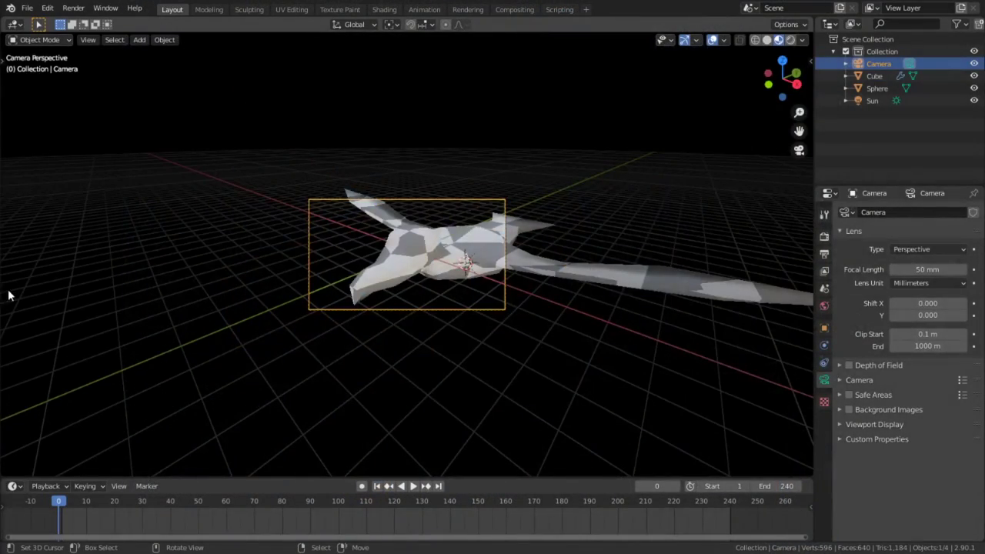
Measure the bird's length from the tail to the beak tip with the ruler
middle_drag(9, 295, 567, 273)
scroll(567, 273, up, 3)
scroll(566, 274, down, 5)
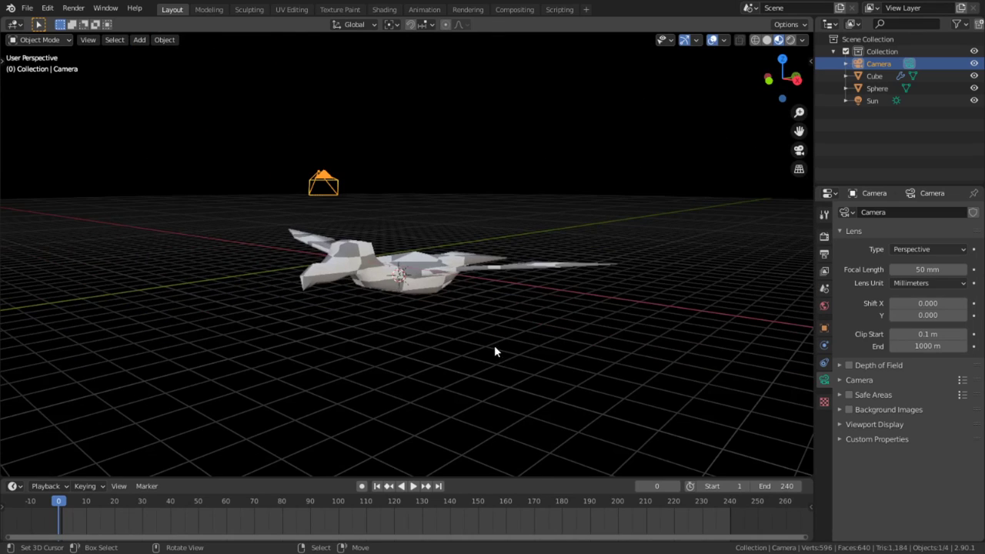
scroll(462, 300, up, 5)
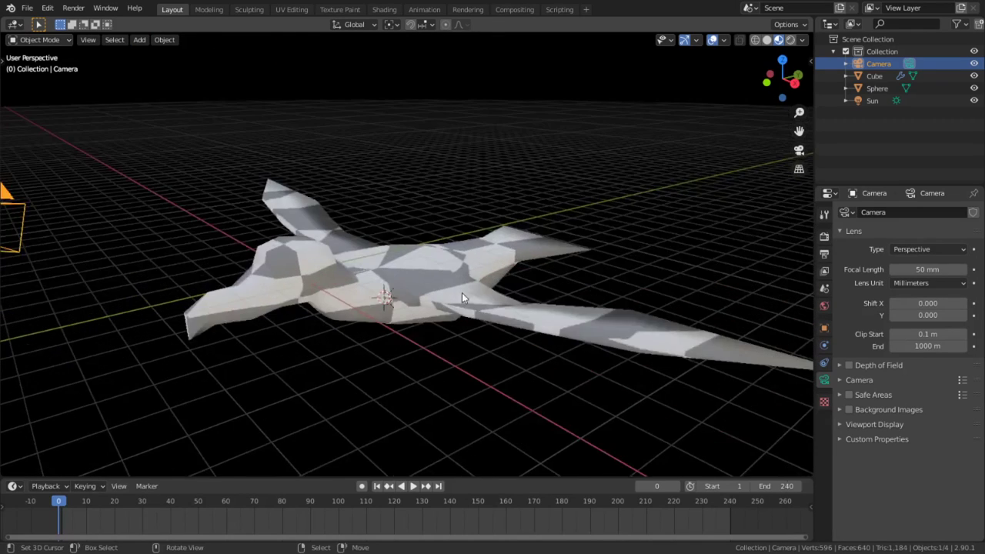
middle_drag(461, 297, 392, 300)
key(t)
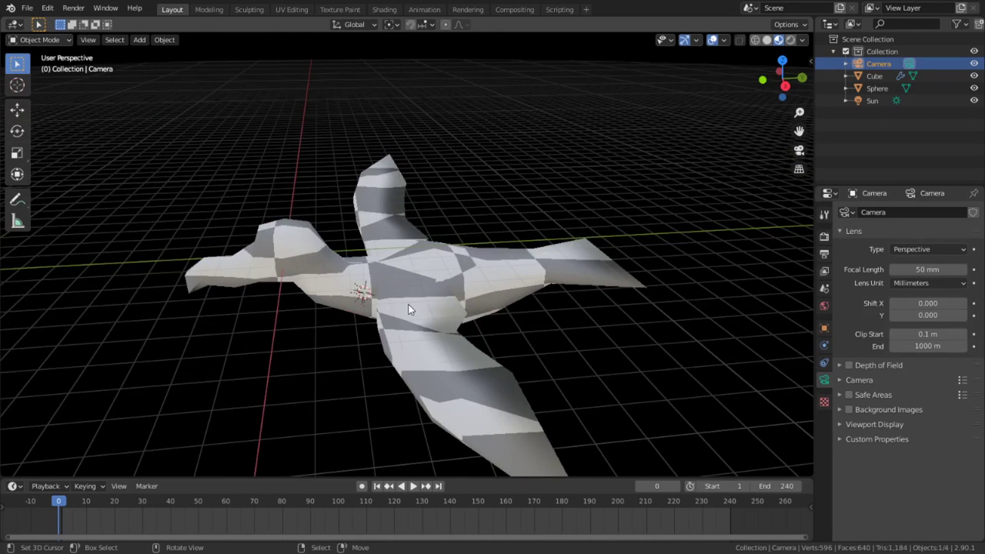
click(17, 222)
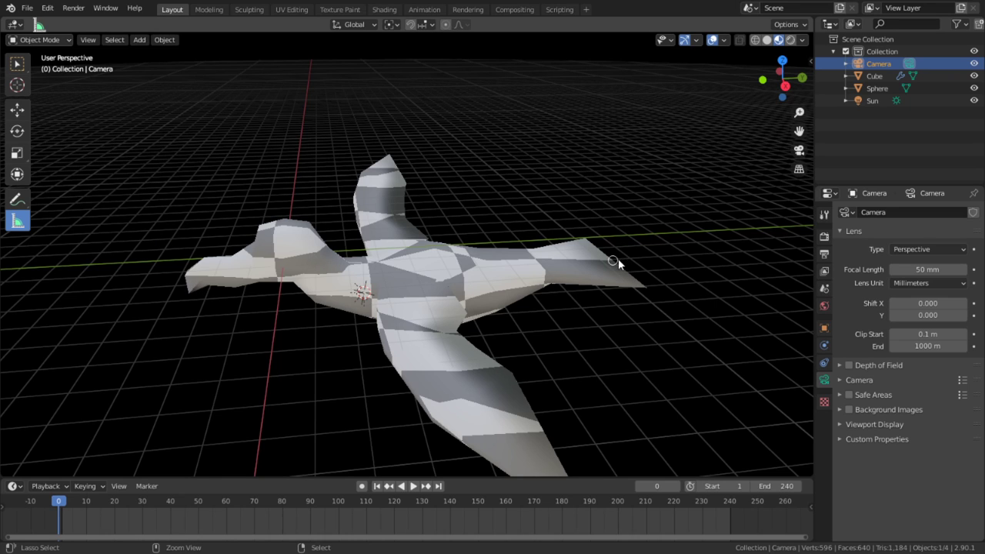
drag(612, 260, 187, 292)
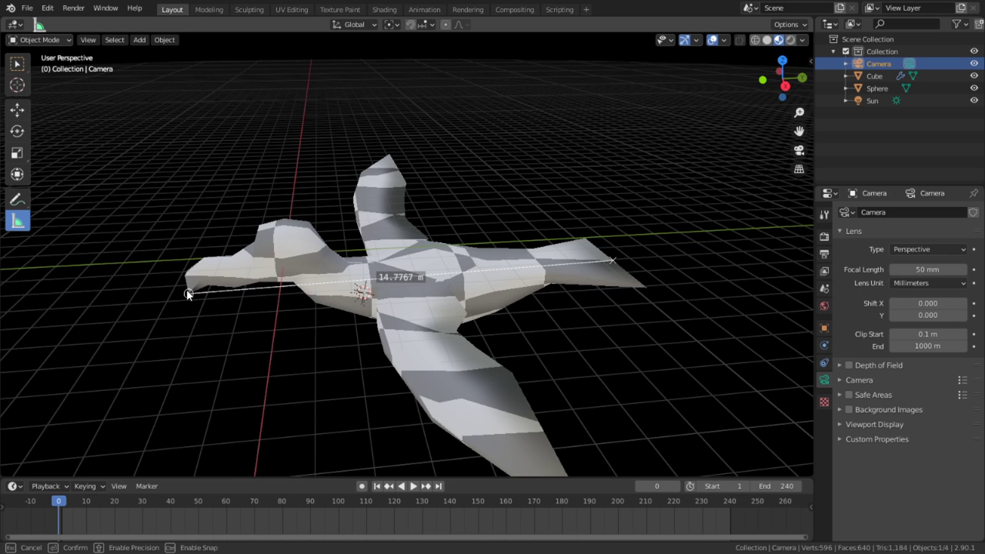
drag(187, 292, 187, 289)
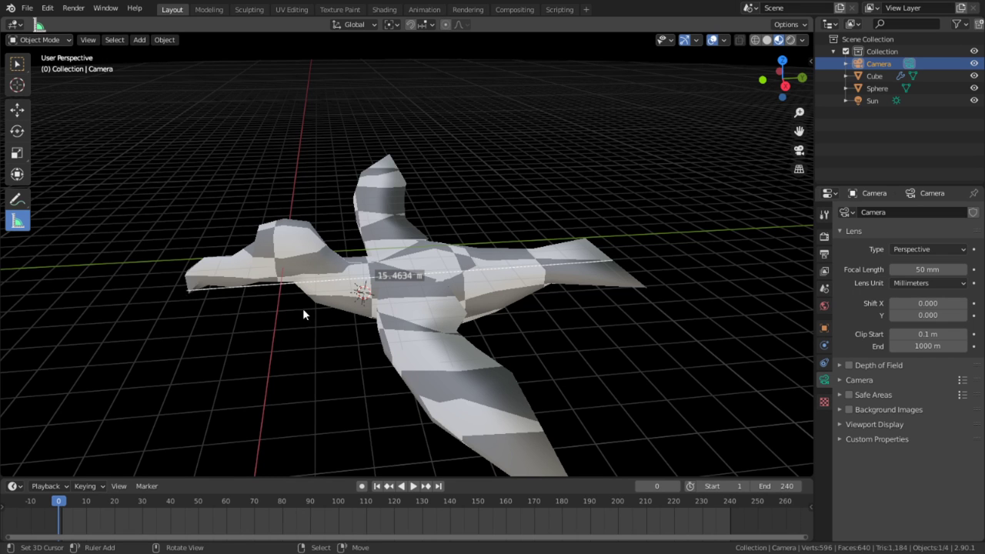
Realign the ruler's endpoints with the bird's beak and tail and check the alignment from several angles
middle_drag(303, 310, 590, 427)
key(KP_7)
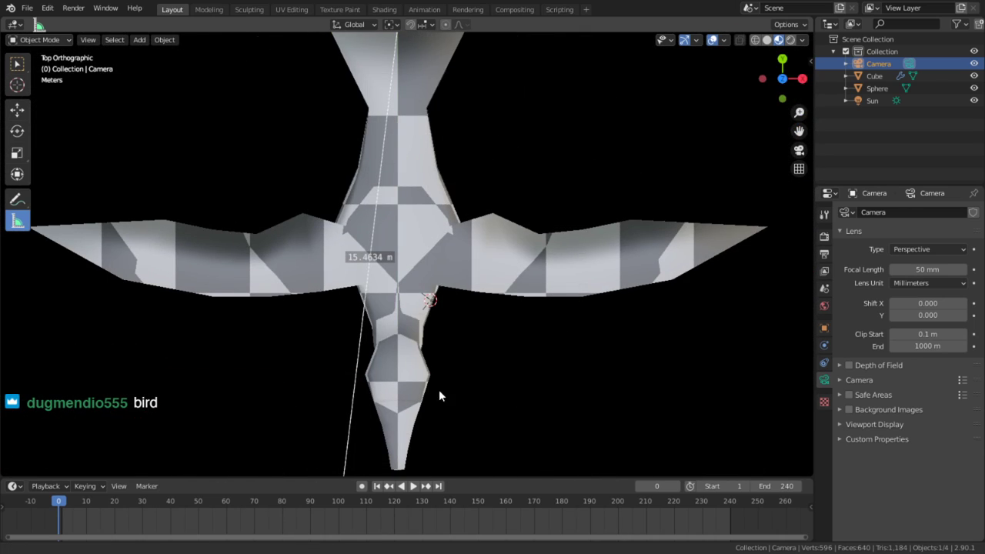
drag(362, 421, 419, 406)
middle_drag(420, 405, 397, 131)
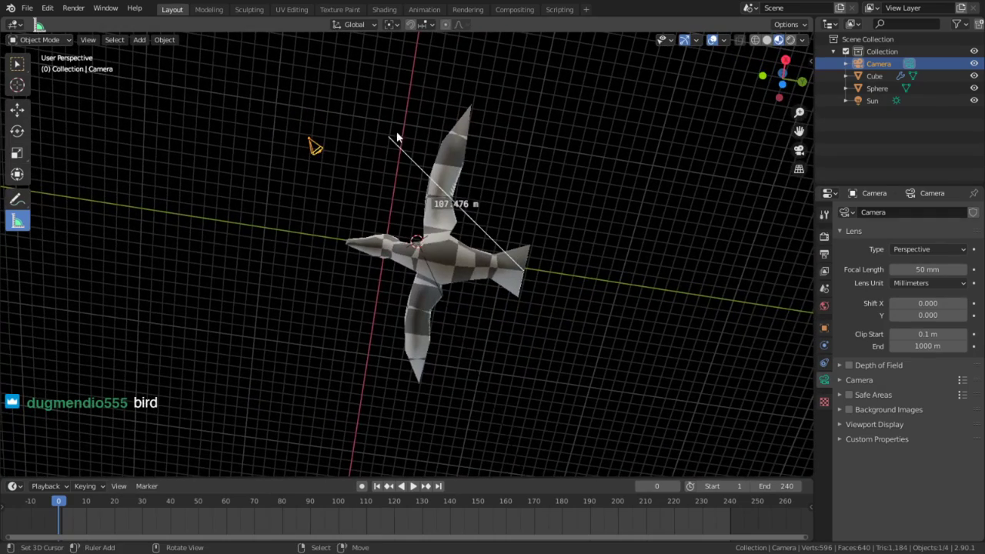
drag(396, 132, 376, 239)
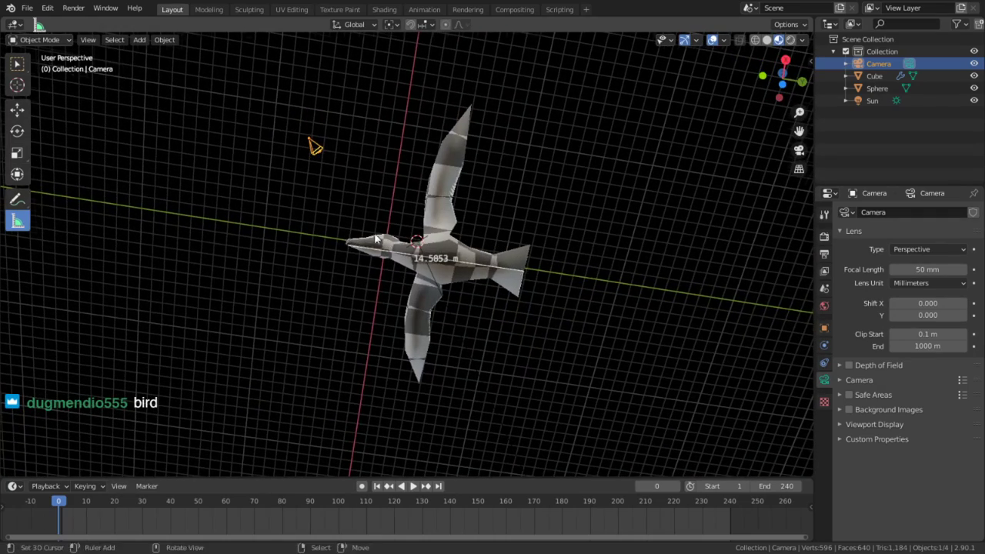
middle_drag(375, 239, 373, 347)
scroll(423, 320, up, 3)
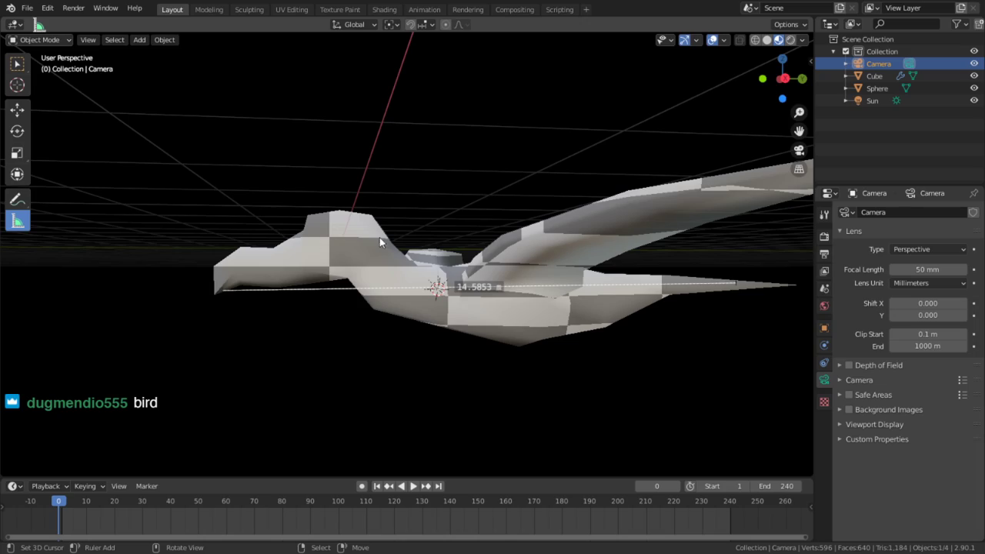
middle_drag(379, 237, 586, 256)
middle_drag(450, 273, 444, 233)
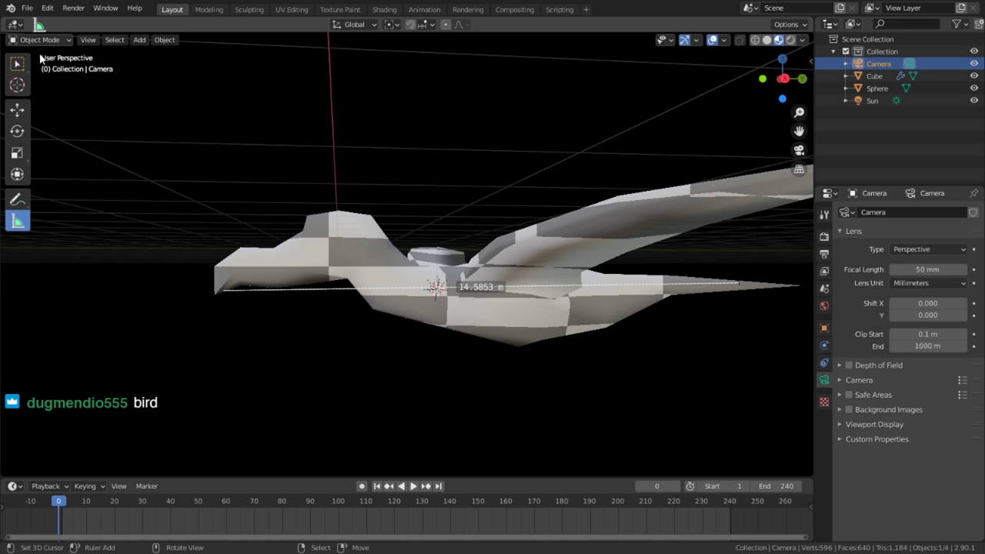
middle_drag(71, 80, 322, 98)
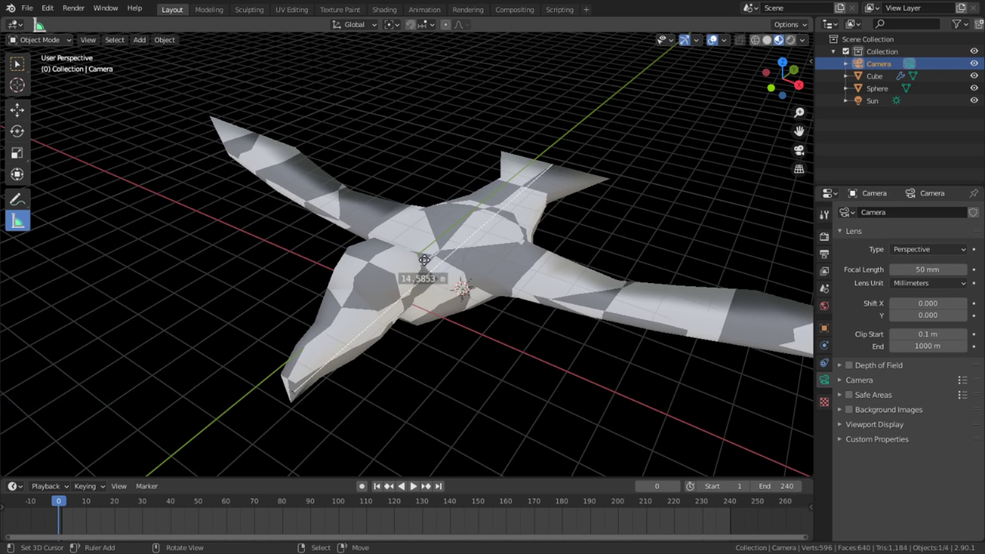
Open the UV Editing workspace and put the bird mesh (Cube) into Edit Mode
click(296, 11)
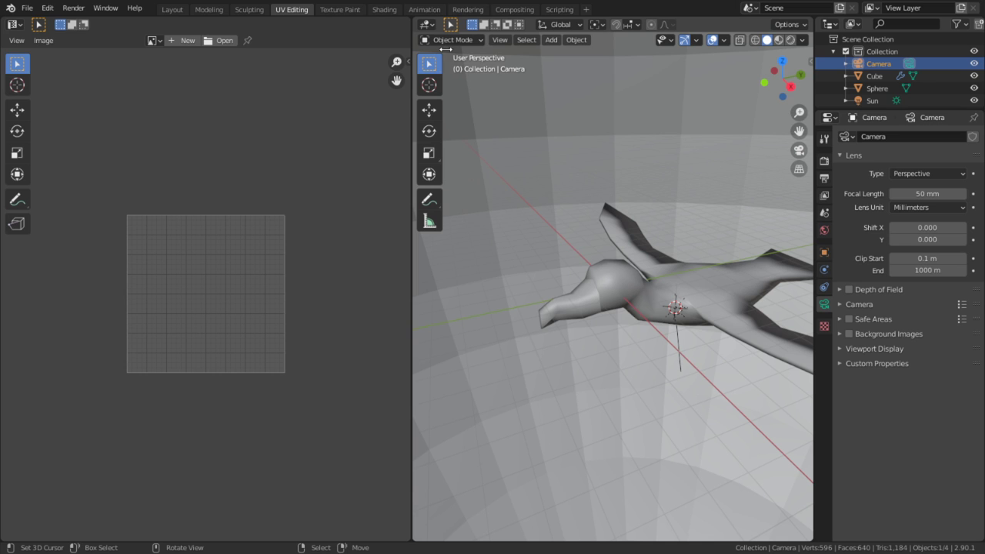
click(733, 310)
key(Tab)
Select the edges where the wing joins the body and mark them as a seam
middle_drag(733, 310, 609, 320)
scroll(654, 342, up, 6)
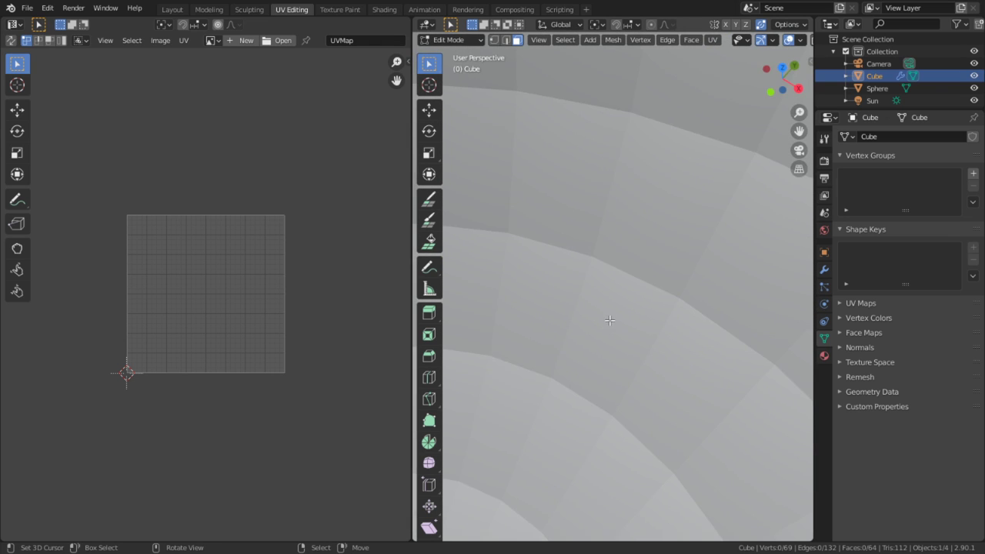
scroll(560, 306, down, 4)
scroll(569, 306, down, 3)
shift+middle_drag(680, 316, 434, 63)
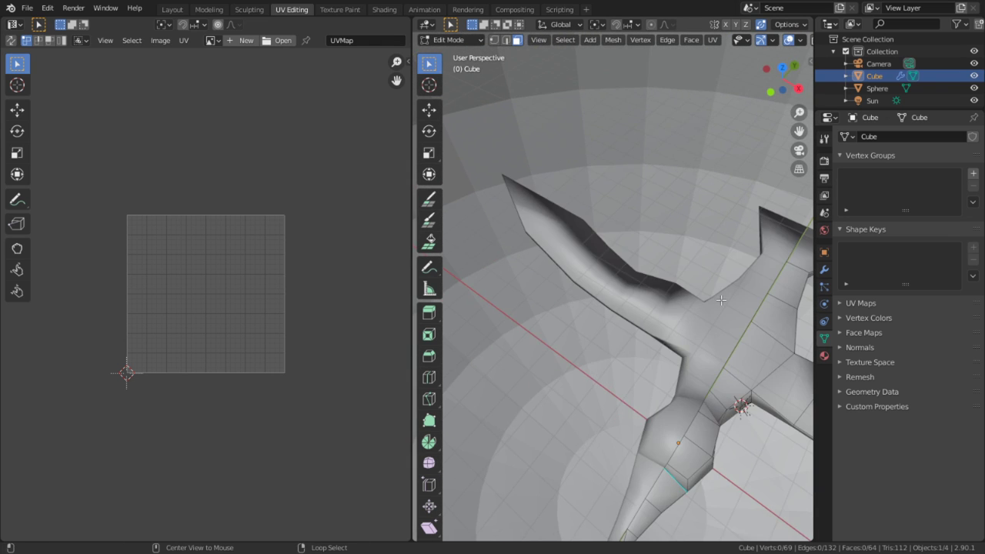
scroll(662, 298, up, 5)
scroll(602, 367, down, 8)
scroll(692, 329, up, 5)
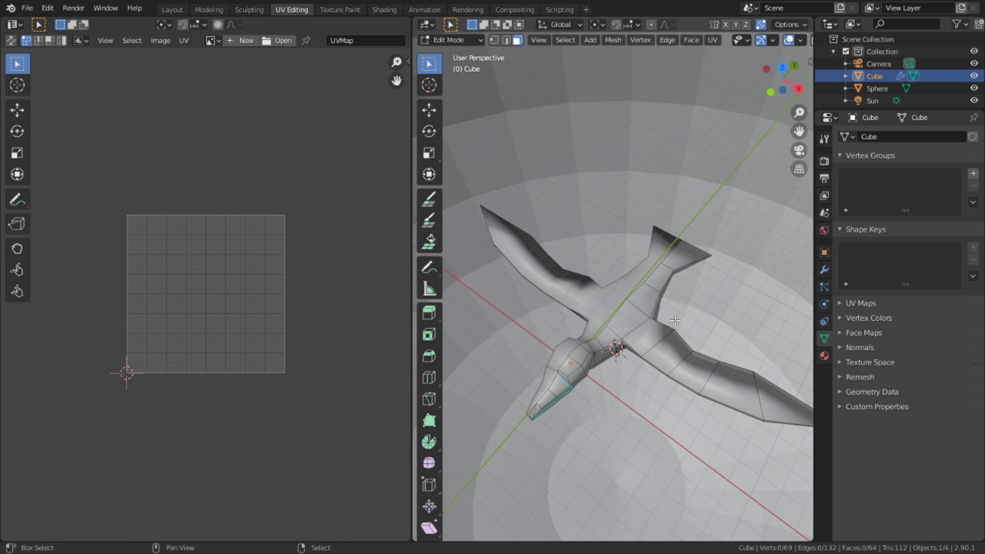
scroll(675, 320, up, 5)
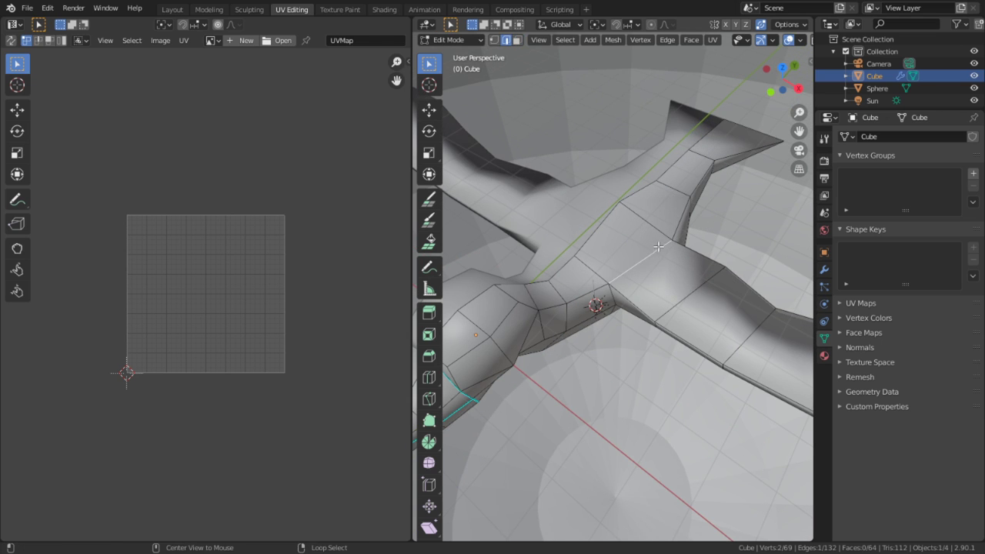
middle_drag(631, 350, 582, 320)
shift+click(621, 272)
shift+click(650, 250)
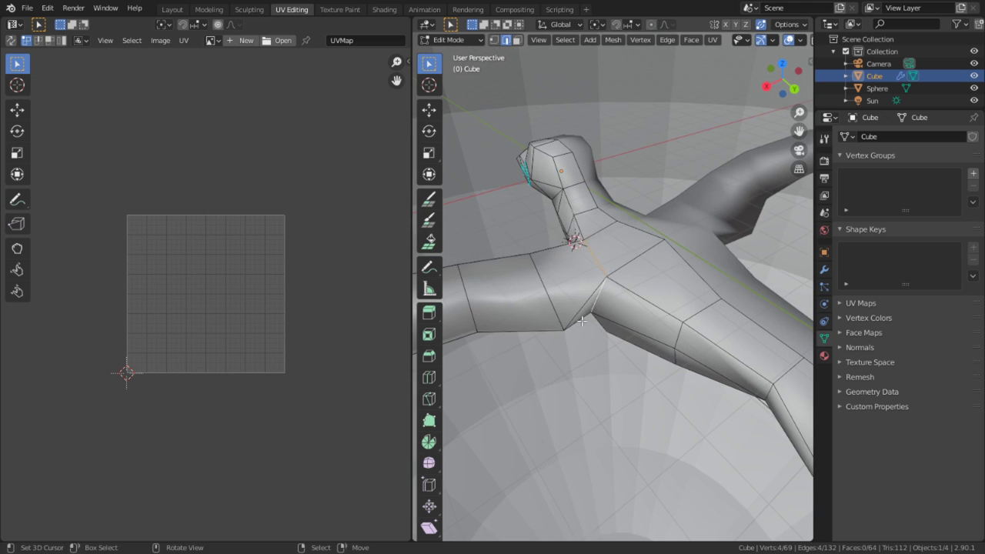
key(ctrl+e)
click(542, 440)
Select the whole bird mesh, unwrap it and look closely at the UV islands
middle_drag(504, 239, 574, 277)
scroll(574, 277, down, 4)
key(a)
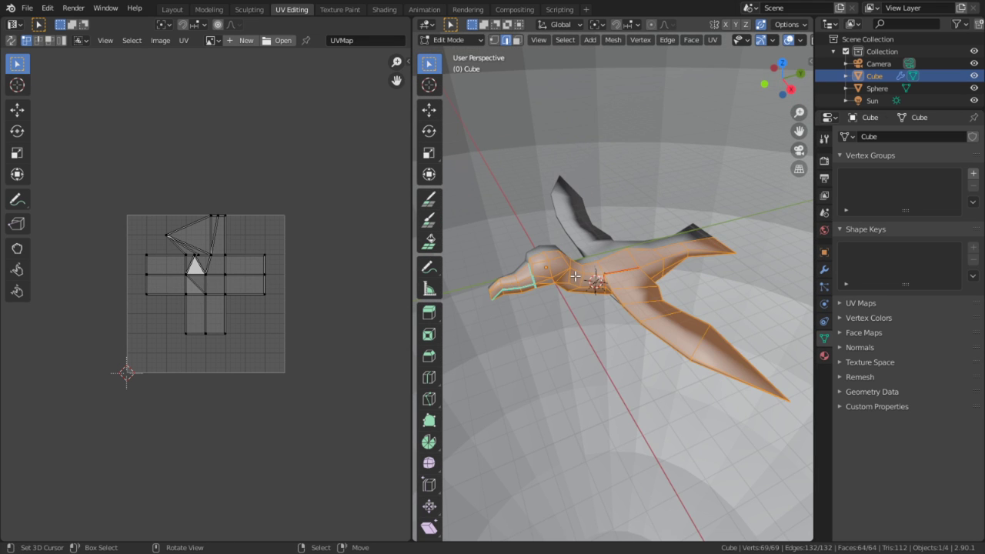
key(u)
click(576, 278)
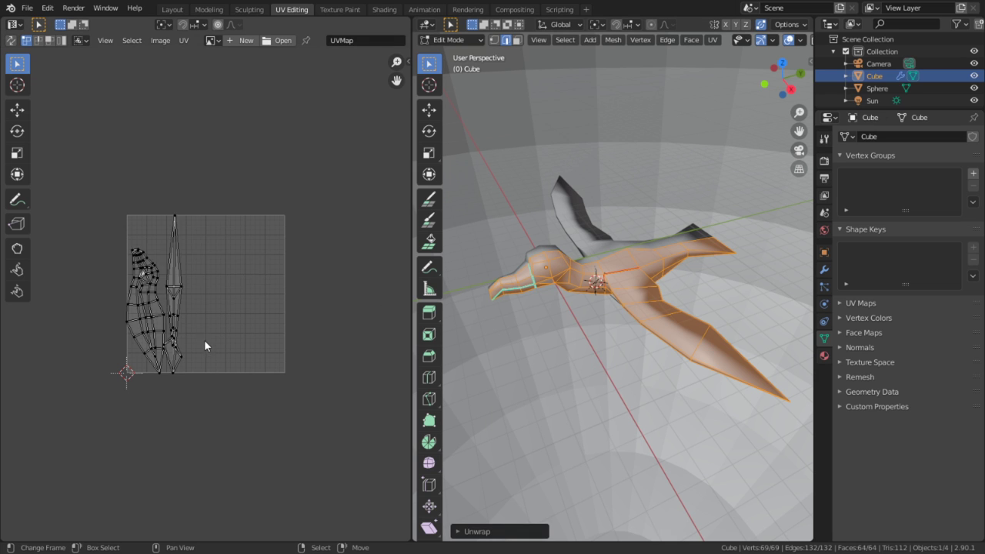
scroll(203, 340, up, 6)
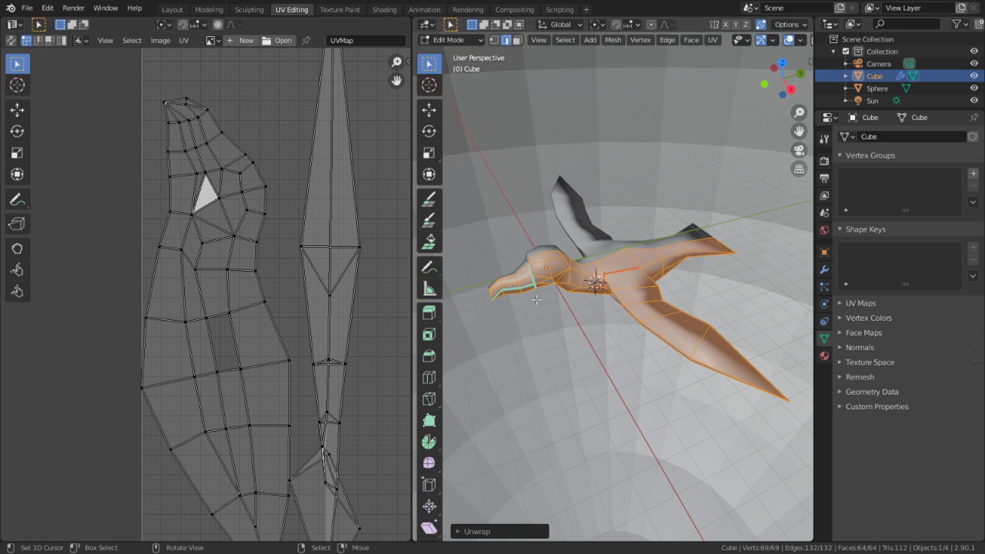
Check the seams around the bird's head and beak, and open its material in the Shading workspace
scroll(621, 286, up, 1)
middle_drag(621, 285, 648, 282)
scroll(629, 283, up, 3)
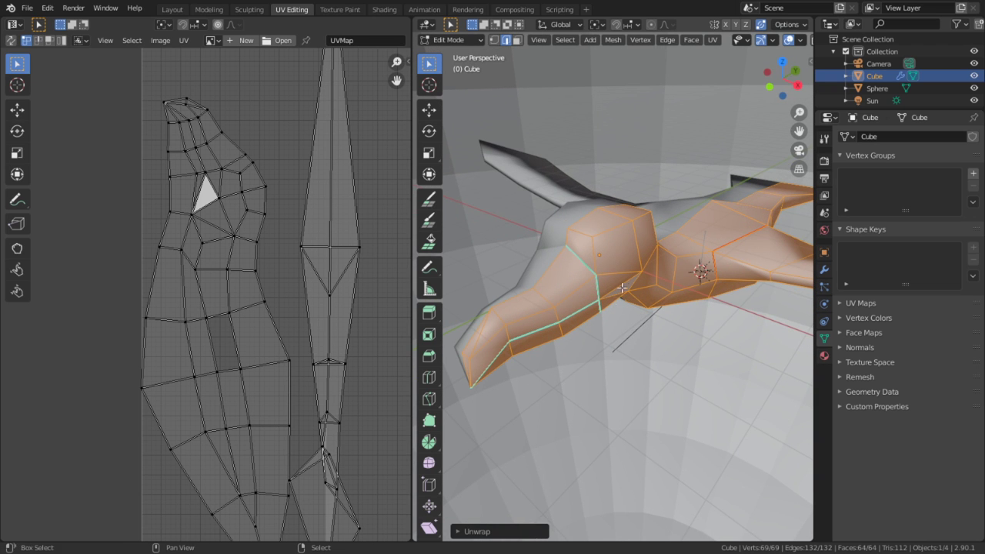
middle_drag(621, 287, 687, 312)
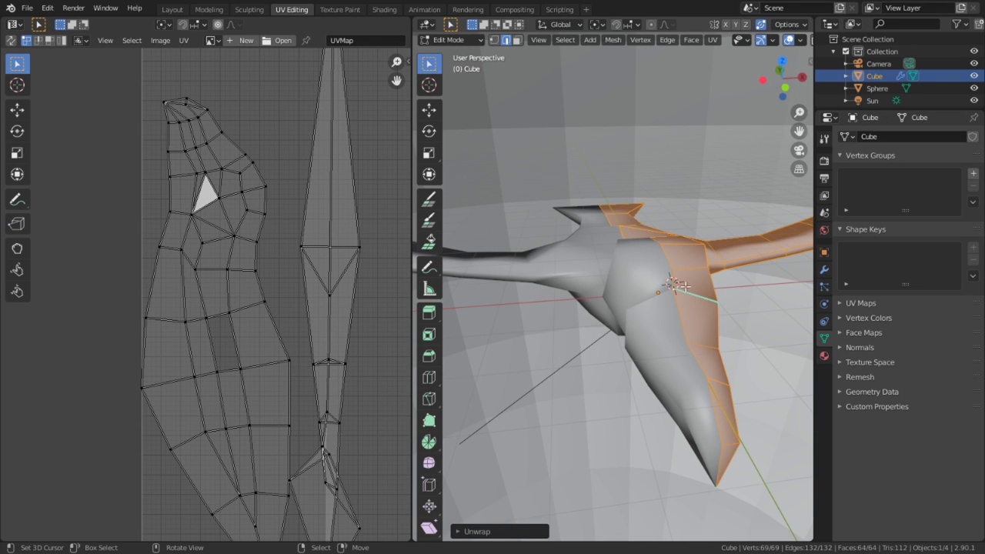
middle_drag(636, 275, 446, 164)
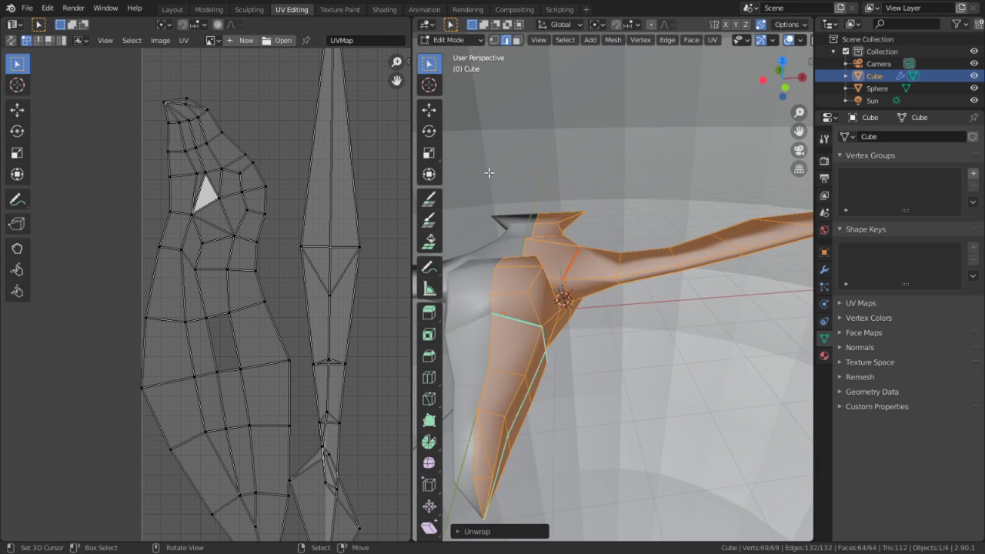
click(384, 10)
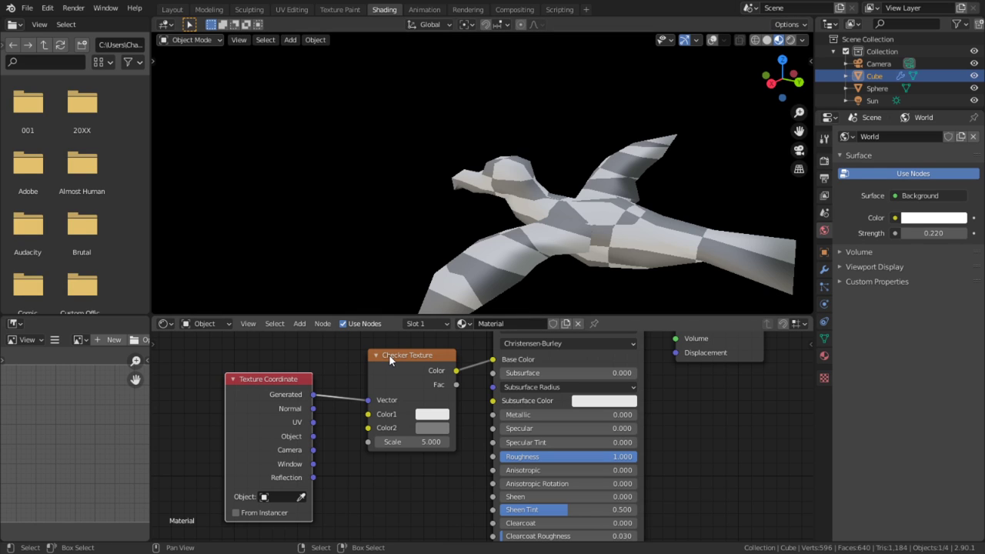
click(389, 357)
key(ctrl+x)
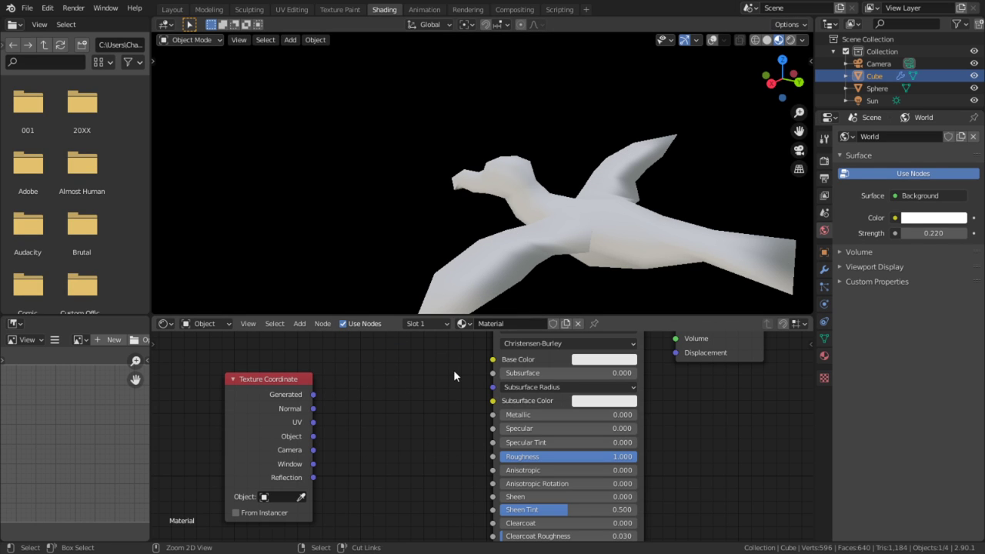
key(ctrl+z)
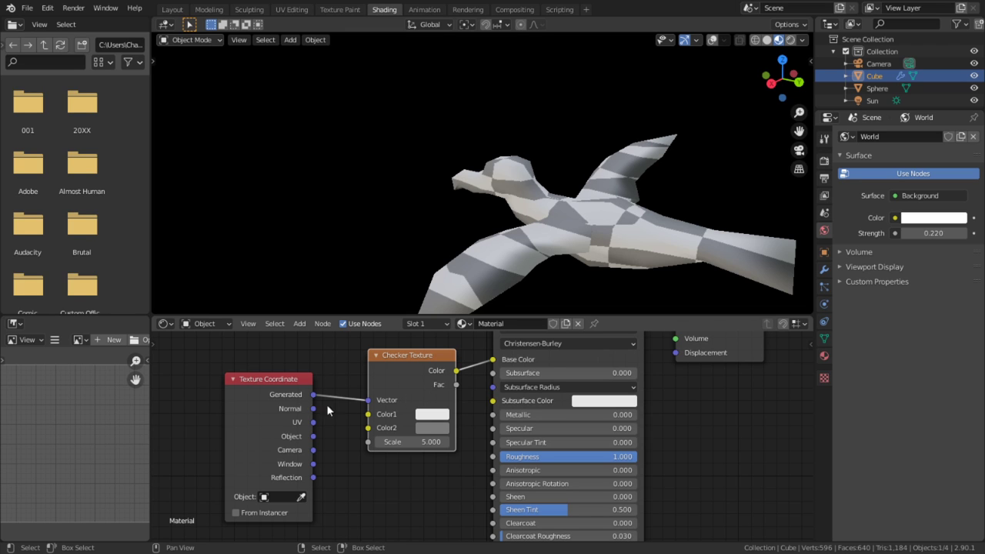
Connect the Texture Coordinate node's UV output to the Checker Texture's Vector input and view the bird up close
drag(313, 422, 369, 400)
middle_drag(627, 227, 509, 286)
scroll(510, 286, up, 5)
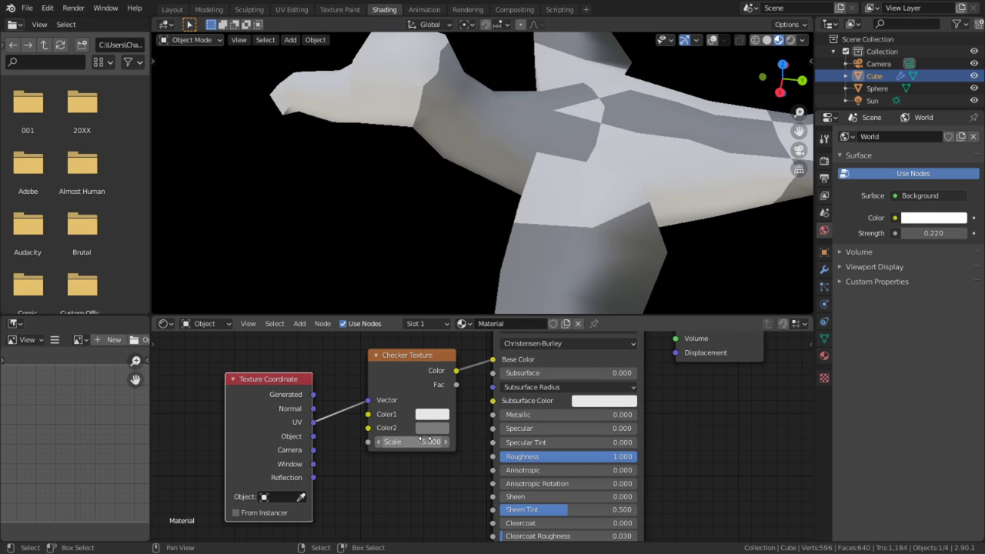
Set the Checker Texture's scale to 40 and examine the pattern on the wings for stretching
drag(420, 440, 535, 440)
middle_drag(440, 300, 376, 232)
scroll(424, 182, down, 2)
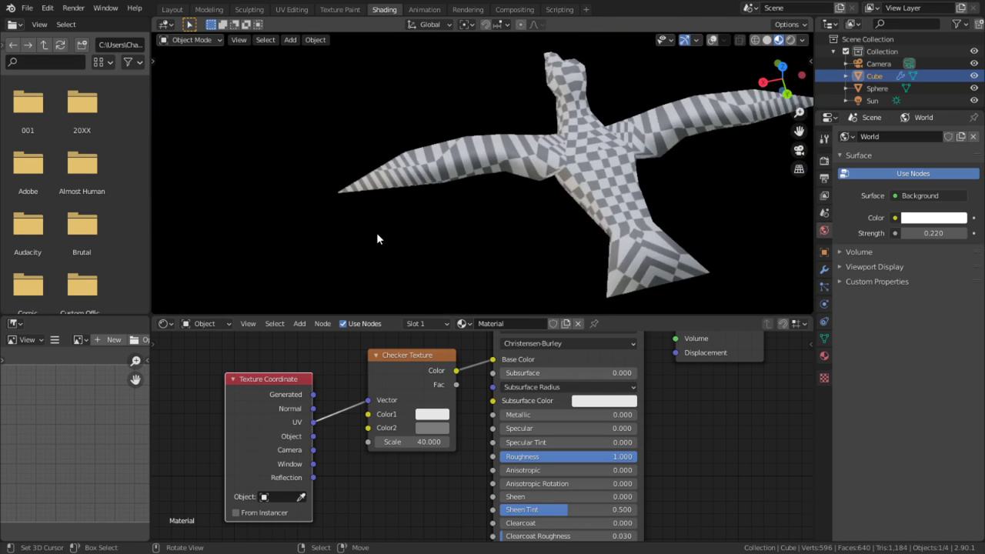
scroll(401, 170, up, 5)
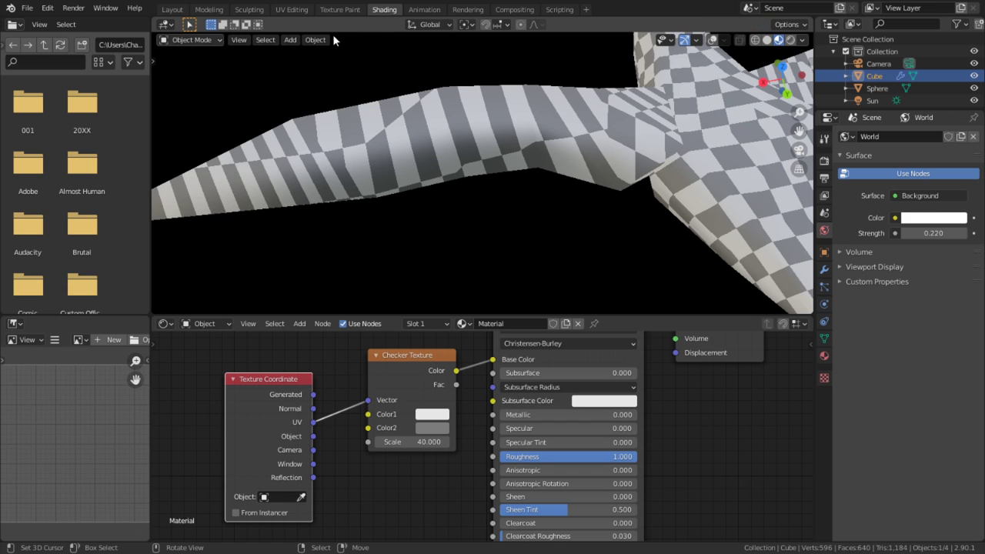
Return to the UV Editing workspace, hide the Sphere and frame the bird mesh
click(292, 9)
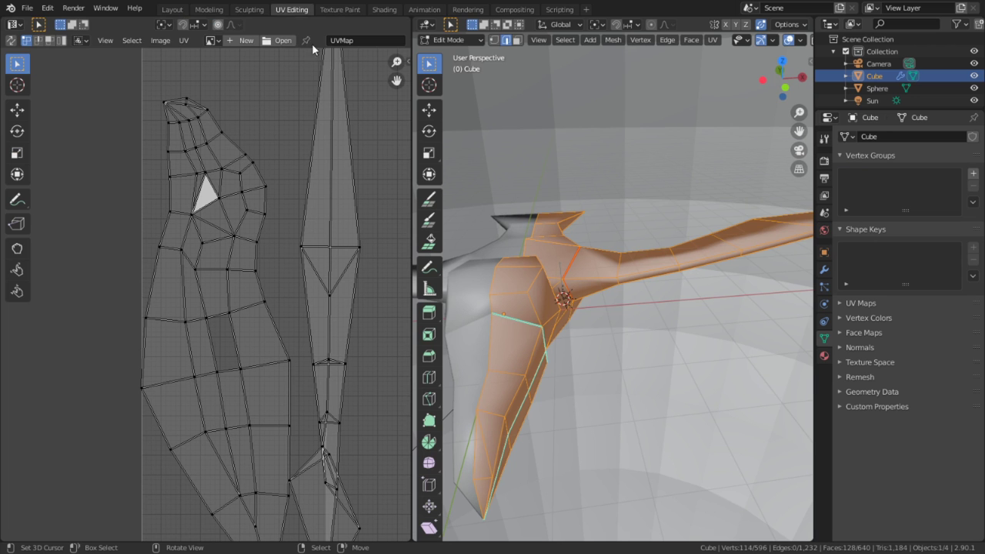
middle_drag(610, 369, 629, 360)
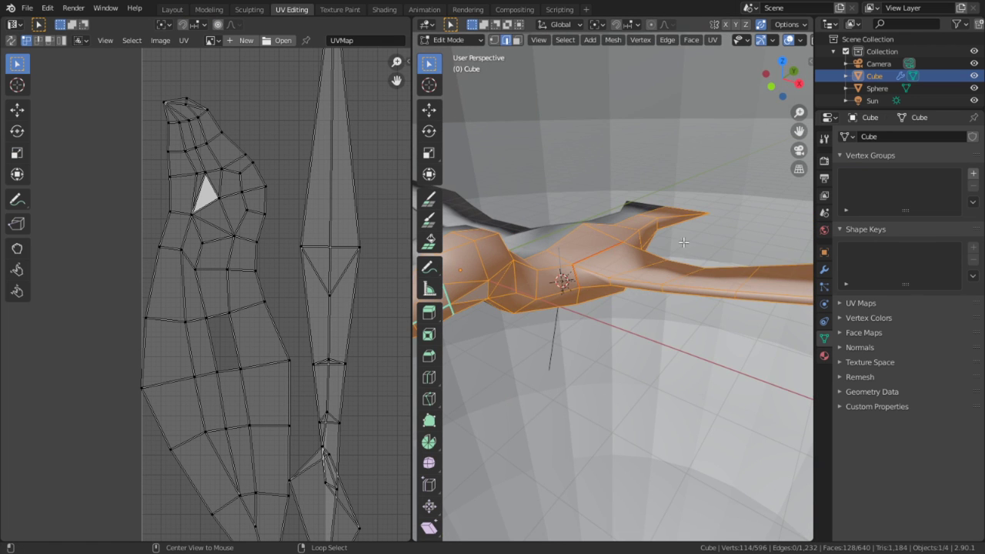
middle_drag(683, 242, 914, 105)
click(973, 89)
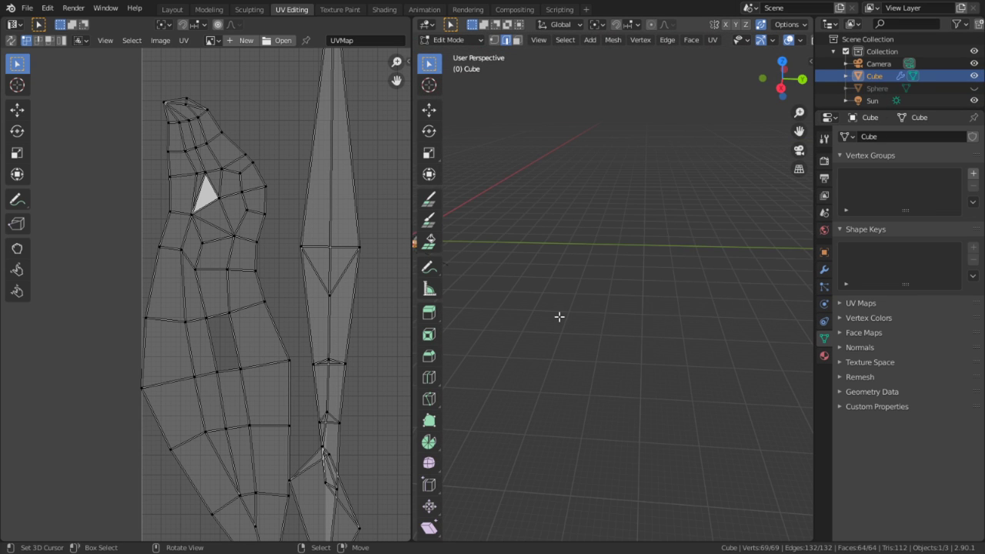
key(KP_Decimal)
scroll(668, 313, up, 4)
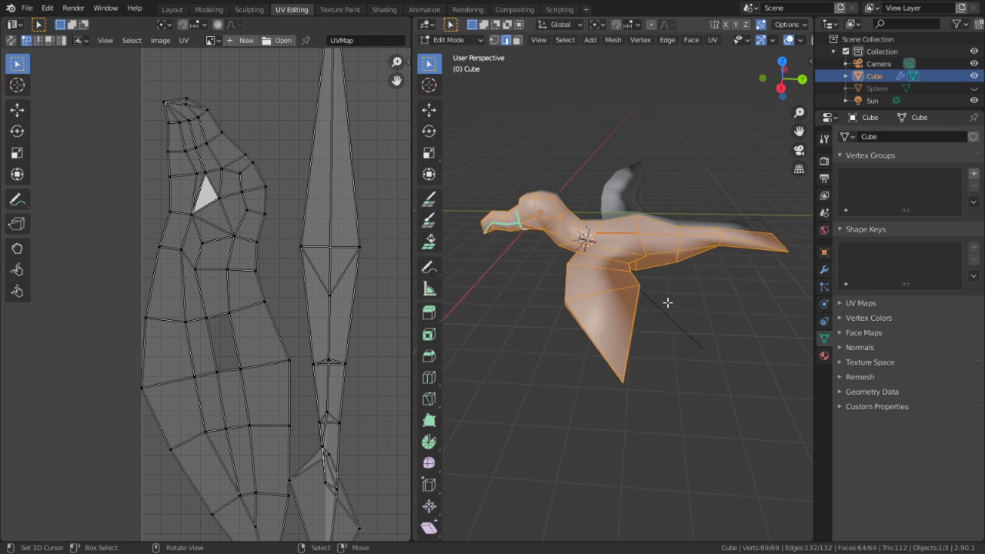
Mark the underside trailing edges next to the wing root as seams and select the linked mesh to check the islands
click(669, 313)
middle_drag(668, 313, 717, 323)
scroll(545, 208, up, 3)
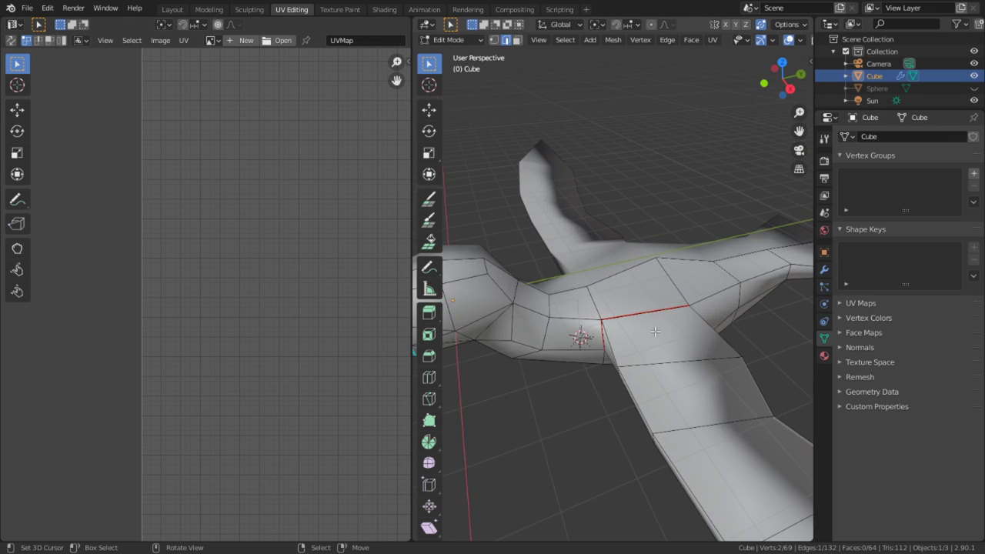
middle_drag(544, 208, 613, 311)
middle_drag(605, 277, 468, 401)
shift+click(623, 396)
key(ctrl+e)
click(533, 382)
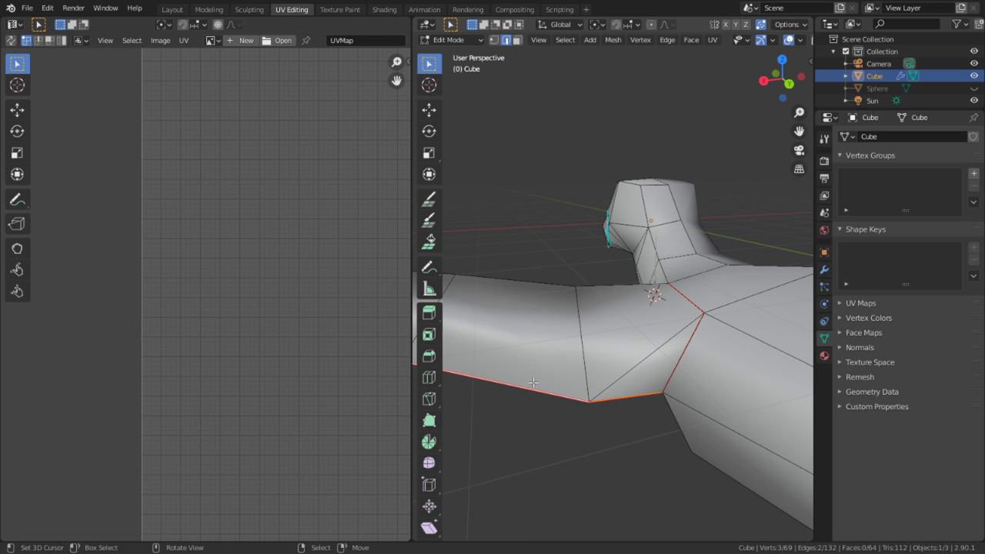
key(ctrl+l)
scroll(631, 308, down, 3)
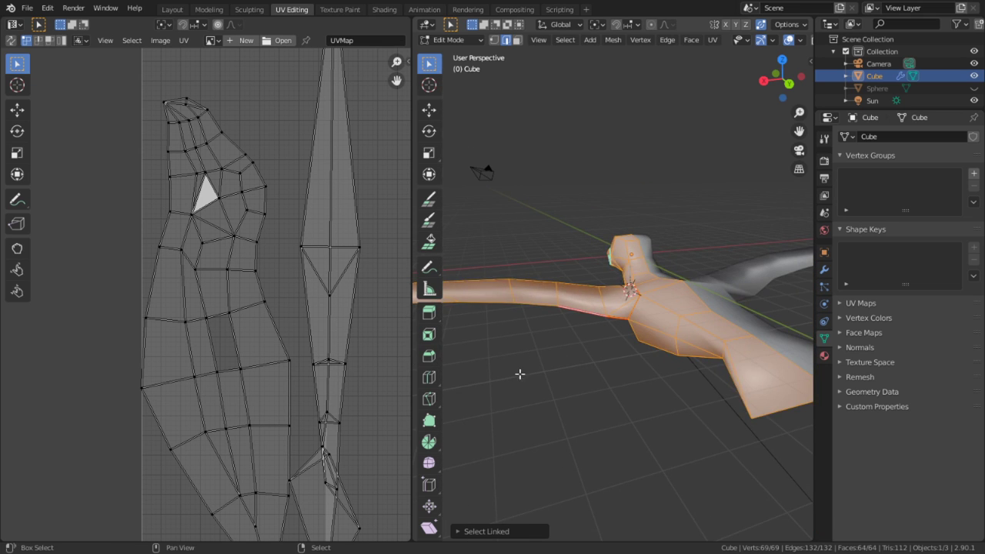
Mark the rest of the wing's trailing edge out to the wing tip as a seam
middle_drag(520, 374, 624, 379)
click(650, 365)
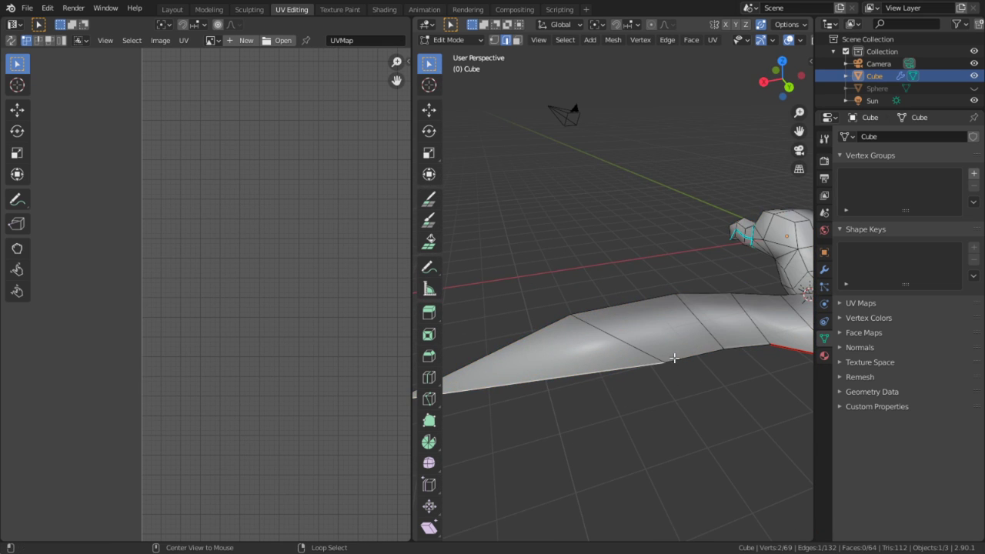
middle_drag(681, 357, 647, 317)
key(ctrl+e)
click(685, 378)
Select the whole linked bird mesh, unwrap it and frame the resulting UV islands
key(l)
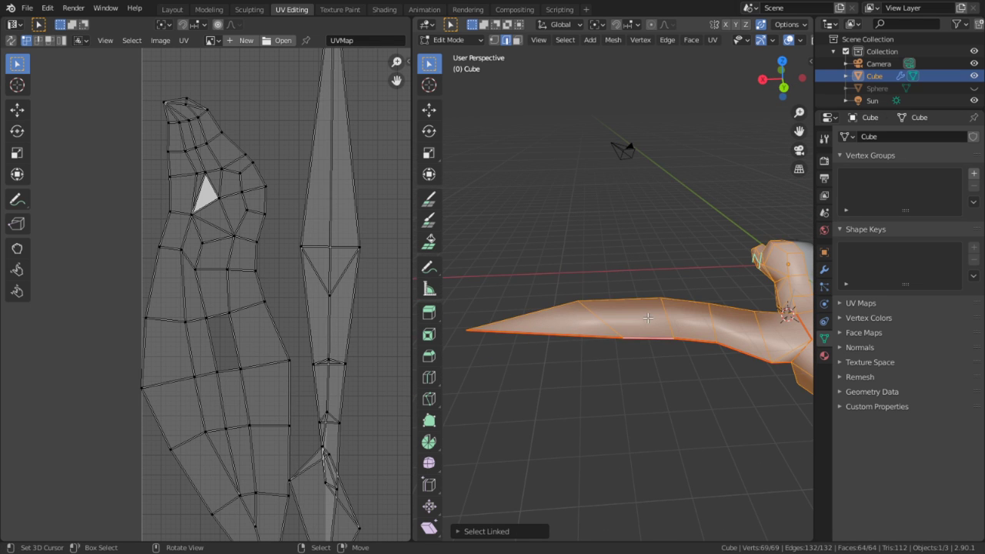
key(u)
click(648, 318)
scroll(322, 303, down, 4)
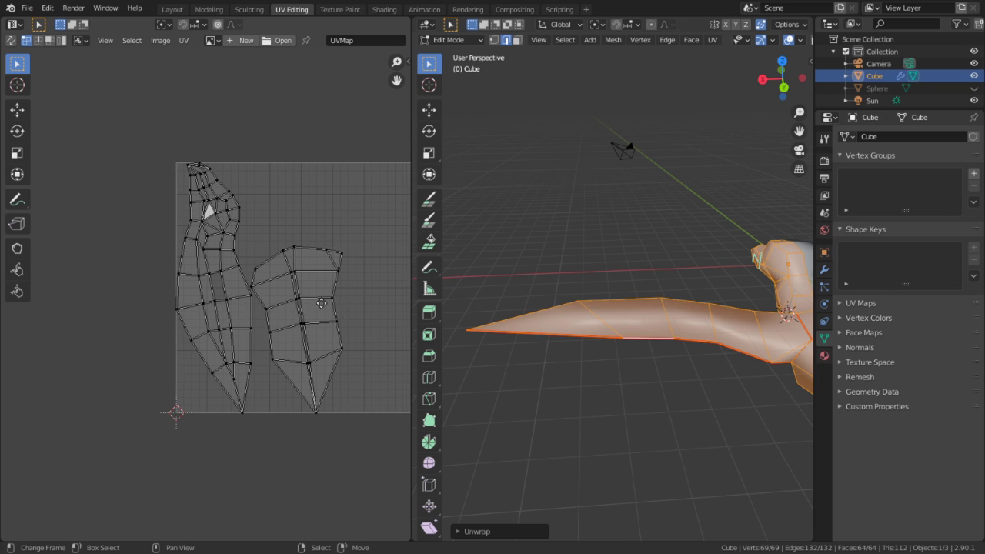
middle_drag(322, 303, 263, 286)
scroll(284, 312, up, 3)
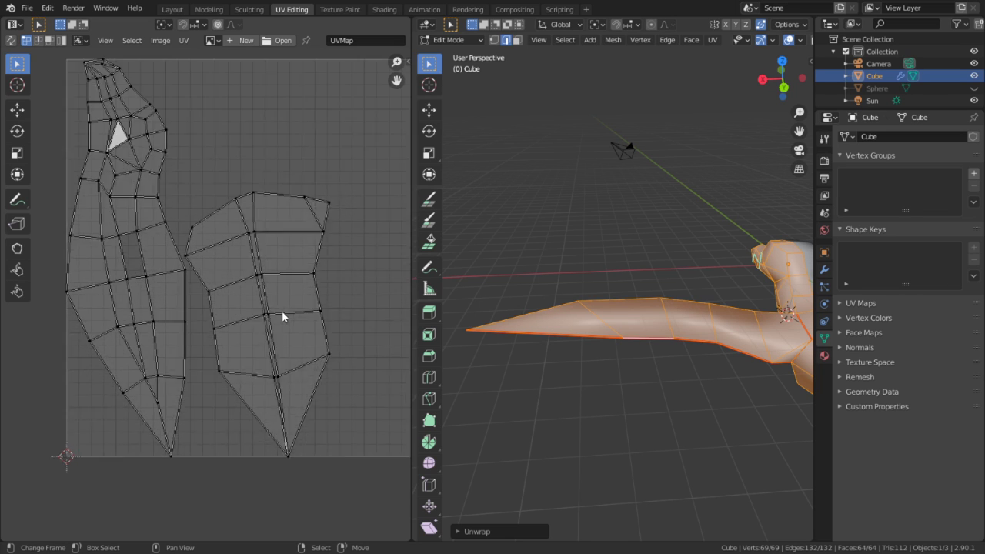
Select the wing's UV island and show the mesh in material preview to check the checker pattern on the wing
key(l)
middle_drag(408, 245, 308, 266)
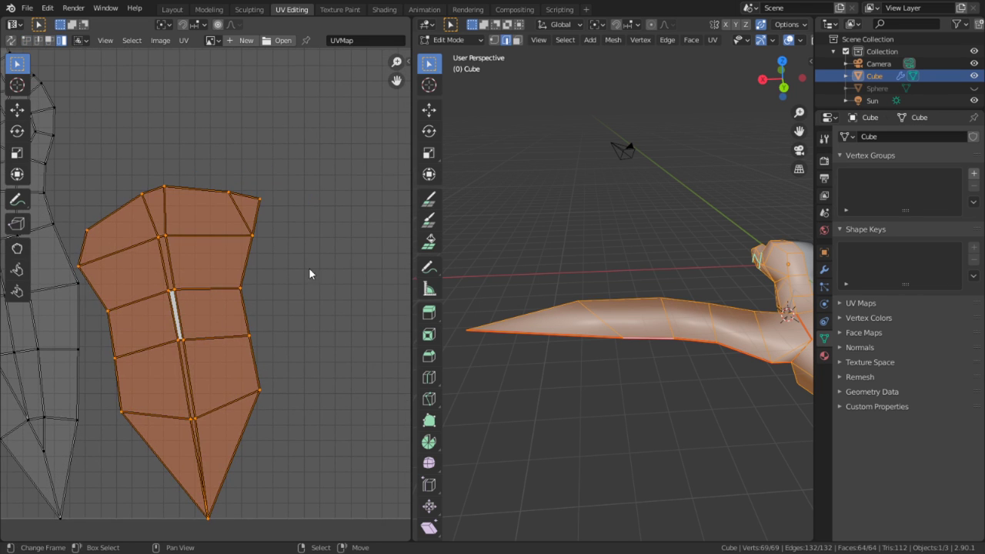
scroll(670, 41, down, 3)
click(779, 41)
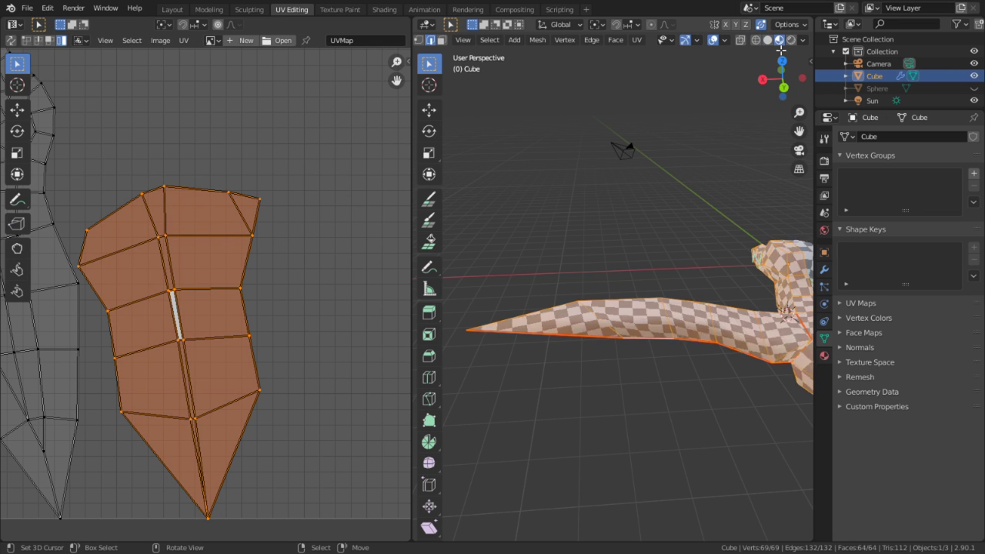
middle_drag(720, 180, 707, 242)
scroll(706, 381, up, 3)
shift+middle_drag(706, 381, 540, 286)
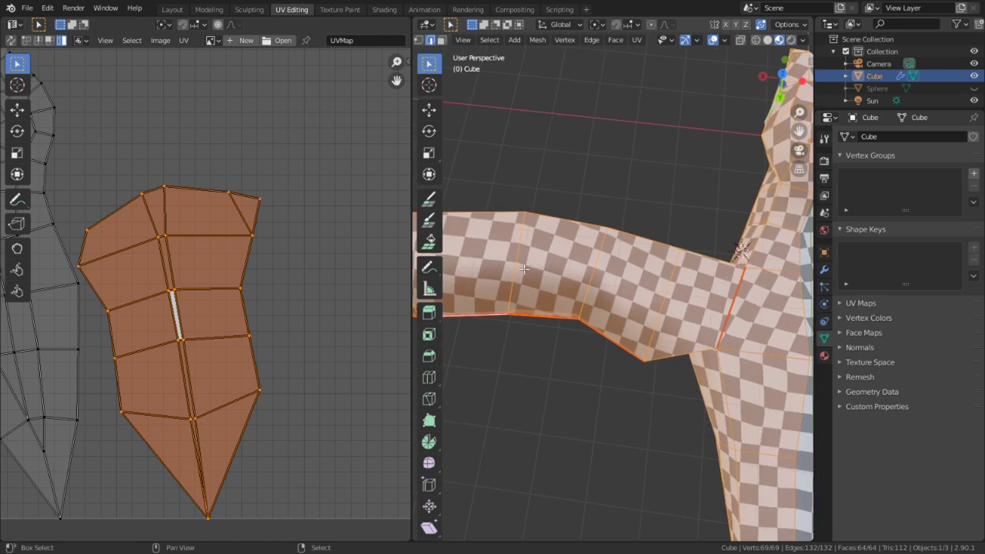
Rotate the wing's UV island upright and move it to the right side of the UV square
key(r)
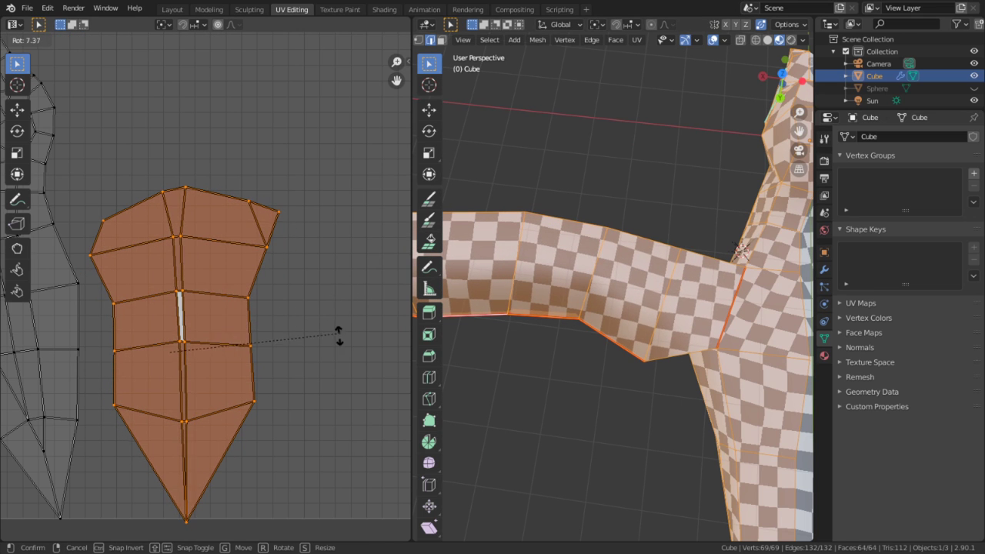
click(345, 326)
scroll(283, 347, down, 2)
key(g)
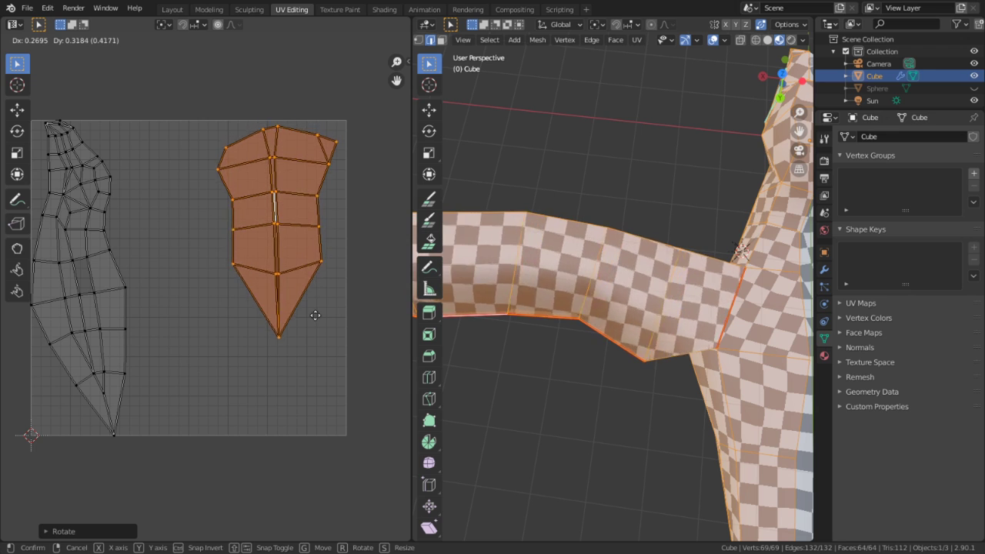
click(324, 213)
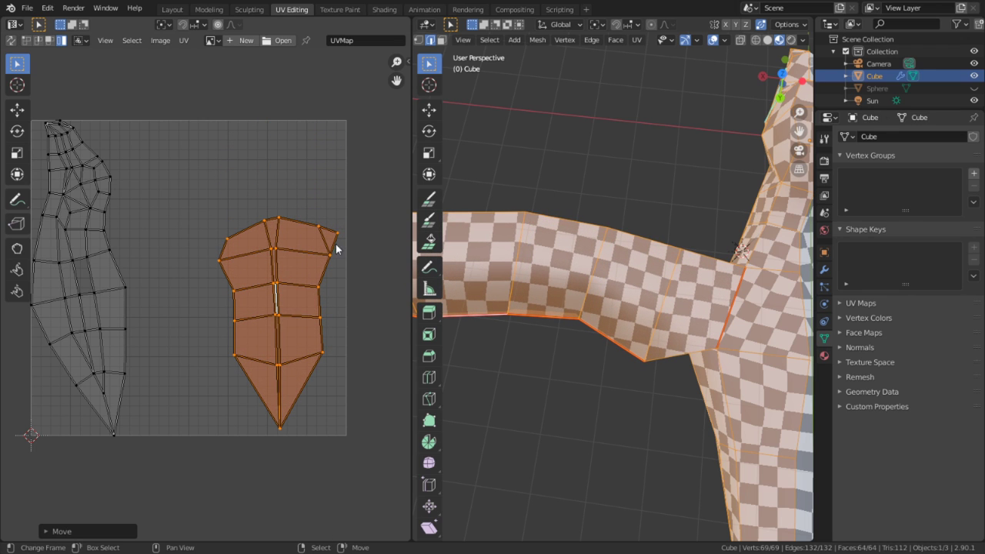
key(r)
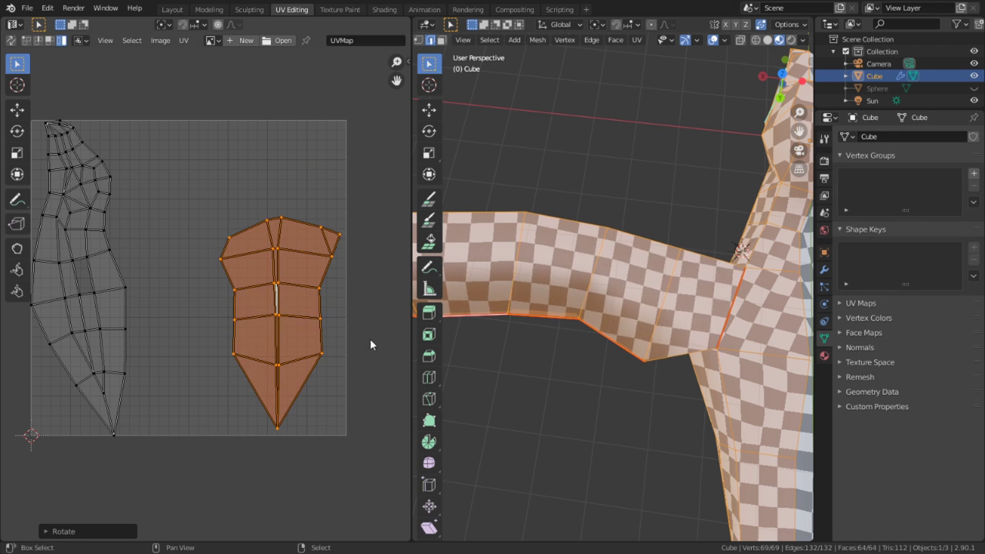
click(370, 339)
Examine the checker pattern on the bird's head and beak, viewing it briefly in Object Mode
middle_drag(608, 285, 565, 268)
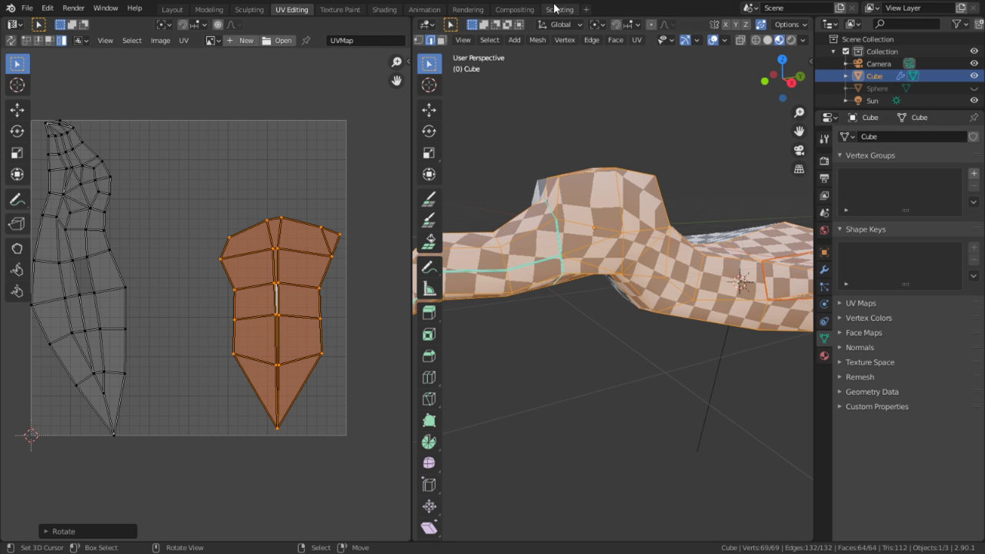
middle_drag(487, 300, 580, 306)
key(Tab)
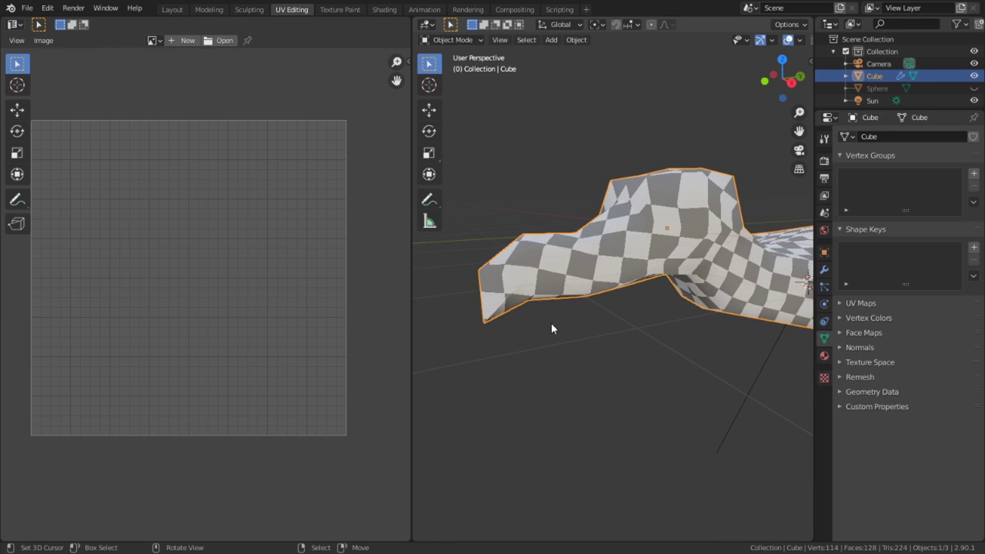
key(Tab)
Select only the lower beak's faces with Circle Select in X-ray view, leaving out the upper beak
click(515, 302)
middle_drag(514, 302, 547, 347)
key(alt+z)
key(alt+a)
key(c)
mouse_move(555, 363)
mouse_down()
mouse_move(516, 315)
mouse_move(630, 289)
mouse_up()
key(Escape)
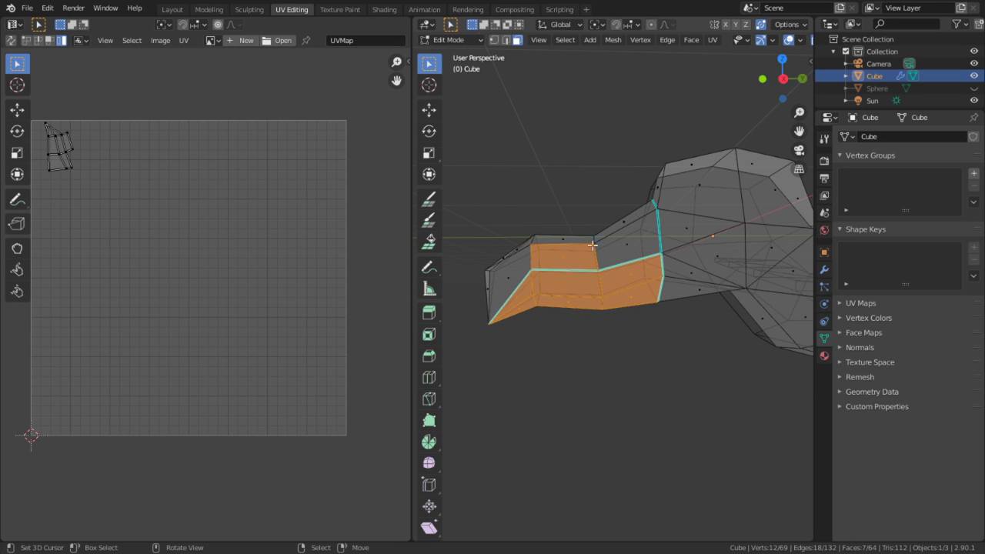
key(c)
middle_click(569, 245)
key(Escape)
middle_drag(570, 248, 592, 300)
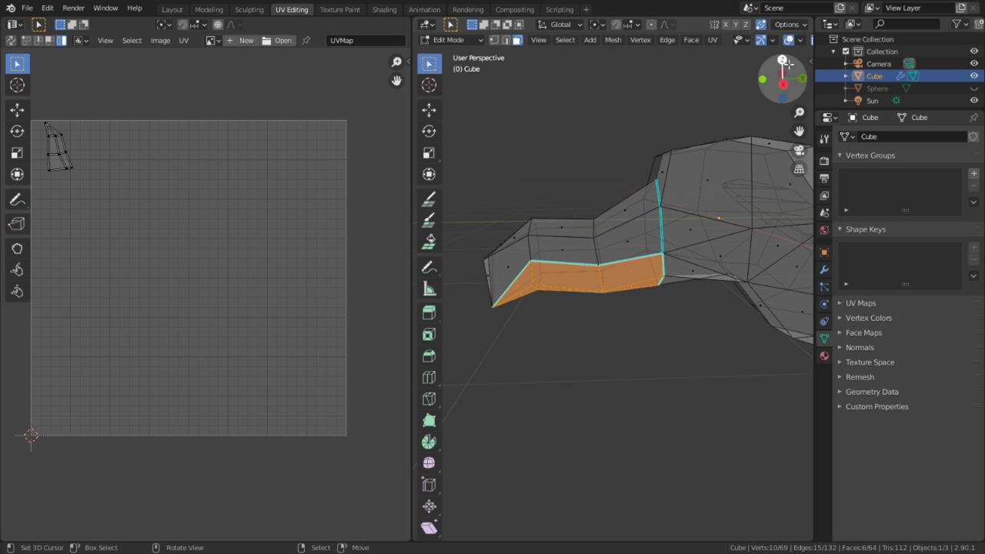
In the right-side material preview, pivot around the 3D Cursor placed near the jaw joint and try rotating the lower beak
scroll(692, 40, down, 3)
click(780, 40)
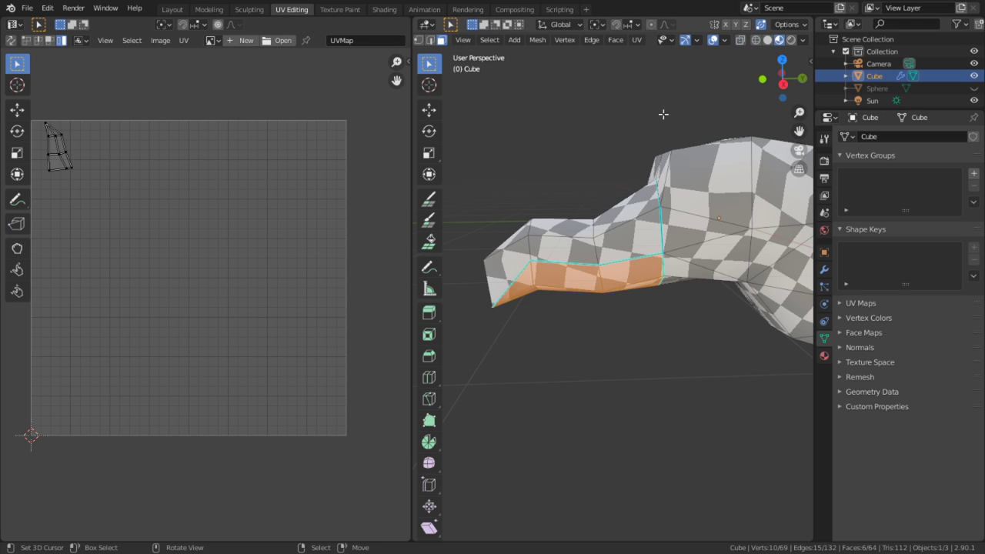
key(KP_3)
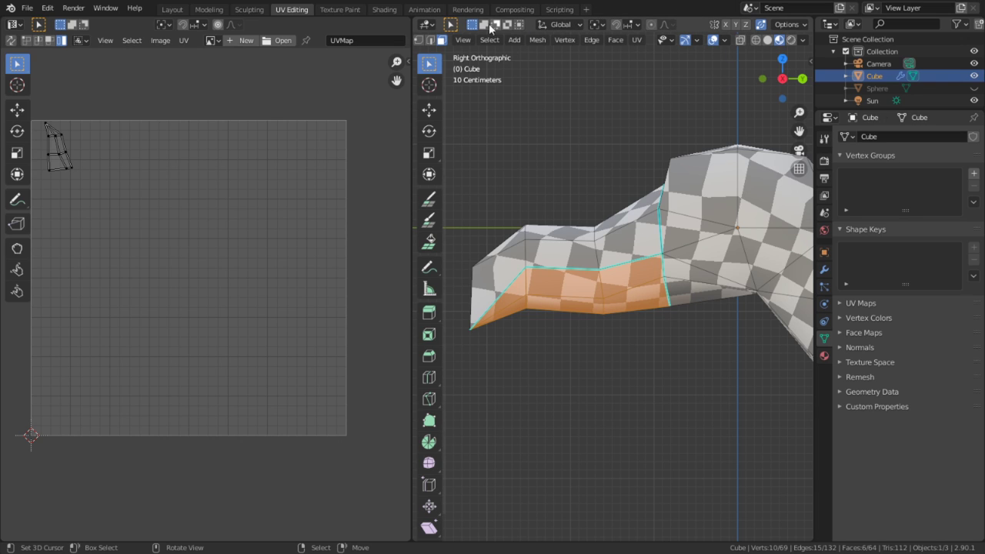
click(597, 24)
click(627, 56)
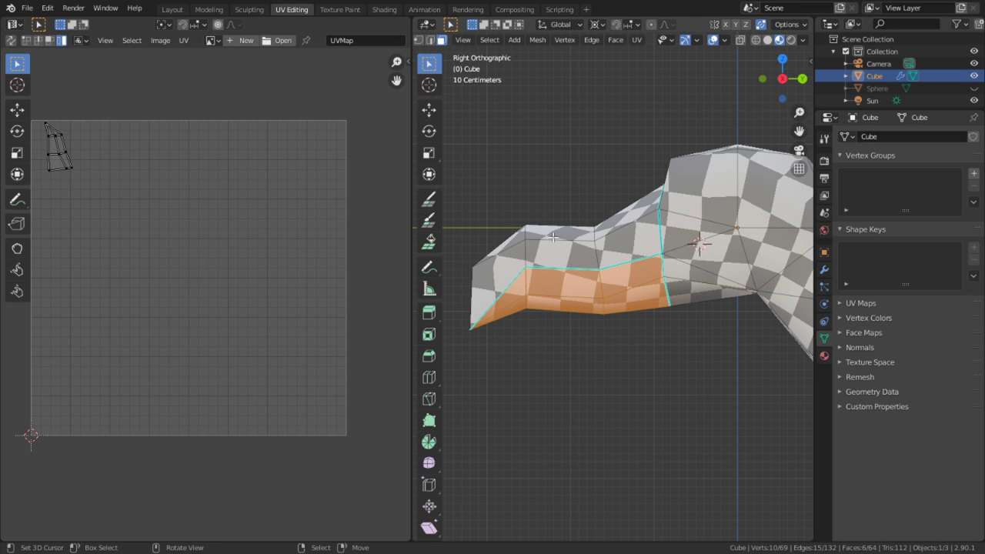
key(r)
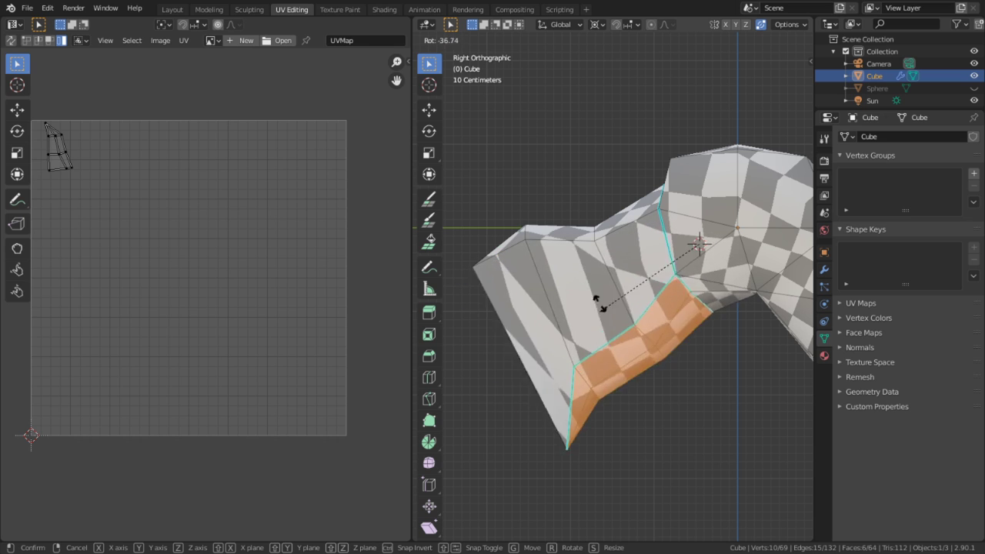
right_click(579, 239)
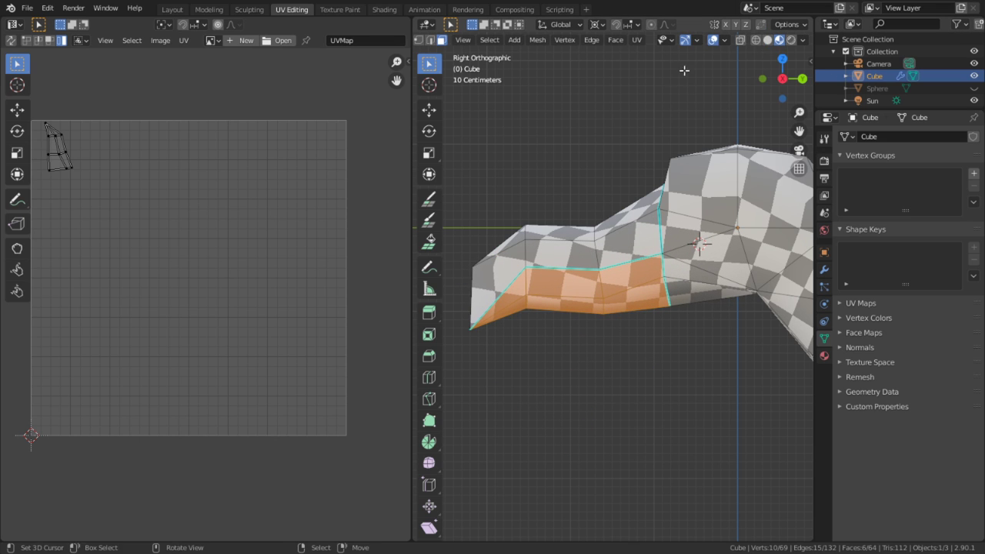
Select the seam edge loop along the mouth line, excluding the corner vertex where the beak meets the head
key(alt+a)
key(2)
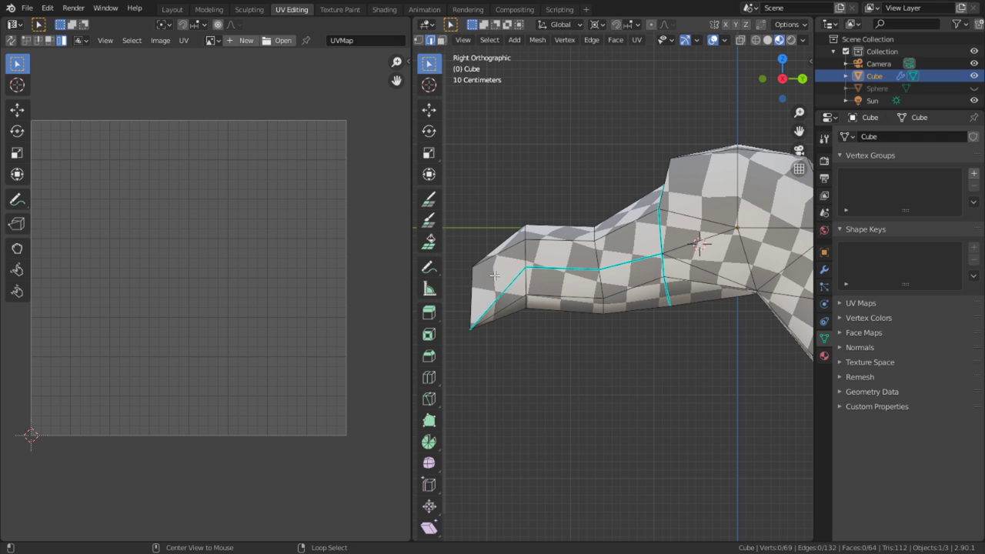
alt+right_click(632, 262)
scroll(657, 295, up, 3)
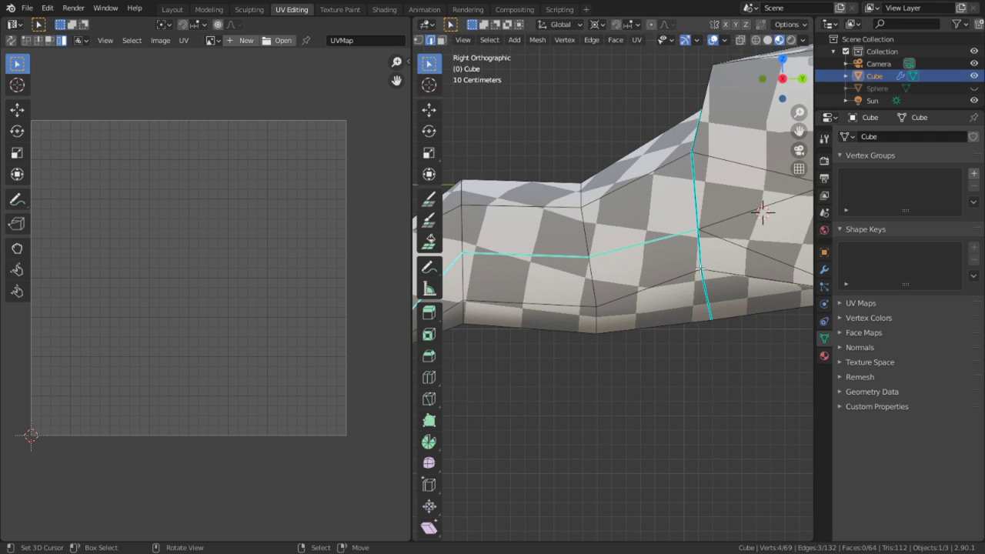
scroll(704, 259, down, 4)
scroll(704, 259, up, 3)
key(1)
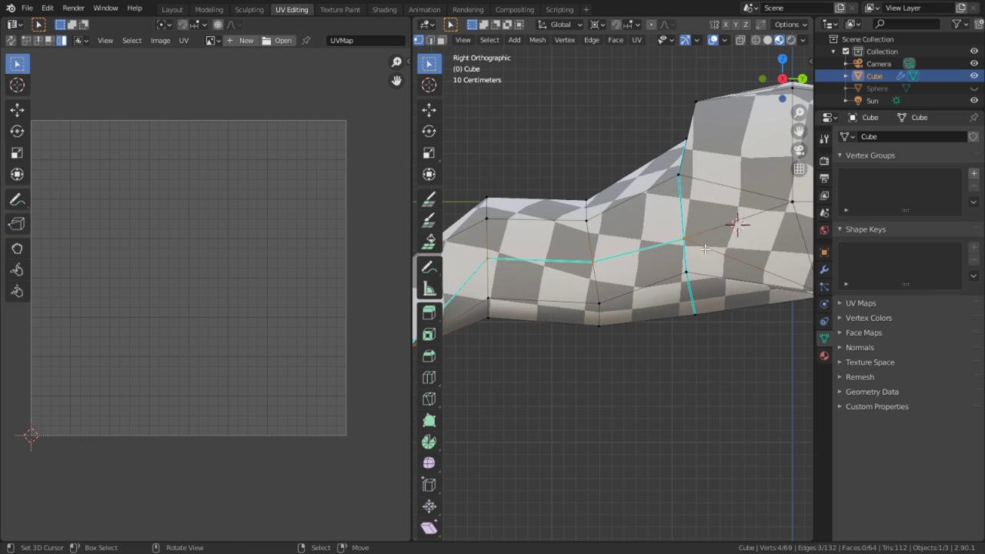
key(c)
middle_click(680, 228)
key(Escape)
Rip the selected mouth-line vertices to separate the upper and lower beak, leaving the split vertices in place
key(g)
key(Escape)
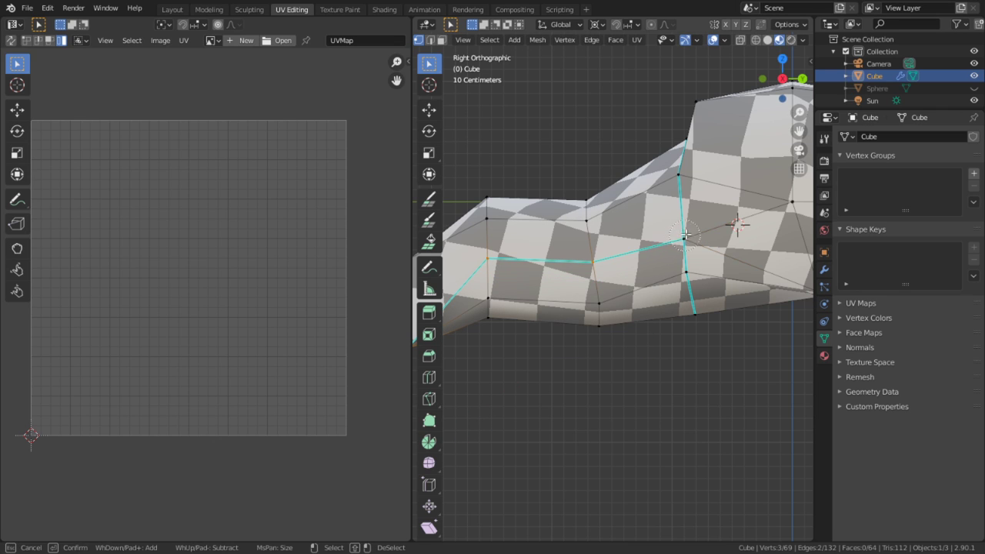
key(e)
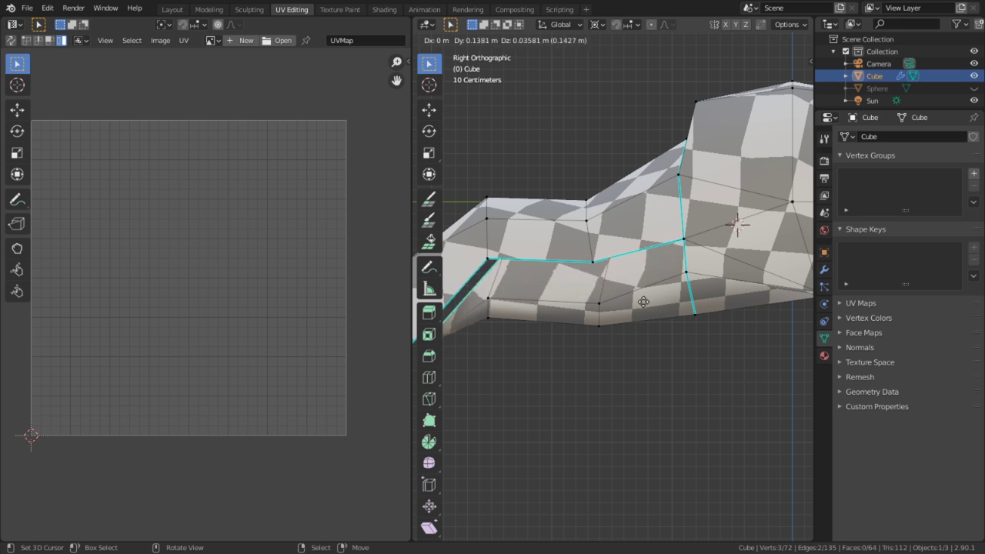
right_click(636, 353)
scroll(613, 365, down, 3)
scroll(613, 365, up, 3)
Select the lower beak's faces in wireframe view and rotate them downward around the 3D Cursor to open the mouth
key(3)
key(shift+z)
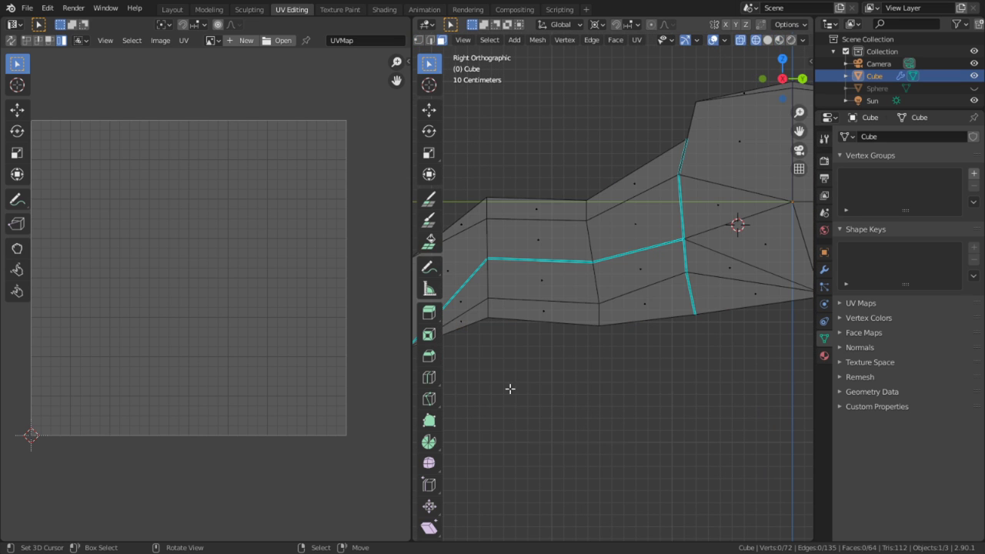
key(c)
mouse_move(473, 321)
mouse_down()
mouse_move(520, 297)
mouse_move(543, 308)
mouse_move(573, 300)
mouse_up()
drag(656, 271, 647, 296)
right_click(646, 296)
key(r)
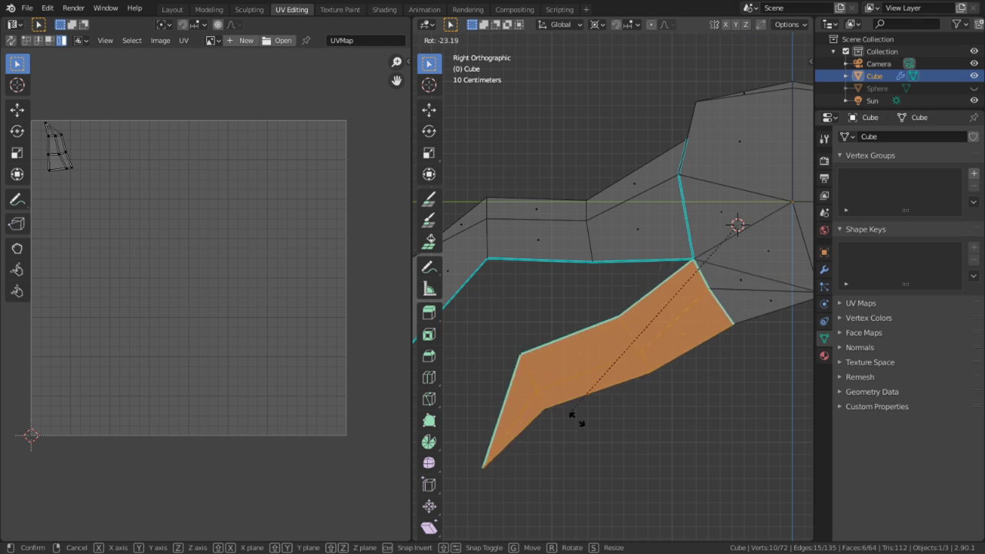
click(664, 464)
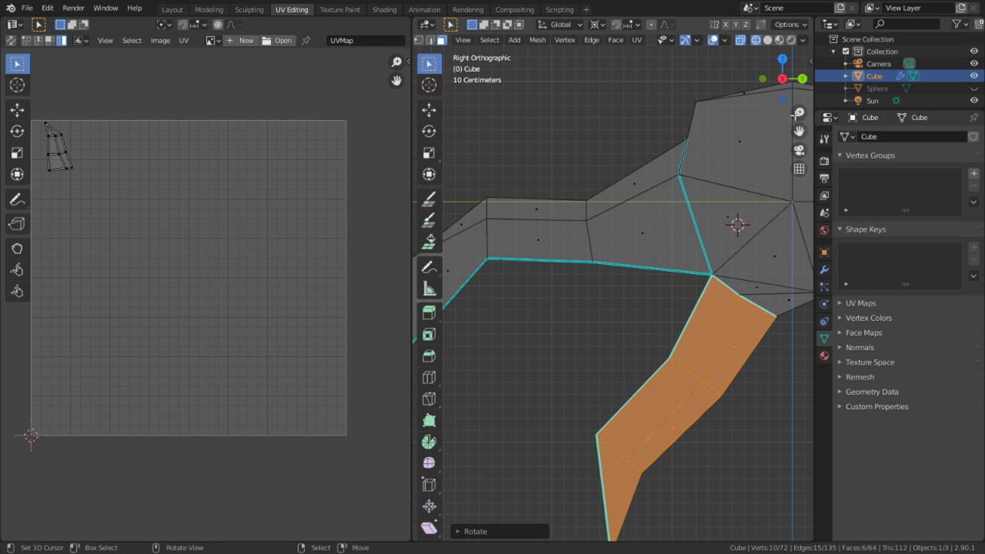
Hide the viewport overlays, switch to solid shading and examine the beak opening from the side
click(713, 40)
scroll(674, 211, down, 5)
middle_drag(674, 211, 693, 231)
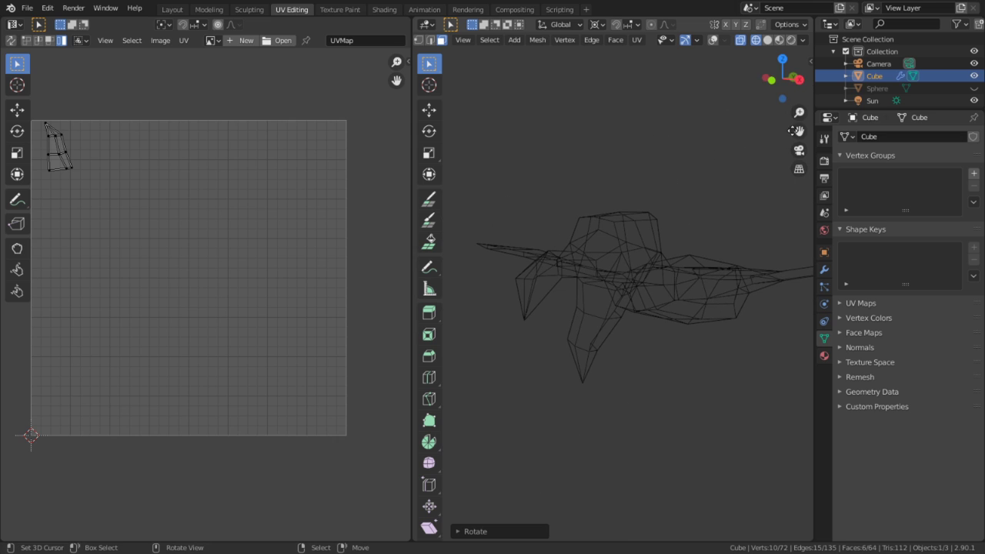
click(766, 41)
scroll(590, 158, up, 3)
middle_drag(589, 158, 574, 256)
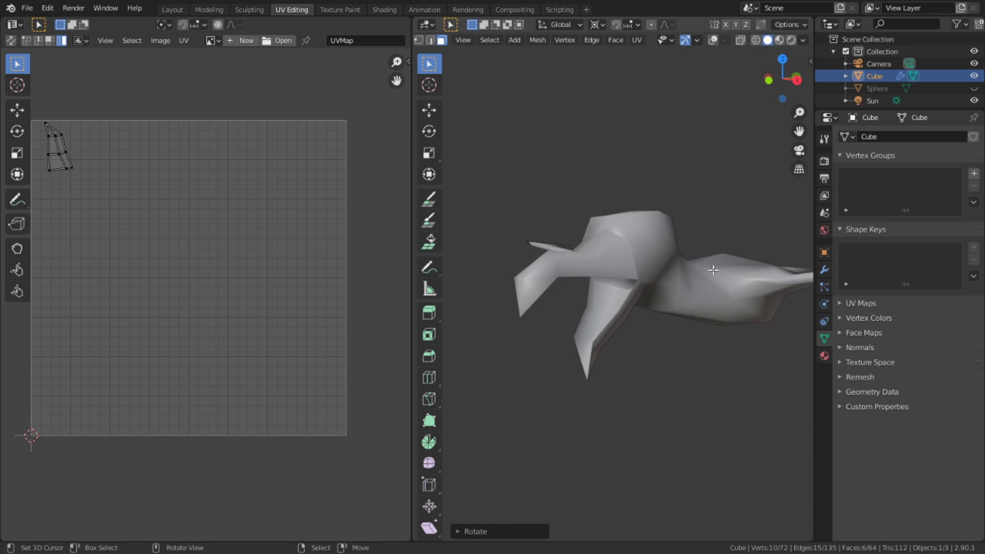
scroll(574, 256, up, 2)
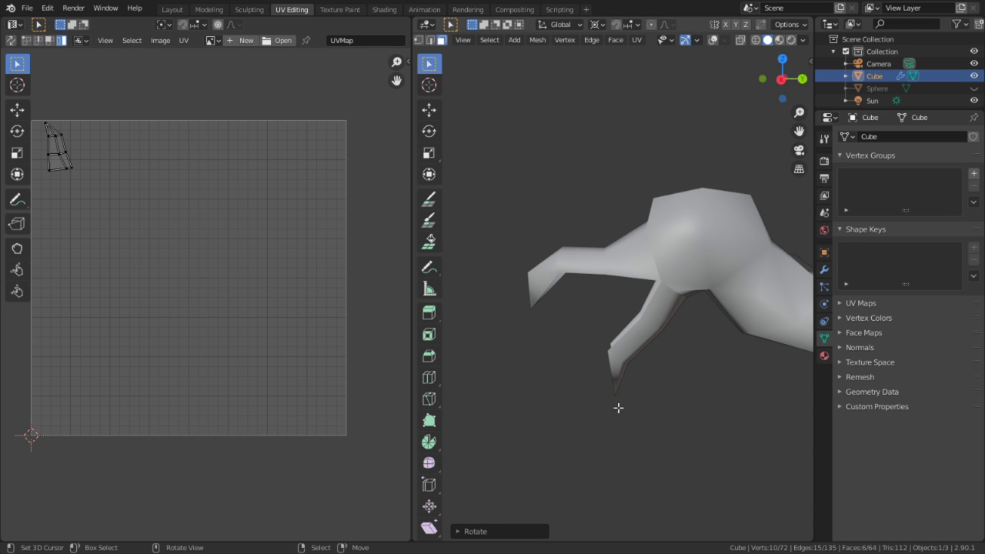
middle_drag(587, 330, 649, 314)
scroll(591, 282, up, 2)
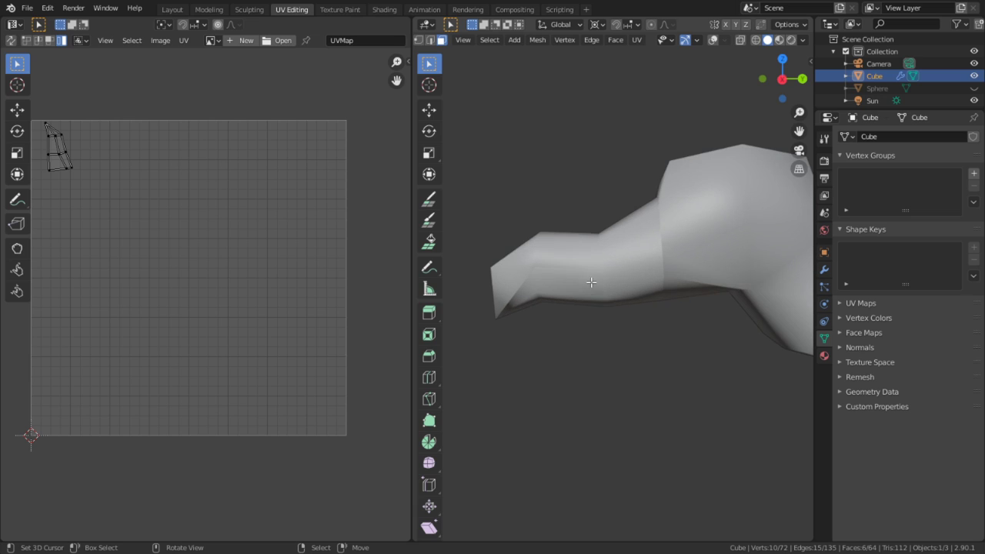
Show the viewport overlays and assign the selected lower beak faces to a new vertex group named VT_LowerBeak
key(Tab)
key(Tab)
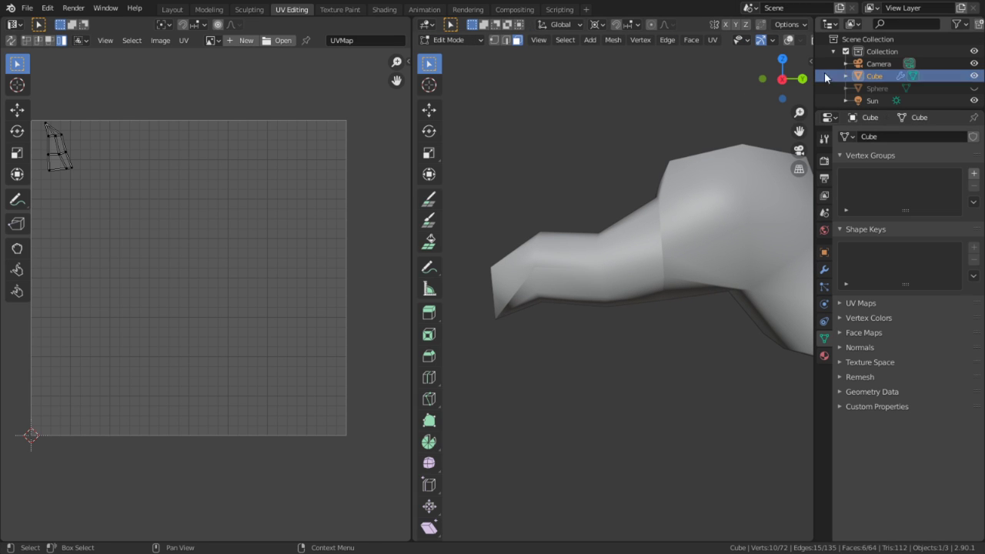
click(788, 40)
scroll(632, 282, up, 2)
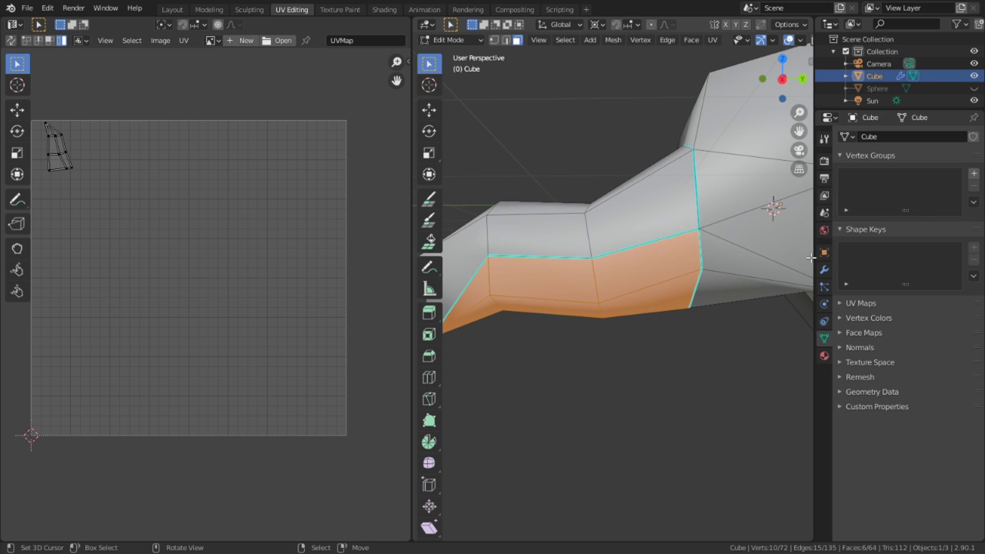
click(973, 174)
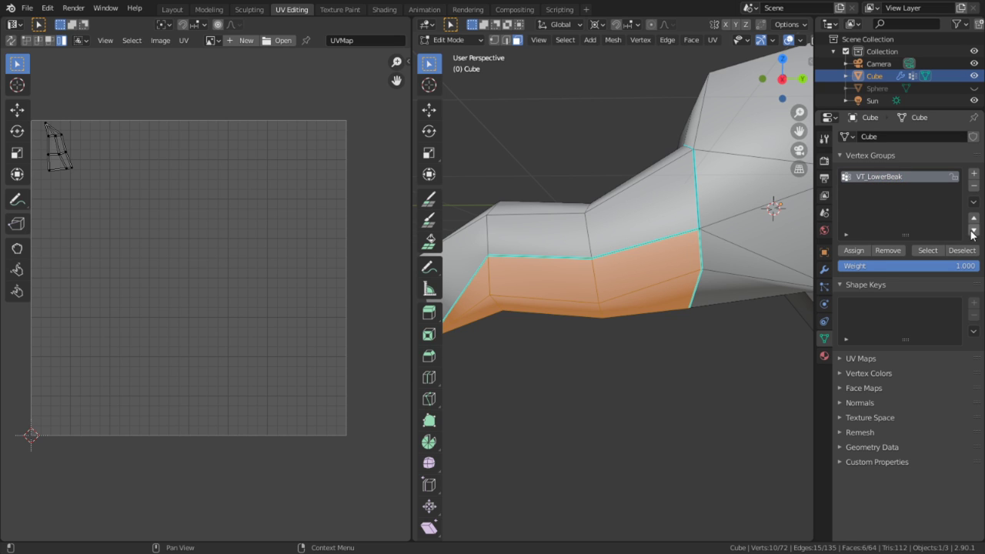
click(858, 256)
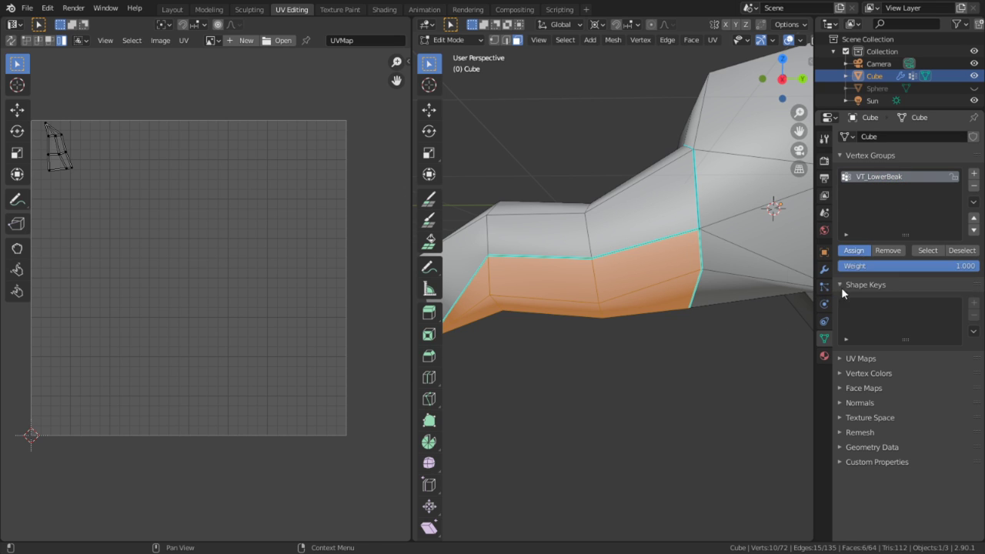
Select the faces of the upper beak from the head seam to the tip on the modelled half
click(669, 388)
alt+click(544, 221)
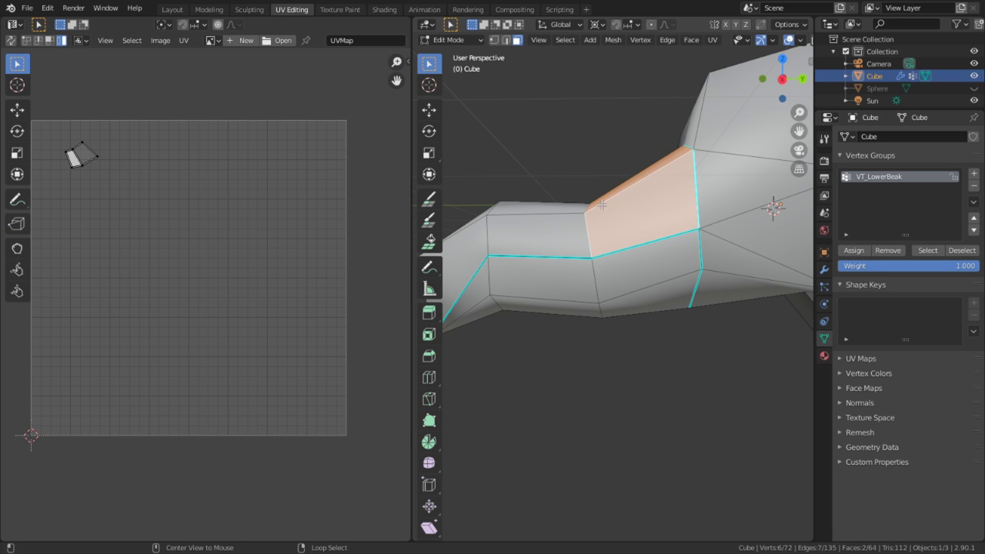
shift+click(468, 244)
shift+middle_drag(467, 244, 716, 279)
key(c)
drag(648, 182, 618, 193)
key(Escape)
mouse_move(692, 323)
middle_down()
mouse_move(750, 345)
mouse_move(734, 217)
mouse_move(800, 223)
middle_up()
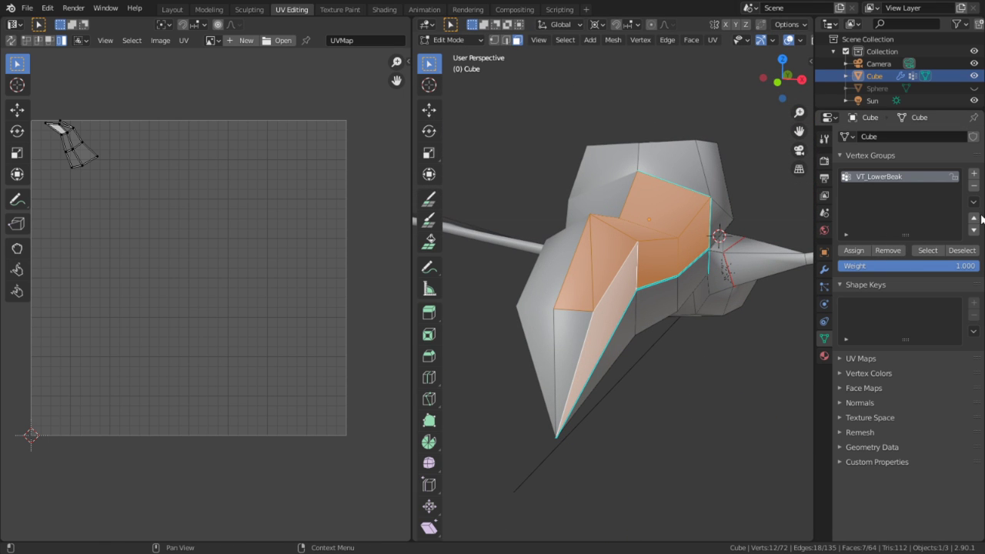
Add a vertex group named VT_Upper Beak, include the missing tip face in the selection and assign the faces
click(973, 174)
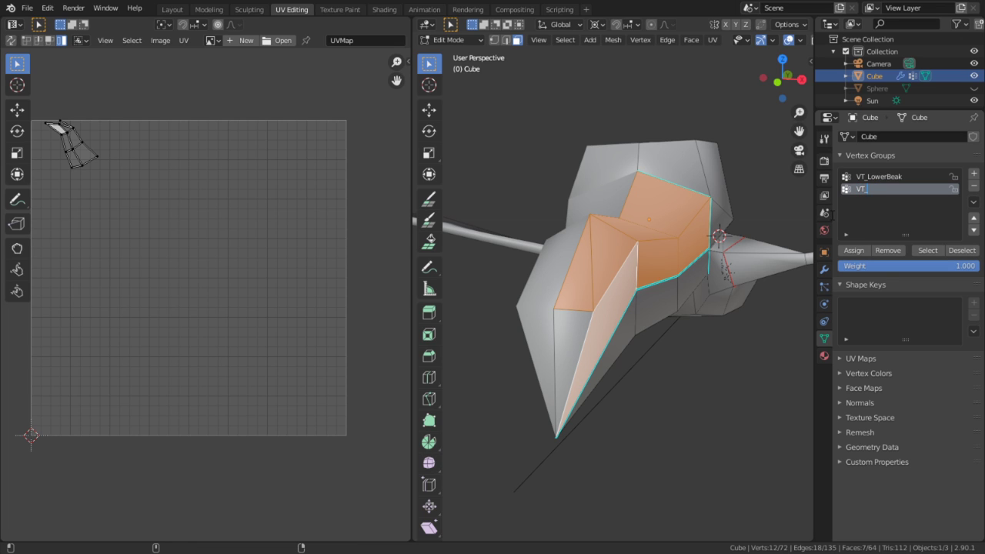
text(Bew)
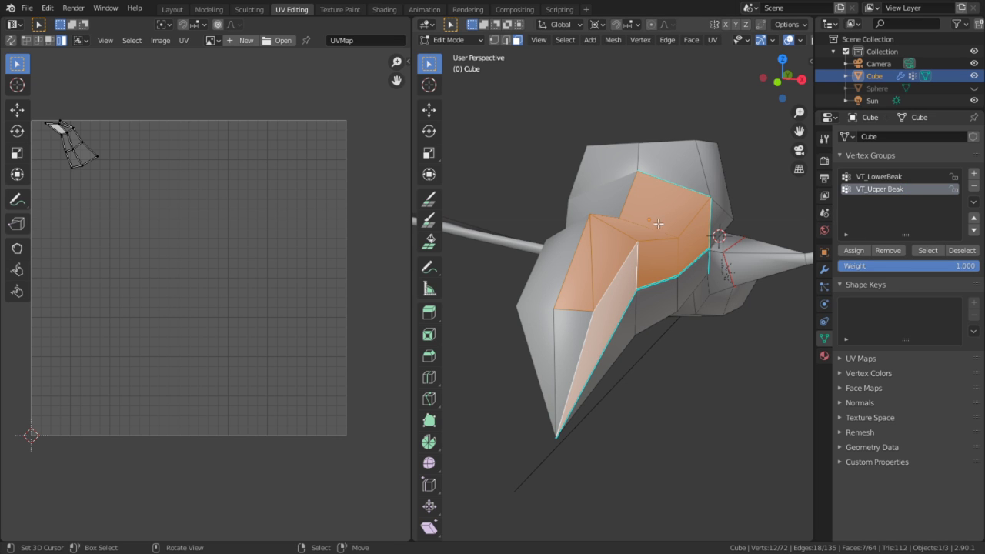
shift+click(559, 321)
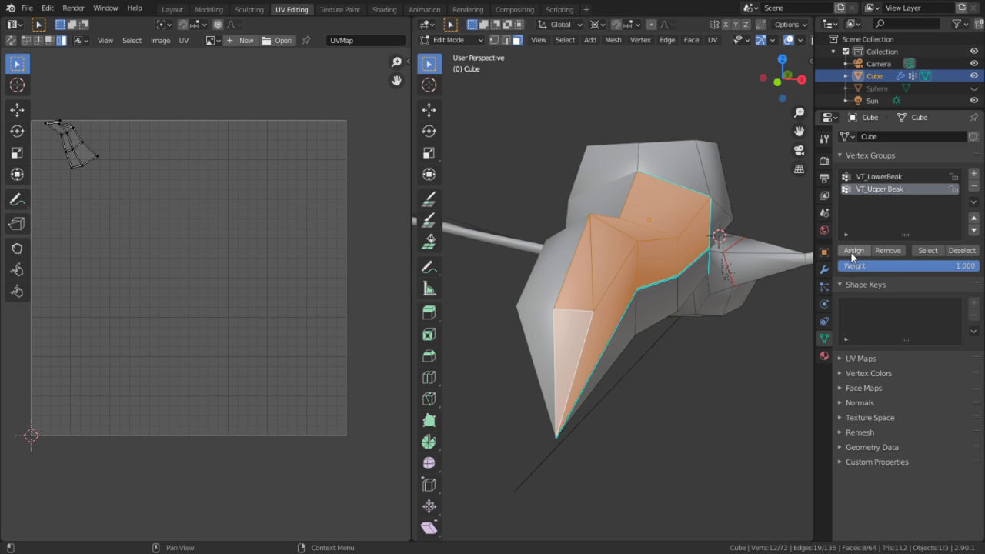
Hide all unselected geometry so only the upper beak is shown
middle_drag(585, 346, 733, 338)
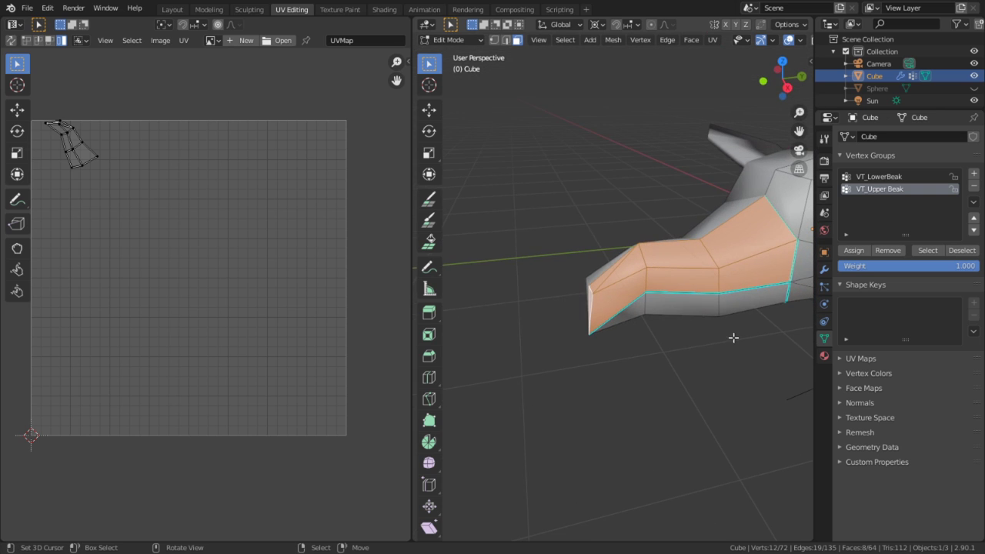
scroll(684, 318, up, 1)
shift+middle_drag(684, 223, 598, 227)
middle_drag(593, 325, 591, 256)
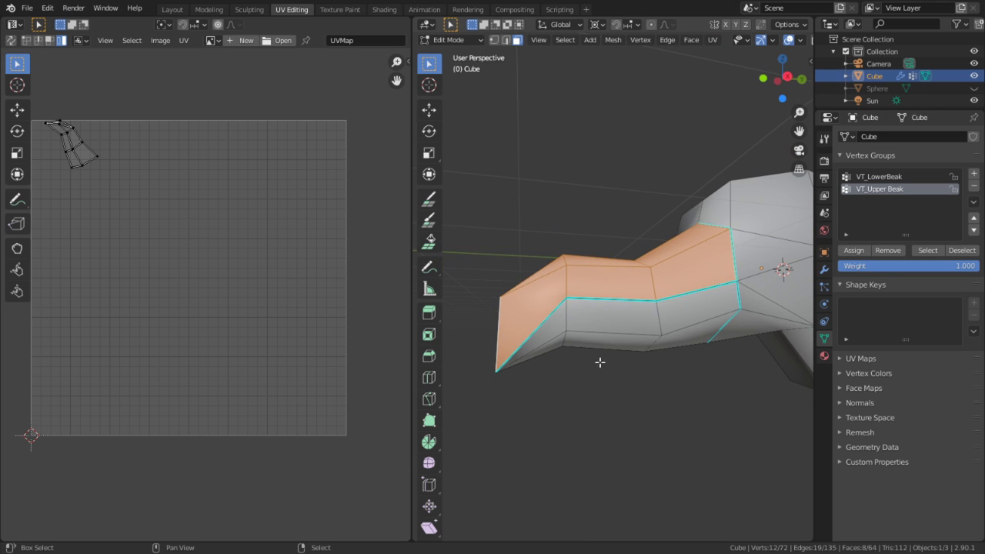
key(shift+h)
middle_drag(566, 347, 451, 352)
middle_drag(685, 387, 670, 418)
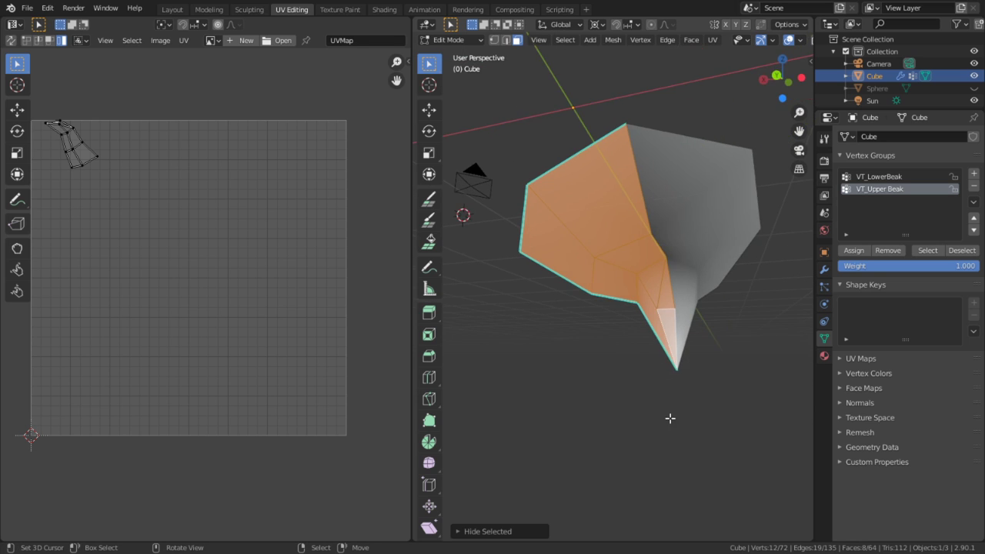
In vertex selection mode, select the rim vertex on the upper beak's underside where the pointed tip begins
scroll(669, 418, up, 2)
key(1)
click(652, 312)
middle_drag(651, 312, 631, 323)
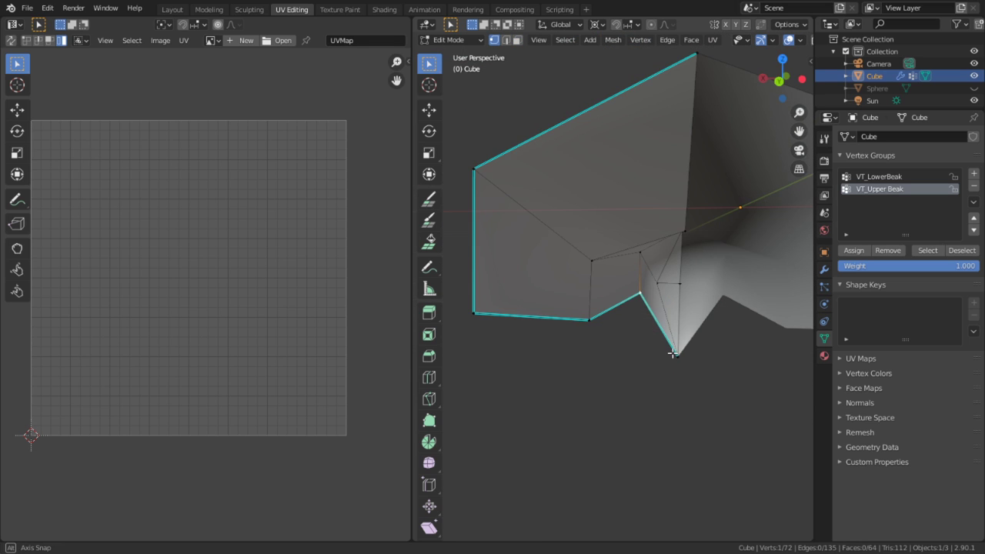
scroll(626, 328, up, 1)
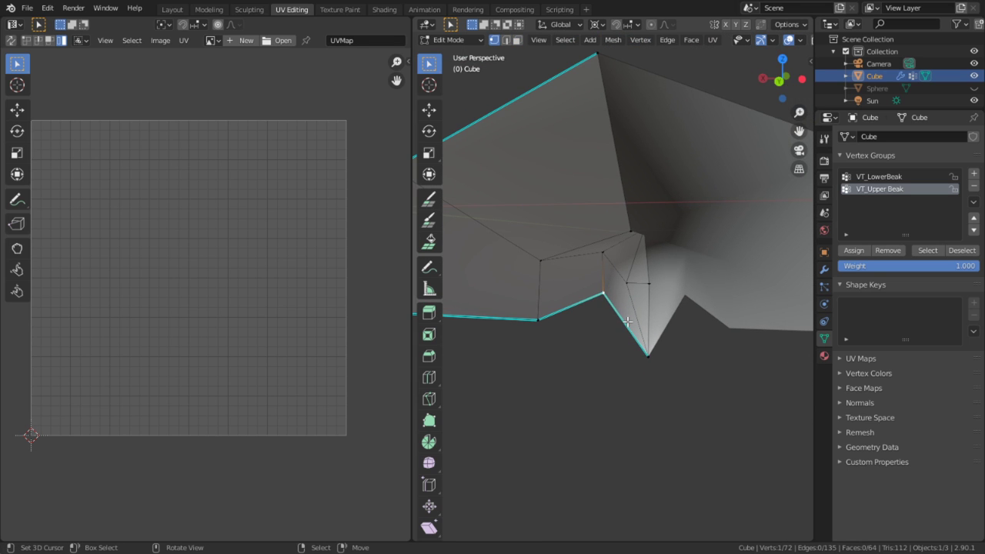
scroll(627, 351, up, 1)
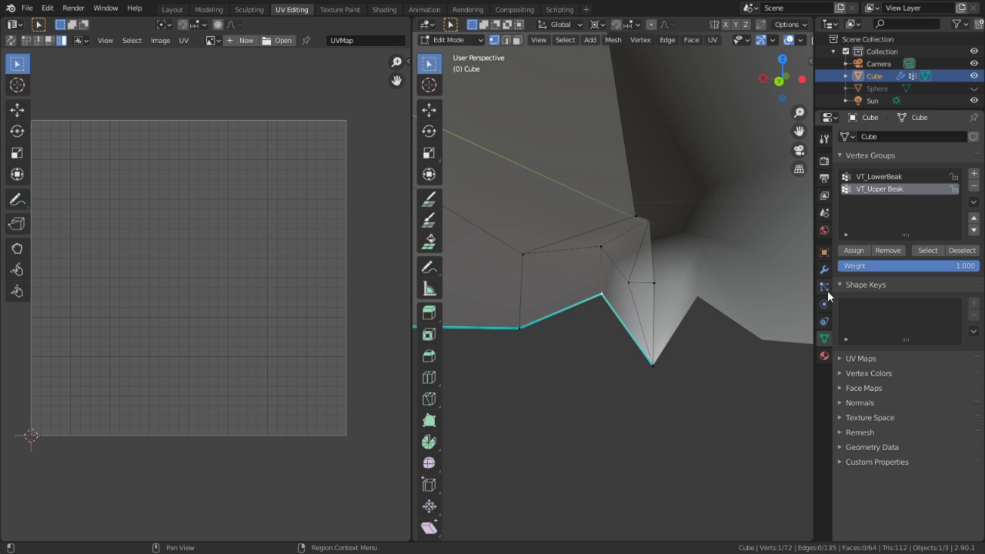
Review the Mirror modifier settings and toggle backface culling on and off to examine the upper beak's hollow underside
click(824, 272)
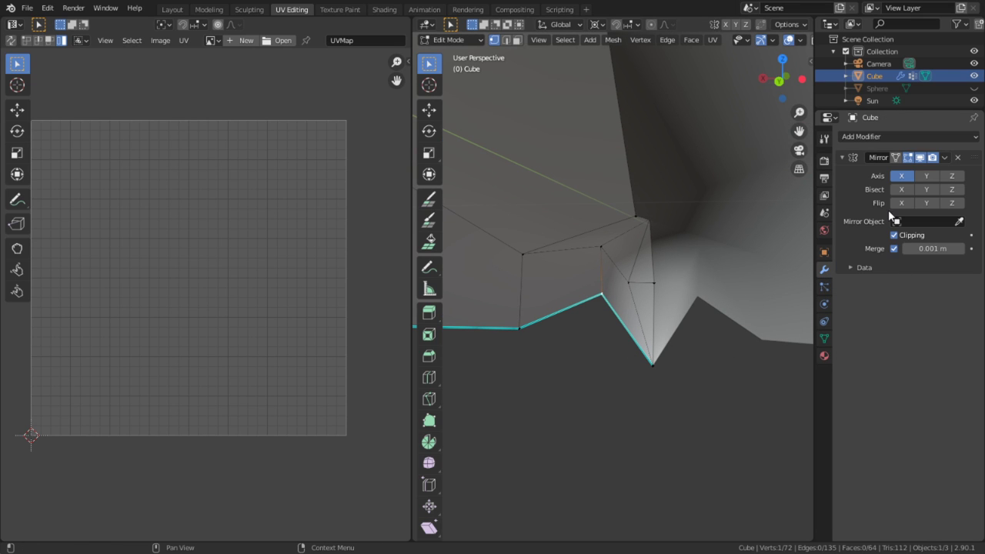
middle_drag(769, 165, 776, 138)
middle_drag(651, 245, 724, 107)
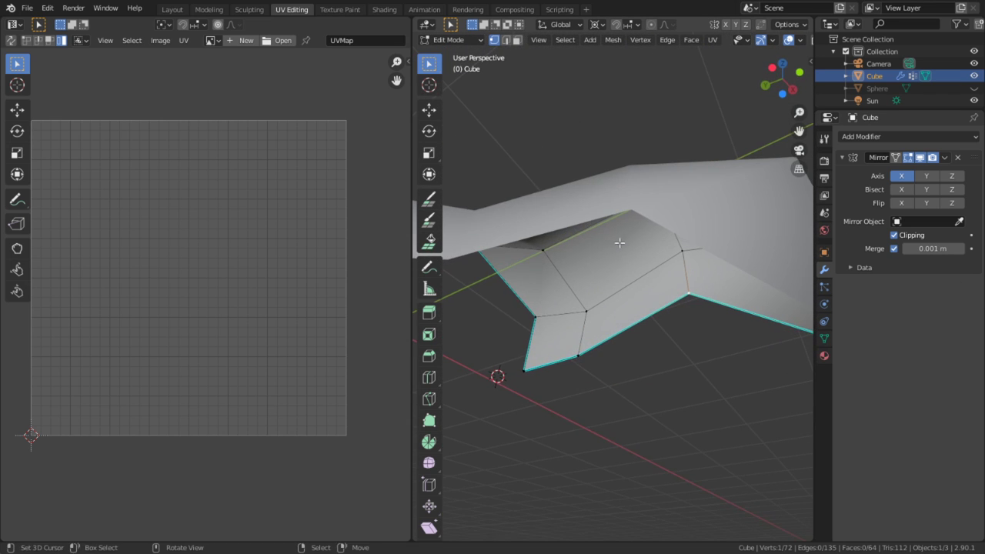
scroll(788, 46, down, 3)
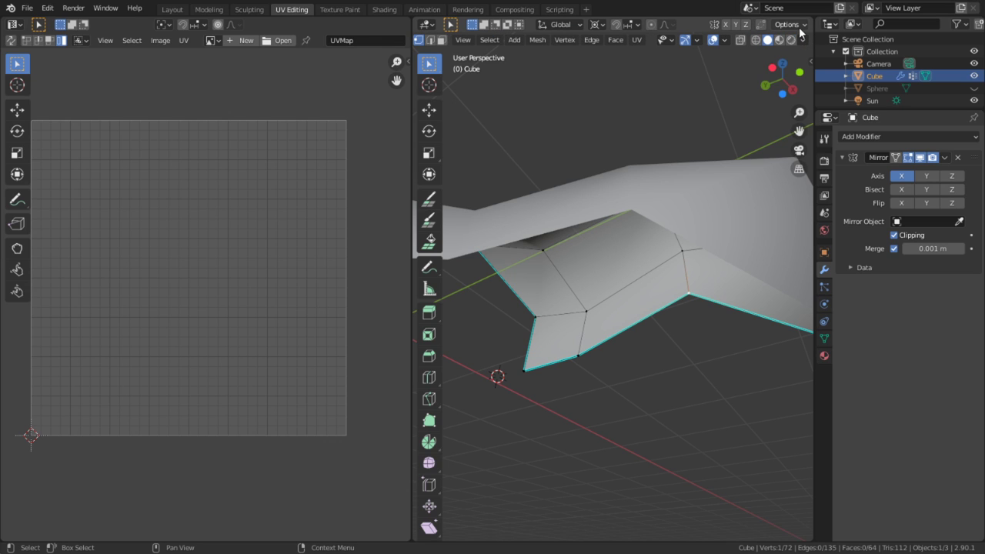
click(805, 40)
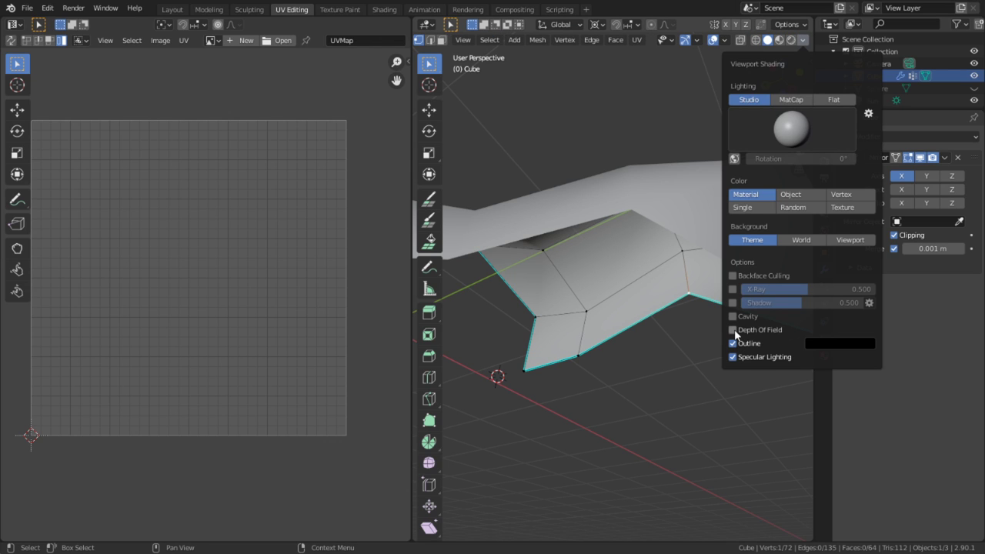
click(731, 276)
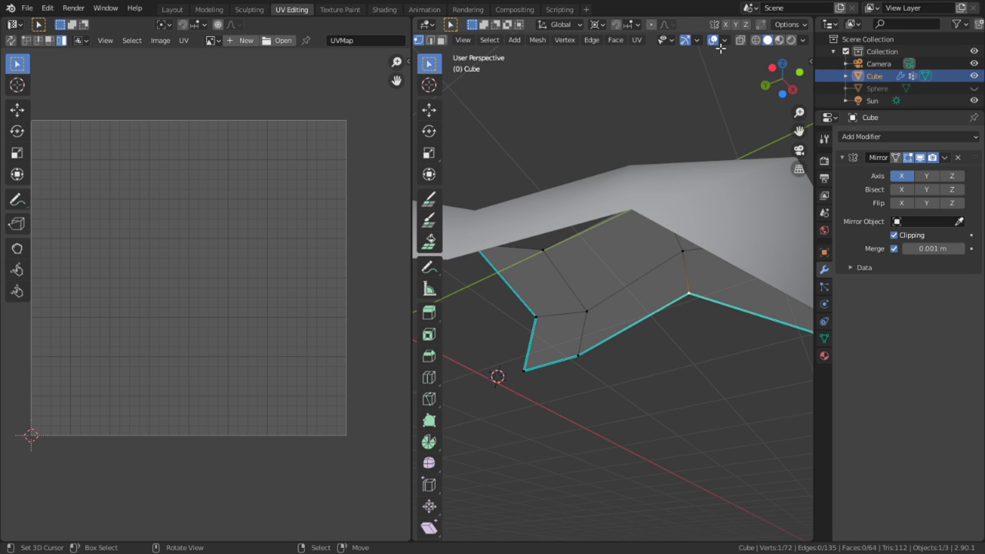
middle_drag(720, 48, 582, 194)
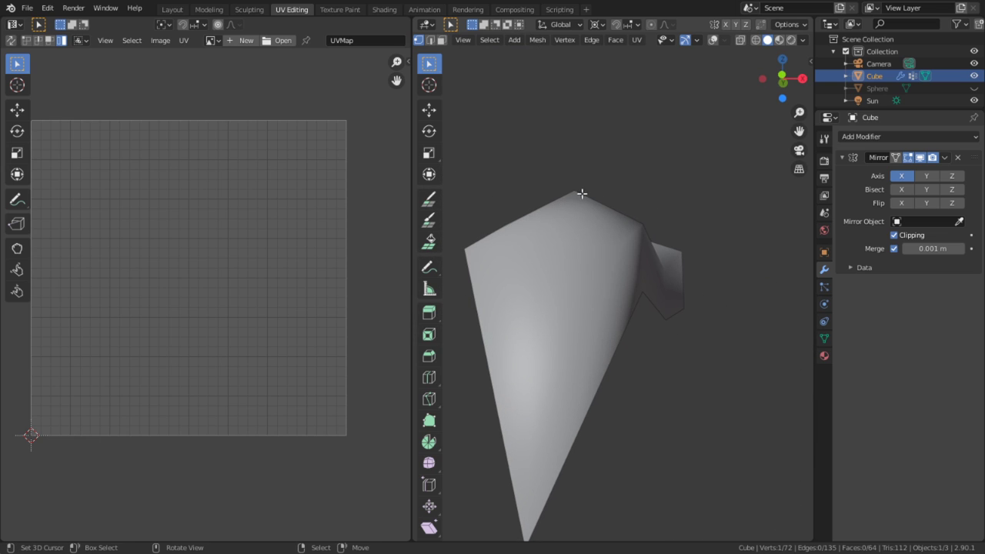
click(725, 43)
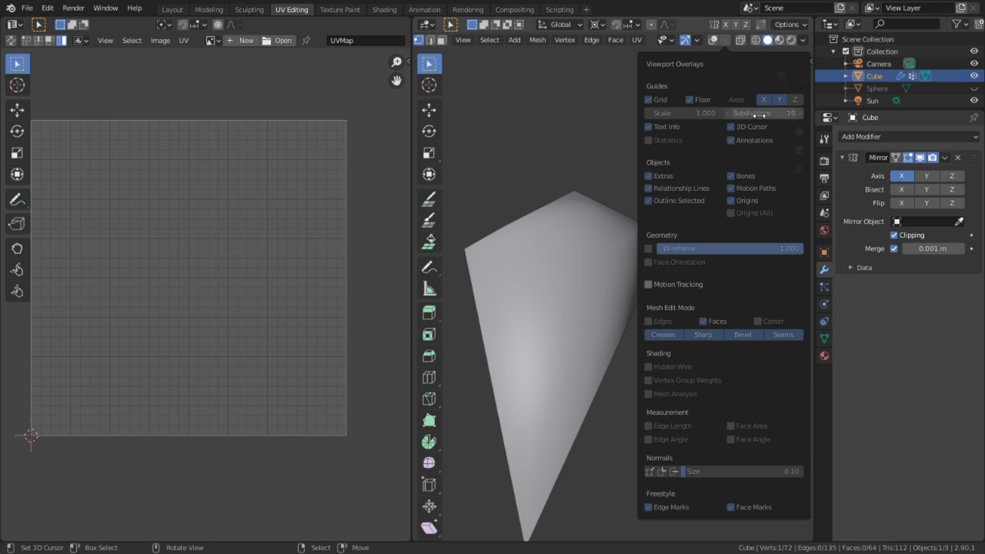
mouse_move(708, 154)
middle_down()
mouse_move(686, 301)
mouse_move(707, 199)
mouse_move(719, 323)
middle_up()
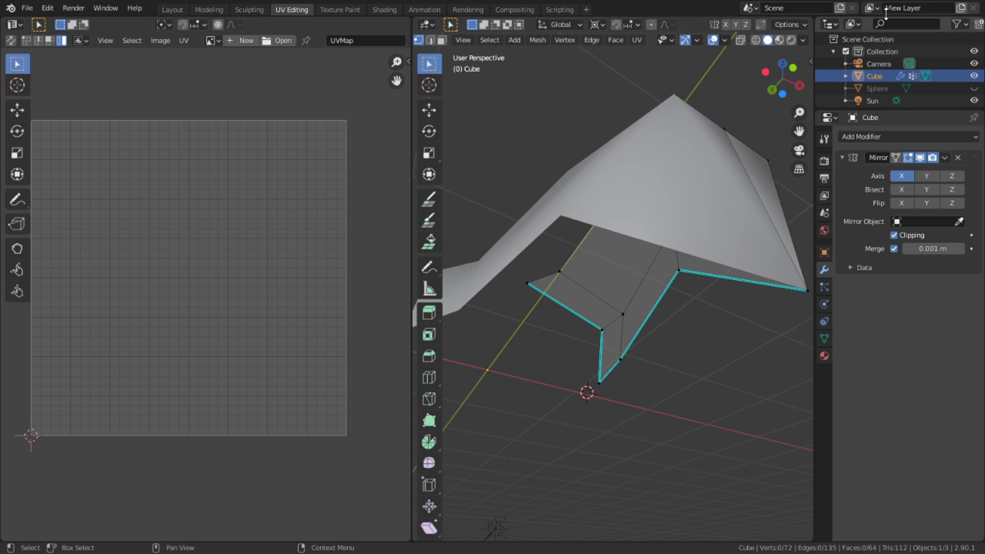
click(803, 40)
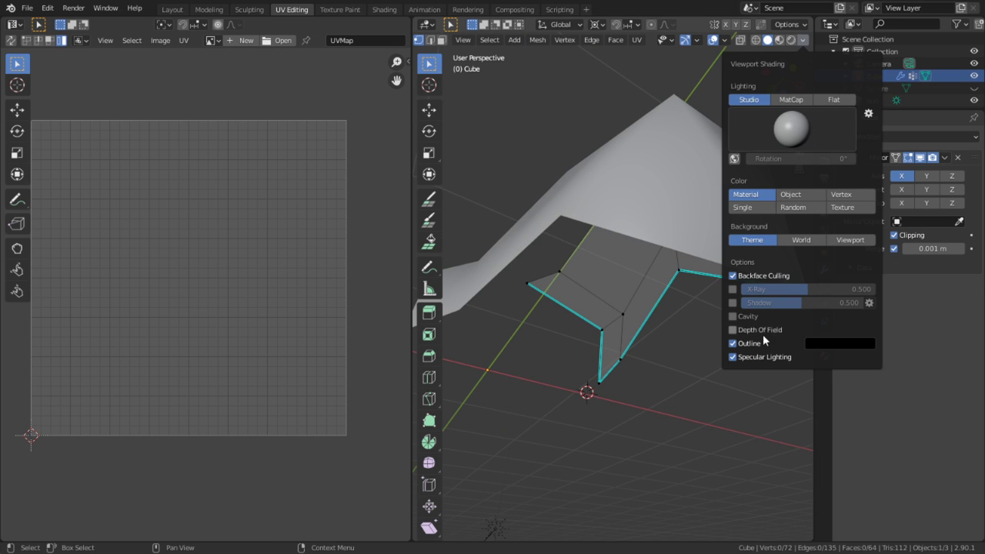
click(733, 275)
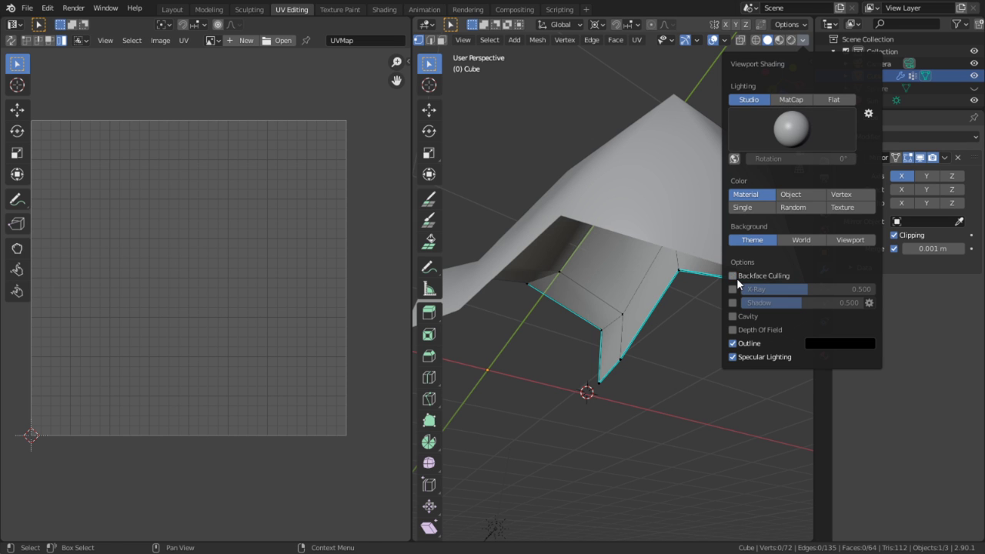
Extrude three vertices of the upper beak's lower rim inward, each reaching the mirror centre line
middle_drag(642, 437, 636, 322)
key(e)
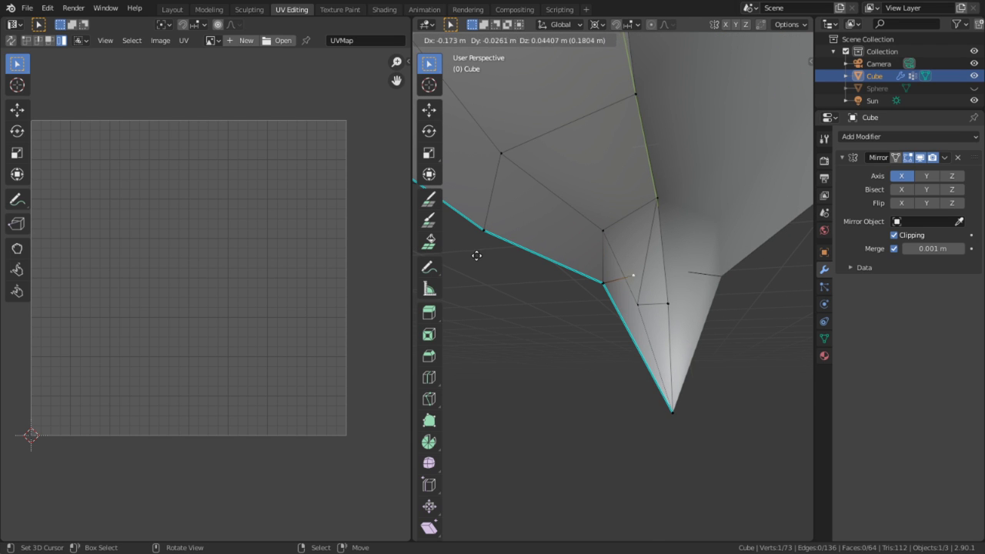
click(688, 222)
middle_drag(688, 222, 561, 179)
key(e)
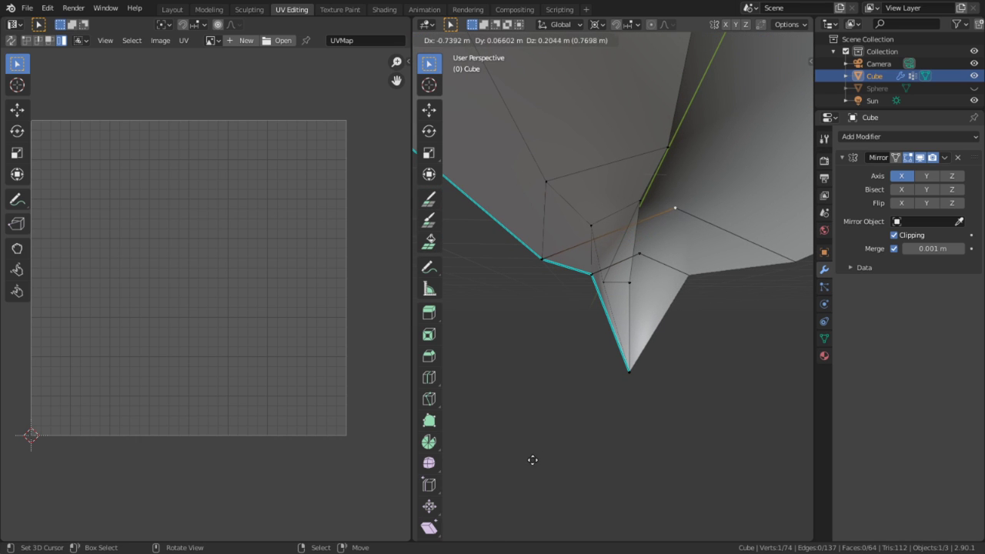
click(535, 453)
scroll(543, 408, down, 2)
key(e)
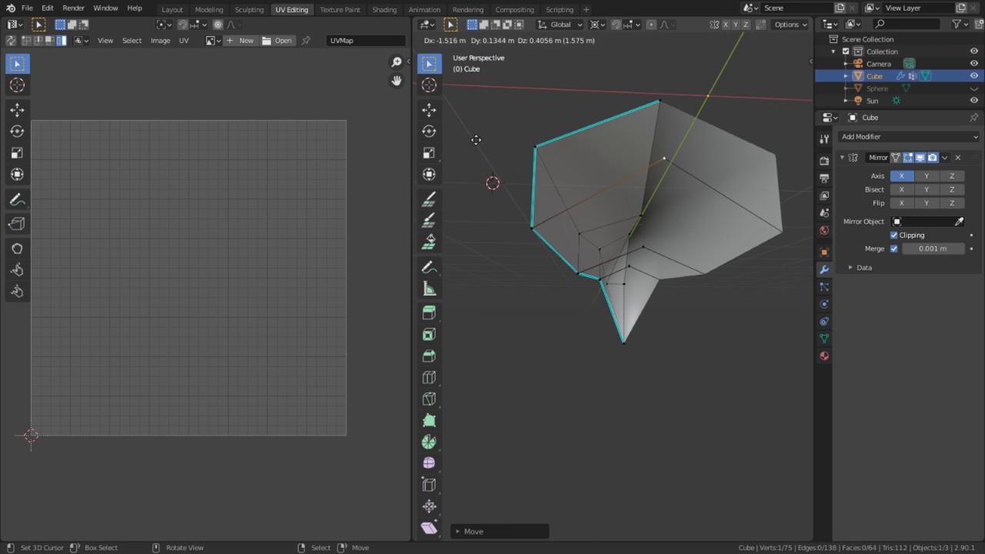
click(568, 221)
Fill a face between the beak tip's rim edge and the nearest extruded inner edge
middle_drag(567, 221, 531, 360)
right_click(613, 331)
scroll(613, 331, up, 3)
middle_drag(612, 332, 578, 359)
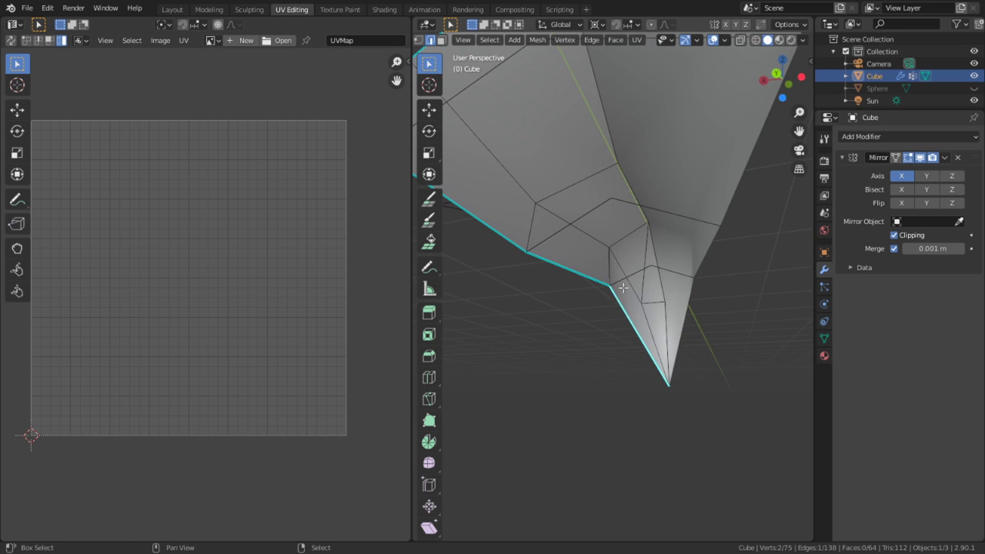
shift+right_click(623, 279)
key(f)
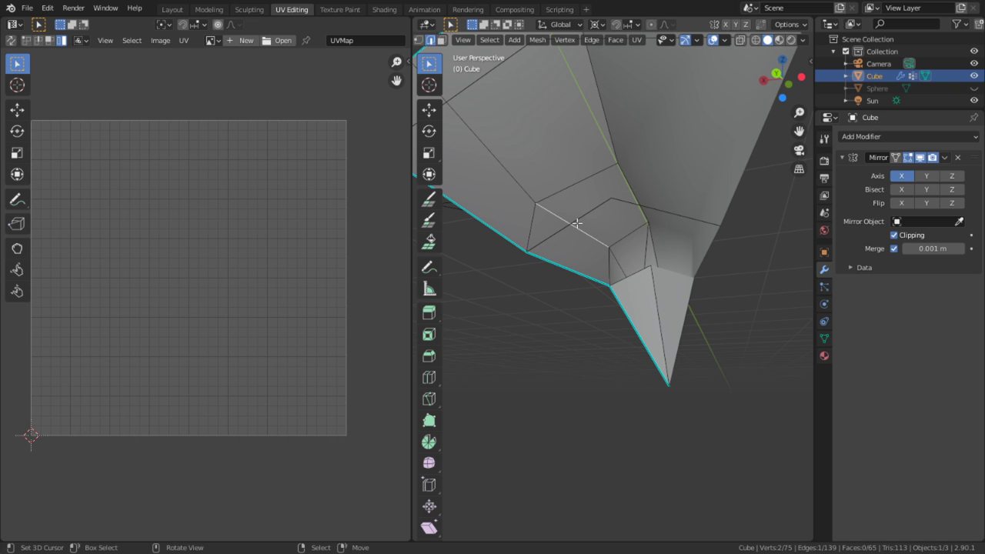
Fill the two remaining faces between the extruded edges to close the roof of the mouth
click(577, 224)
middle_drag(578, 224, 565, 214)
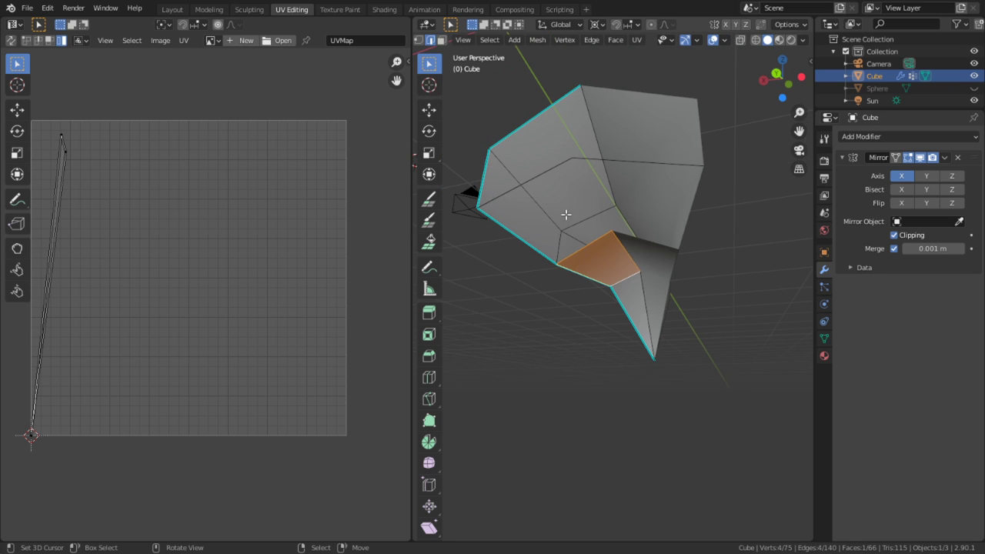
right_click(529, 176)
shift+right_click(601, 255)
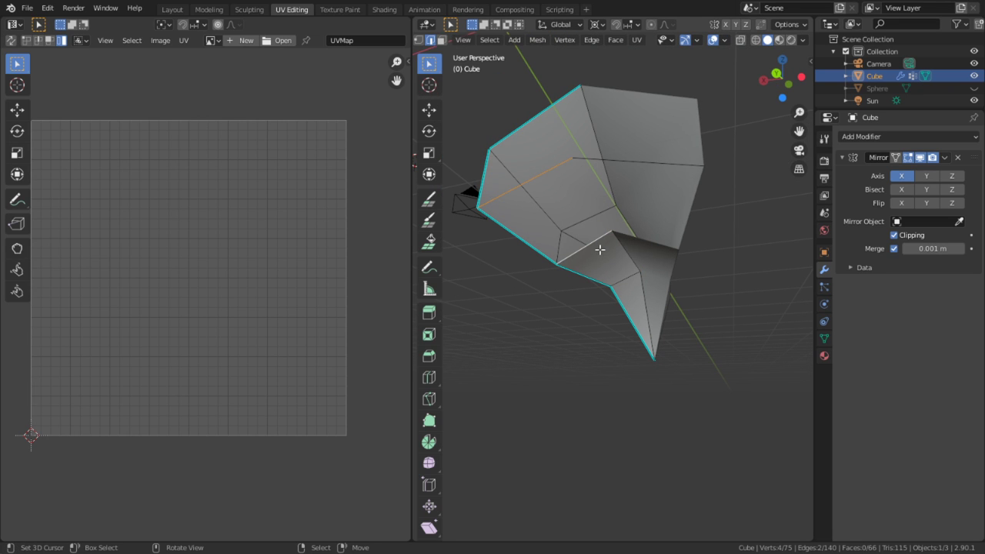
key(f)
middle_drag(598, 248, 506, 357)
alt+right_click(519, 298)
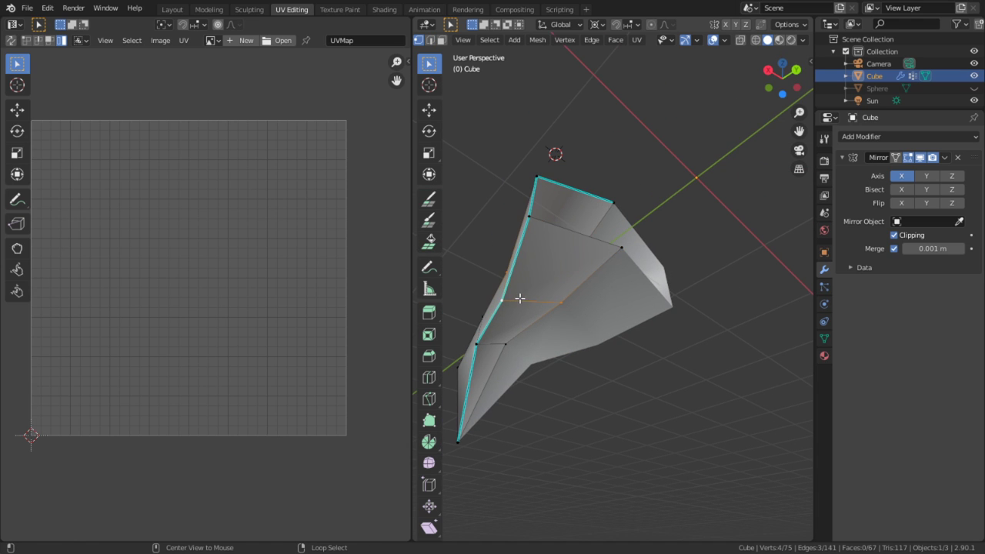
Assign all connected faces of the upper beak, including the roof of the mouth, to VT_Upper Beak, and reveal the hidden mesh
key(3)
scroll(541, 299, down, 1)
key(l)
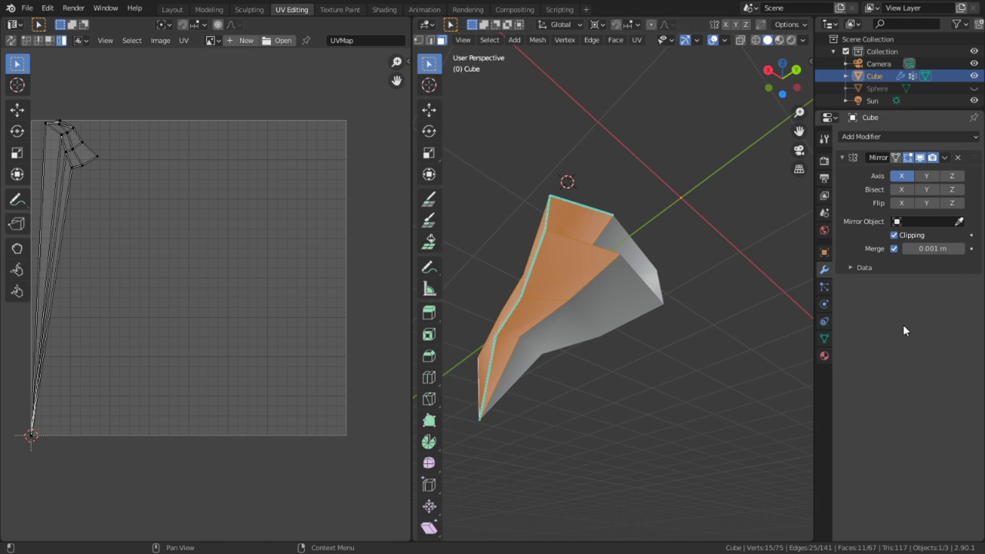
click(824, 338)
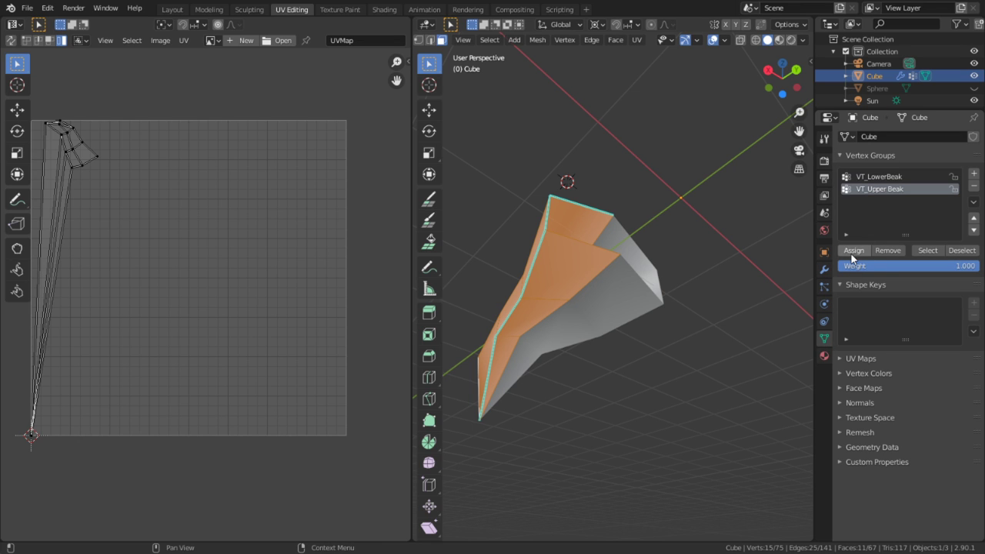
key(alt+h)
key(alt+a)
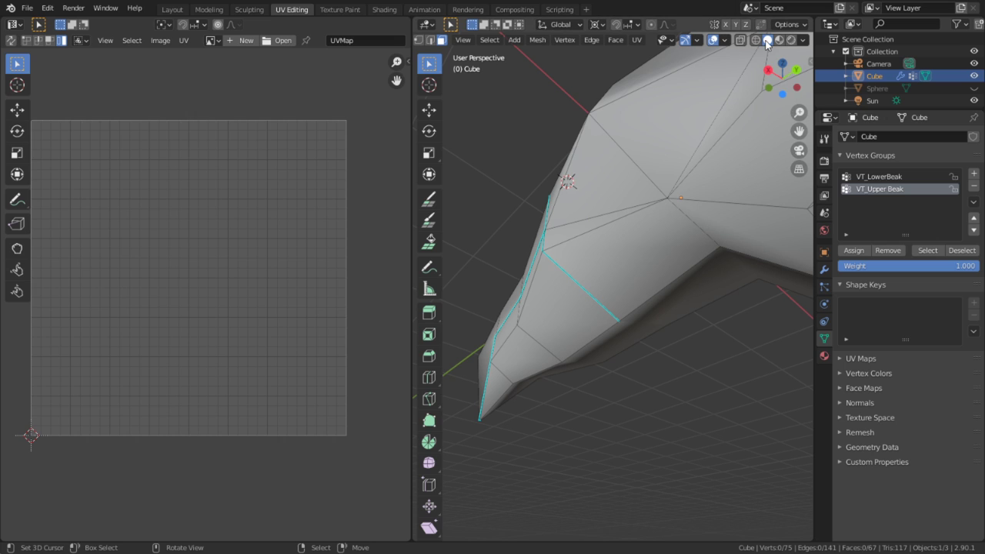
Select the VT_LowerBeak vertex group and hide the rest of the mesh to isolate the lower beak
click(888, 177)
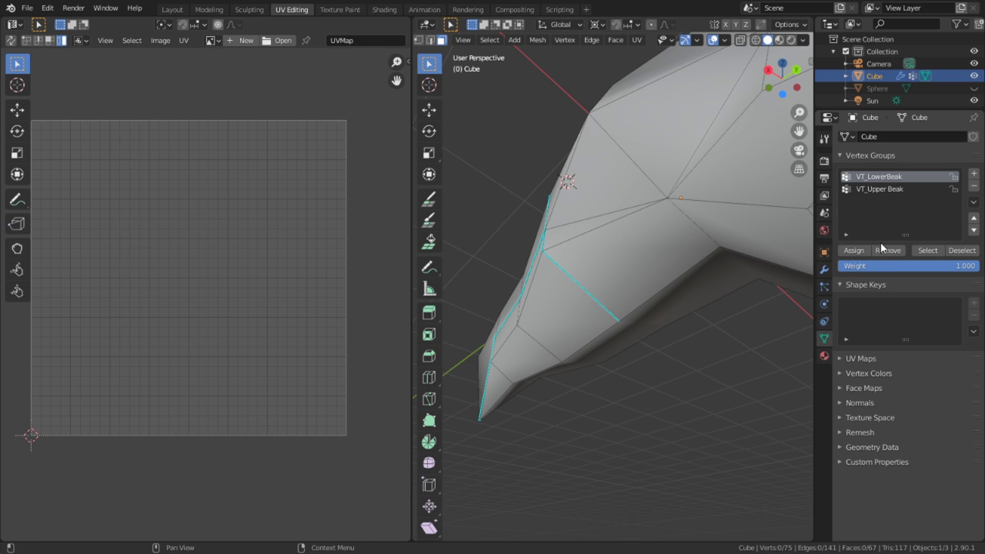
click(926, 252)
key(shift+h)
middle_drag(508, 400, 541, 421)
alt+middle_click(600, 225)
scroll(601, 226, up, 4)
middle_drag(601, 226, 770, 288)
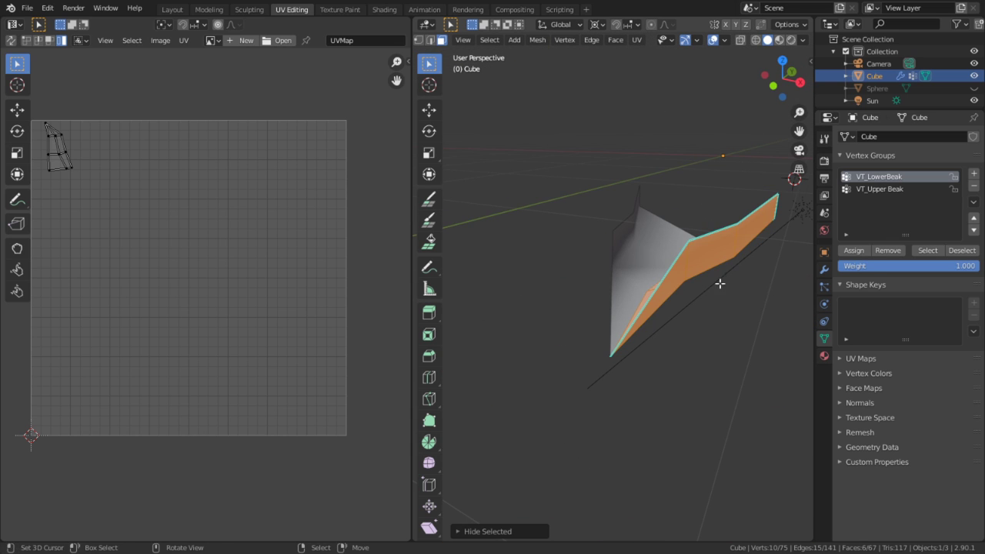
Extrude two vertices of the lower beak's upper rim inward to the mirror centre line
middle_drag(617, 337, 676, 209)
click(770, 290)
key(e)
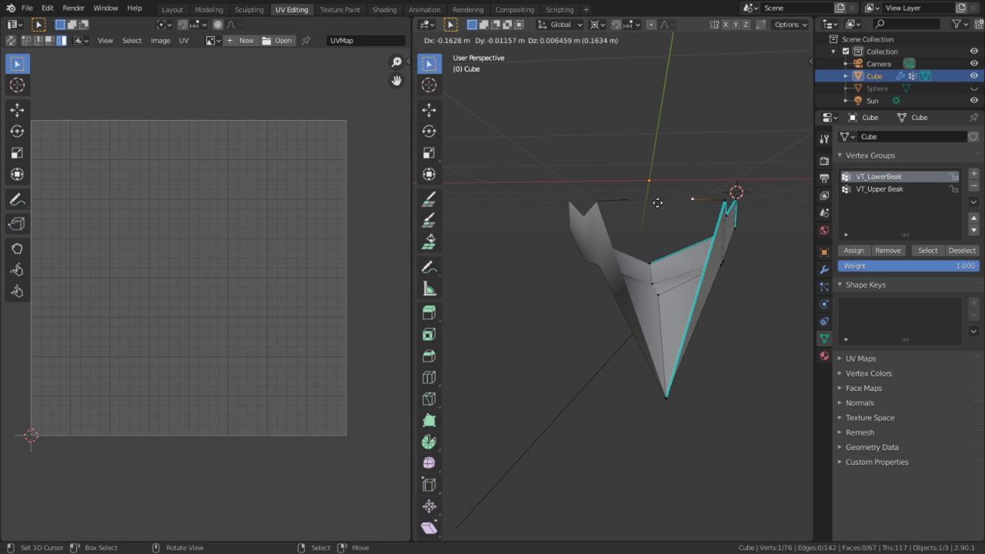
click(634, 256)
middle_drag(633, 256, 688, 352)
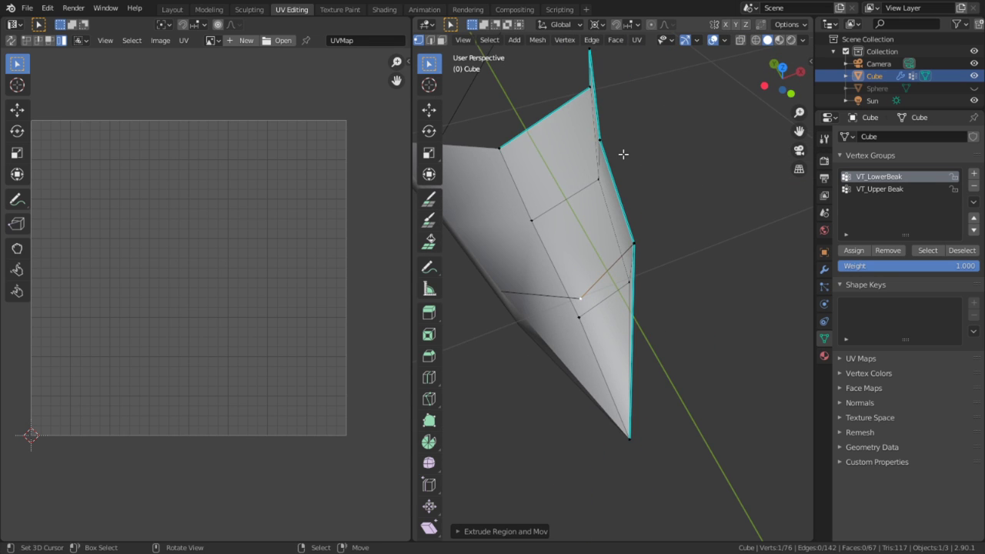
middle_drag(623, 154, 605, 126)
key(e)
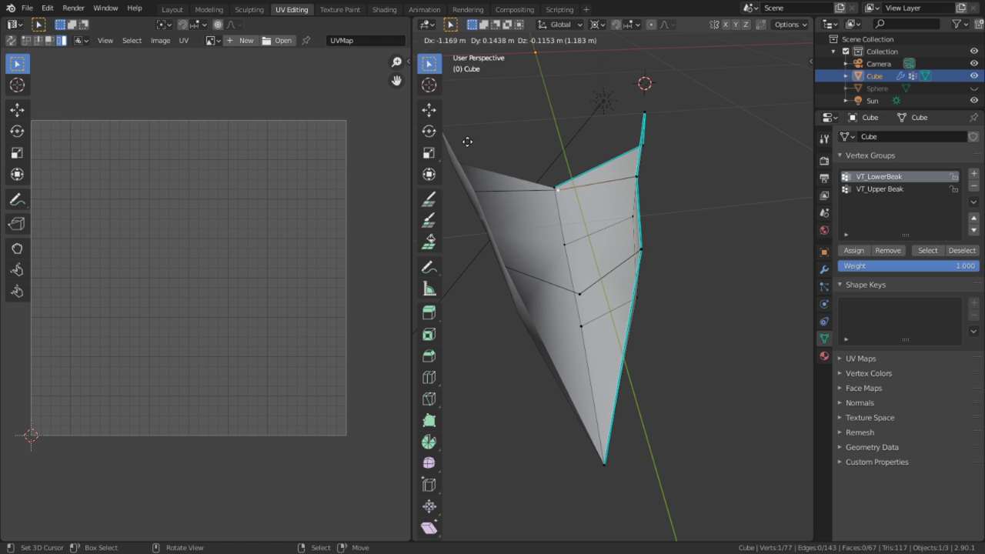
click(467, 142)
Reposition the extruded centre-line vertex nearest the beak tip
middle_drag(466, 154, 550, 208)
key(KP_7)
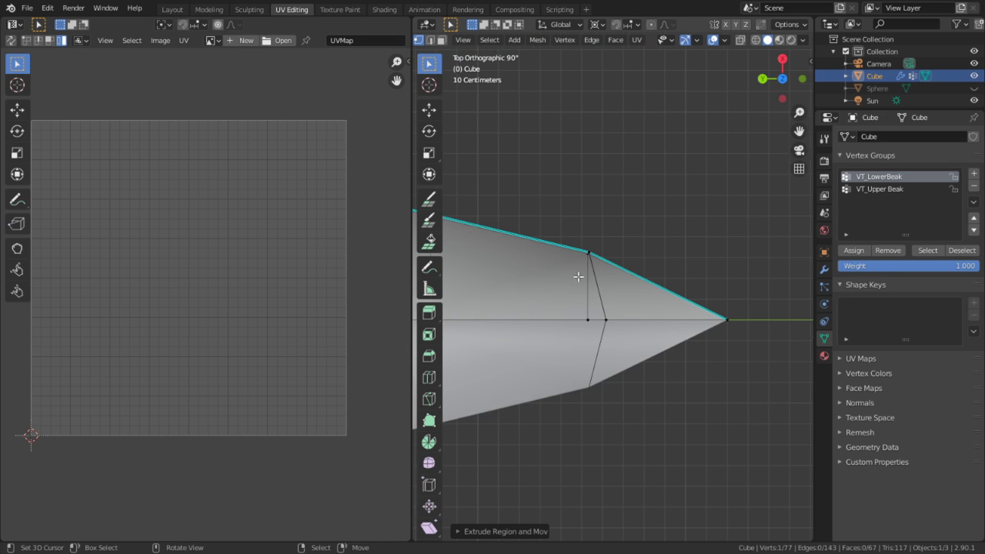
middle_drag(577, 276, 628, 334)
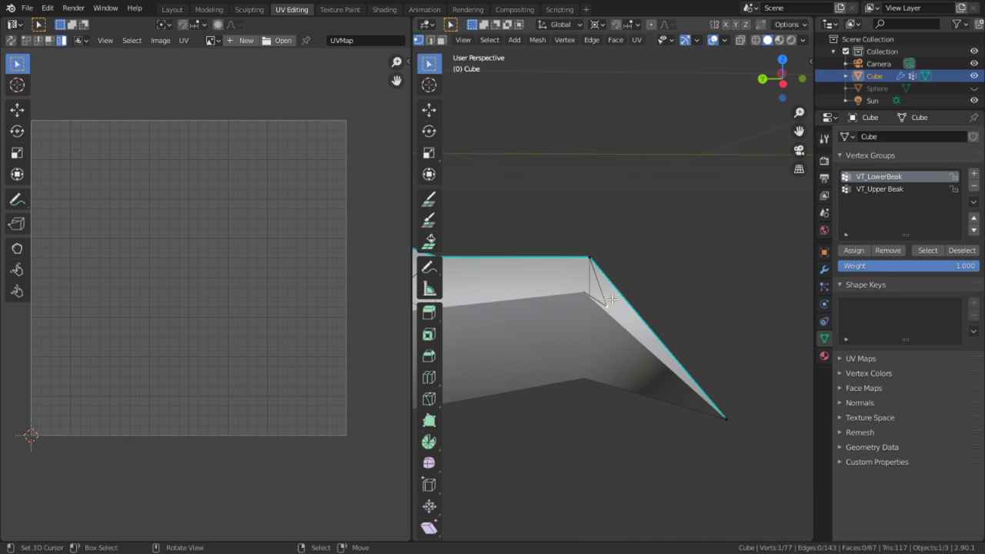
key(g)
click(626, 292)
middle_drag(627, 292, 712, 297)
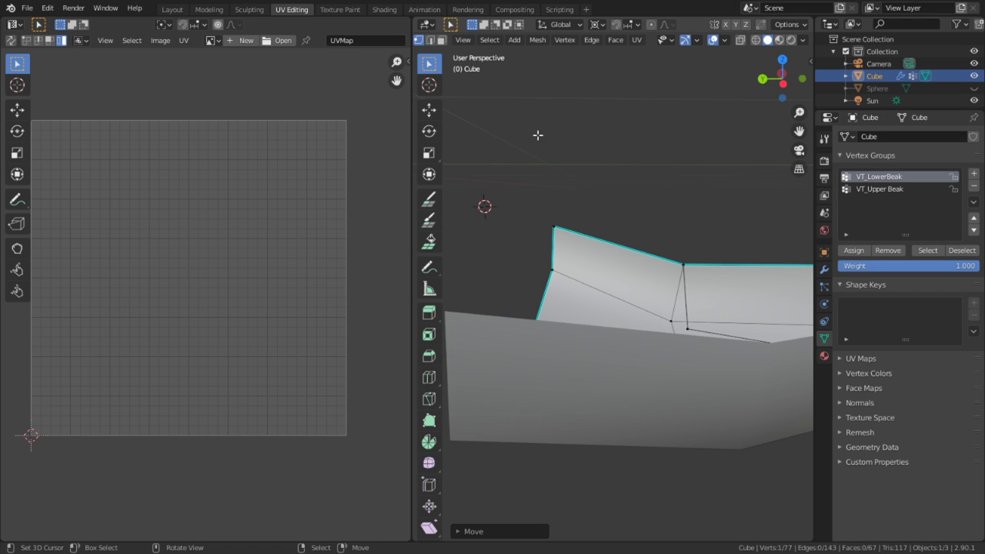
Extrude the lower beak's rear rim vertex to the mirror centre line and adjust the positions of the two rear inner vertices
middle_drag(680, 304, 723, 389)
key(e)
click(503, 242)
key(g)
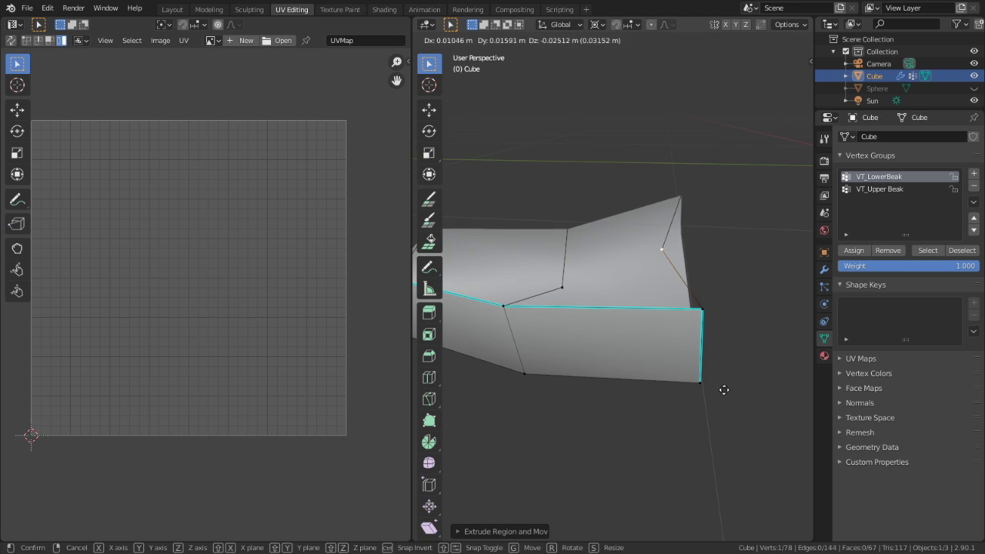
click(567, 93)
click(562, 286)
key(g)
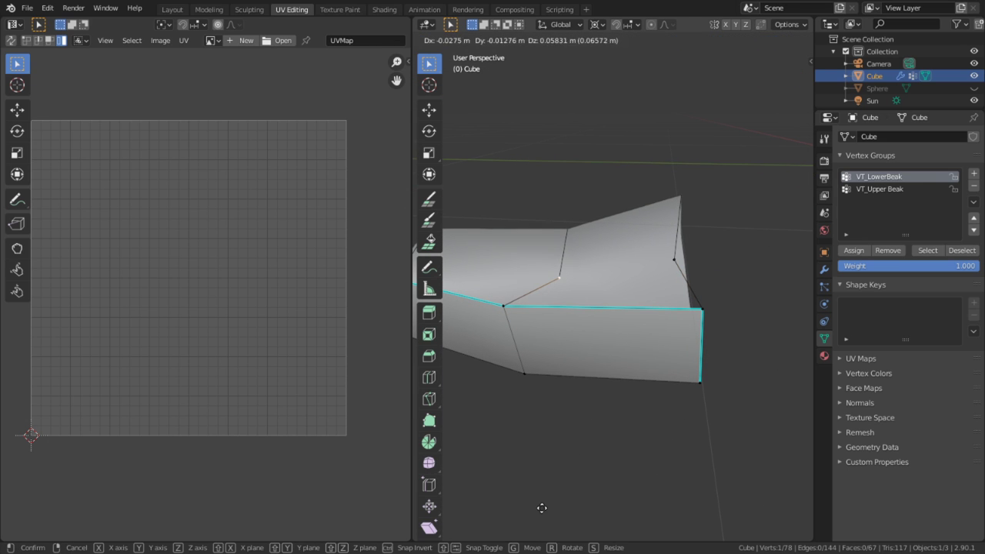
click(529, 254)
Fill three faces between the extruded edges, from the beak tip to the rear, to close the floor of the mouth
middle_drag(528, 254, 673, 233)
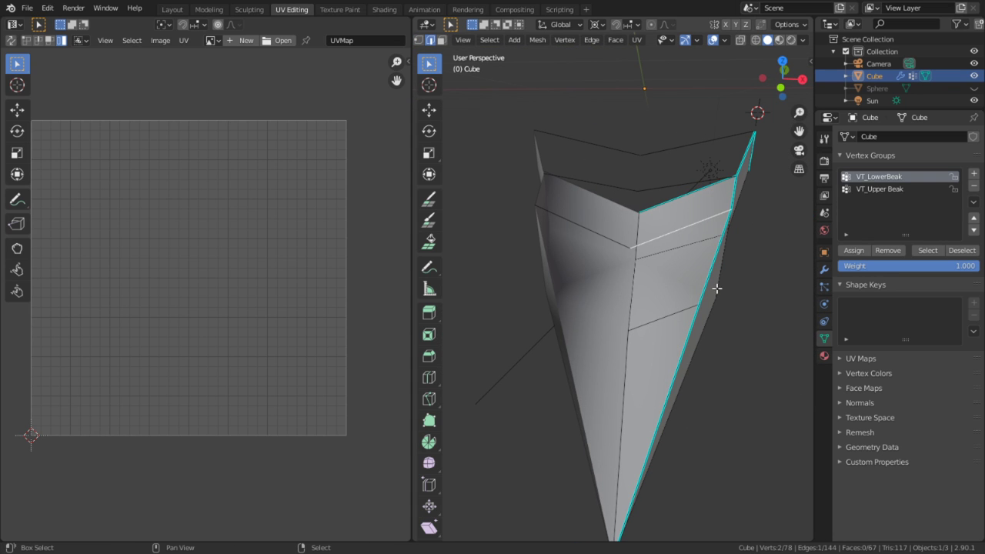
key(f)
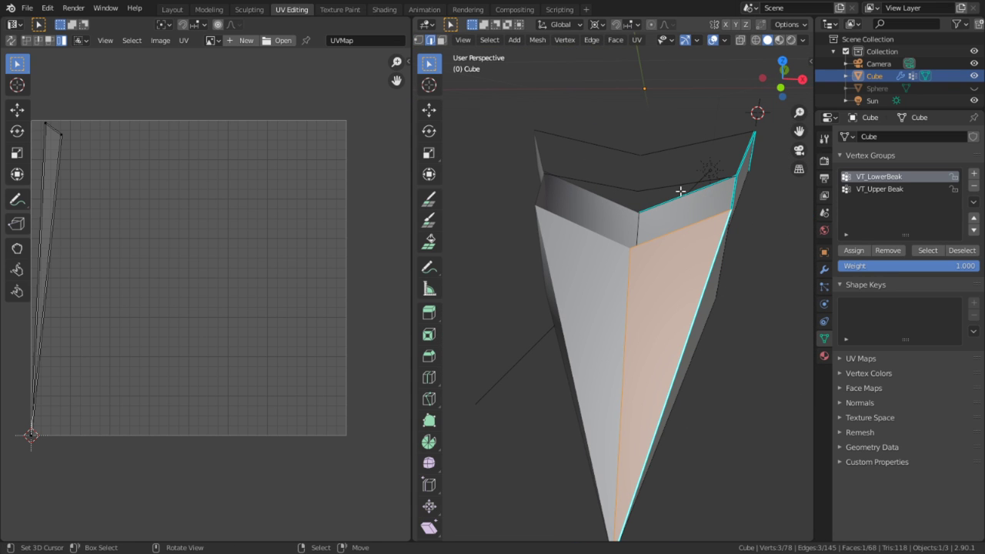
click(680, 190)
shift+click(692, 224)
key(f)
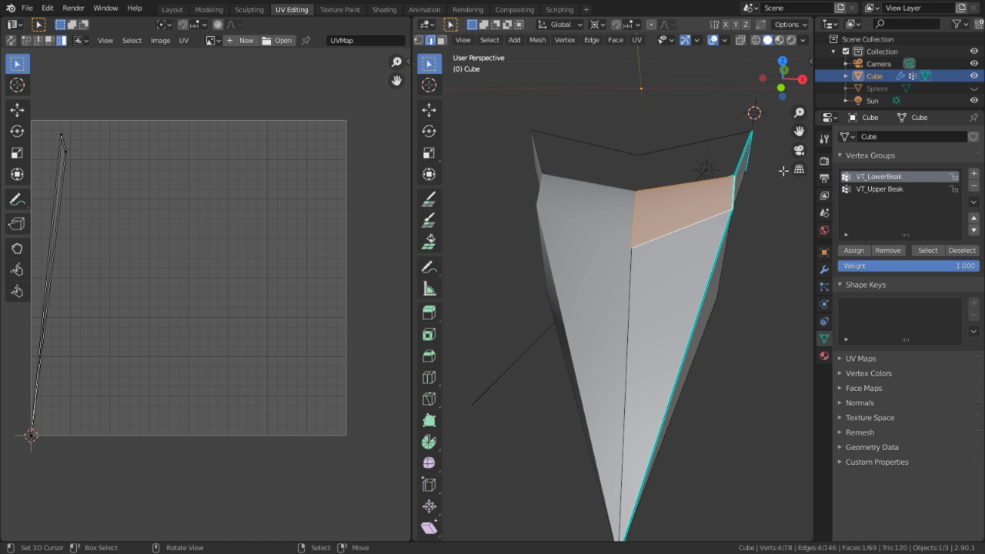
middle_drag(692, 154, 583, 225)
click(584, 245)
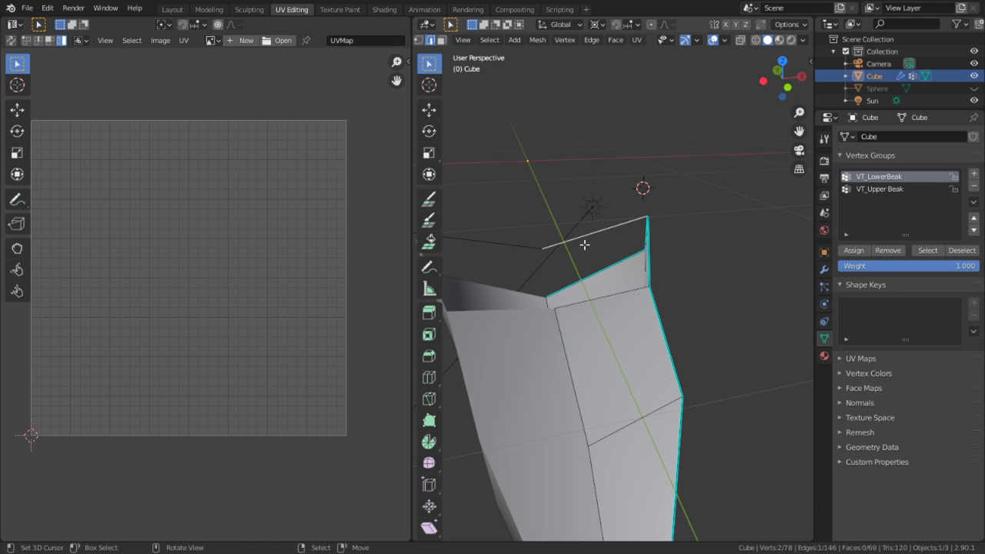
shift+click(591, 296)
key(f)
Examine the beak's outer shape from the side in Object Mode, and return to Edit Mode
middle_drag(704, 250, 544, 203)
key(Tab)
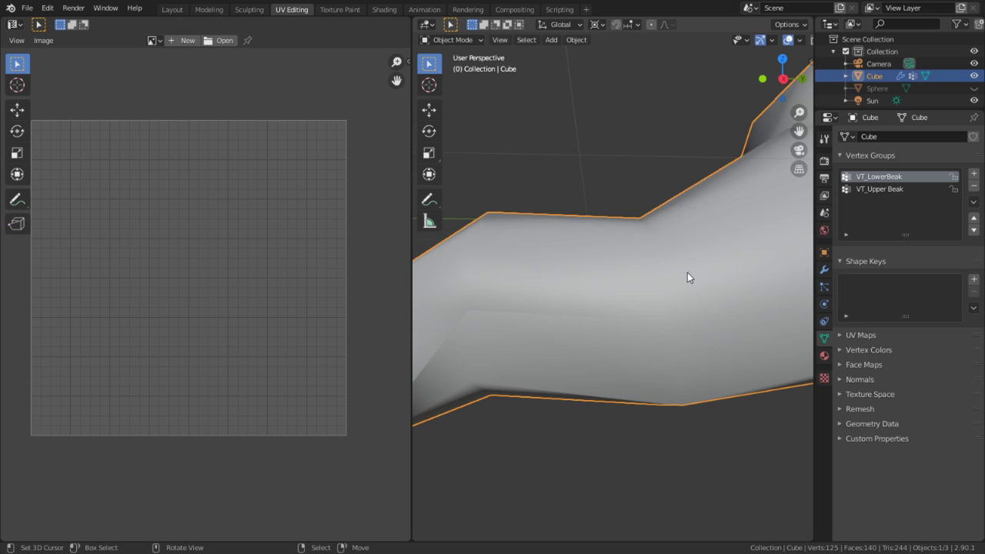
middle_drag(687, 273, 590, 353)
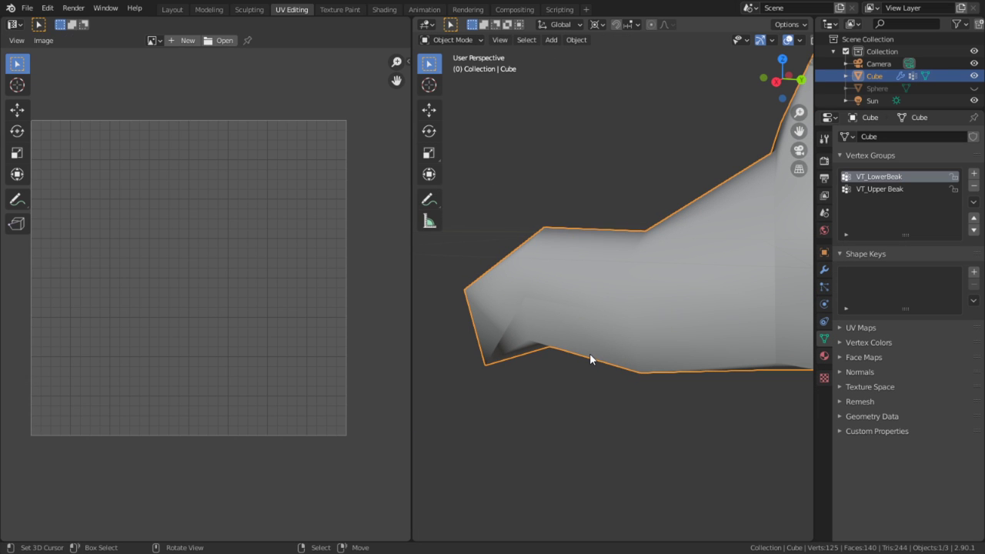
middle_drag(578, 310, 600, 356)
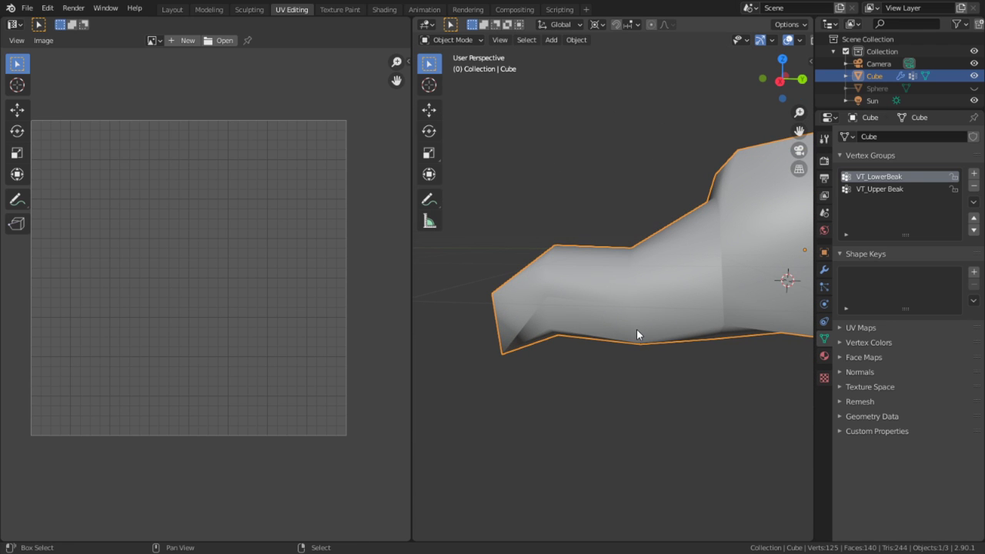
shift+middle_drag(715, 312, 631, 269)
key(Tab)
scroll(620, 261, down, 4)
scroll(690, 255, up, 3)
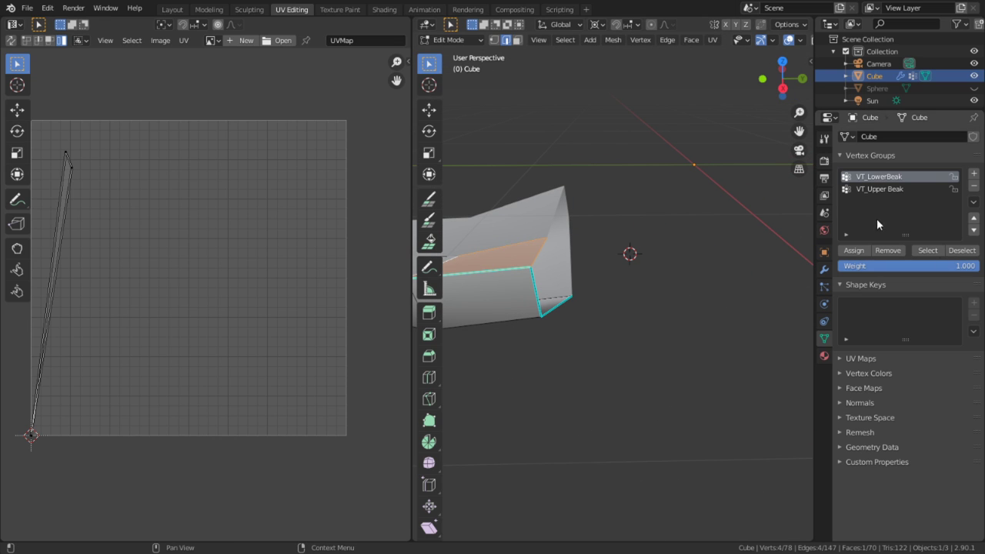
key(alt+h)
key(alt+a)
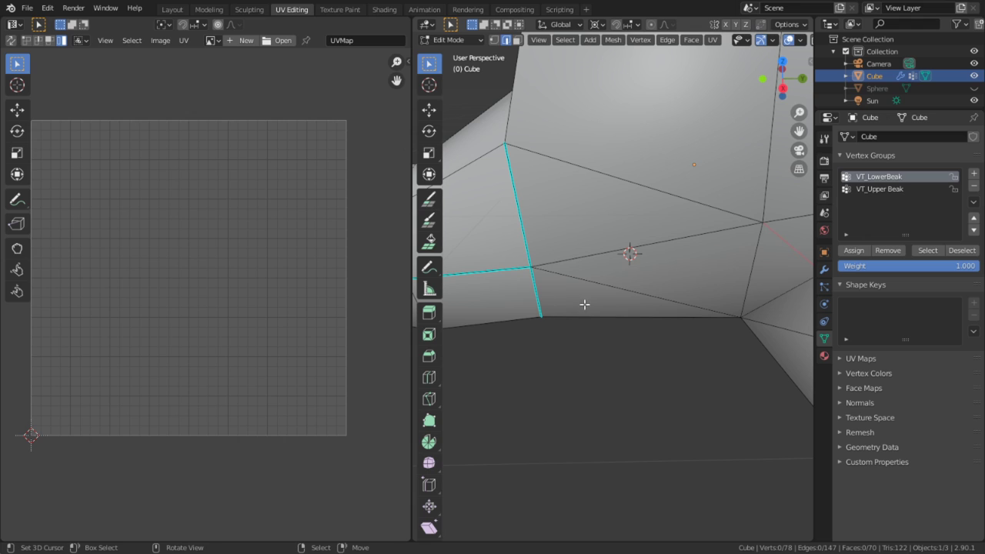
key(ctrl+z)
key(ctrl+z)
Assign all connected faces of the lower beak to VT_LowerBeak, reveal the hidden mesh and clear the selection
key(ctrl+l)
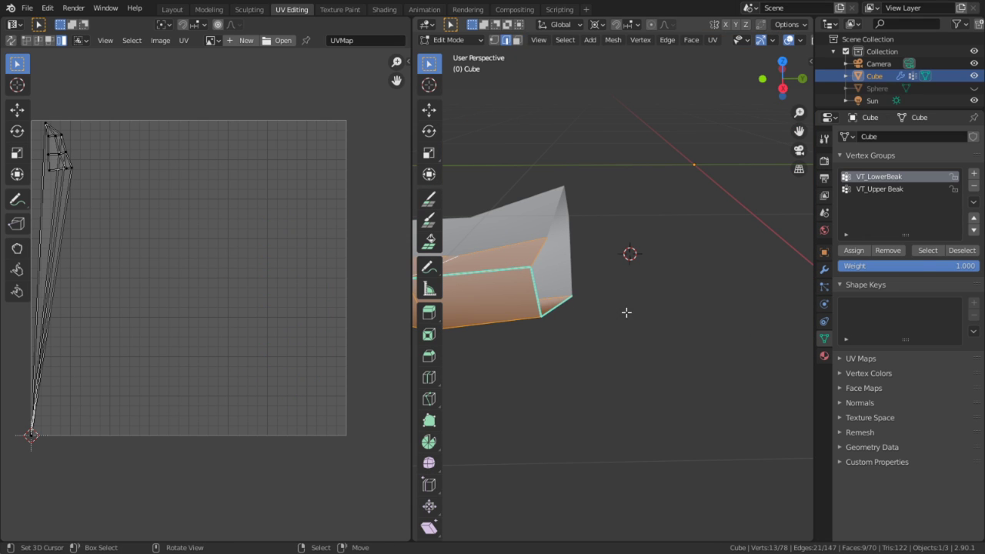
click(856, 250)
key(alt+a)
key(alt+h)
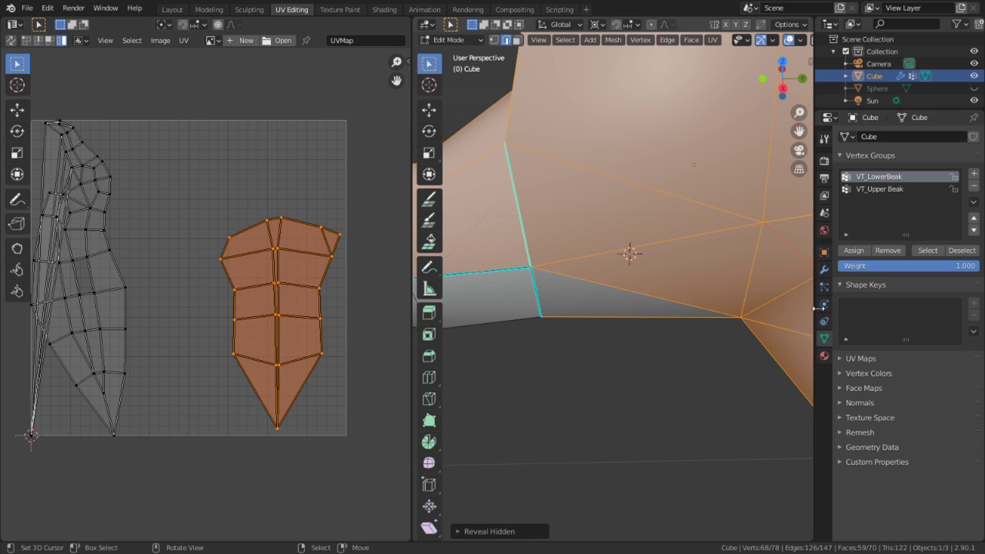
key(alt+a)
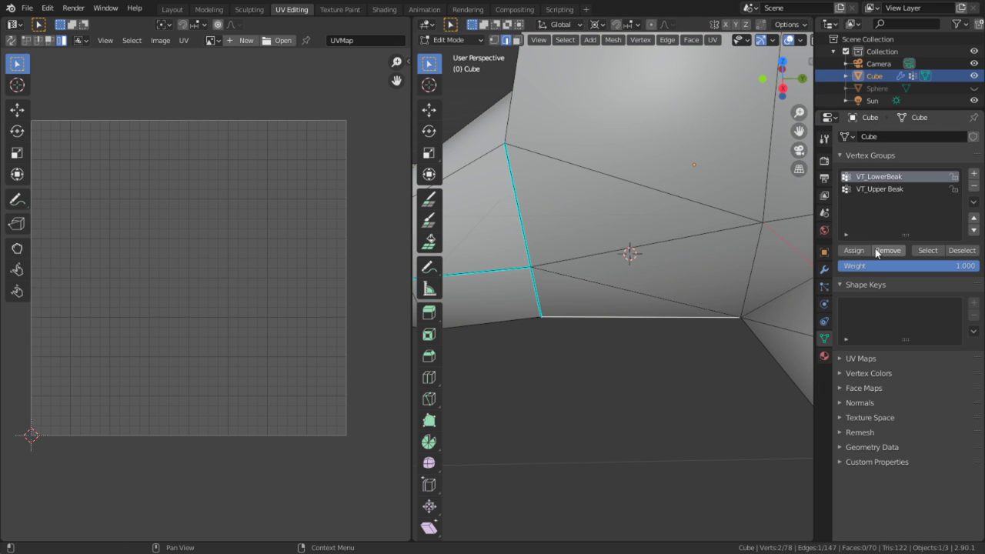
Select the VT_LowerBeak and VT_Upper Beak vertex groups together, hide the rest of the mesh and clear the selection
click(917, 250)
click(918, 251)
click(877, 189)
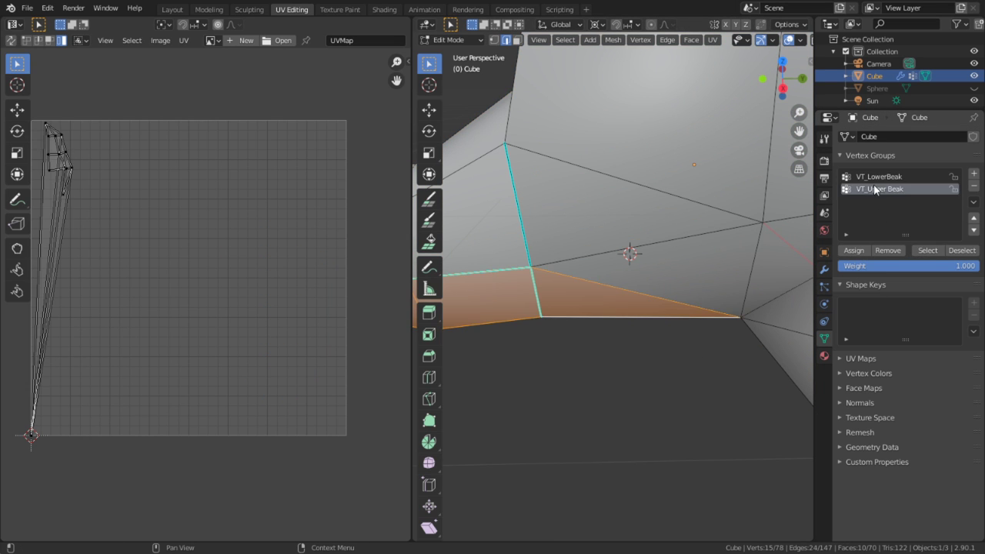
click(928, 250)
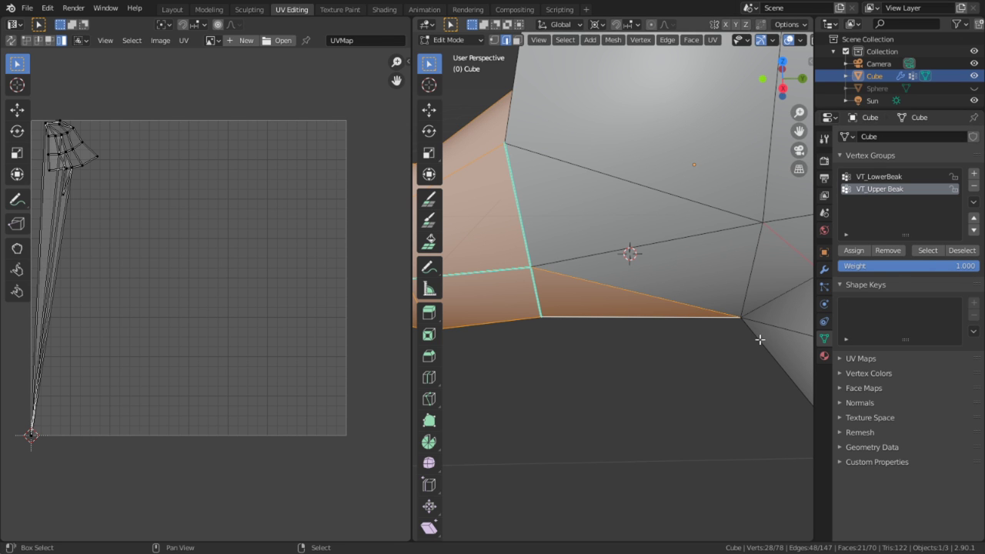
key(shift+h)
key(alt+a)
Remove the stray vertex behind the beak from the VT_LowerBeak vertex group and hide it
middle_drag(668, 306, 523, 264)
middle_drag(670, 258, 593, 260)
click(586, 246)
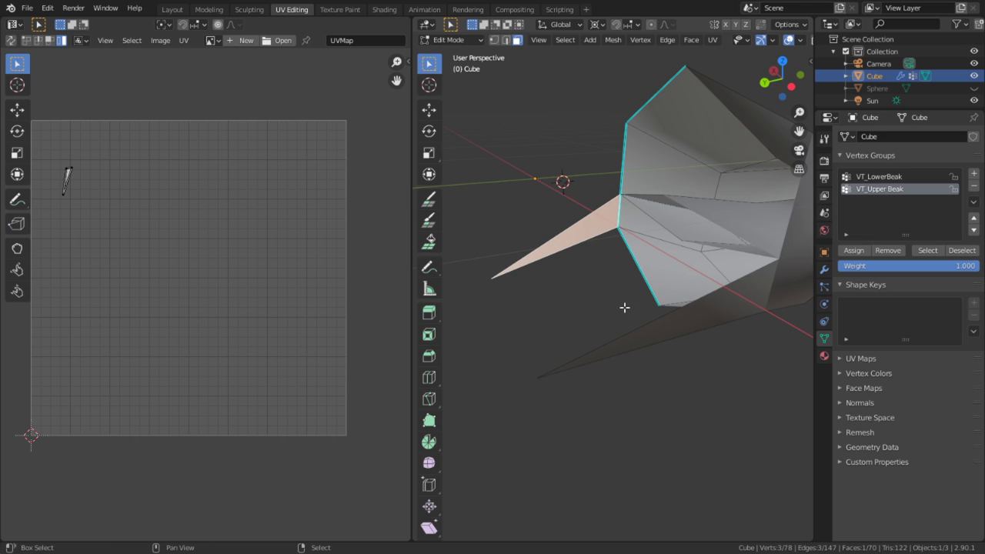
key(alt+a)
key(1)
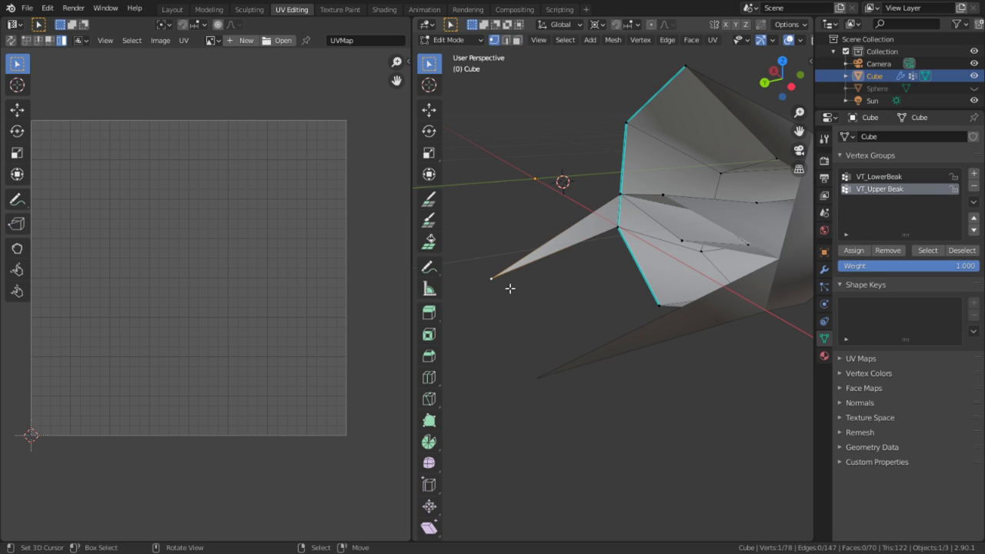
click(900, 177)
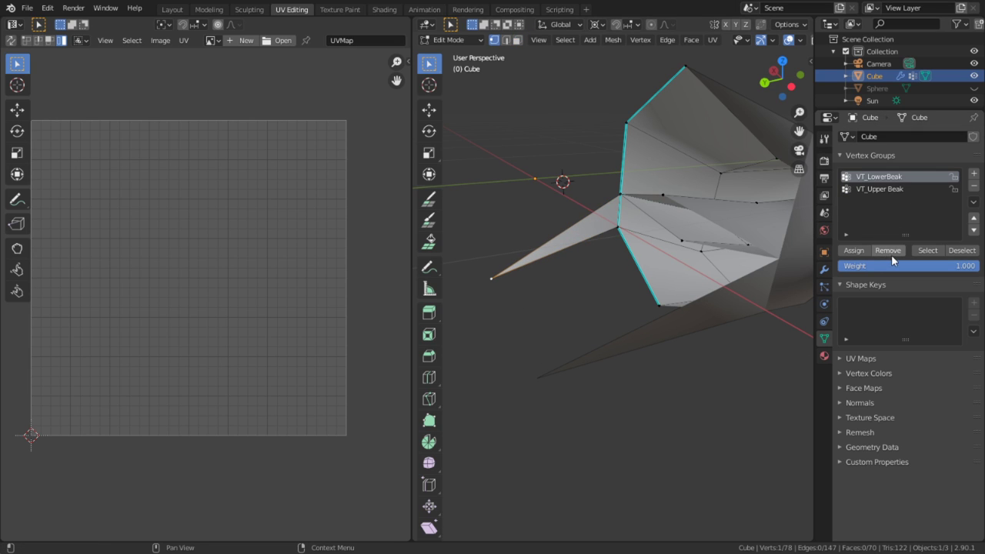
click(875, 187)
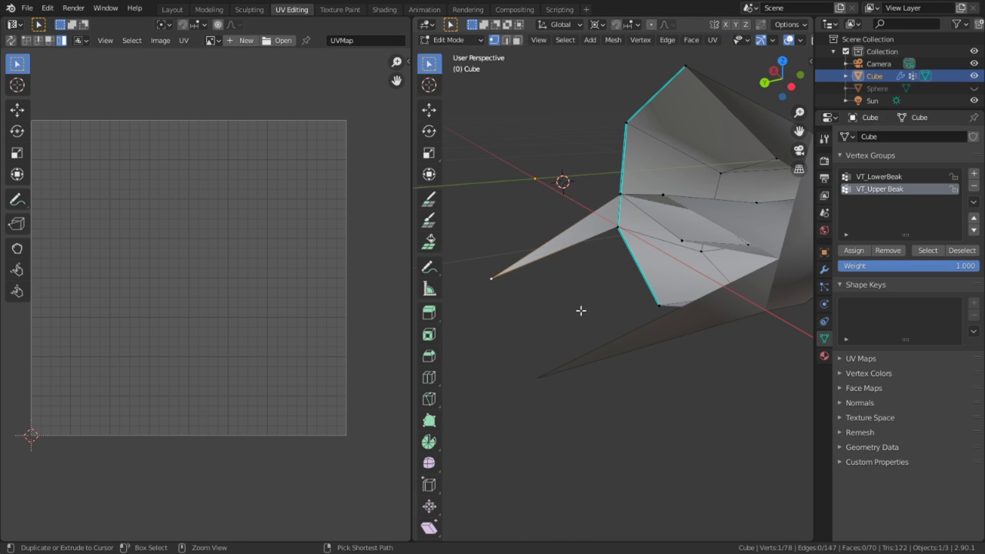
key(g)
key(Escape)
key(h)
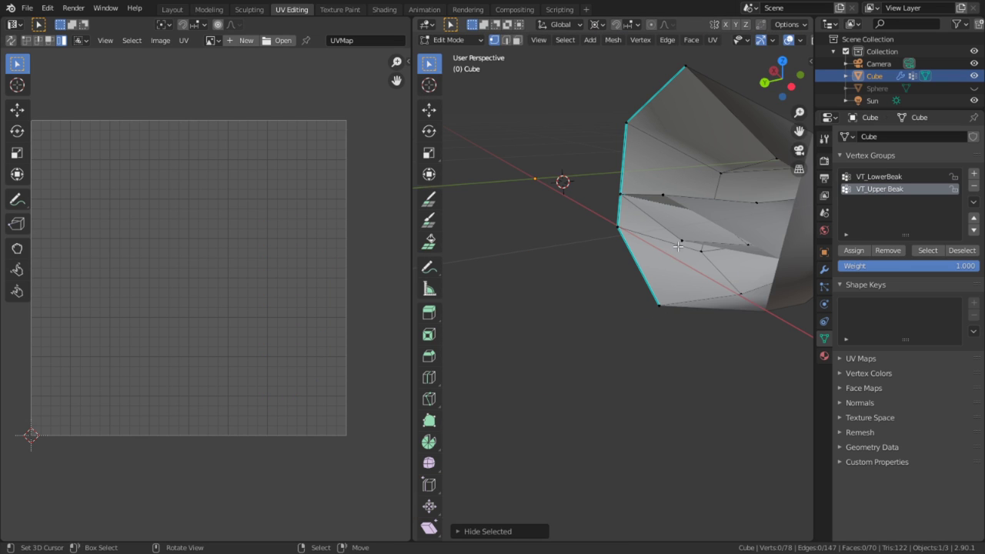
Extrude the two rear mouth-interior vertices toward the throat, scale them to 0 and move the collapsed point behind the mouth
middle_drag(686, 219, 750, 242)
scroll(752, 244, up, 2)
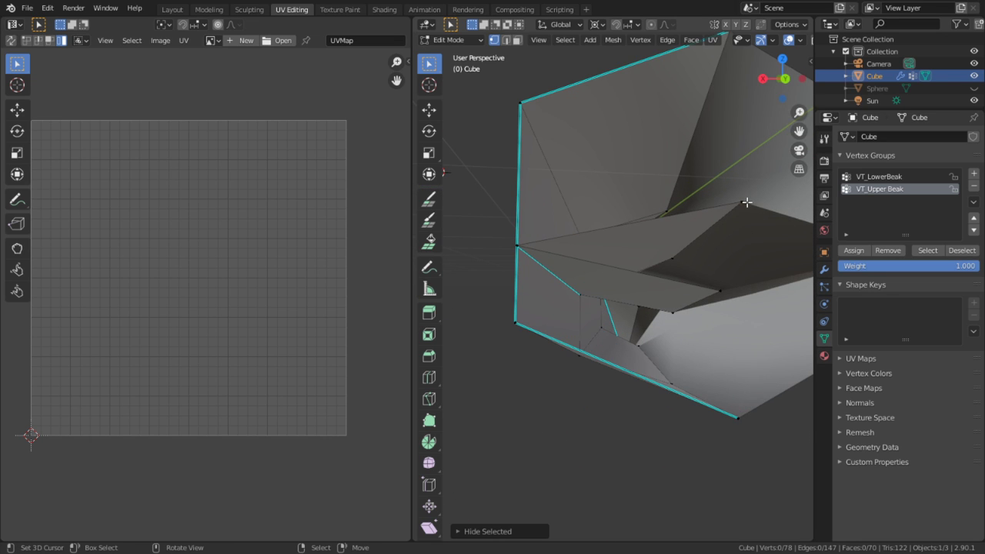
click(747, 203)
middle_drag(747, 202, 710, 231)
key(e)
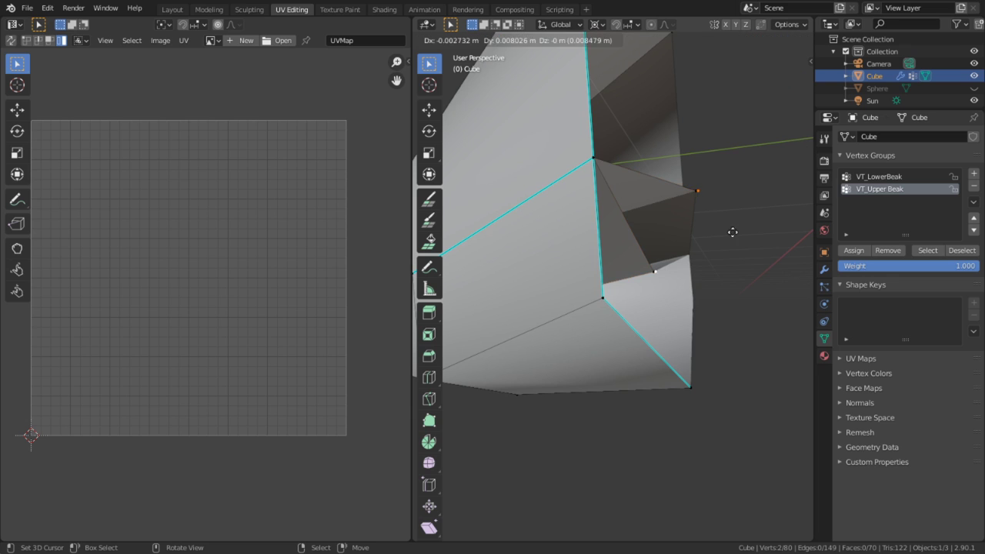
click(574, 235)
key(s)
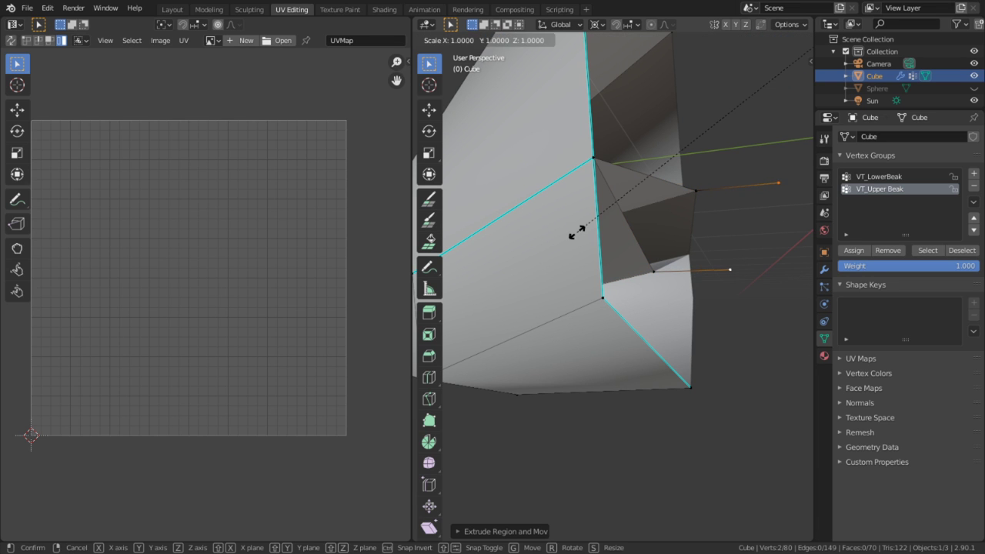
key(0)
key(Return)
key(g)
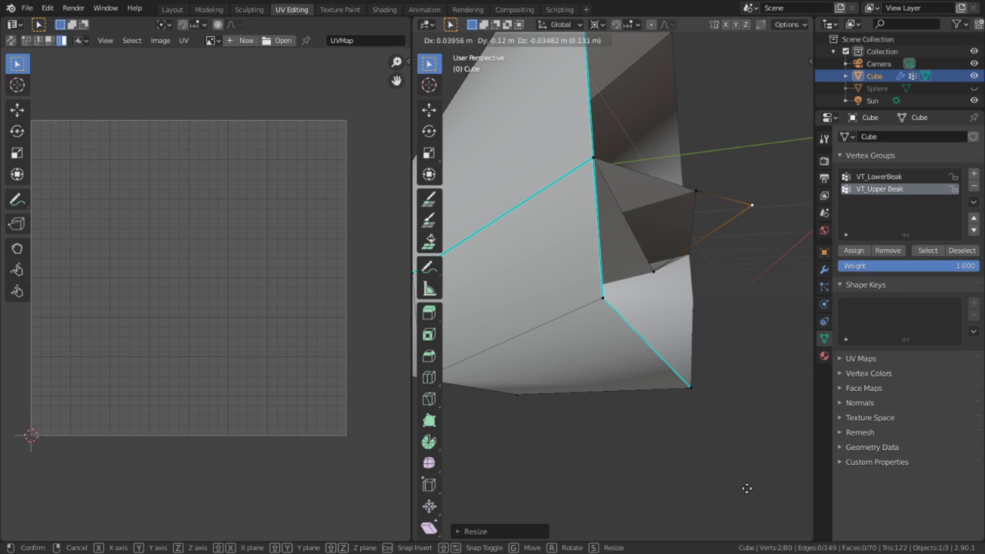
click(763, 321)
Merge the two overlapping extruded vertices into one throat vertex and move it further back and lower
middle_drag(763, 321, 597, 266)
key(2)
key(1)
right_click(742, 187)
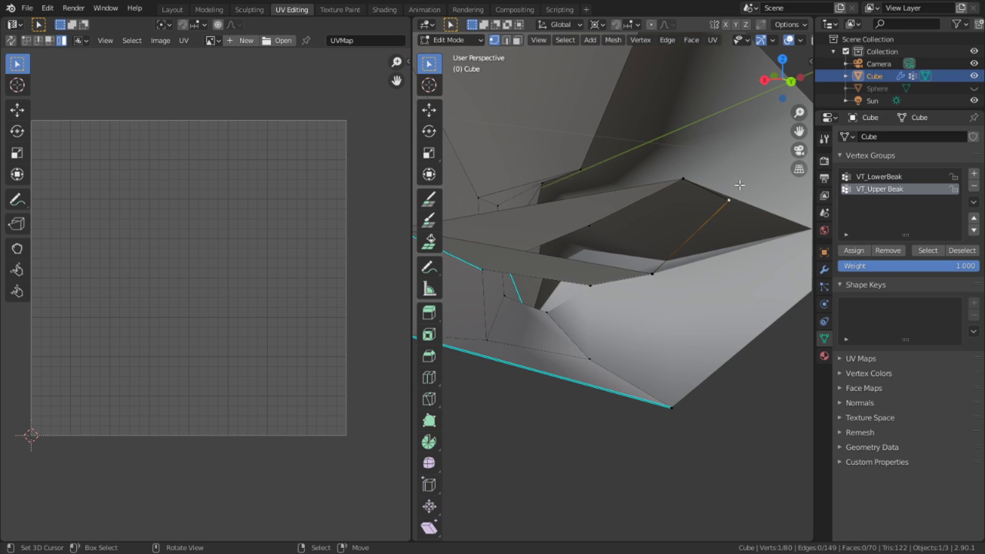
middle_drag(740, 186, 808, 195)
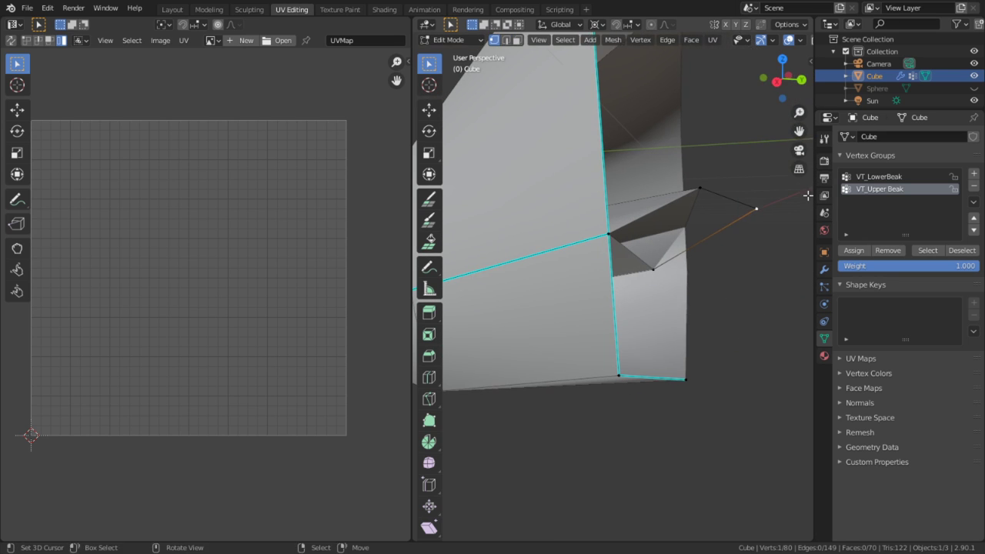
key(g)
click(751, 209)
key(m)
key(alt+z)
click(697, 200)
shift+click(762, 209)
key(m)
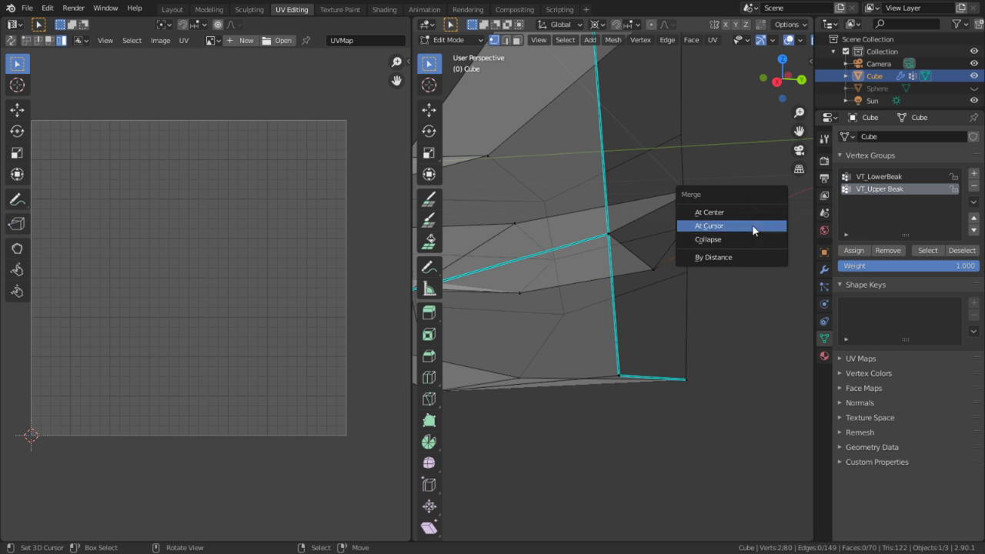
click(752, 227)
key(g)
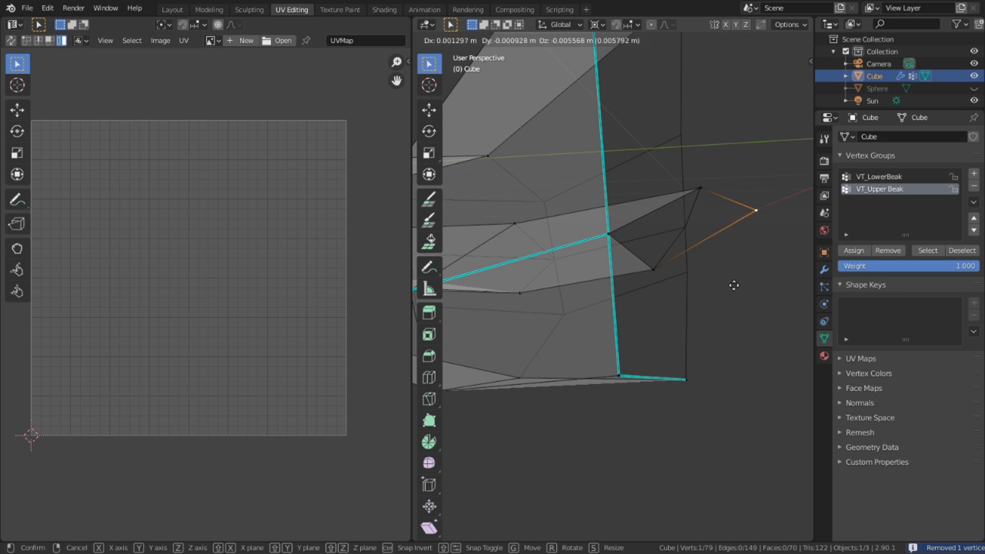
click(659, 272)
Fill the upper and lower triangular gaps between the mouth interior's side edges and the throat vertex with faces
mouse_move(659, 272)
middle_down()
mouse_move(624, 290)
mouse_move(589, 334)
mouse_move(655, 272)
middle_up()
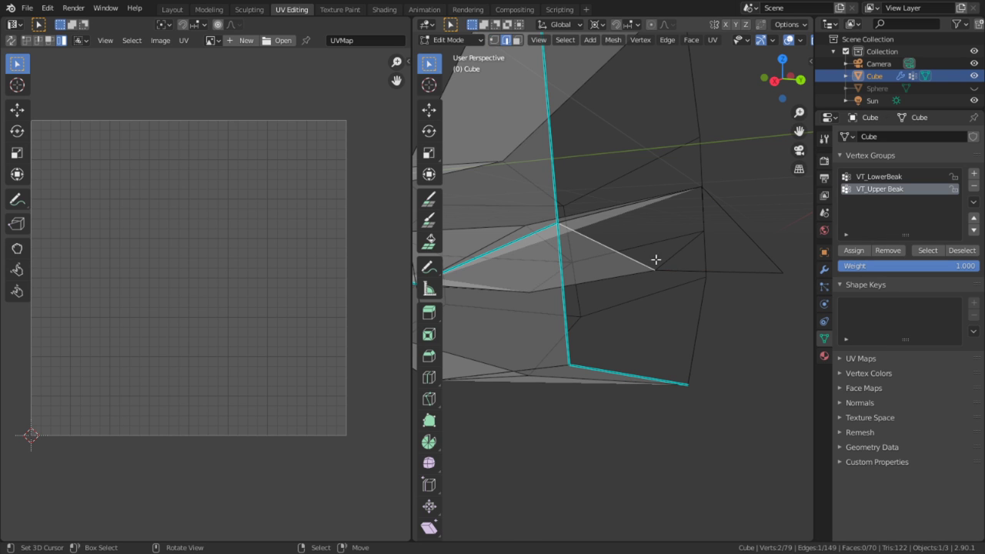
shift+click(722, 260)
middle_drag(721, 266, 618, 264)
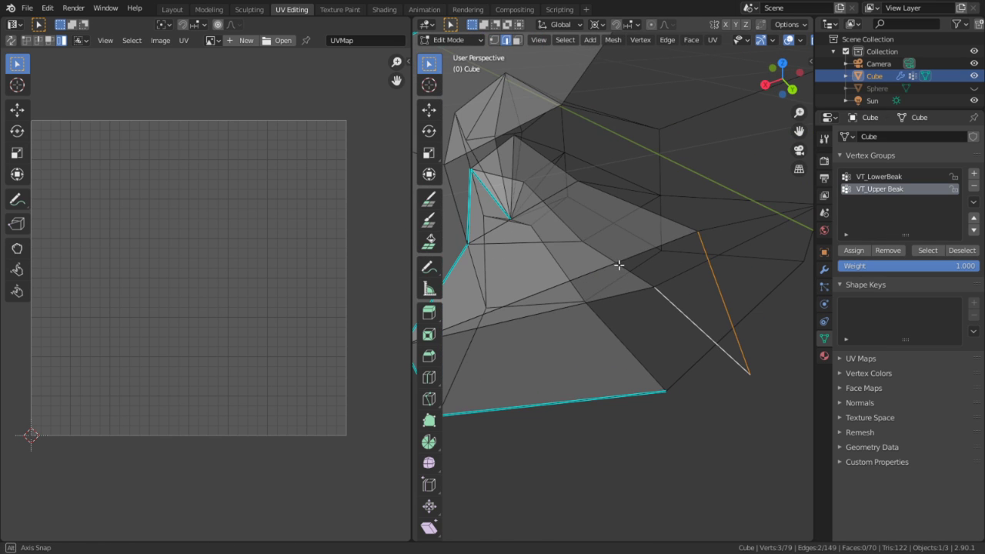
shift+right_click(612, 289)
right_click(629, 256)
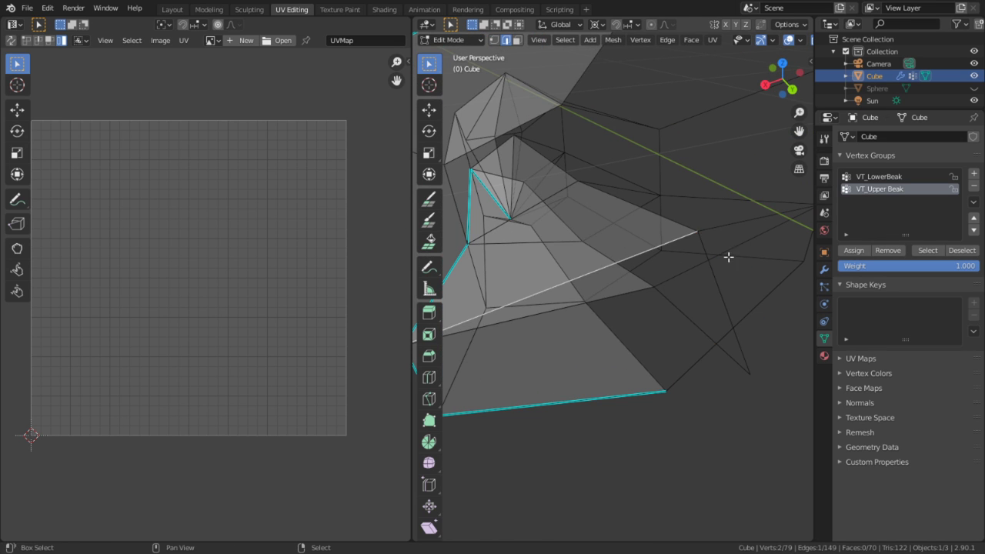
shift+right_click(727, 260)
key(f)
middle_drag(719, 275, 769, 282)
right_click(623, 264)
shift+right_click(719, 260)
key(f)
Switch out of and back into Edit Mode, and reveal the hidden parts of the mesh
key(Tab)
key(Tab)
key(alt+h)
scroll(695, 282, down, 3)
scroll(728, 312, up, 3)
middle_drag(728, 312, 716, 284)
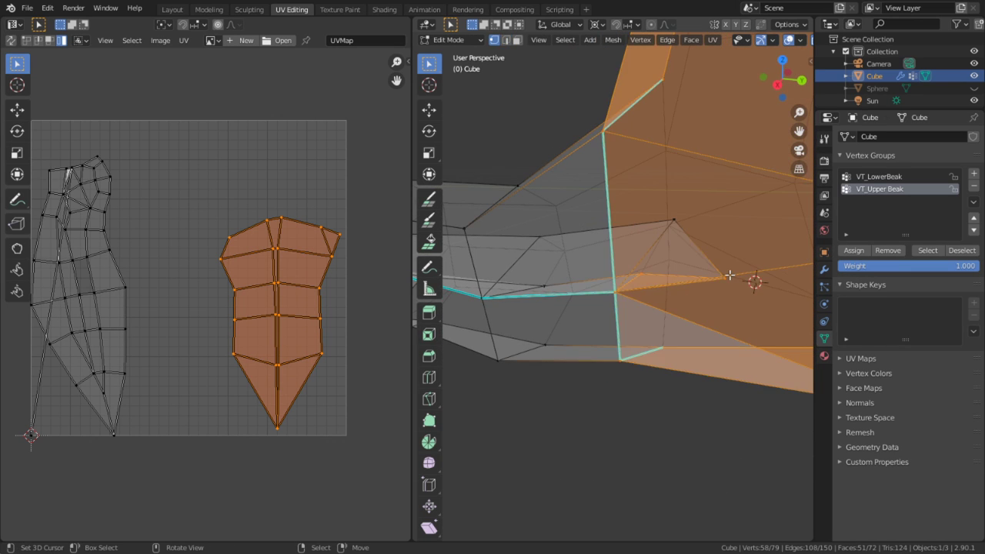
Reposition the throat vertex deeper inside the head in the right orthographic view, ending in front of the neck
click(728, 275)
key(KP_3)
key(g)
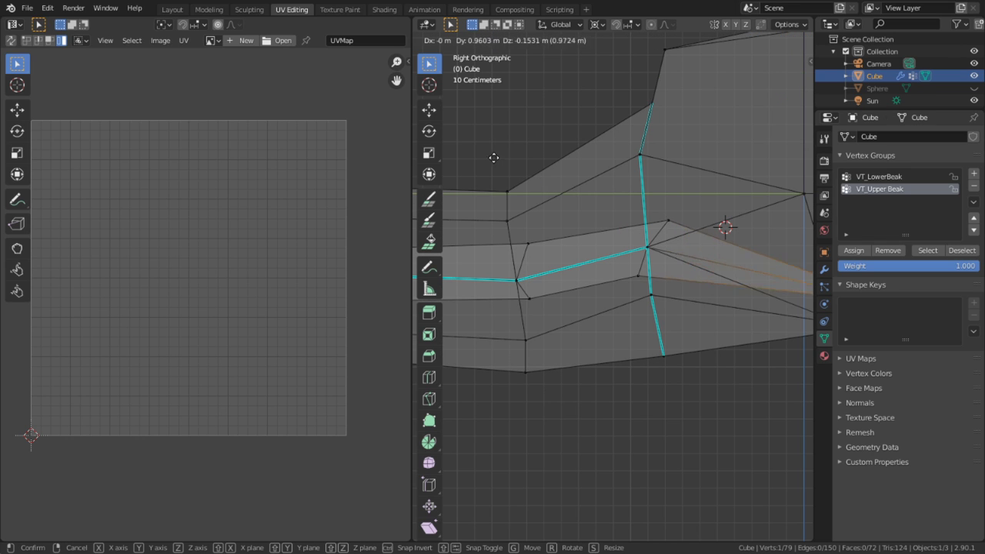
click(598, 201)
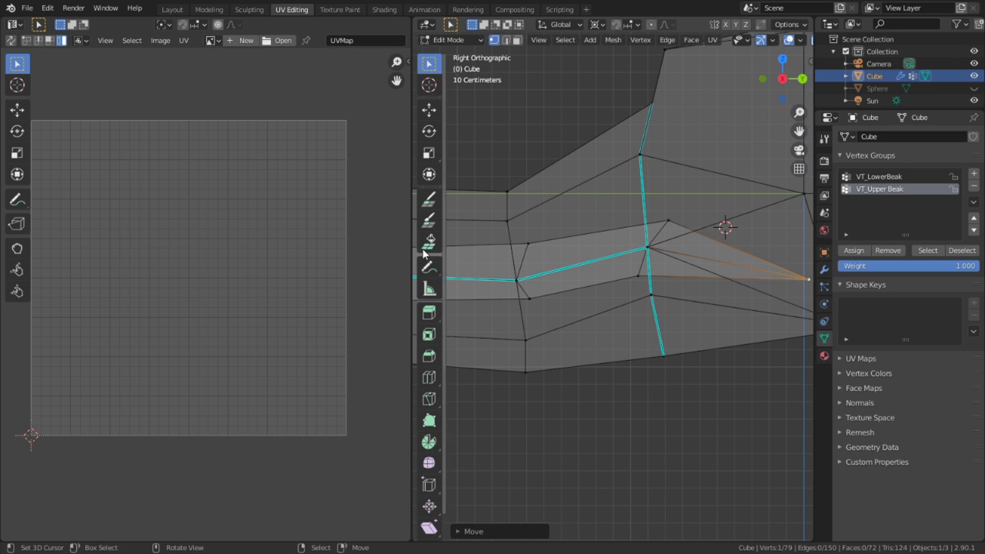
scroll(691, 225, down, 3)
scroll(691, 225, up, 2)
key(g)
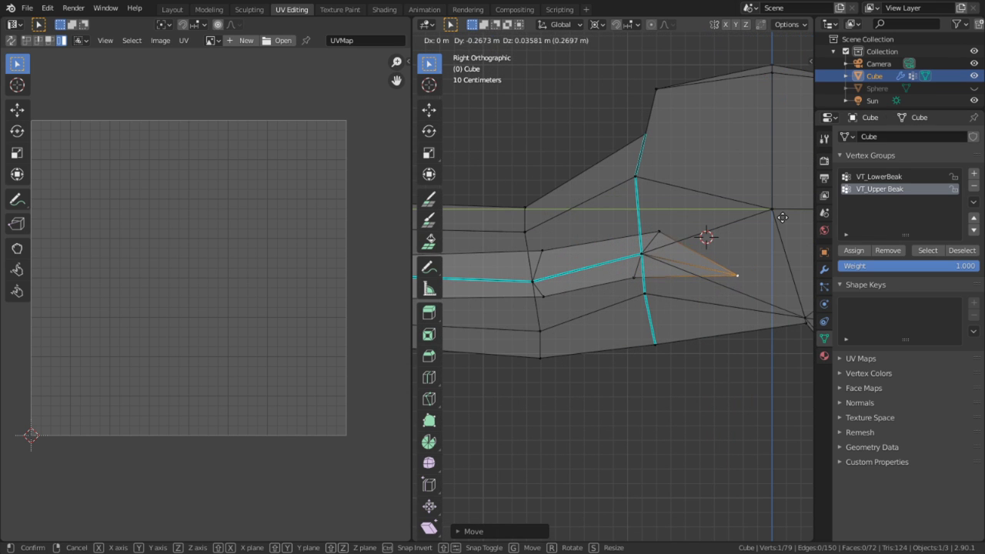
click(653, 219)
scroll(663, 247, down, 3)
scroll(549, 326, down, 2)
scroll(774, 319, up, 3)
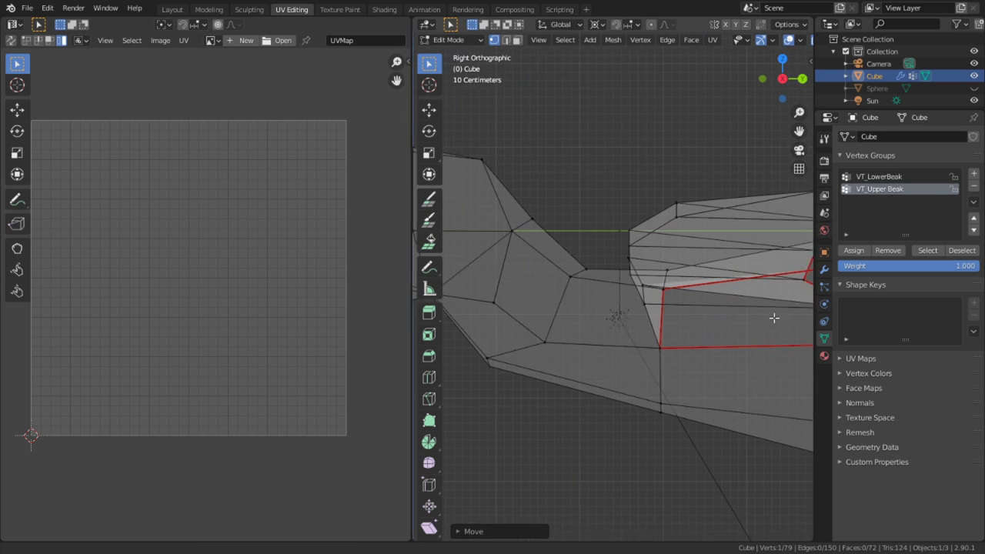
scroll(689, 304, down, 3)
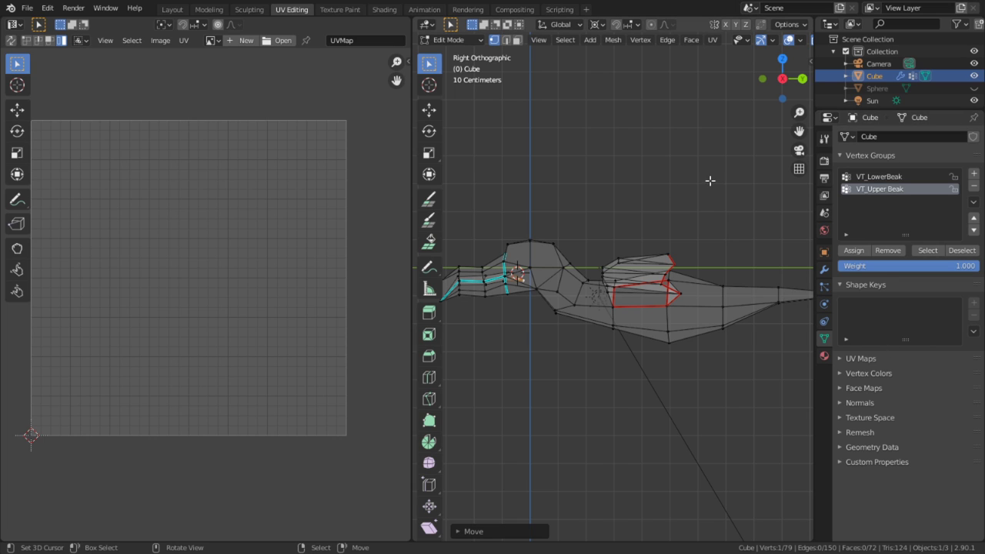
scroll(598, 325, up, 5)
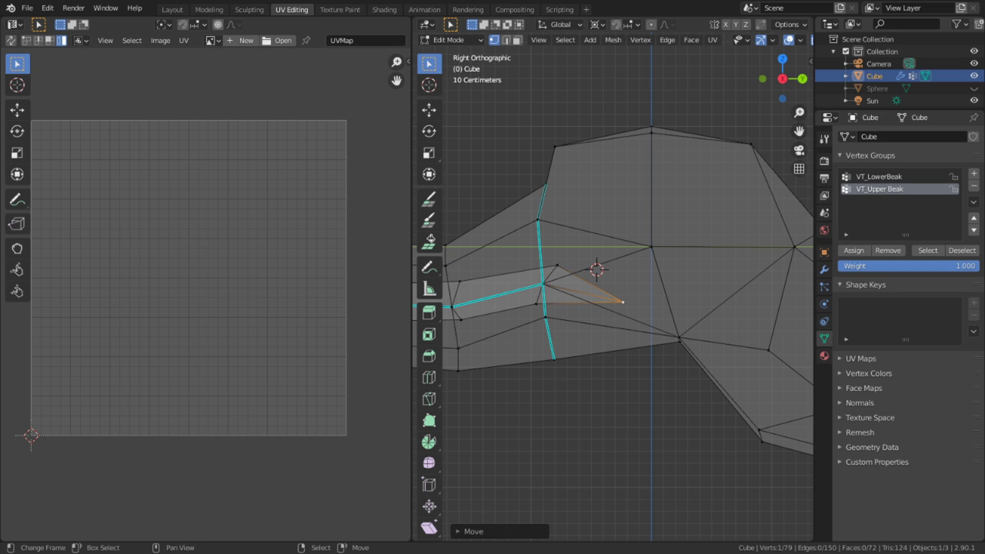
Select the entire mesh, reveal all hidden geometry and view the textured bird in the Layout workspace
middle_drag(594, 325, 534, 334)
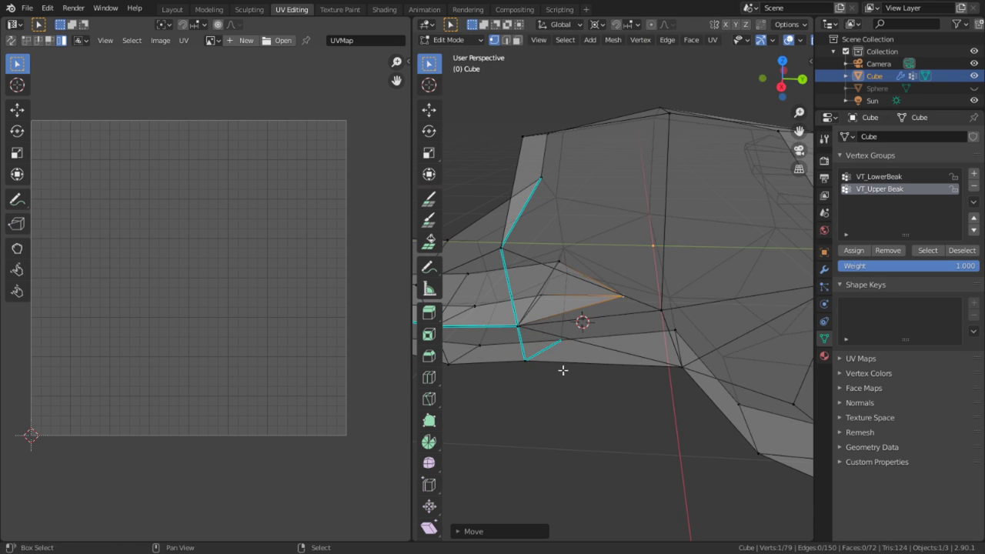
middle_drag(562, 369, 654, 286)
key(a)
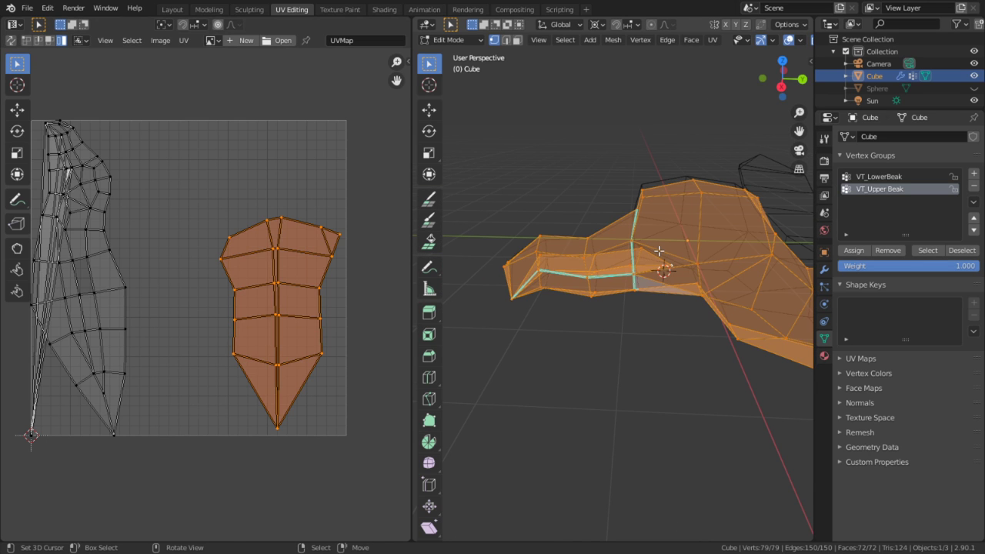
key(alt+h)
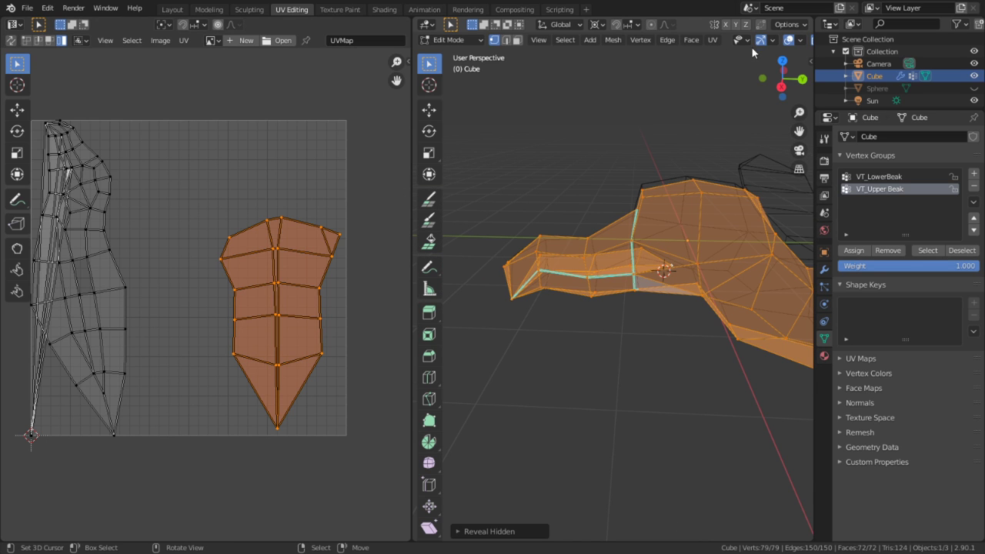
click(172, 9)
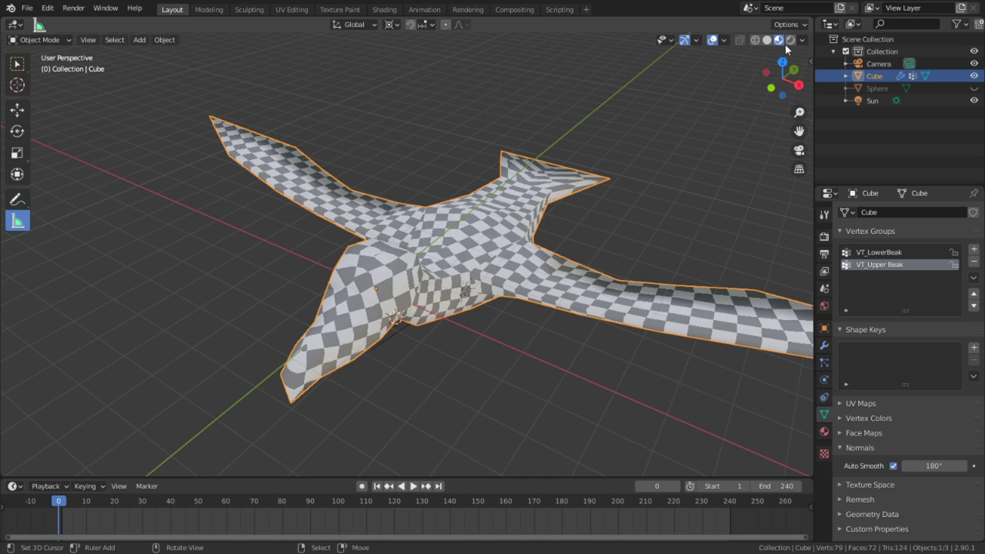
middle_drag(656, 326, 598, 293)
scroll(649, 286, up, 4)
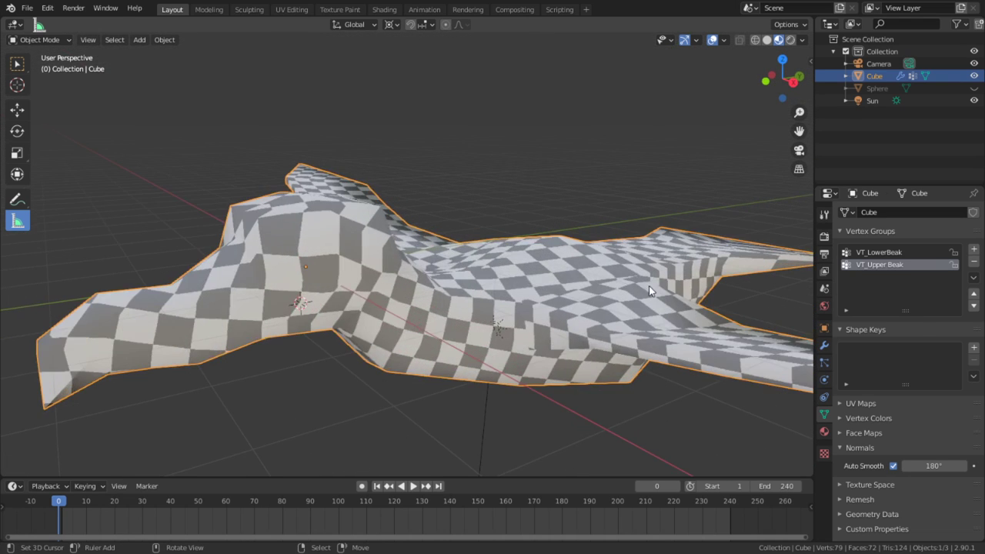
Move the whole mesh about -4.39 m in Y and 1.4 m in Z in Edit Mode, centring the body on the origin, and return to Object Mode
key(Tab)
key(KP_3)
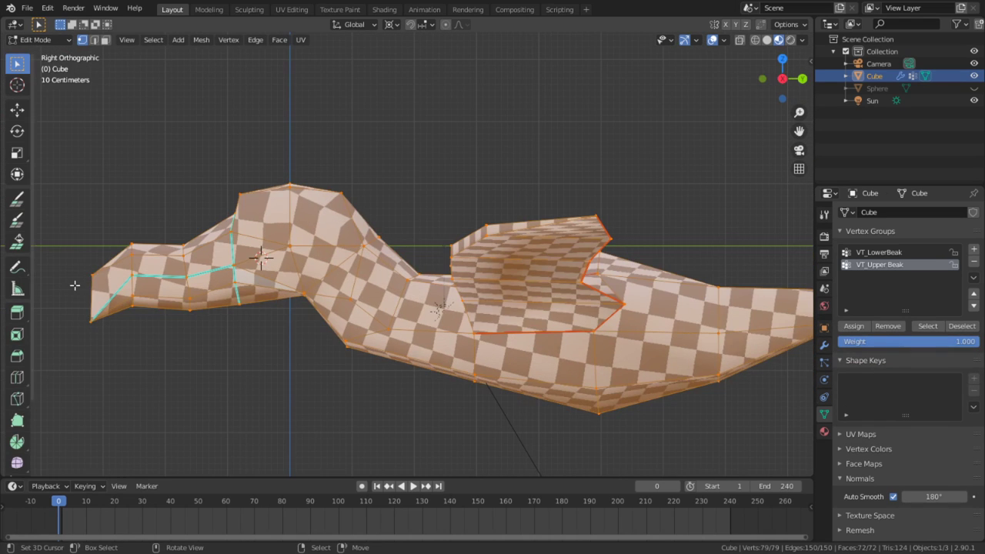
scroll(513, 331, down, 4)
scroll(514, 330, up, 2)
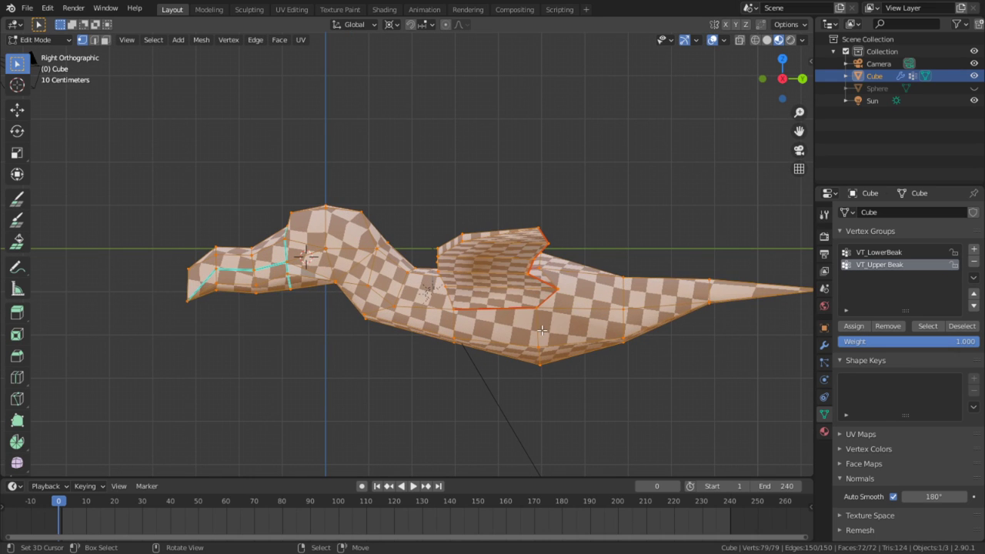
key(g)
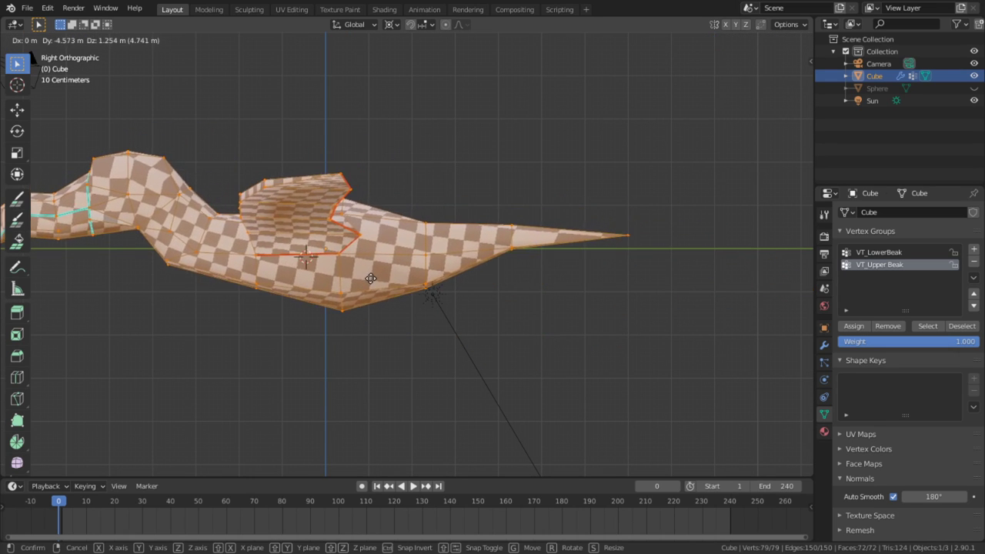
click(380, 272)
shift+middle_drag(358, 313, 525, 334)
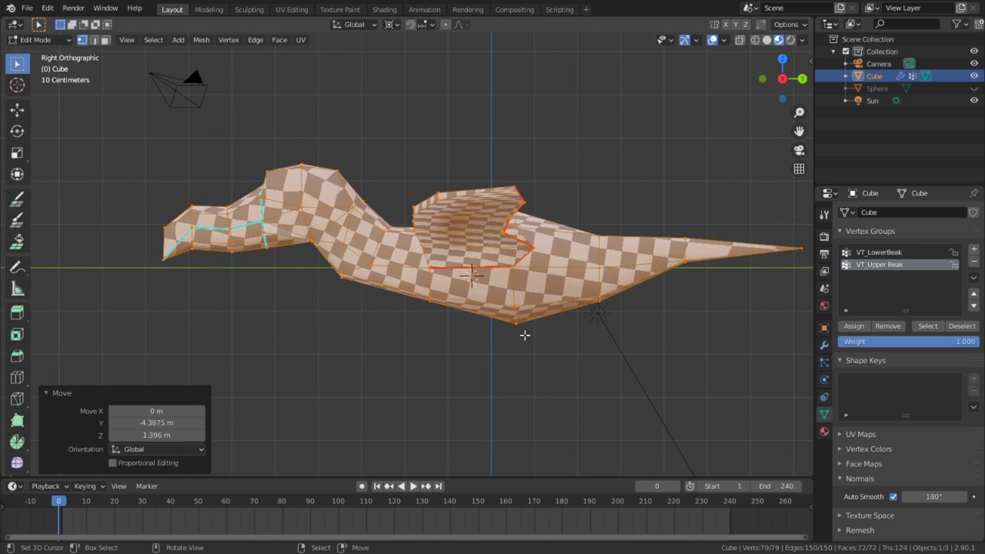
key(Tab)
Try rotating the bird freely about its repositioned origin
middle_drag(464, 327, 444, 261)
key(r)
key(r)
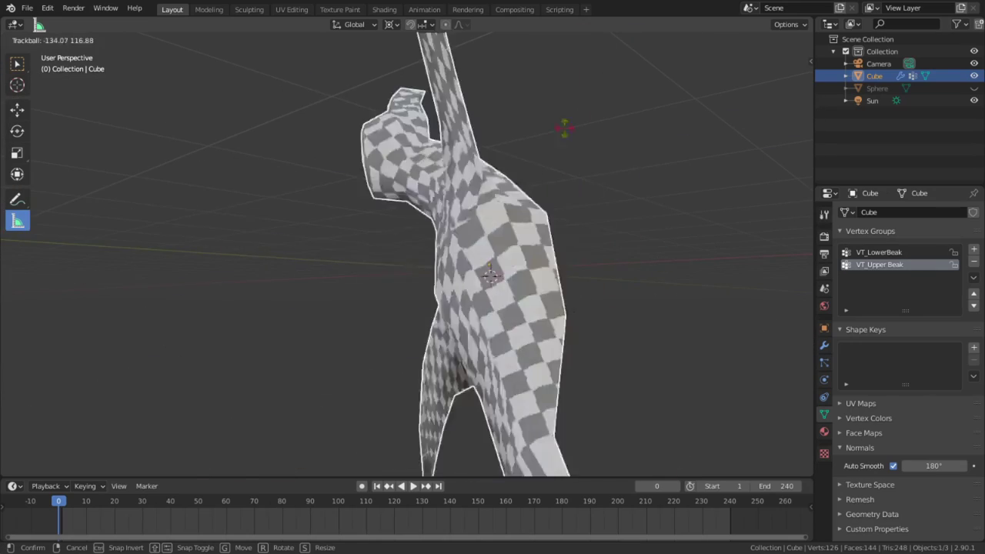
click(471, 254)
middle_drag(473, 282, 465, 334)
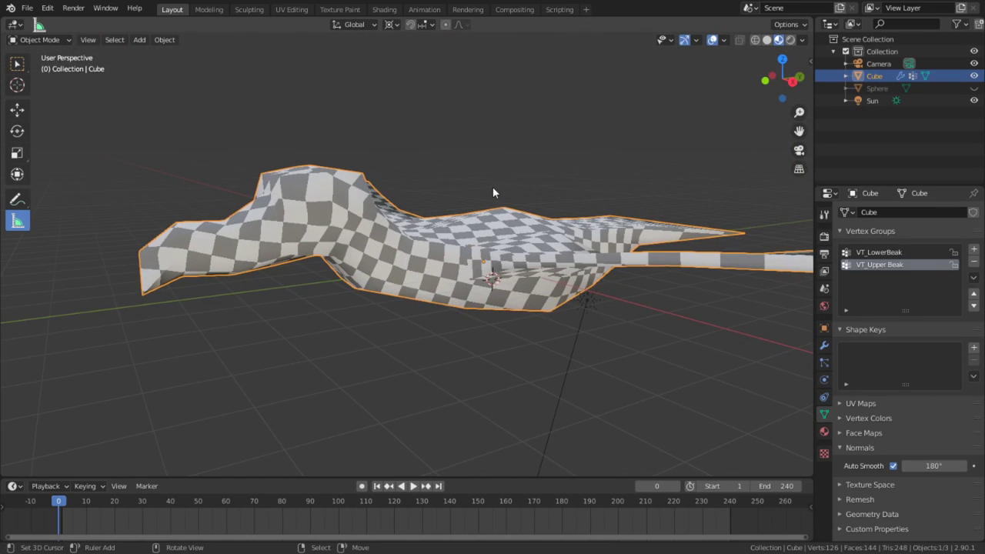
Add a Bird (Meta-Rig) armature from the right view and orbit around the bird to look for it
key(KP_3)
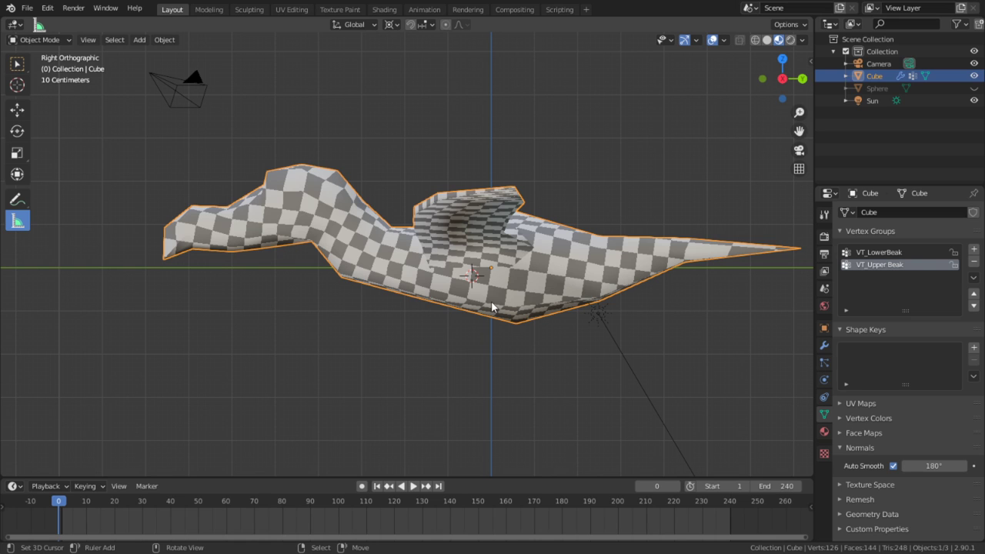
key(shift+a)
mouse_move(490, 303)
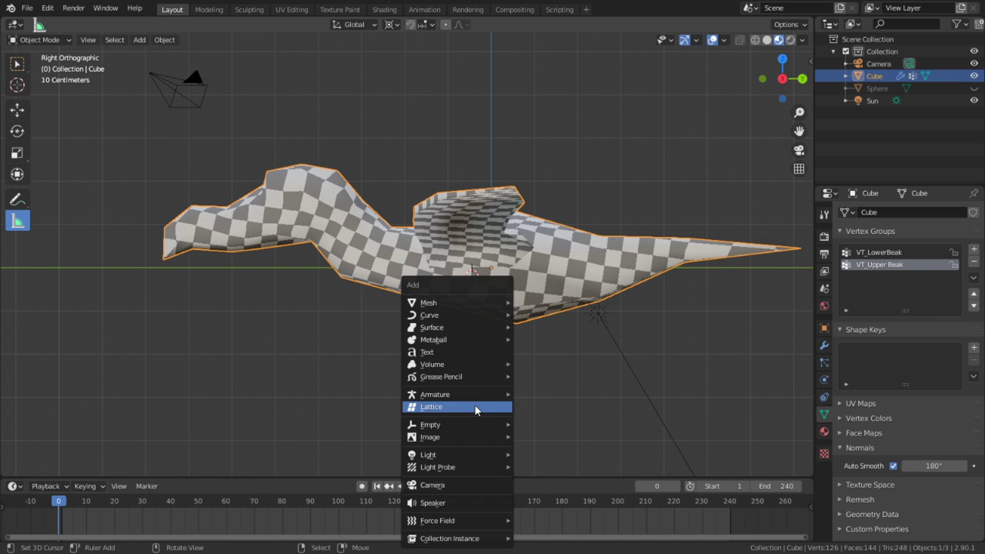
mouse_move(476, 394)
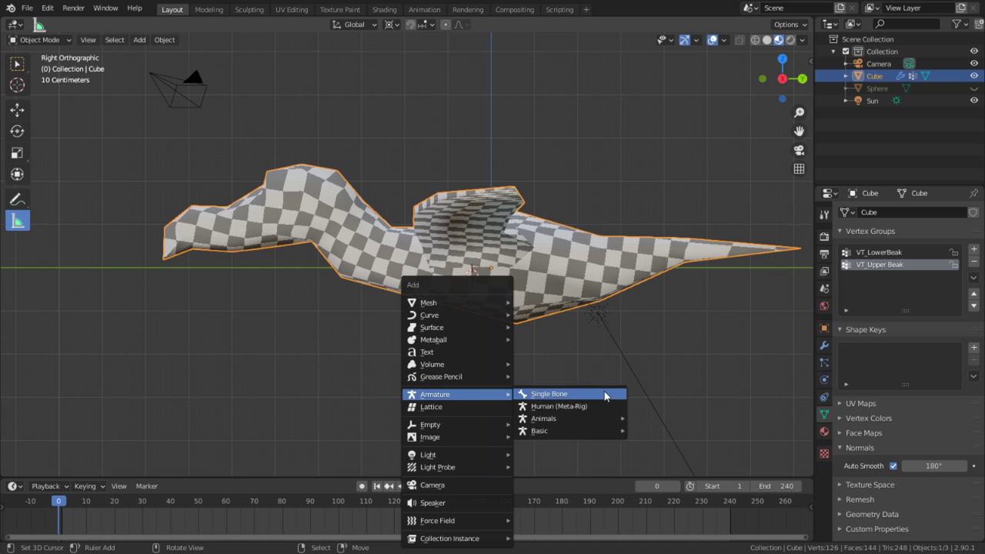
mouse_move(615, 421)
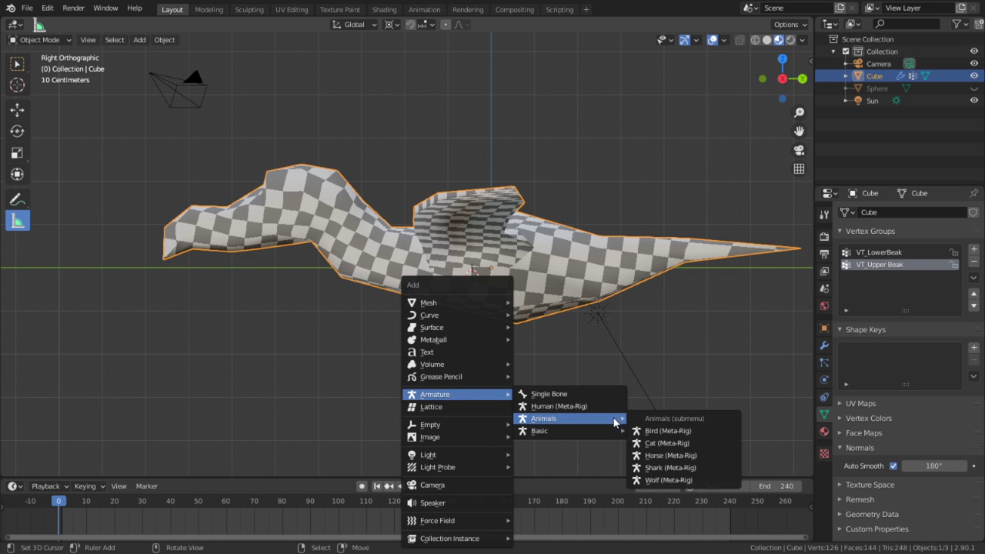
click(661, 431)
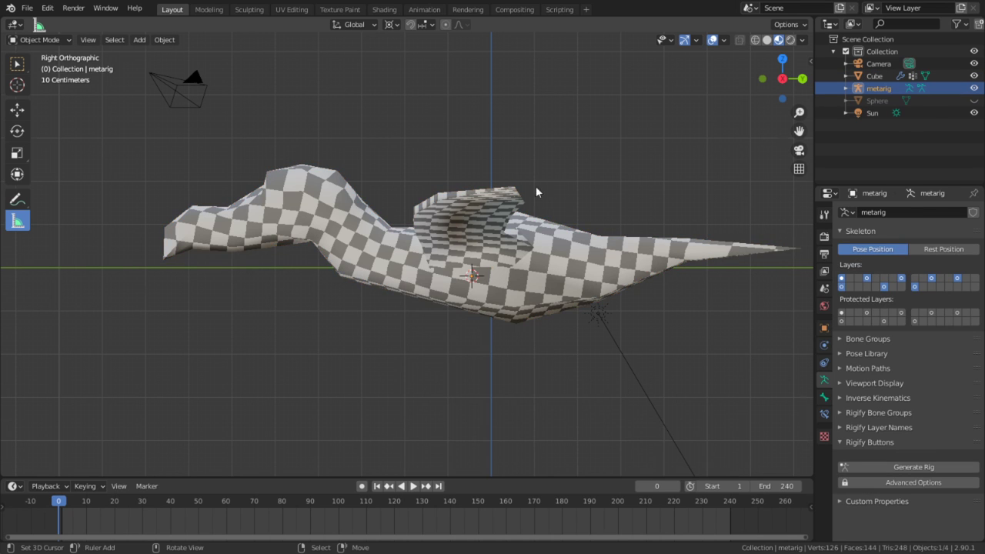
middle_drag(536, 191, 467, 234)
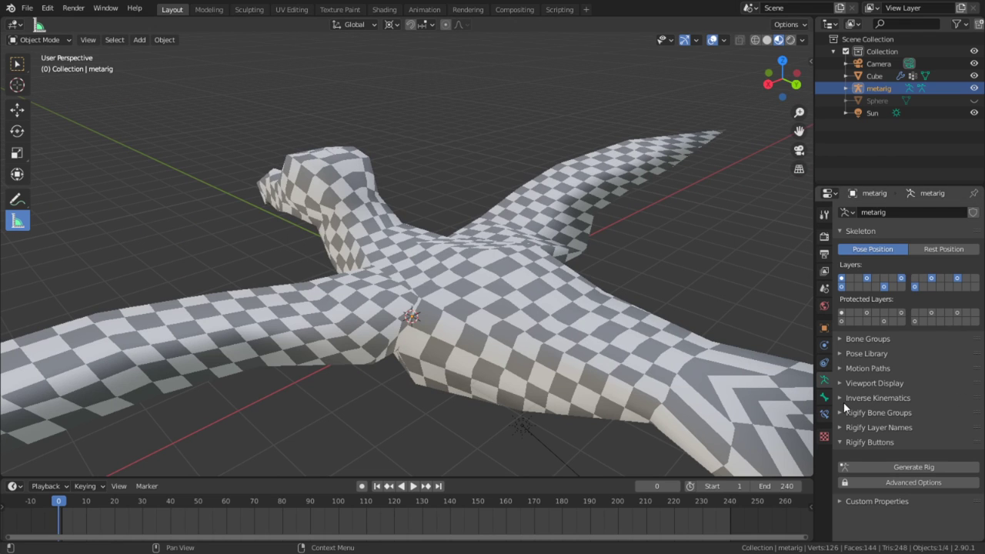
Select the bird meta-rig, isolate it in local view and examine its bones from several angles
click(497, 296)
middle_drag(498, 296, 519, 249)
key(super)
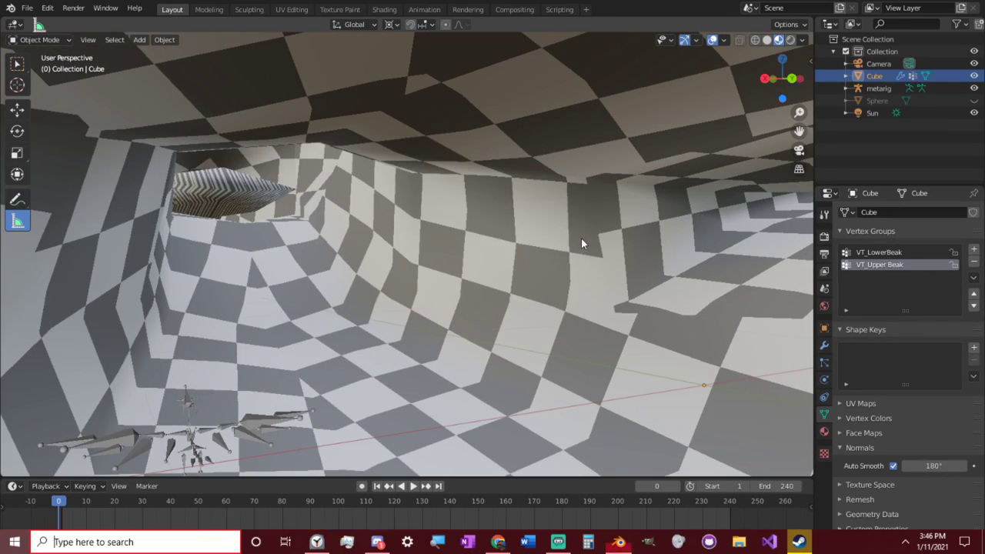
key(super)
middle_drag(544, 95, 383, 152)
click(502, 201)
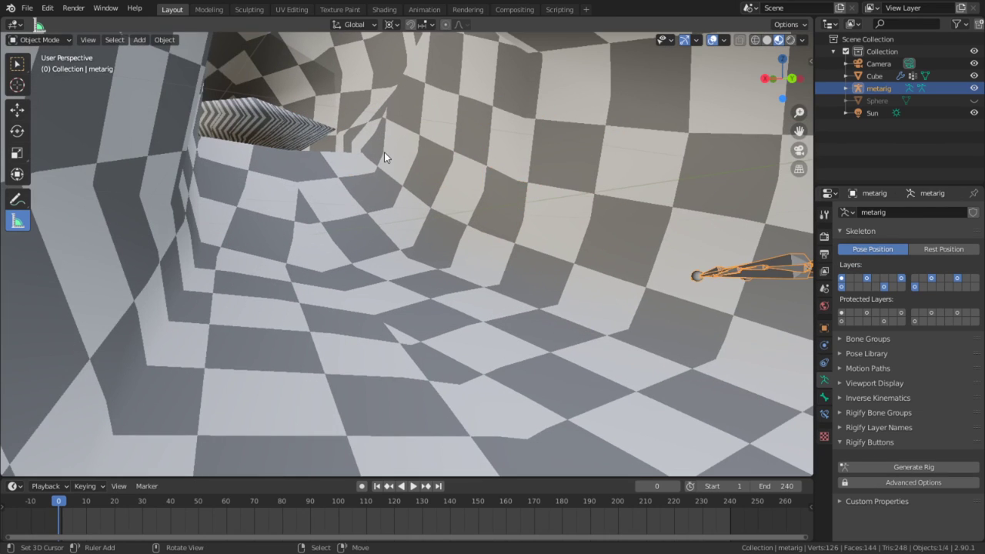
key(KP_Divide)
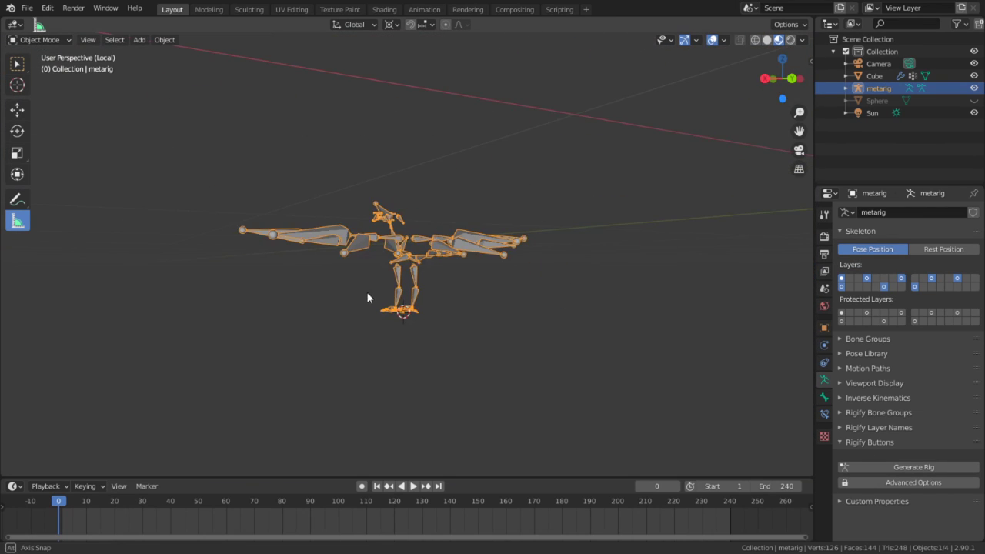
middle_drag(366, 291, 449, 239)
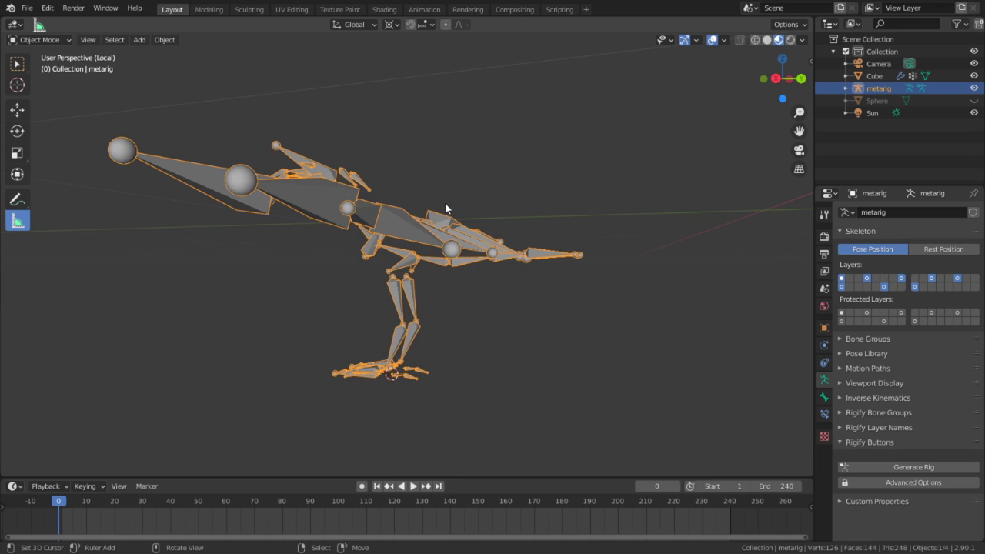
Delete the meta-rig and leave local view to return to the bird mesh
key(Delete)
key(KP_Divide)
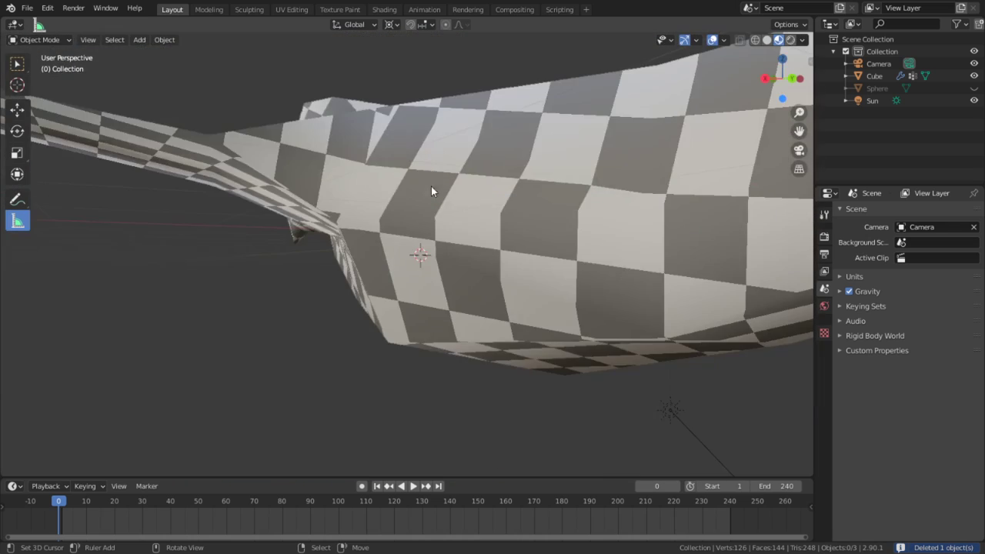
middle_drag(431, 190, 525, 291)
Clear the bird mesh's location and snap the 3D cursor to its origin
click(526, 291)
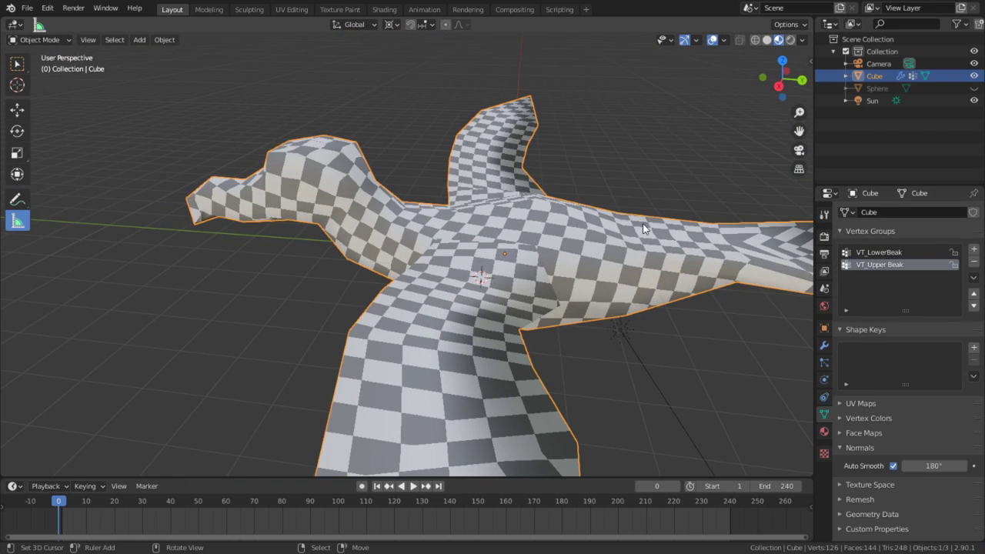
key(alt+h)
key(ctrl+z)
key(alt+g)
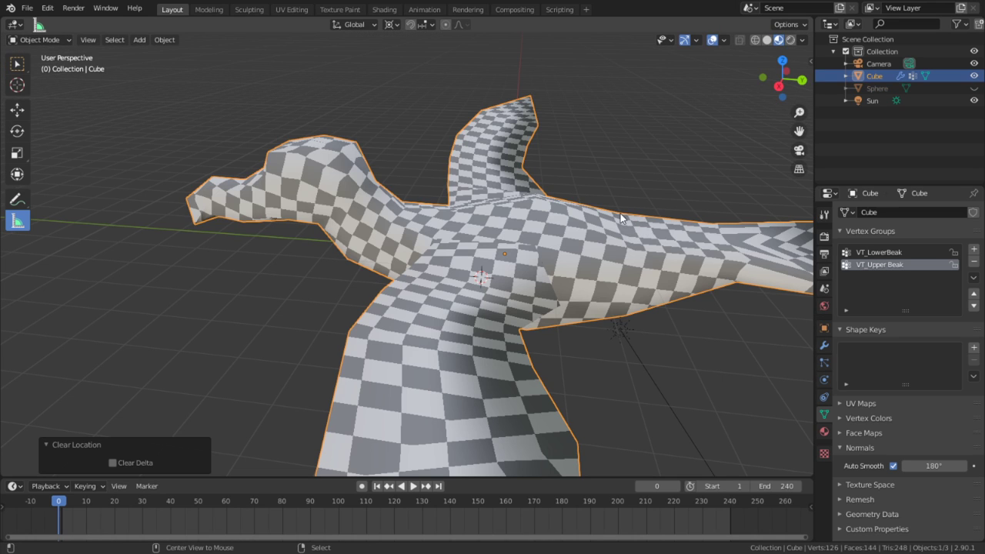
key(Tab)
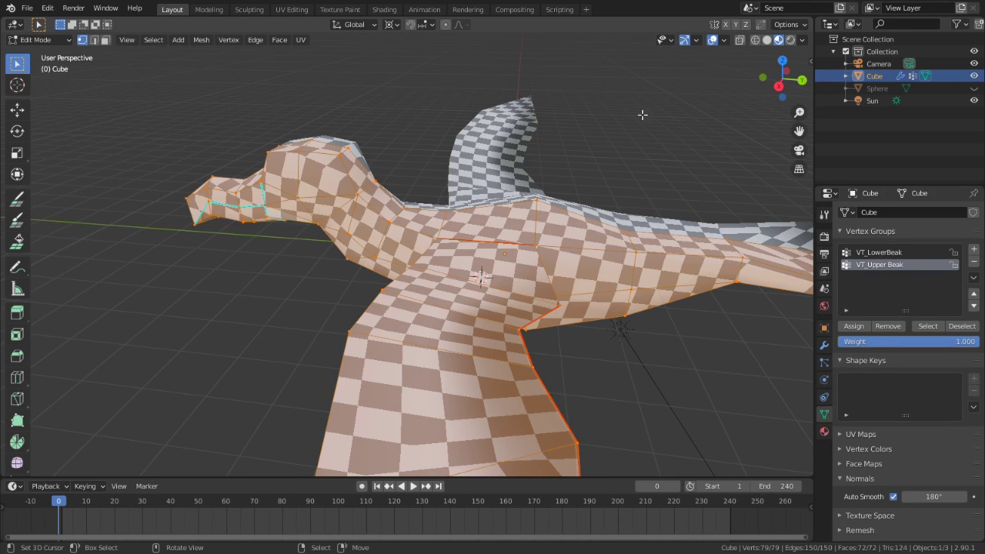
key(Tab)
key(shift+s)
key(2)
Shrink the entire bird mesh in Edit Mode with uniform scales of about 0.335 and 0.22
key(Tab)
scroll(657, 232, down, 2)
key(s)
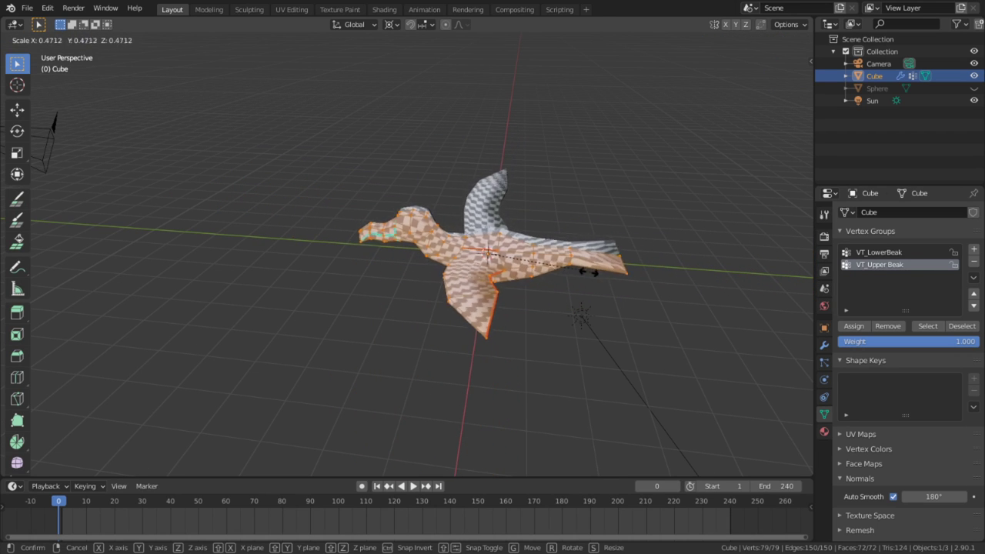
click(557, 282)
scroll(677, 230, up, 5)
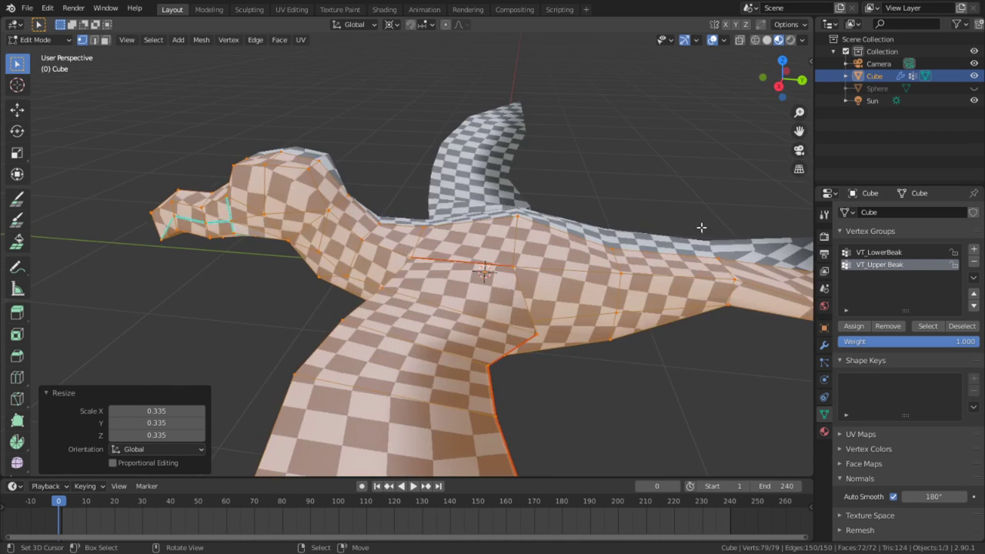
key(s)
click(518, 300)
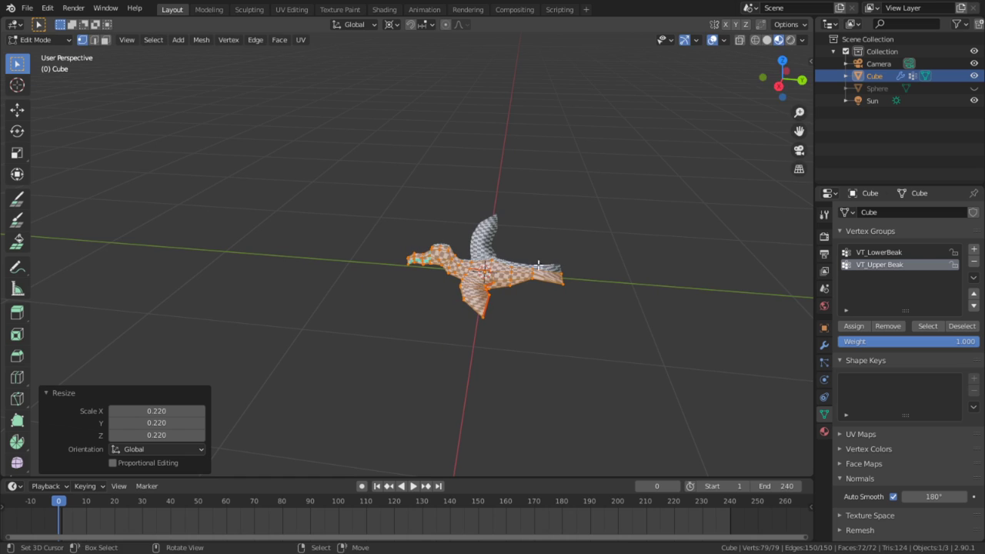
scroll(526, 304, up, 5)
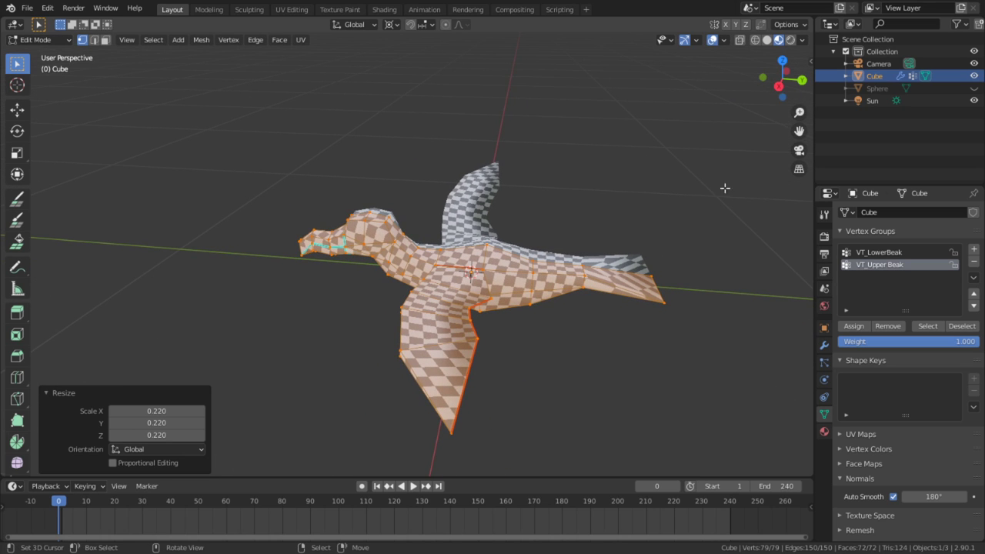
Show the bird's transform values in Object Mode and examine its dimensions and shape from several angles
key(n)
click(805, 90)
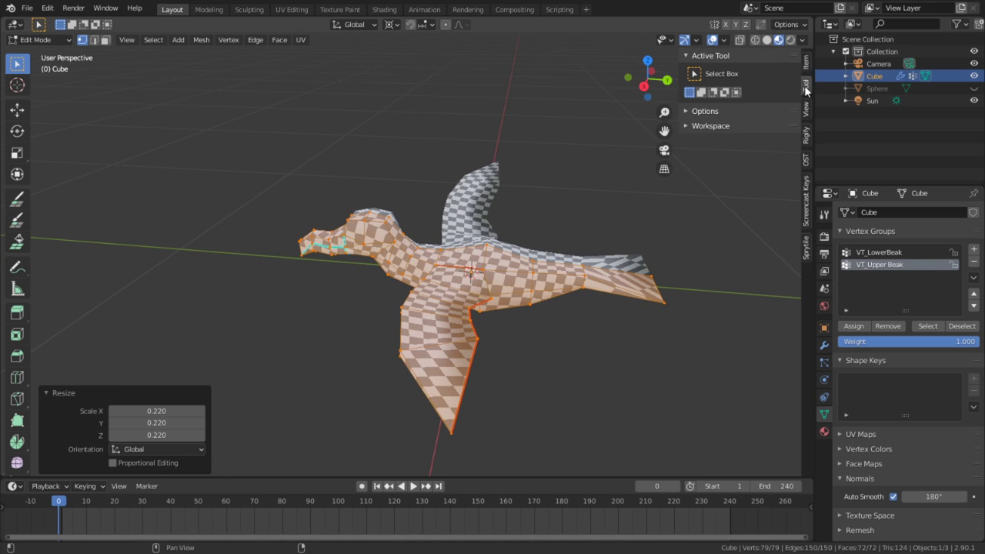
click(806, 62)
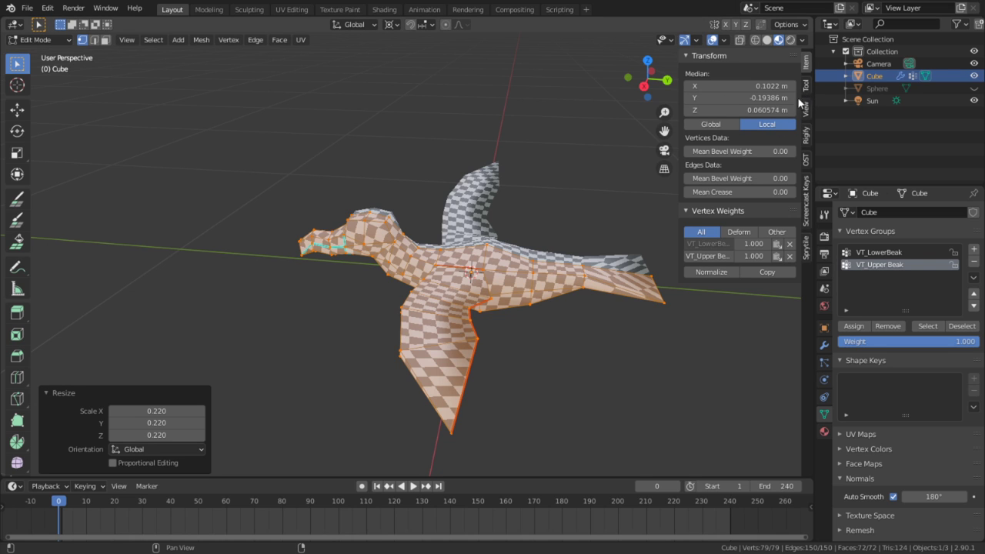
key(Tab)
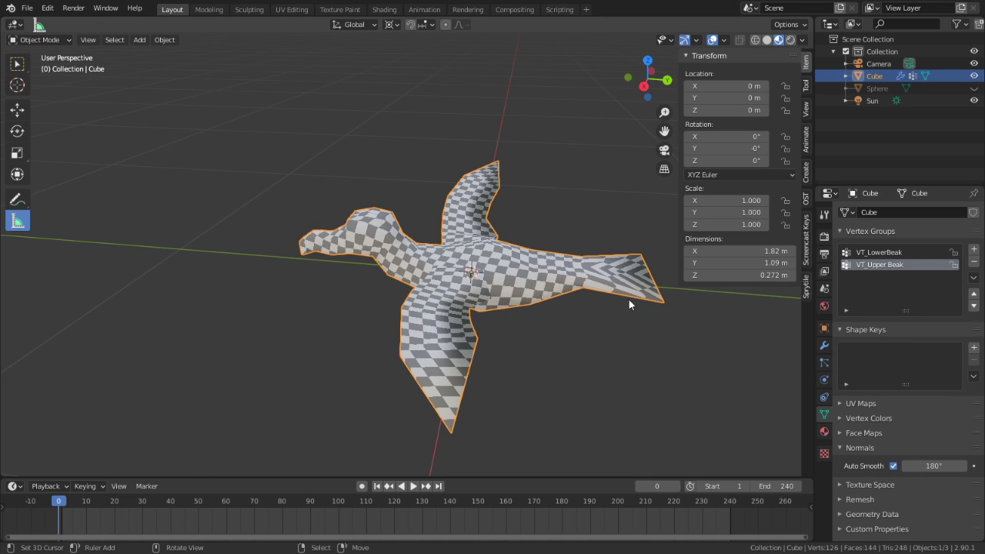
middle_drag(629, 299, 487, 322)
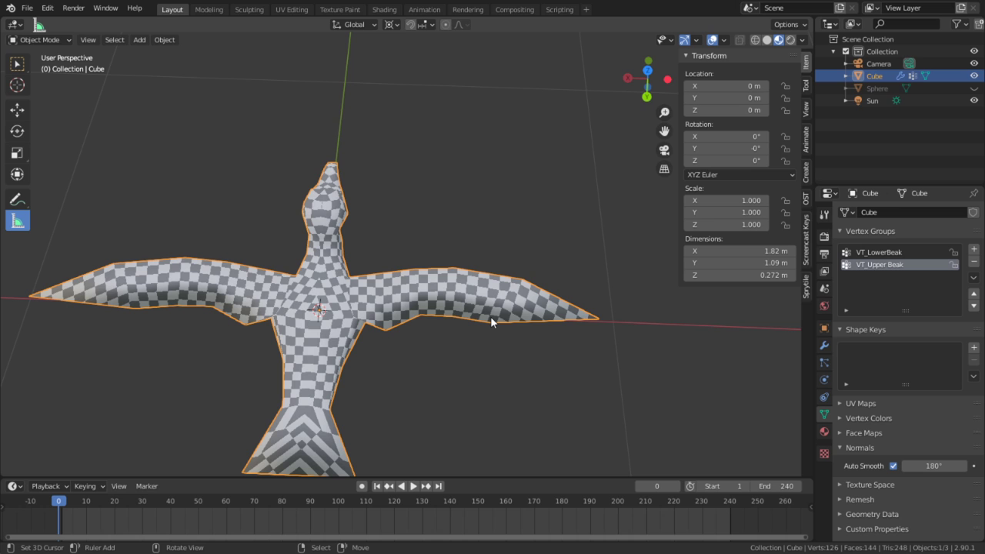
middle_drag(495, 326, 165, 273)
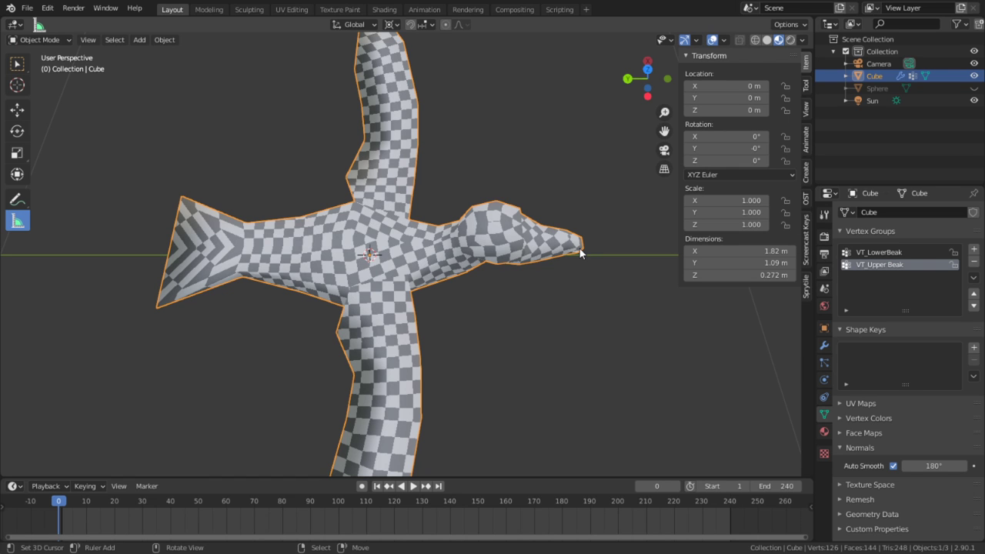
middle_drag(580, 254, 355, 178)
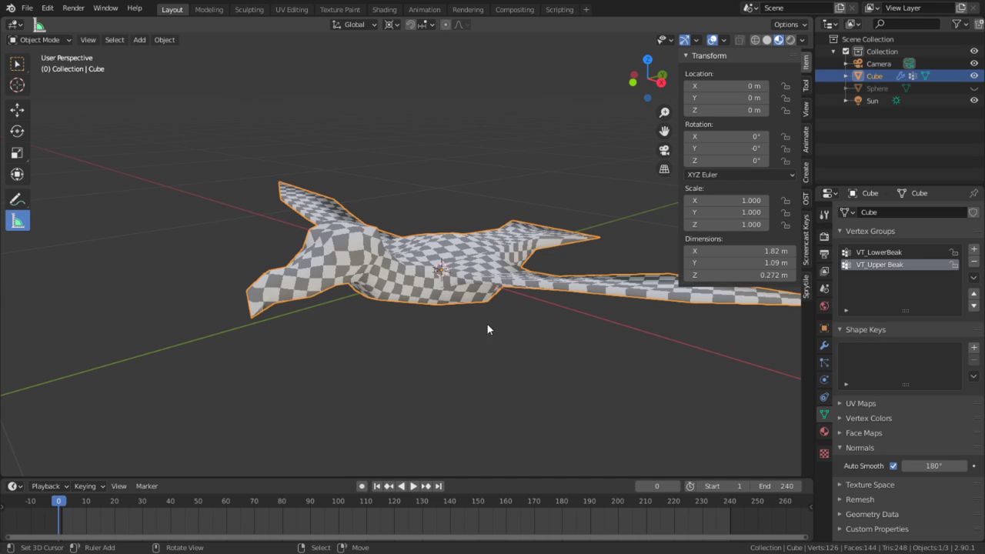
Set the scene's unit system to Imperial and enable separate units
click(823, 271)
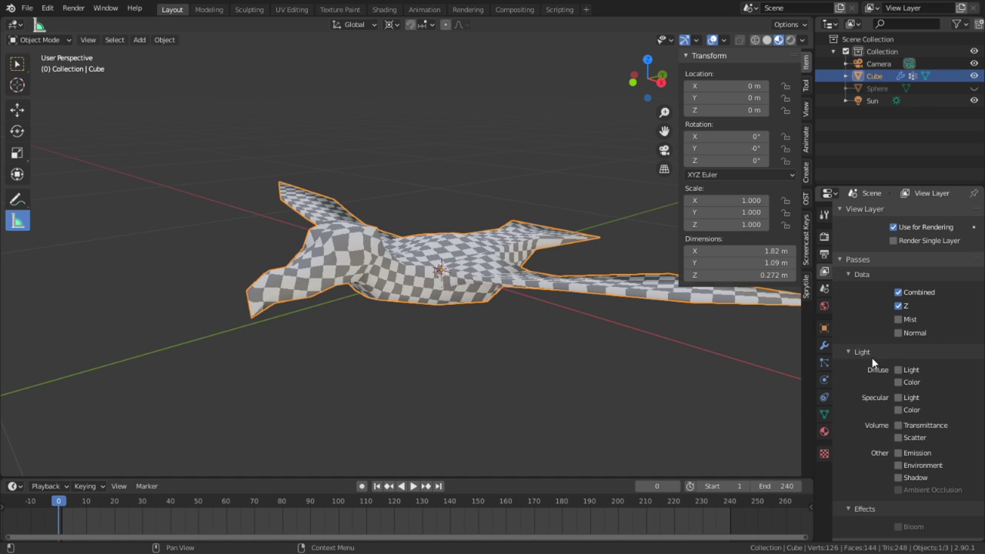
click(824, 289)
click(856, 277)
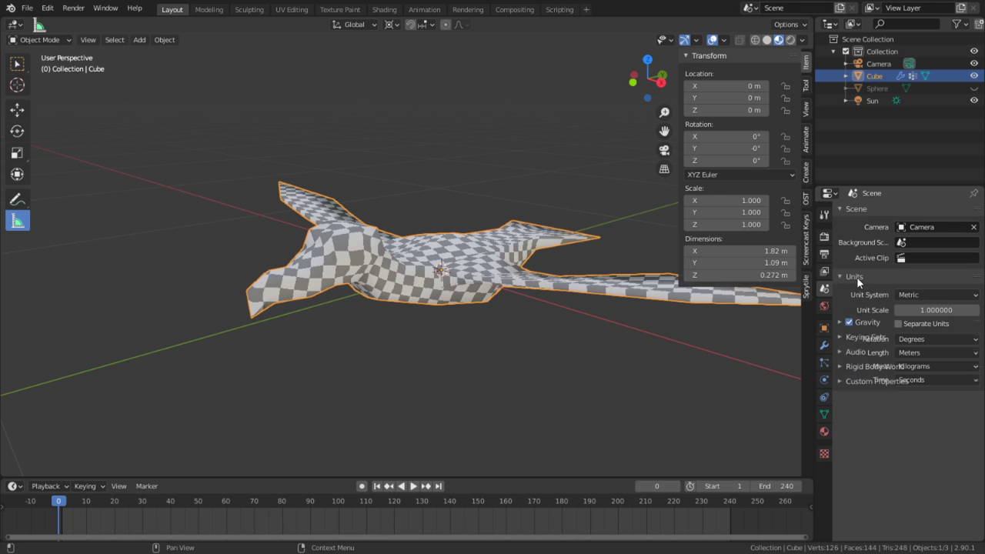
click(918, 293)
click(910, 336)
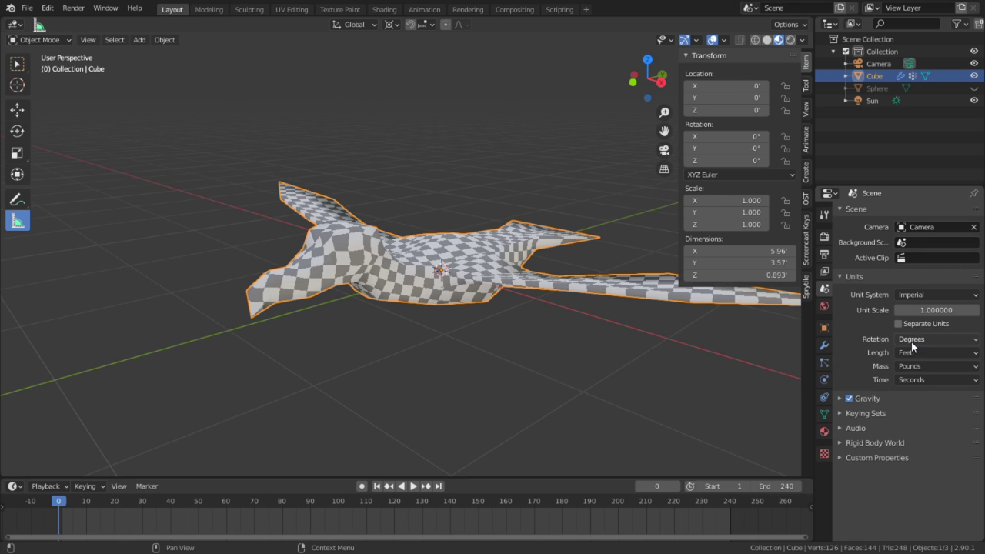
click(899, 325)
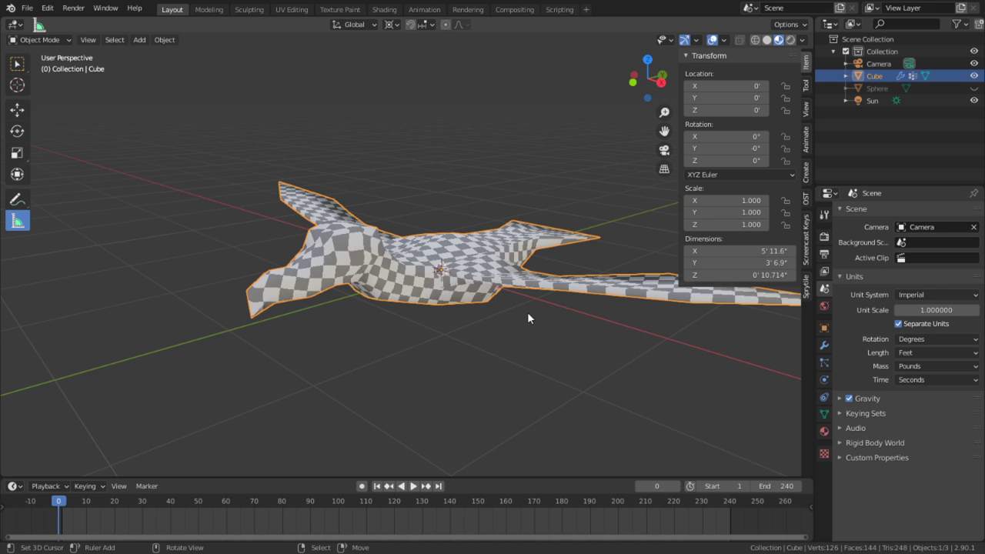
Add a single-bone armature at the bird's origin in the right orthographic view
scroll(531, 312, up, 4)
middle_drag(536, 310, 427, 306)
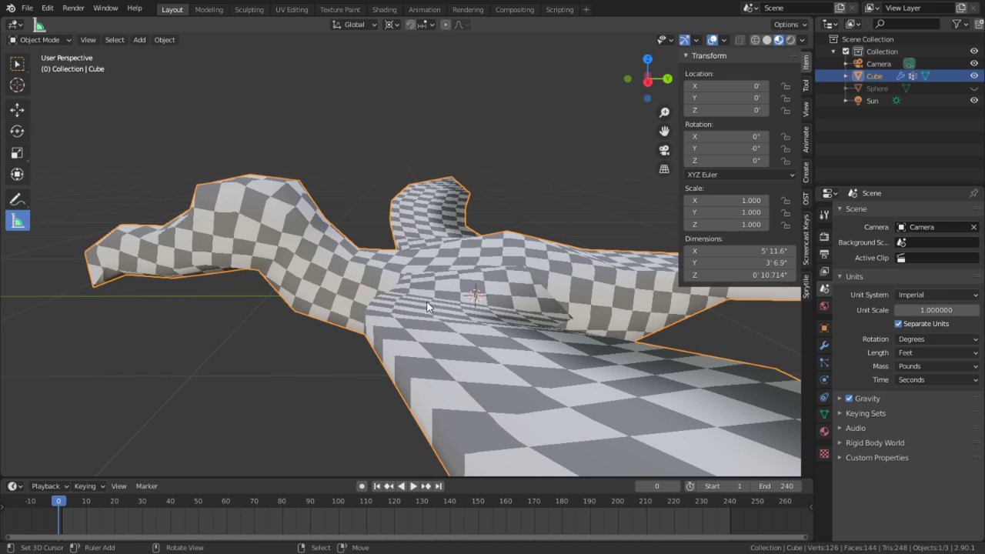
scroll(450, 300, down, 4)
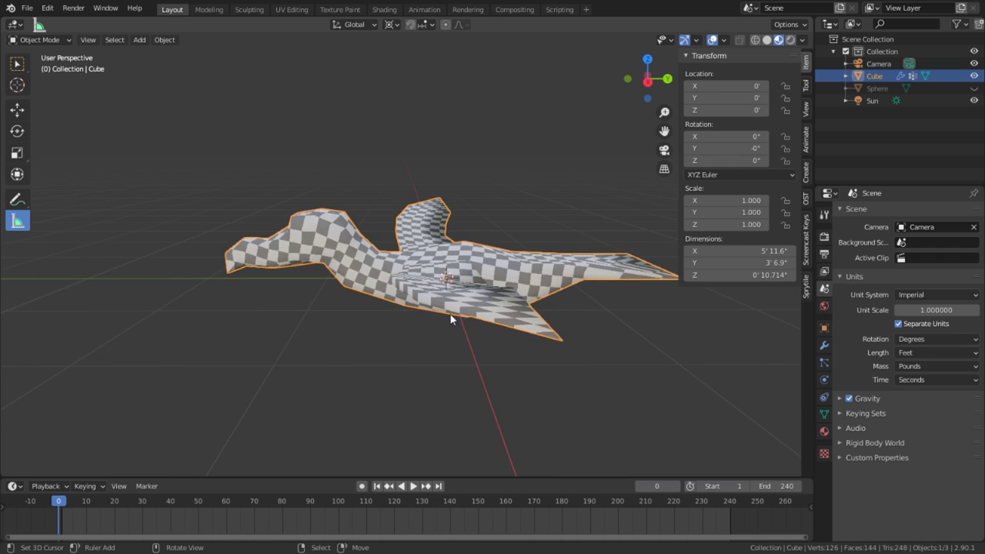
key(KP_3)
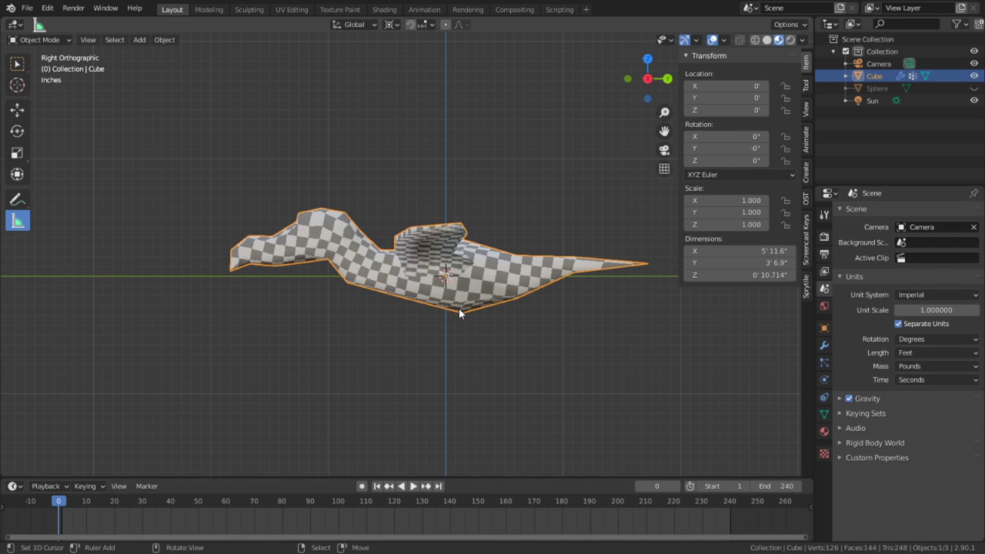
key(shift+a)
click(557, 310)
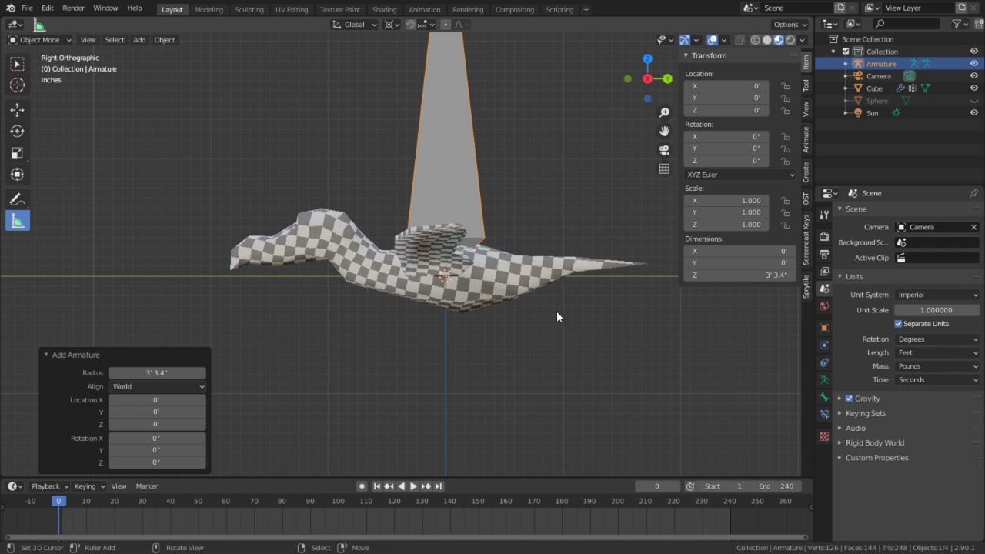
Set the armature's viewport display to In Front so the bone draws over the mesh
click(825, 377)
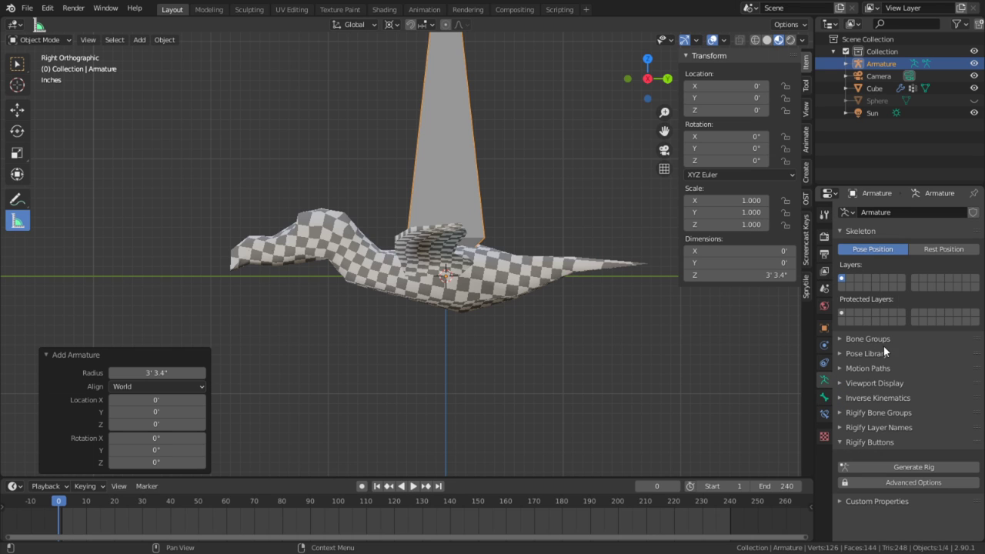
click(892, 383)
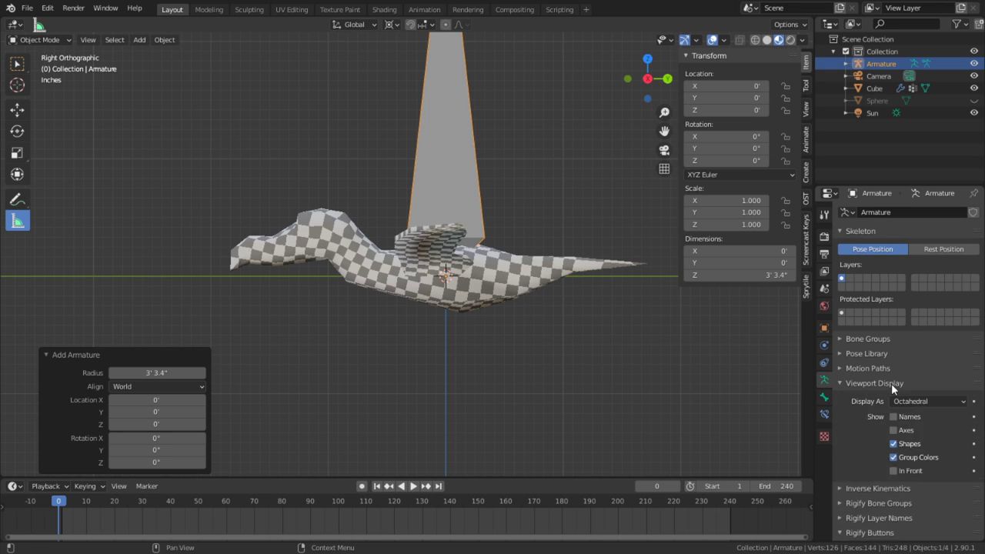
click(894, 471)
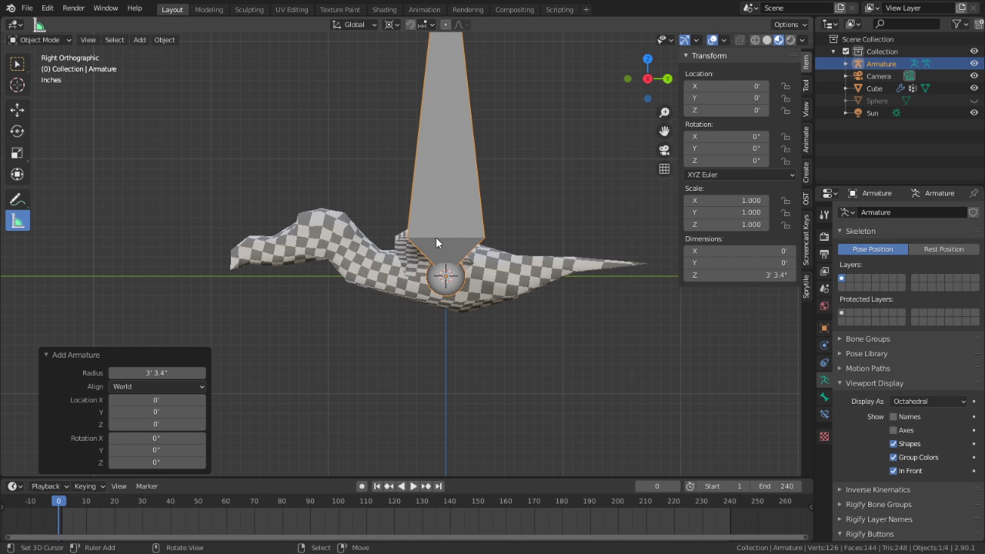
Rotate the whole bone 90° about the global X axis in Edit Mode
key(Tab)
scroll(499, 187, down, 3)
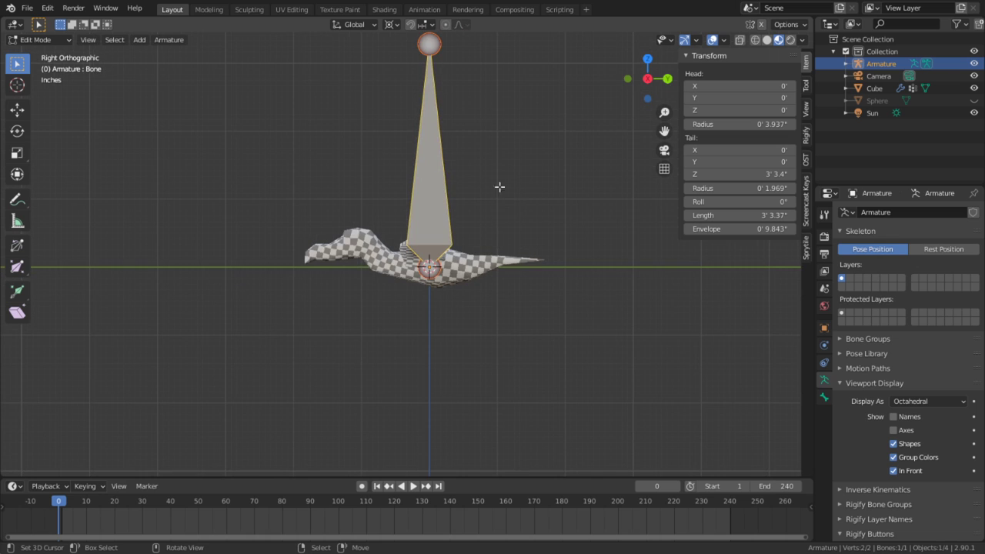
click(444, 37)
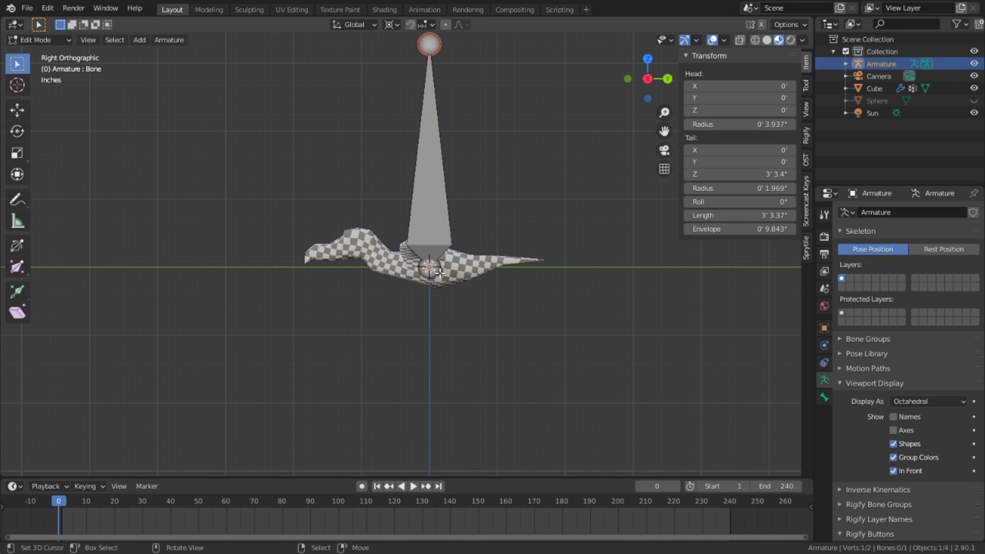
click(432, 197)
text(rx90)
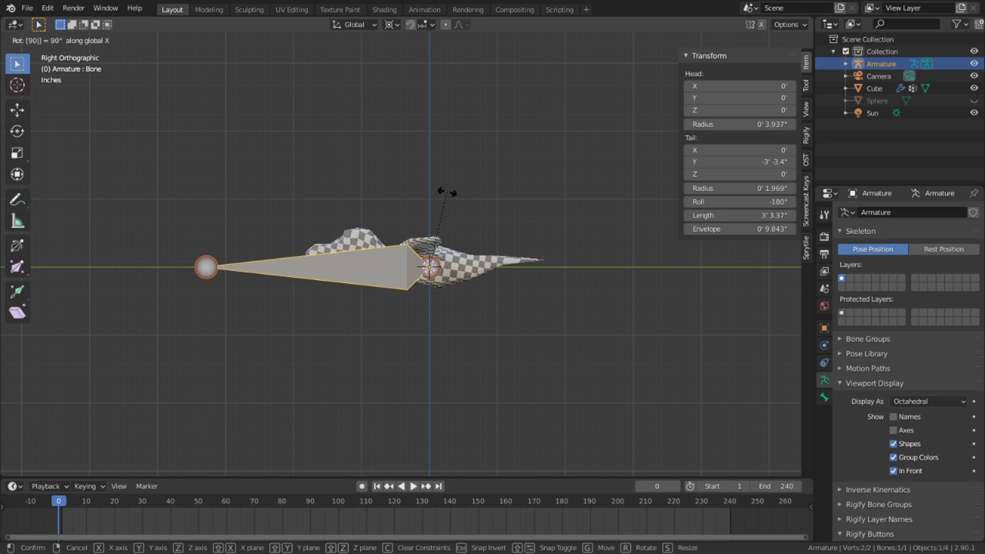
key(Return)
Scale the bone down to about 0.095 and move it about 4.87" down along global Z, below the bird's body
scroll(446, 192, up, 3)
key(s)
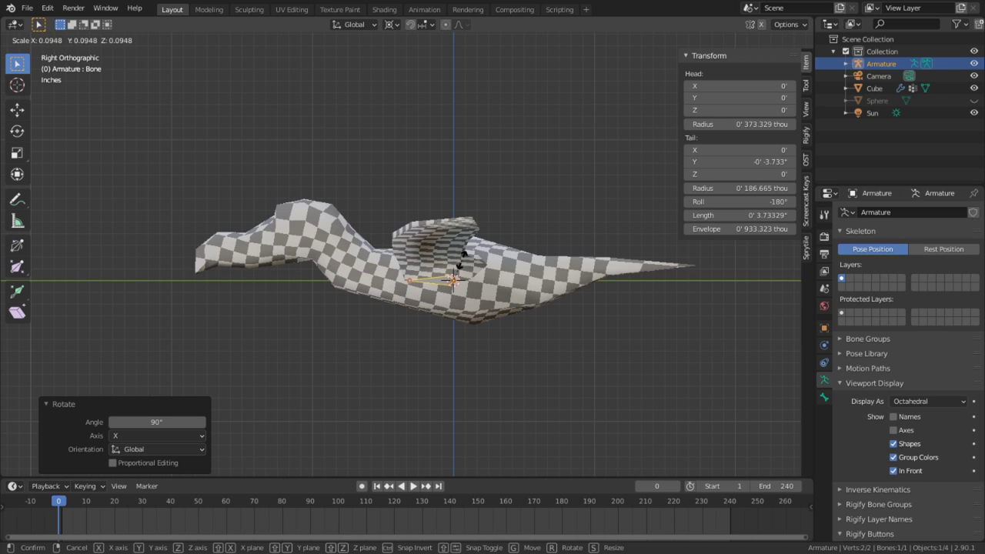
click(462, 258)
key(g)
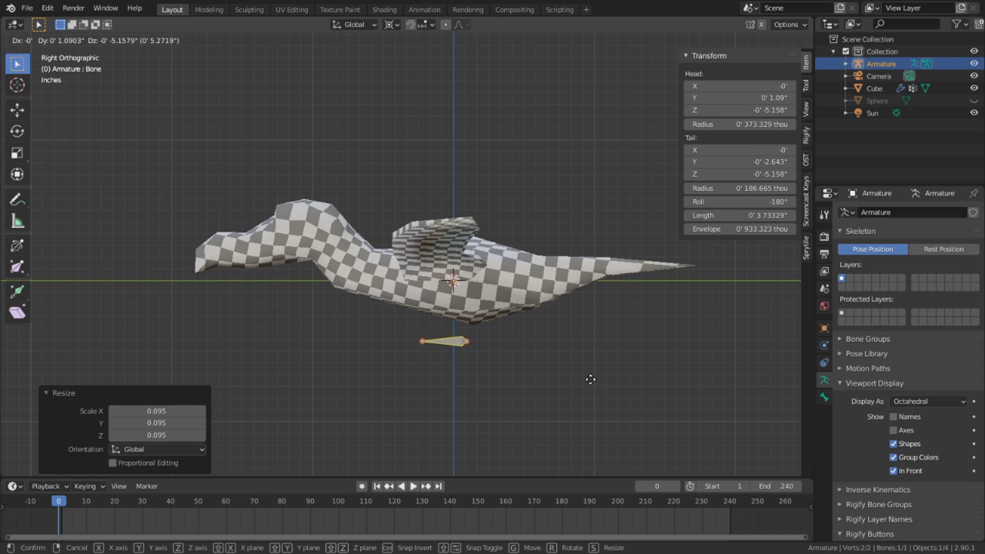
key(z)
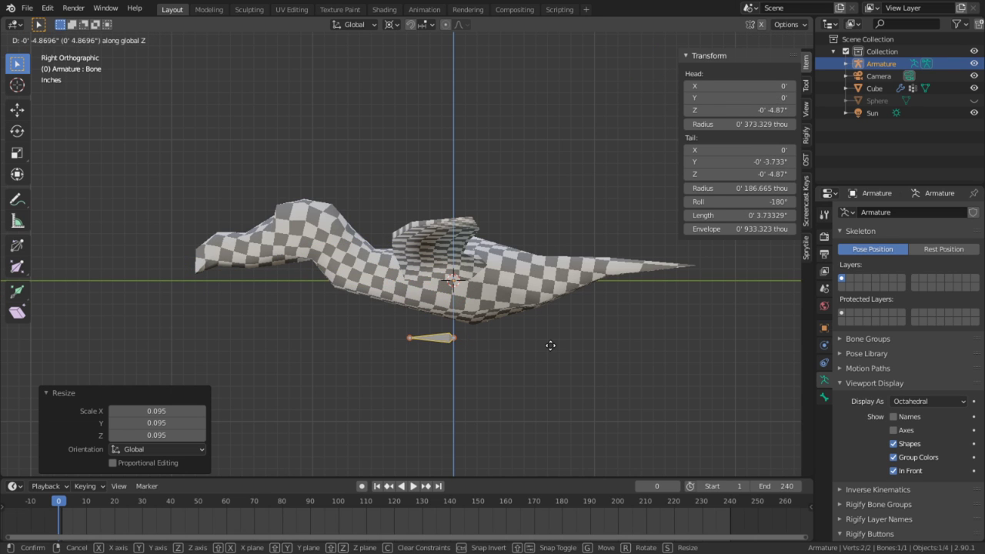
click(550, 344)
Rename the bone as Root and disable its Deform option
click(824, 397)
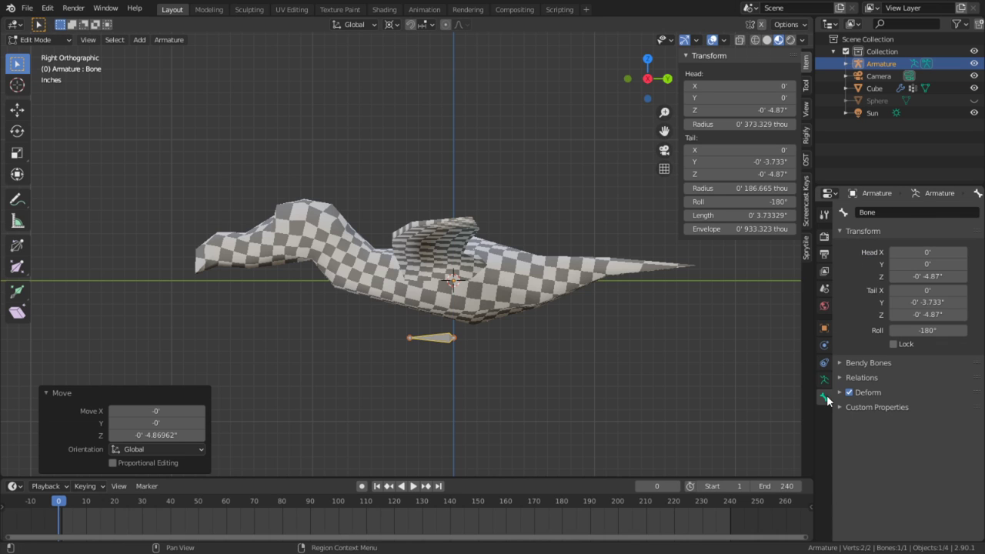
click(900, 212)
text(Root)
key(Return)
click(849, 393)
Duplicate the Root bone and place the copy about 5.15" higher, inside the bird's body near the origin
scroll(423, 335, up, 1)
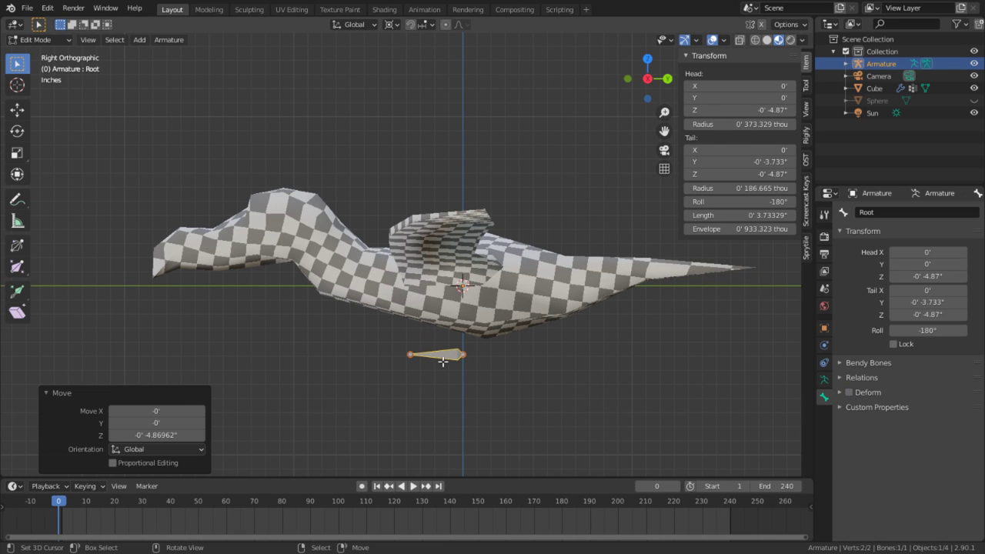
key(shift+d)
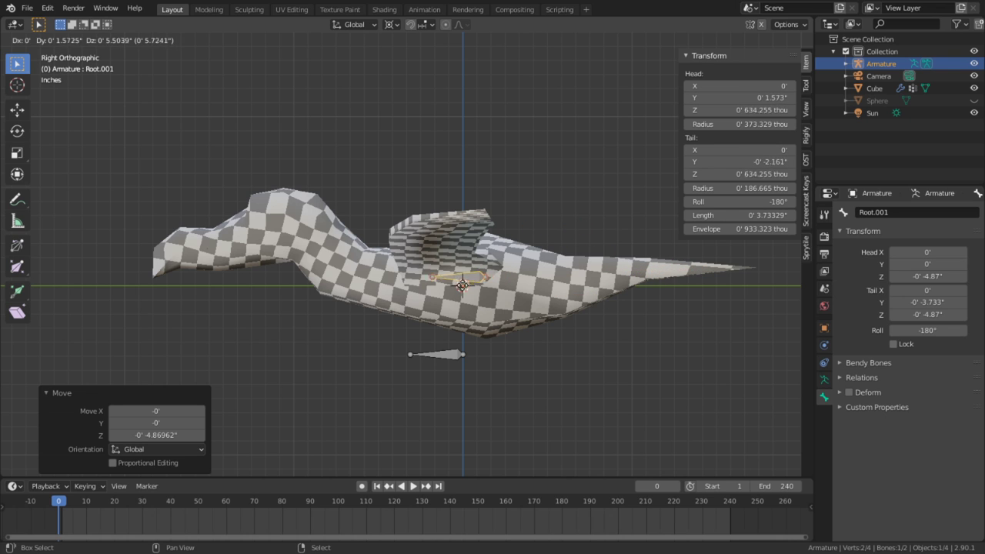
click(447, 288)
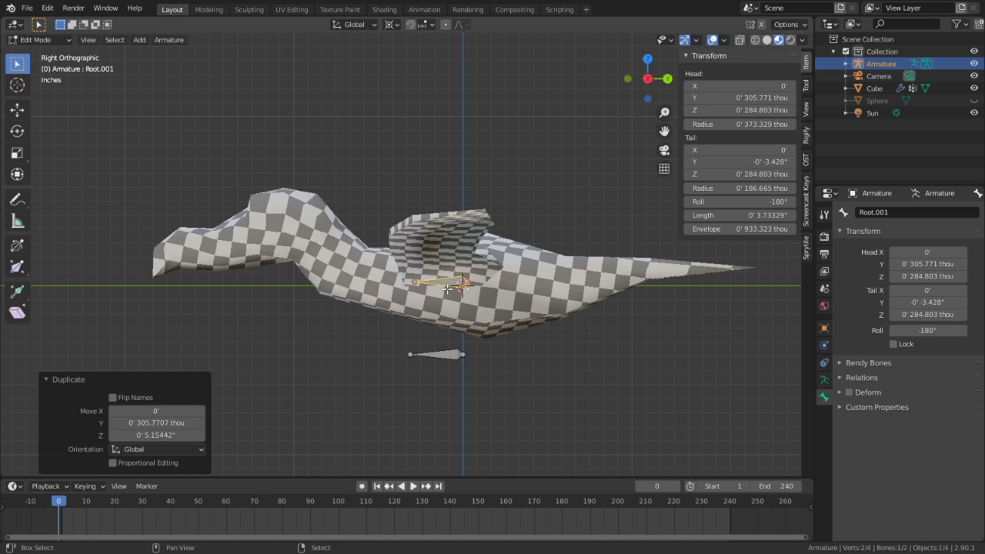
Move the copied bone's tail about 1.7" forward toward the chest and extrude two connected bones from it up the neck
key(g)
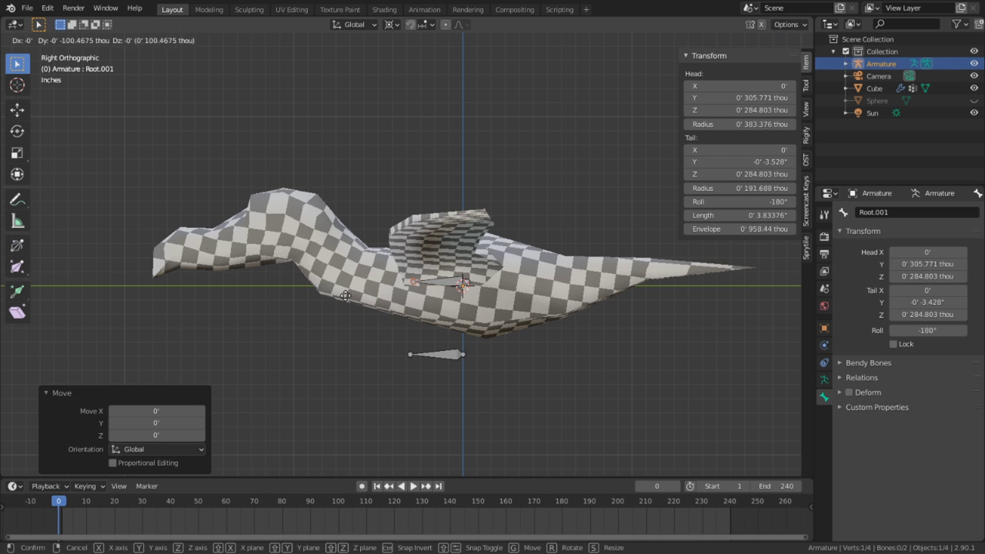
click(323, 294)
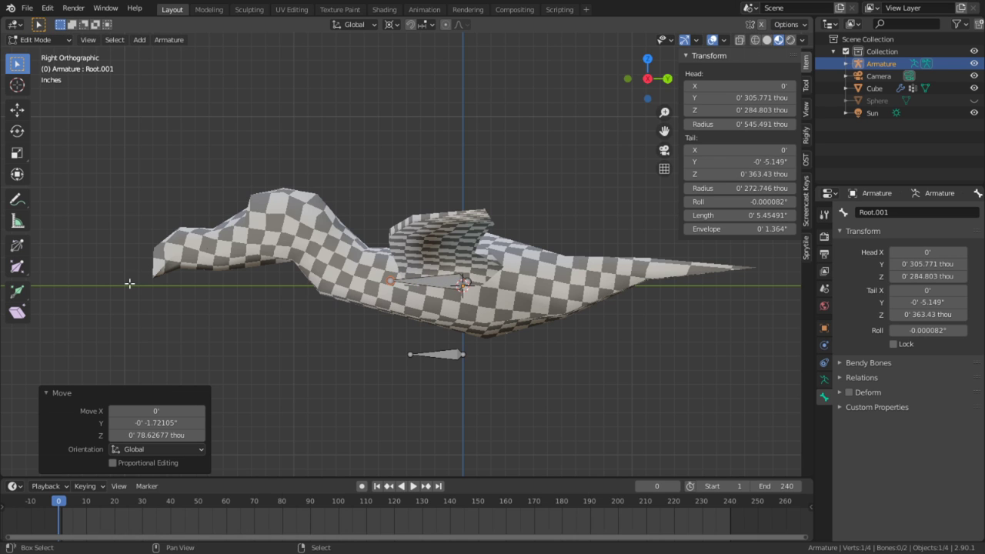
ctrl+click(317, 245)
ctrl+click(289, 215)
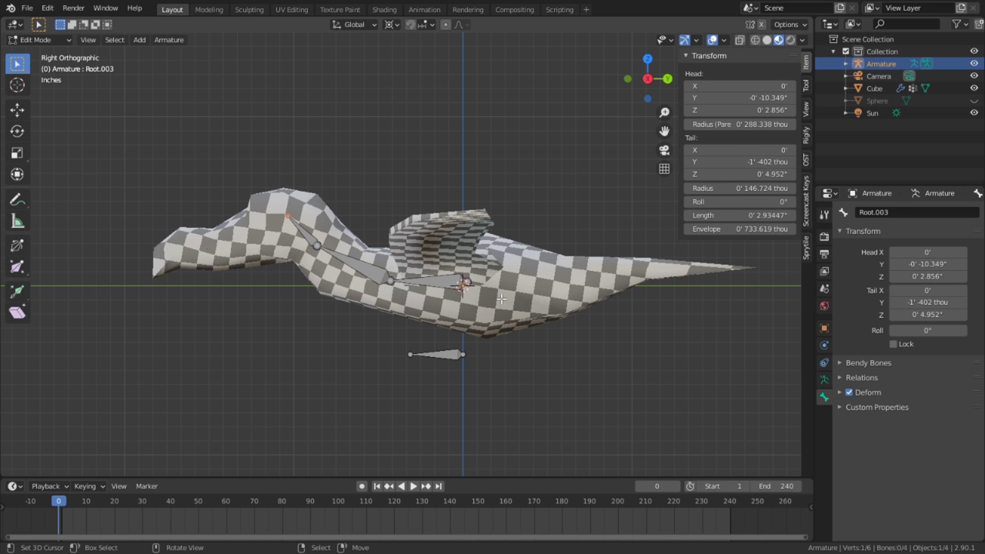
Duplicate the central body bone and place the copy about 5.5" behind it along Y
scroll(500, 298, up, 3)
click(486, 302)
key(shift+d)
click(606, 286)
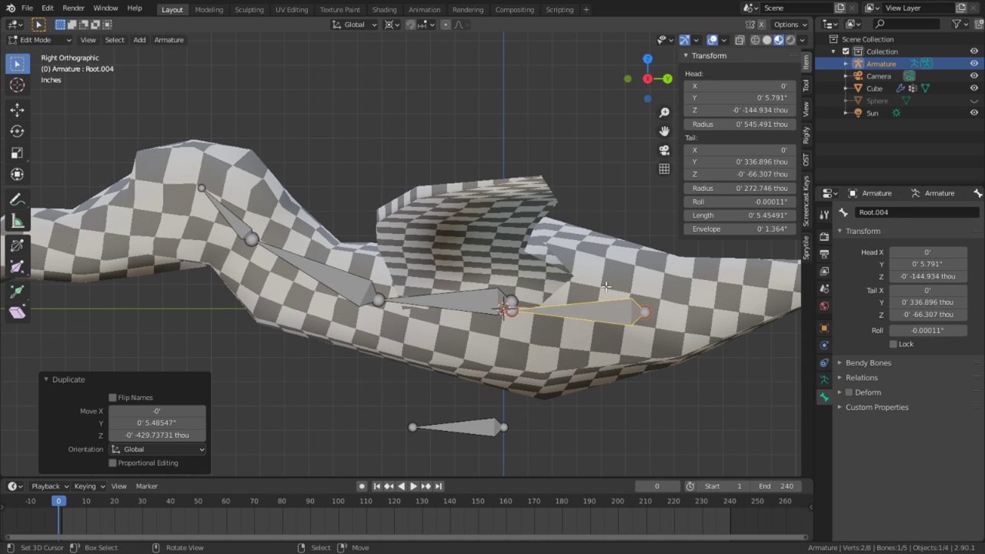
Rotate the rear bone 180° and move it about 7" back along Y so it starts just behind the front body bone
key(r)
key(9)
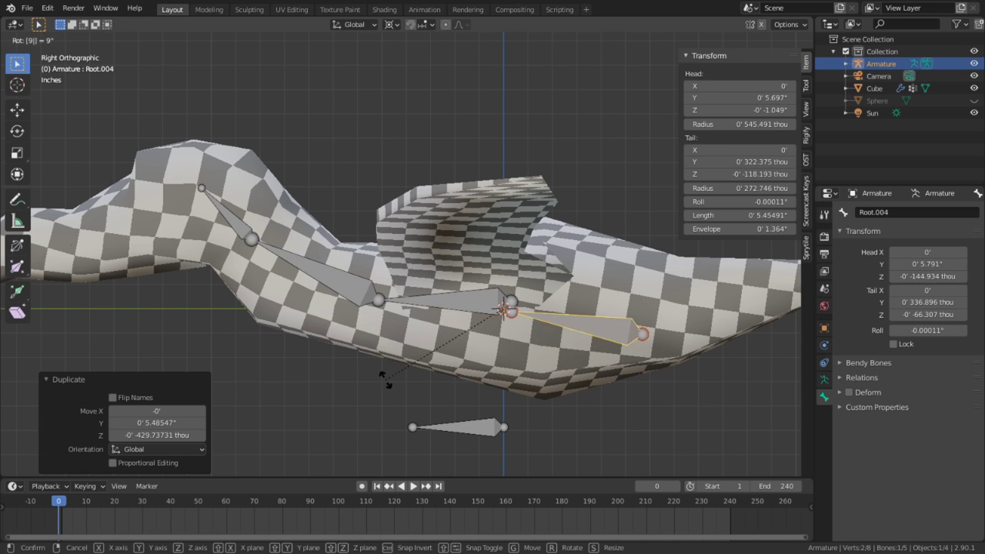
key(0)
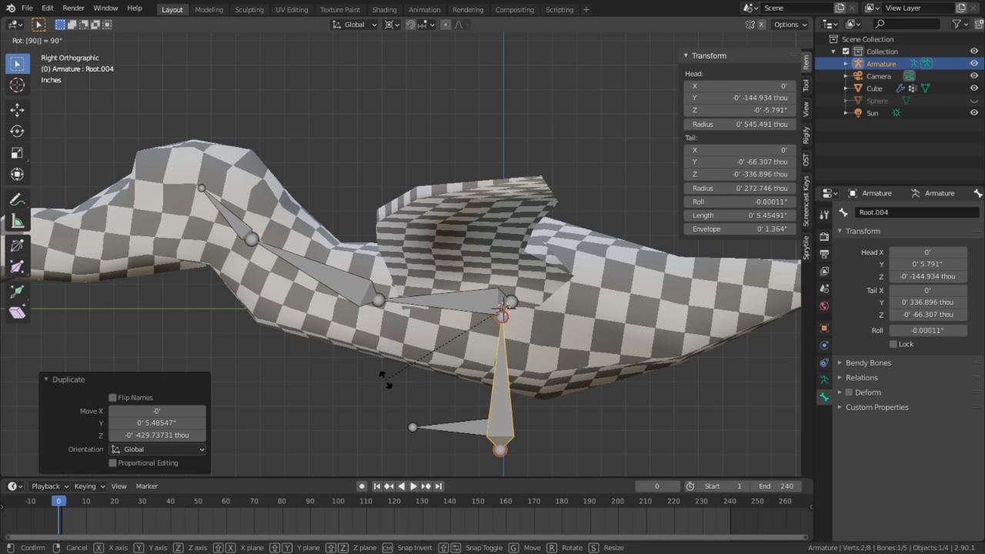
key(BackSpace)
key(BackSpace)
key(1)
key(8)
key(0)
key(Return)
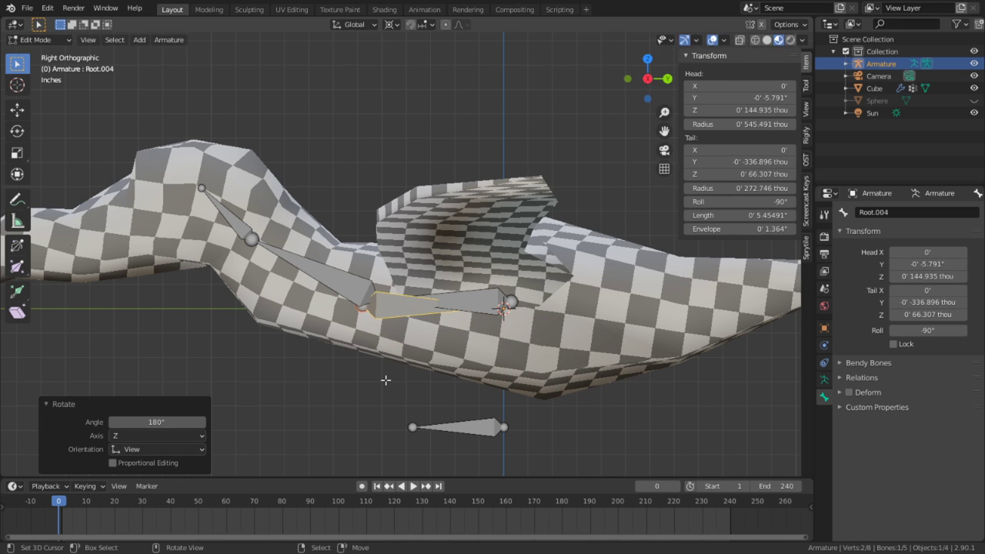
key(g)
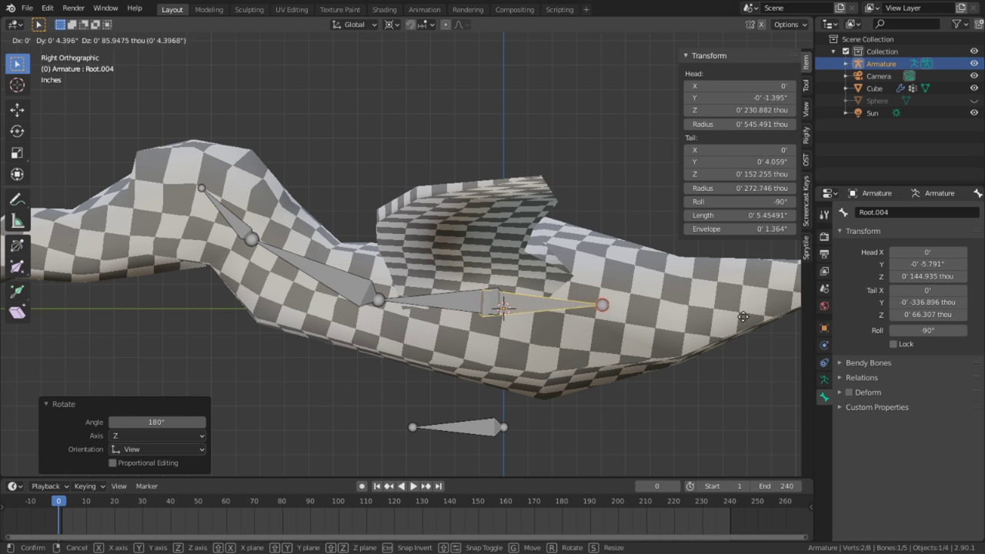
click(558, 318)
Shift the rear bone's tail end slightly backward and extrude two connected bones from it toward the tip of the bird's tail
shift+middle_drag(558, 318, 358, 343)
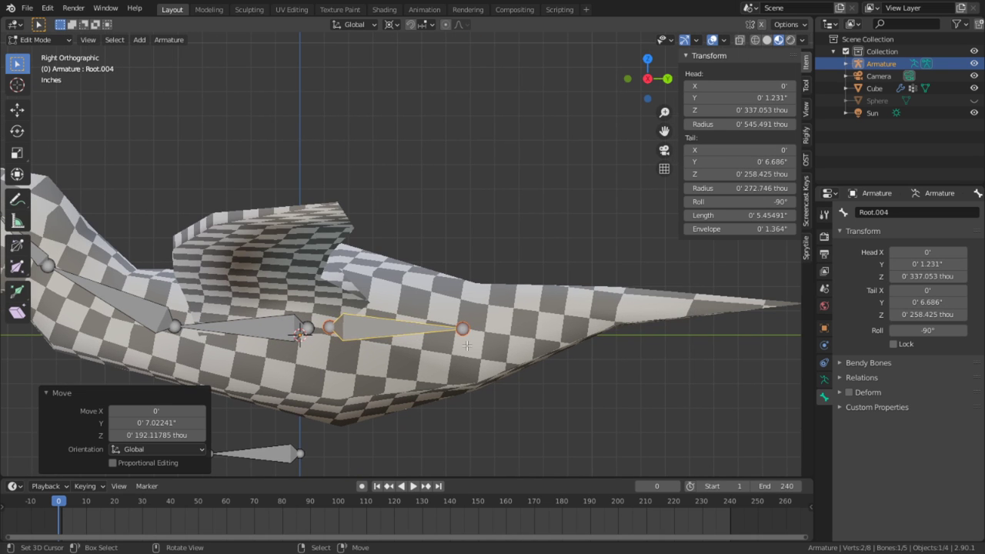
click(463, 329)
key(g)
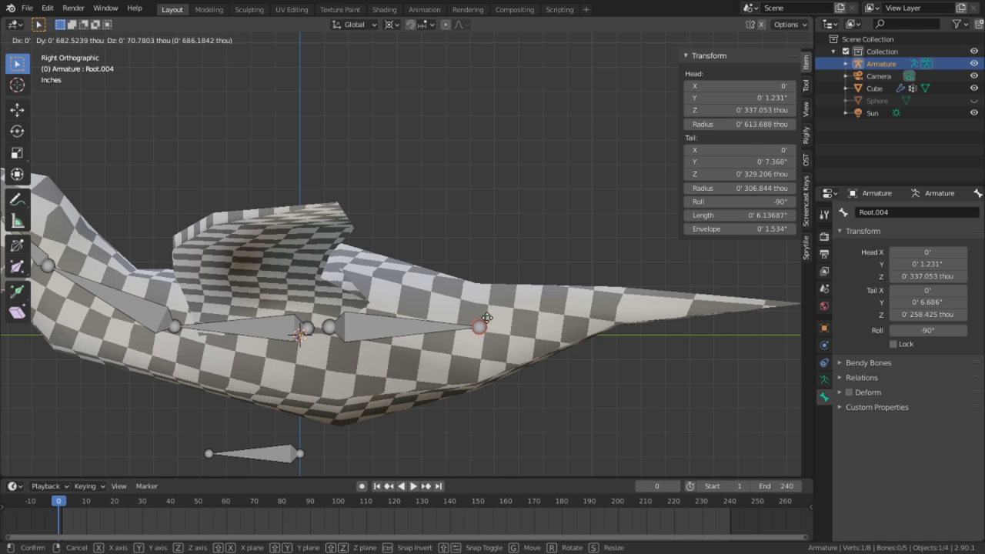
click(487, 318)
ctrl+right_click(599, 309)
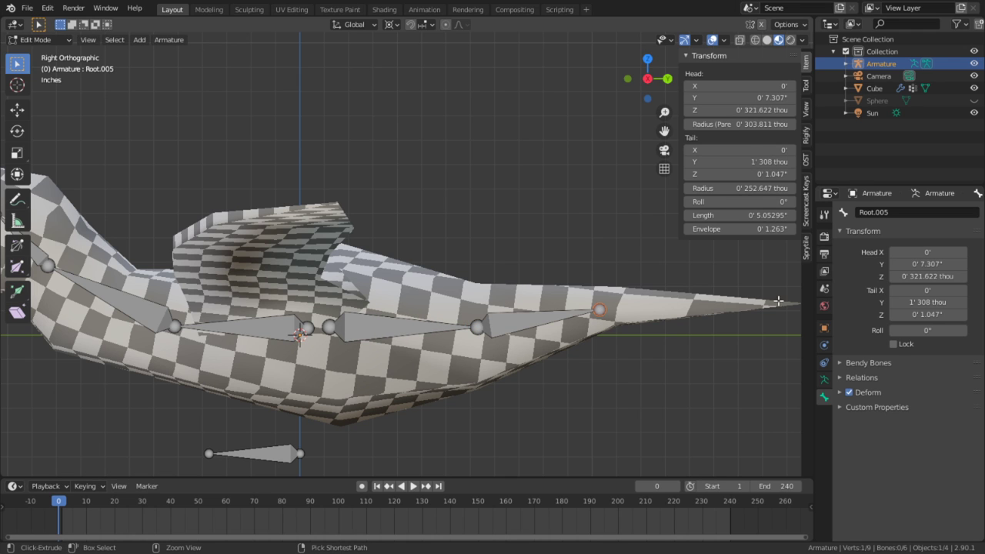
ctrl+right_click(774, 299)
shift+middle_drag(597, 337, 678, 326)
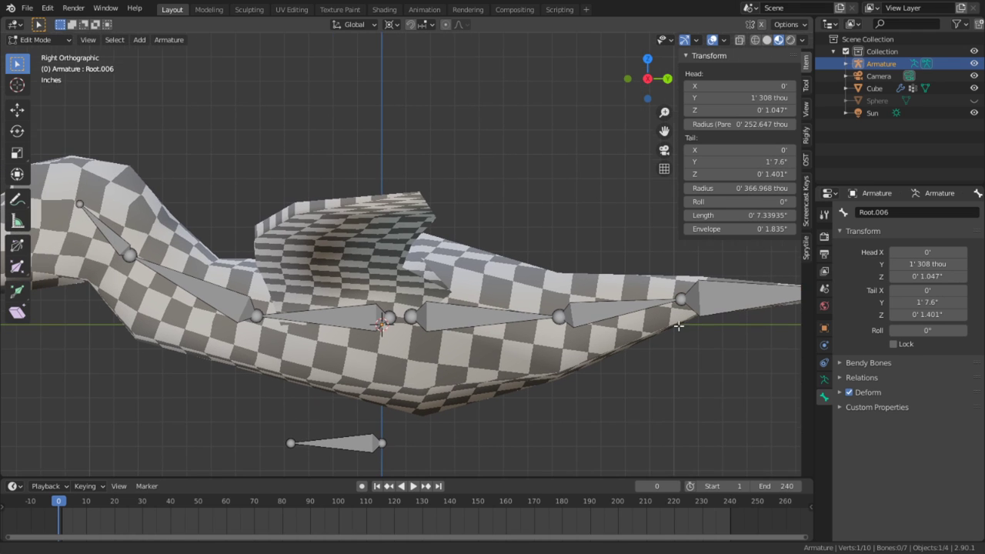
Parent the rear body bone to the front body bone with Keep Offset
click(479, 322)
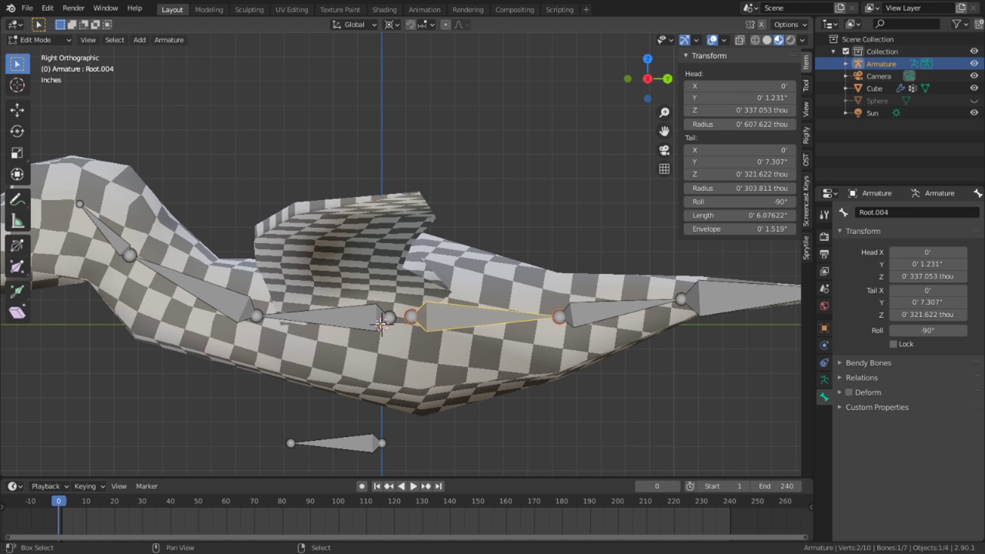
shift+click(363, 322)
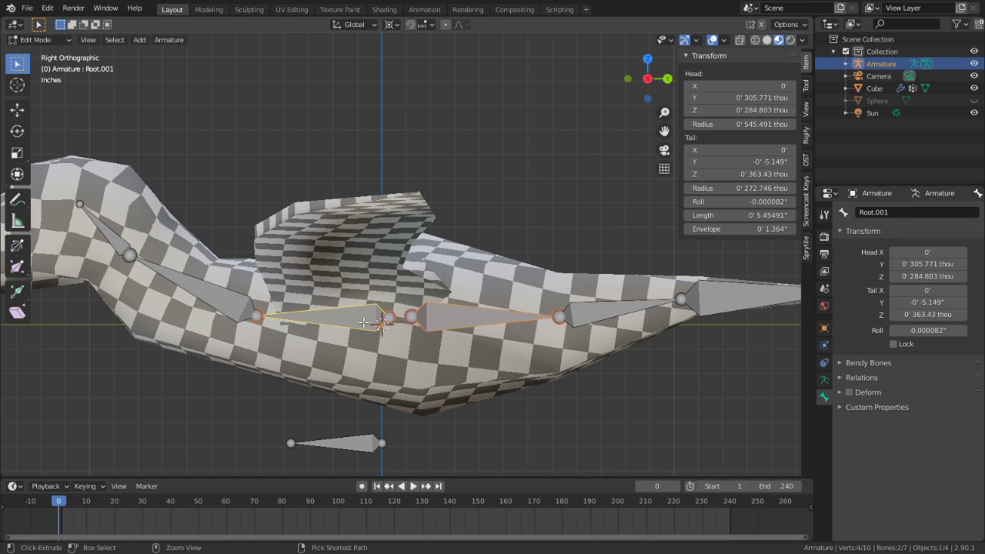
key(ctrl+p)
key(Down)
key(Return)
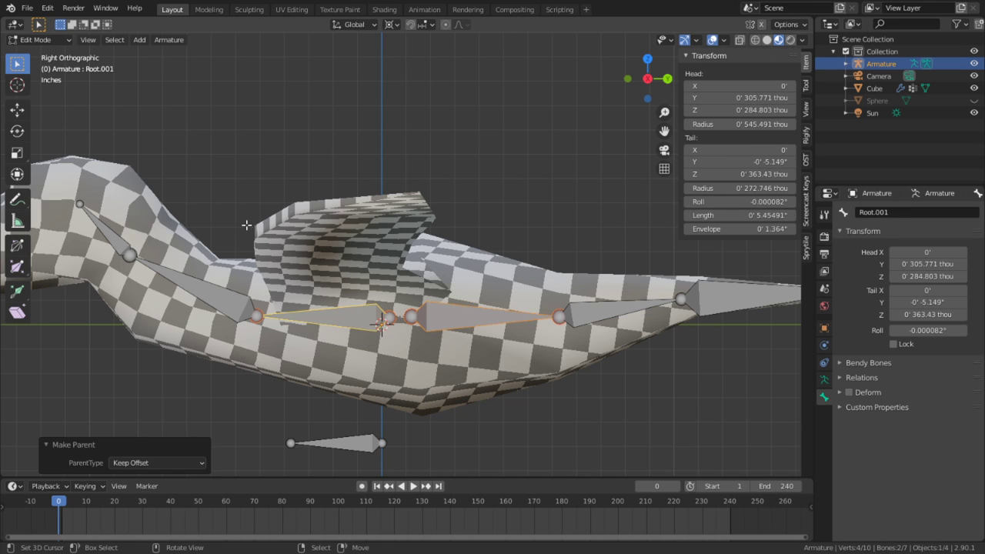
Add a new bone to the armature at the origin in the top orthographic view
middle_drag(444, 340, 407, 232)
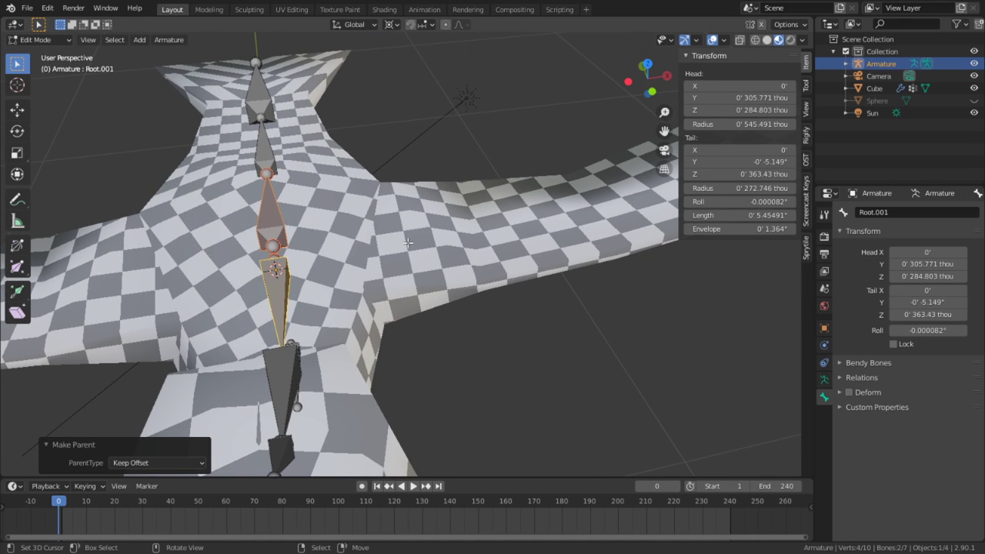
key(KP_7)
key(shift+a)
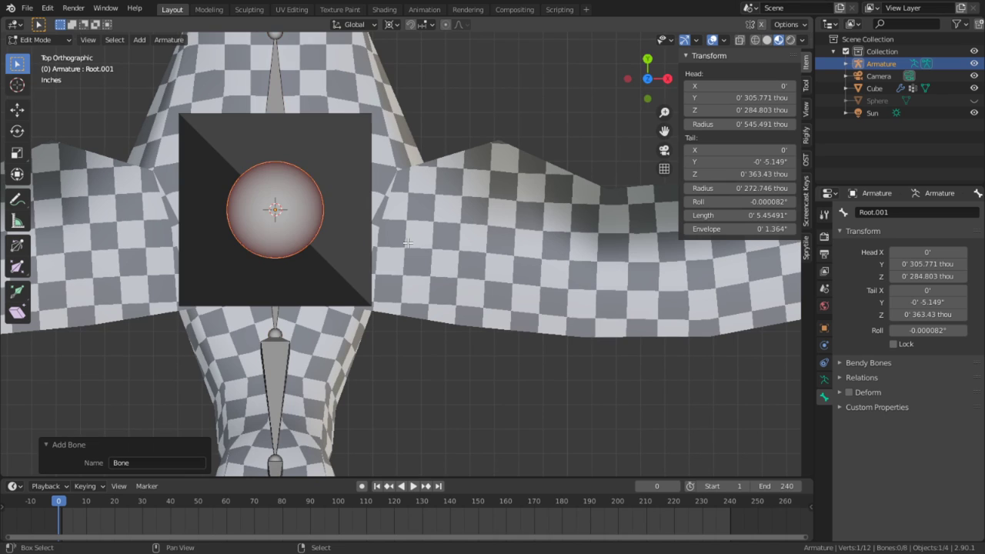
key(g)
key(Escape)
click(367, 218)
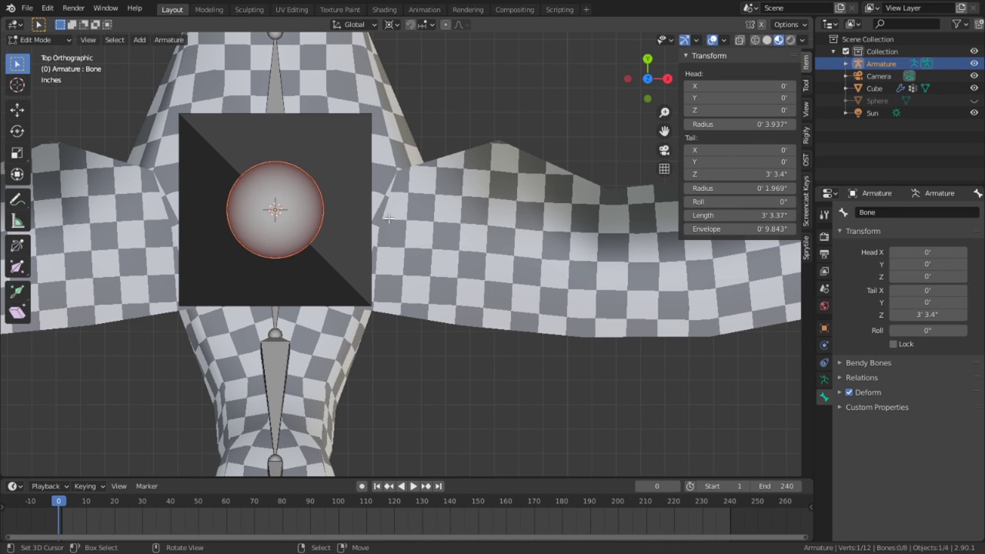
Scale the new bone down to about 5.26" long and move it about 4.1" along X and -2.4" along Y to the wing base
key(s)
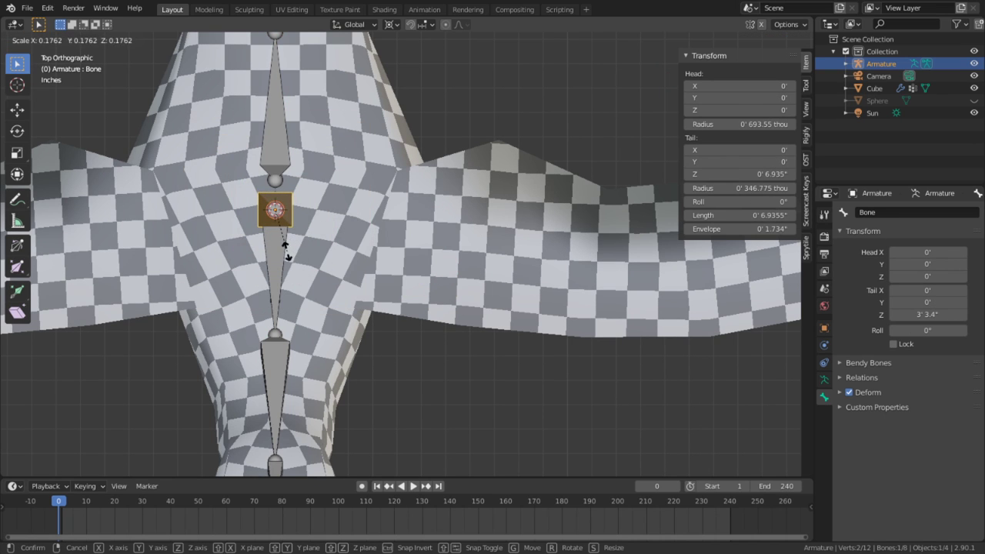
click(288, 254)
key(g)
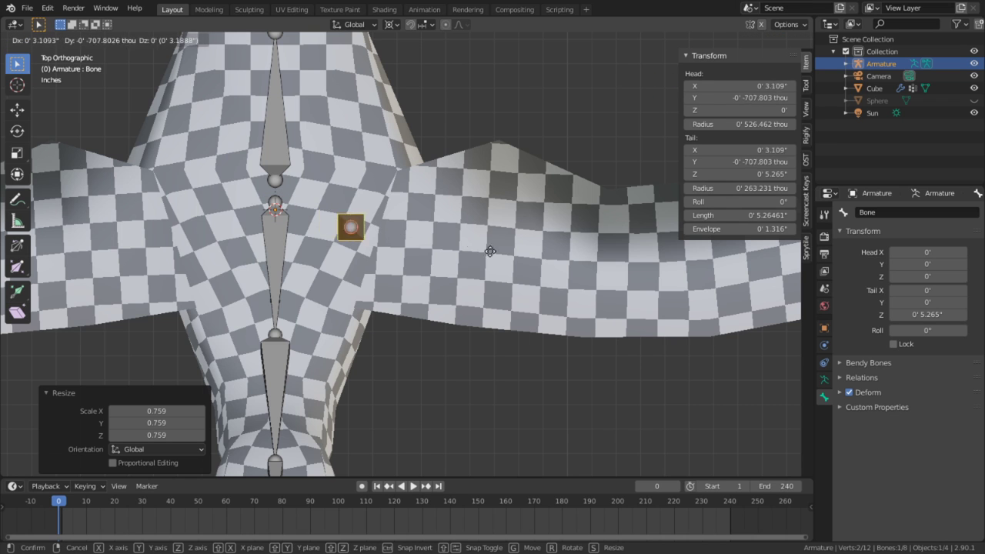
click(508, 291)
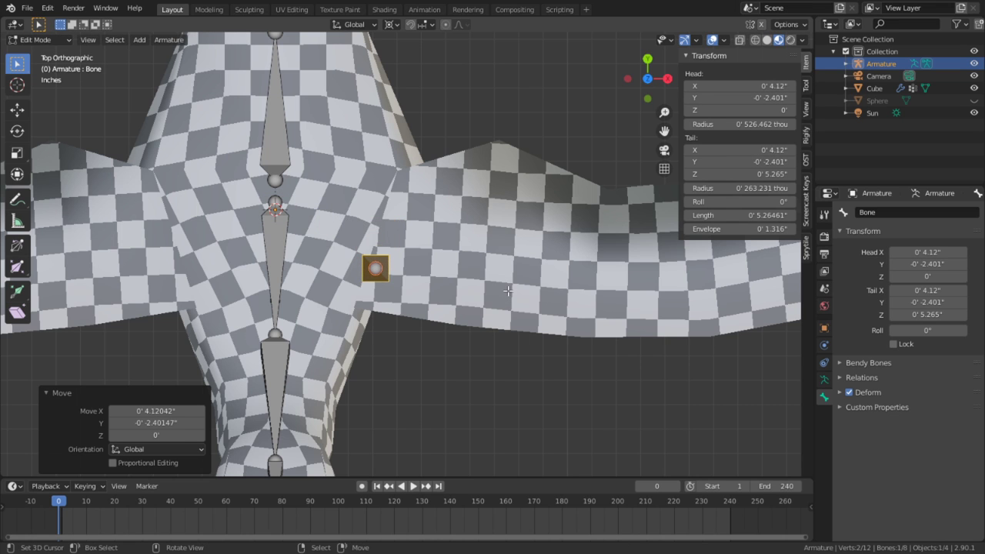
In the front orthographic view, raise the bone about 0.83" to the wing joint and move its tail about 8.1" outward and 3.3" down
key(KP_1)
key(g)
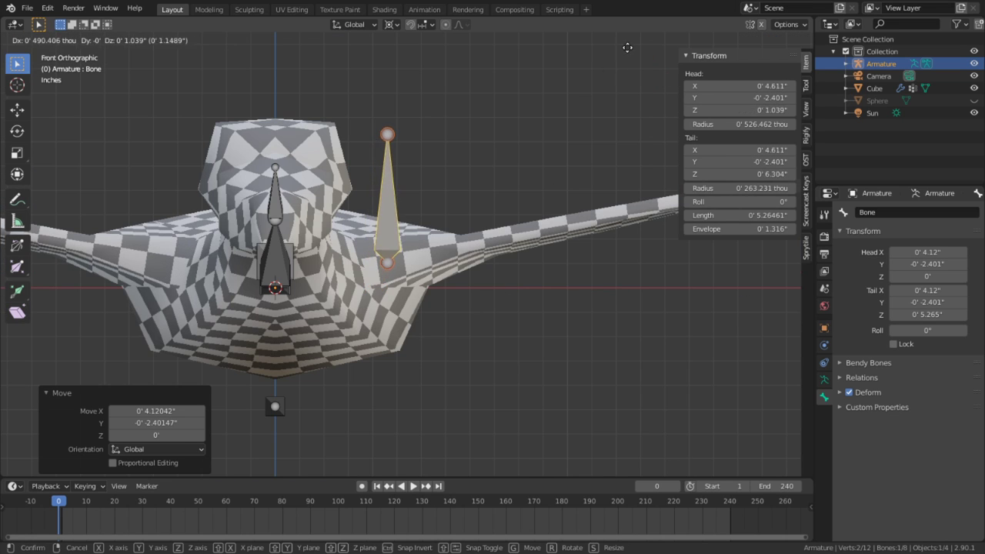
click(519, 106)
shift+middle_drag(496, 256, 312, 274)
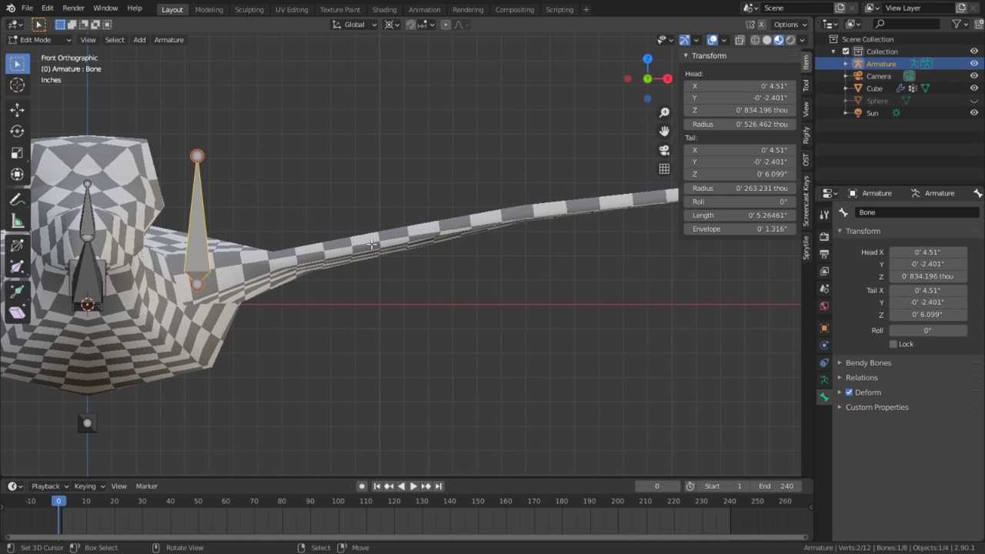
scroll(536, 313, down, 2)
drag(261, 186, 406, 264)
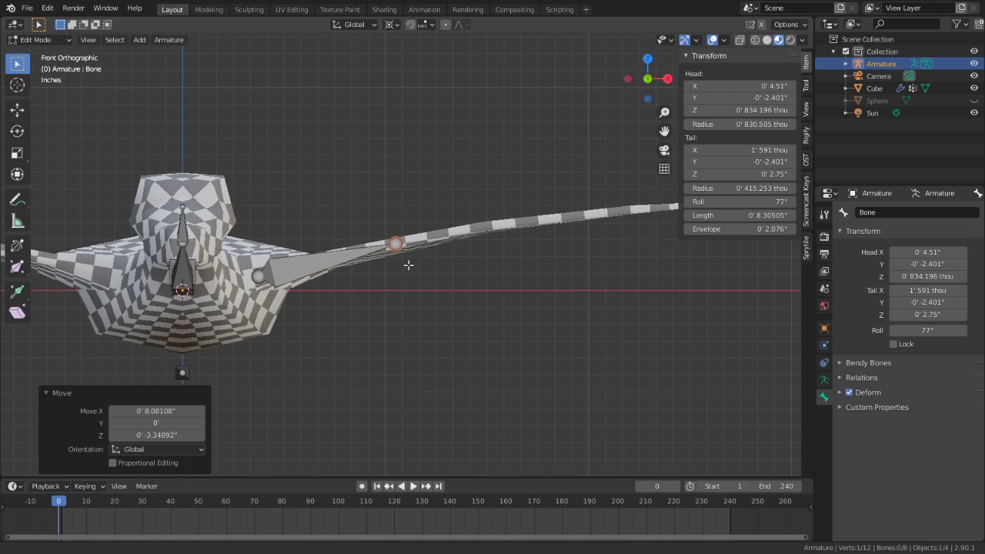
shift+middle_drag(531, 239, 423, 279)
ctrl+right_click(473, 258)
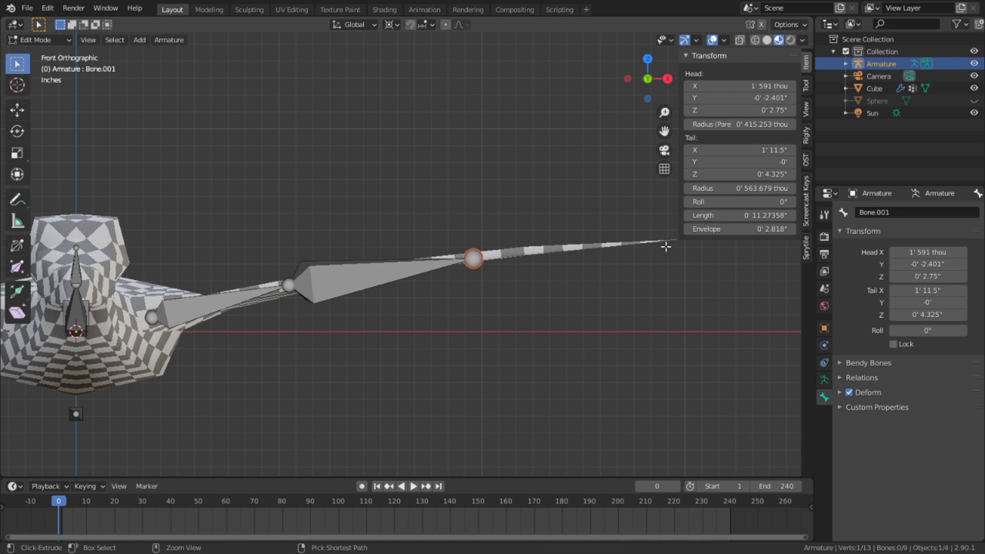
key(ctrl+z)
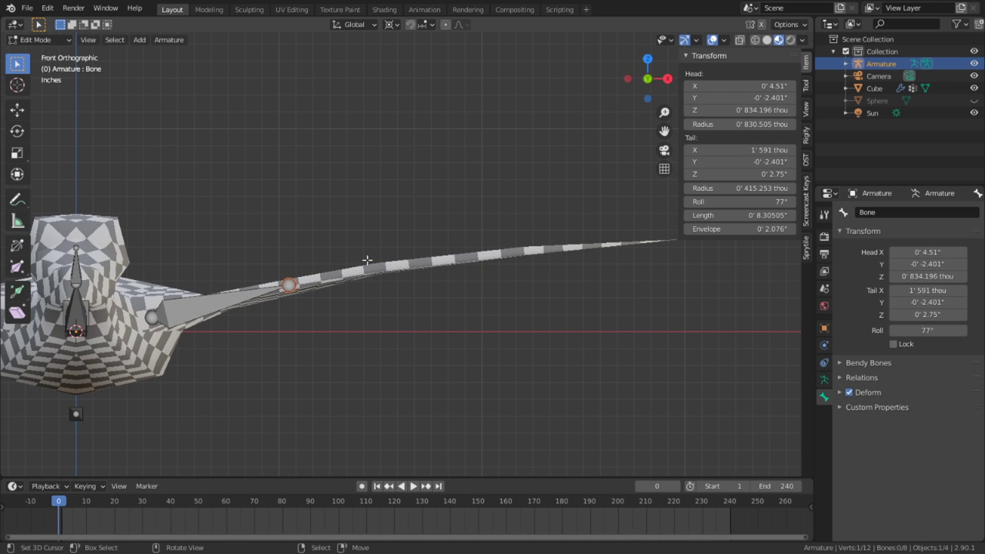
Move the wing bone's tail about 1' 11" outward and 2.77" up to the wing tip
key(g)
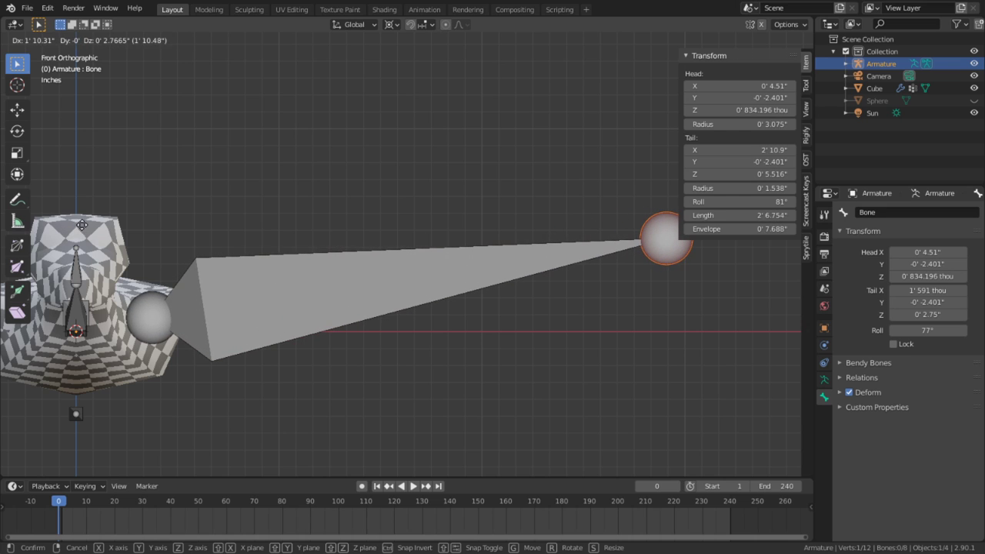
key(Return)
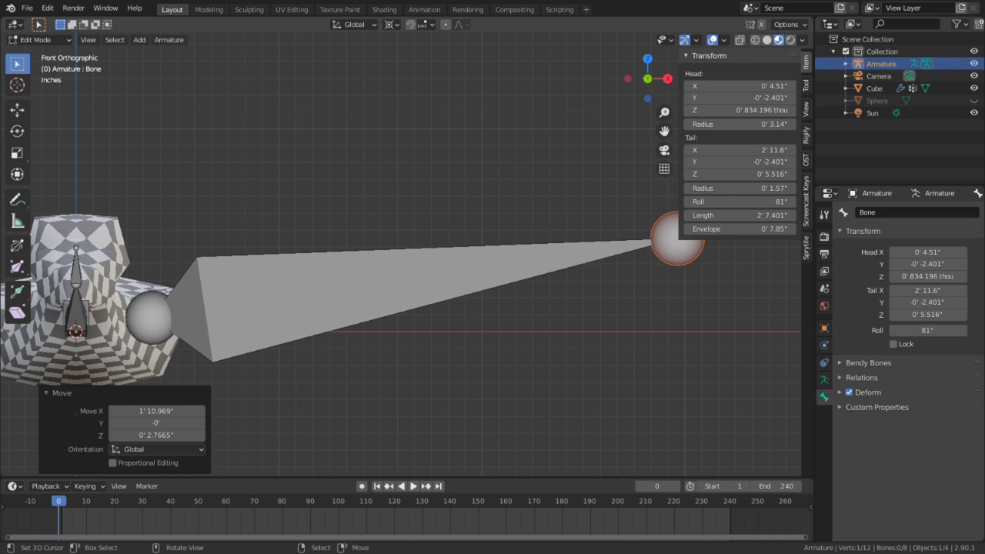
Subdivide the long wing bone with two cuts to split it into three bones
click(480, 266)
right_click(456, 279)
click(456, 280)
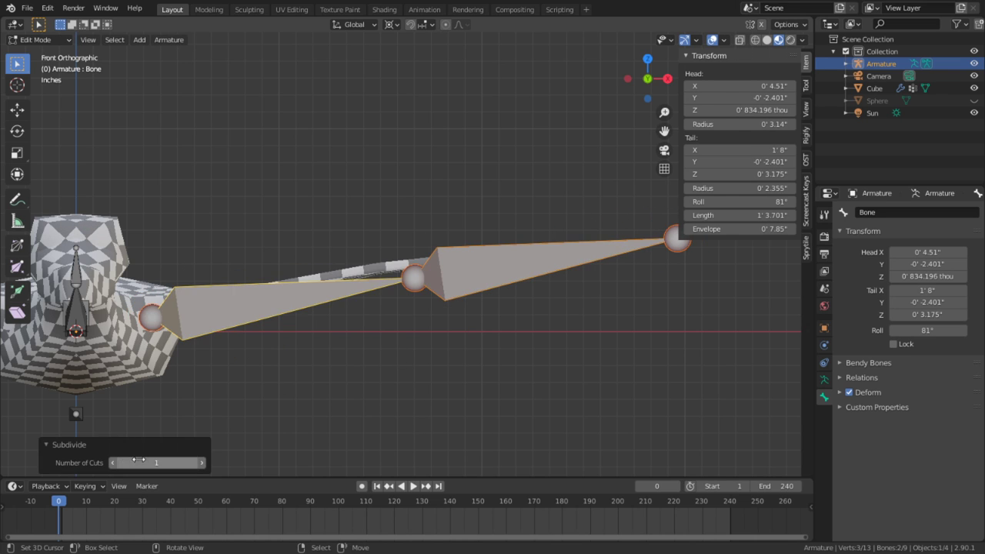
click(202, 463)
Raise the middle wing bone about 0.79" and shift it about 0.12" inward in the front orthographic view
click(375, 301)
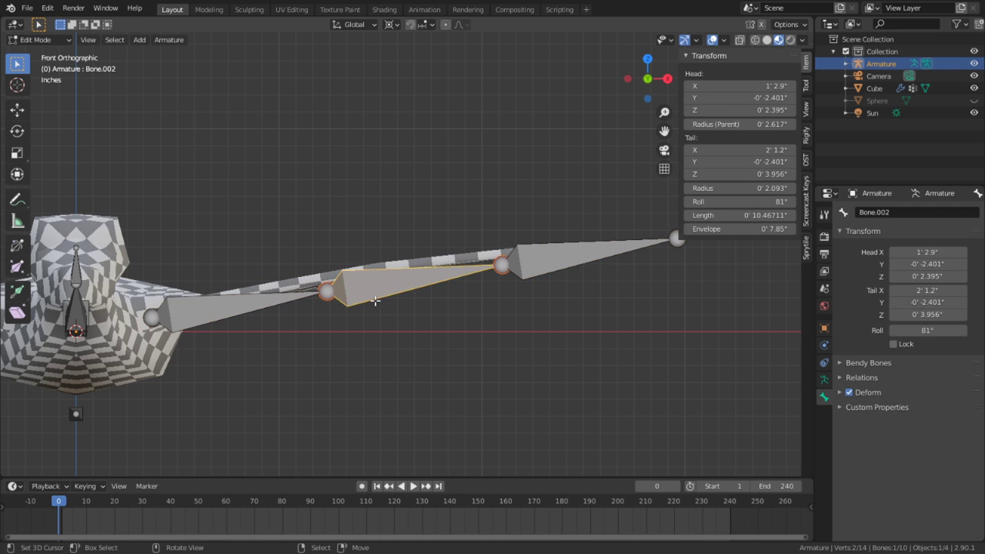
key(g)
key(Return)
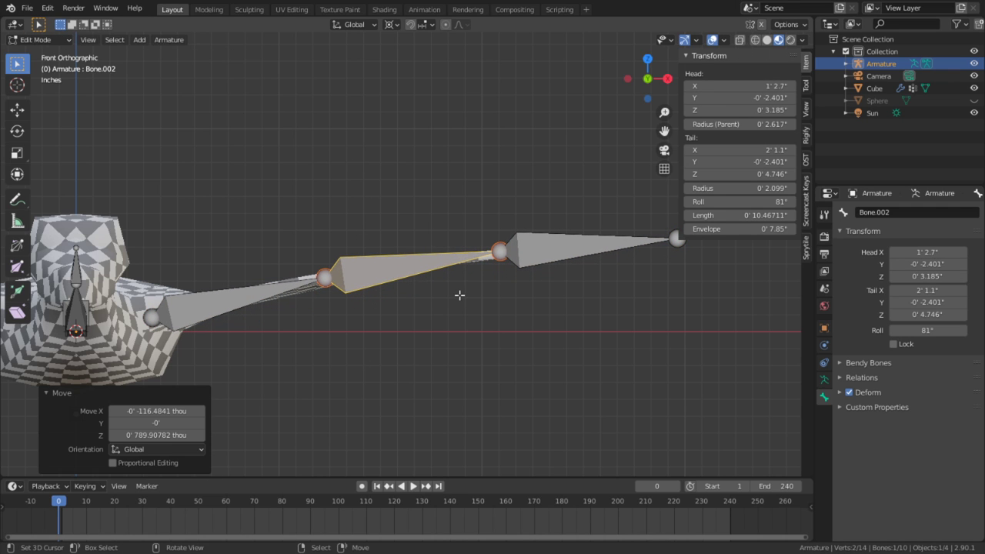
In the top orthographic view, move the middle wing bone about -1.9" along Y toward the wing's leading edge
mouse_move(341, 314)
middle_down()
mouse_move(307, 266)
mouse_move(330, 323)
middle_up()
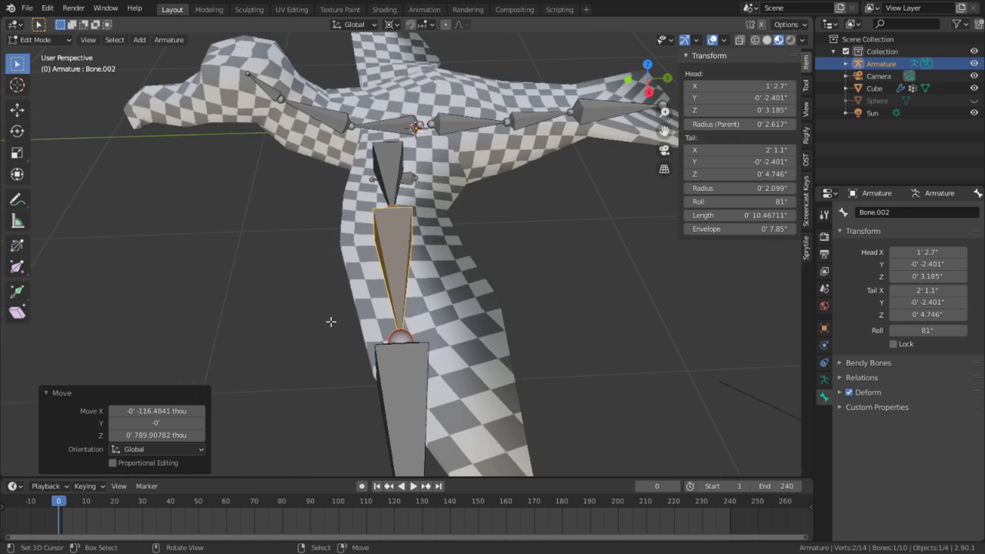
key(KP_7)
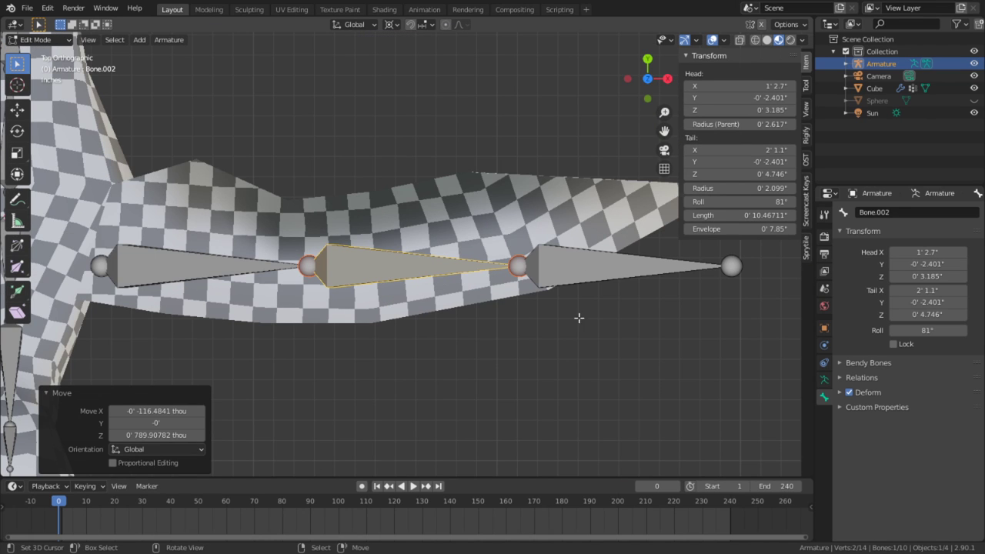
shift+middle_drag(578, 318, 493, 368)
key(g)
key(y)
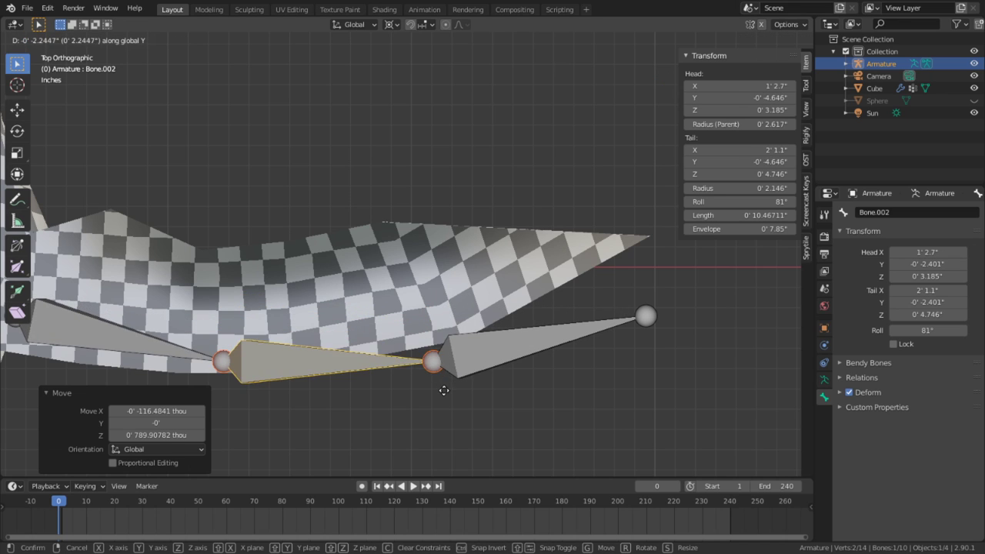
click(444, 323)
Move the outer wing bone about 1.26" along Y, and its tail about 2.79" further along Y to the wing tip
click(510, 351)
key(g)
key(y)
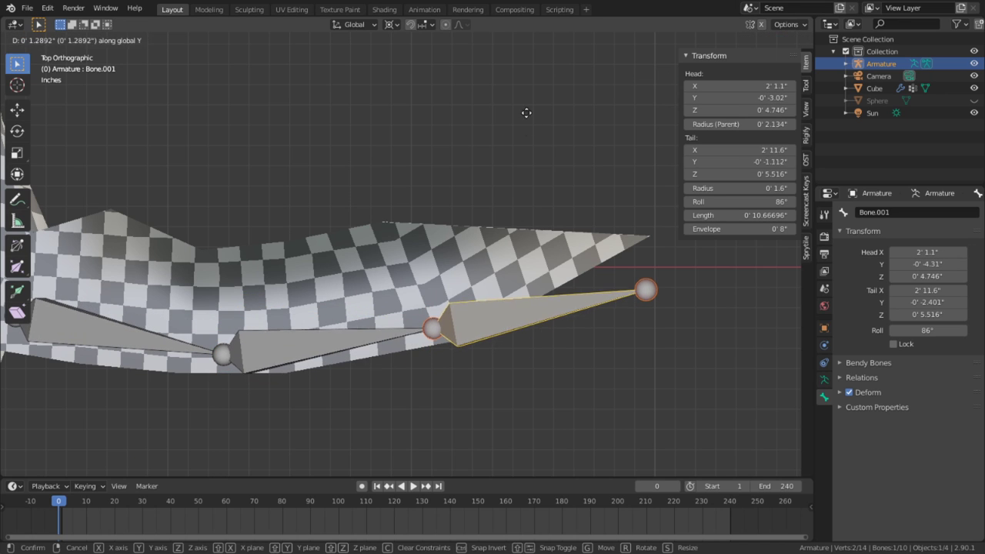
click(527, 114)
click(658, 288)
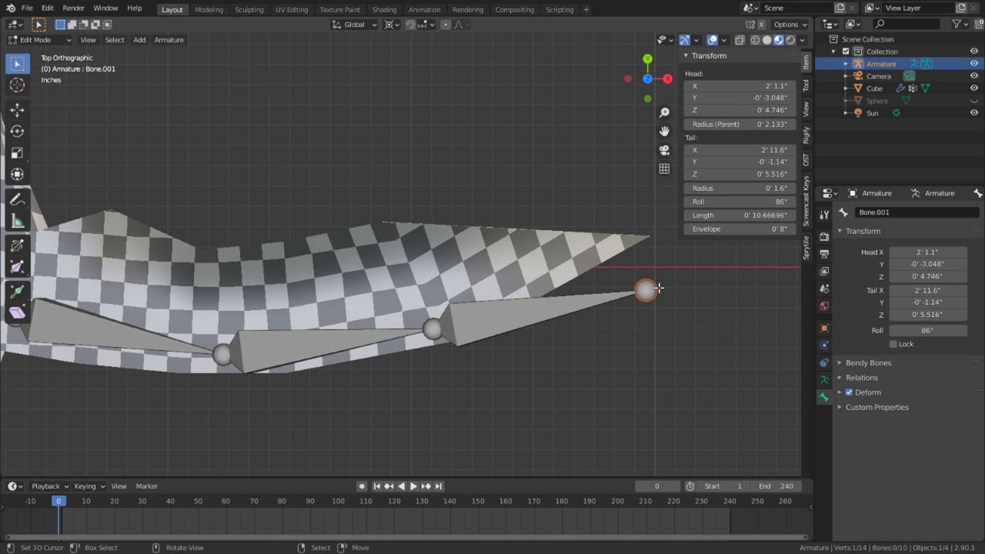
key(g)
key(y)
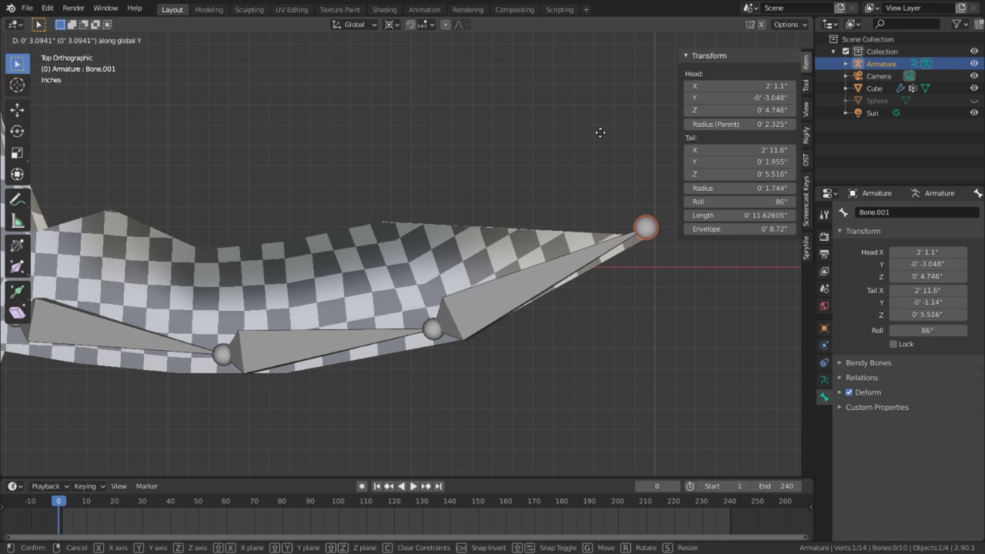
click(605, 193)
In the right orthographic view, duplicate the frontmost neck chain bone, moving the copy about -4.78" along Y and 1.28" up toward the beak
middle_drag(605, 193, 393, 135)
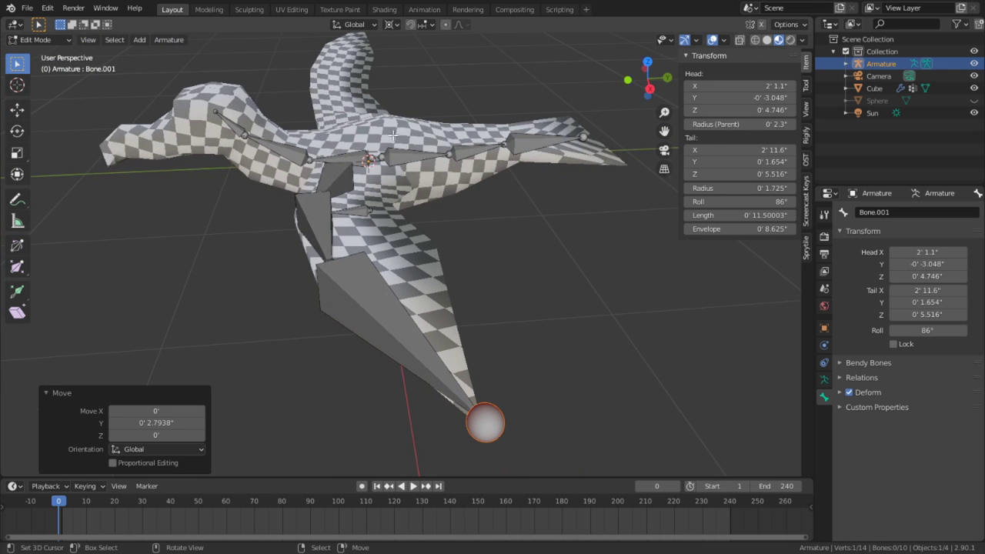
mouse_move(317, 204)
middle_down()
mouse_move(313, 220)
mouse_move(326, 197)
middle_up()
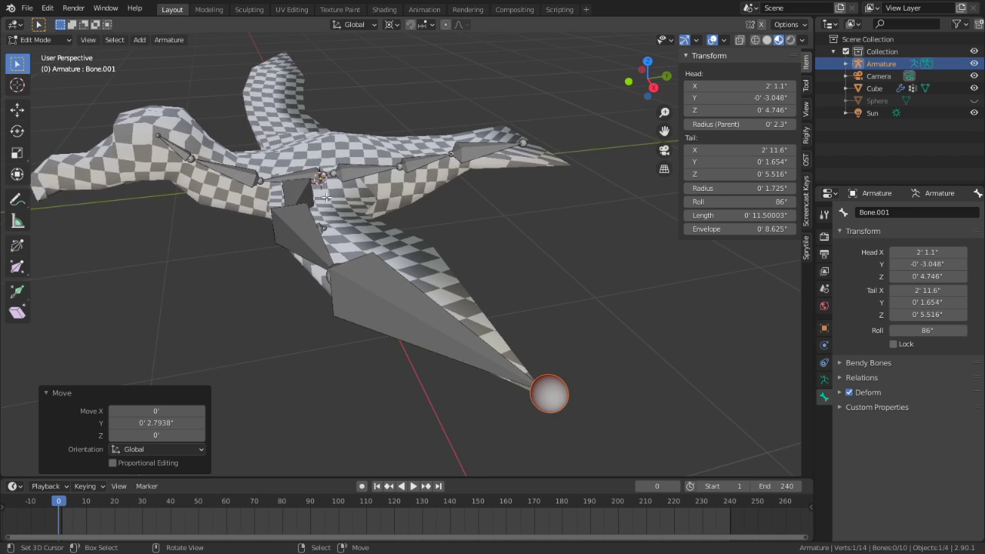
shift+middle_drag(360, 235, 409, 280)
scroll(409, 280, up, 3)
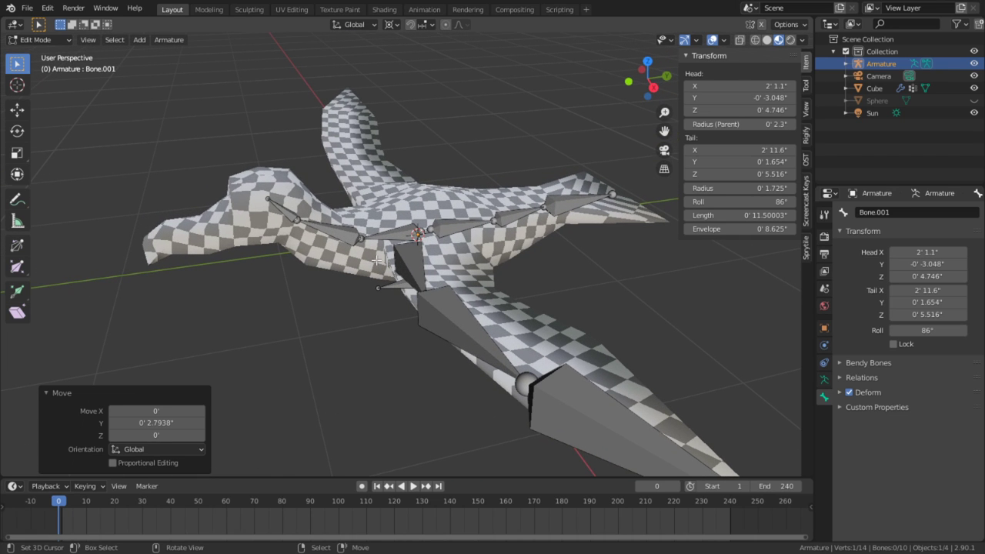
key(KP_3)
shift+middle_drag(376, 260, 596, 182)
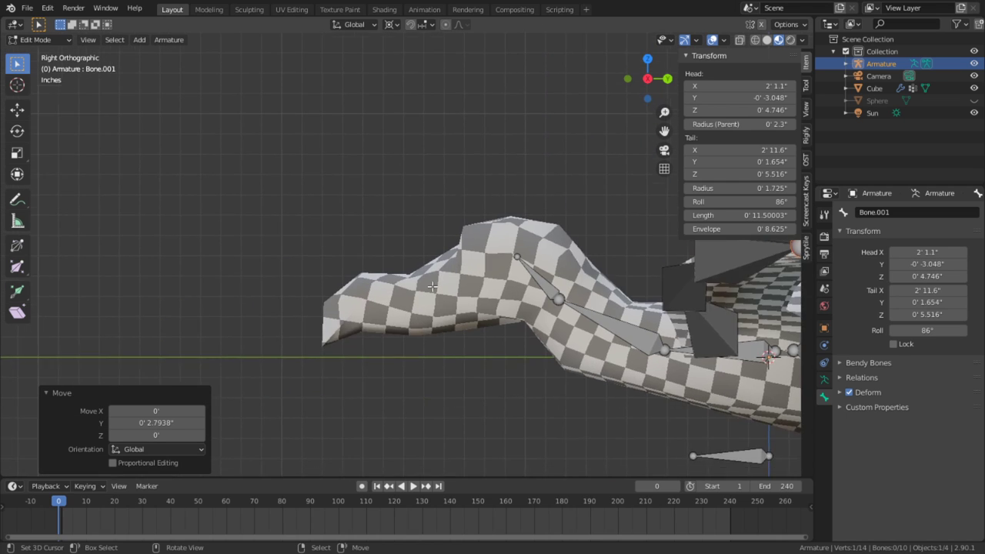
scroll(482, 293, up, 2)
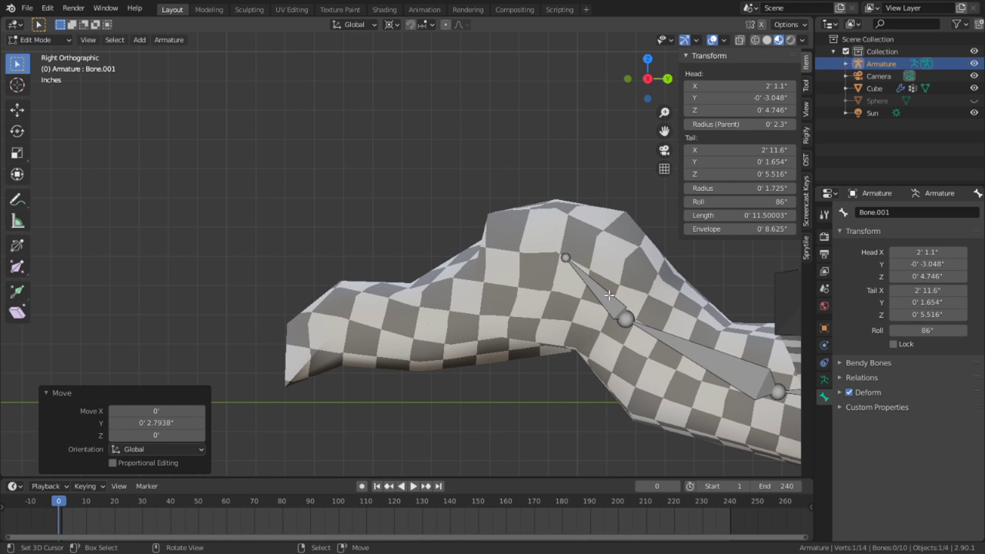
click(608, 294)
key(shift+d)
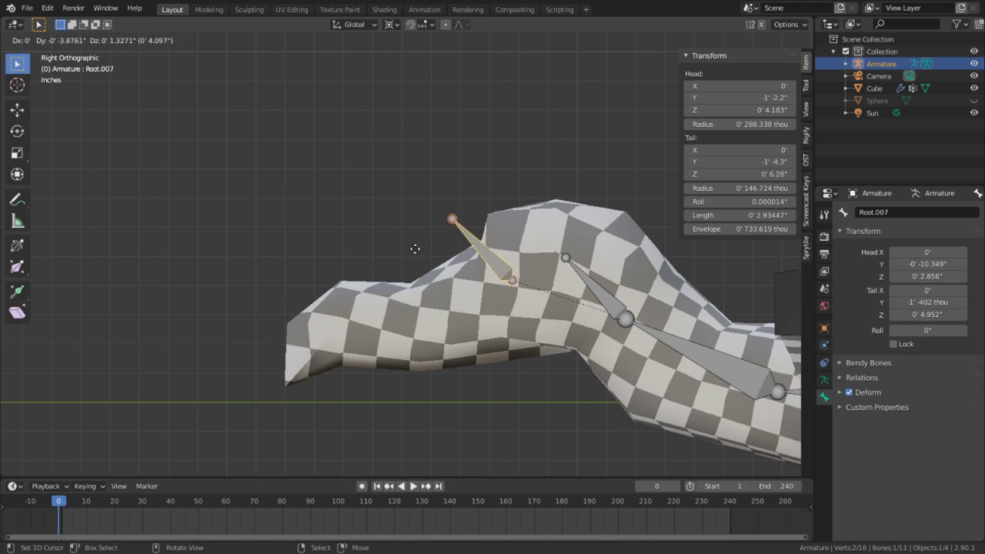
click(247, 253)
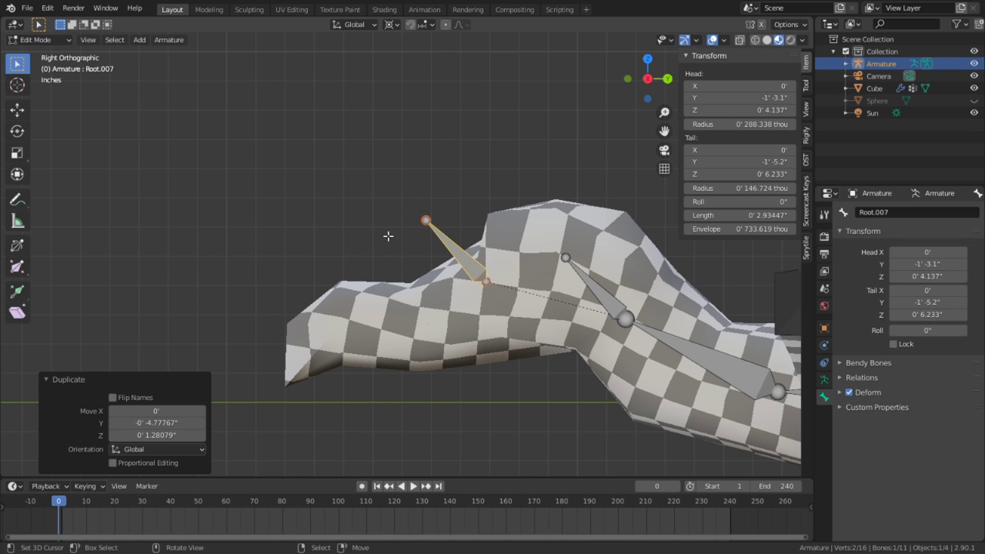
Parent the duplicated beak bone to the last bone of the neck chain with Keep Offset
click(426, 220)
click(474, 272)
shift+click(591, 307)
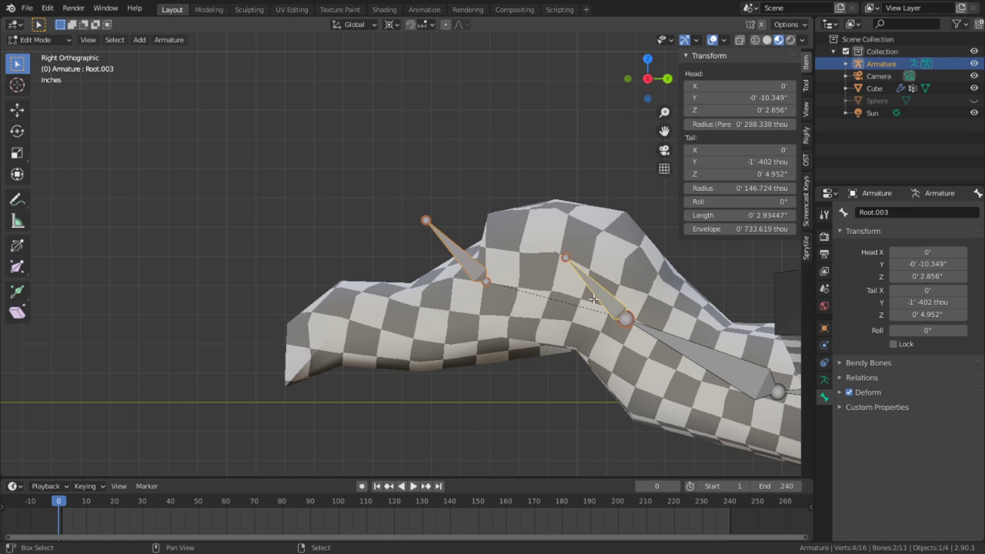
key(ctrl+p)
click(594, 299)
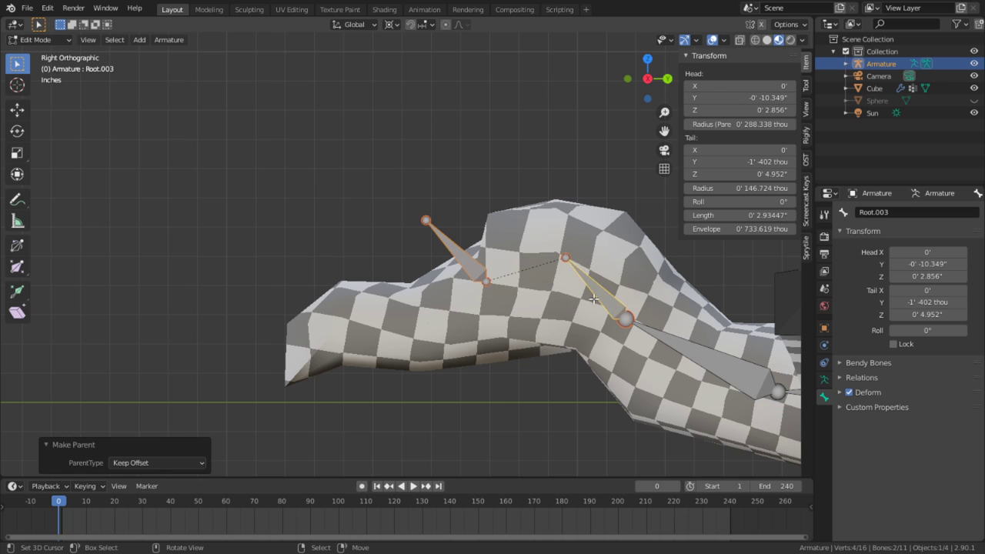
Move the beak bone's tail about -1" along Y and 2.58" down, and extrude another bone from it to the upper beak tip
scroll(472, 220, up, 1)
click(429, 213)
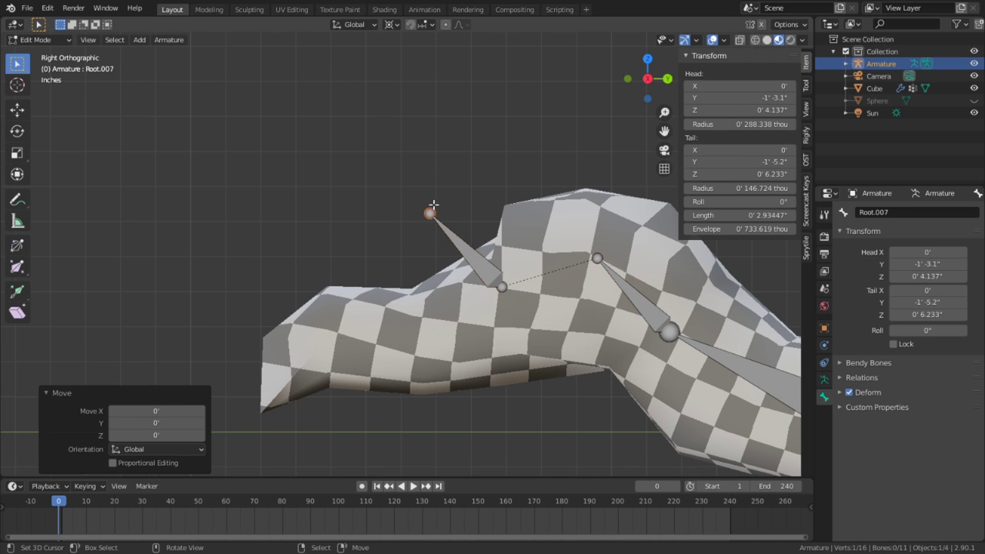
drag(429, 213, 395, 306)
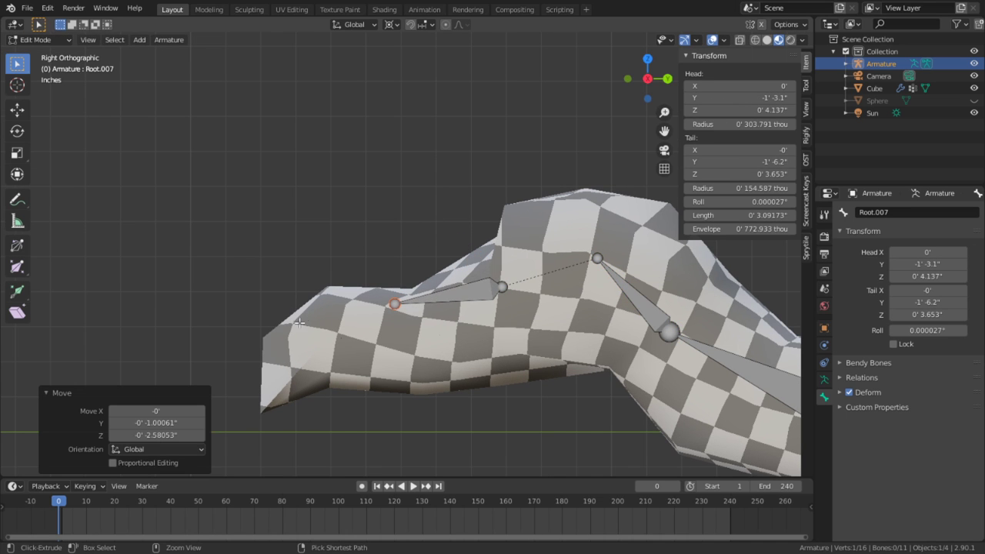
ctrl+right_click(283, 350)
Duplicate the rear upper beak bone about 1.62" along Y and 1.95" down, and extrude a bone about 3.91" long along the lower beak
click(470, 296)
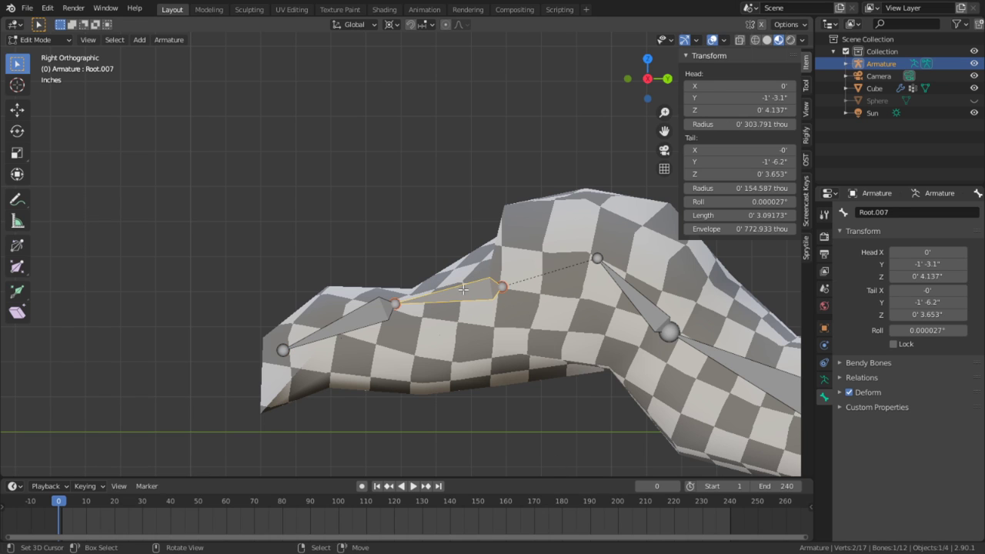
key(shift+d)
click(520, 359)
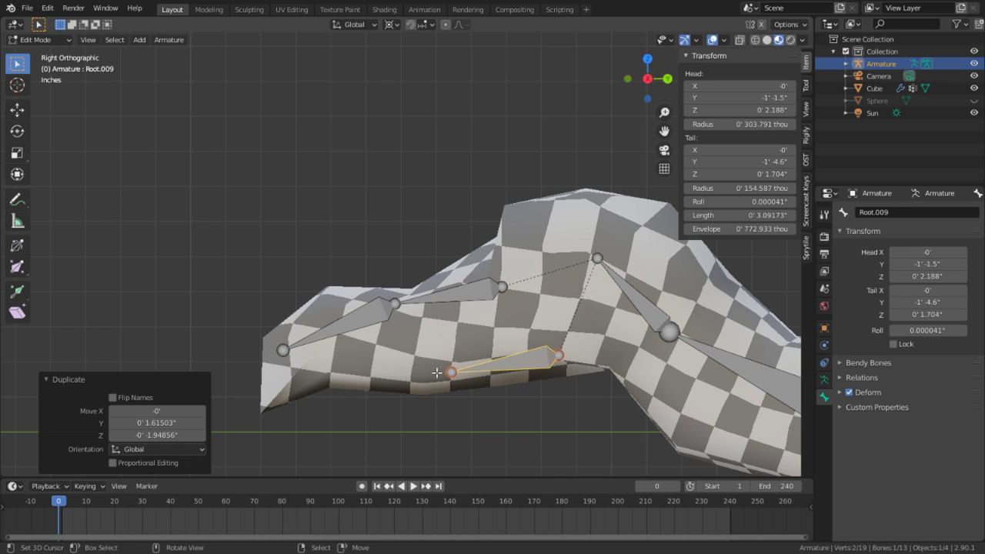
click(452, 371)
ctrl+right_click(314, 380)
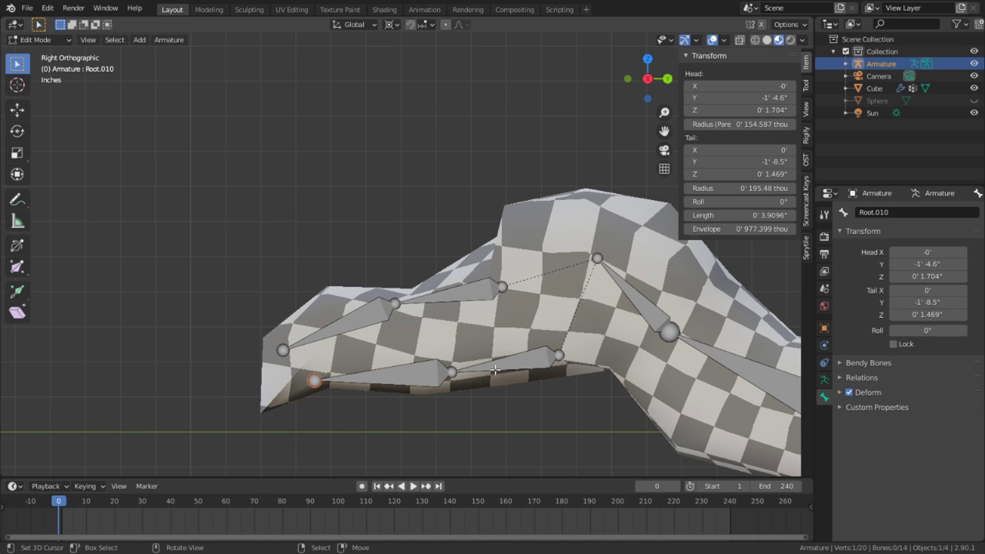
Move the joint between the two lower beak bones about -0.12" along Y and 0.42" up
click(454, 373)
key(g)
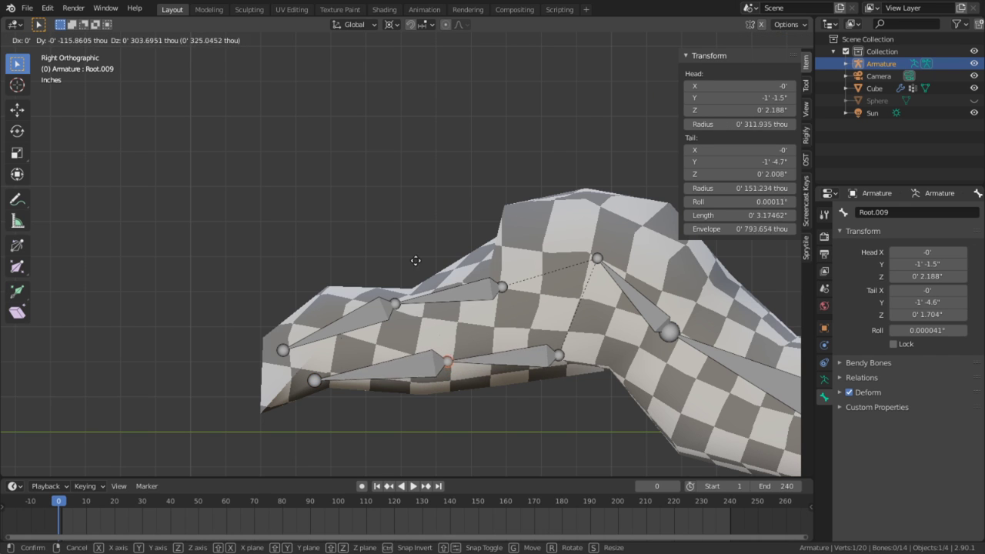
click(413, 225)
Enable the Wireframe overlay to show the mesh edges in the viewport
shift+middle_drag(414, 225, 259, 196)
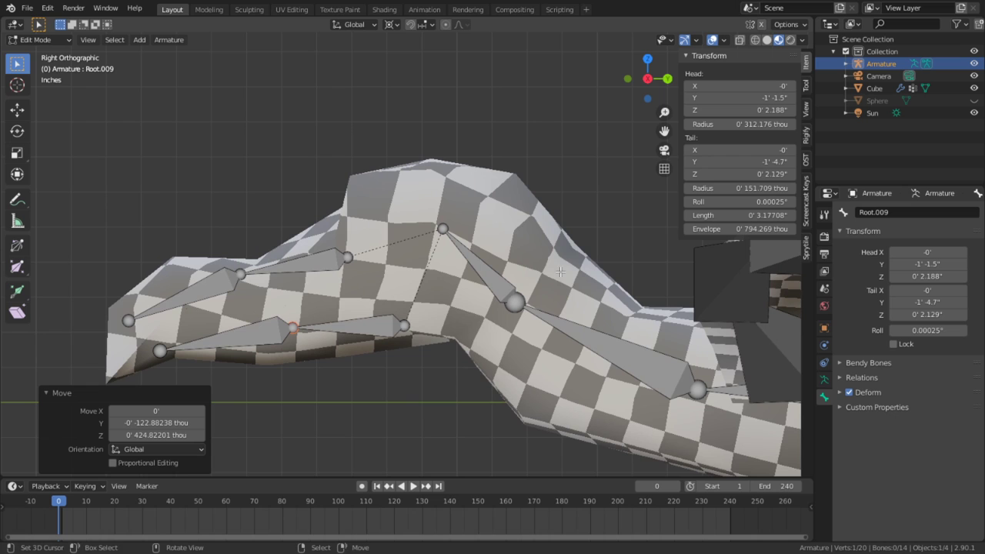
click(713, 40)
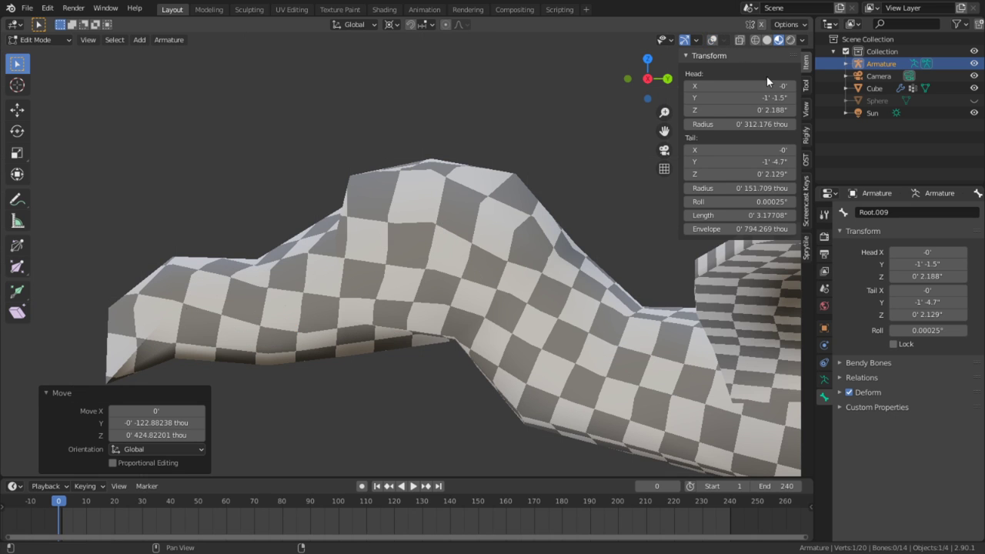
click(712, 40)
click(723, 40)
click(647, 262)
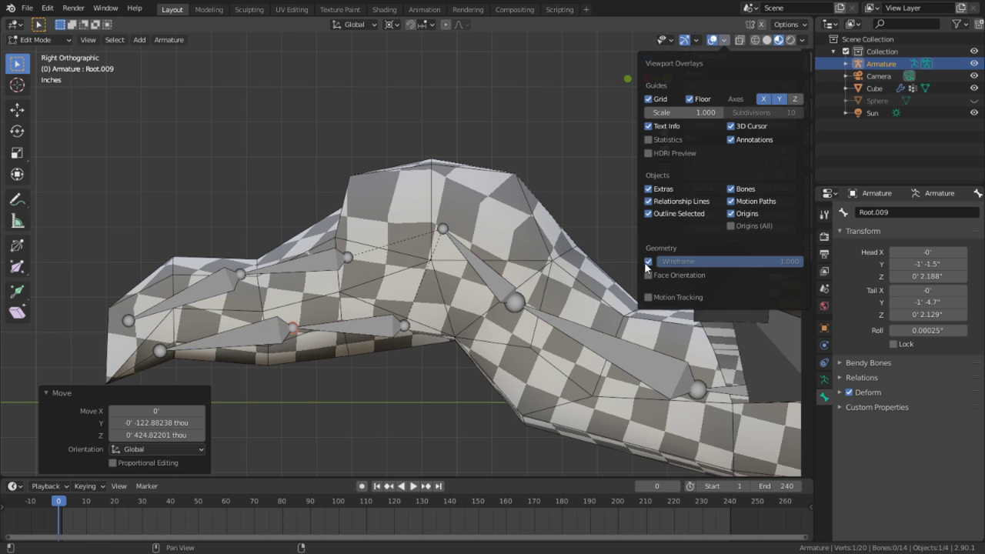
Move the head of the rear lower beak bone about -0.03" along Y and 0.37" up
scroll(456, 317, up, 2)
key(n)
click(401, 356)
key(g)
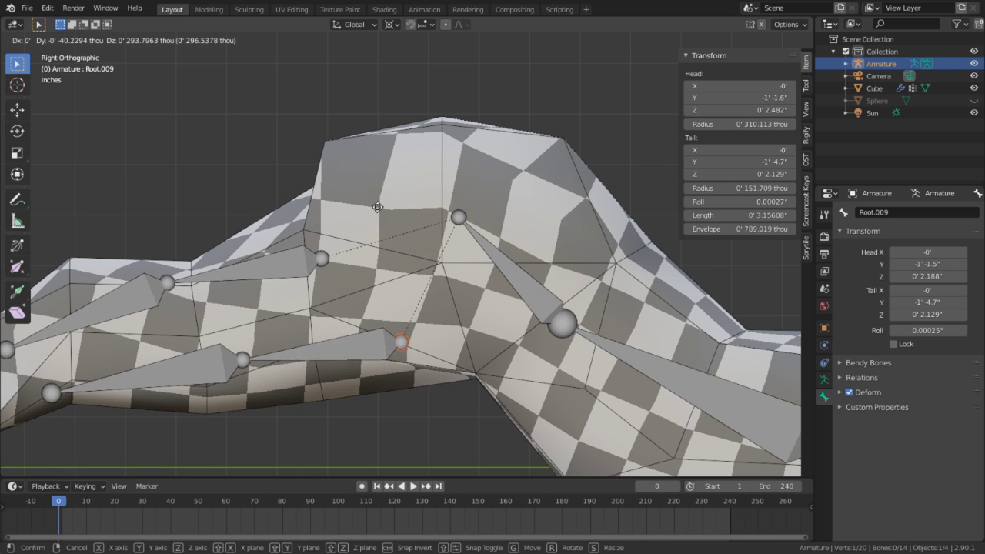
click(389, 177)
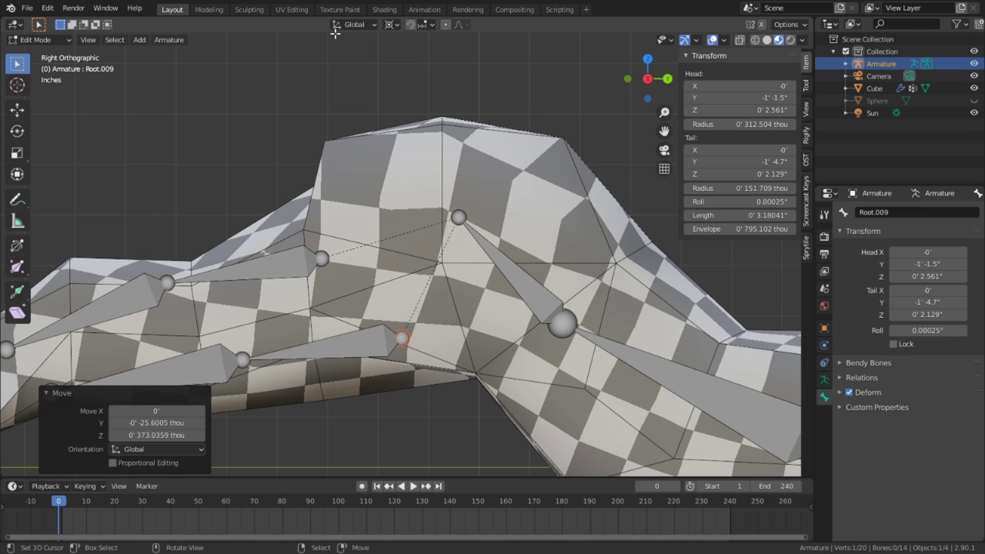
Rename the body bone above the root bone to Torso
scroll(360, 347, down, 4)
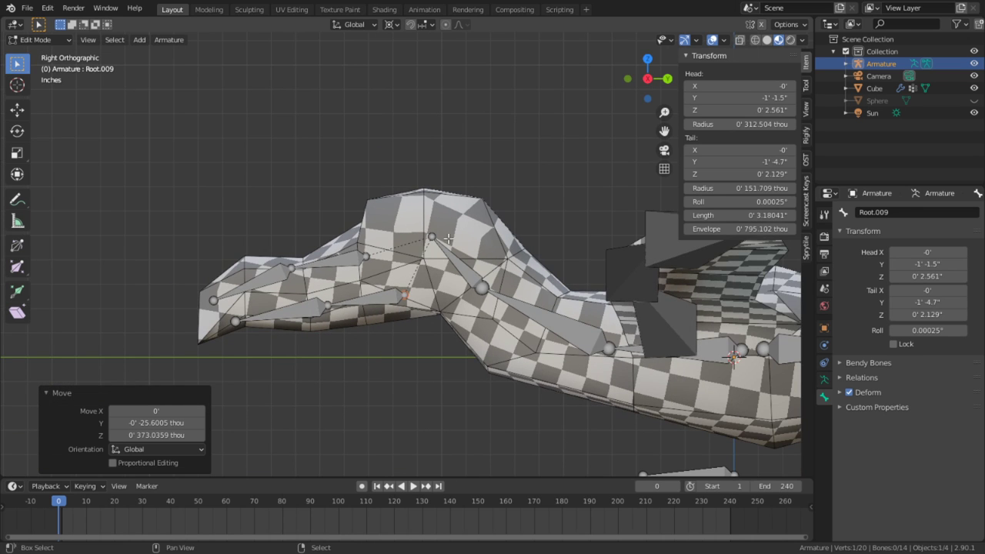
shift+middle_drag(693, 422, 428, 366)
click(456, 421)
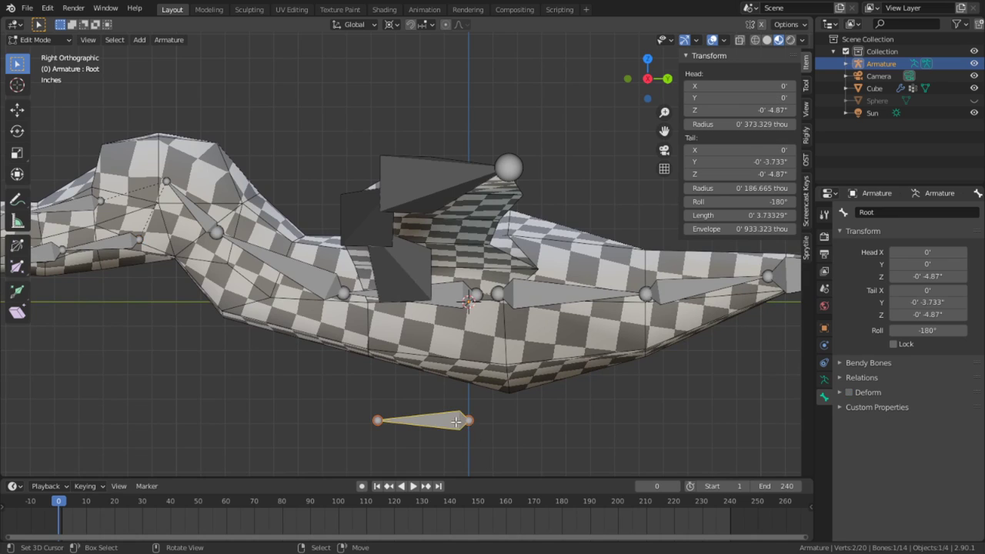
right_click(449, 303)
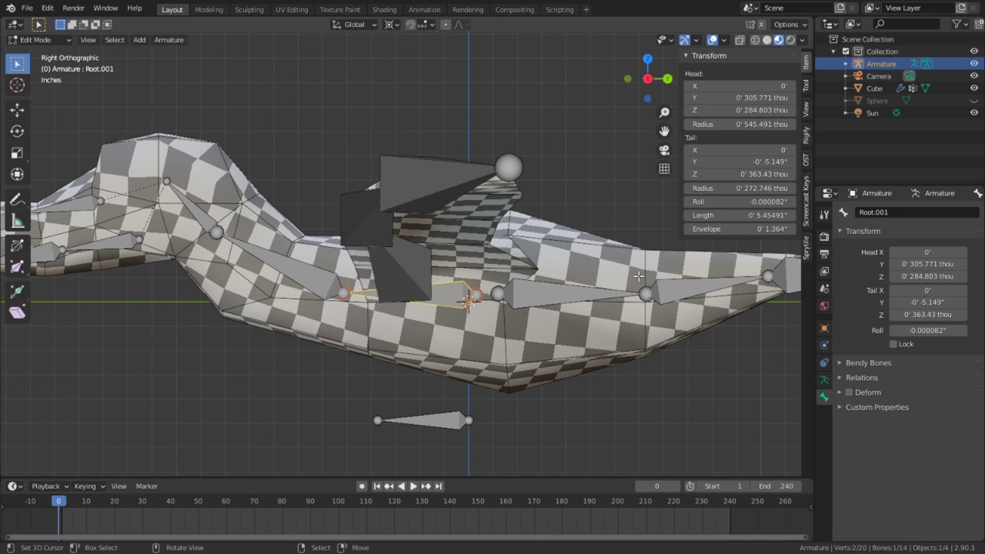
click(901, 210)
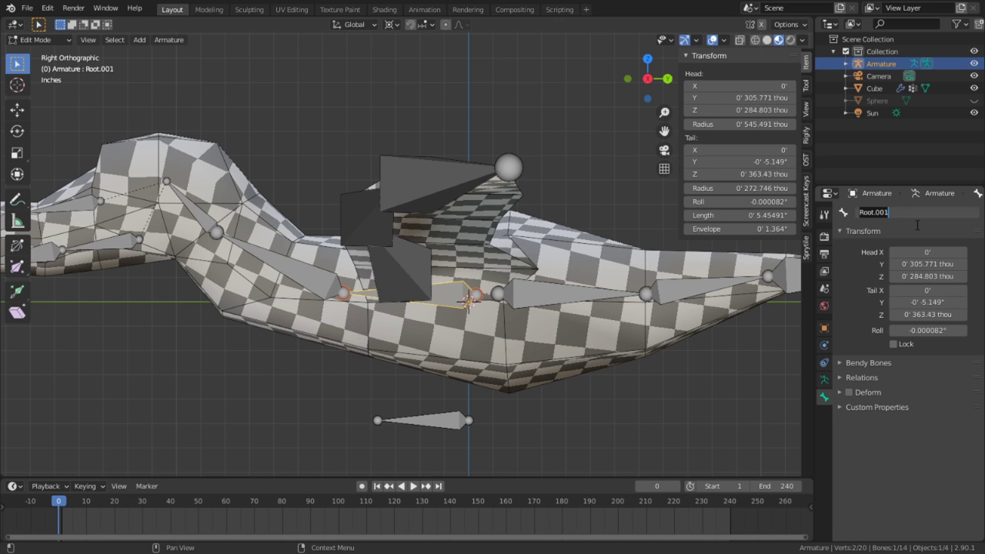
text(S)
text(T)
text(orso)
key(Return)
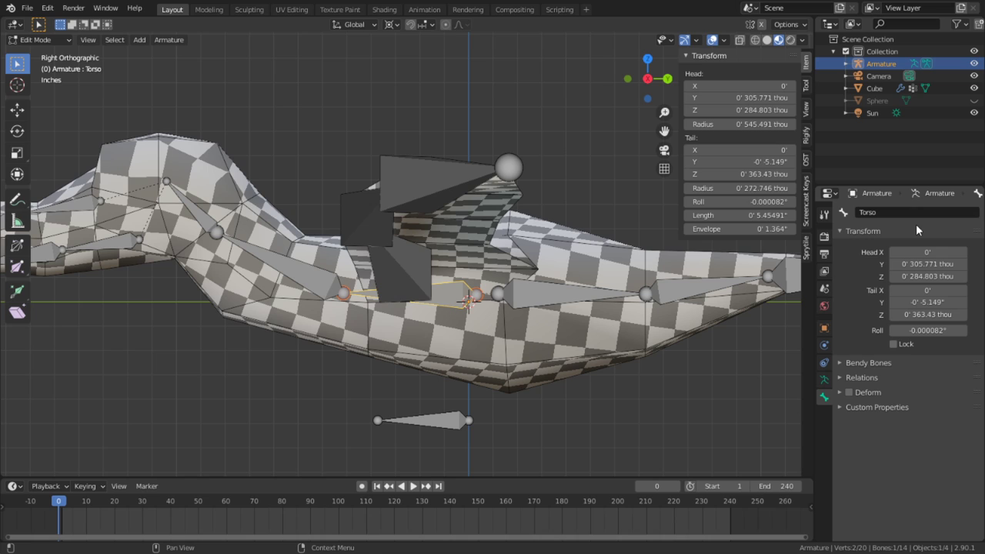
Rename the bone in front of the torso bone, running up toward the head, to Neck
right_click(276, 276)
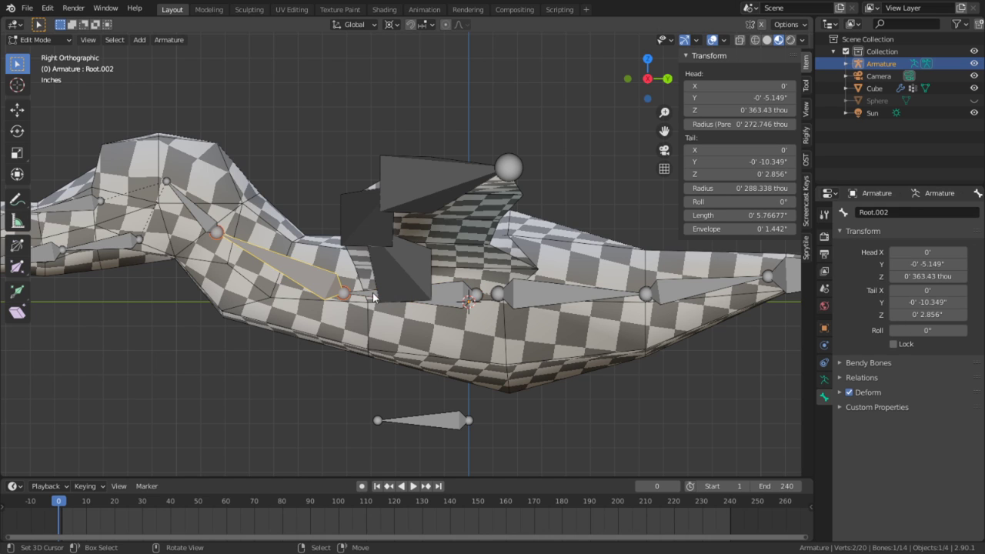
click(892, 212)
text(Nec)
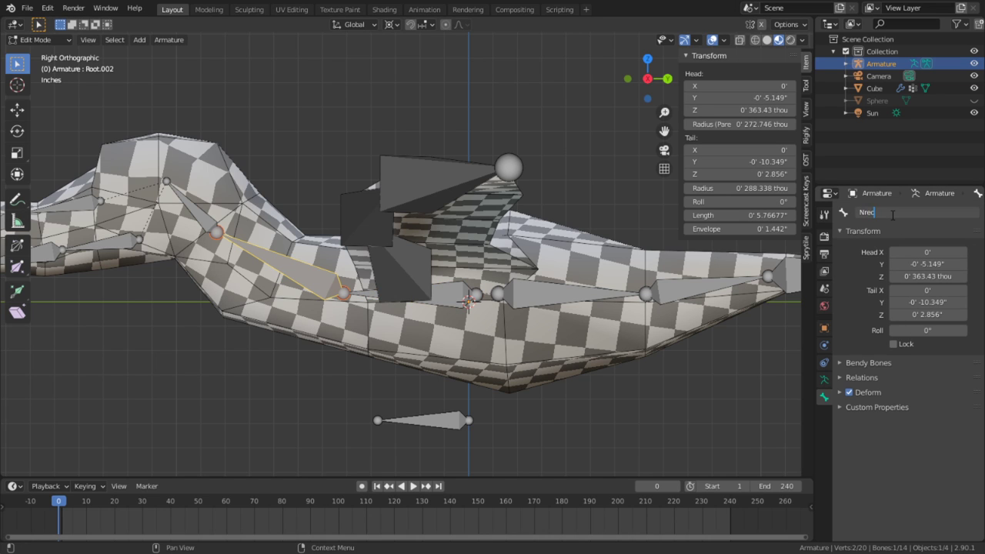
text(k)
key(Return)
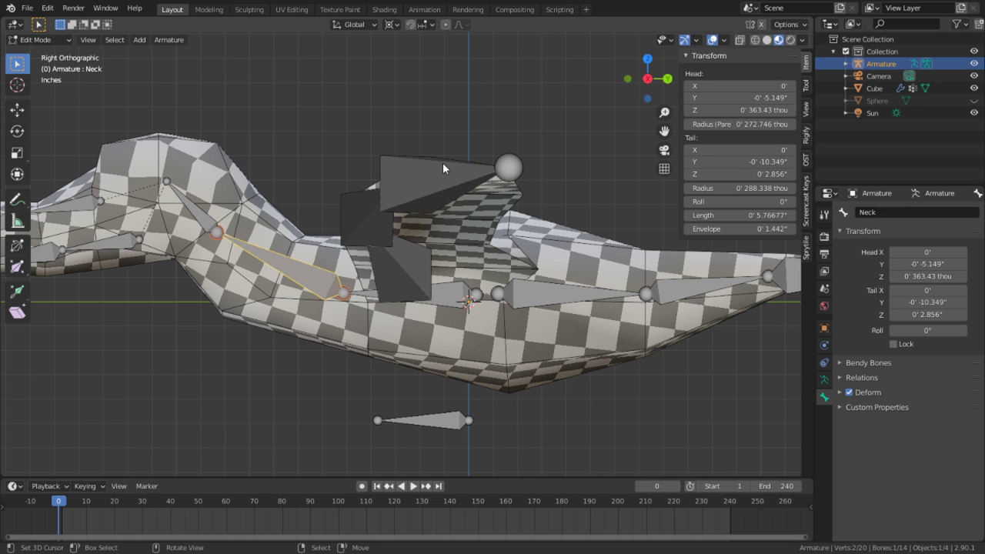
Rename the short bone beyond the neck bone to Head
right_click(194, 223)
click(875, 212)
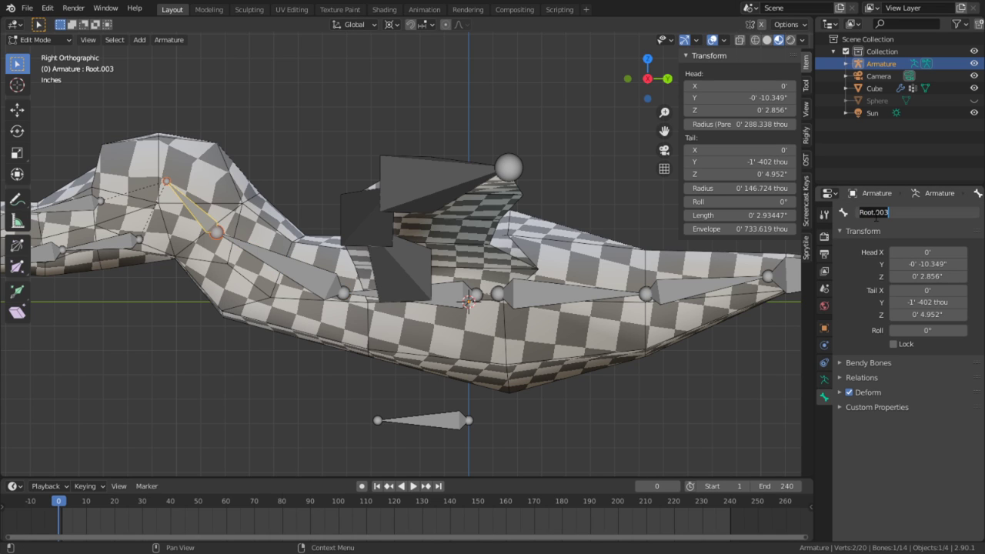
text(Head)
key(Return)
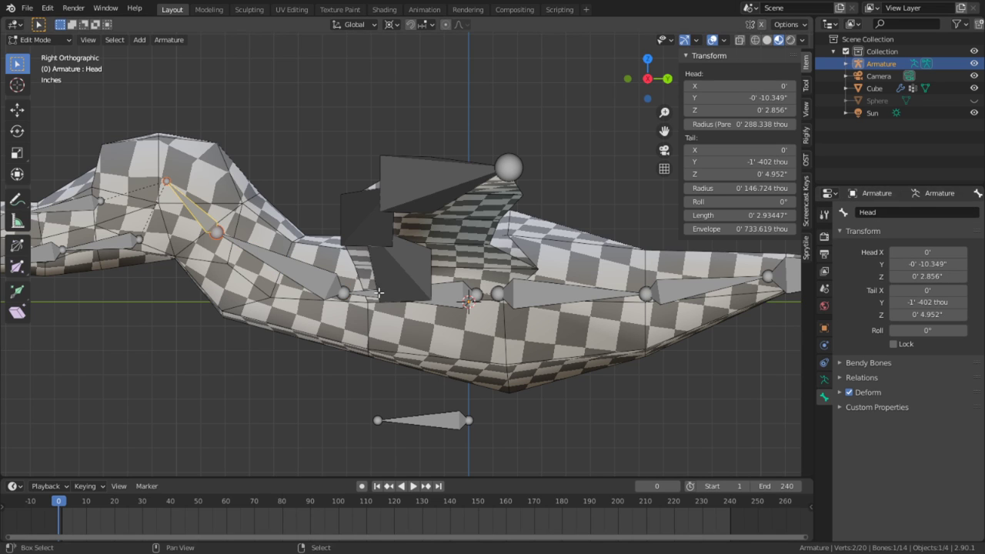
Rename the rear upper beak bone to TopBeak and the front upper beak bone to TopBeak.001
shift+middle_drag(230, 292, 708, 338)
scroll(383, 325, up, 3)
shift+middle_drag(382, 325, 233, 212)
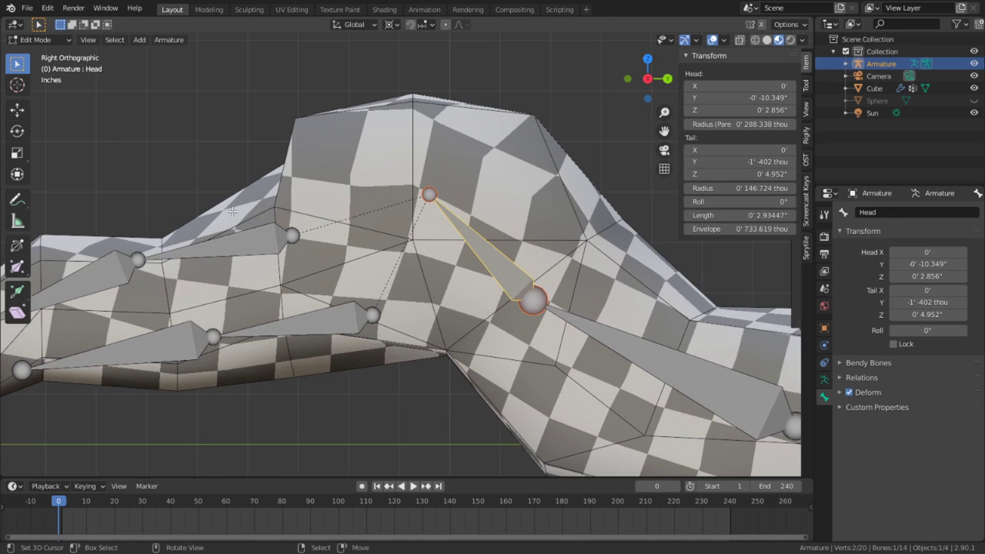
right_click(260, 231)
click(895, 213)
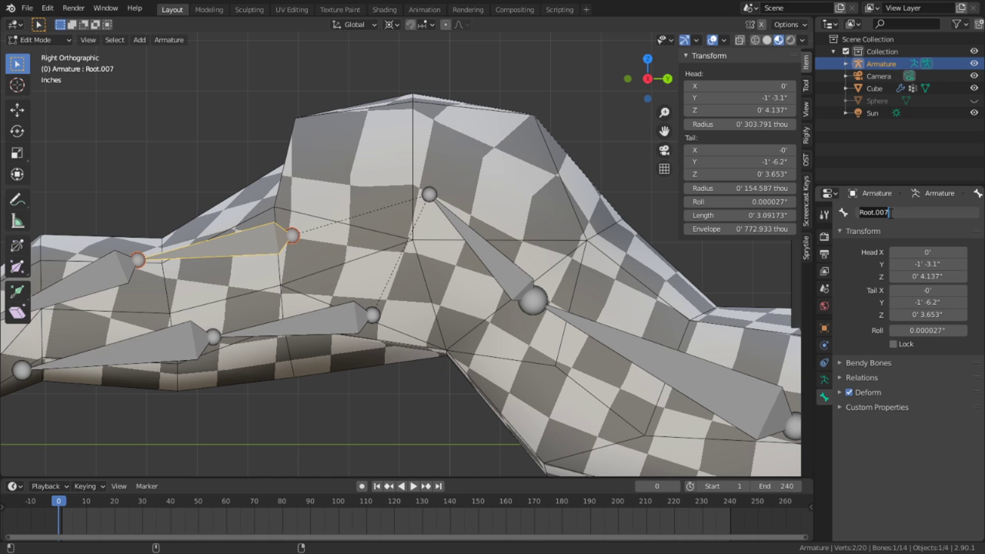
text(TopBeak)
key(Return)
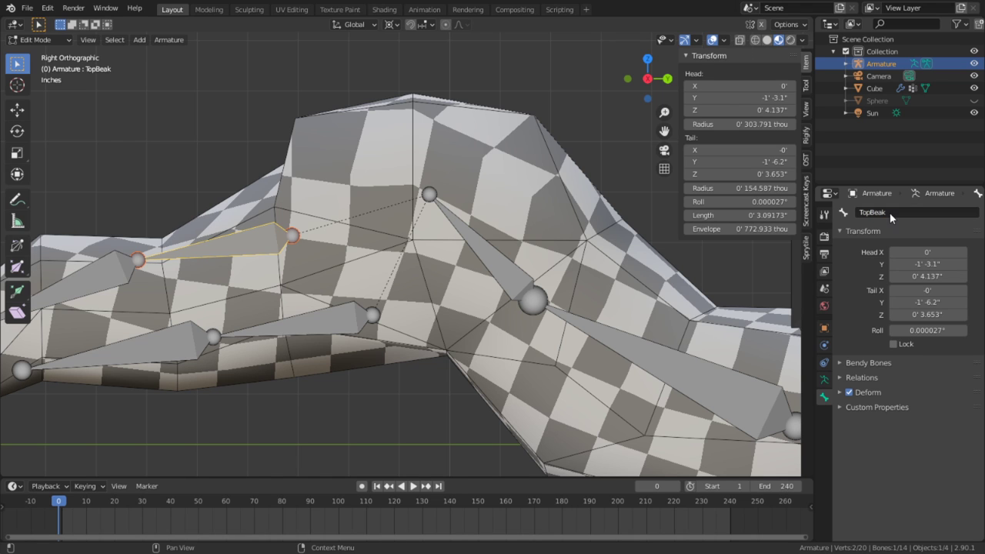
shift+middle_drag(99, 256, 290, 226)
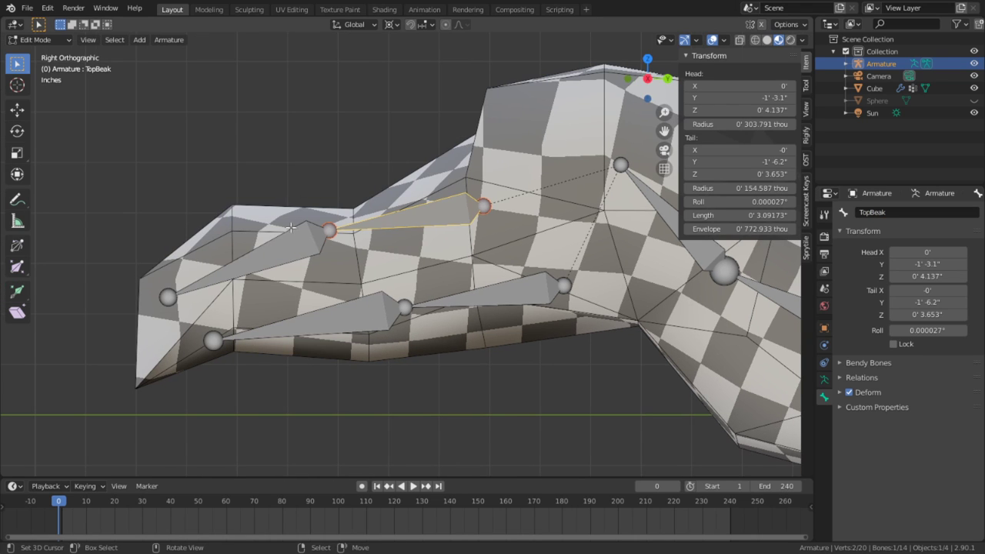
key(e)
click(168, 297)
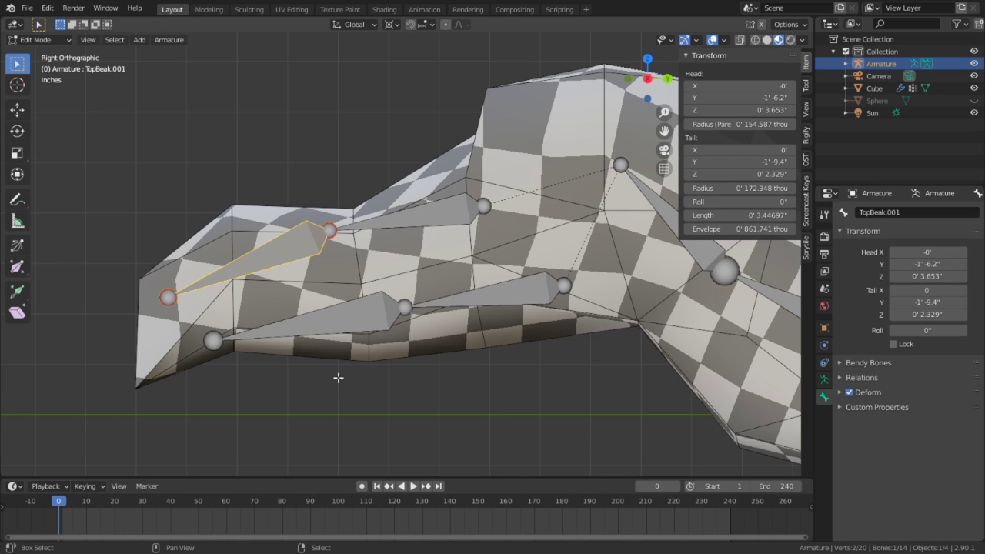
Rename the rear lower beak bone to BottomBeak and the front lower beak bone to BottomBeak.001
shift+middle_drag(455, 333, 394, 336)
click(419, 298)
click(885, 211)
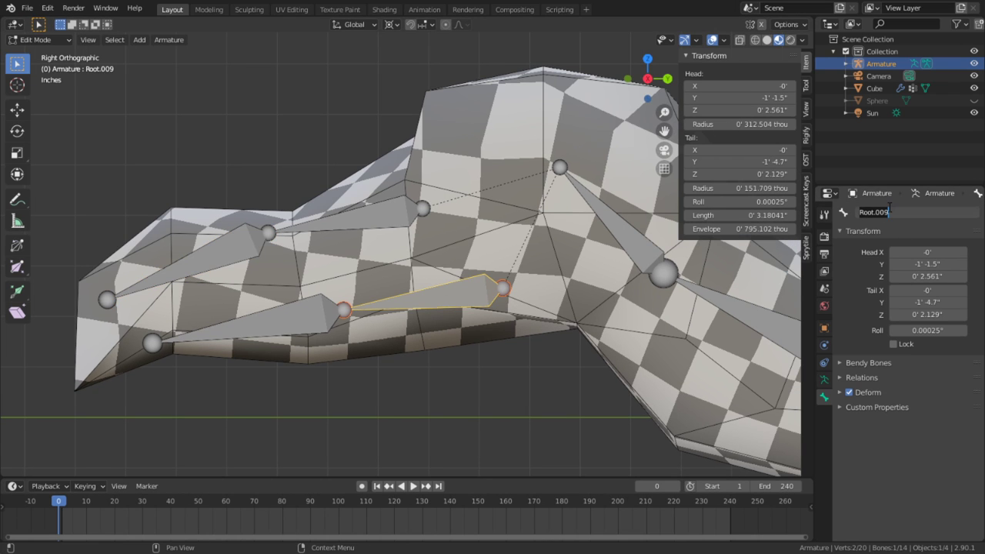
text(BottomBeak)
key(Return)
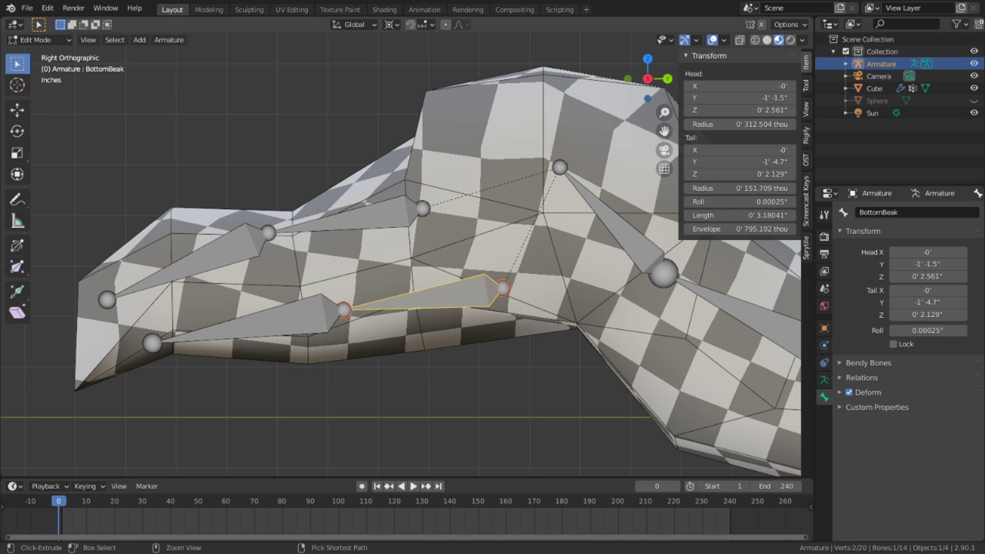
click(344, 339)
text(BottomBeak)
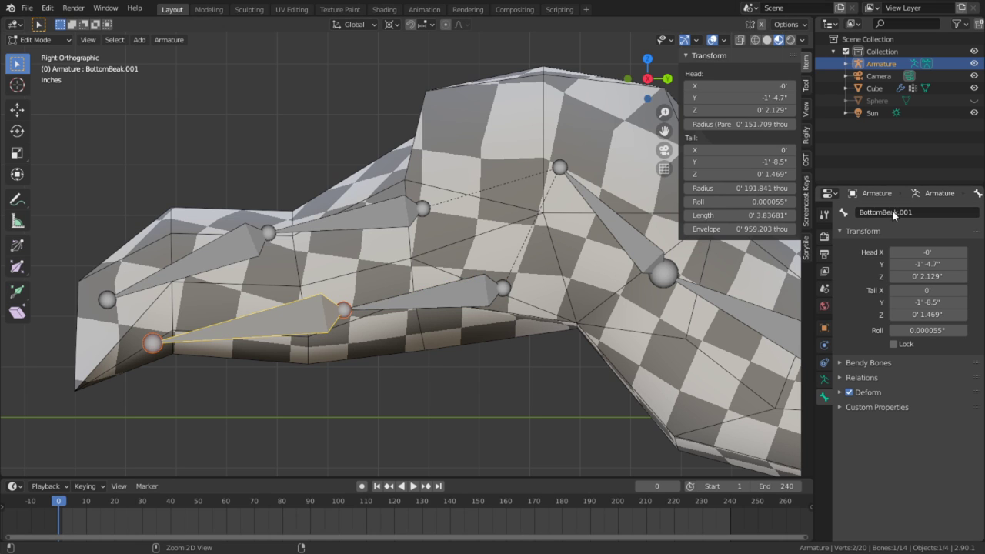
Try snapping the root bone to the 3D cursor with the Offset option, and undo it
scroll(602, 239, down, 3)
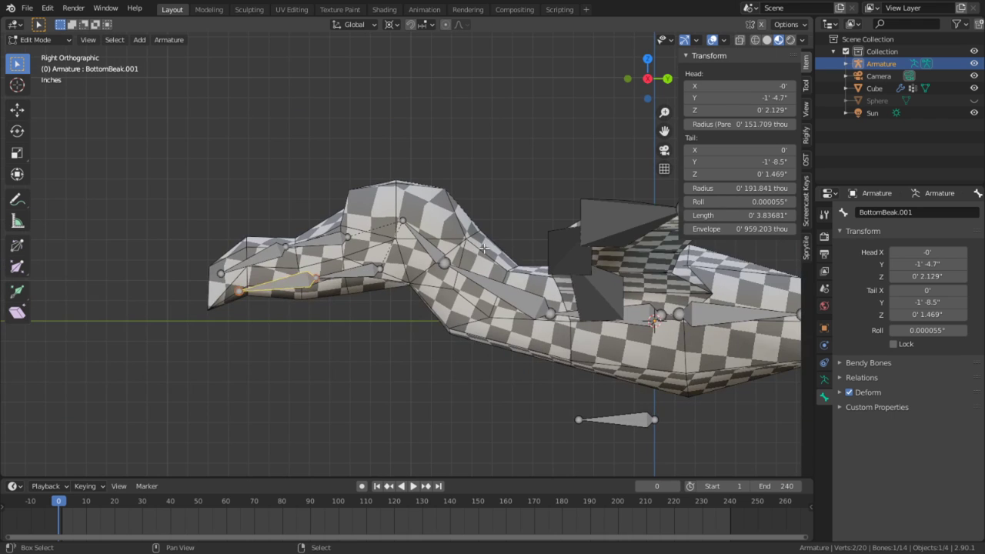
shift+middle_drag(534, 267, 343, 248)
scroll(343, 247, up, 3)
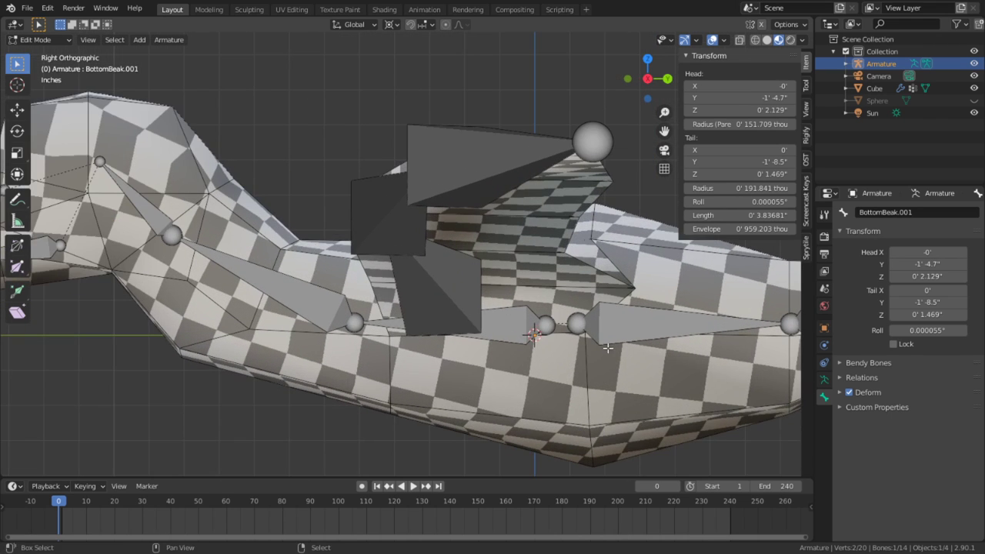
shift+middle_drag(520, 326, 453, 288)
click(454, 289)
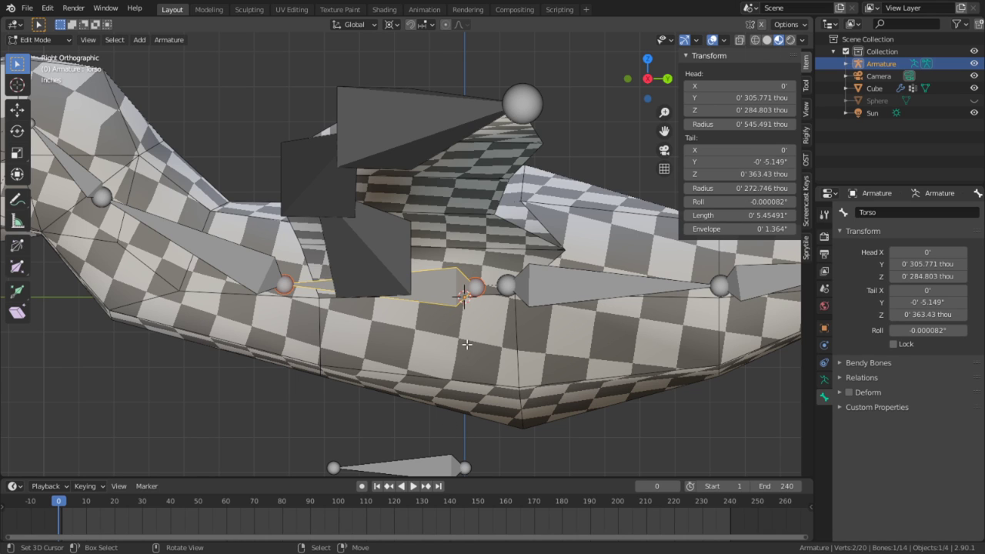
click(416, 467)
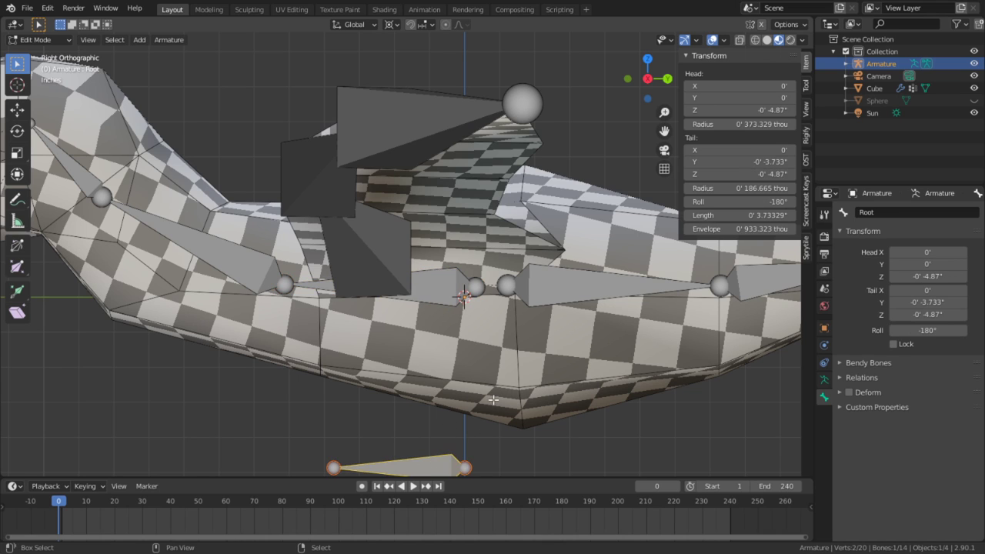
key(shift+s)
click(445, 354)
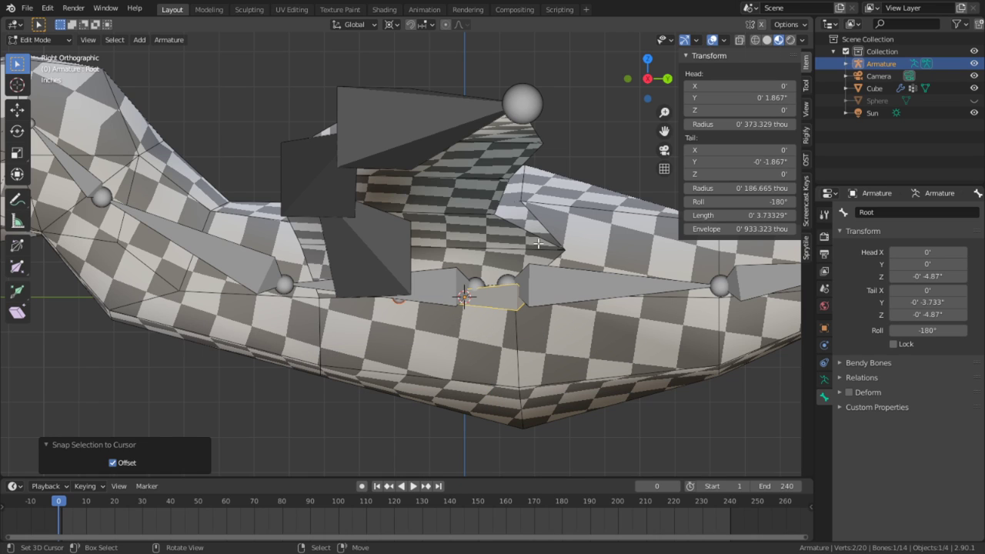
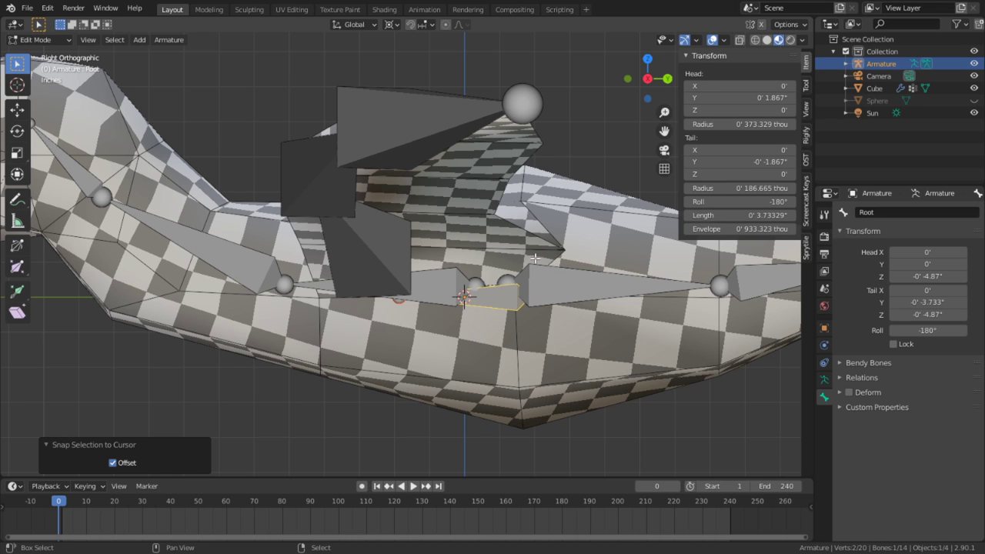
shift+middle_drag(534, 259, 446, 205)
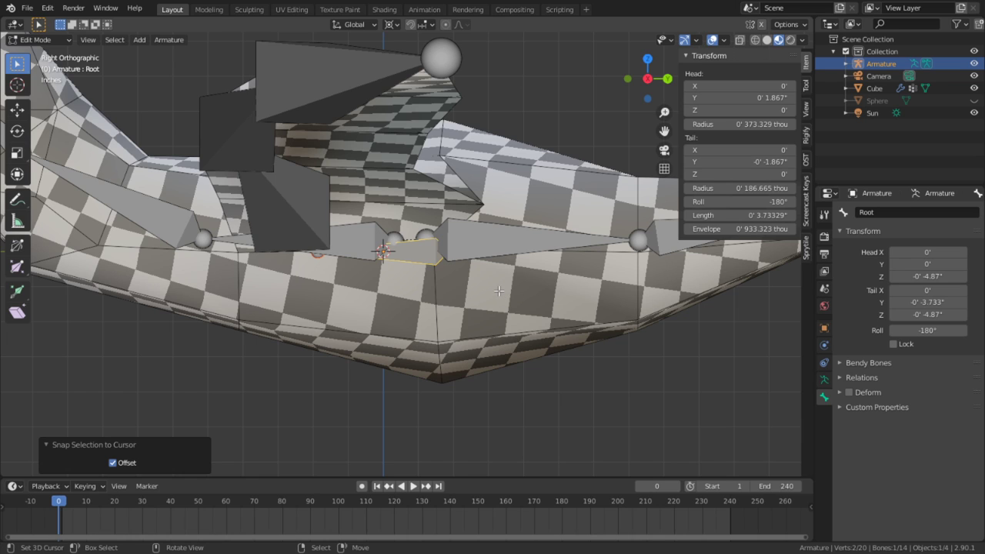
key(ctrl+z)
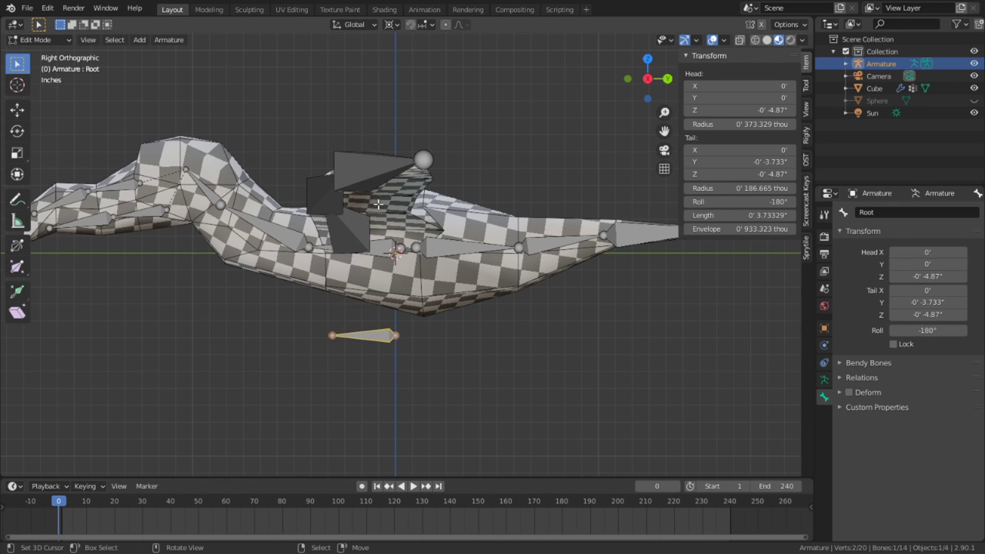
Leave the armature's Edit Mode and open the bird mesh for editing
click(47, 35)
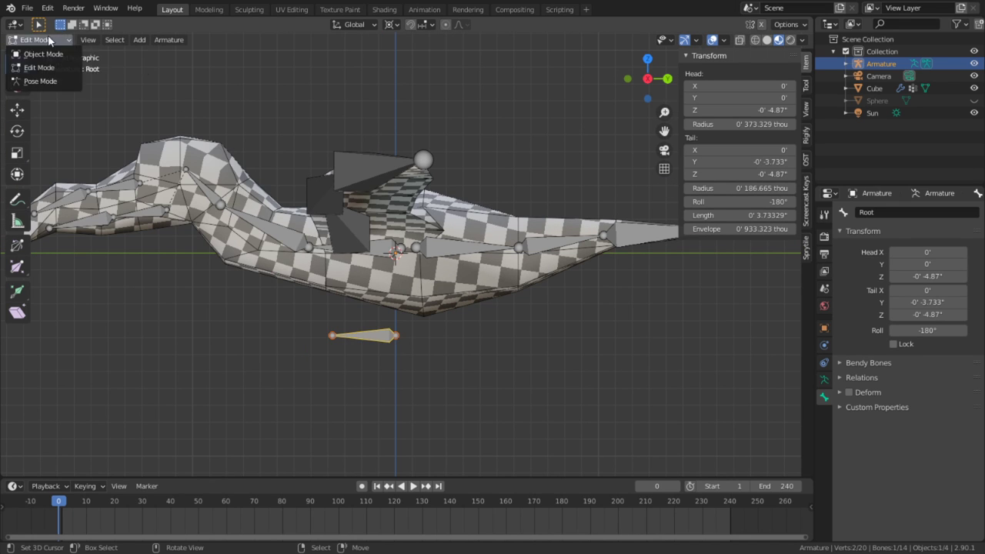
click(35, 52)
click(365, 278)
key(Tab)
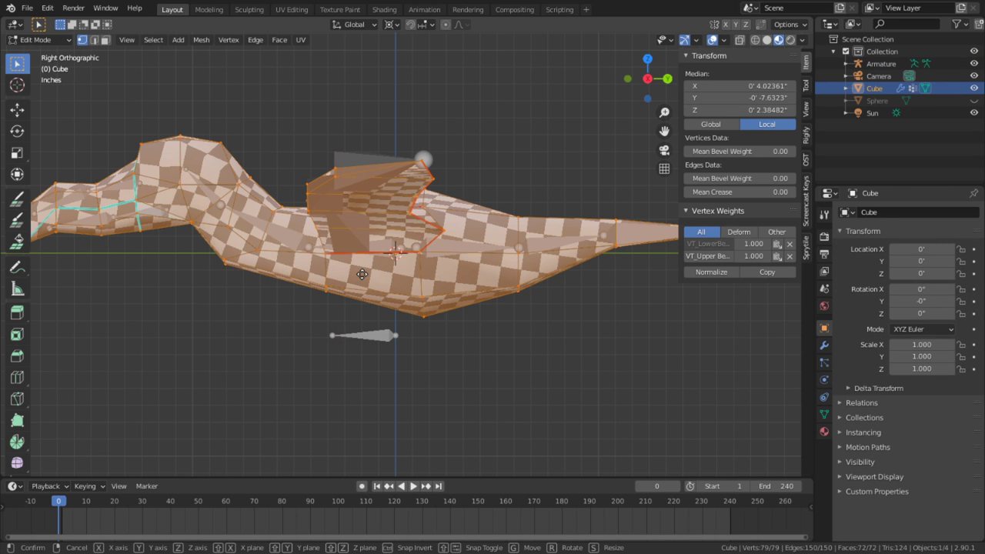
key(g)
key(z)
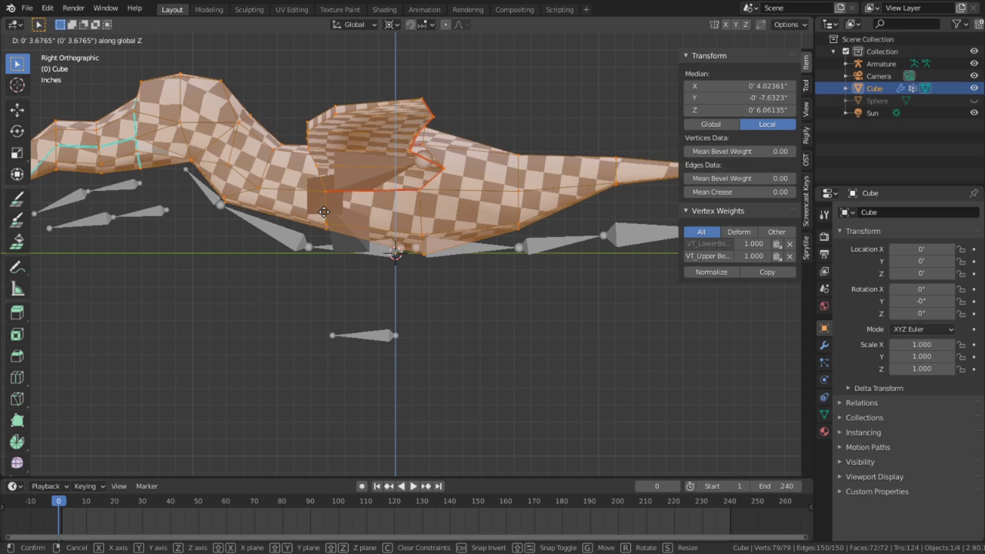
right_click(324, 208)
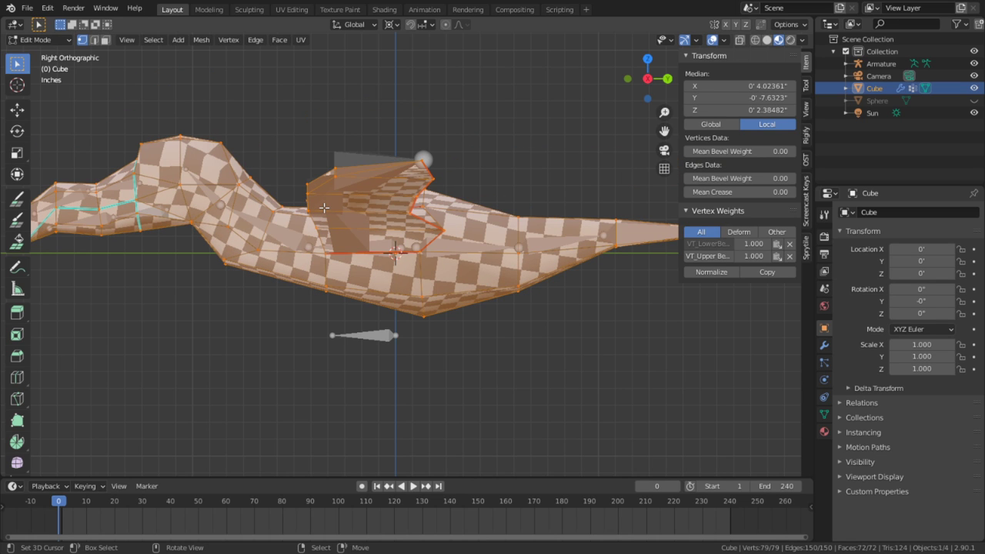
Raise the whole bird mesh along Z until its belly rests on the ground line, and return to Object Mode
key(g)
key(z)
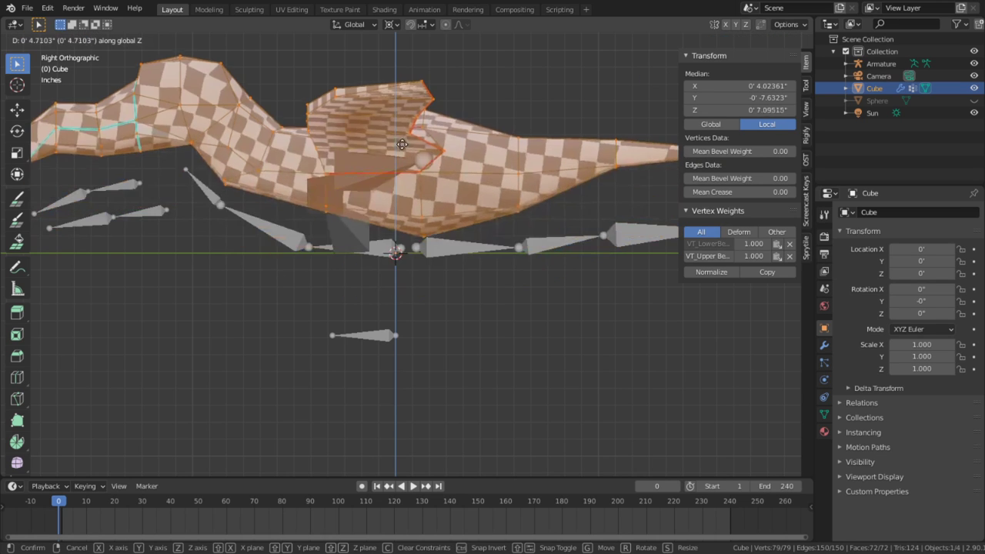
click(450, 252)
key(Tab)
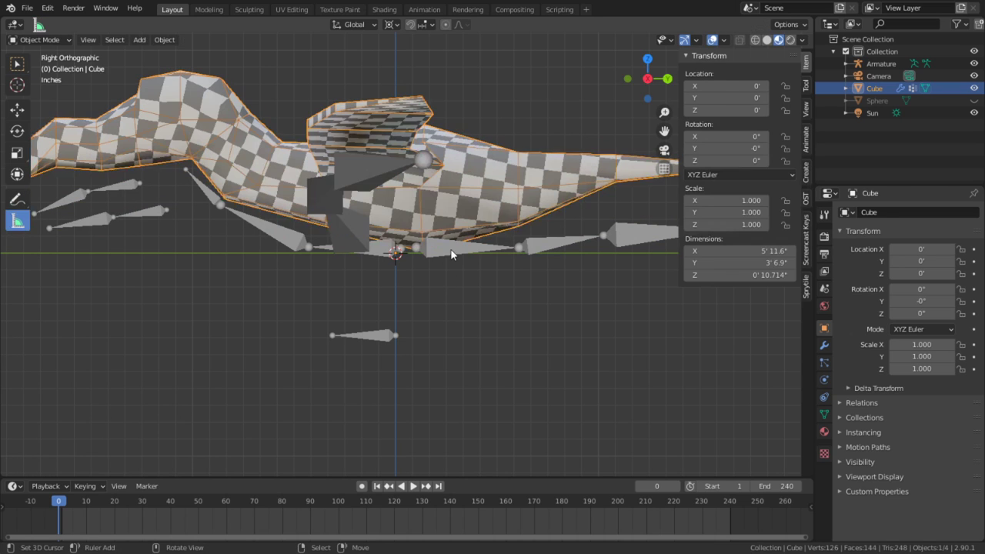
Move the armature up about 3.83" along Z to fit inside the raised mesh, and apply its location
click(450, 251)
key(g)
key(z)
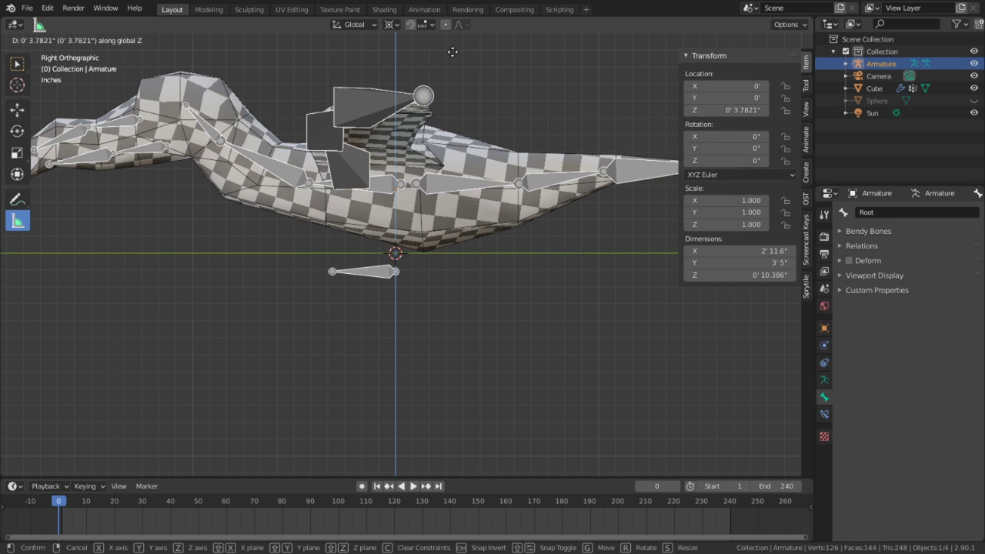
click(453, 52)
key(ctrl+a)
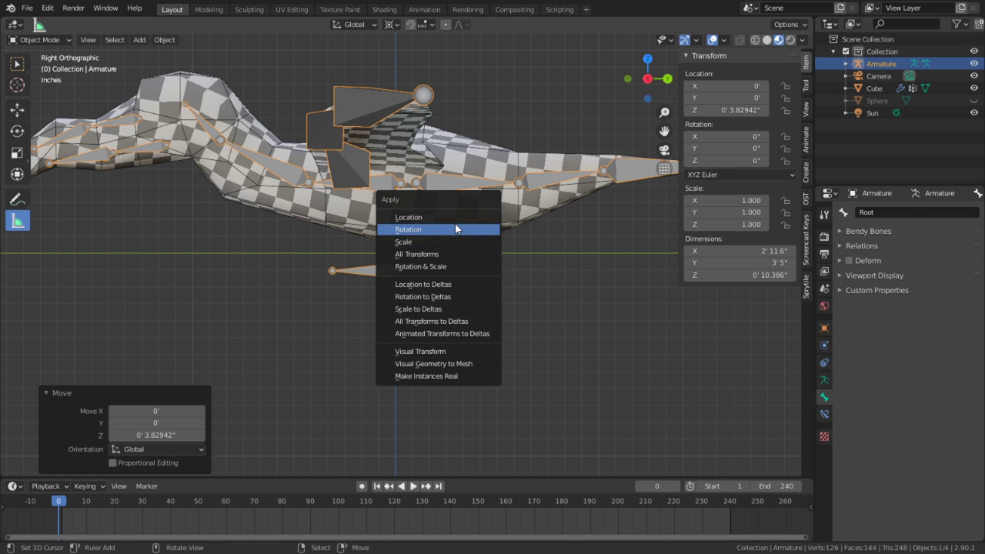
click(447, 217)
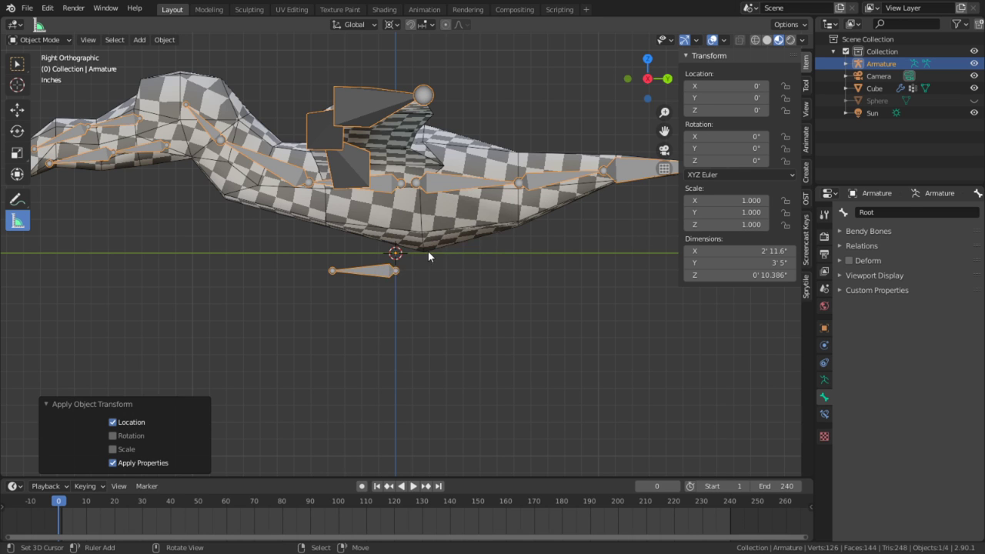
Set the Z position of both the head and the tail of the root bone to 0
scroll(427, 256, up, 2)
key(Tab)
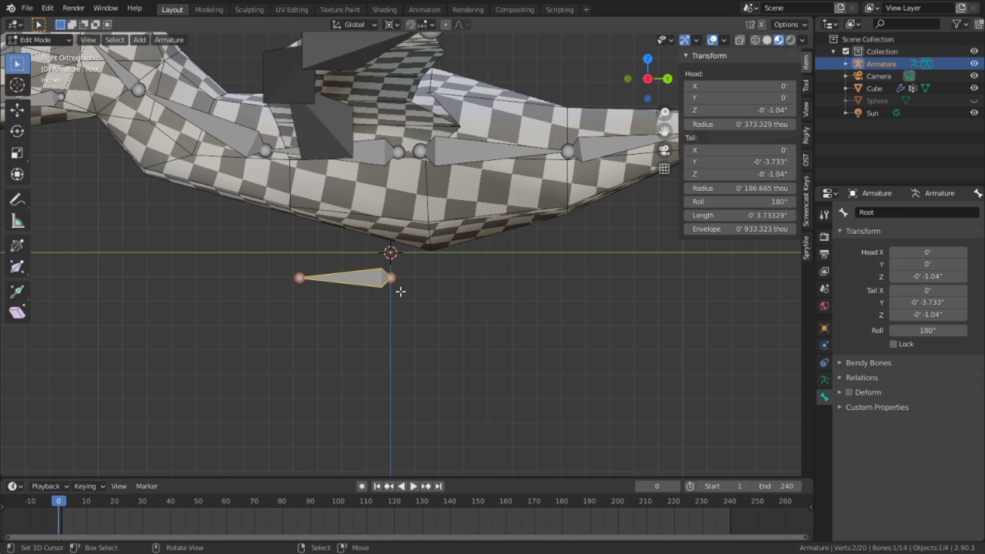
scroll(400, 291, up, 2)
click(772, 112)
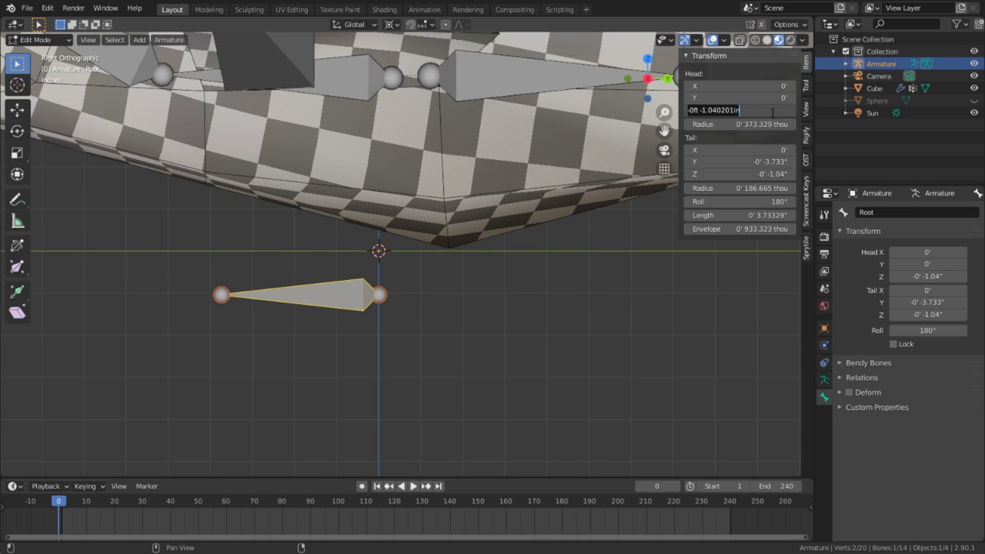
key(Return)
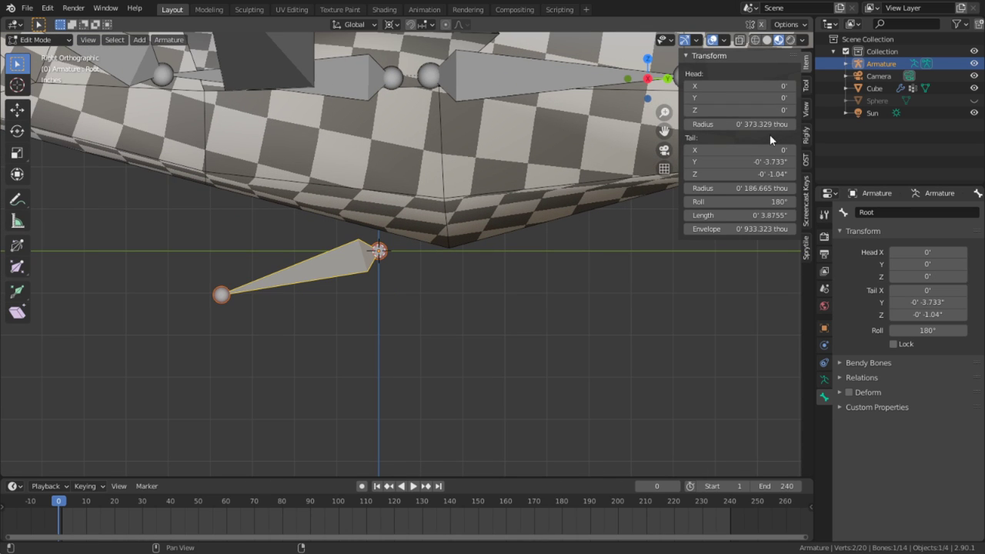
click(770, 176)
key(Return)
shift+middle_drag(521, 274, 539, 420)
scroll(432, 276, down, 2)
middle_drag(337, 207, 402, 242)
key(Tab)
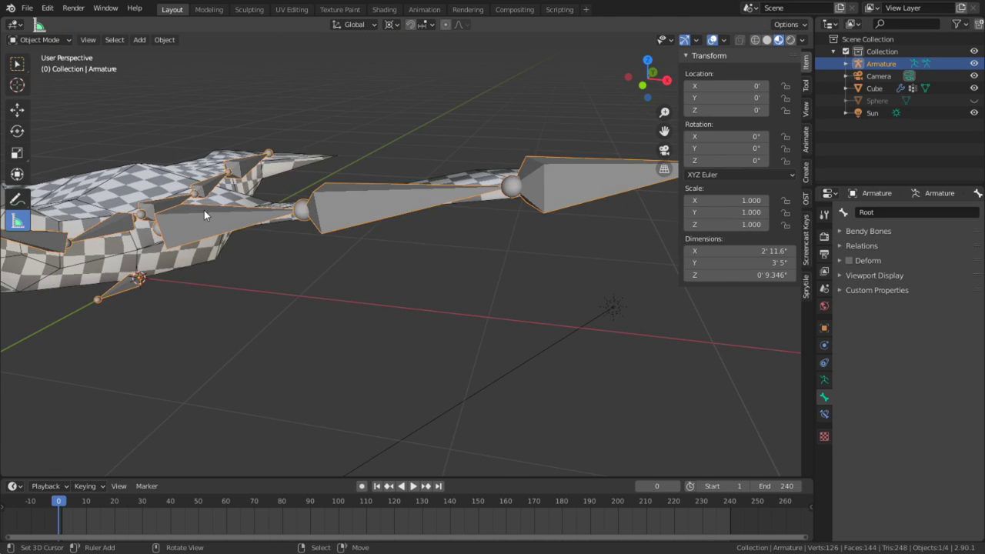
key(Tab)
Rename the three bones along the bird's tail as a Tail series, from Tail nearest the torso to Tail.002 at the tip
right_click(176, 210)
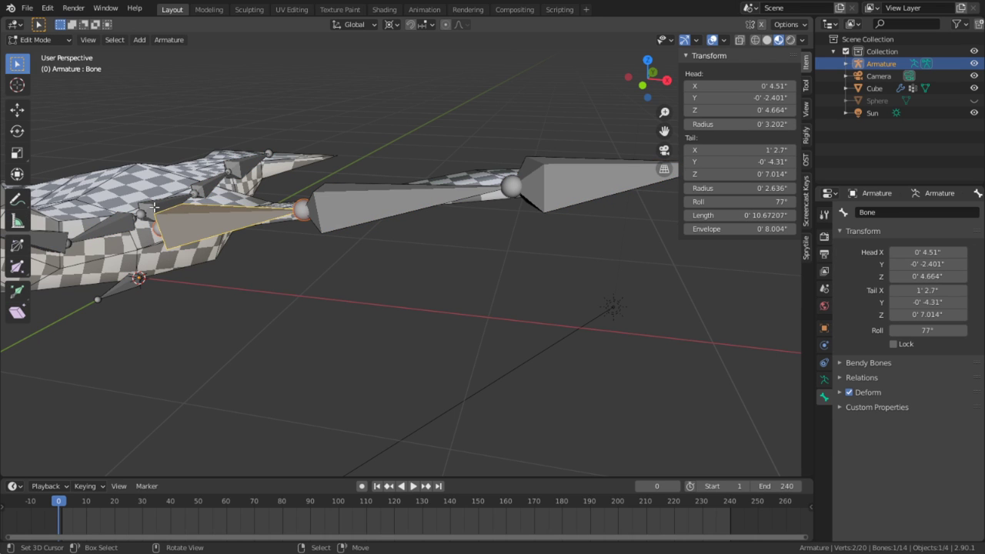
right_click(154, 207)
key(KP_1)
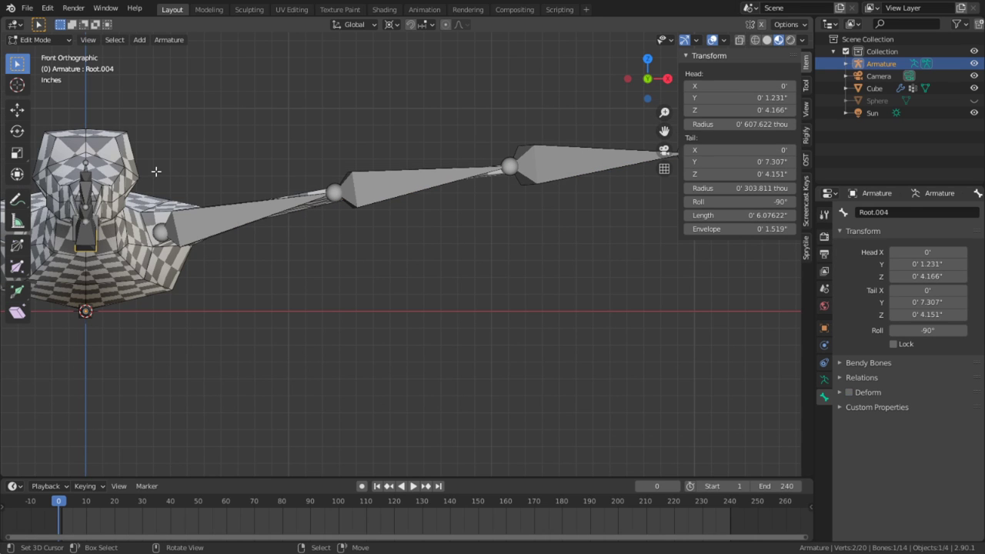
key(KP_3)
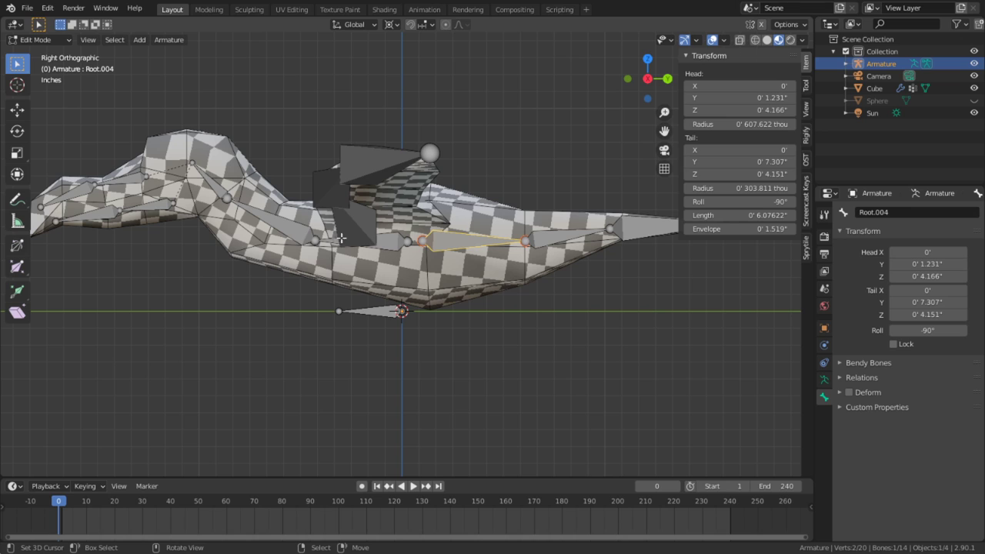
right_click(396, 249)
right_click(486, 252)
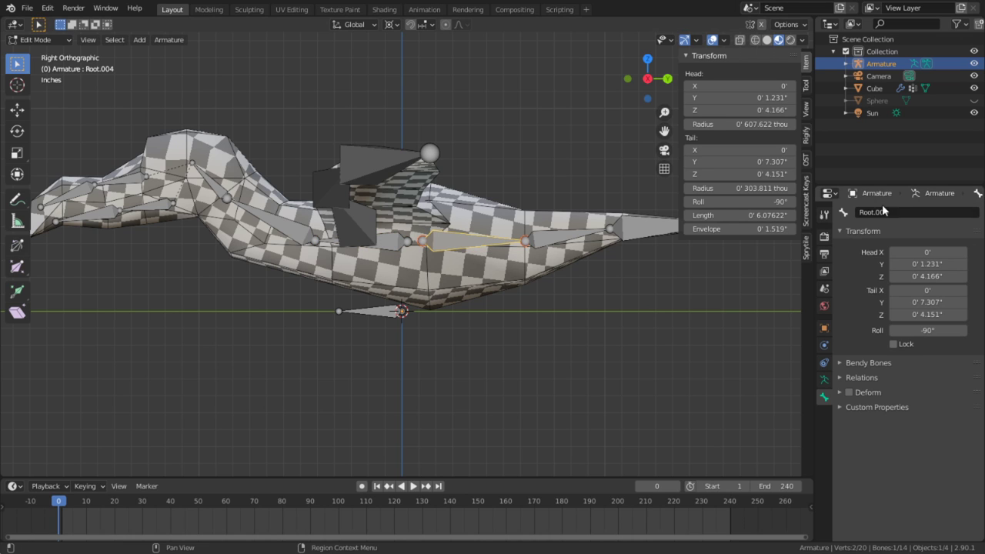
click(901, 212)
text(Tai)
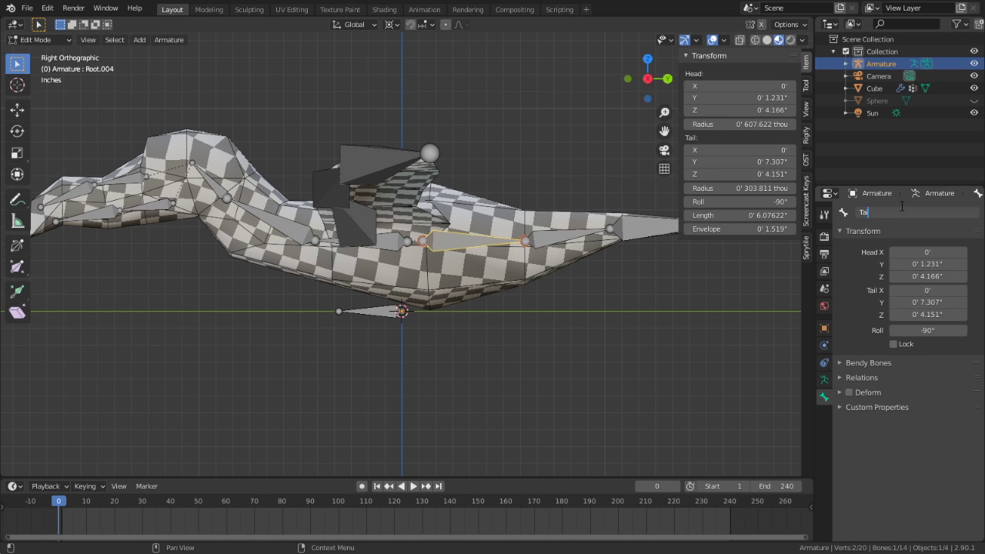
text(l)
key(Return)
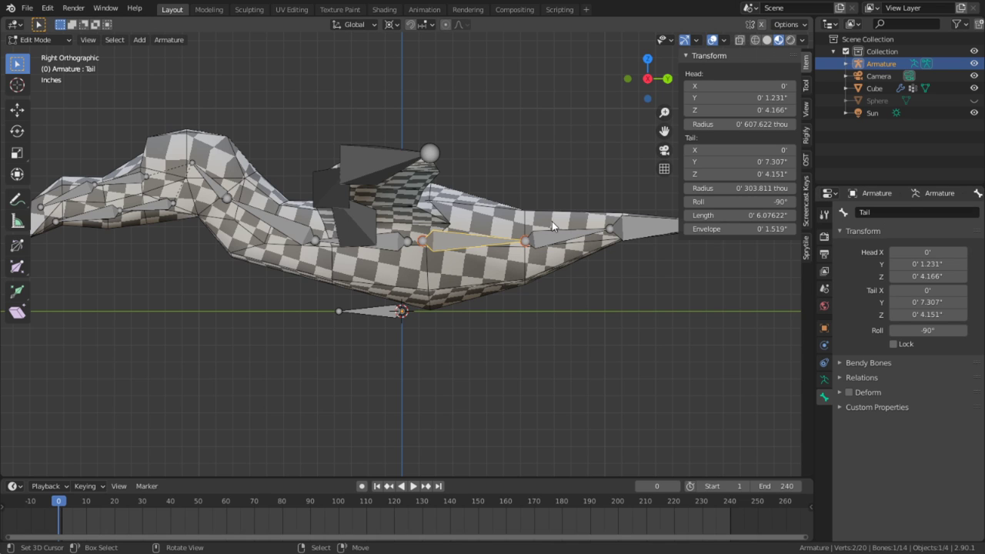
right_click(557, 241)
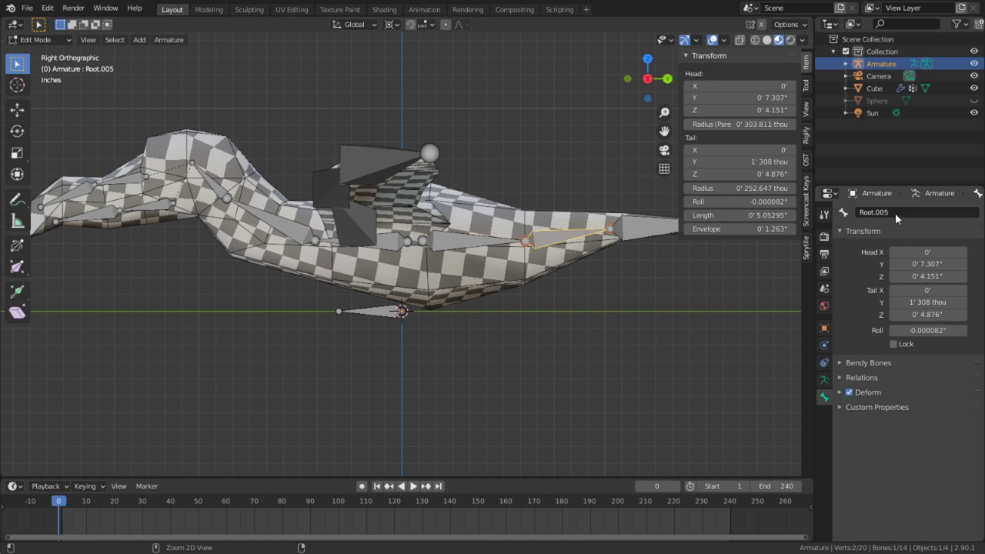
right_click(647, 227)
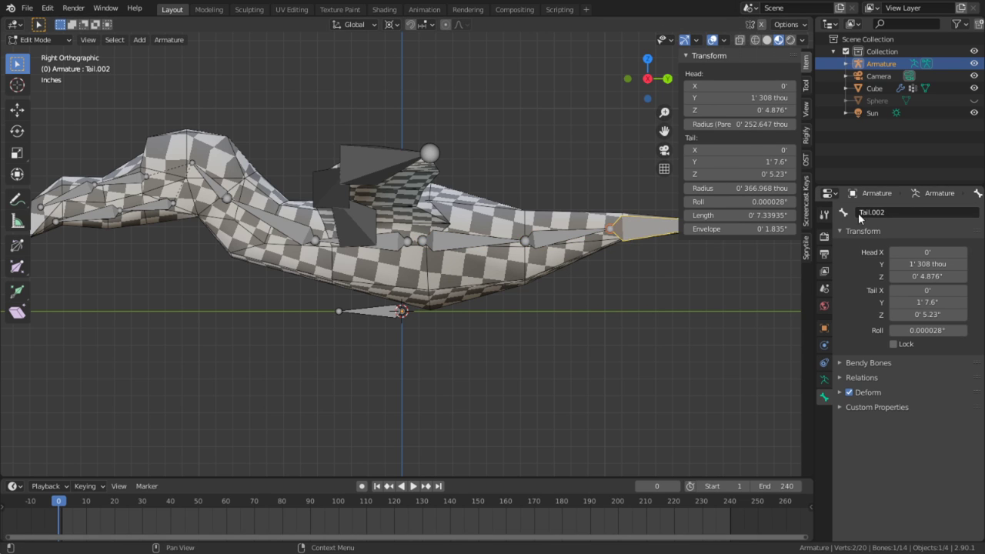
Parent the torso bone to the root bone with Keep Offset
right_click(403, 250)
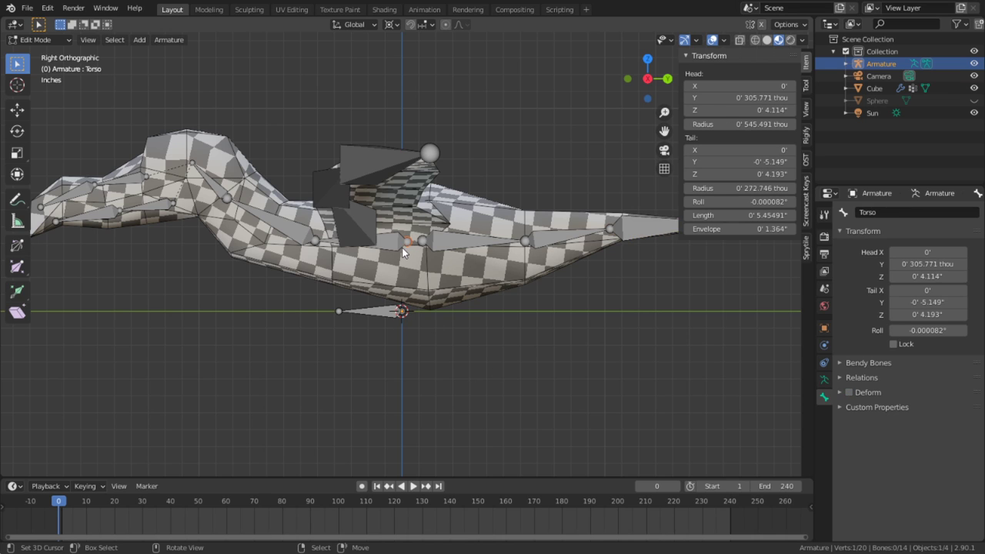
shift+right_click(391, 316)
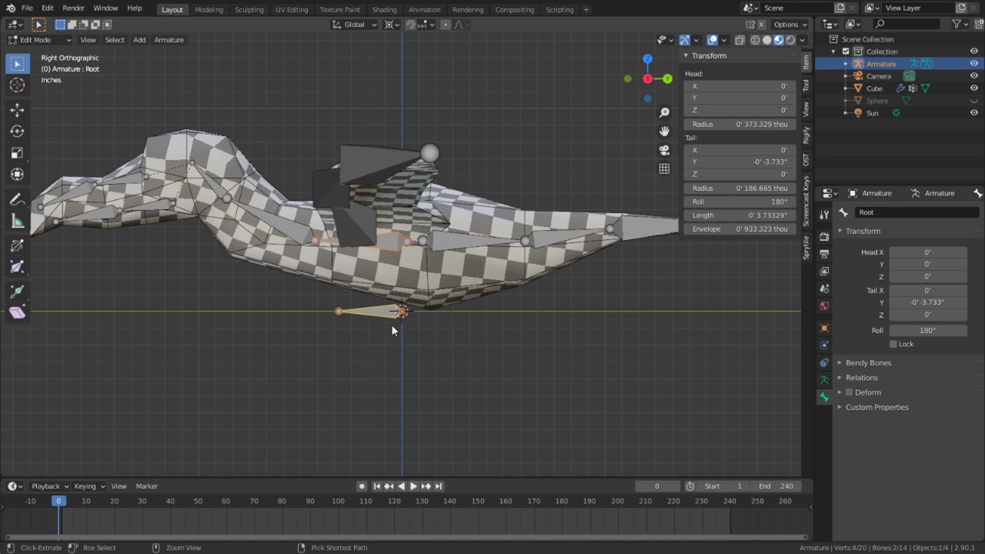
key(ctrl+p)
click(391, 326)
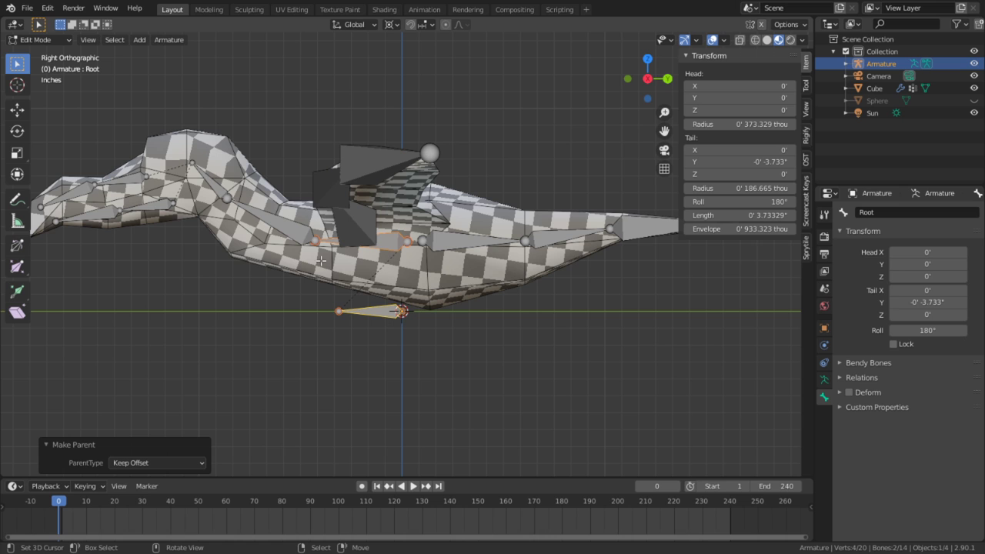
Rename the three left wing bones from body to tip as Wing.L, Wing.L.001 and Wing.L.002
middle_drag(380, 224, 312, 260)
right_click(293, 247)
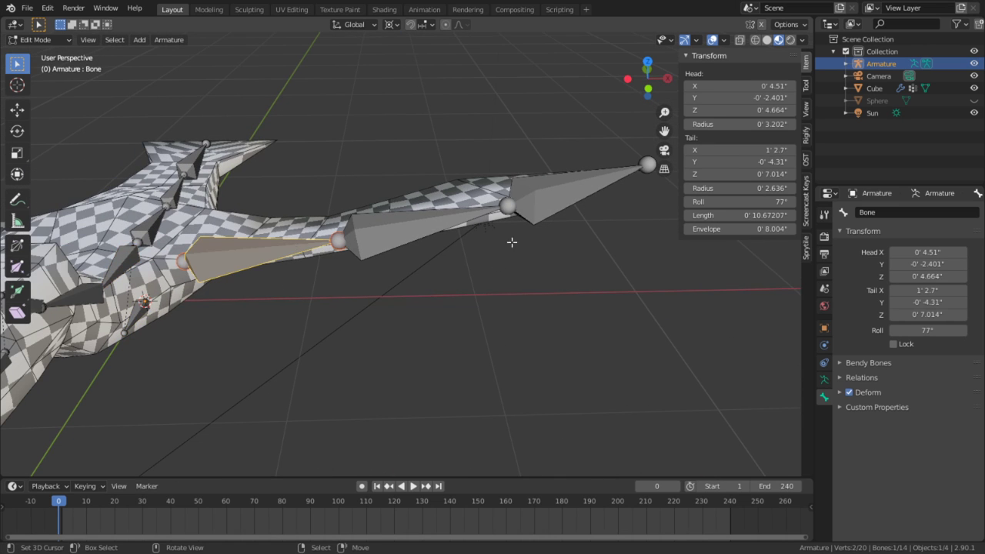
click(887, 212)
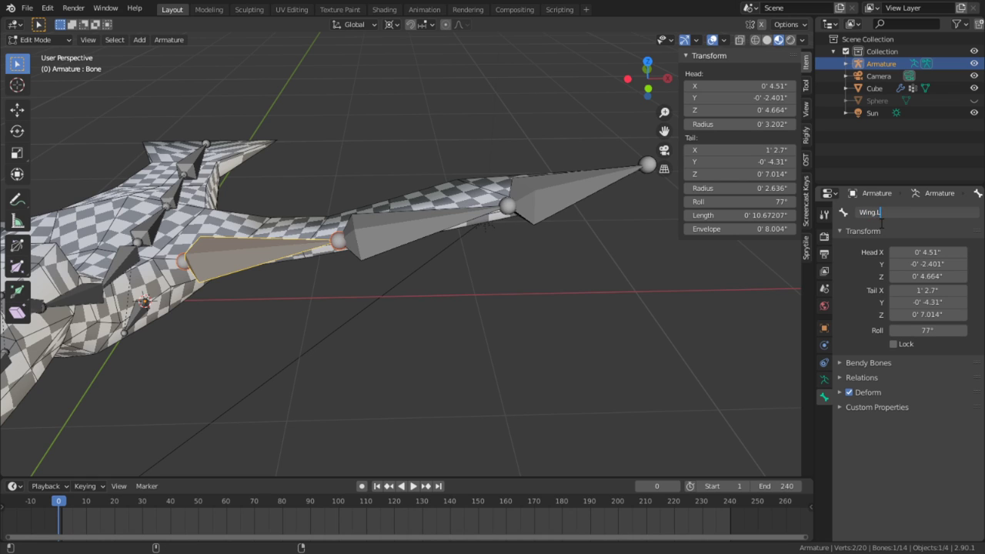
key(Return)
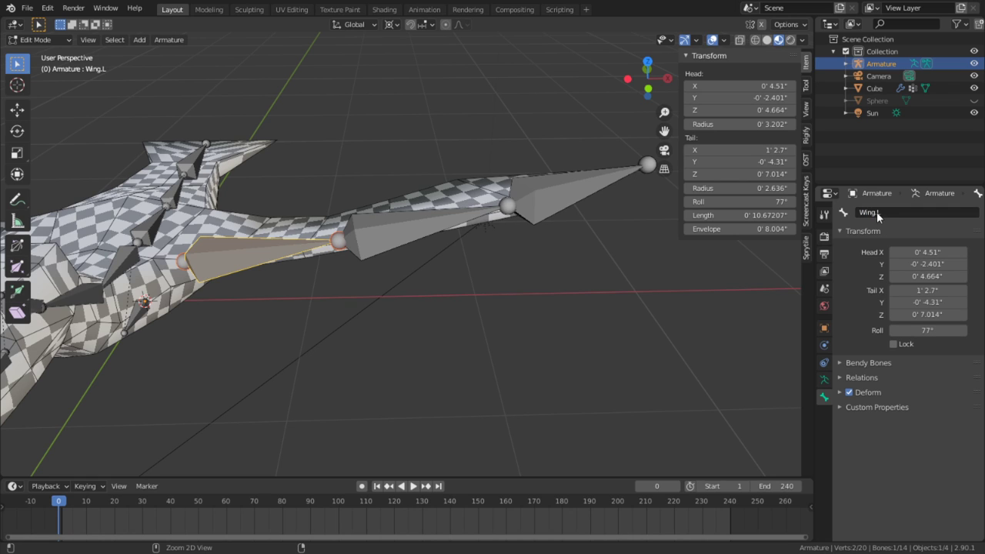
right_click(397, 249)
text(Wing.L.001)
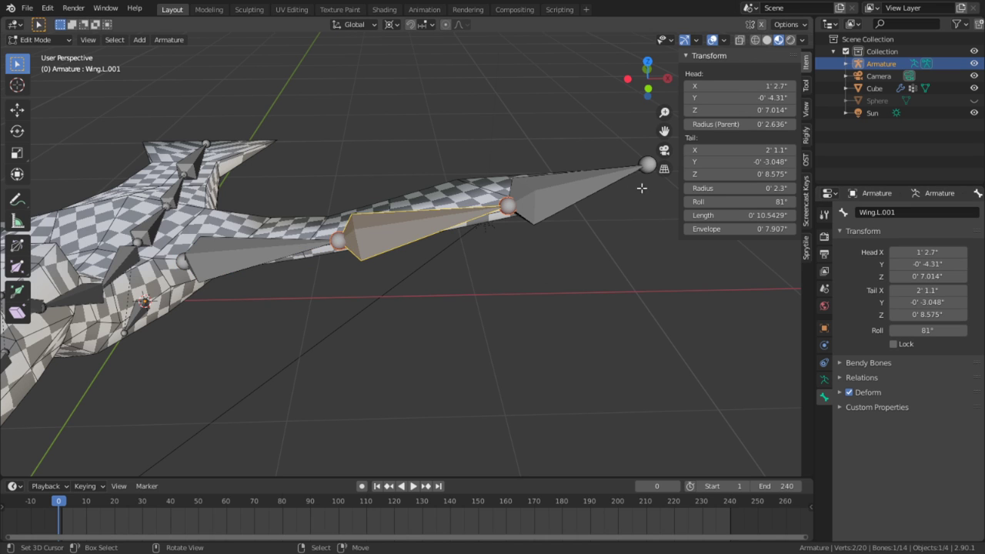
right_click(618, 179)
Symmetrize the armature with all bones selected to mirror the left wing bones onto the opposite wing
scroll(416, 312, down, 4)
key(a)
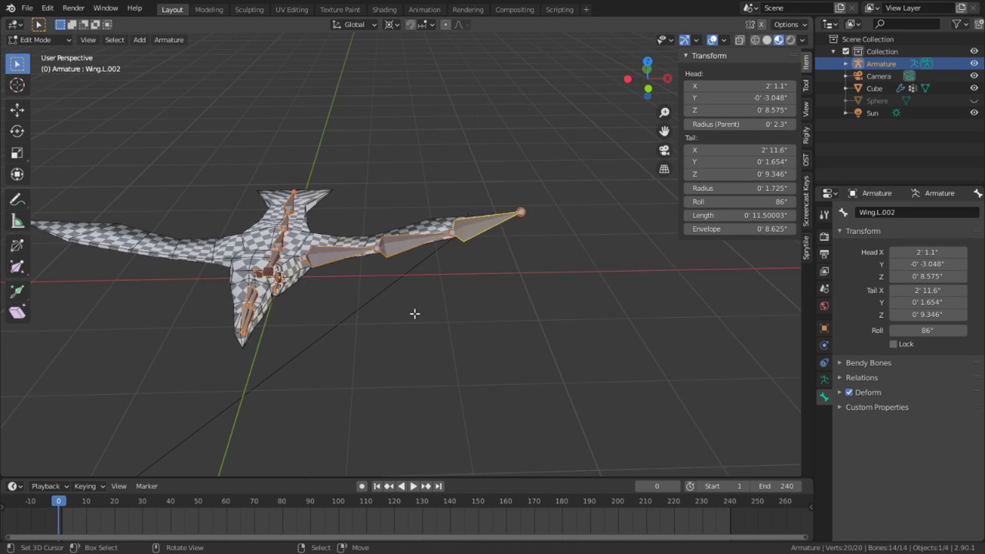
key(q)
click(417, 313)
middle_drag(417, 313, 78, 247)
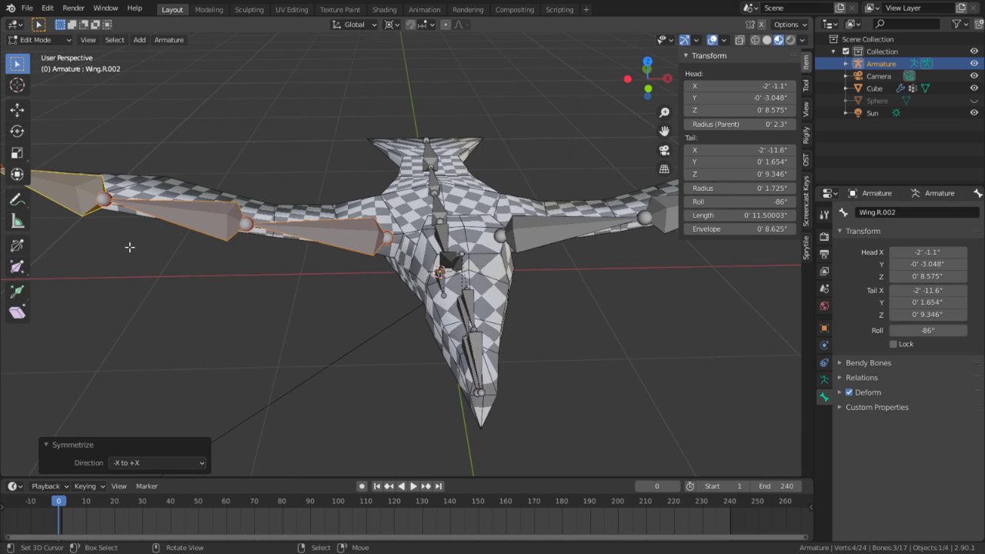
Select each left wing bone in turn from body to tip to check its name
middle_drag(455, 247, 481, 240)
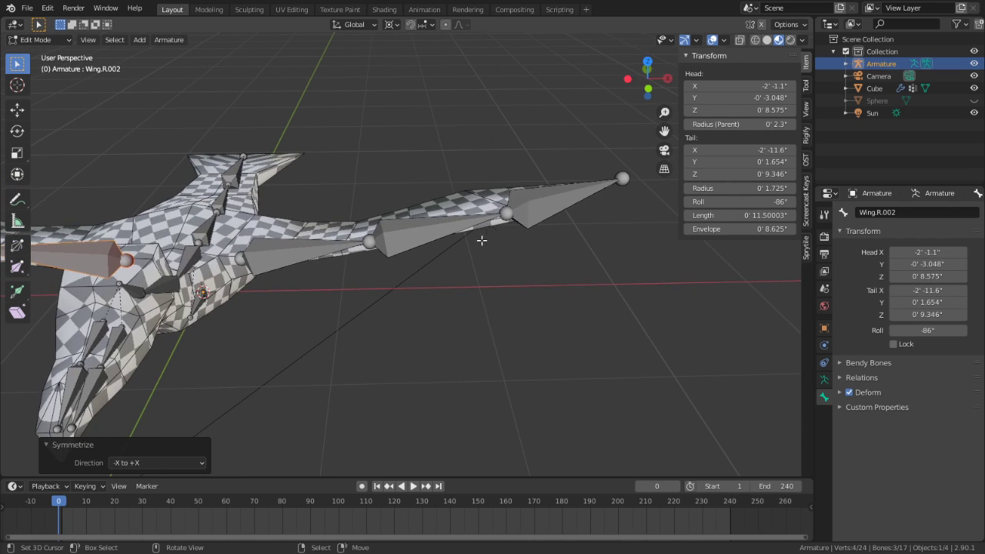
click(339, 239)
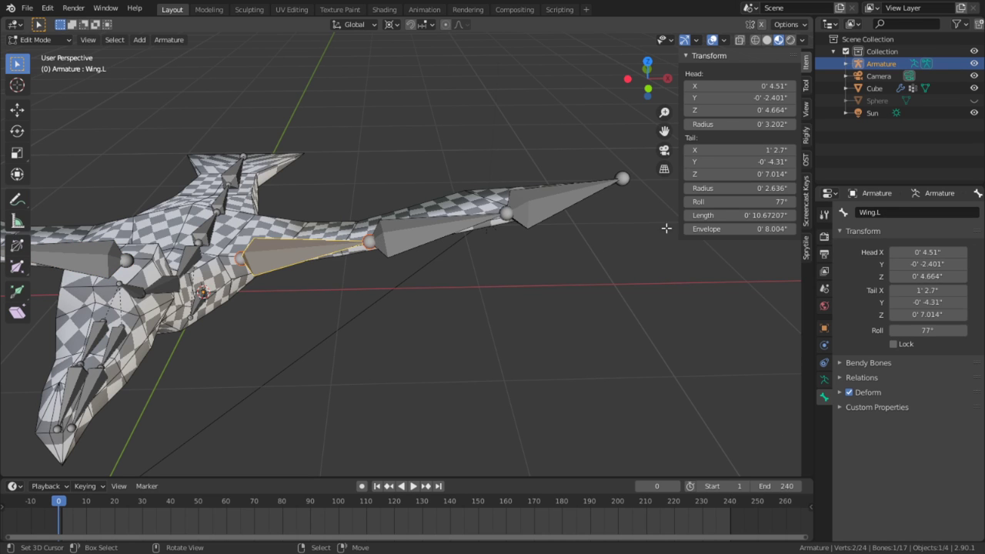
click(454, 214)
click(558, 208)
middle_drag(559, 234, 402, 208)
scroll(376, 182, up, 4)
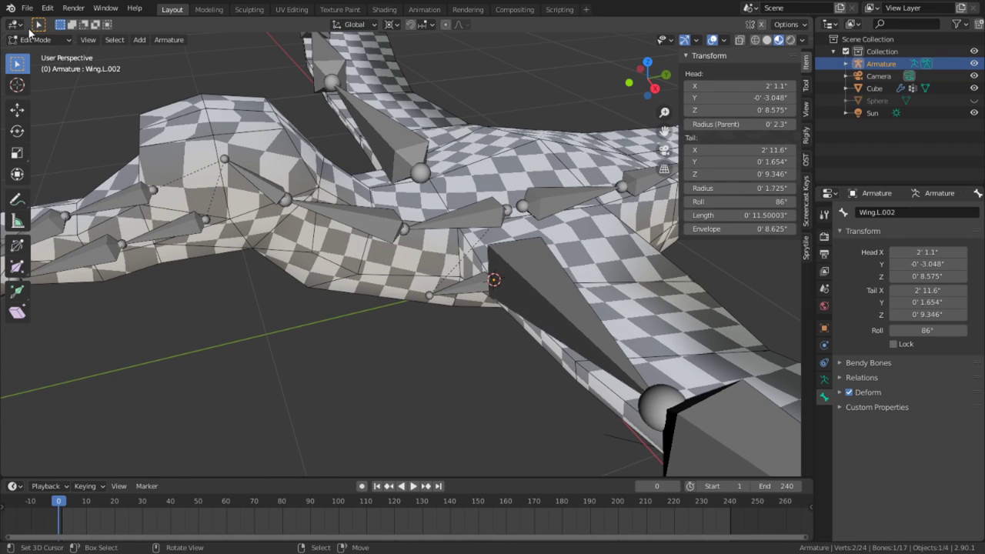
Return to Object Mode and parent the bird mesh to the armature with automatic weights
click(27, 39)
click(31, 49)
scroll(285, 223, up, 2)
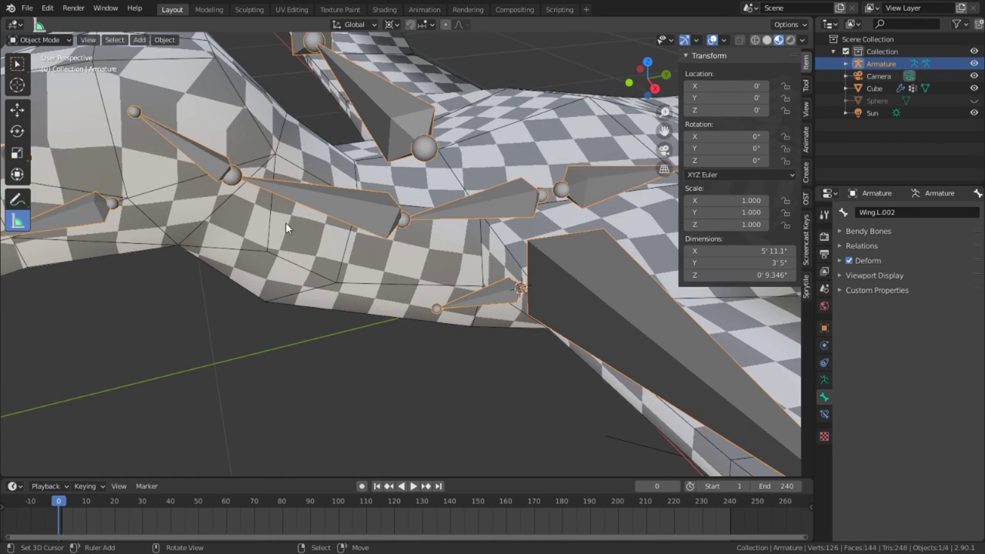
click(332, 273)
shift+click(344, 197)
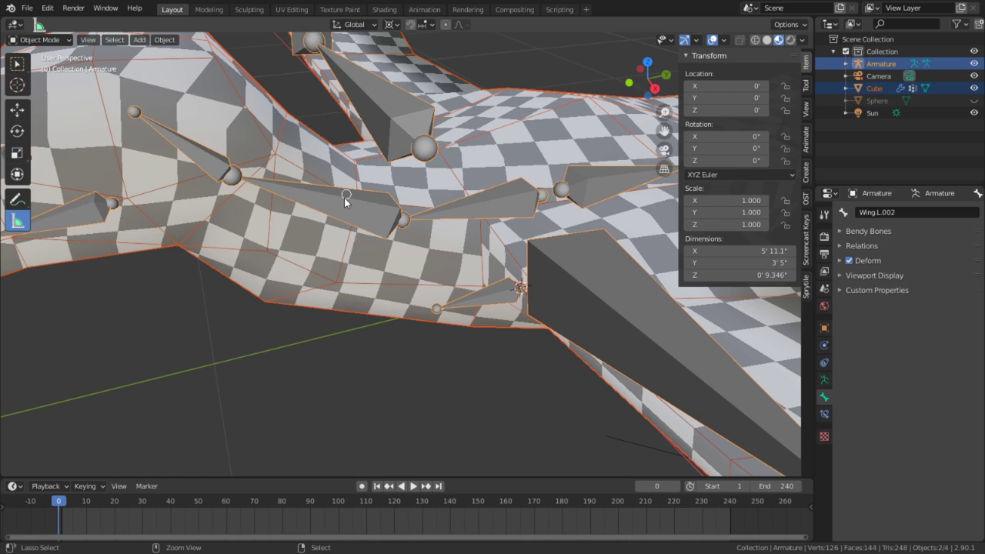
key(ctrl+p)
key(ctrl+p)
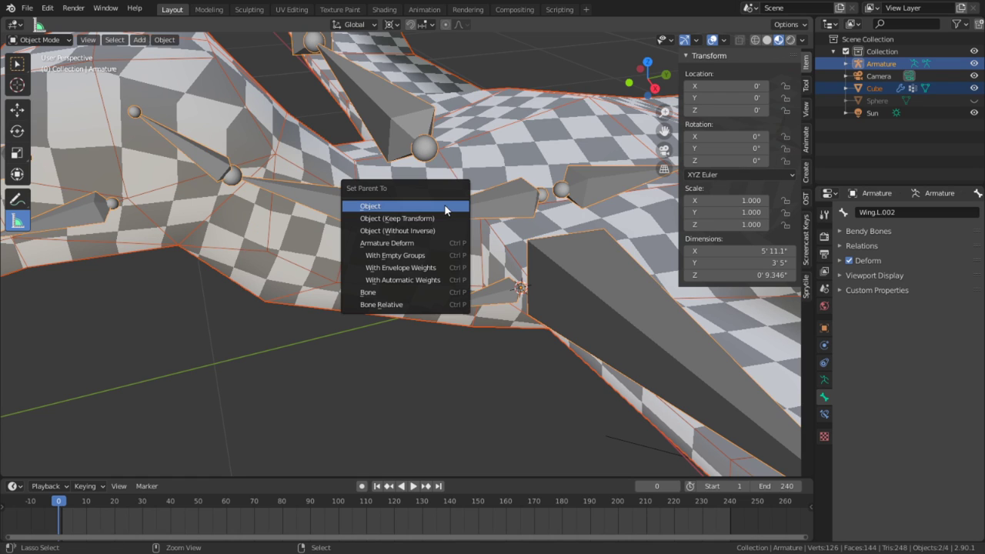
click(412, 279)
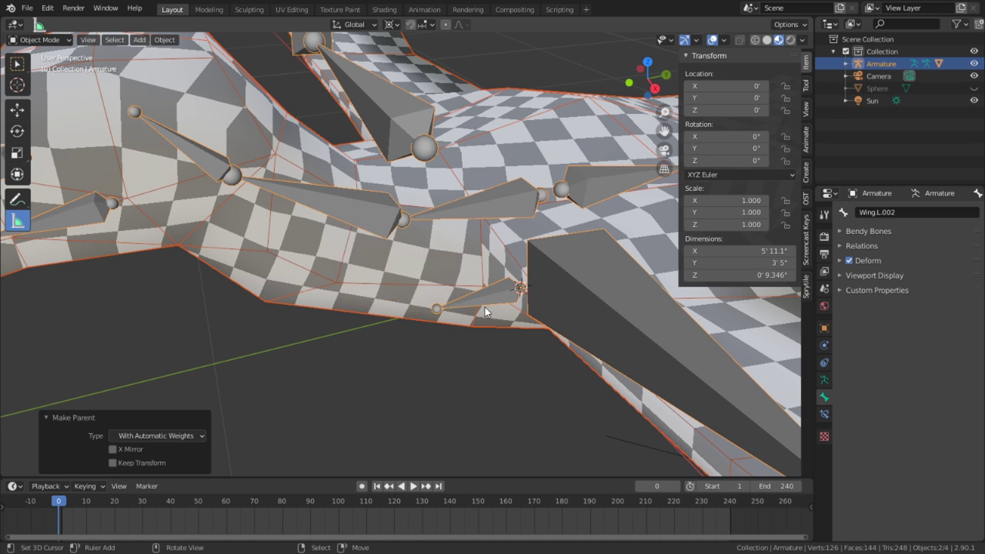
Put the armature in Pose Mode and turn off the Wireframe overlay
middle_drag(484, 307, 538, 267)
key(ctrl+Tab)
click(532, 234)
middle_drag(532, 234, 434, 317)
scroll(434, 317, down, 3)
click(726, 40)
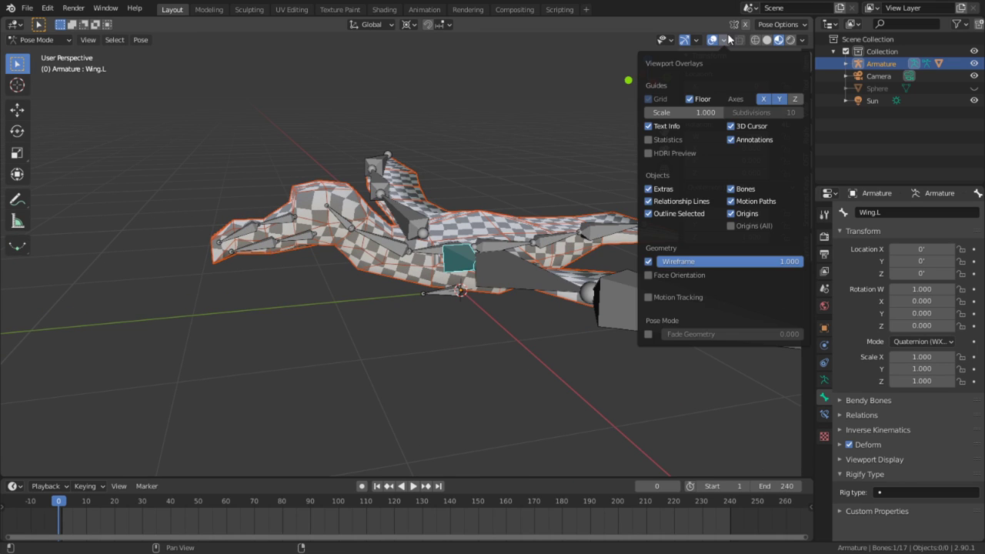
click(652, 260)
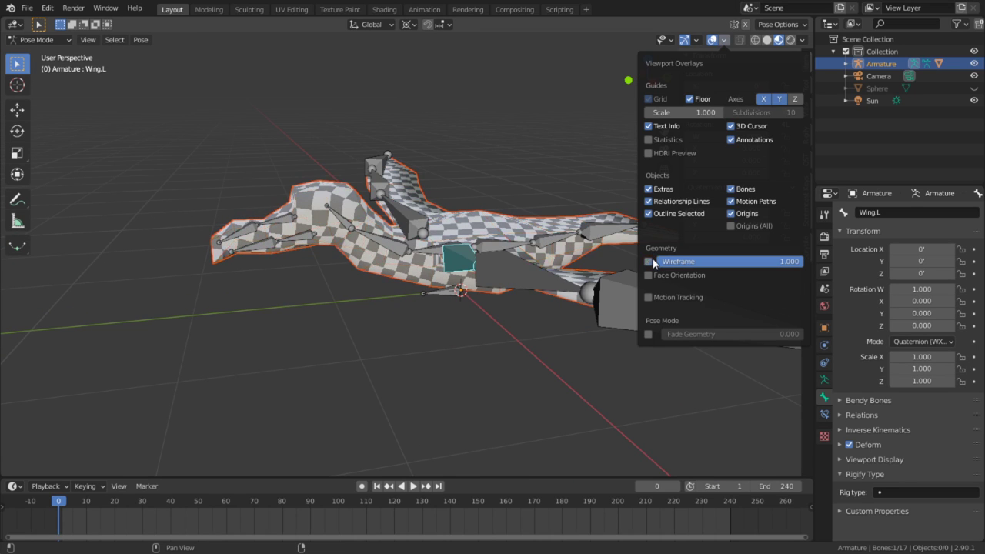
Try rotating the Wing.L bone freely and from above to test how the mesh deforms, cancelling each rotation
middle_drag(585, 323, 493, 331)
key(r)
key(r)
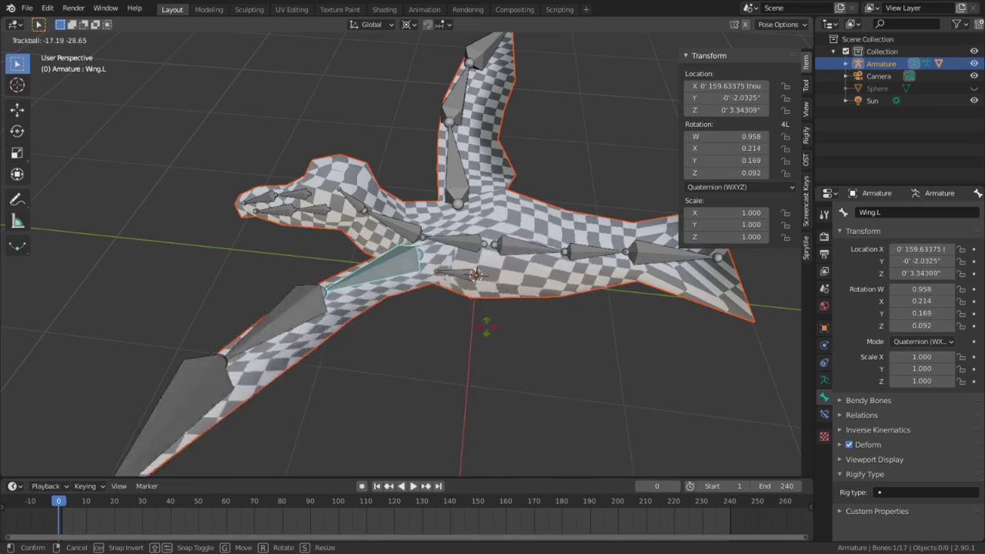
key(Escape)
middle_drag(492, 343, 368, 382)
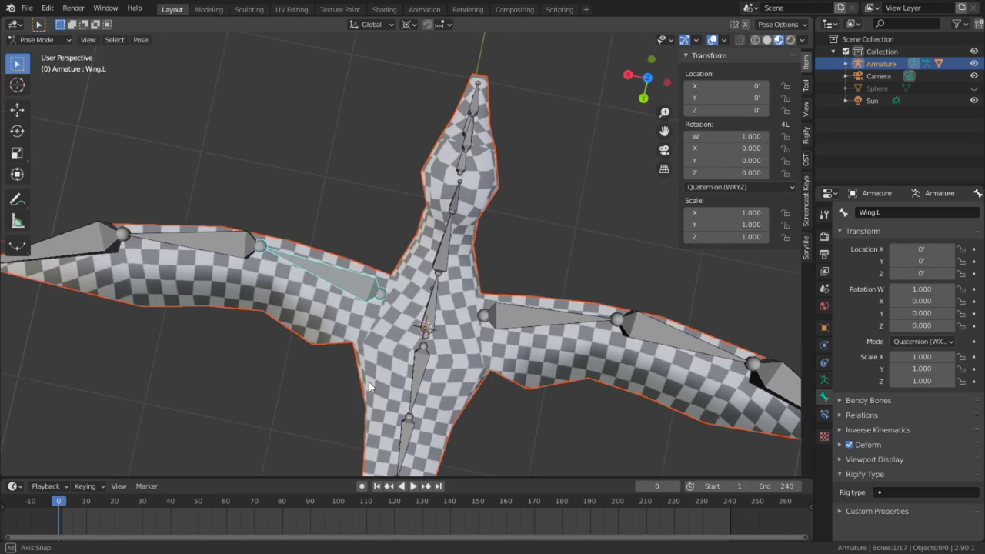
key(r)
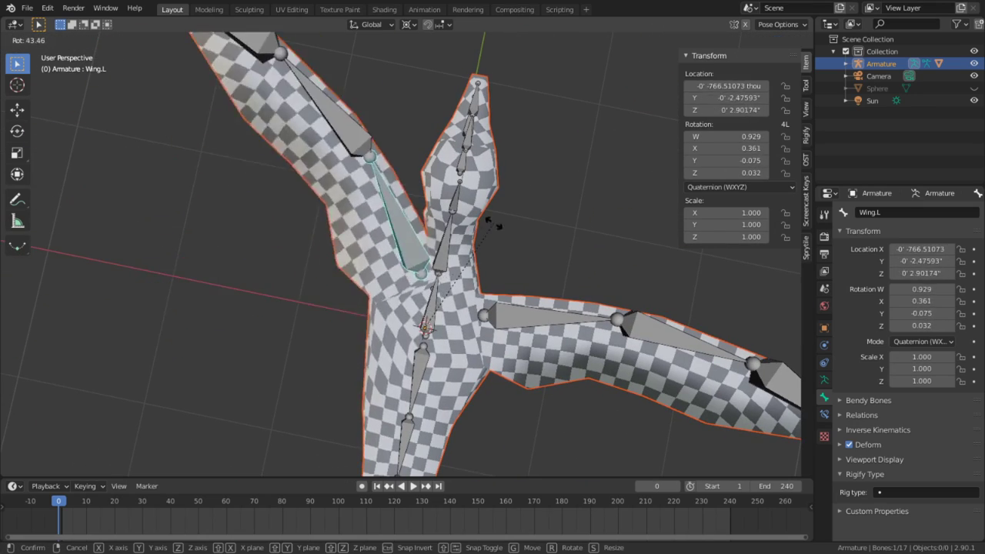
key(Escape)
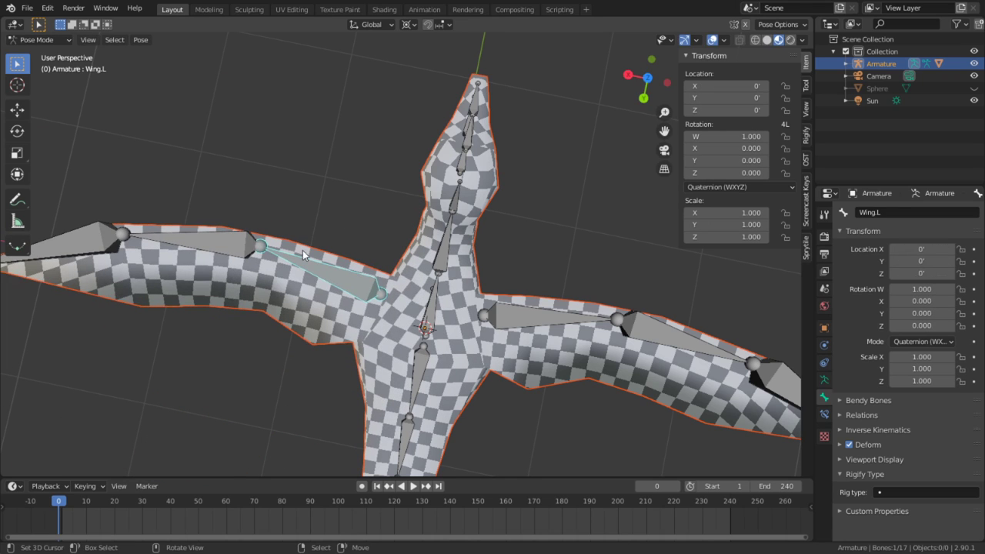
Select the Wing.L.001 bone and set the transform pivot point to Bounding Box Center
click(231, 233)
middle_drag(230, 233, 323, 192)
click(405, 30)
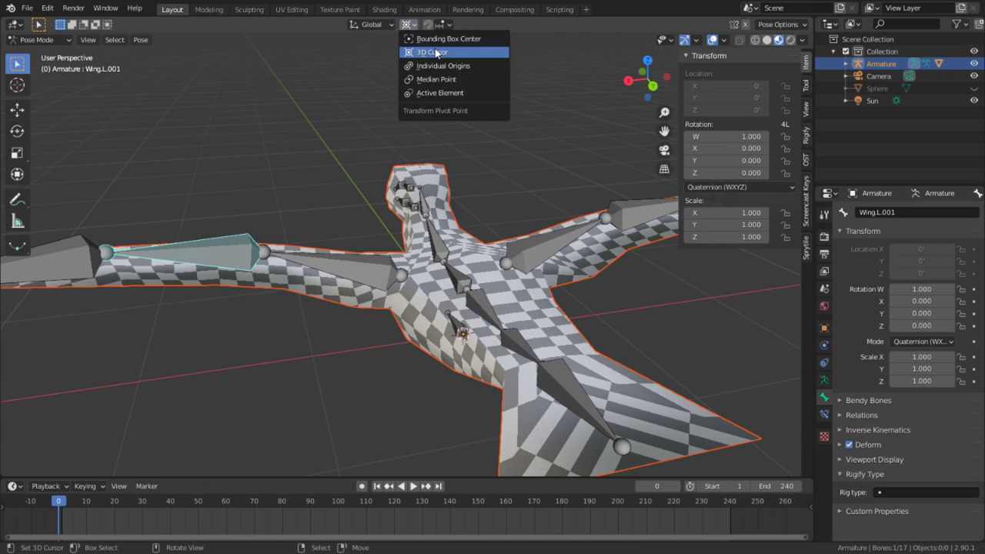
click(450, 37)
Rotate the Wing.L.001 bone and the outer Wing.L.002 bone in a top view to test how the left wing bends
key(r)
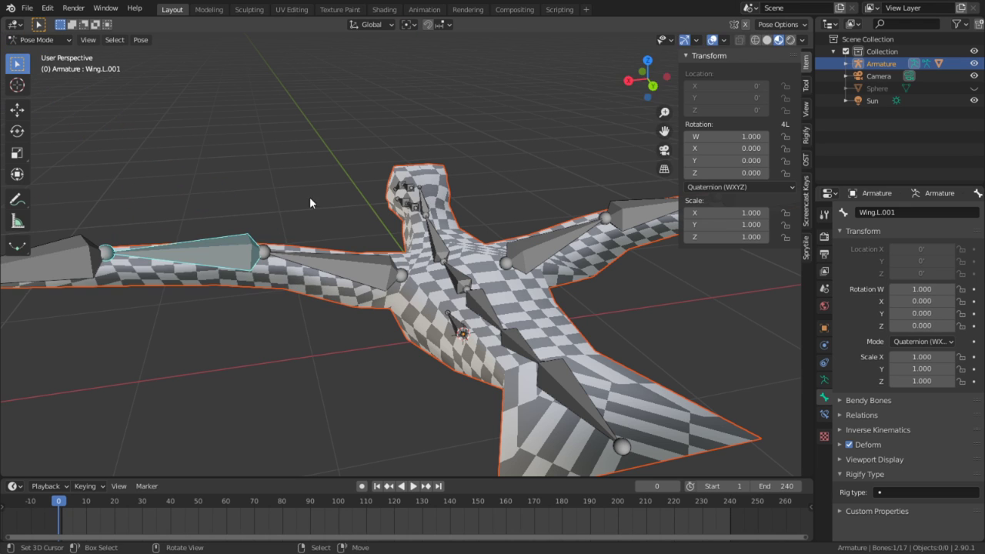
key(Escape)
middle_drag(154, 176, 145, 312)
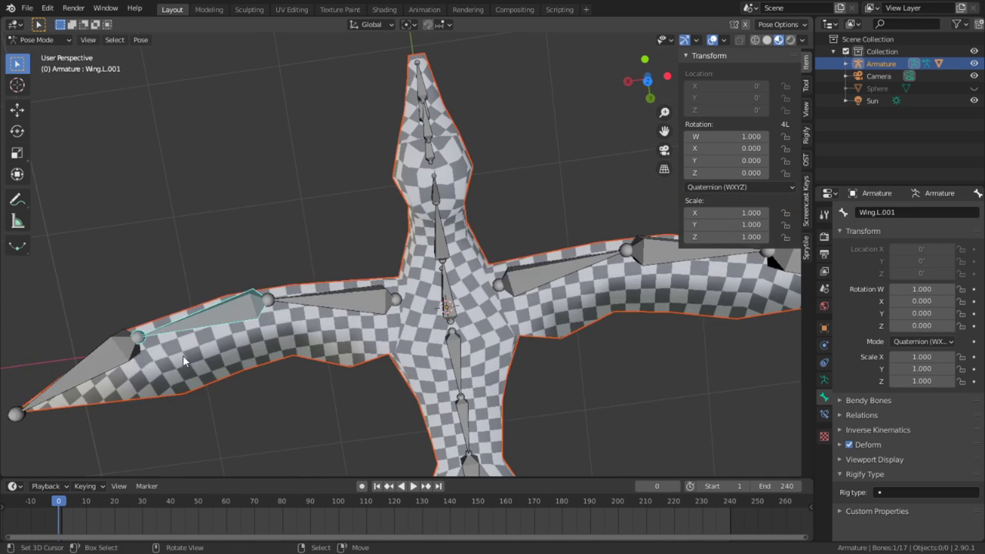
key(r)
click(231, 287)
right_click(132, 282)
key(r)
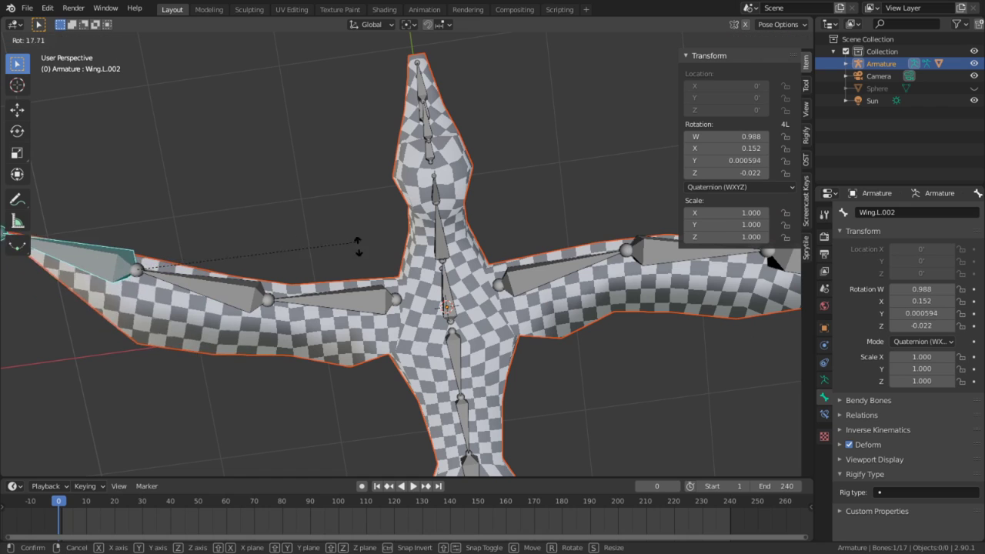
click(350, 339)
Rotate the Wing.L bone 49° about the view axis to swing the whole left wing towards the head
middle_drag(350, 339, 567, 295)
right_click(377, 305)
middle_drag(377, 306, 493, 273)
key(r)
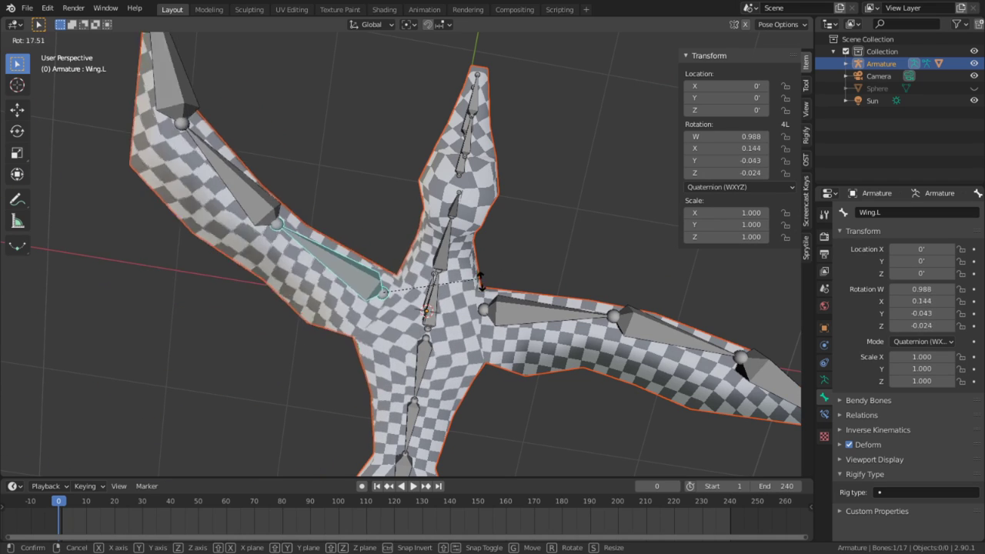
right_click(358, 382)
key(r)
click(342, 339)
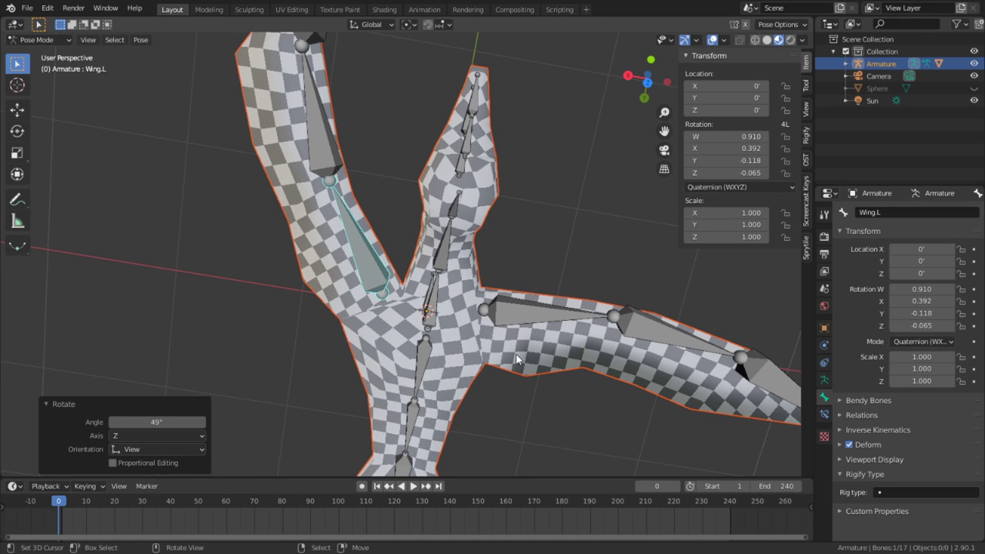
Enter Edit Mode on the bird mesh and enable the Armature modifier's On Cage display
shift+middle_drag(513, 300, 521, 192)
scroll(521, 193, up, 2)
key(Tab)
key(Tab)
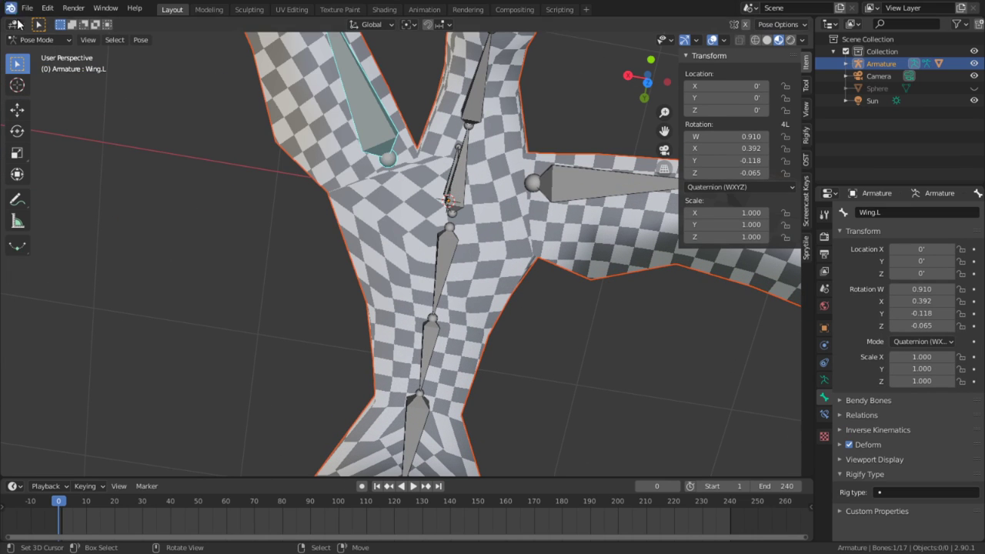
click(40, 39)
click(46, 54)
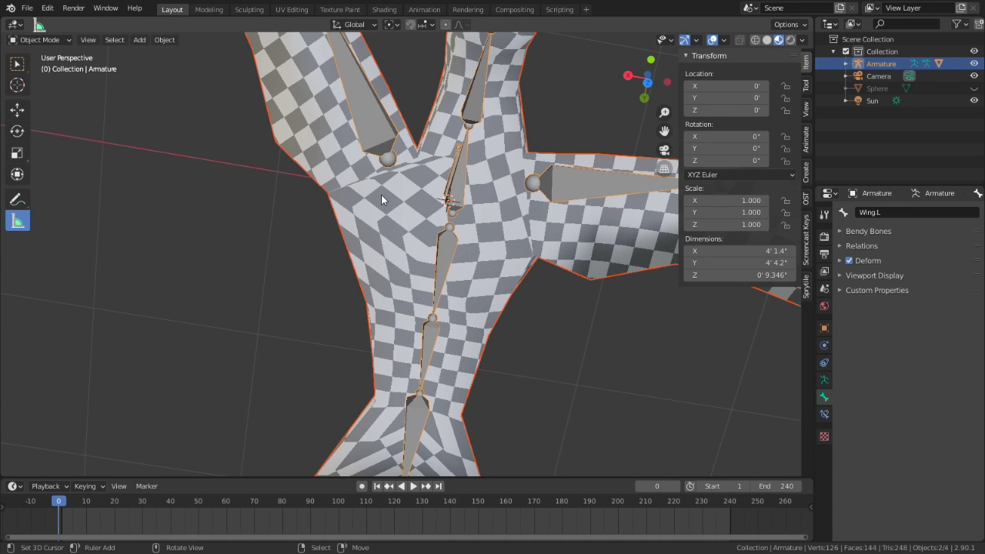
click(381, 194)
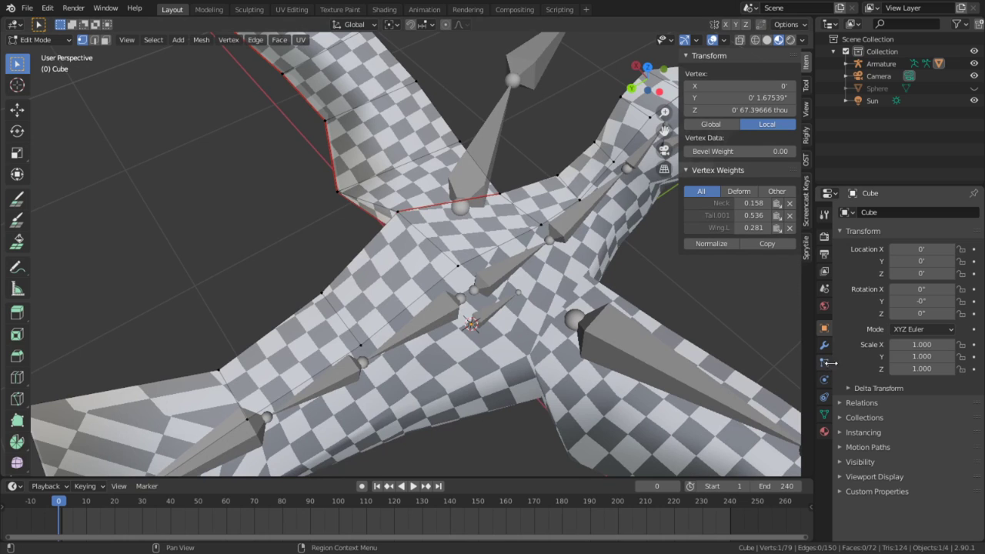
click(824, 346)
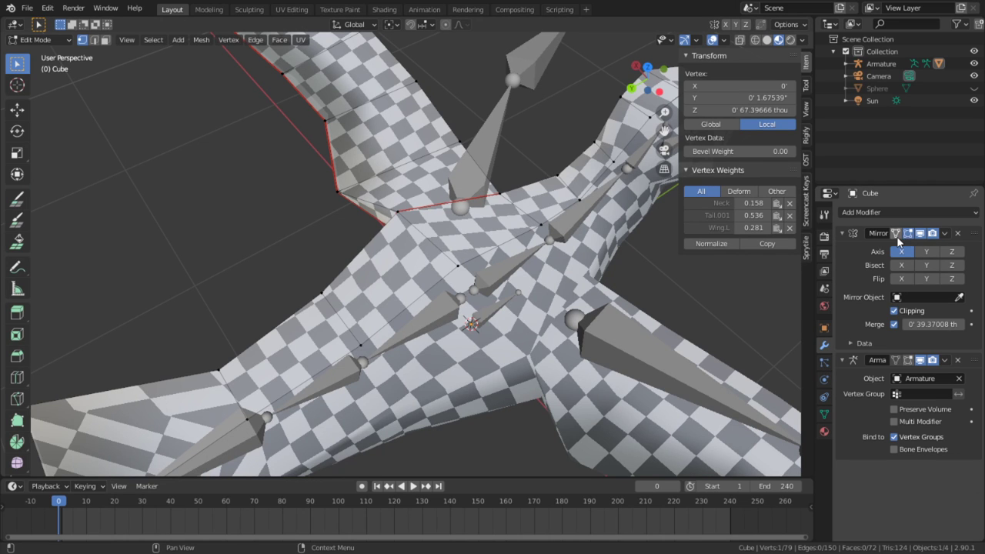
click(895, 360)
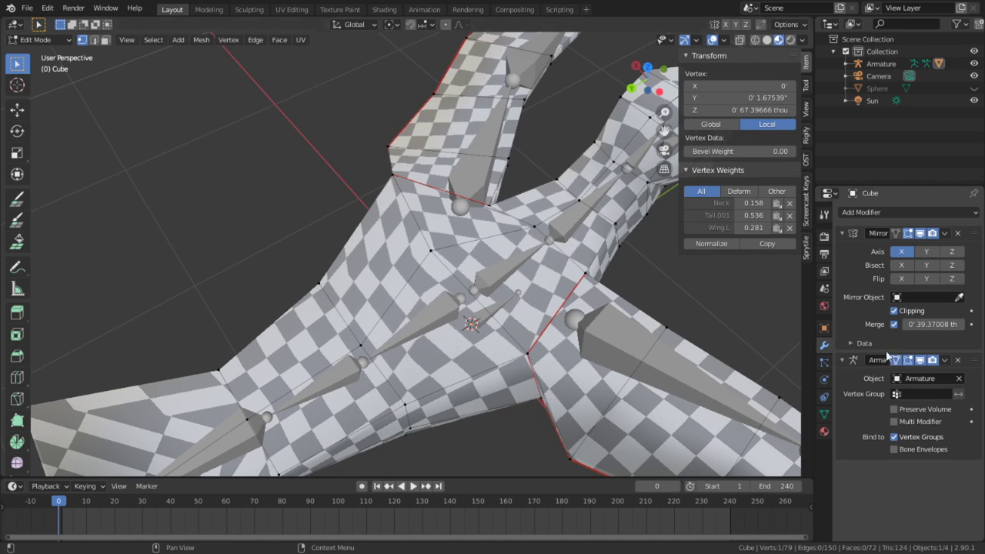
Select the single body edge behind the left wing root and remove it from the Wing.L vertex group
middle_drag(323, 400, 370, 115)
key(alt+a)
click(300, 310)
click(825, 414)
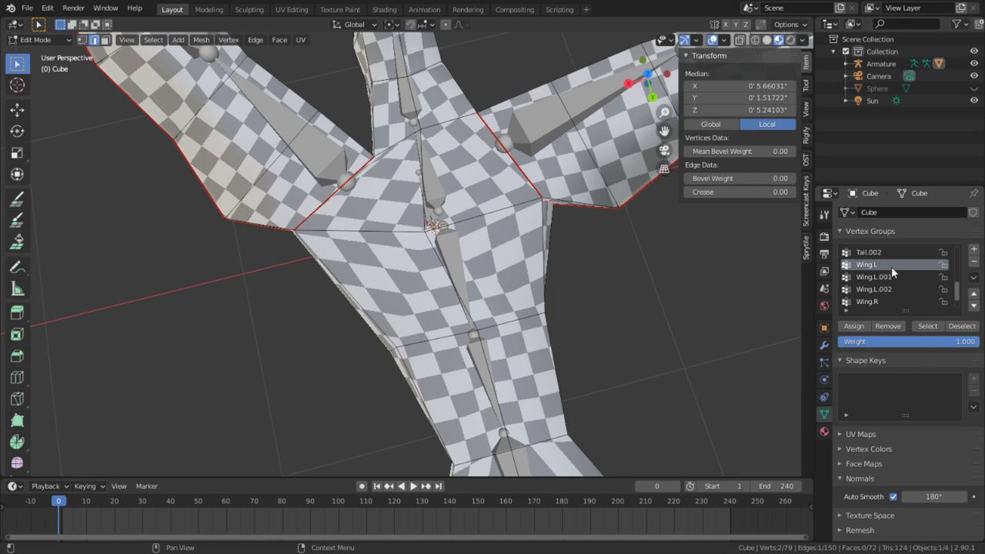
click(889, 326)
Select the lower belly vertex beneath the left wing root and remove it from the Wing.L vertex group
middle_drag(538, 254, 378, 342)
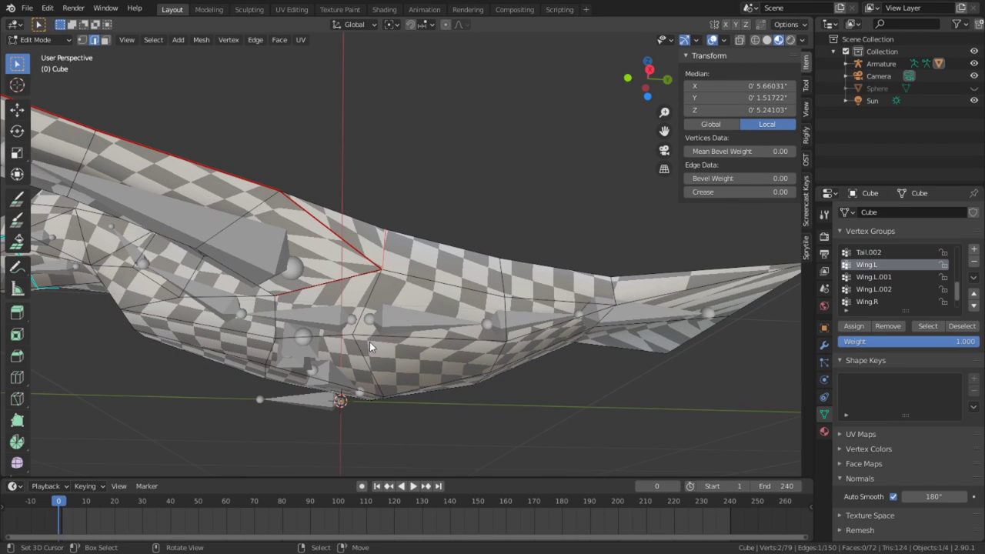
key(1)
click(355, 336)
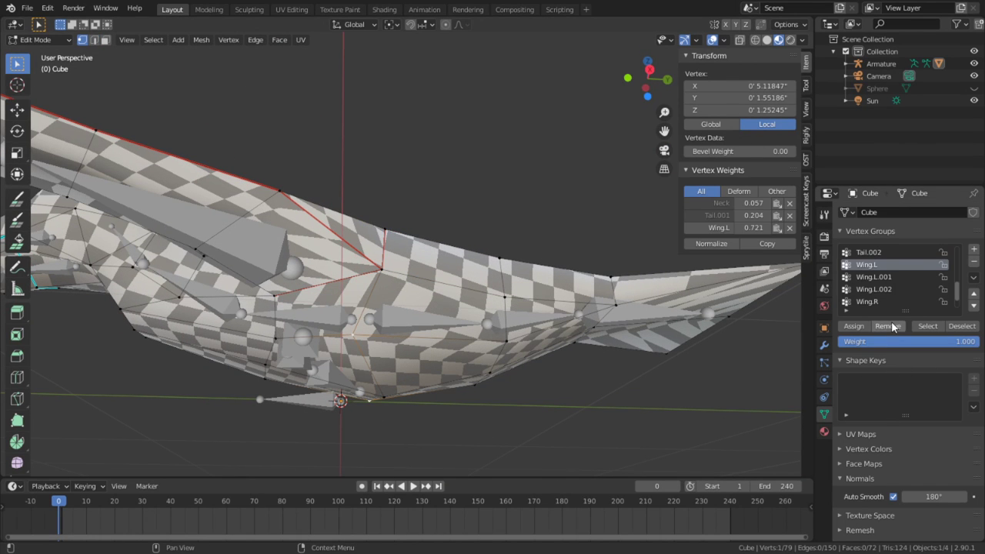
click(886, 326)
middle_drag(693, 323, 587, 374)
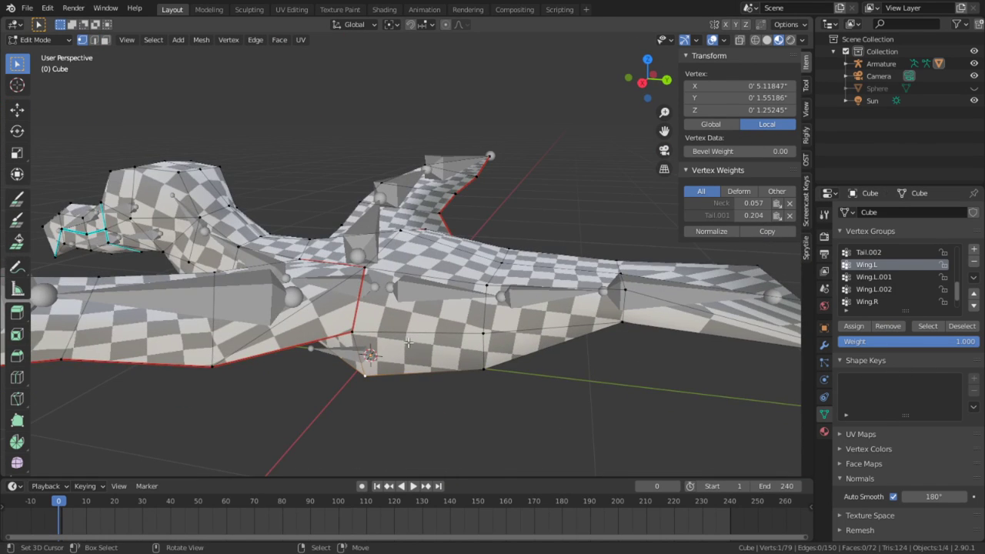
Select the three connected edges around the left wing root and body side, and remove them from the Wing.R vertex group
key(2)
click(378, 307)
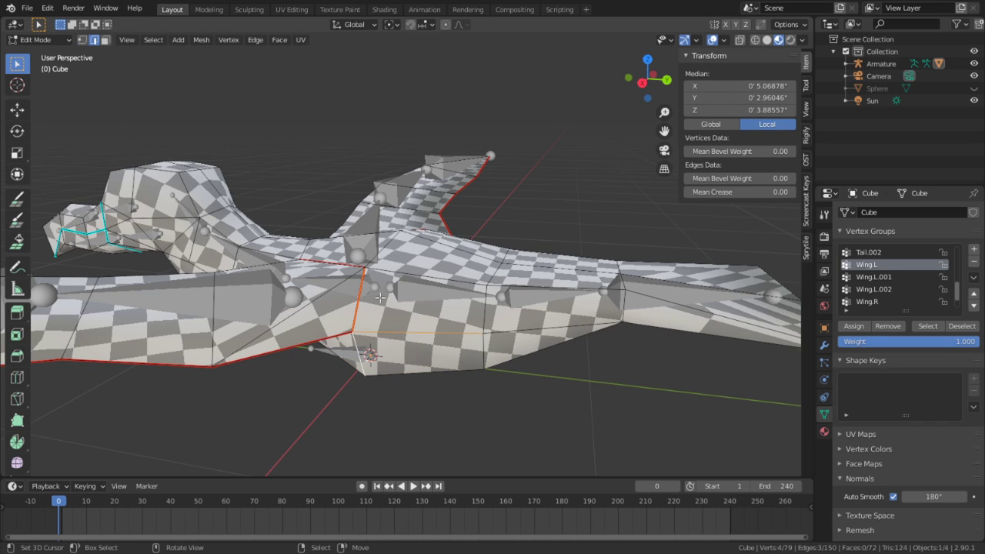
shift+click(377, 300)
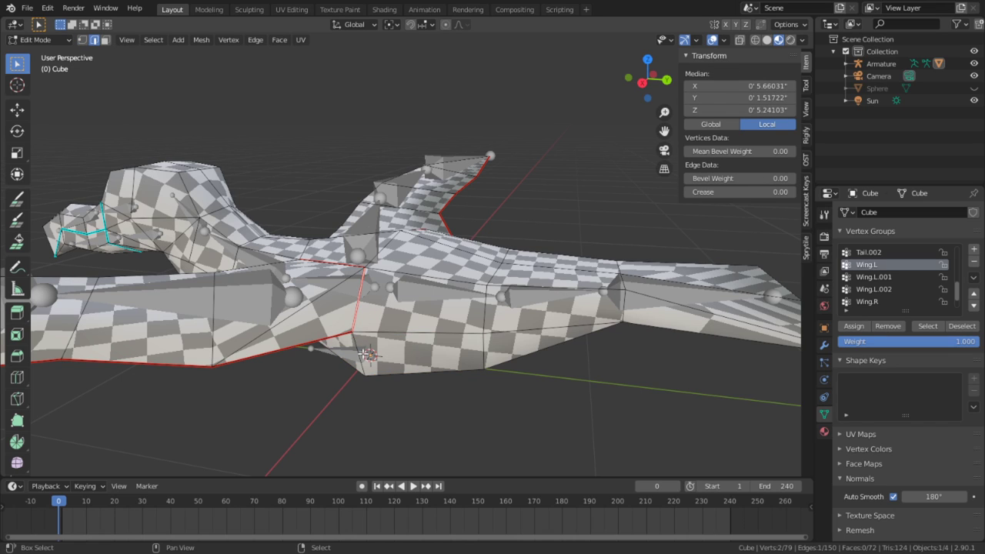
scroll(896, 280, down, 2)
click(880, 277)
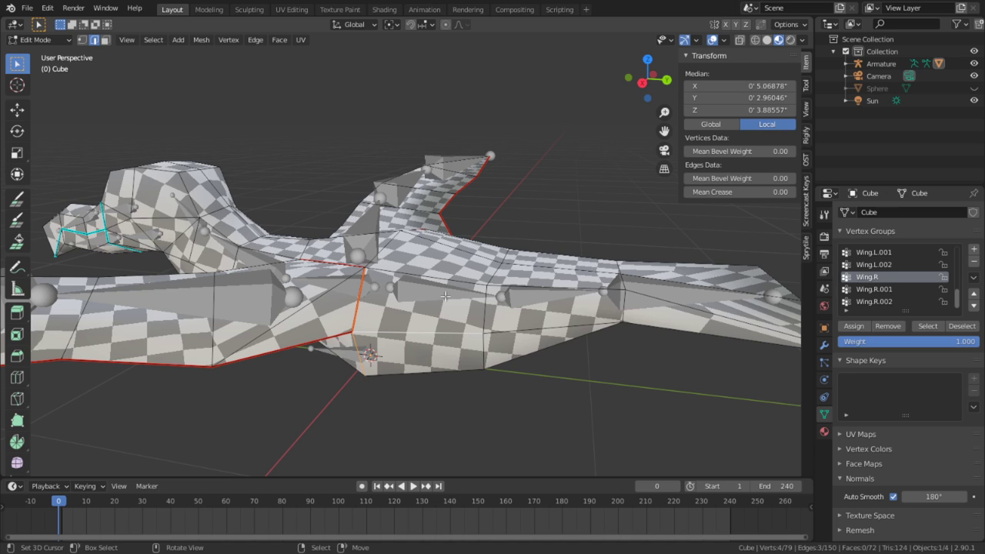
middle_drag(446, 296, 259, 275)
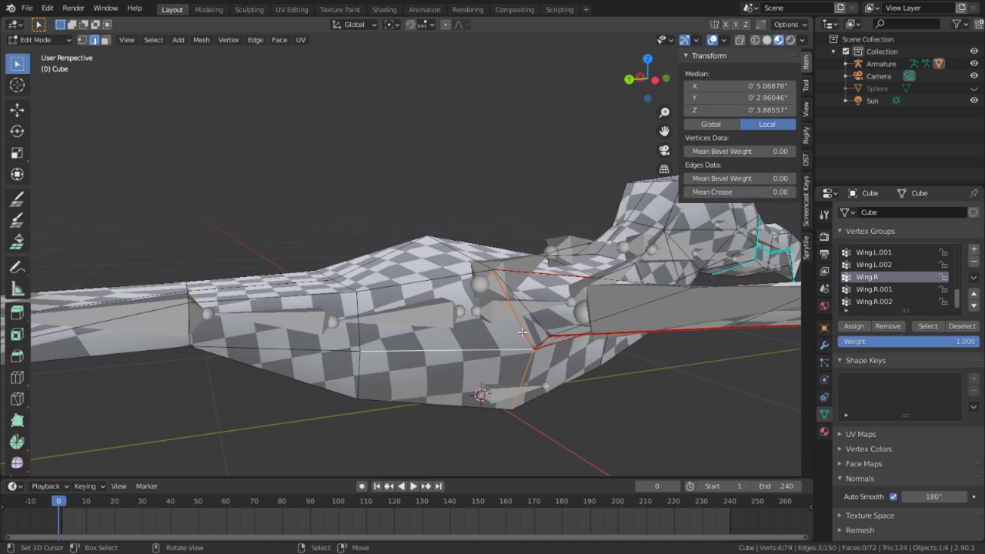
click(884, 327)
Return the armature to Pose Mode and rotate the Wing.L bone -74.1° about the view axis
middle_drag(569, 323, 522, 247)
key(Tab)
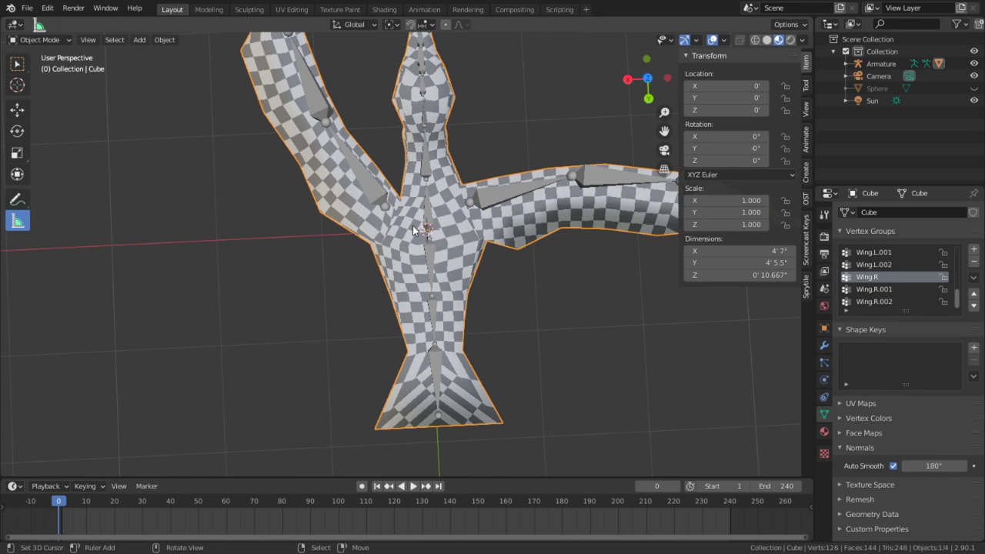
click(359, 198)
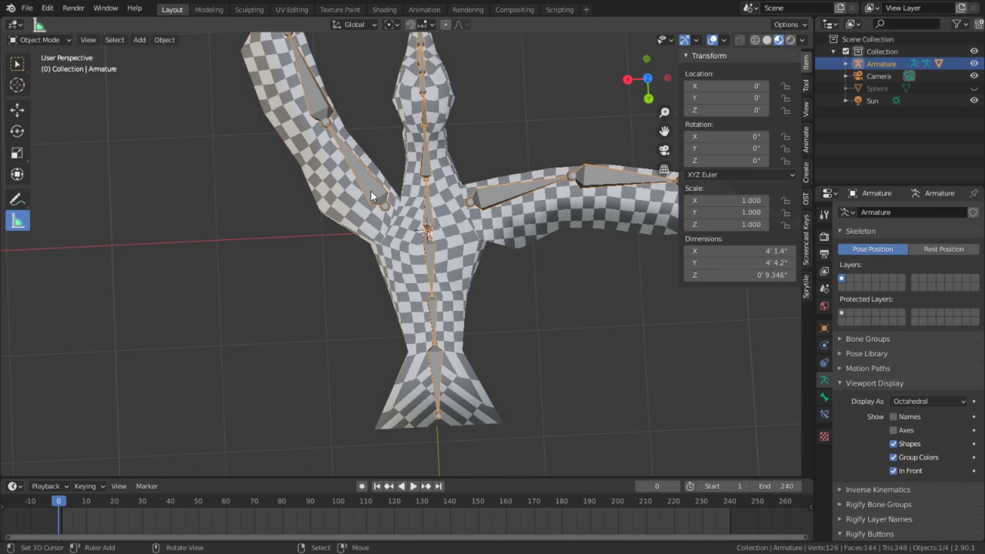
key(ctrl+Tab)
key(r)
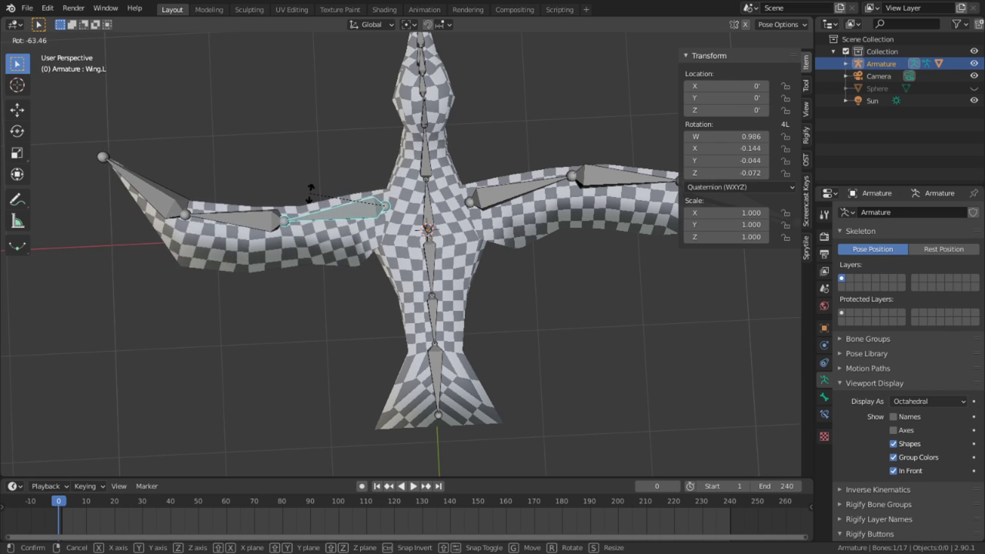
click(310, 206)
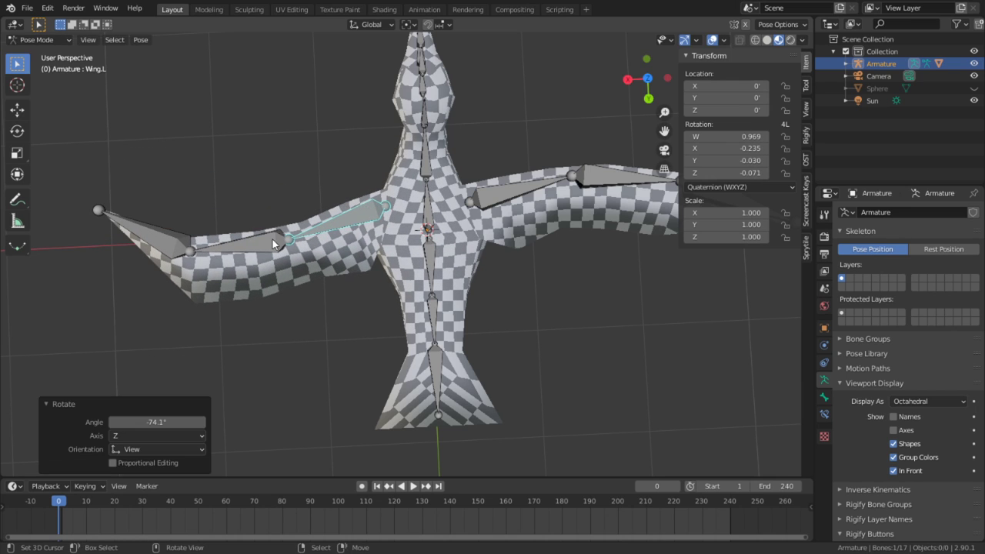
Rotate the Wing.L.001 bone towards the tail and the Wing.L.002 bone -64° about the view axis
click(272, 239)
key(r)
click(192, 264)
click(184, 275)
click(178, 304)
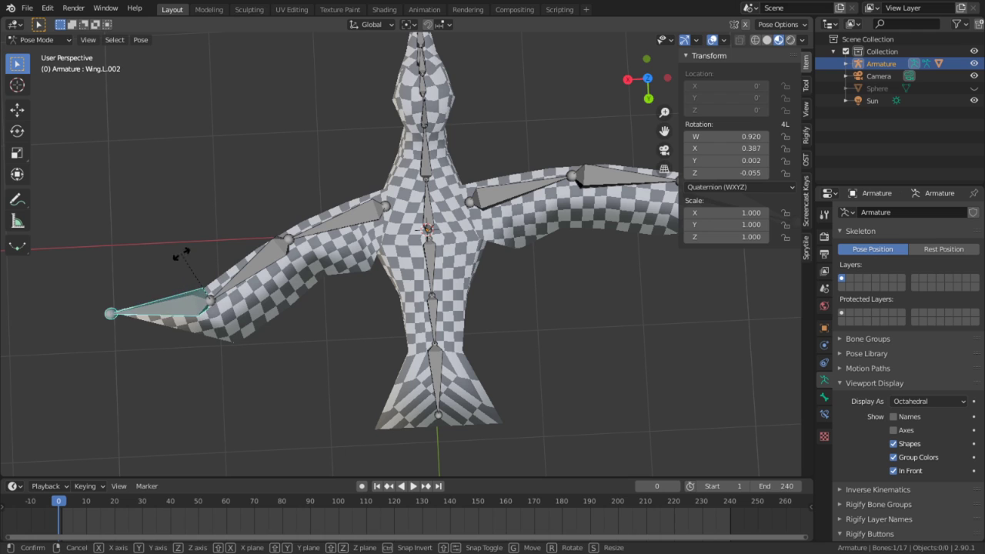
key(r)
click(154, 307)
Set the transform orientation to Local and rotate the Wing.L bone about its local Y axis
middle_drag(338, 265, 528, 208)
scroll(560, 295, up, 5)
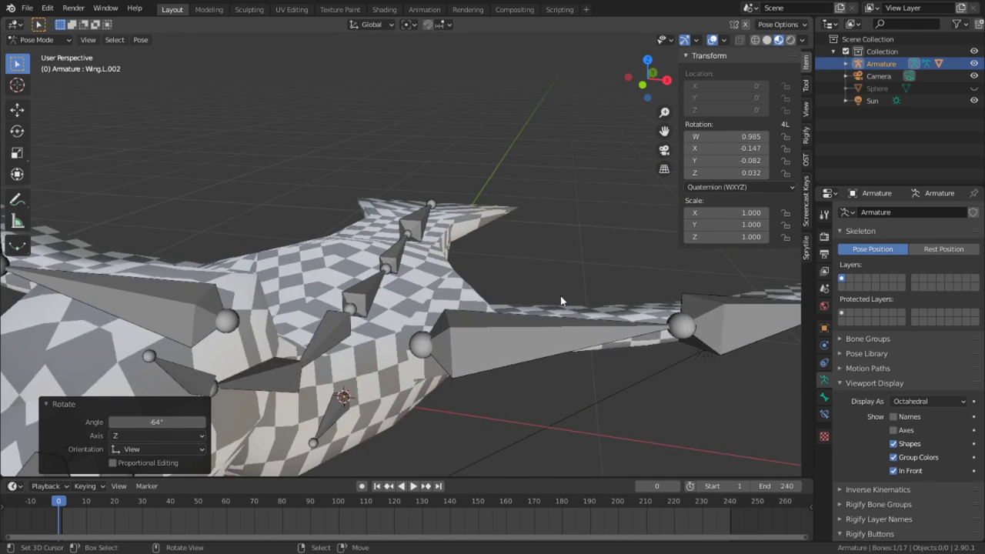
click(659, 347)
middle_drag(660, 347, 481, 205)
key(r)
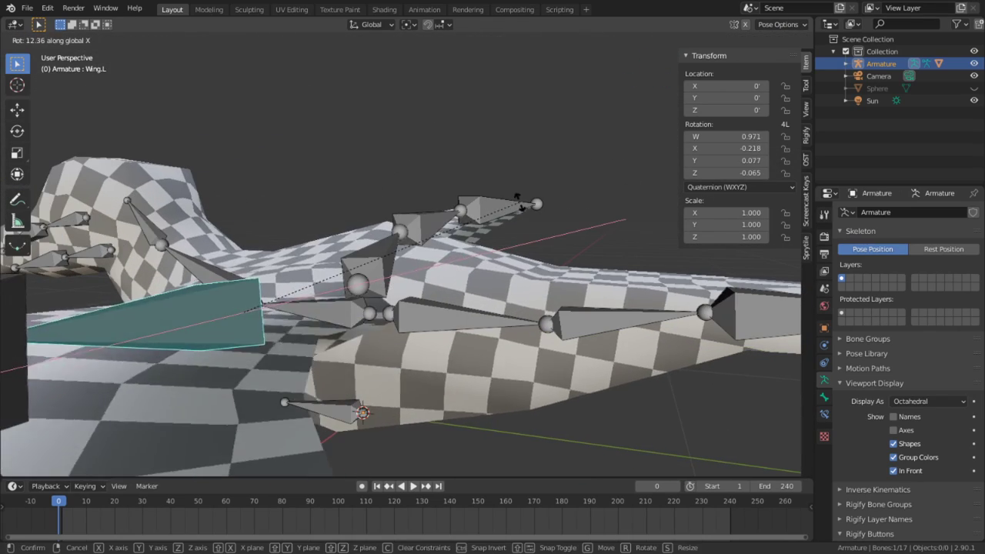
key(Escape)
click(377, 26)
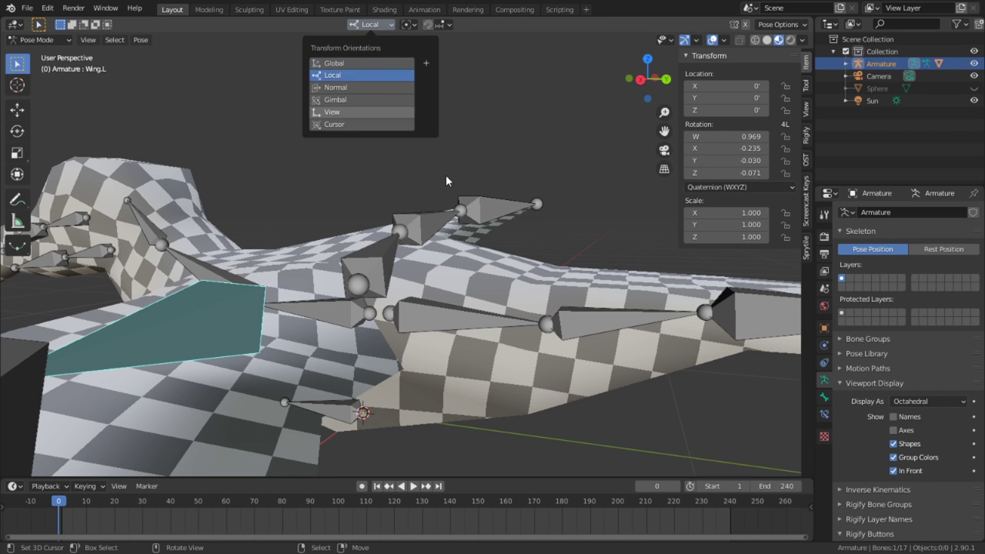
click(333, 75)
key(r)
key(y)
click(418, 138)
Try rotating the Wing.L.001 bone from behind, in the view plane and with trackball rotation
middle_drag(418, 144, 188, 256)
middle_drag(130, 265, 87, 273)
key(r)
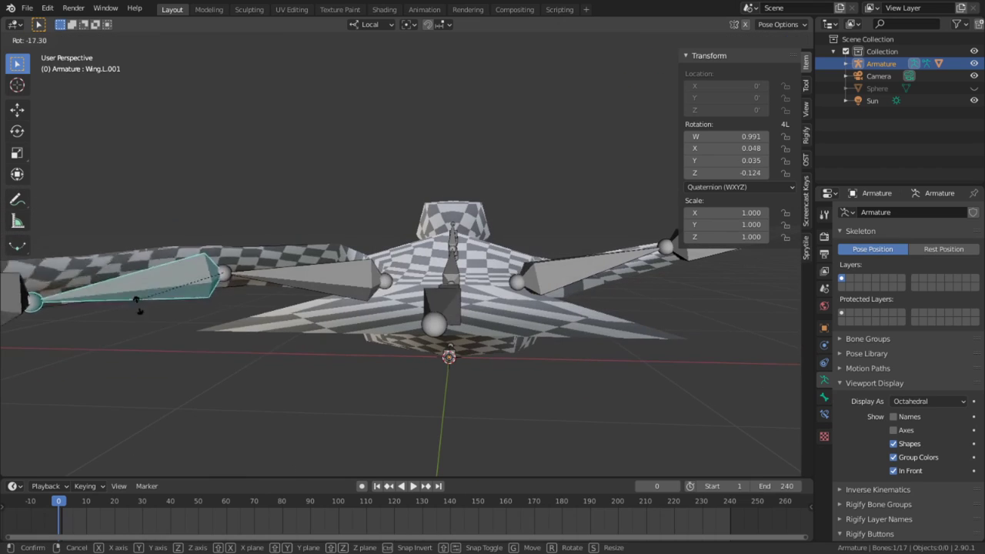
right_click(297, 331)
key(r)
key(r)
right_click(157, 310)
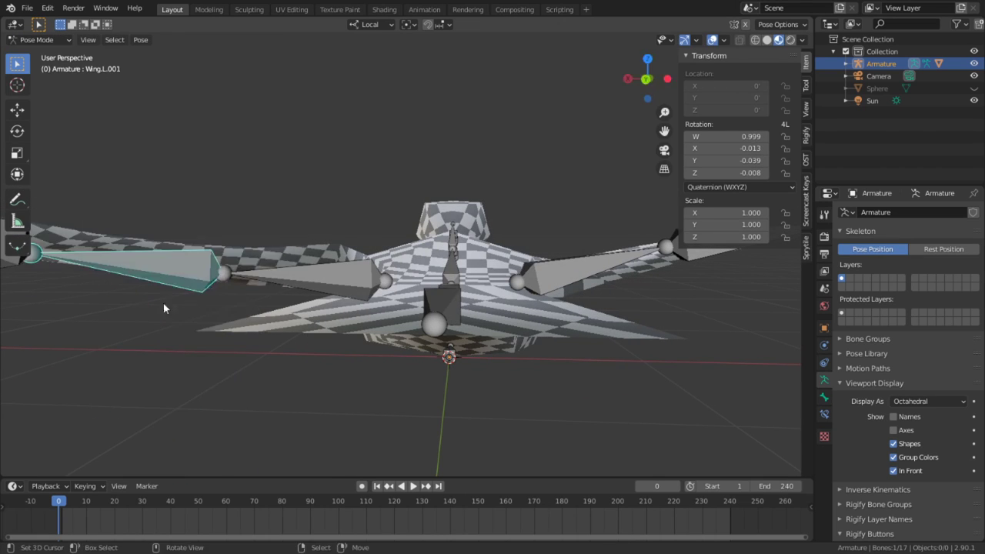
Fold the Wing.L.001 bone downwards with a trackball rotation of 121° and 9.17°
middle_drag(165, 307, 336, 287)
key(r)
key(r)
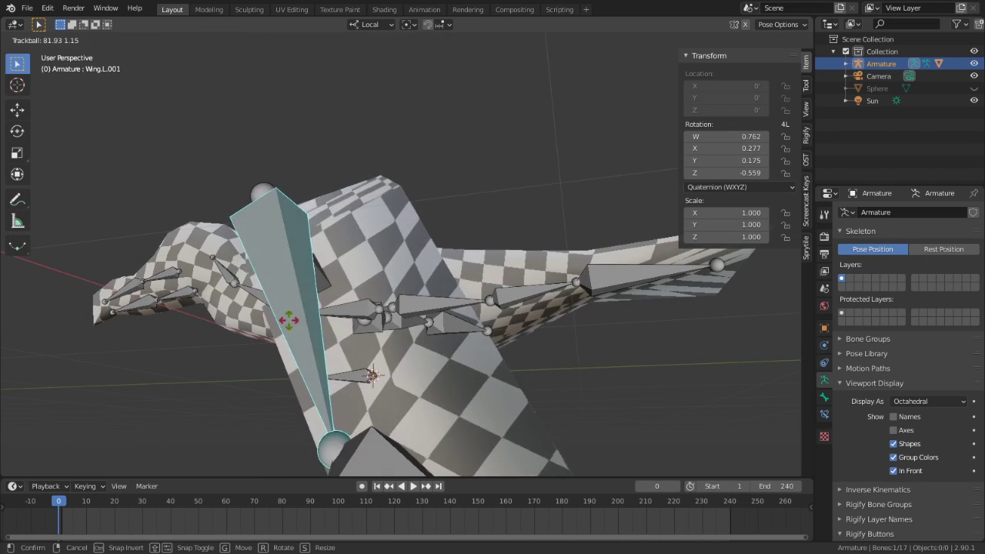
click(329, 336)
Select the Wing.L.002 bone and try rotating it in the view plane and with trackball rotation
middle_drag(328, 336, 183, 376)
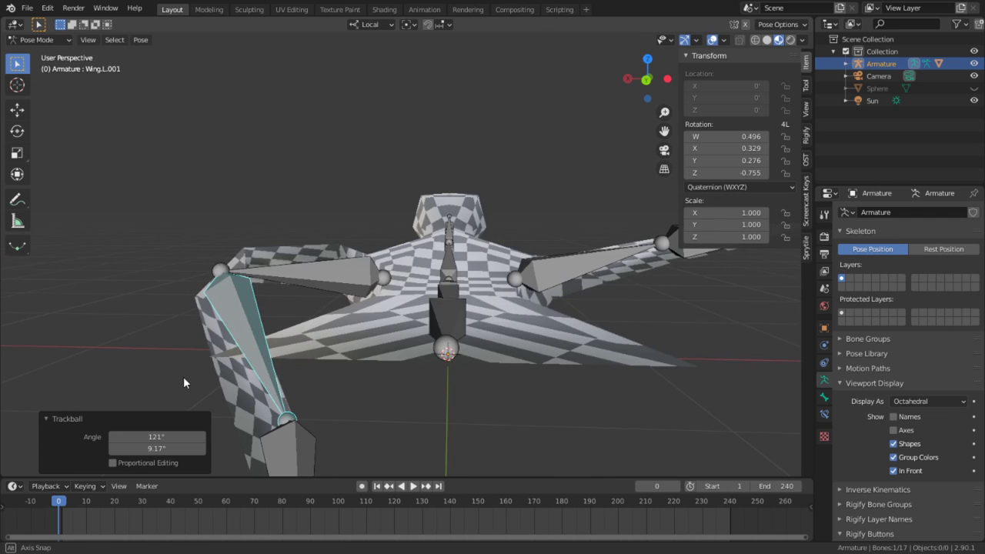
click(300, 427)
middle_drag(301, 426, 330, 431)
key(r)
right_click(411, 207)
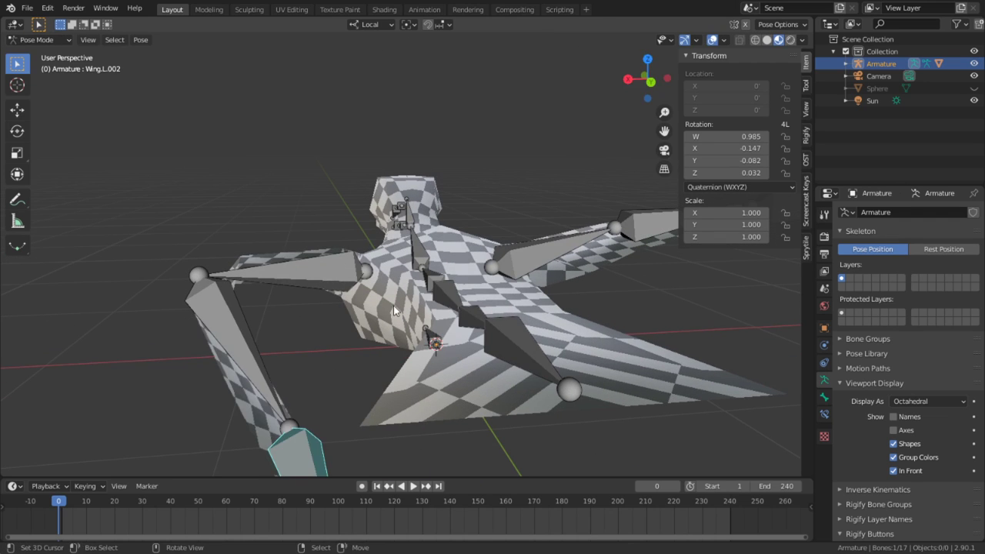
middle_drag(376, 336, 428, 329)
key(r)
key(r)
right_click(387, 306)
Rotate the Wing.L.002 bone -94.2° about its local Z axis to fold the wing tip
key(r)
key(x)
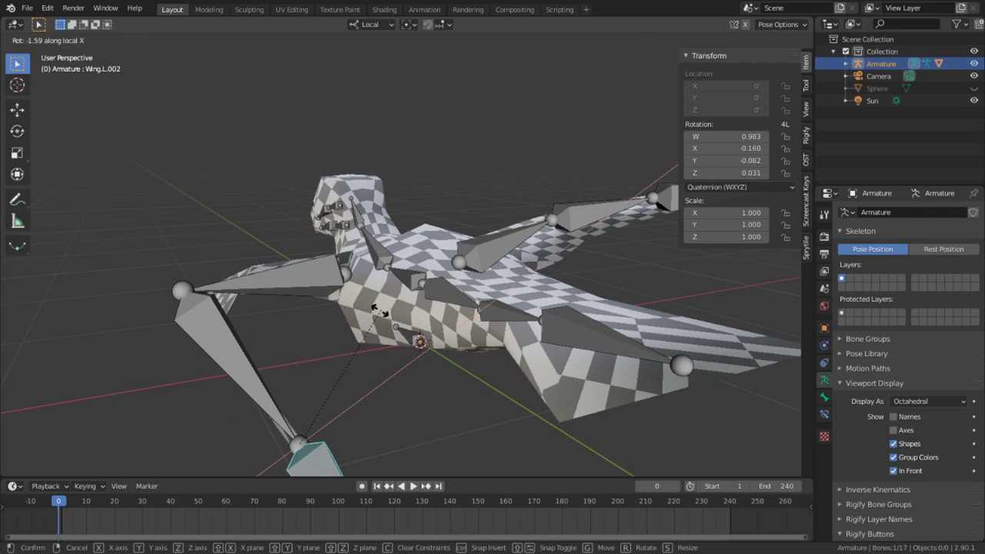
key(y)
key(z)
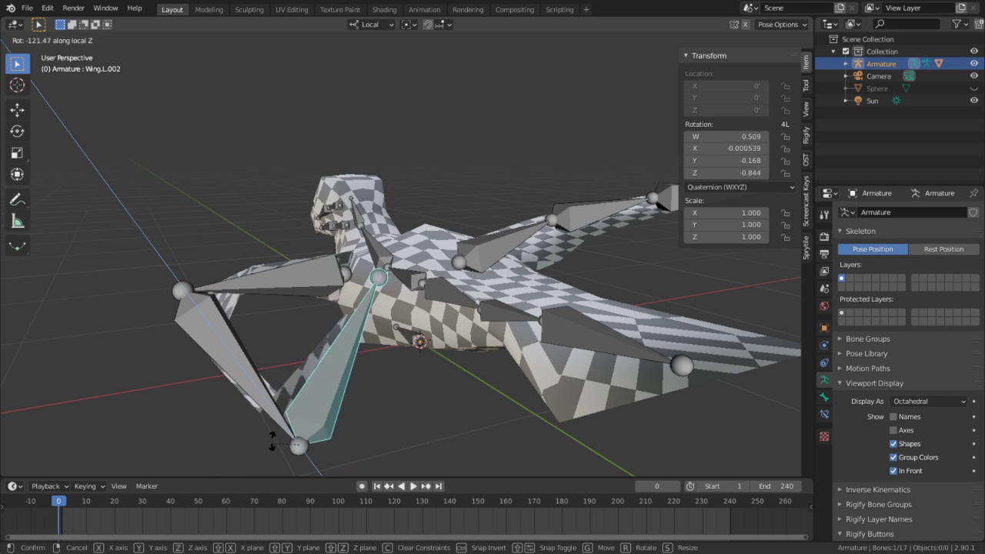
click(266, 369)
Select all bones of the armature and clear their rotation
middle_drag(265, 369, 390, 321)
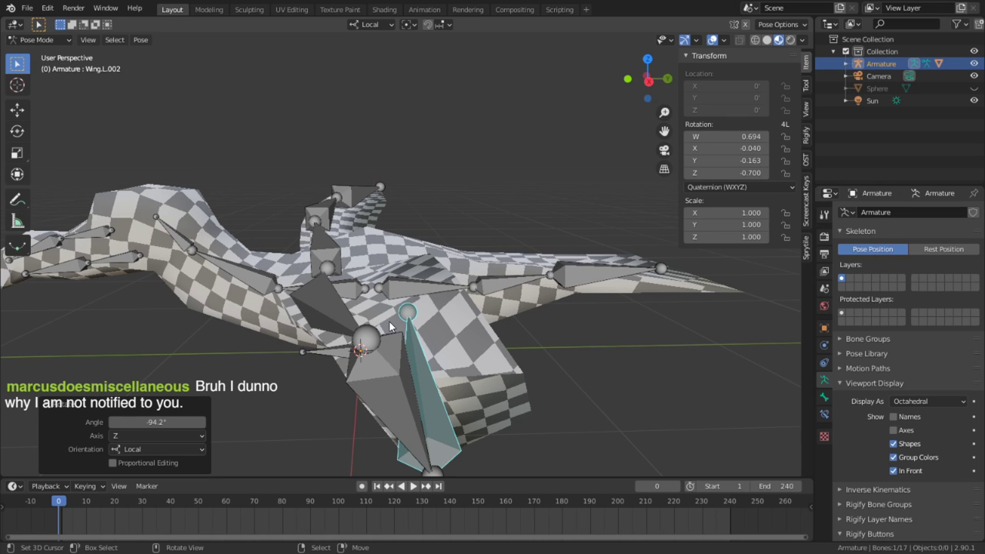
key(a)
key(alt+r)
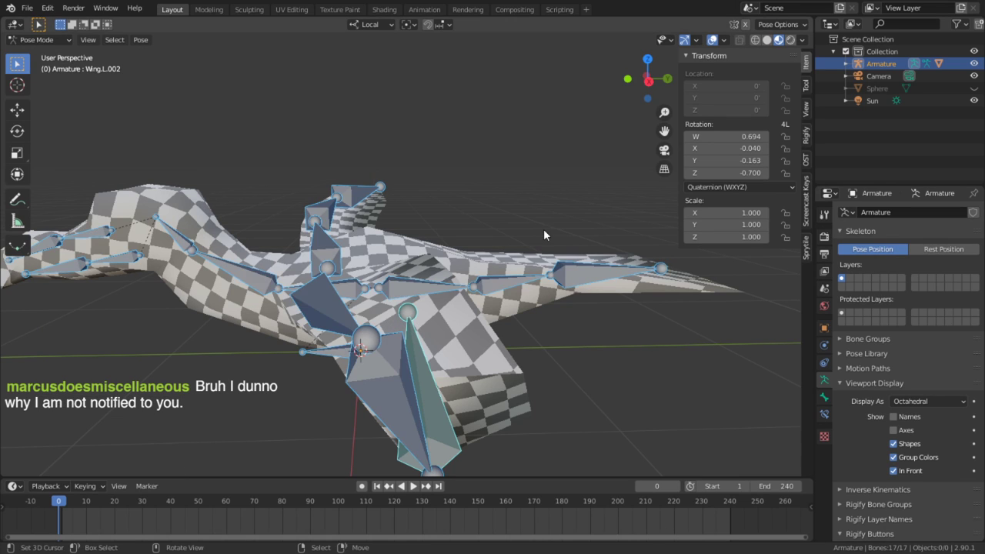
Select the TopBeak bone on the bird's head and rotate it upwards to open the upper beak
middle_drag(543, 228, 523, 228)
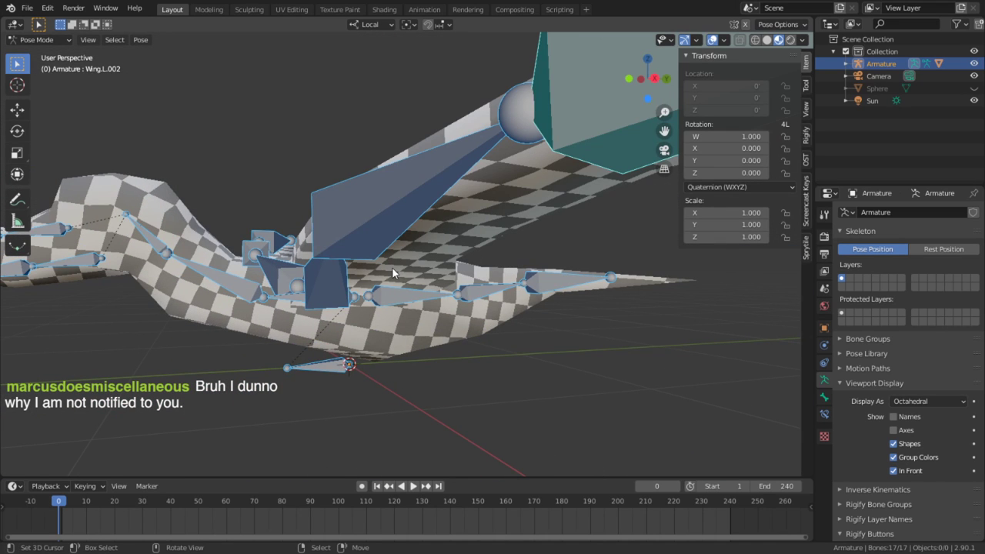
middle_drag(249, 294, 416, 298)
middle_drag(262, 242, 557, 291)
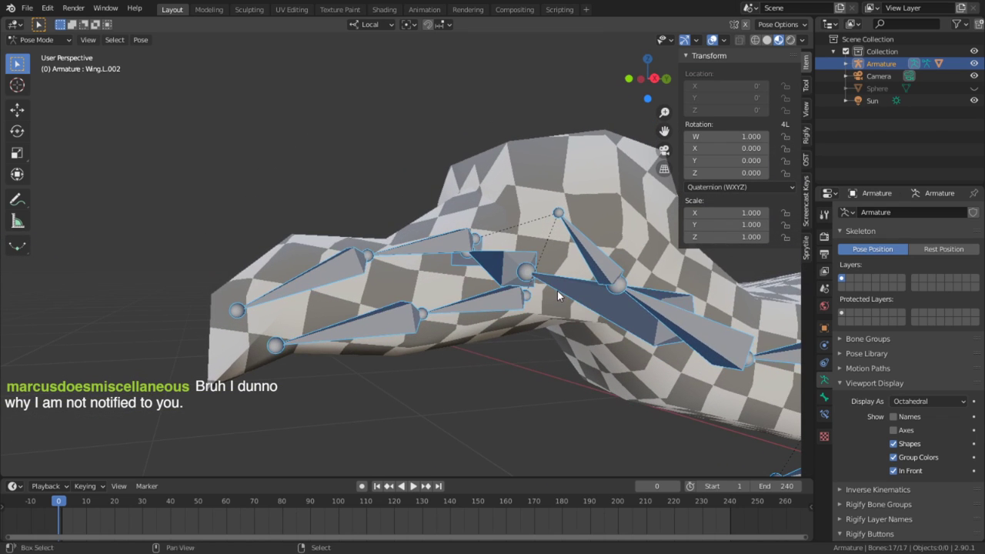
click(450, 237)
middle_drag(451, 237, 447, 215)
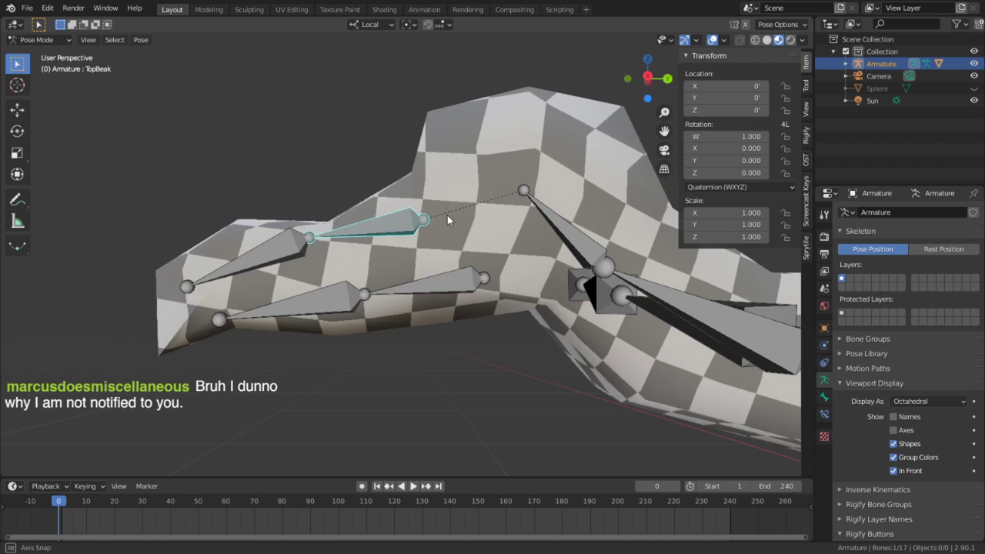
key(r)
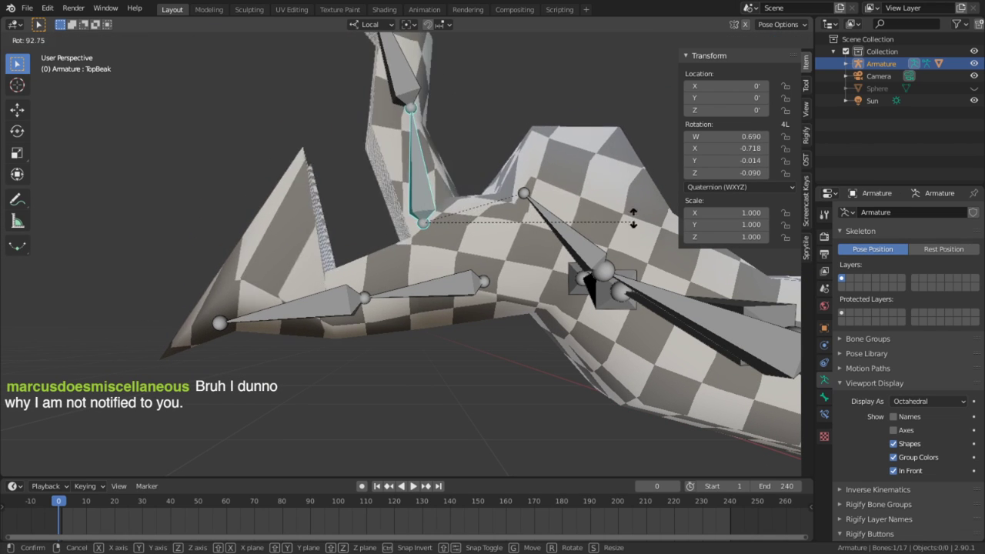
click(429, 300)
Select the BottomBeak bone and rotate it -27.9° in the view plane to open the lower beak
click(428, 298)
key(r)
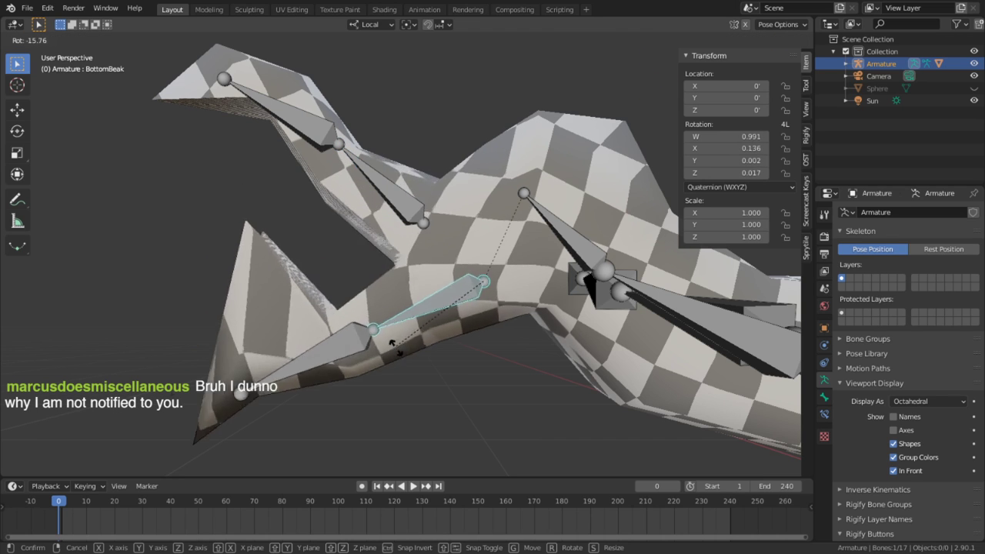
click(422, 358)
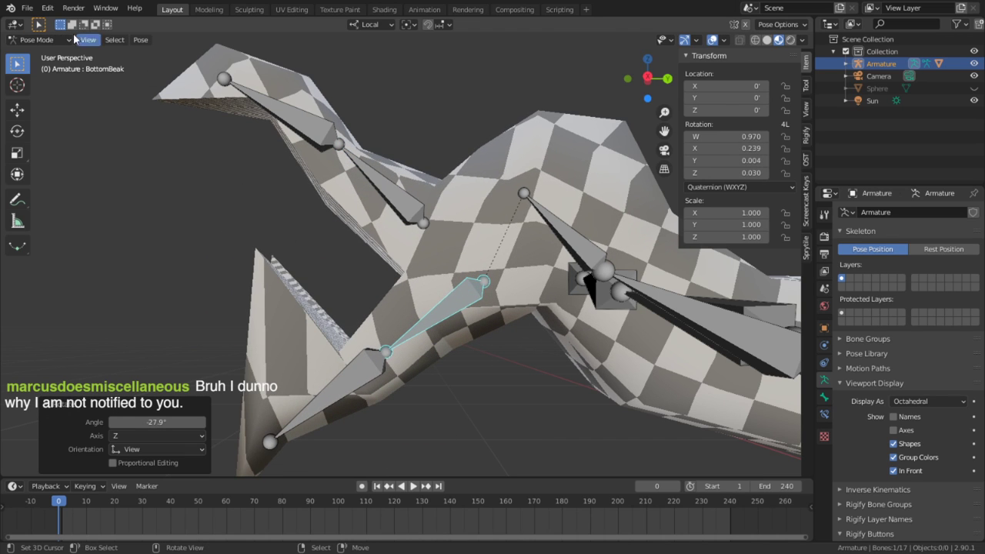
Leave Pose Mode, select the bird mesh and enter Edit Mode on it
click(48, 42)
click(47, 57)
right_click(263, 320)
key(Tab)
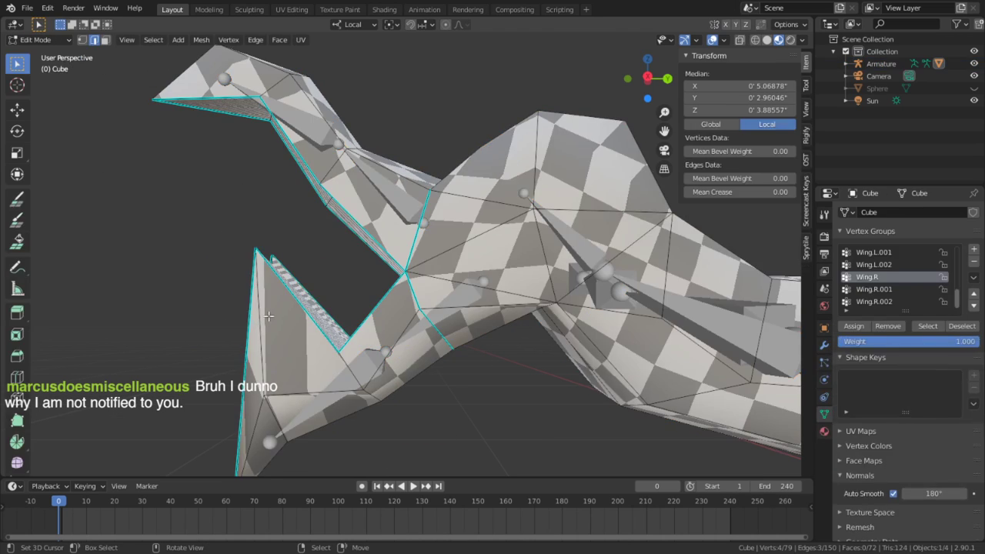
Switch to vertex selection and select the stretched vertex at the tip of the lower beak
click(82, 40)
right_click(280, 237)
key(c)
right_click(235, 254)
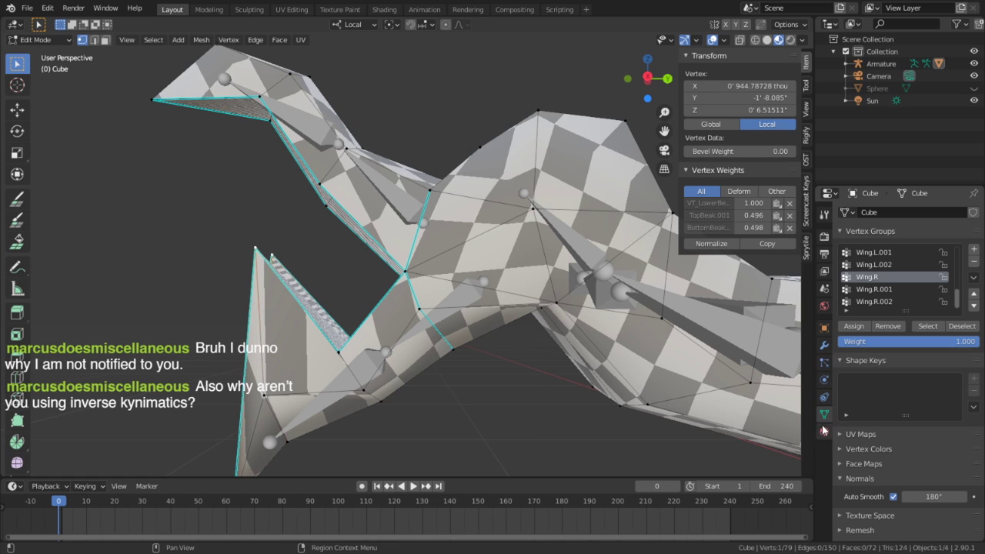
Select the VT_Upper Beak vertices and try removing them from the VT_LowerBeak vertex group
scroll(913, 249, up, 5)
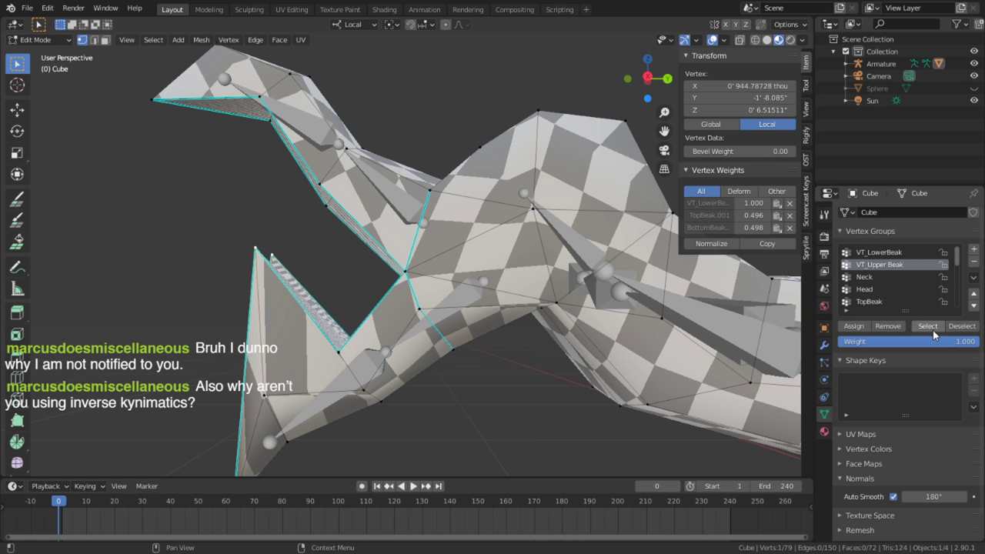
click(927, 326)
click(903, 254)
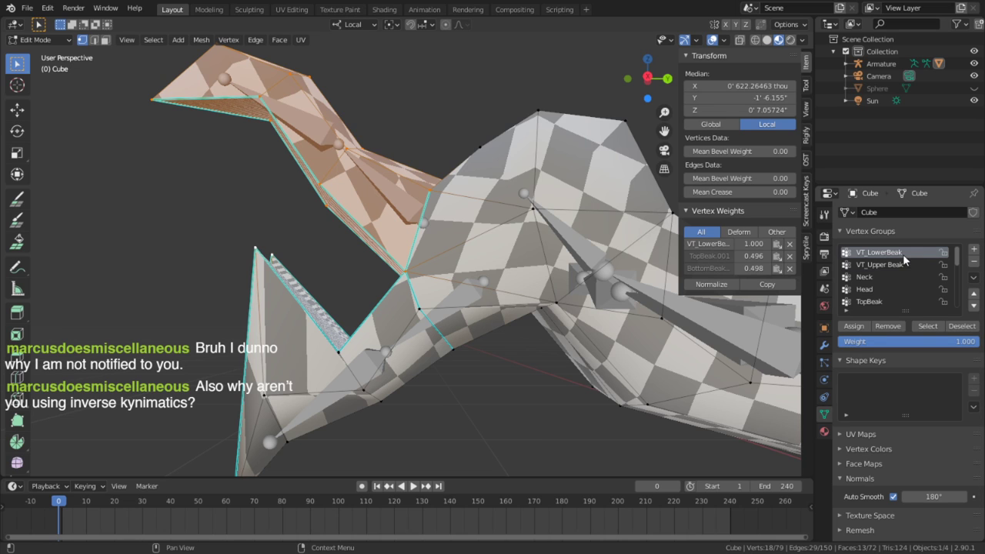
click(886, 327)
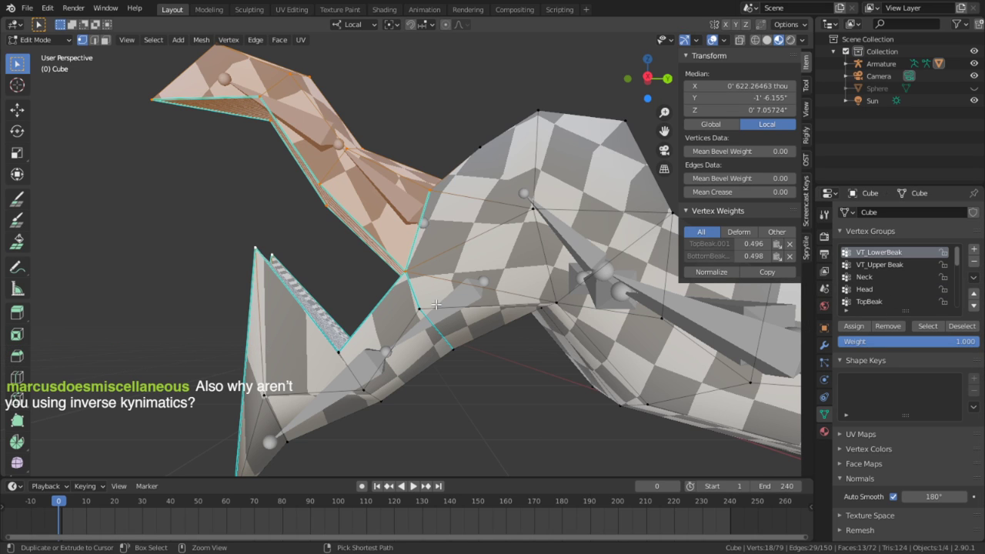
click(473, 284)
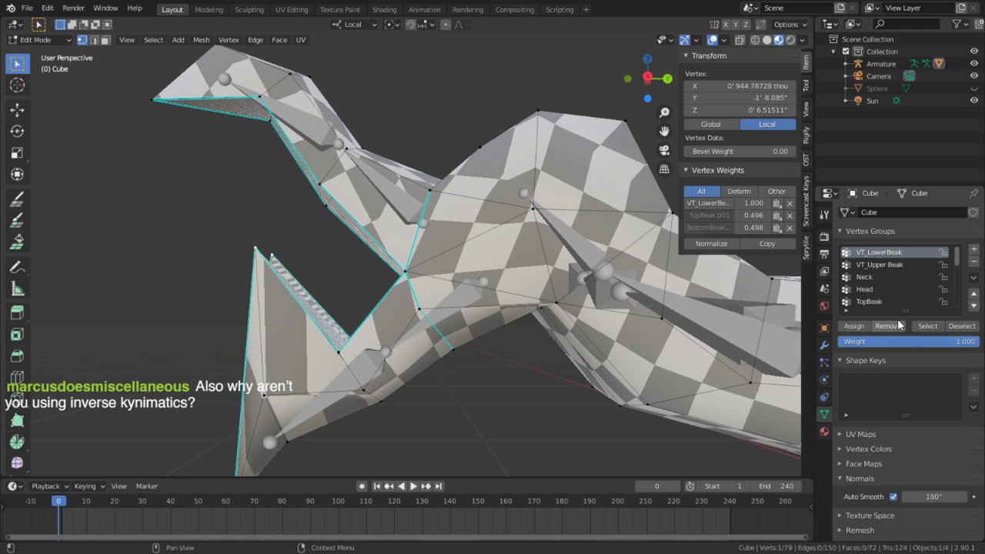
Select all vertices assigned to the VT_LowerBeak group and look through the mesh's vertex groups
click(936, 328)
scroll(933, 289, down, 5)
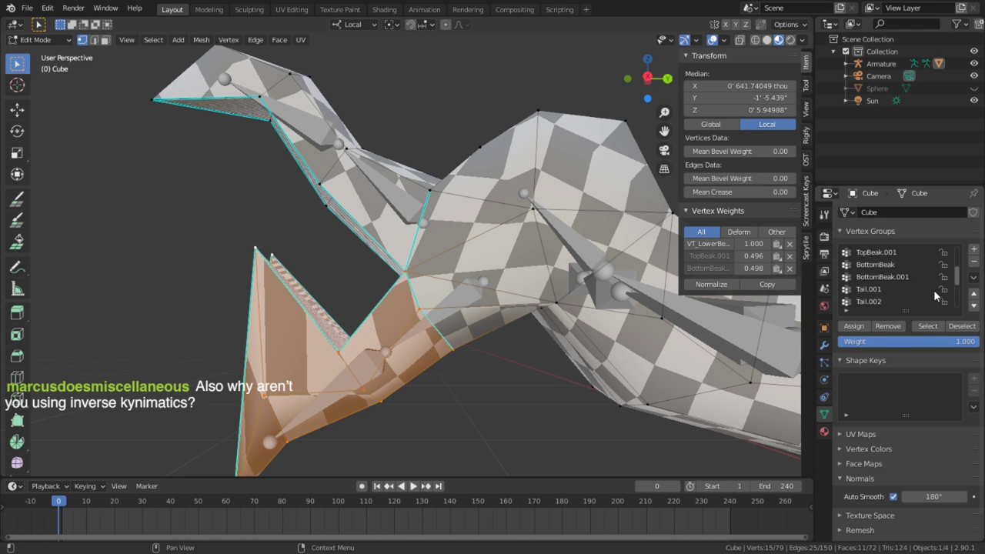
scroll(911, 289, down, 5)
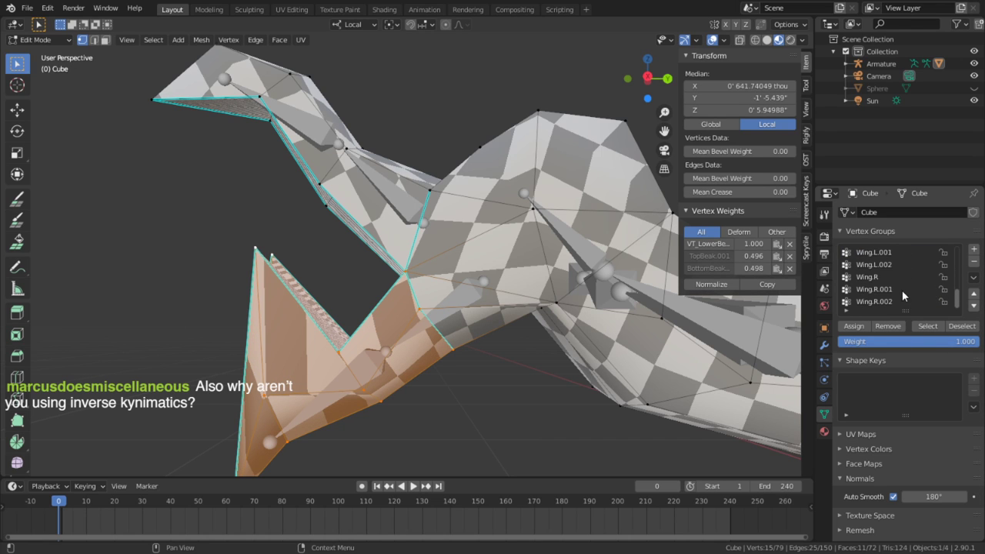
scroll(901, 289, up, 7)
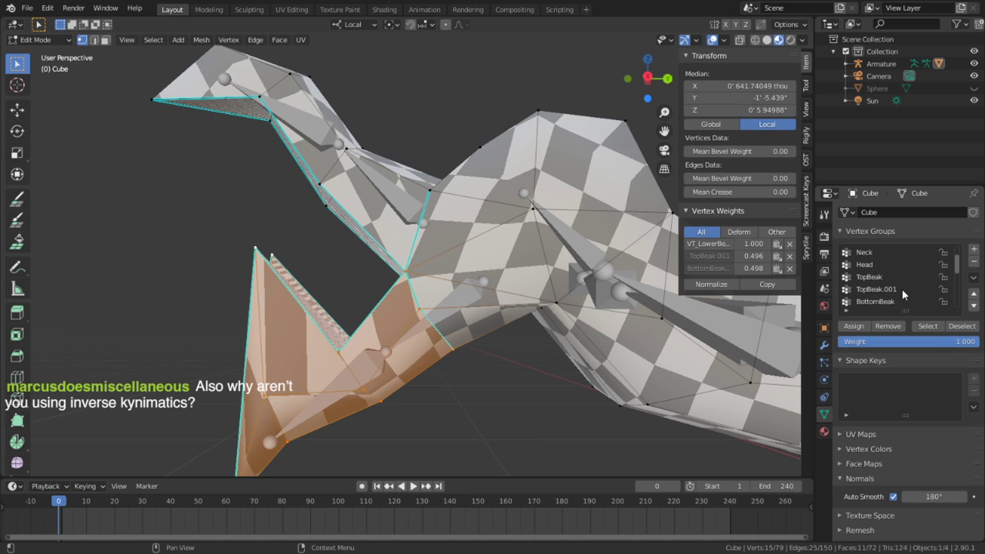
Remove the selected lower beak vertices from the TopBeak and TopBeak.001 vertex groups
click(878, 278)
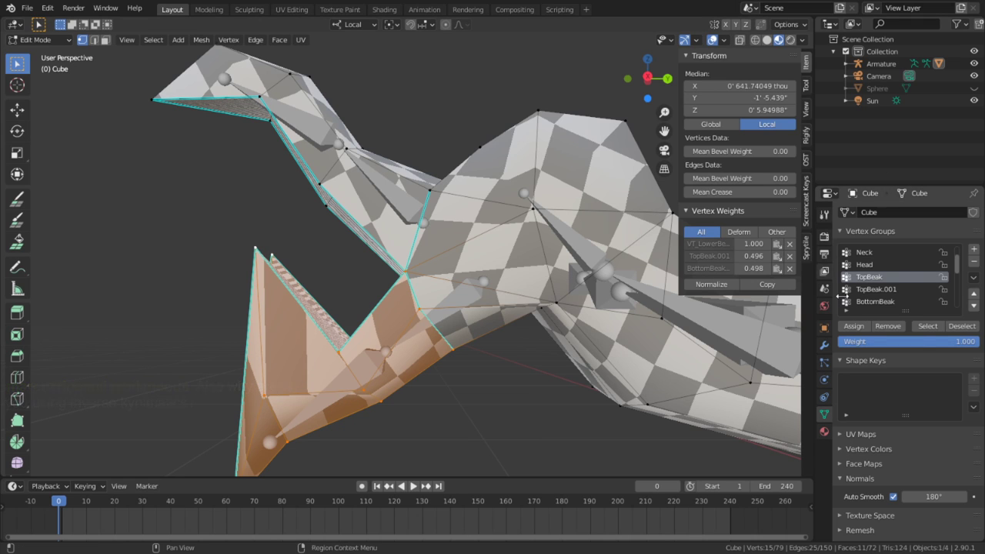
click(889, 326)
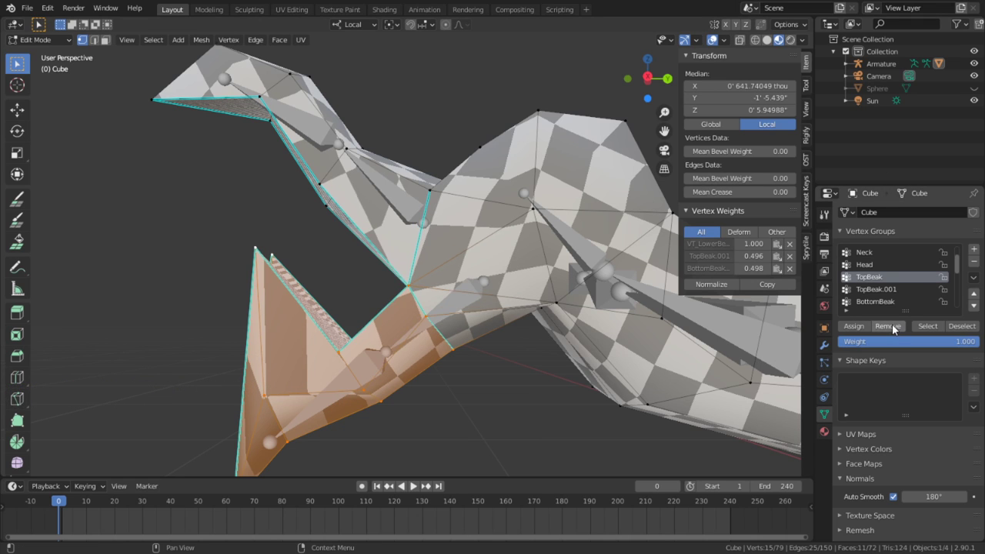
click(887, 289)
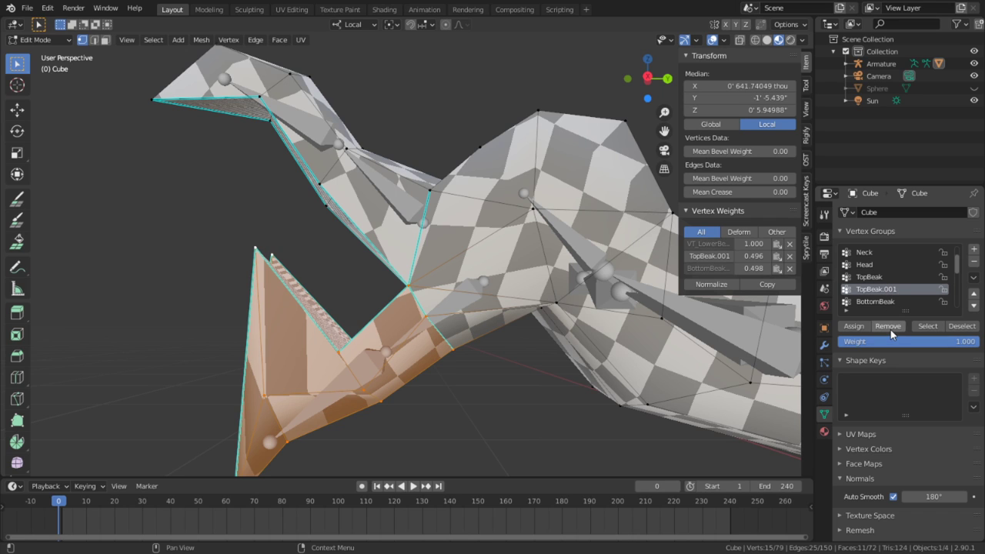
click(889, 330)
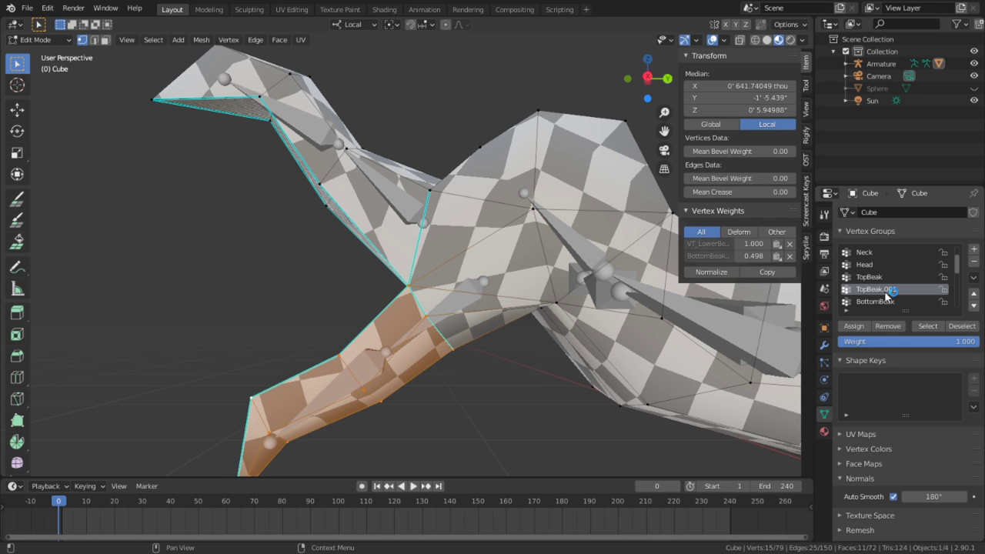
Select only the vertices belonging to the VT_Upper Beak vertex group
scroll(929, 264, up, 2)
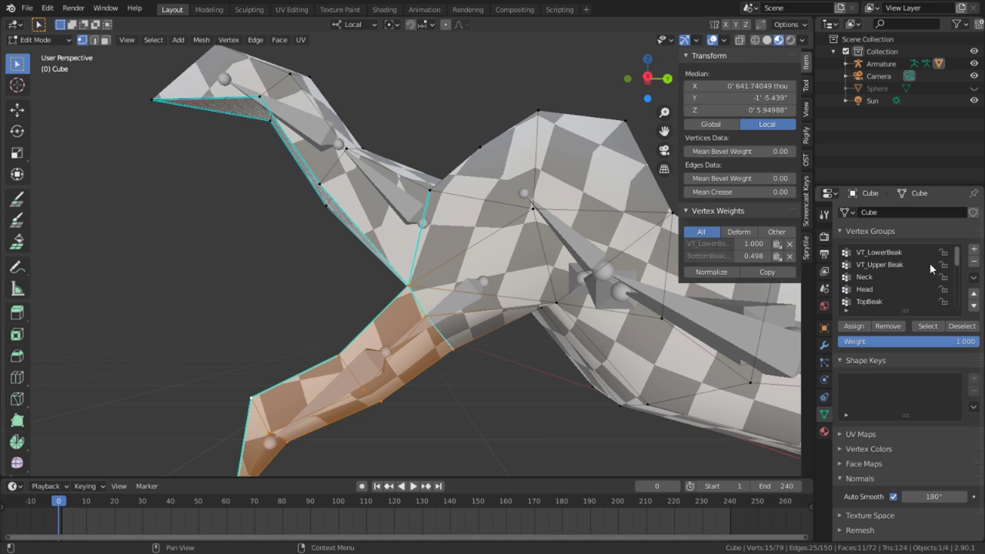
click(881, 232)
click(876, 227)
click(886, 262)
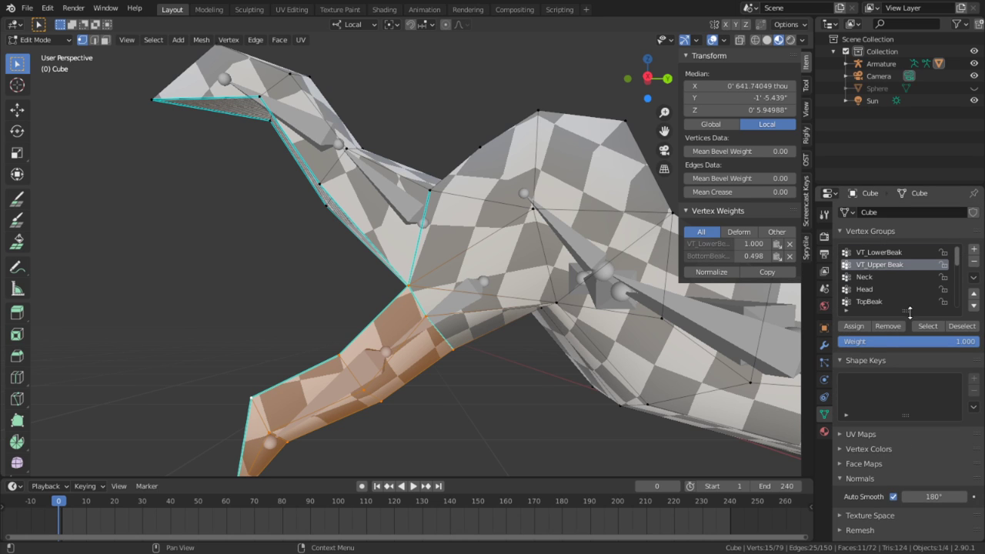
click(923, 326)
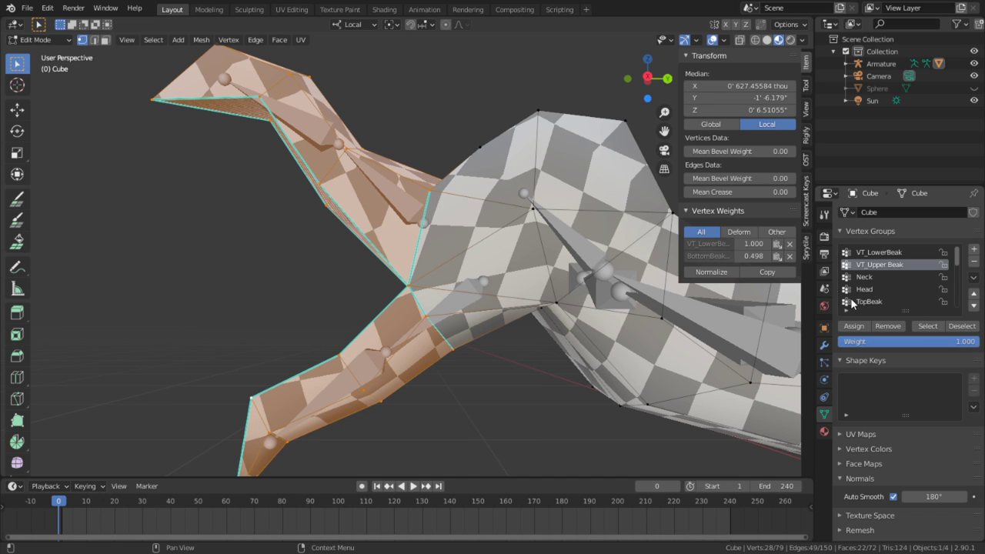
click(313, 263)
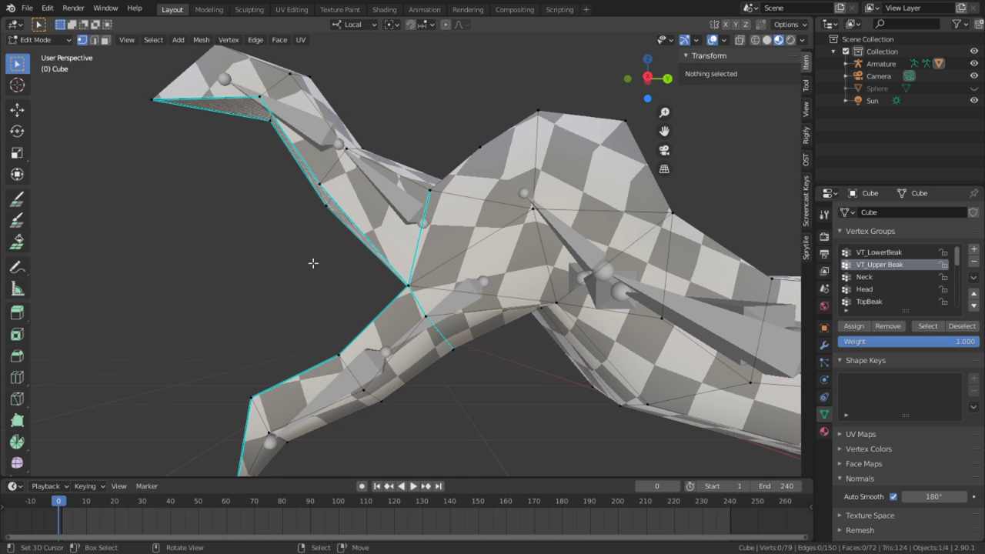
click(923, 328)
Remove the selected upper-beak vertices from the BottomBeak and BottomBeak.001 vertex groups
scroll(884, 273, down, 5)
click(885, 266)
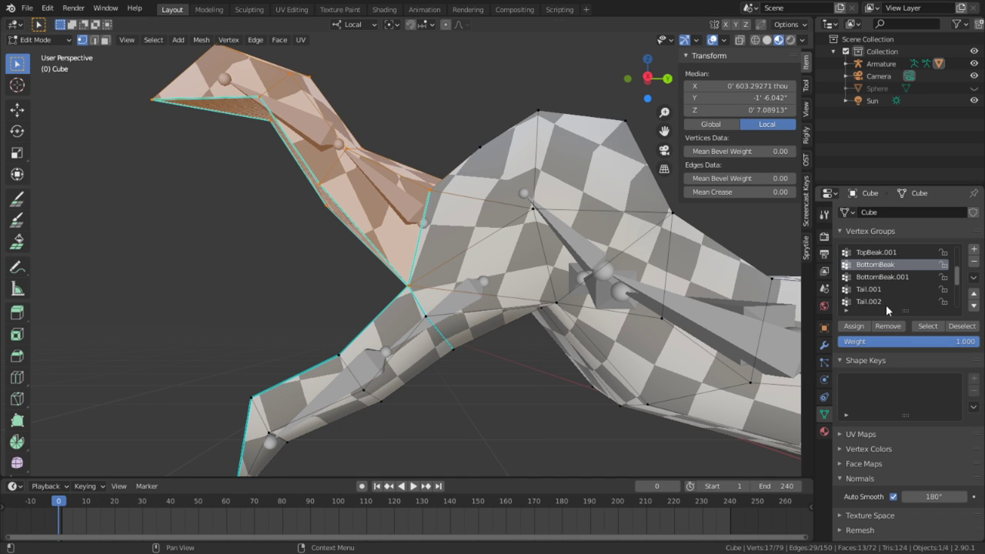
click(887, 327)
click(878, 278)
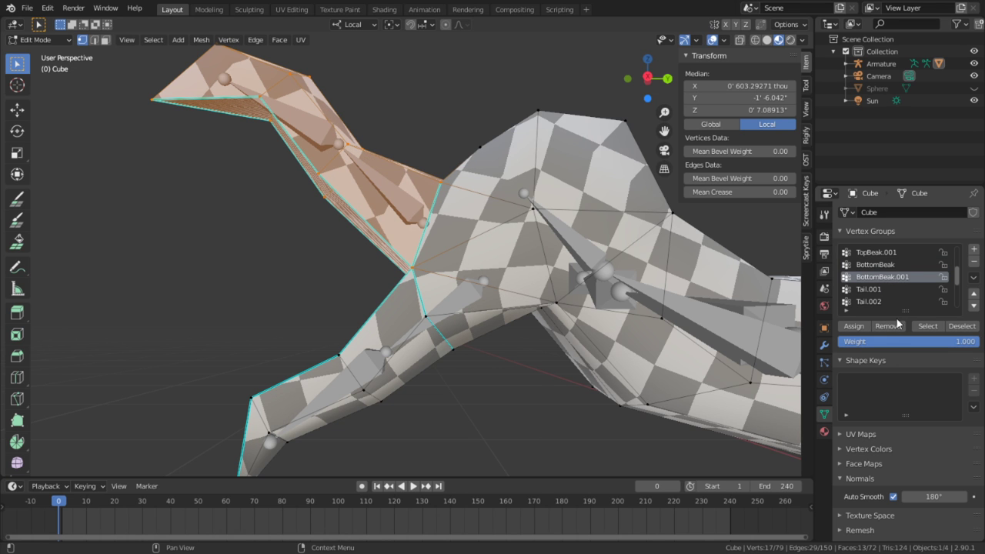
click(887, 327)
mouse_move(500, 277)
middle_down()
mouse_move(589, 284)
mouse_move(502, 285)
middle_up()
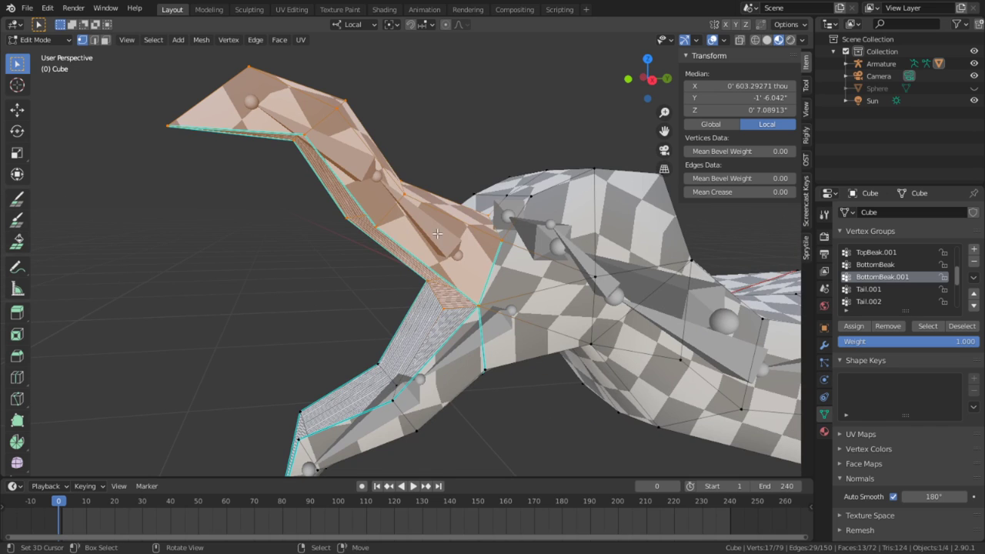
Leave mesh editing, put the armature into Pose Mode and select the TopBeak bone
key(ctrl+Tab)
click(237, 208)
right_click(420, 234)
key(ctrl+Tab)
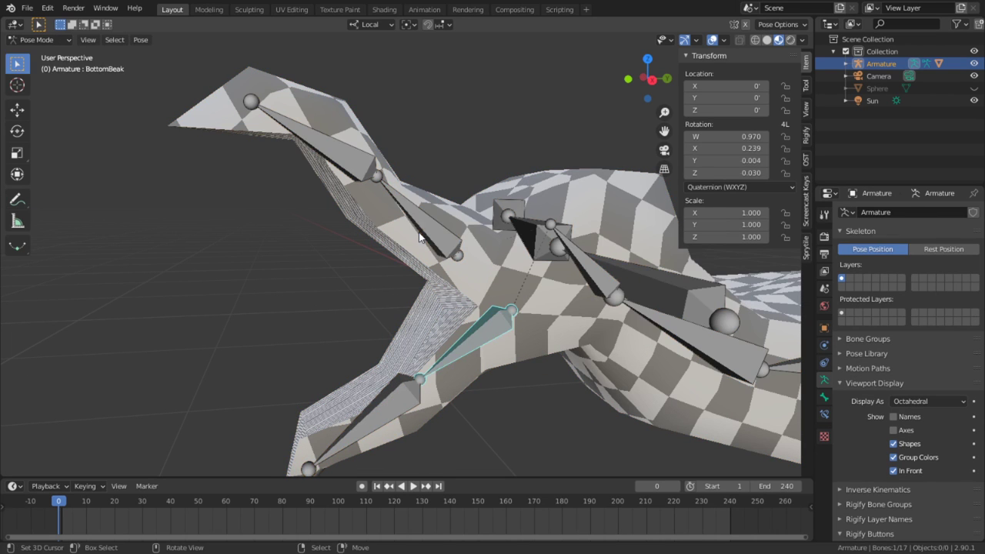
right_click(420, 233)
Rotate the TopBeak bone freely to test how the upper beak deforms
middle_drag(420, 234, 382, 233)
key(r)
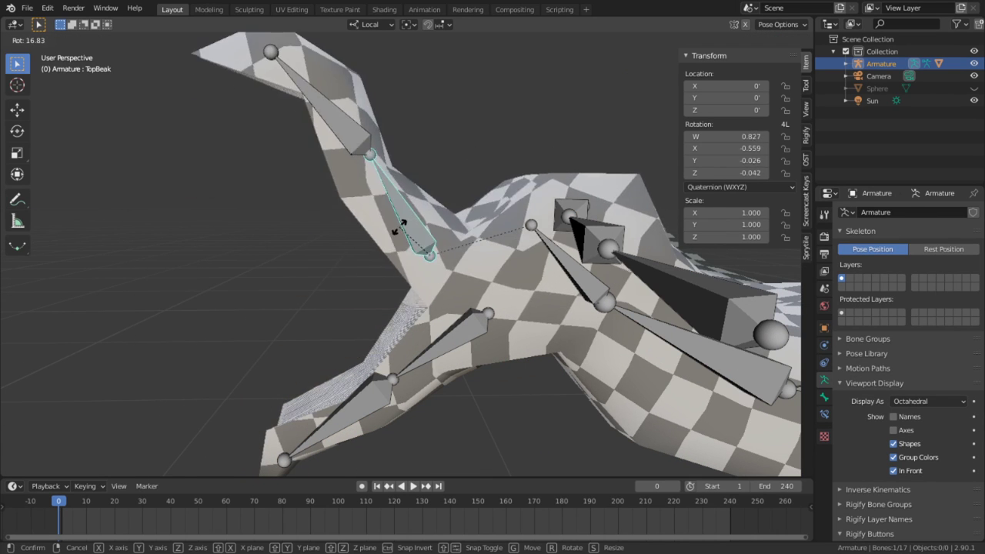
click(409, 233)
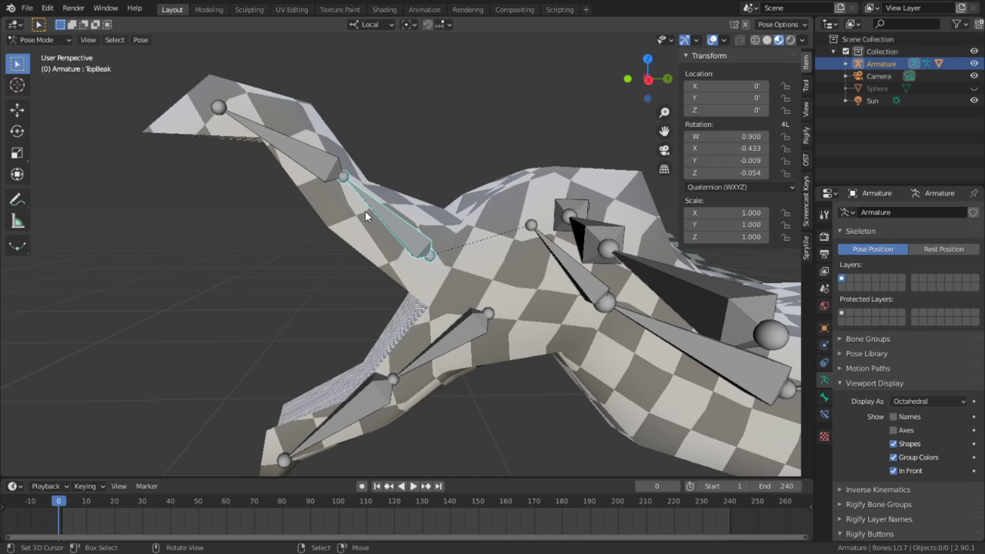
Clear the rotation of the TopBeak and BottomBeak bones
key(alt+r)
right_click(453, 337)
key(alt+r)
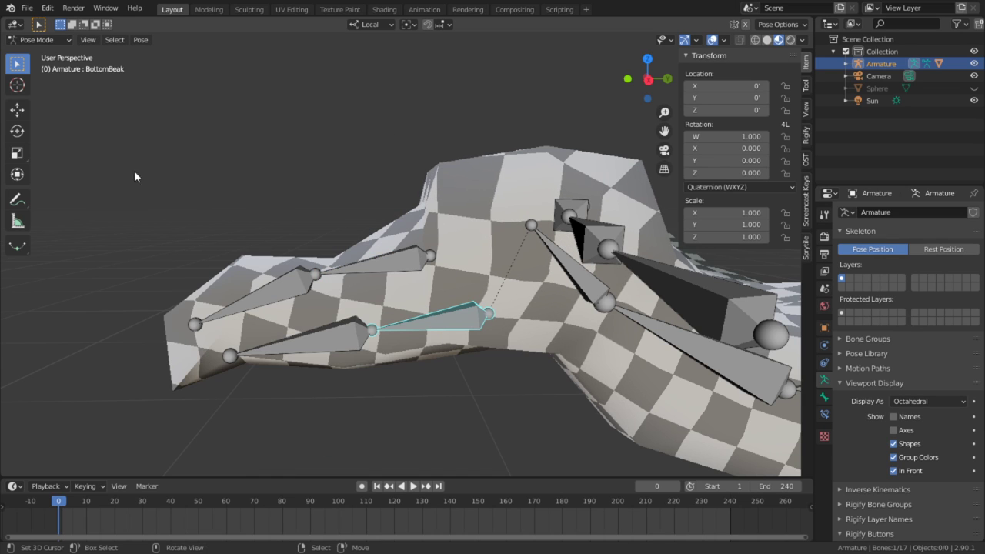
Switch from the armature to the Cube mesh and enter Edit Mode
click(40, 39)
click(48, 52)
click(493, 152)
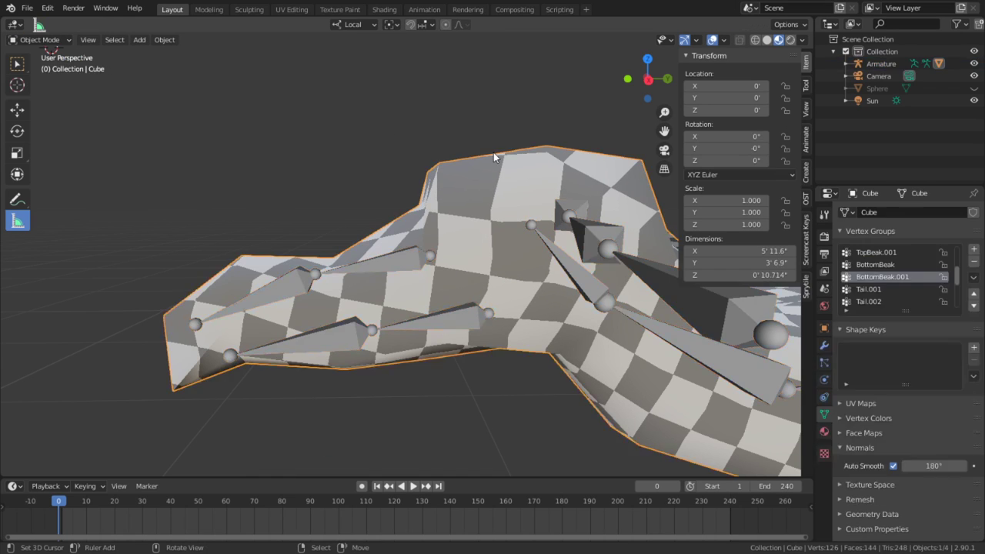
key(Tab)
key(3)
middle_drag(502, 152, 497, 206)
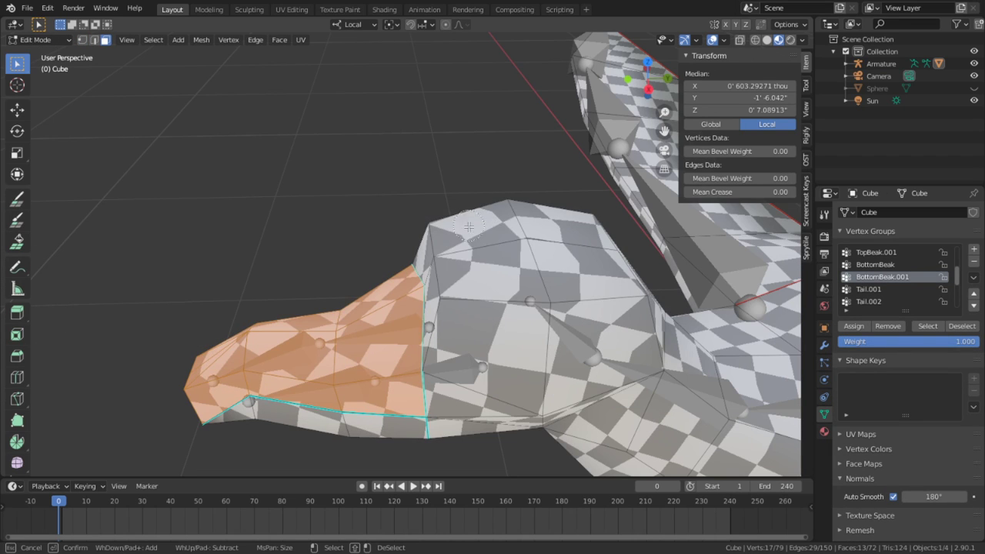
shift+right_click(471, 243)
shift+right_click(463, 327)
key(alt+a)
key(c)
mouse_move(466, 231)
mouse_down()
mouse_move(458, 273)
mouse_move(442, 262)
mouse_up()
right_click(440, 213)
mouse_move(471, 231)
middle_down()
mouse_move(448, 236)
mouse_move(488, 161)
mouse_move(445, 206)
middle_up()
key(1)
key(alt+a)
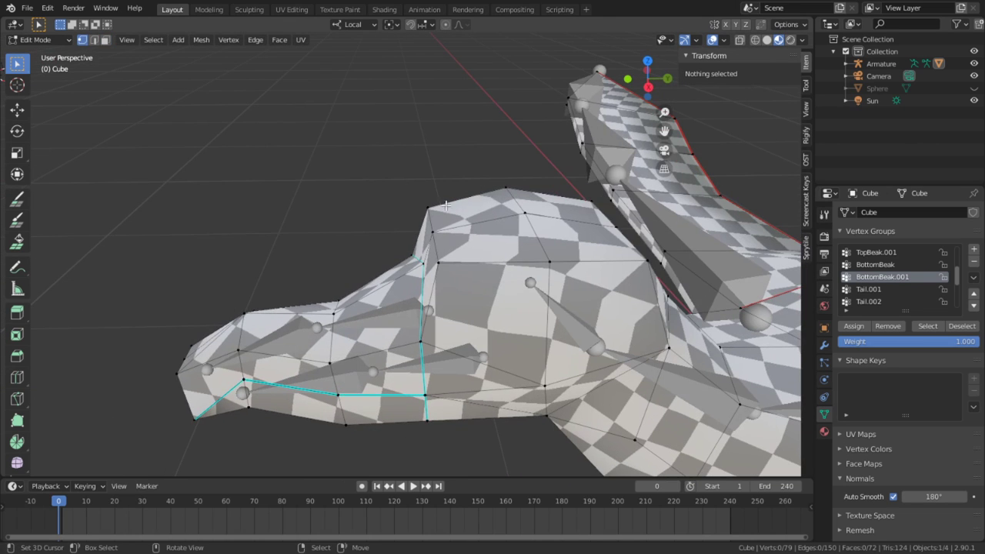
key(c)
drag(460, 227, 443, 255)
right_click(436, 206)
Circle-select only the four vertices on top of the head just behind the upper beak
key(1)
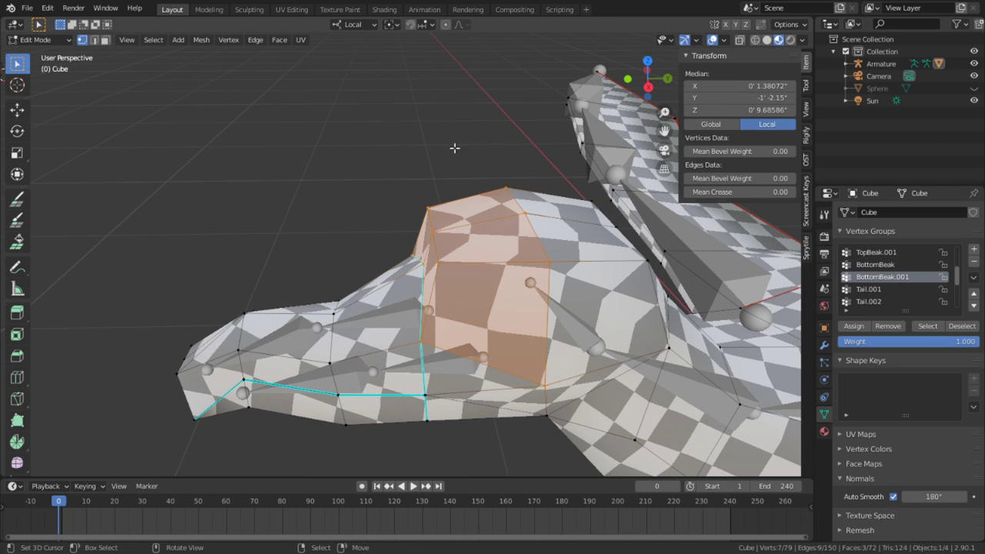
key(alt+a)
key(c)
drag(432, 205, 435, 248)
mouse_move(548, 250)
mouse_down()
mouse_move(549, 259)
mouse_move(514, 183)
mouse_up()
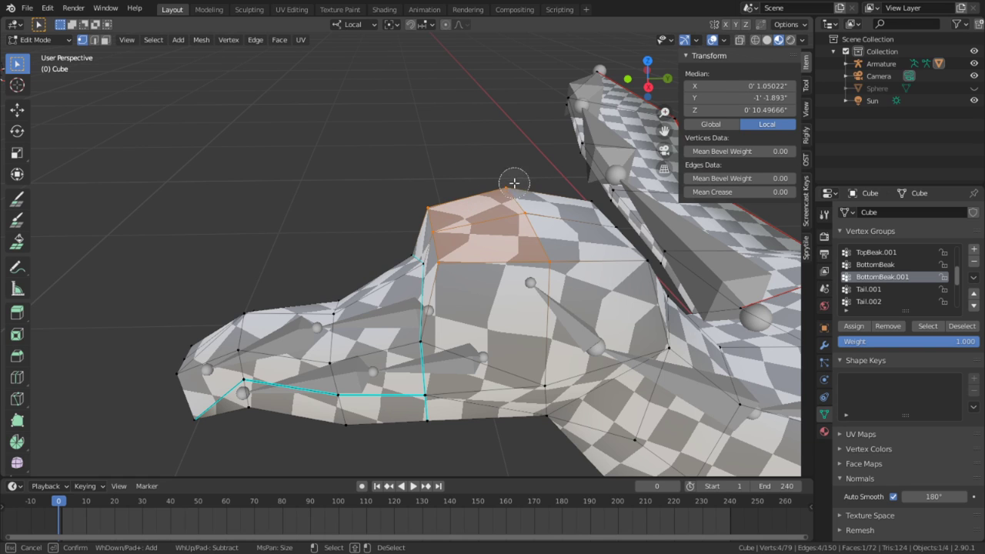
right_click(514, 183)
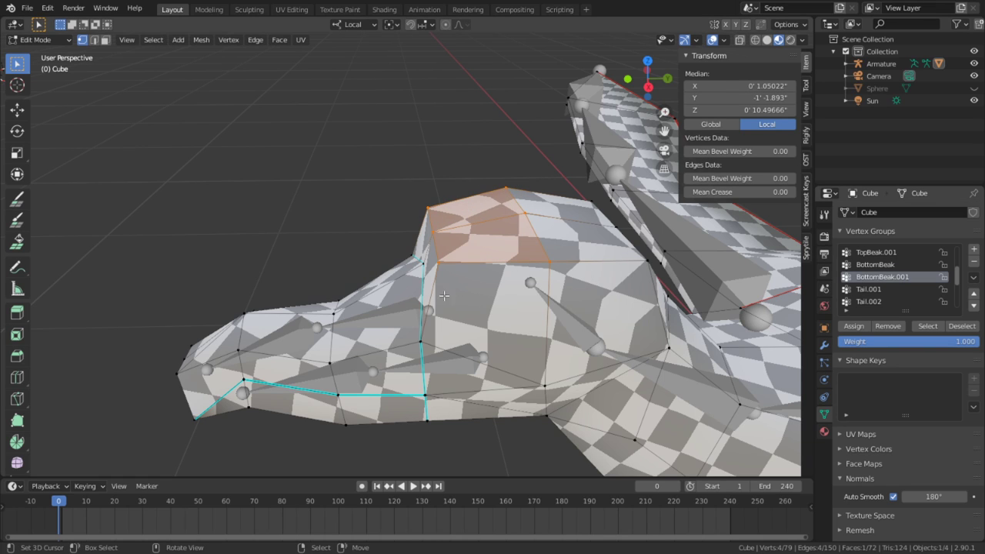
Return to the armature's Pose Mode and rotate the TopBeak bone about -84° around its local X axis
click(54, 41)
click(55, 55)
right_click(397, 325)
key(ctrl+Tab)
right_click(392, 323)
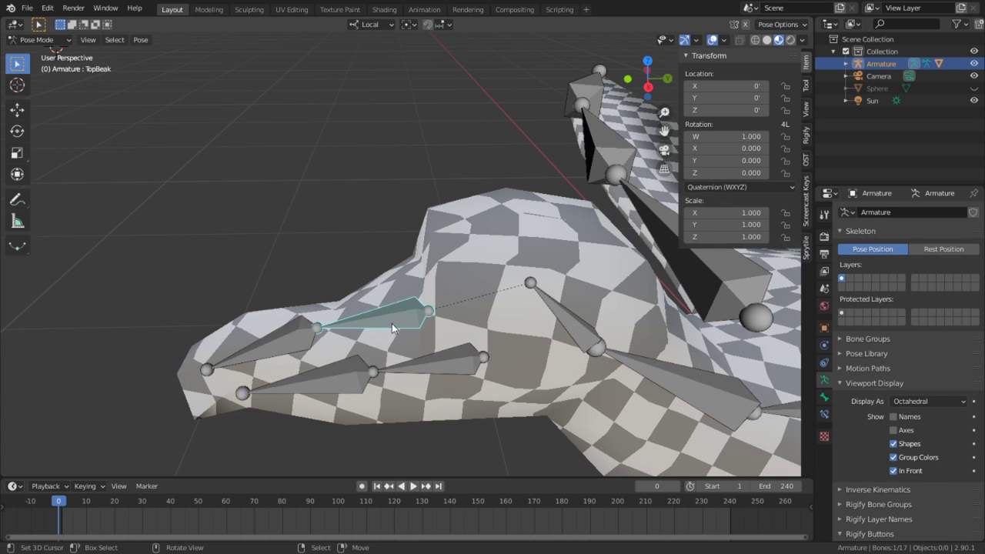
key(r)
key(x)
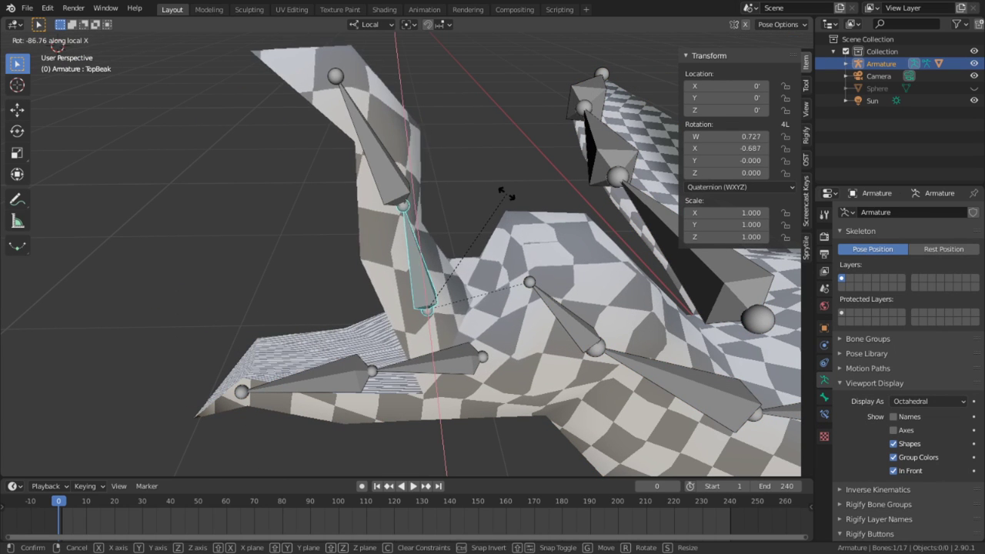
click(519, 196)
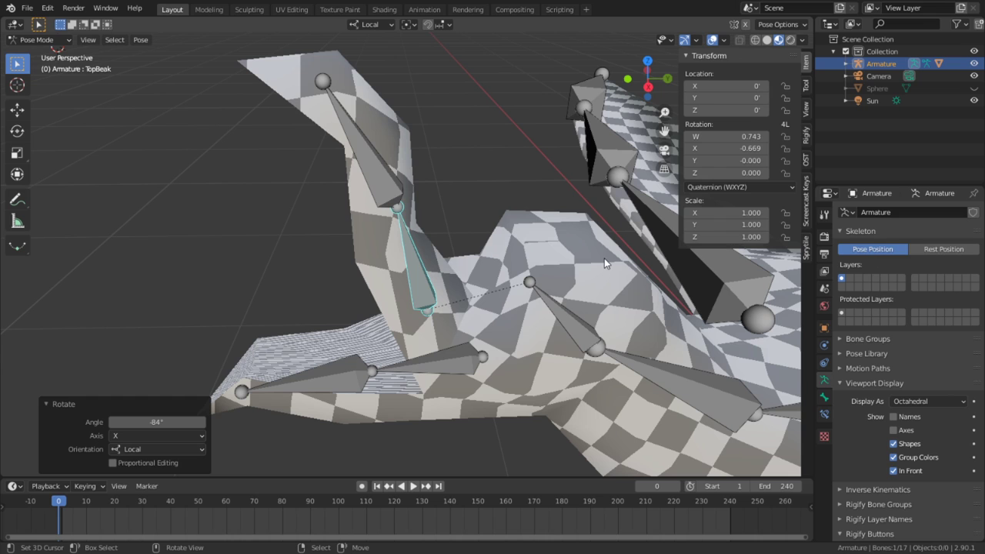
key(ctrl+z)
key(ctrl+shift+z)
Edit the mesh again and remove the four selected head vertices from the TopBeak vertex group
key(ctrl+Tab)
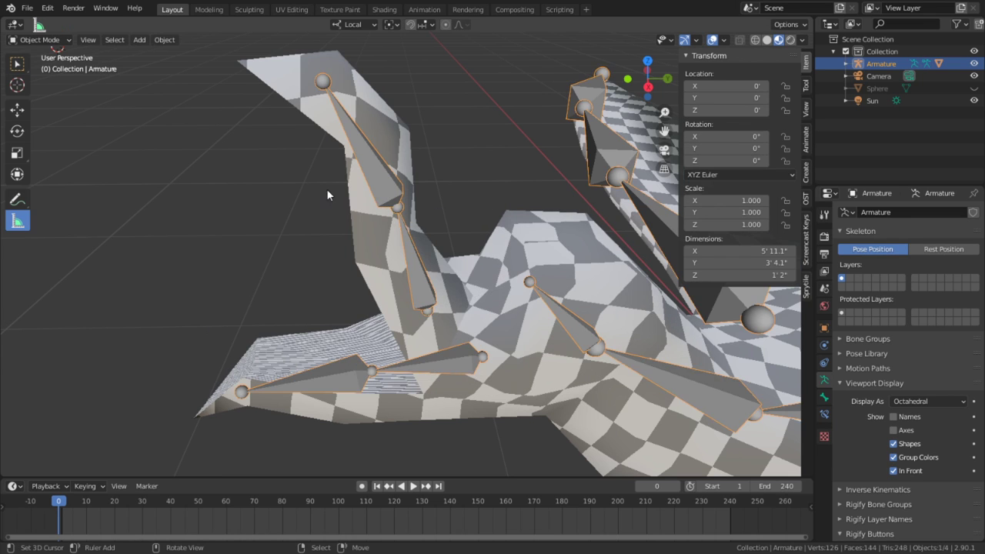
click(352, 194)
key(Tab)
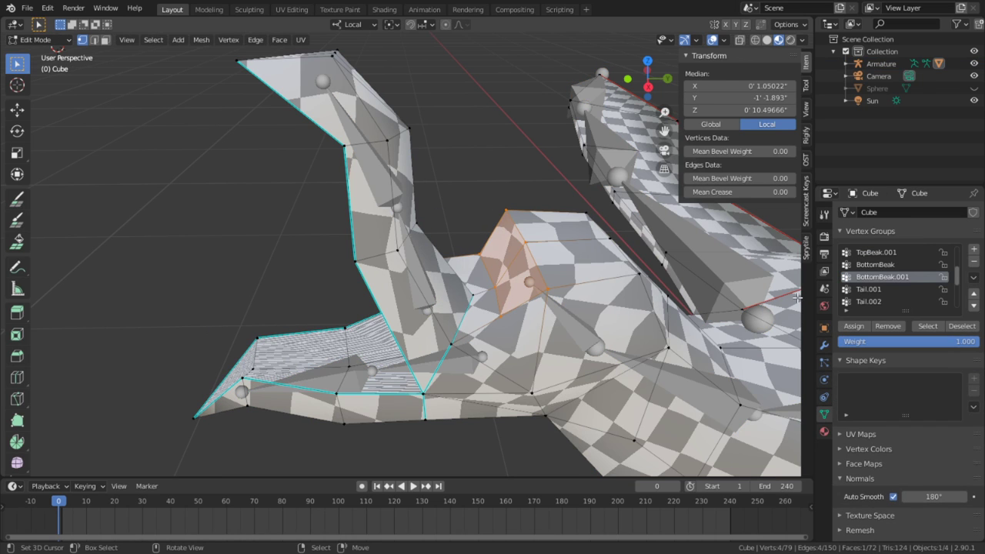
scroll(892, 262, up, 1)
click(891, 263)
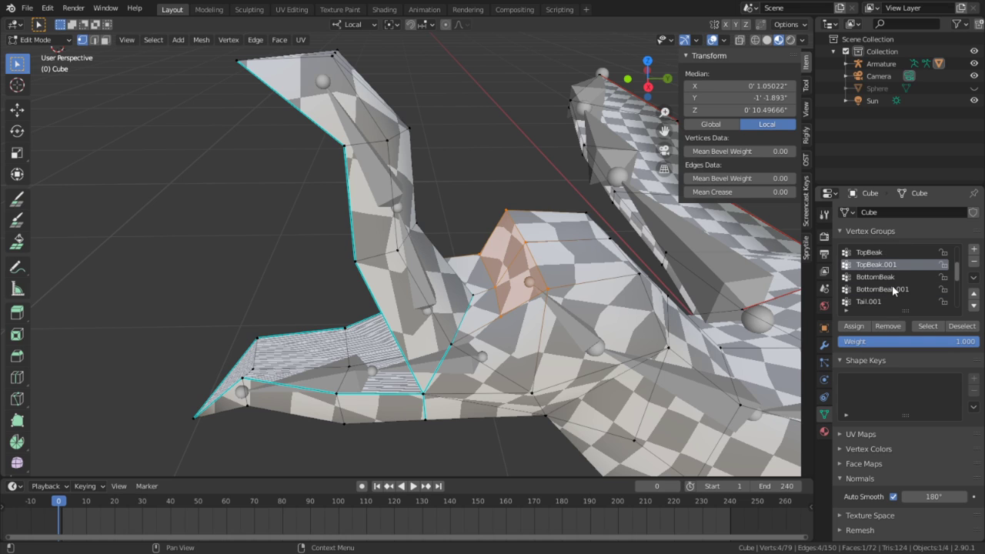
click(881, 253)
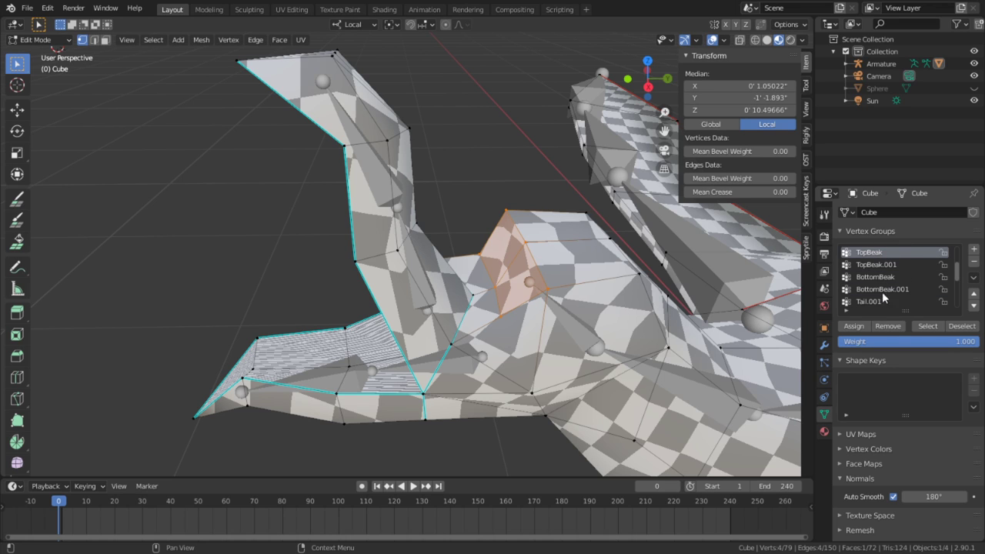
click(888, 328)
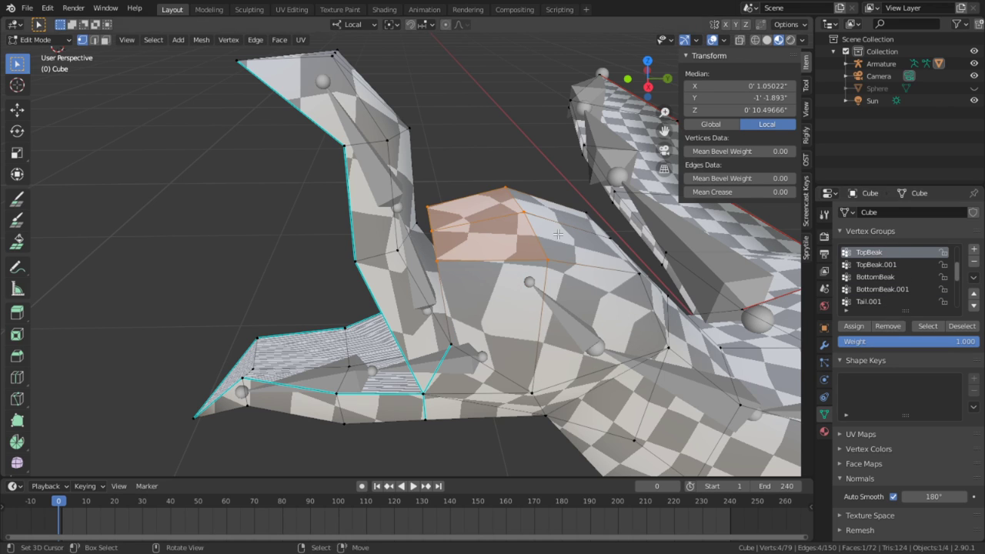
middle_drag(538, 223, 491, 220)
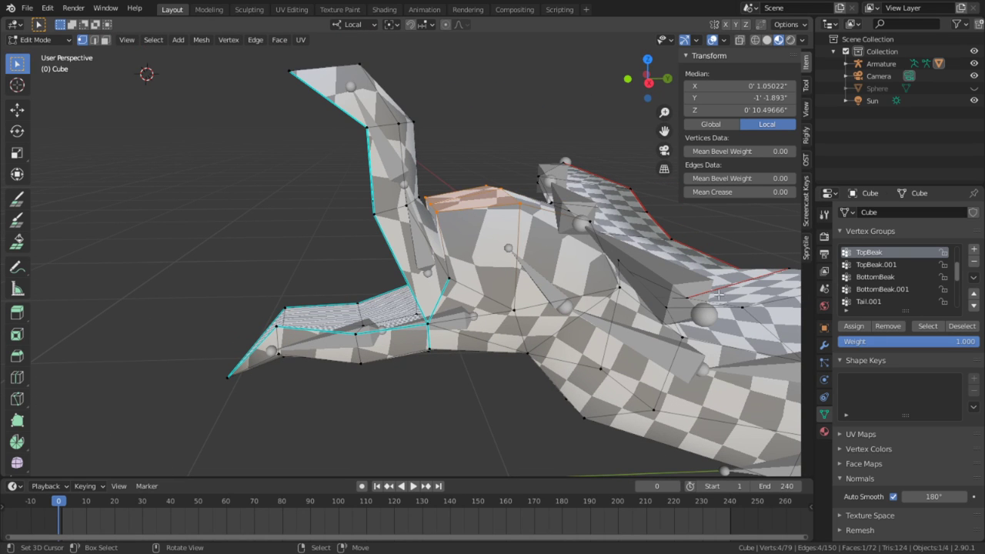
key(ctrl+z)
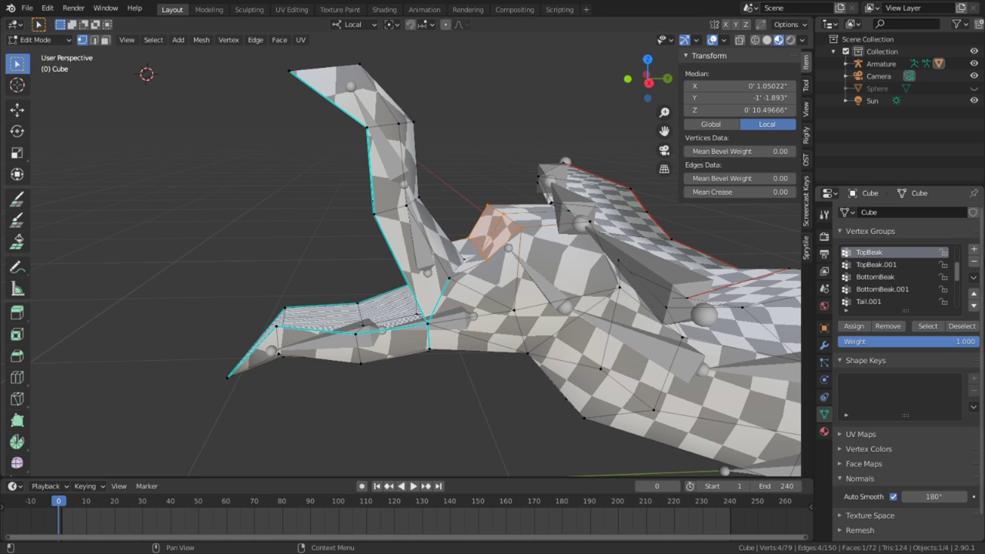
click(899, 327)
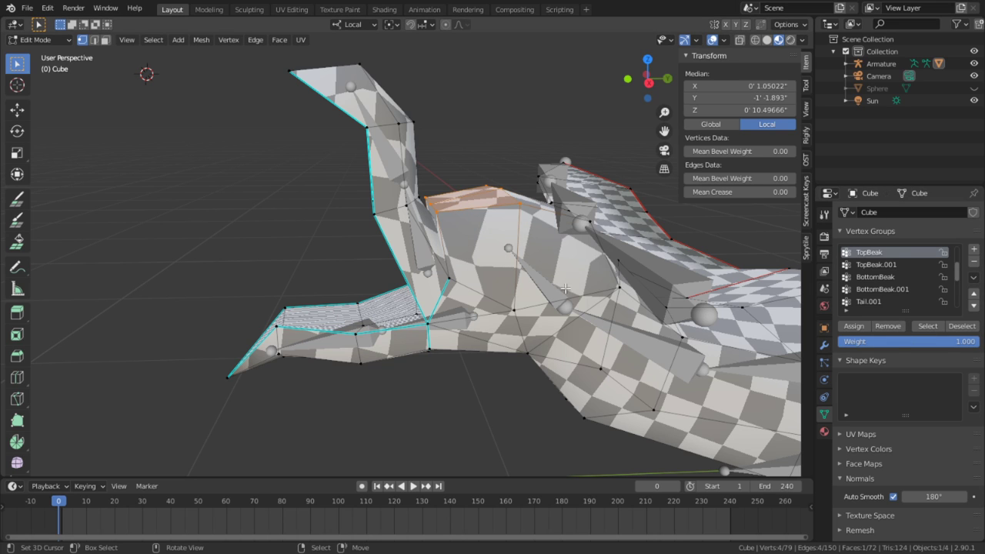
Put the armature back into Pose Mode and clear the TopBeak bone's rotation
click(38, 39)
click(42, 54)
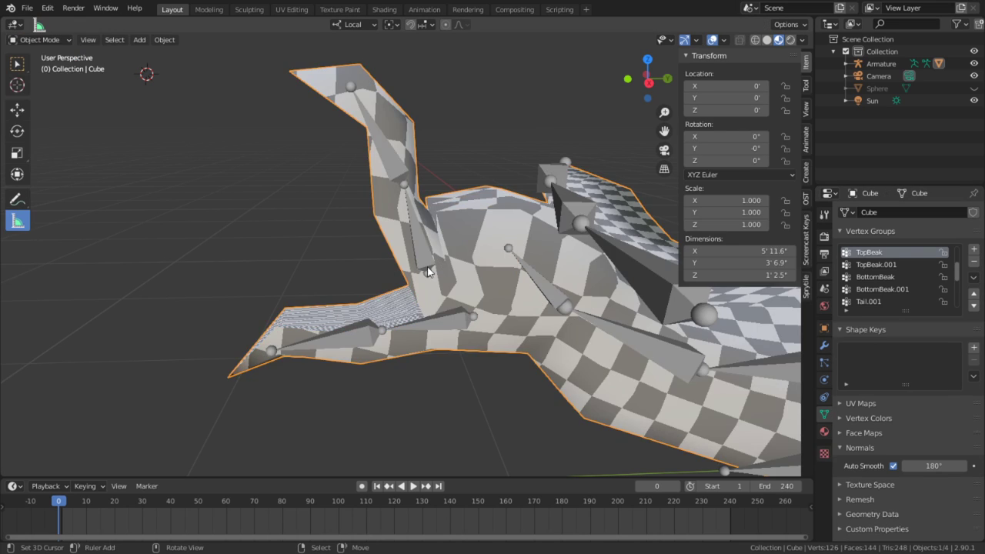
click(429, 265)
key(ctrl+Tab)
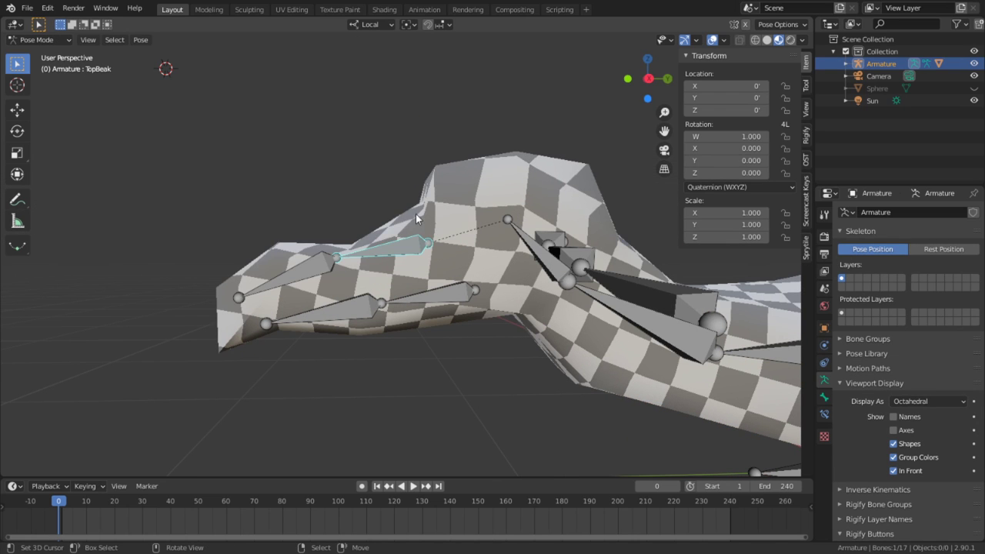
key(r)
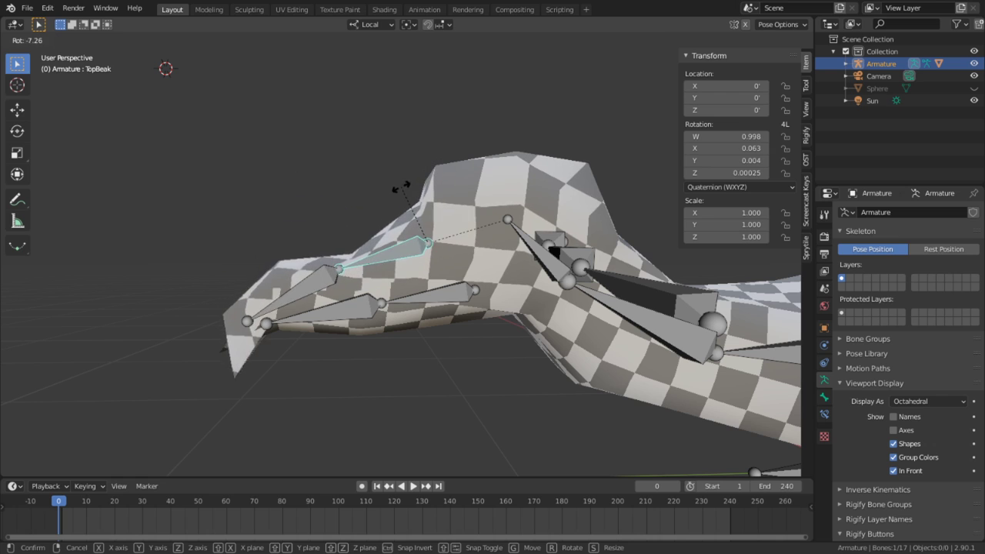
click(400, 189)
key(r)
key(x)
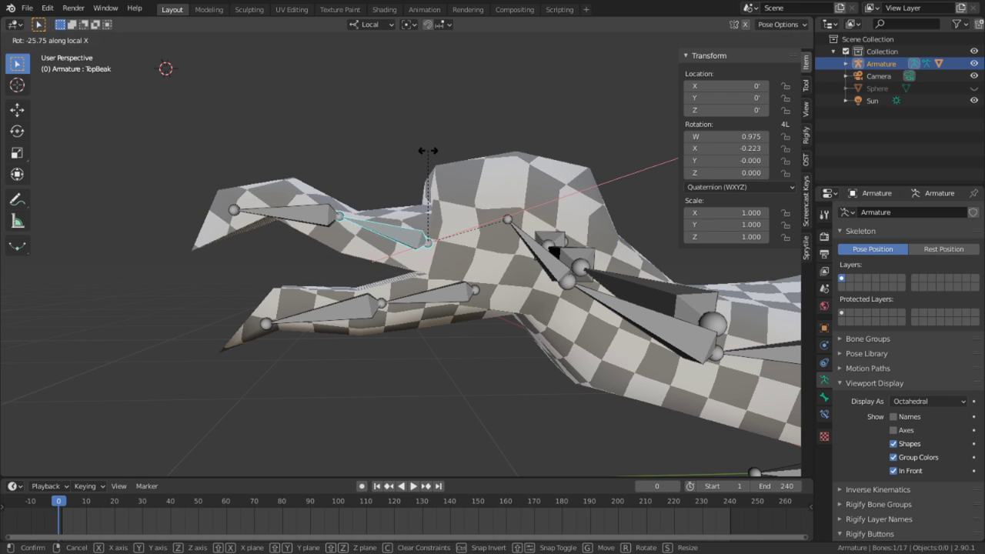
click(428, 151)
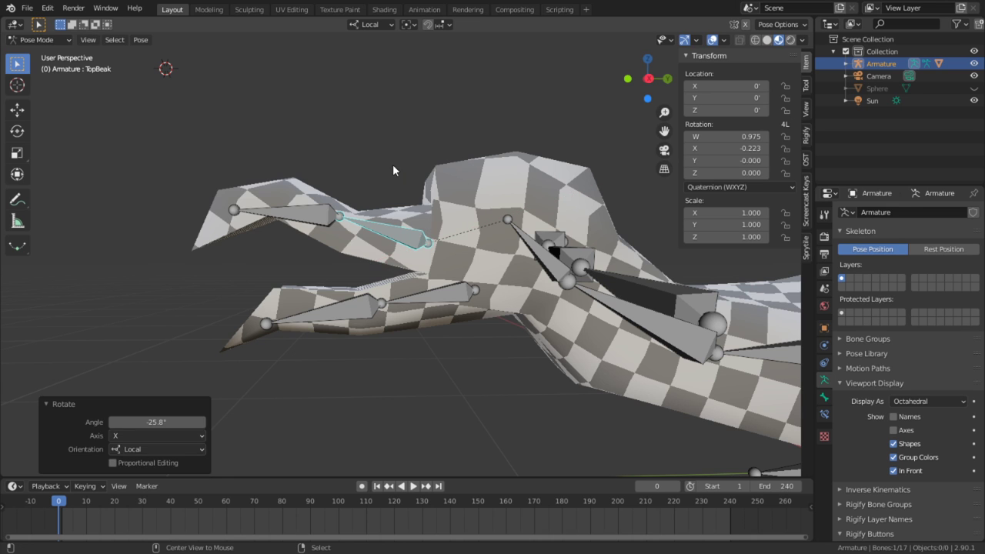
key(ctrl+z)
Rotate the TopBeak bone about -27.6° around its local X axis
key(r)
key(x)
click(398, 176)
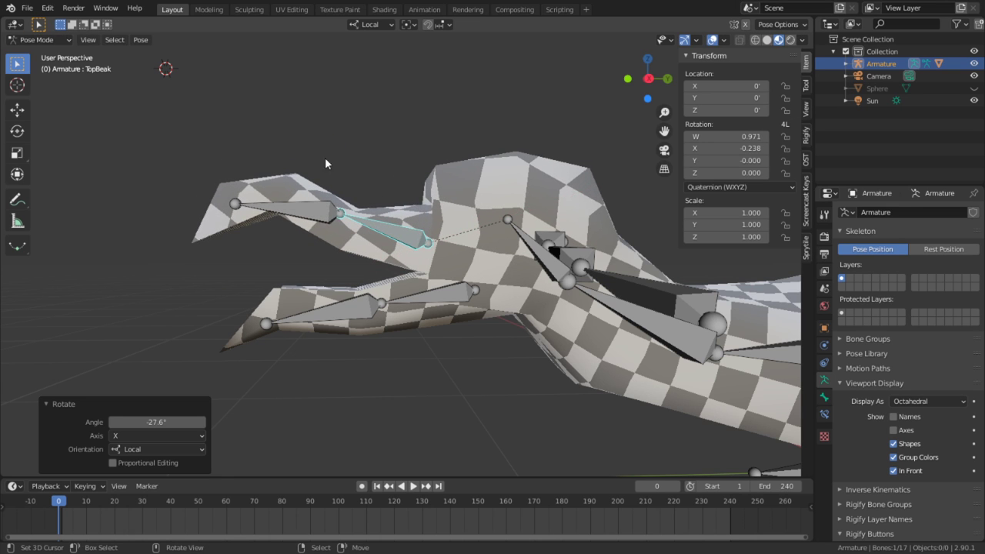
Leave Pose Mode and select the Cube mesh in Object Mode
click(38, 39)
click(34, 57)
click(476, 218)
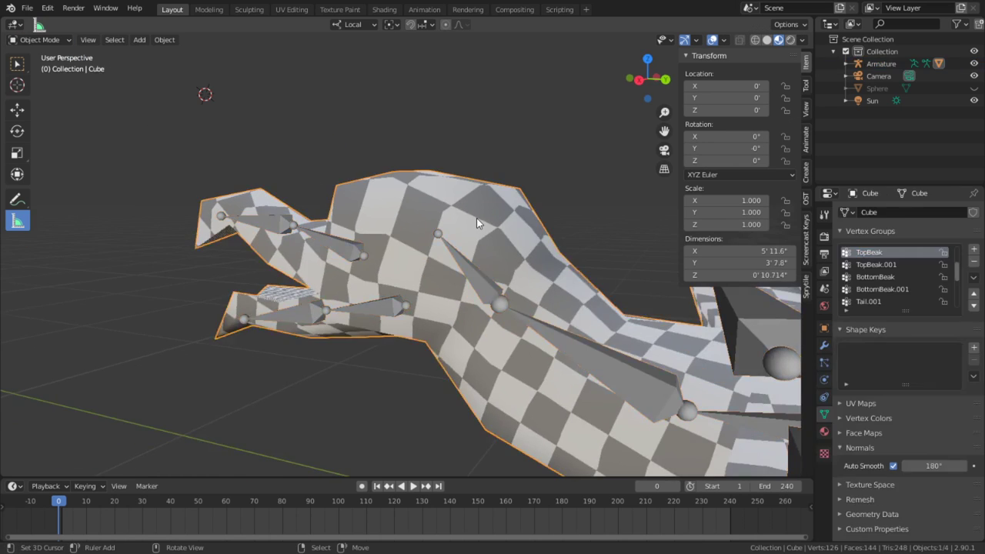
Remove the two vertices at the back of the head's top from the TopBeak and TopBeak.001 vertex groups, and return to Object Mode
key(Tab)
key(alt+a)
key(c)
click(496, 181)
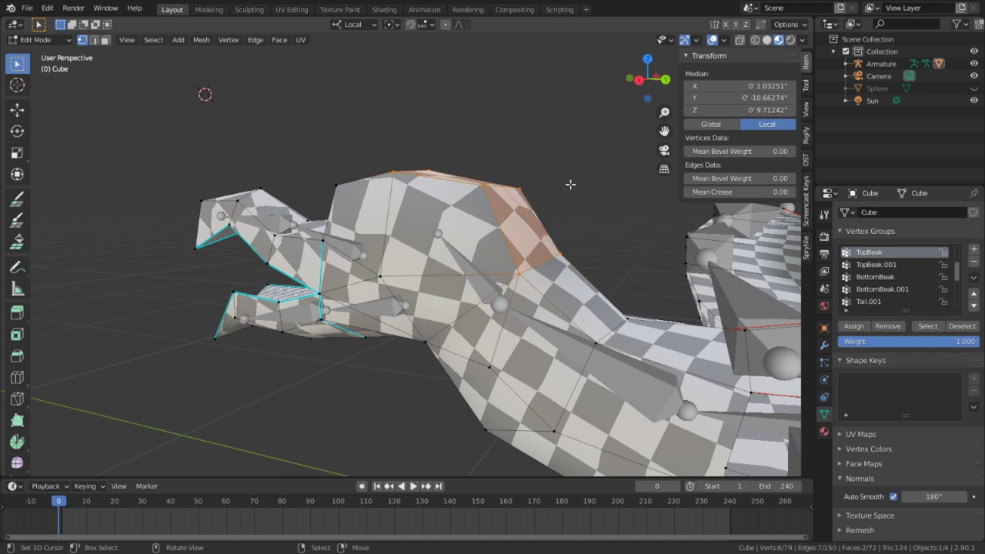
right_click(496, 185)
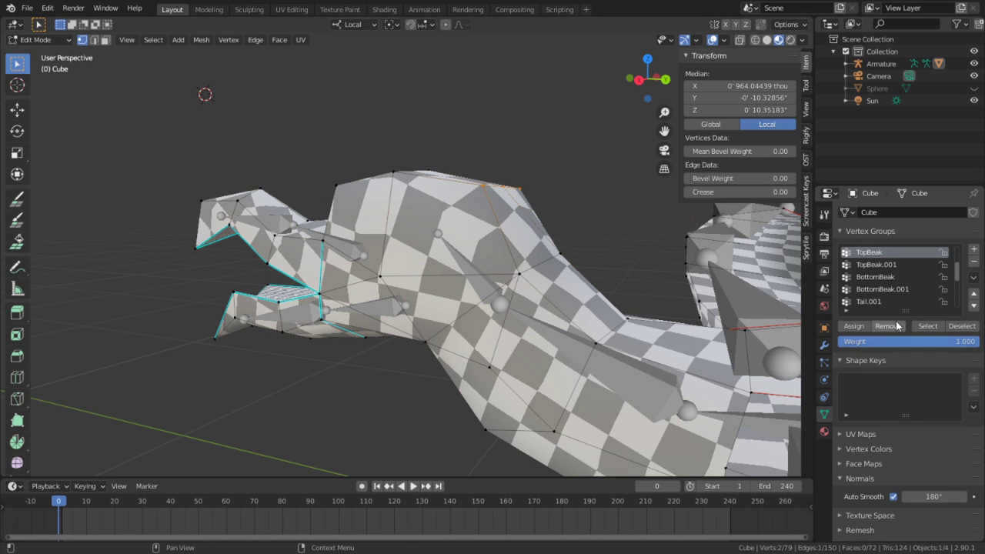
click(892, 264)
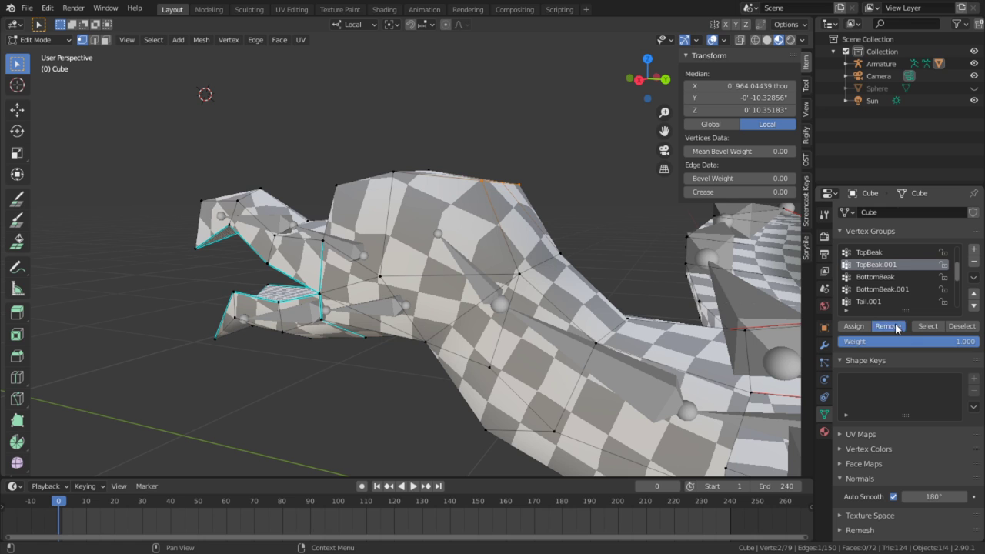
click(42, 39)
click(38, 51)
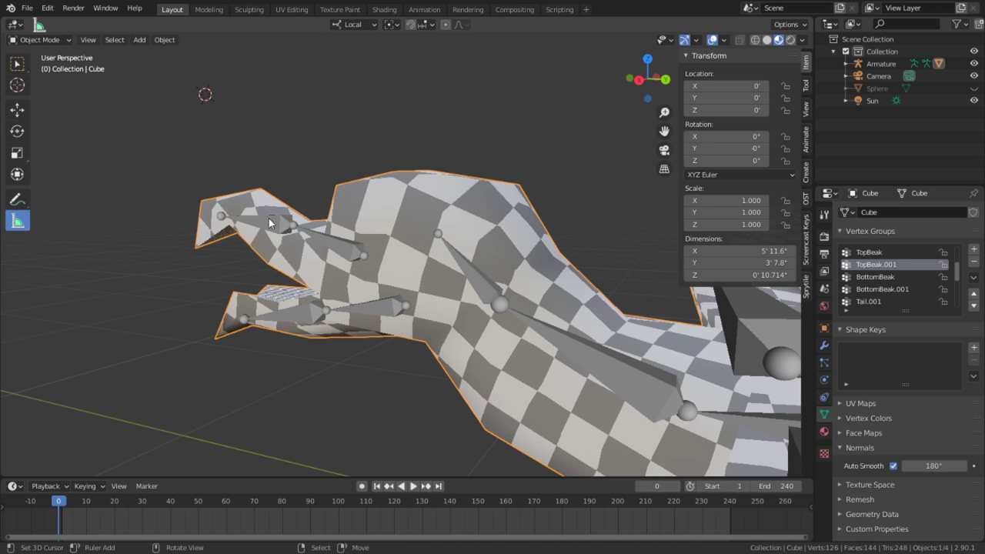
Put the armature into Pose Mode and try a rotation of the TopBeak.001 bone
click(319, 250)
key(ctrl+Tab)
middle_drag(319, 250, 383, 240)
click(311, 216)
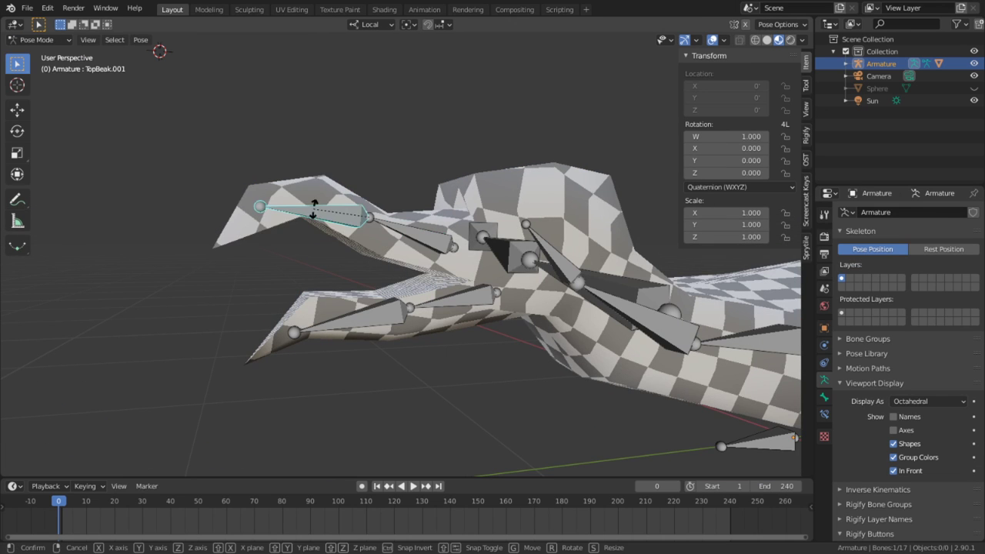
key(r)
click(366, 180)
middle_drag(367, 180, 356, 196)
Clear the TopBeak bone's rotation to close the upper beak
click(373, 233)
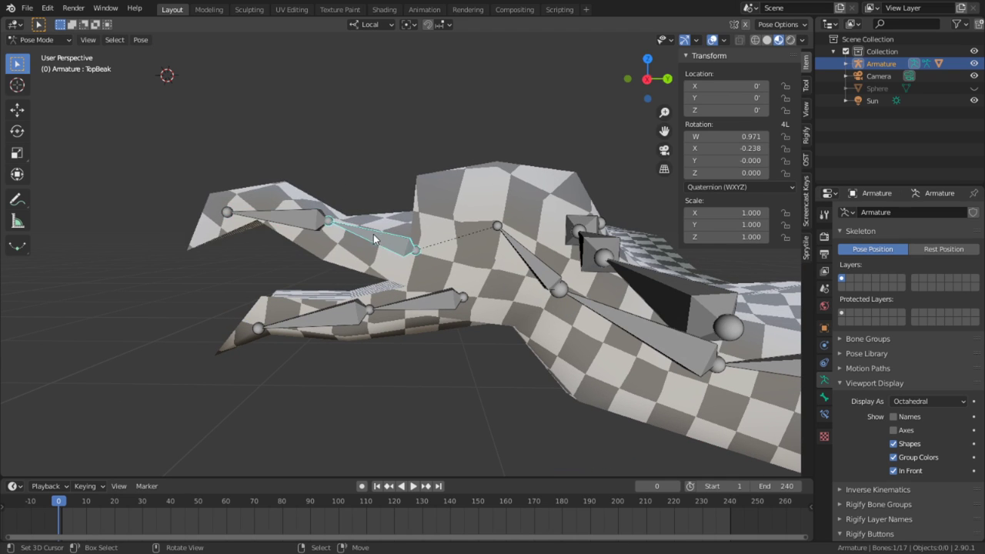
key(r)
key(ctrl+z)
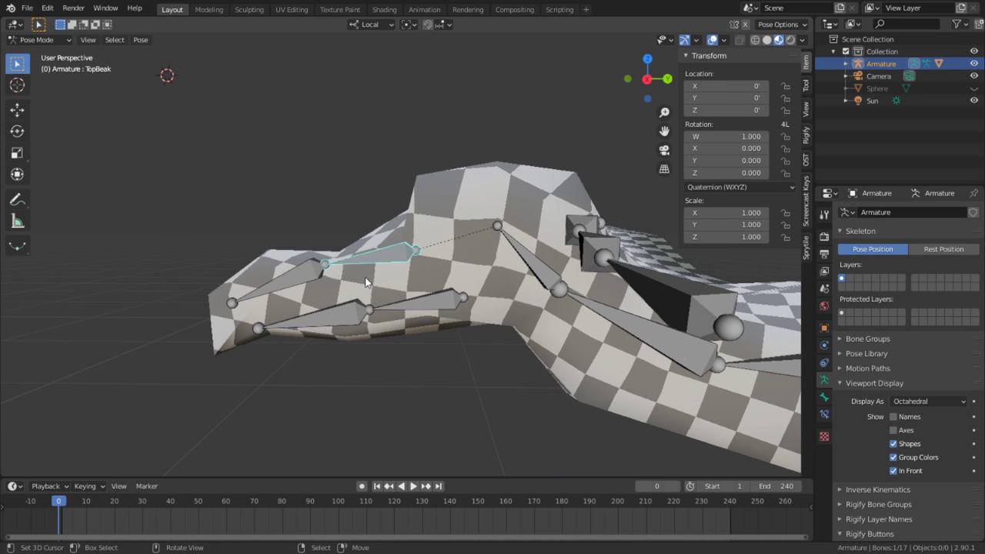
Rotate the BottomBeak bone downward by about 61° and leave Pose Mode for Object Mode
right_click(414, 302)
key(r)
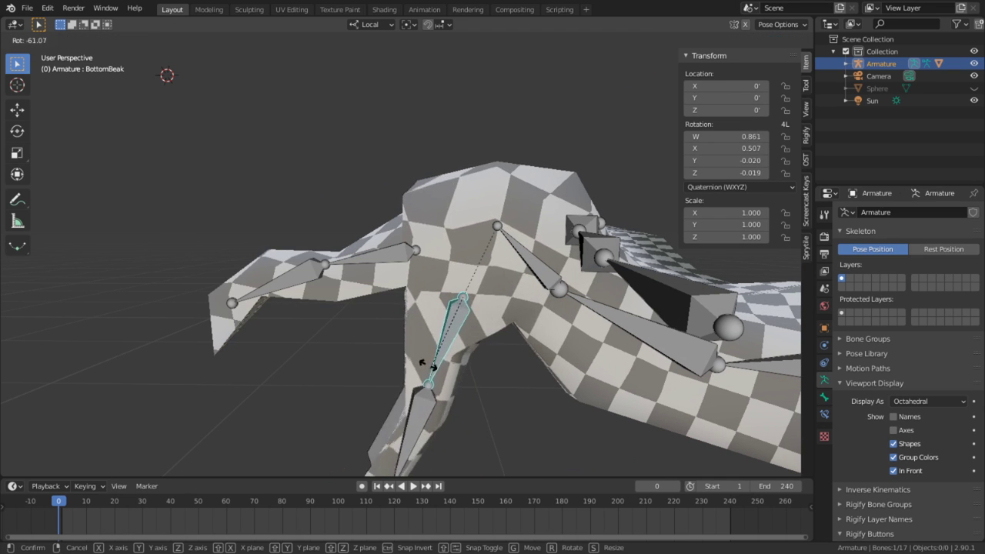
click(439, 370)
middle_drag(440, 370, 517, 325)
click(38, 41)
click(45, 54)
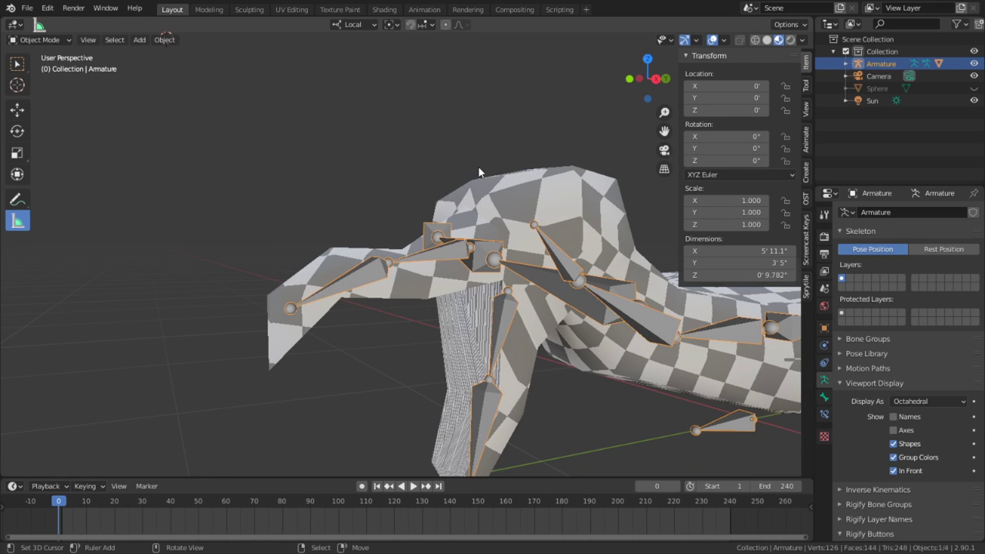
Edit the Cube mesh and remove the six vertices on top of the head from the BottomBeak and BottomBeak.001 vertex groups
right_click(511, 203)
key(Tab)
key(alt+a)
key(c)
drag(487, 182, 465, 181)
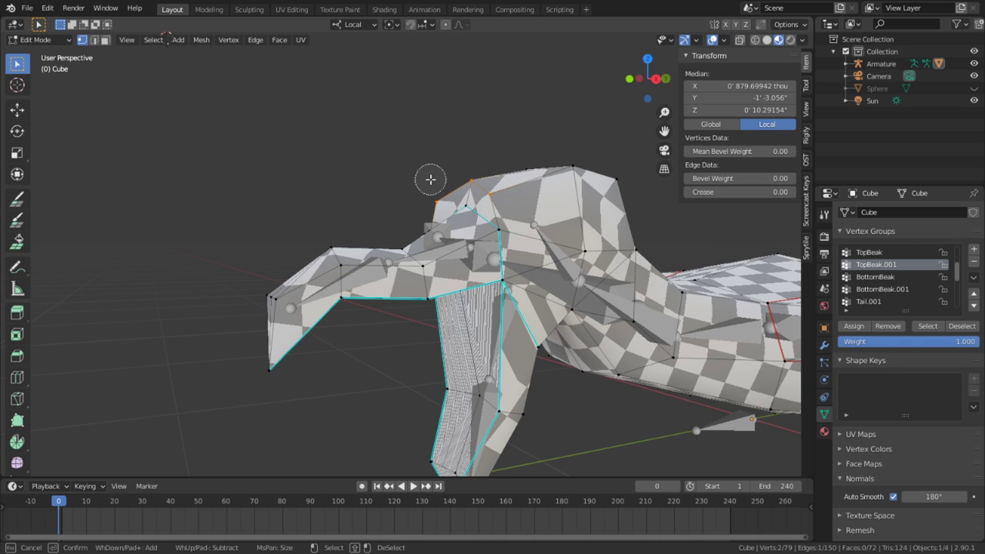
right_click(431, 180)
key(c)
middle_drag(489, 189, 459, 217)
click(457, 191)
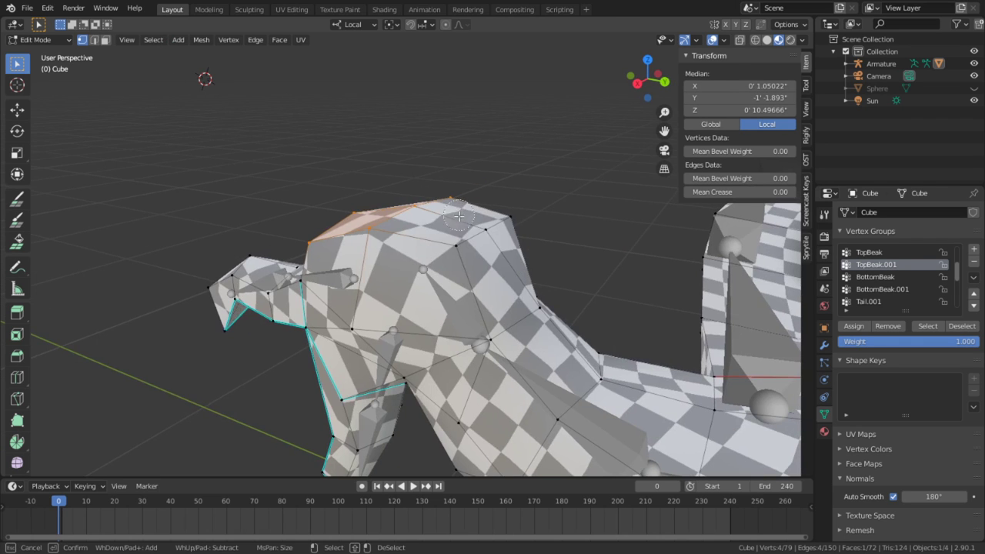
right_click(514, 213)
click(890, 288)
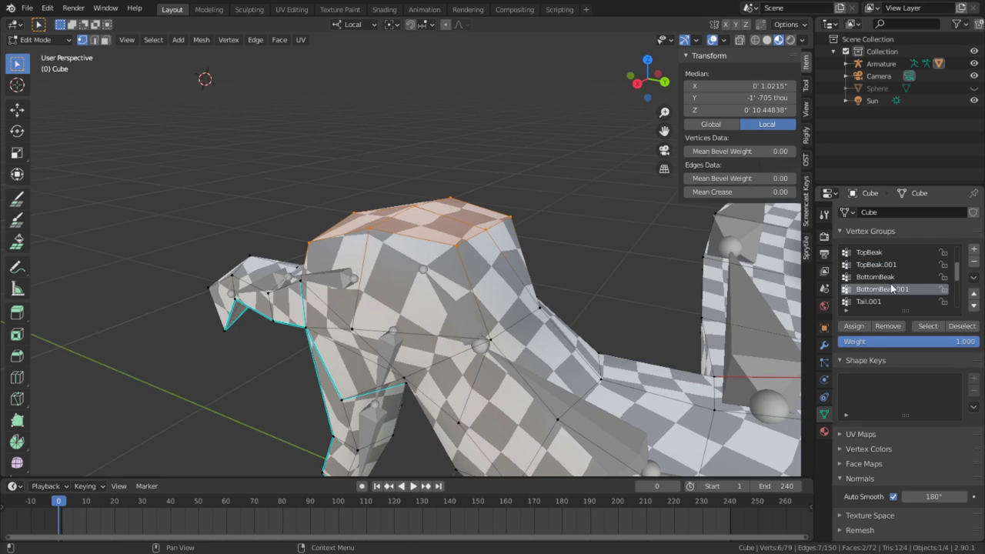
click(890, 281)
click(888, 326)
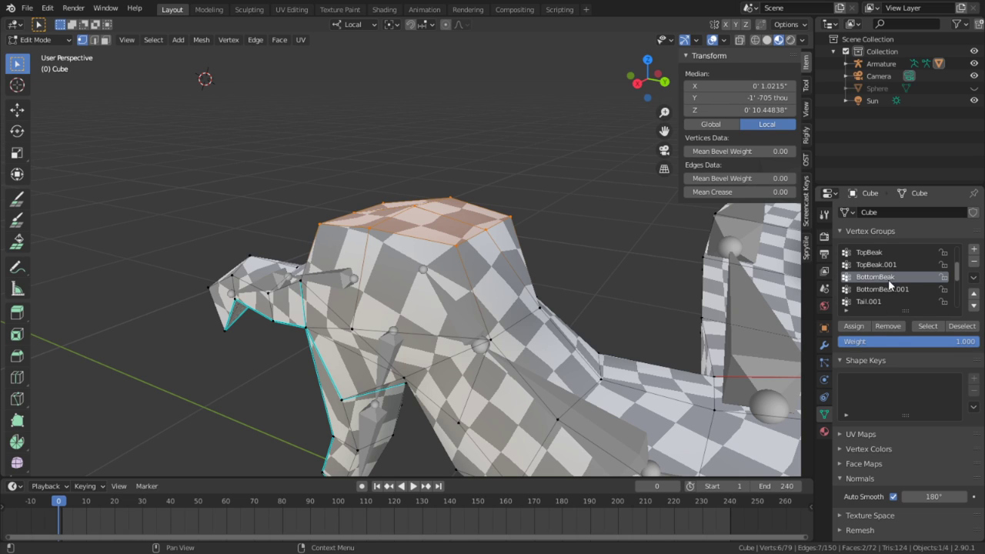
click(890, 289)
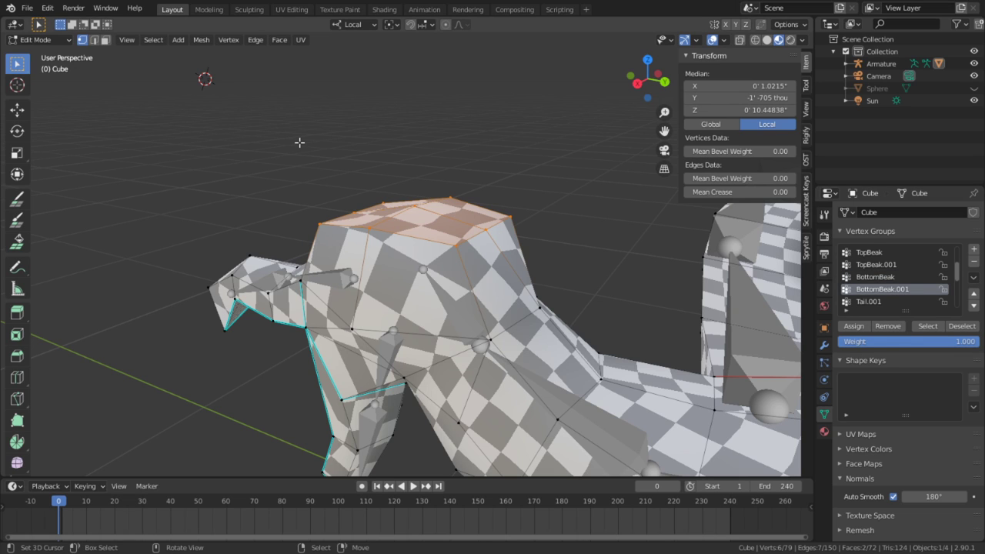
Leave mesh editing, put the armature back into Pose Mode and clear the BottomBeak bone's rotation
click(50, 42)
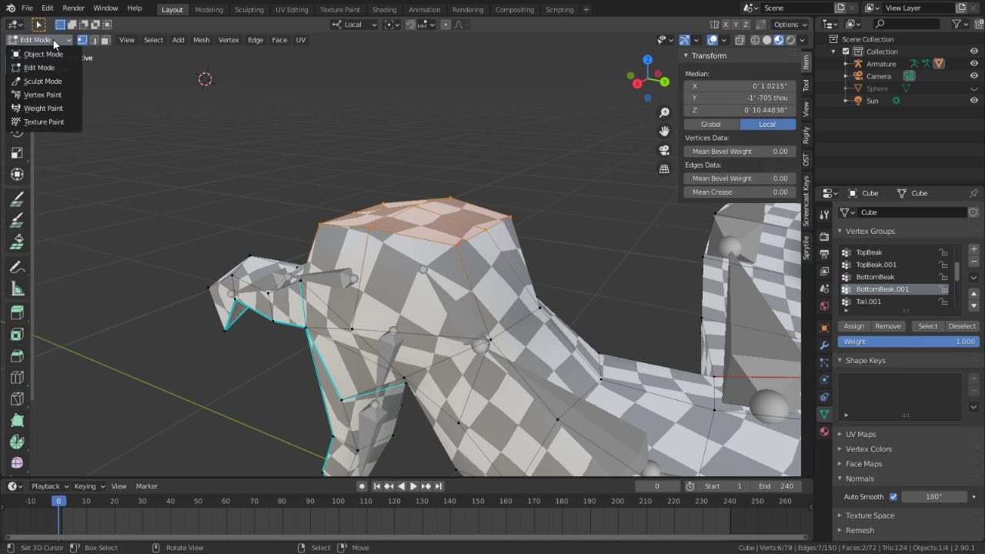
click(50, 43)
click(50, 43)
click(51, 53)
middle_drag(404, 325, 556, 343)
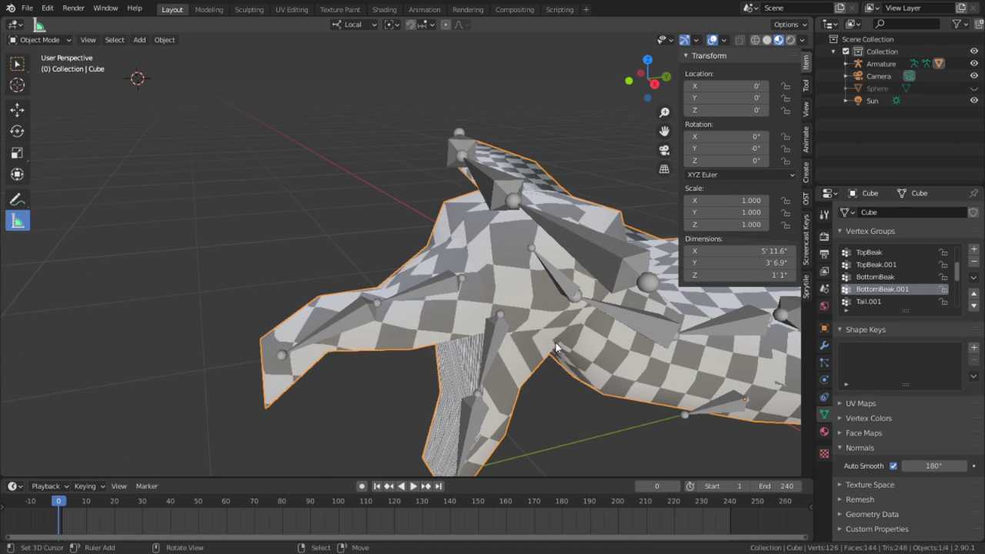
middle_drag(529, 302, 500, 279)
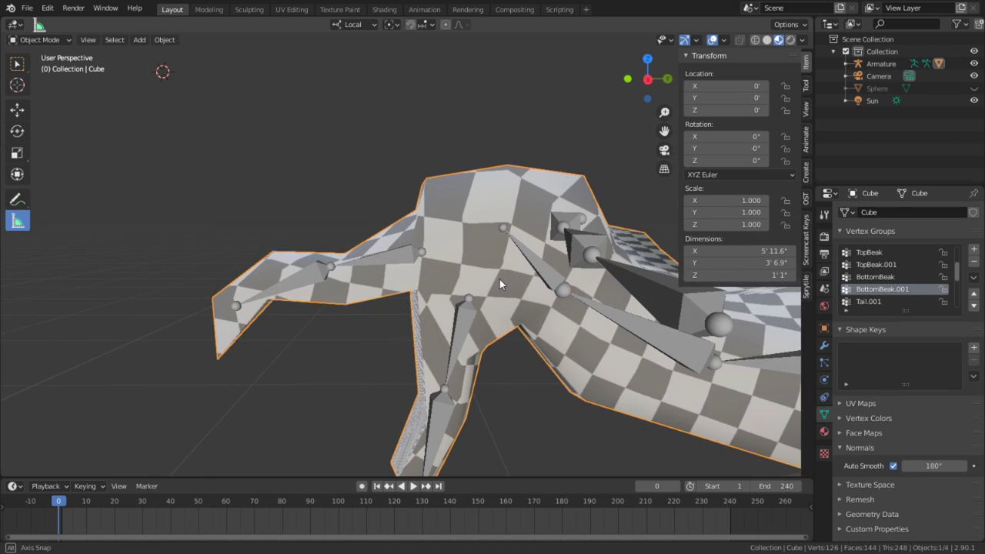
click(462, 329)
key(ctrl+Tab)
key(r)
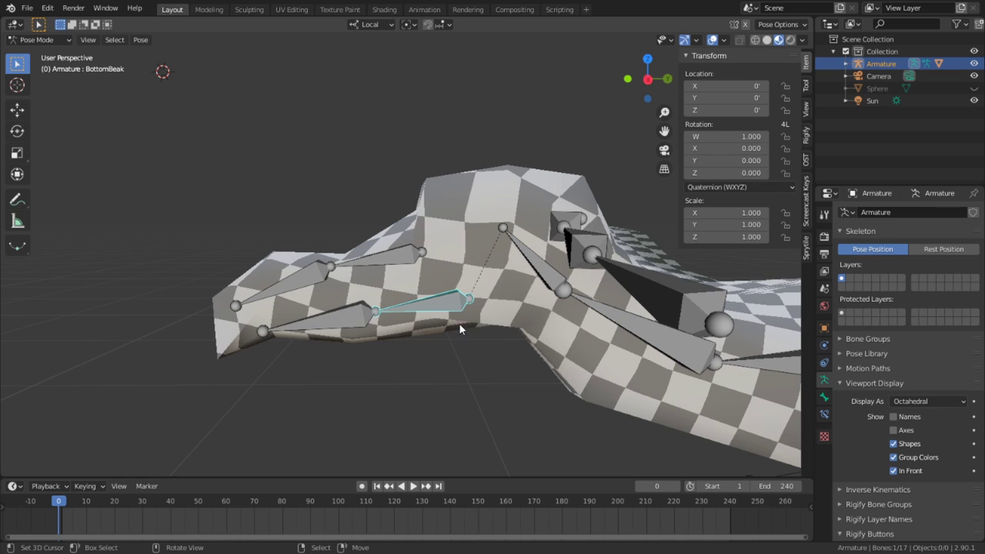
Try rotating the BottomBeak bone about 66.6° around its local X axis and cancel the rotation
key(Escape)
key(r)
key(x)
key(x)
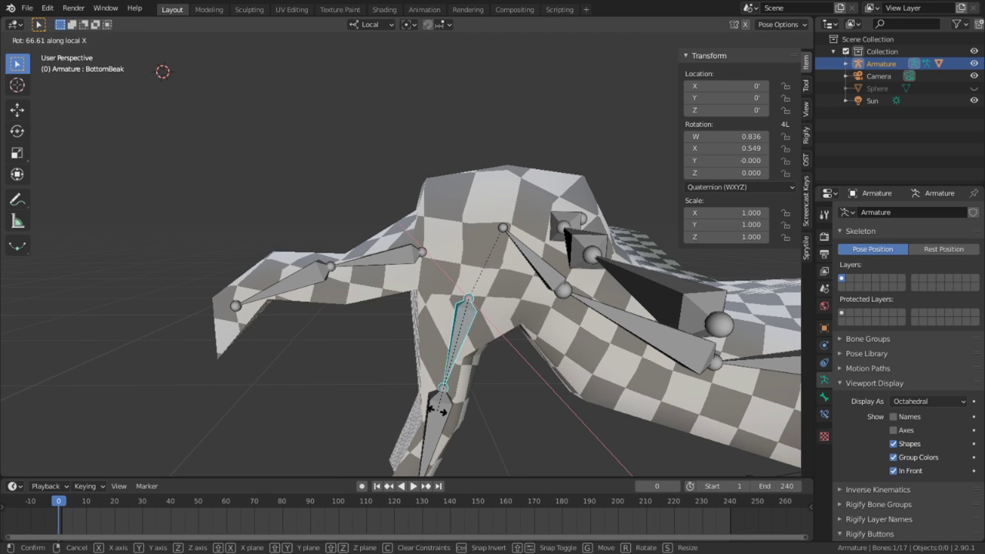
key(Escape)
Try rotating the Root bone to test the hierarchy and cancel the rotation
middle_drag(436, 410, 456, 267)
click(554, 242)
key(r)
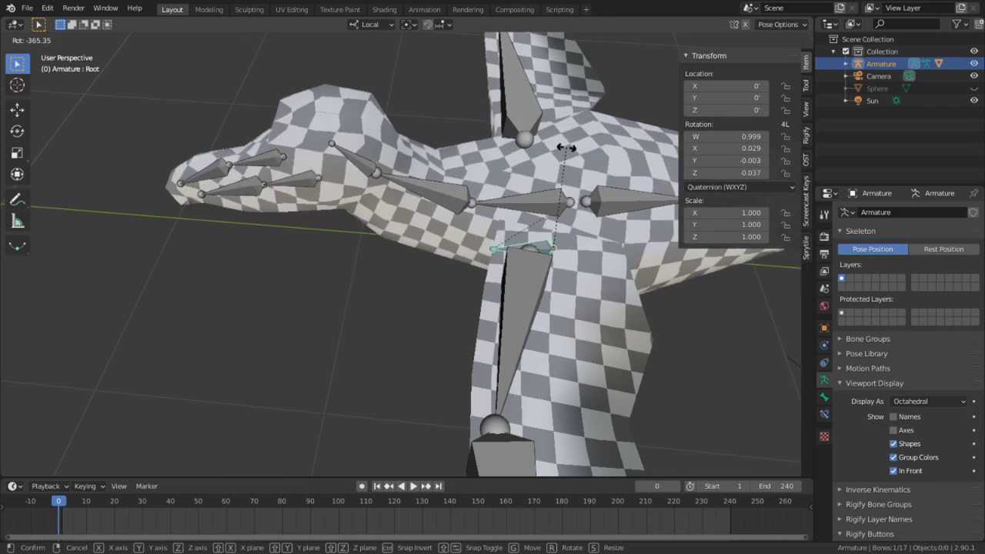
right_click(616, 223)
In the armature's Edit Mode, parent both inner wing bones to the Torso bone with Keep Offset, and return to Pose Mode
middle_drag(627, 223, 353, 350)
key(Tab)
click(403, 358)
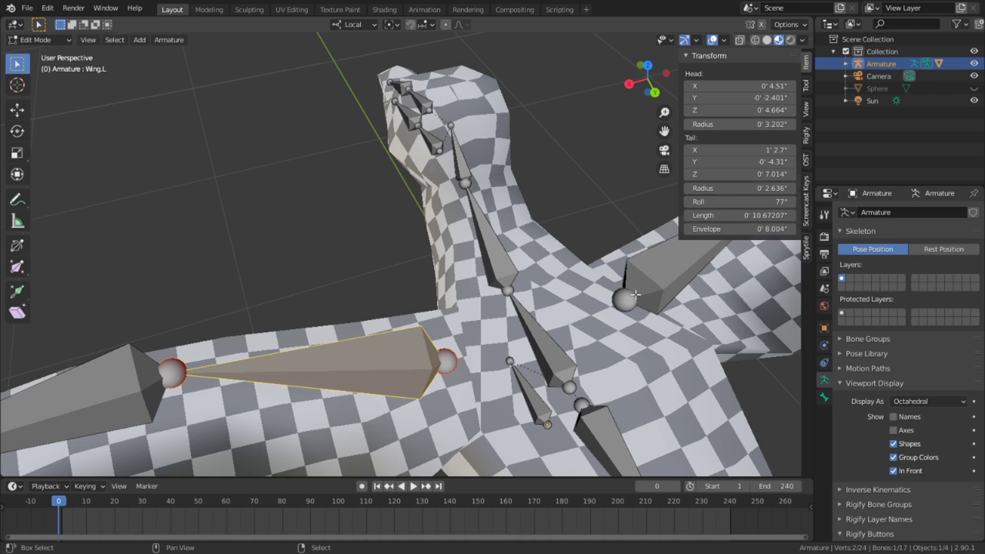
shift+click(635, 293)
shift+click(568, 351)
key(ctrl+p)
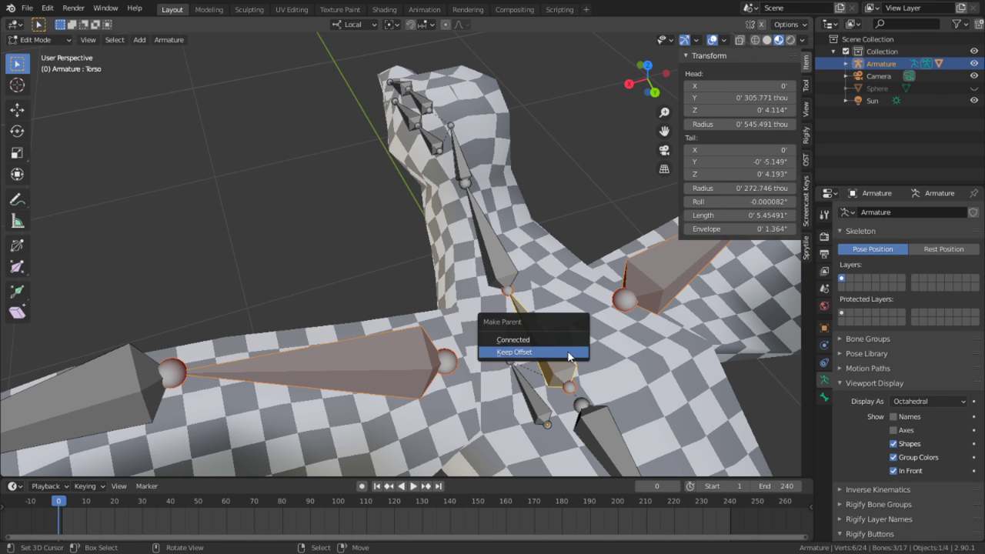
click(567, 351)
key(Tab)
key(Tab)
key(Tab)
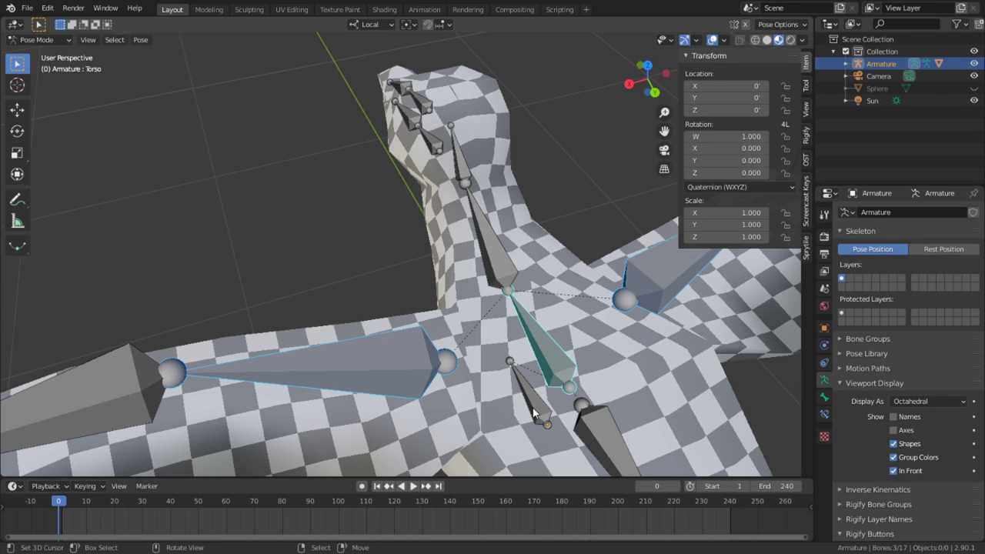
Try rotating and freely moving the Root bone, and clear its location
click(532, 407)
middle_drag(527, 386, 510, 194)
key(r)
key(r)
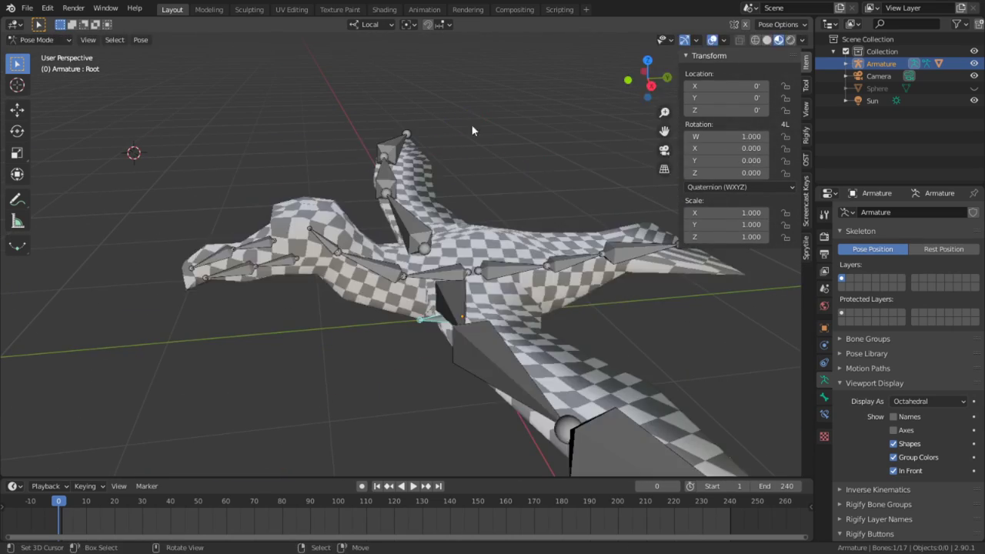
key(g)
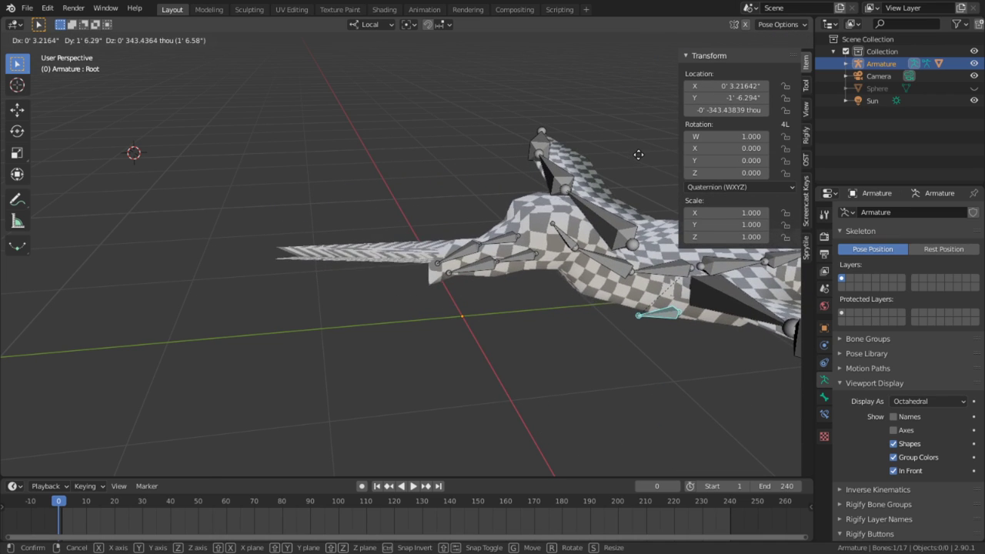
click(636, 154)
middle_drag(635, 154, 593, 227)
key(alt+g)
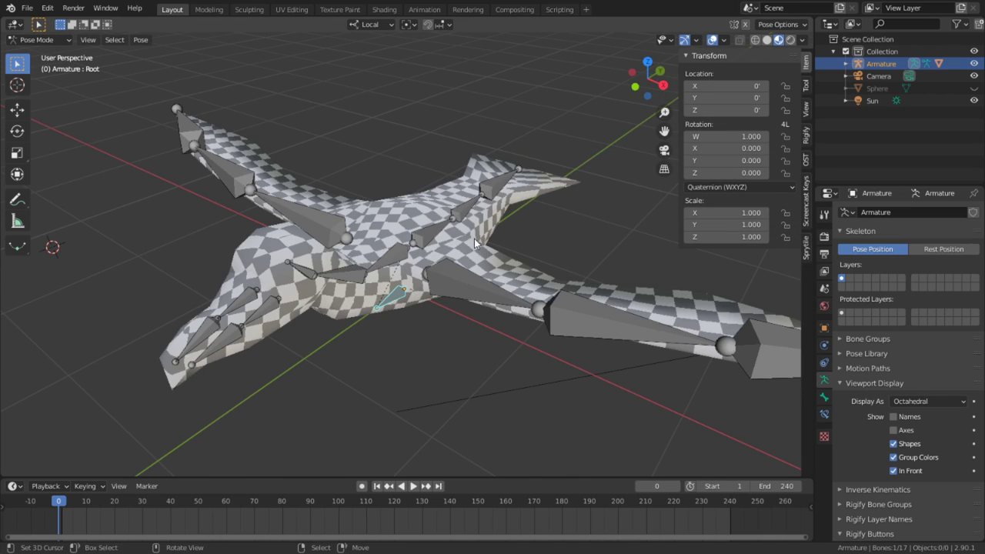
Move the Root bone about -1' 5.4" along its local Y axis
key(g)
key(y)
key(y)
click(463, 208)
Rotate the TopBeak bone upward around its local X axis to open the upper beak wide
scroll(463, 208, up, 2)
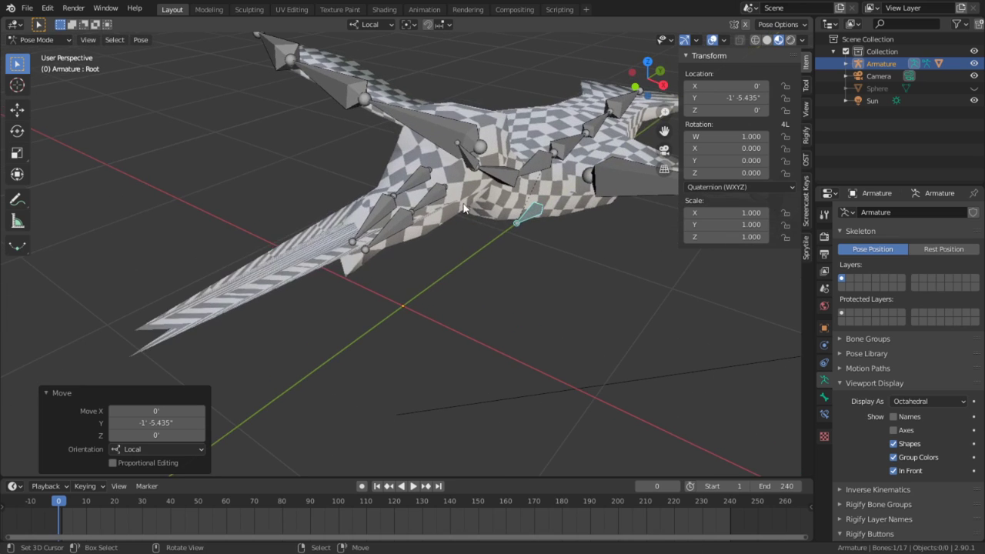
click(413, 172)
middle_drag(413, 172, 340, 169)
key(r)
key(x)
key(x)
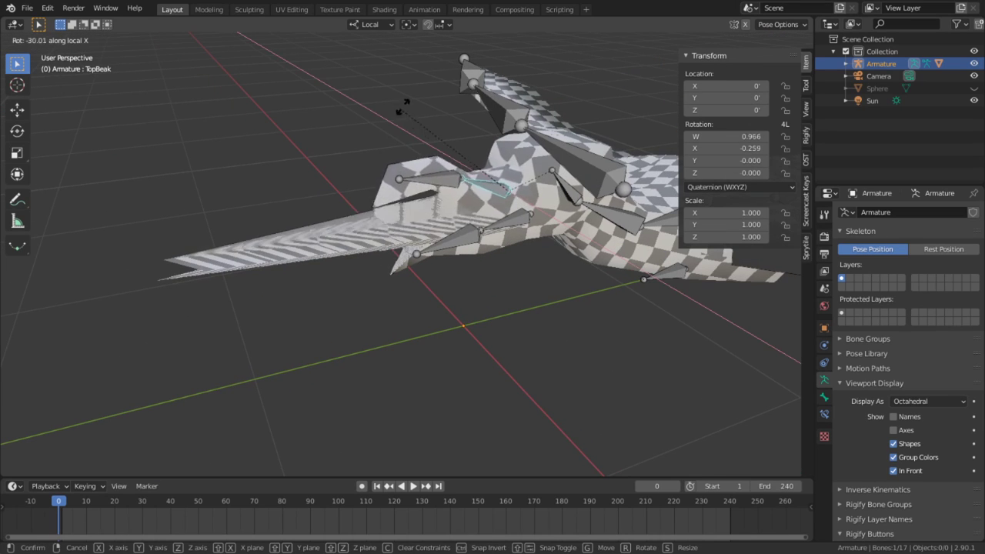
click(485, 65)
Clear the BottomBeak bone's accidental move and rotate it downward around local X to a quaternion X of about 0.486
drag(506, 207, 504, 203)
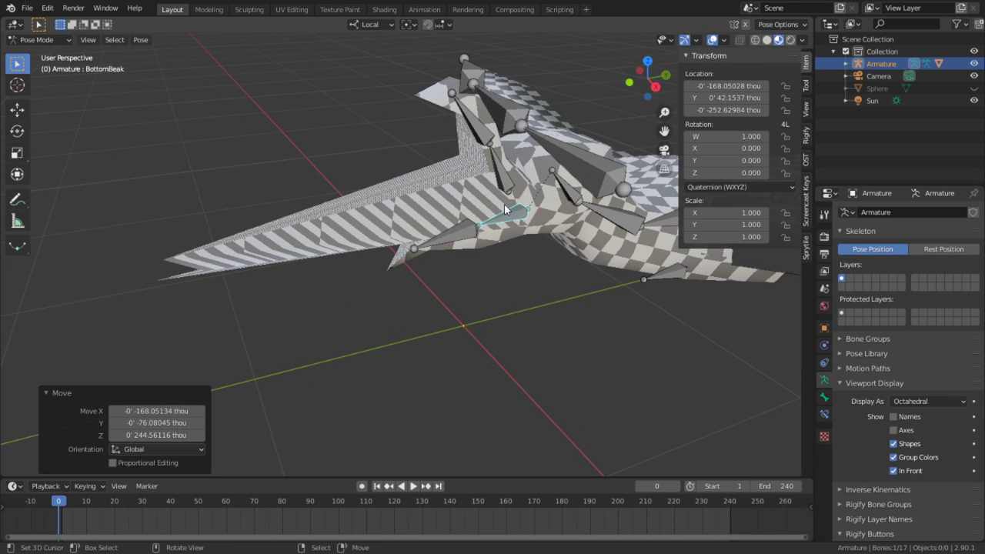
key(alt+g)
key(r)
key(x)
key(x)
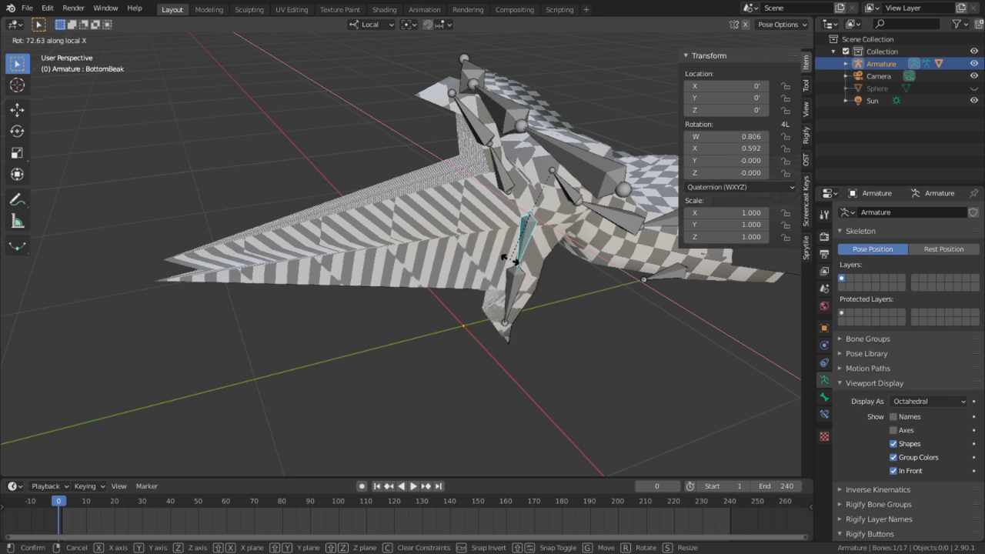
click(494, 255)
middle_drag(494, 255, 654, 231)
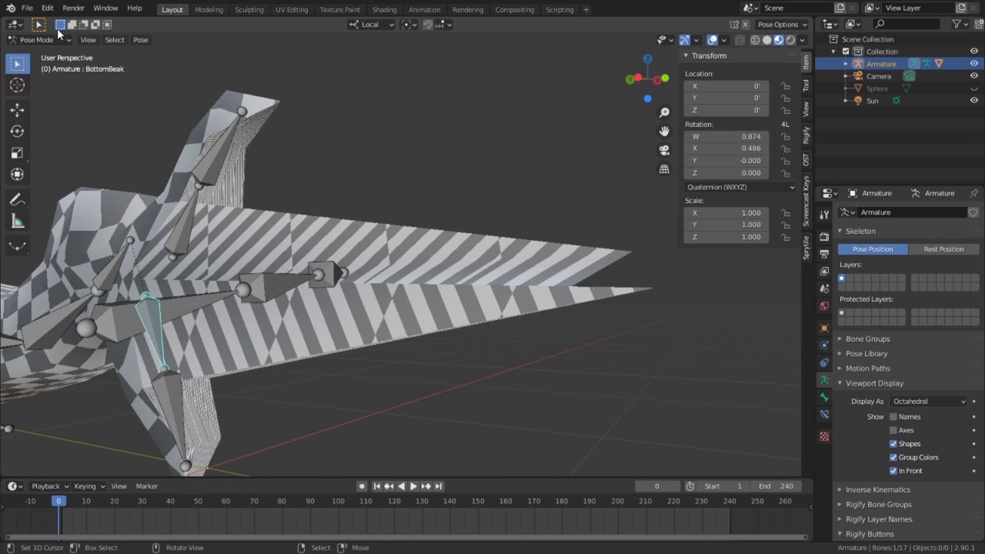
Edit the Cube mesh and assign the stray vertex left behind at the far tip to the BottomBeak vertex group
click(36, 39)
click(35, 51)
click(393, 282)
key(Tab)
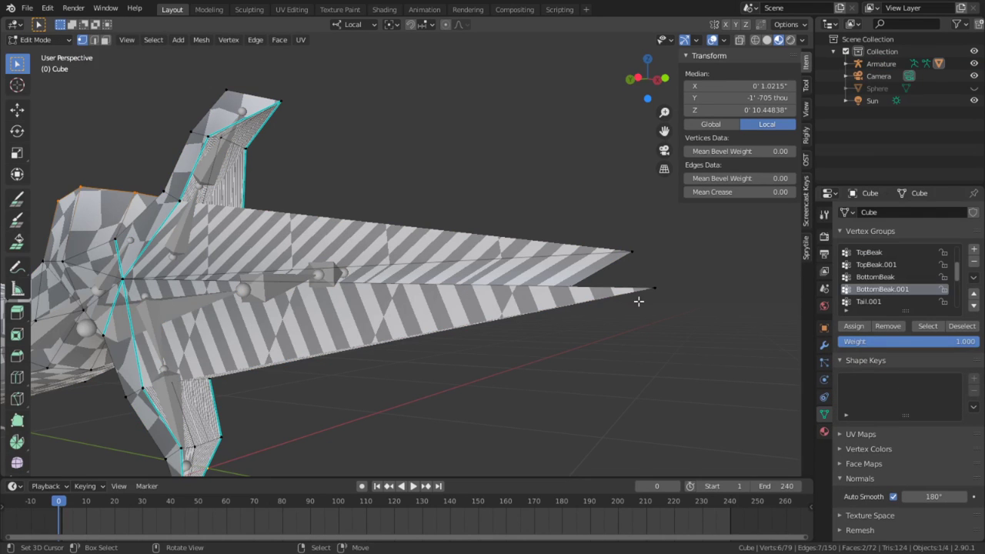
click(638, 301)
key(KP_1)
middle_drag(430, 368, 408, 347)
scroll(346, 358, up, 3)
scroll(408, 347, up, 2)
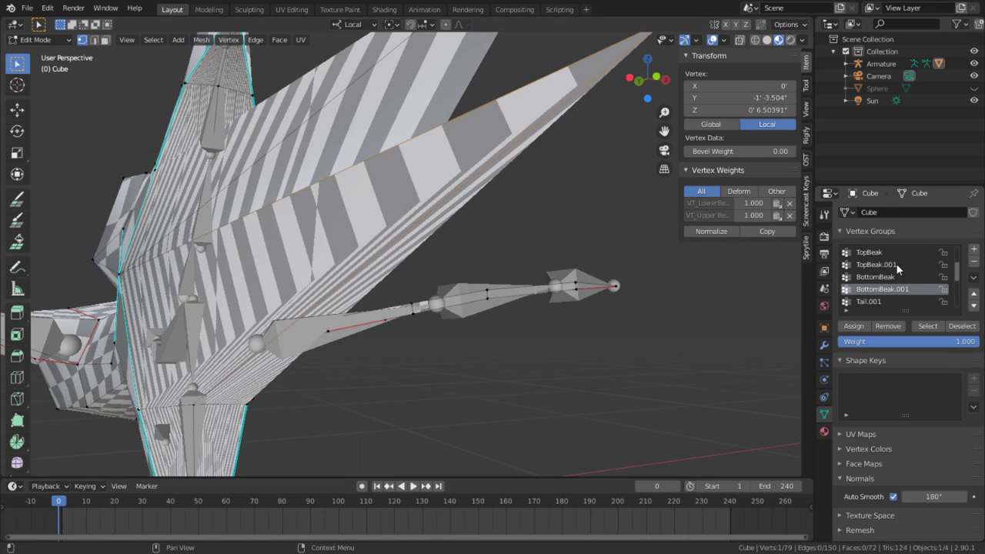
click(887, 277)
click(854, 325)
Assign the two stray mouth vertices at the tip of the stretched spike to the TopBeak vertex group
middle_drag(585, 307, 209, 309)
click(163, 271)
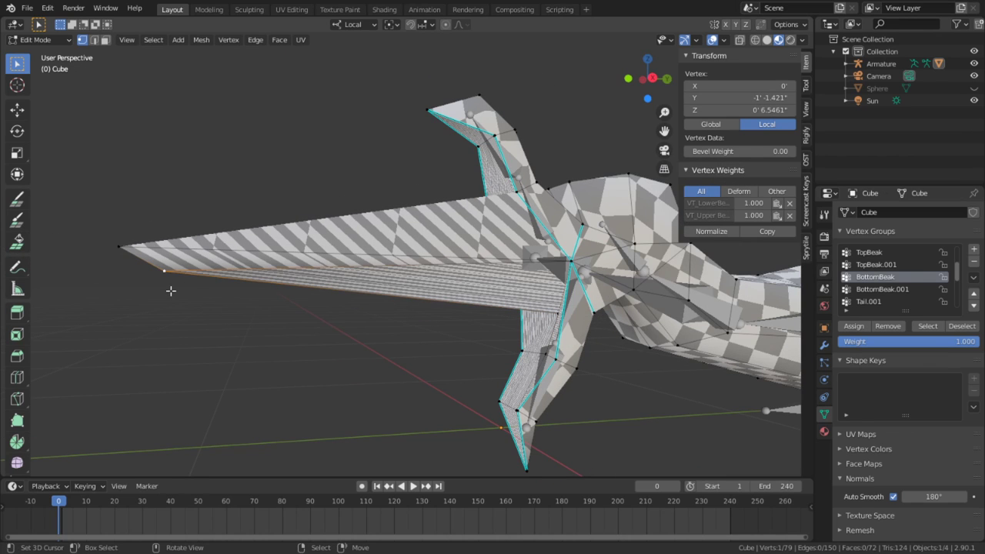
click(867, 252)
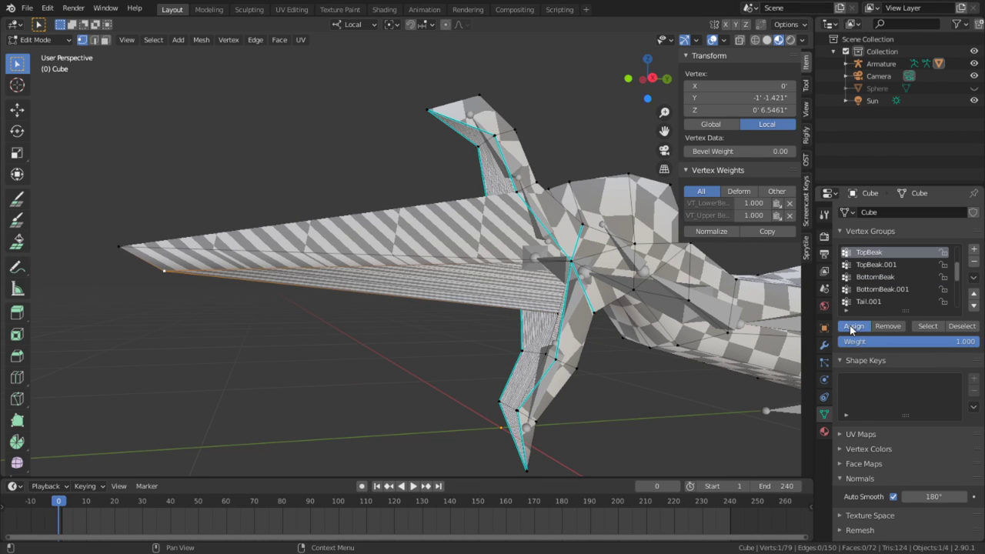
click(851, 326)
middle_drag(584, 269, 285, 216)
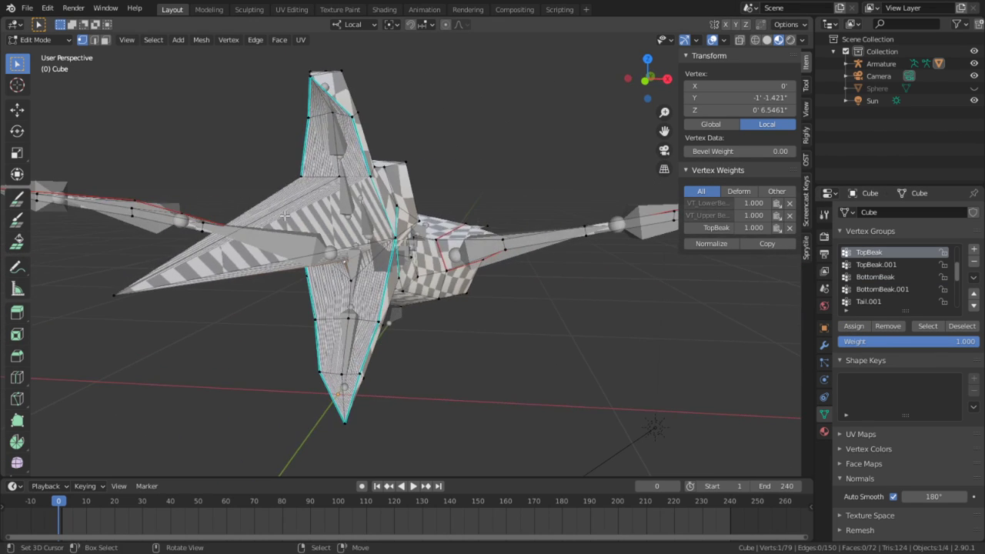
click(852, 326)
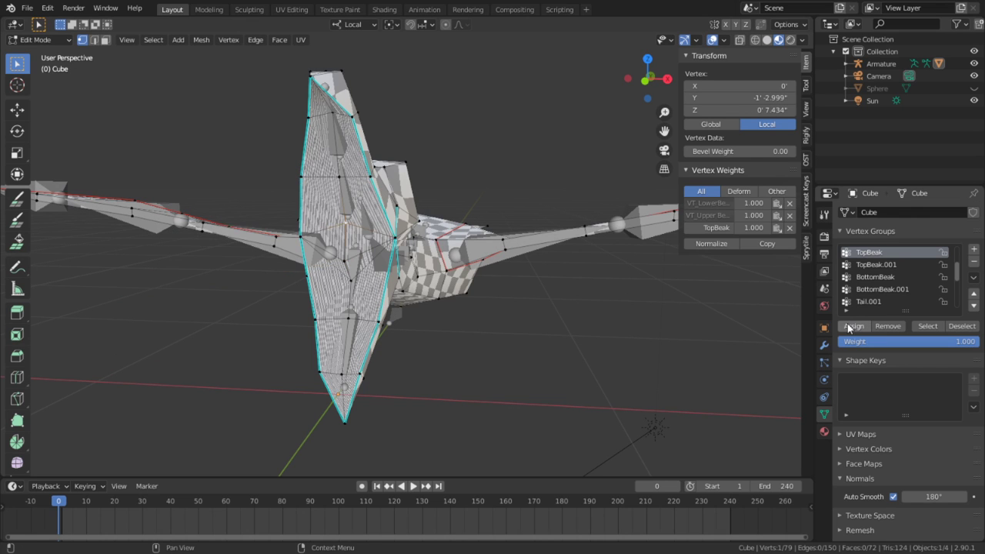
middle_drag(585, 254, 500, 206)
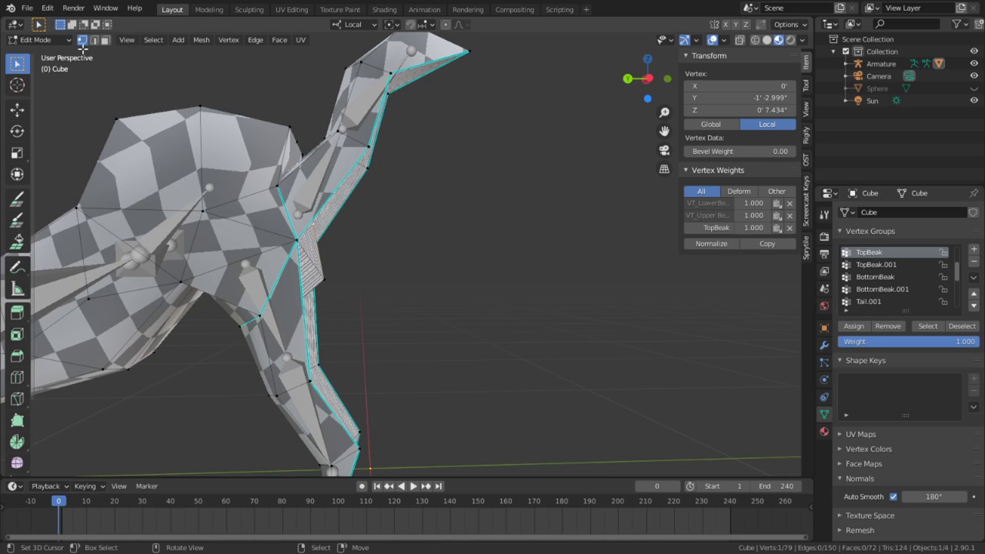
Leave mesh editing and clear the BottomBeak bone's rotation on the armature in Pose Mode
click(54, 36)
click(48, 40)
click(47, 40)
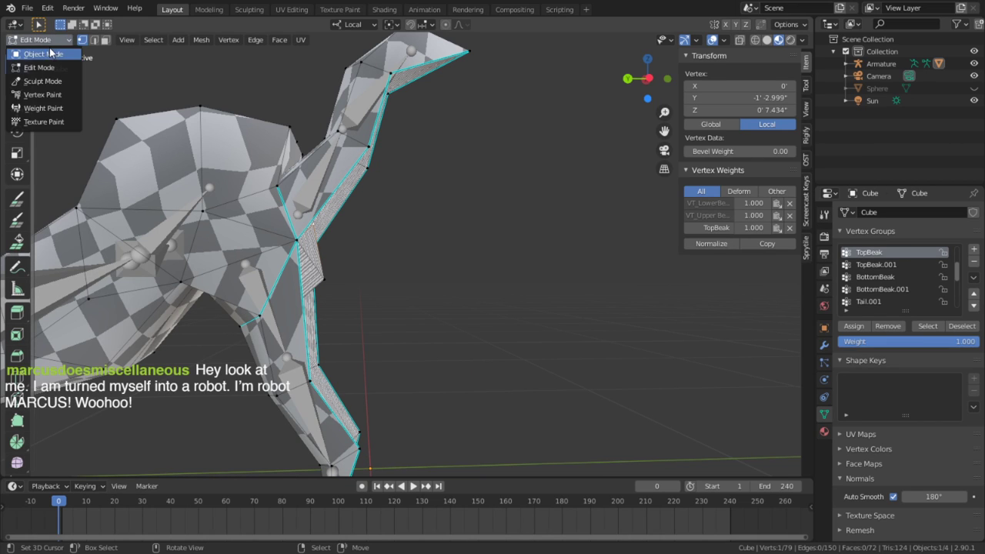
click(39, 51)
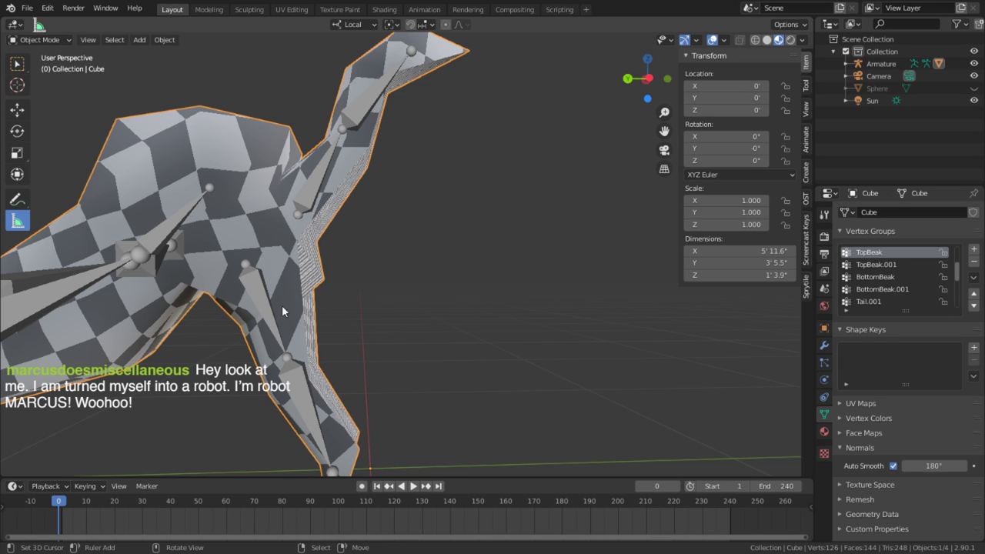
right_click(256, 310)
key(ctrl+Tab)
key(alt+r)
middle_drag(374, 287, 217, 315)
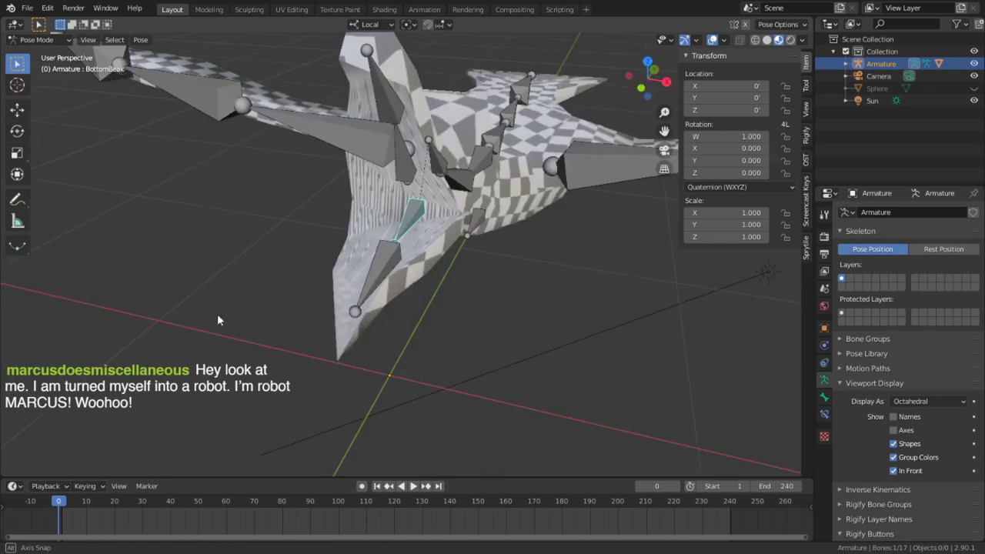
scroll(381, 247, up, 5)
shift+middle_drag(554, 200, 738, 76)
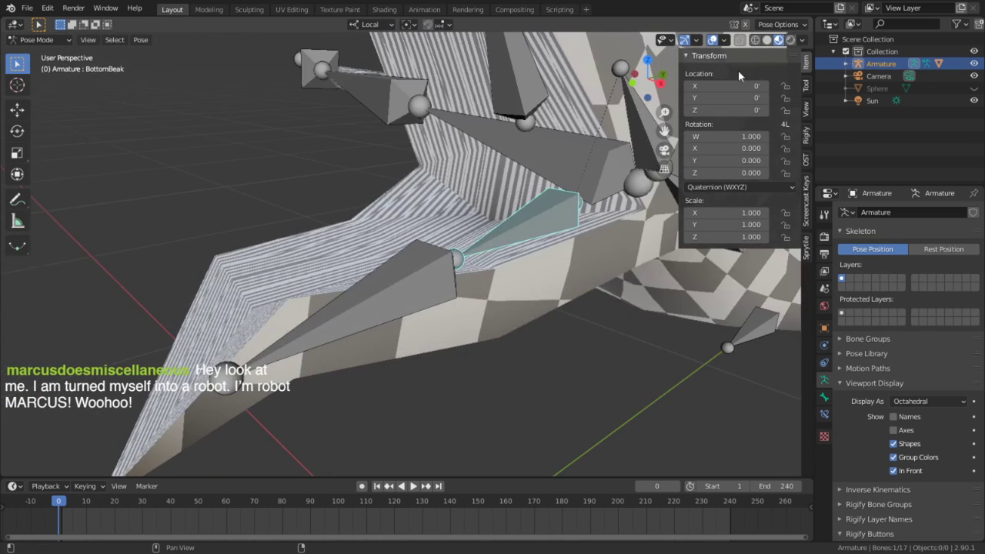
Switch the viewport to Solid shading with MatCap lighting
click(766, 40)
middle_drag(472, 206, 629, 166)
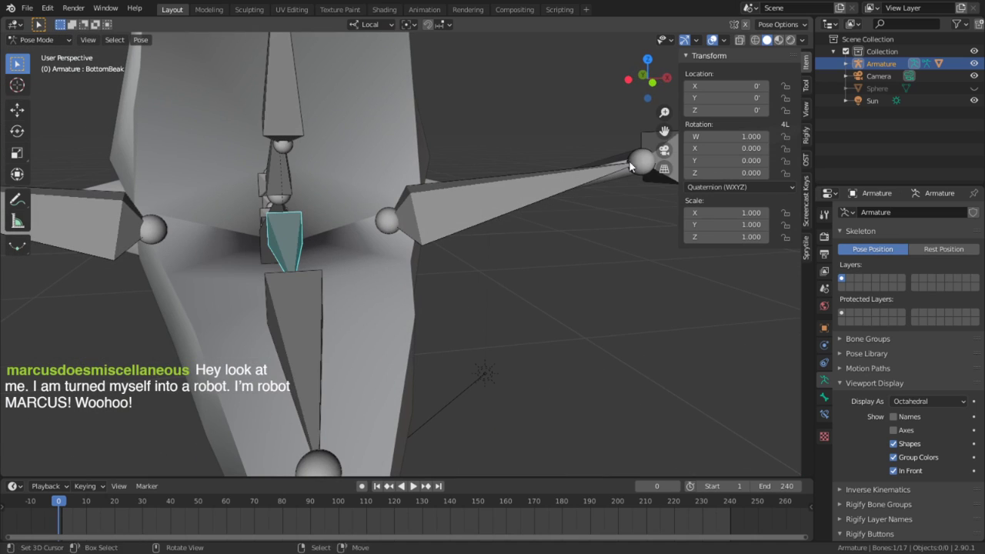
click(802, 40)
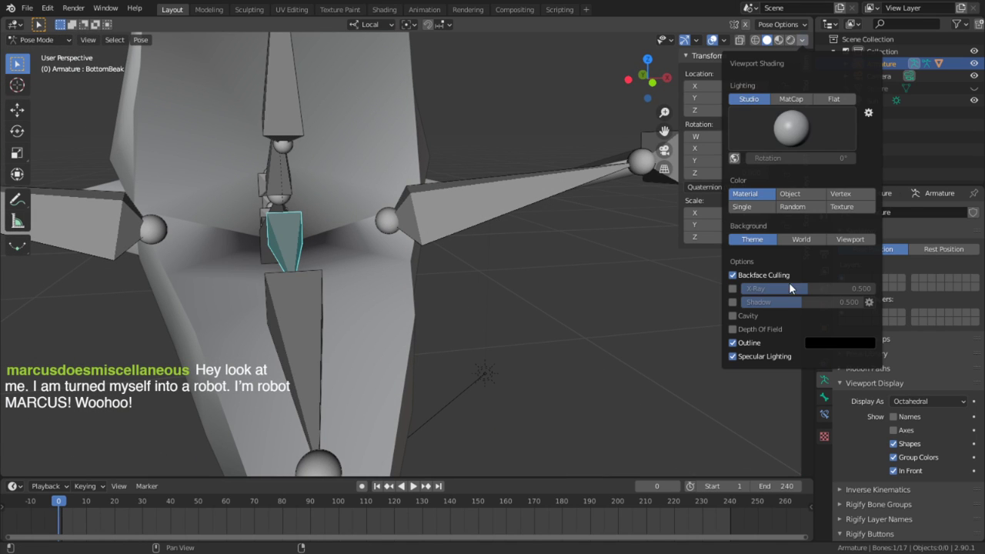
click(799, 100)
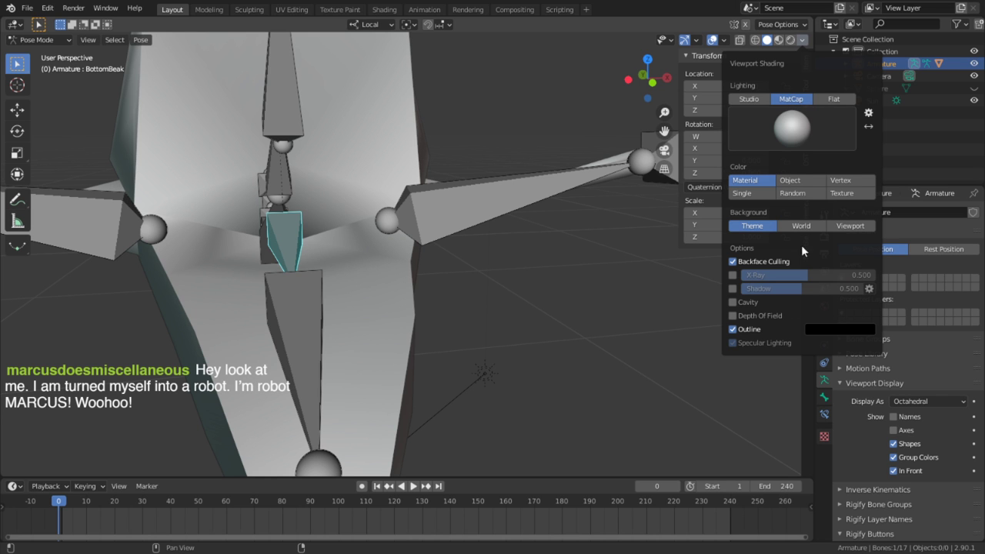
click(733, 287)
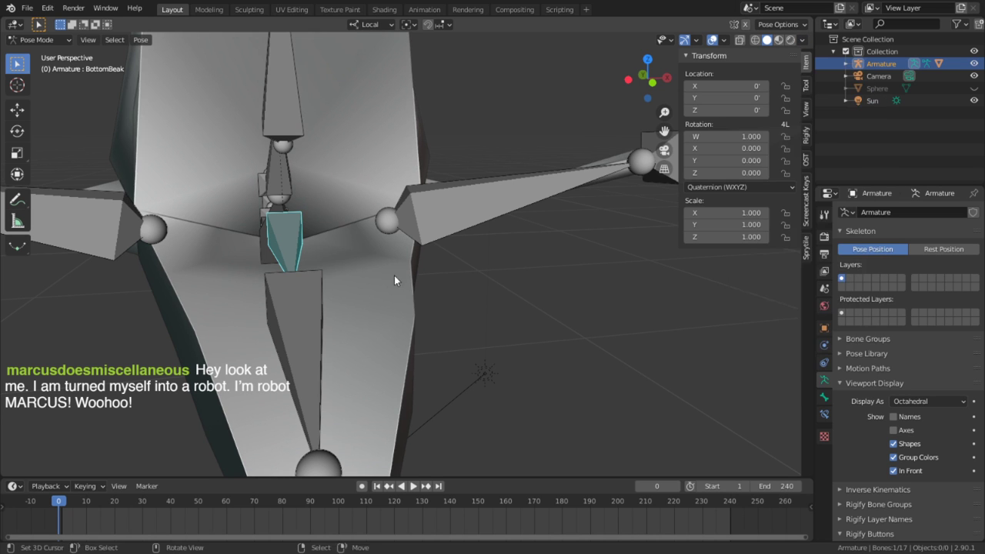
Rotate the BottomBeak bone about 35.6° around its local X axis to open the lower beak
mouse_move(394, 275)
middle_down()
mouse_move(290, 289)
mouse_move(369, 279)
mouse_move(381, 258)
mouse_move(402, 273)
middle_up()
key(r)
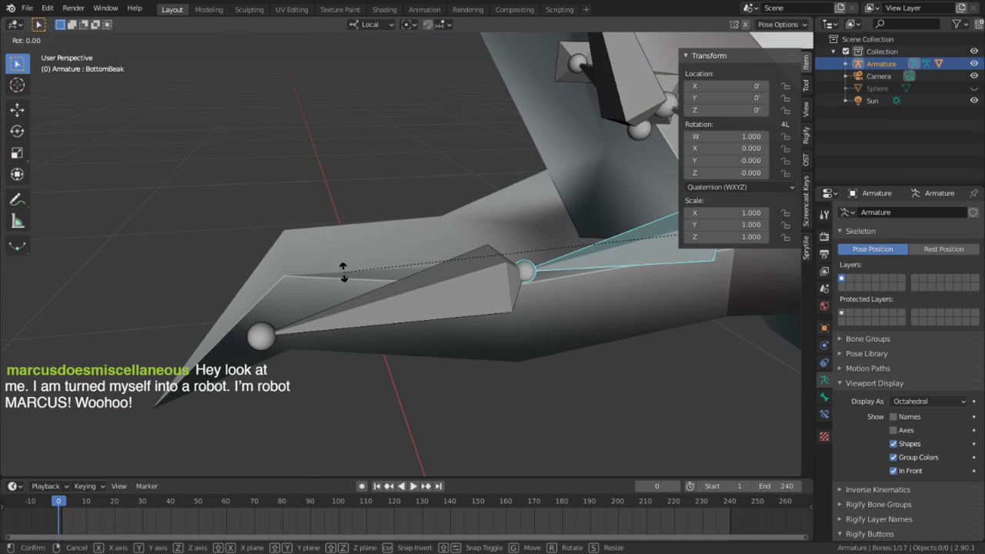
key(x)
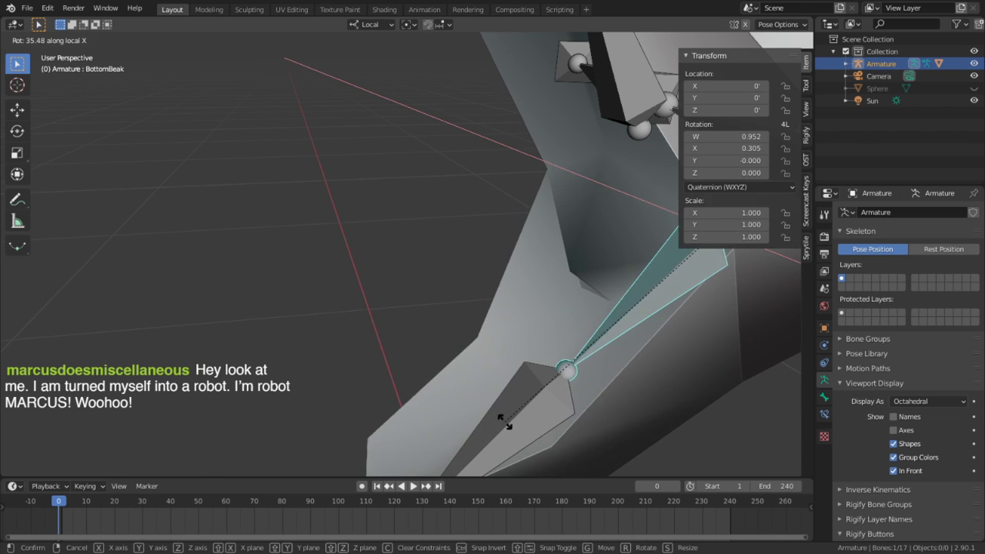
click(503, 415)
mouse_move(480, 341)
middle_down()
mouse_move(672, 289)
mouse_move(476, 334)
middle_up()
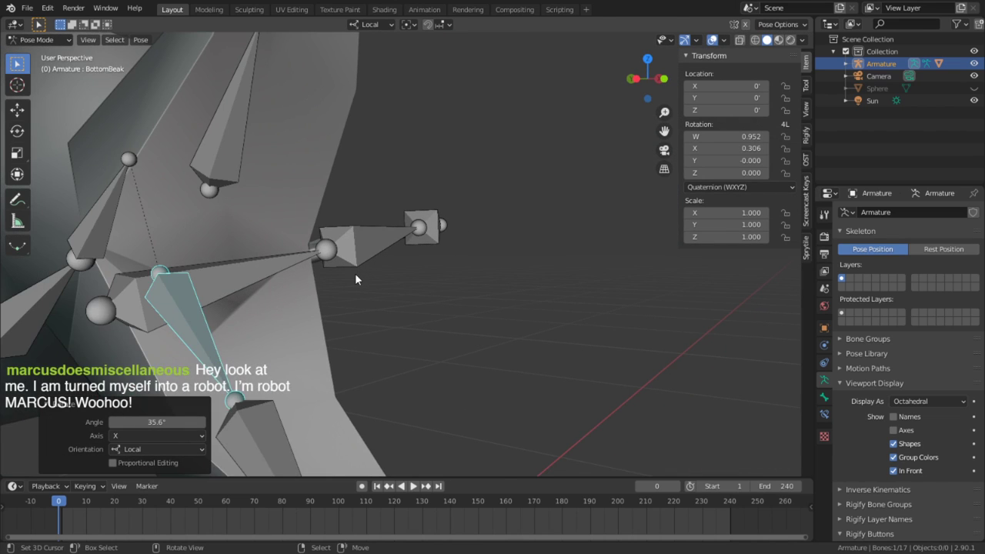
middle_drag(355, 279, 344, 285)
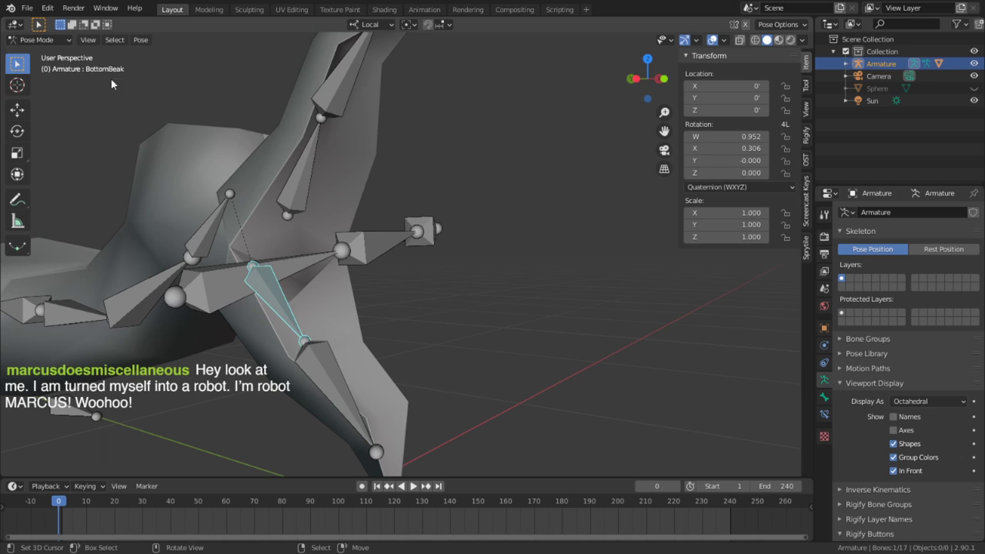
Return to editing the Cube mesh, select the protruding vertex inside the mouth and hide the bones overlay
click(40, 40)
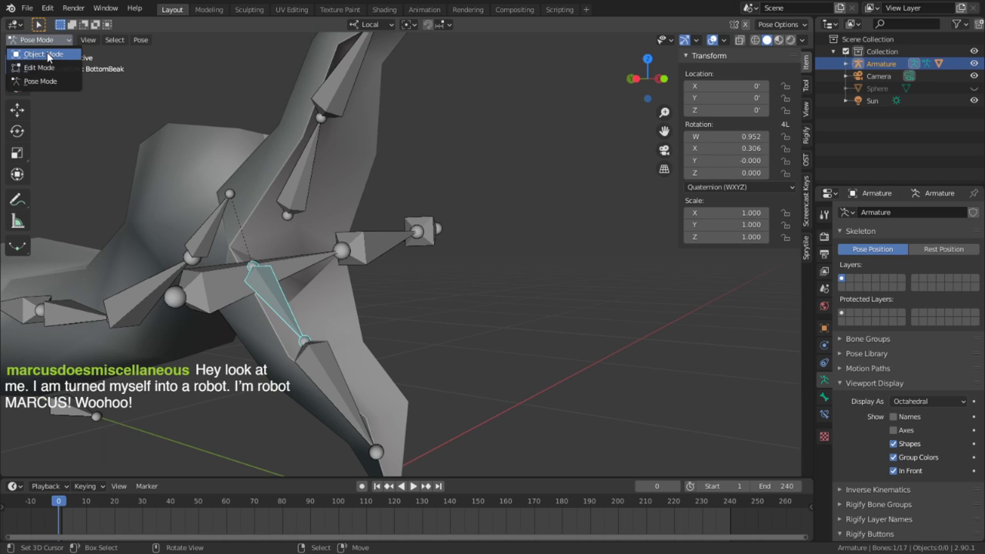
click(43, 53)
click(318, 215)
key(Tab)
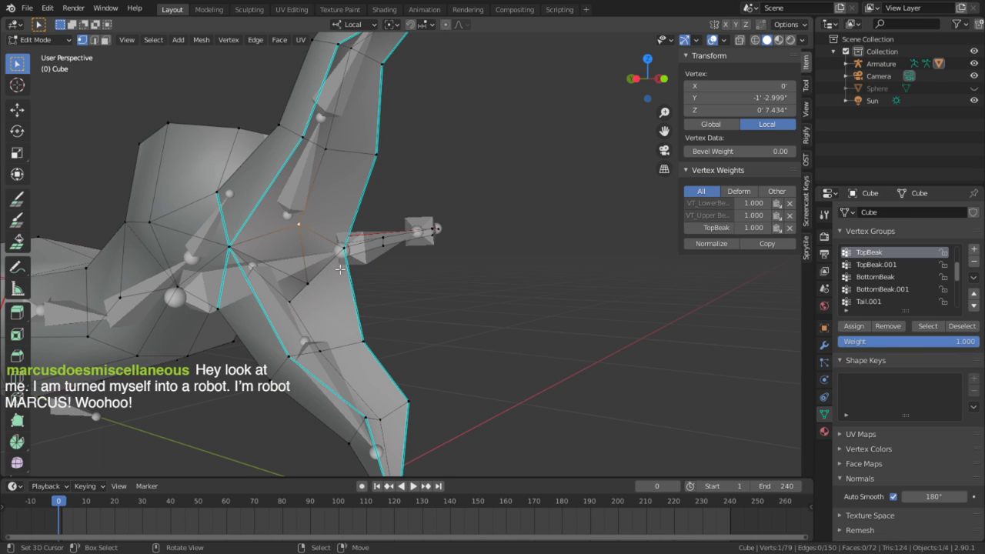
click(722, 40)
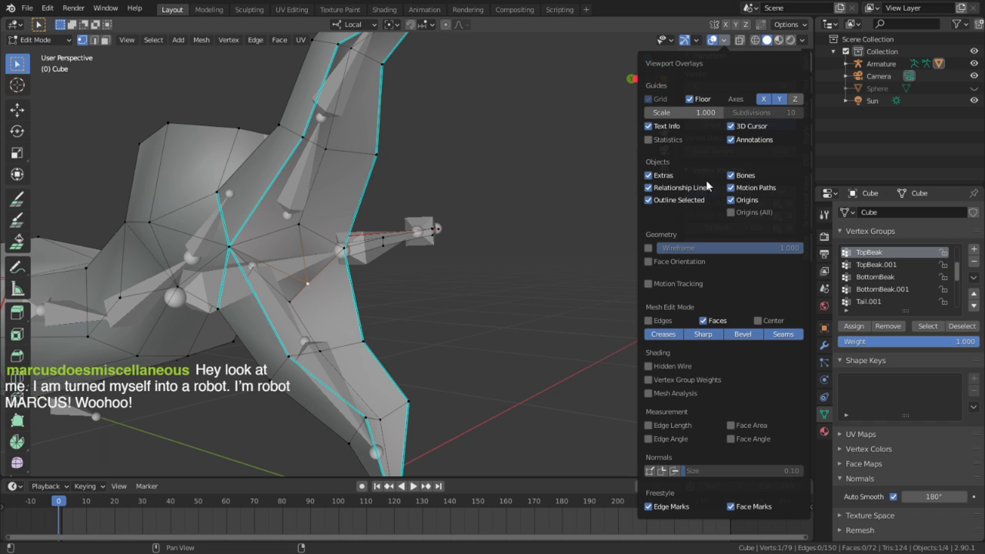
click(731, 176)
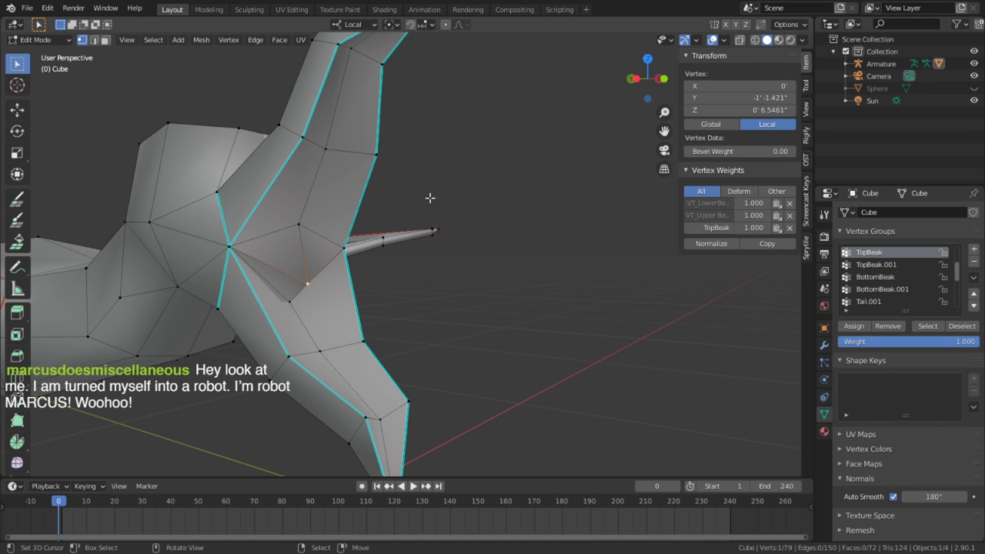
Turn off the Armature modifier's on-cage display so the Cube's edit cage shows the undeformed shape
click(825, 345)
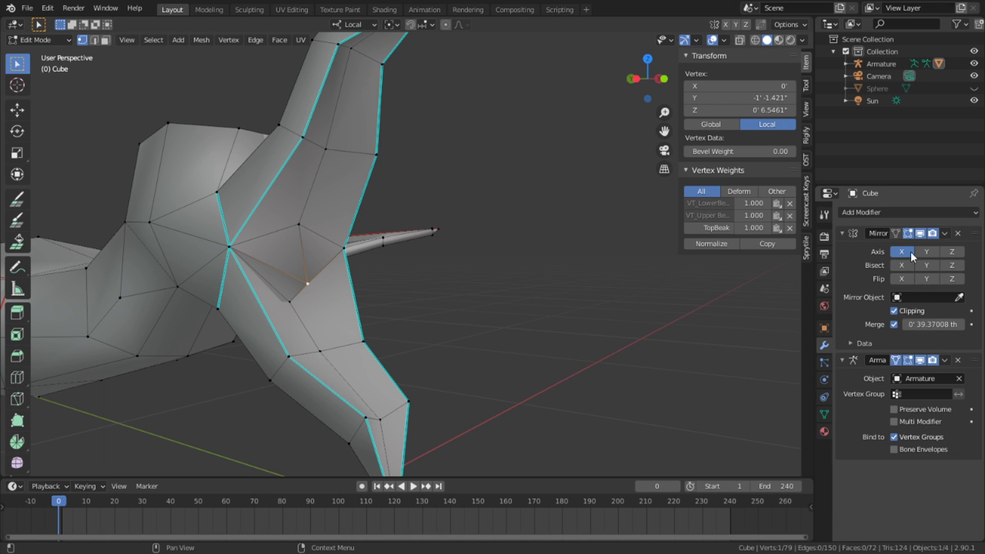
click(896, 361)
middle_drag(533, 316, 424, 369)
scroll(569, 310, down, 4)
scroll(466, 336, up, 4)
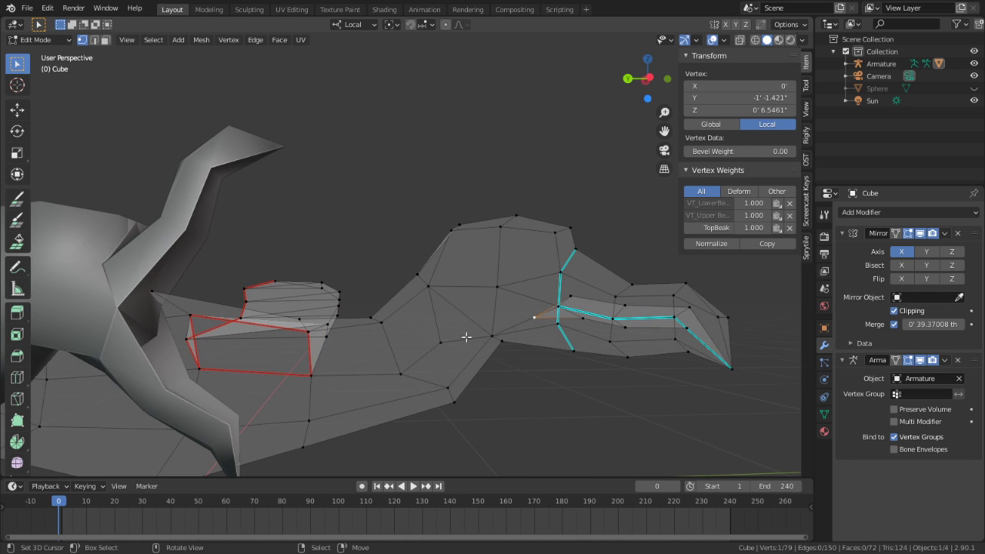
shift+middle_drag(544, 326, 547, 266)
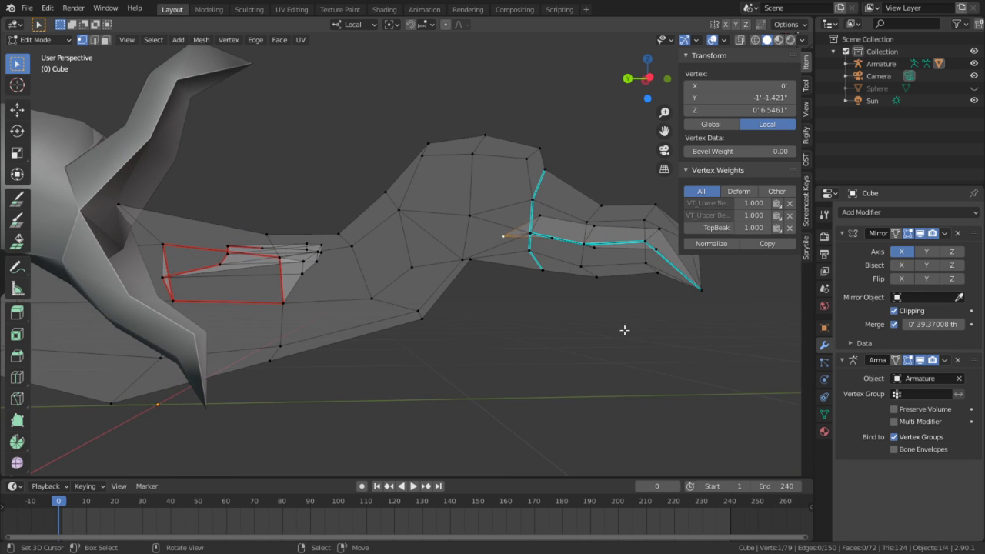
Remove the selected mouth vertex from the TopBeak group and assign it to the Head vertex group with weight 1.000
click(823, 415)
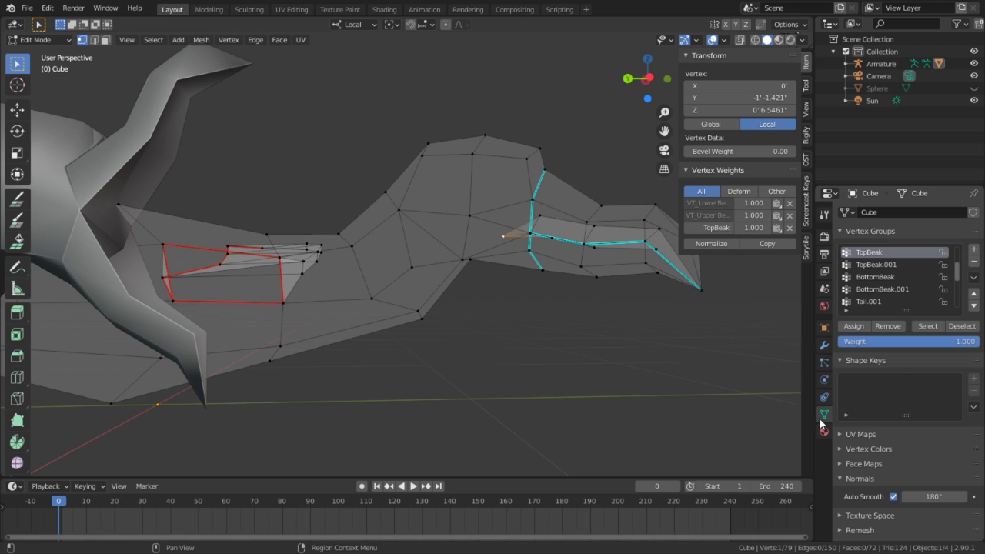
click(897, 326)
click(900, 274)
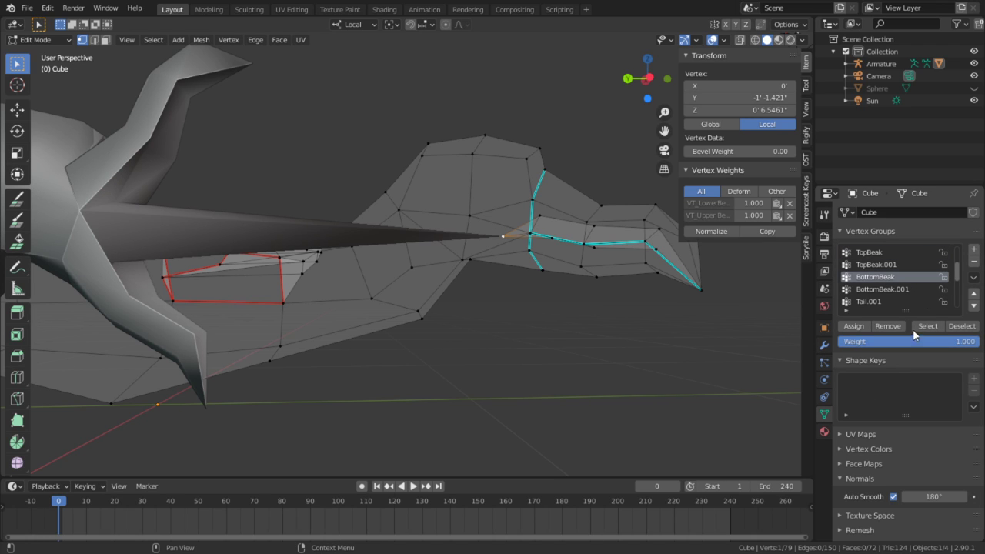
scroll(889, 287, up, 4)
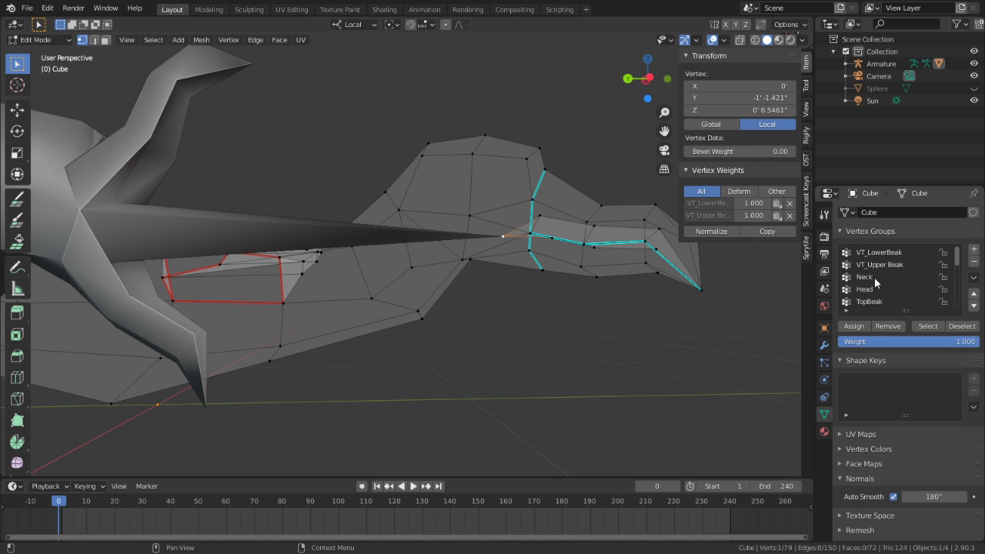
click(874, 277)
click(871, 290)
click(854, 325)
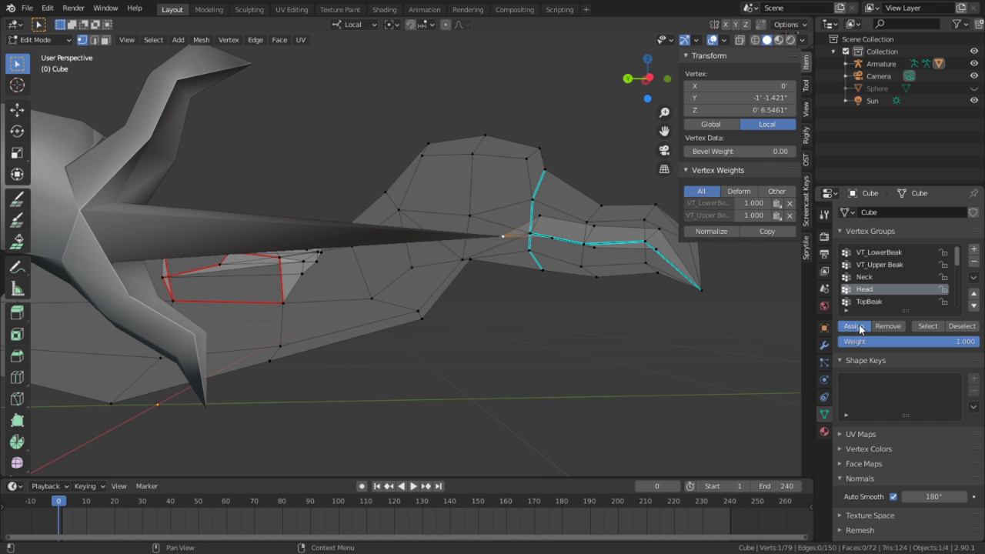
Examine the deformed mouth interior and the undeformed edit cage around the reassigned vertex
middle_drag(488, 326, 512, 205)
scroll(309, 246, up, 5)
click(39, 40)
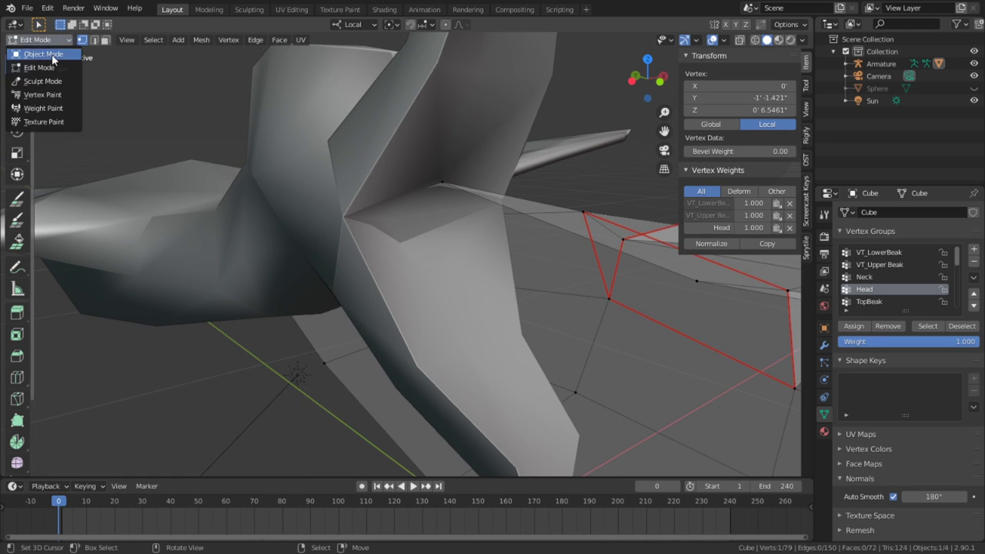
click(34, 48)
key(Tab)
middle_drag(507, 304, 529, 256)
scroll(485, 284, down, 4)
scroll(464, 259, up, 4)
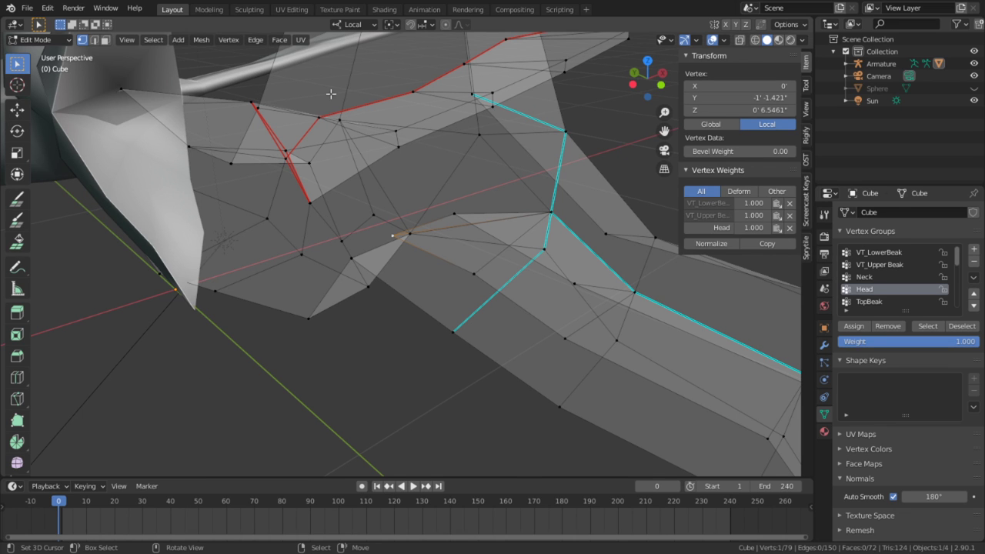
scroll(331, 93, down, 6)
middle_drag(584, 232, 328, 232)
Re-enable the Armature modifier's on-cage display and the viewport's bones overlay, leaving no vertices selected
key(a)
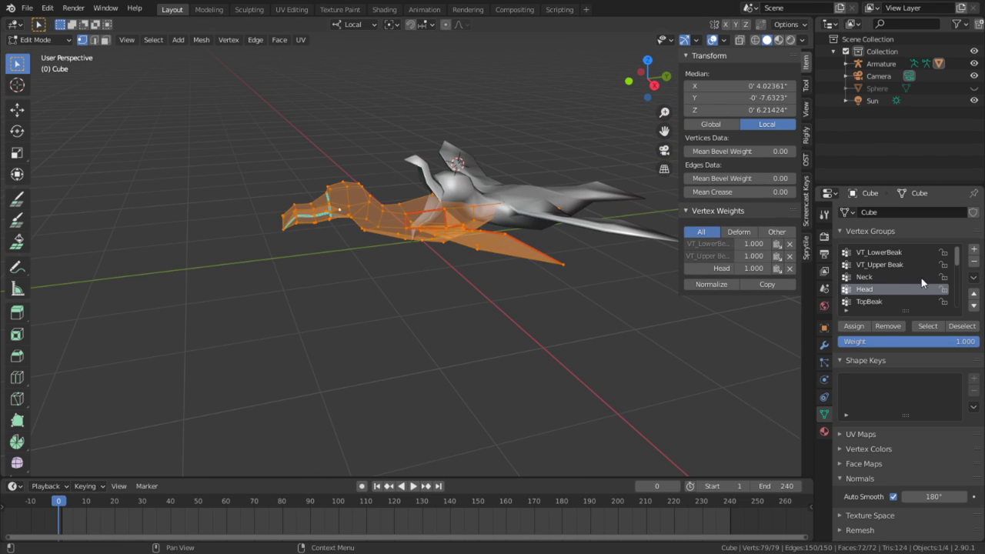
click(824, 345)
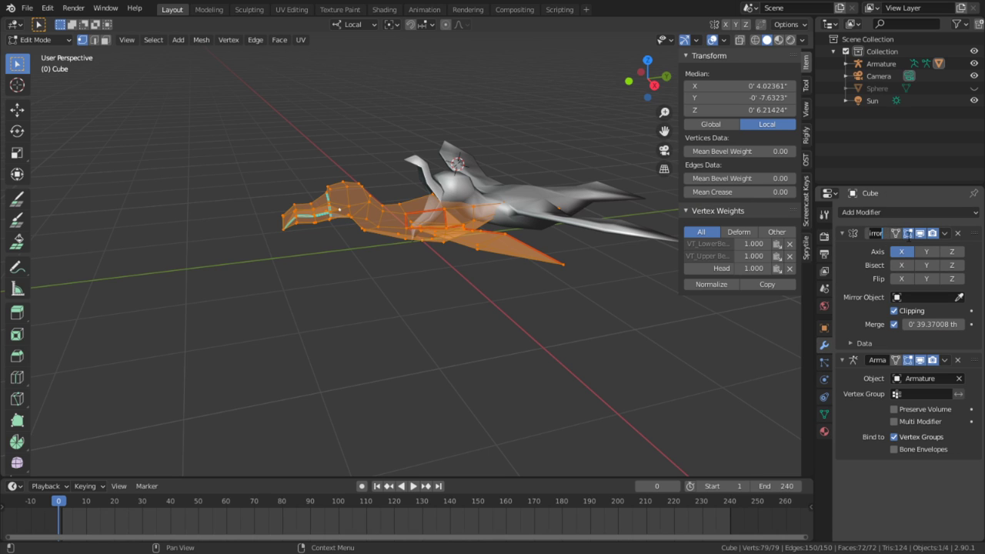
click(895, 359)
click(564, 361)
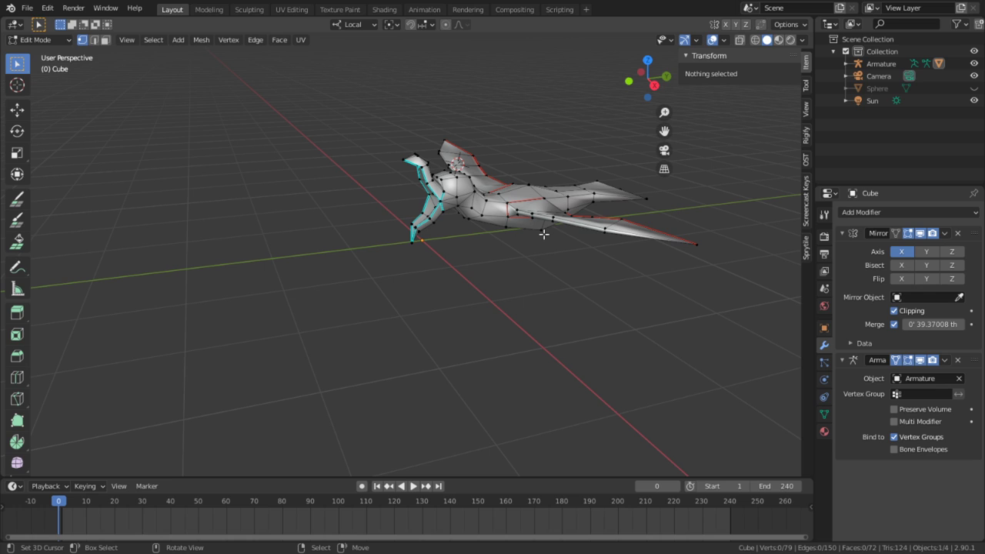
click(724, 40)
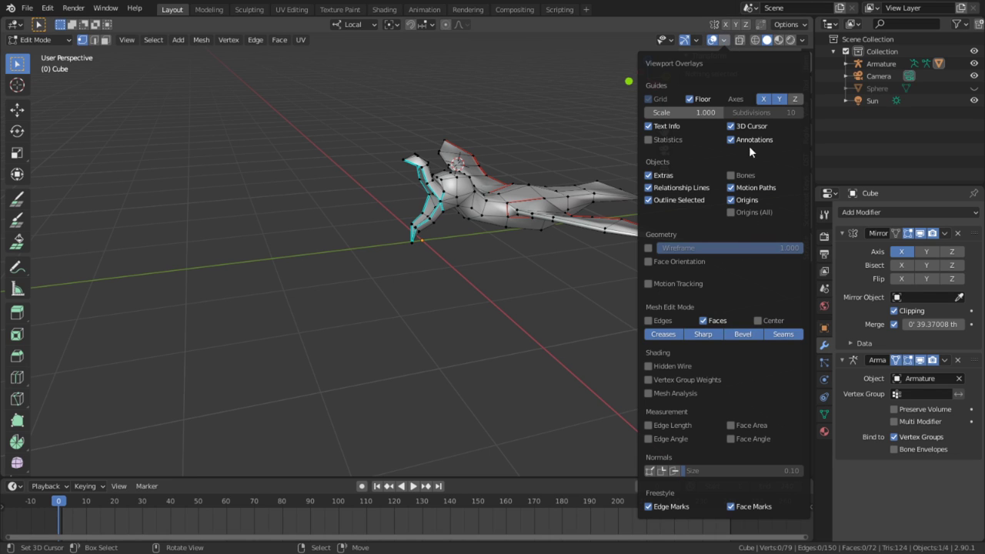
click(41, 43)
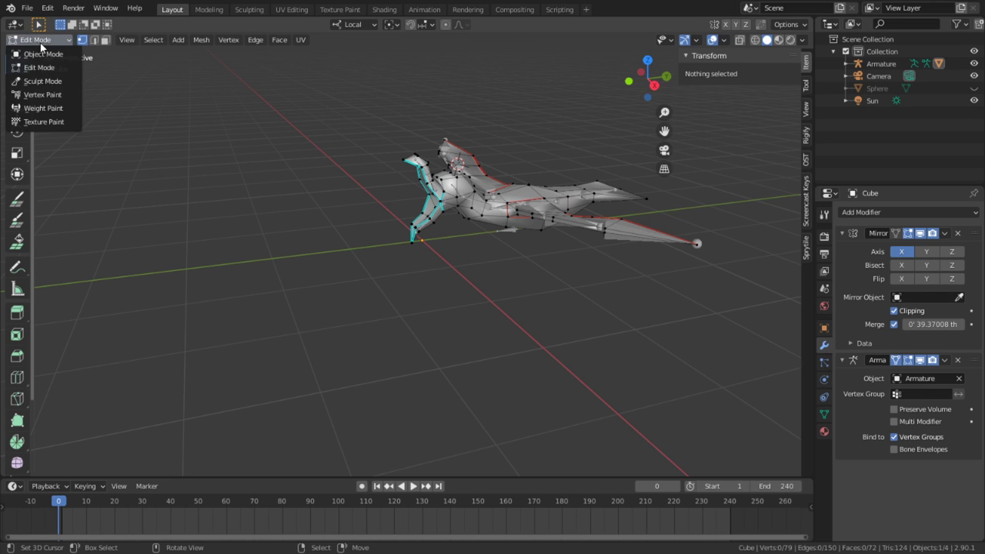
Leave mesh editing on the Cube, select the creature's armature and enter Pose Mode
click(31, 40)
click(30, 40)
click(43, 54)
click(502, 227)
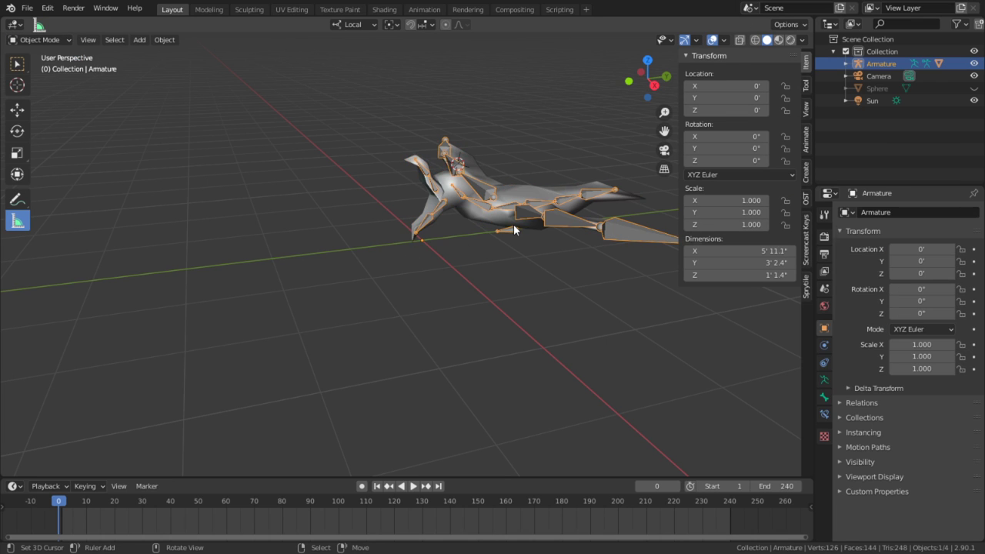
key(a)
right_click(509, 228)
key(ctrl+Tab)
right_click(509, 228)
key(ctrl+Tab)
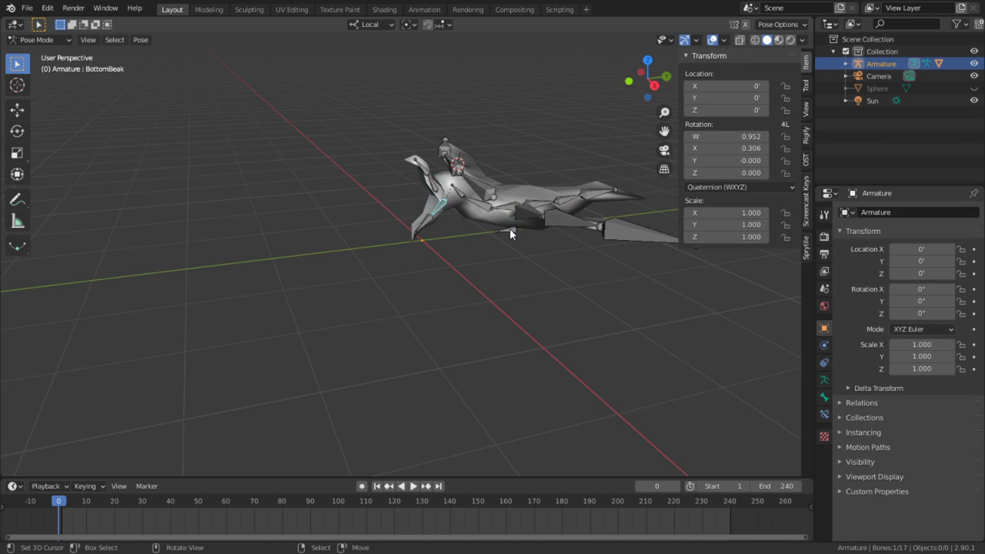
Clear the rotation of all bones in the armature and leave none selected
key(a)
key(alt+r)
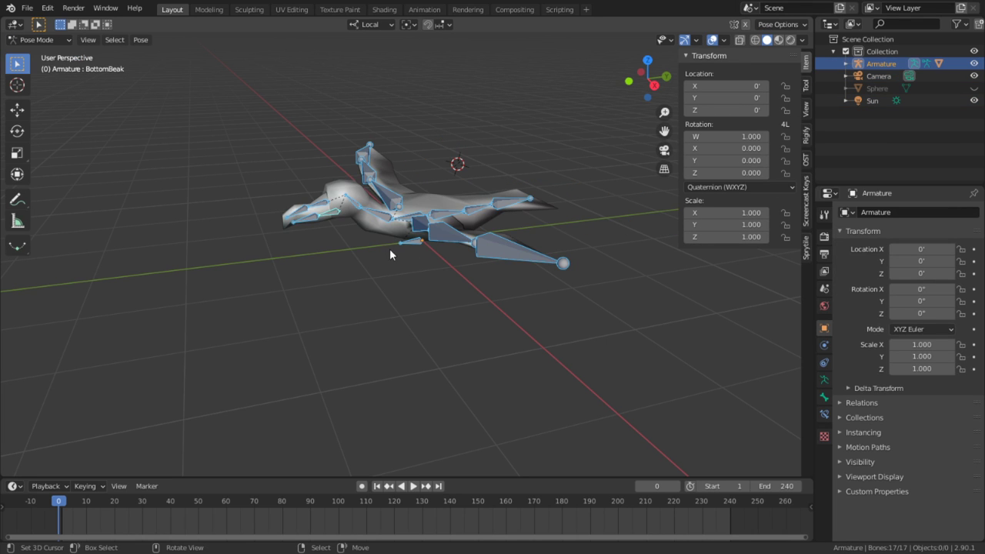
key(alt+a)
Rotate the Wing.L bone 27° about its local X axis to test the wing's deformation
scroll(400, 249, up, 4)
scroll(397, 238, up, 2)
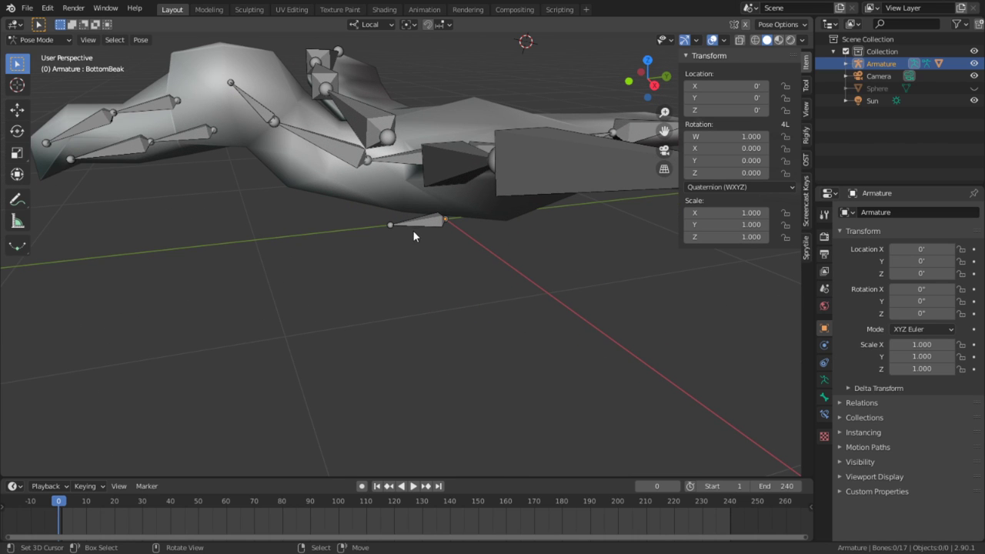
click(450, 177)
scroll(438, 200, up, 3)
middle_drag(427, 225, 401, 206)
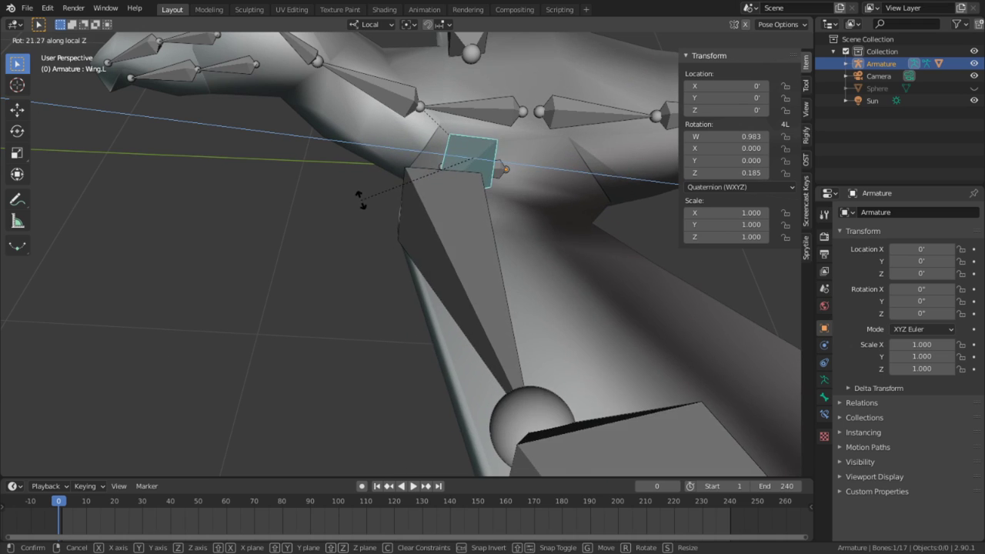
key(x)
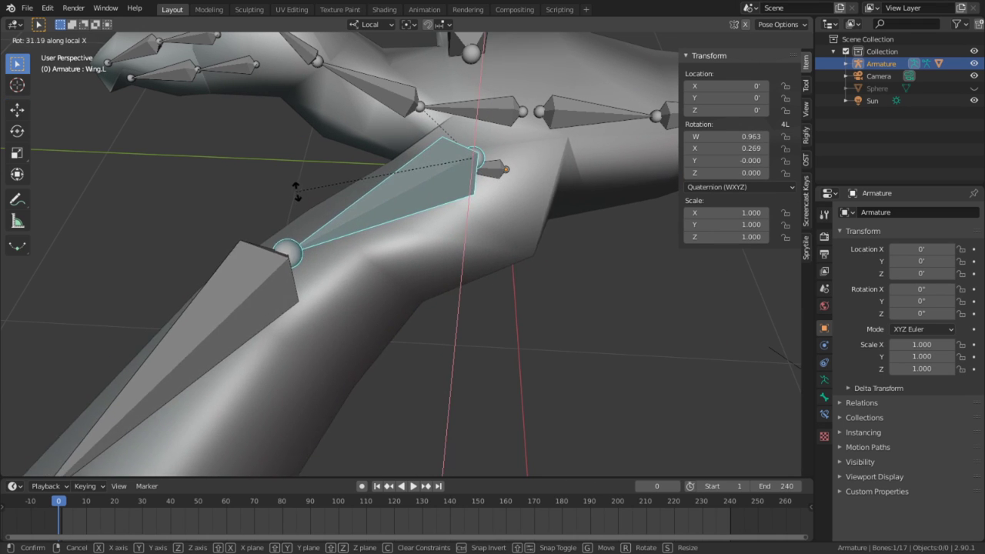
click(317, 201)
Test another free rotation of the Wing.L bone and clear its rotation
middle_drag(317, 201, 471, 100)
key(r)
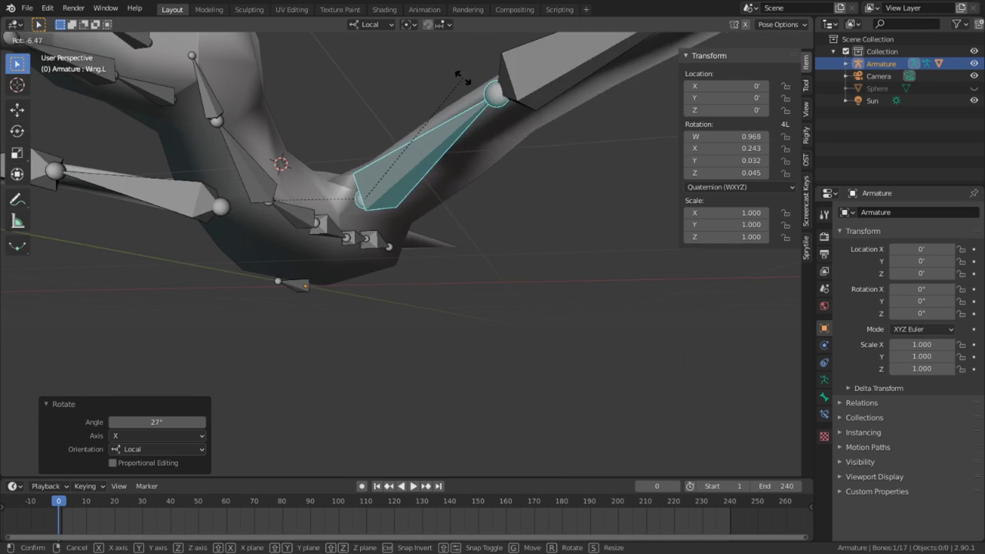
right_click(470, 94)
middle_drag(511, 158, 579, 230)
key(r)
click(522, 138)
middle_drag(522, 143, 287, 195)
key(alt+r)
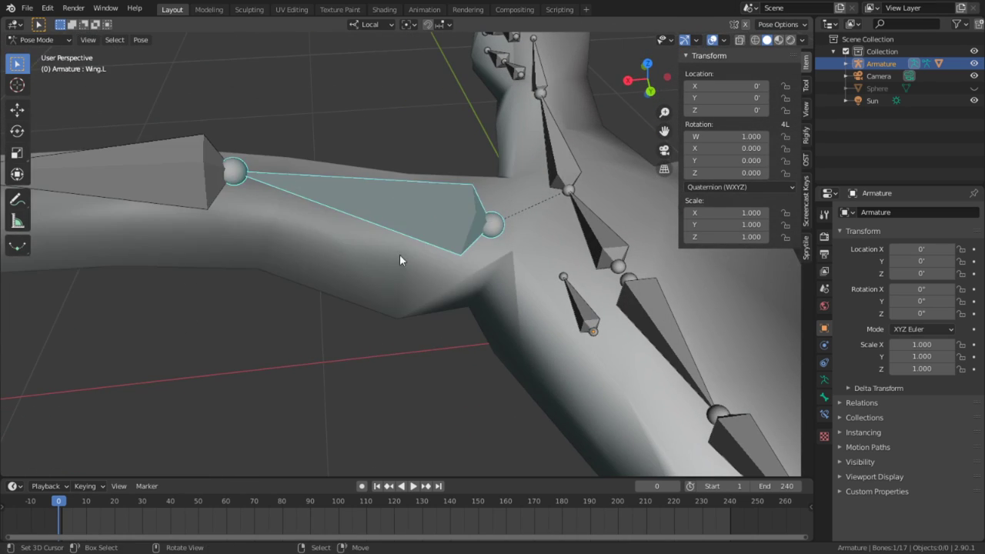
Examine the wing, spine and root bones around the creature's body with all bones selected
middle_drag(401, 256, 374, 324)
key(alt+a)
key(a)
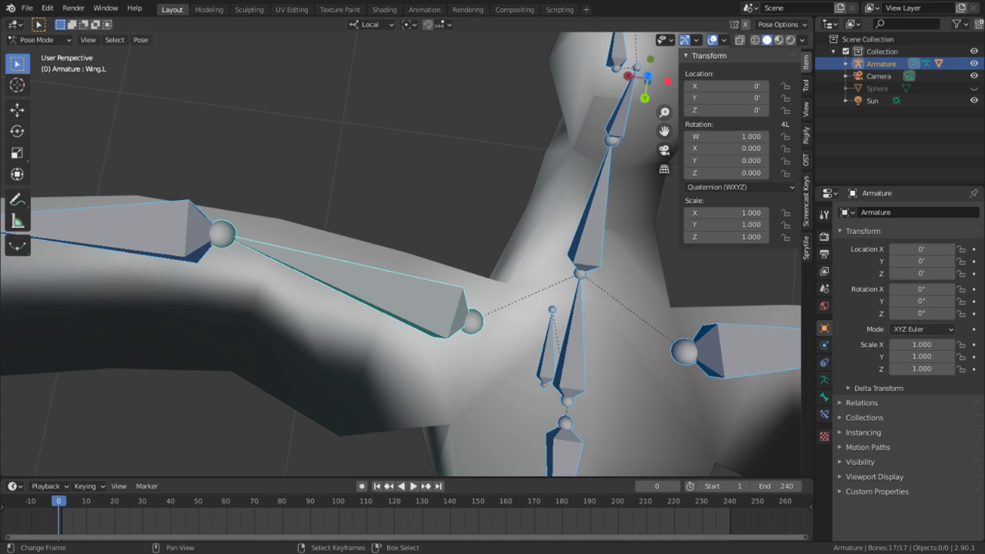
middle_drag(501, 338, 571, 243)
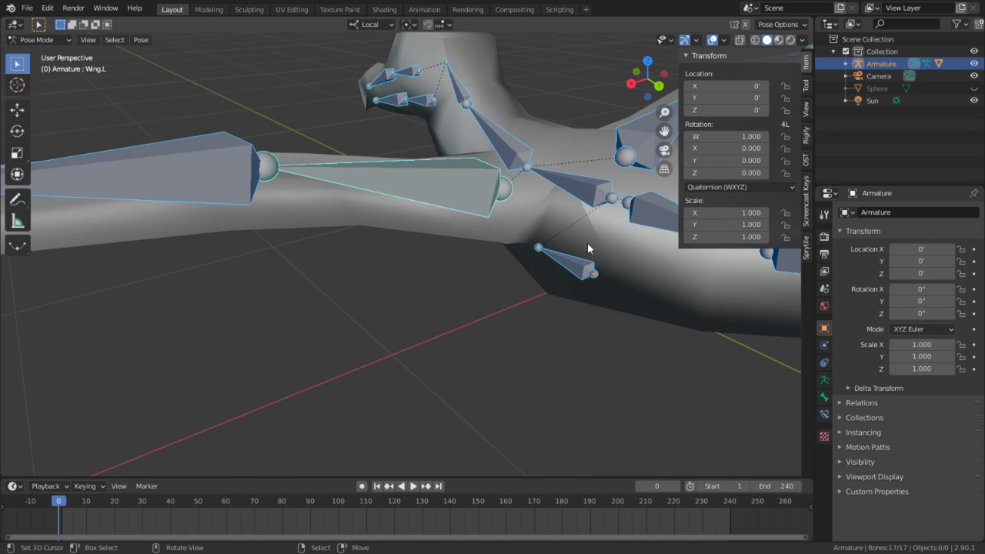
middle_drag(426, 139, 410, 247)
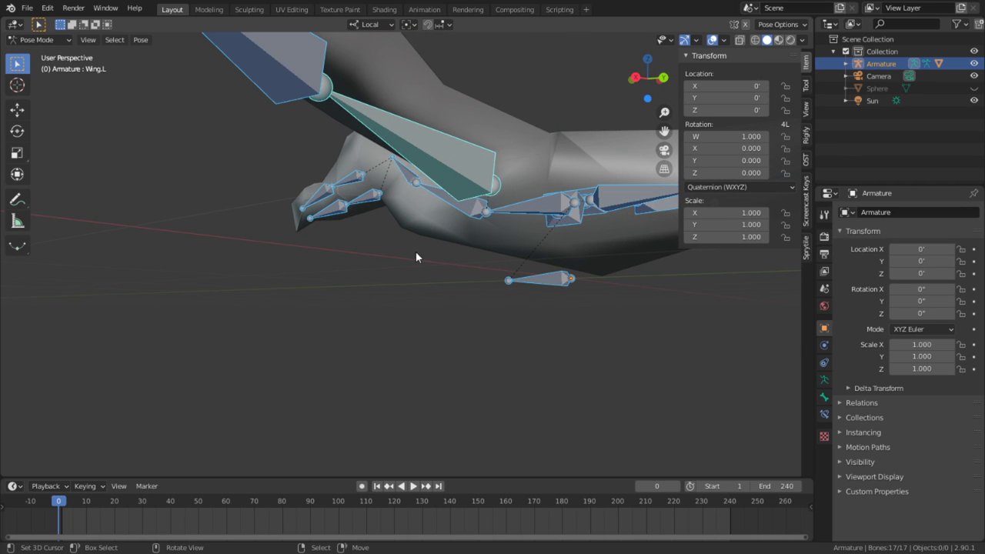
middle_drag(576, 228, 446, 281)
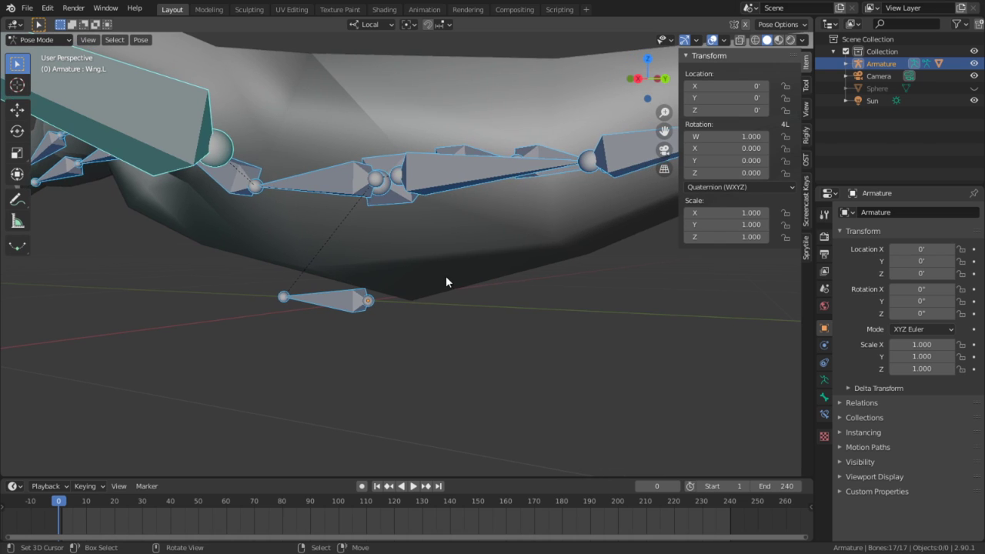
middle_drag(469, 251, 468, 220)
Return the armature to Object Mode, select the Cube body mesh and enter its Edit Mode
key(Tab)
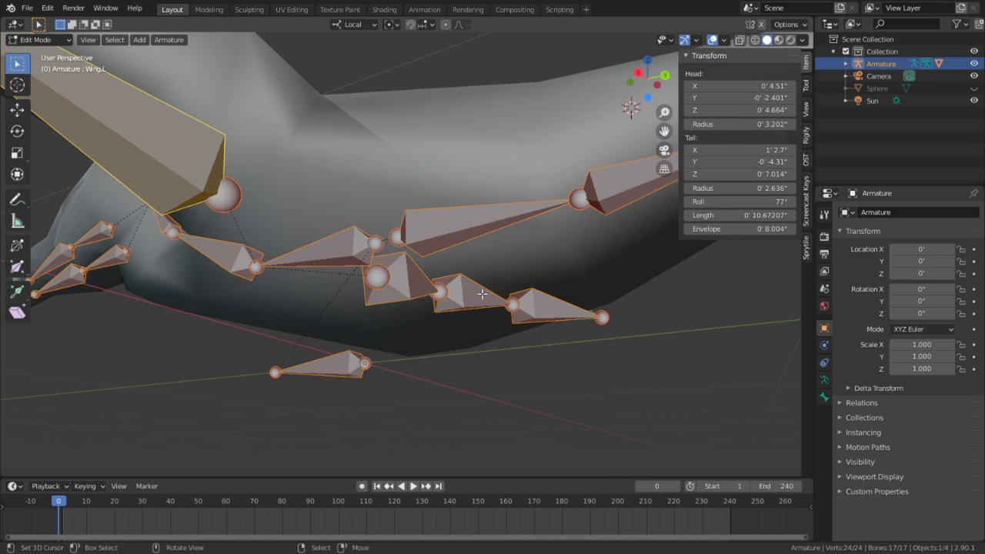
key(ctrl+Tab)
click(39, 40)
click(34, 49)
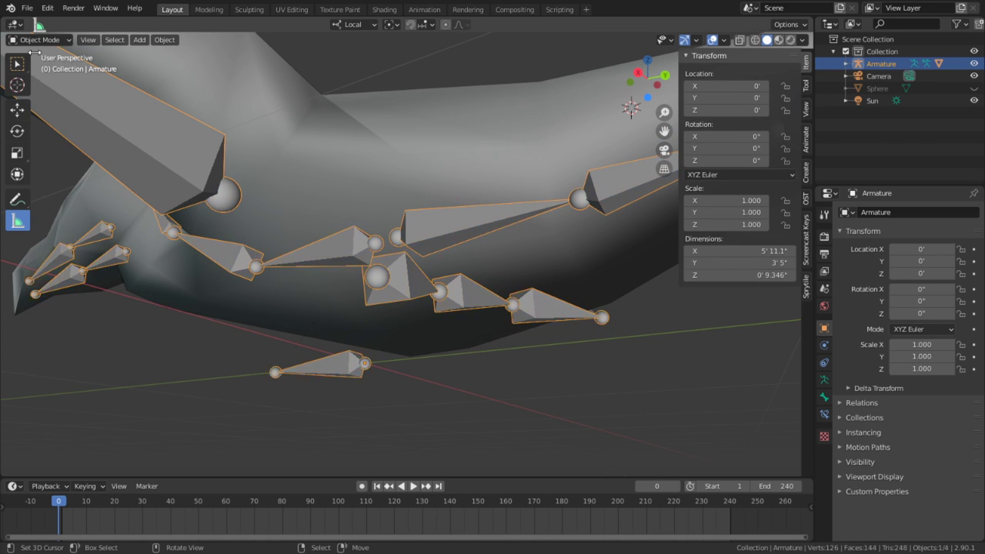
click(354, 234)
key(Tab)
mouse_move(354, 234)
middle_down()
mouse_move(431, 211)
mouse_move(496, 241)
mouse_move(390, 299)
mouse_move(349, 274)
mouse_move(331, 177)
mouse_move(281, 195)
mouse_move(343, 235)
middle_up()
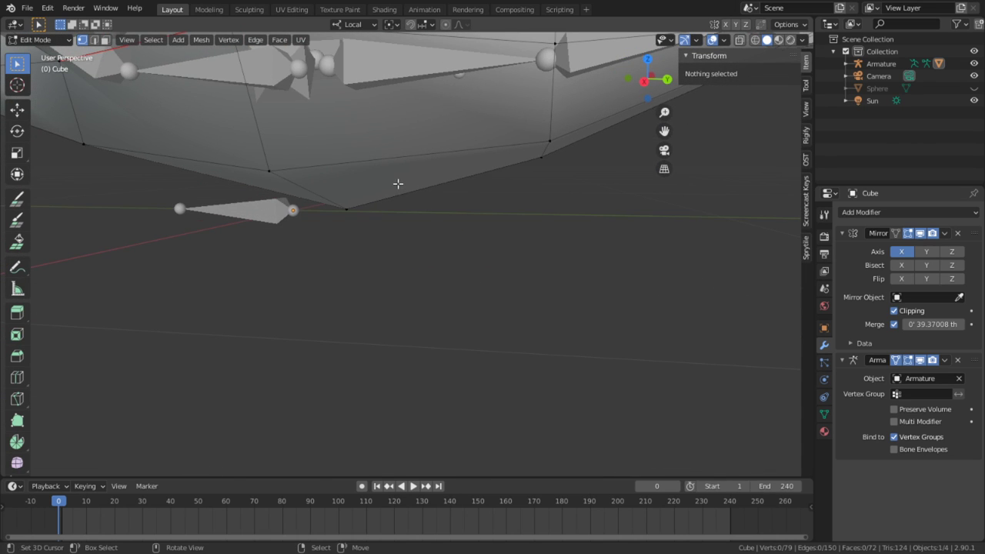
Try to inset the belly face behind the root bone and lower the inset face along global Z
key(3)
click(427, 199)
middle_drag(429, 200, 439, 218)
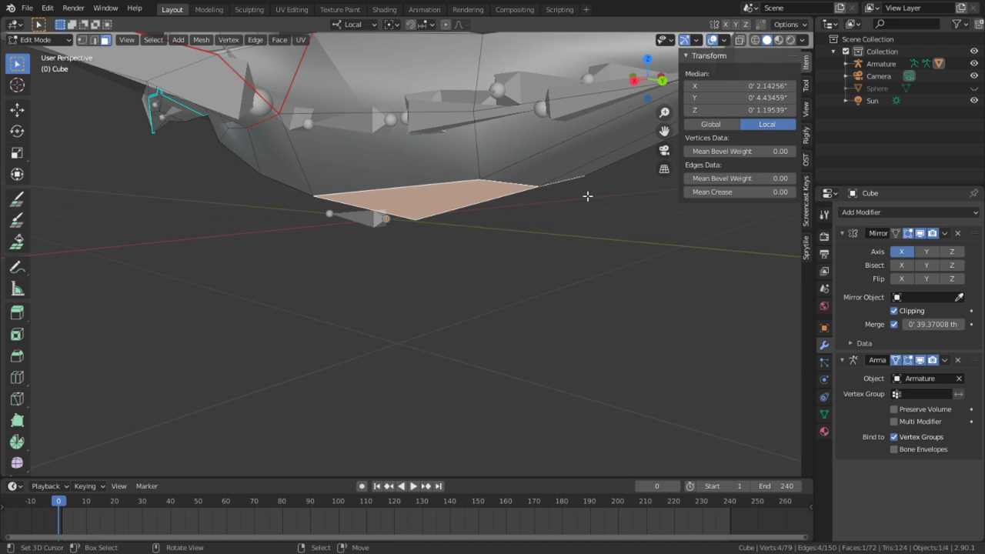
middle_drag(587, 196, 582, 226)
key(i)
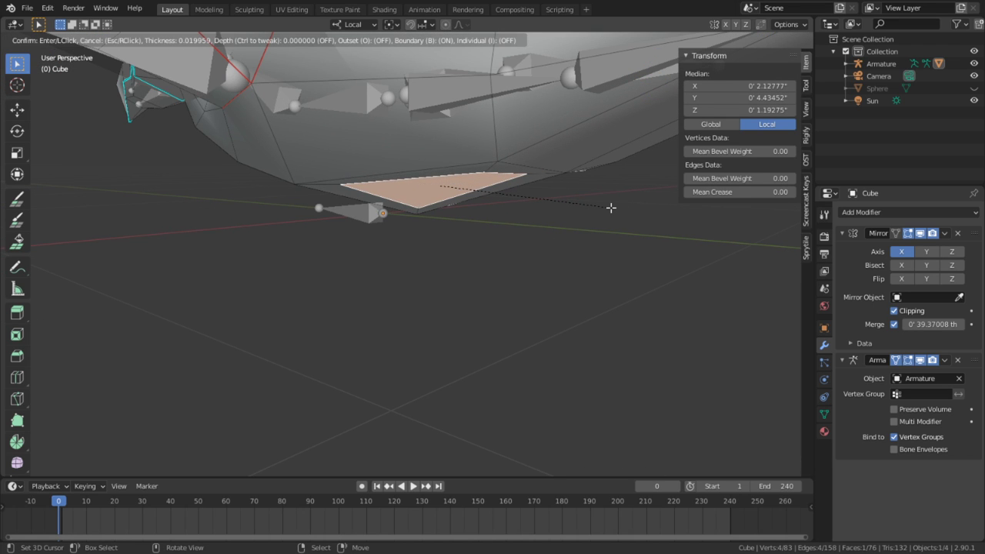
click(631, 209)
key(g)
key(z)
key(z)
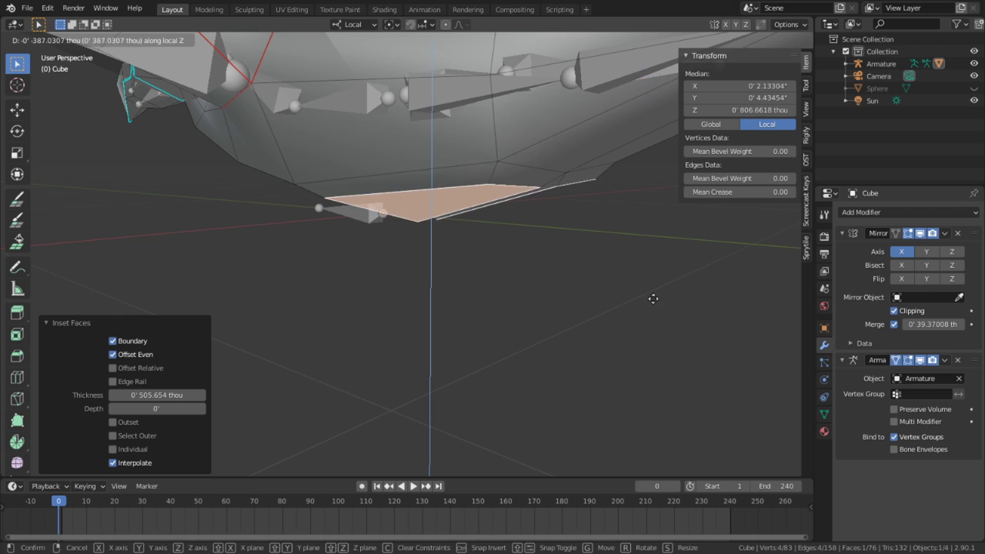
right_click(659, 303)
key(ctrl+z)
key(ctrl+z)
middle_drag(464, 213, 438, 206)
key(shift+a)
click(437, 204)
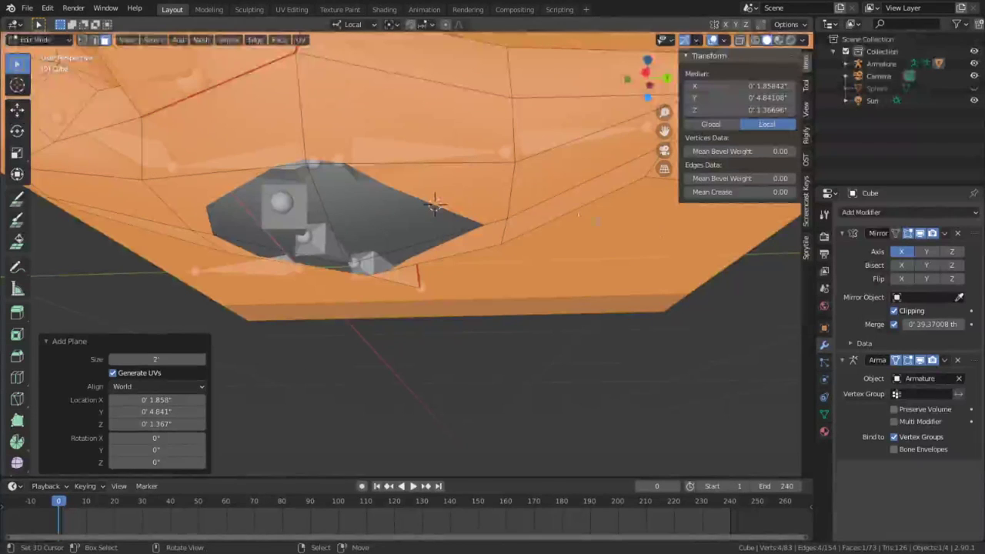
key(s)
click(456, 226)
middle_drag(457, 226, 575, 197)
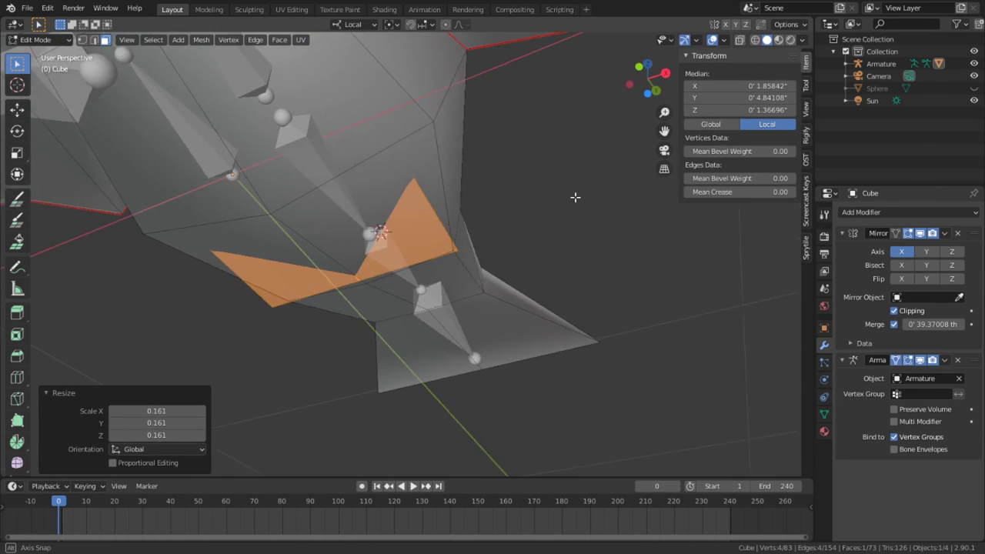
key(r)
right_click(628, 195)
key(ctrl+z)
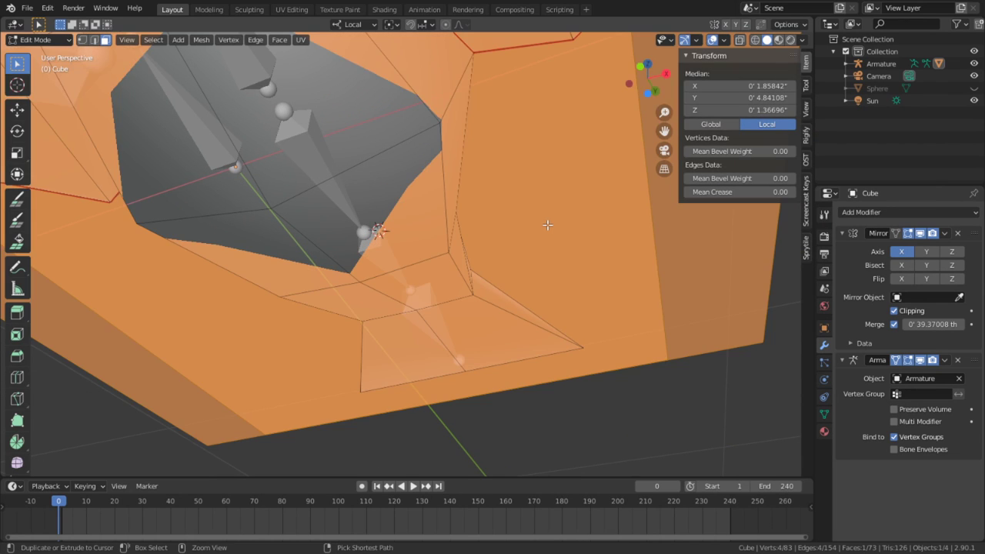
key(ctrl+z)
Add a plane to the side of the creature's tail and set its size to 1.539 inches
key(shift+a)
click(615, 189)
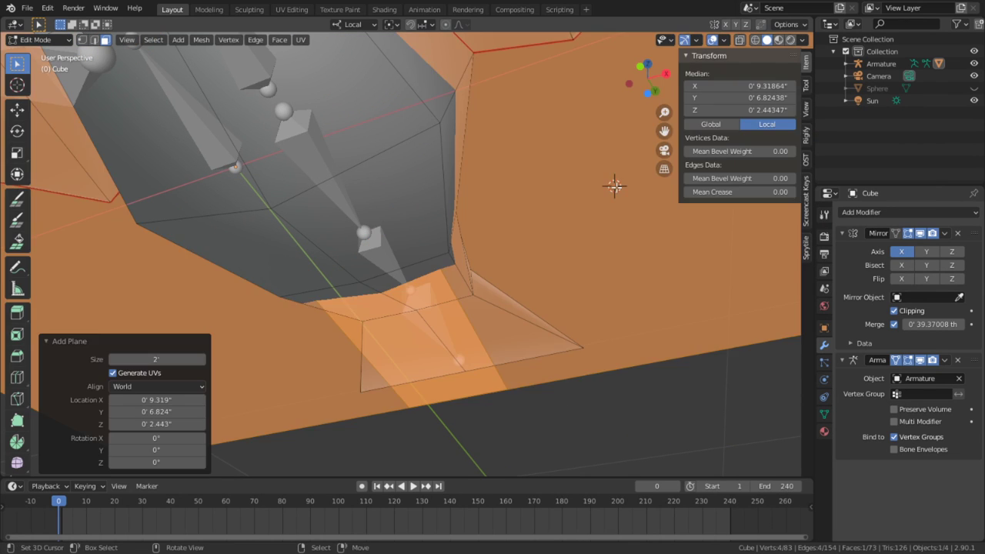
middle_drag(616, 185, 569, 201)
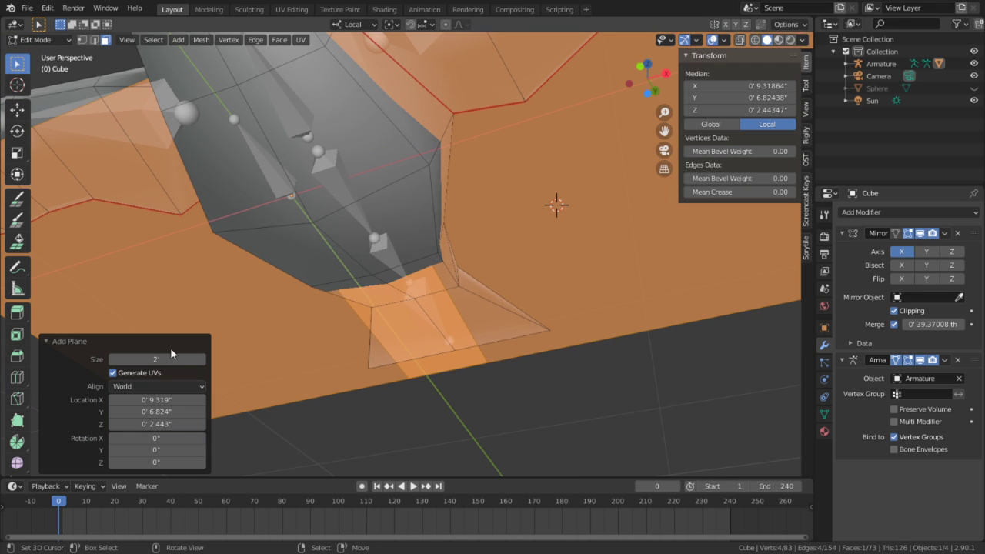
drag(171, 358, 123, 358)
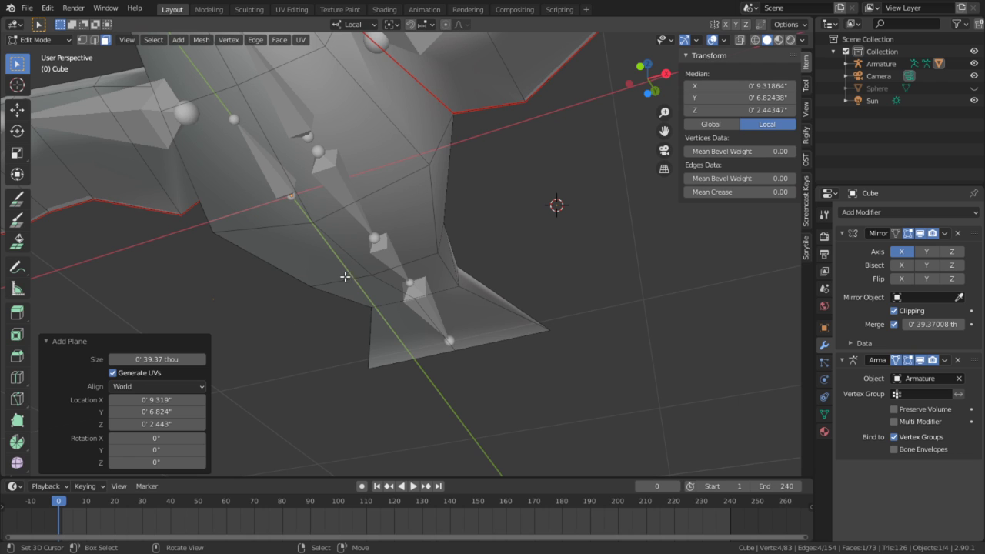
middle_drag(507, 233, 466, 315)
mouse_move(158, 358)
mouse_down()
mouse_move(177, 359)
mouse_move(158, 359)
mouse_up()
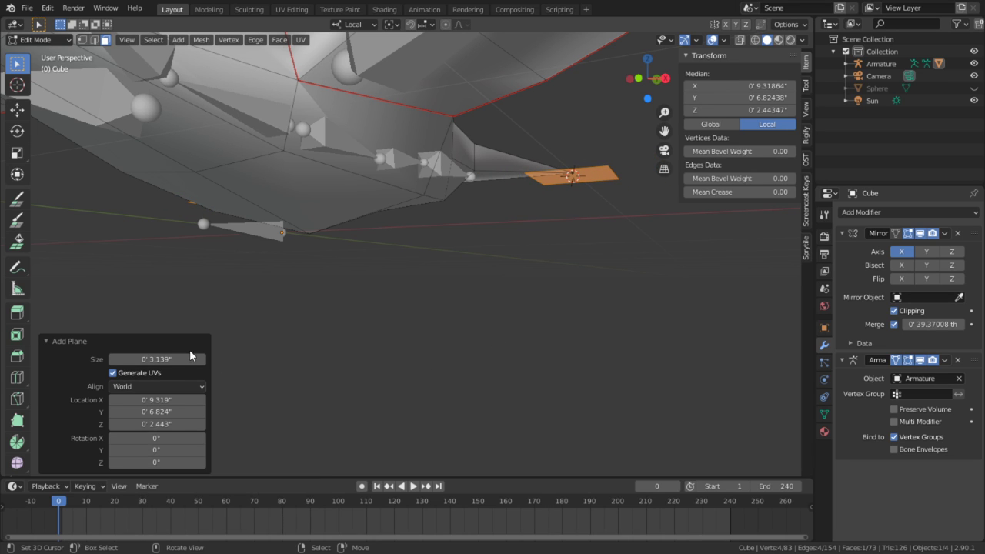
drag(190, 359, 194, 362)
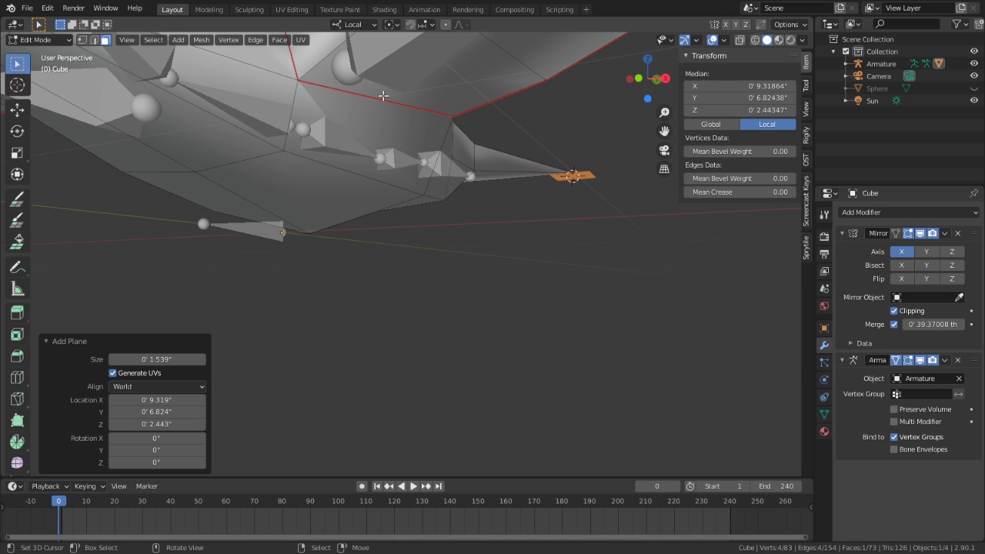
Separate the plane into its own object and enter its Edit Mode with all its geometry selected
key(p)
click(516, 373)
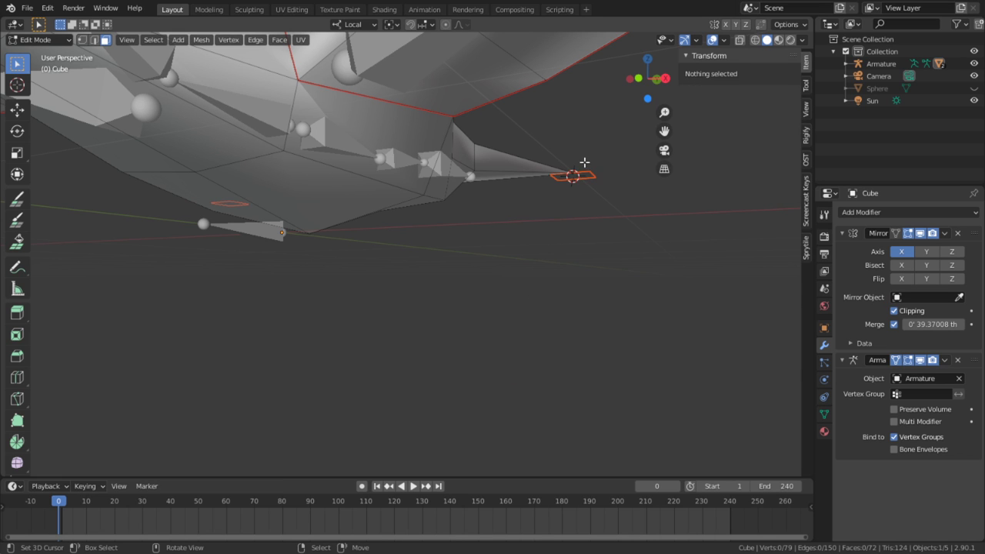
key(Tab)
key(alt+a)
click(577, 176)
middle_drag(577, 176, 566, 198)
click(509, 203)
key(Tab)
key(a)
Move the plane beneath the creature's belly, behind the root bone
key(KP_1)
key(g)
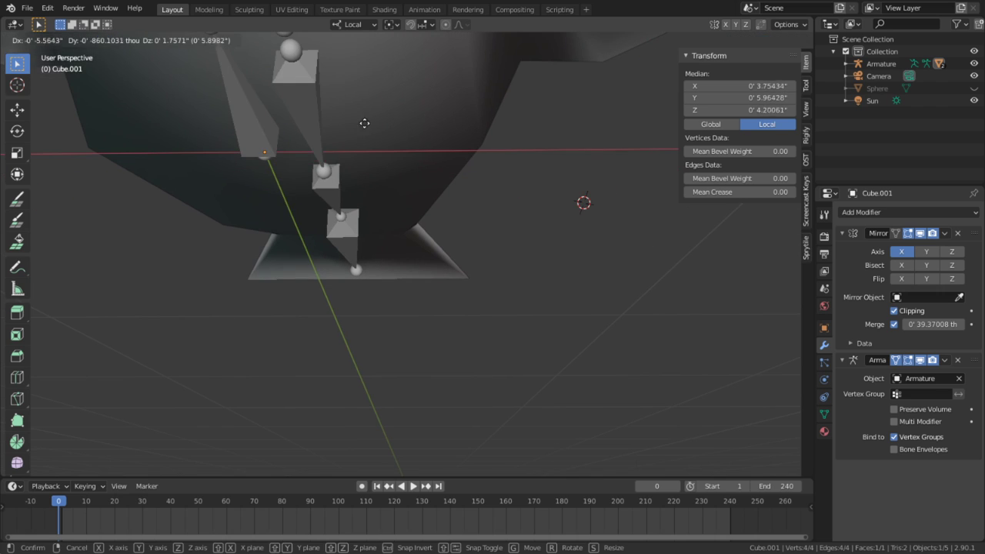
click(331, 145)
middle_drag(354, 150, 386, 222)
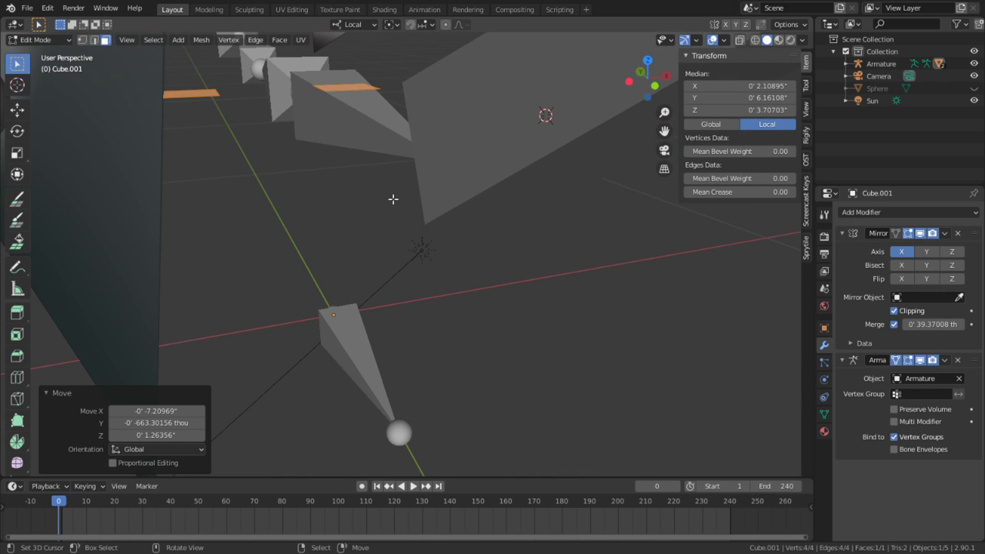
key(g)
click(454, 356)
Scale the plane by 0.675 and tilt it -8.04° in the right side view
middle_drag(426, 301, 393, 339)
key(s)
click(485, 248)
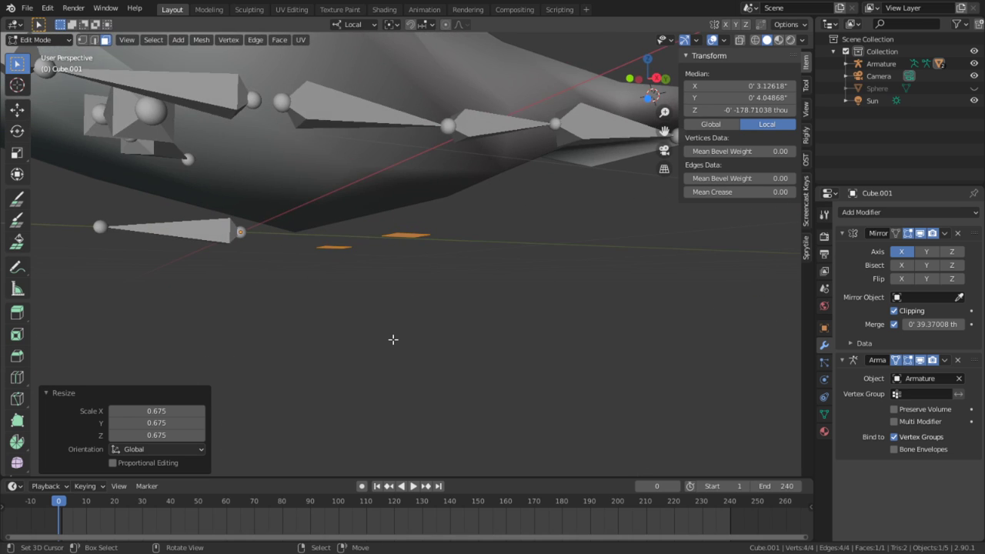
key(KP_3)
key(r)
click(580, 220)
Raise the plane into the underside of the belly and extrude it downward about 2.88 inches
key(g)
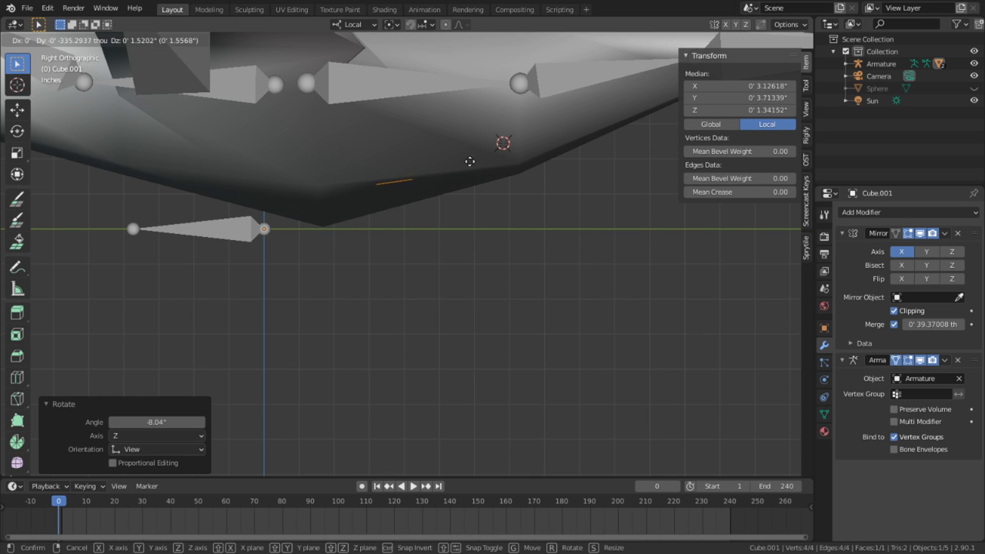
click(454, 79)
key(e)
click(510, 250)
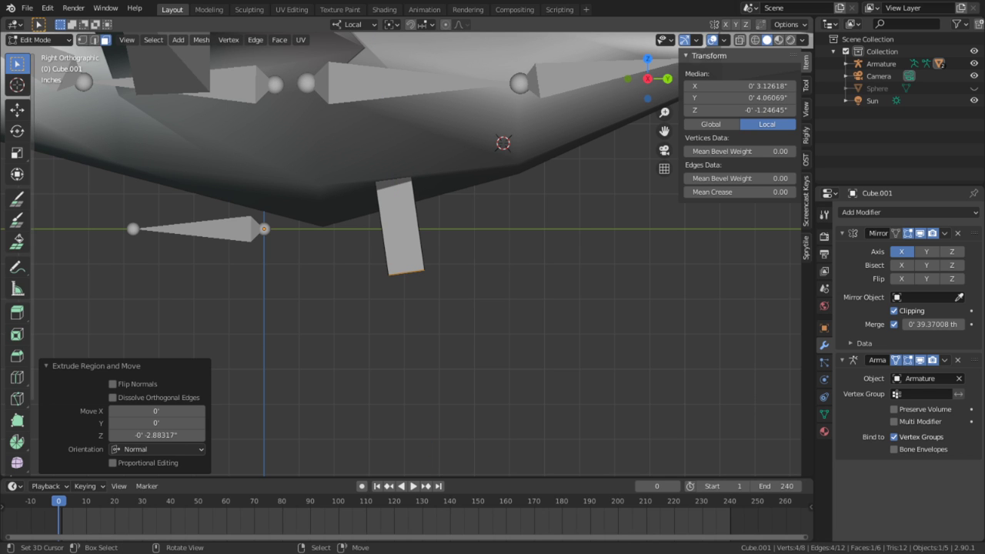
middle_drag(544, 396, 428, 284)
Adjust the normals of the whole leg mesh and shade its faces smooth
key(a)
key(alt+n)
click(498, 305)
key(Tab)
key(Tab)
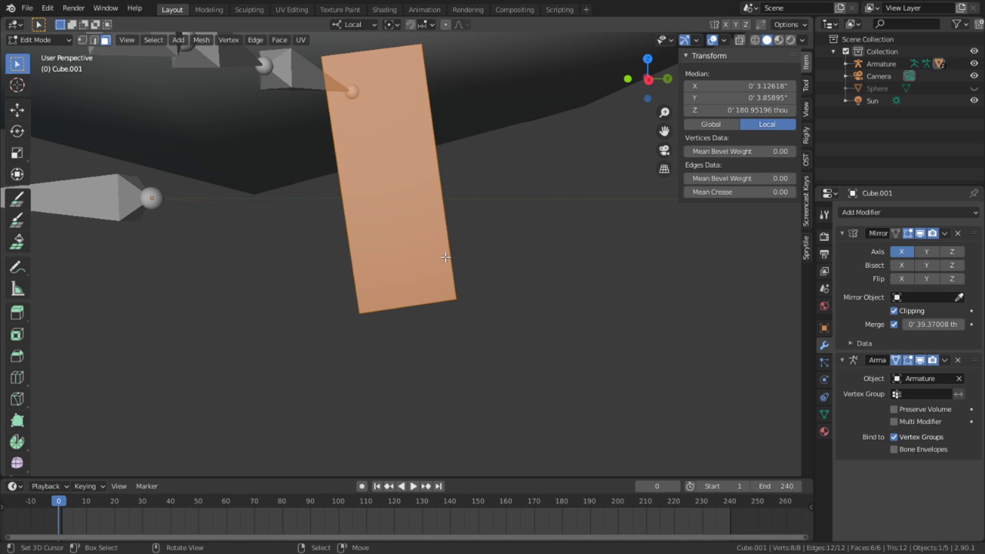
key(alt+n)
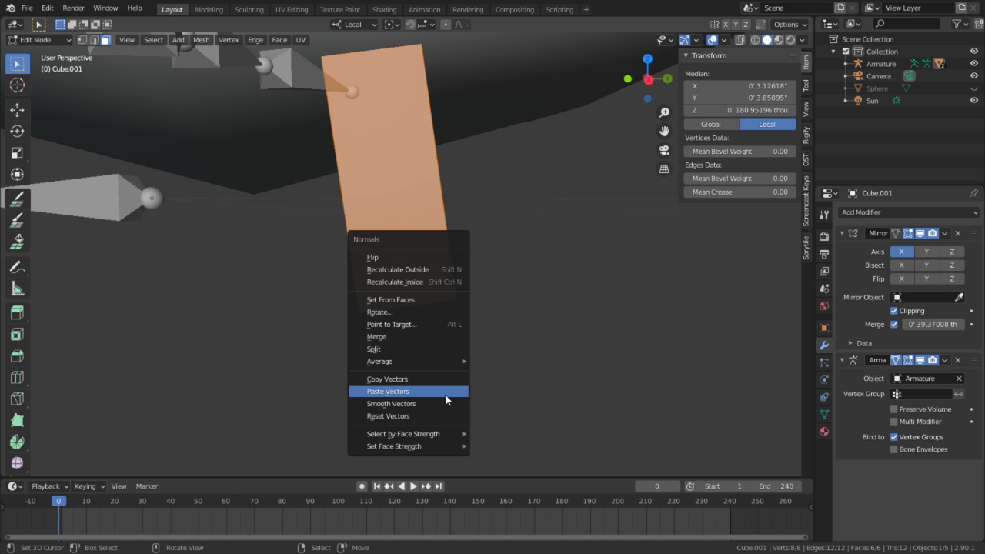
key(q)
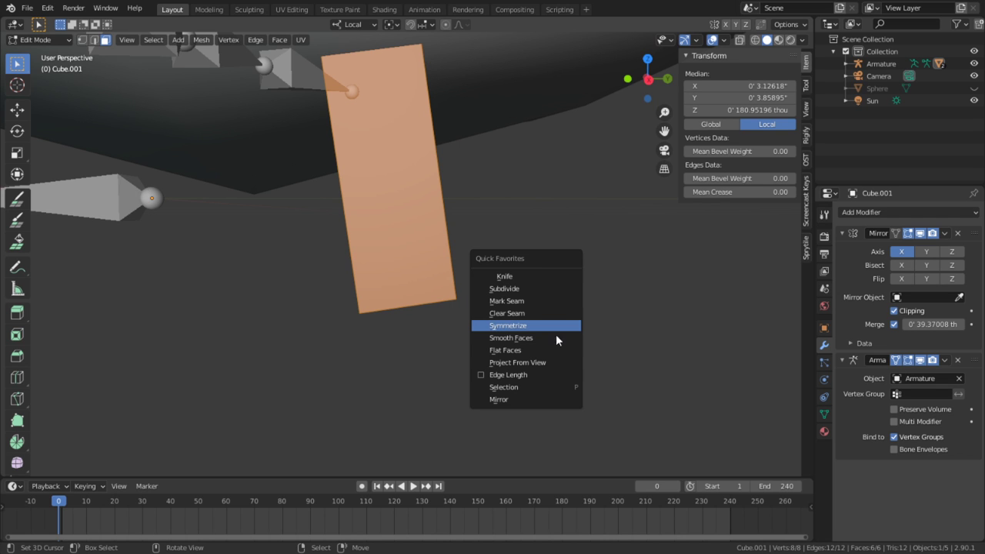
click(560, 338)
key(Tab)
mouse_move(503, 317)
middle_down()
mouse_move(639, 317)
mouse_move(593, 310)
mouse_move(431, 369)
middle_up()
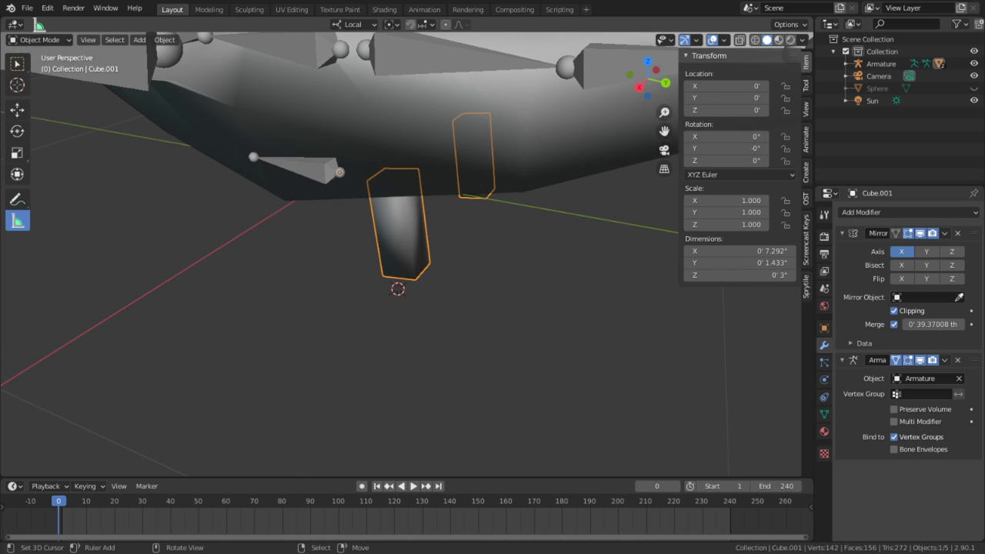
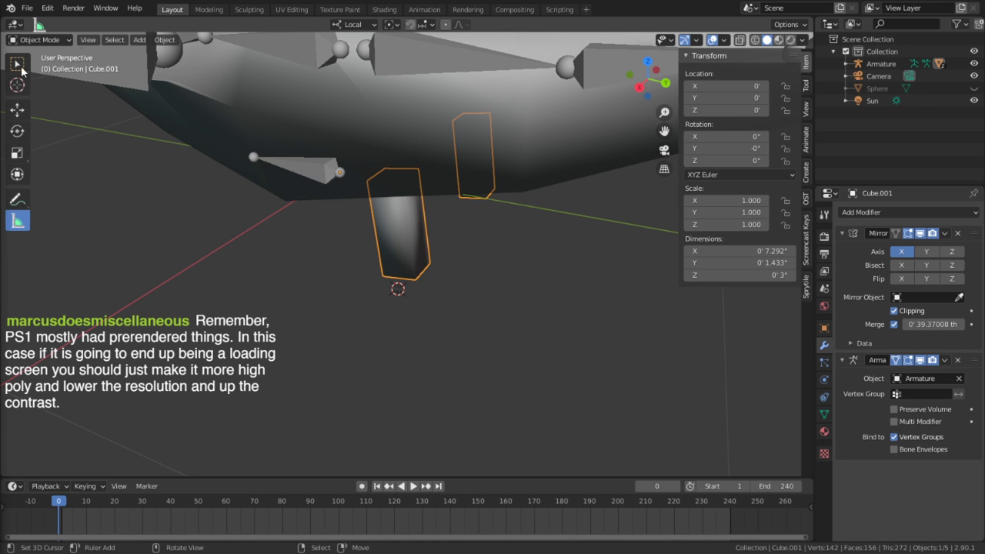
Scale the leg's front face to 0 along the local X axis in Edit Mode
middle_drag(410, 332, 380, 205)
click(379, 223)
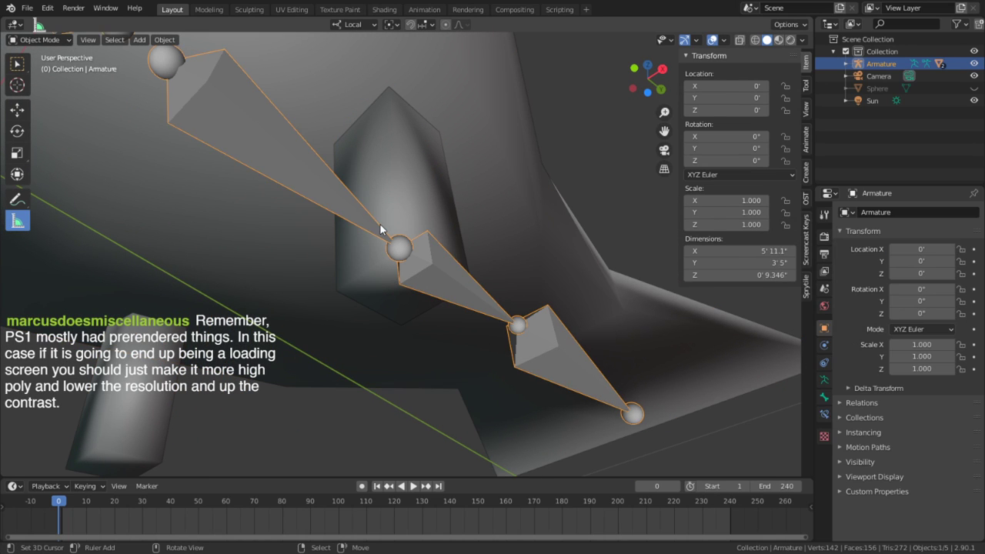
click(388, 202)
key(Tab)
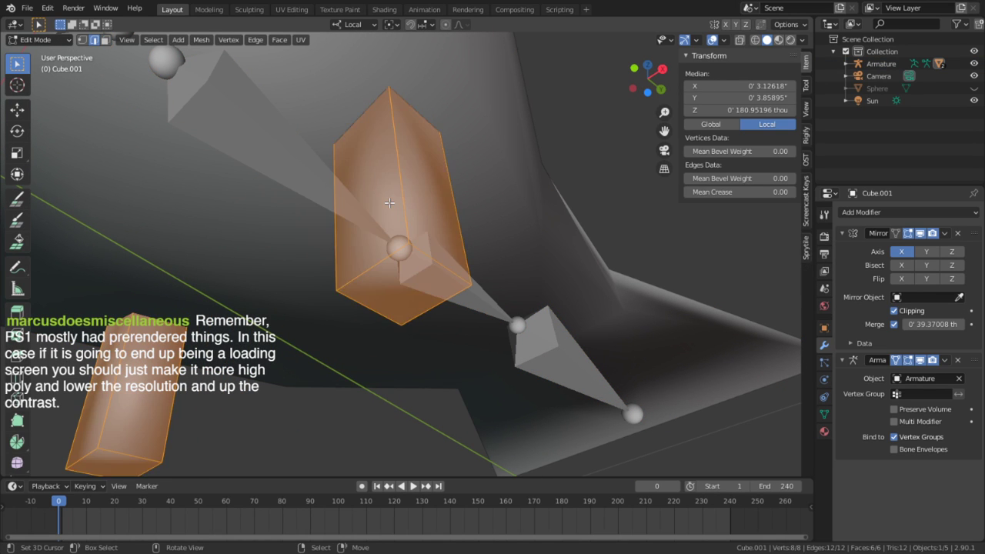
key(alt+a)
click(355, 189)
key(s)
key(x)
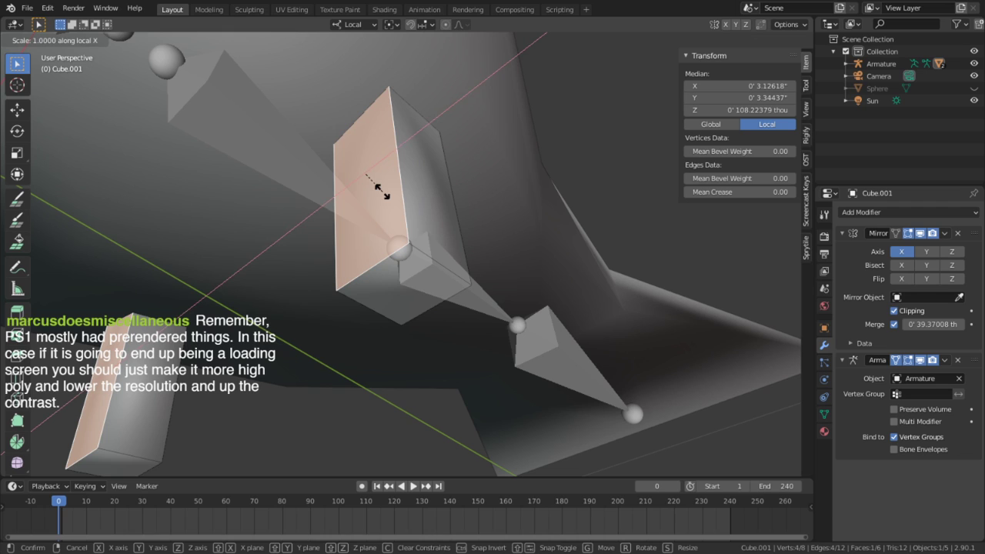
key(0)
key(Return)
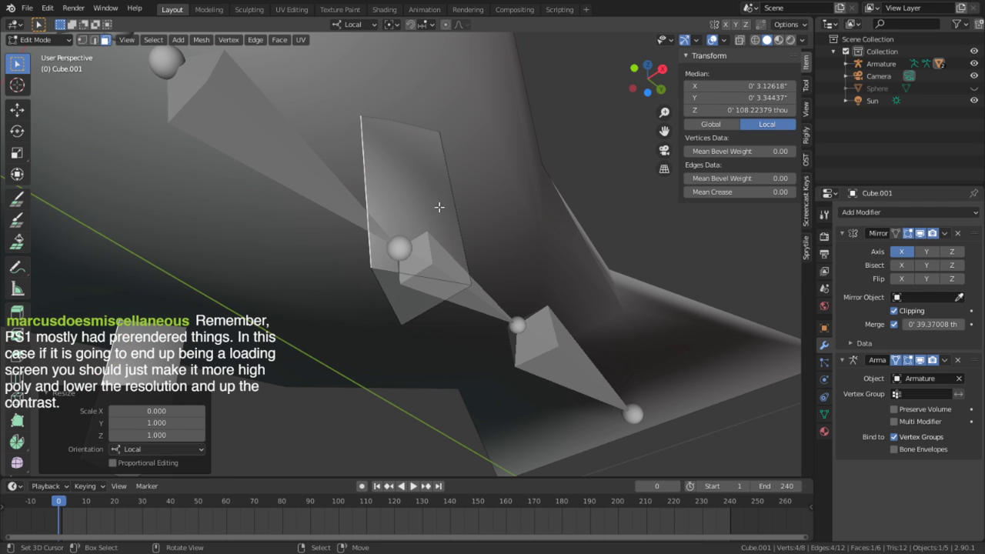
Merge all of the leg's vertices by distance and leave Edit Mode
key(a)
key(n)
key(m)
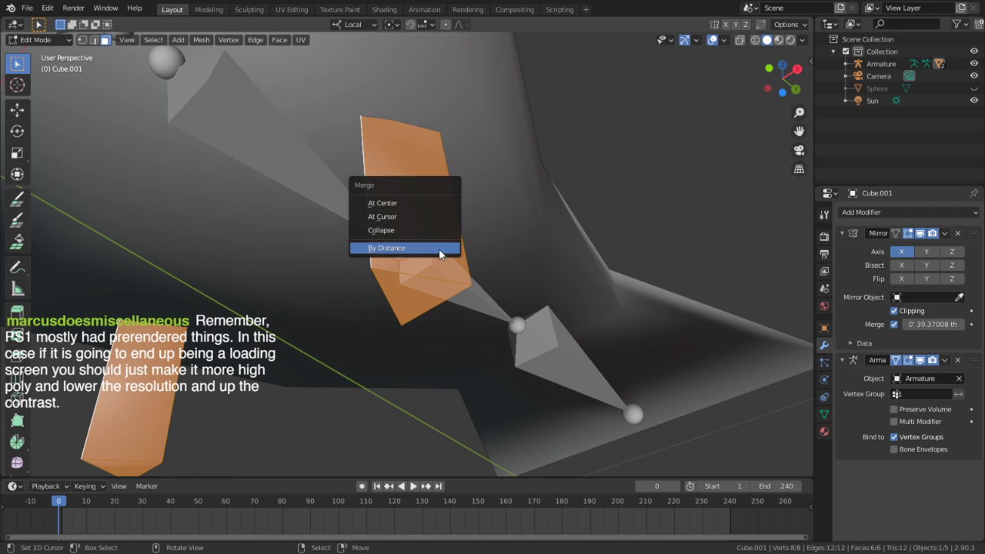
click(420, 247)
key(Tab)
Scale the leg's bottom end face by 0.588 and move it about 1.35 inches backward and 0.71 inch up
middle_drag(426, 303, 417, 250)
scroll(416, 306, down, 4)
scroll(442, 286, up, 4)
scroll(442, 284, up, 2)
key(Tab)
key(alt+z)
click(417, 253)
key(s)
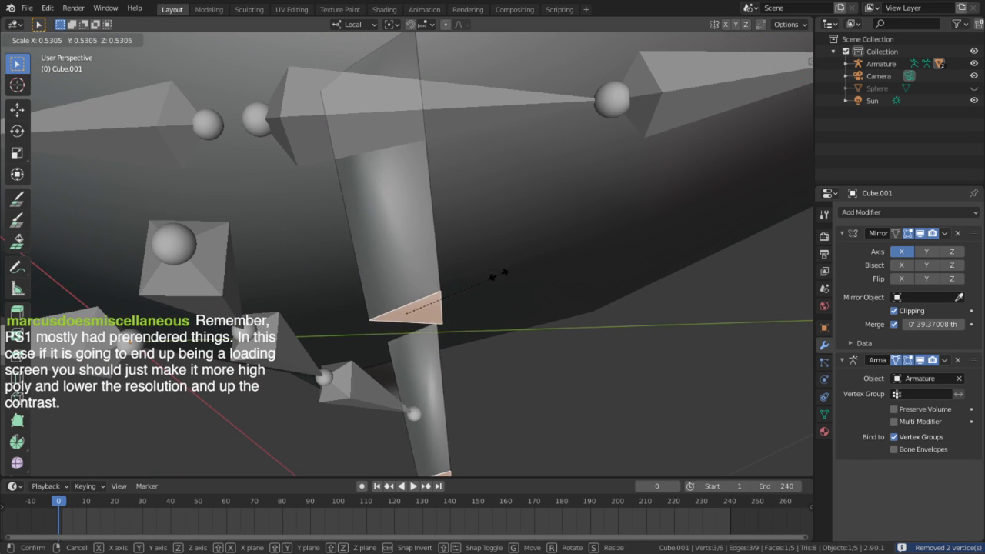
click(511, 273)
key(g)
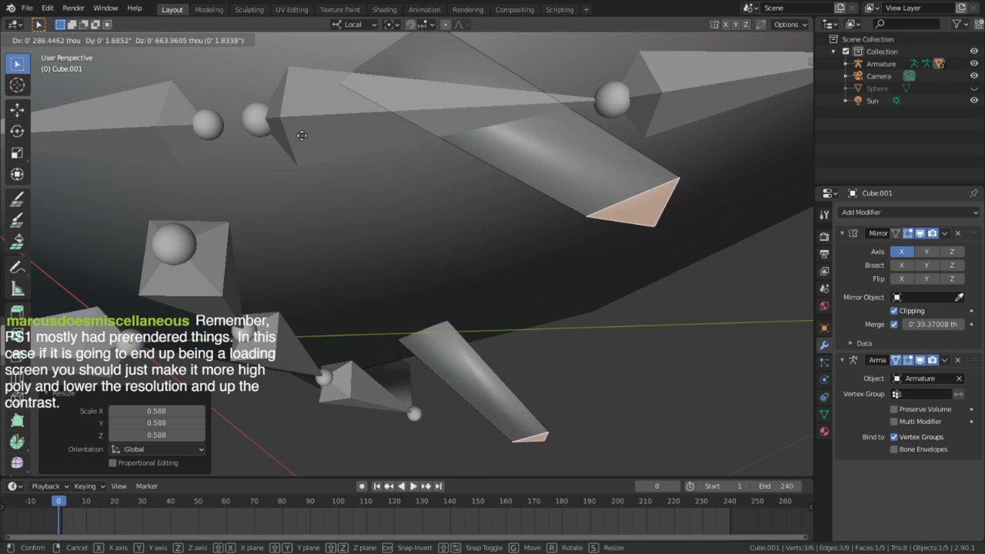
click(597, 84)
scroll(599, 223, down, 3)
In the right side view, rotate the leg's end face -61.9° and shift it about 0.33 inch forward and 0.70 inch up
key(KP_3)
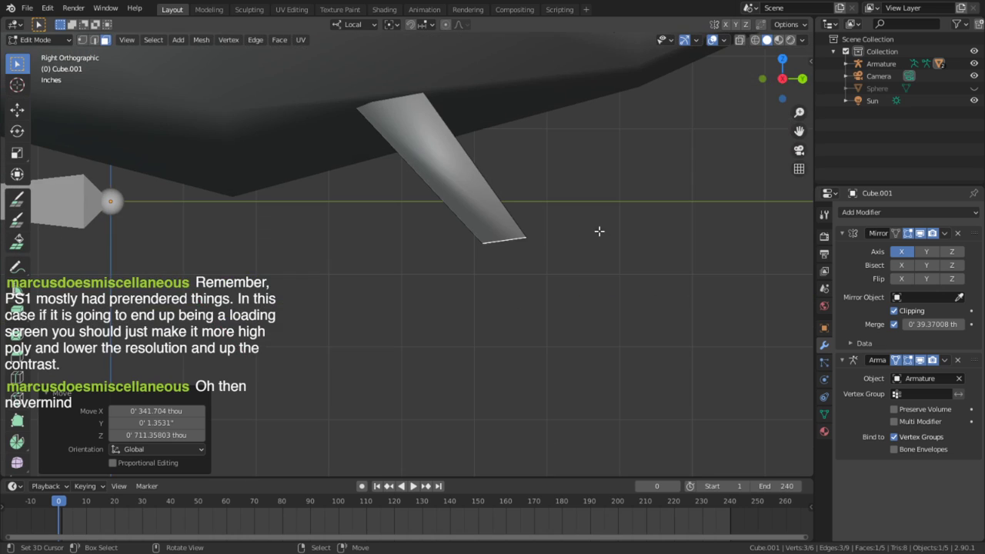
key(r)
click(543, 143)
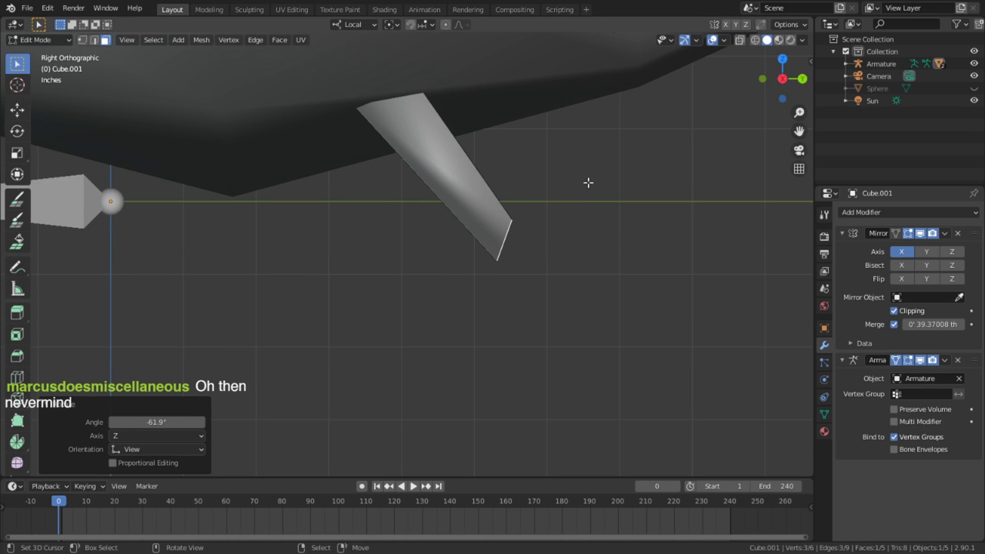
key(g)
click(549, 35)
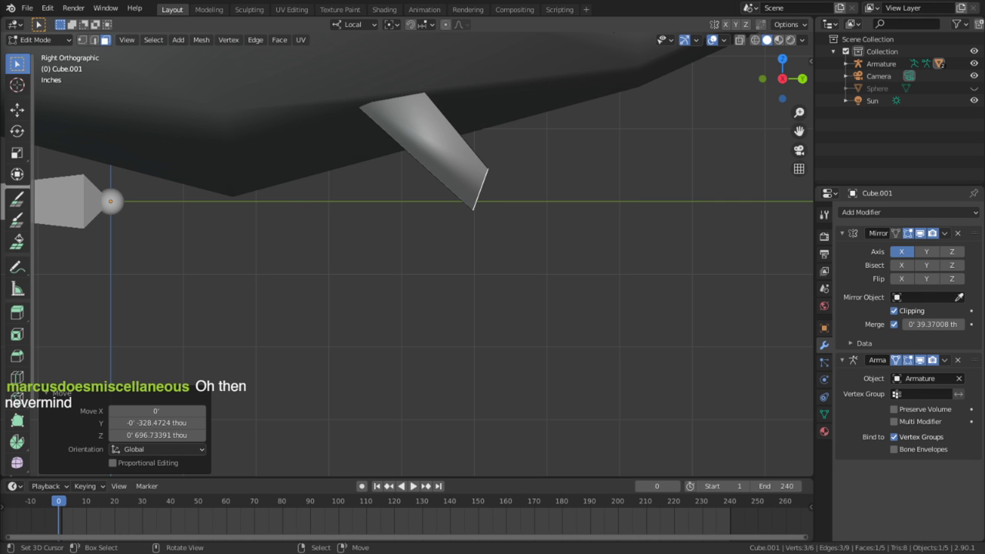
Switch to the browser and examine the bird legs image results as reference for the leg's shape
key(alt+Tab)
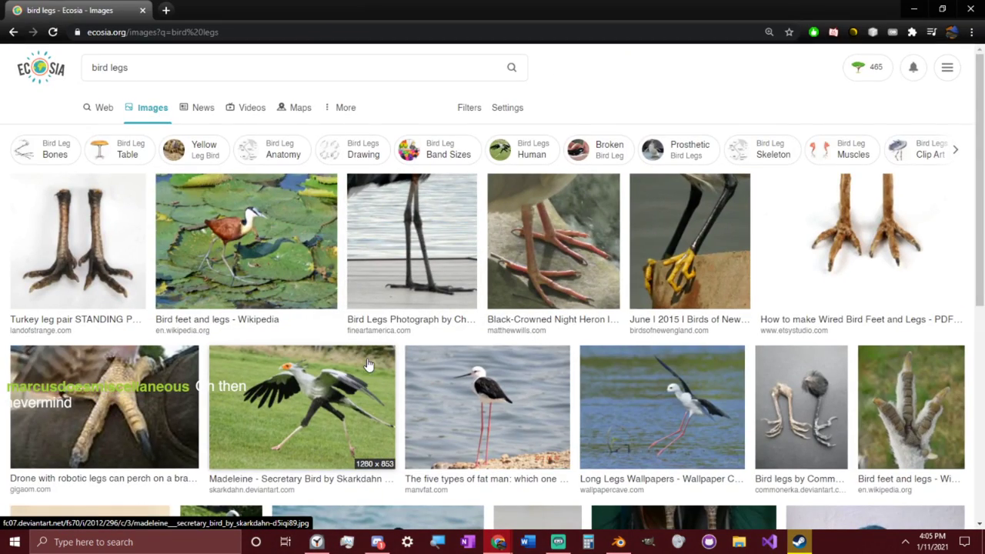
scroll(368, 365, down, 2)
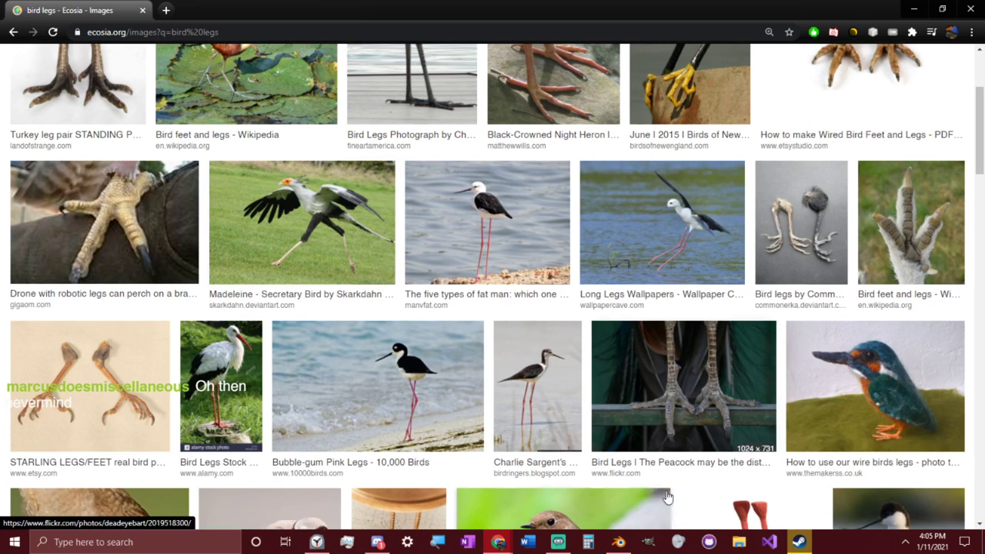
scroll(682, 497, down, 3)
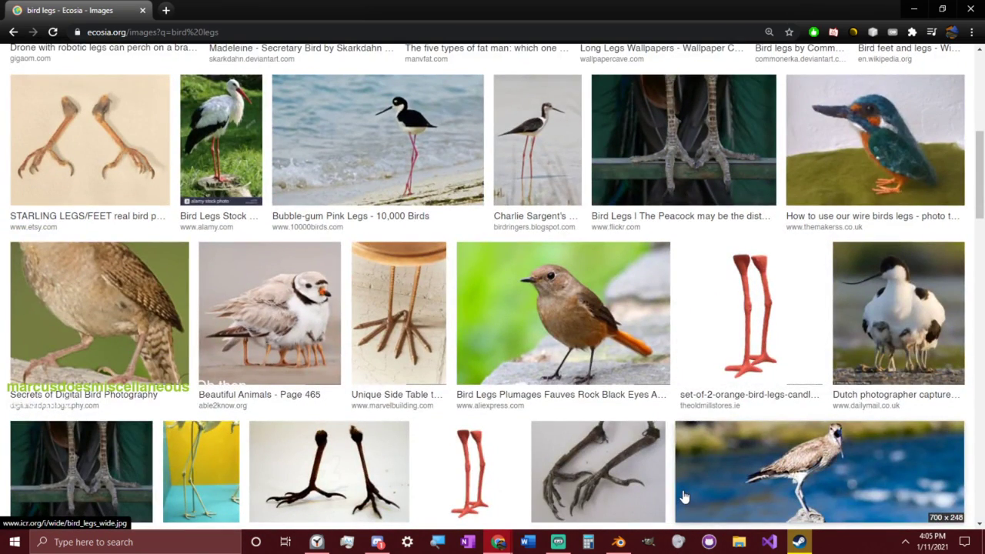
scroll(683, 497, down, 5)
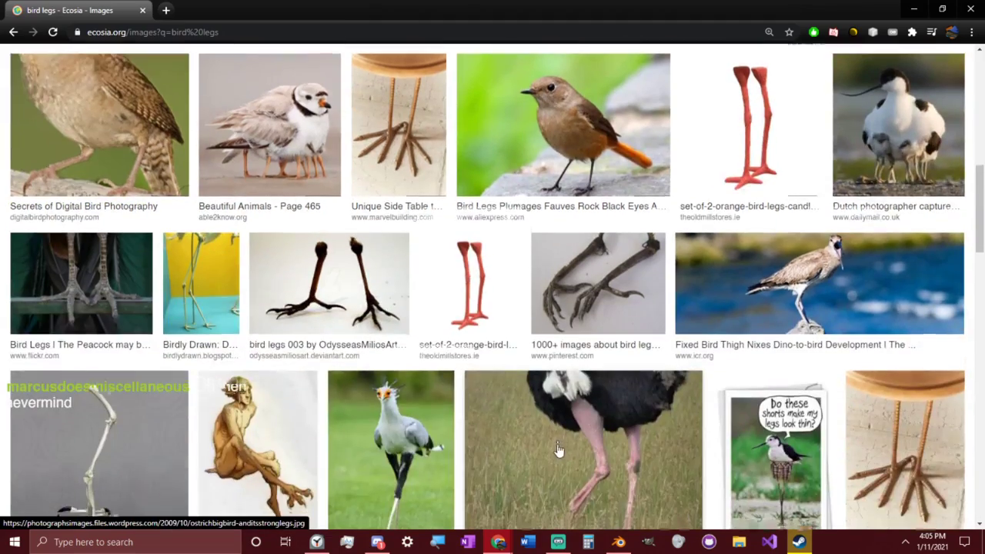
scroll(387, 386, up, 5)
scroll(387, 386, up, 2)
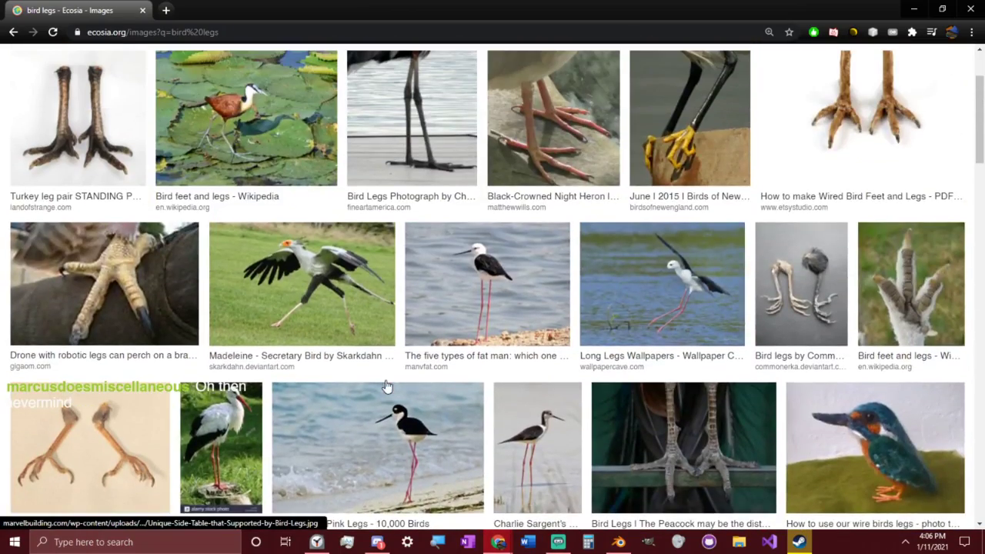
scroll(385, 380, up, 2)
scroll(385, 380, up, 1)
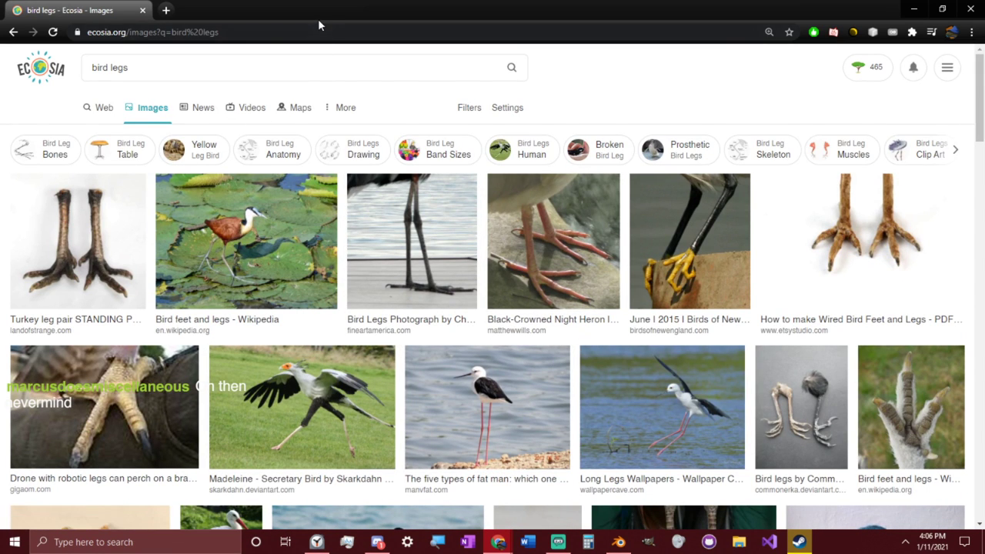
drag(318, 16, 0, 69)
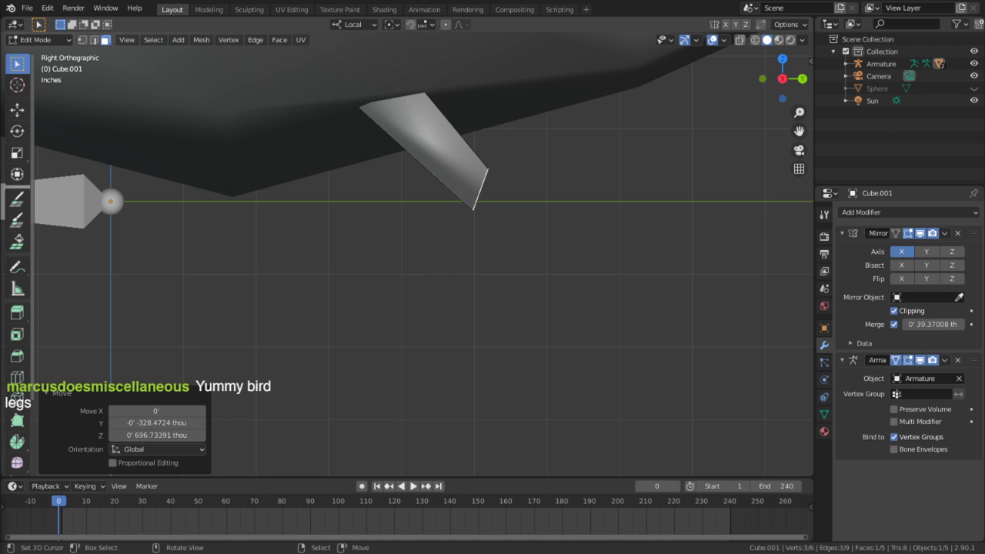
Open the Chobe Photography flying birds page in the browser and examine how the birds hold their legs in flight
drag(0, 184, 615, 0)
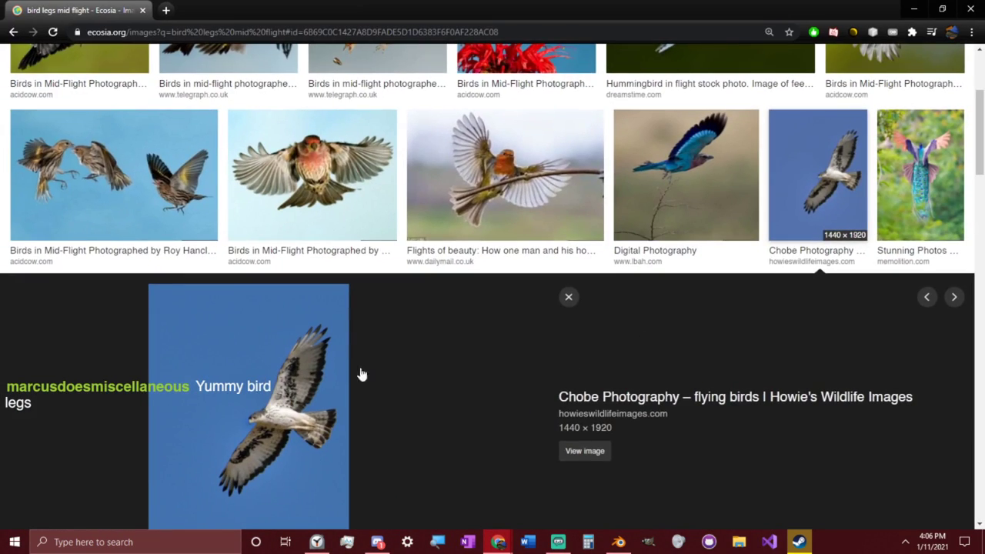
click(305, 382)
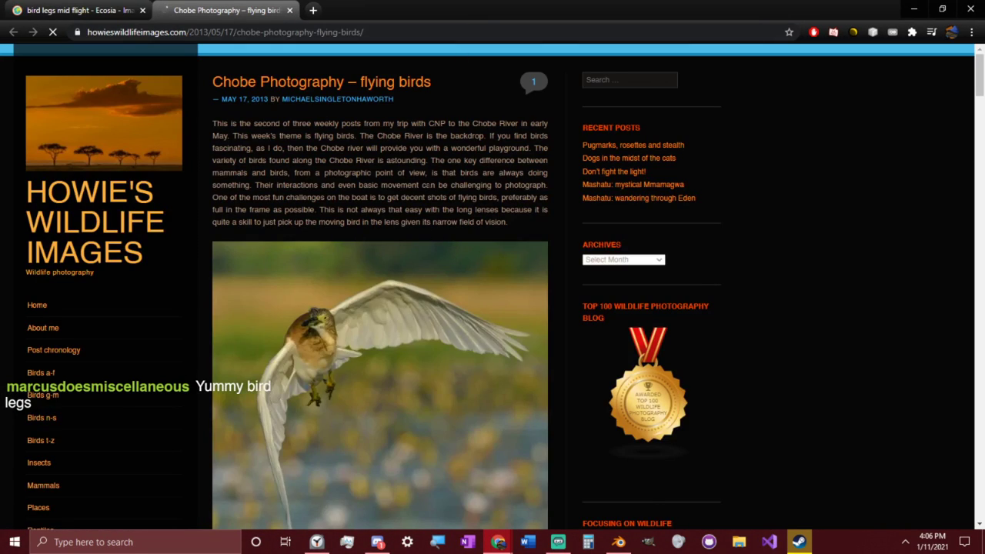
scroll(454, 239, down, 10)
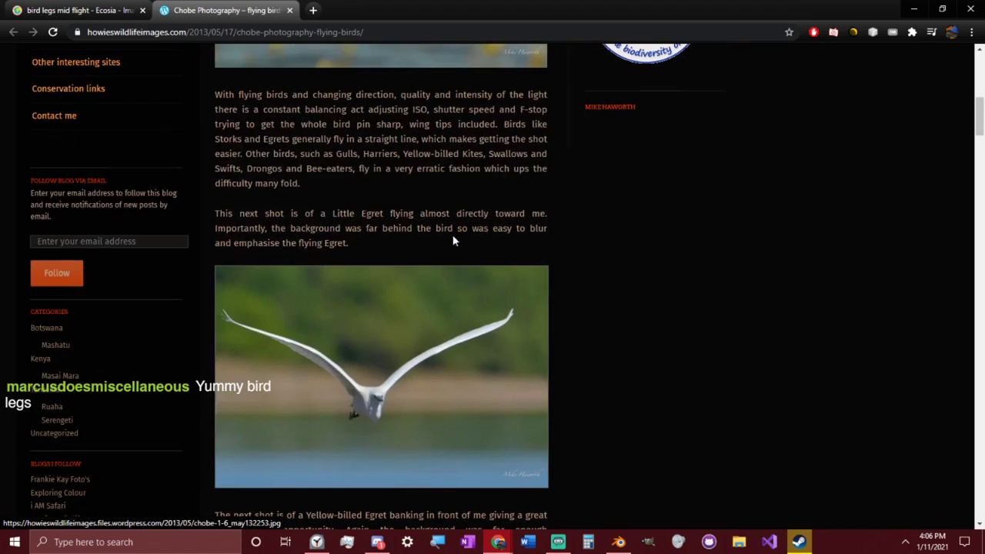
scroll(453, 241, down, 5)
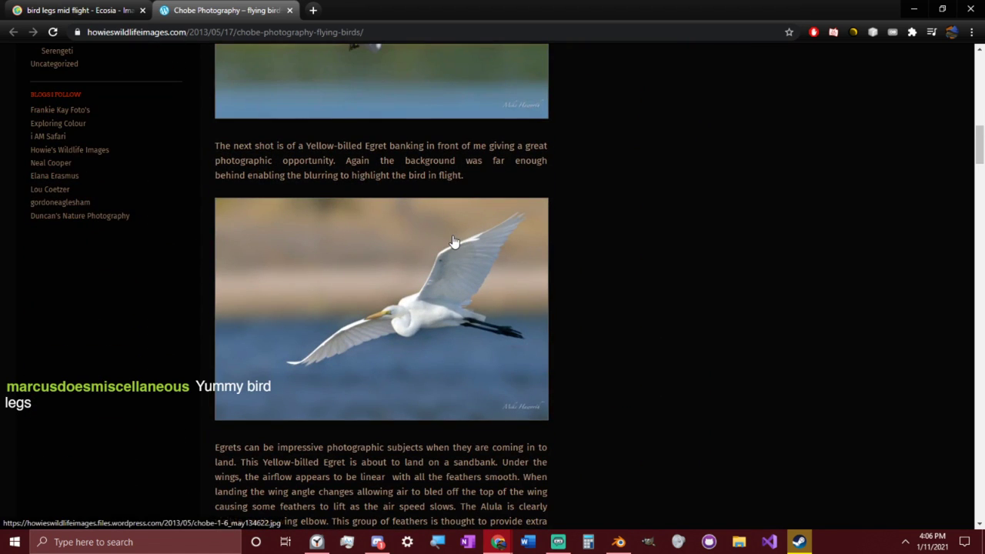
scroll(450, 267, down, 10)
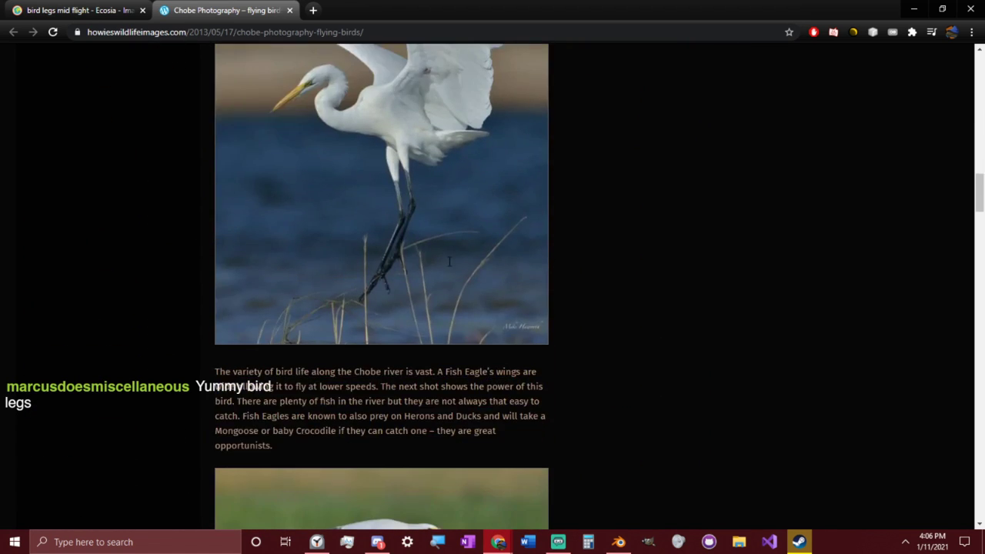
scroll(449, 266, down, 2)
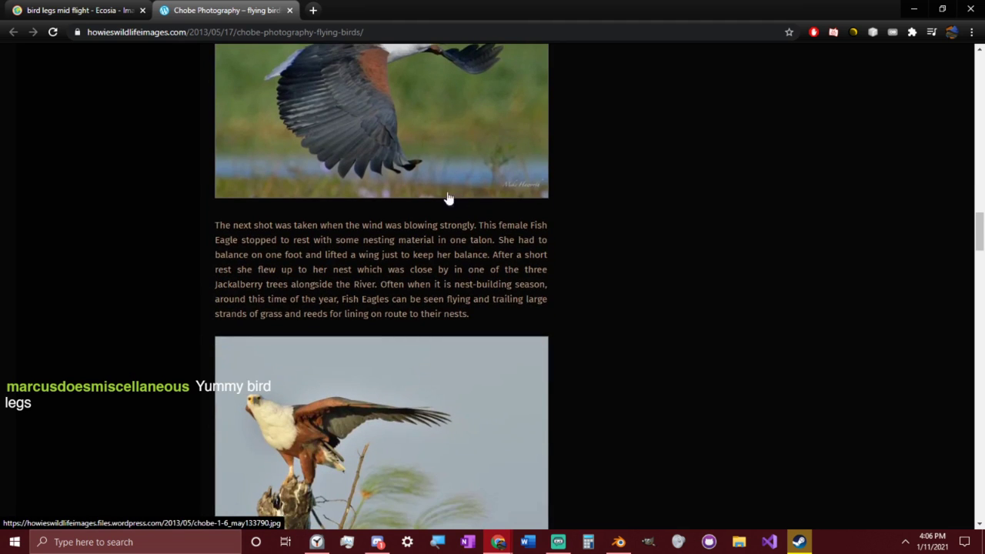
scroll(449, 198, up, 2)
key(alt+Tab)
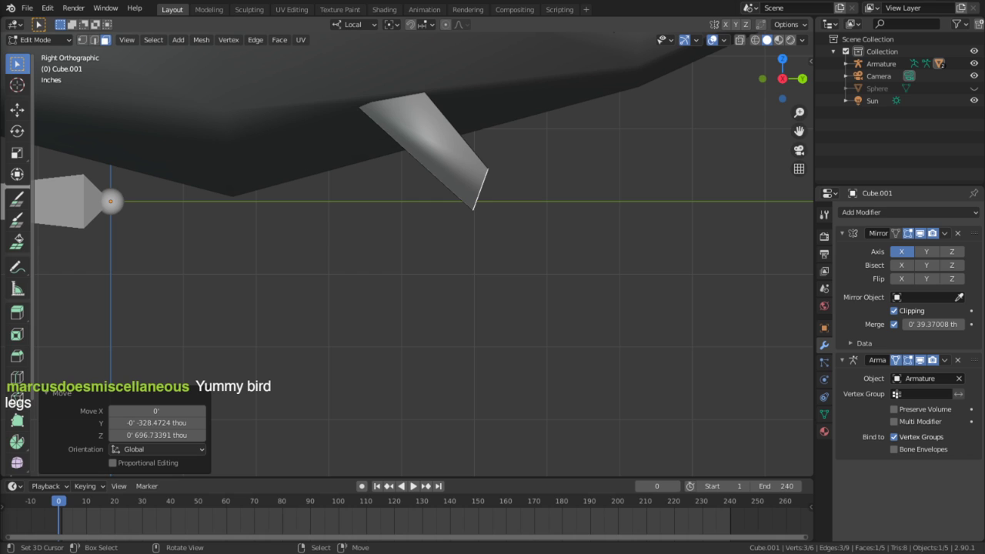
View the full-size photo of the flying bird of prey in the browser and return to Blender
key(alt+Tab)
click(582, 294)
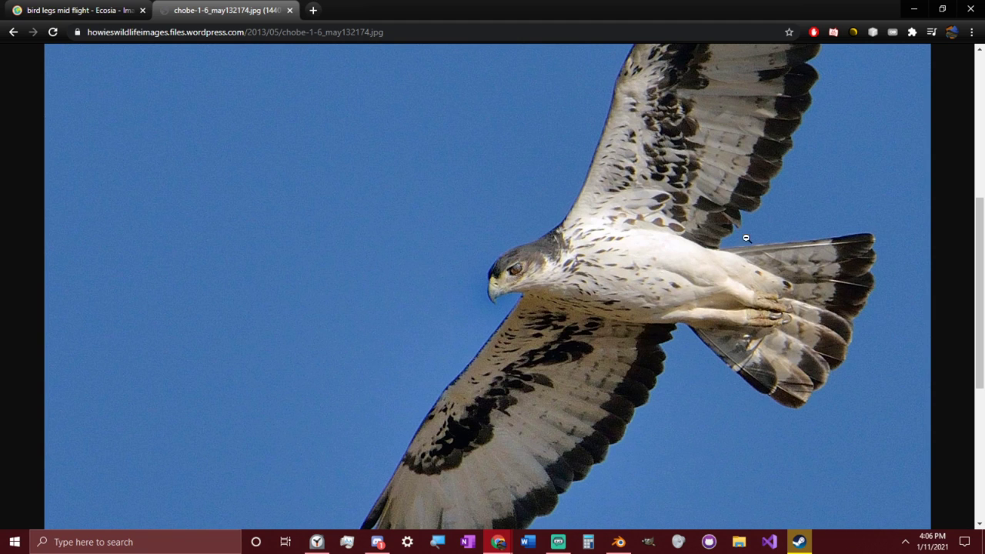
click(913, 10)
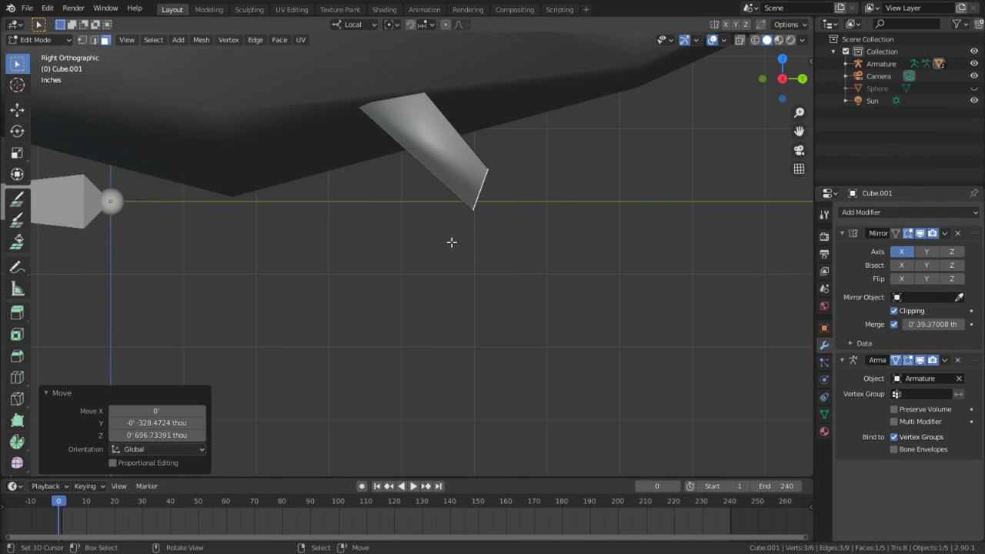
In the right side view, extrude the leg's end face nearly horizontally backward to form a lower leg segment
middle_drag(433, 245, 281, 352)
key(KP_3)
scroll(400, 301, down, 3)
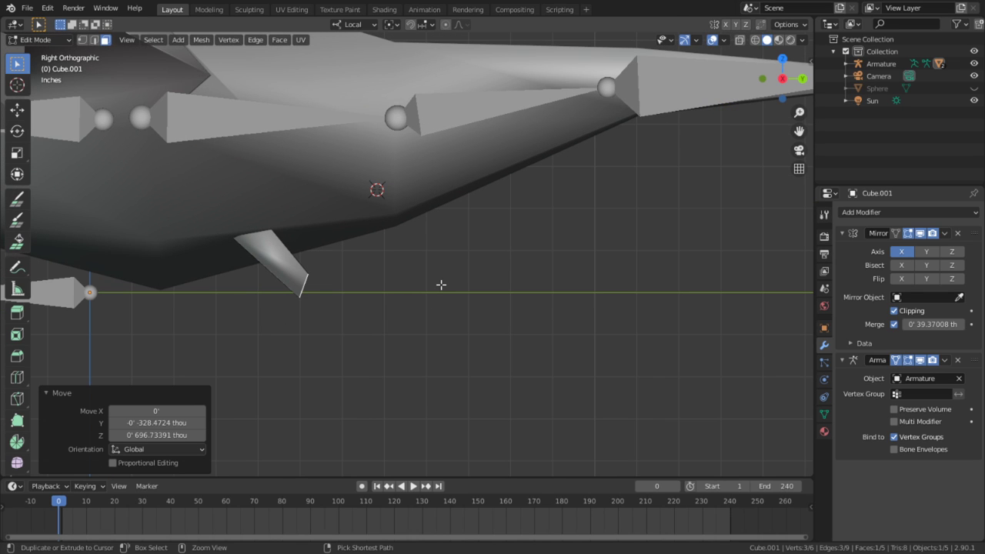
ctrl+right_click(441, 285)
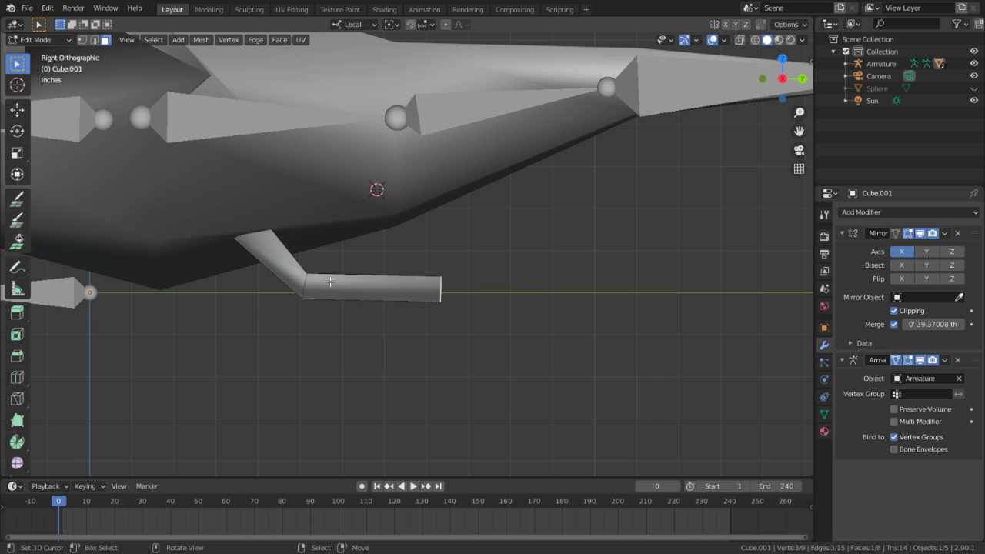
Move the lower leg segment about 1.2 inches backward and 0.4 inch up, clear the selection and switch to vertex selection
click(381, 278)
key(g)
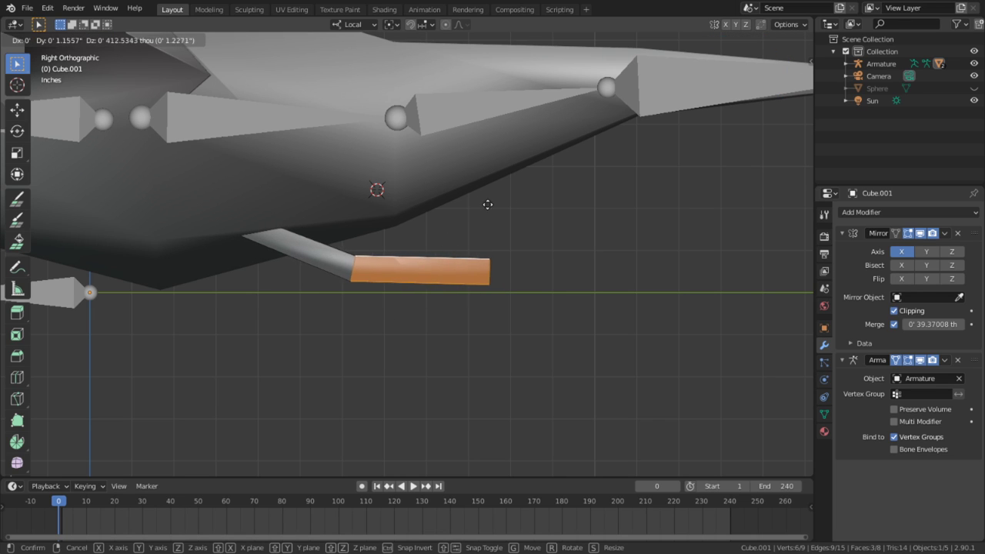
click(493, 206)
key(alt+a)
key(1)
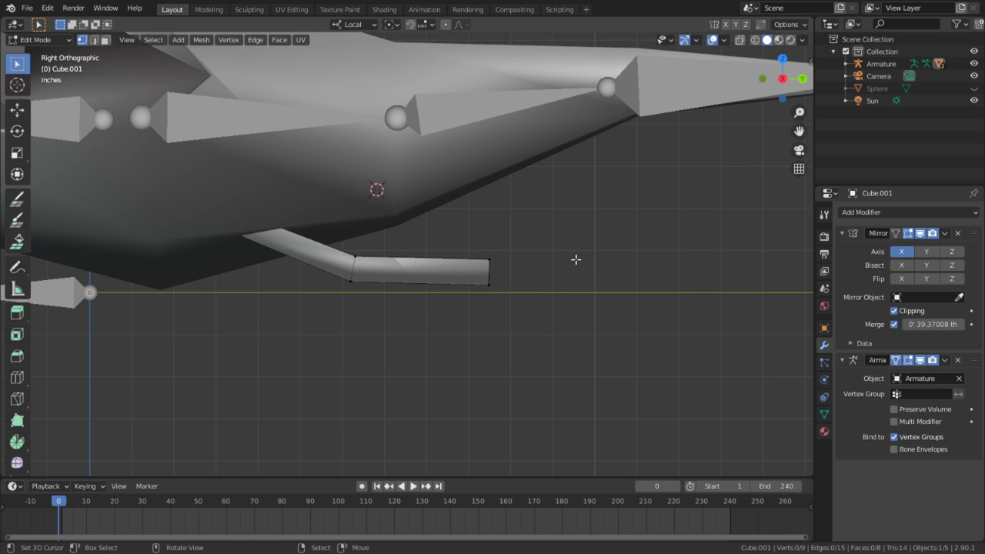
key(c)
drag(497, 262, 472, 323)
right_click(471, 323)
key(s)
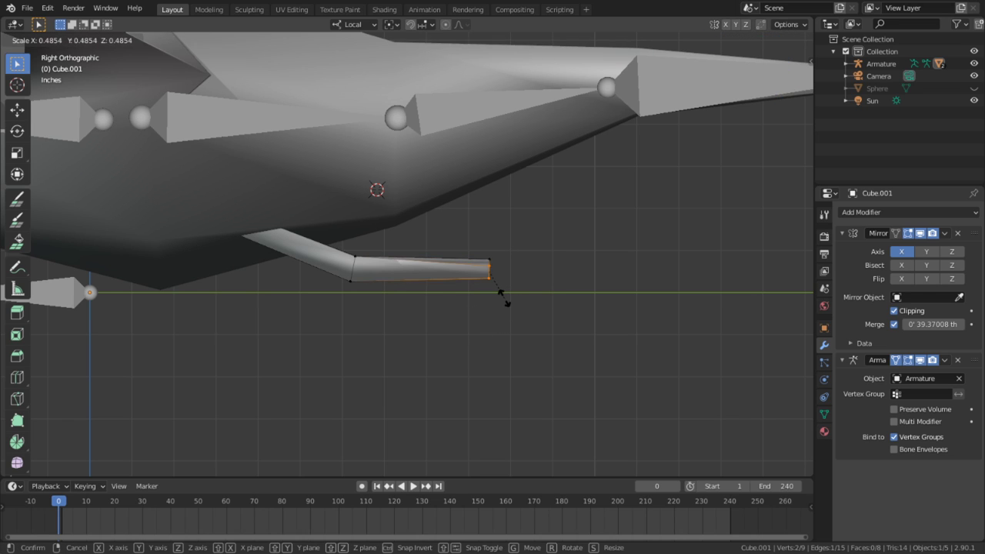
right_click(543, 282)
Show the mesh in wireframe, select all vertices of the lower leg's end face and scale it to about 0.495
key(shift+z)
key(c)
right_click(494, 291)
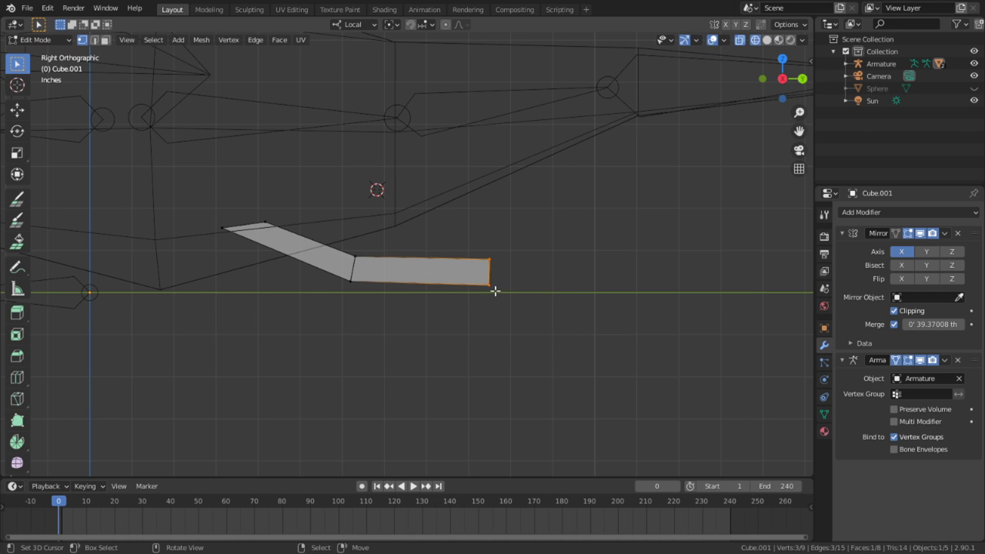
key(s)
click(549, 281)
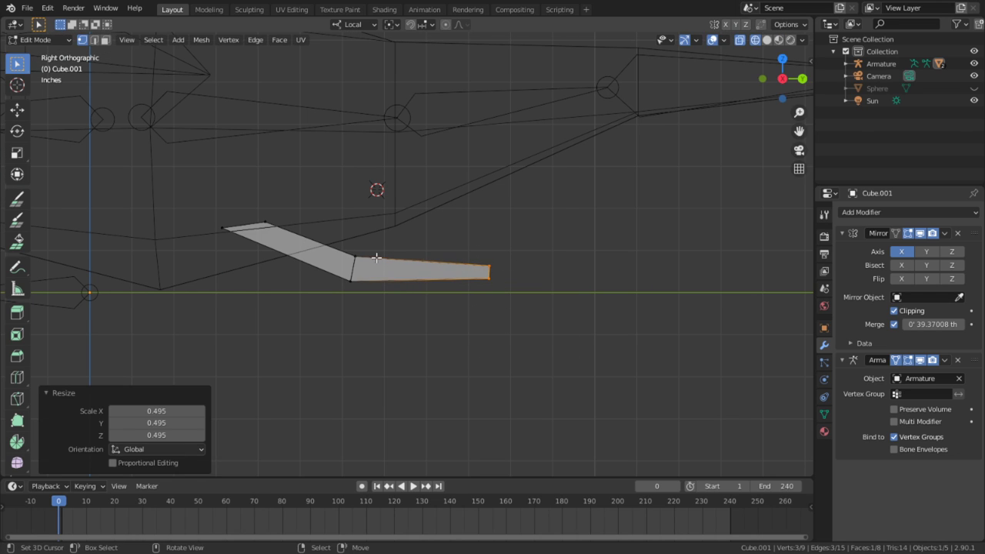
Select only the three vertices around the leg's bend and scale them up to 1.325 to thicken the joint
key(2)
key(c)
click(359, 276)
right_click(359, 275)
key(1)
key(alt+a)
key(c)
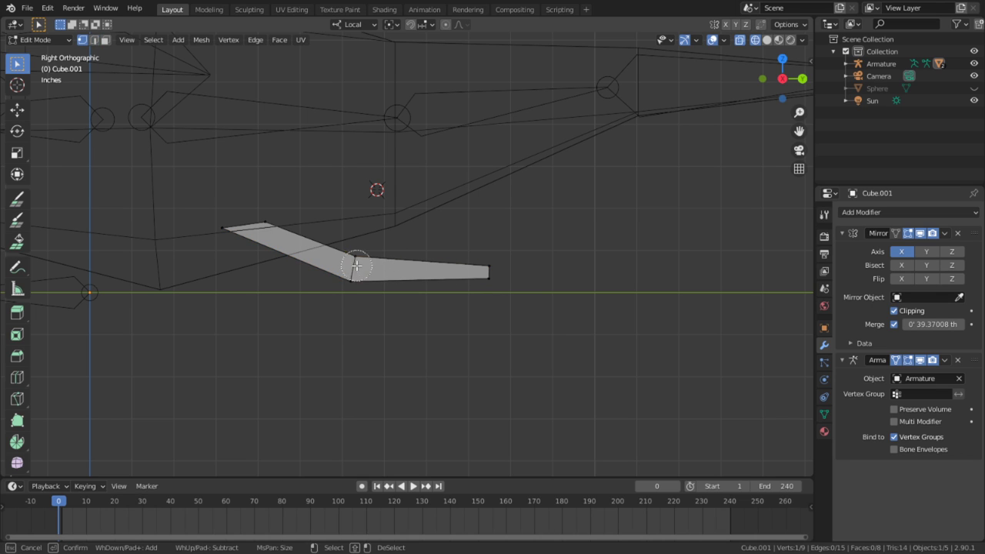
drag(360, 263, 353, 281)
right_click(352, 282)
key(s)
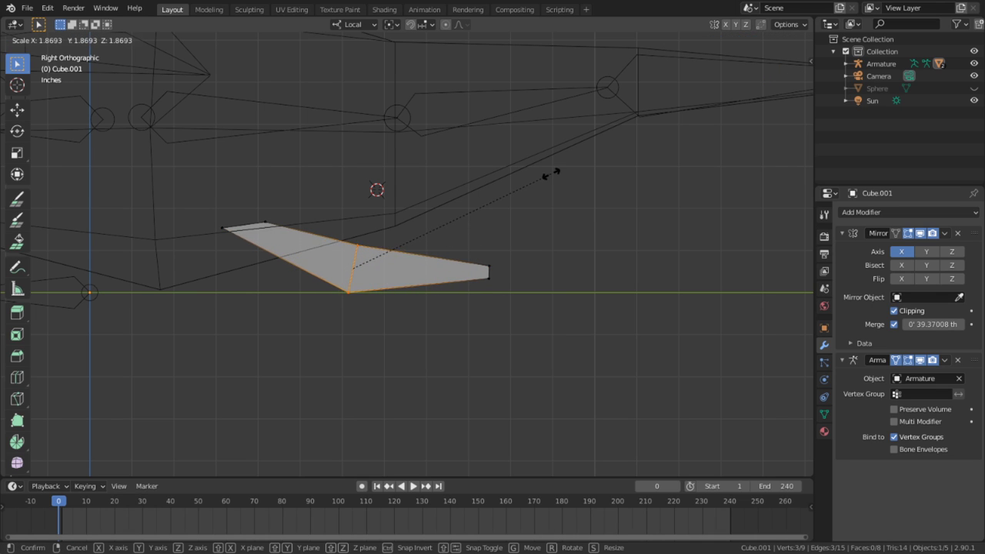
click(534, 235)
Select the lower leg's end face and move it about 0.3 inch backward and 0.24 inch up
key(c)
click(482, 263)
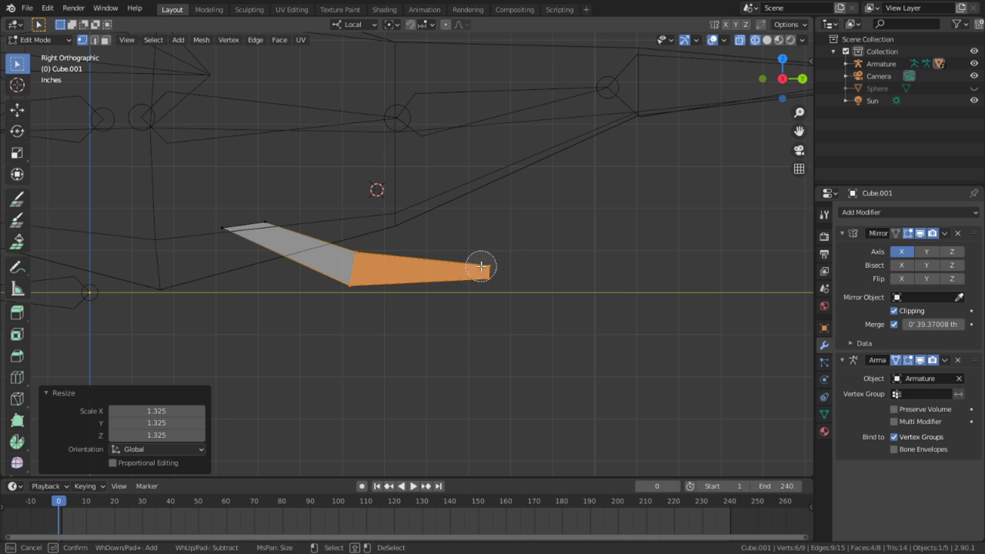
right_click(361, 254)
key(g)
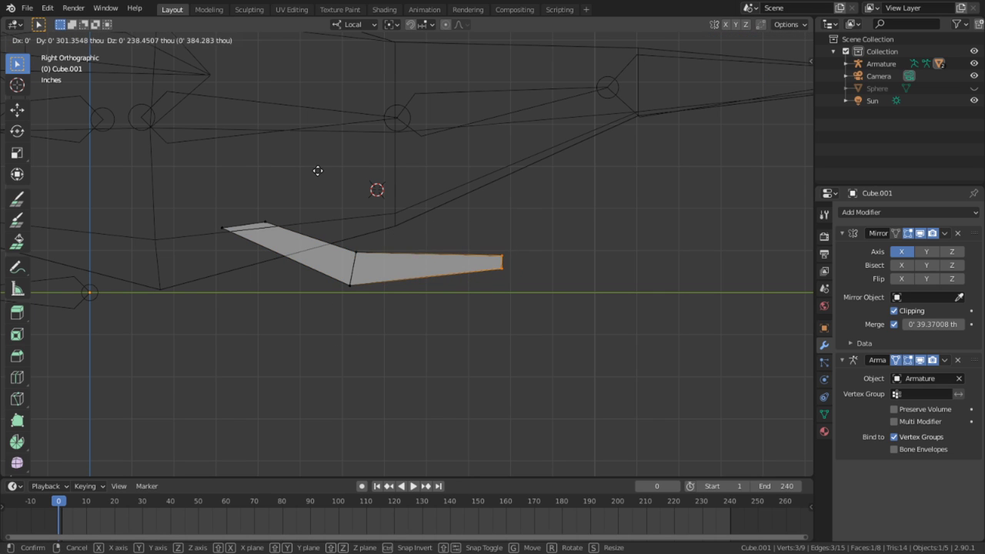
click(318, 171)
Reselect the vertices at the lower leg's end and extrude them a short distance backward to start the foot
scroll(496, 273, up, 5)
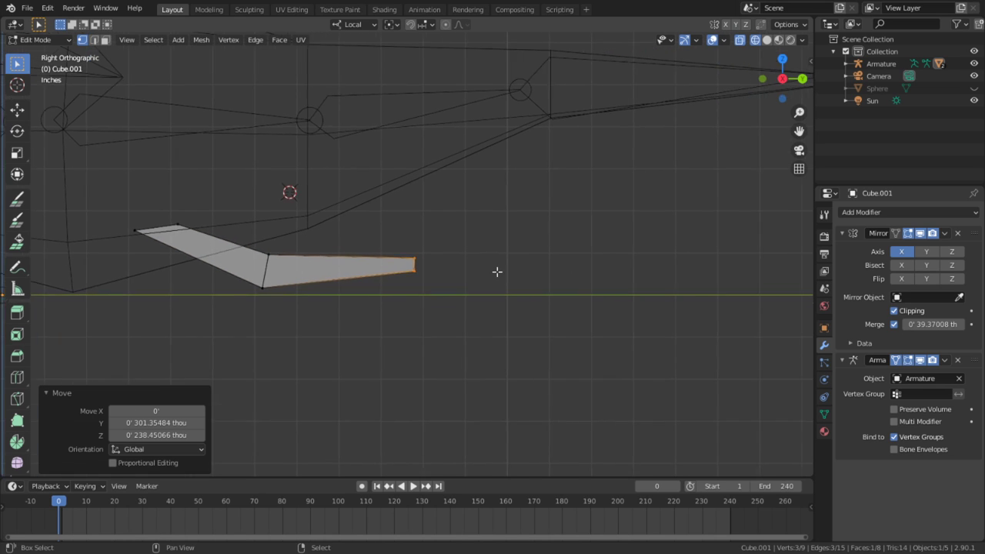
click(455, 323)
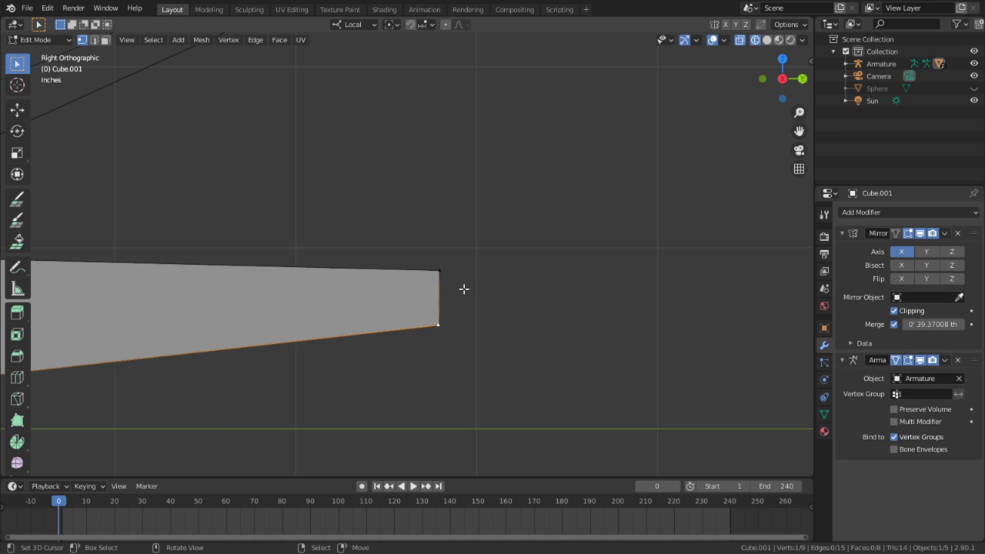
shift+click(436, 239)
key(e)
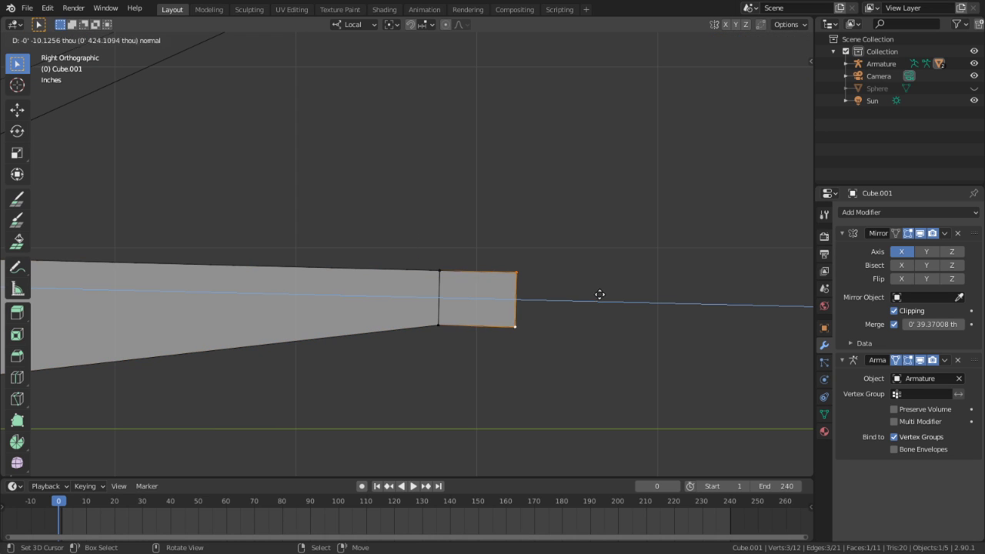
click(546, 306)
Move the bottom vertex of the extruded foot end about 0.4 inch straight down
click(532, 338)
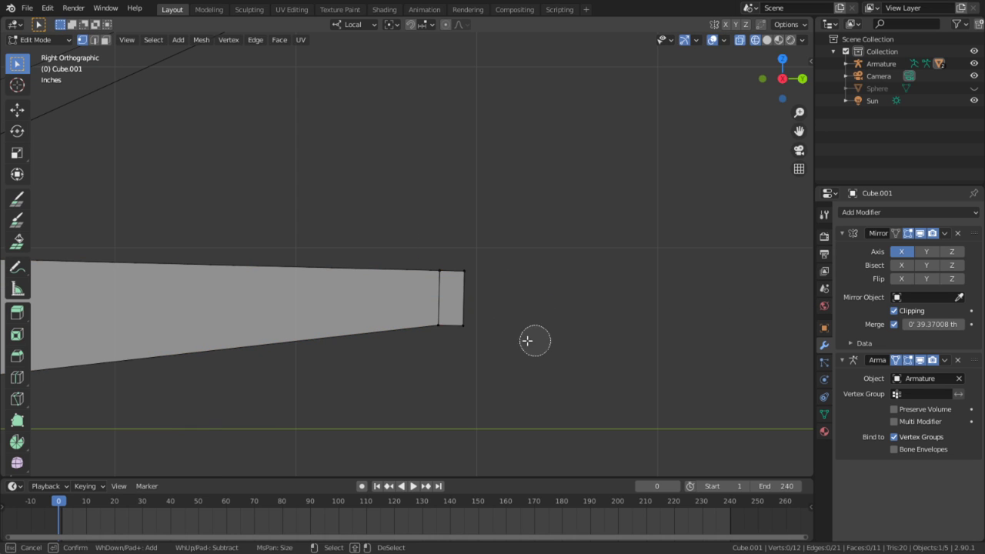
click(463, 325)
key(g)
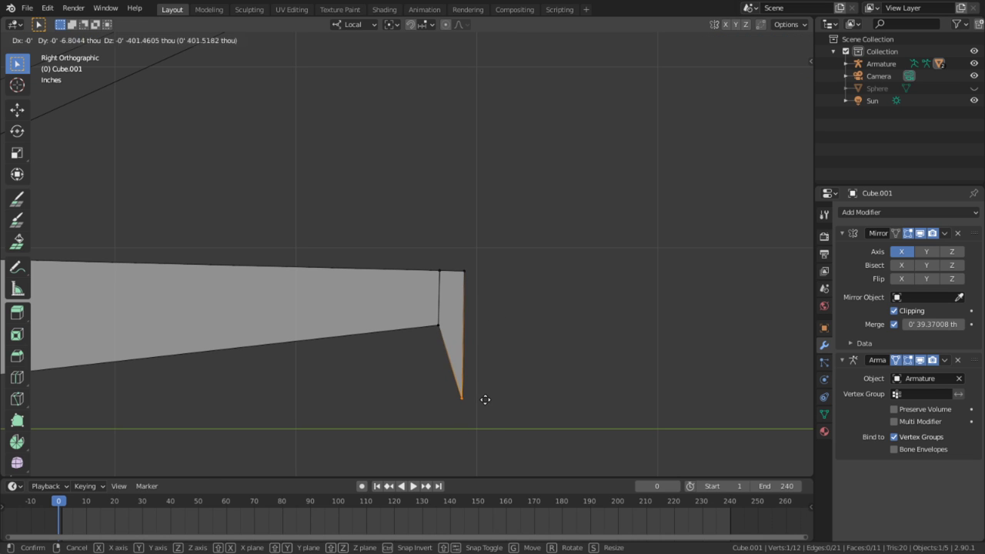
click(481, 397)
Widen the foot by scaling the top edge of its end face uniformly to about 2.694
middle_drag(510, 356, 380, 323)
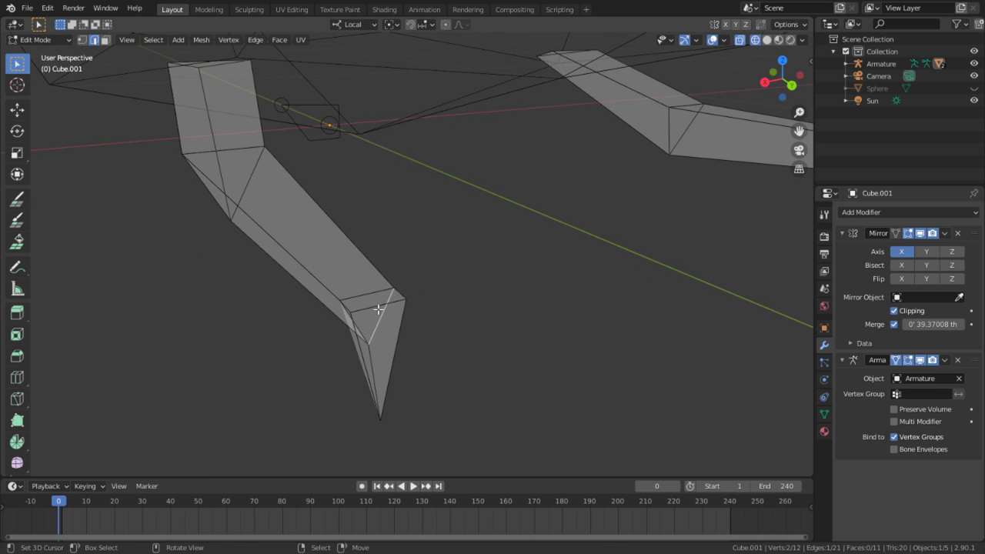
key(s)
key(x)
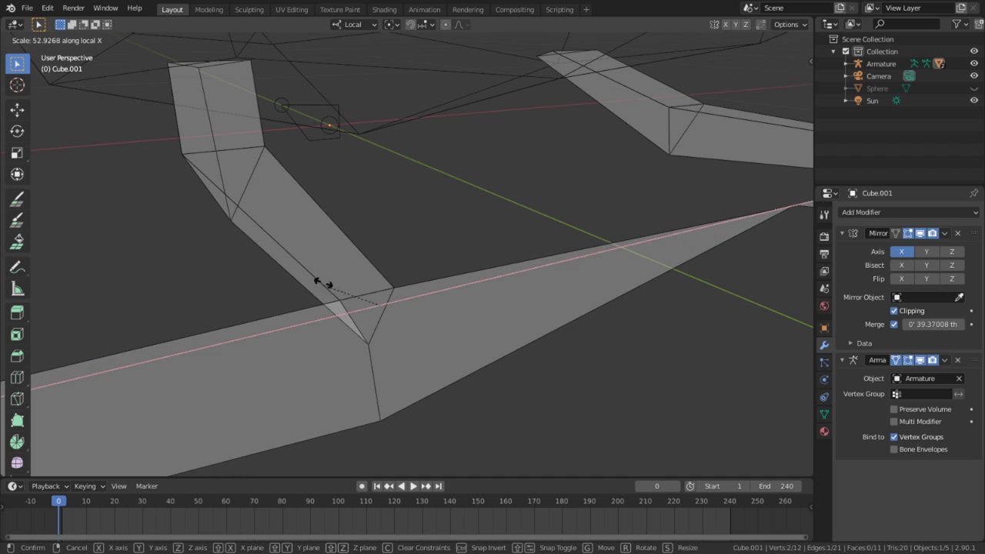
key(Escape)
key(s)
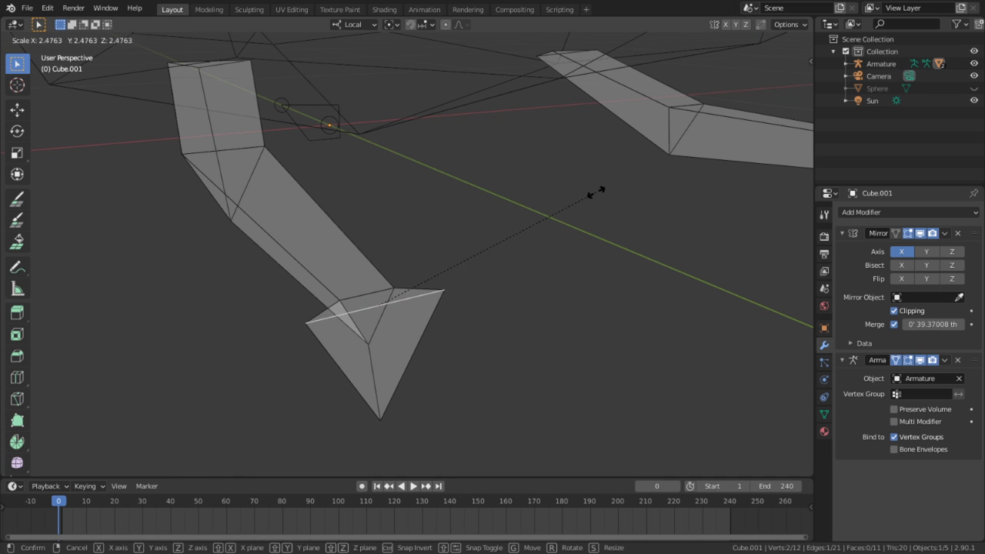
click(622, 193)
Select the foot's triangular end face and, in the right side view, move it about 0.09 inch backward
middle_drag(575, 304, 718, 240)
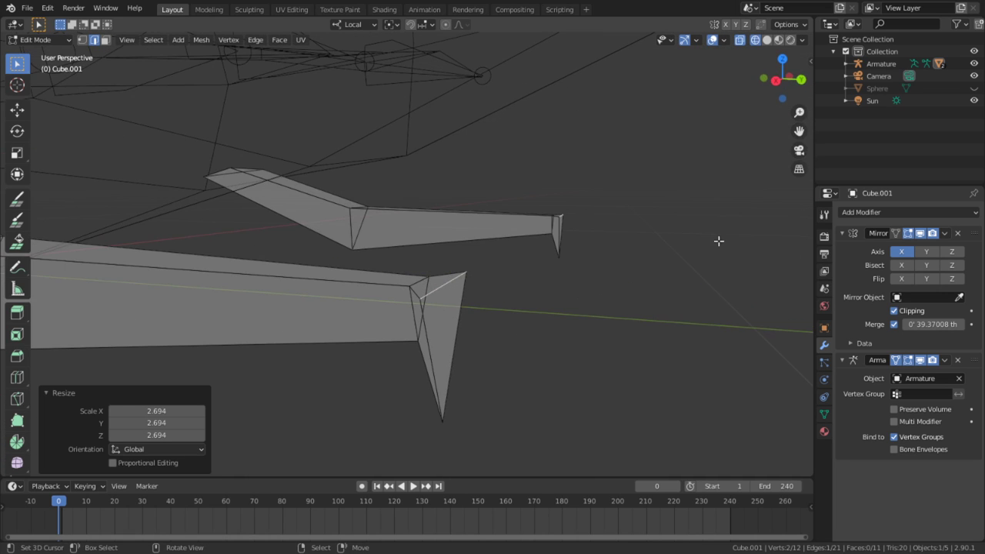
key(KP_3)
middle_drag(614, 270, 530, 306)
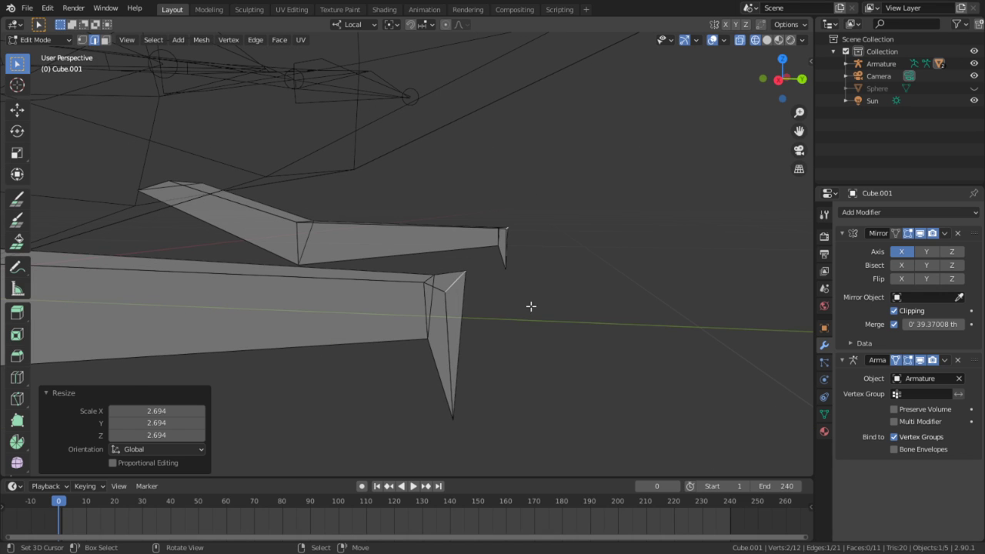
key(3)
click(459, 328)
key(KP_3)
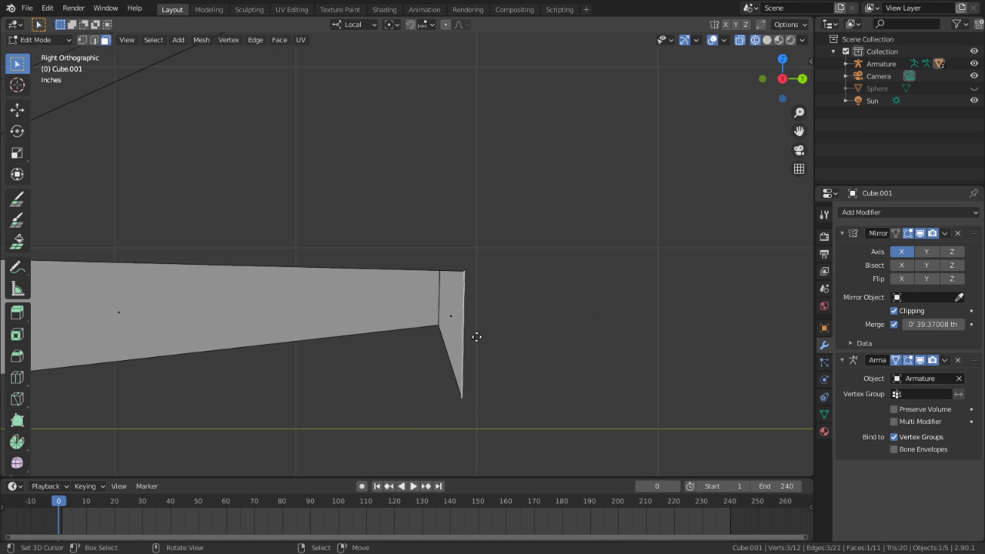
key(g)
click(628, 347)
Stretch the foot's end face to about 2.159 along its local Z axis
key(s)
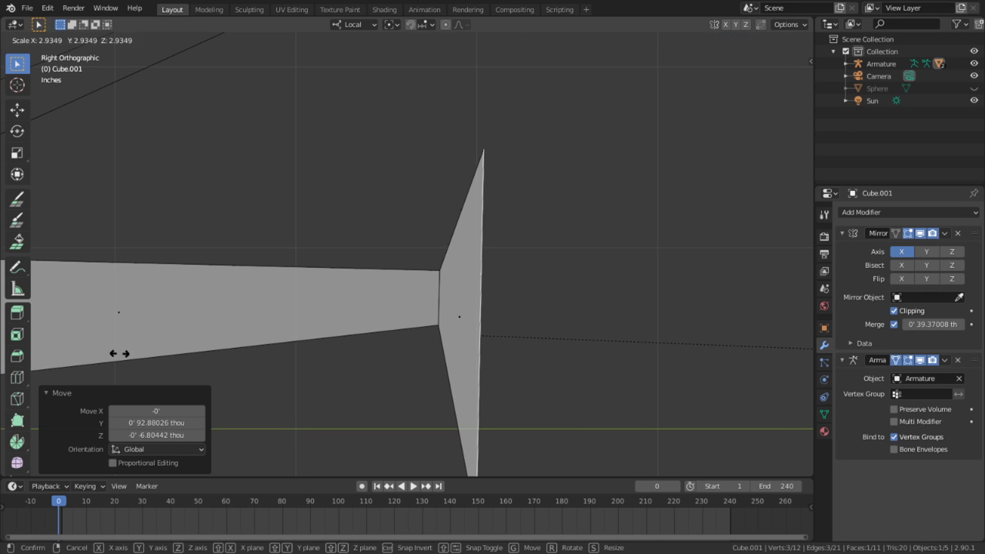
right_click(119, 354)
key(s)
key(z)
key(z)
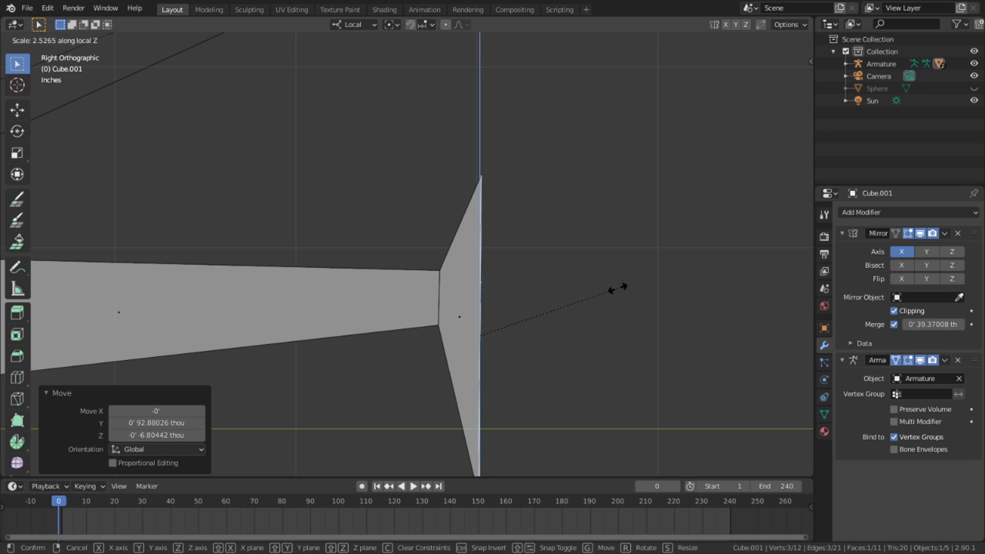
click(600, 303)
Rotate the foot's end face by about -21 degrees and move it about 0.36 inch backward and 0.1 inch down
key(r)
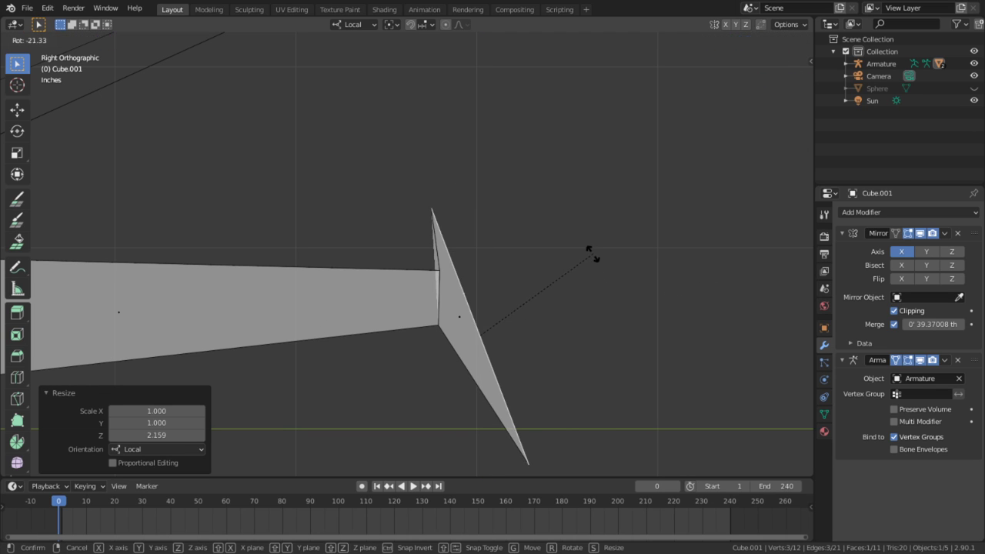
click(593, 255)
key(g)
click(301, 415)
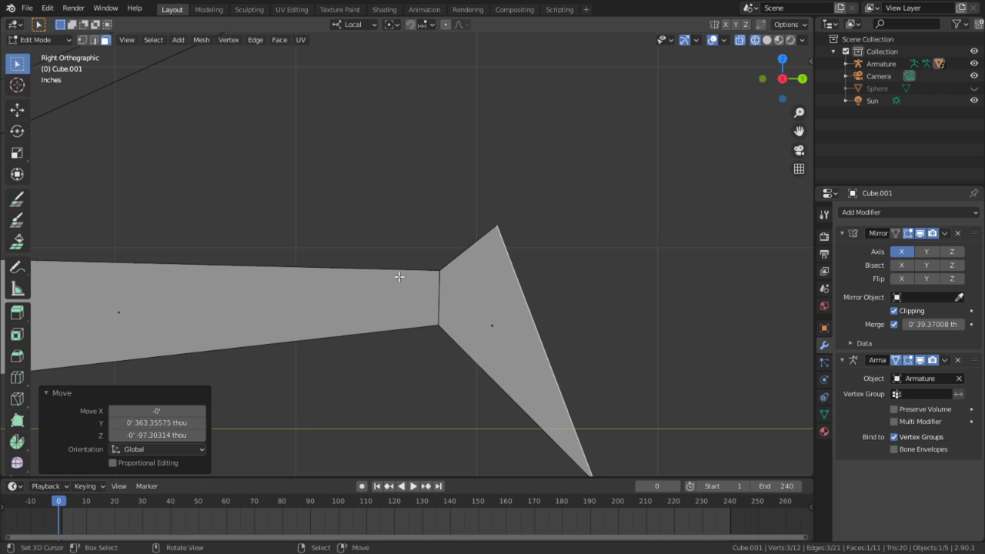
Scale the foot's end face up to about 1.63 and move it about 0.21 inch backward and 0.23 inch down
middle_drag(397, 277, 487, 316)
key(s)
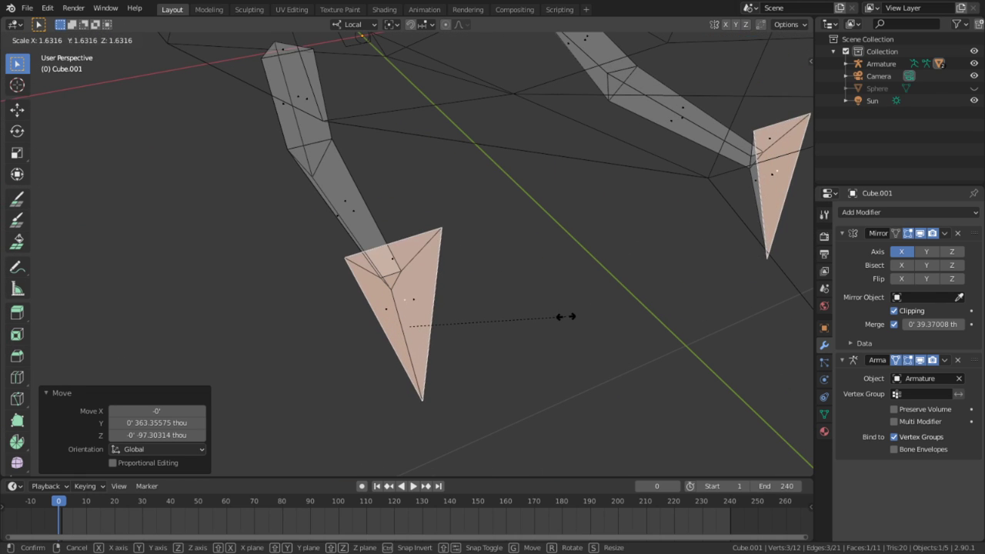
click(565, 318)
key(g)
click(580, 426)
From a rear view, shift the foot's end face slightly and raise its bottom tip vertex to shorten the foot
middle_drag(395, 398, 346, 318)
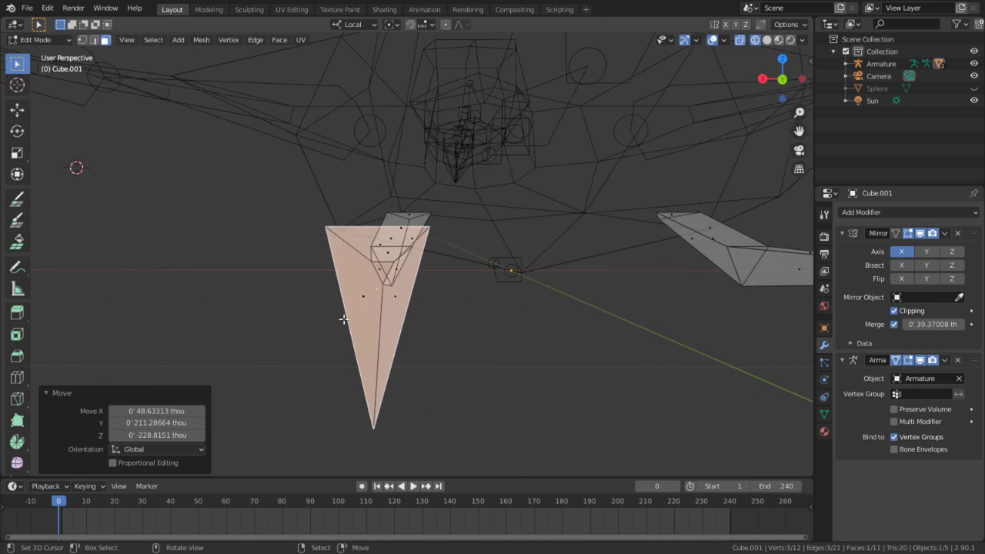
key(g)
click(409, 403)
key(1)
click(382, 435)
key(shift+v)
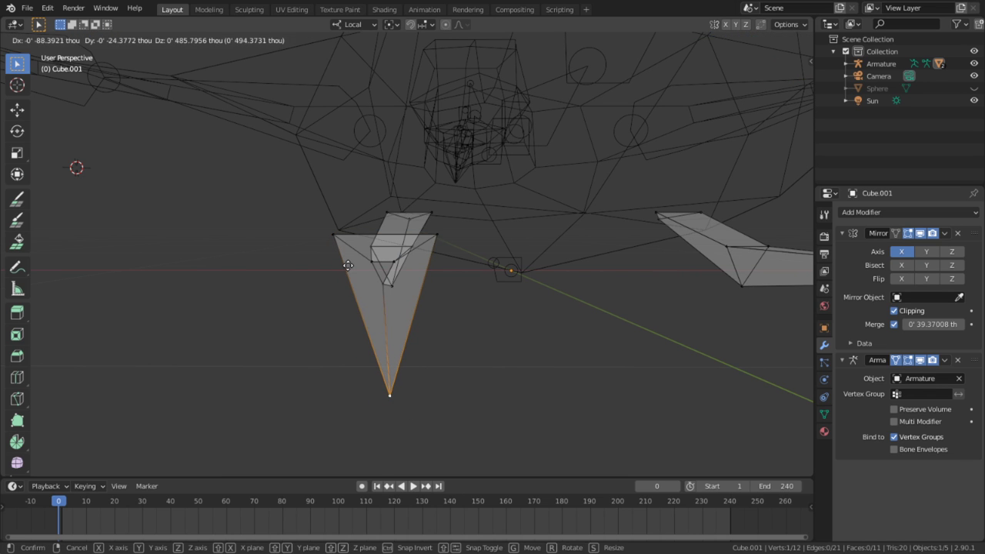
click(362, 220)
Leave mesh editing, restore solid shading and inspect both legs against the body from the side and from beneath
middle_drag(362, 220, 525, 287)
key(Tab)
scroll(451, 383, down, 8)
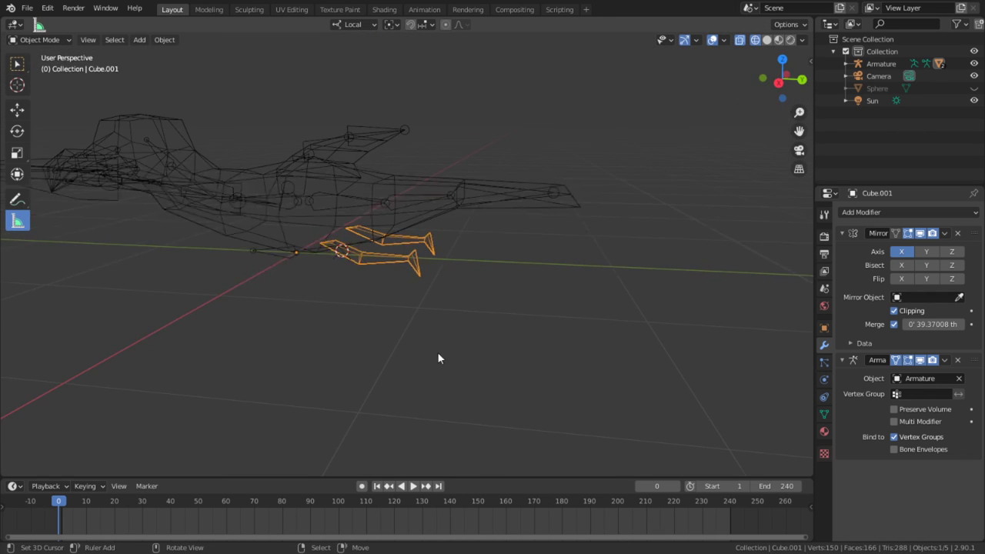
middle_drag(421, 289, 551, 317)
scroll(551, 311, up, 3)
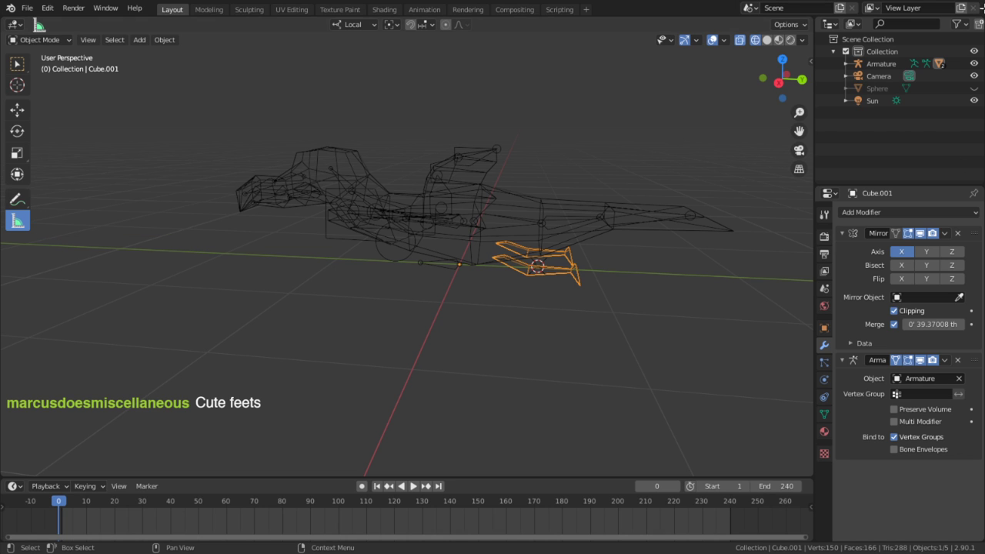
click(767, 40)
key(Tab)
middle_drag(497, 183, 472, 266)
key(Tab)
middle_drag(451, 331, 526, 224)
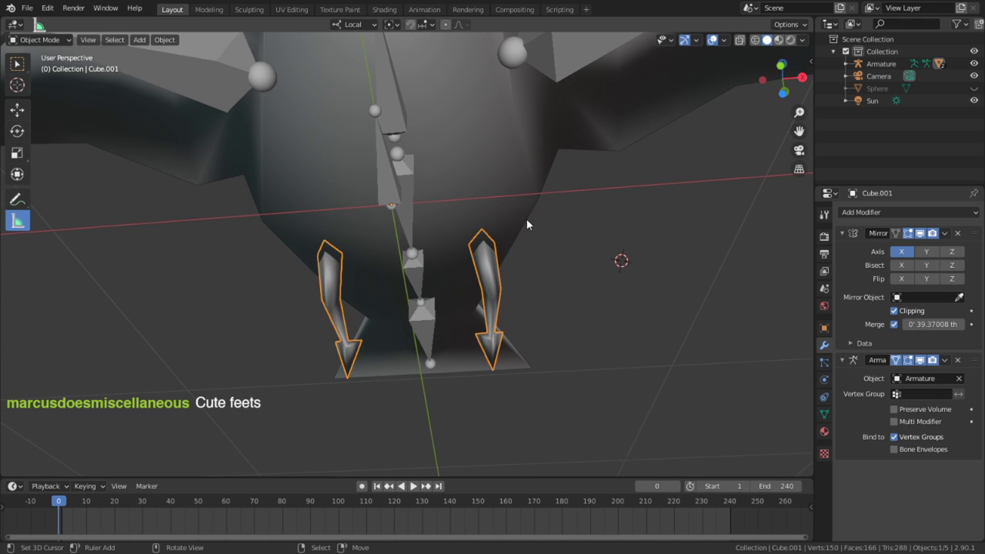
Select the entire leg mesh for editing and move it about 1.87 inches inward along the local X axis
key(a)
right_click(508, 265)
right_click(502, 268)
key(Tab)
key(a)
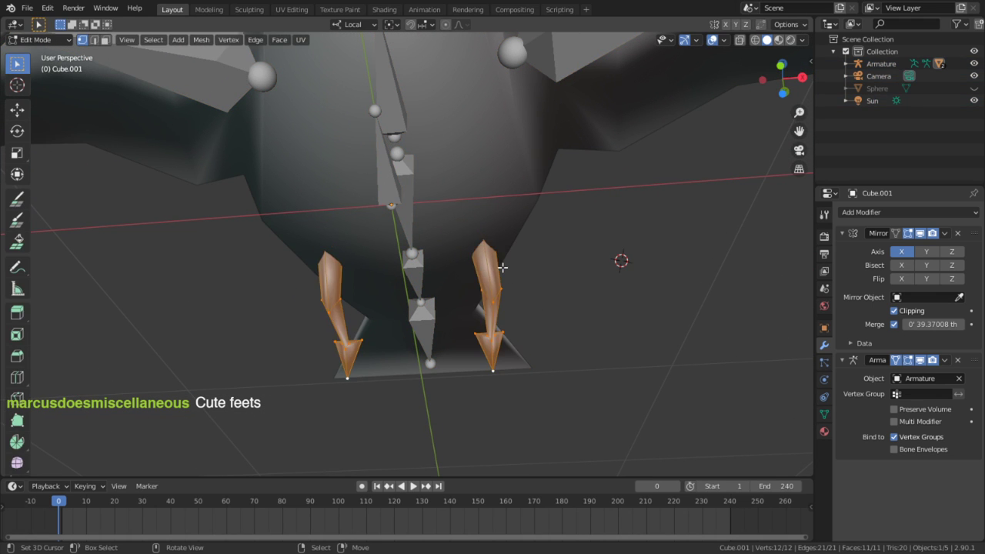
key(g)
key(x)
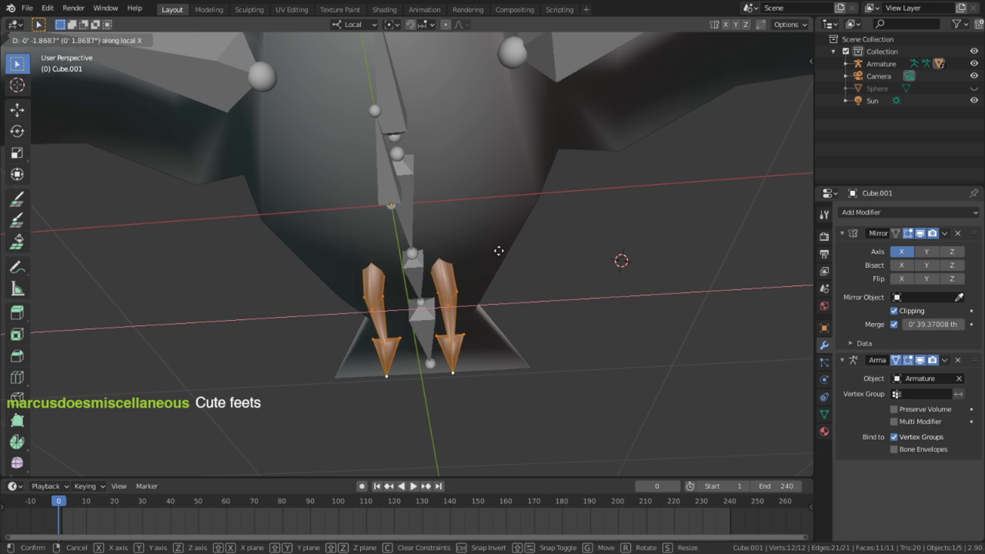
click(498, 250)
In the right side view, enlarge the whole leg mesh to about 1.7 times its size and reposition it beneath the belly
middle_drag(498, 250, 369, 279)
key(KP_3)
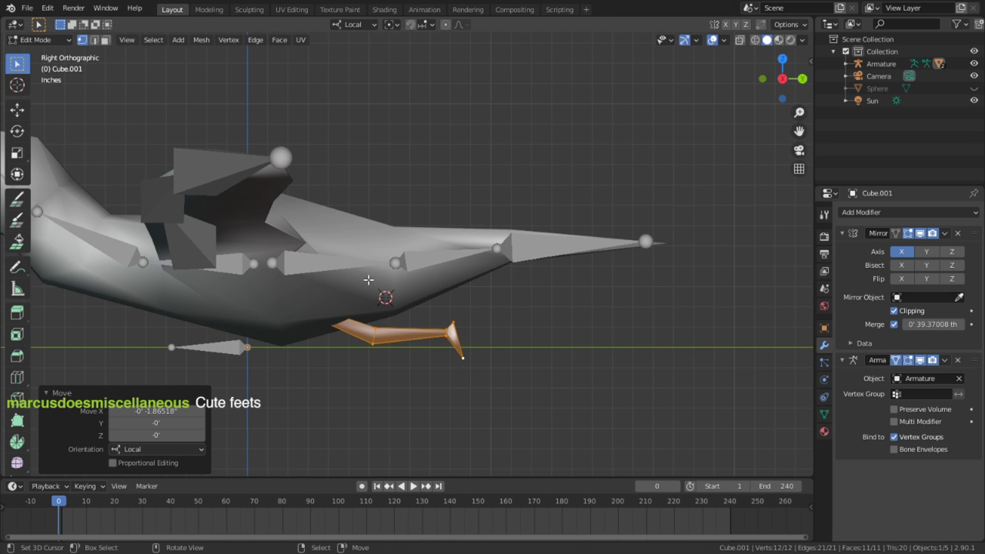
key(s)
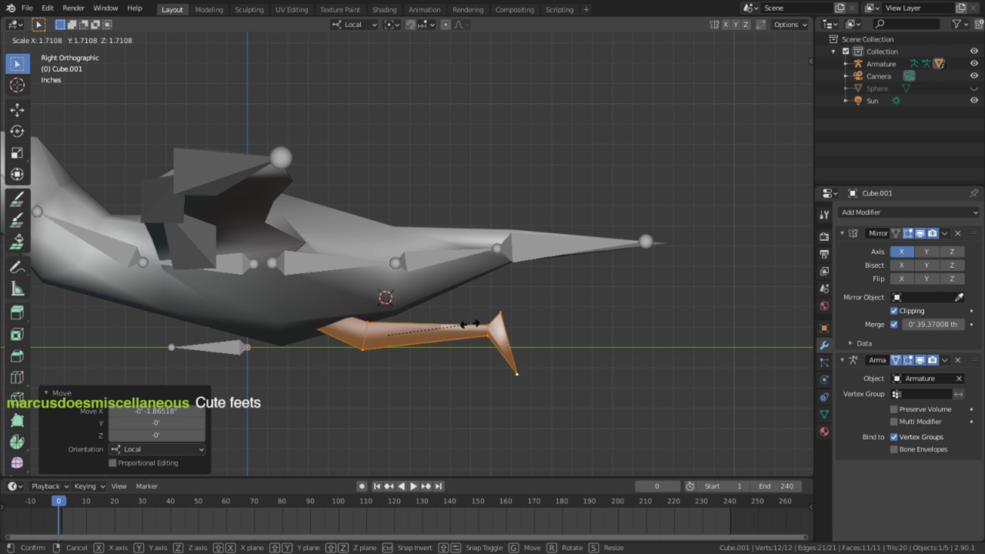
key(g)
click(653, 359)
From a rear view, move the legs about 0.93 inch outward along X
middle_drag(653, 359, 467, 301)
key(g)
click(338, 298)
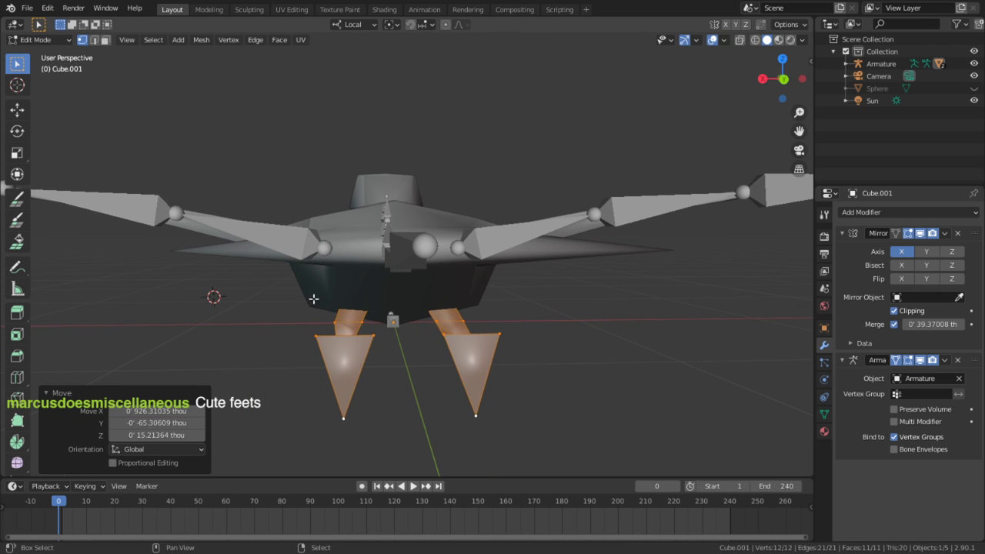
Select the whole foot geometry at the end of the leg and move it along the X axis
click(253, 380)
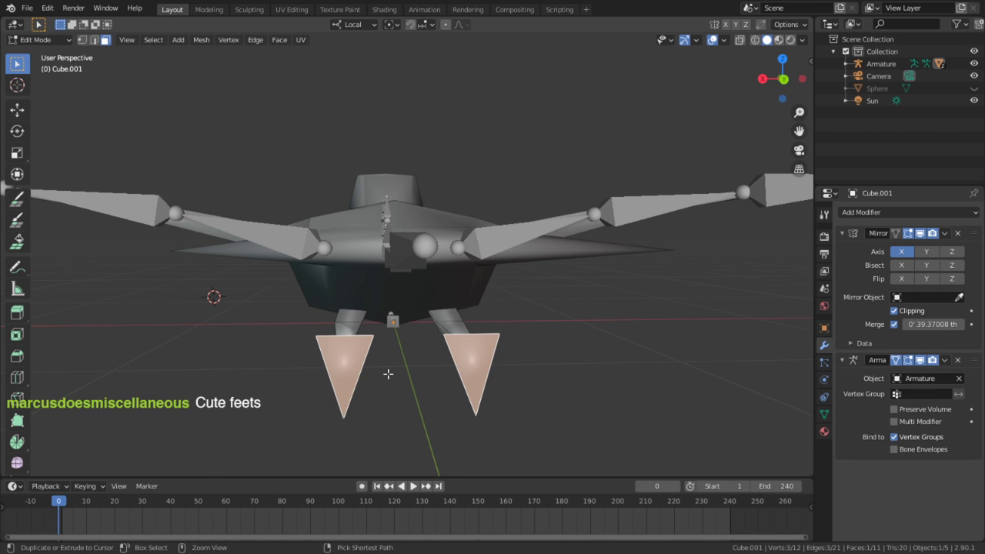
key(ctrl+KP_Add)
key(ctrl+KP_Subtract)
key(g)
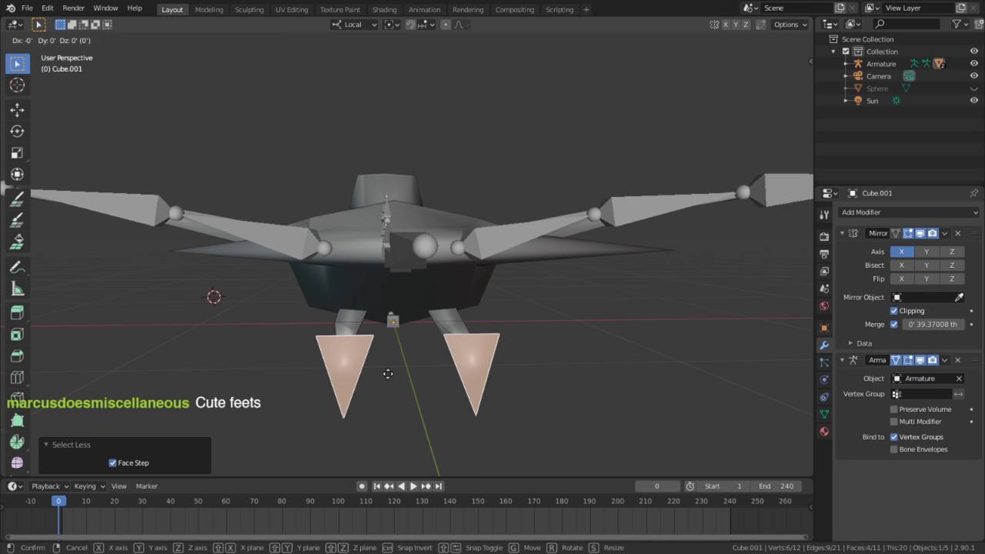
key(x)
click(440, 332)
From the side, raise the foot in two freehand moves of about 0.62 and 0.86 inch, shifting it slightly forward
middle_drag(439, 333, 597, 333)
key(g)
click(508, 254)
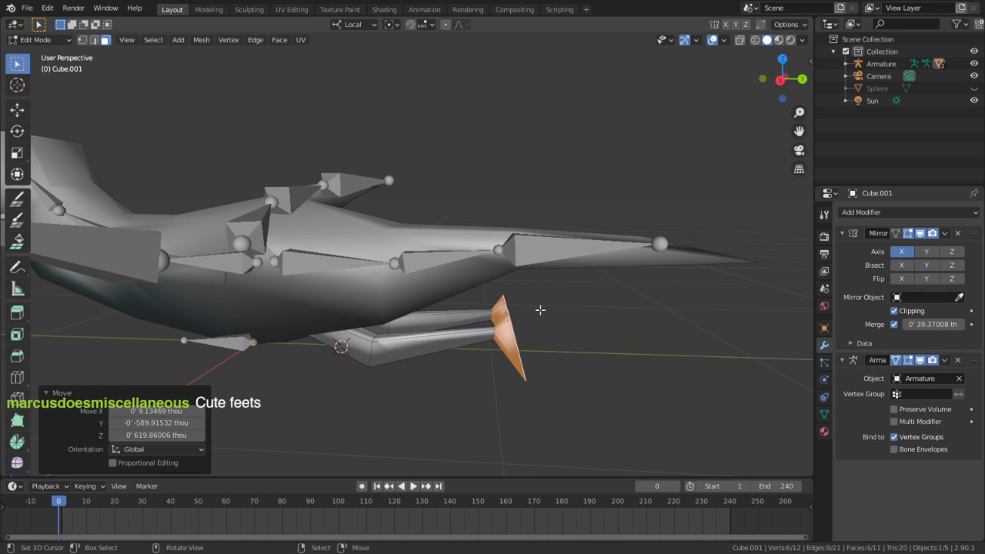
middle_drag(509, 255, 496, 317)
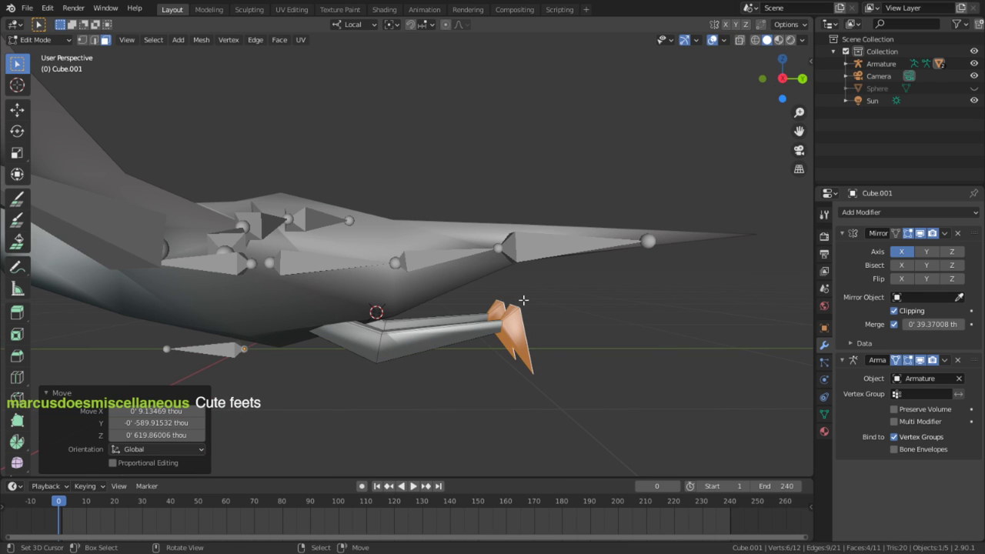
key(g)
click(441, 160)
middle_drag(441, 160, 462, 188)
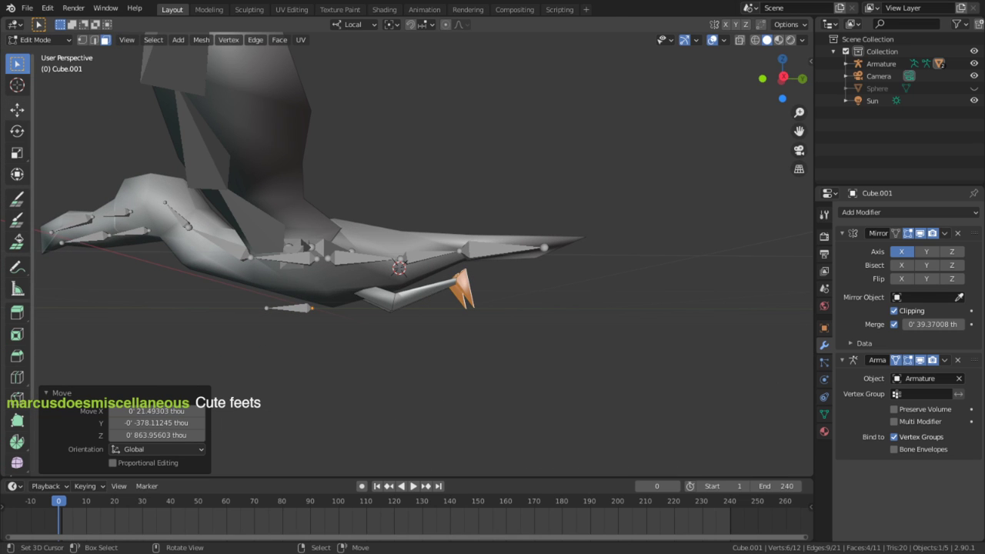
Switch to the browser and study the leg and foot position in the reference photo of a raptor in flight
key(alt+Tab)
click(544, 220)
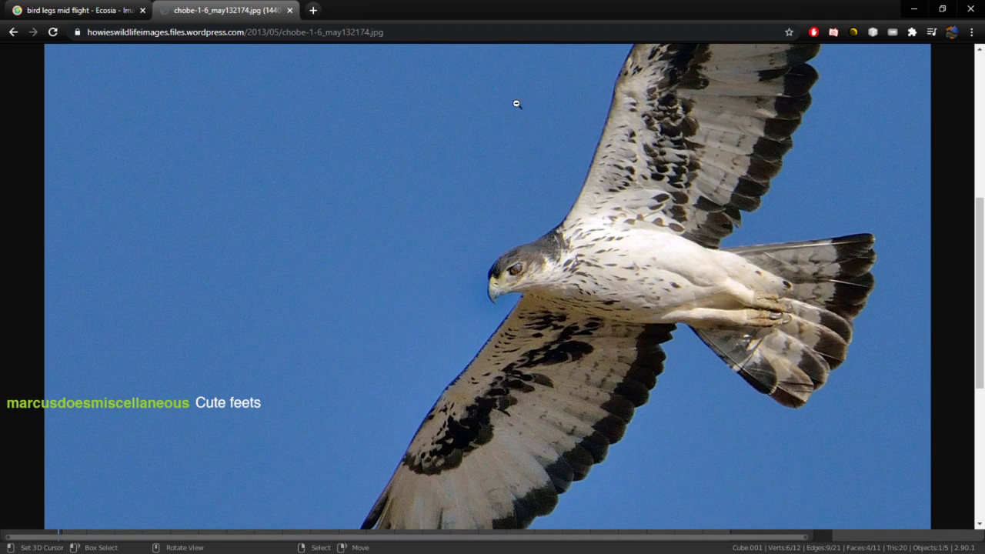
click(16, 32)
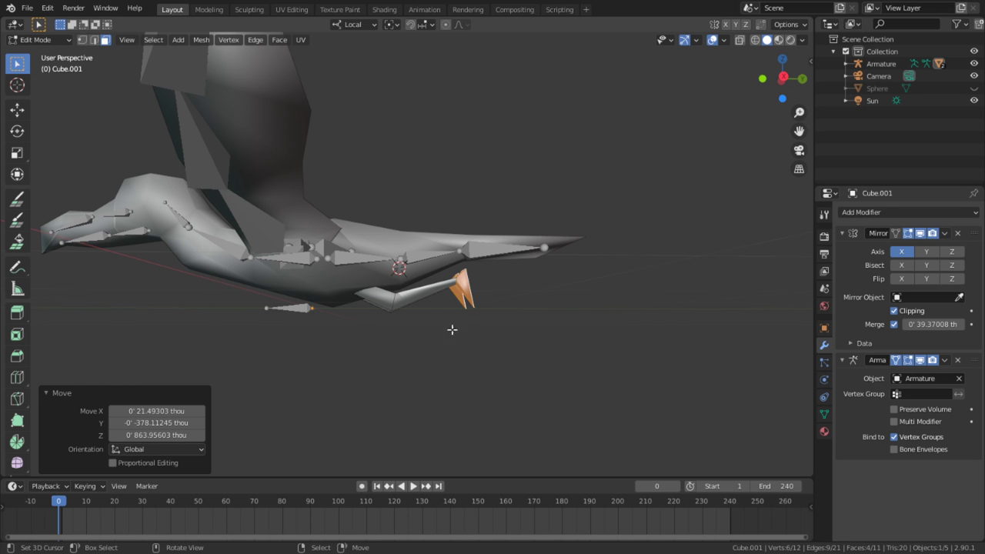
Back in Blender, examine the shape and pose of both legs and feet from behind and from the side
middle_drag(451, 330, 338, 359)
scroll(338, 358, up, 5)
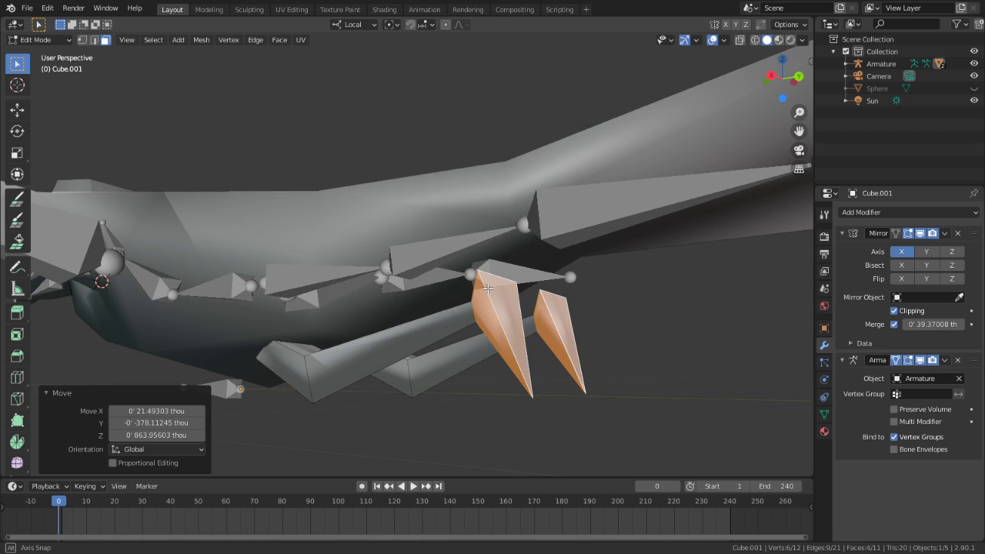
middle_drag(487, 288, 429, 319)
key(1)
click(380, 428)
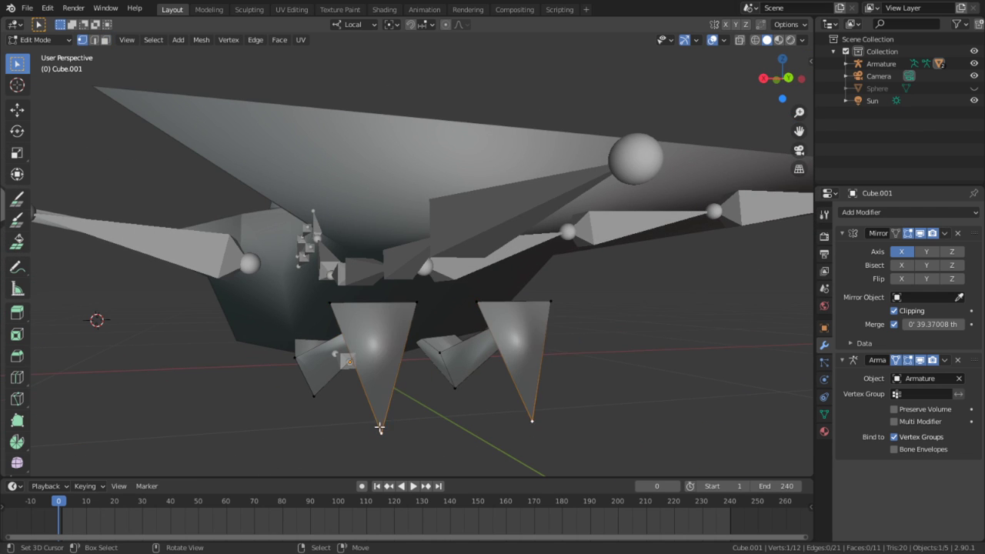
middle_drag(378, 424, 420, 430)
middle_drag(434, 330, 477, 340)
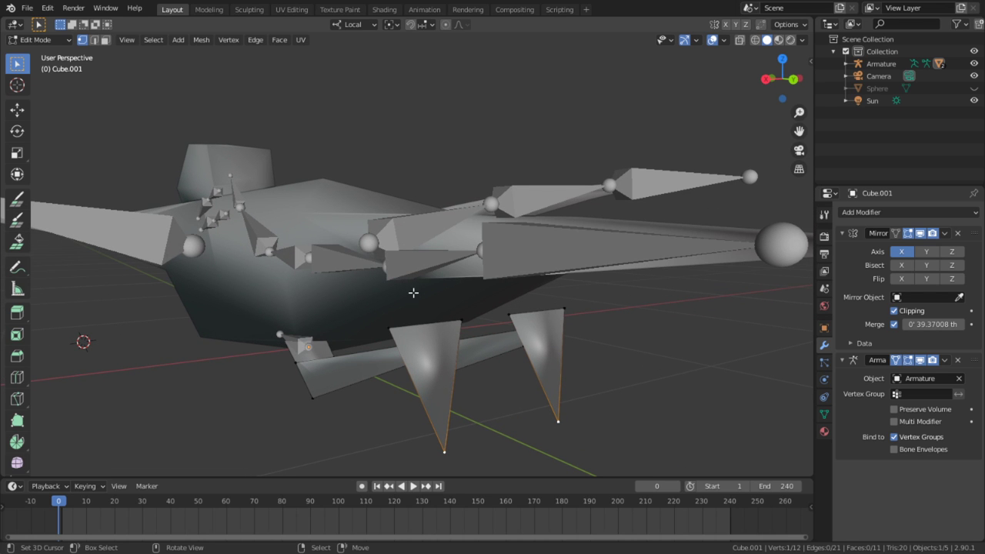
middle_drag(440, 413, 569, 388)
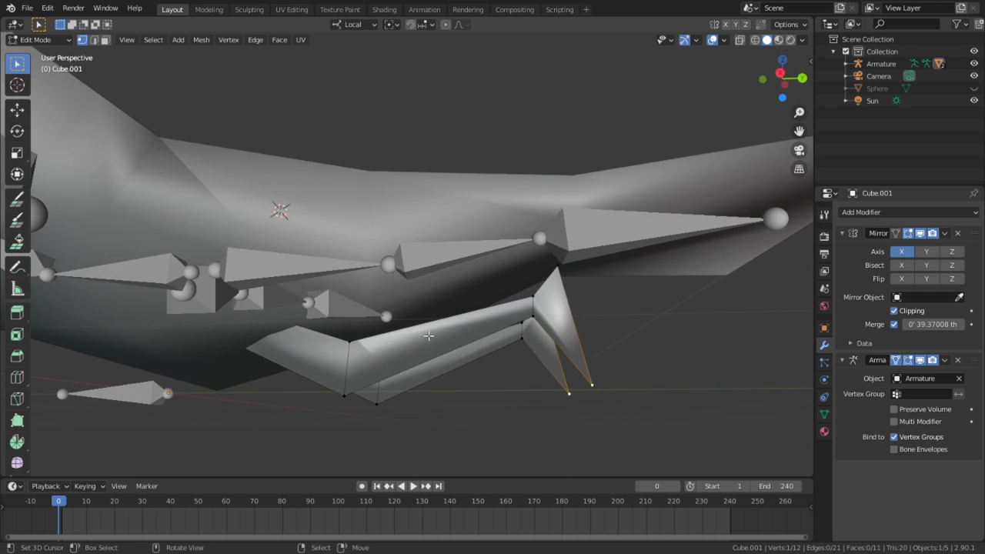
Select the entire linked leg mesh and flip it vertically by scaling it by -1 along its local Z axis
middle_drag(428, 336, 409, 378)
key(l)
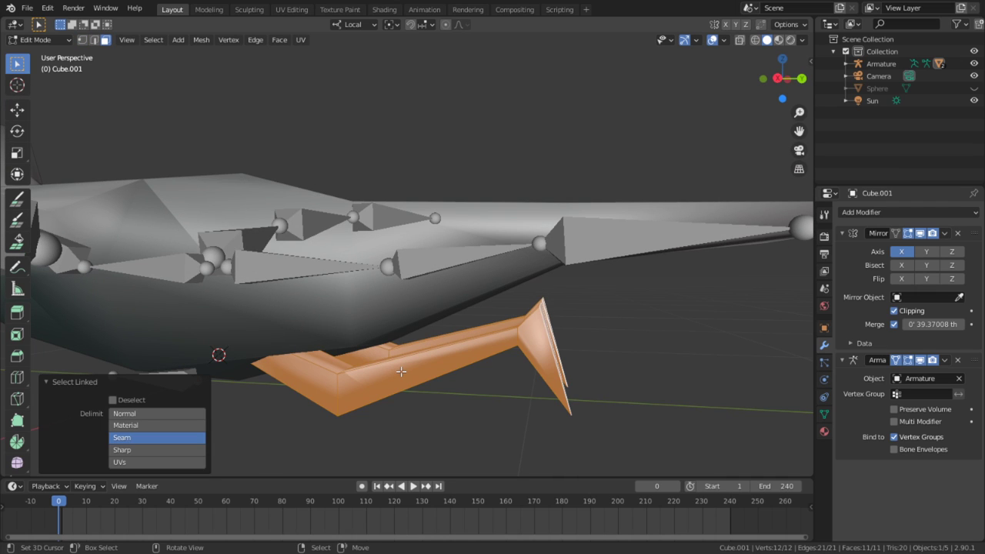
key(s)
key(z)
key(z)
text(-1)
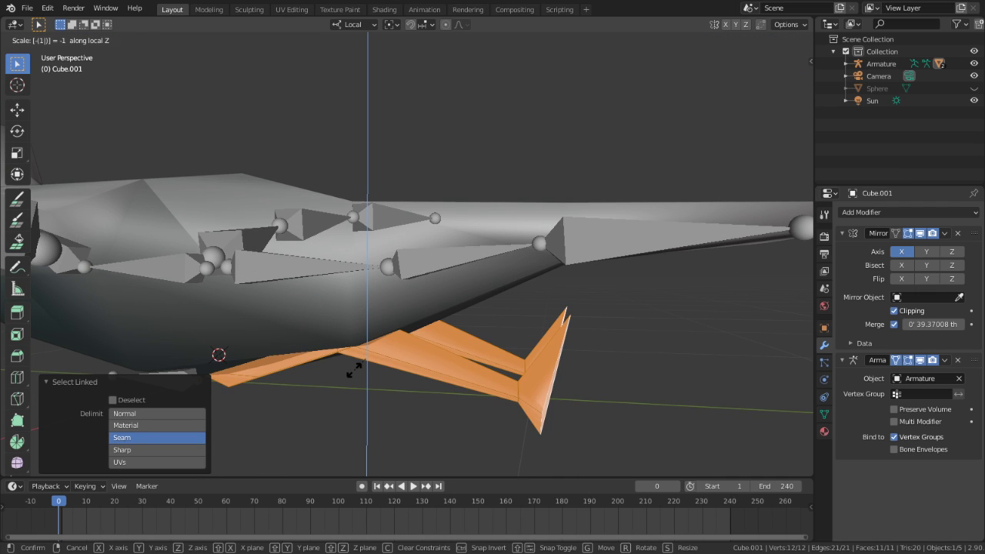
key(Return)
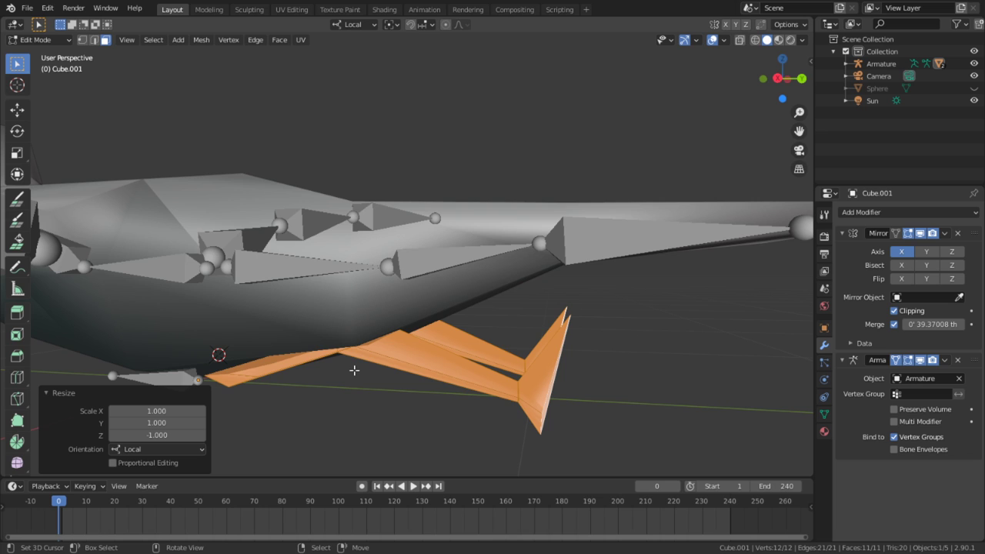
In the right side view with see-through shading, select the foot's outer end vertices and move them downward below the ankle
key(KP_1)
key(KP_3)
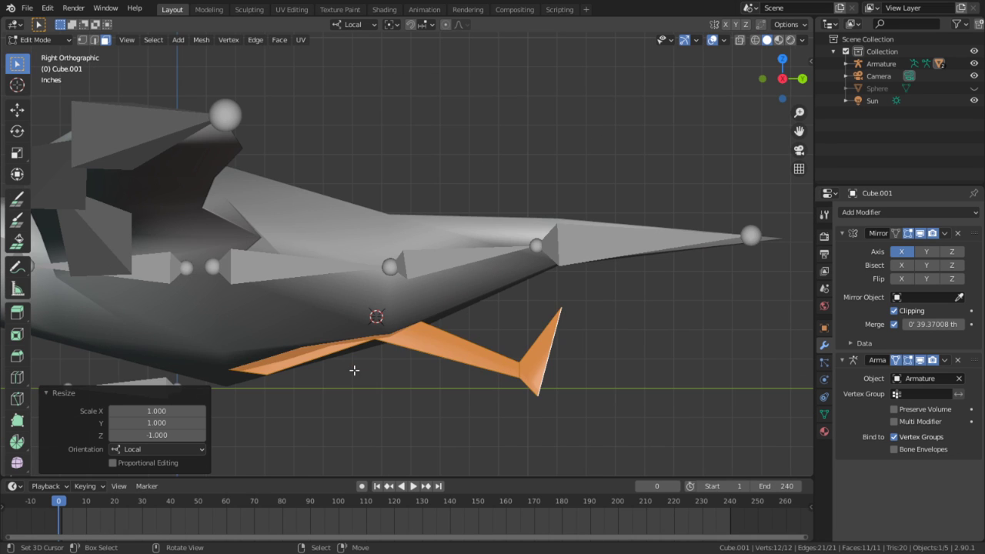
key(alt+a)
key(c)
click(565, 311)
drag(564, 311, 538, 398)
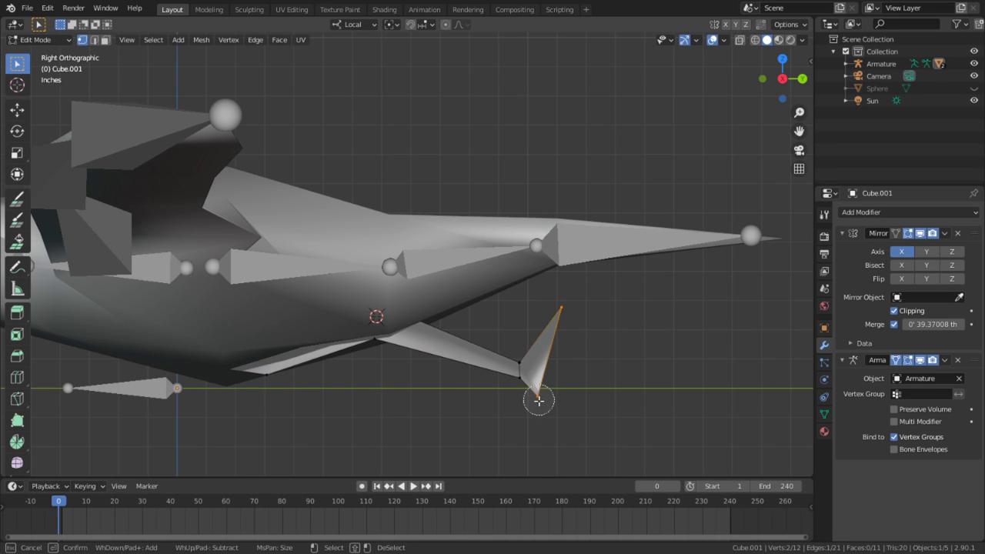
key(alt+z)
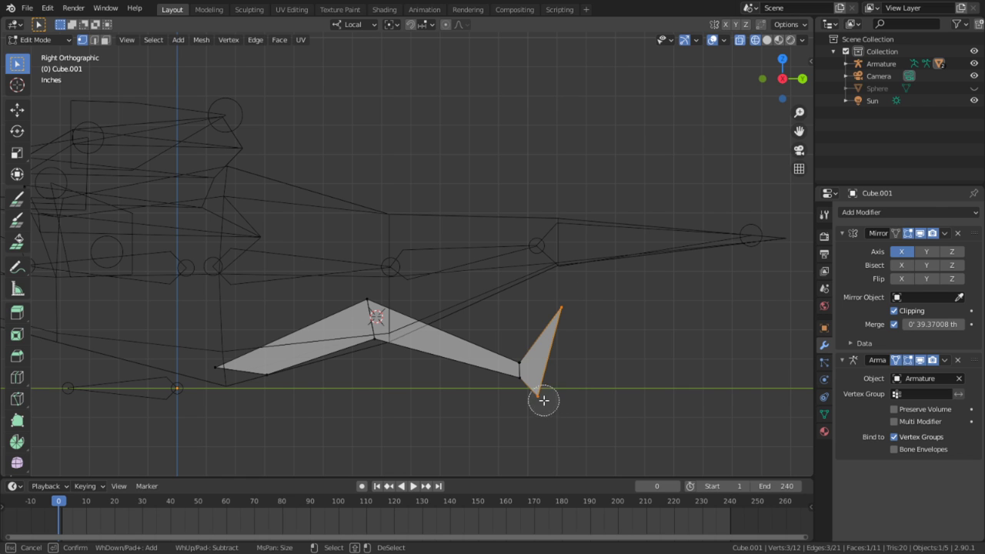
key(Escape)
key(g)
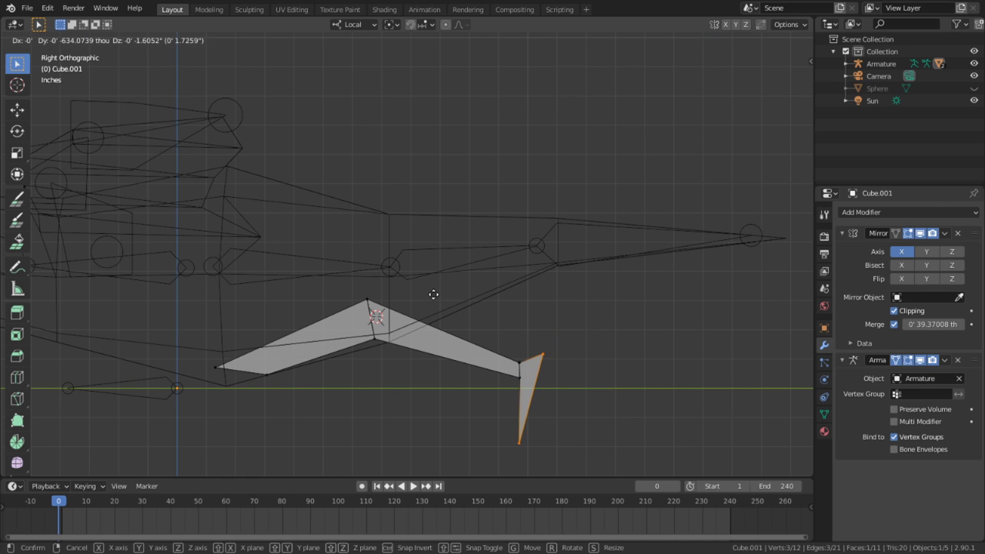
click(449, 270)
Select the edge loop around the leg's middle joint and lower it about 2.5 inches along the local Z axis
middle_drag(649, 314, 605, 310)
key(2)
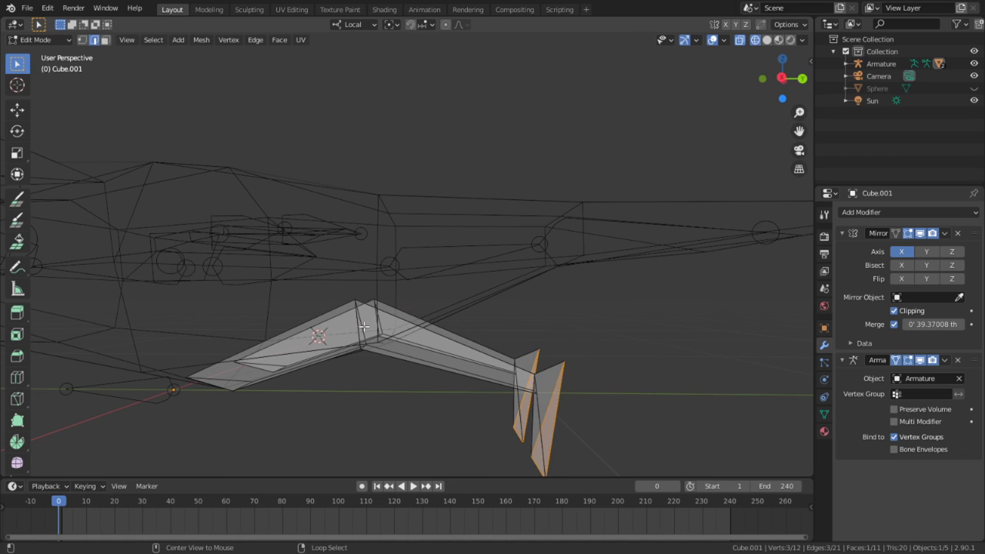
alt+click(360, 307)
key(g)
key(z)
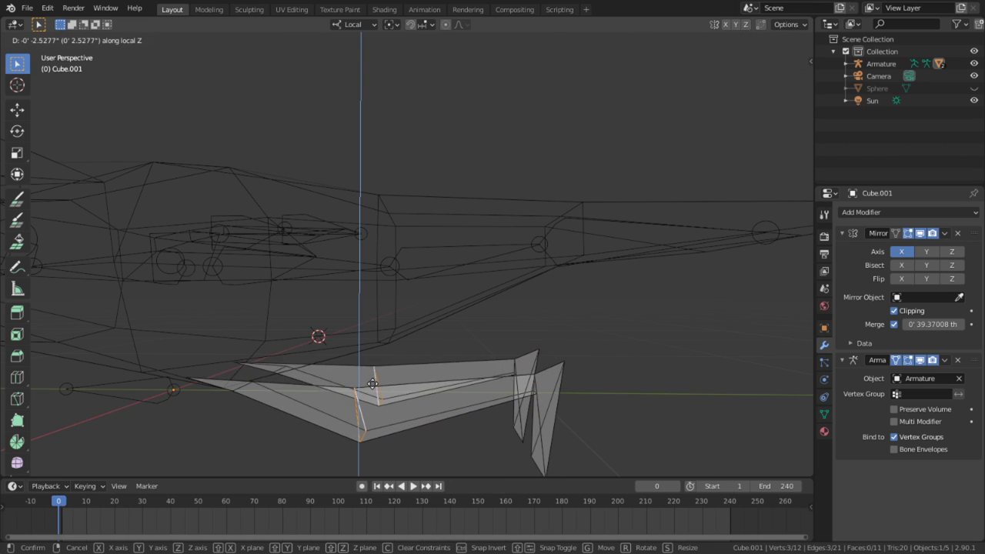
click(372, 387)
Rotate the end face of the upper leg by -130° about the local X axis and move it back and up toward the belly
key(alt+a)
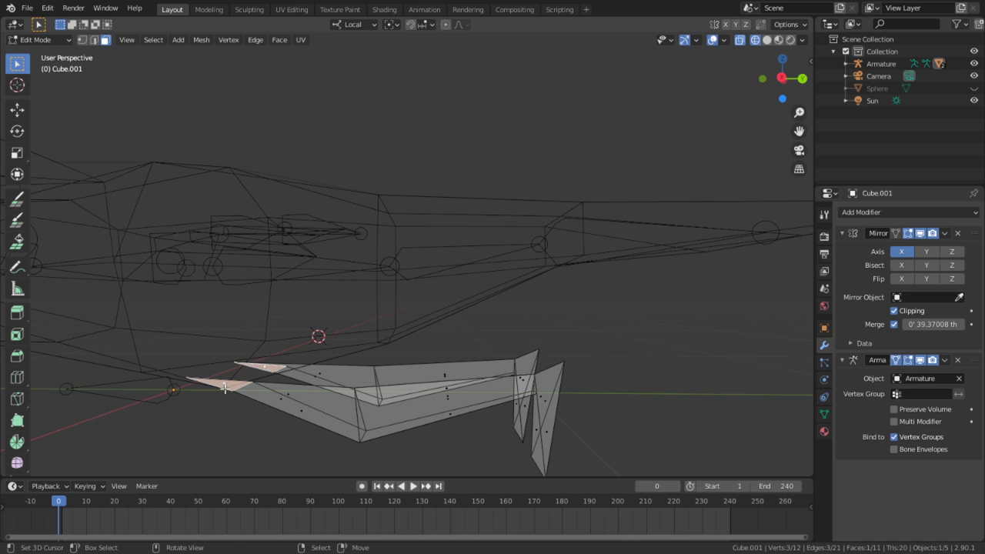
key(r)
key(x)
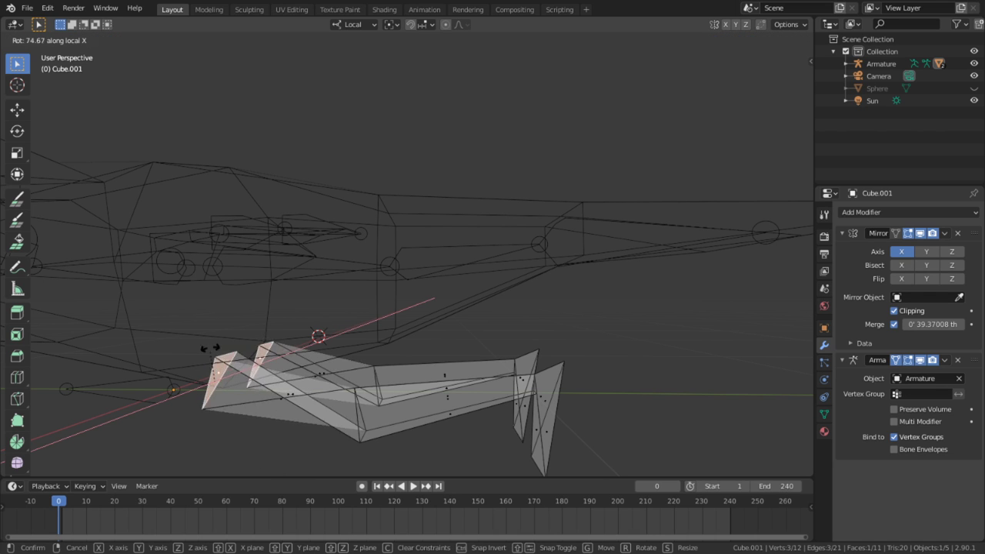
click(202, 434)
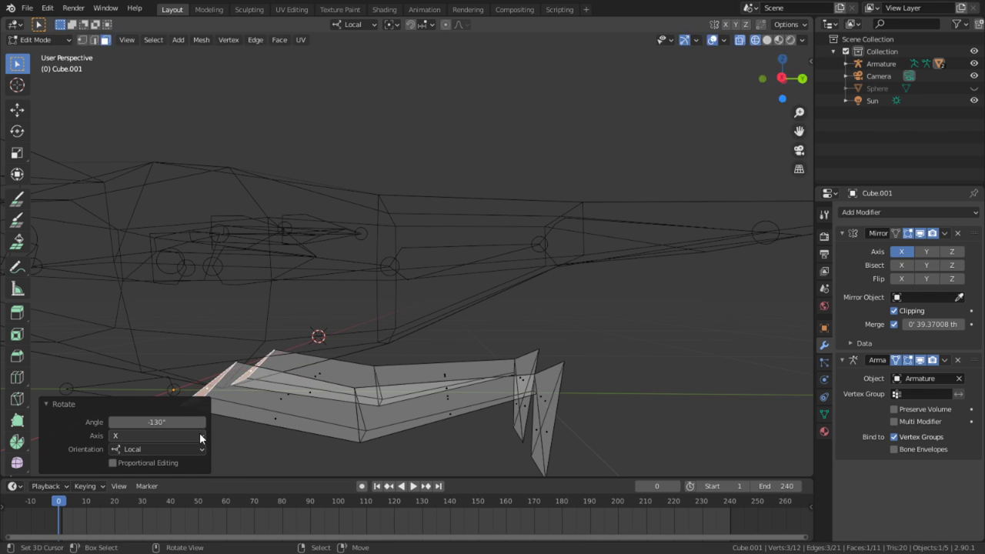
key(g)
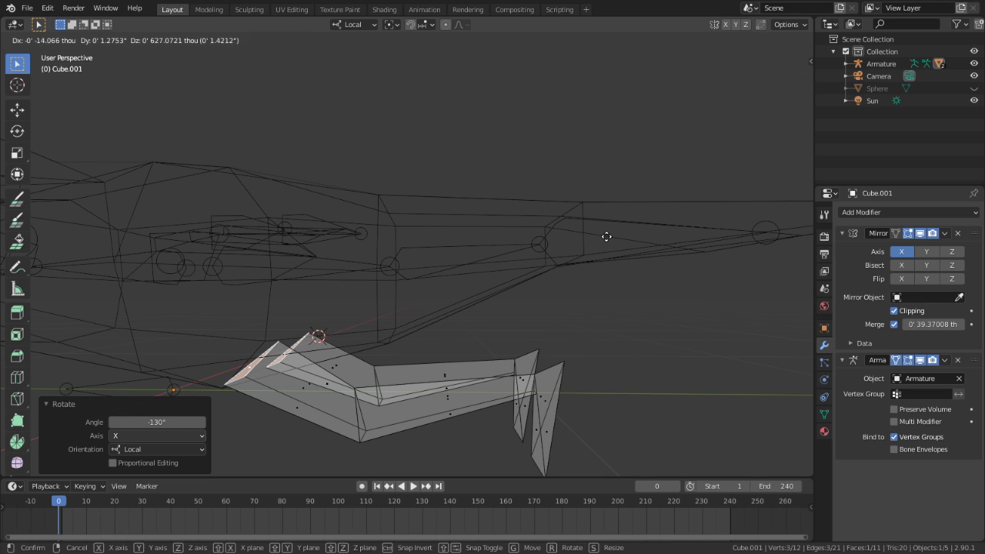
click(606, 236)
Select the whole leg mesh, raise it toward the belly, and move it about 1.47 inches outward along X
key(a)
key(g)
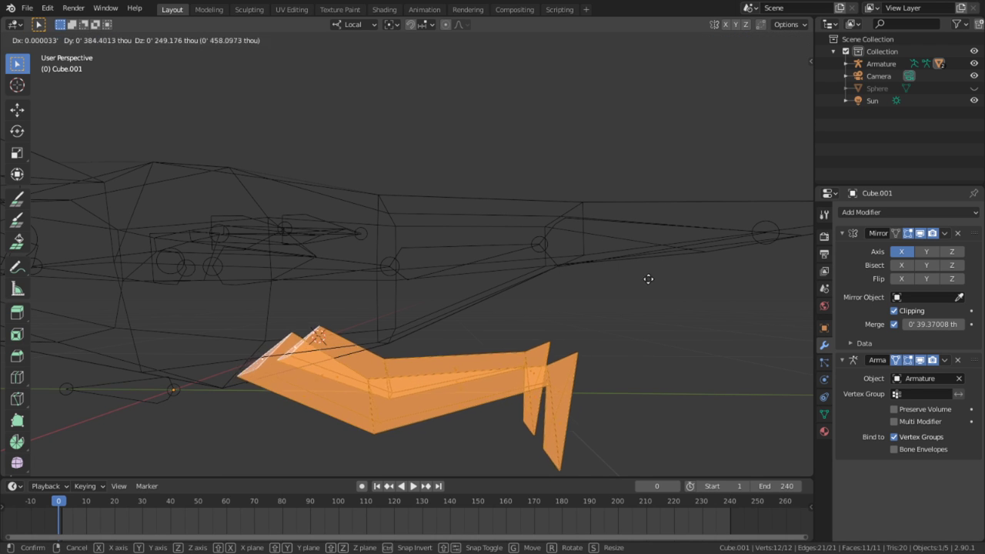
click(482, 269)
middle_drag(481, 269, 341, 270)
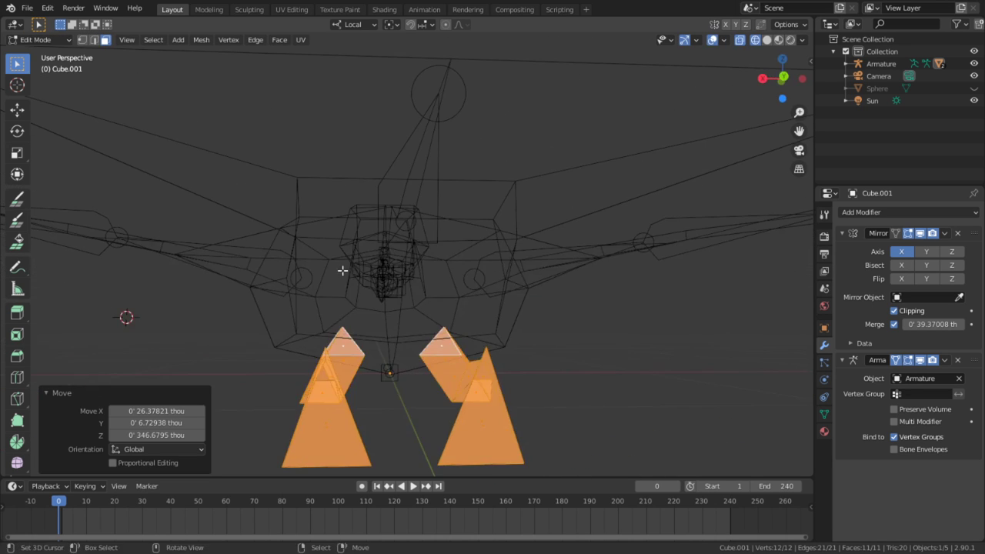
key(g)
click(98, 224)
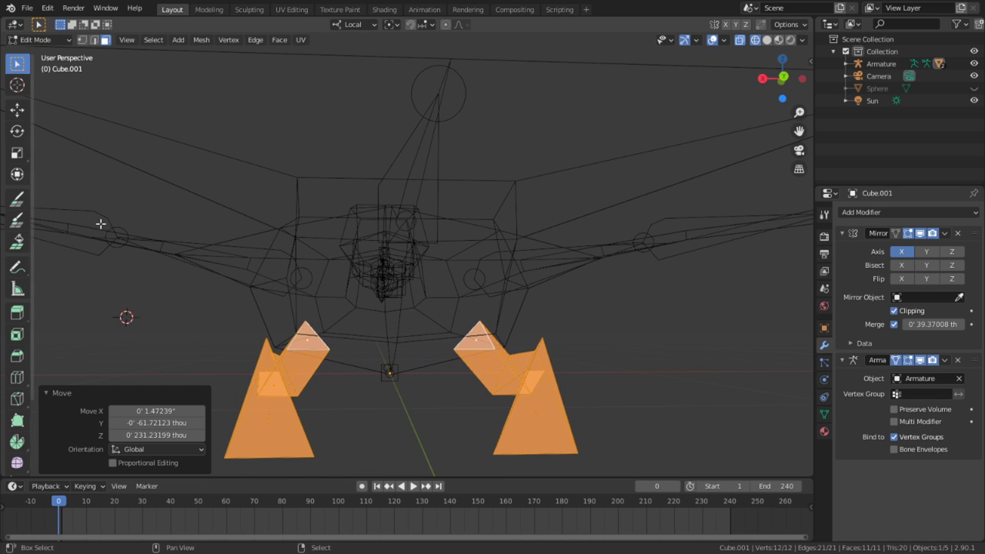
Select the lower leg and foot vertices and move them about 1.67 inches inward along the local X axis
middle_drag(379, 355, 366, 402)
key(alt+a)
key(c)
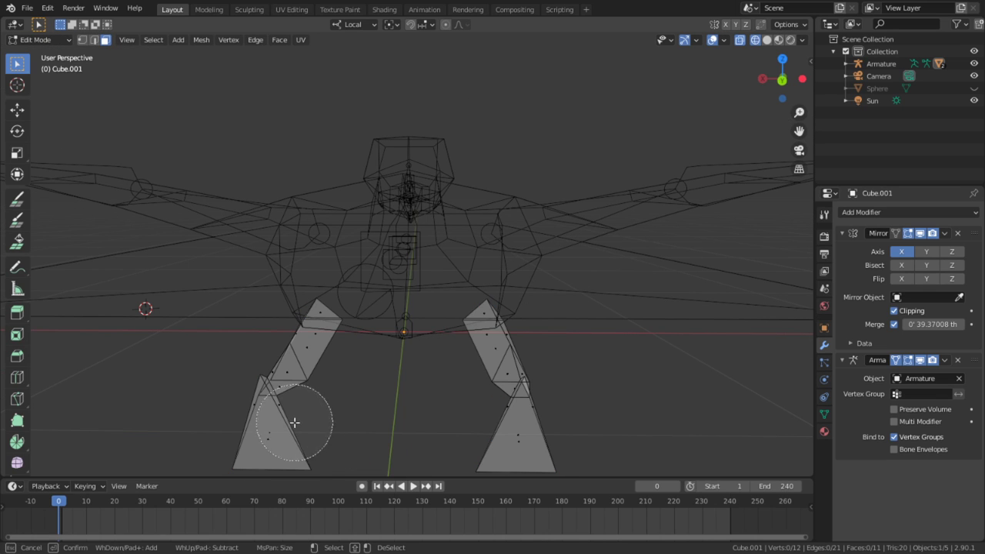
key(Escape)
key(1)
key(c)
drag(257, 439, 268, 391)
key(Escape)
key(g)
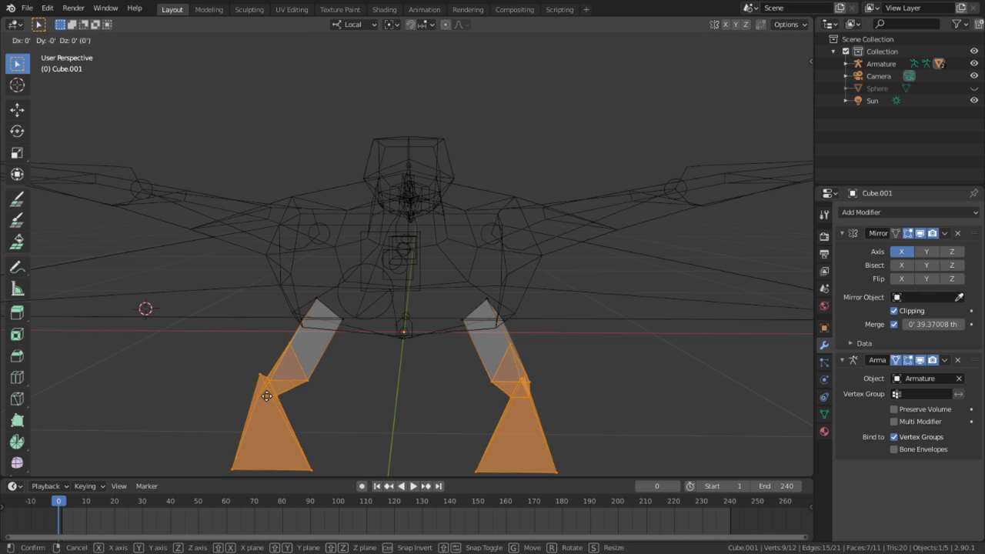
key(x)
key(x)
click(318, 395)
Raise the selected lower leg and foot about 0.68 inch along the local Z axis
middle_drag(317, 395, 415, 231)
key(g)
key(z)
key(z)
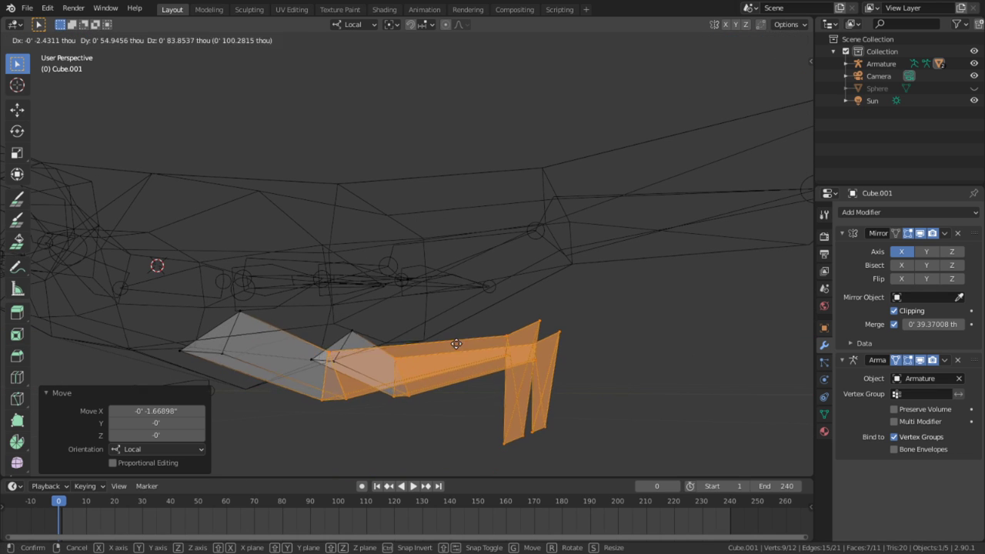
click(426, 209)
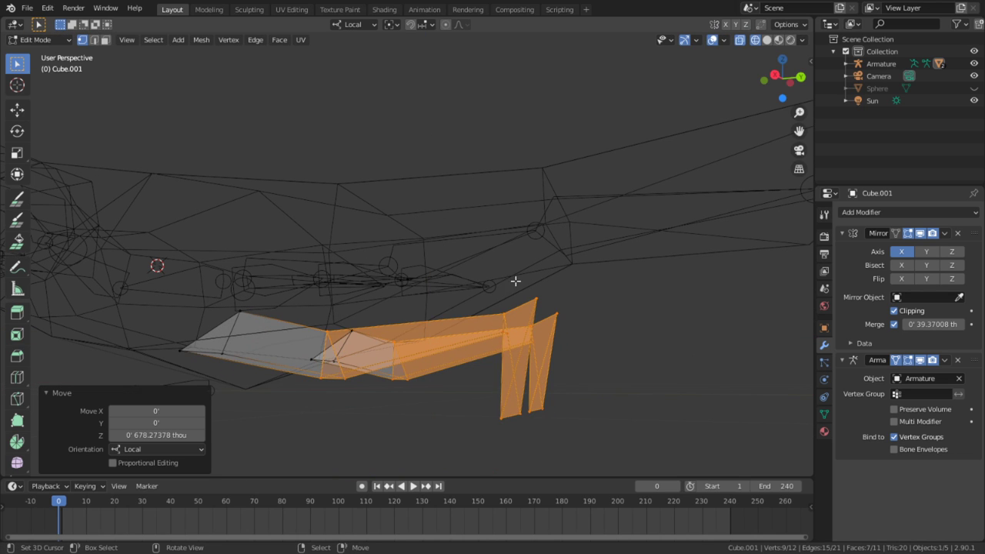
Select only the foot vertices, tilt the foot tip rearward in the right side view, and raise the foot about 0.58 inch
key(alt+a)
middle_drag(622, 310, 609, 334)
key(c)
mouse_move(592, 339)
mouse_down()
mouse_move(576, 345)
mouse_move(578, 407)
mouse_up()
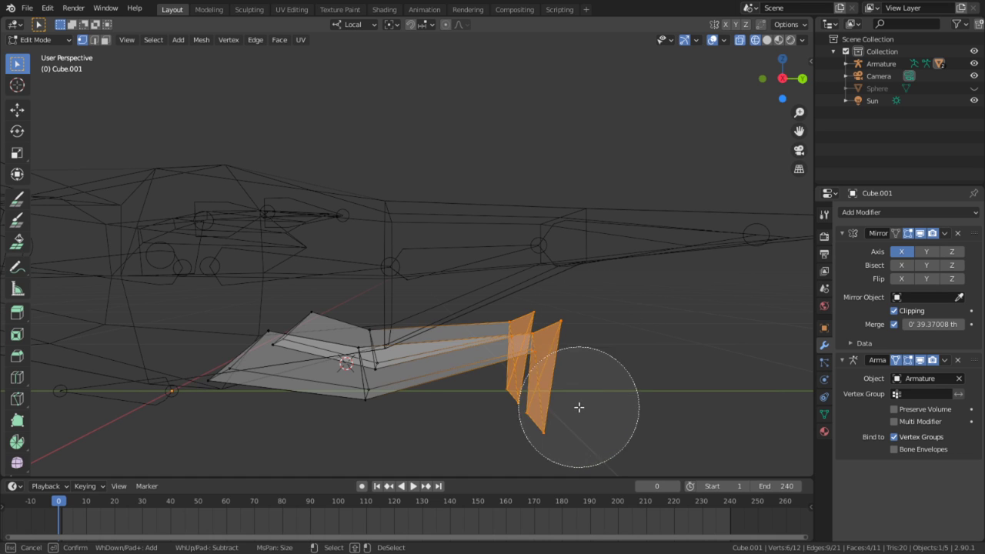
right_click(579, 407)
key(KP_3)
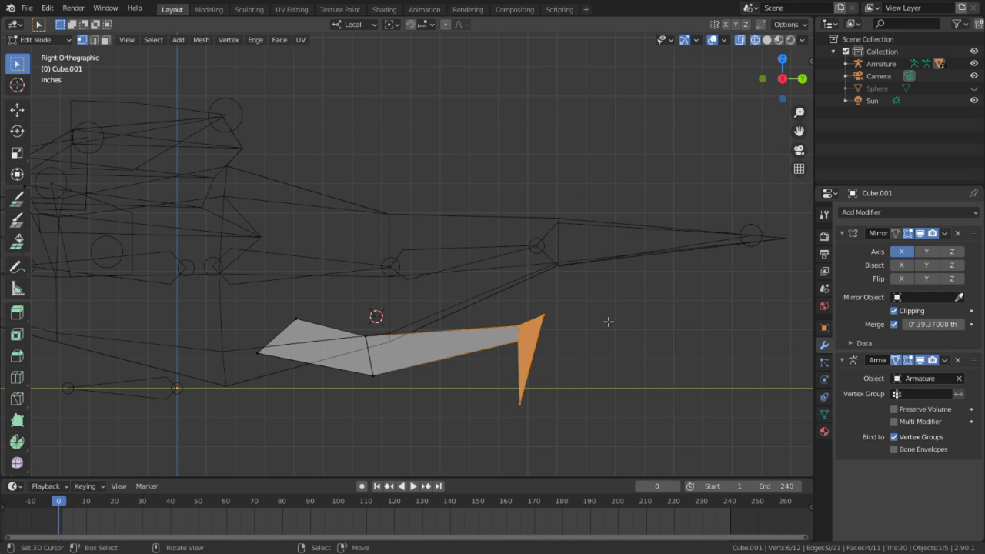
key(r)
click(566, 253)
key(g)
click(622, 87)
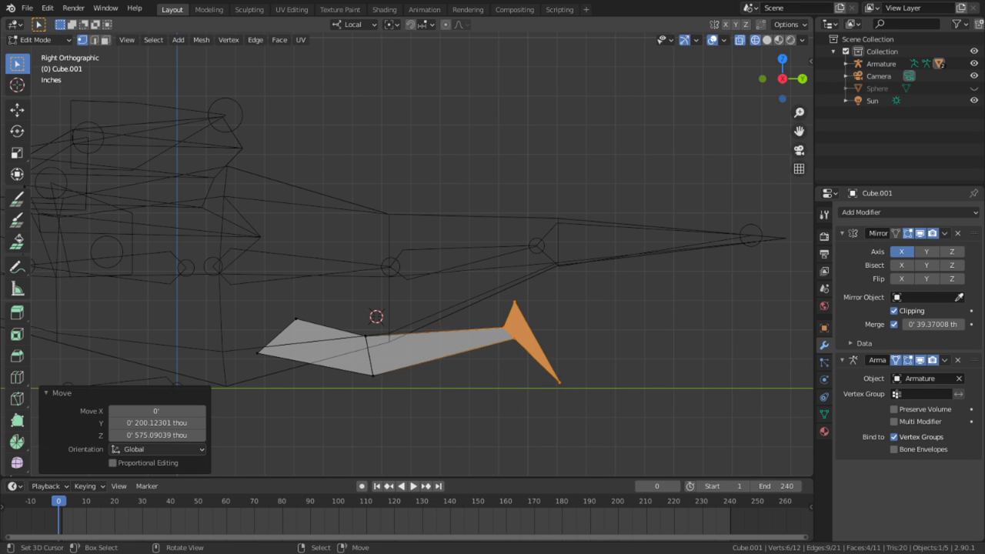
Rotate the foot so its long tip points straight down, and reposition it at the leg's end with a final lift of about 0.73 inch
key(r)
click(567, 167)
key(g)
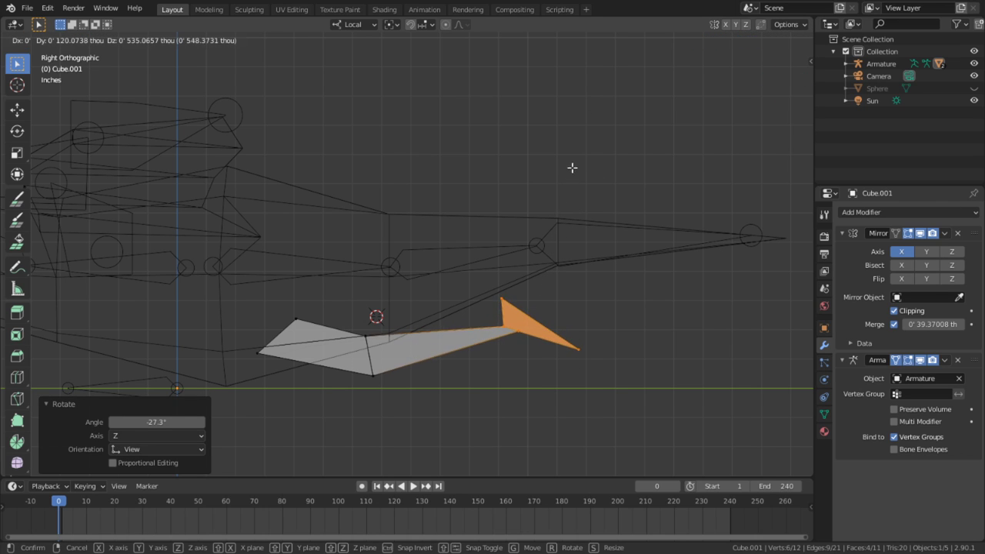
click(625, 148)
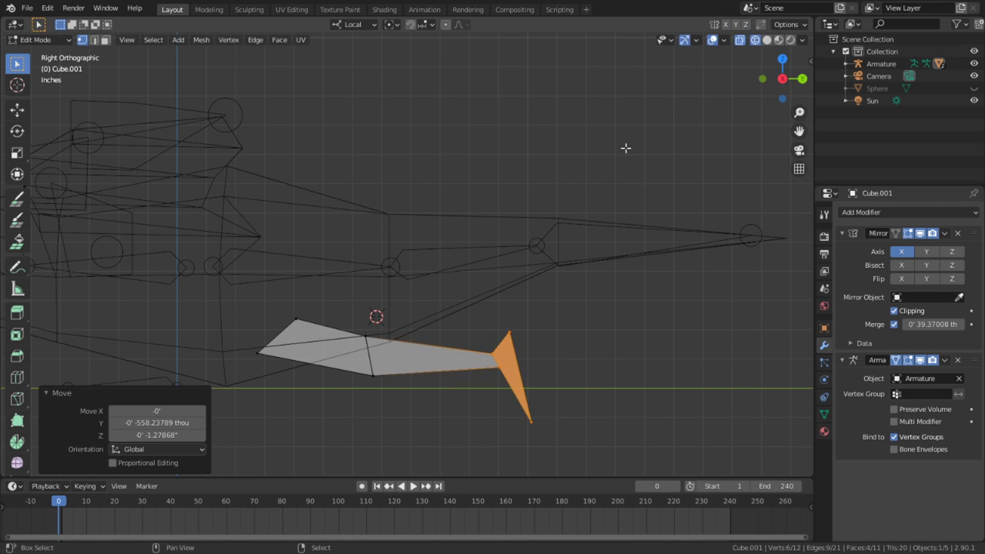
key(r)
click(666, 228)
key(g)
click(675, 204)
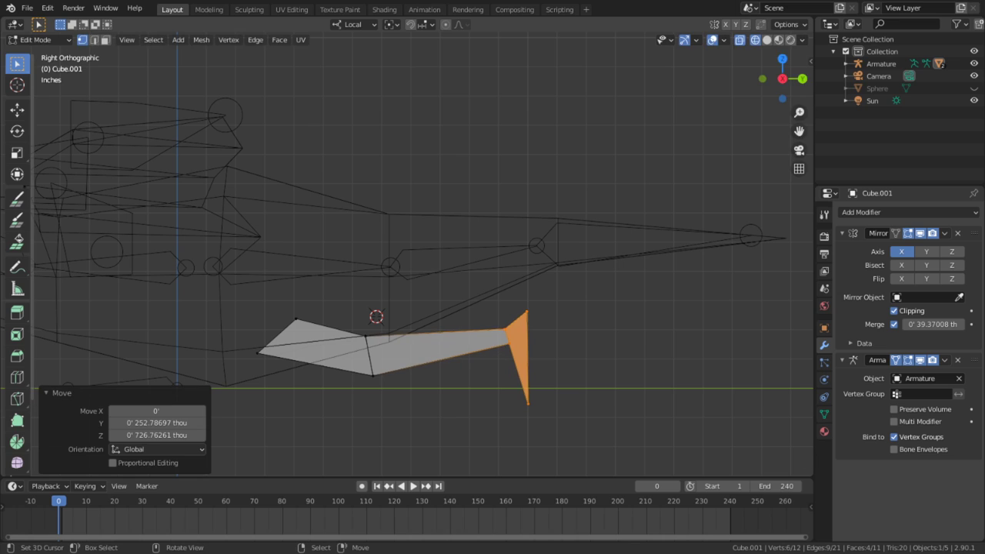
Select the lower leg and foot edges from the knee loop rearward and move them about 1.54 inches along Y to lengthen the upper leg
key(2)
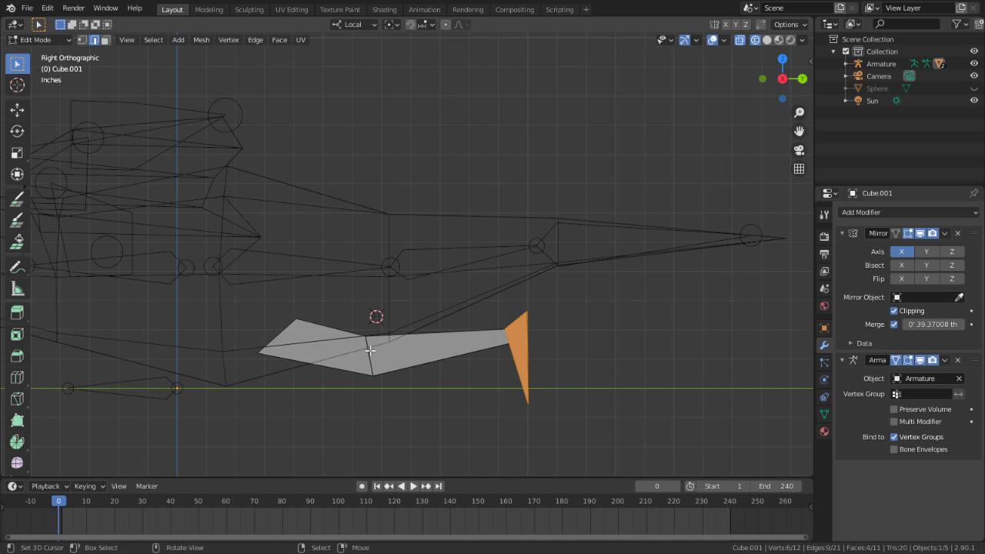
key(alt+a)
key(c)
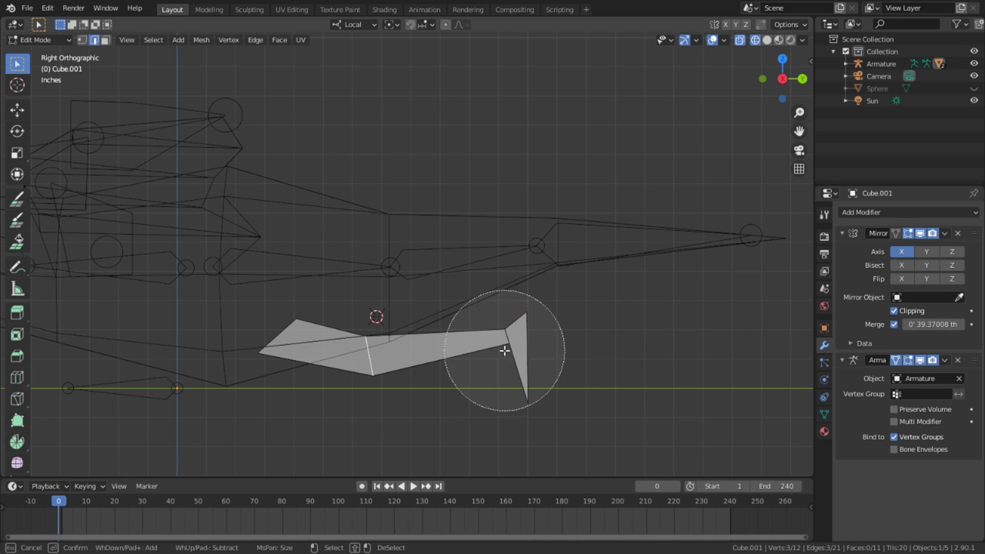
drag(503, 345, 430, 347)
key(Escape)
key(g)
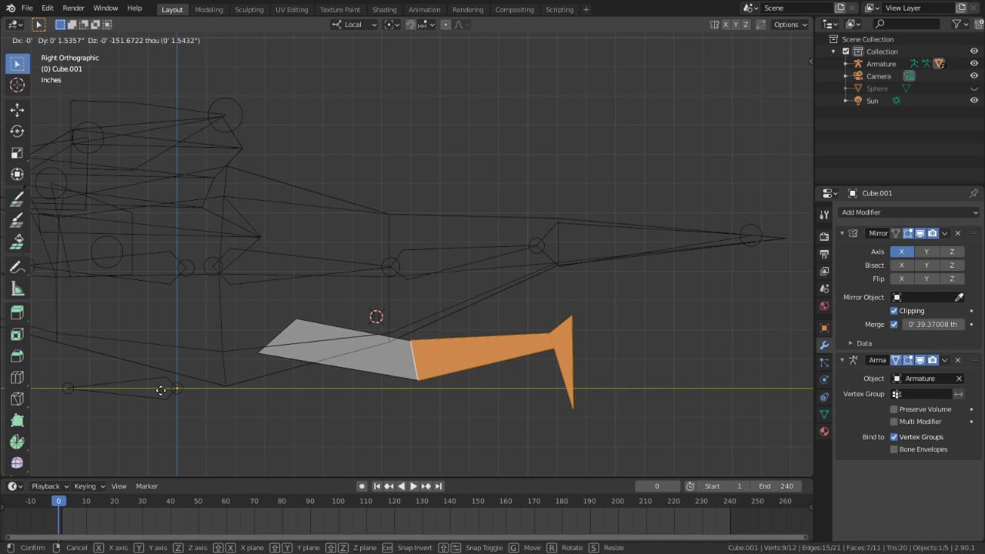
click(163, 345)
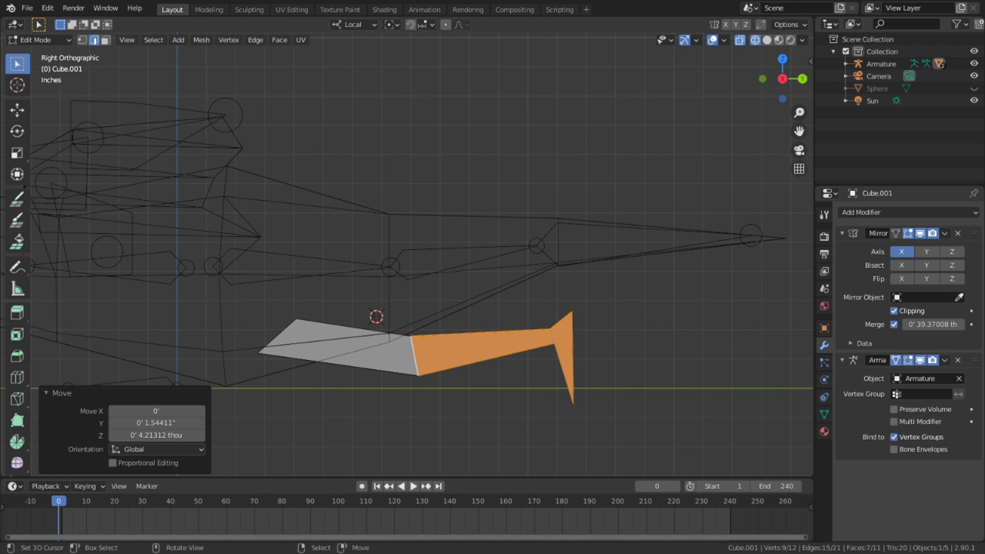
Delete the end face that caps the upper leg beneath the belly, and reveal any hidden geometry of the leg mesh
key(Tab)
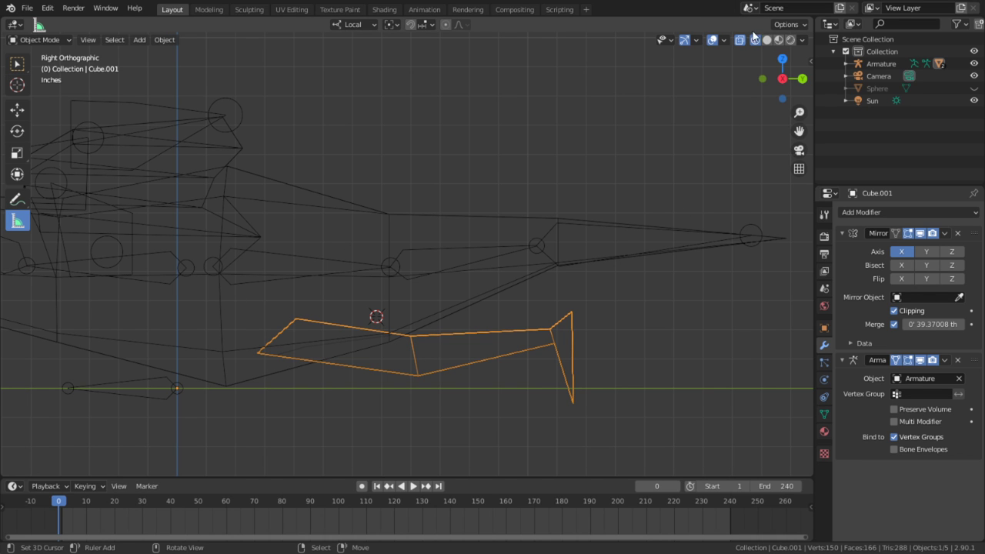
middle_drag(573, 285, 487, 412)
key(Tab)
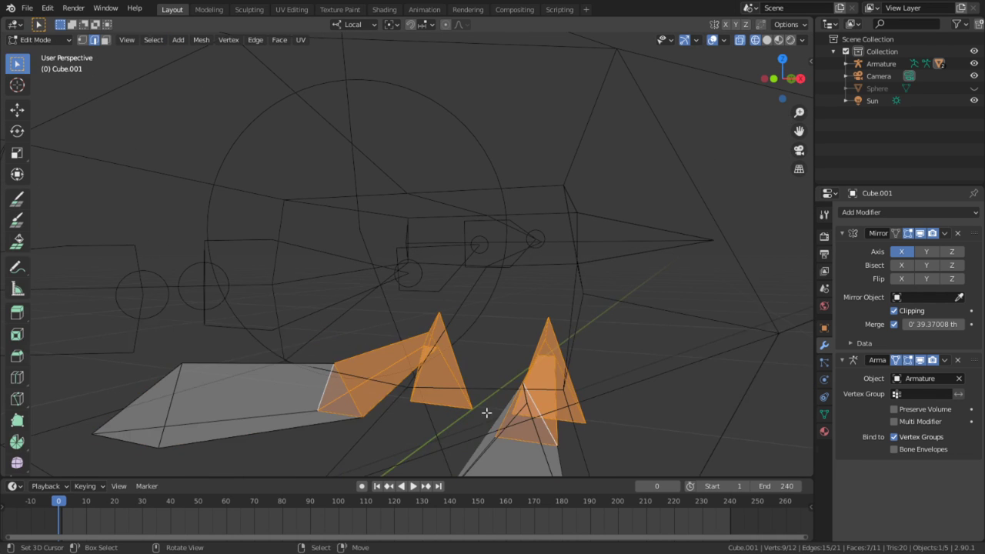
shift+middle_drag(516, 449, 516, 415)
key(3)
click(510, 417)
key(x)
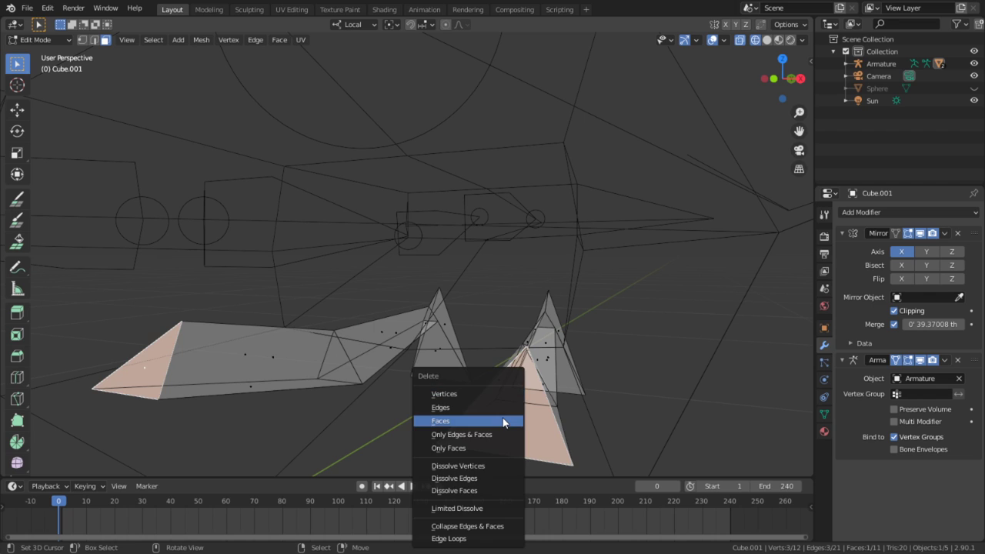
click(503, 420)
key(alt+h)
Examine the legs against the body and tail from the side and below in material preview shading
middle_drag(563, 381, 454, 374)
scroll(510, 360, down, 4)
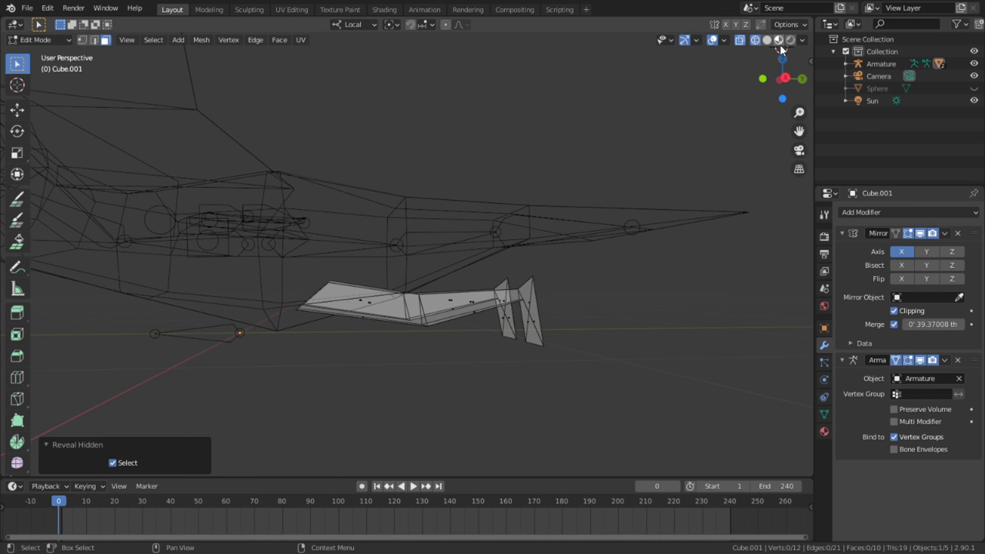
click(779, 43)
middle_drag(631, 166, 583, 207)
scroll(460, 402, up, 3)
shift+middle_drag(459, 402, 350, 254)
scroll(453, 198, up, 3)
scroll(454, 328, up, 3)
scroll(453, 328, down, 5)
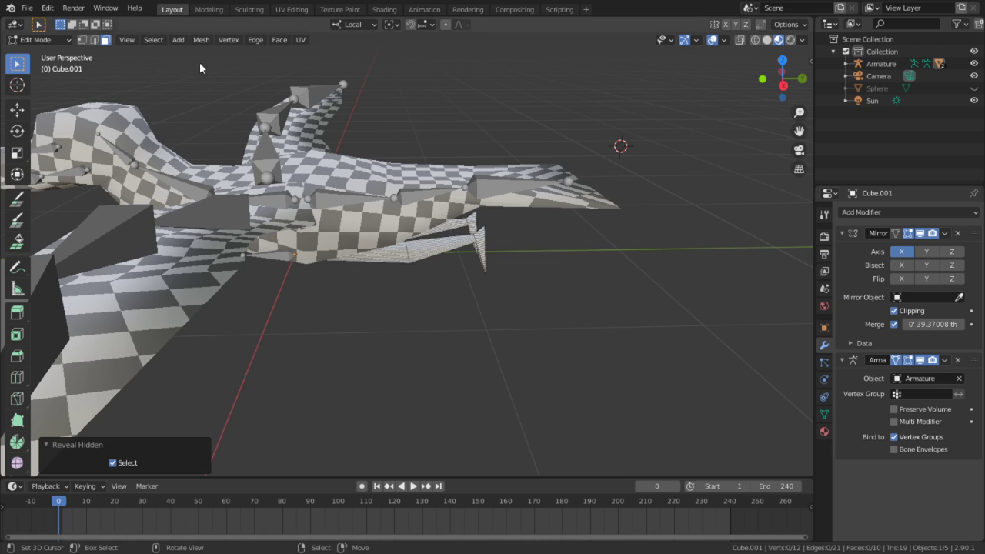
Put the armature in Pose Mode and rotate the lower beak bone about 36° around its local X axis to lower the jaw
middle_drag(199, 62, 116, 74)
click(38, 39)
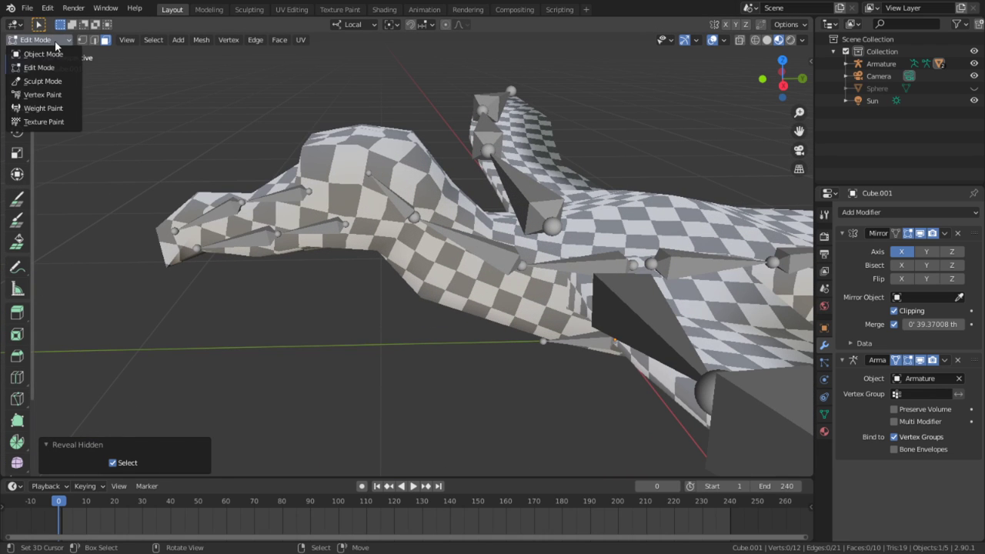
click(47, 55)
click(265, 230)
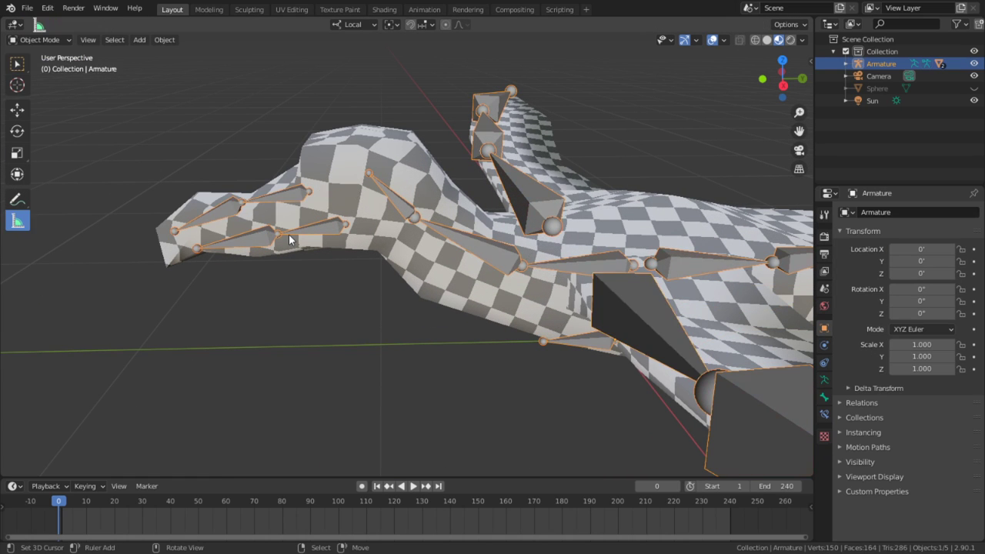
key(ctrl+Tab)
right_click(309, 234)
key(r)
key(x)
click(278, 264)
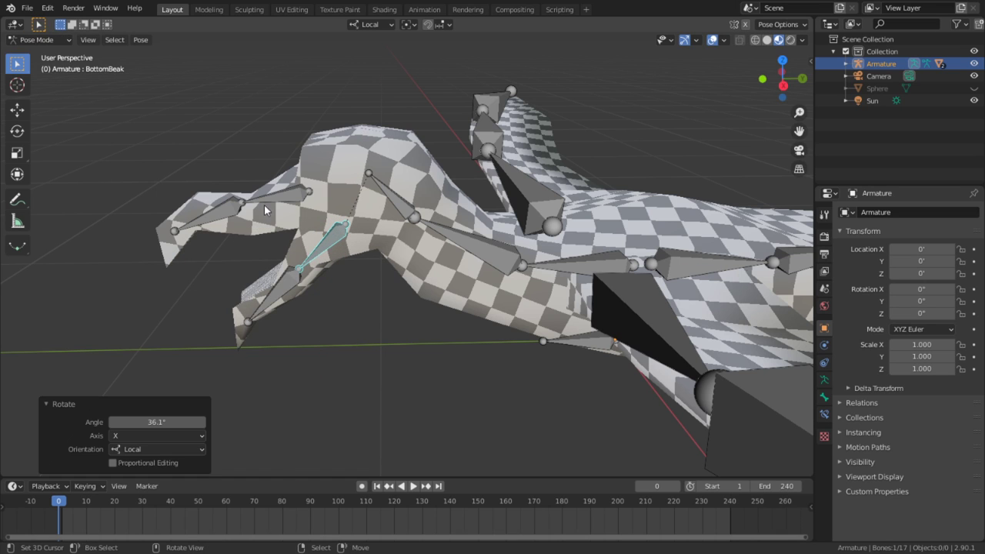
Rotate the upper beak bone around its local X axis until the upper beak swings upward and the mouth is wide open
right_click(258, 195)
key(r)
key(x)
click(220, 148)
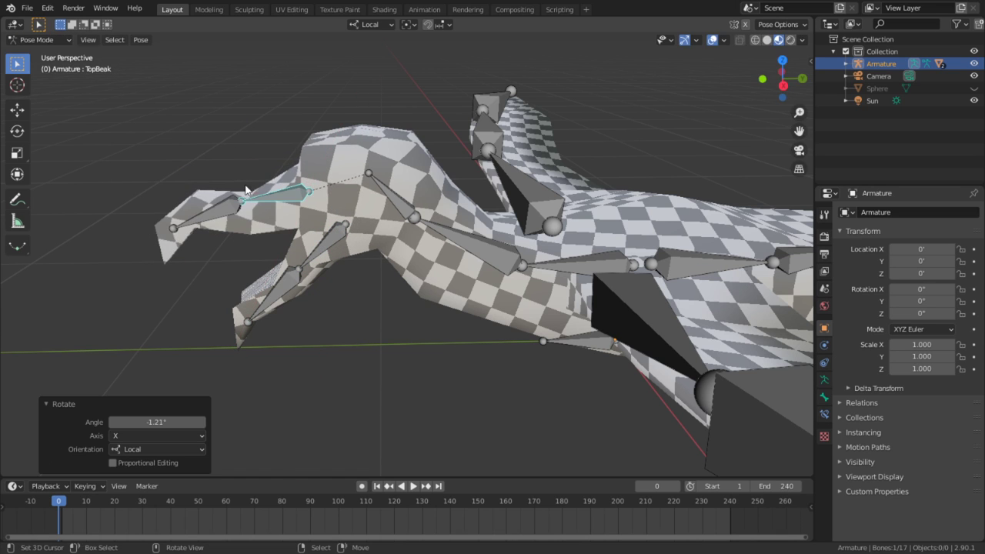
key(r)
key(x)
click(252, 174)
key(r)
key(x)
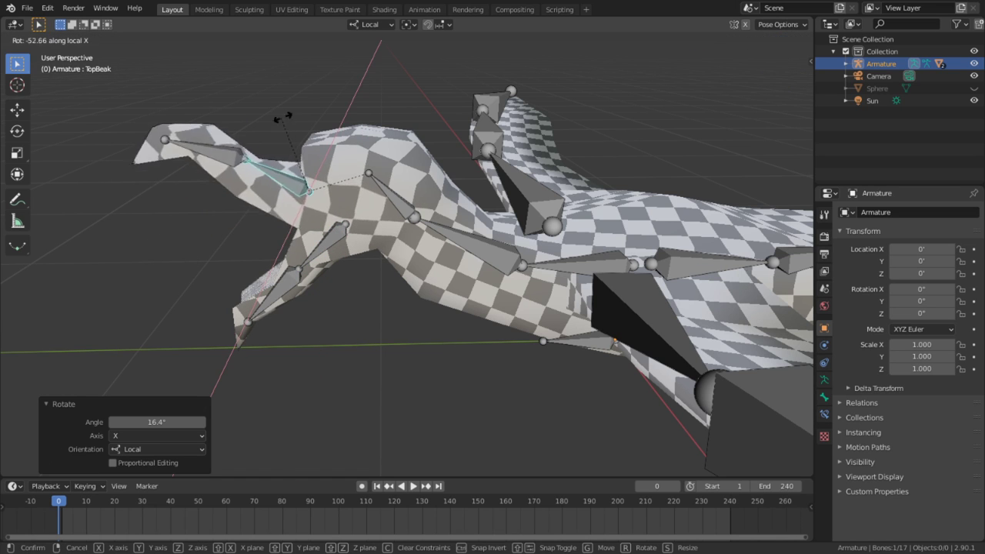
click(270, 104)
Switch from the armature to editing the body mesh, with the open mouth in front view and solid shading on
key(Tab)
click(39, 40)
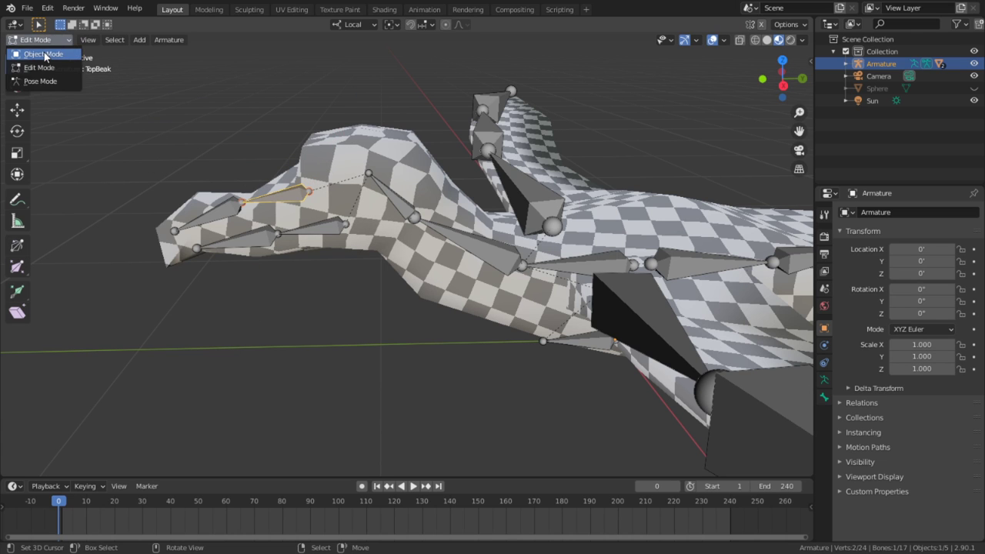
click(32, 51)
click(274, 217)
key(Tab)
middle_drag(273, 218, 692, 88)
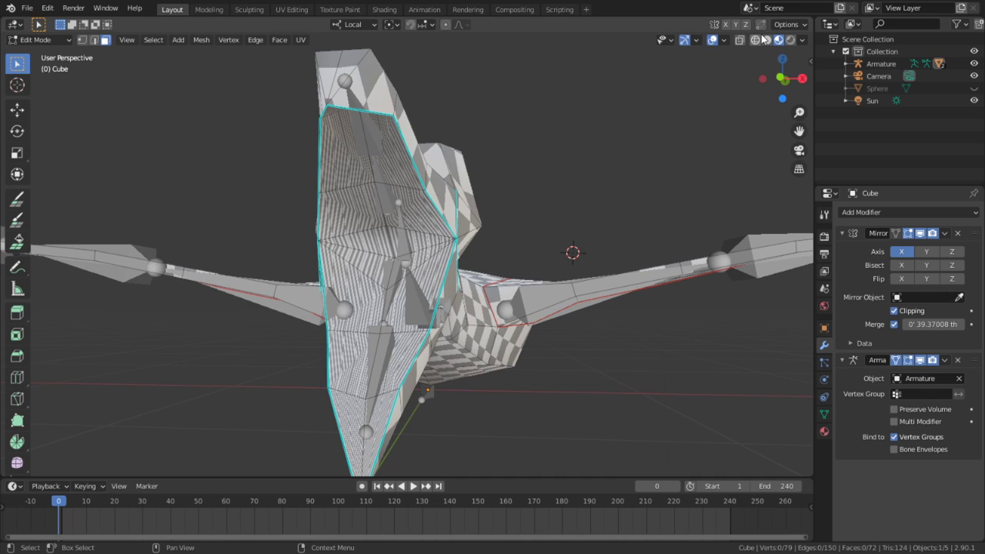
click(766, 40)
Select the edge loop along the rim of the open beak and mark it as a seam
scroll(497, 185, up, 3)
key(2)
alt+click(459, 171)
scroll(455, 197, down, 3)
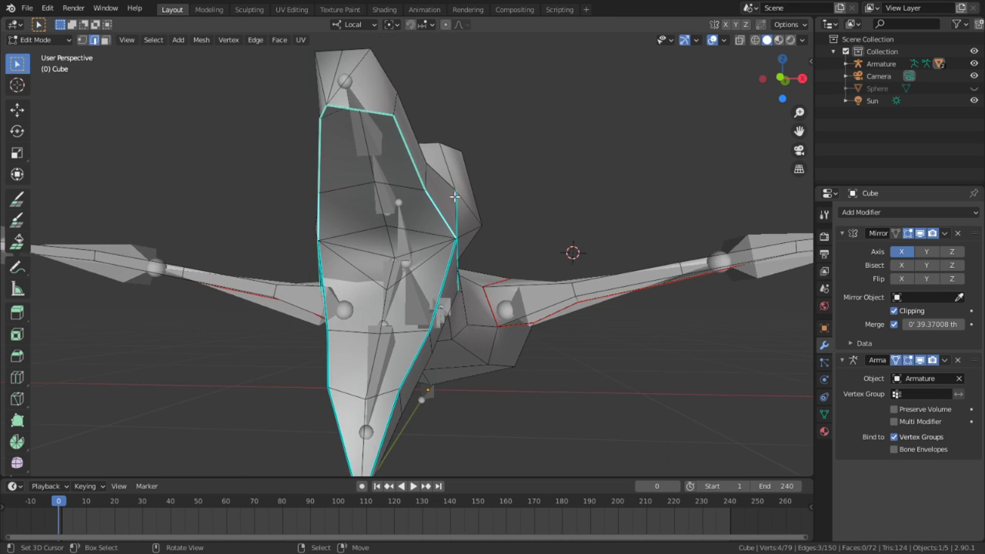
mouse_move(441, 262)
middle_down()
mouse_move(345, 283)
mouse_move(462, 272)
middle_up()
key(ctrl+e)
click(348, 290)
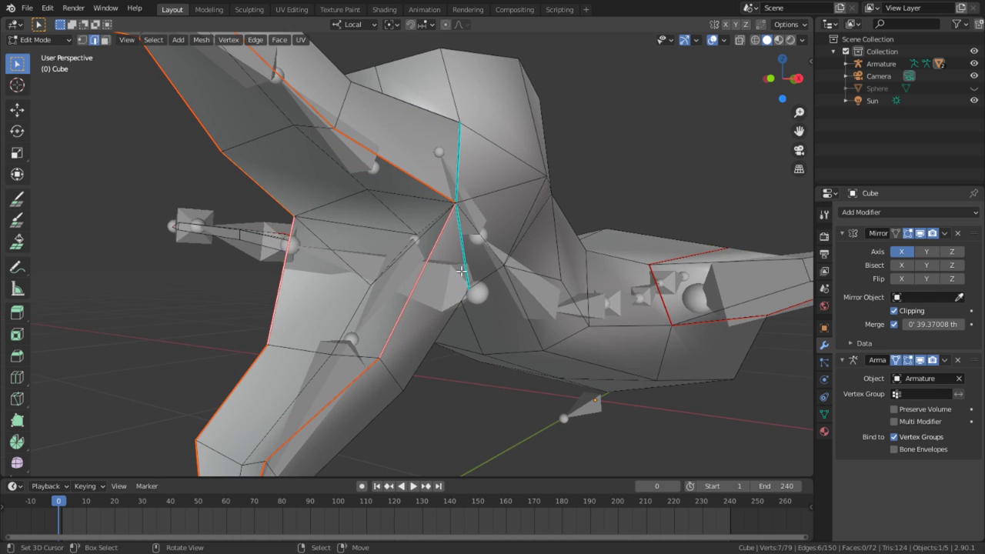
Mark the edges running across the back of the mouth between the beak corners as a seam, and clear the selection
middle_drag(533, 265, 530, 238)
shift+click(505, 212)
key(ctrl+e)
click(484, 231)
scroll(530, 237, down, 2)
key(Tab)
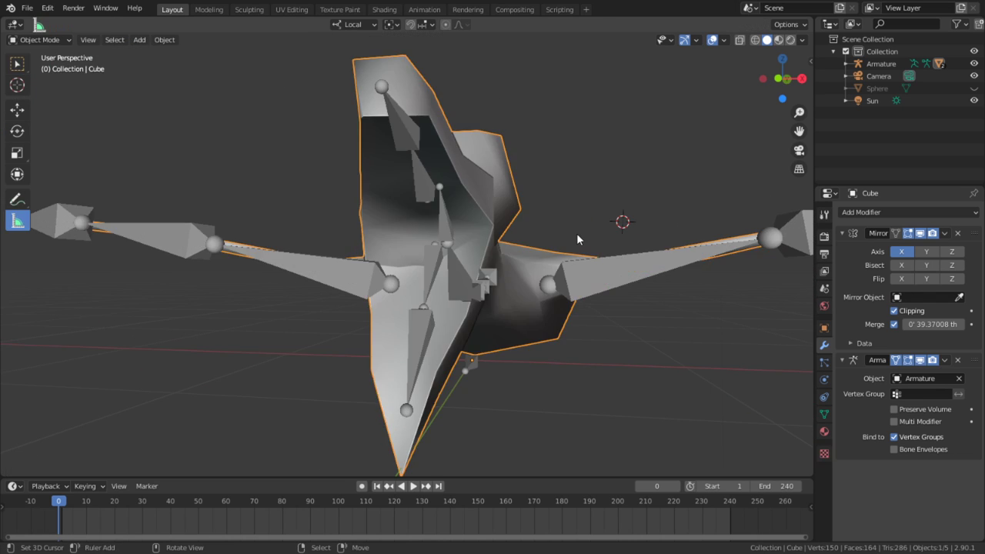
key(Tab)
scroll(446, 281, up, 2)
right_click(214, 168)
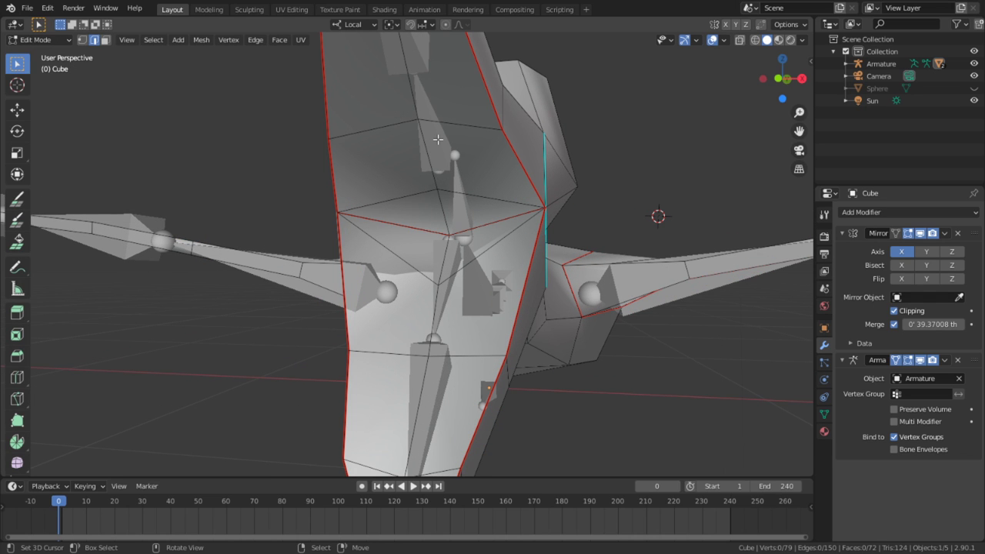
Select the edges around the back of the head where it meets the neck and mark them as a seam
middle_drag(547, 187, 421, 202)
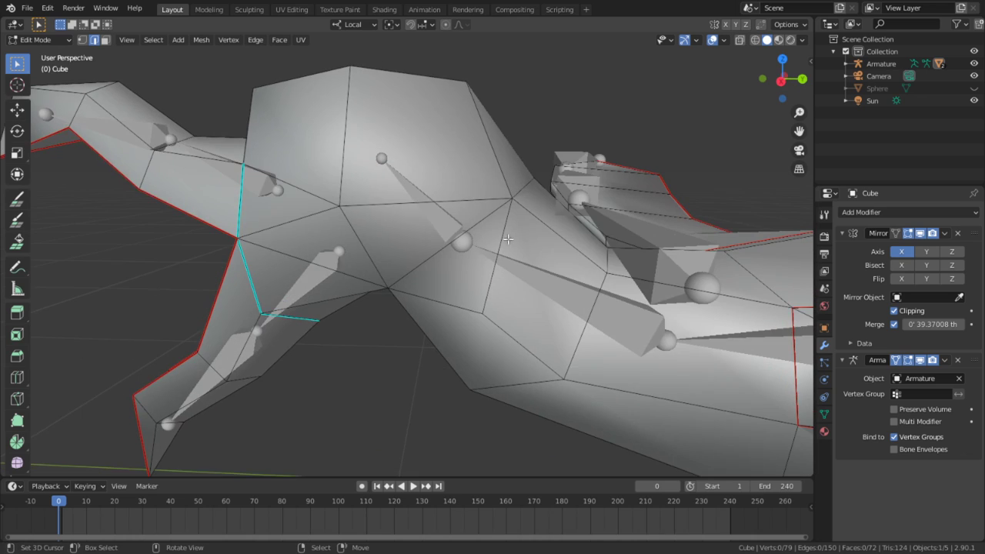
middle_drag(508, 239, 455, 271)
alt+click(481, 203)
shift+click(421, 243)
shift+click(423, 263)
key(ctrl+e)
click(423, 260)
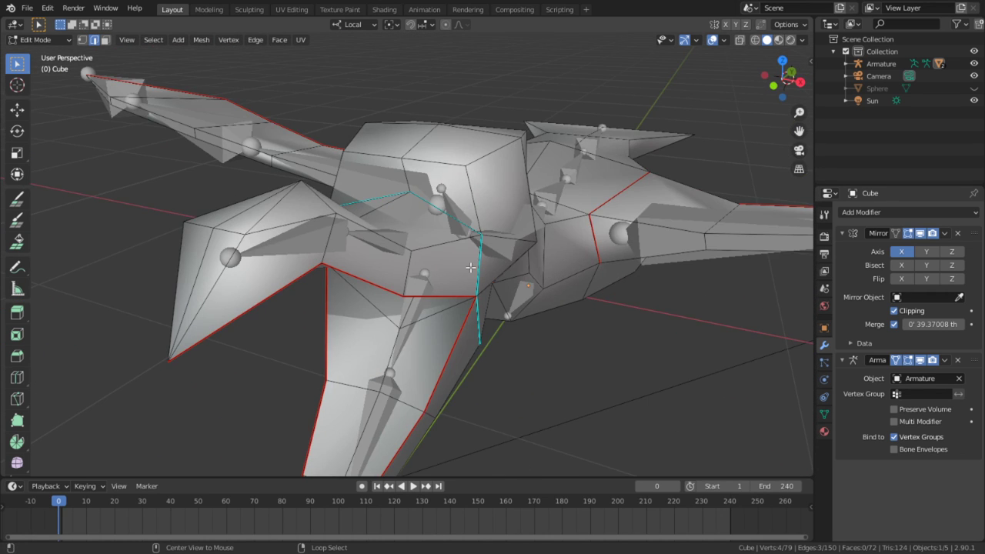
Select the sharp edge loop around the base of the beak, upper and lower parts, and mark it as a seam
alt+click(461, 221)
middle_drag(461, 221, 384, 182)
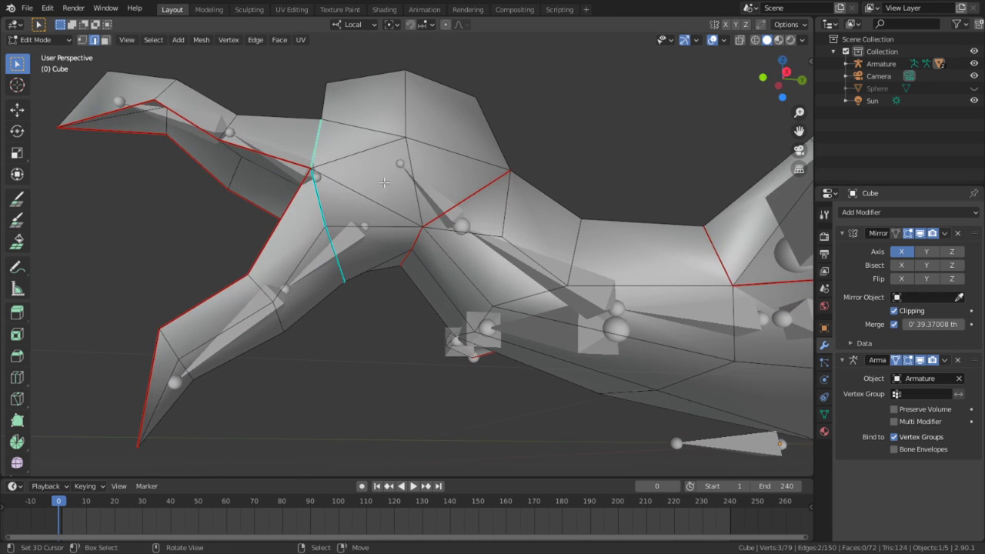
alt+click(329, 208)
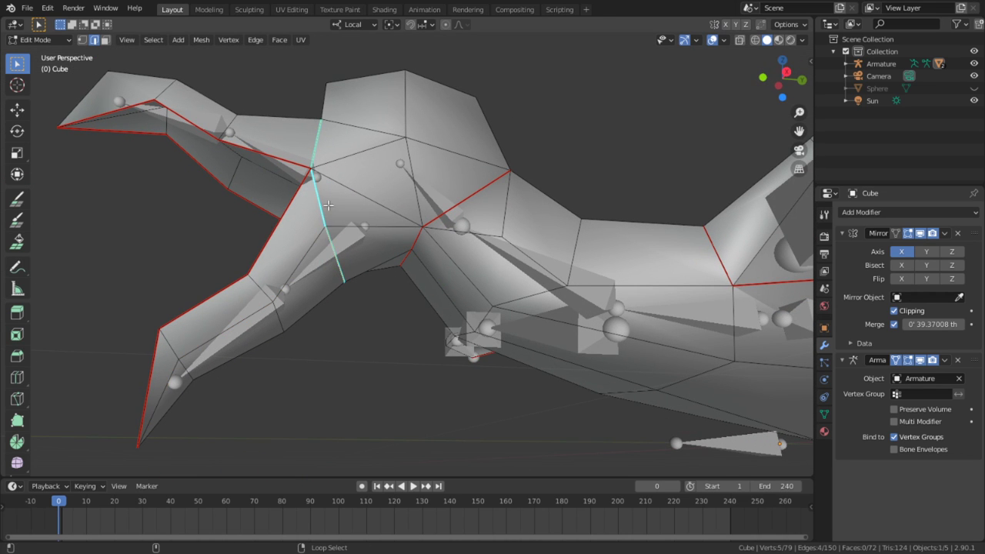
key(ctrl+e)
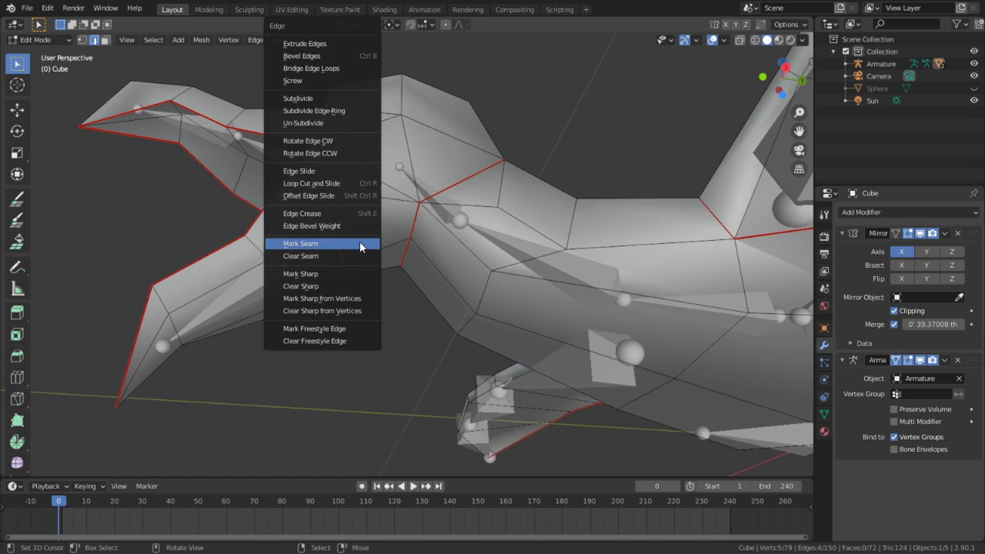
click(359, 240)
middle_drag(356, 241, 358, 343)
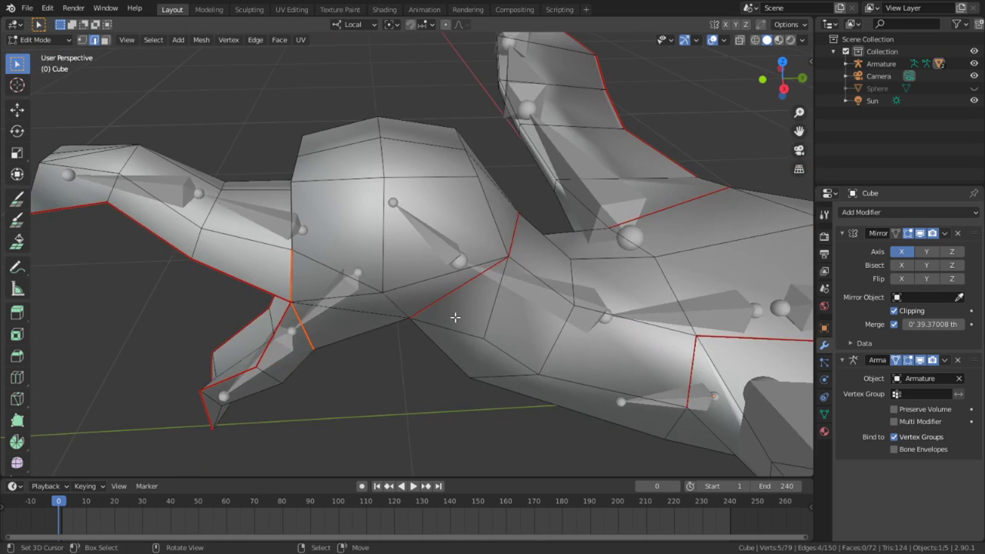
key(ctrl+space)
key(ctrl+space)
Select the edge loop at the base of the tail and mark it as a seam
middle_drag(509, 313, 308, 287)
middle_drag(572, 215, 360, 280)
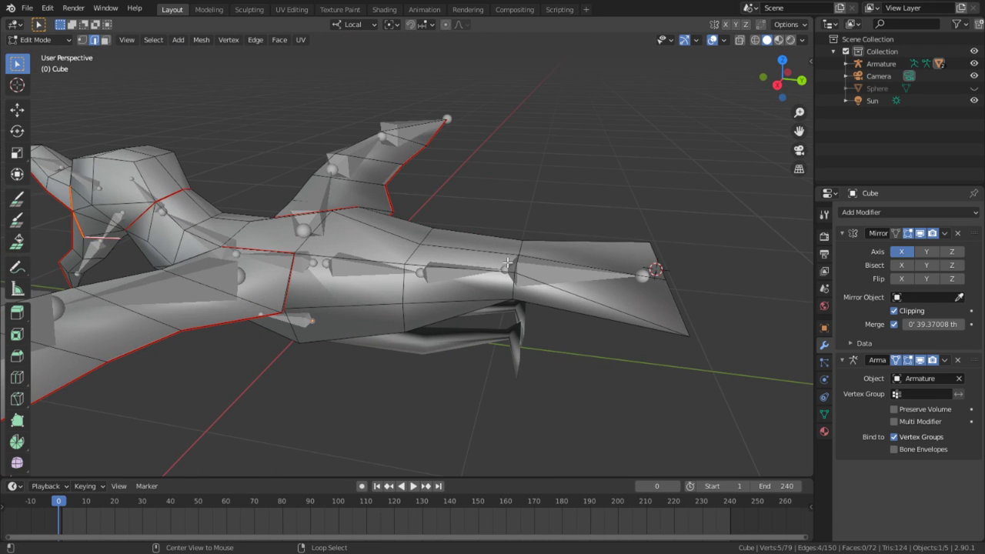
middle_drag(514, 262, 546, 352)
key(ctrl+e)
click(554, 310)
Select the whole body mesh, unwrap it in the UV Editing workspace, and frame the mesh in the 3D view
key(a)
key(ctrl+space)
key(ctrl+space)
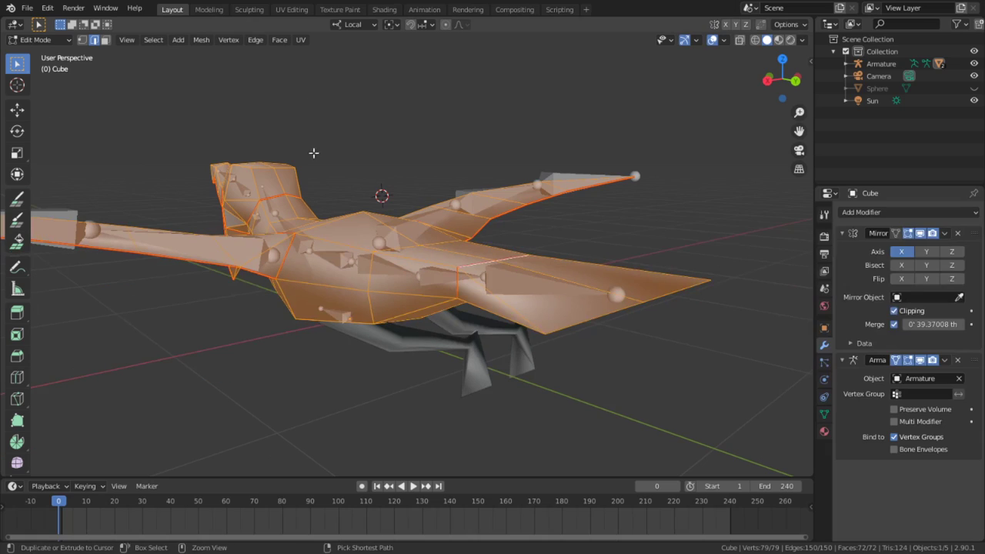
click(299, 10)
key(a)
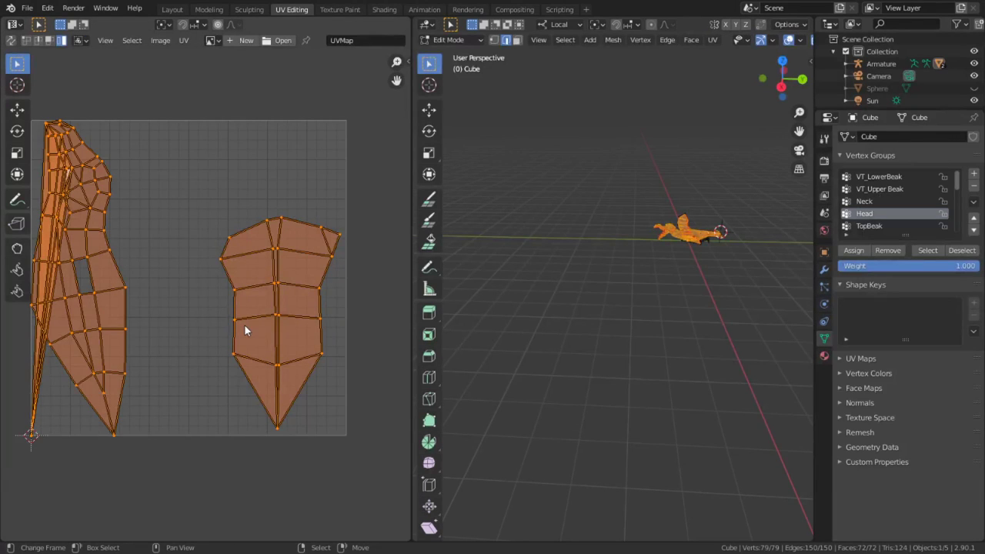
key(u)
click(244, 324)
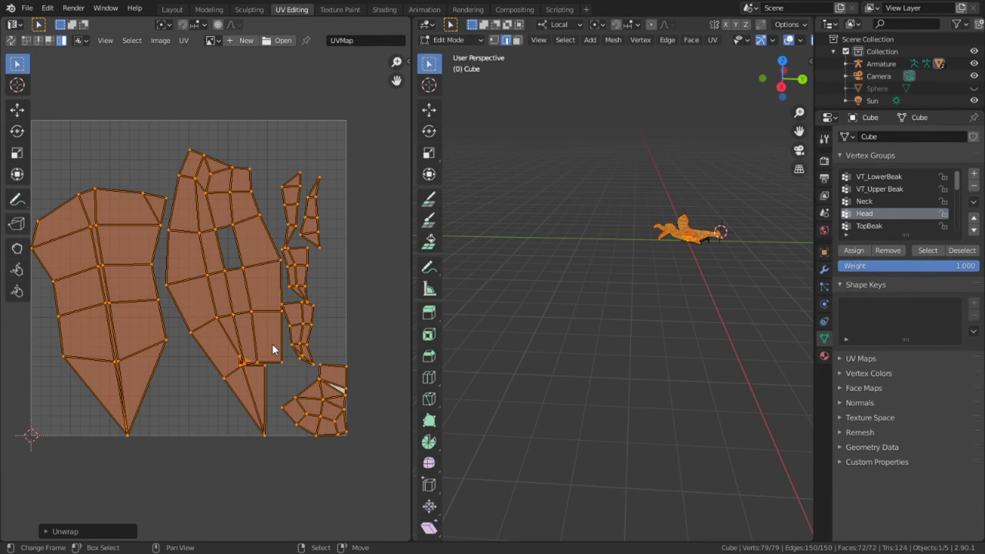
scroll(712, 281, up, 5)
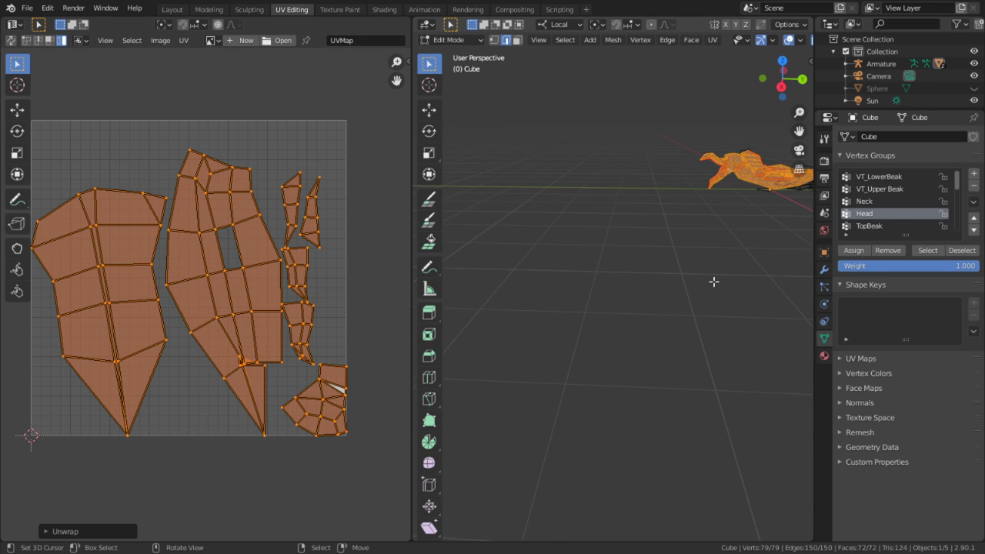
key(KP_Decimal)
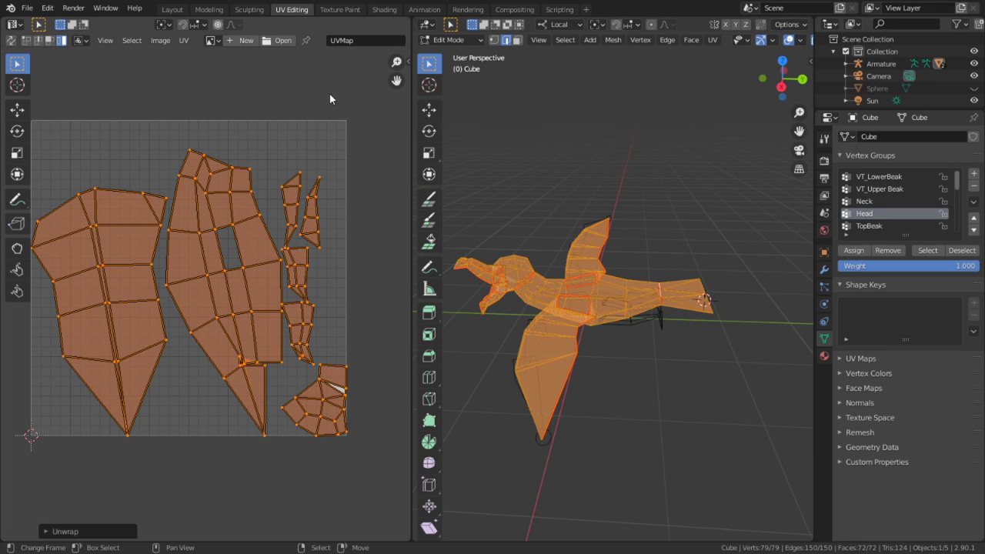
Create a new blank image, 128 px wide and 128 px high, in the UV editor
click(250, 39)
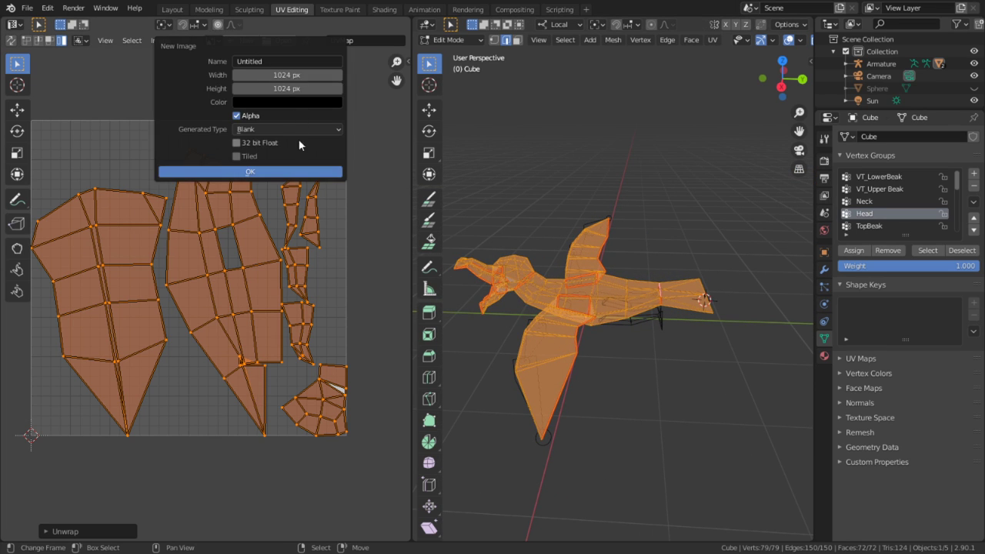
click(306, 75)
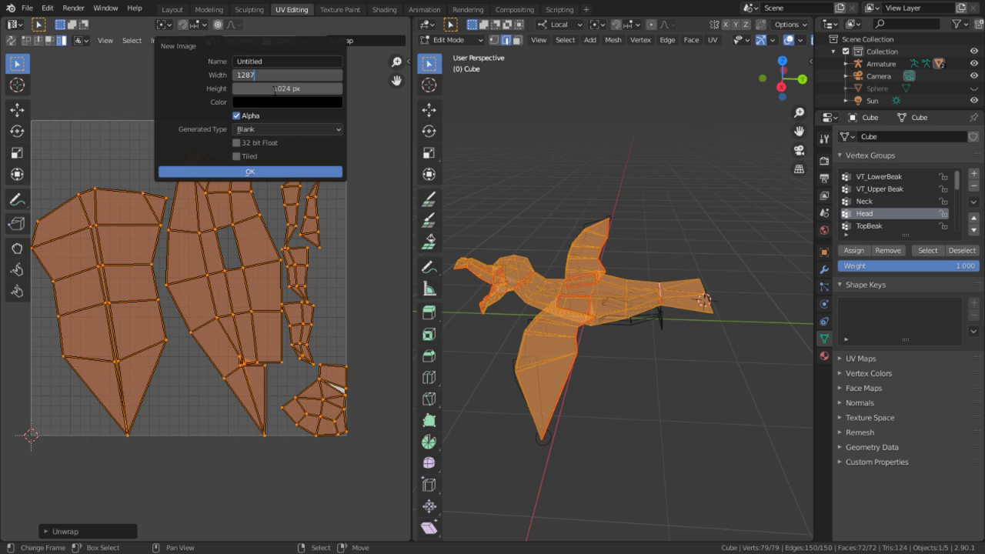
text(128)
key(Return)
click(273, 88)
text(128)
key(Return)
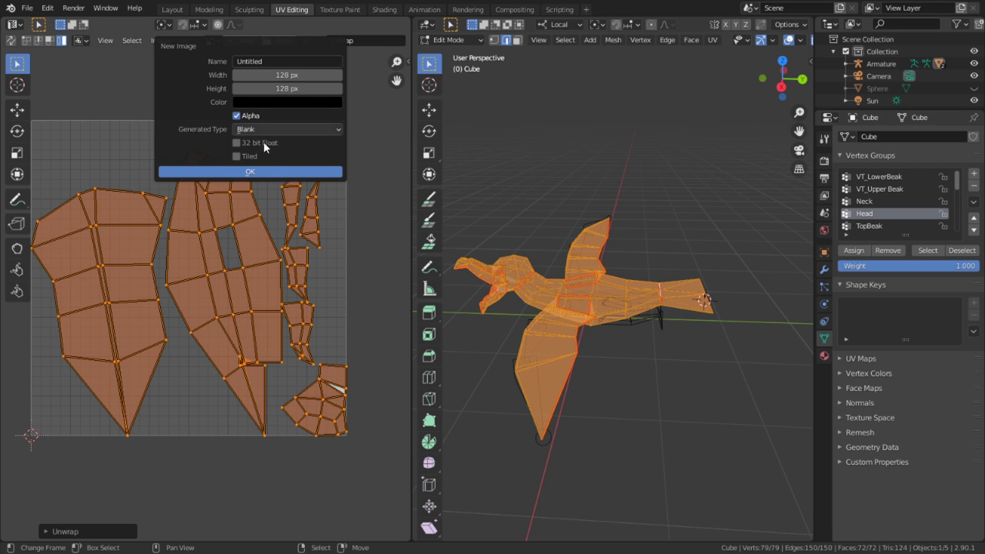
click(232, 172)
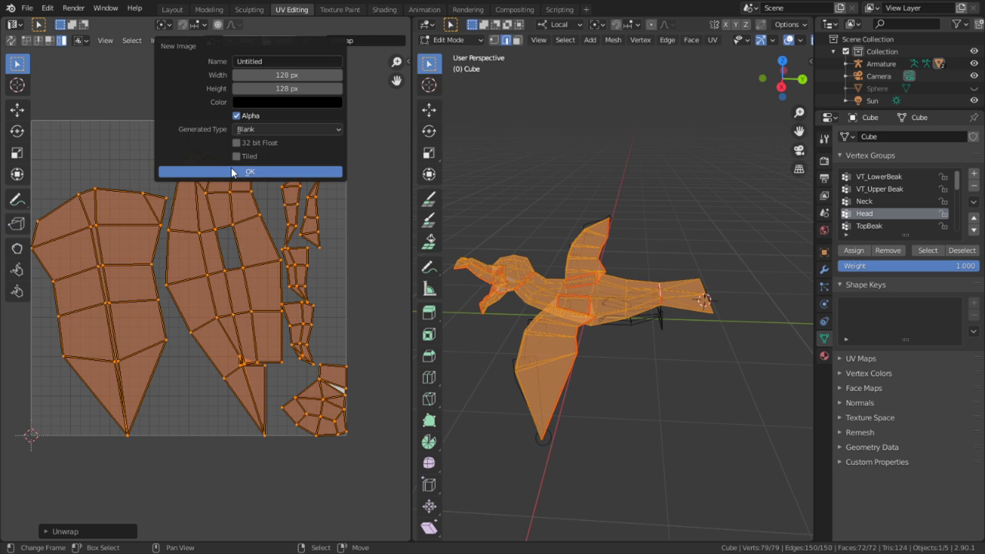
scroll(226, 269, up, 4)
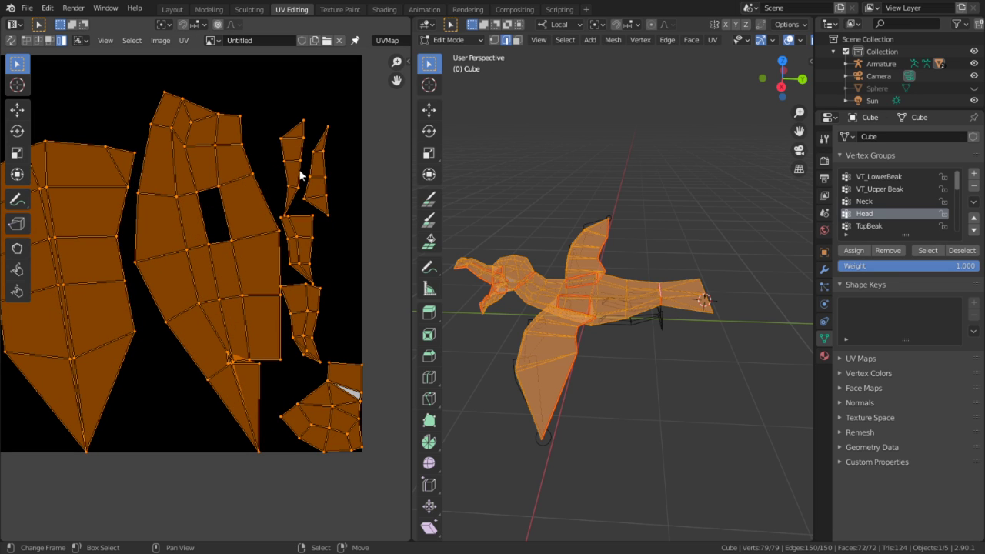
Keep the new image's source as Generated and set its type to Color Grid
key(n)
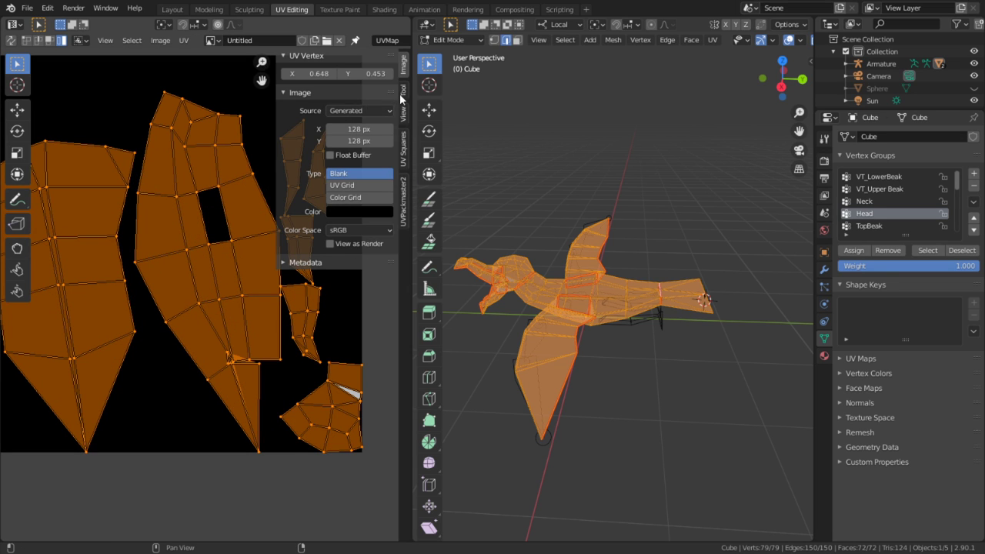
click(355, 113)
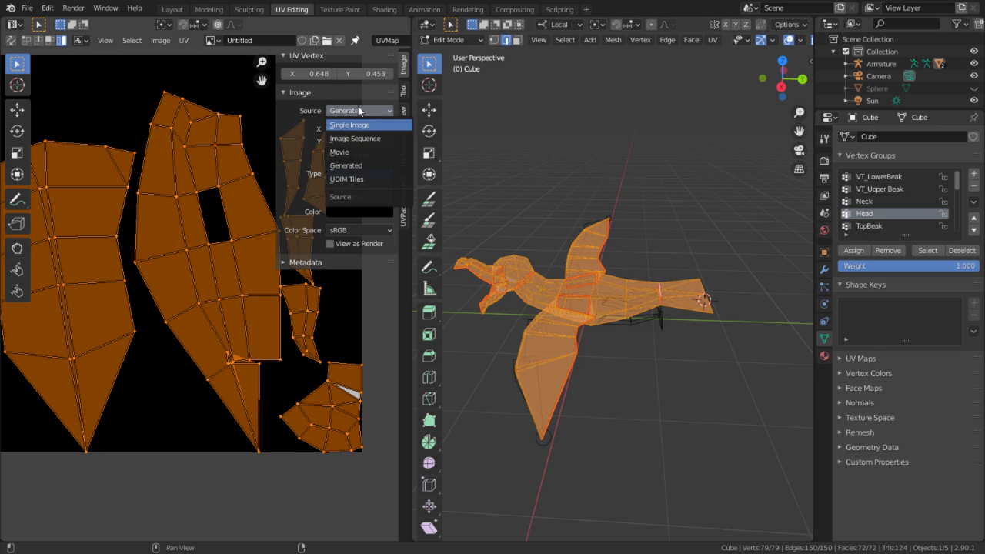
click(366, 164)
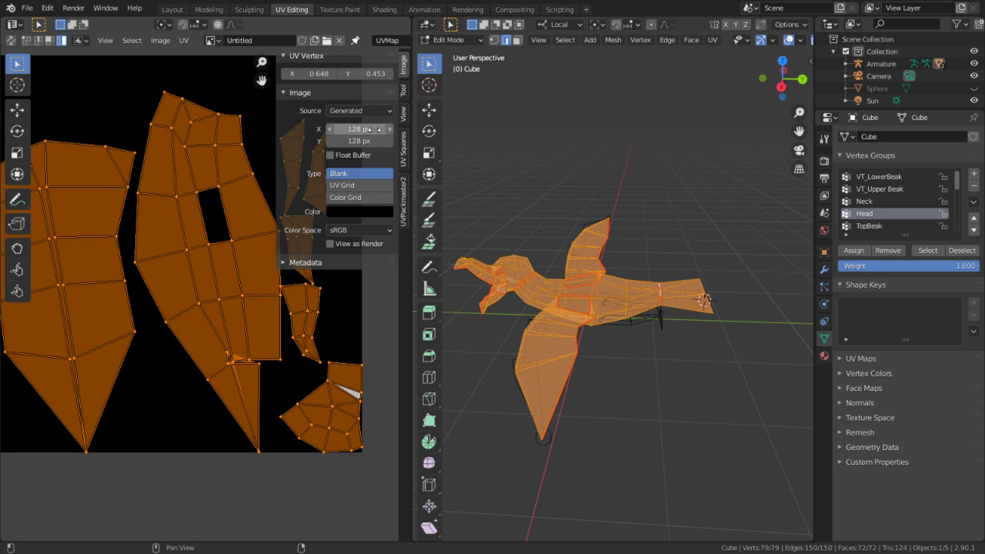
click(355, 186)
click(343, 198)
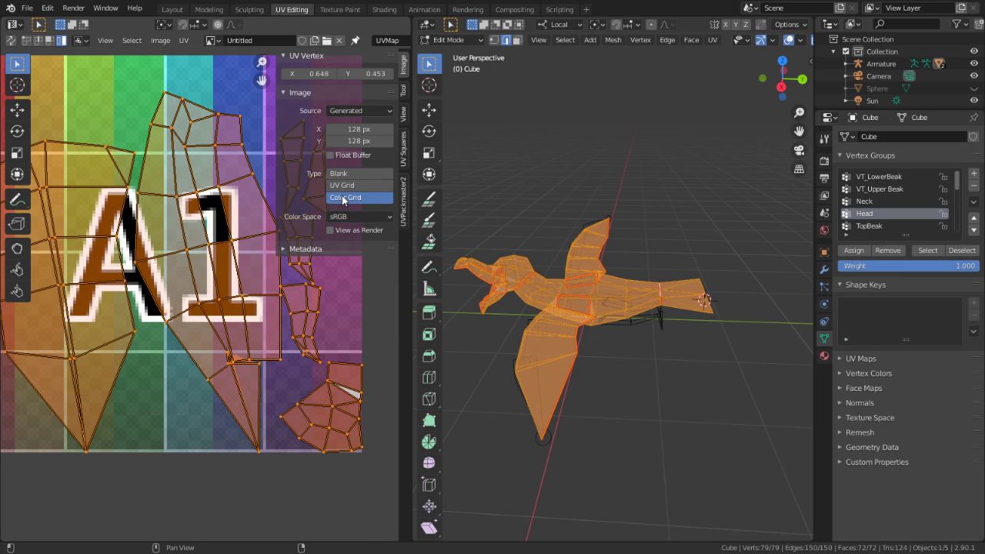
Switch the 3D view to Material Preview shading and get closer to the bird's body
drag(769, 55, 777, 52)
scroll(590, 45, down, 2)
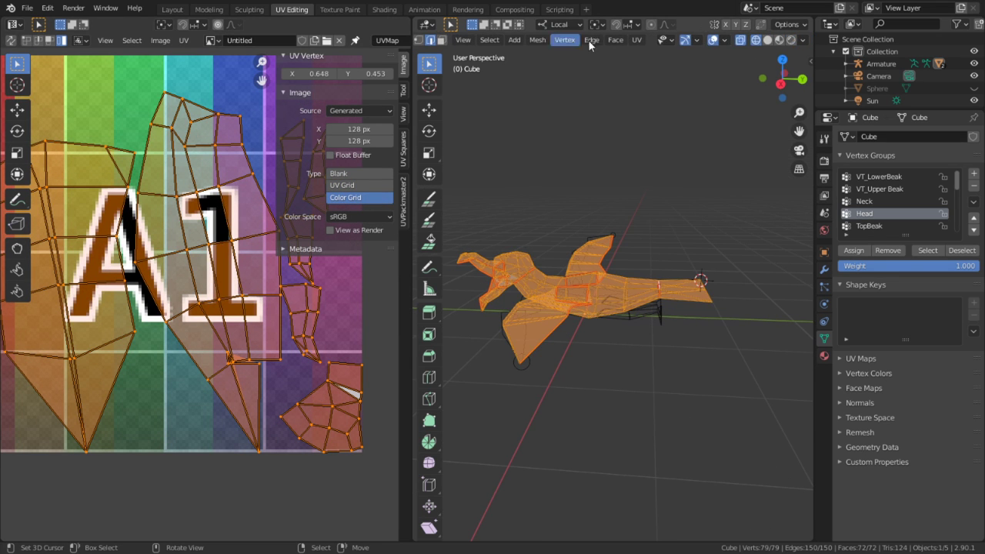
click(779, 39)
scroll(622, 231, up, 6)
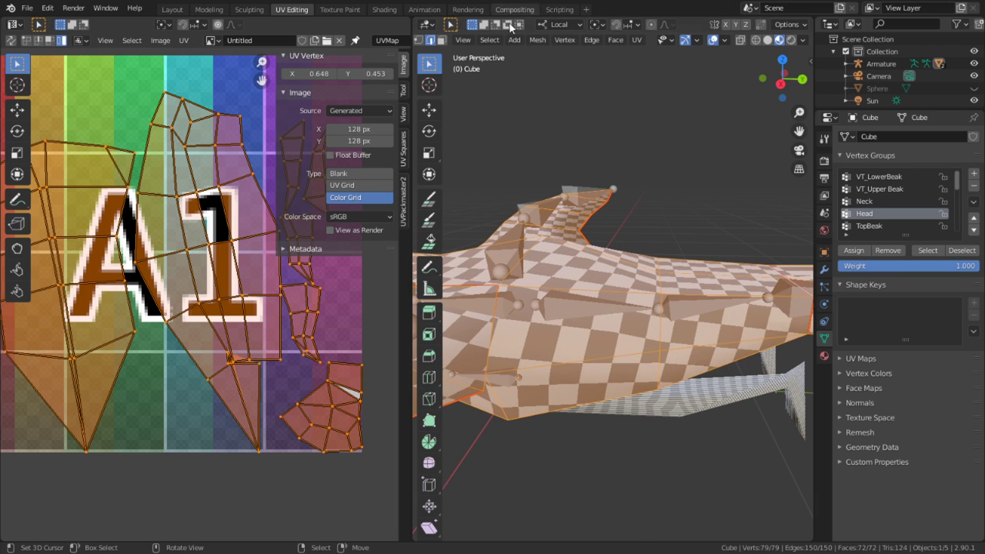
In the Shading workspace, delete the material's Checker Texture and Texture Coordinate nodes
click(390, 9)
click(400, 355)
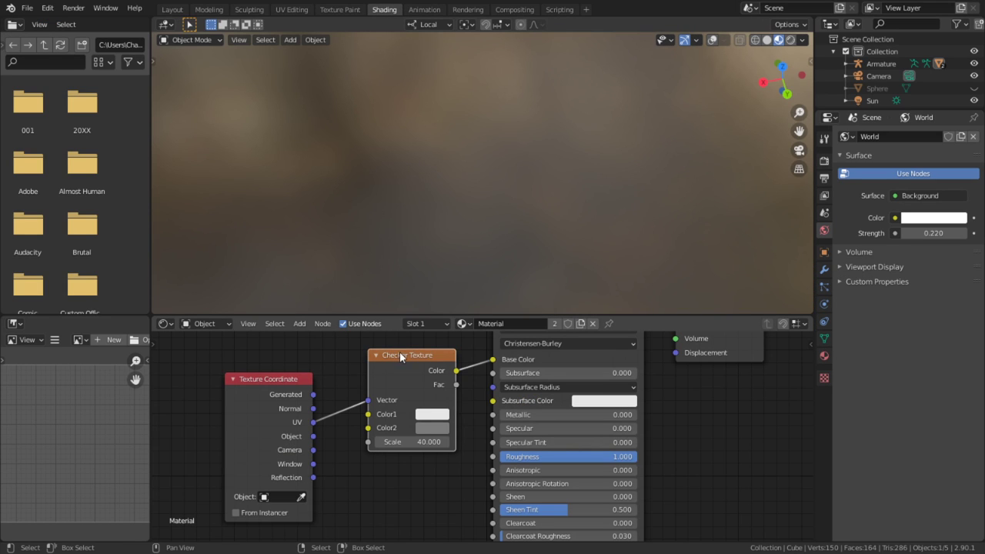
shift+click(271, 395)
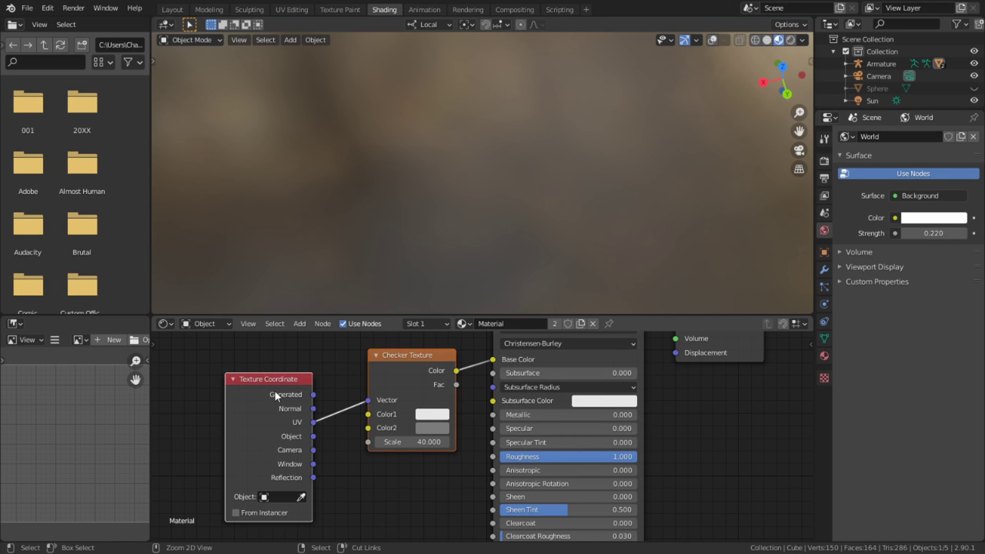
key(x)
Add an Image Texture node, assign the existing Untitled image to it and rename the image Albatross
key(shift+a)
mouse_move(219, 444)
click(331, 336)
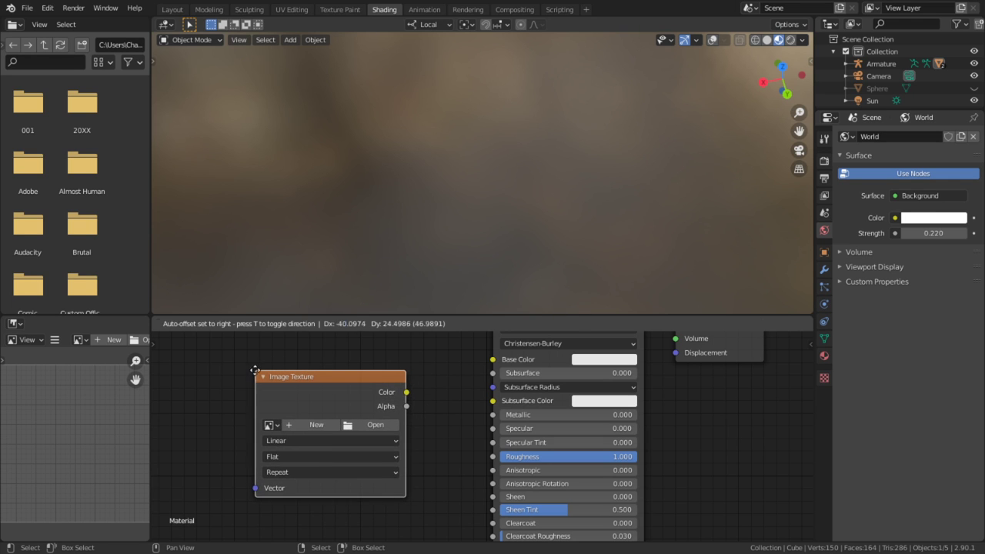
click(375, 431)
click(375, 427)
key(Escape)
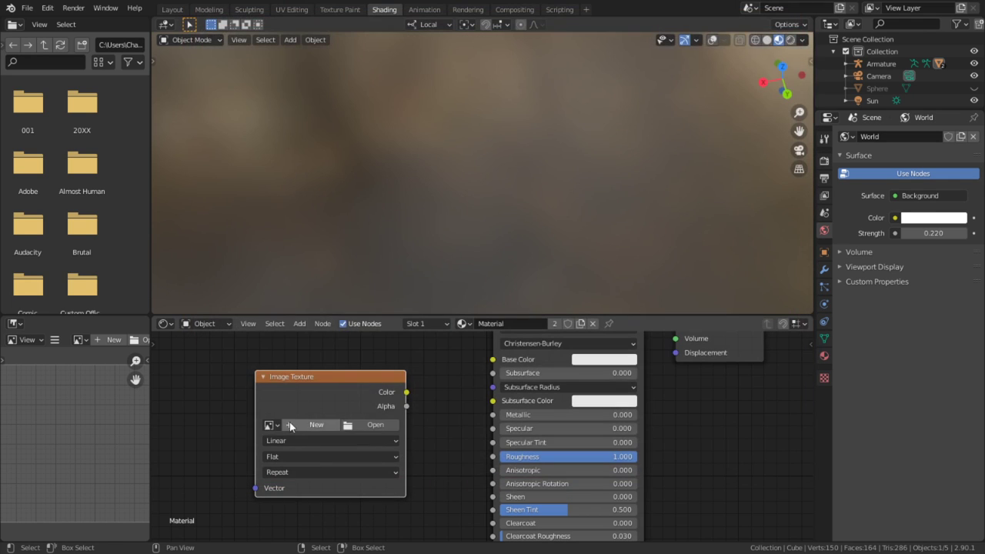
click(269, 424)
click(308, 322)
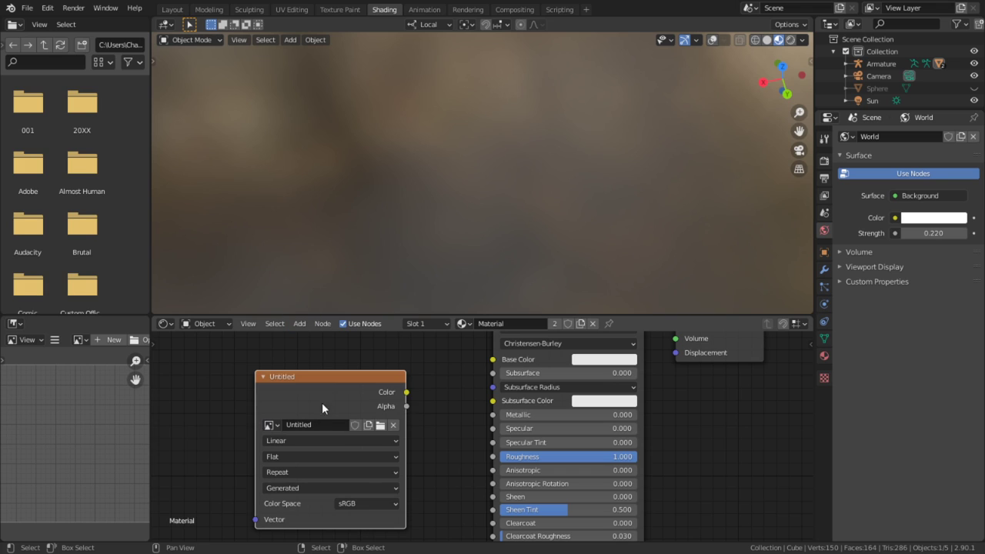
double_click(313, 424)
text(Albatross)
key(Return)
Link the Albatross texture's Color to the shader's Base Color and set its interpolation to Closest
drag(406, 391, 493, 360)
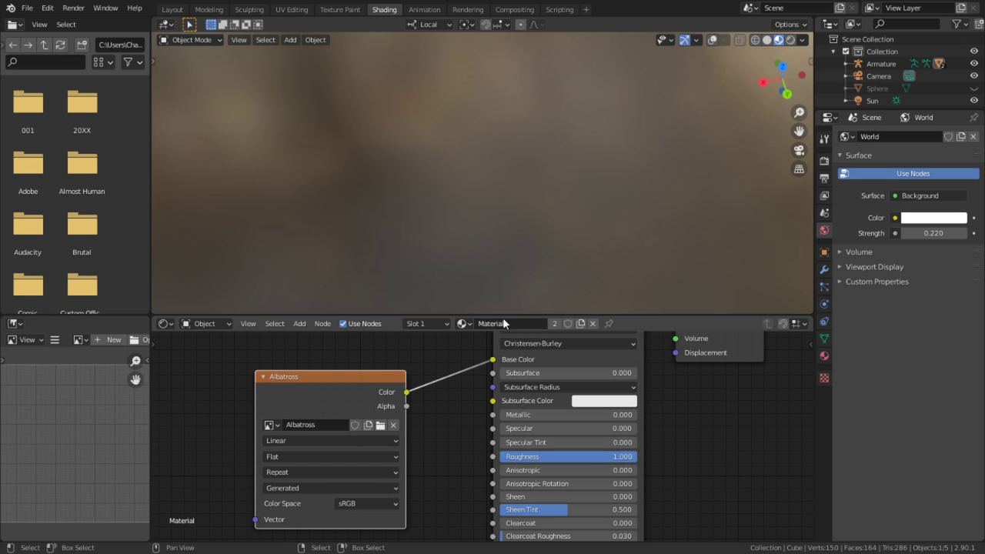
click(275, 436)
click(277, 452)
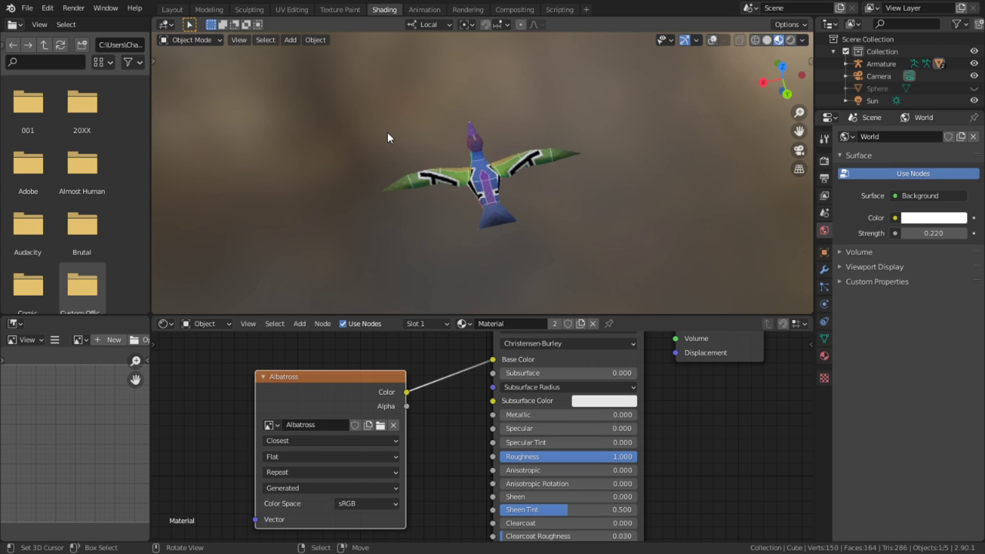
Examine the color grid texture on the bird's head, beak and body for scale and stretching
scroll(425, 187, up, 5)
middle_drag(461, 189, 308, 271)
scroll(442, 183, up, 4)
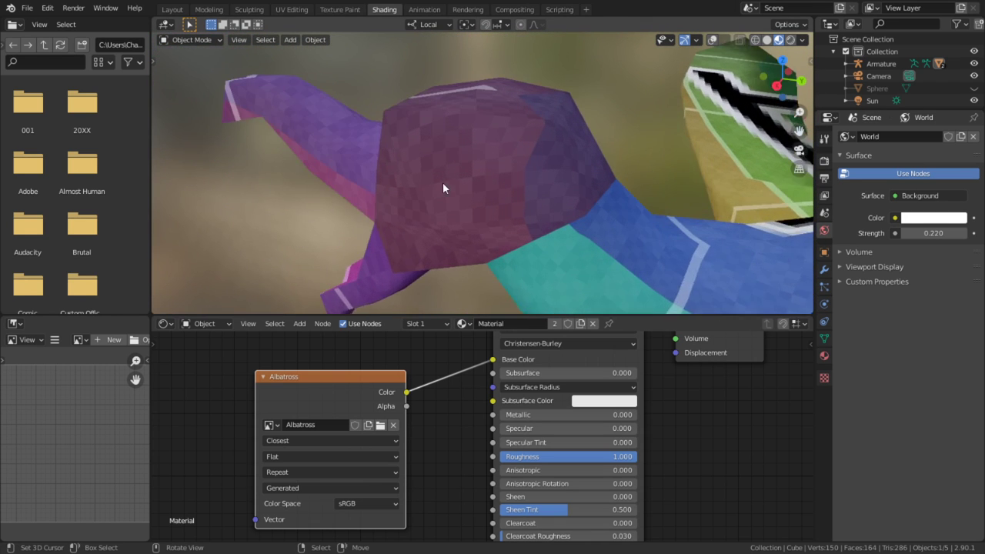
middle_drag(416, 187, 222, 160)
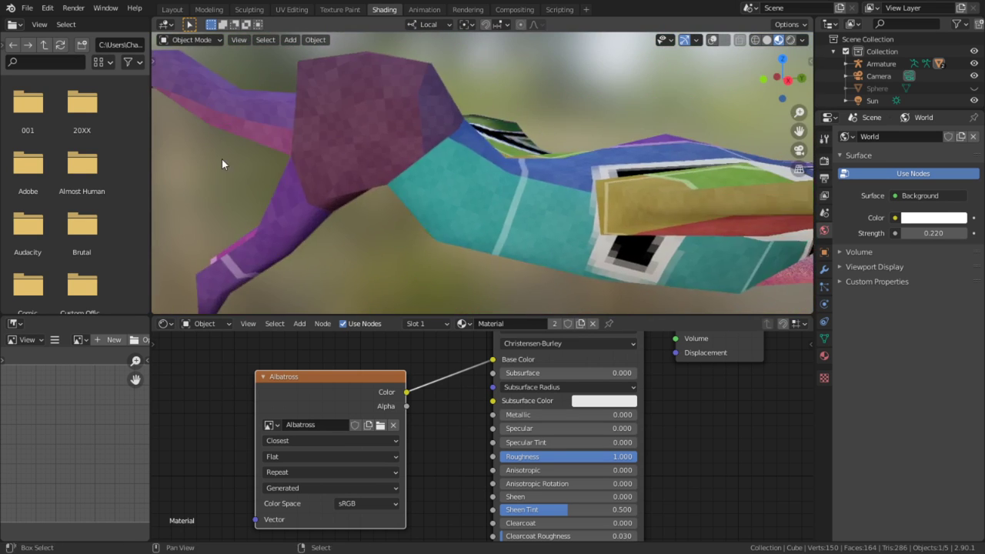
scroll(222, 159, down, 1)
scroll(739, 236, down, 3)
key(Tab)
key(Tab)
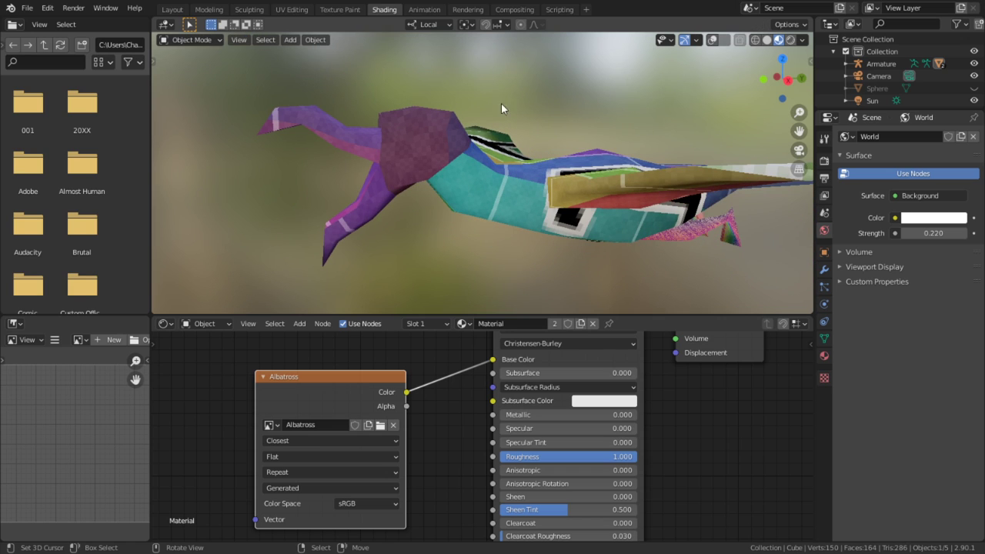
Select the tucked legs object and enter Edit Mode on it
click(179, 39)
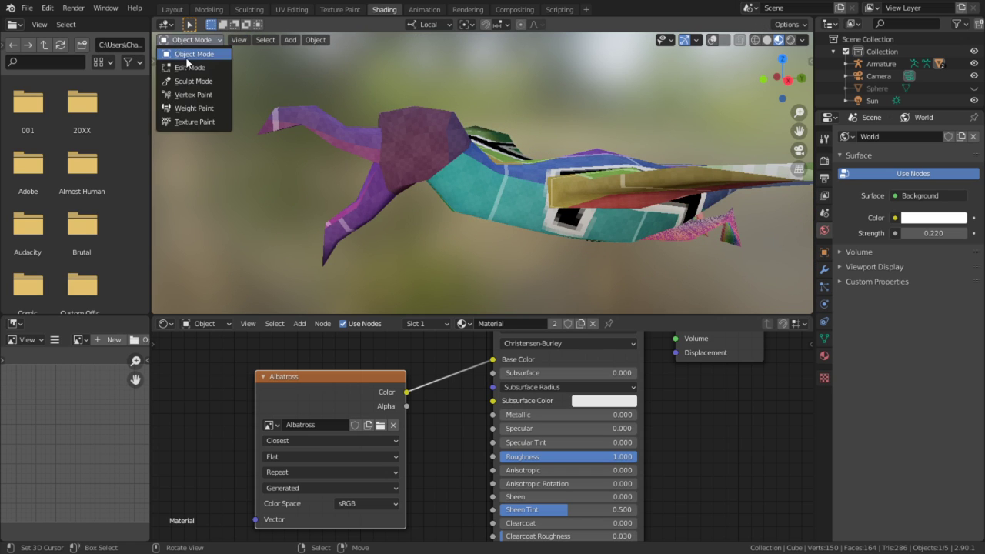
click(673, 230)
key(Tab)
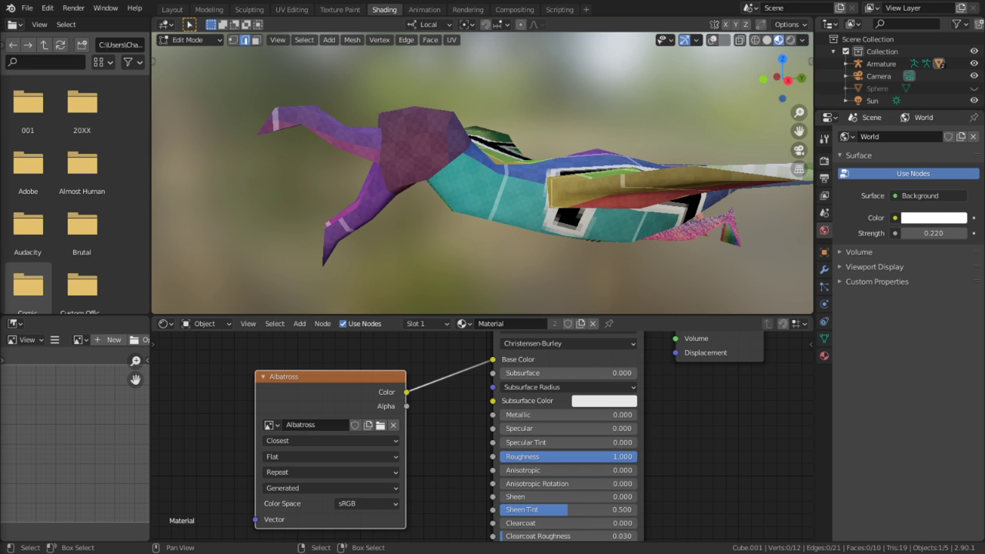
middle_drag(723, 246, 454, 268)
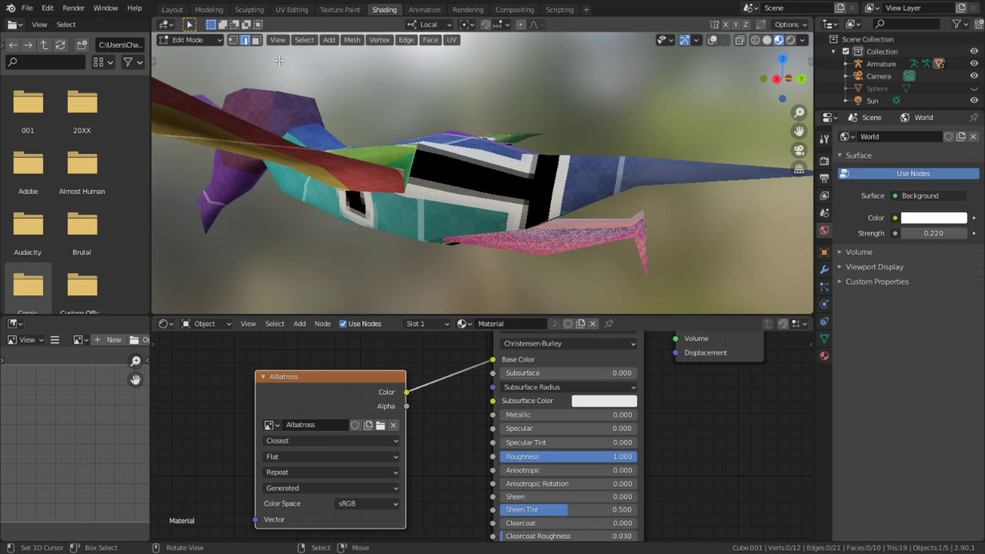
click(196, 39)
click(196, 55)
click(566, 246)
key(Tab)
scroll(566, 246, up, 3)
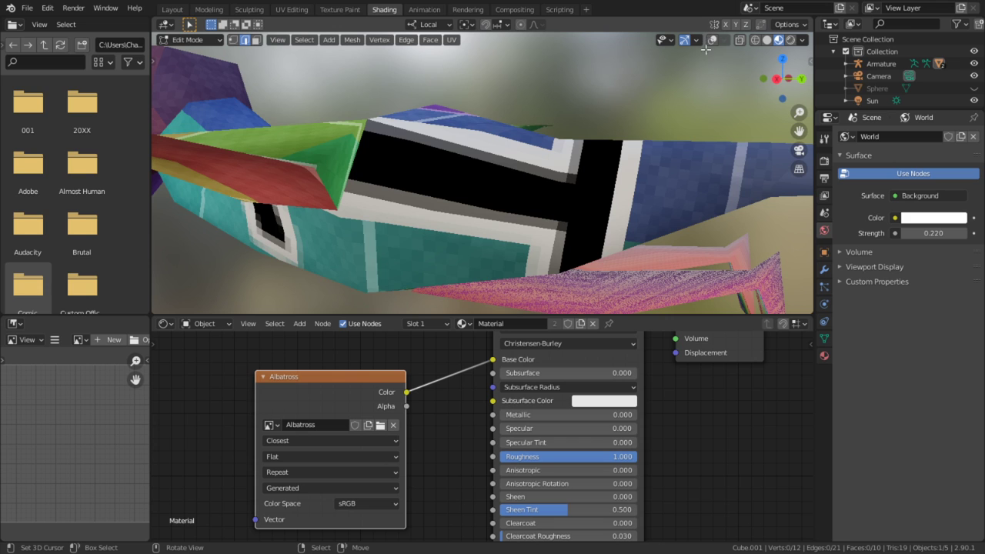
Turn on the viewport overlays, then select the whole leg mesh and isolate it in local view
click(711, 39)
key(ctrl+l)
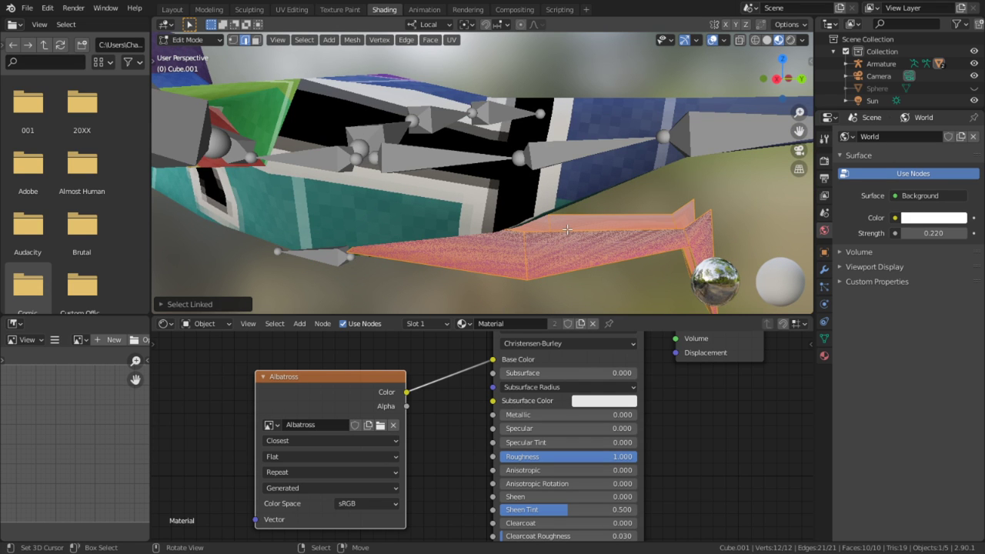
key(KP_Divide)
Select the edges running along the top of the leg and foot and mark them as a seam
middle_drag(567, 229, 409, 181)
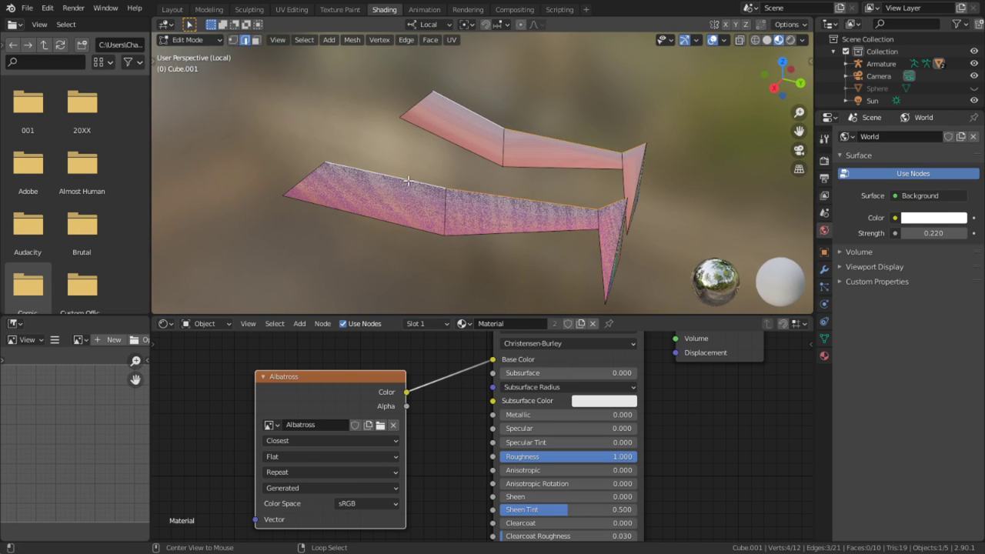
middle_drag(470, 248, 503, 279)
alt+shift+right_click(606, 235)
key(ctrl+e)
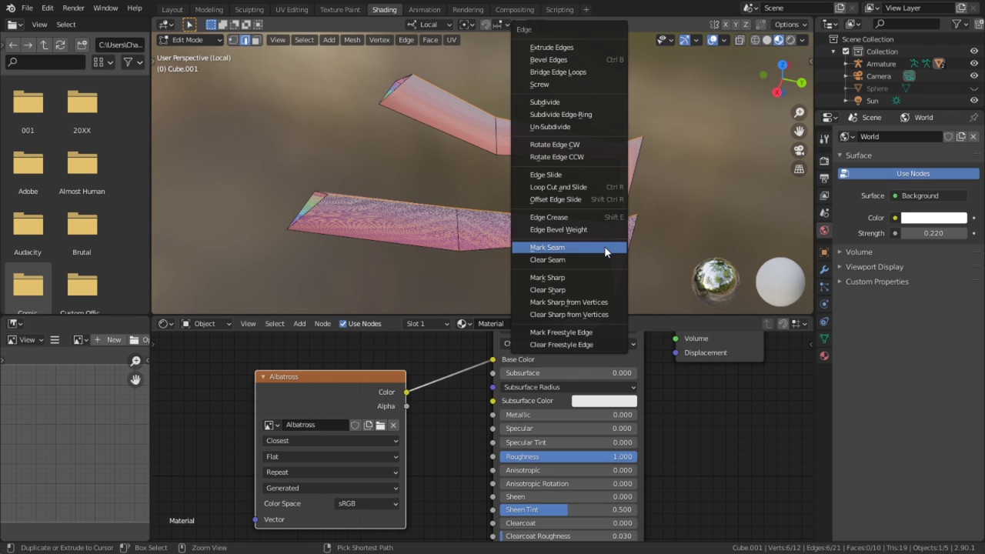
click(605, 248)
middle_drag(607, 277, 418, 78)
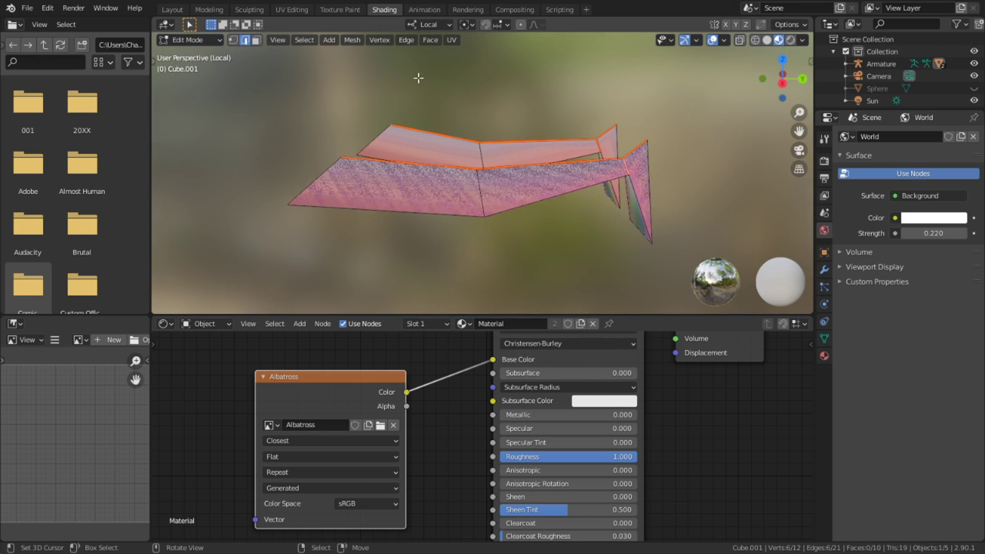
Select the entire leg mesh in the UV Editing workspace and unwrap it
click(292, 9)
key(a)
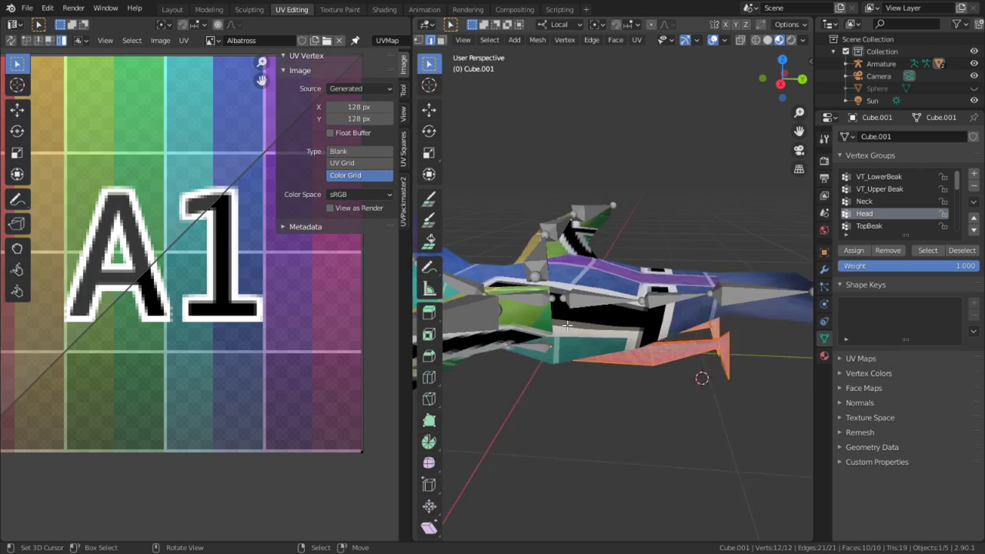
scroll(567, 326, down, 1)
scroll(243, 305, down, 5)
key(a)
key(u)
scroll(223, 284, up, 4)
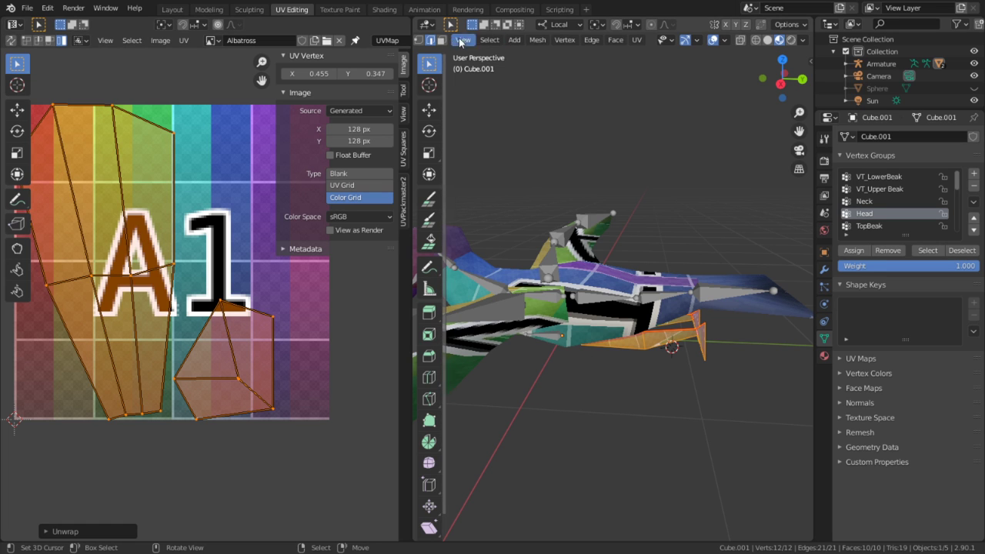
Examine the color grid on the unwrapped legs from the side and below, with the 3D view maximized for a closer look
middle_drag(607, 362, 642, 369)
key(Tab)
key(Tab)
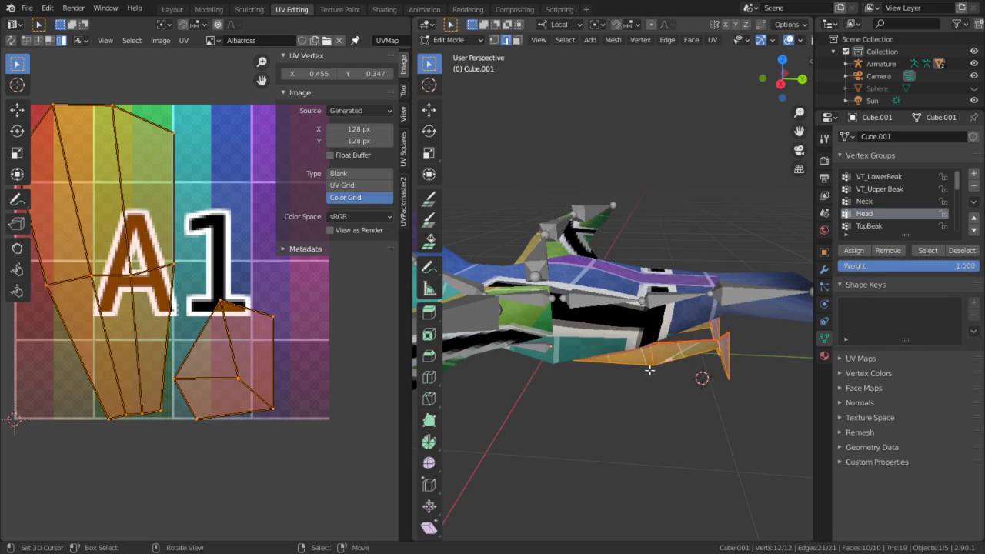
scroll(657, 384, up, 4)
middle_drag(627, 347, 634, 312)
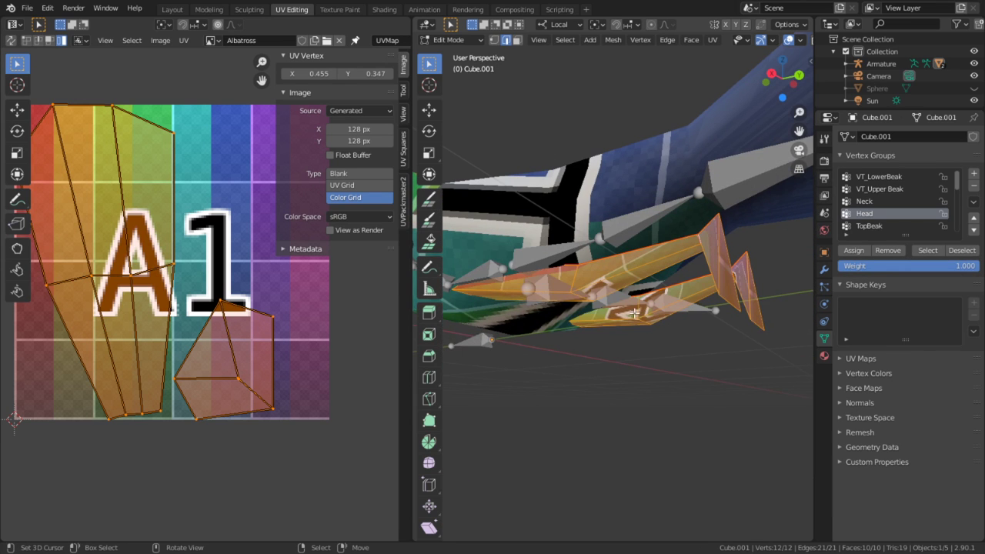
key(Tab)
key(Tab)
click(584, 295)
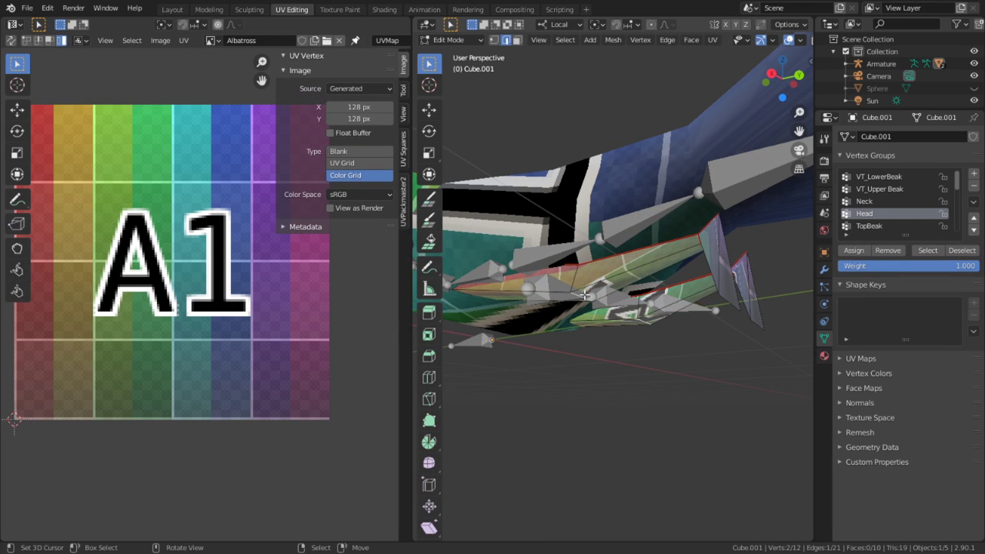
key(ctrl+space)
scroll(625, 290, up, 4)
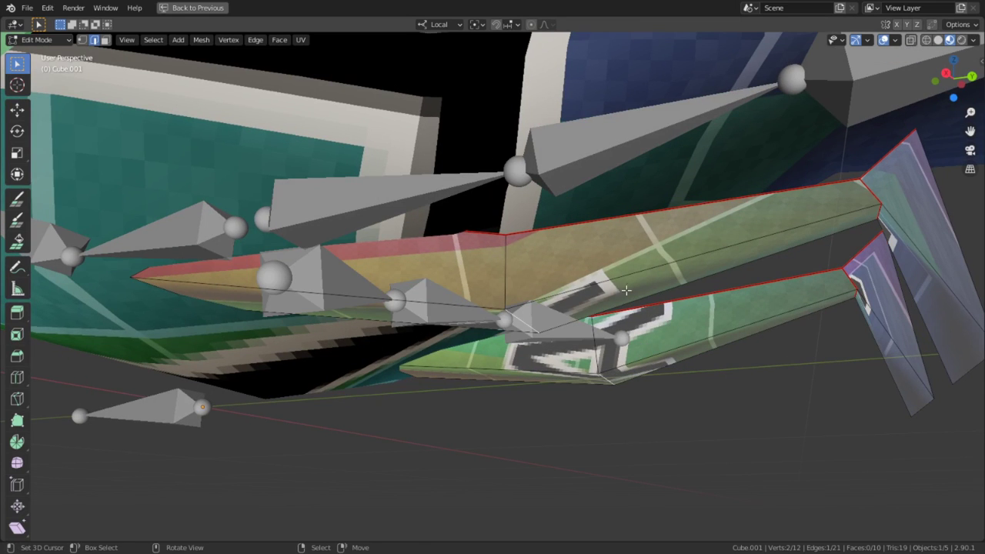
Bevel the edge under the leg's knee bend and slide the neighbouring knee vertices along their edges
key(ctrl+b)
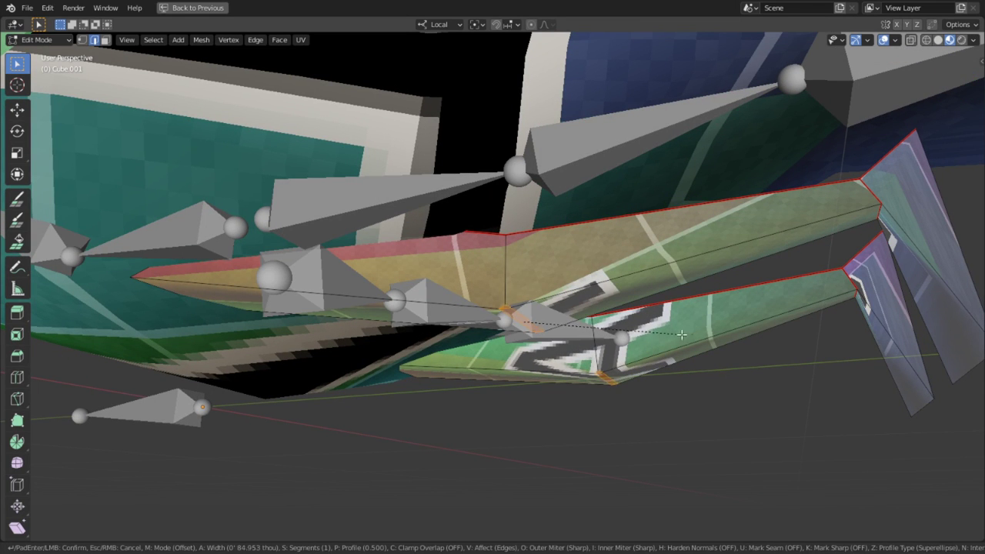
click(842, 336)
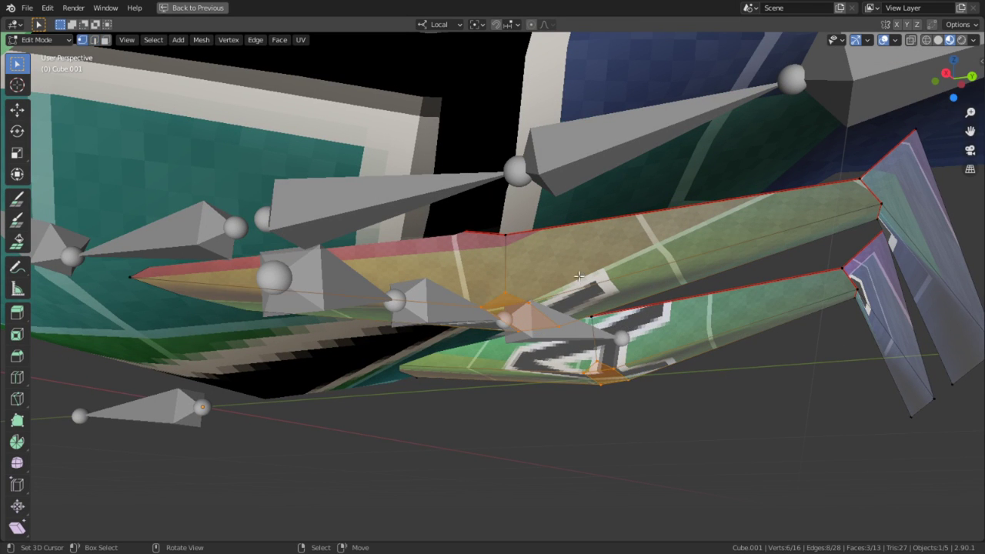
click(511, 283)
key(shift+v)
click(504, 254)
middle_drag(504, 254, 477, 344)
key(shift+v)
click(167, 234)
Unwrap the entire leg mesh again with the beveled knee and return to the full UV Editing layout
key(a)
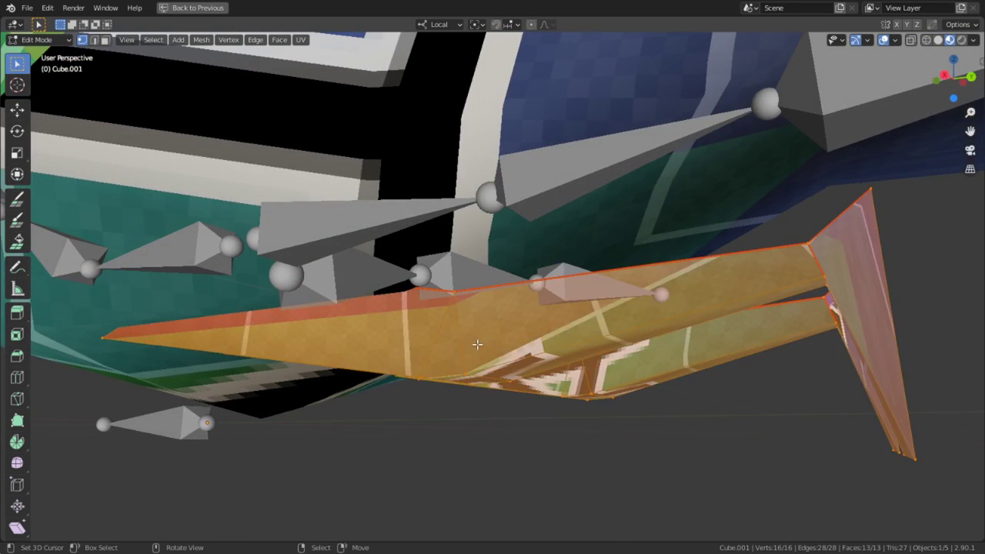
key(u)
click(480, 342)
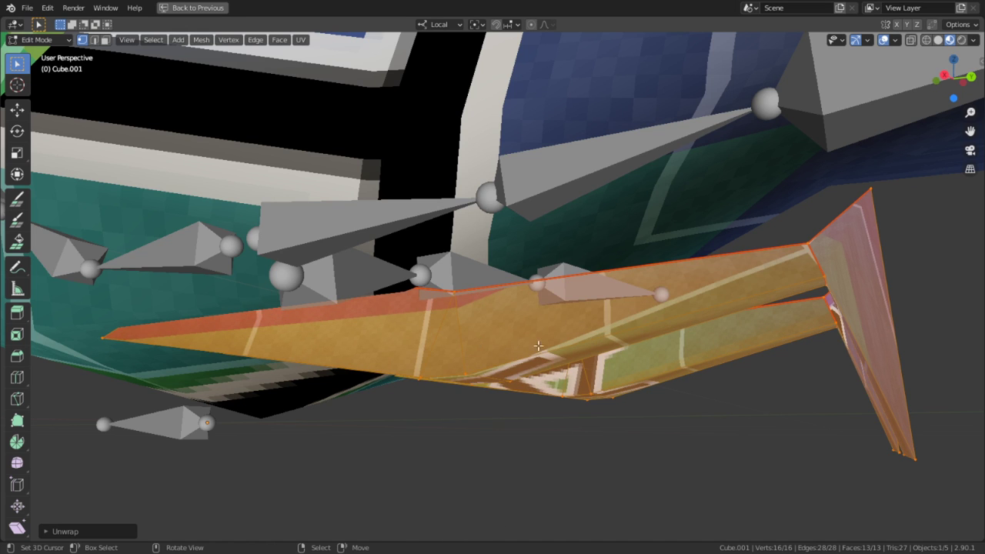
middle_drag(480, 342, 581, 330)
key(ctrl+space)
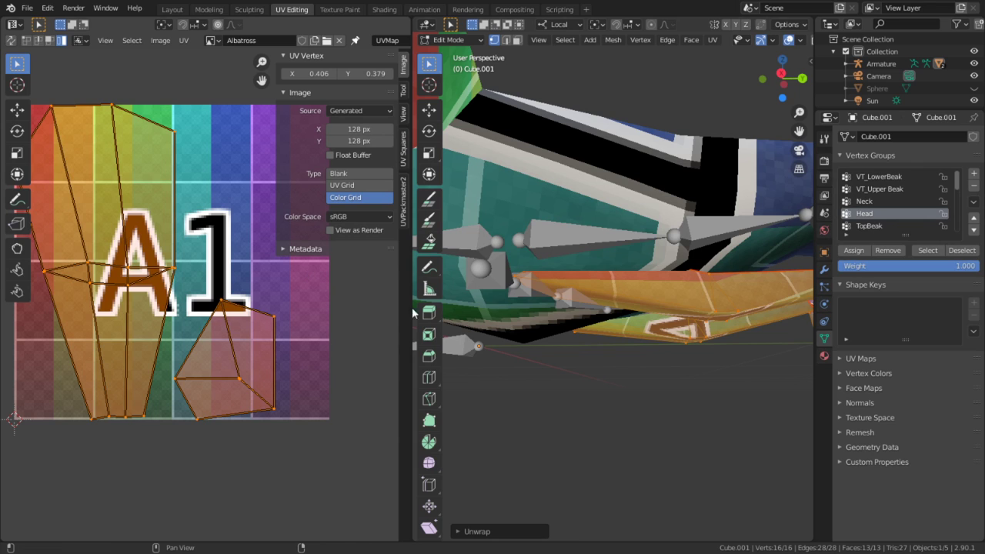
In right side view, add a single bone to the bird's armature at the front end of the tucked leg
key(Tab)
middle_drag(608, 323, 638, 332)
key(KP_3)
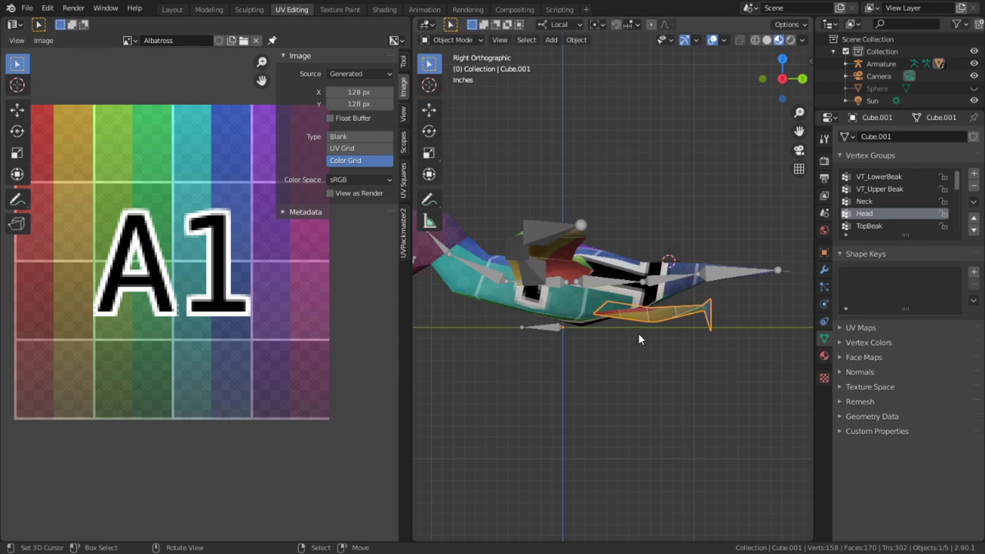
scroll(638, 333, up, 5)
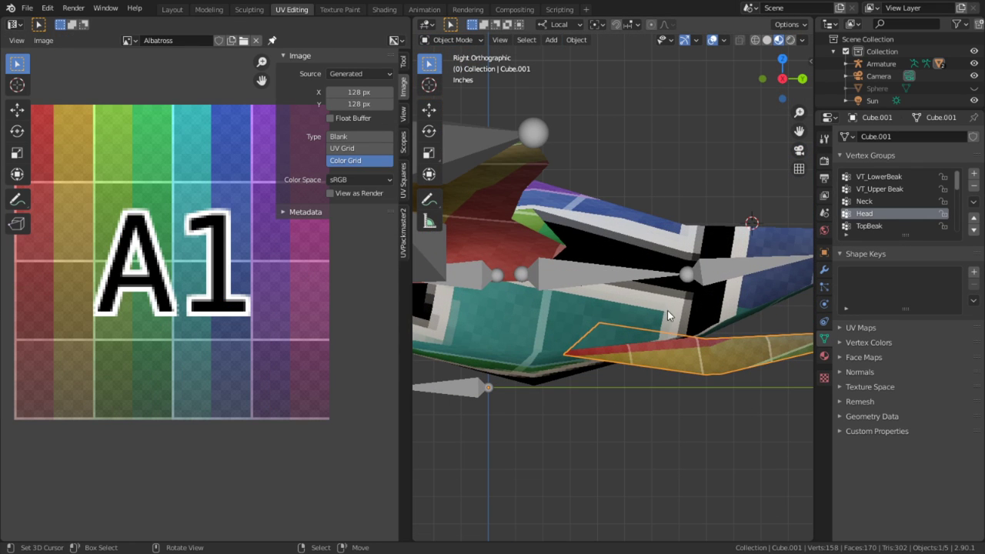
click(584, 274)
key(Tab)
click(585, 274)
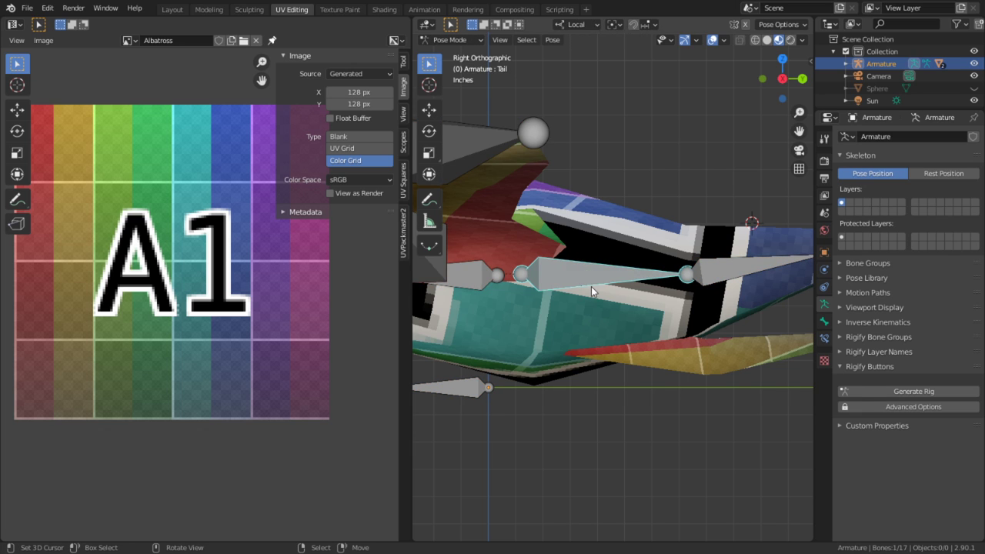
shift+right_click(575, 342)
key(shift+a)
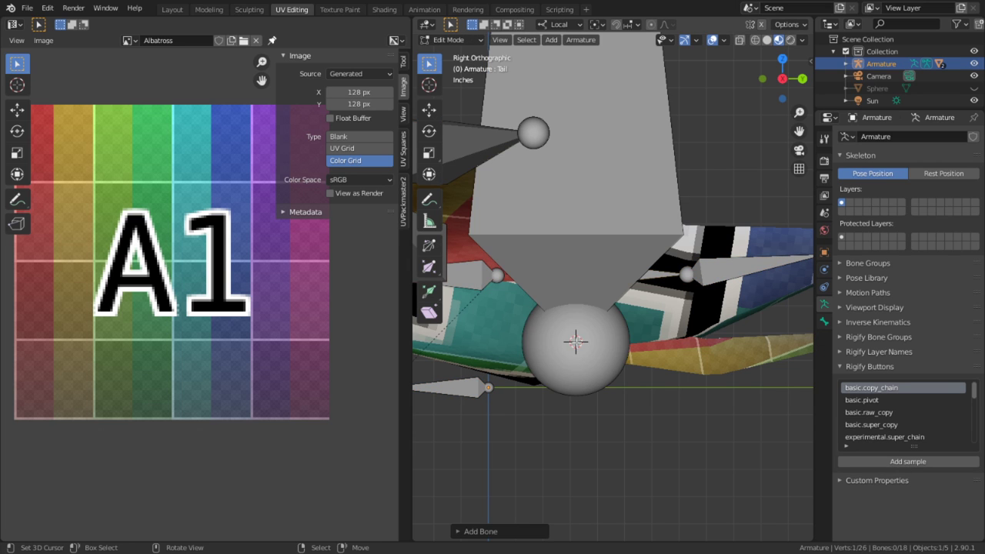
Separate the newly added leg bone from the bird's armature into its own armature
click(580, 321)
key(p)
click(583, 300)
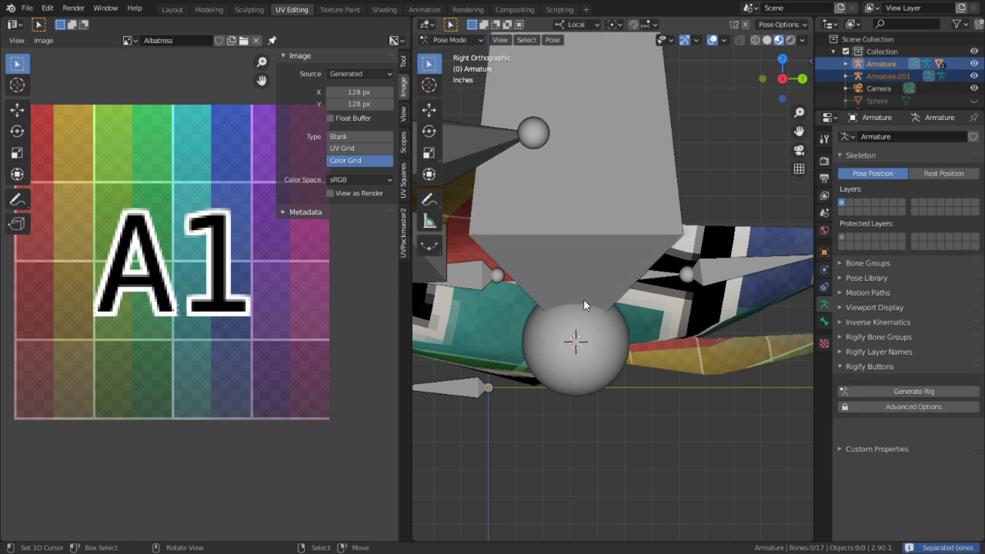
Move the new bone's tip to the knee bend so that the bone lies along the thigh
scroll(592, 231, down, 6)
key(Tab)
scroll(608, 154, down, 3)
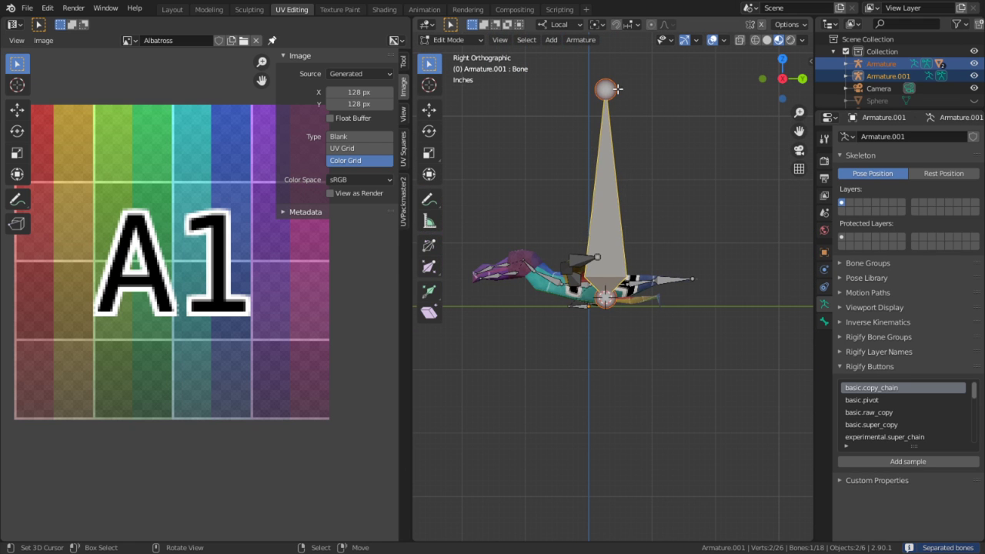
click(615, 89)
drag(617, 89, 650, 312)
scroll(738, 327, up, 5)
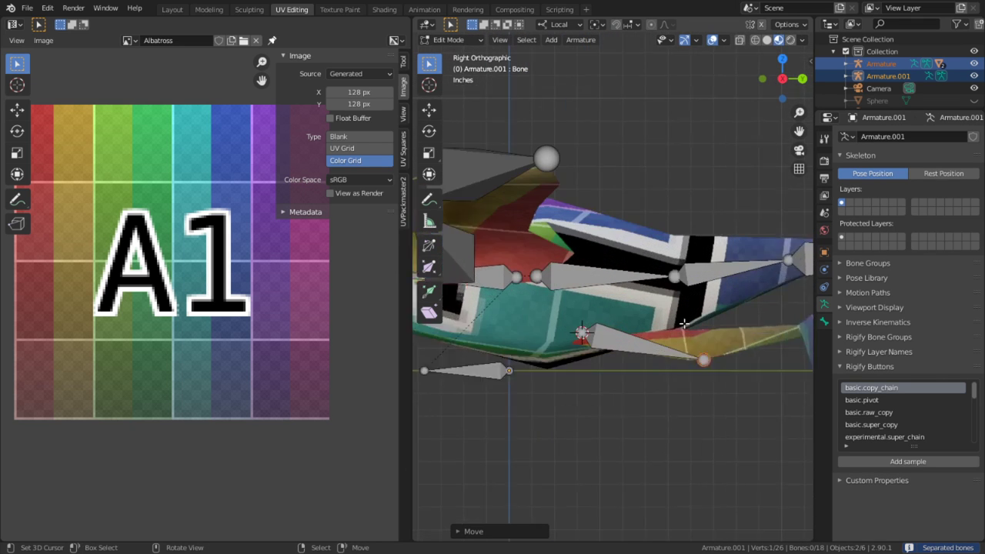
scroll(738, 326, up, 4)
key(g)
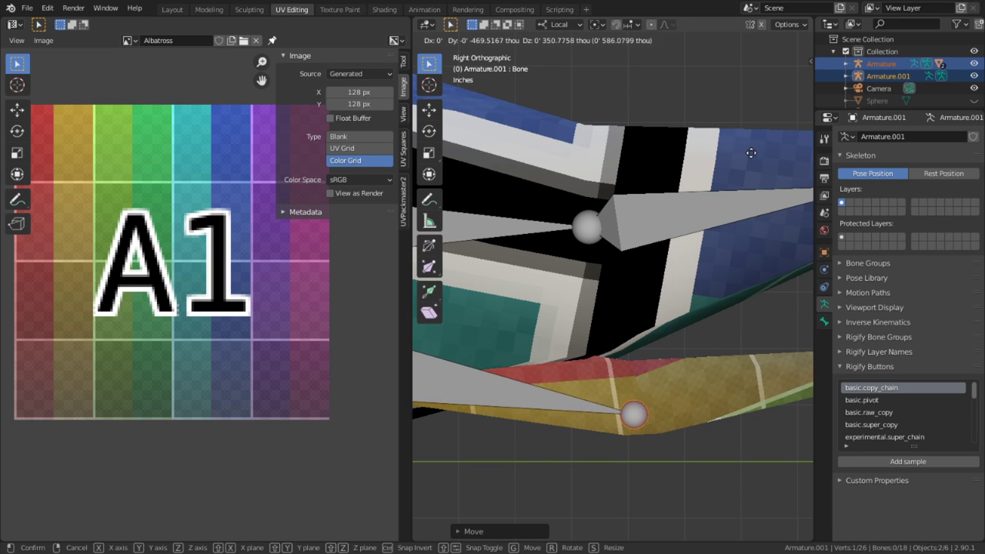
click(798, 366)
Extrude two more bones from the knee, one along the shin to the ankle and one down the foot
shift+middle_drag(683, 370, 519, 360)
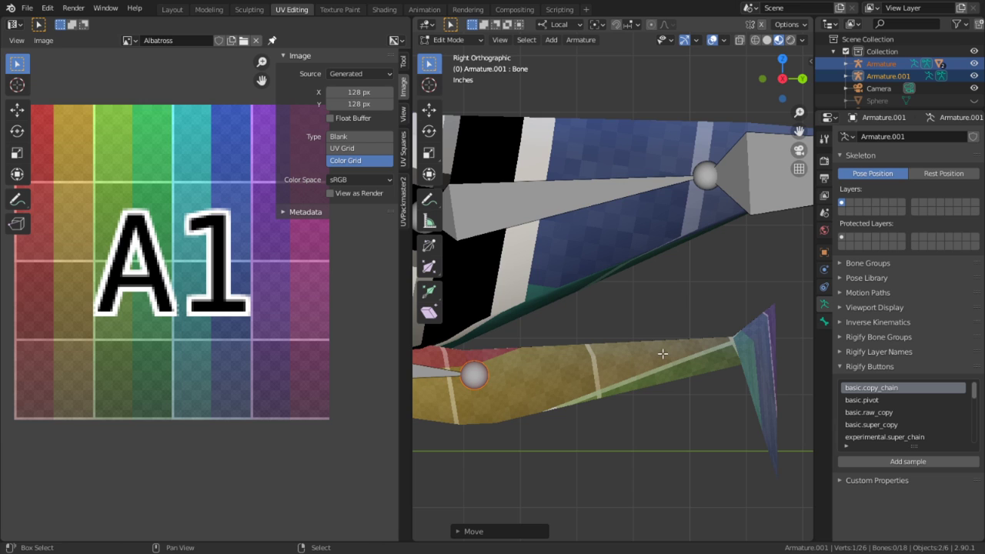
ctrl+click(739, 345)
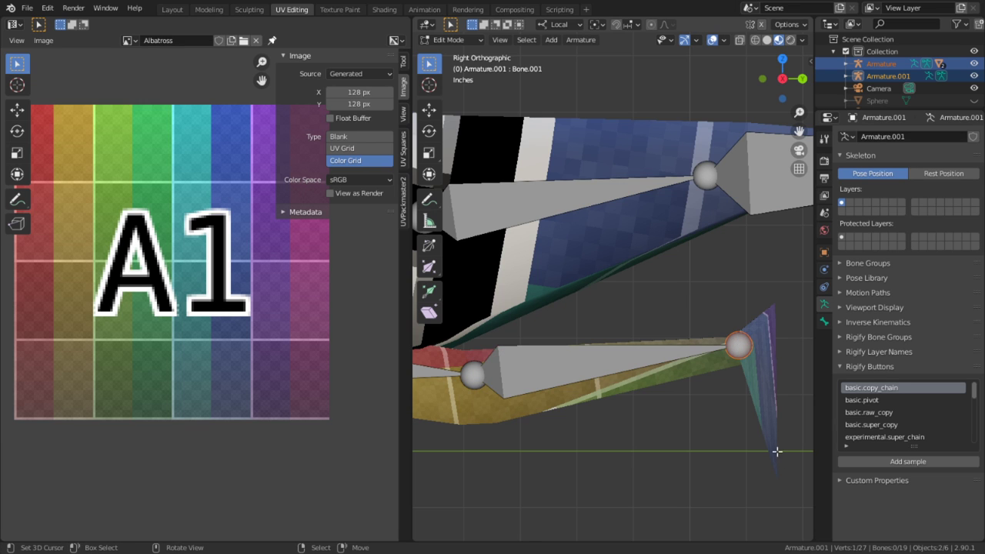
ctrl+click(774, 451)
Select the thigh, shin and foot bones and move them about -1.18" along the local X axis toward the leg mesh
shift+middle_drag(614, 390, 645, 393)
key(ctrl+space)
middle_drag(488, 402, 391, 323)
click(648, 254)
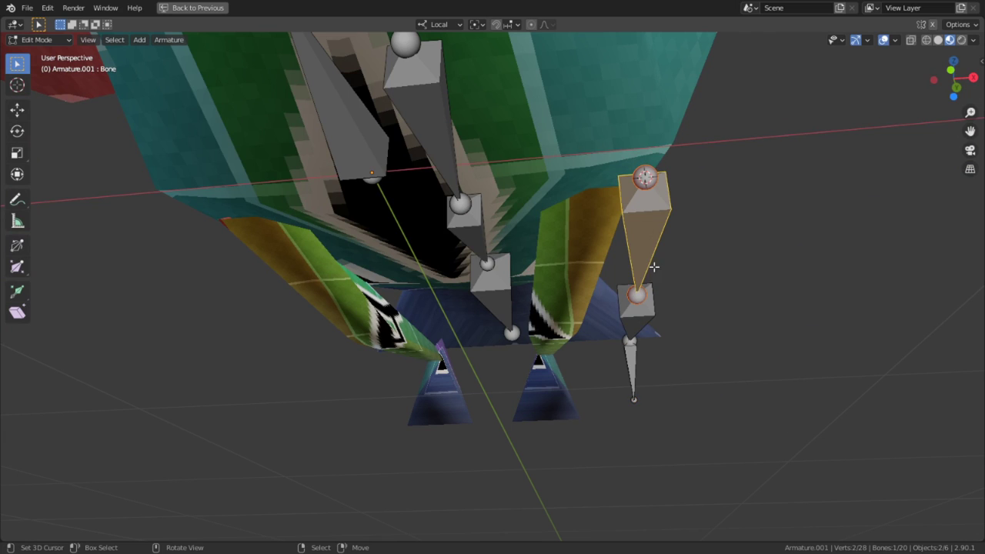
shift+click(643, 323)
shift+click(640, 346)
key(KP_Decimal)
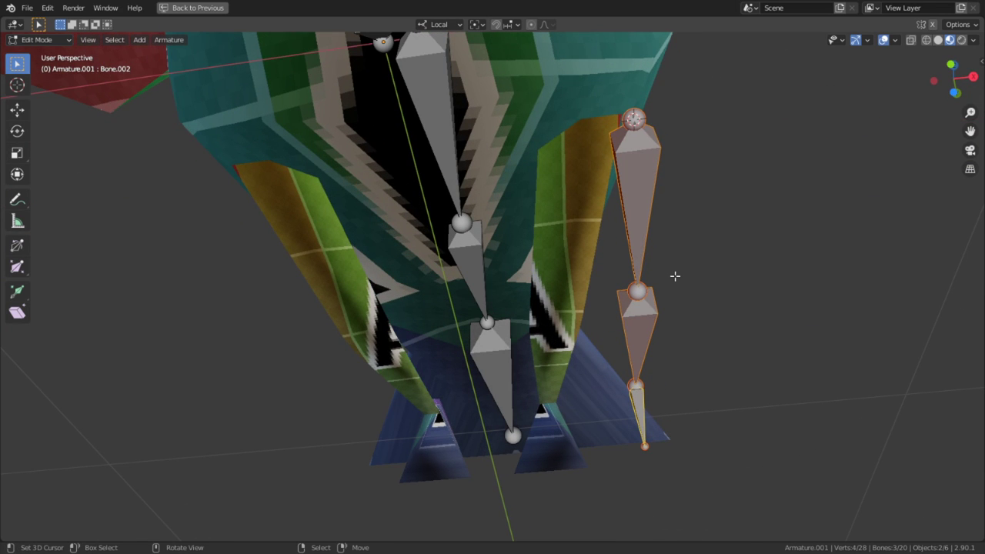
key(g)
key(x)
key(x)
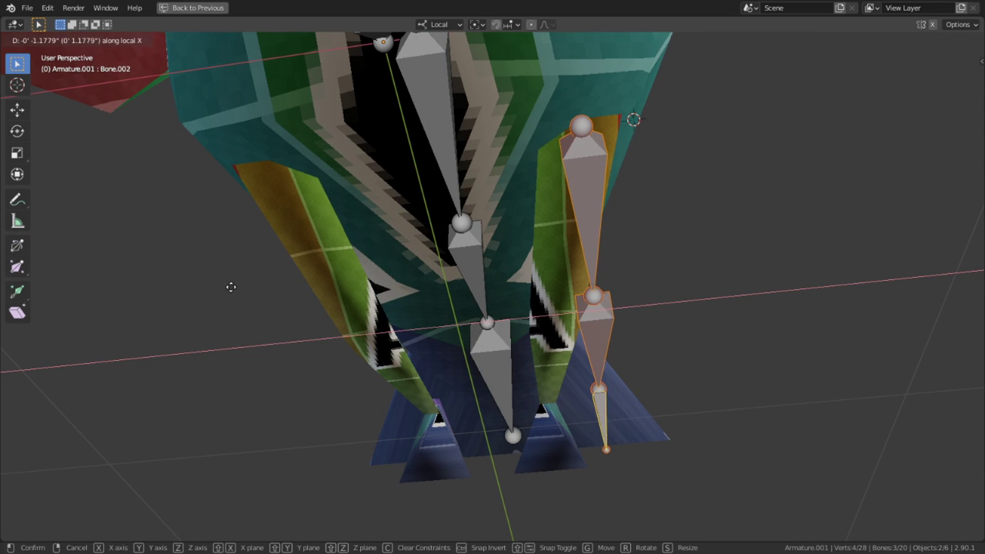
click(230, 287)
Move the joint between the thigh and shin bones inward along local X to the leg mesh's knee
click(591, 305)
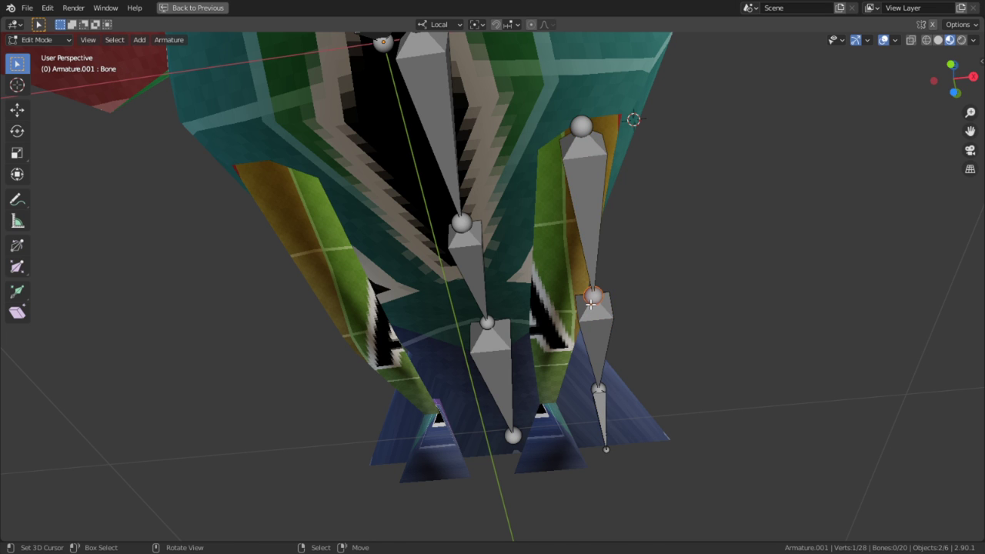
key(g)
key(x)
key(x)
click(191, 321)
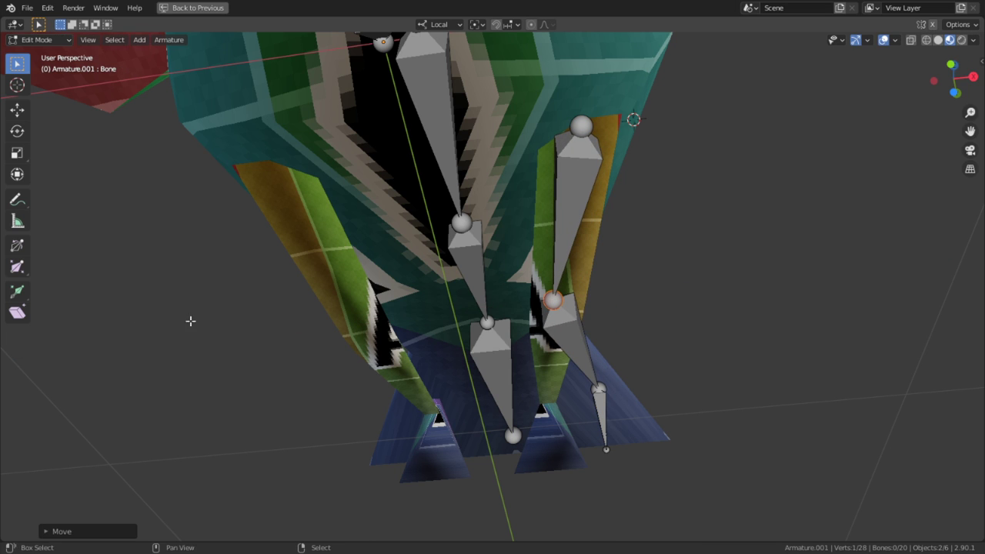
Move the foot bone about -1.63" along its local X axis so that it sits inside the foot mesh
click(588, 398)
key(g)
key(x)
key(x)
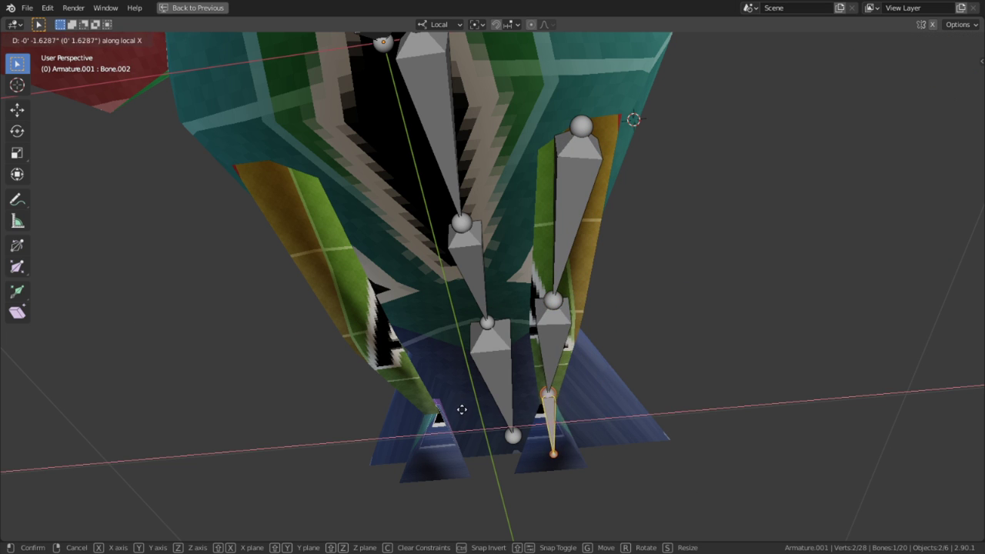
click(461, 409)
Rename the upper leg bone as Thigh.L
middle_drag(461, 409, 457, 376)
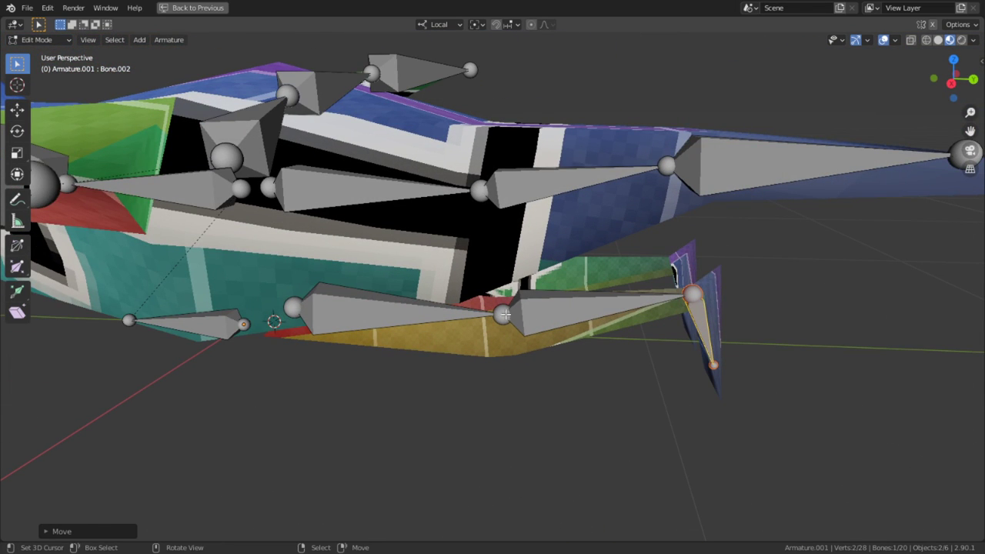
key(ctrl+space)
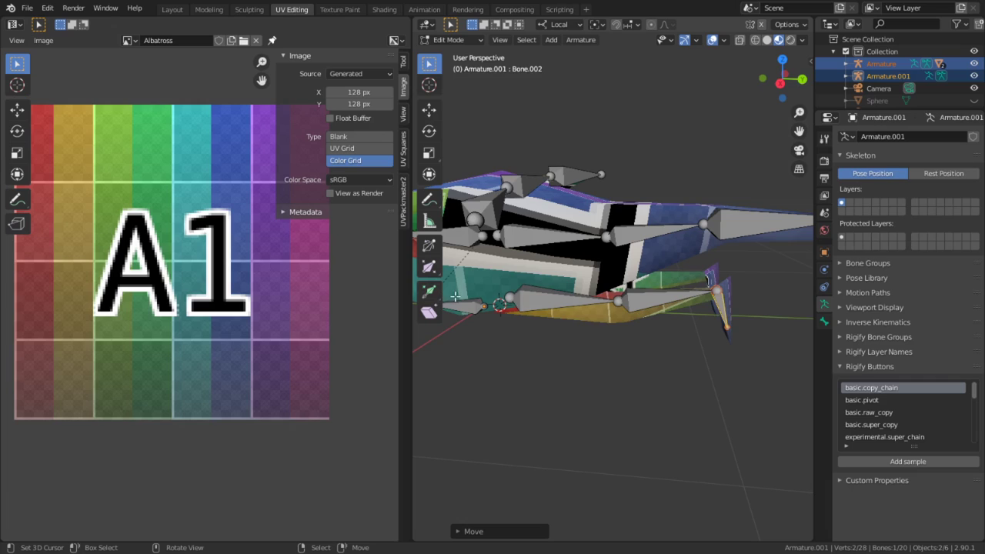
click(582, 302)
click(827, 326)
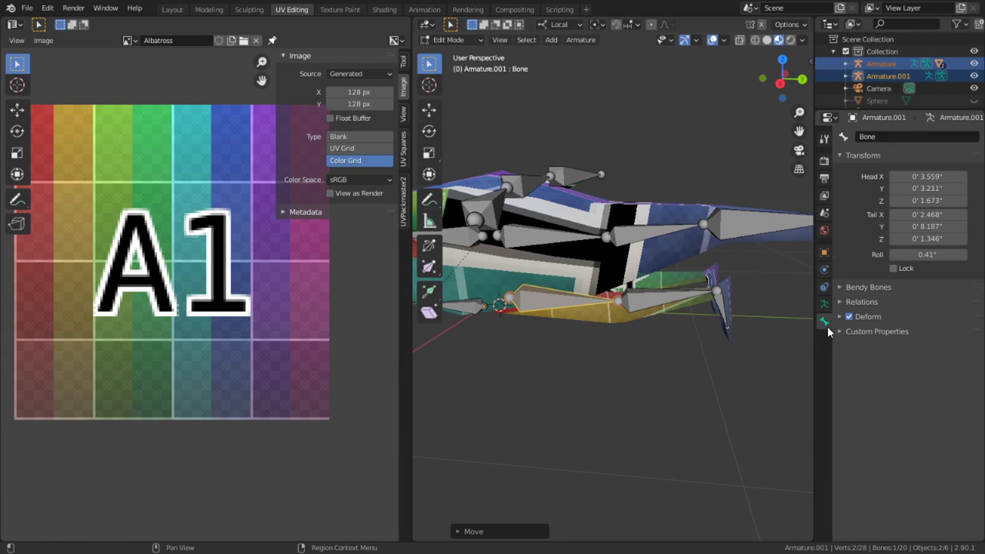
click(870, 137)
text(T)
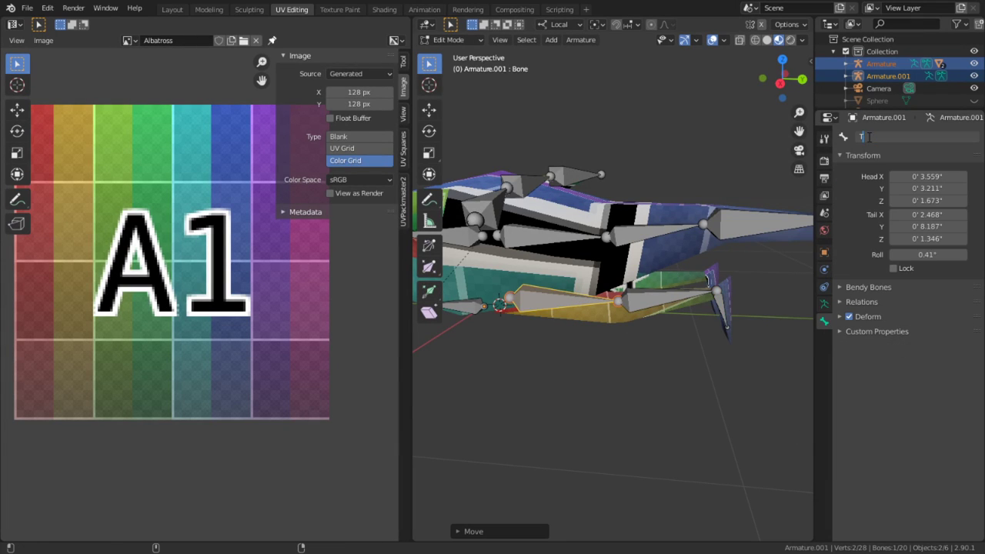
text(high.L)
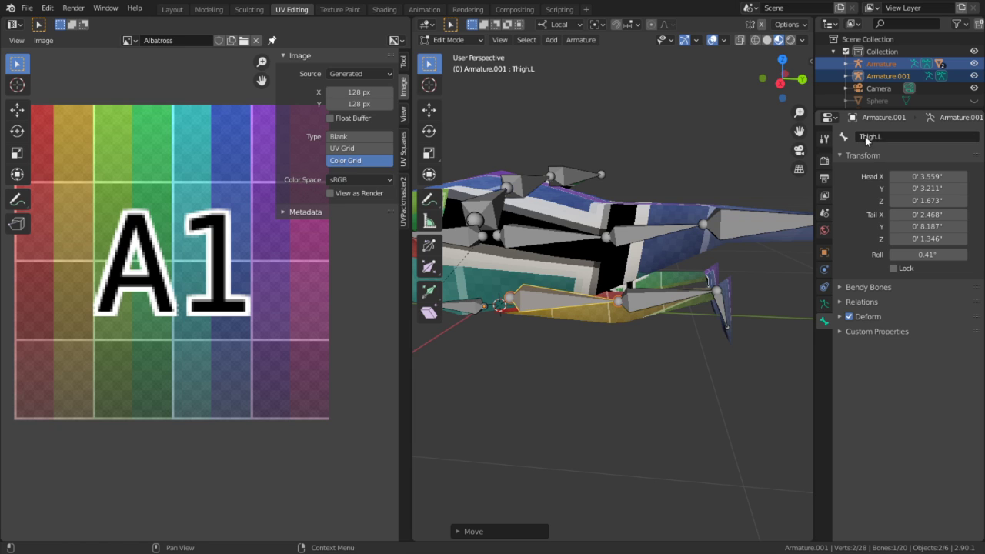
key(Return)
Rename the lower leg bone as Shin.L
click(656, 301)
click(890, 136)
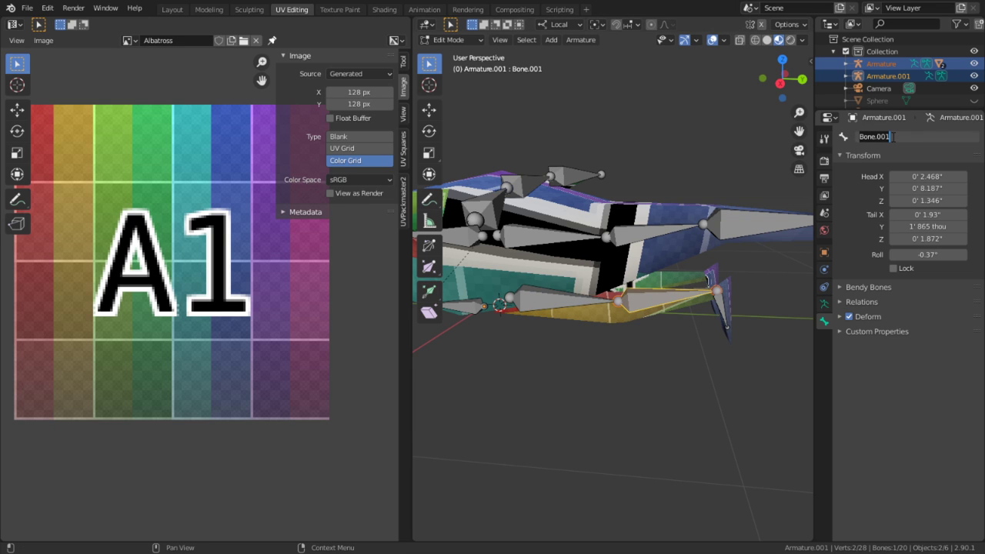
text(Shin.L)
key(Return)
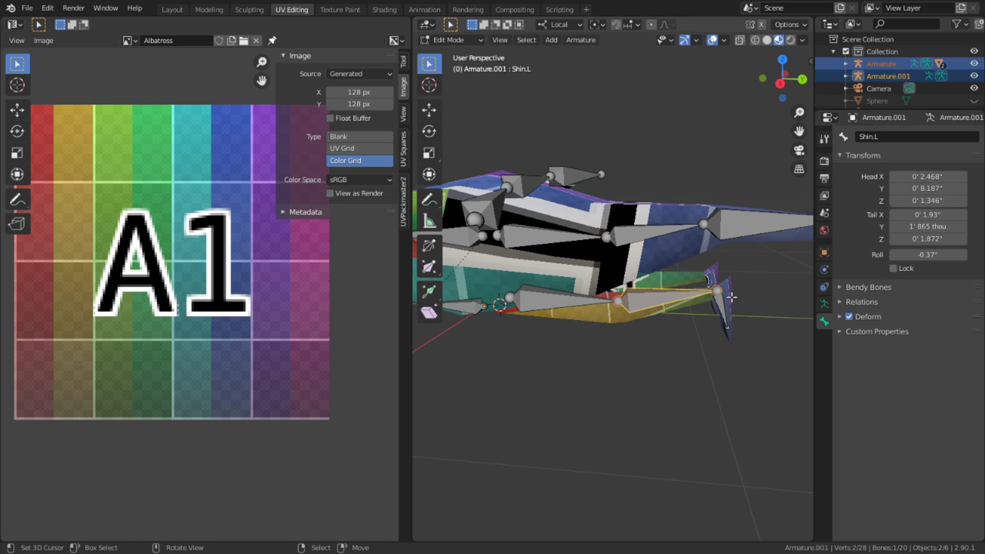
Rename the foot bone as Foot.L
click(724, 297)
click(725, 305)
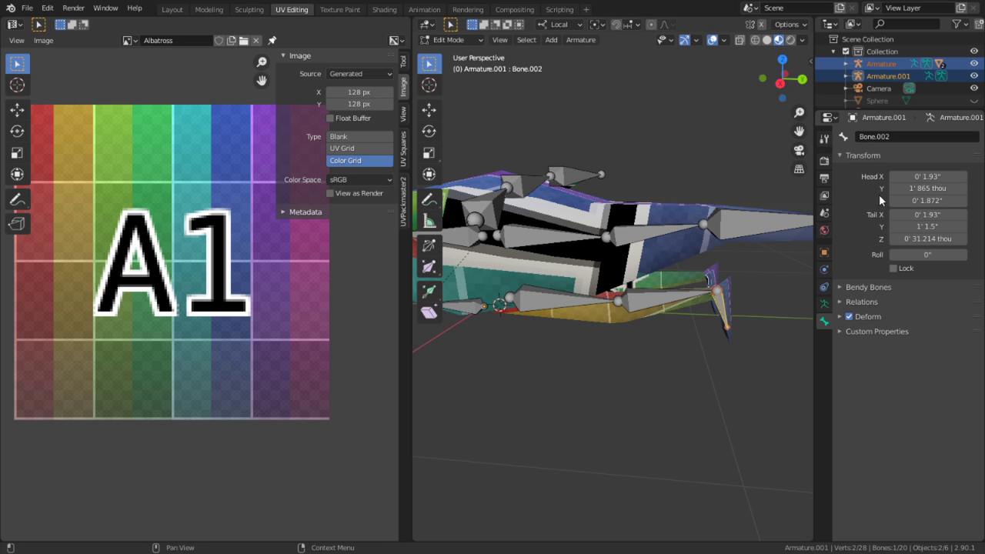
click(917, 152)
click(917, 136)
text(Foot)
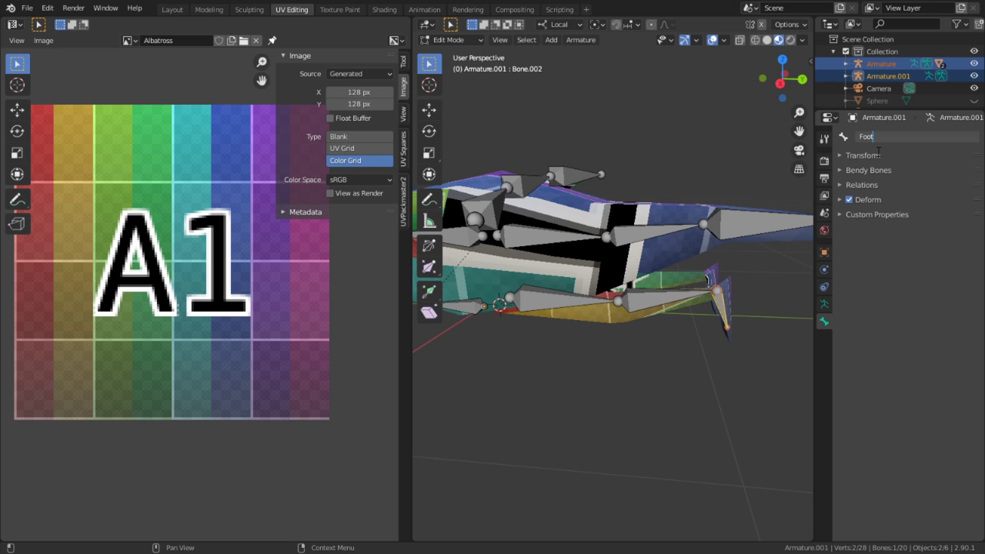
text(.L)
key(Return)
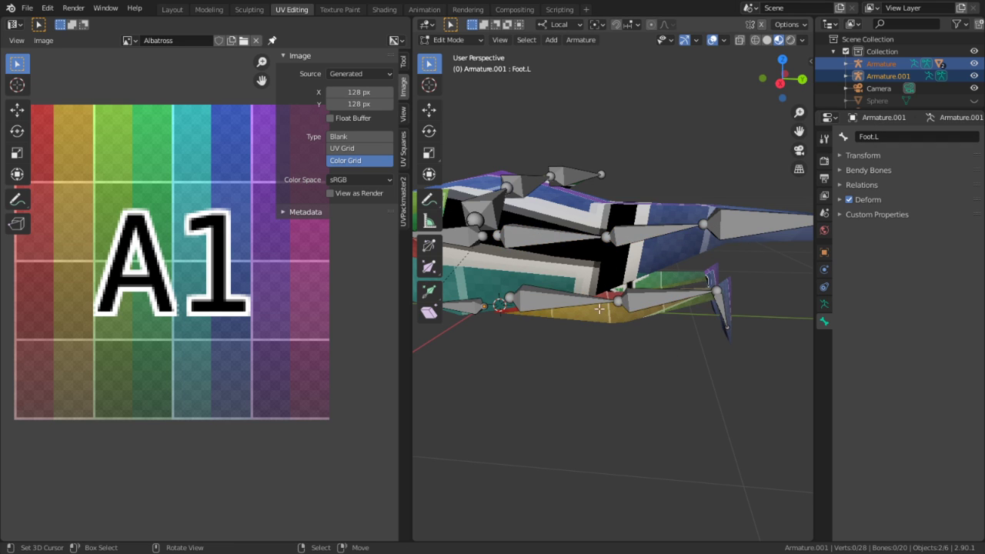
Edit the leg armature alone, separate all three leg bones into a new armature, and select the body mesh in Object Mode
click(576, 298)
key(Tab)
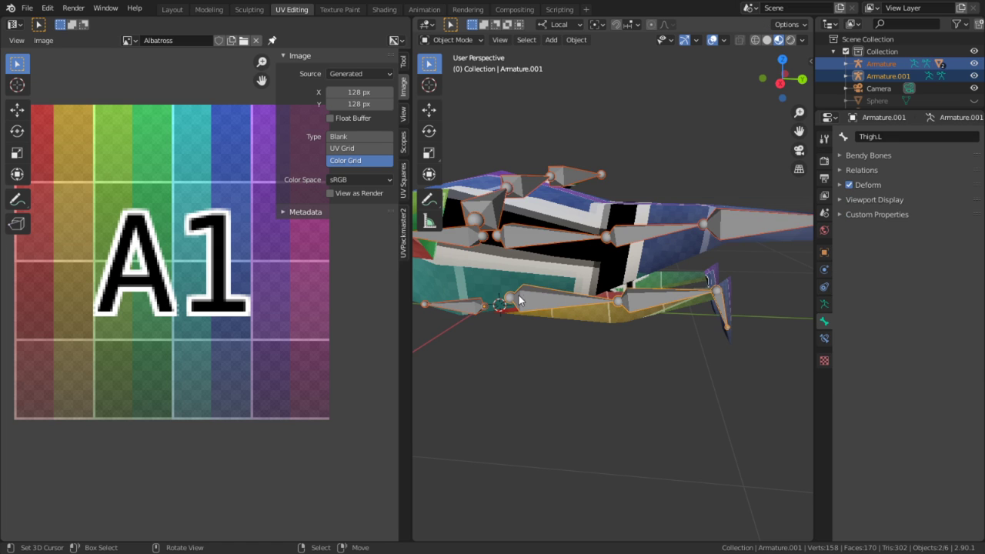
click(563, 292)
click(563, 311)
key(Tab)
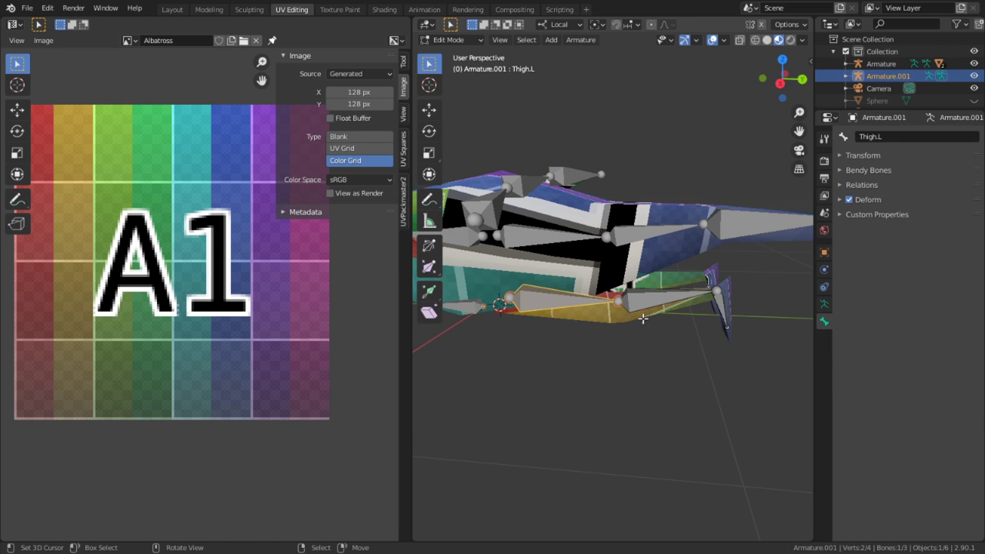
key(c)
mouse_move(561, 351)
mouse_down()
mouse_move(688, 325)
mouse_move(720, 332)
mouse_up()
key(Escape)
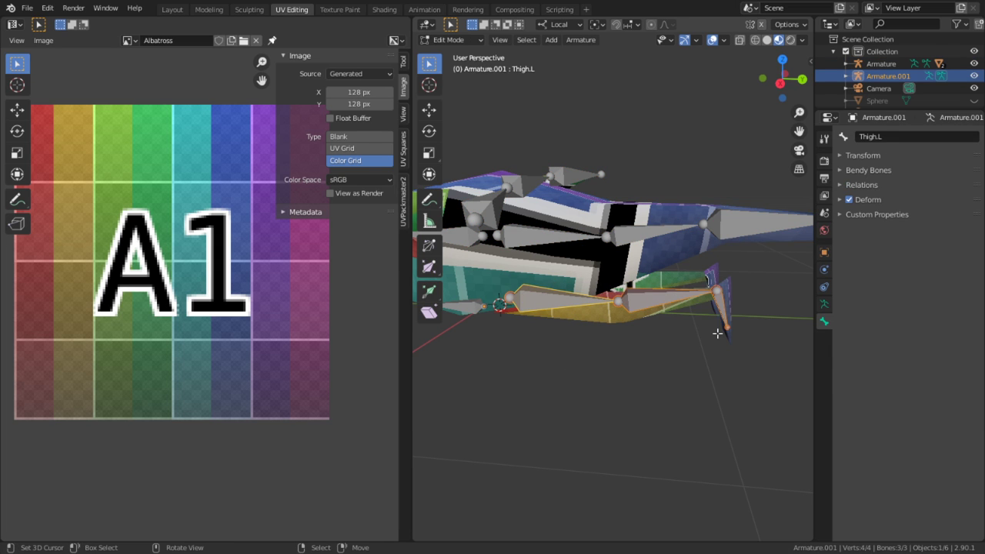
key(p)
click(714, 332)
key(Tab)
click(632, 250)
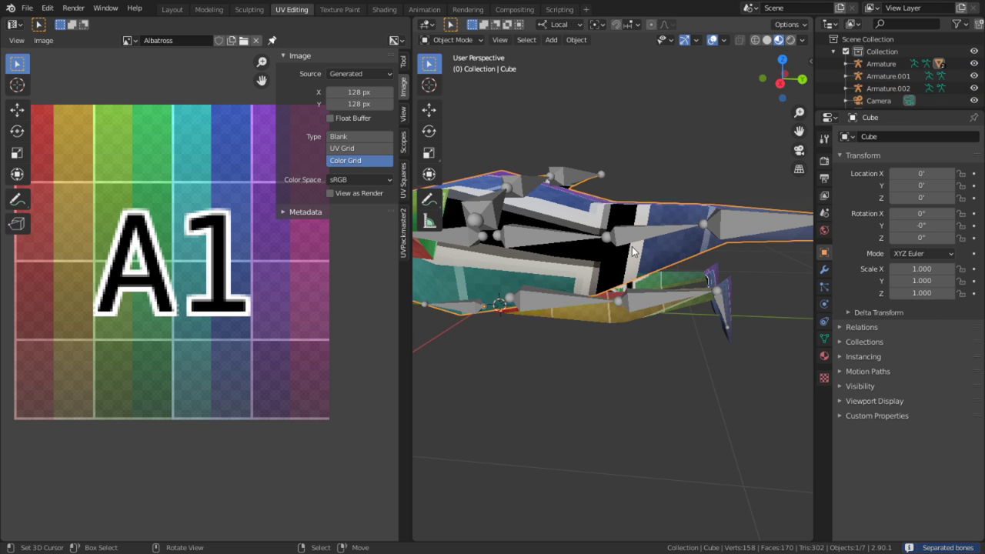
click(632, 251)
key(g)
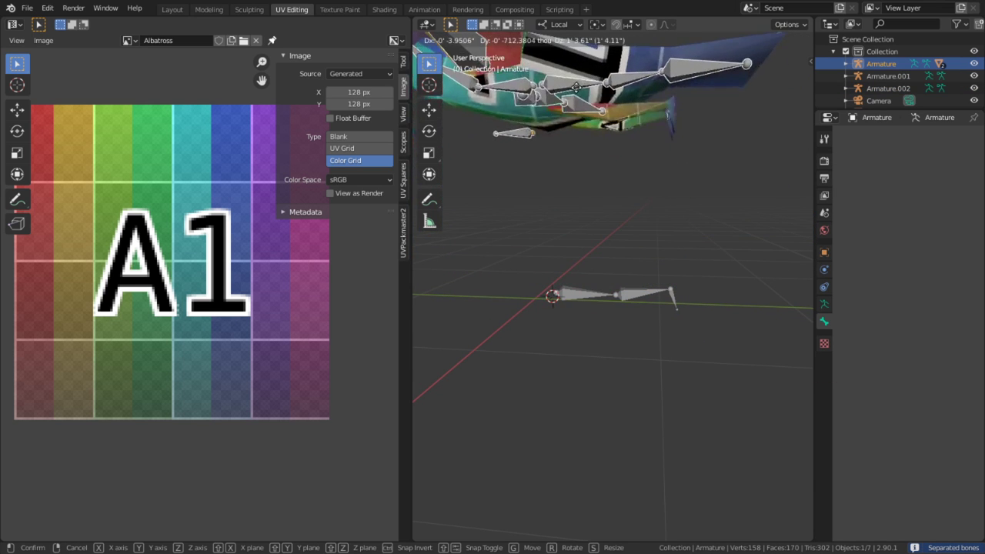
scroll(580, 307, up, 2)
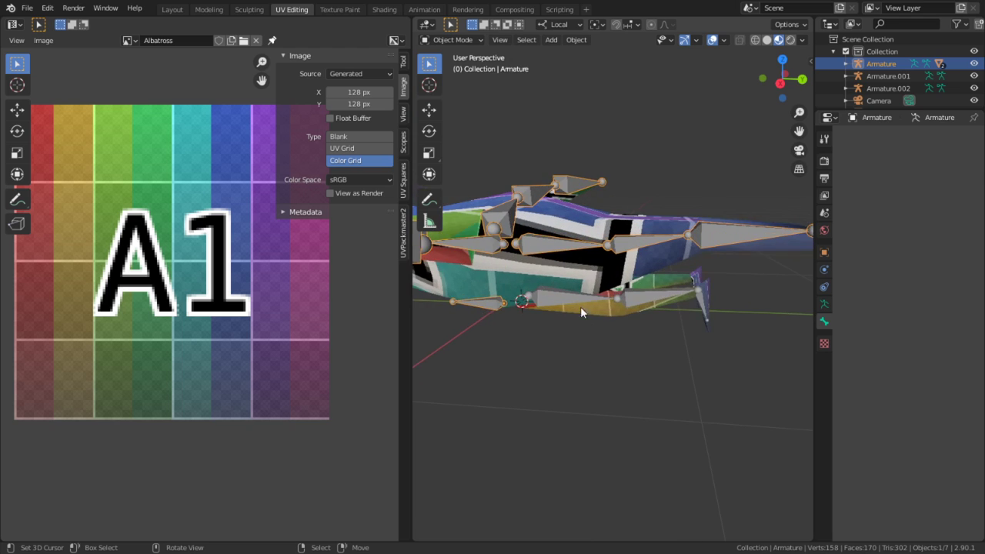
right_click(578, 291)
Symmetrize all the left leg bones in Edit Mode to create the opposite leg's bones, and return to Object Mode
scroll(578, 291, up, 2)
scroll(609, 327, up, 2)
key(Tab)
scroll(607, 328, down, 2)
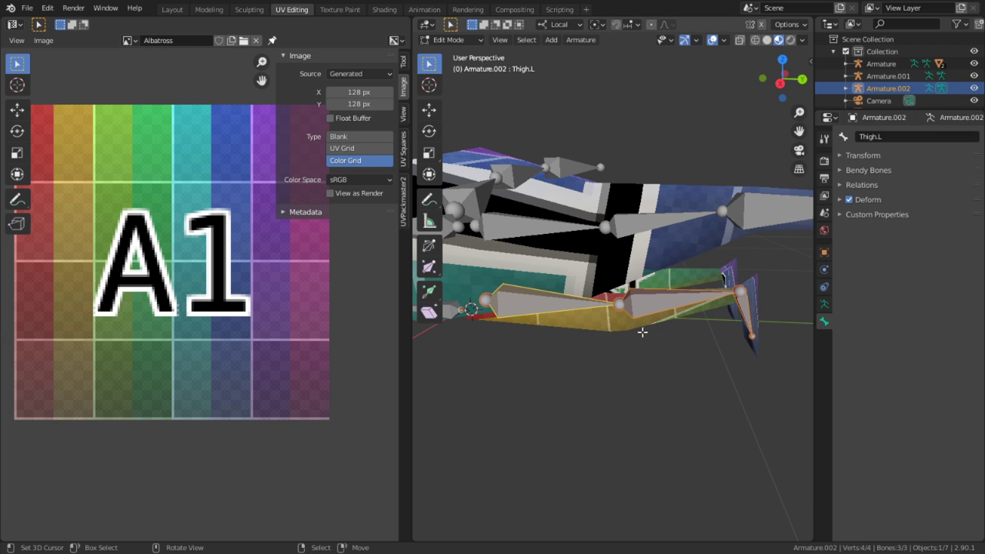
middle_drag(642, 333, 492, 254)
key(q)
click(483, 361)
click(453, 40)
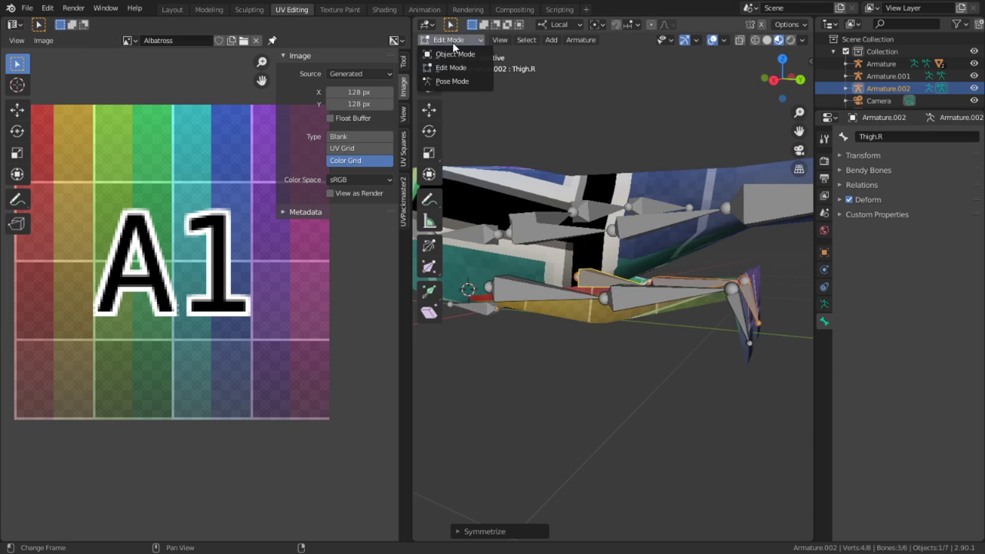
click(455, 54)
Rename the leg mesh object as Leg
scroll(604, 402, up, 2)
click(580, 337)
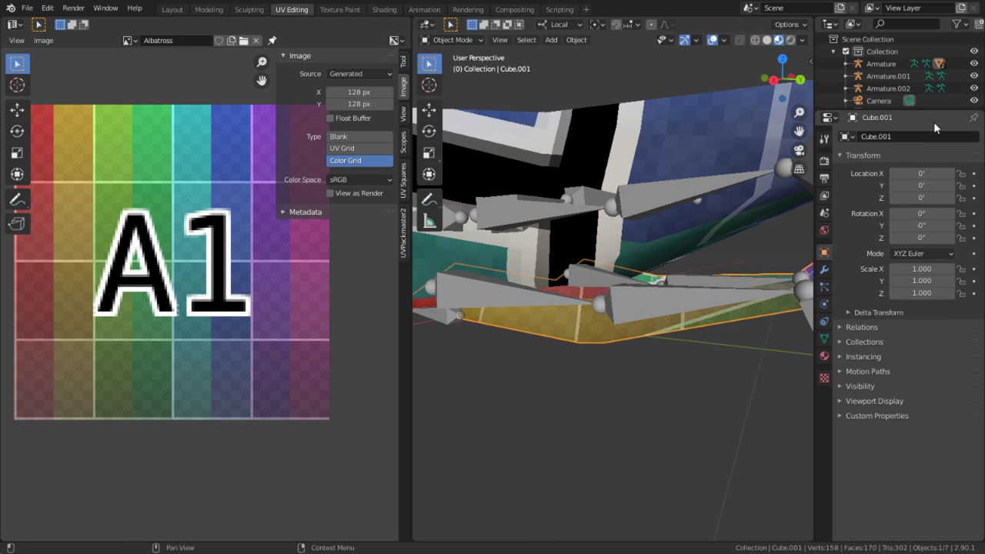
click(890, 138)
text(Leg)
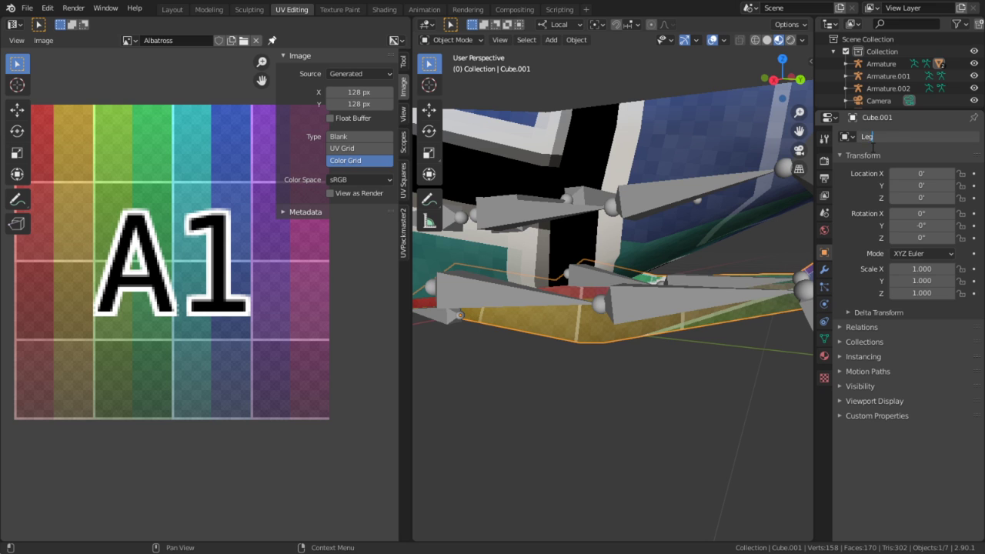
key(Return)
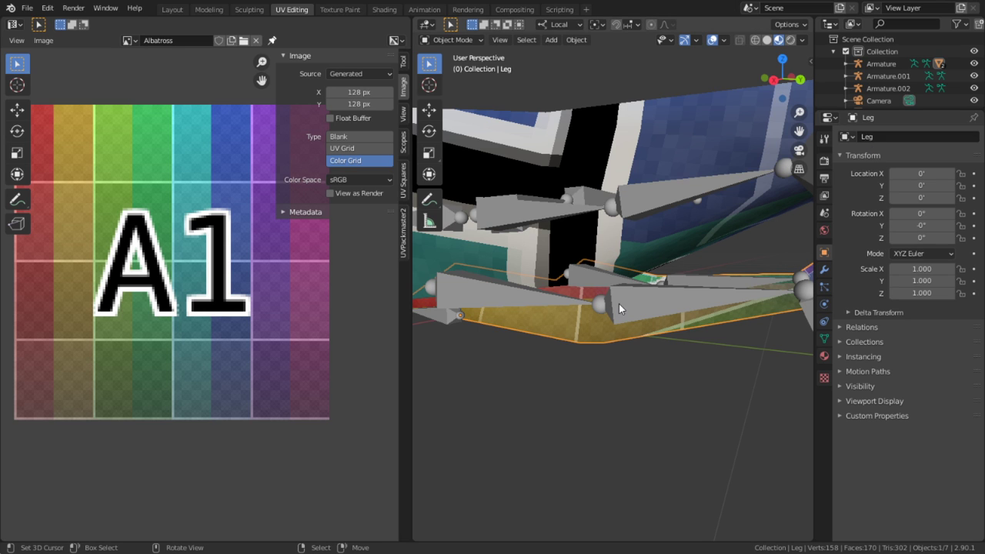
Check that Armature.001 is empty by moving it, and delete it from the scene
scroll(631, 284, down, 6)
middle_drag(581, 276, 566, 283)
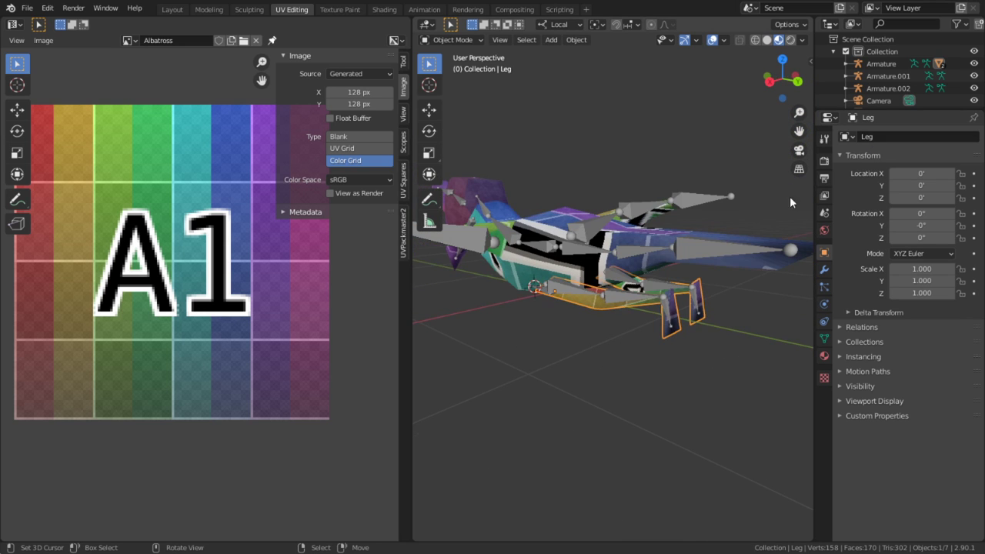
click(901, 76)
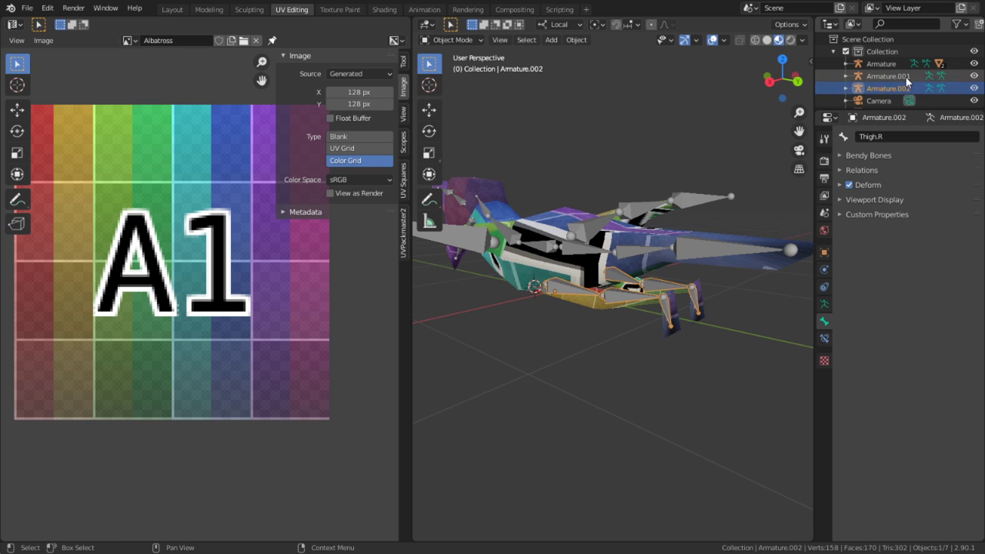
key(g)
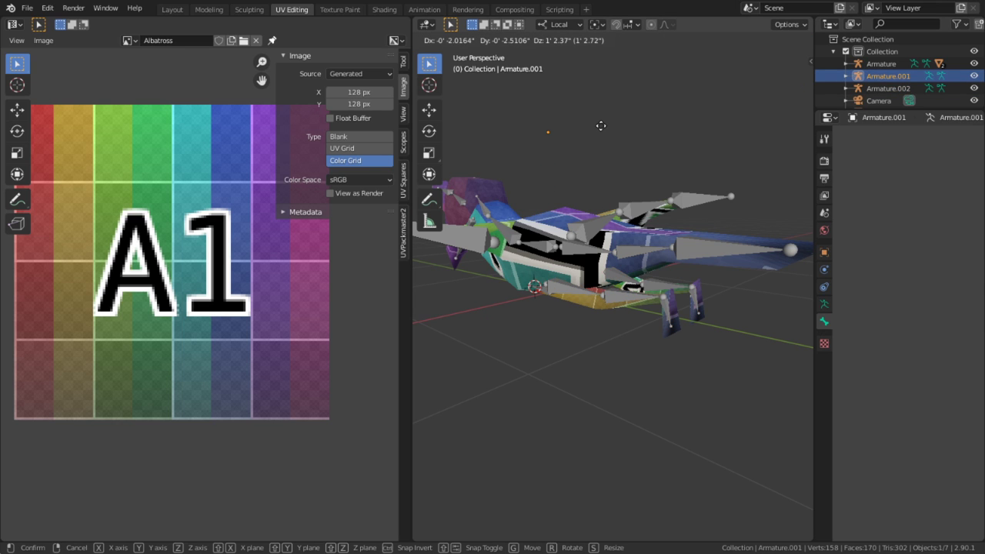
click(600, 124)
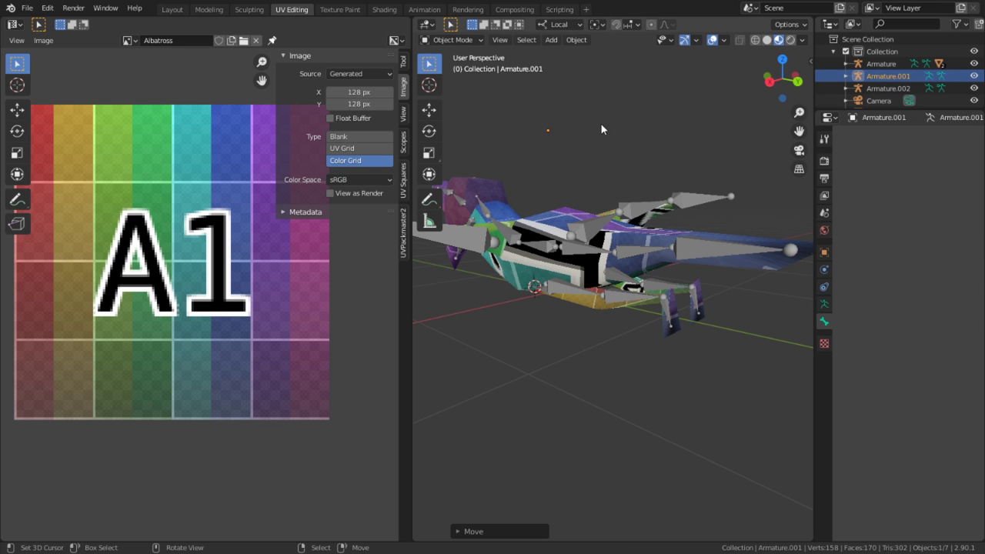
right_click(895, 74)
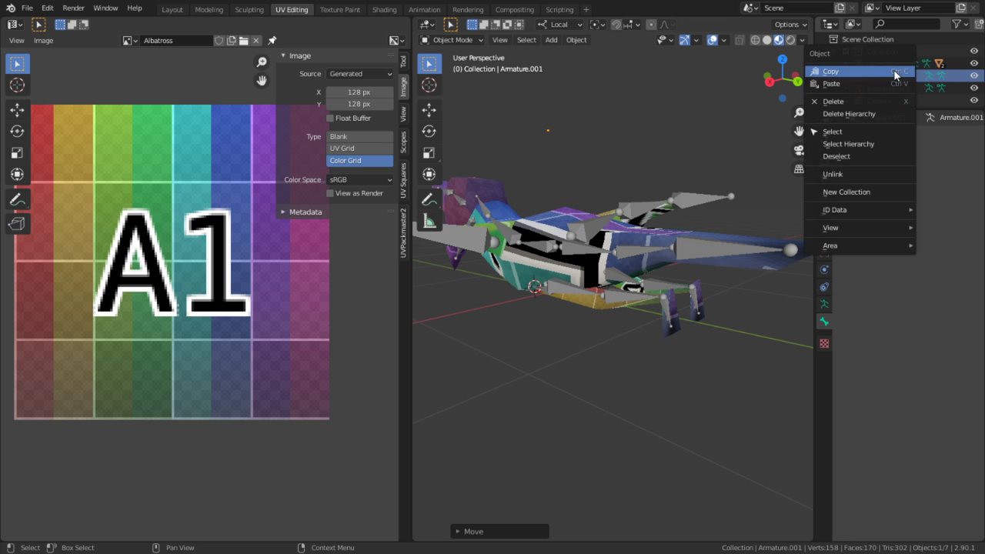
click(865, 101)
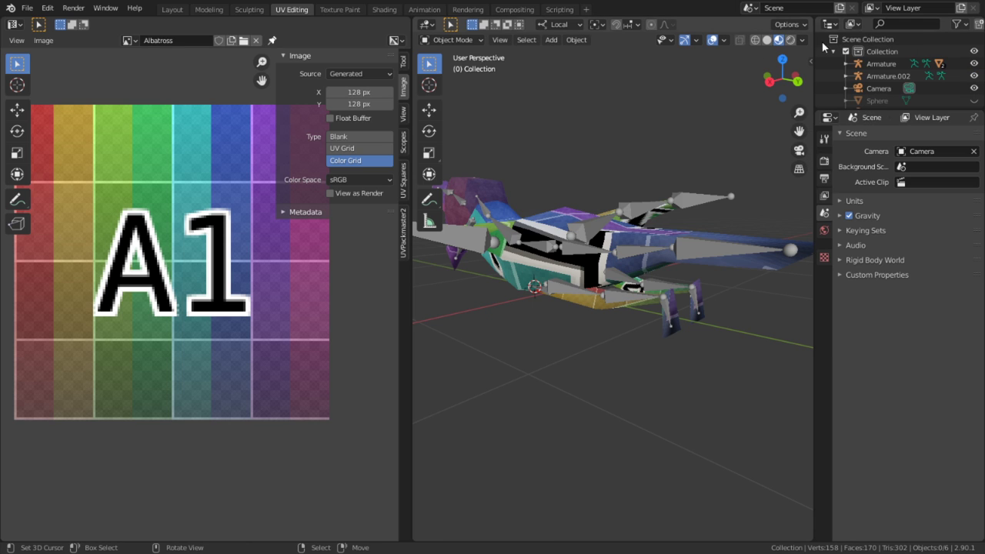
scroll(896, 69, down, 1)
scroll(671, 240, up, 3)
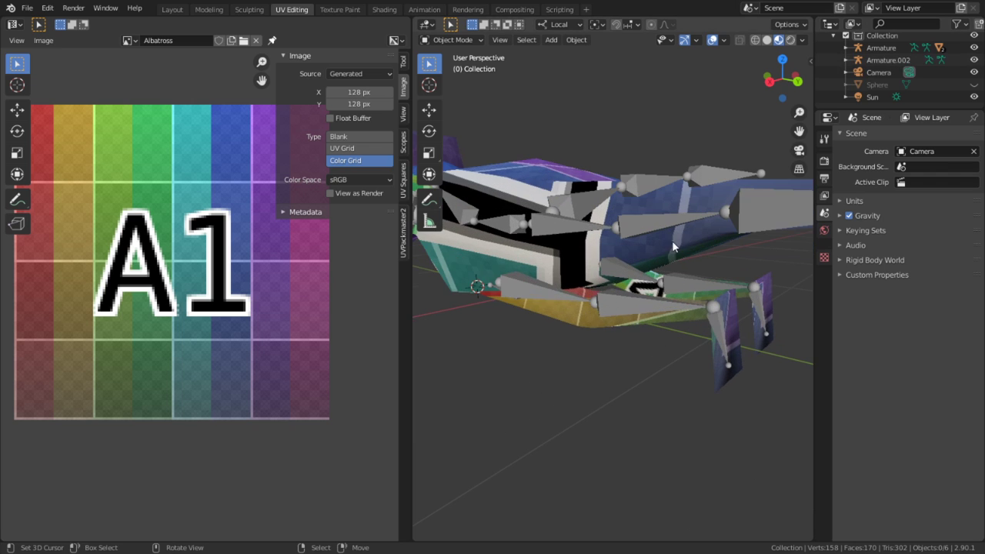
click(572, 296)
key(g)
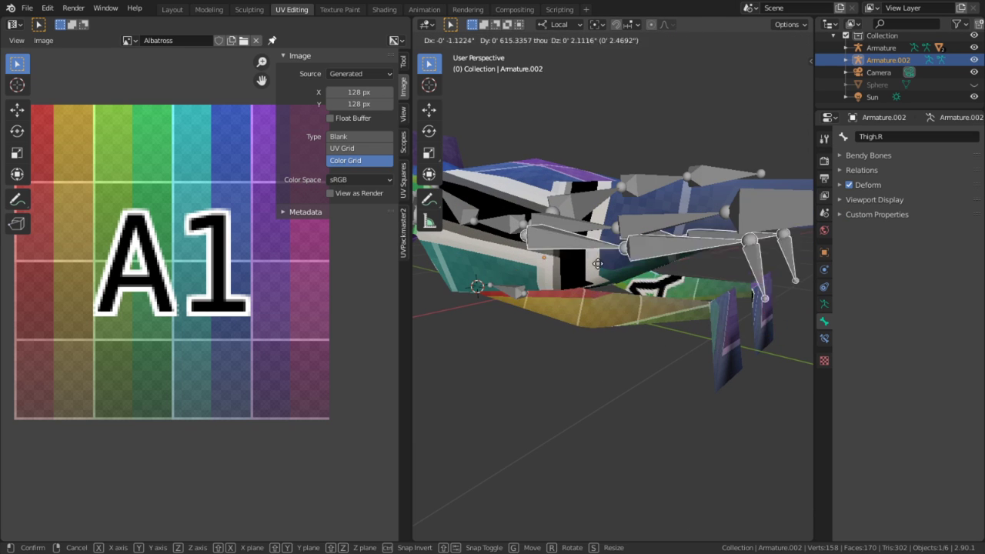
right_click(604, 269)
Parent the Leg mesh to the leg armature with automatic weights
right_click(591, 324)
shift+click(569, 299)
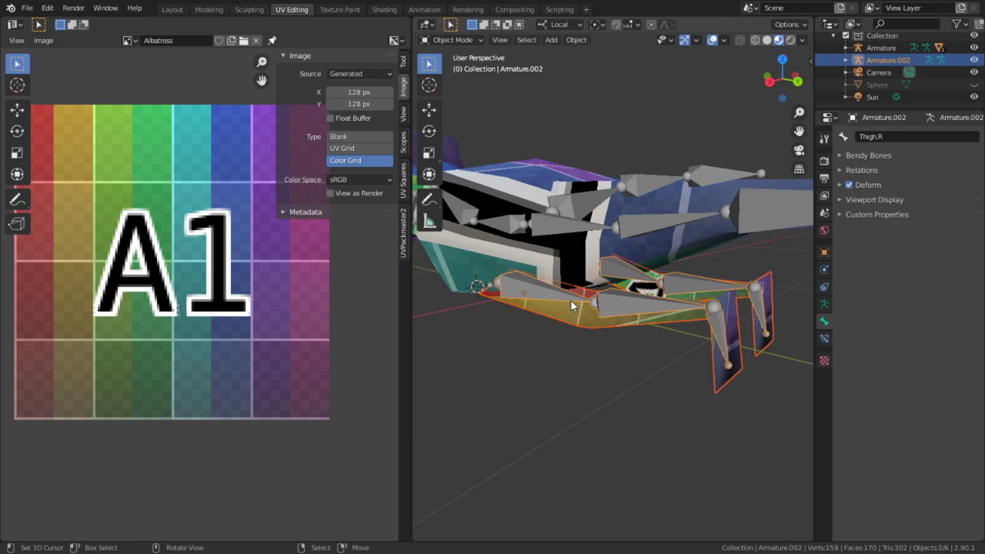
key(ctrl+p)
click(570, 299)
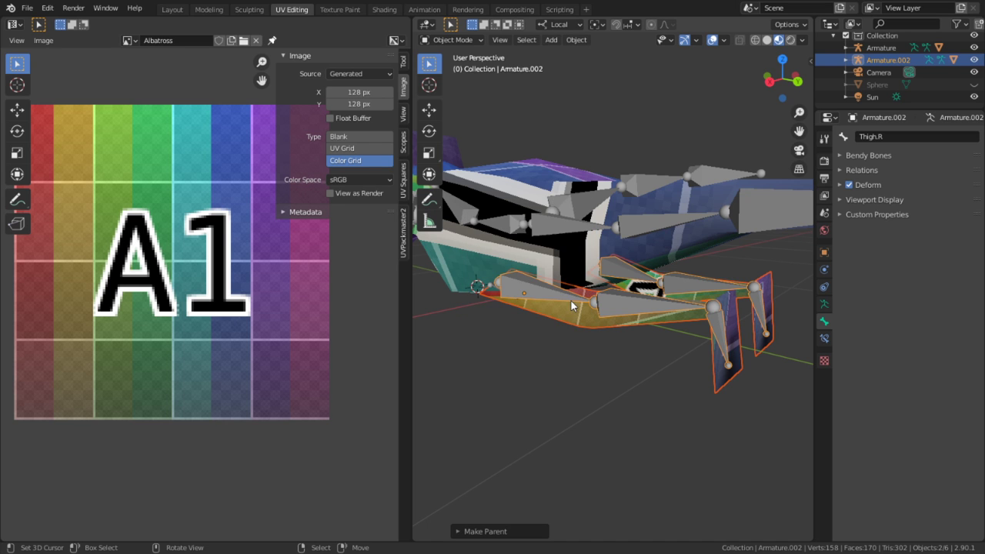
Test the leg deformation by rotating the left thigh bone downward in Pose Mode and viewing it from several angles
middle_drag(618, 321, 648, 320)
click(648, 320)
click(576, 296)
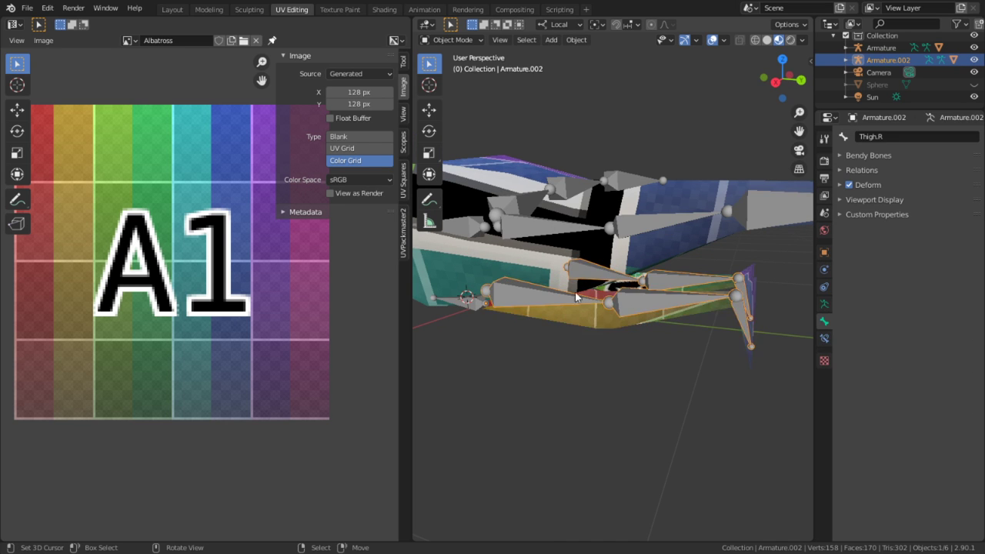
key(ctrl+Tab)
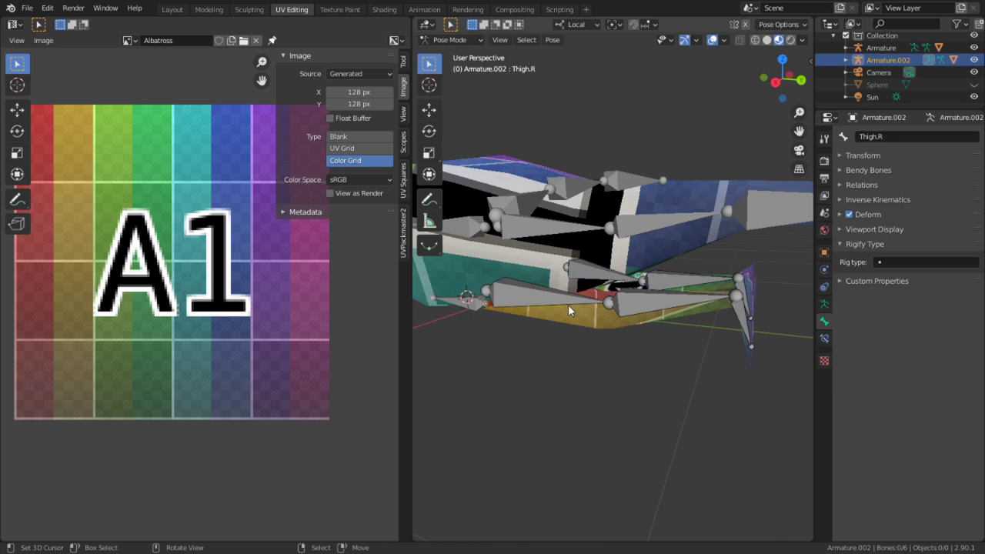
click(568, 306)
key(r)
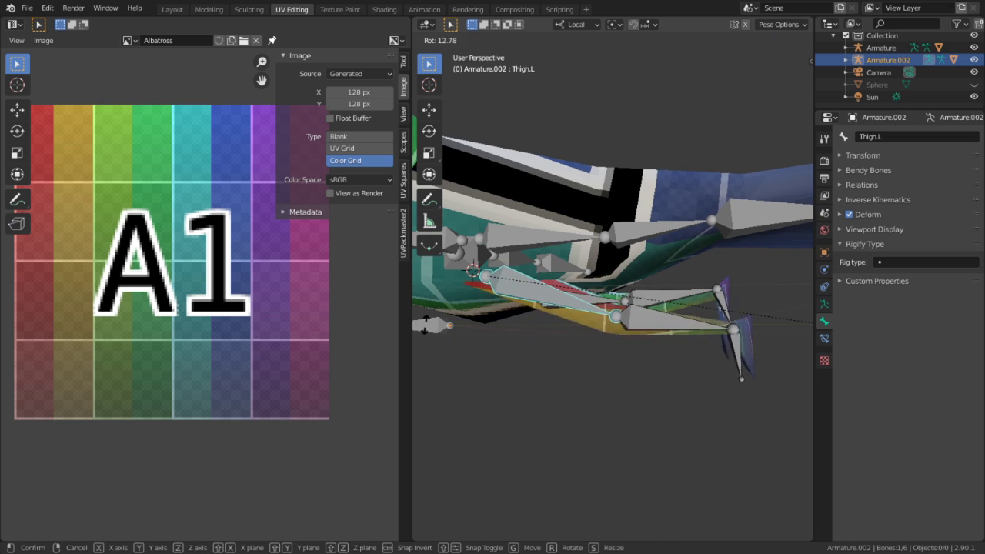
click(645, 442)
middle_drag(645, 441, 786, 400)
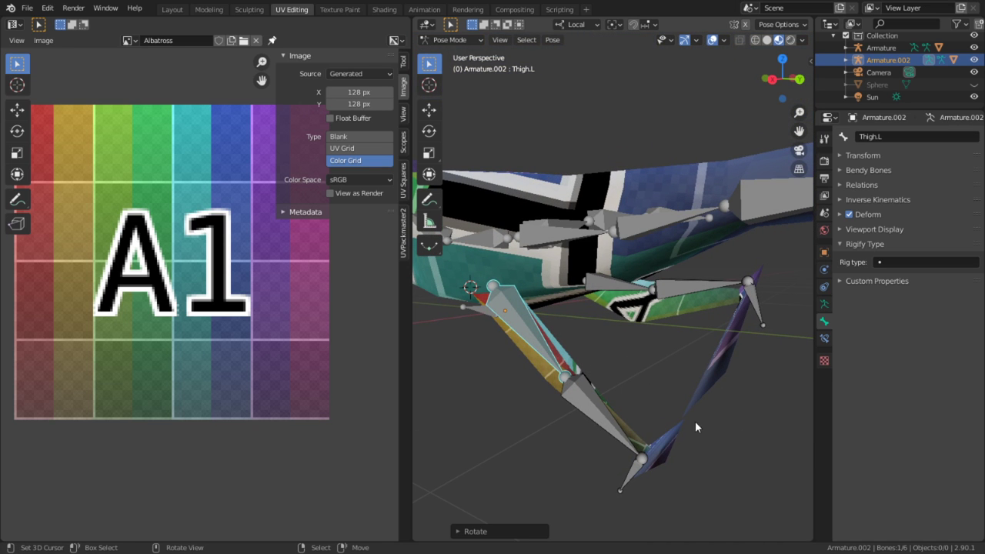
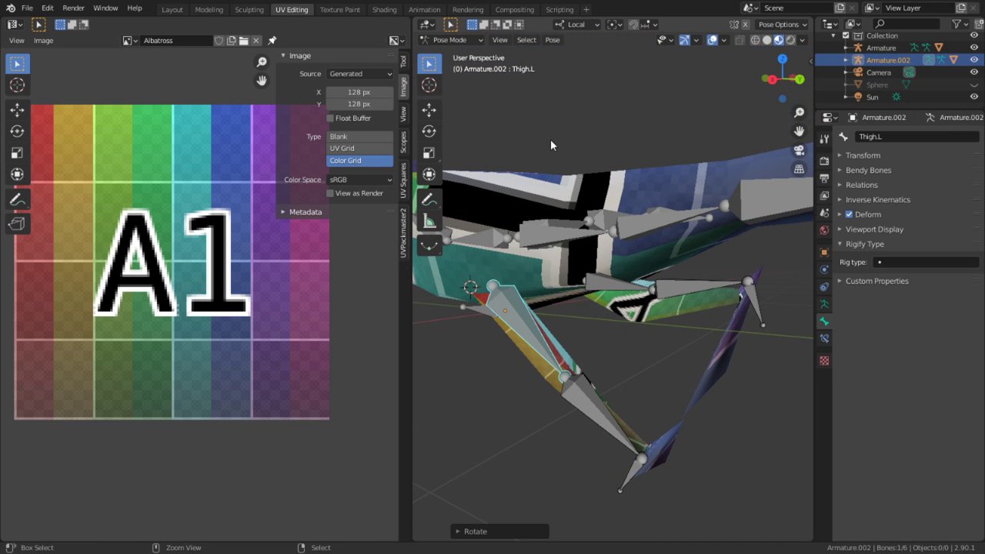
Undo the left thigh rotation and return to Object Mode
key(ctrl+z)
click(466, 40)
click(460, 54)
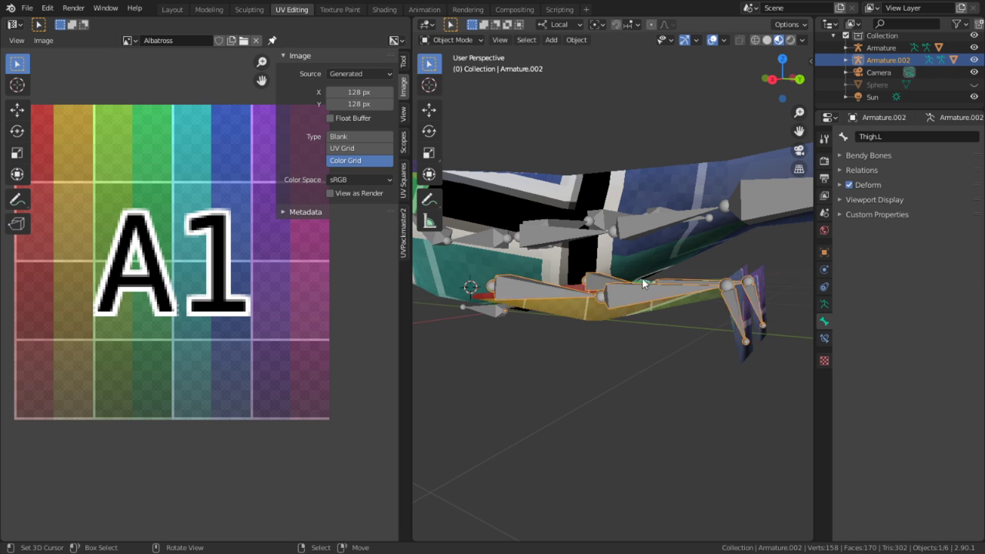
Select the left shin bone and examine from behind how the leg bones line up with the feet
key(Tab)
click(613, 337)
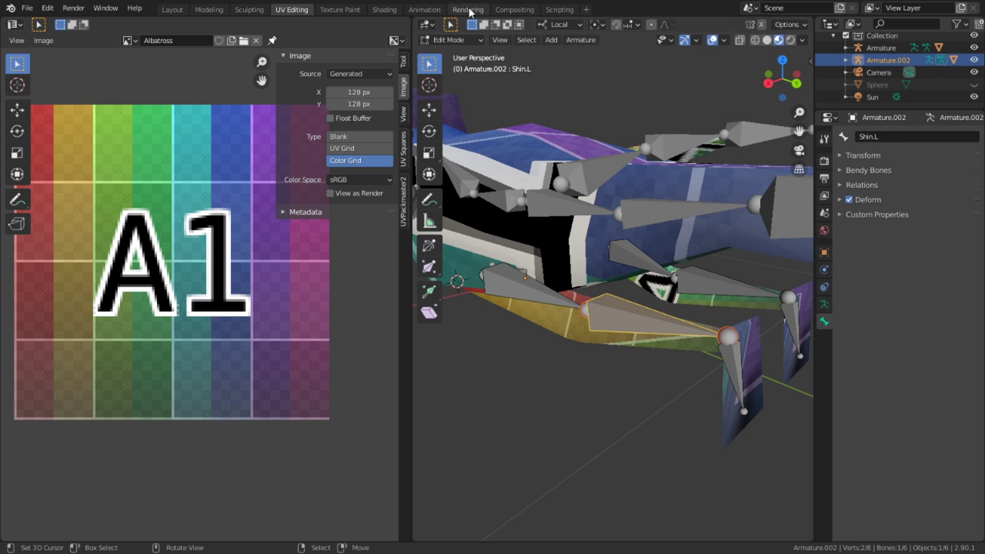
click(460, 40)
click(461, 54)
middle_drag(507, 185, 573, 321)
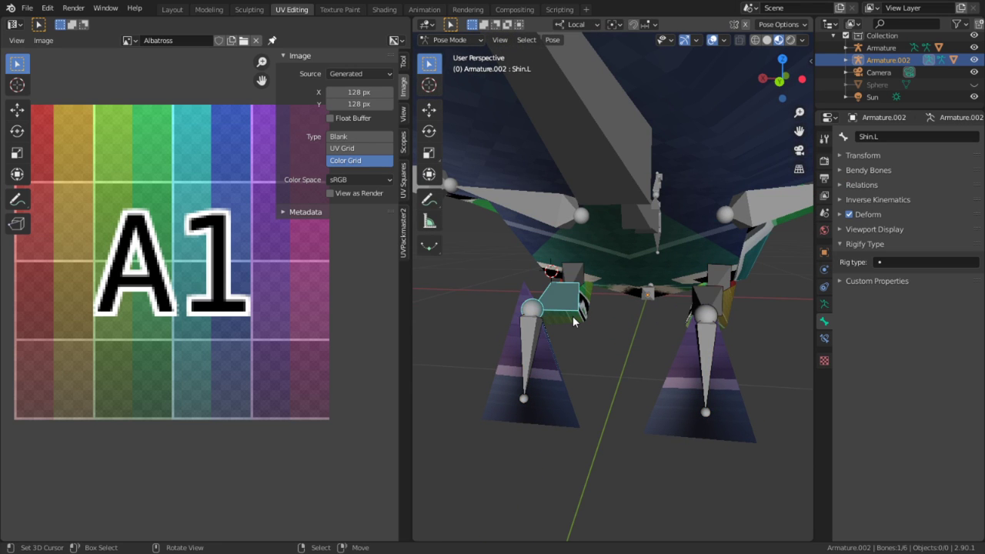
Show the Leg mesh's vertex groups, and select the foot face in Edit Mode to inspect its mirrored geometry
click(576, 321)
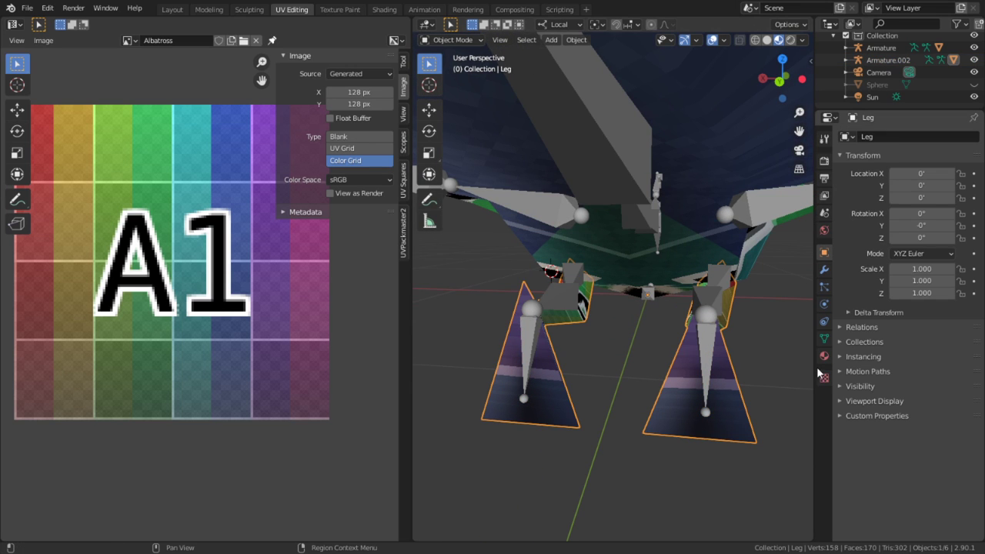
click(823, 337)
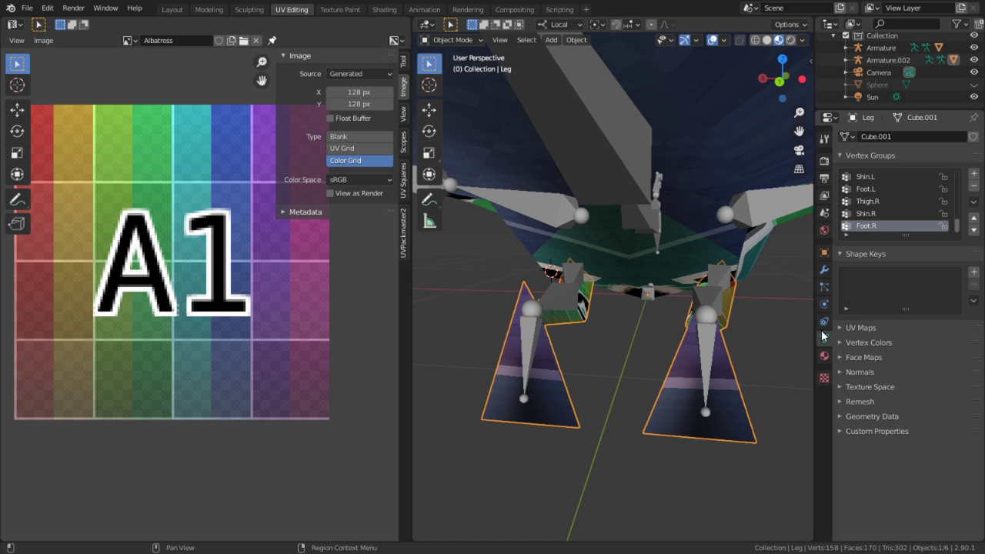
middle_drag(474, 323, 492, 346)
scroll(508, 347, up, 2)
middle_drag(554, 347, 582, 351)
key(Tab)
key(alt+a)
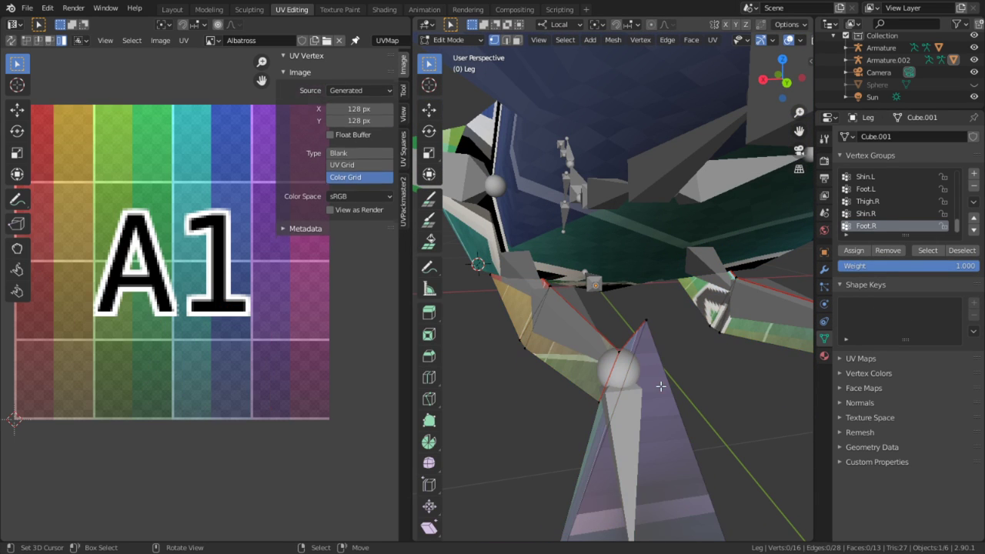
click(676, 408)
middle_drag(681, 406, 746, 356)
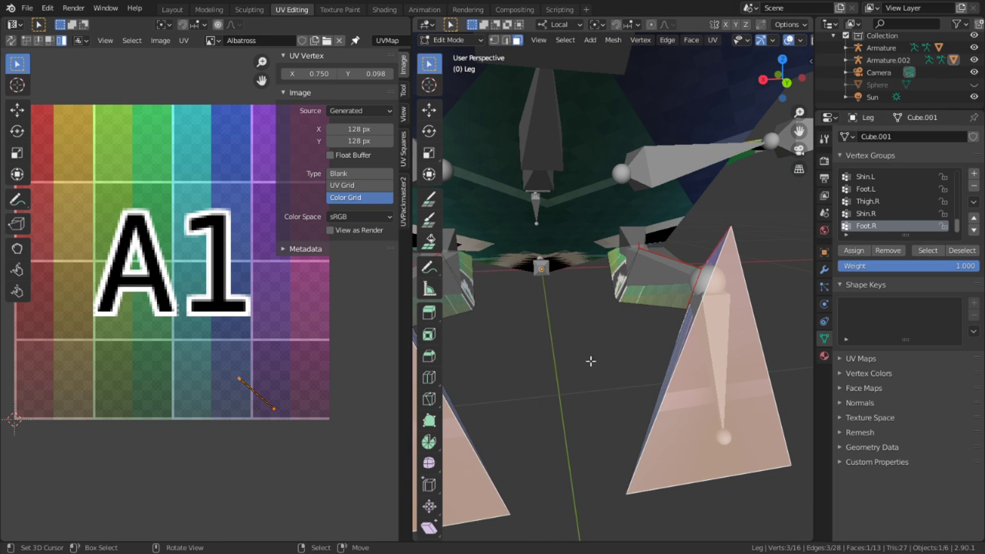
scroll(589, 358, down, 4)
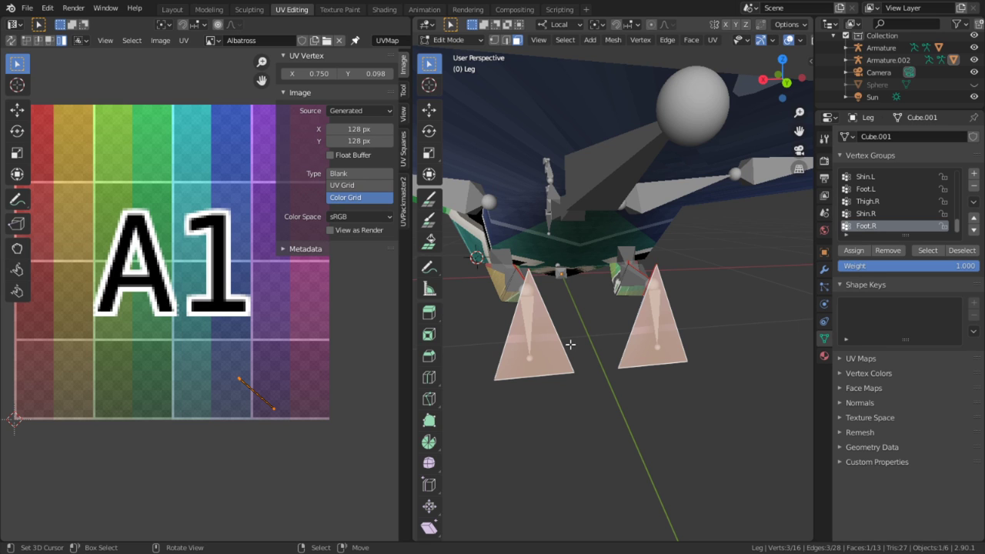
Select the three left leg bones in the leg armature's Edit Mode and move them about 1 foot along local X
key(Tab)
click(532, 310)
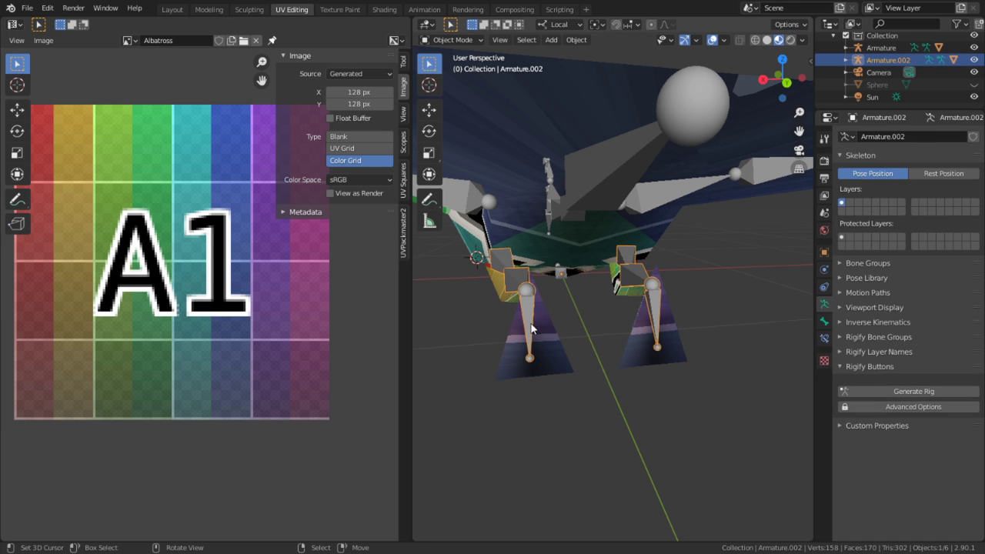
key(Tab)
middle_drag(531, 328, 505, 328)
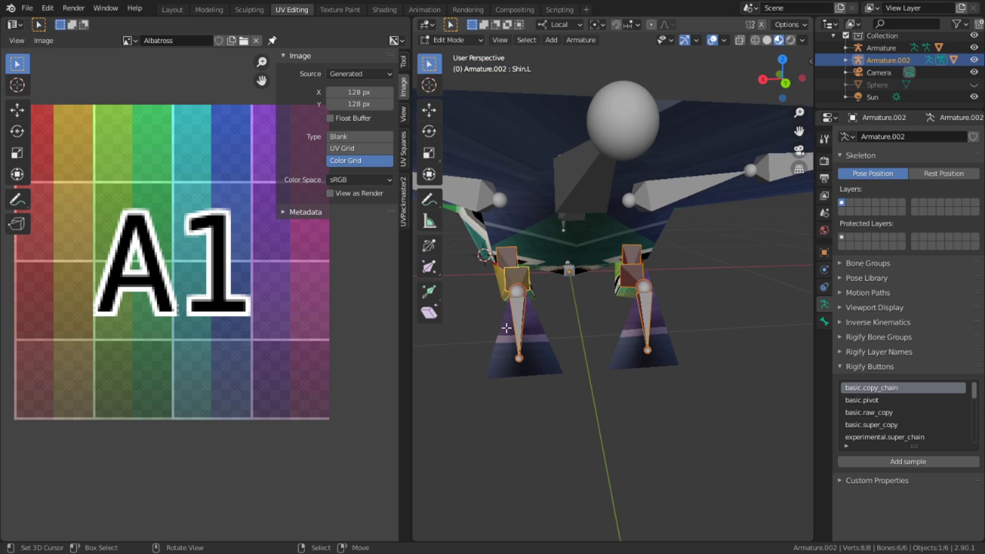
click(524, 318)
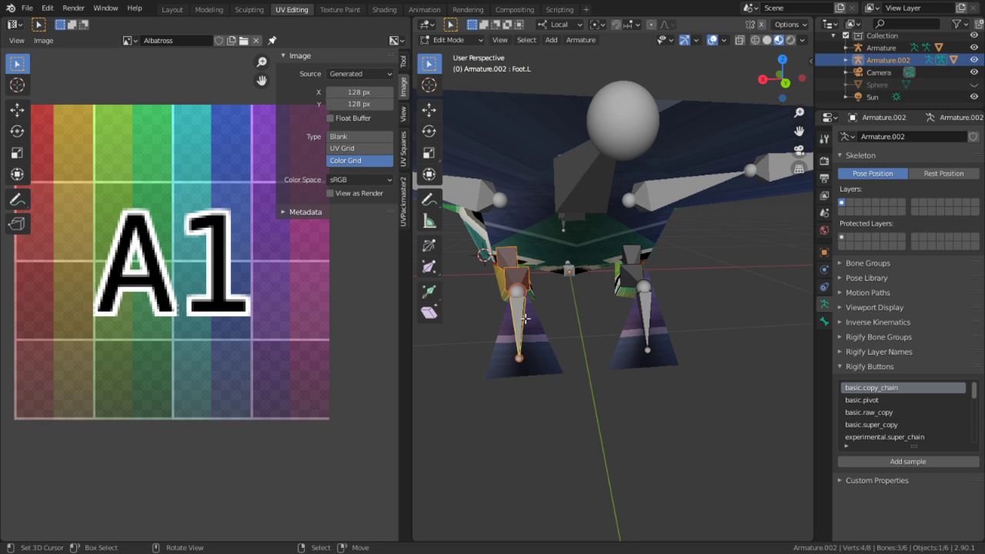
key(g)
key(x)
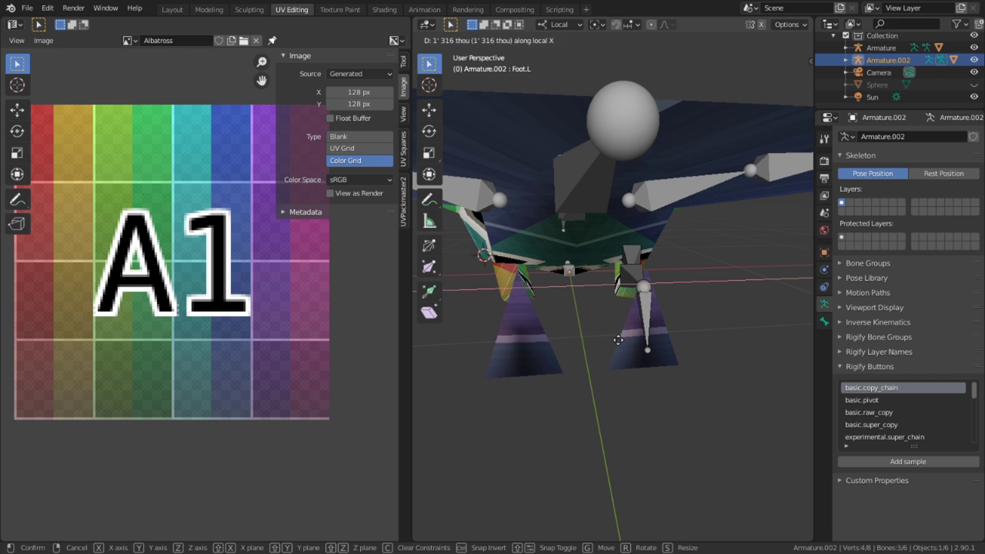
click(612, 351)
scroll(610, 352, down, 5)
scroll(683, 366, up, 4)
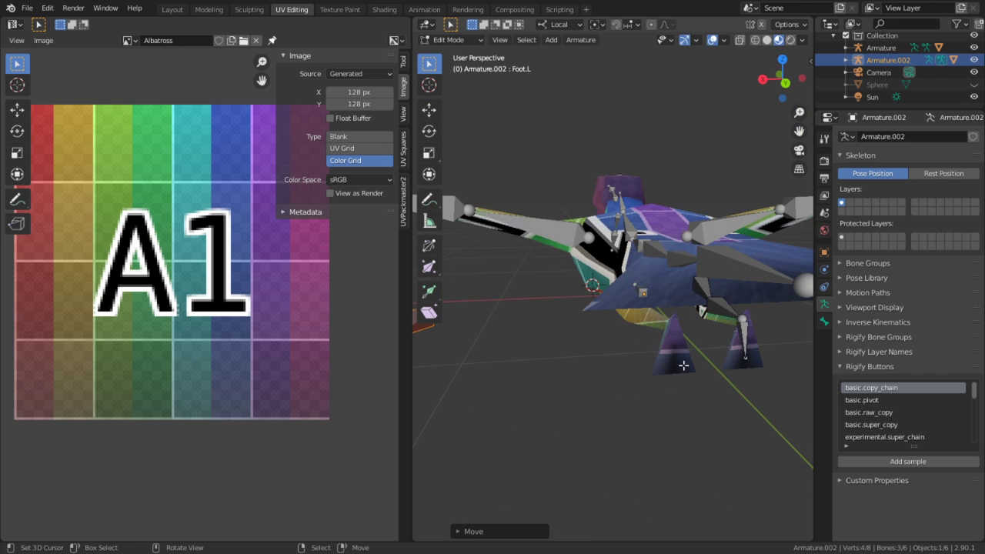
Select all linked geometry of the Leg mesh in Edit Mode and move it along local X onto the shifted leg bones
key(Tab)
click(683, 366)
key(Tab)
key(l)
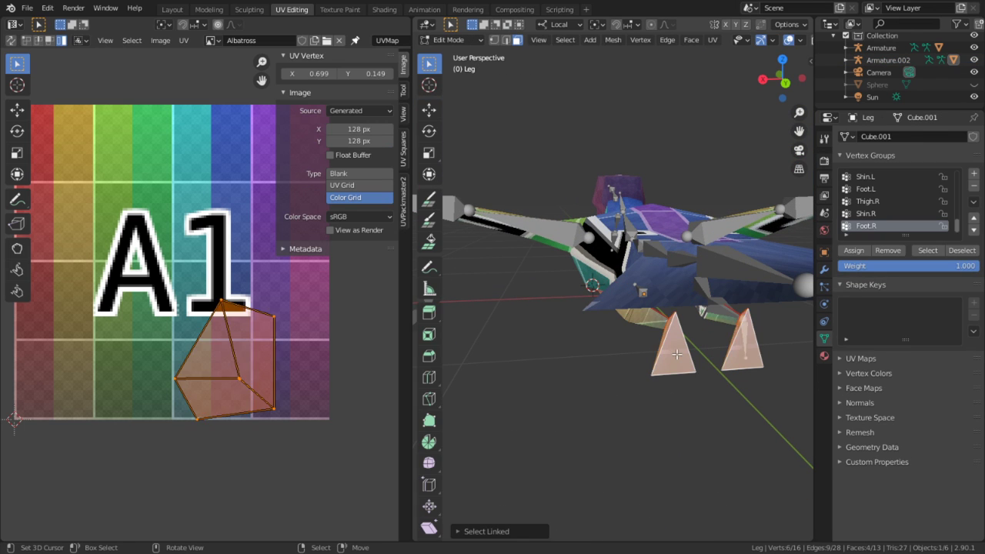
middle_drag(676, 353, 720, 341)
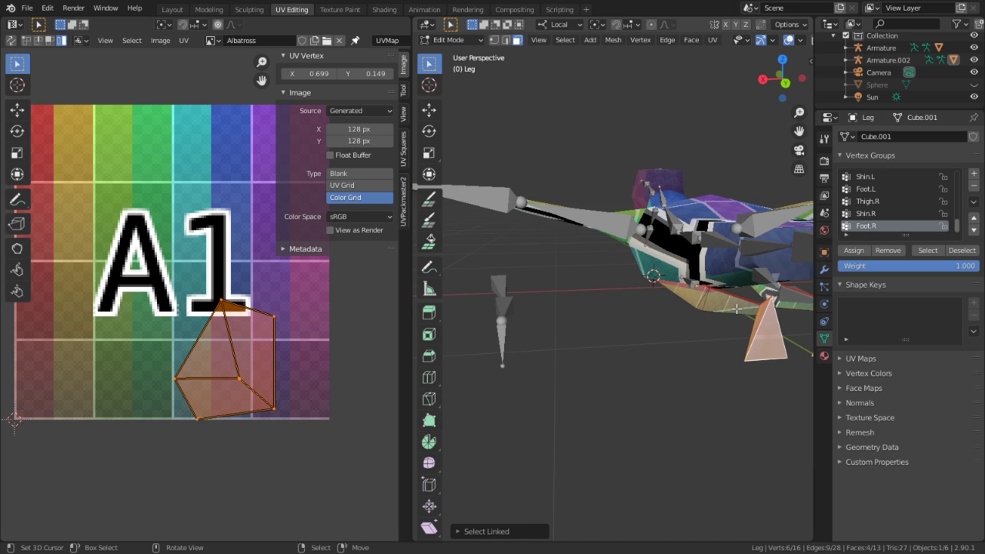
key(l)
key(g)
key(x)
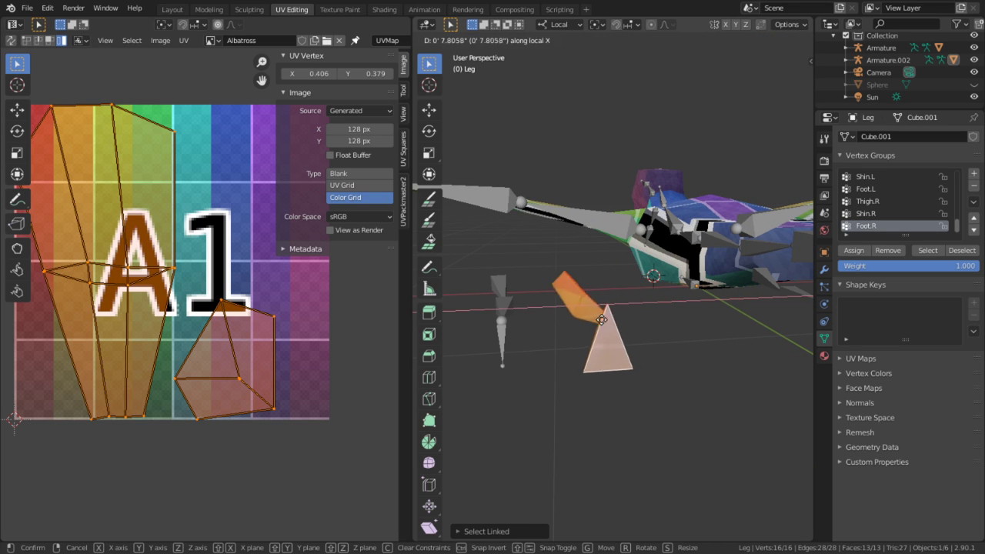
click(535, 329)
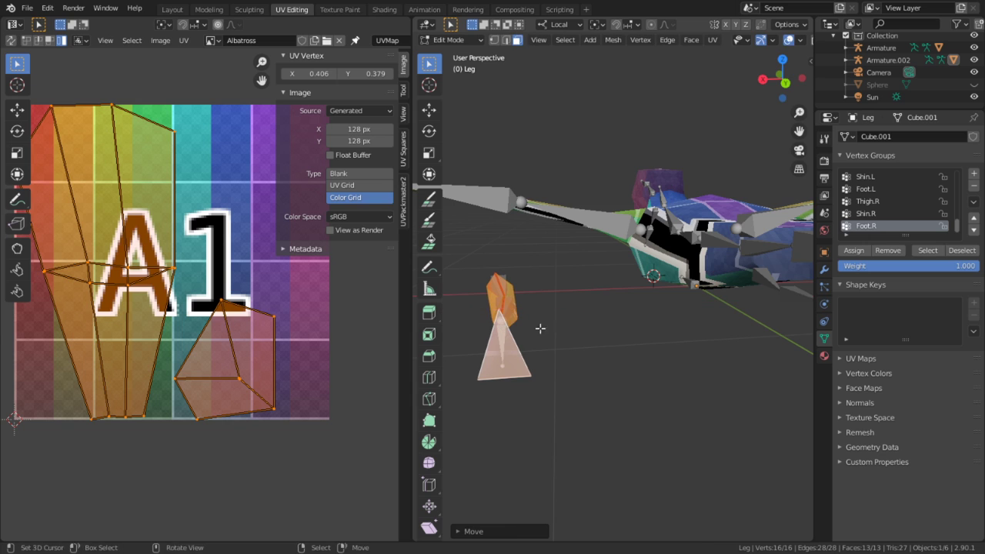
Return to Object Mode and clear the parent of the Leg mesh with the leg armature also selected
middle_drag(538, 330, 574, 332)
click(449, 40)
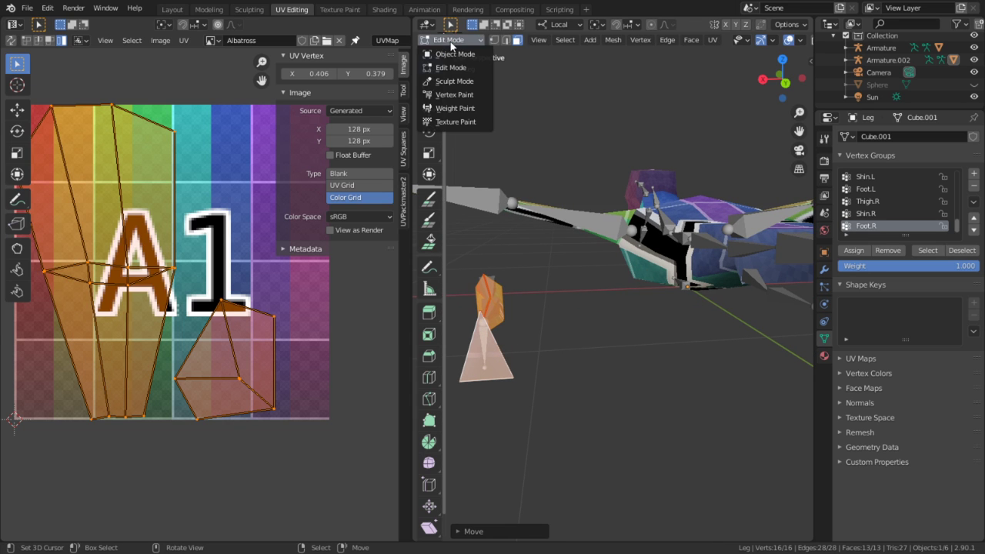
click(458, 52)
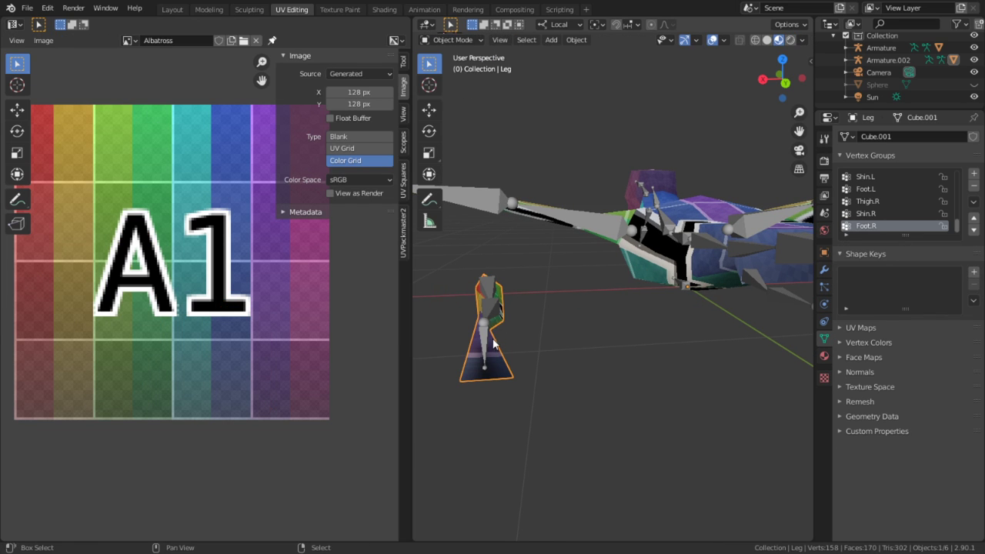
click(487, 317)
key(alt+p)
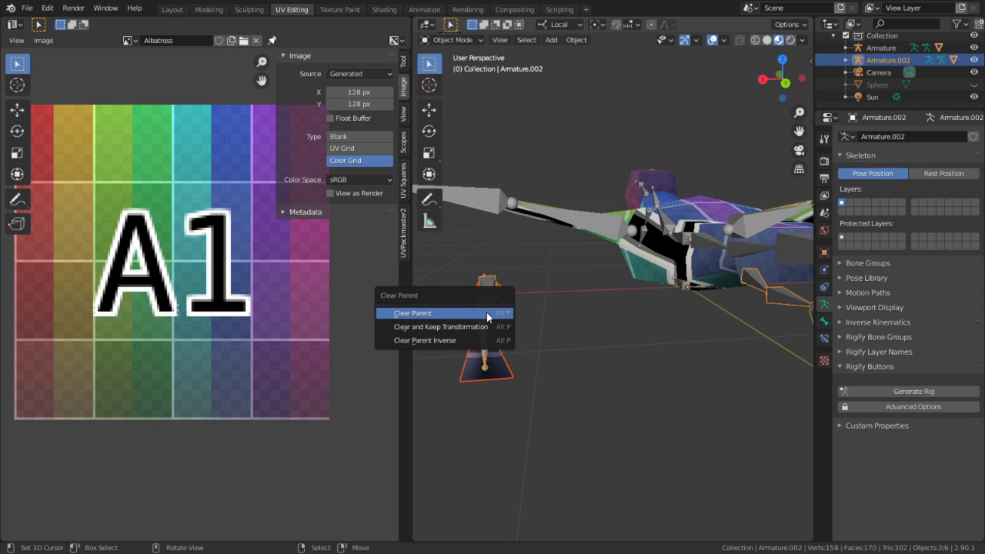
click(487, 317)
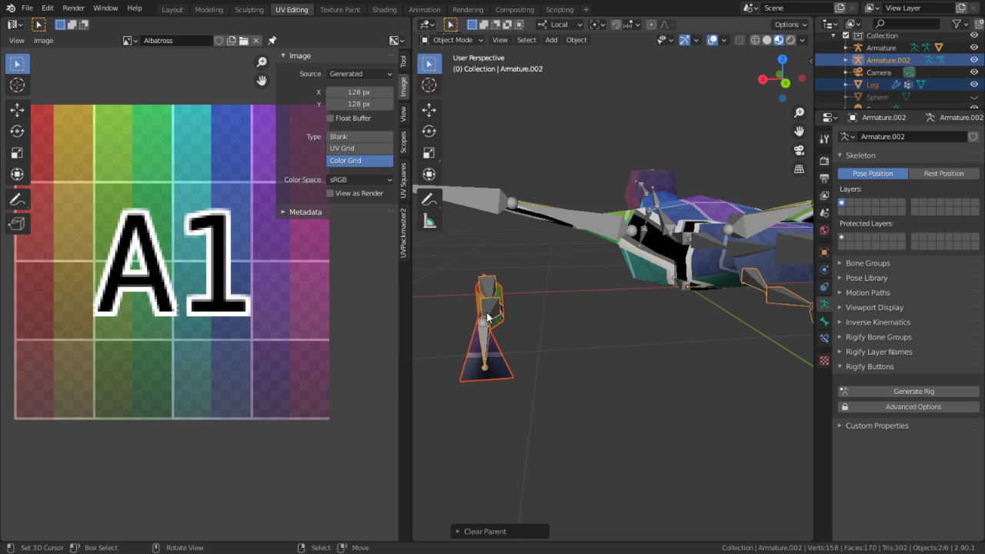
Delete the Leg mesh's old vertex groups from Foot.R upward, including the leg, wing and tail groups, until reaching Neck
click(497, 357)
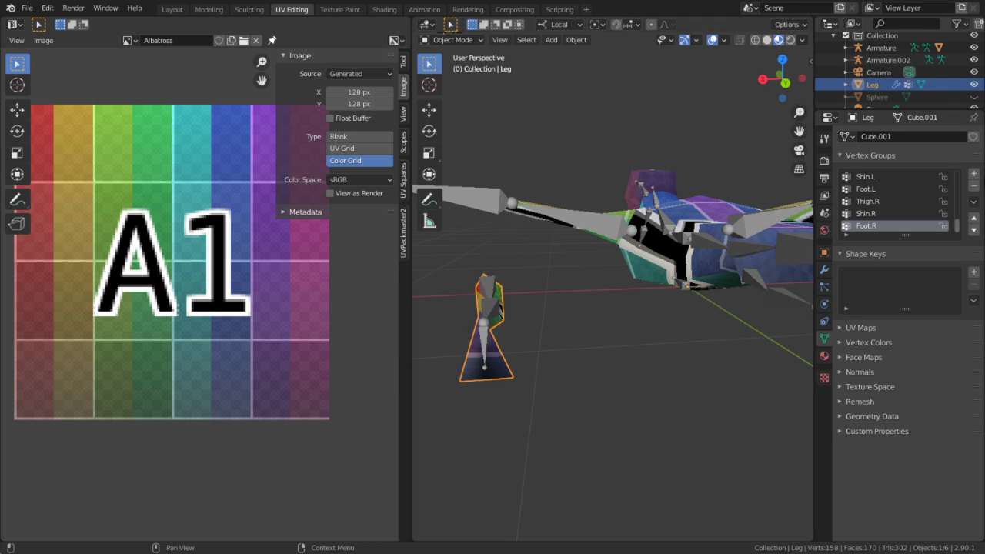
click(974, 187)
click(977, 186)
click(977, 186)
click(977, 186)
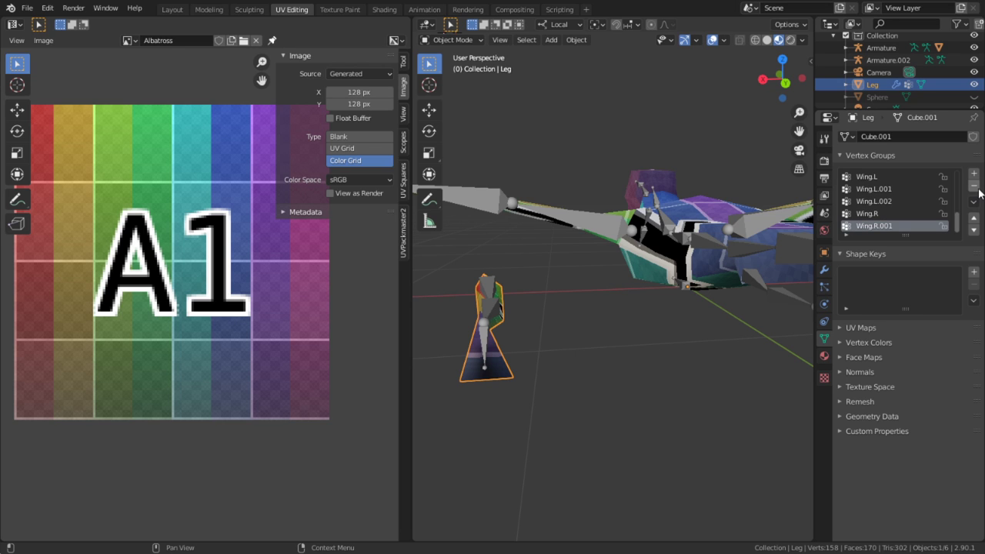
middle_drag(693, 254, 643, 286)
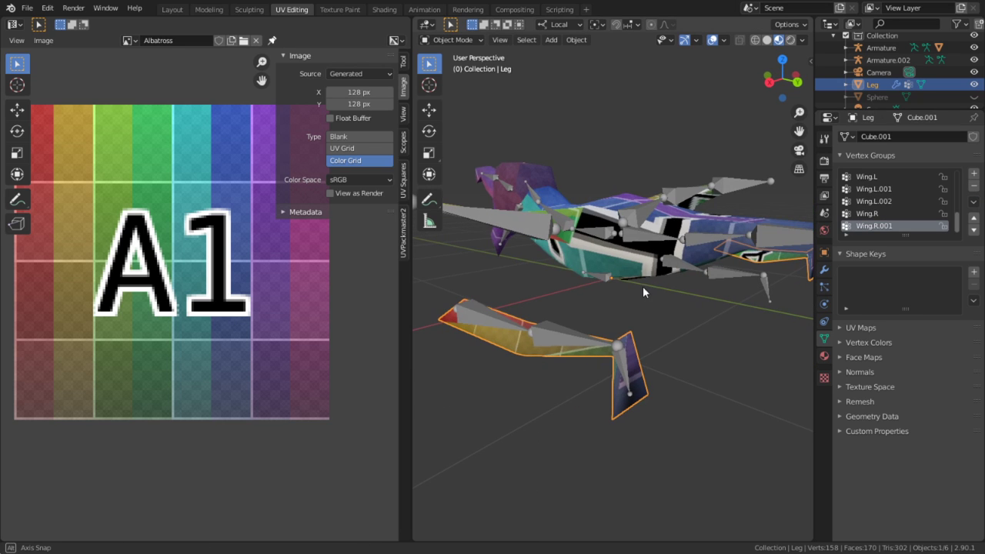
click(977, 187)
click(977, 188)
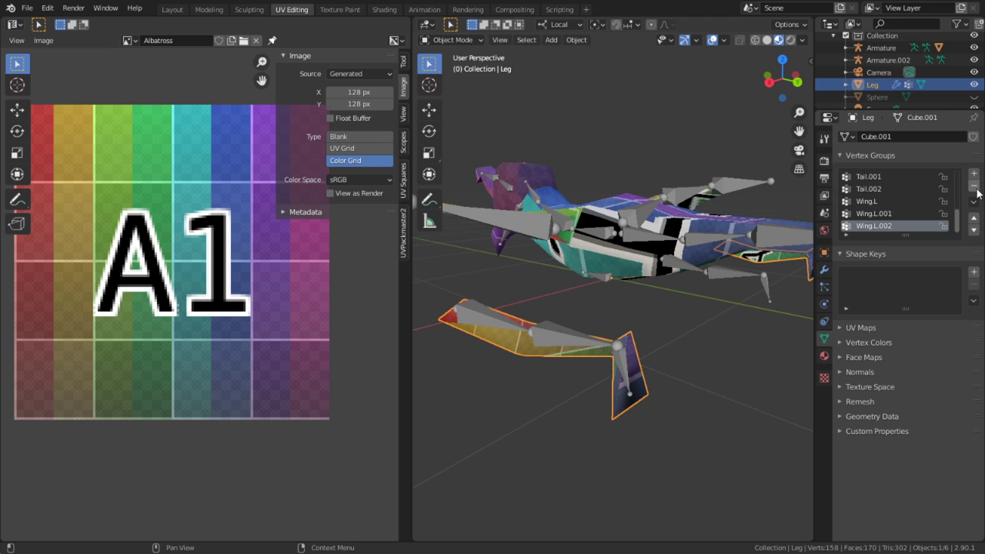
click(977, 189)
click(977, 188)
click(977, 189)
click(977, 189)
click(977, 188)
click(977, 188)
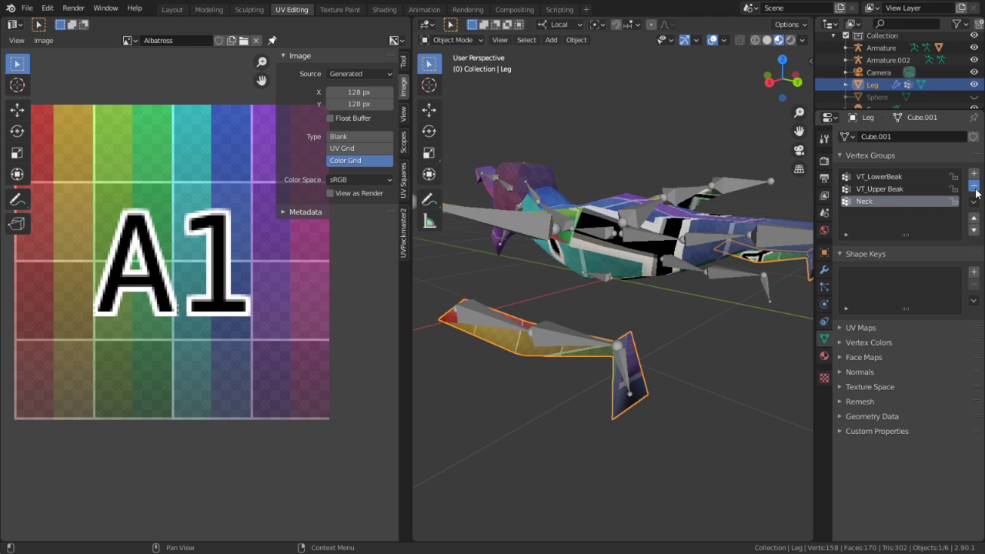
Delete all remaining vertex groups from the leg mesh
click(977, 188)
click(977, 189)
middle_drag(562, 395, 642, 347)
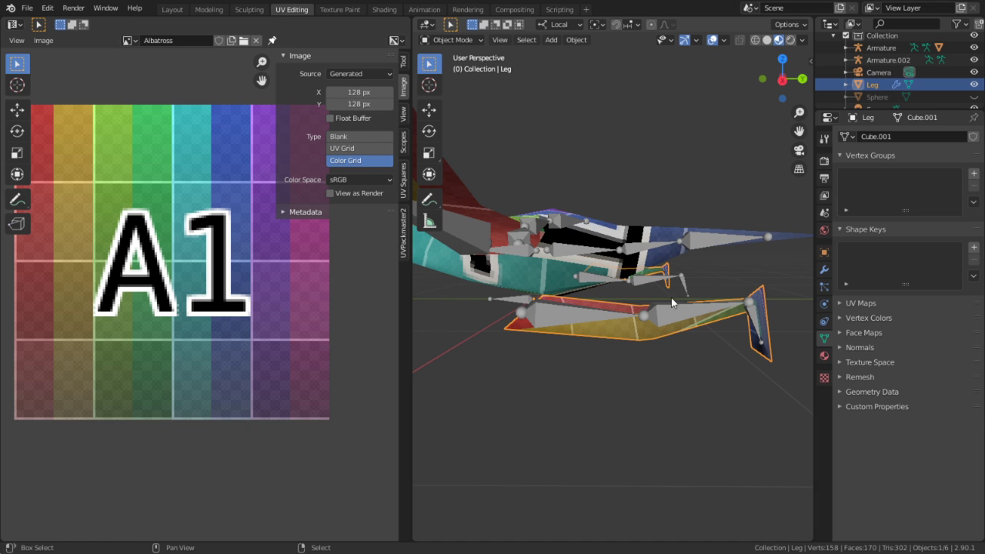
Symmetrize the leg armature's bones in Edit Mode with direction +X to -X, and return to Object Mode
shift+click(672, 303)
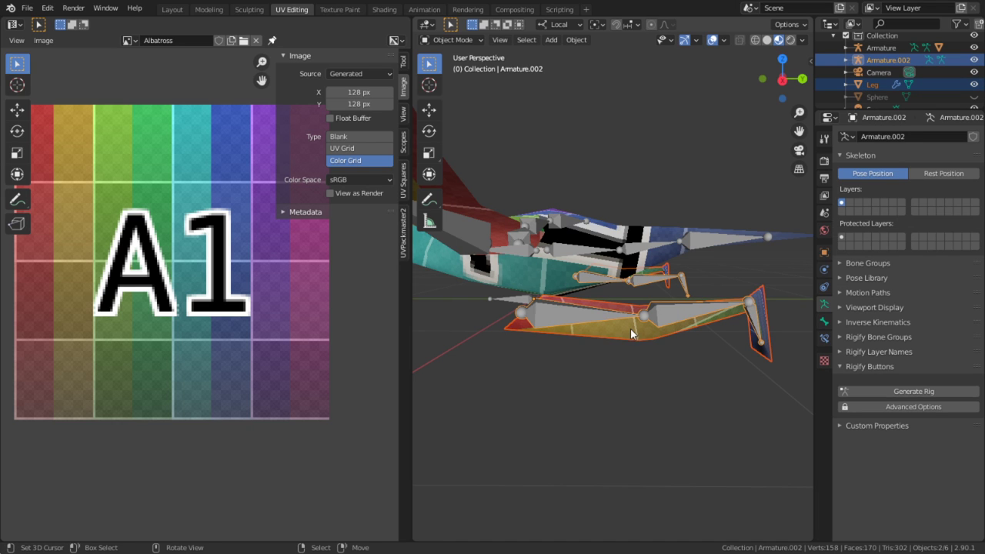
right_click(666, 315)
shift+right_click(666, 315)
key(ctrl+Tab)
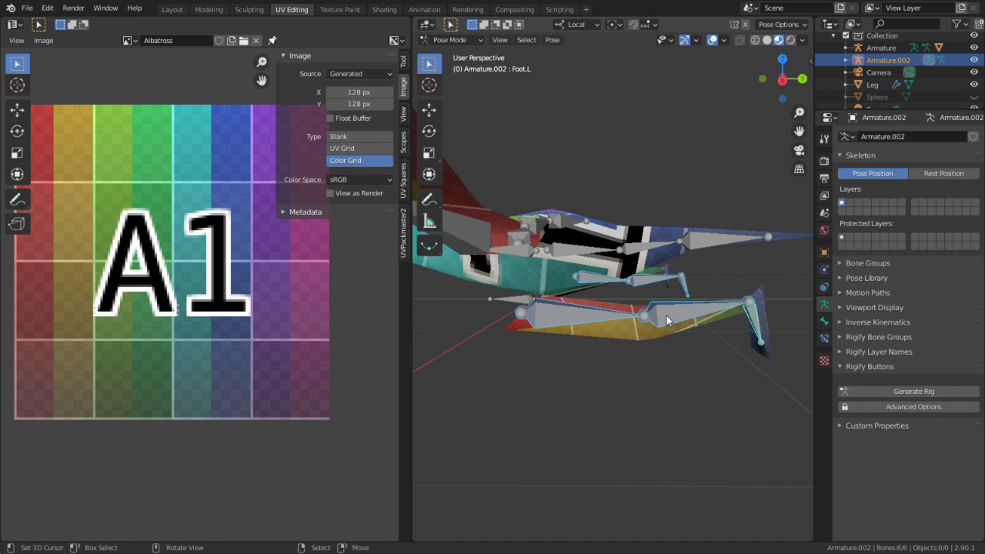
key(Tab)
key(w)
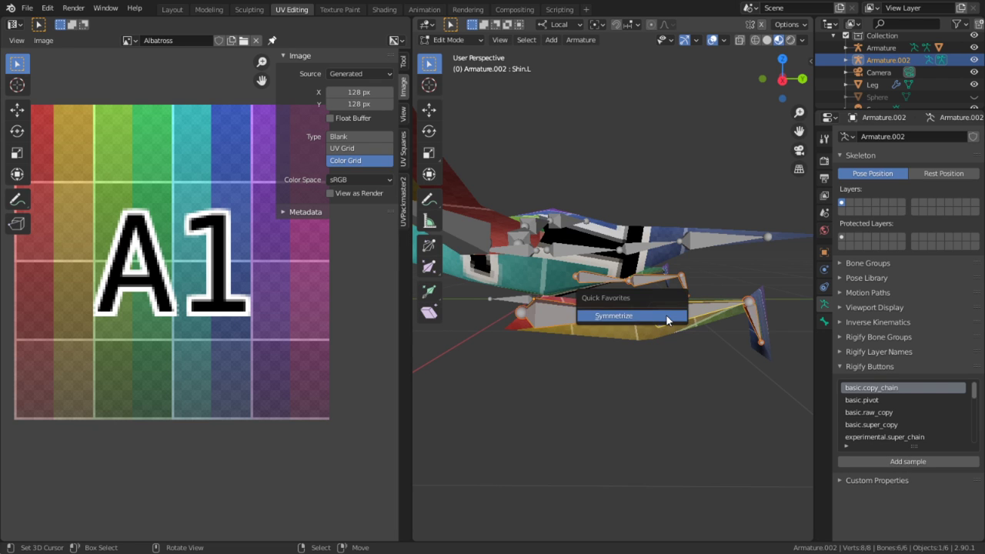
click(665, 314)
middle_drag(666, 314, 692, 361)
click(492, 531)
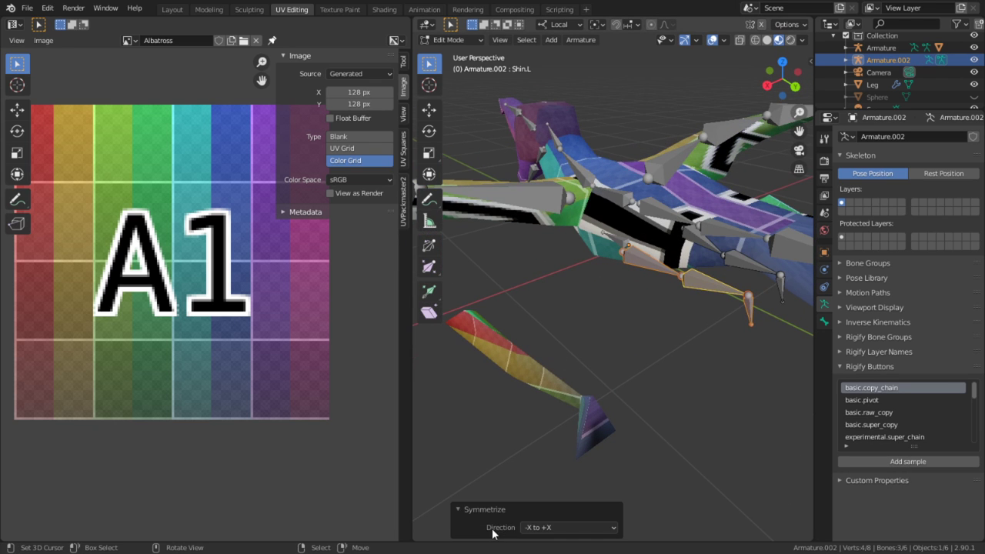
click(529, 526)
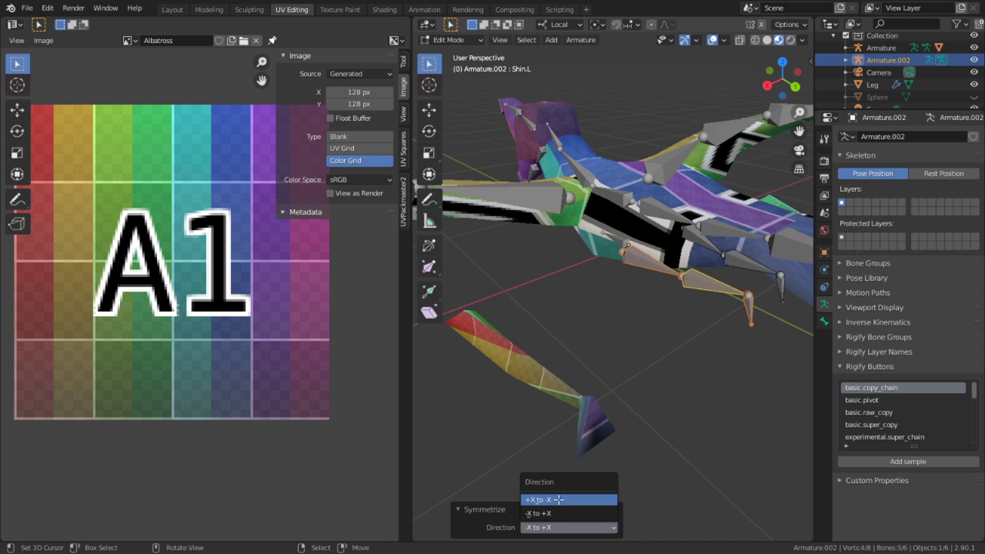
click(557, 500)
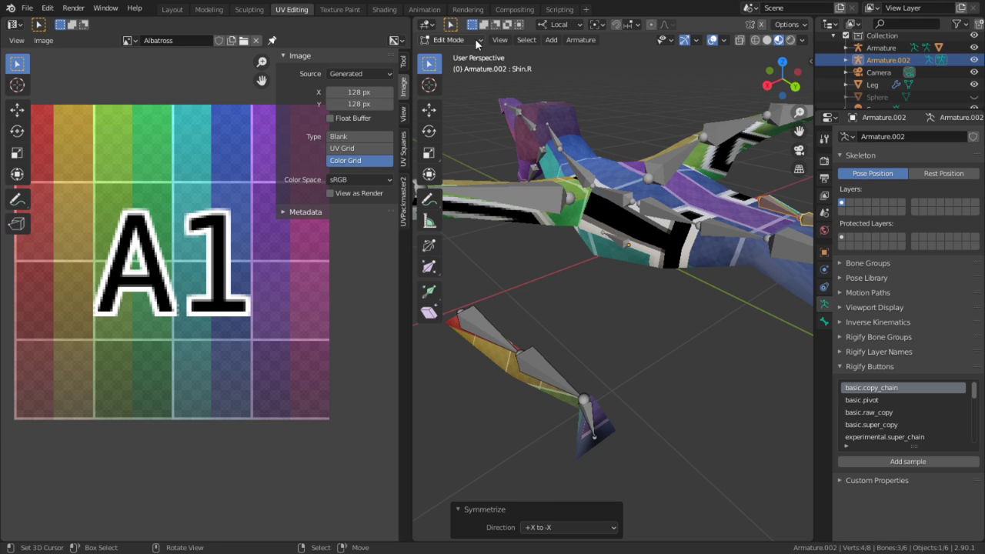
click(475, 39)
click(458, 50)
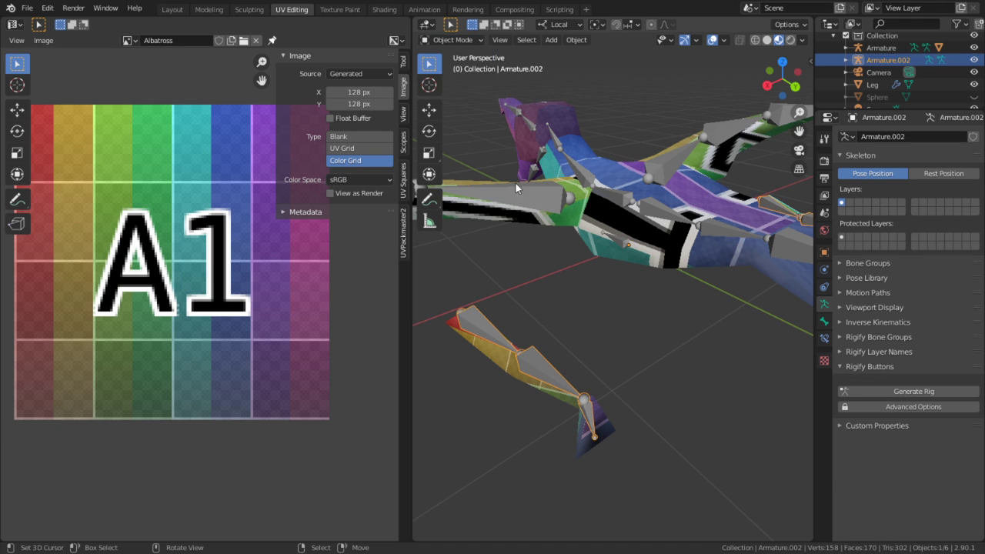
Parent the leg mesh to the leg armature with automatic weights
click(498, 372)
middle_drag(493, 370, 560, 329)
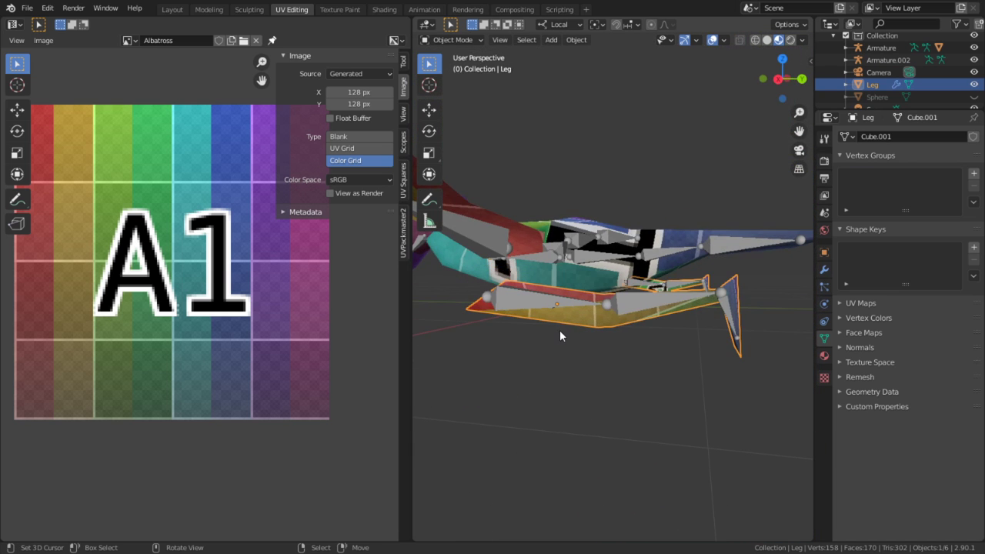
key(KP_3)
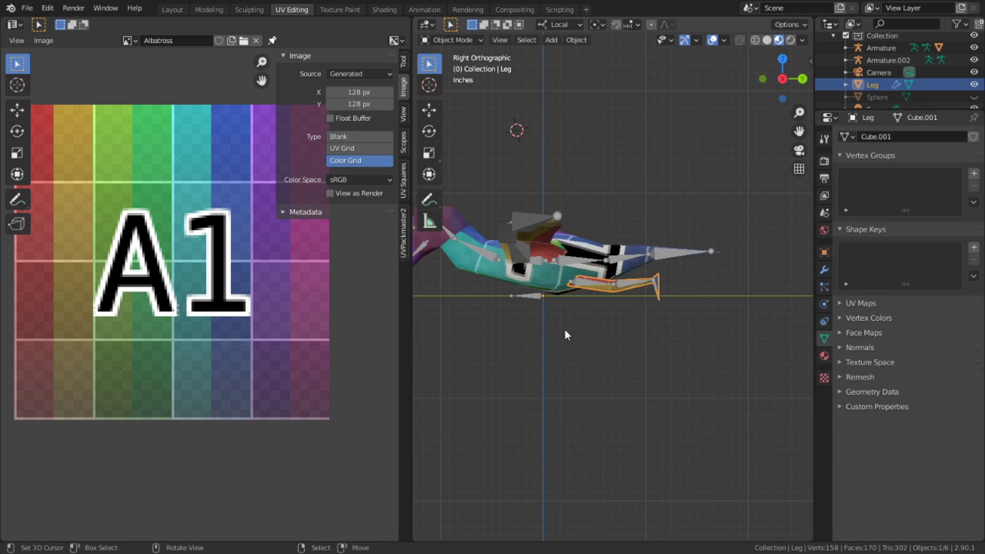
key(KP_Decimal)
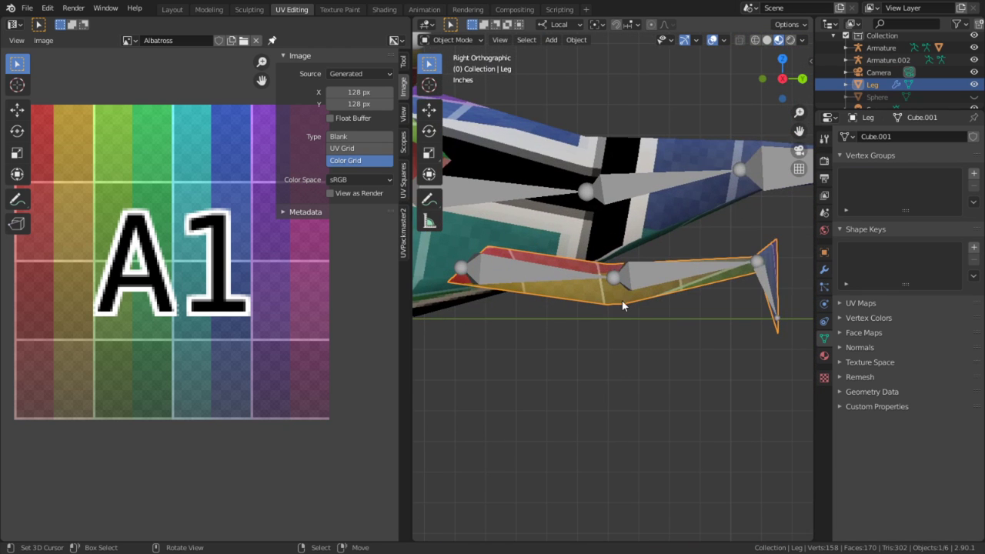
shift+click(656, 274)
key(ctrl+p)
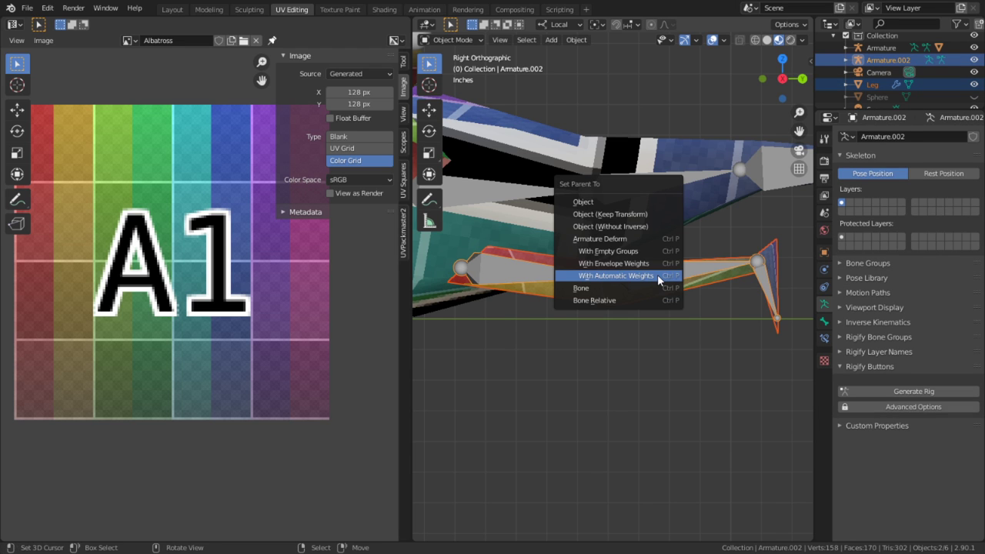
click(657, 274)
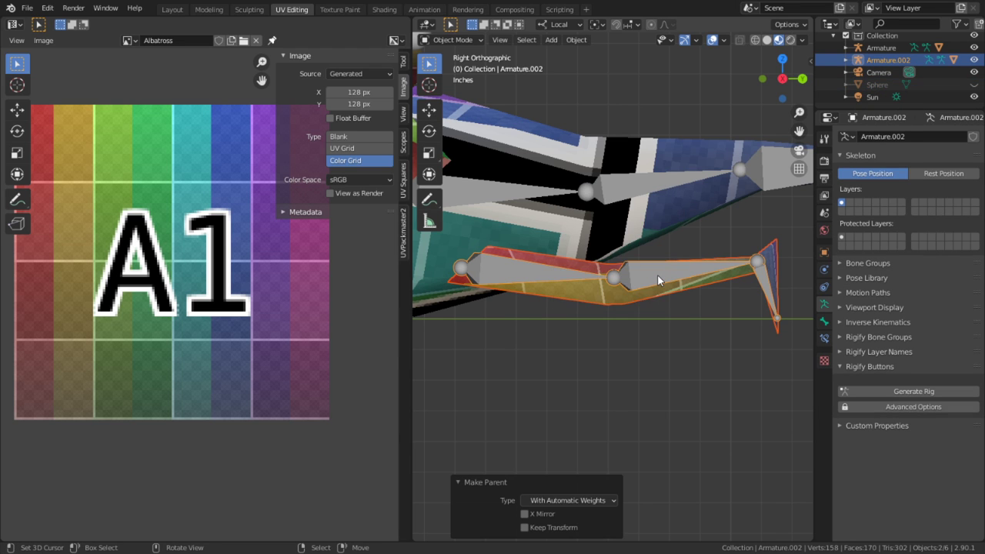
Put the leg armature in Pose Mode and test the mesh deformation by temporarily rotating the left shin and thigh bones
middle_drag(657, 273, 719, 390)
key(ctrl+Tab)
click(710, 376)
key(r)
key(x)
key(x)
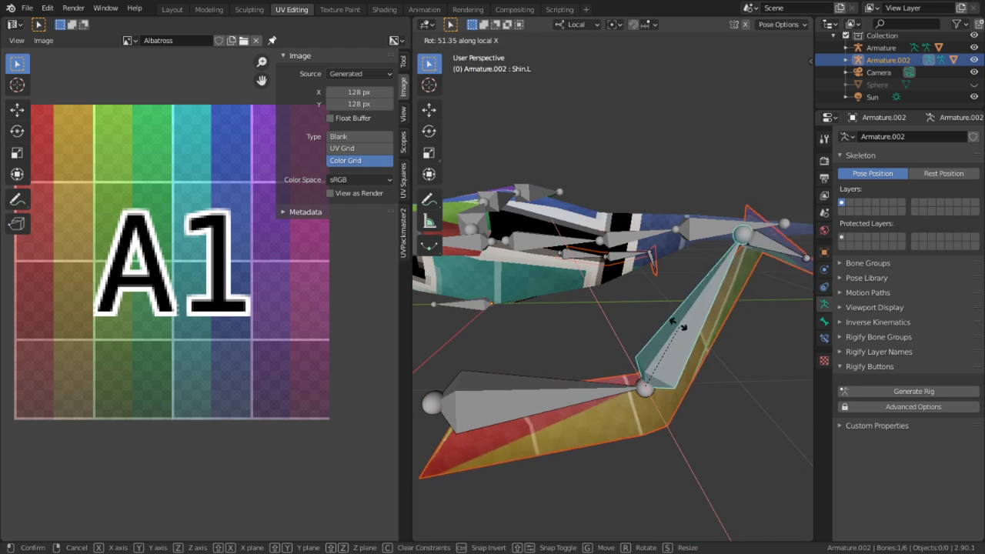
key(Escape)
click(539, 392)
key(r)
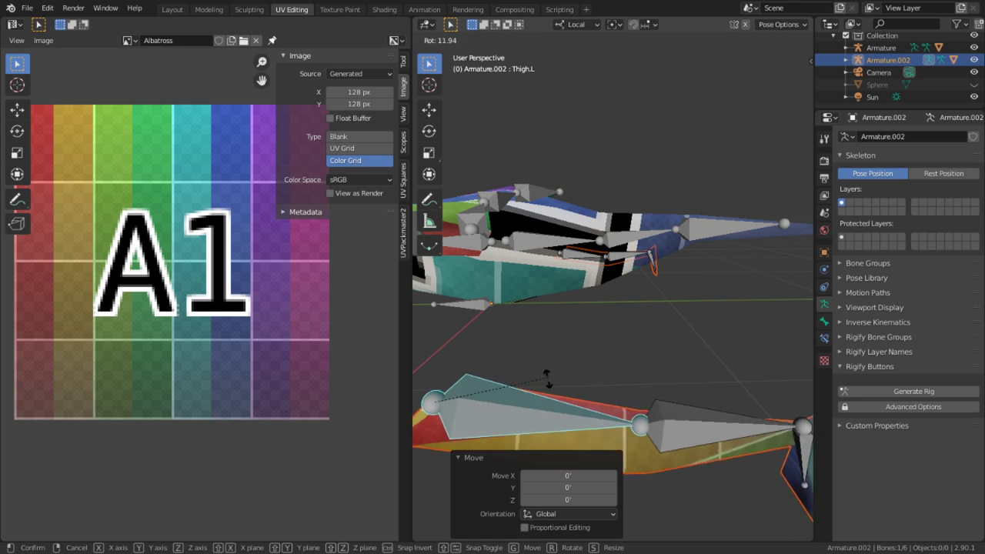
right_click(510, 416)
Bring both legs in beneath the body by scaling the two thigh bones along the global X axis
middle_drag(513, 415, 737, 293)
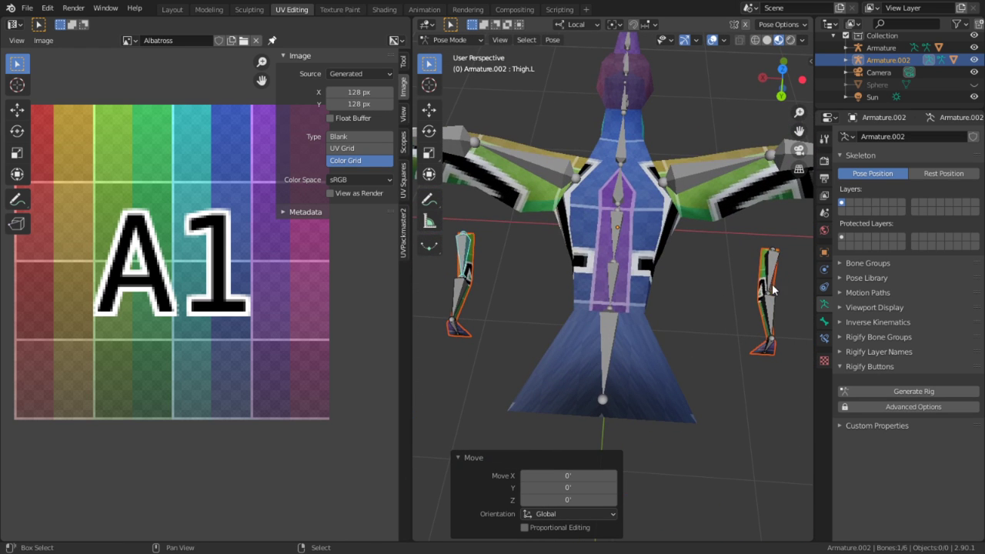
click(773, 290)
key(s)
right_click(703, 185)
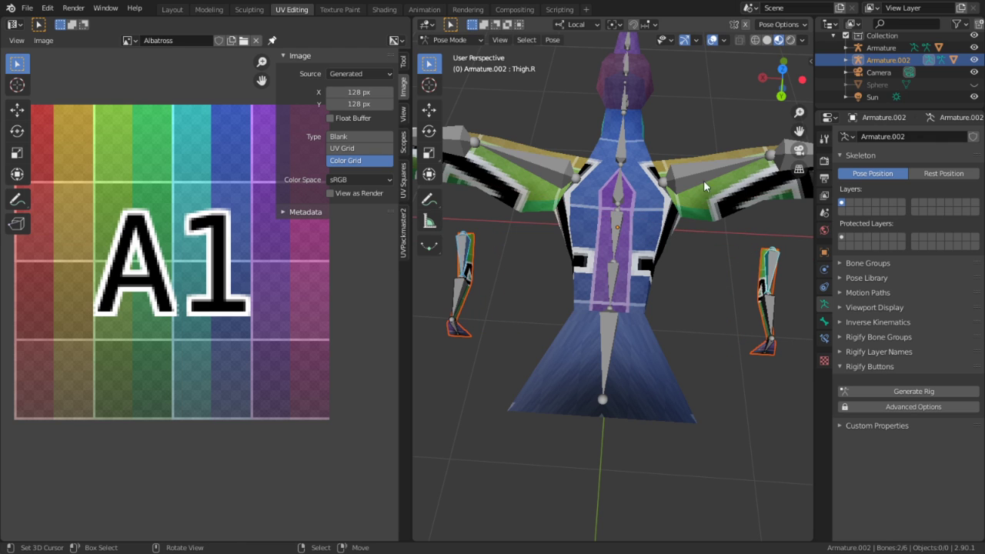
click(577, 24)
click(592, 60)
key(s)
key(x)
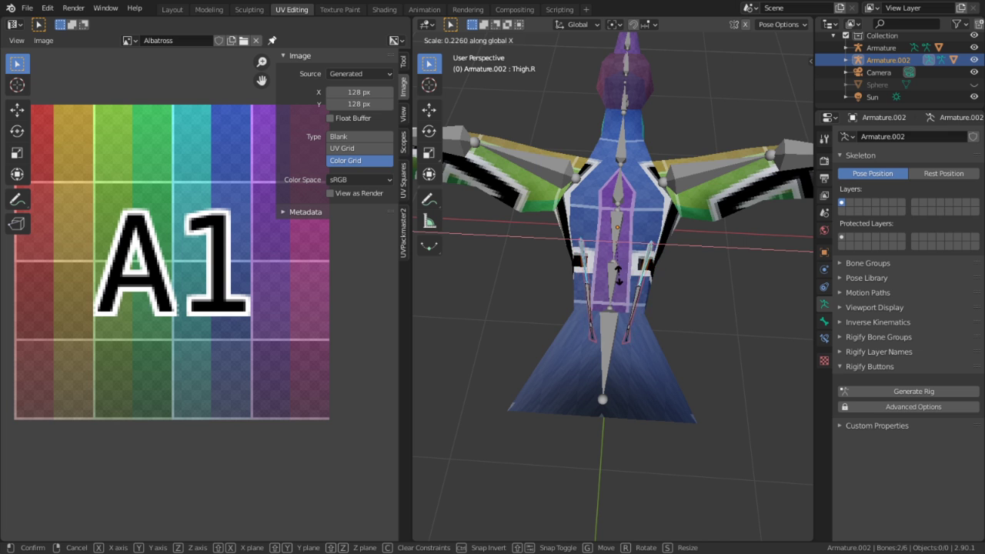
click(619, 246)
middle_drag(619, 246, 588, 174)
key(s)
key(x)
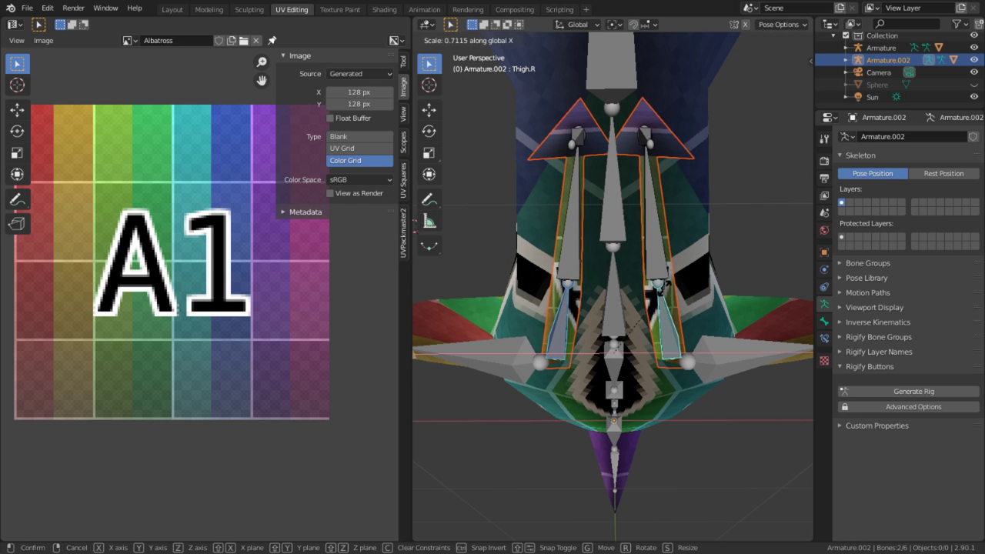
click(665, 292)
key(ctrl+z)
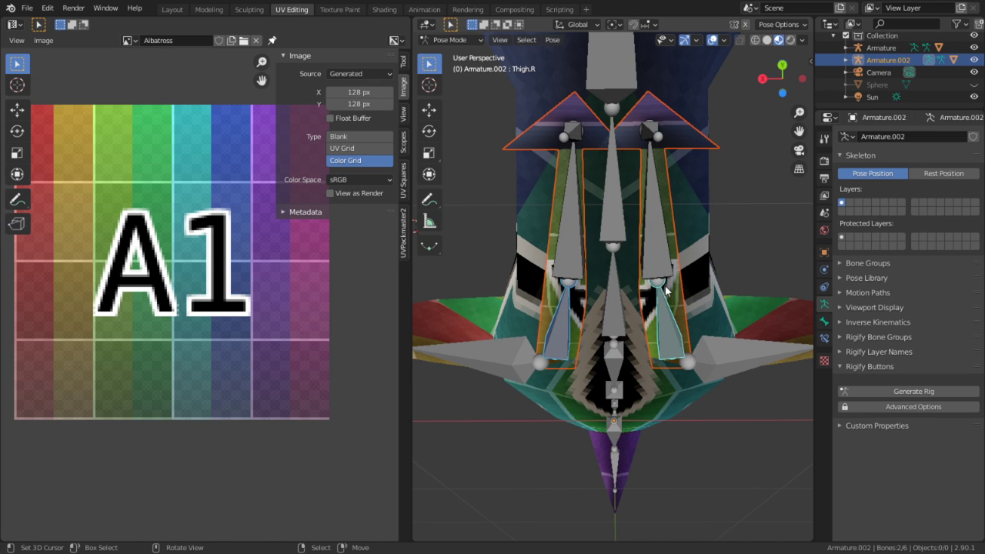
Readjust the spacing between both legs under the body along global X
key(s)
key(x)
right_click(683, 287)
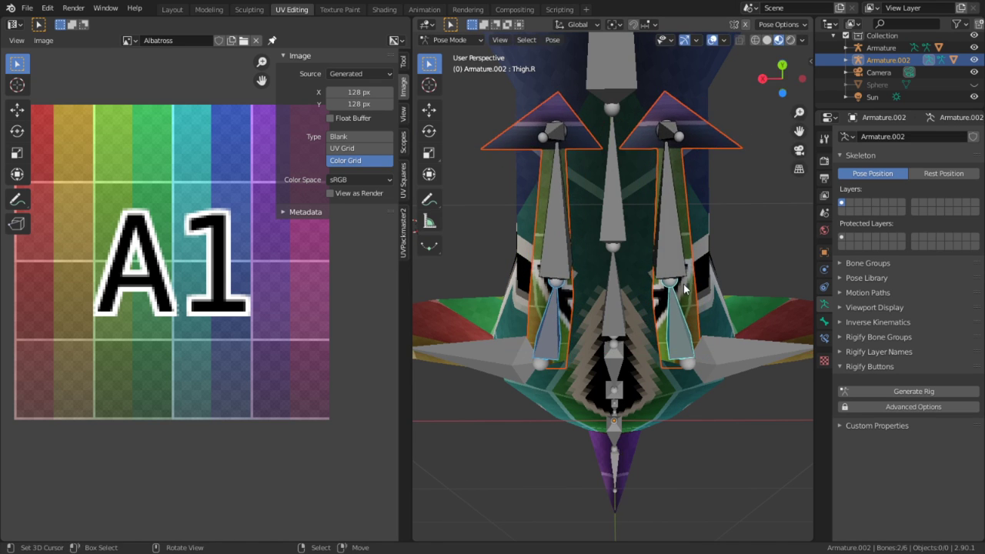
Inspect how the legs sit against the body with viewport overlays hidden, and restore the overlays for a side view
middle_drag(683, 288, 730, 254)
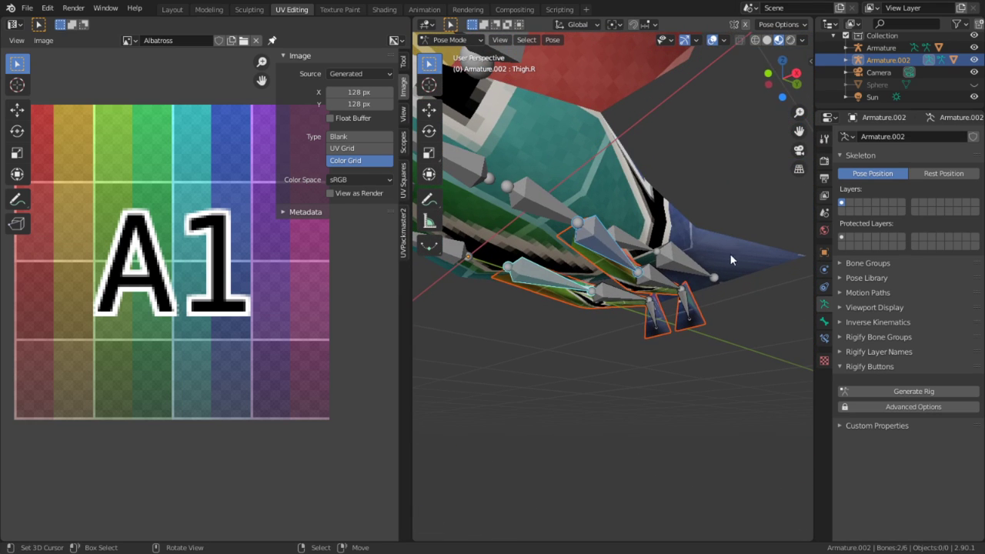
click(714, 42)
middle_drag(711, 52, 464, 249)
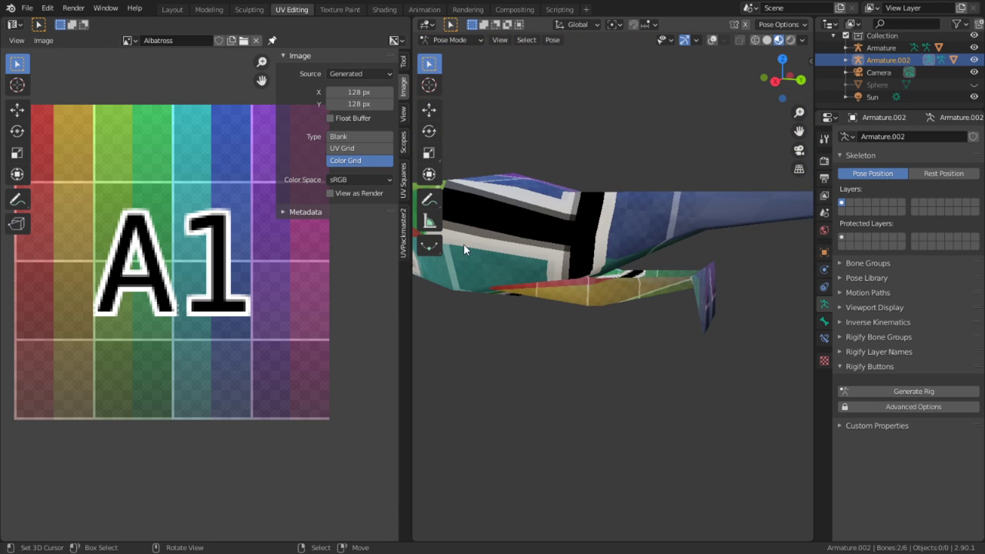
click(712, 42)
key(KP_3)
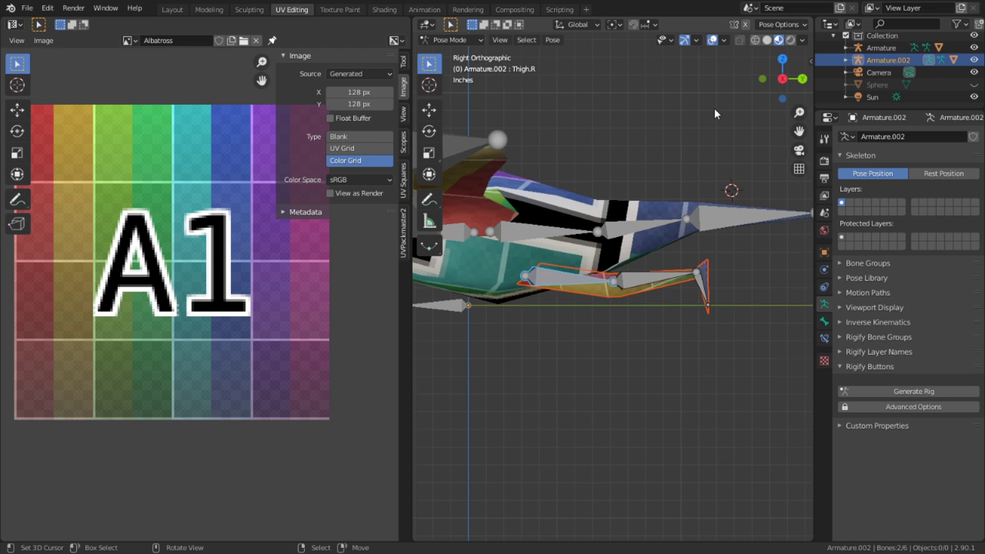
scroll(200, 295, up, 4)
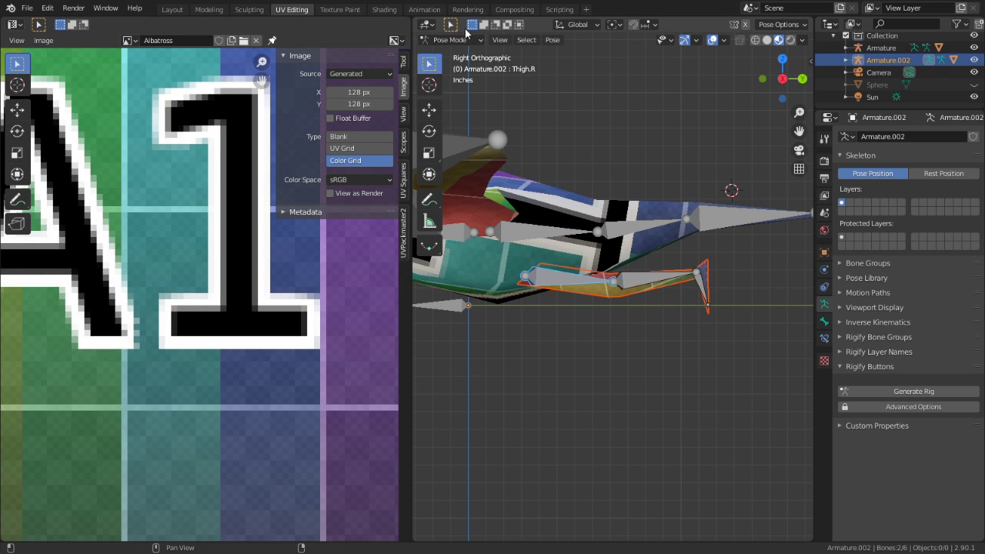
Leave Pose Mode and examine the leg mesh's unposed position in Edit Mode
click(455, 40)
click(442, 49)
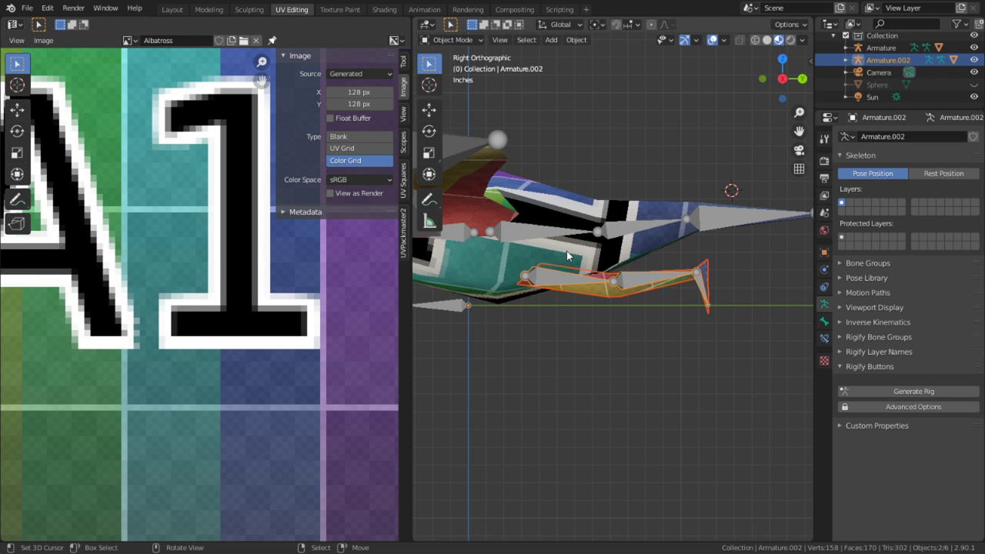
click(579, 293)
key(Tab)
middle_drag(579, 293, 664, 301)
key(alt+a)
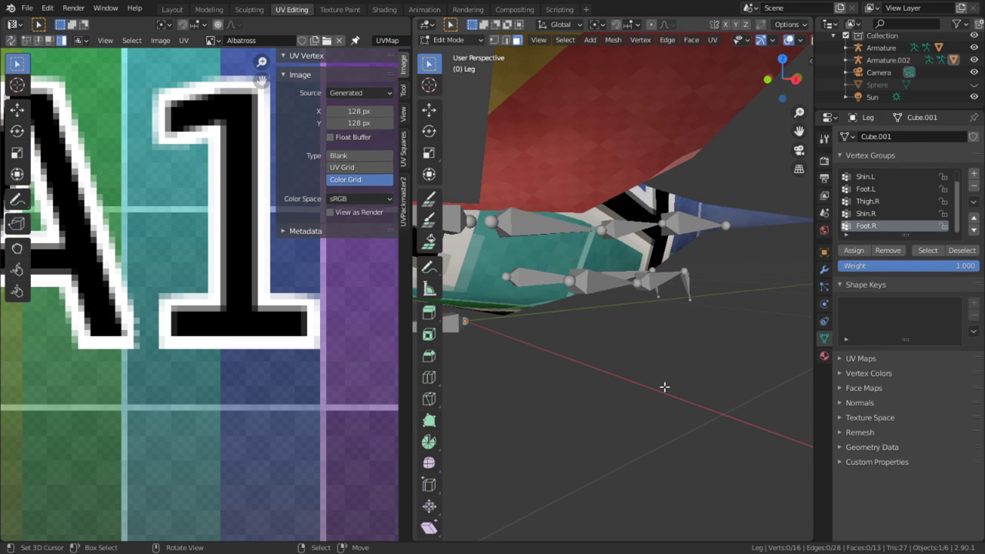
middle_drag(664, 387, 712, 371)
middle_drag(756, 300, 585, 223)
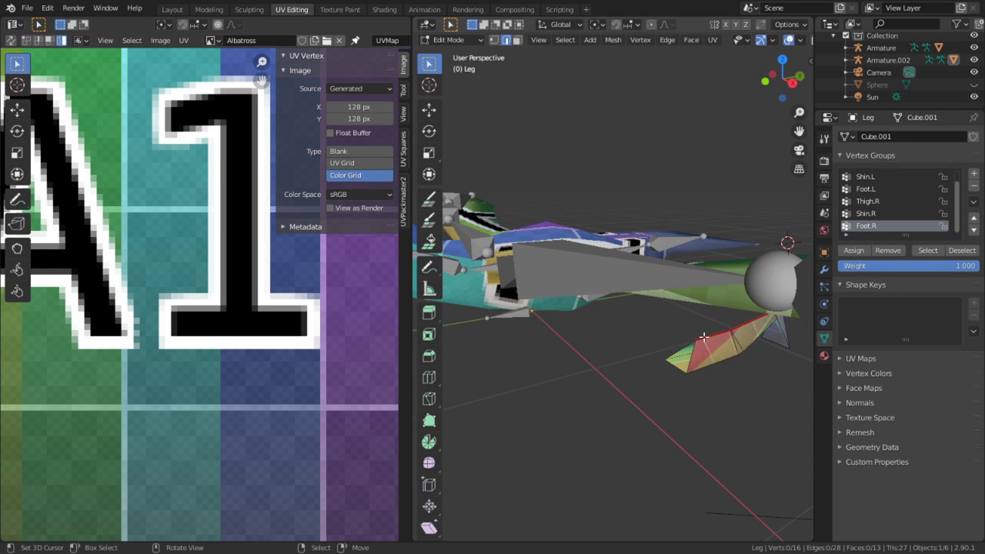
key(Tab)
Apply the location transform to the leg mesh and to the leg armature
click(595, 298)
scroll(600, 304, up, 1)
key(ctrl+a)
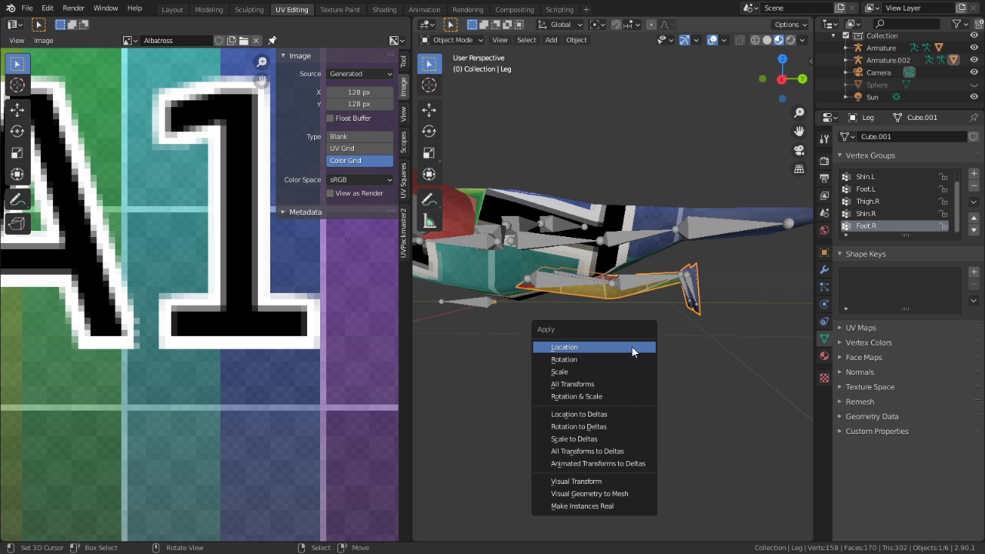
click(632, 352)
click(583, 282)
key(ctrl+a)
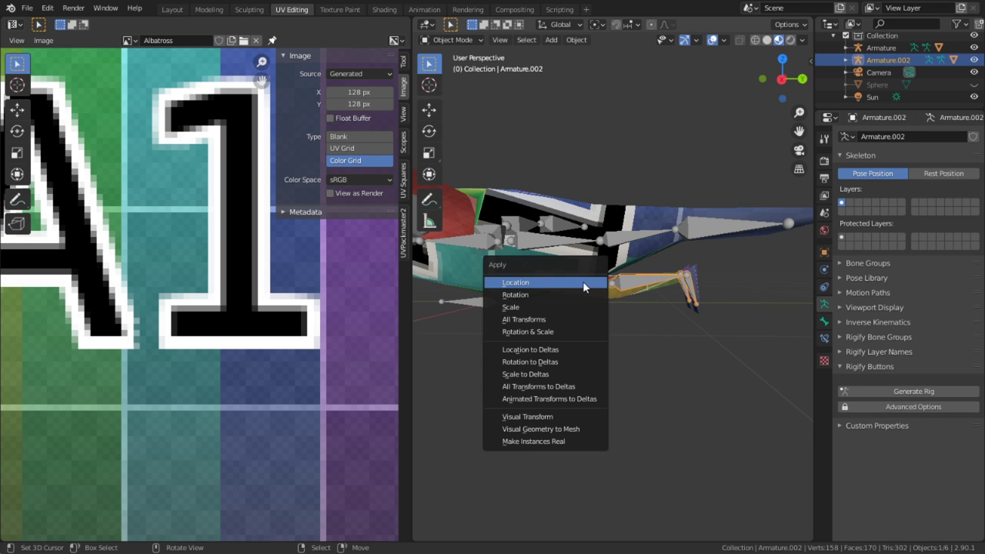
click(583, 282)
Recheck the leg mesh's position in Edit Mode against its posed position in Object Mode
middle_drag(583, 283, 592, 327)
click(595, 303)
scroll(594, 304, down, 4)
key(Tab)
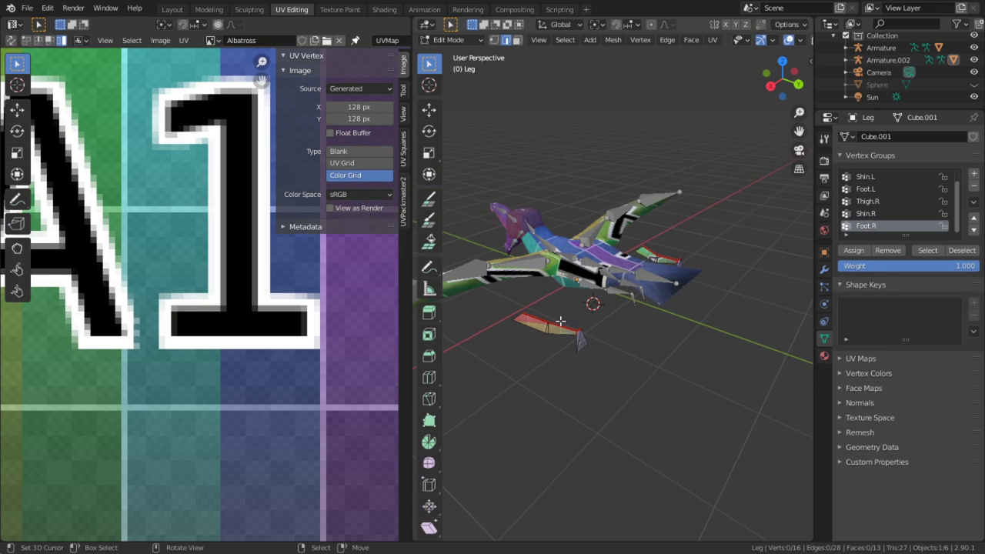
key(Tab)
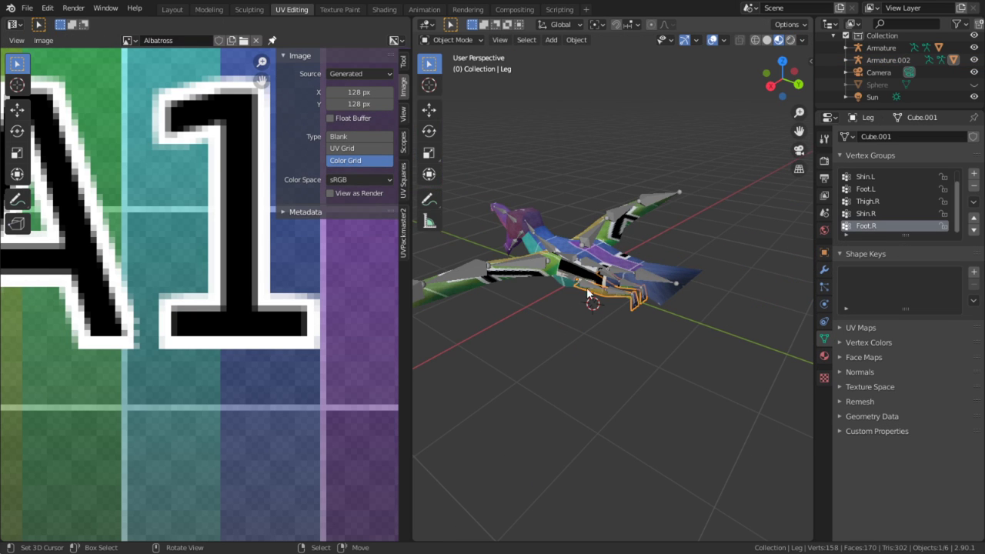
click(452, 40)
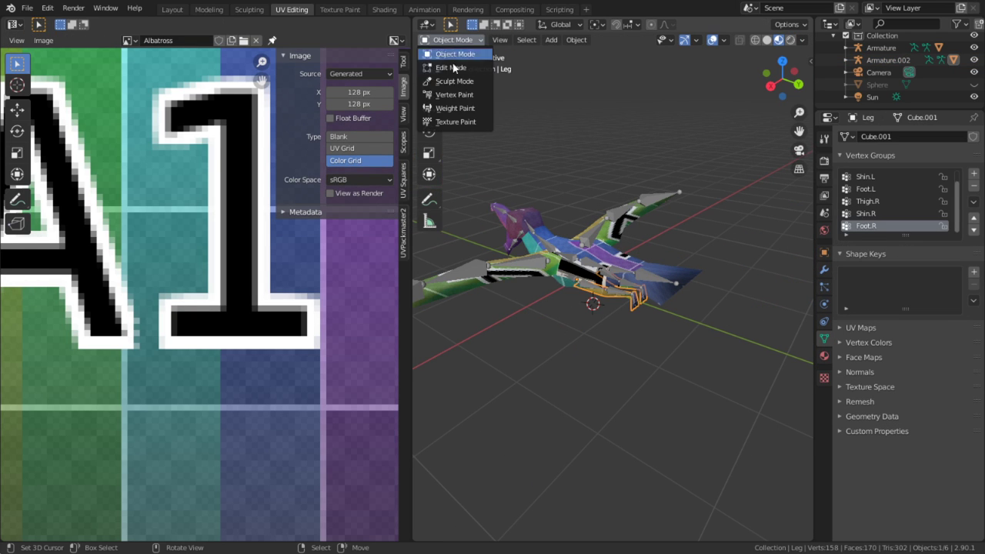
scroll(614, 303, up, 2)
Maximize the 3D viewport and select all objects in the scene
click(627, 292)
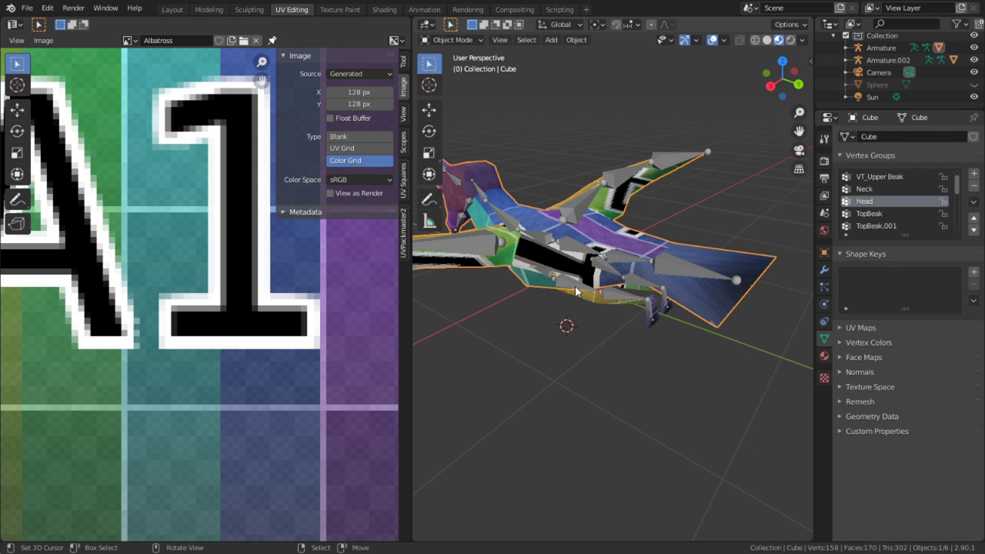
key(ctrl+space)
key(a)
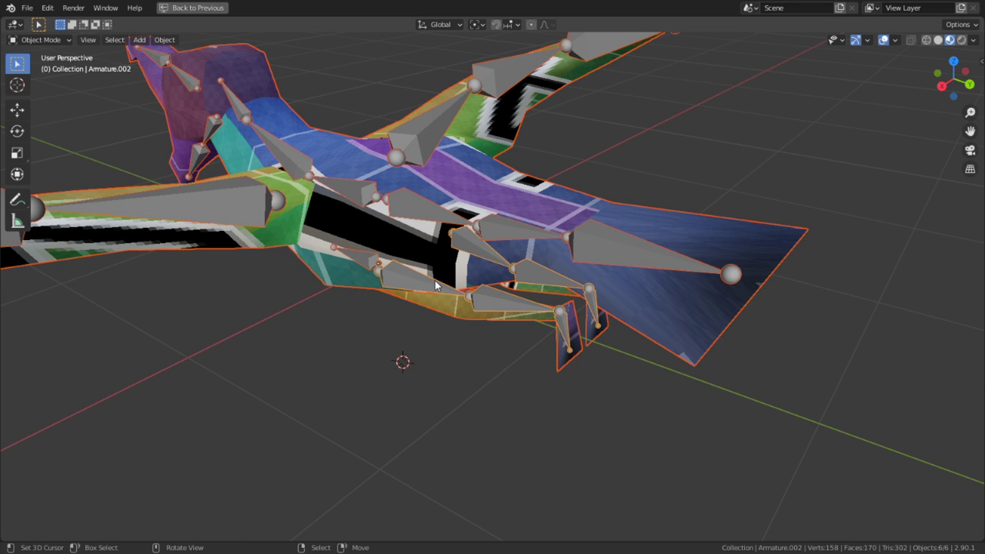
Apply the leg armature's current pose as its rest pose
key(ctrl+Tab)
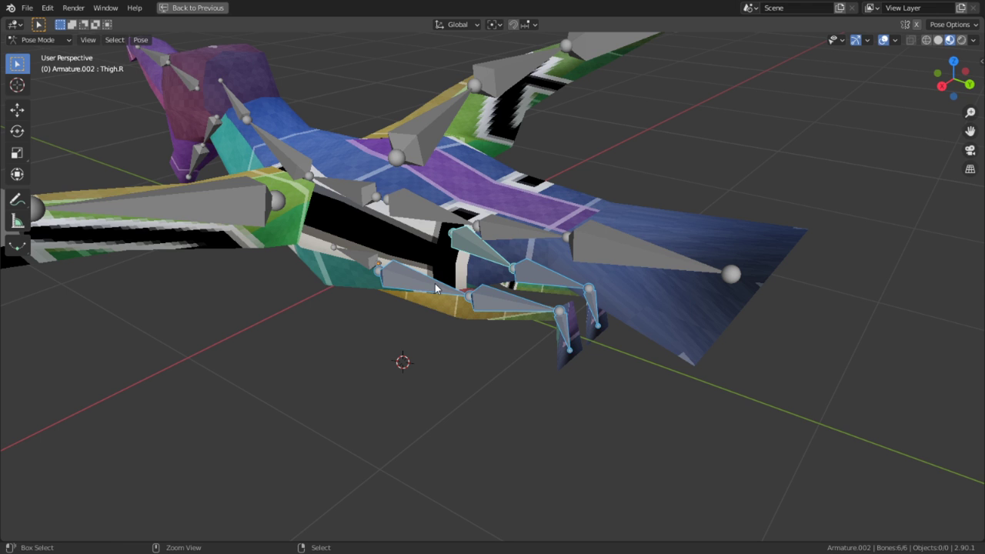
key(ctrl+a)
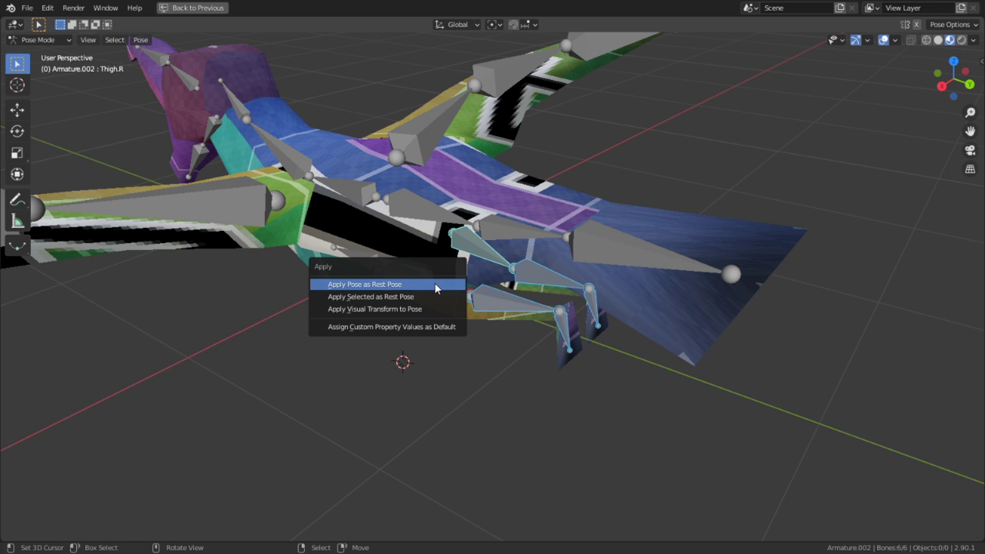
click(436, 288)
middle_drag(435, 288, 367, 239)
Move all of the leg mesh's geometry along the X axis in Edit Mode so both legs line up with their bones
click(39, 39)
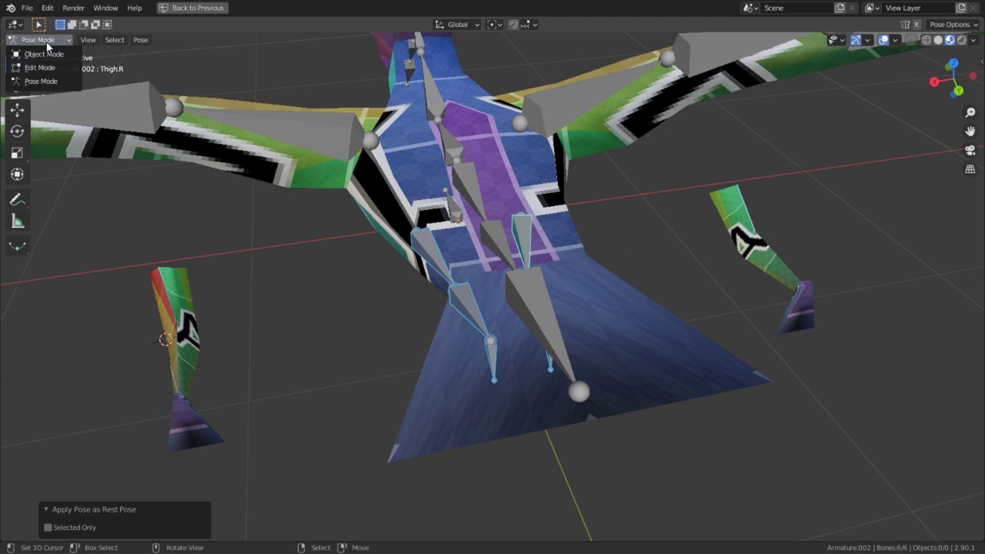
click(42, 49)
click(161, 306)
key(Tab)
key(a)
middle_drag(183, 300, 292, 264)
key(x)
key(Escape)
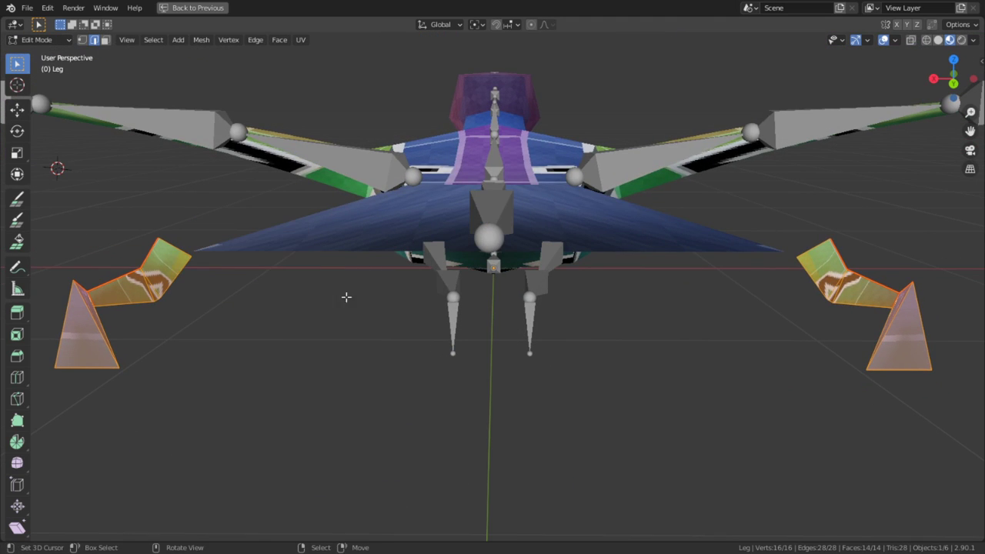
key(g)
key(x)
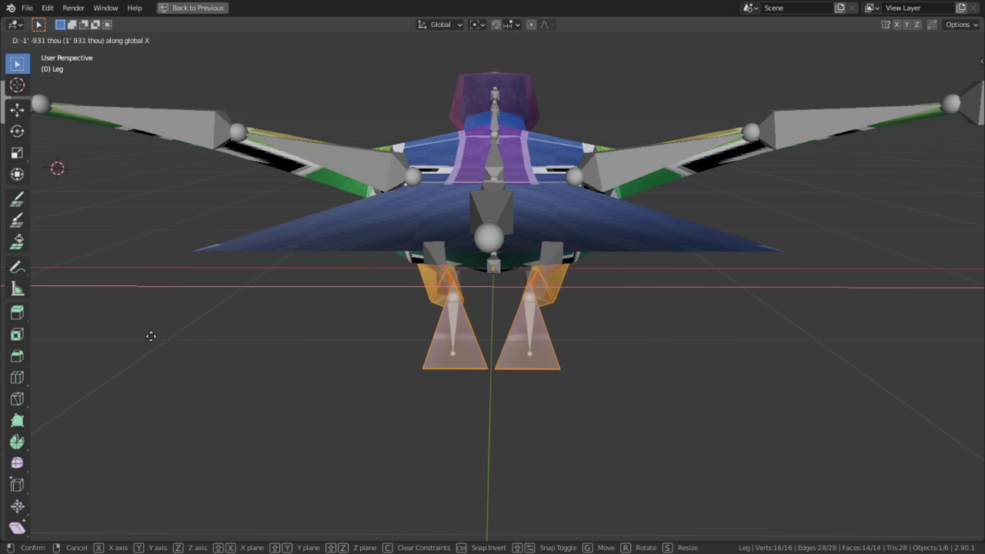
click(137, 336)
key(Tab)
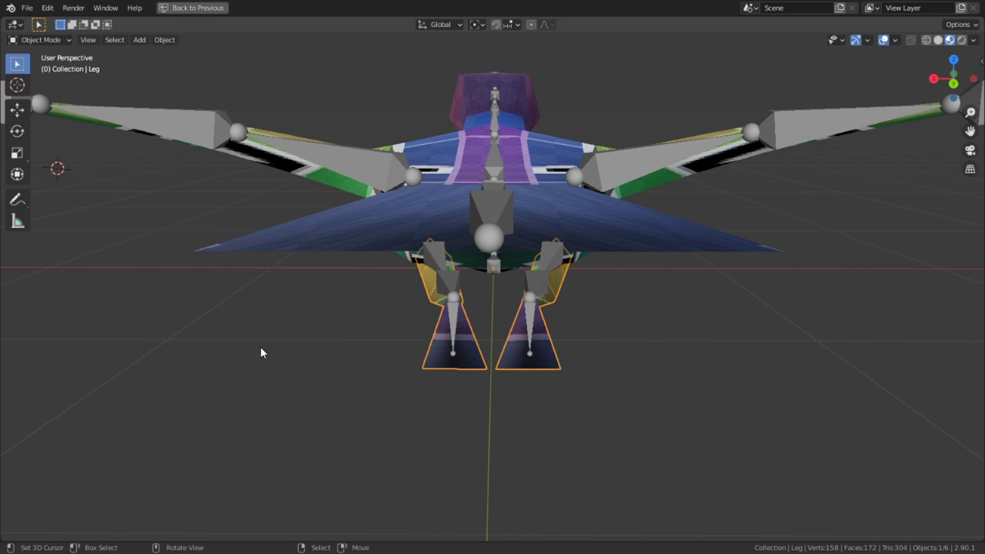
Test the left thigh bone in Pose Mode by rotating it about the global X axis, and cancel the rotation
middle_drag(385, 316, 533, 293)
right_click(446, 278)
key(ctrl+Tab)
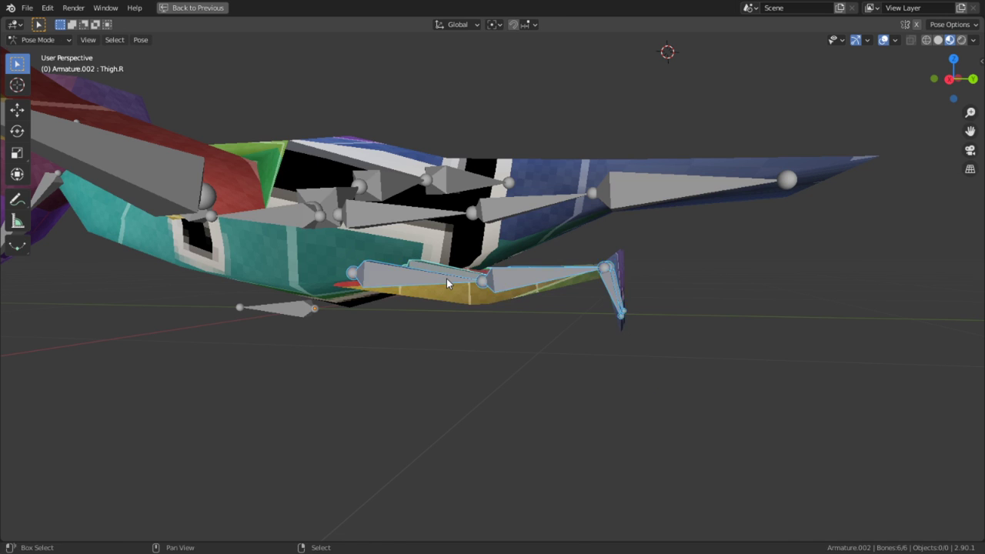
right_click(446, 278)
key(r)
key(x)
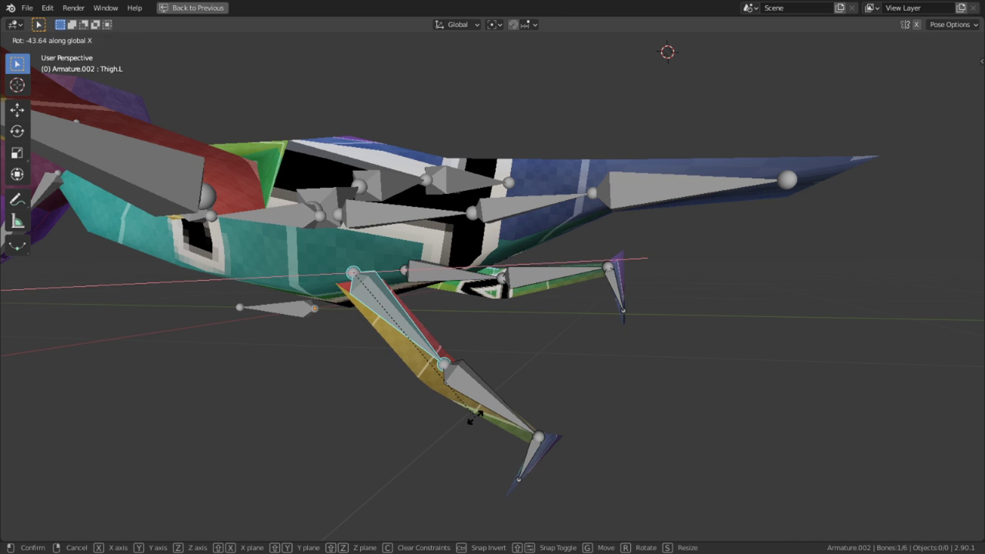
right_click(473, 415)
middle_drag(514, 417, 548, 411)
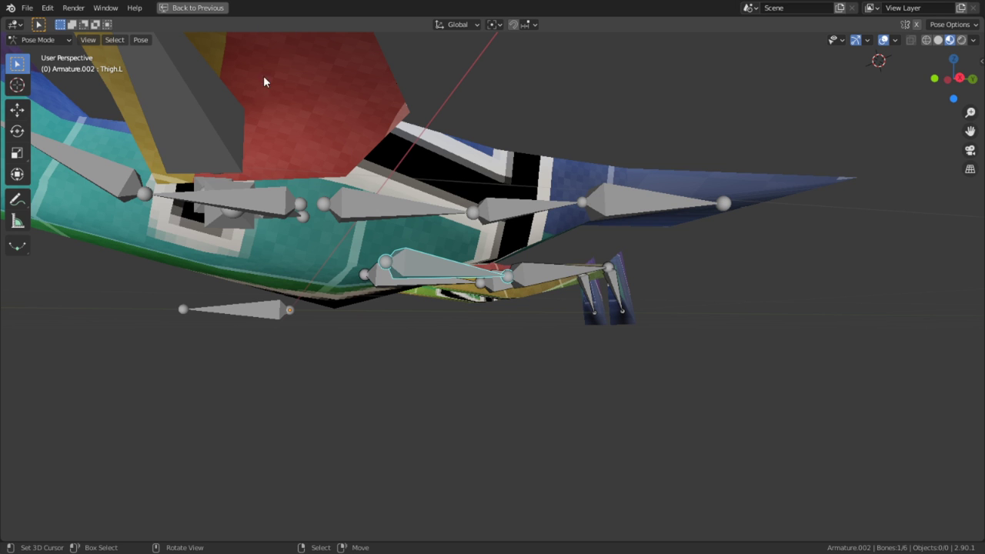
Test the left shin bone with a trial rotation and cancel it
right_click(564, 275)
middle_drag(564, 275, 539, 279)
scroll(569, 272, up, 3)
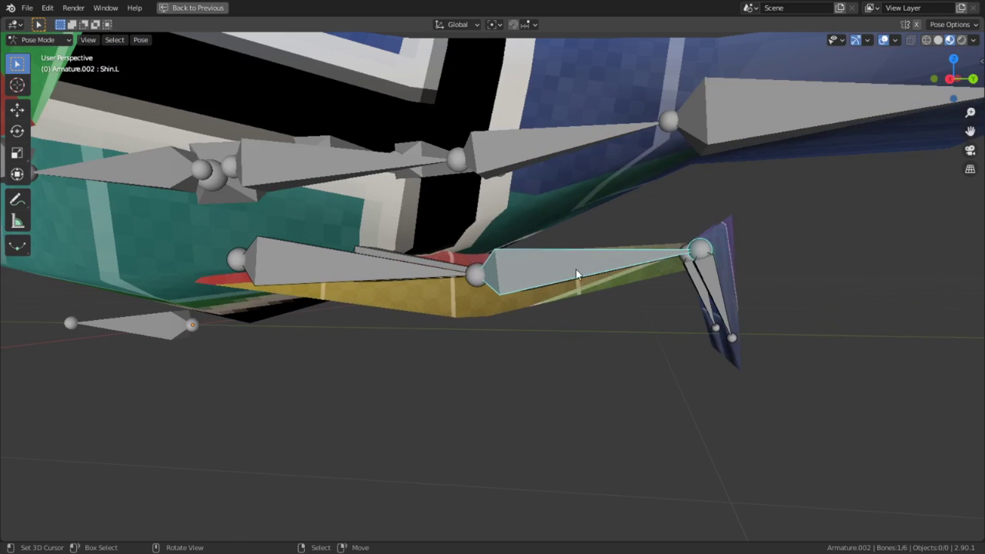
key(r)
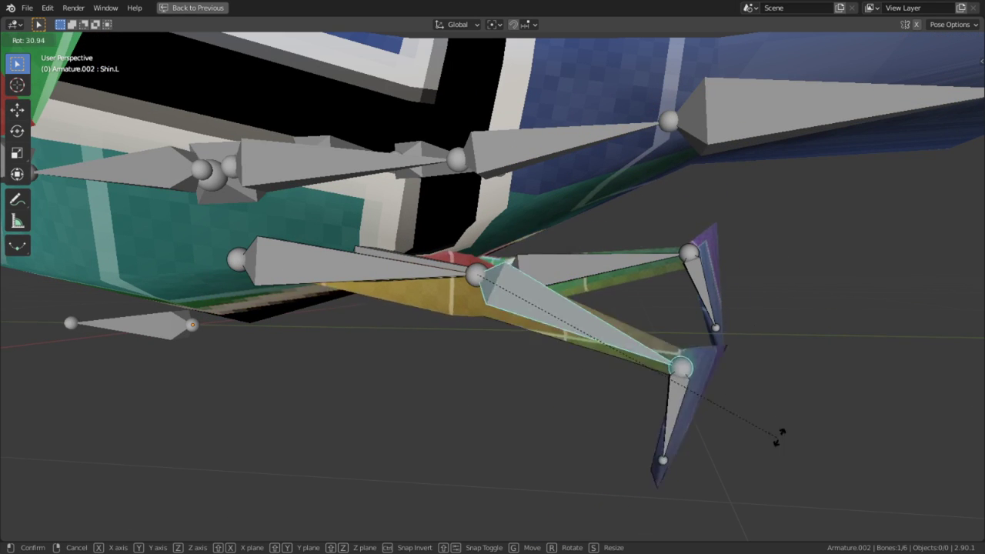
right_click(808, 287)
Hide the viewport overlays, examine the leg mesh's fit against the body, and show the overlays again in Object Mode
middle_drag(146, 96, 954, 55)
click(883, 40)
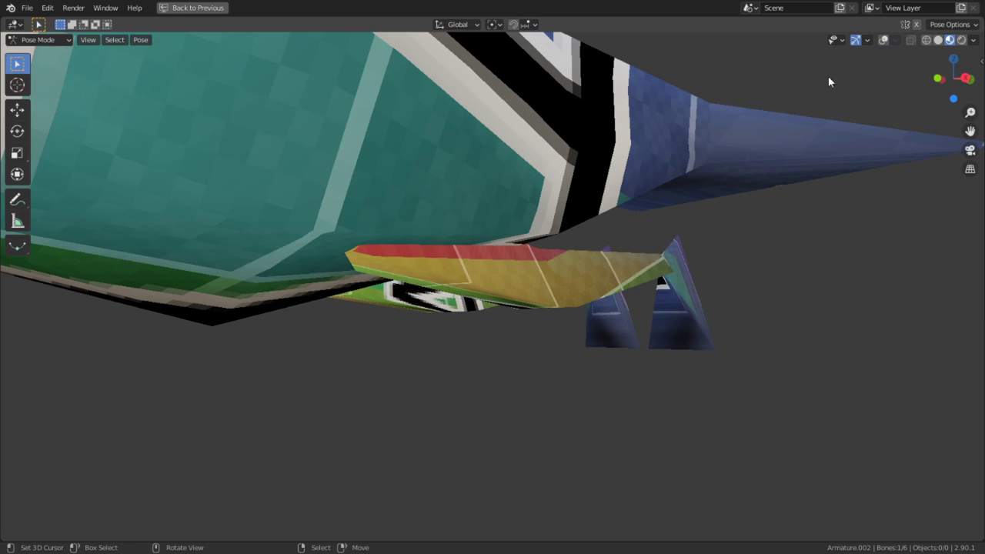
middle_drag(829, 78, 615, 184)
key(Tab)
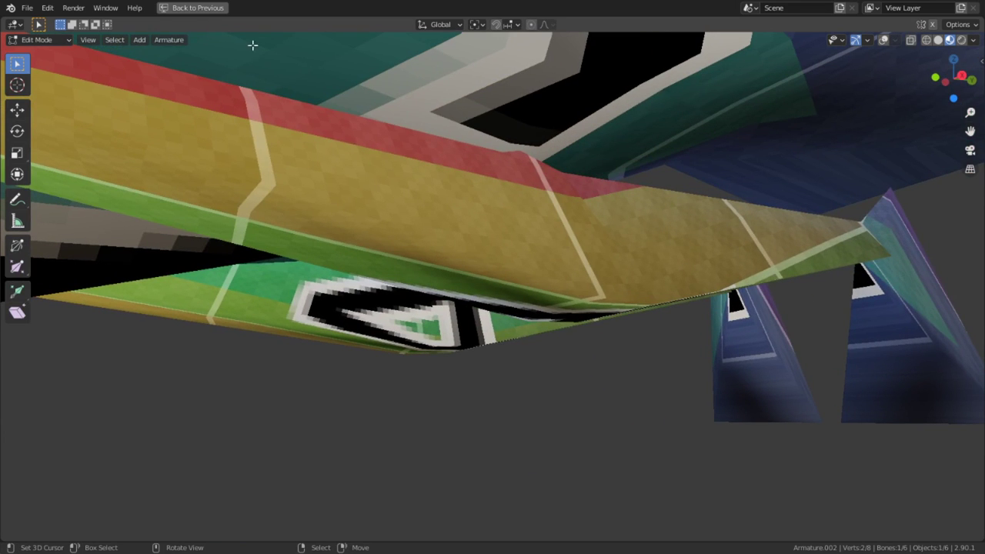
click(42, 38)
click(38, 56)
scroll(283, 250, up, 2)
scroll(283, 250, down, 4)
right_click(320, 258)
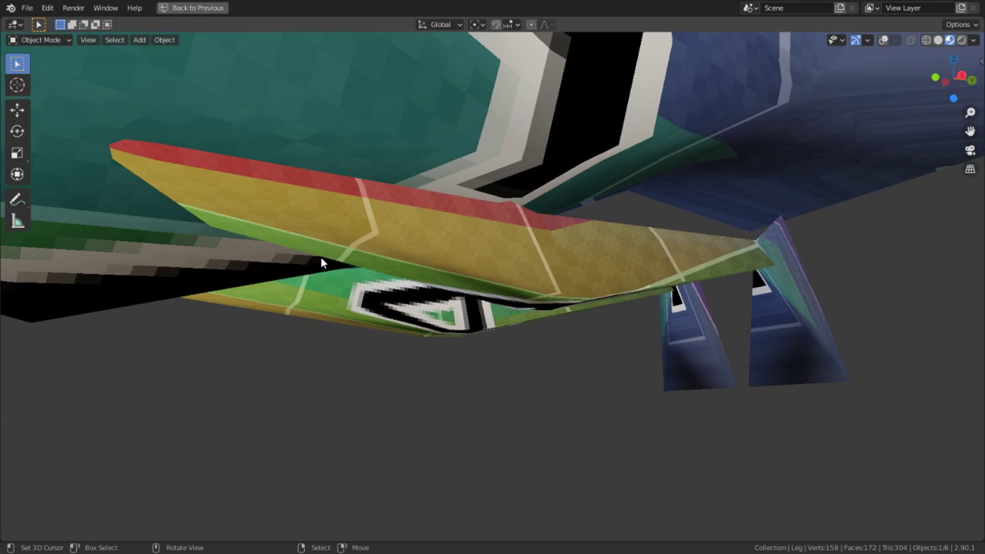
click(884, 40)
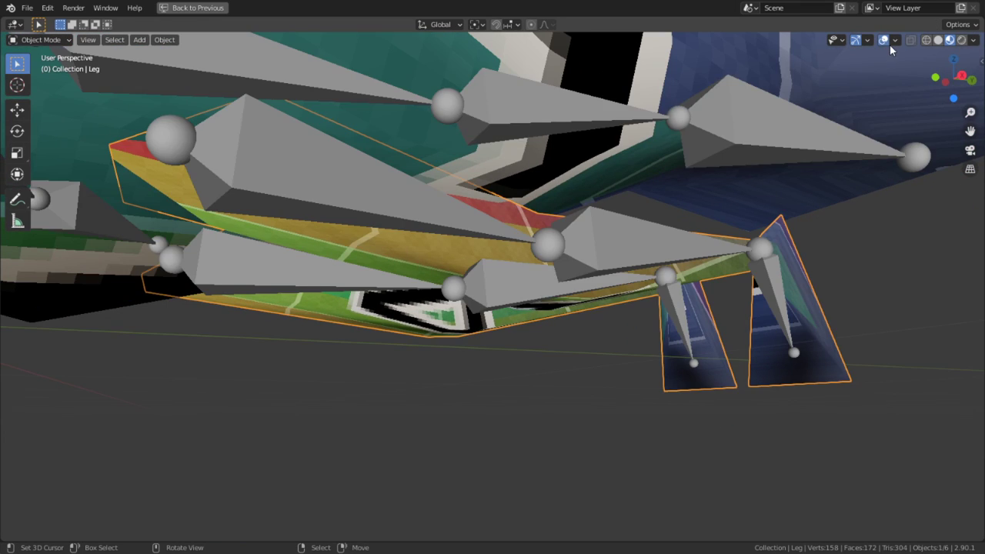
Move both thigh bones together in the right side view by about -85 thou in Y and 191 thou in Z
click(585, 251)
key(ctrl+Tab)
click(348, 208)
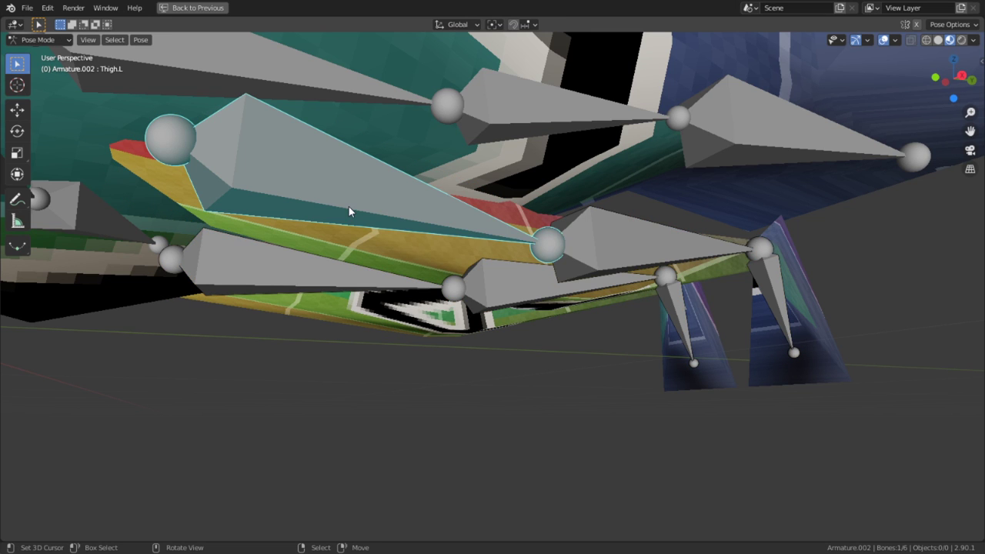
shift+click(320, 281)
key(KP_3)
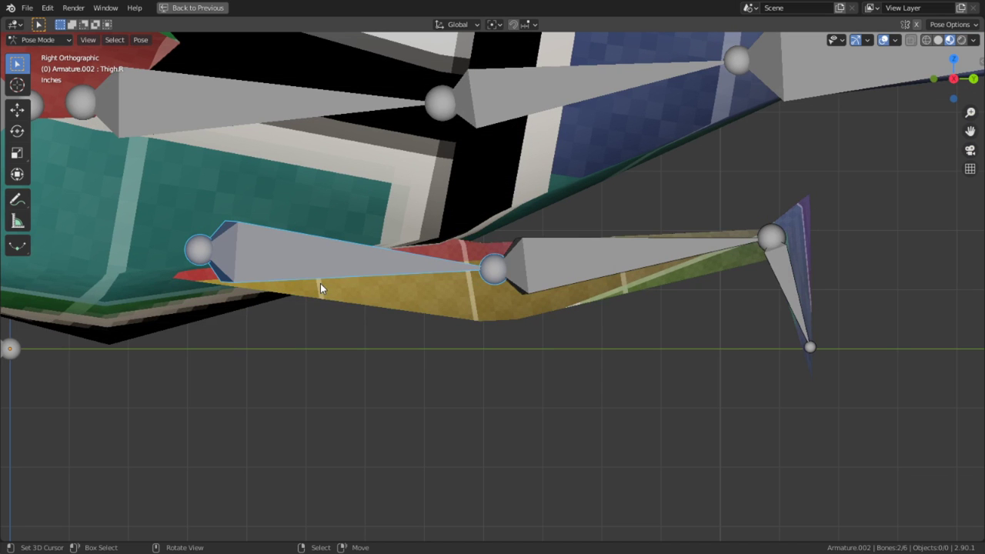
key(g)
click(254, 171)
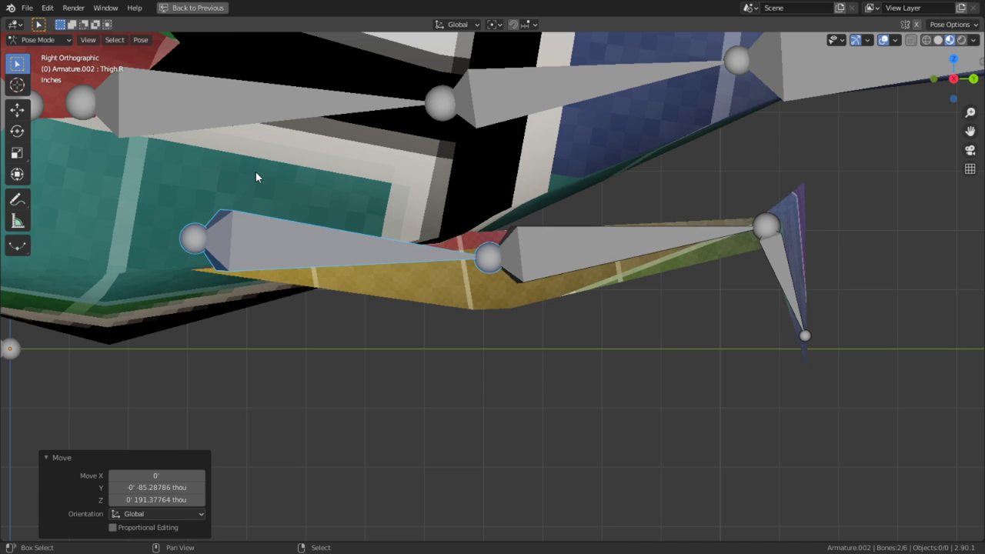
Rotate both thigh bones by about 3.6° in the side view and apply the pose as the rest pose
key(r)
click(575, 356)
key(shift+a)
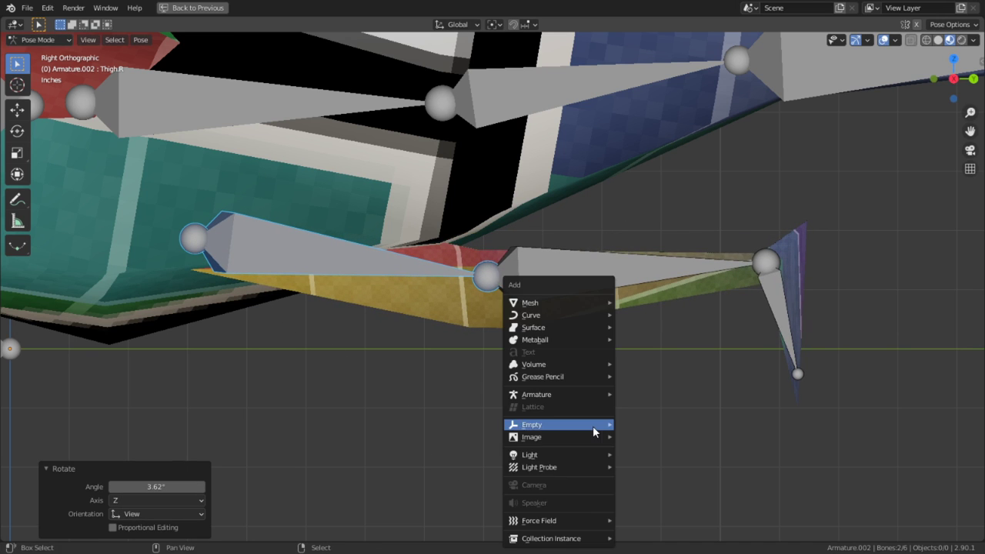
key(ctrl+a)
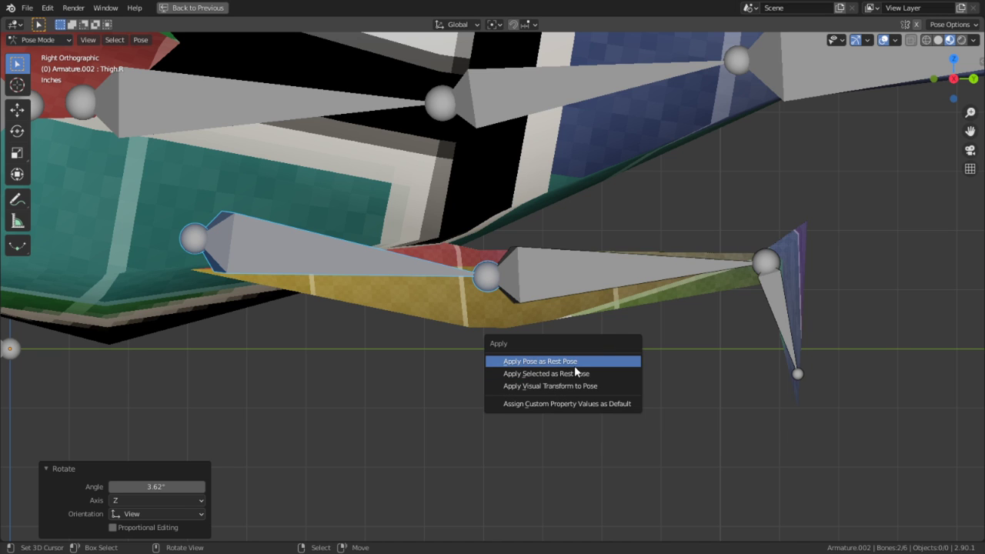
click(624, 361)
Rotate the leg mesh's geometry by about 3° in Edit Mode to match the slope of the leg bones
click(60, 39)
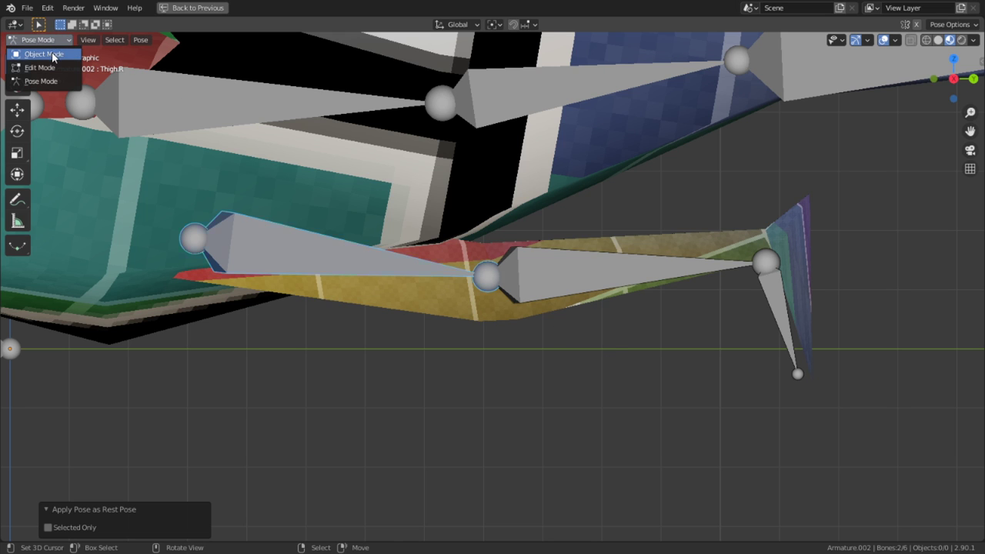
click(52, 52)
click(491, 311)
key(Tab)
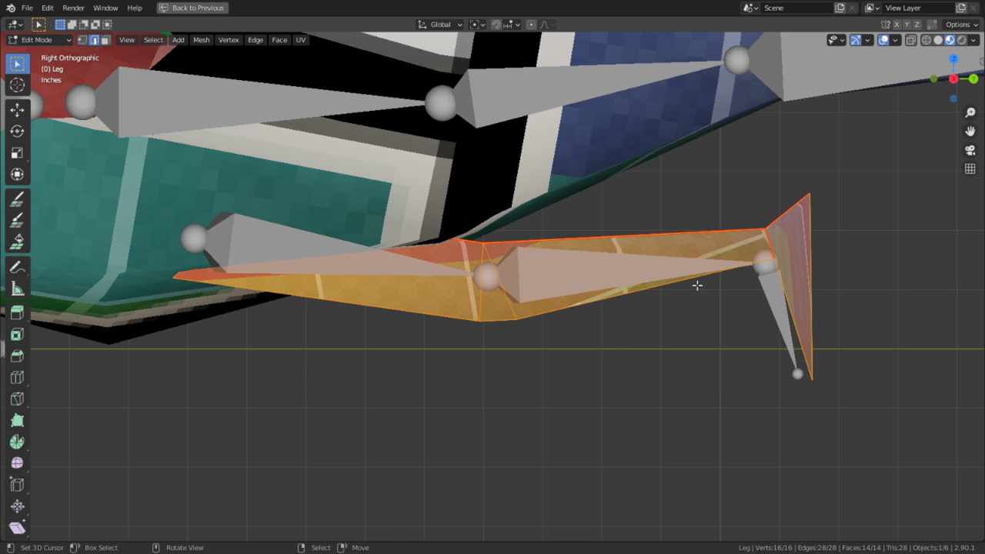
key(r)
right_click(641, 504)
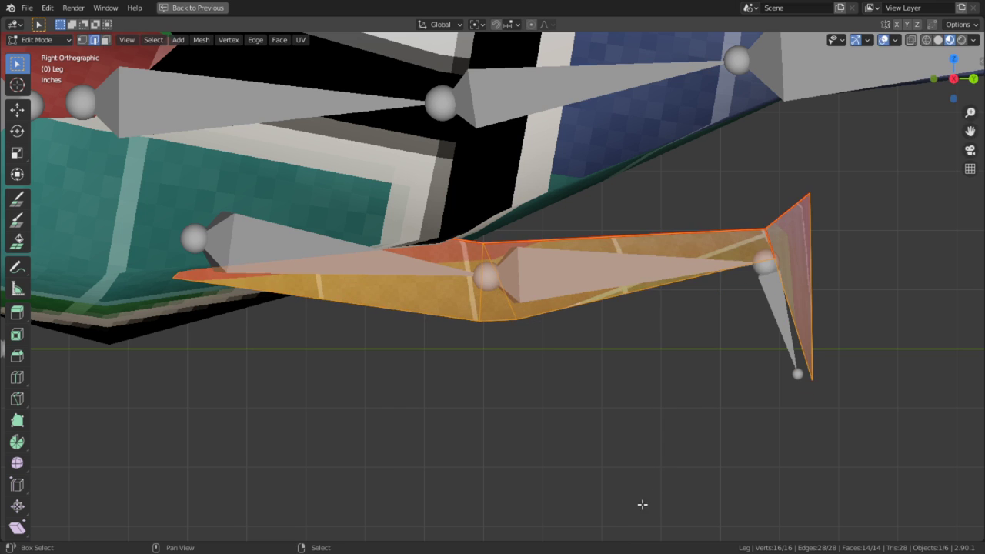
key(r)
click(734, 490)
Move the leg mesh's geometry into alignment with the leg bones and return to Object Mode
key(g)
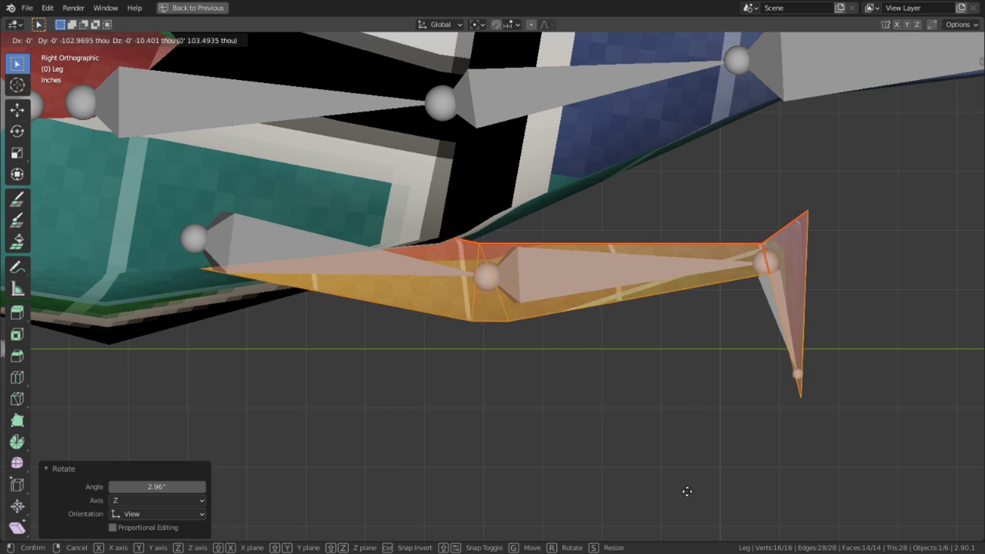
click(741, 530)
middle_drag(741, 530, 692, 401)
key(Tab)
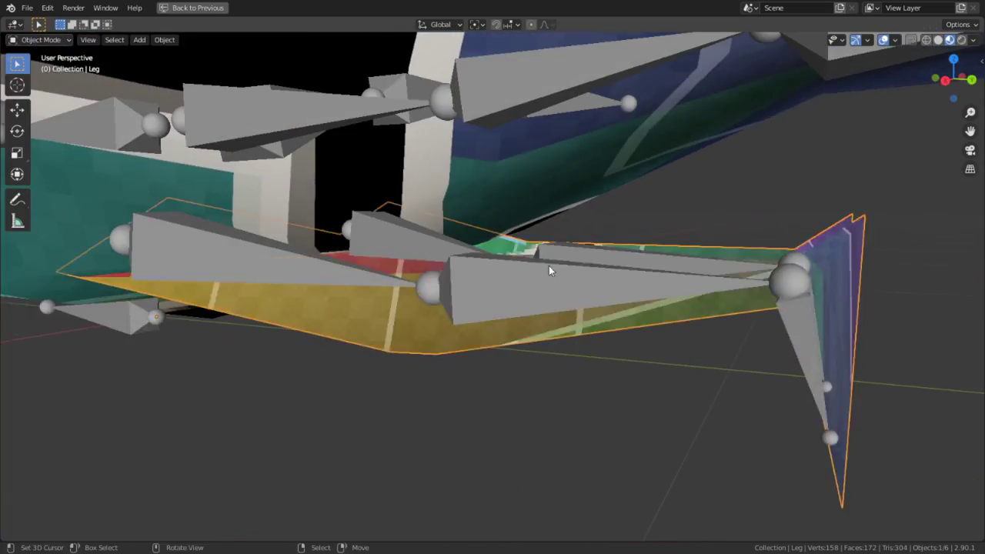
Return the leg armature to Object Mode and hide it to expose the thigh ends inside the body
middle_drag(548, 266, 521, 277)
right_click(543, 324)
key(ctrl+Tab)
right_click(567, 336)
key(Tab)
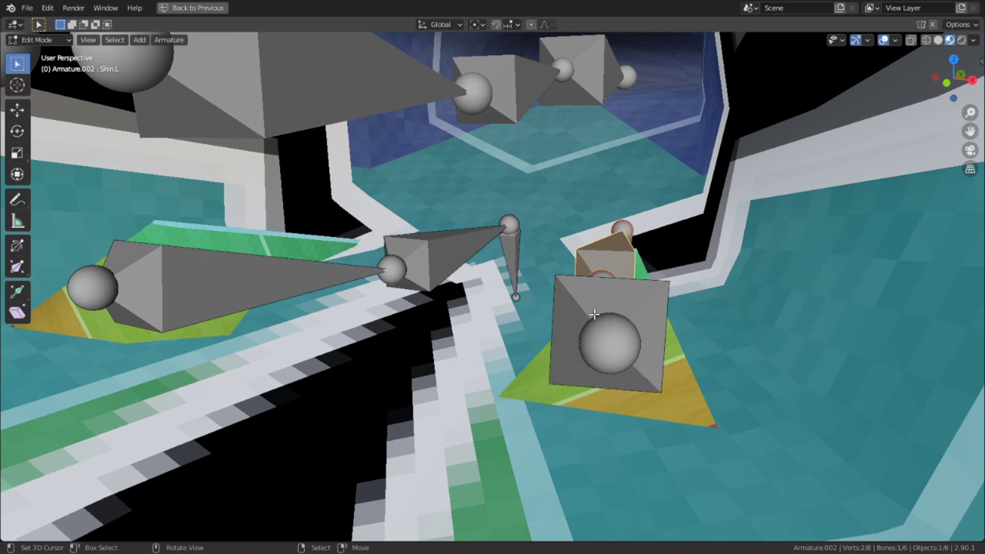
click(48, 40)
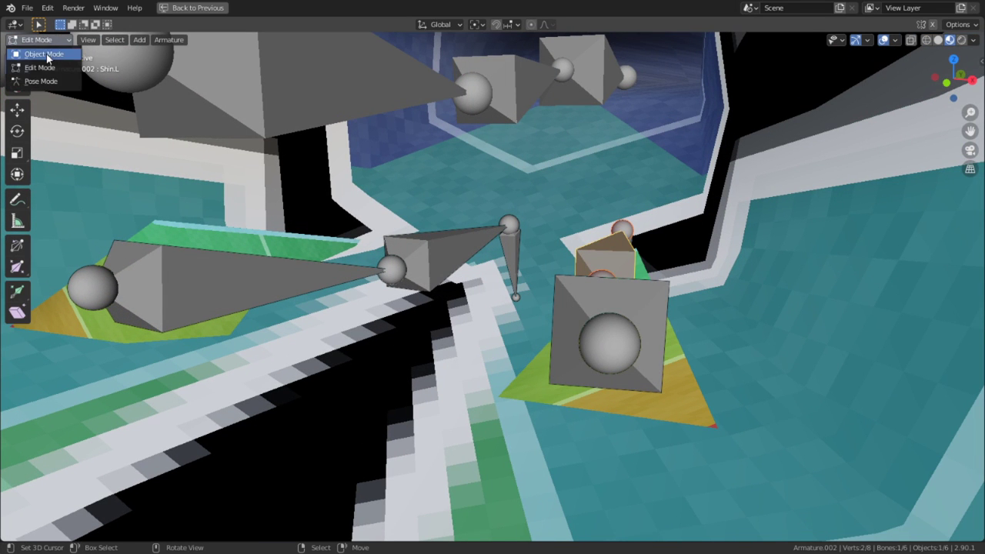
click(34, 51)
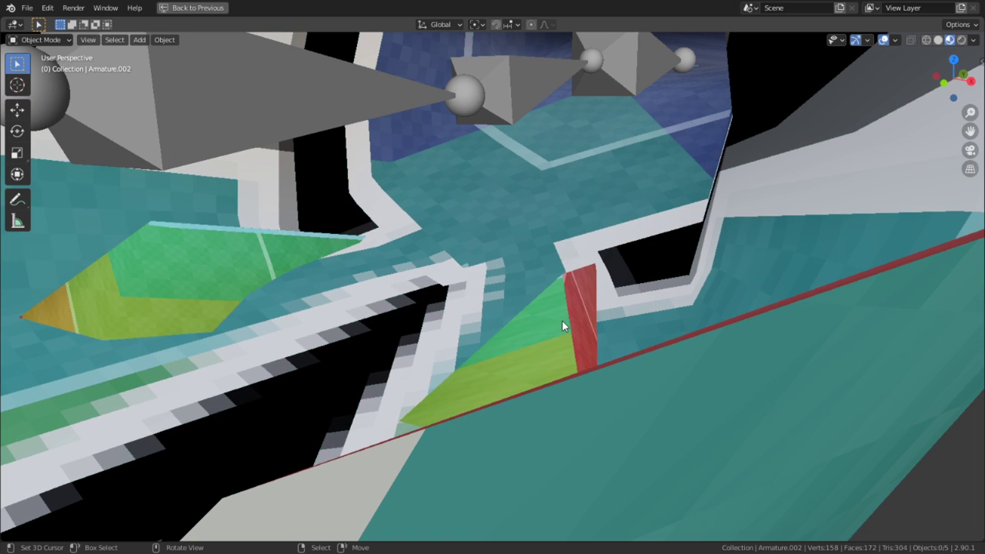
Delete the triangular face capping the leg mesh's upper thigh end
click(562, 324)
middle_drag(563, 323, 724, 289)
key(Tab)
key(x)
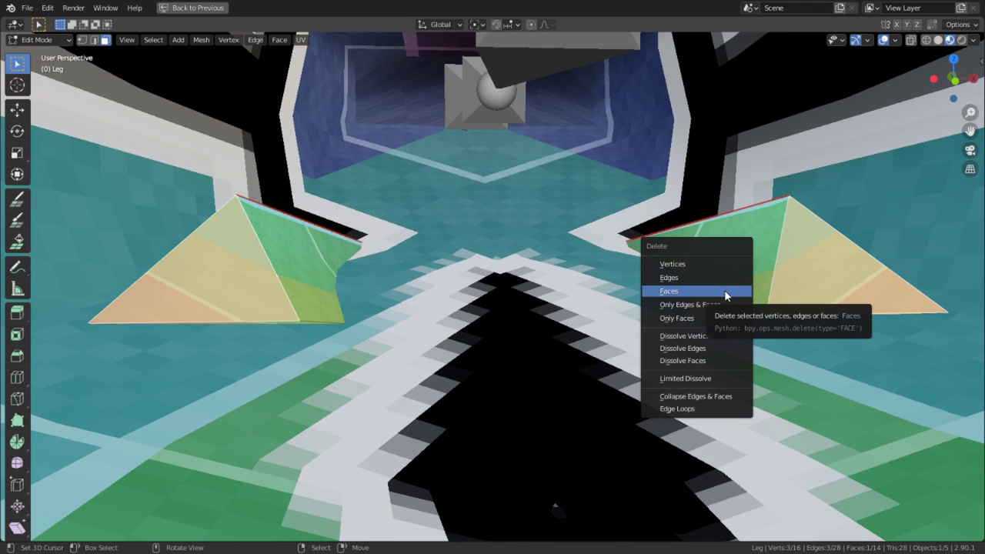
key(Escape)
middle_drag(724, 290, 669, 321)
key(x)
click(660, 297)
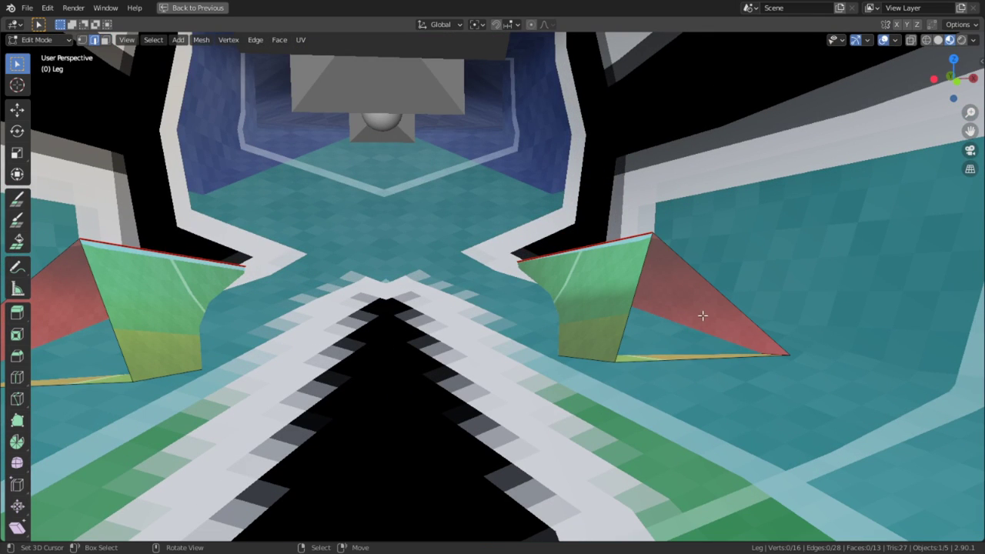
Select the edge loop around the leg mesh's open thigh end and choose the Shin.L vertex group followed by Shin.R
alt+click(701, 310)
key(ctrl+space)
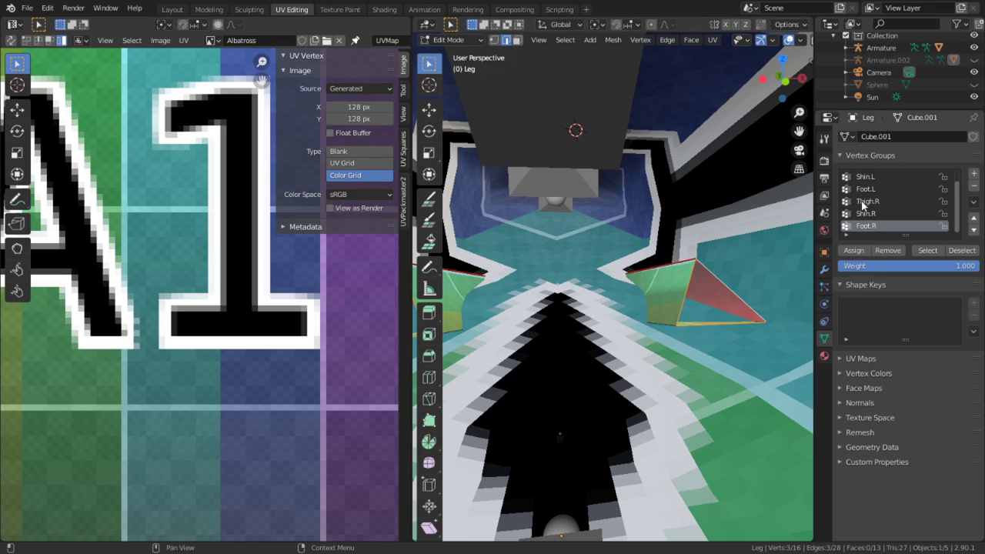
scroll(883, 209, up, 1)
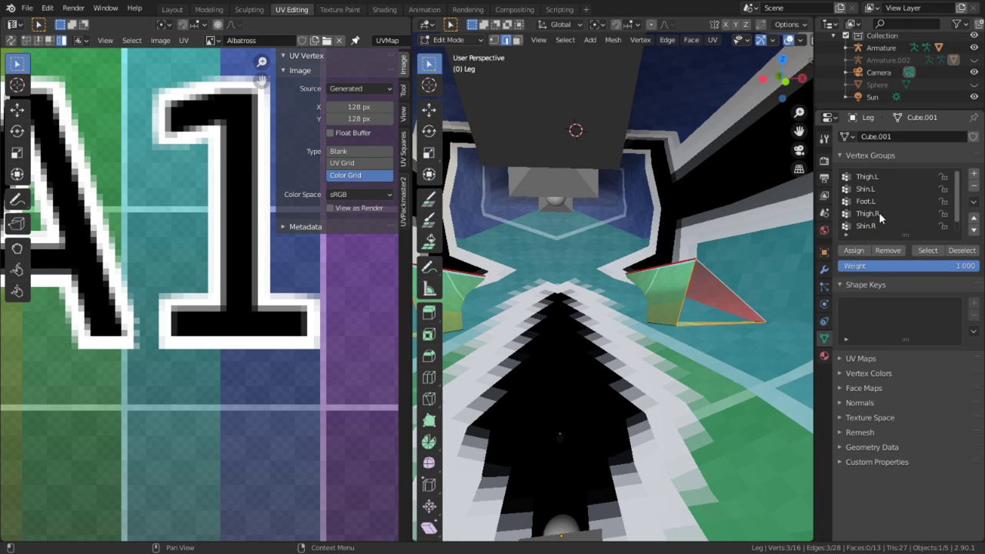
click(874, 201)
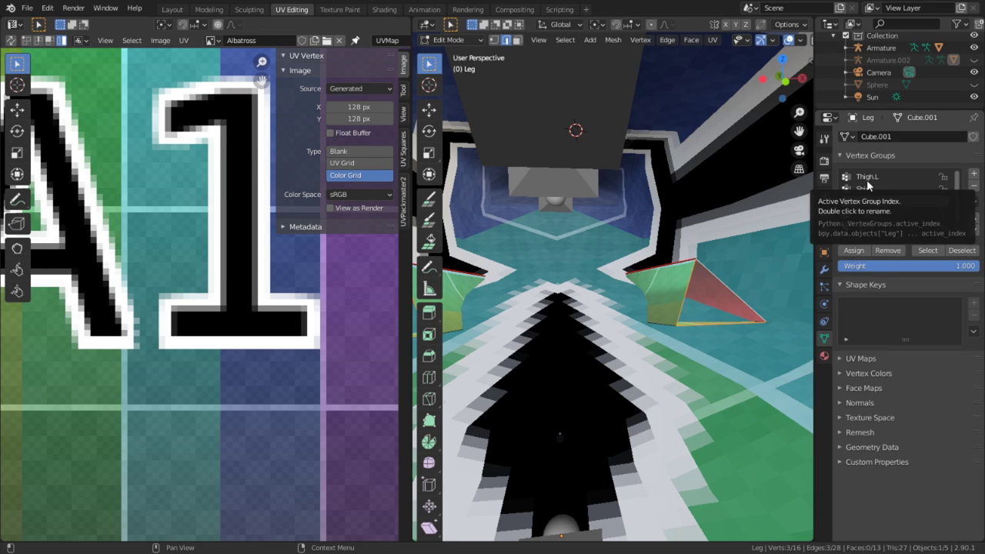
click(864, 189)
middle_drag(716, 323, 735, 320)
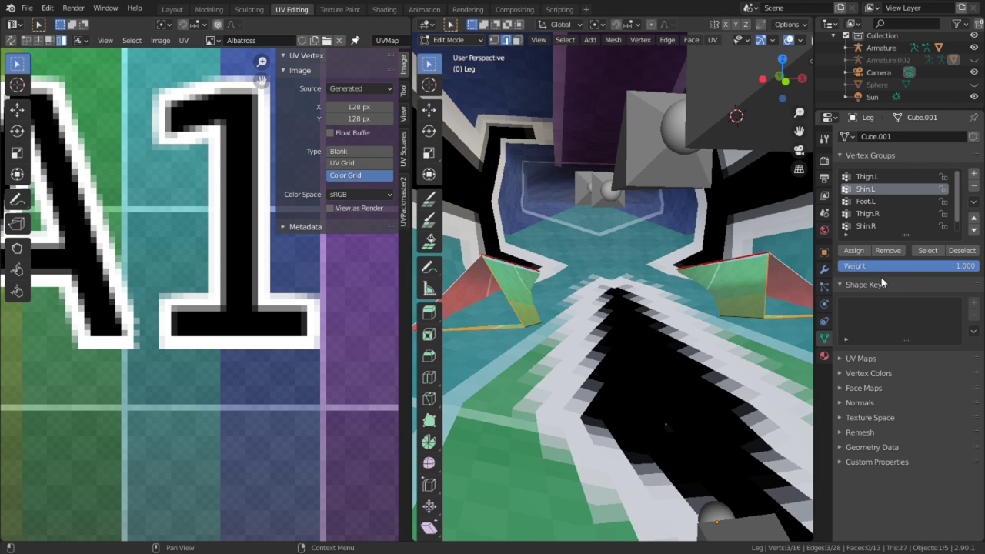
click(872, 226)
middle_drag(639, 292, 473, 116)
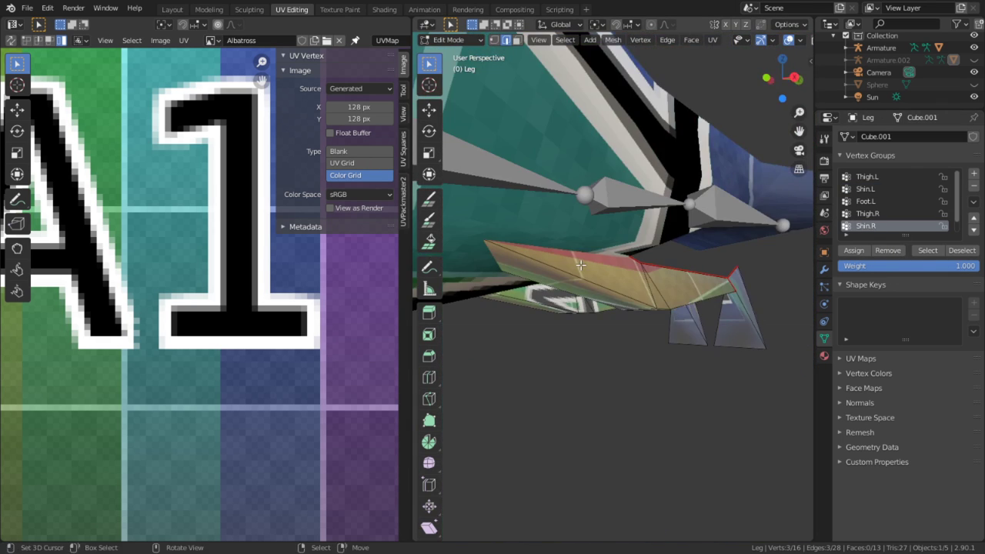
Return the leg mesh to Object Mode and unhide all hidden objects
click(454, 40)
click(455, 52)
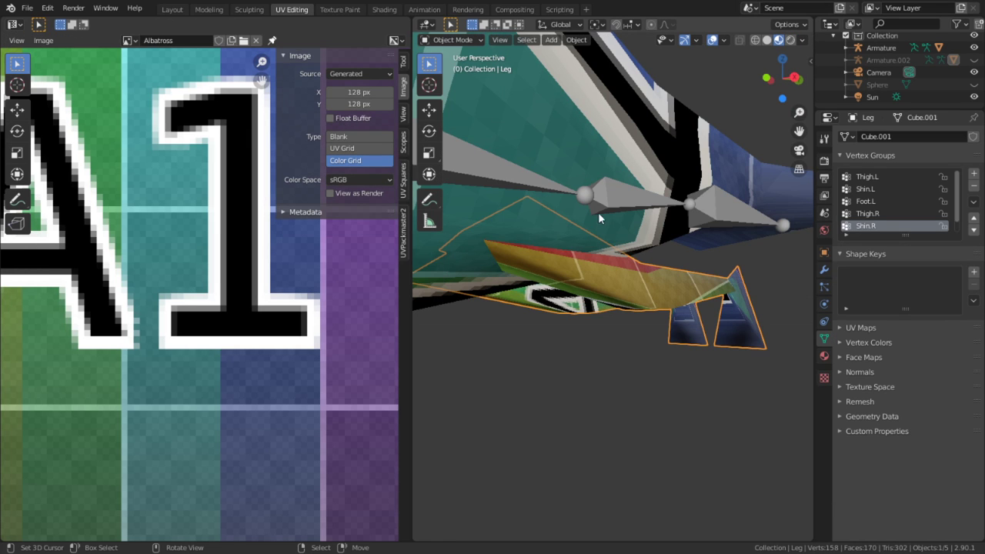
key(alt+h)
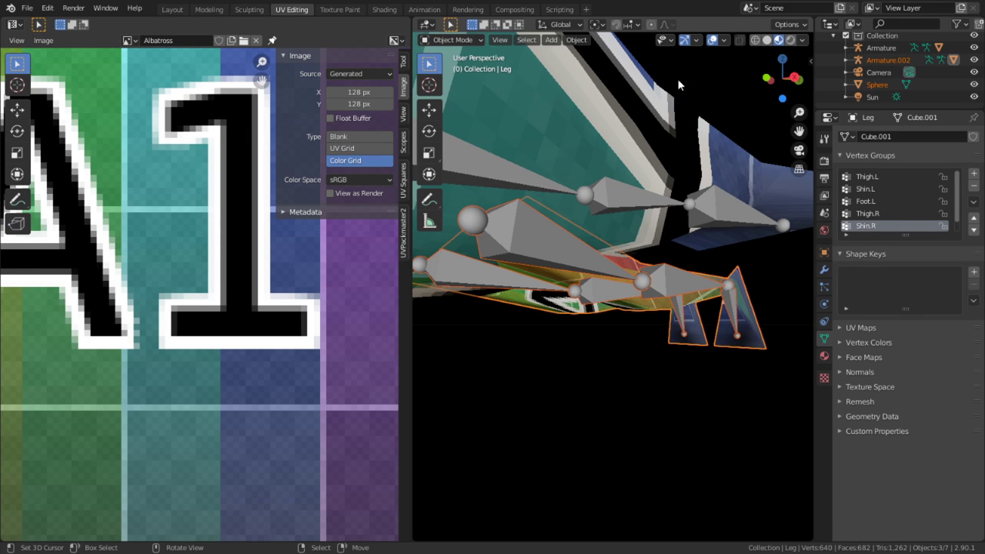
Test the thigh deformation by rotating the Thigh.L bone about global X in Pose Mode with viewport overlays hidden
click(524, 275)
key(ctrl+Tab)
click(578, 244)
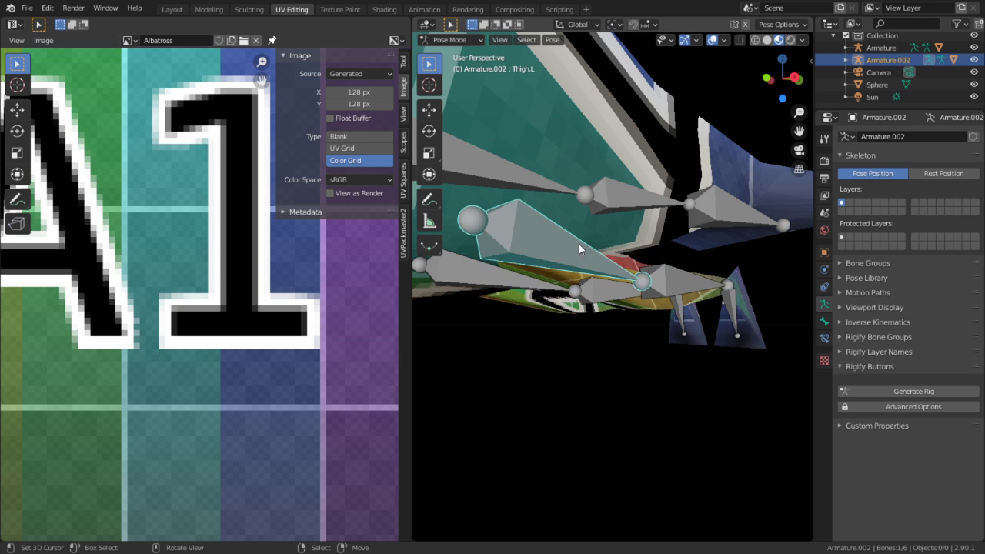
click(715, 39)
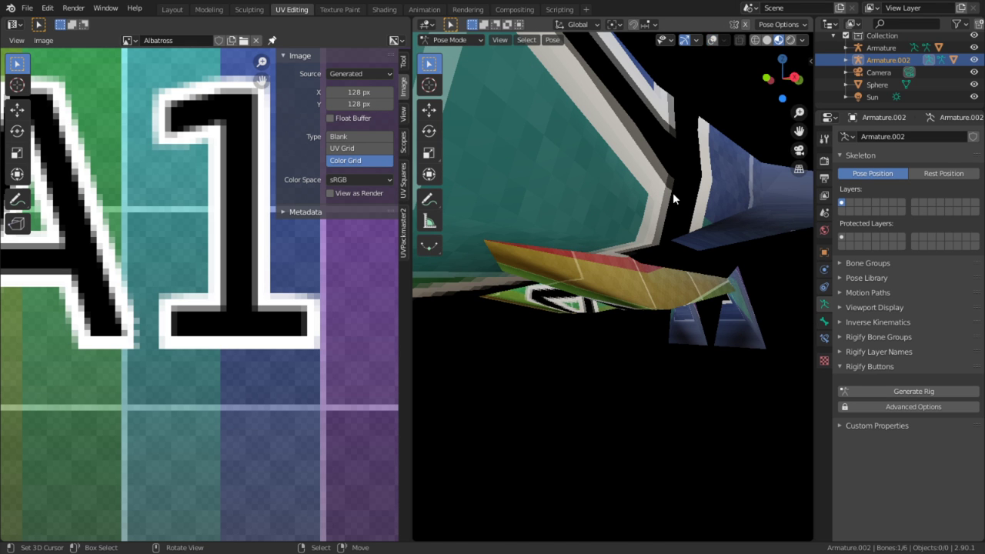
key(r)
key(x)
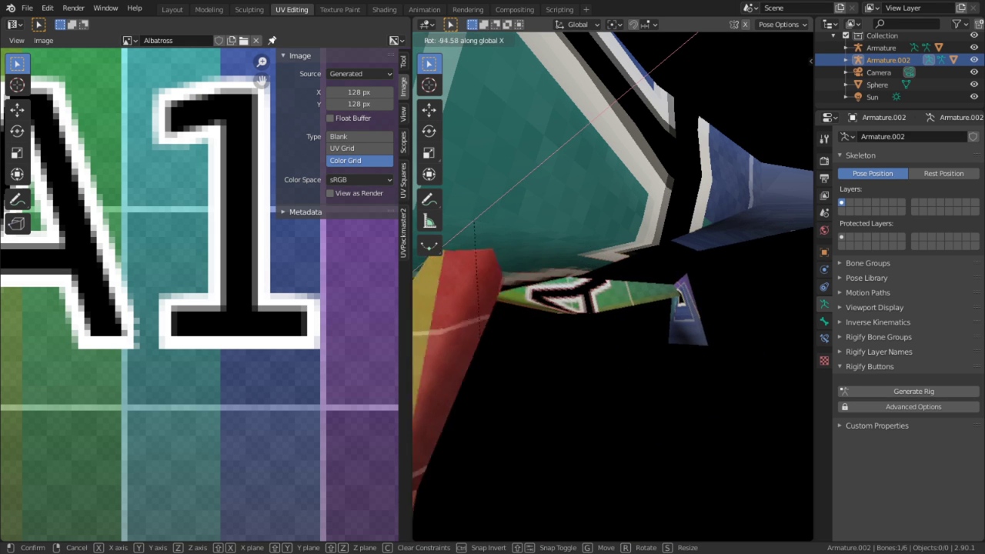
click(736, 274)
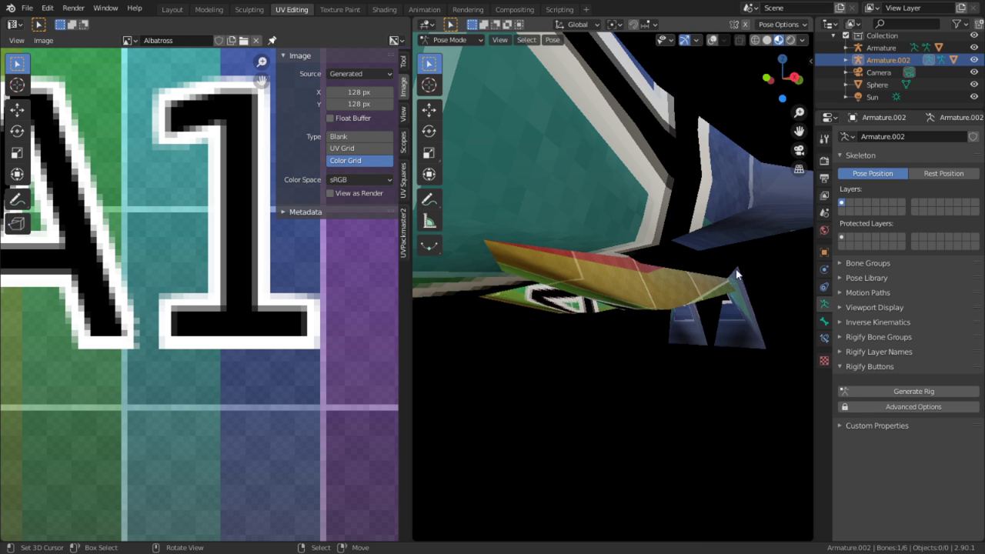
Test the knee deformation by rotating the Shin.L bone with viewport overlays hidden, and bring the overlays back
click(715, 40)
click(684, 296)
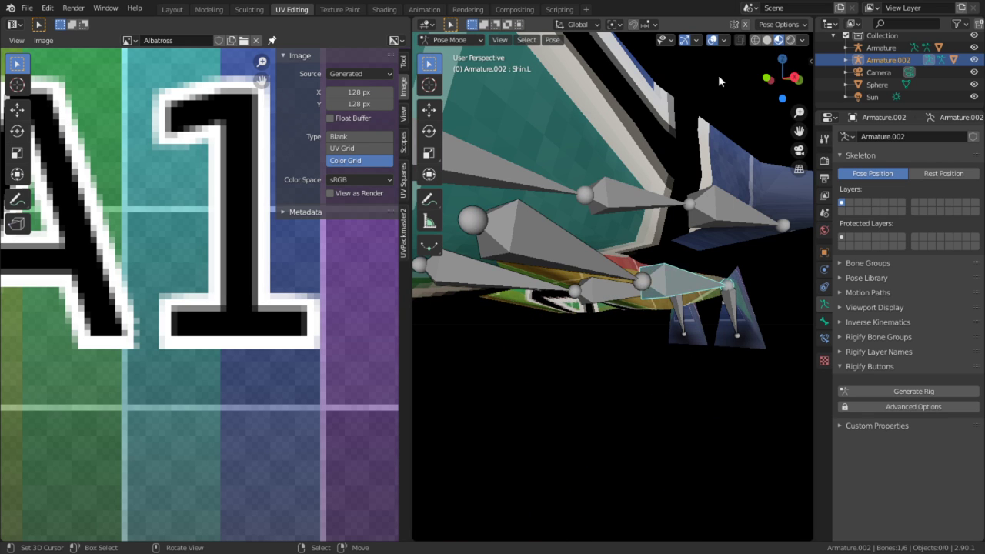
click(713, 41)
key(r)
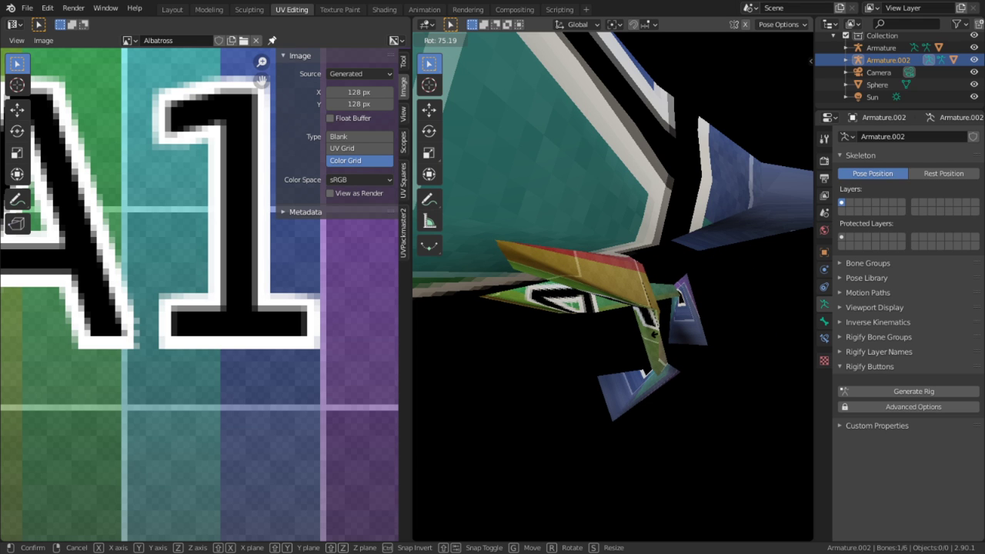
right_click(611, 334)
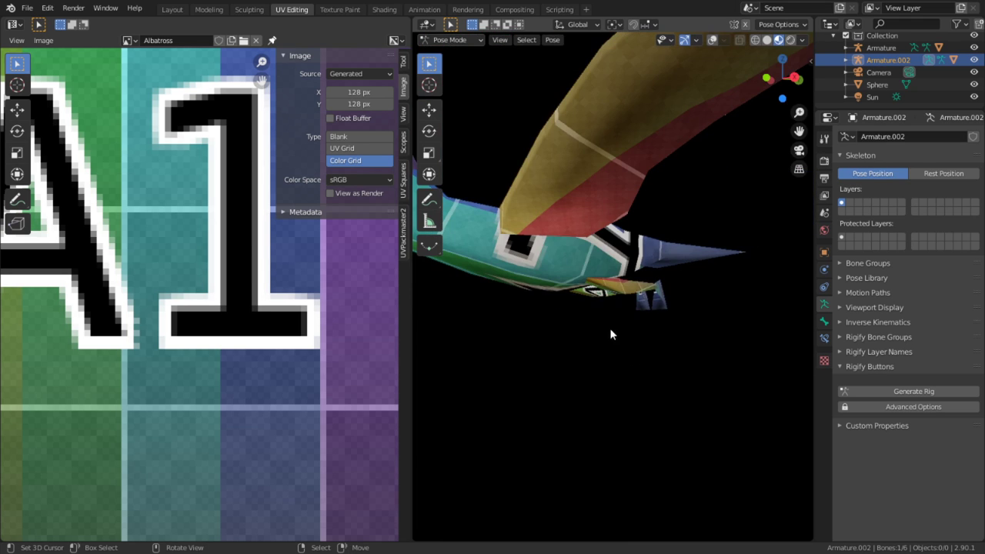
click(712, 39)
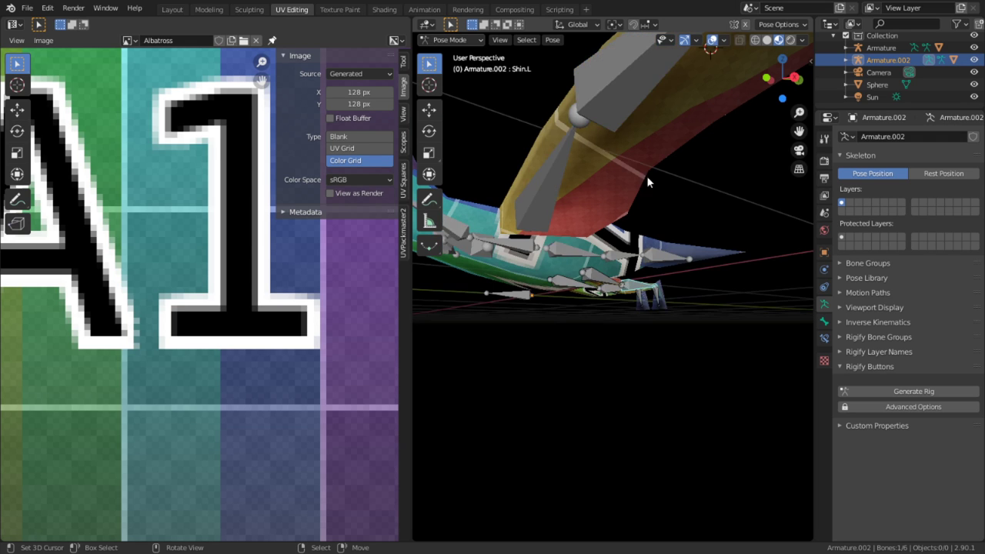
Return to Object Mode and join the leg armature, Armature.002, into the main body's Armature
scroll(646, 175, up, 3)
click(445, 41)
click(450, 50)
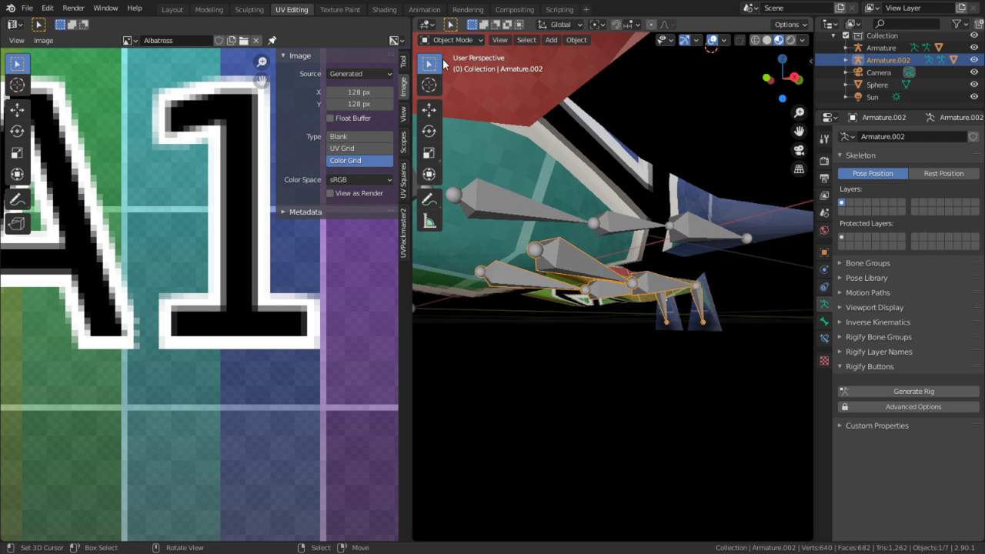
scroll(576, 255, up, 2)
click(575, 278)
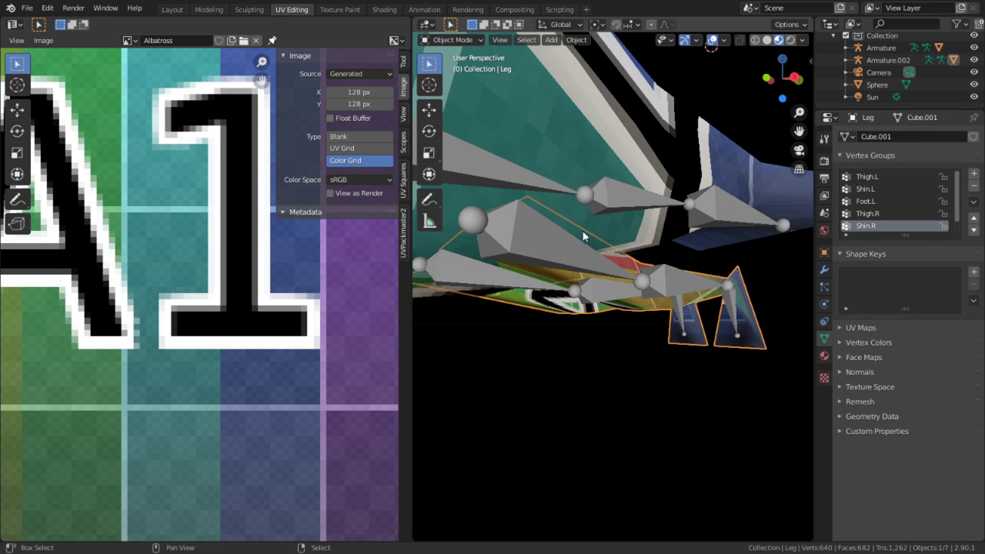
click(546, 231)
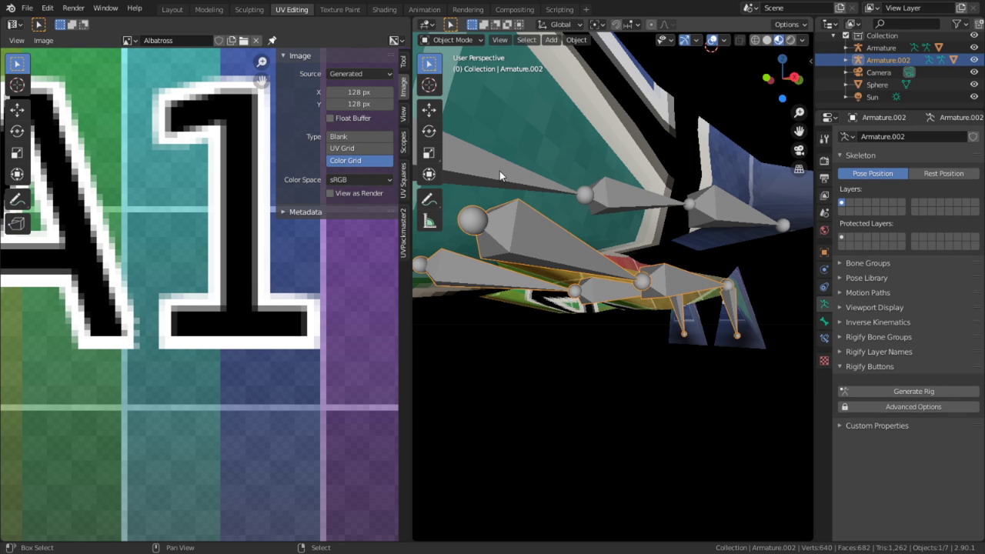
shift+click(499, 171)
key(ctrl+j)
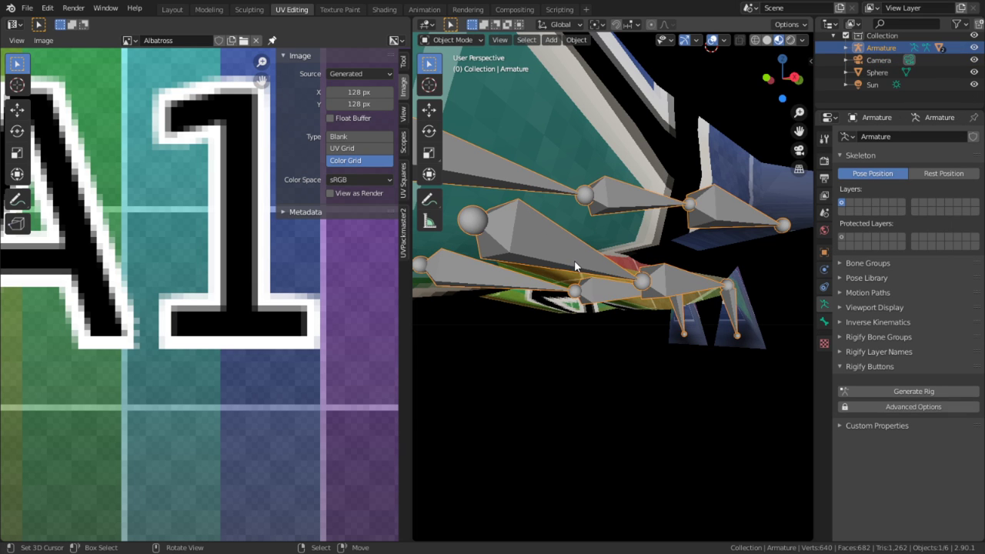
Try rotating the Thigh.L bone of the joined armature in Pose Mode and return to Object Mode
key(ctrl+Tab)
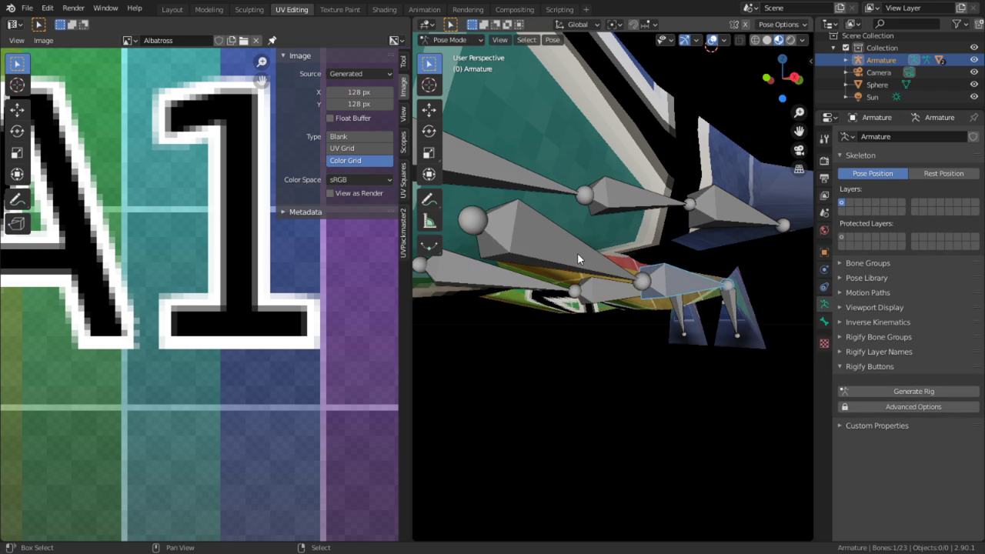
click(577, 253)
key(r)
key(Return)
click(450, 40)
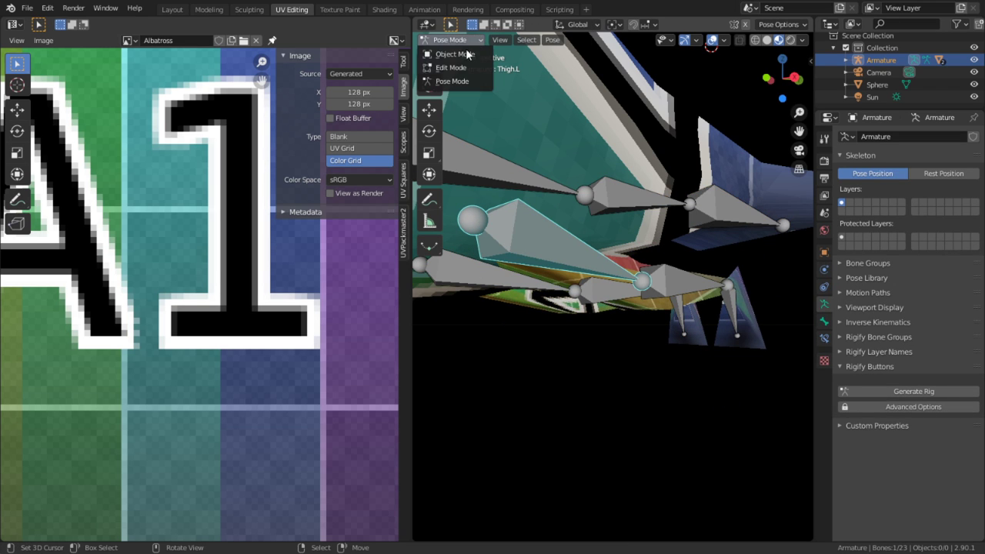
click(456, 54)
Join the leg mesh into the albatross body mesh, Cube
click(557, 289)
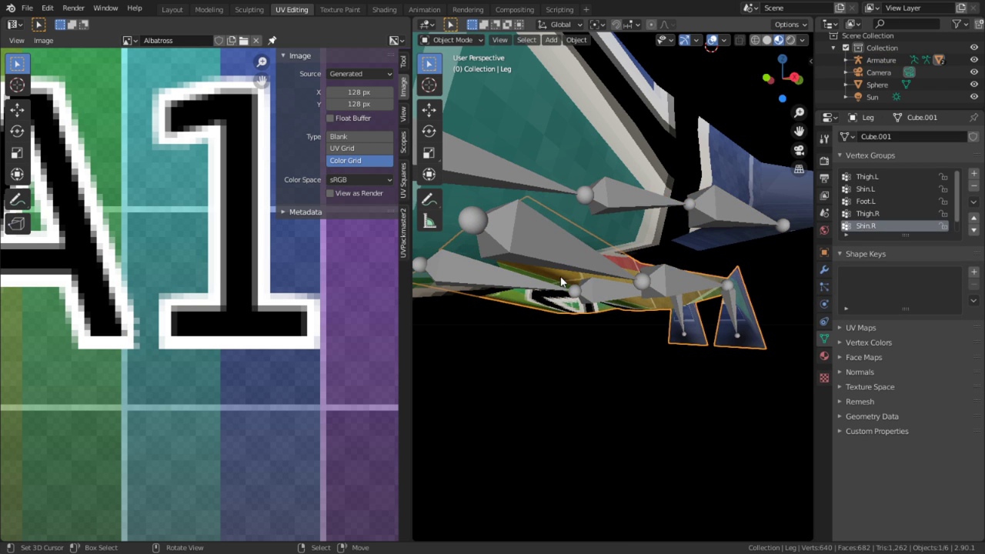
click(606, 132)
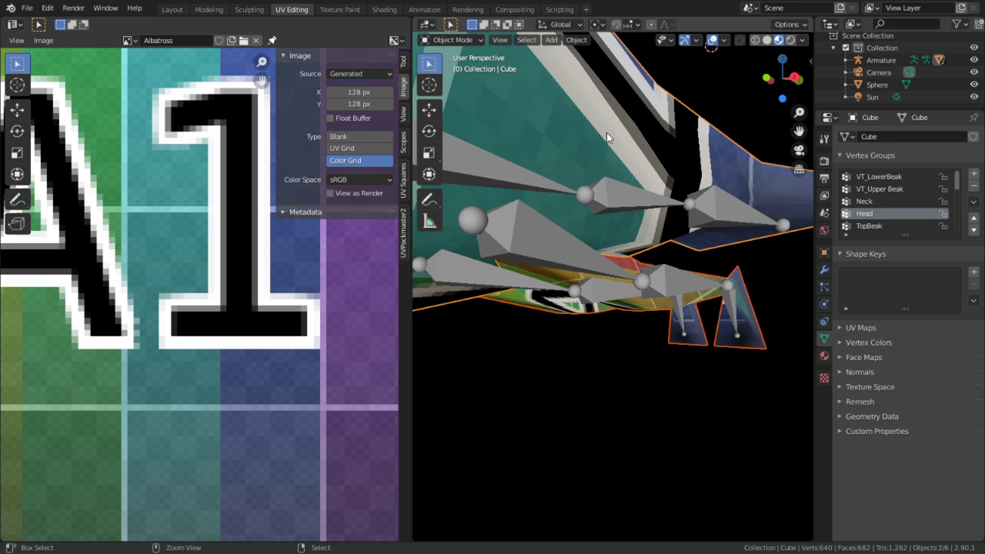
middle_drag(606, 132, 631, 200)
Unwrap the whole combined mesh in Edit Mode to lay out body and leg UV islands together
key(Tab)
scroll(391, 285, down, 3)
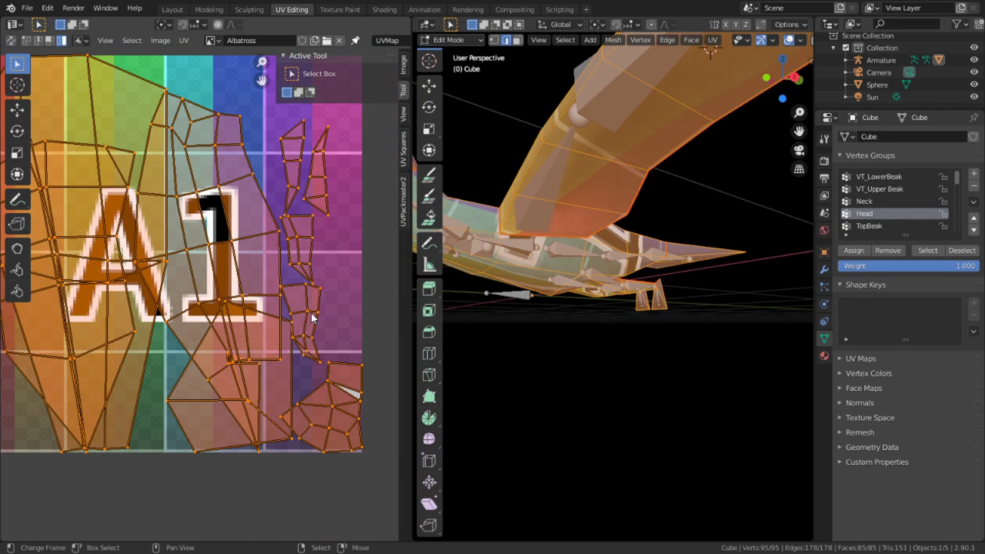
key(u)
click(311, 313)
scroll(335, 303, down, 4)
scroll(183, 271, up, 1)
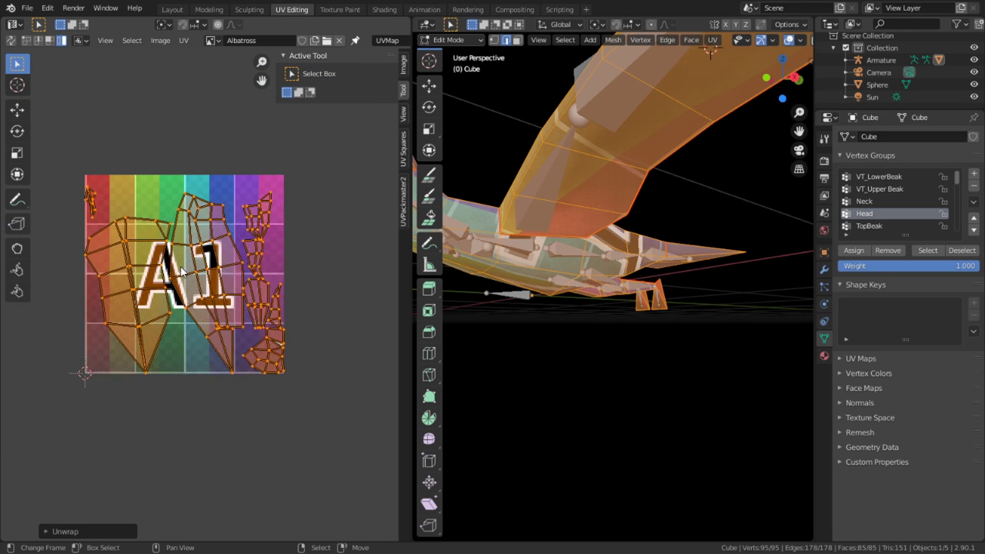
scroll(181, 271, up, 8)
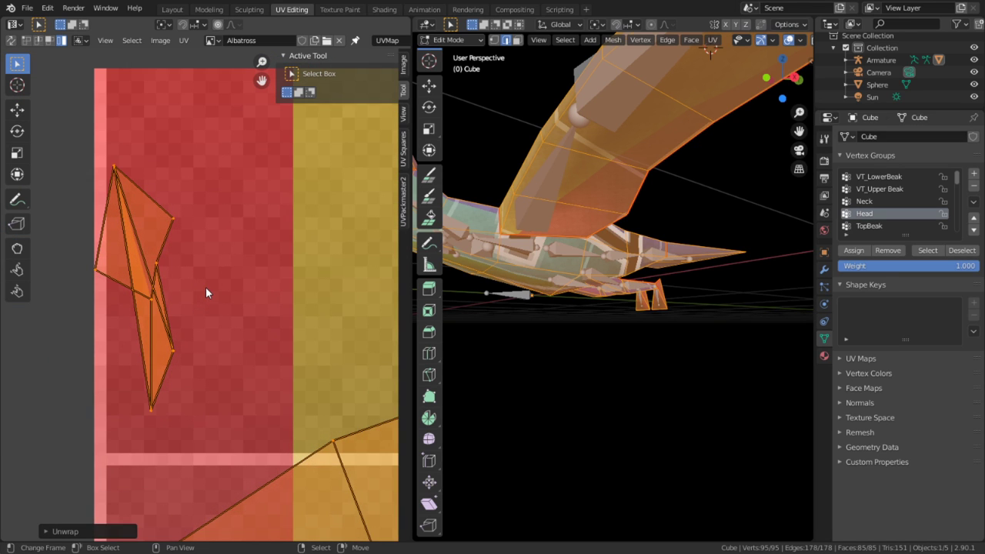
Turn on UV sync selection, select the small triangular UV islands and frame the matching foot faces
click(11, 40)
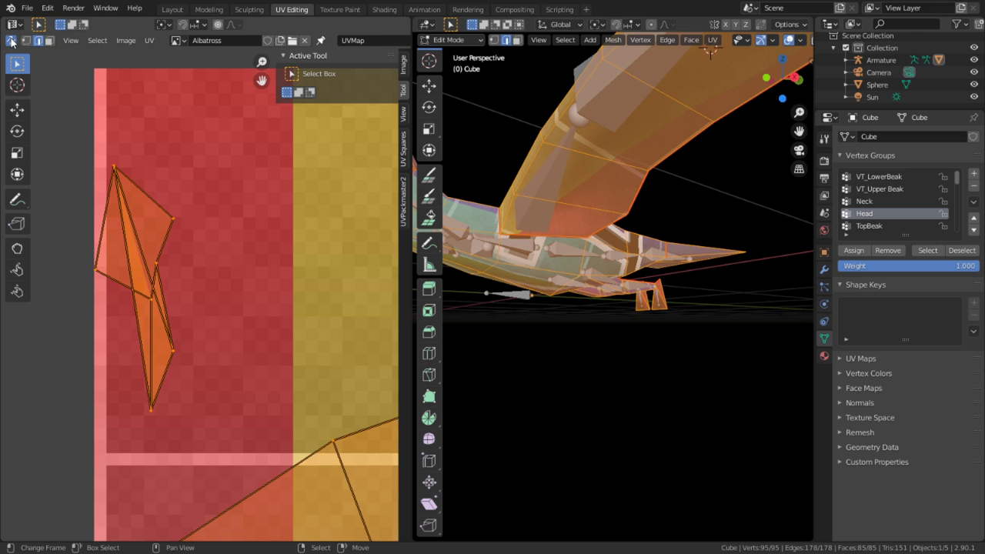
key(ctrl+l)
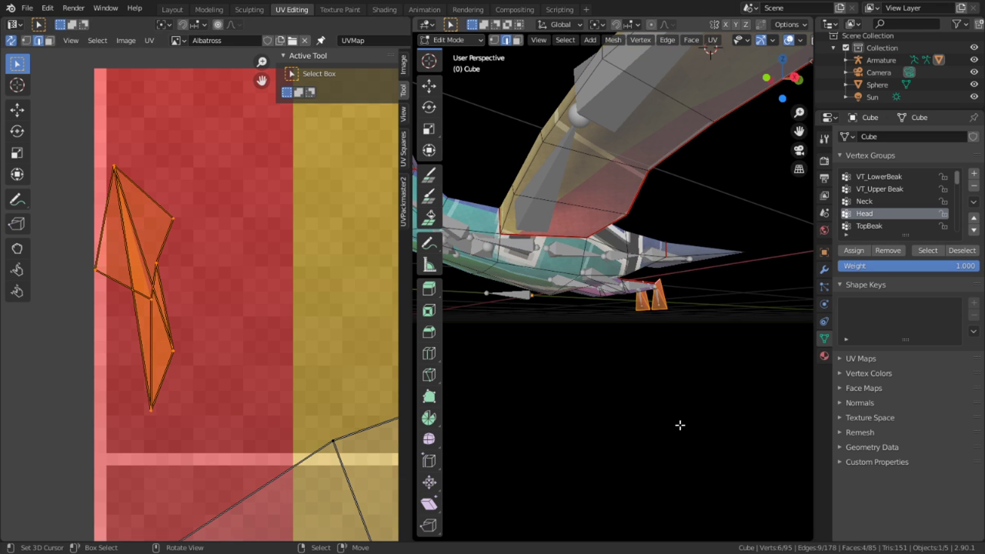
key(KP_Decimal)
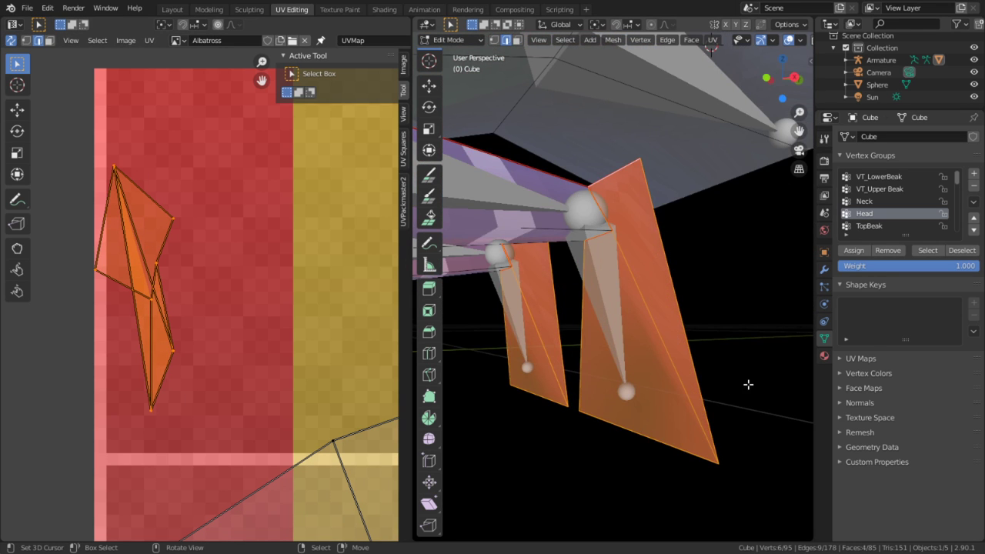
Select the linked foot faces delimited by seams and hide the rest of the mesh
click(698, 391)
middle_drag(698, 391, 582, 415)
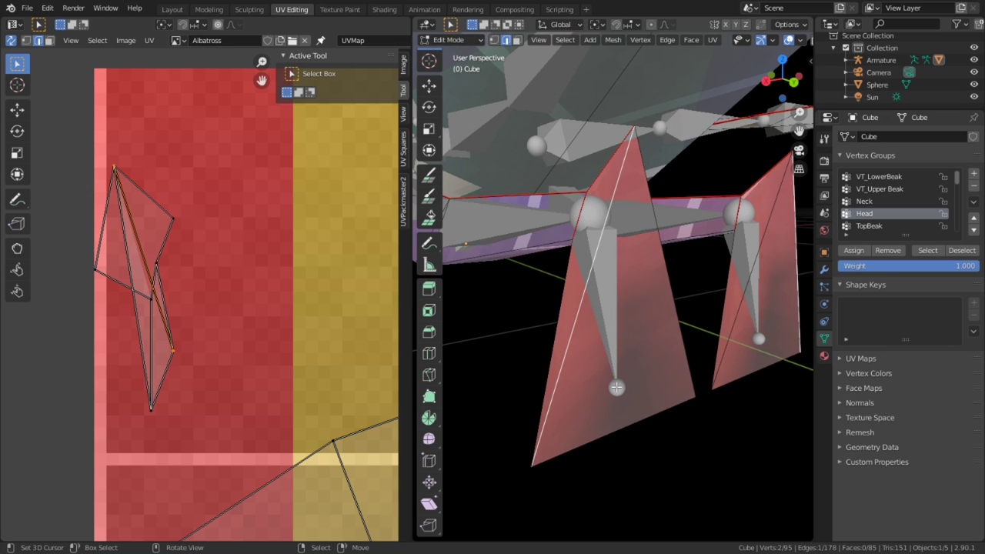
key(ctrl+l)
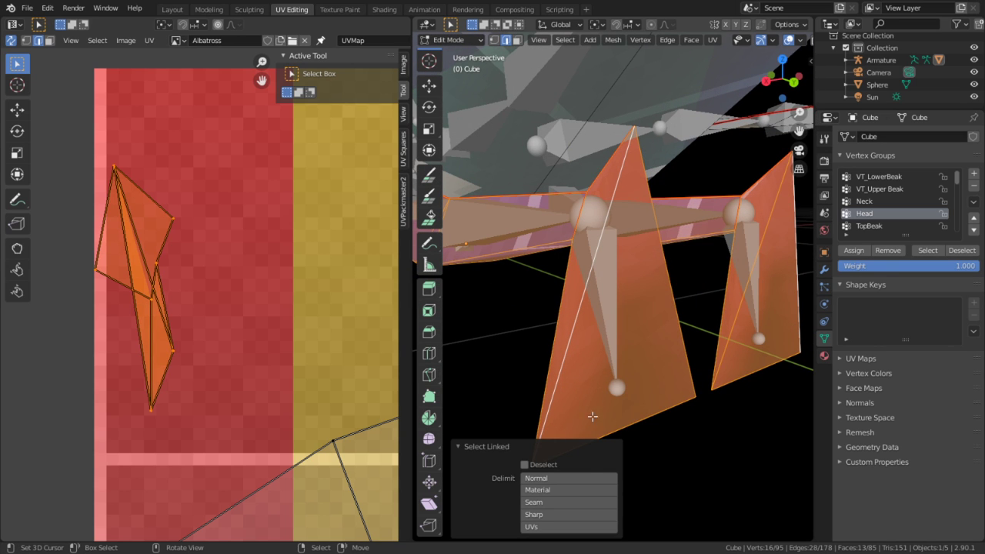
click(550, 501)
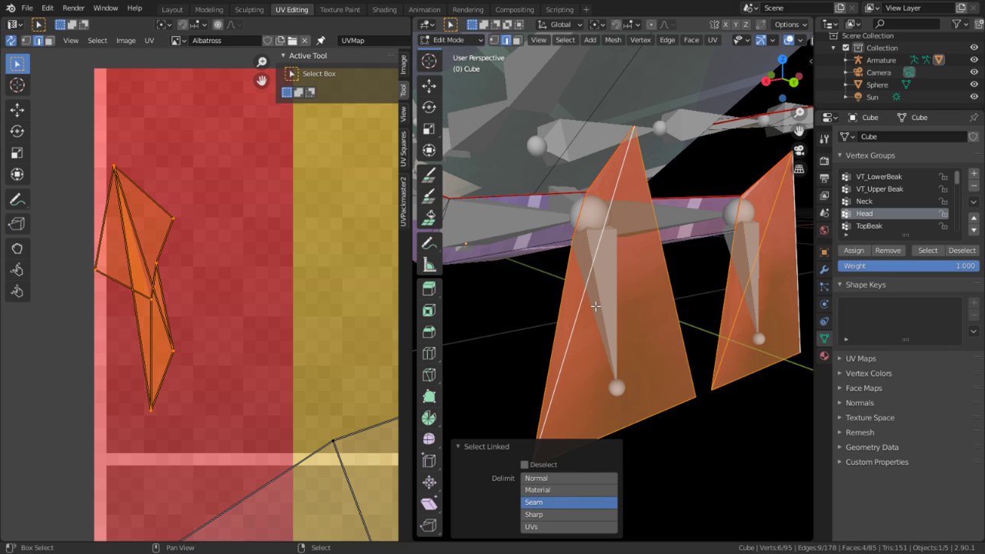
key(shift+h)
Unwrap the isolated foot faces on their own and inspect the texture distortion on the feet
key(u)
click(324, 339)
scroll(324, 339, down, 5)
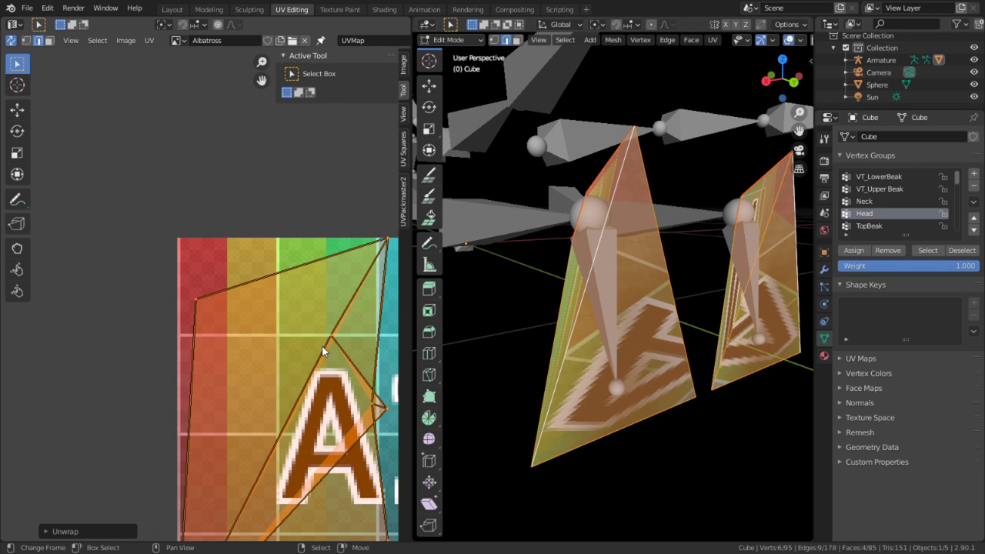
middle_drag(538, 348, 735, 370)
scroll(746, 345, up, 4)
middle_drag(763, 348, 449, 385)
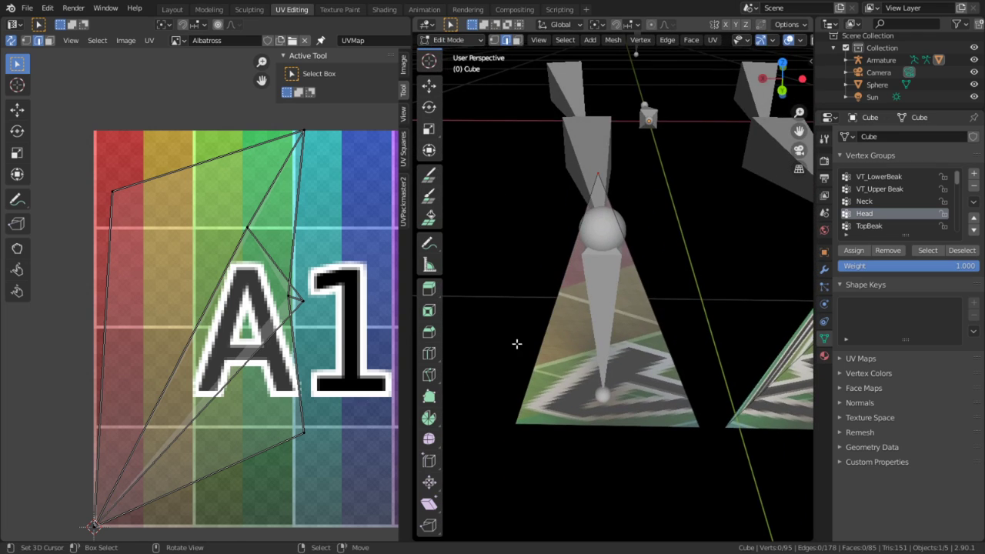
middle_drag(516, 343, 611, 316)
scroll(611, 315, down, 2)
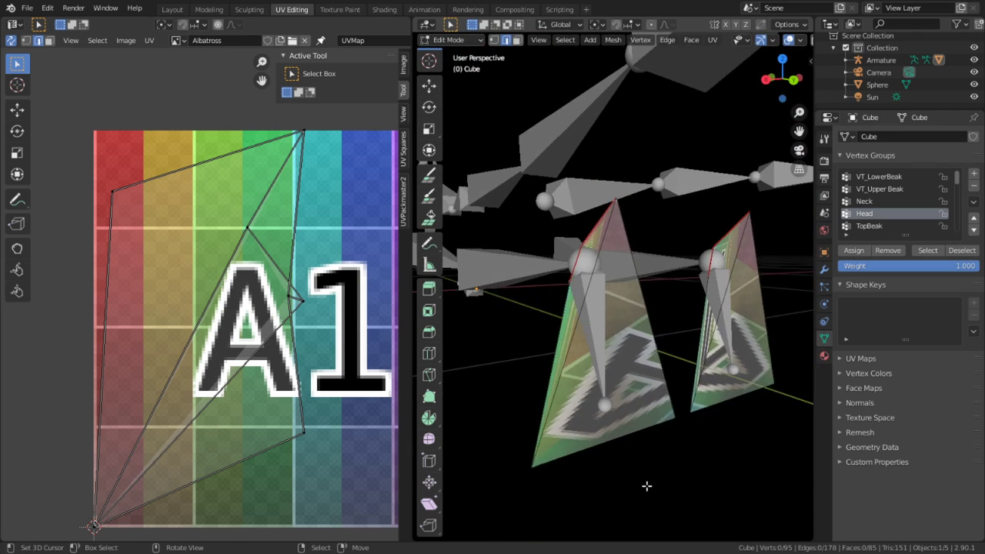
Mark a seam along the bottom edge of the feet and unwrap the linked foot faces again
key(ctrl+e)
click(740, 416)
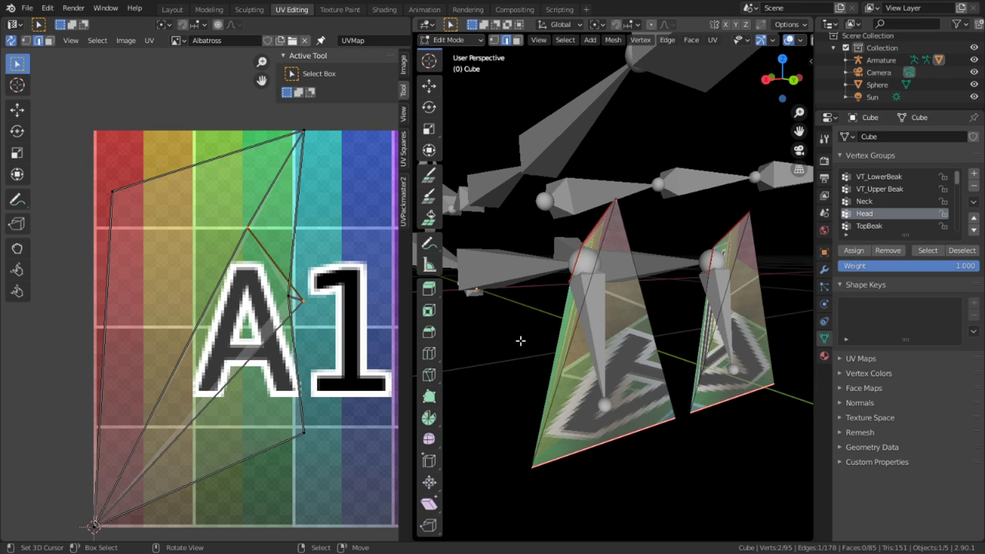
key(l)
key(u)
click(510, 323)
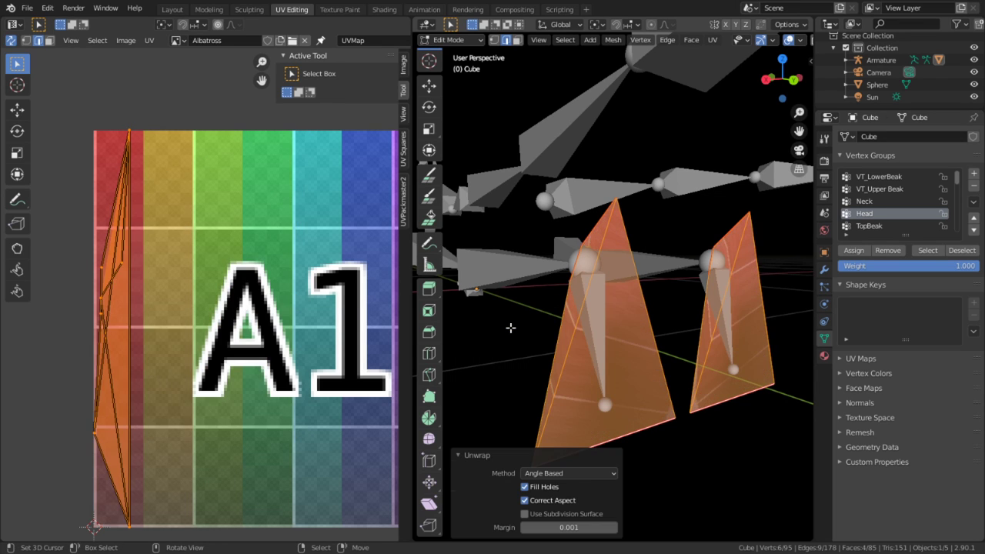
Merge the selected foot vertices by distance
scroll(321, 343, down, 5)
scroll(275, 383, up, 4)
middle_drag(555, 355, 680, 326)
click(681, 329)
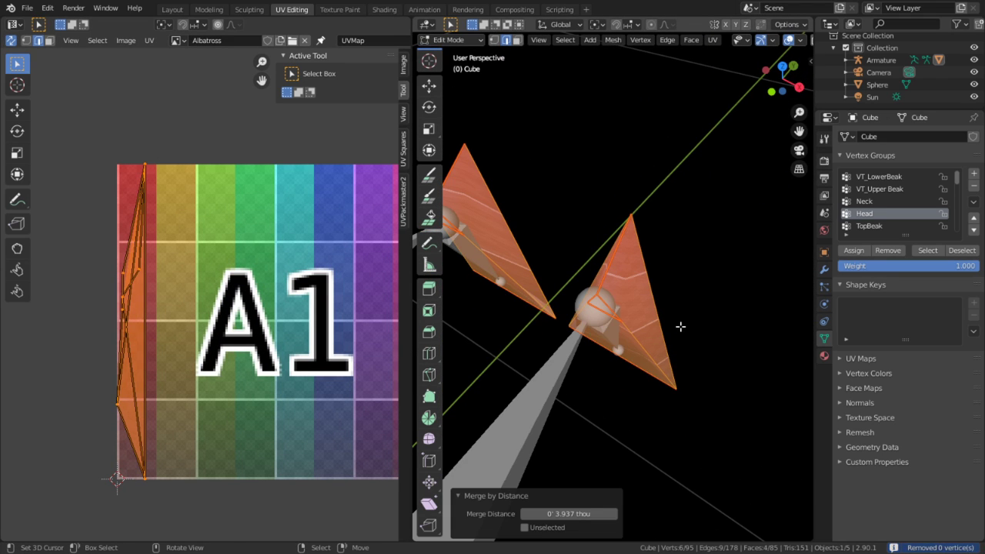
Mark a seam along the slanted side edge on the underside of the foot and unwrap all foot faces
scroll(681, 326, up, 2)
middle_drag(721, 218, 785, 108)
middle_drag(670, 284, 468, 395)
middle_drag(744, 352, 533, 308)
middle_drag(653, 276, 558, 295)
click(581, 339)
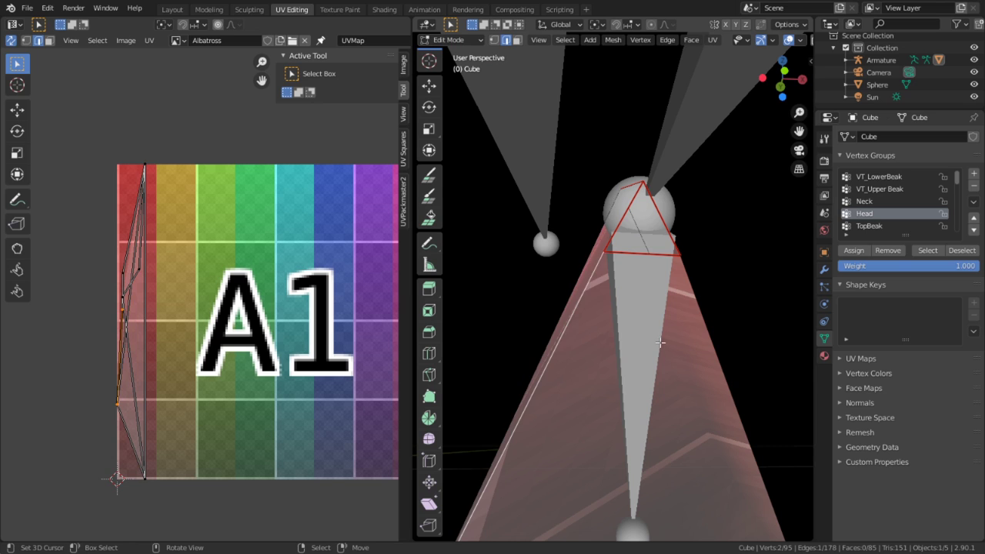
key(ctrl+e)
click(672, 344)
key(a)
key(u)
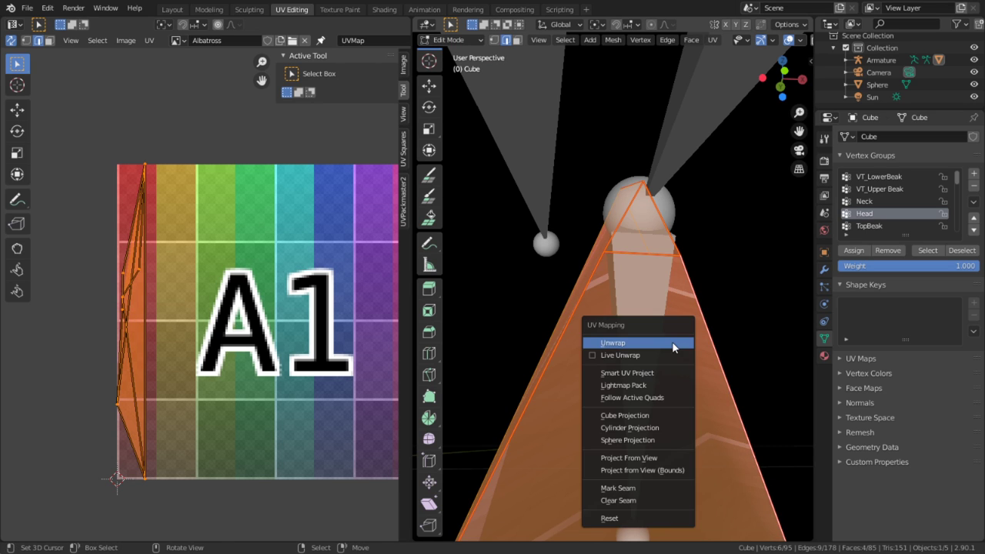
click(672, 343)
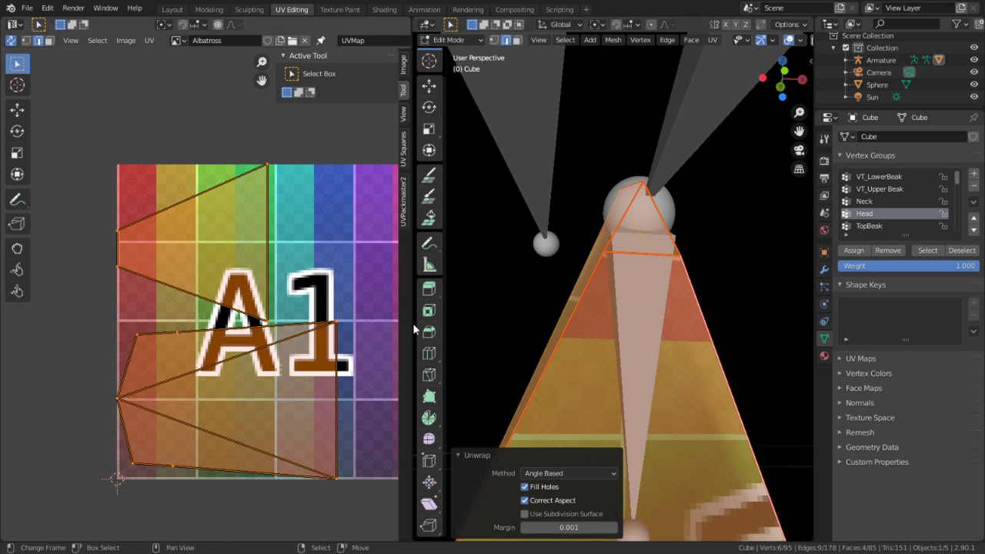
Clear the seam from one slanted side edge of the foot and unwrap all the foot faces again
middle_drag(617, 314, 422, 374)
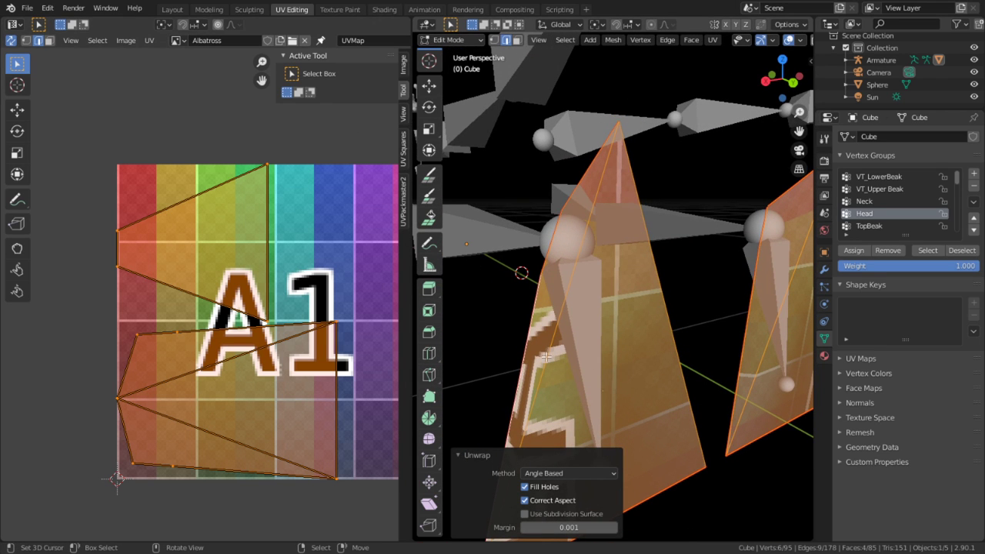
click(645, 395)
middle_drag(645, 395, 651, 373)
click(590, 294)
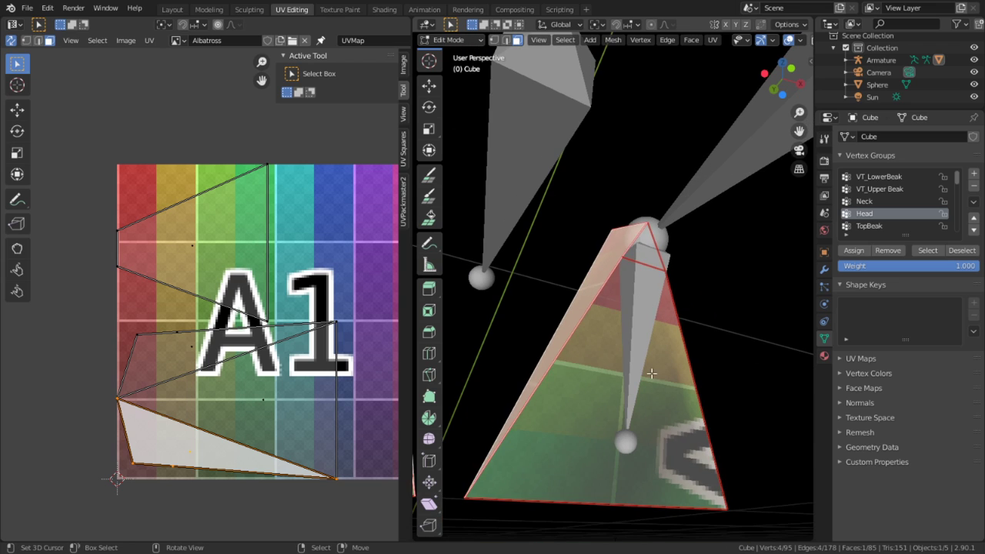
key(2)
click(583, 485)
key(ctrl+e)
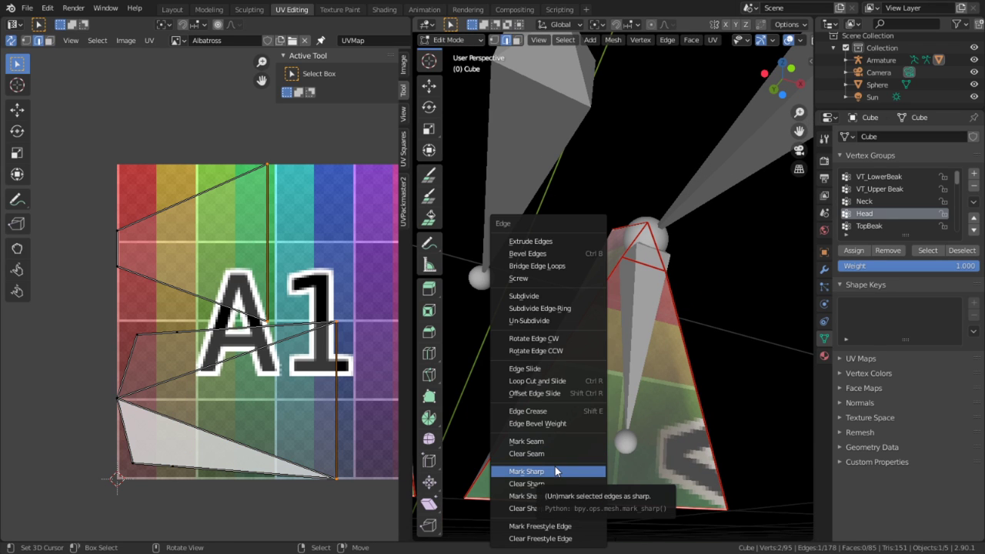
click(556, 471)
key(ctrl+e)
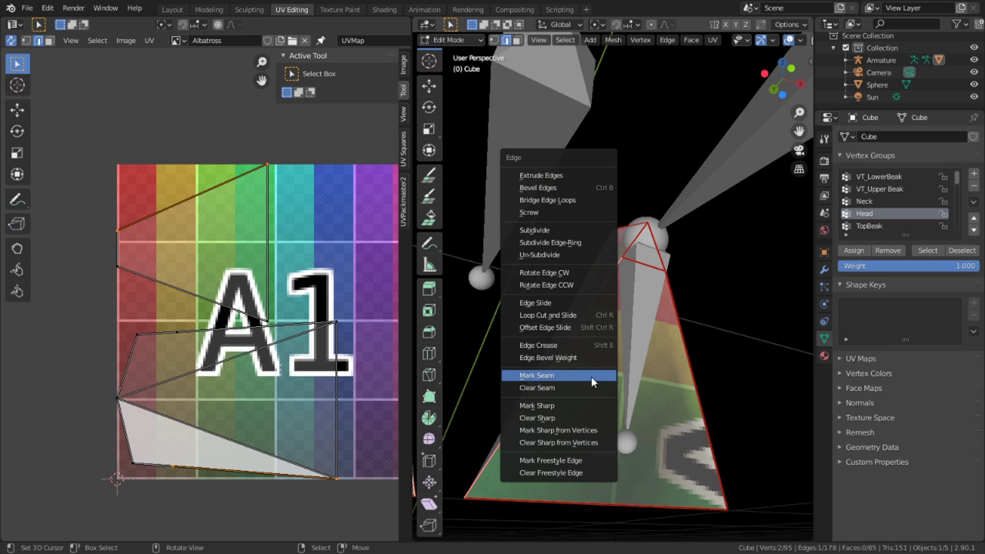
click(577, 387)
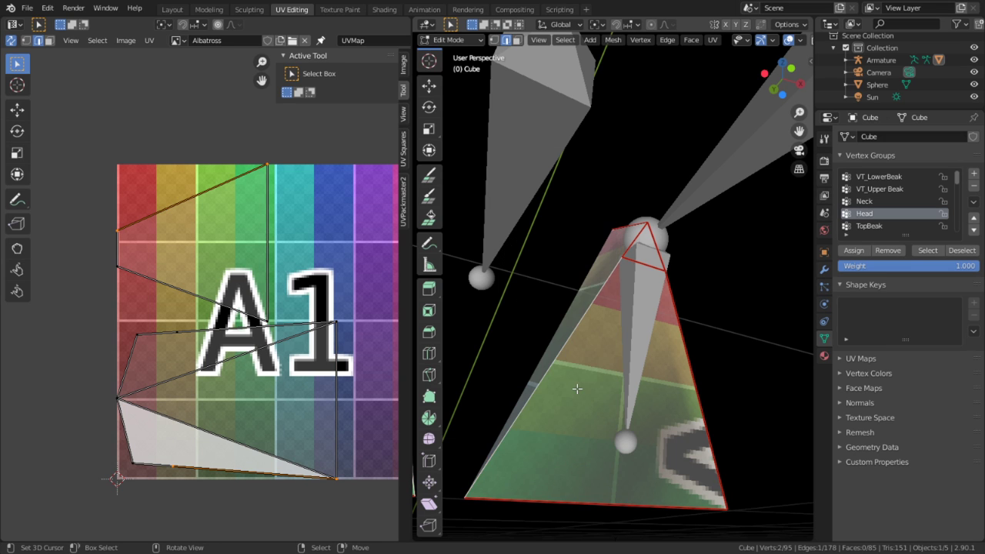
key(a)
key(u)
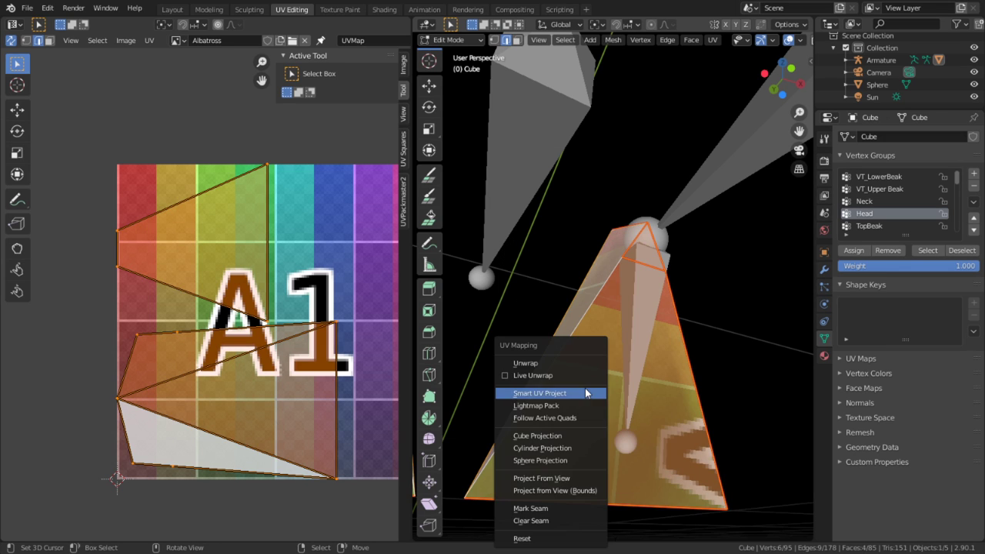
click(549, 366)
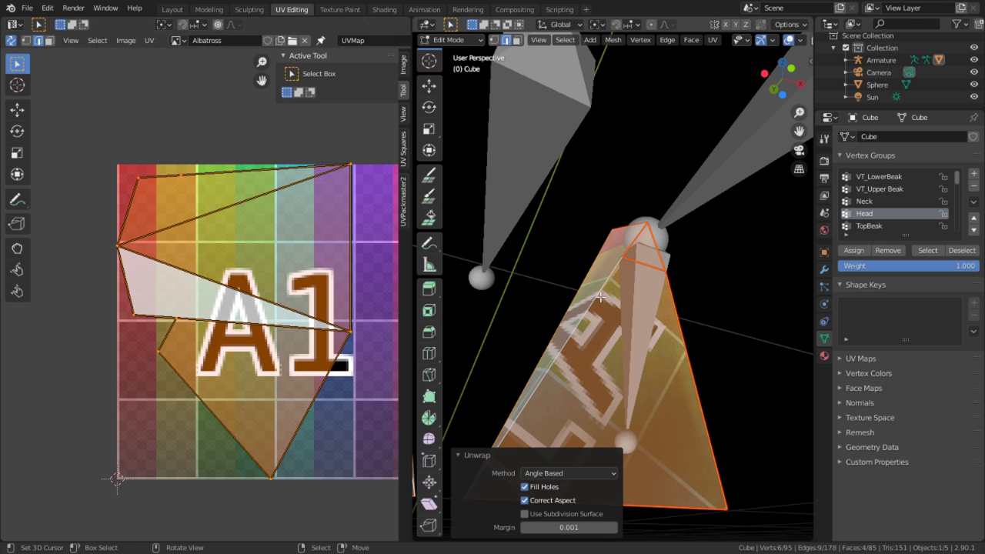
Turn on Live Unwrap, and unwrap the whole mesh with its hidden parts revealed
key(u)
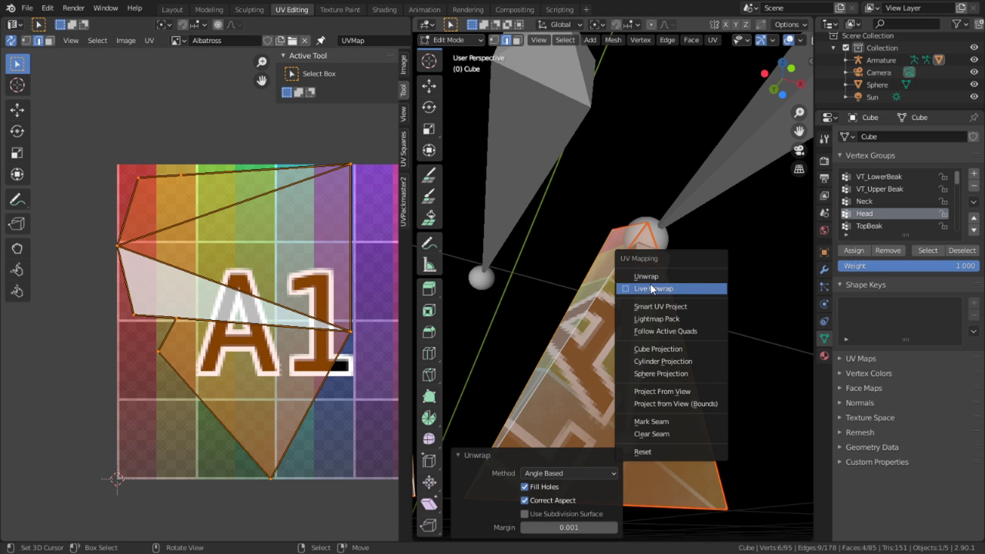
click(652, 288)
key(a)
middle_drag(685, 314, 668, 326)
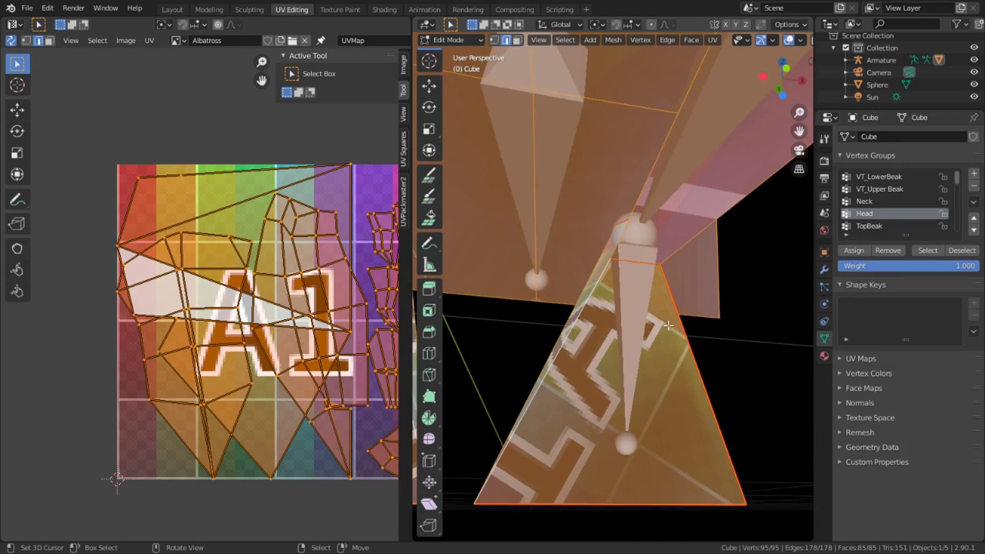
key(u)
click(362, 322)
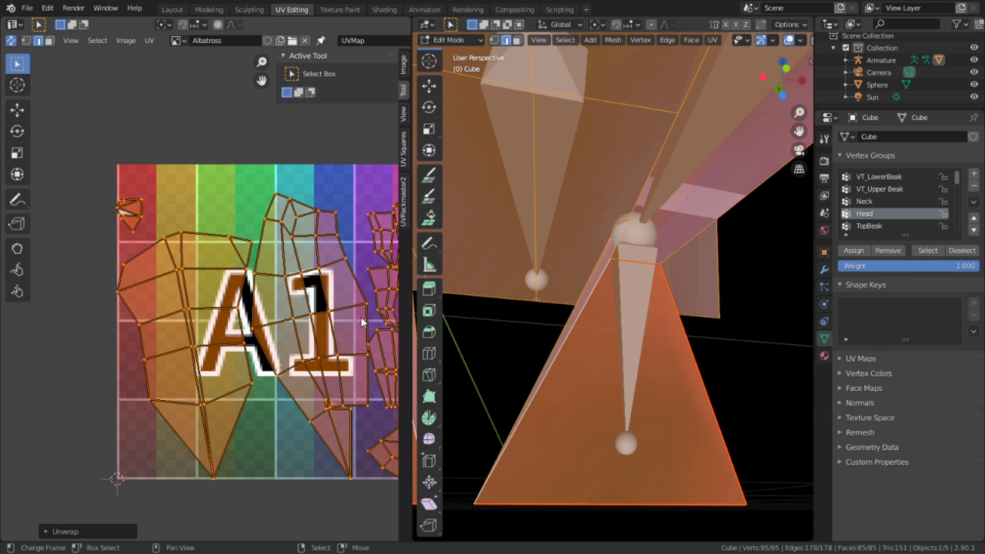
Examine the tangled UVs near the end of the body island in an enlarged UV editor, using circle selection
key(ctrl+space)
middle_drag(599, 327, 492, 307)
scroll(493, 307, up, 3)
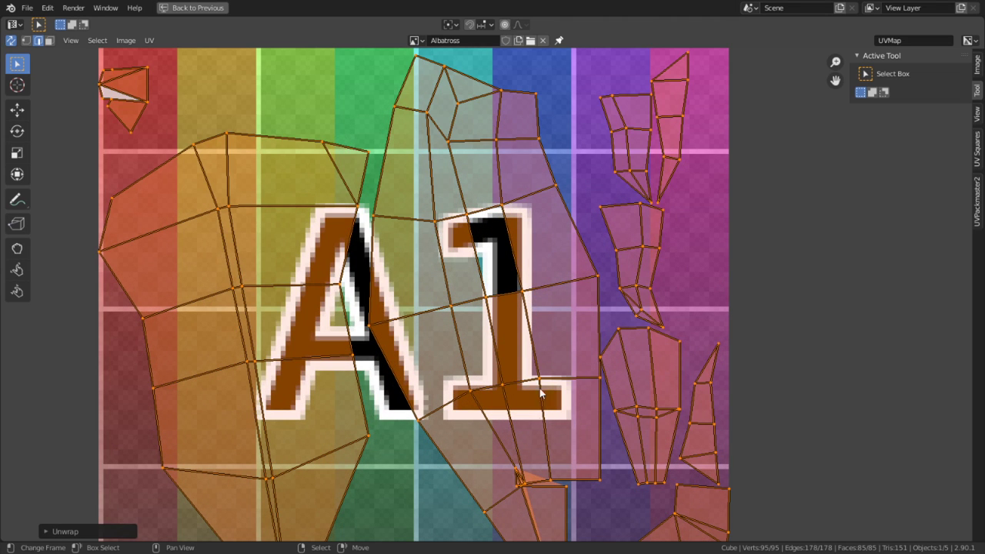
middle_drag(583, 427, 539, 322)
scroll(540, 407, up, 2)
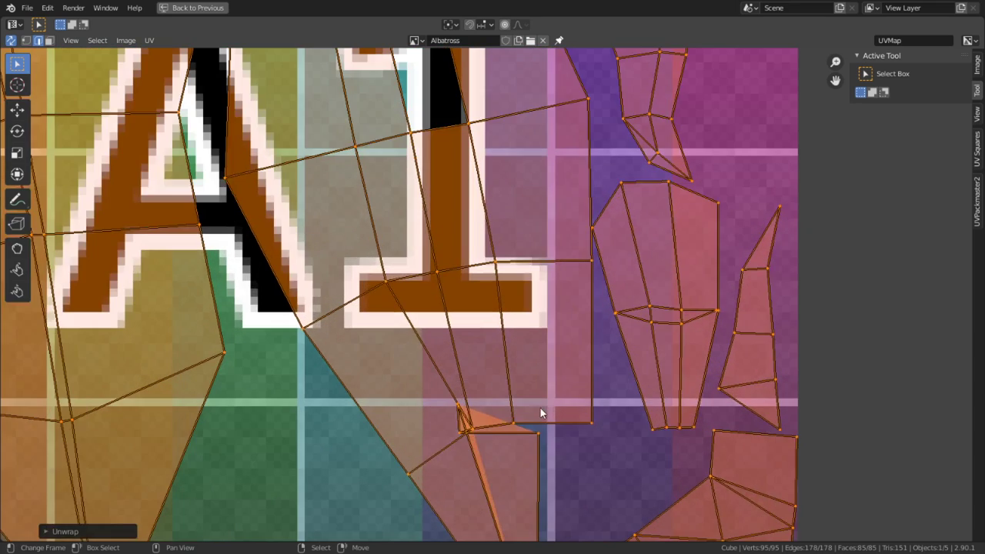
right_click(532, 419)
key(c)
click(464, 423)
right_click(465, 423)
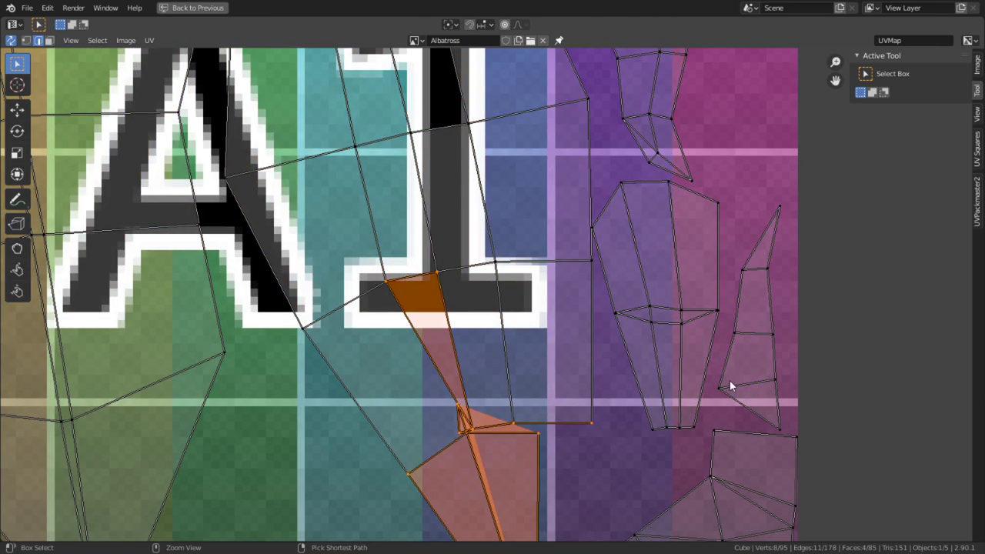
key(ctrl+space)
key(a)
right_click(706, 381)
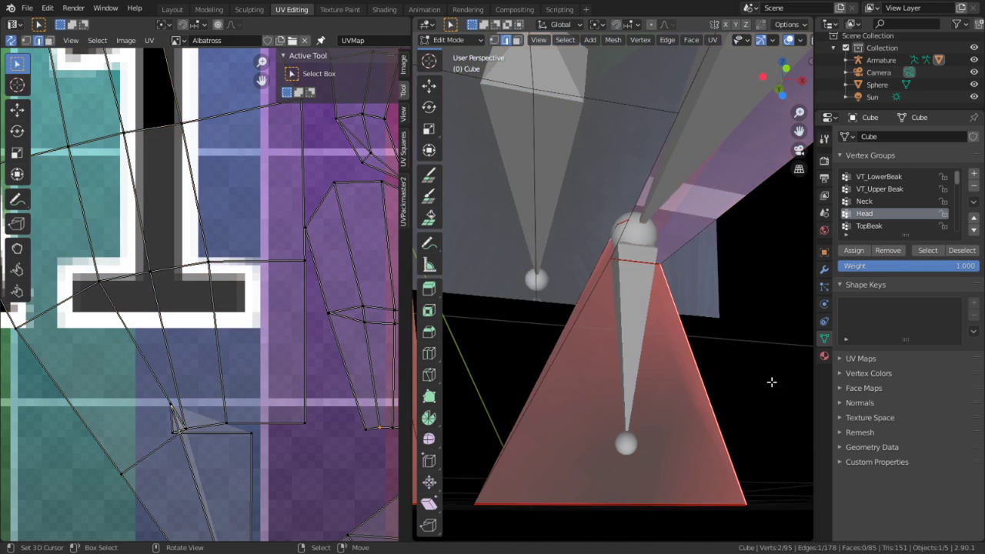
Mark a seam on the side edge at the base of the tail and show the full UV layout
middle_drag(772, 382, 395, 413)
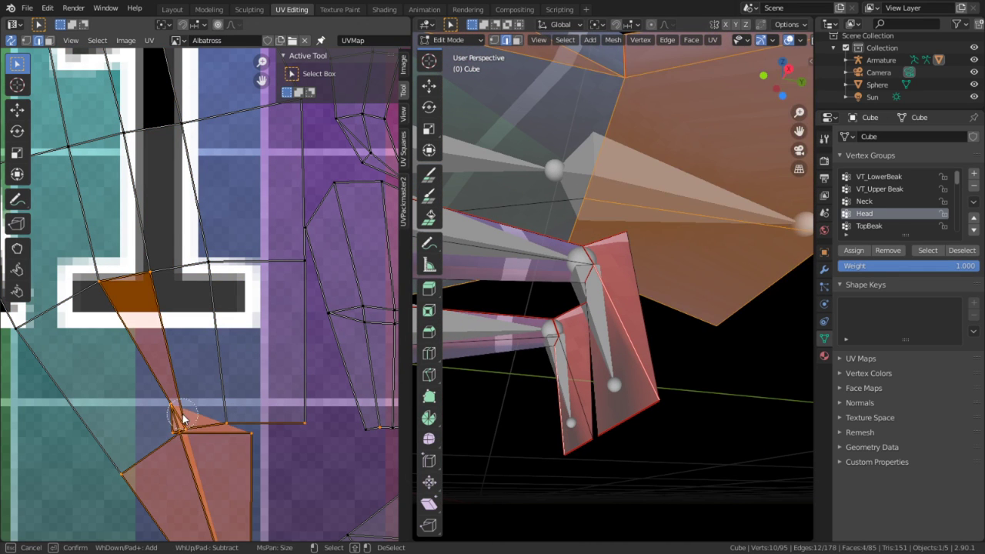
middle_drag(570, 200, 600, 173)
key(ctrl+e)
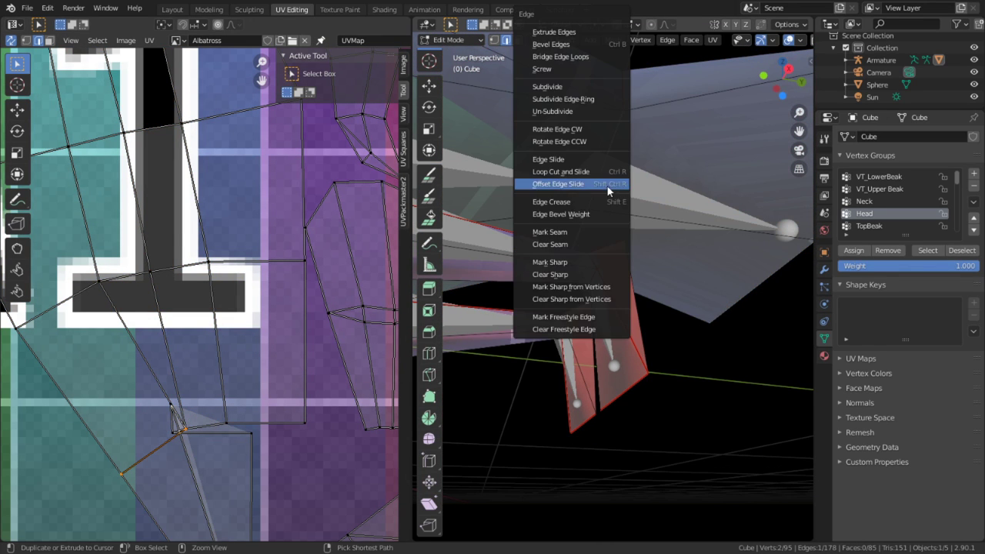
click(563, 228)
key(Home)
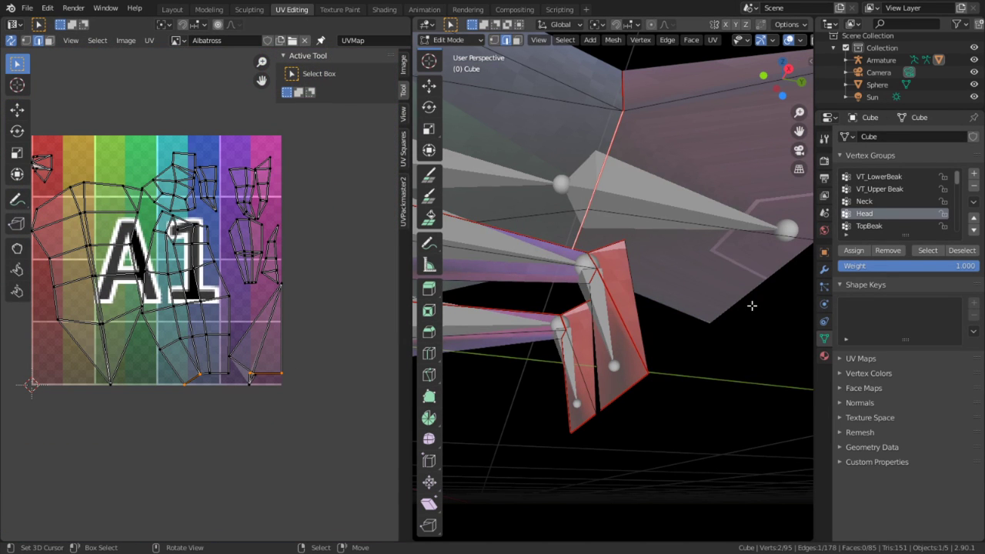
Examine how the tail faces map to their UV island by selecting them in the 3D view and the UV editor
middle_drag(752, 306, 750, 368)
scroll(618, 244, up, 3)
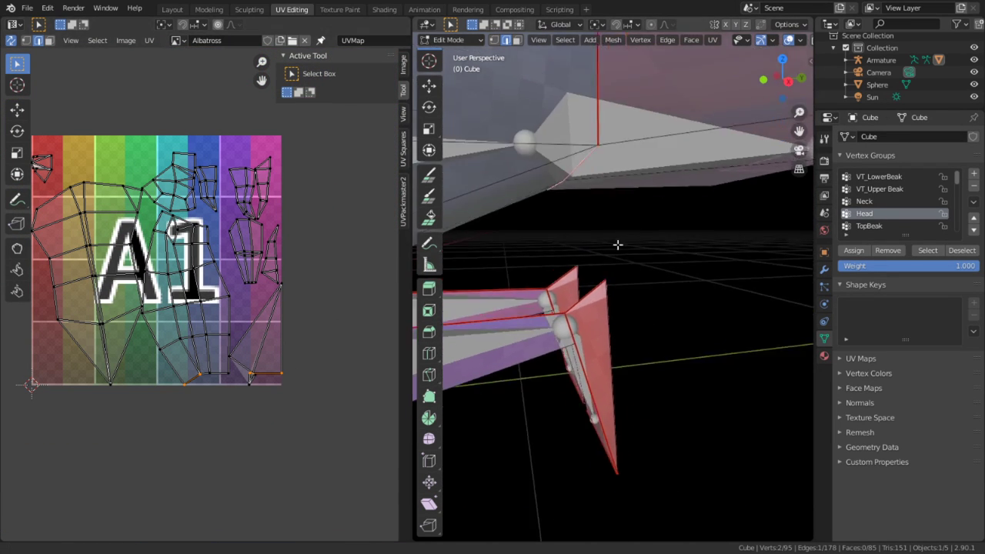
key(h)
middle_drag(632, 166, 620, 229)
right_click(620, 235)
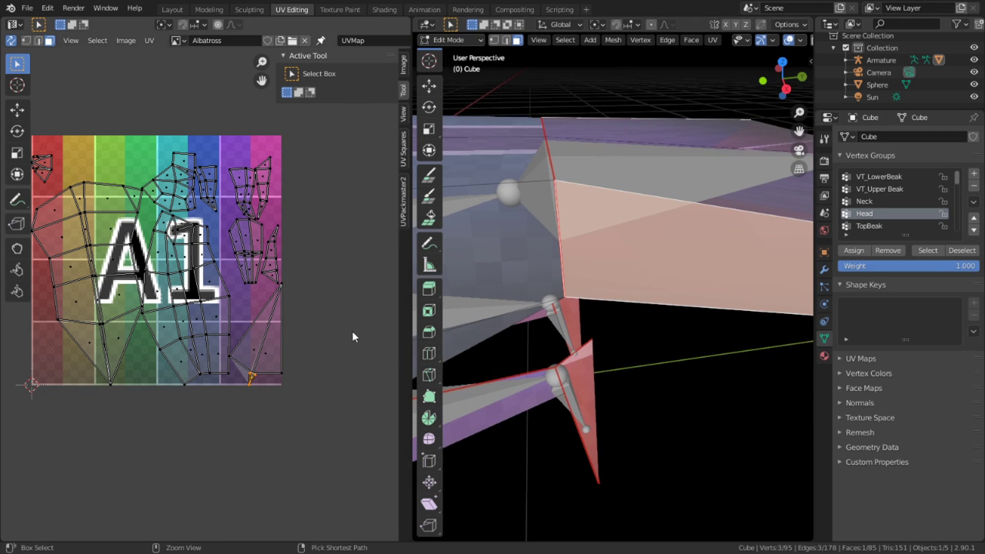
middle_drag(607, 323, 701, 329)
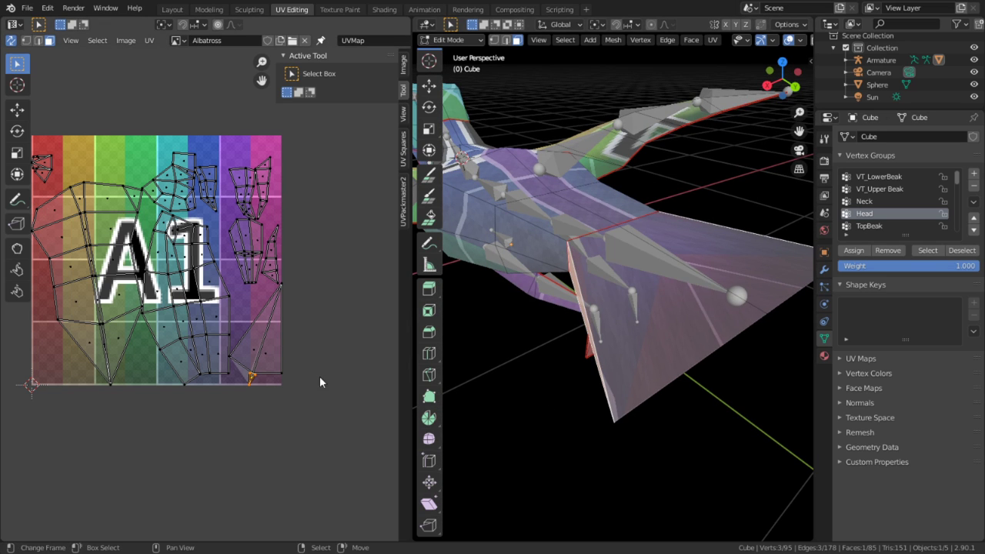
key(c)
click(258, 368)
key(Escape)
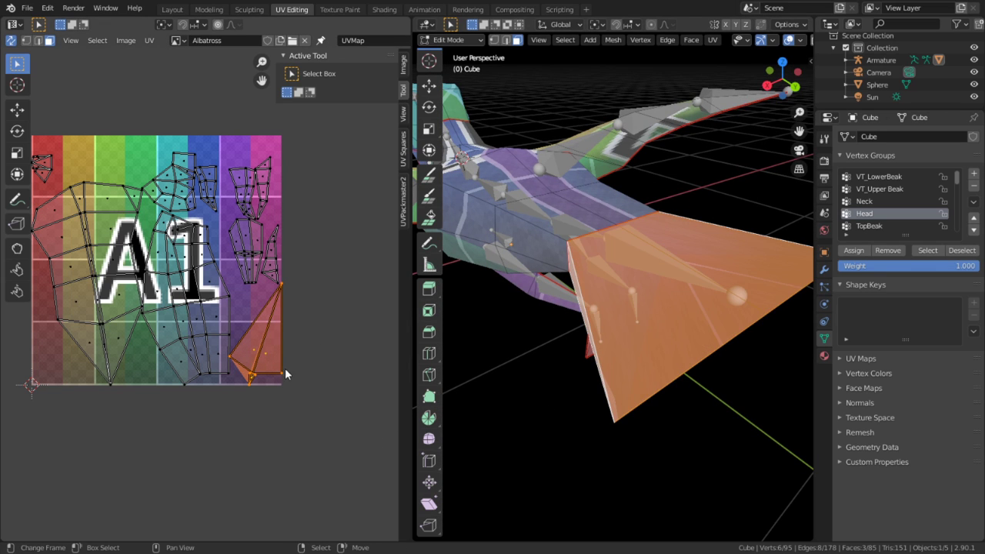
click(243, 346)
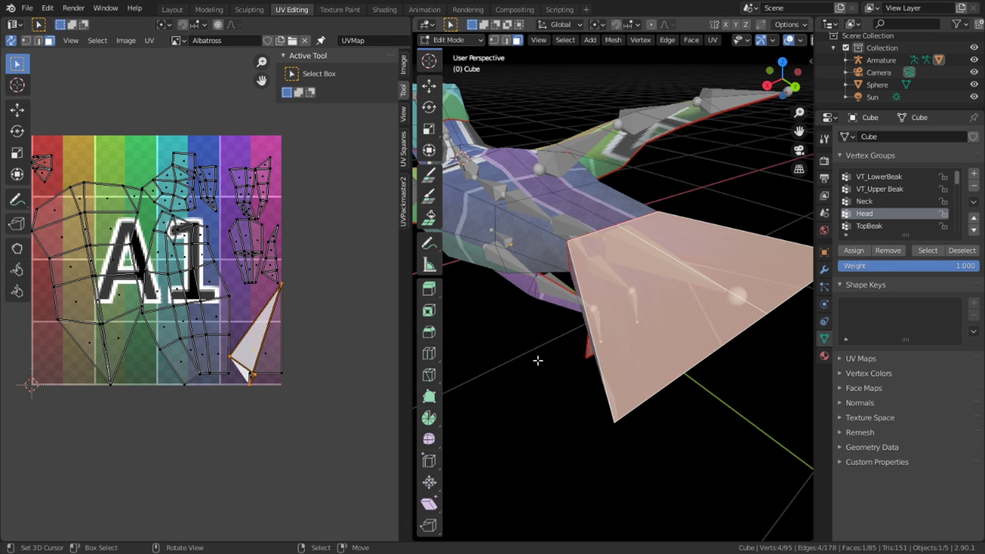
Mark a seam along the rear edge of the tail
middle_drag(537, 360, 625, 332)
key(2)
click(625, 333)
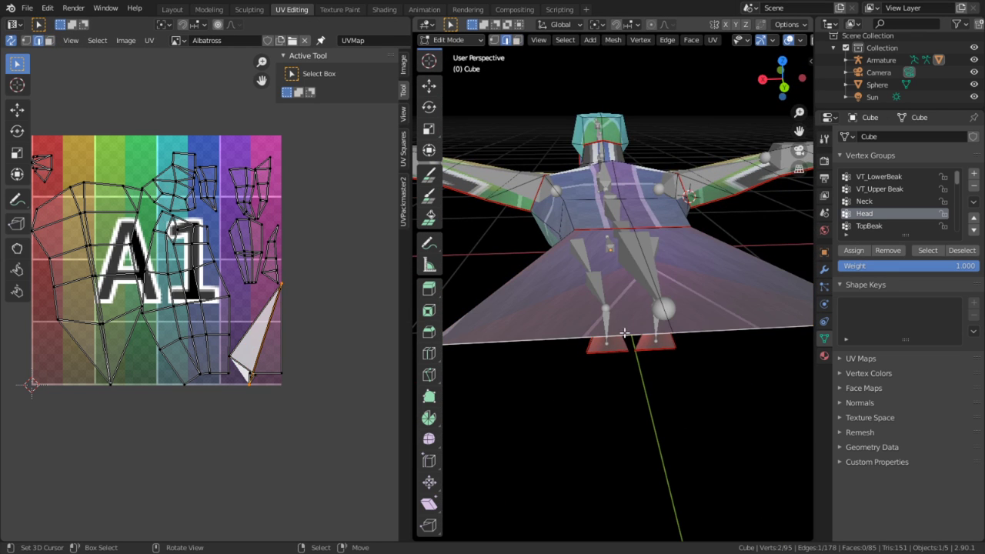
key(ctrl+e)
click(700, 332)
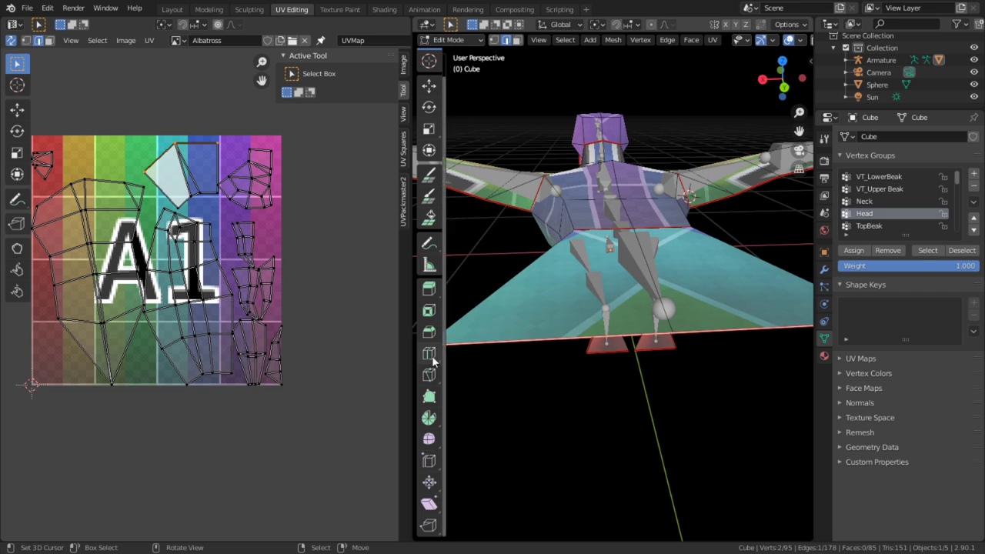
Inspect the texture mapping around the tail and its base, hiding the viewport overlays for a clearer view
middle_drag(529, 337, 671, 336)
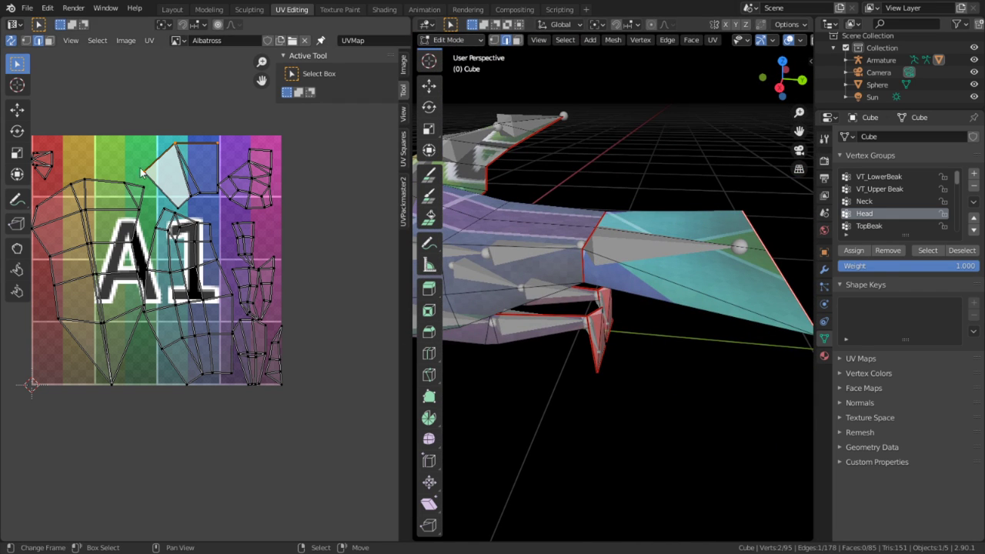
middle_drag(615, 308, 565, 347)
scroll(769, 326, up, 5)
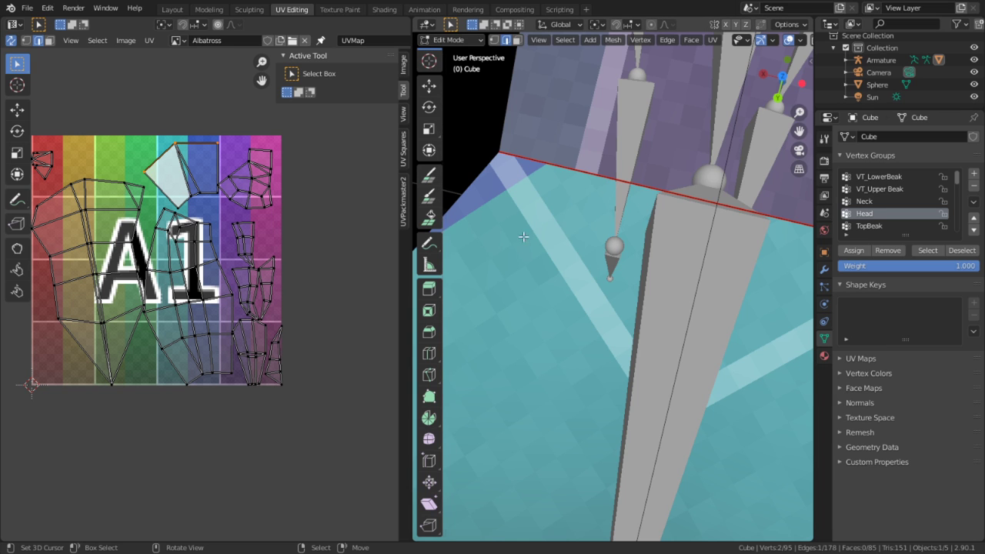
scroll(620, 321, down, 4)
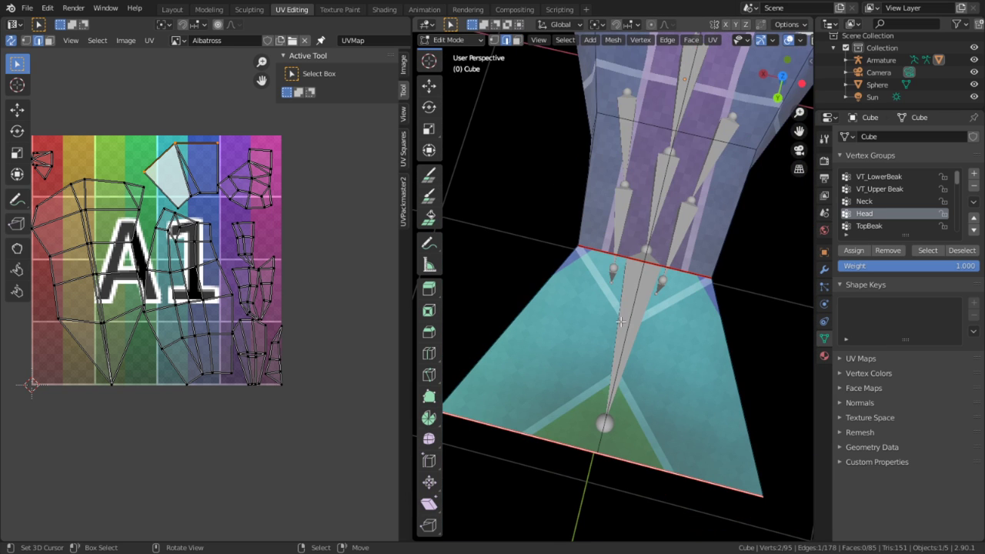
click(788, 40)
scroll(627, 324, up, 6)
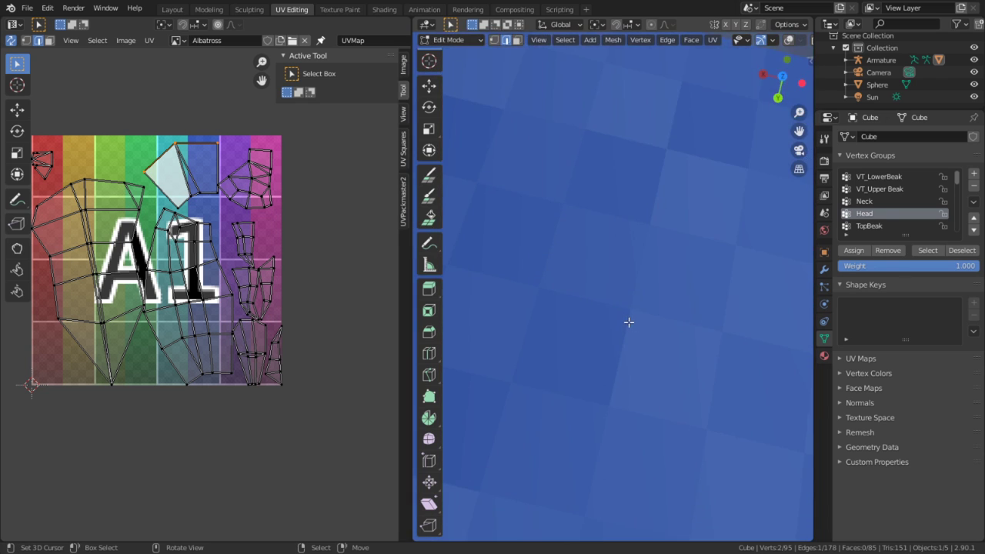
middle_drag(629, 322, 685, 246)
scroll(252, 146, up, 5)
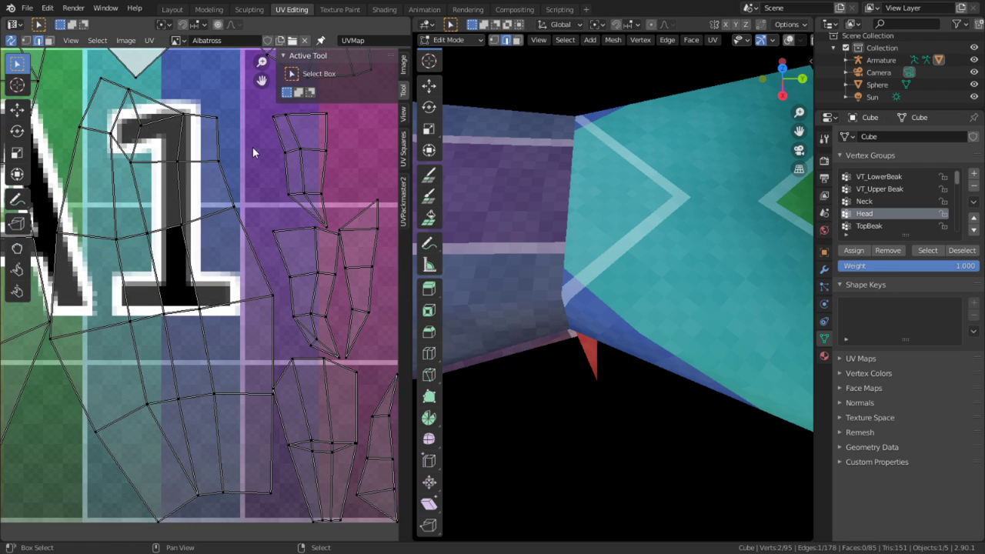
Inspect the texture mapping along the tail, underside of the body and legs
middle_drag(677, 231, 664, 207)
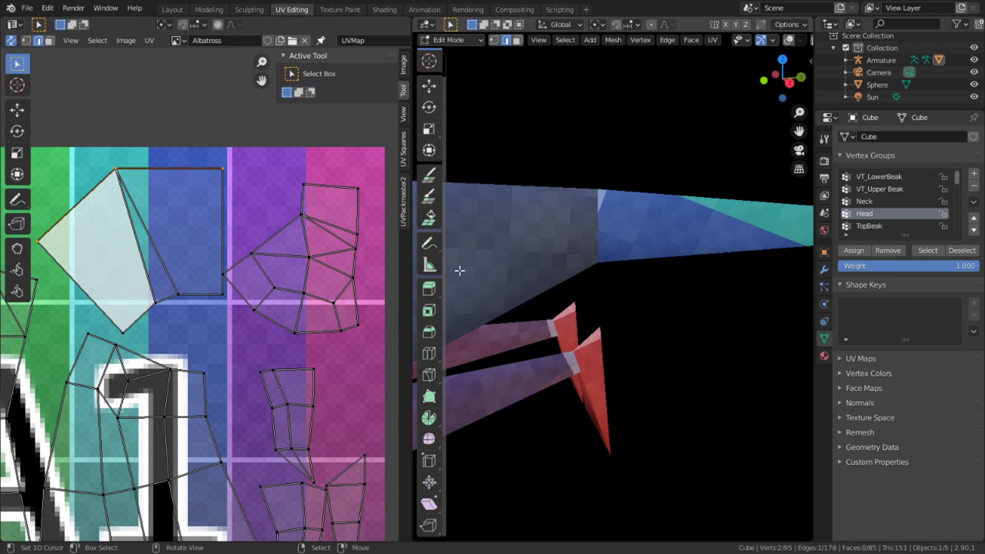
middle_drag(659, 240, 622, 244)
scroll(388, 277, down, 4)
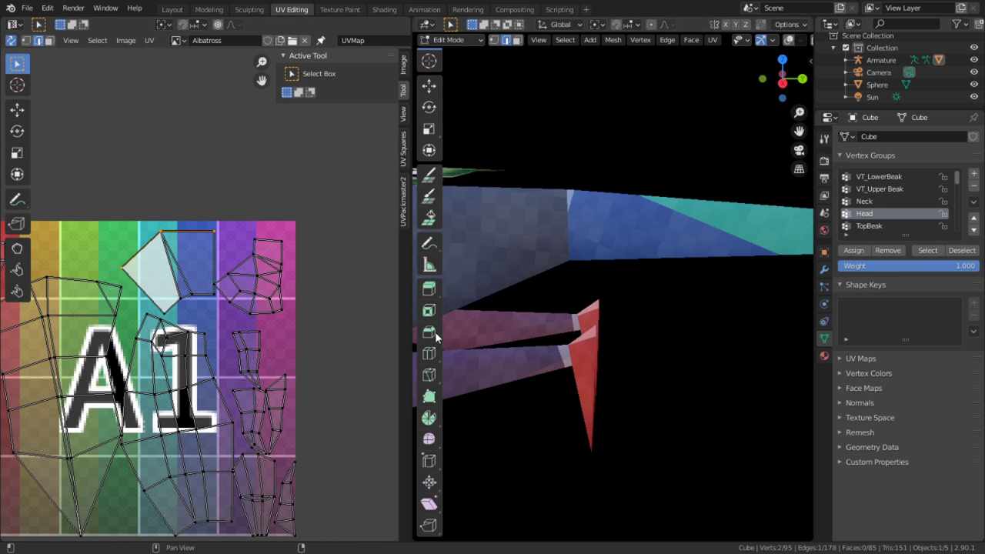
shift+middle_drag(610, 362, 689, 324)
scroll(501, 259, up, 5)
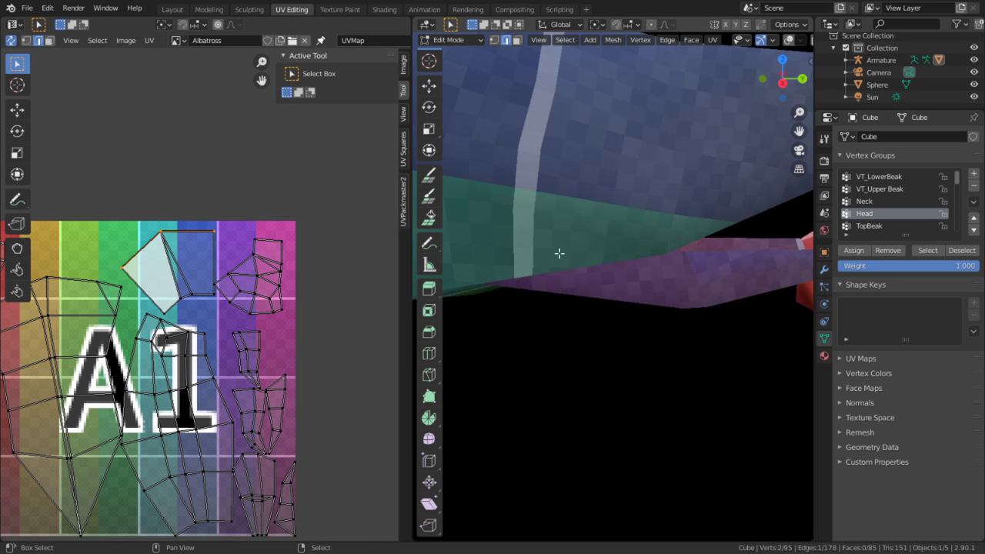
shift+middle_drag(559, 253, 513, 375)
scroll(526, 227, down, 3)
scroll(685, 372, up, 3)
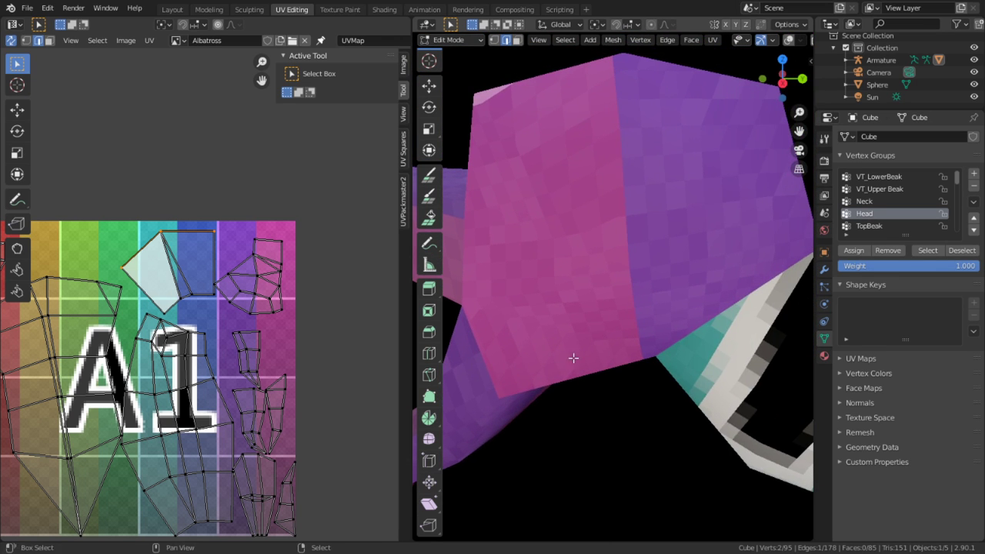
shift+middle_drag(573, 357, 715, 331)
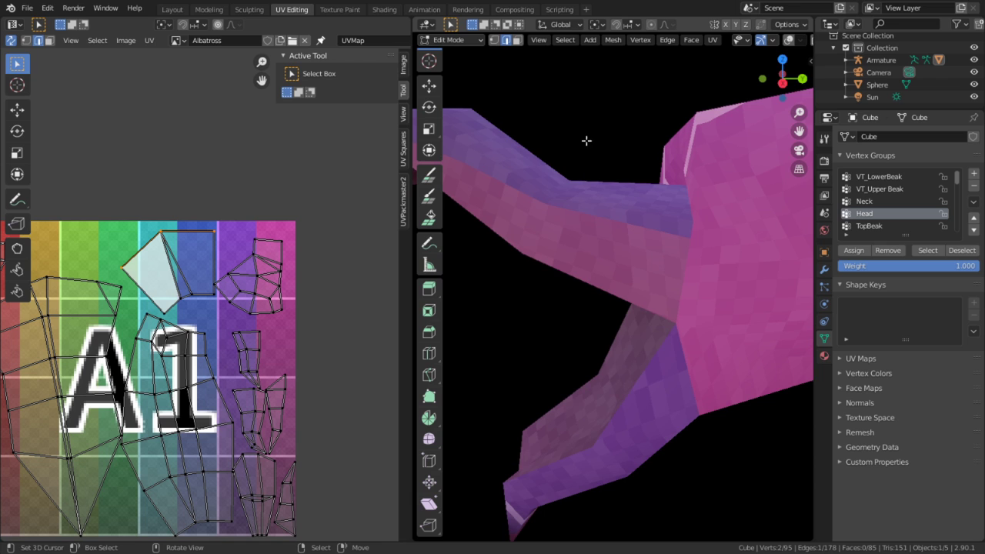
Show the viewport overlays again and clear the pose of all armature bones in Pose Mode
click(787, 40)
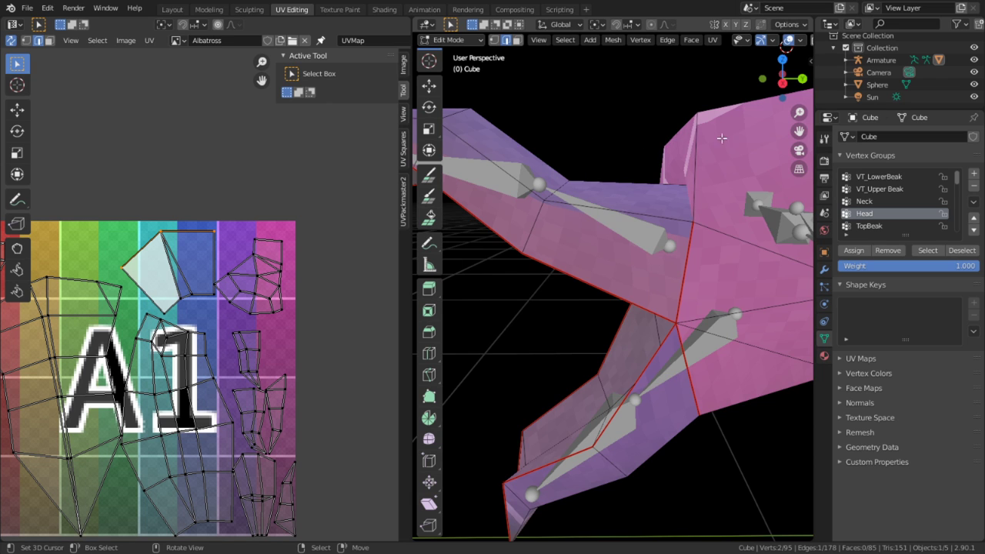
click(465, 38)
click(460, 59)
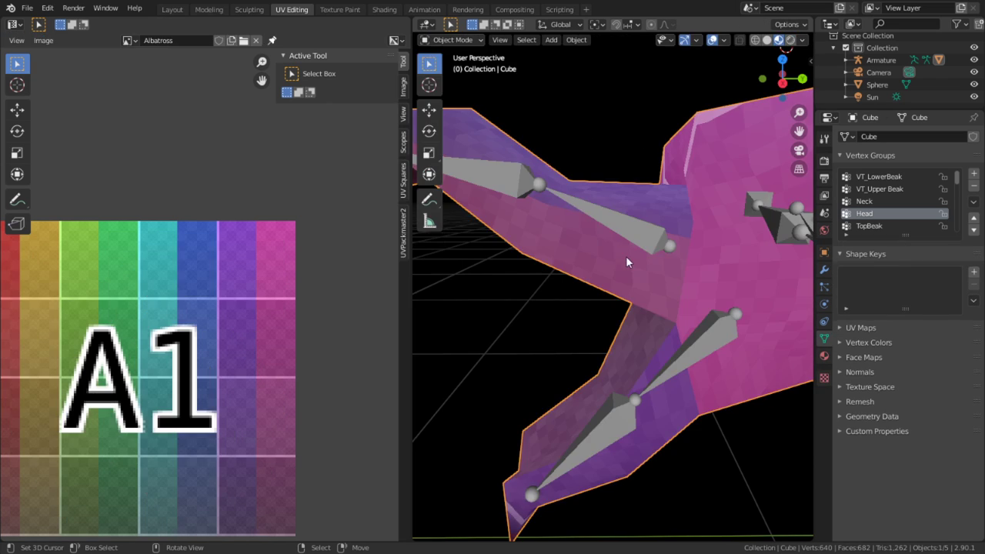
click(638, 240)
key(ctrl+Tab)
key(Tab)
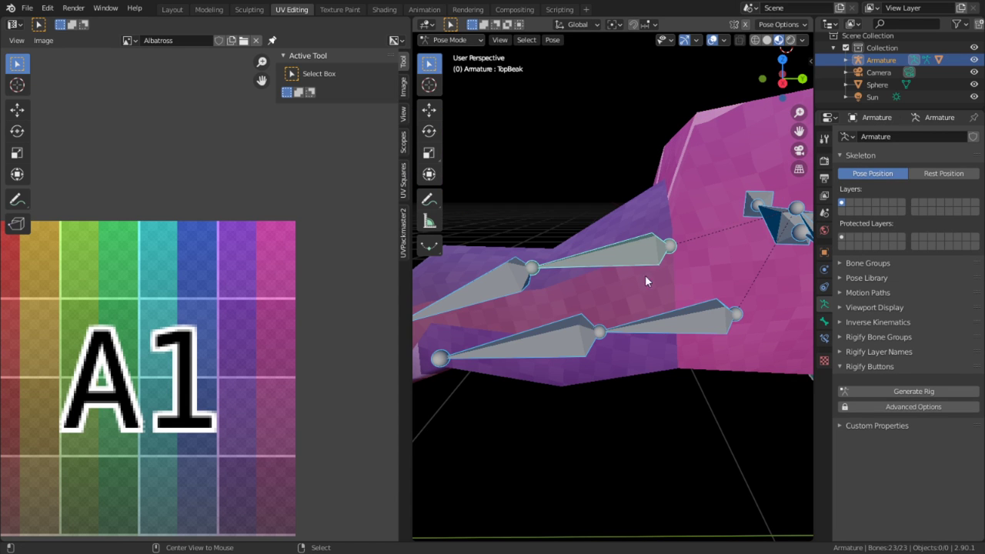
key(alt+a)
Leave Pose Mode on the armature and open the albatross body mesh in Edit Mode
middle_drag(713, 443, 503, 195)
middle_drag(604, 170, 688, 402)
key(ctrl+Tab)
click(453, 39)
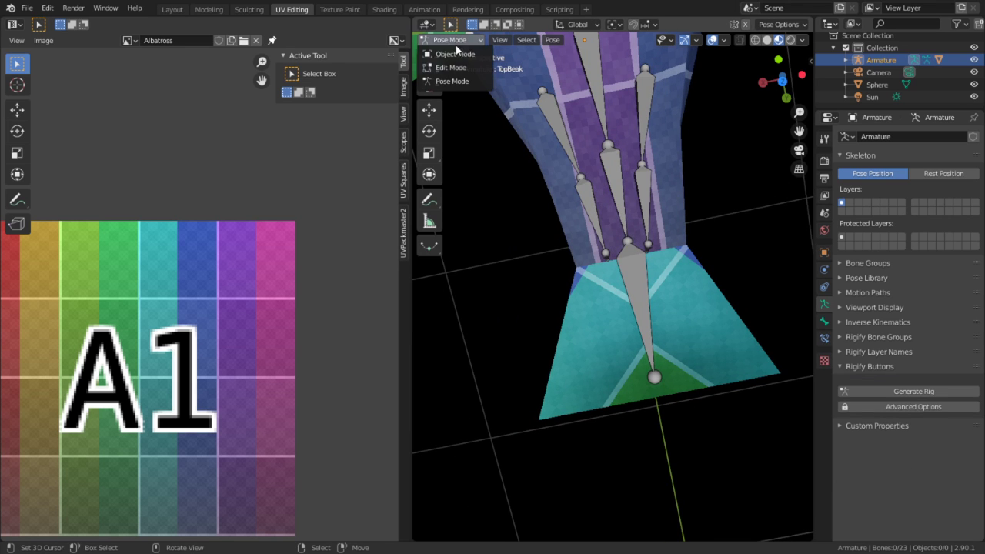
click(446, 45)
click(637, 337)
key(Tab)
key(a)
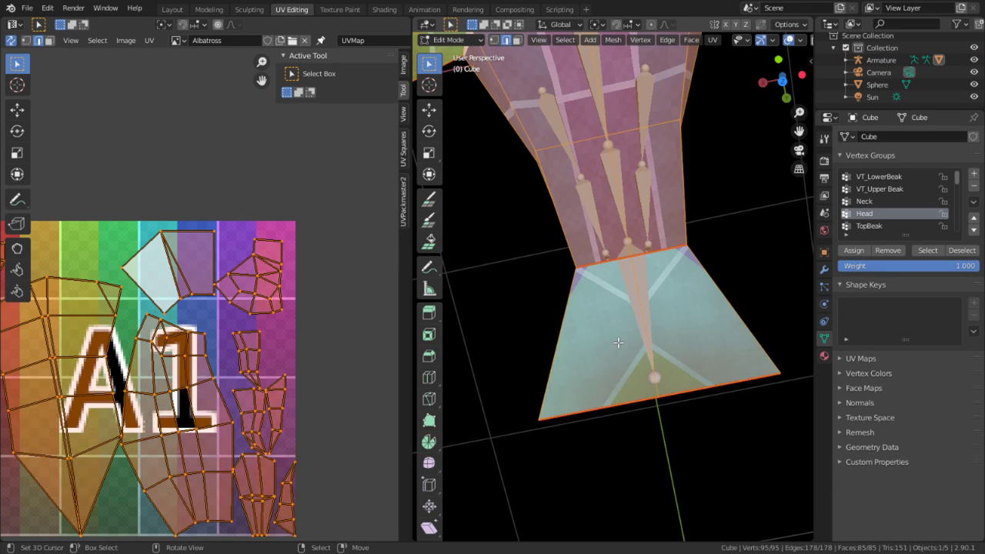
Select the tail's linked faces delimited by seams and unwrap them with Project From View from the top view
click(618, 342)
key(ctrl+l)
key(ctrl+z)
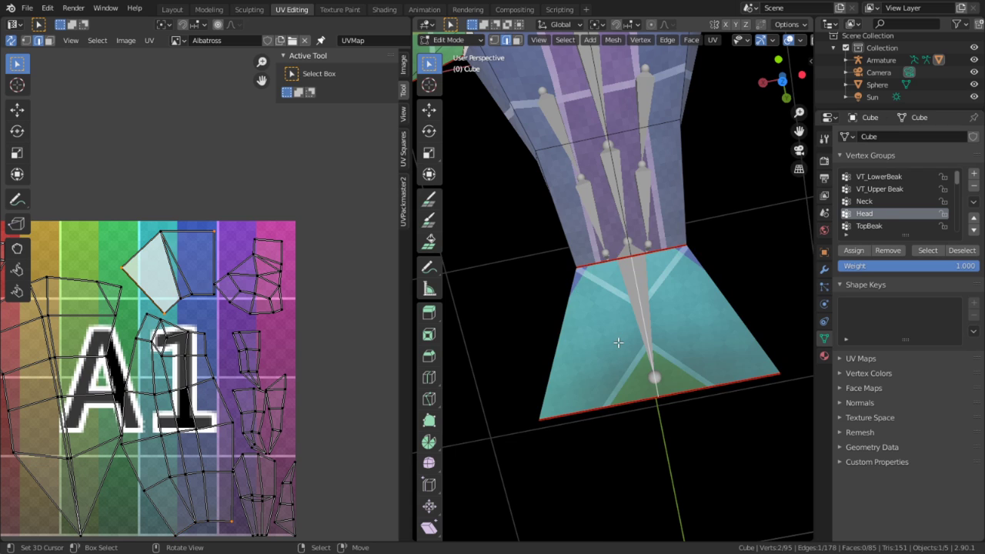
key(l)
key(KP_7)
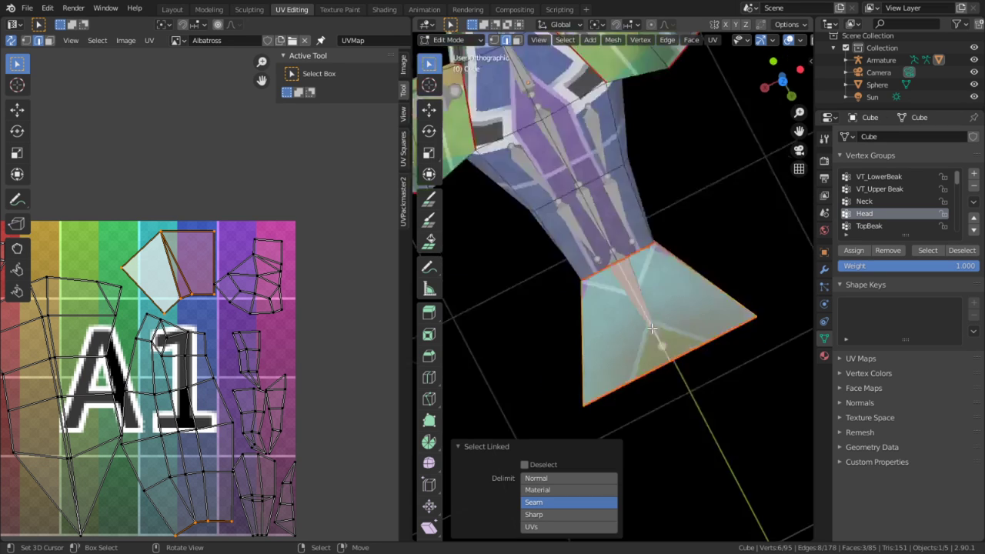
key(u)
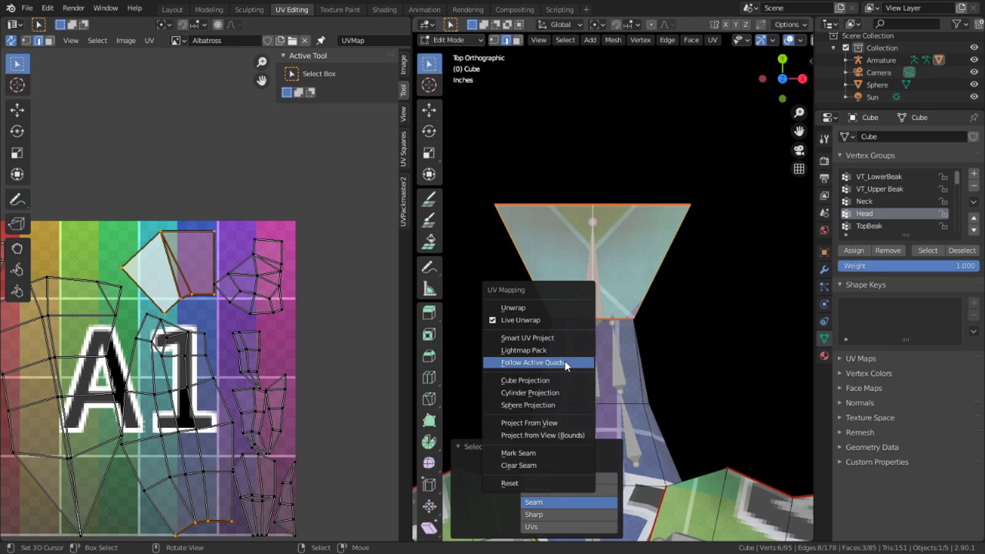
click(550, 421)
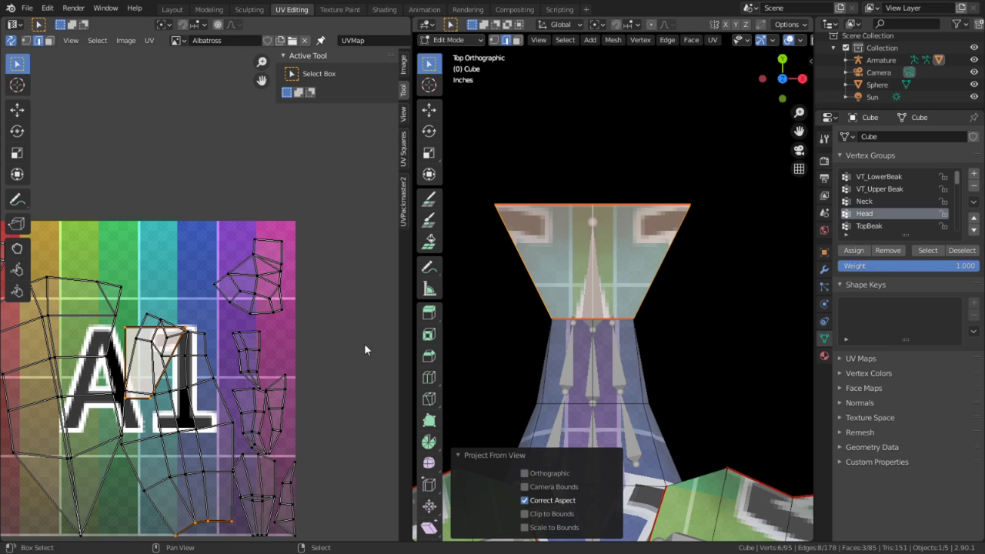
Isolate the tail faces, pin the UVs of the top tail face and examine the tail from several sides
key(h)
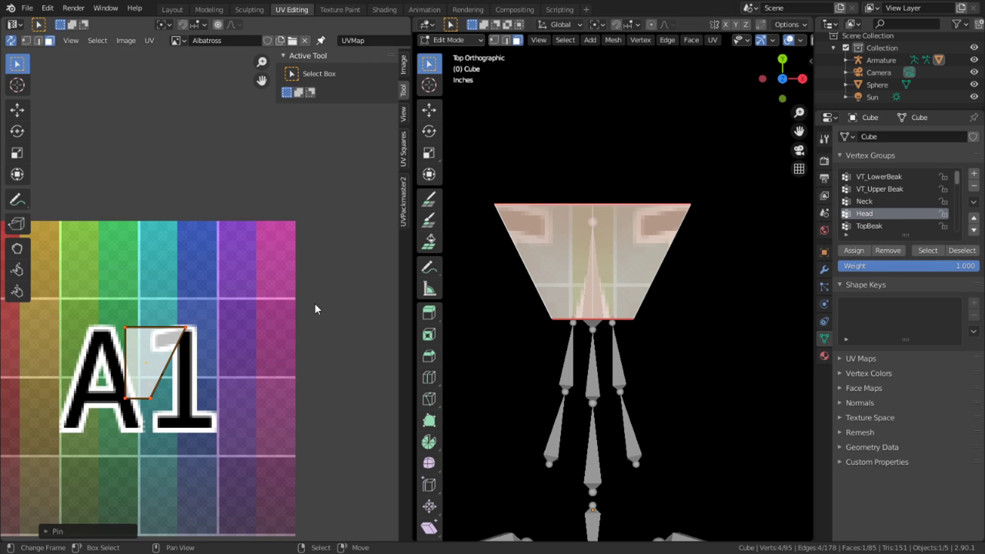
middle_drag(665, 307, 632, 206)
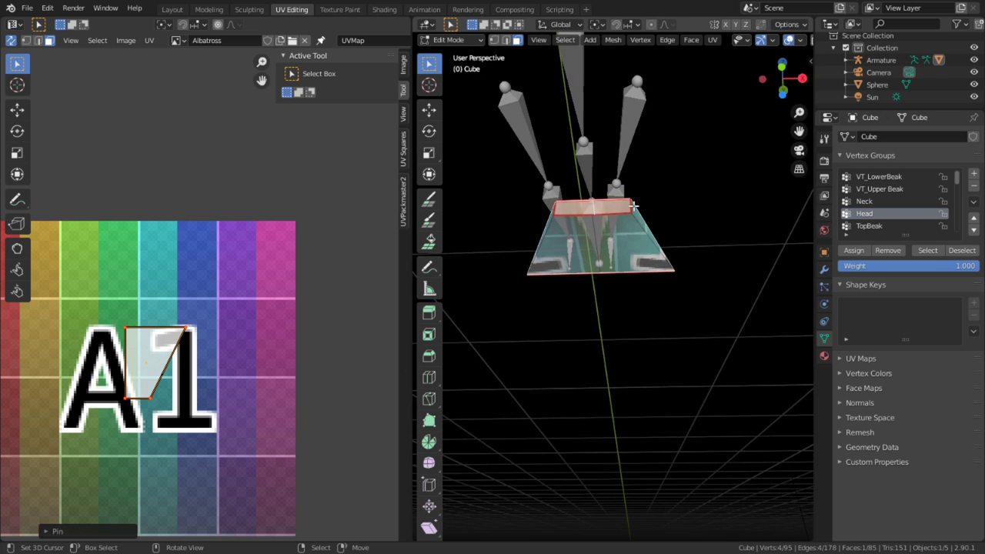
middle_drag(611, 264, 460, 462)
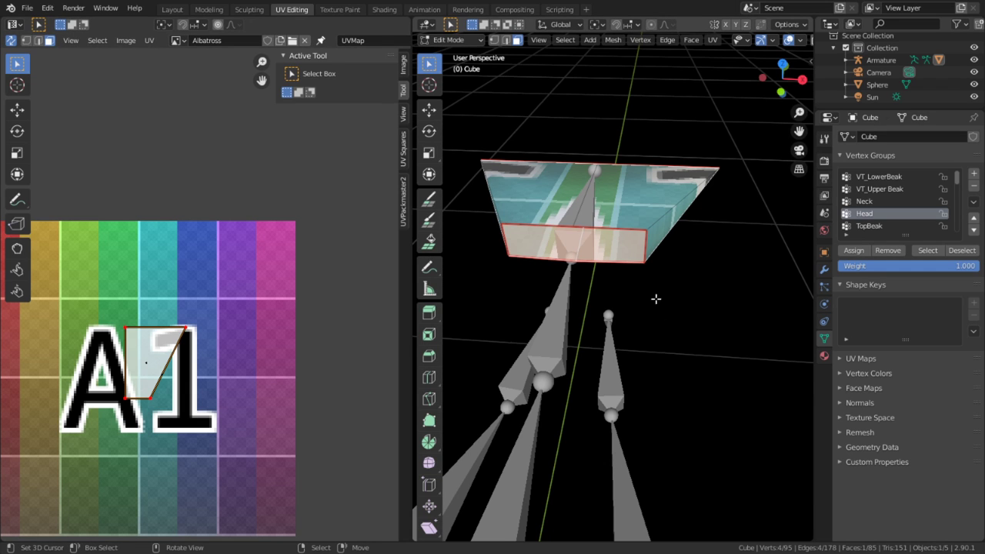
middle_drag(656, 299, 540, 260)
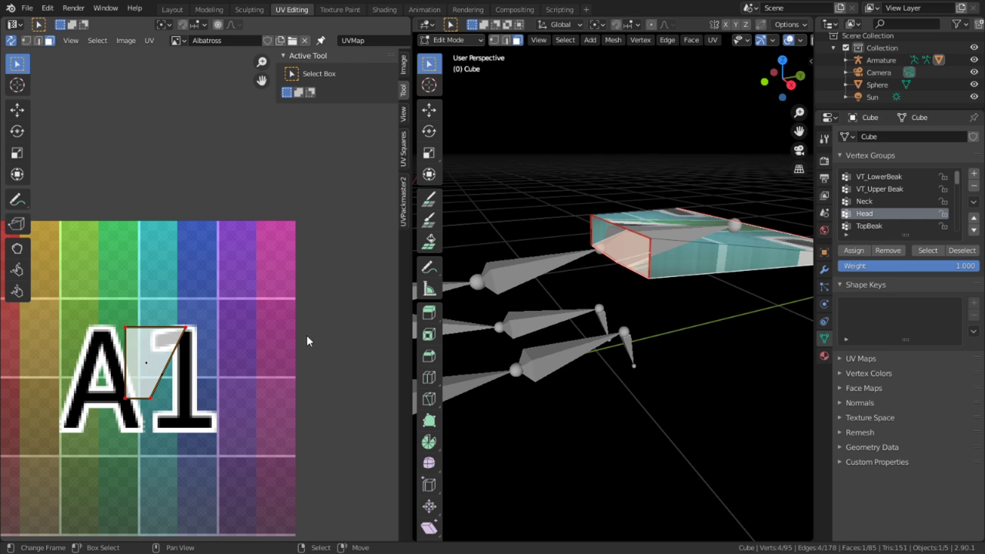
middle_drag(630, 294, 727, 327)
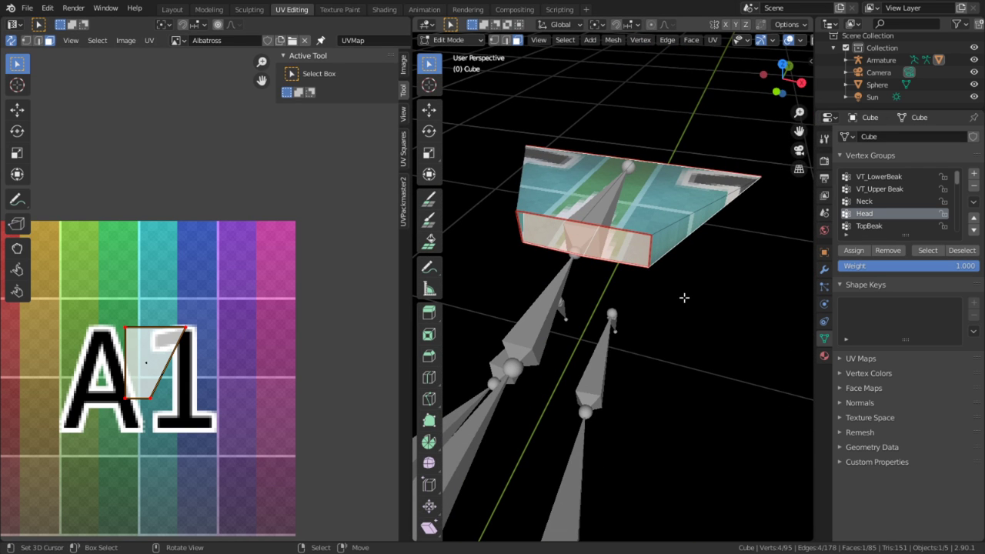
Reveal the hidden parts of the mesh and return to Object Mode
key(a)
key(alt+h)
key(Tab)
Hide the armature bones in the viewport overlays and inspect the texture on the tail's side faces
middle_drag(680, 300, 581, 366)
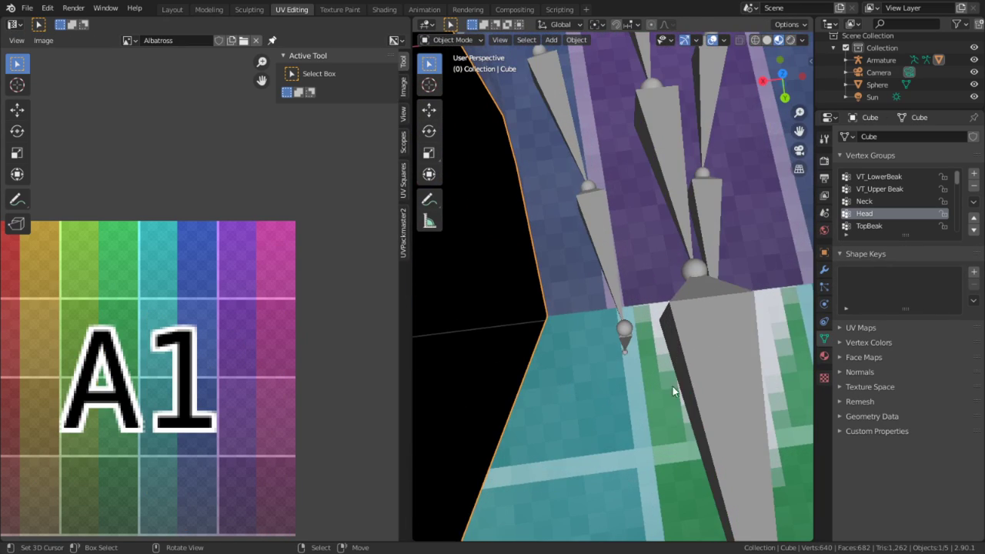
middle_drag(672, 386, 580, 216)
middle_drag(634, 336, 613, 378)
scroll(503, 309, up, 2)
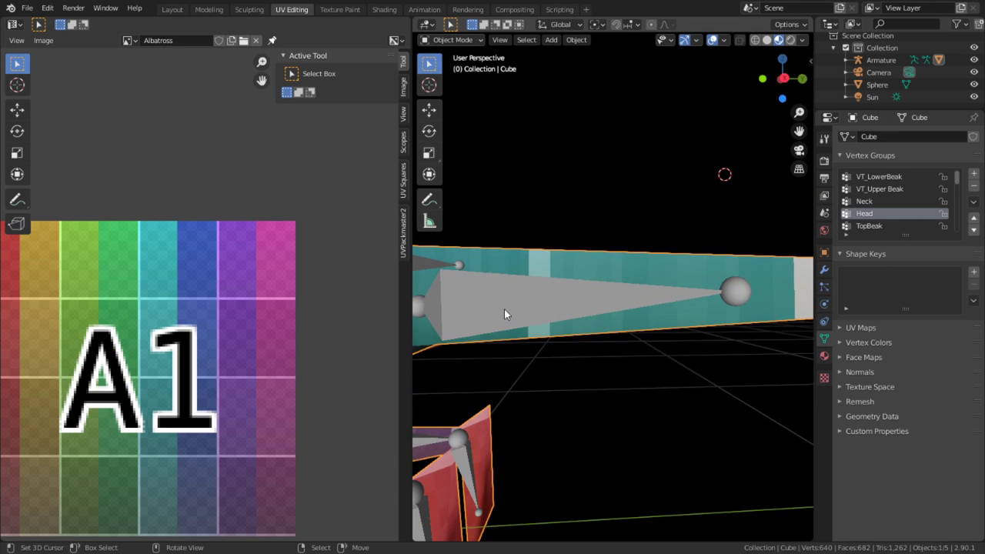
scroll(460, 290, down, 2)
click(724, 40)
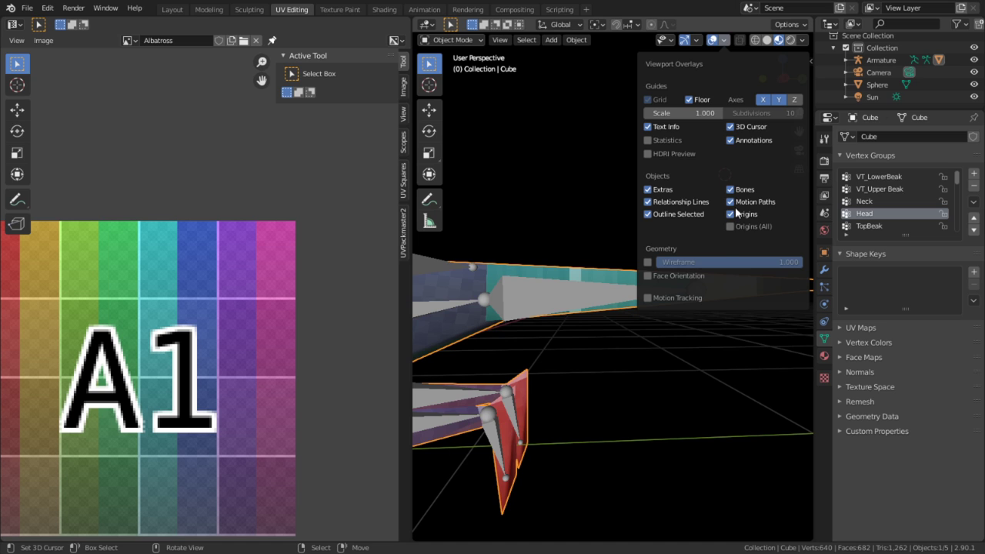
middle_drag(581, 274, 506, 272)
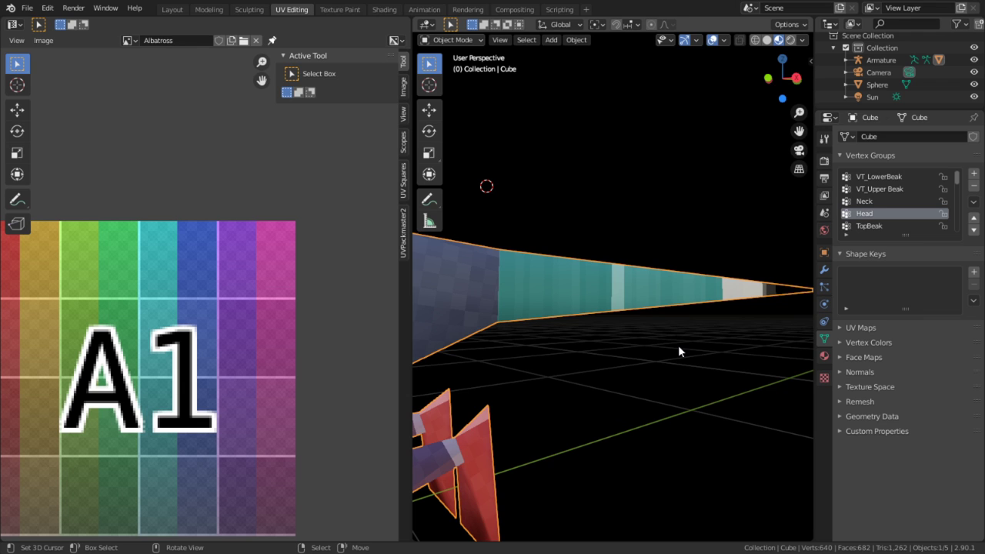
scroll(683, 227, up, 3)
Select the tail's linked faces delimited by seams in Edit Mode and hide the rest of the mesh
key(Tab)
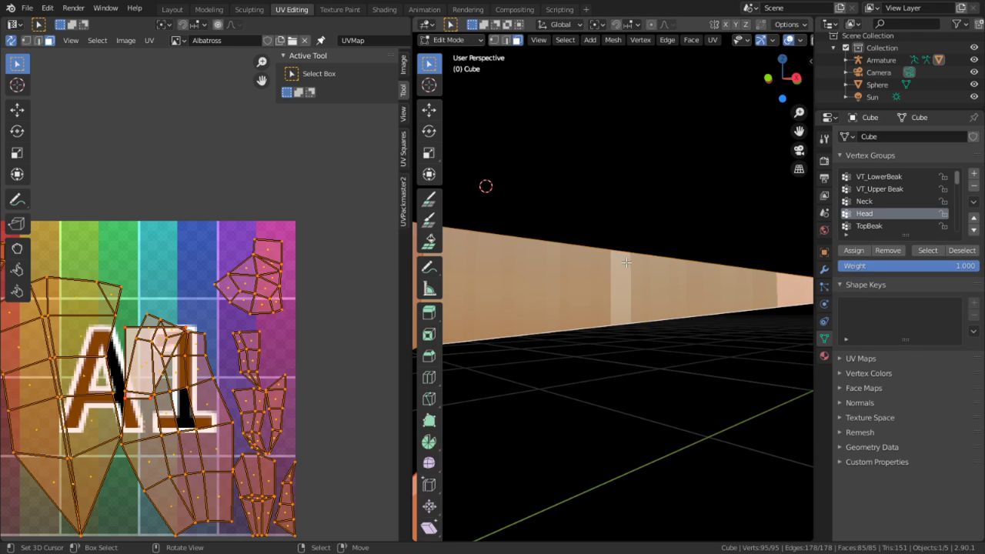
scroll(222, 393, down, 3)
scroll(222, 392, up, 3)
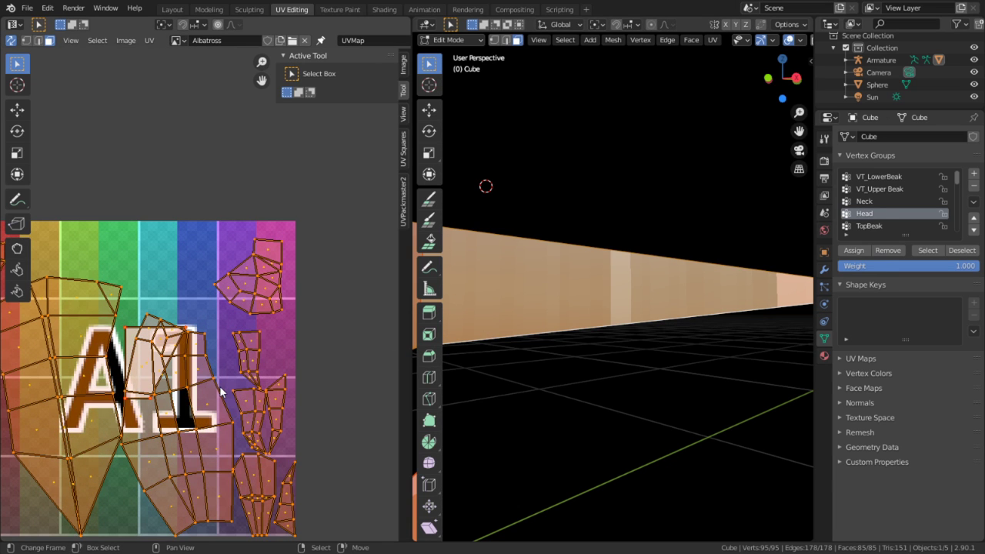
click(556, 378)
key(l)
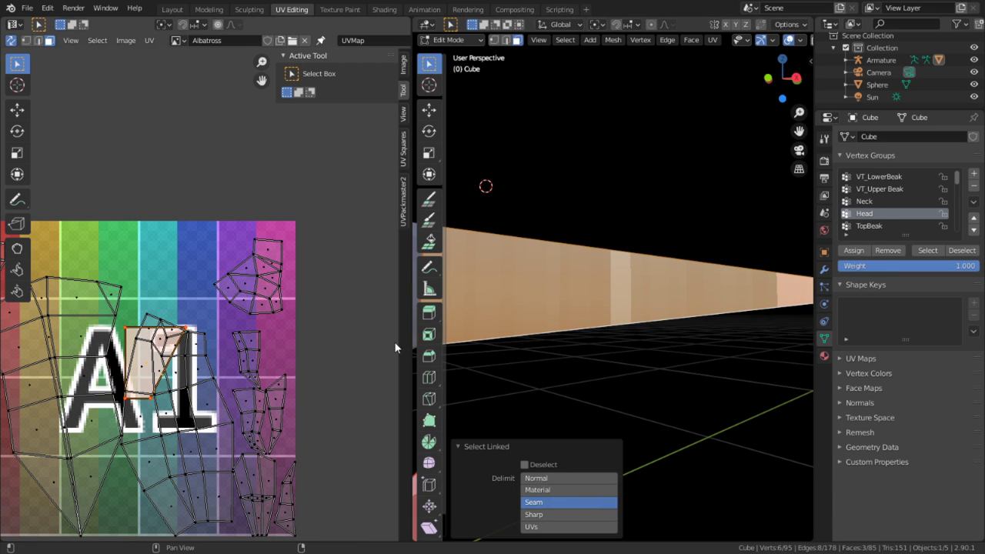
scroll(400, 343, down, 2)
scroll(320, 364, down, 3)
scroll(332, 372, up, 1)
middle_drag(574, 312, 530, 358)
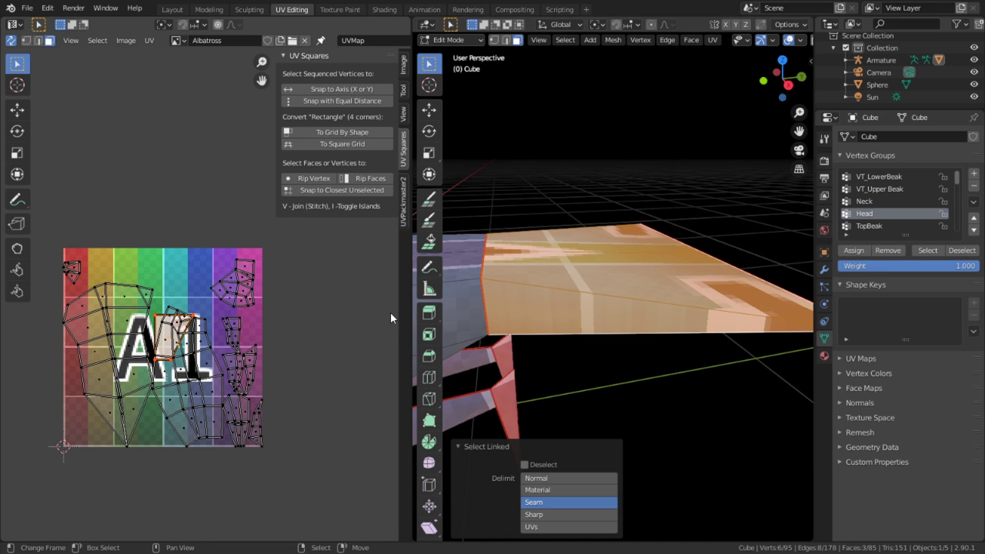
key(shift+h)
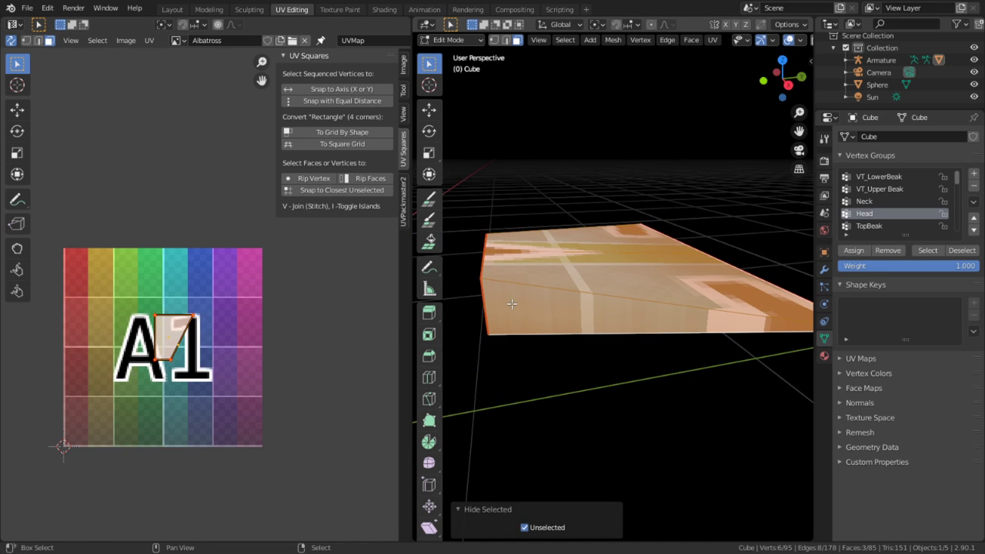
Unwrap all the isolated tail faces with the top face pinned and check the tail's sides and underside in Object Mode
key(a)
key(alt+a)
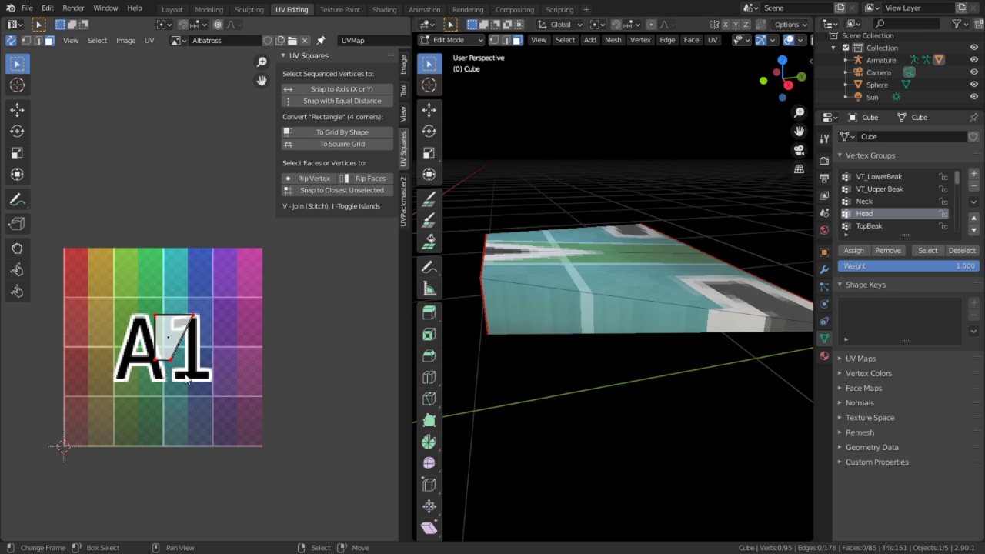
key(a)
key(Tab)
scroll(644, 377, up, 5)
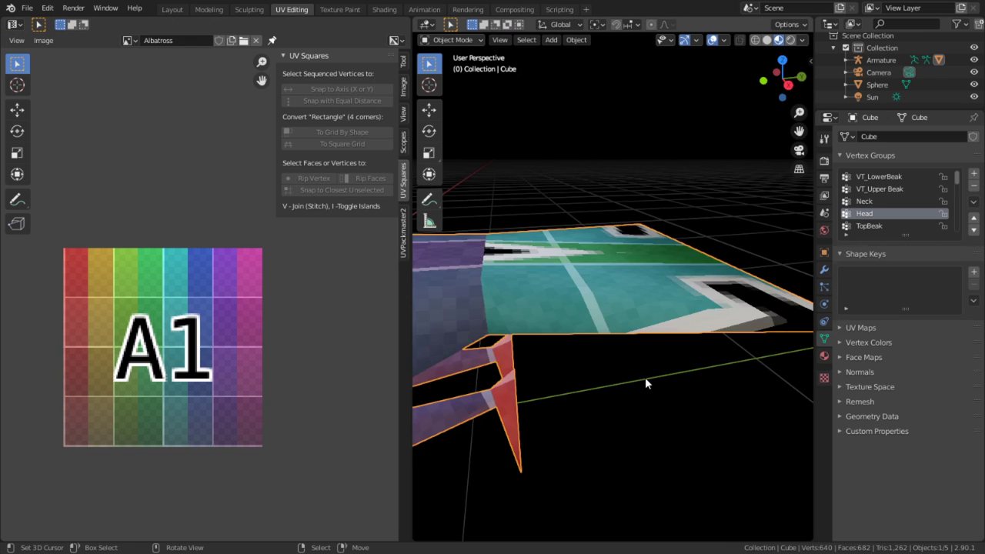
middle_drag(653, 427, 703, 213)
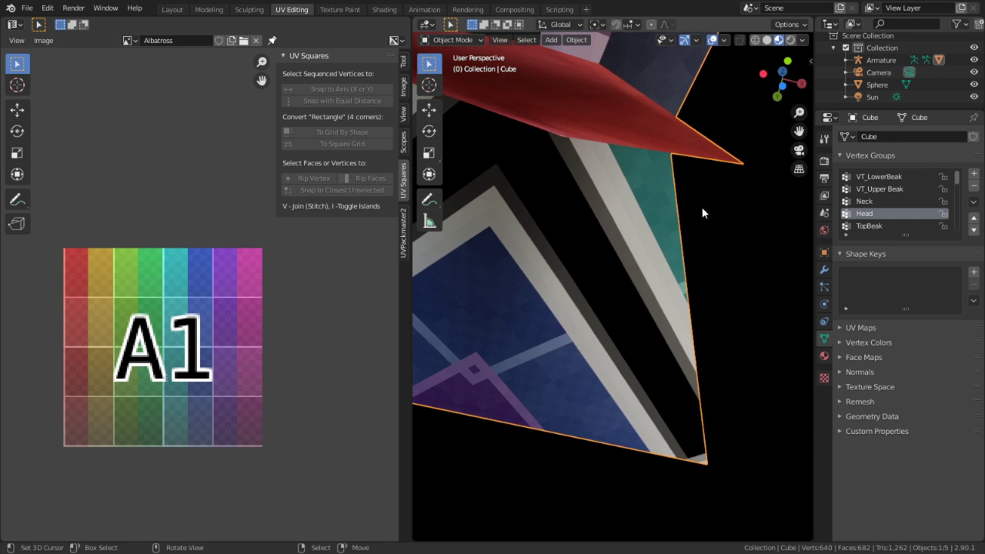
middle_drag(523, 308, 524, 288)
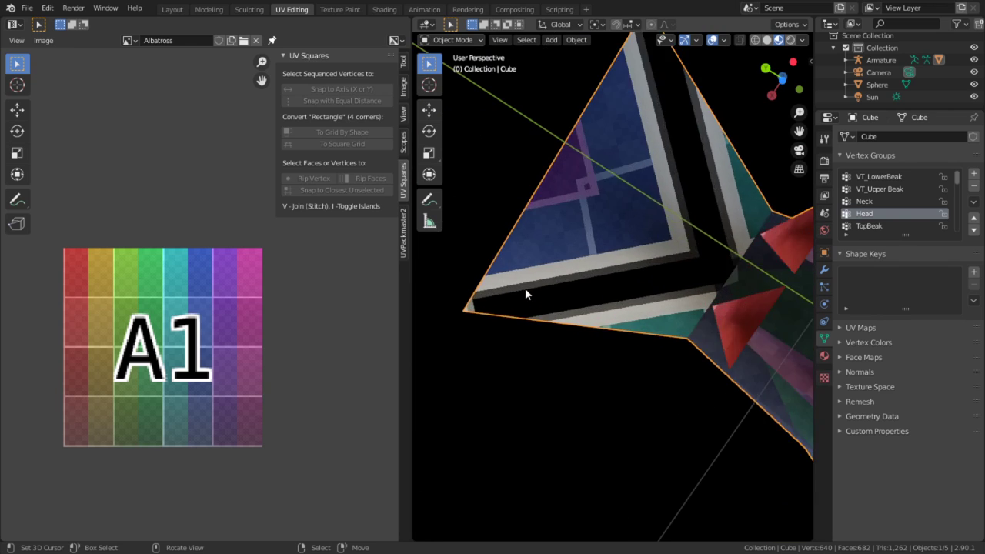
Detach the tail's large end face in the UV layout, rotate it about 41 degrees upright and place it beside the tail island
key(Tab)
scroll(179, 369, up, 3)
click(196, 405)
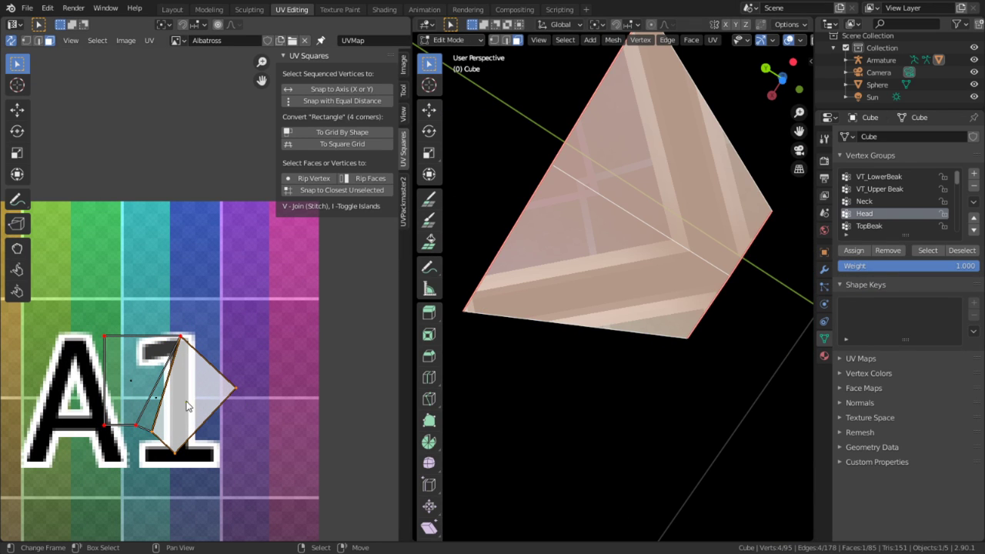
drag(204, 405, 223, 387)
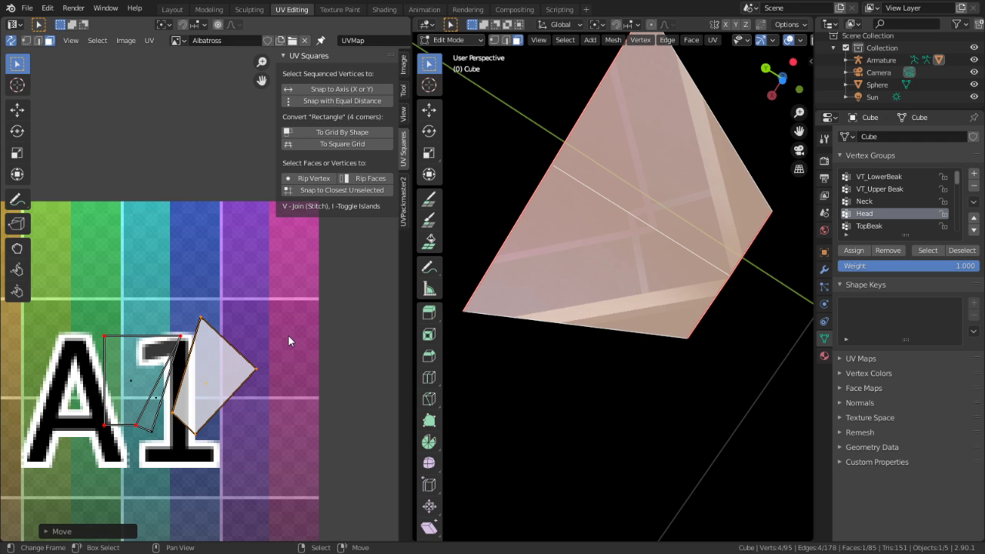
key(r)
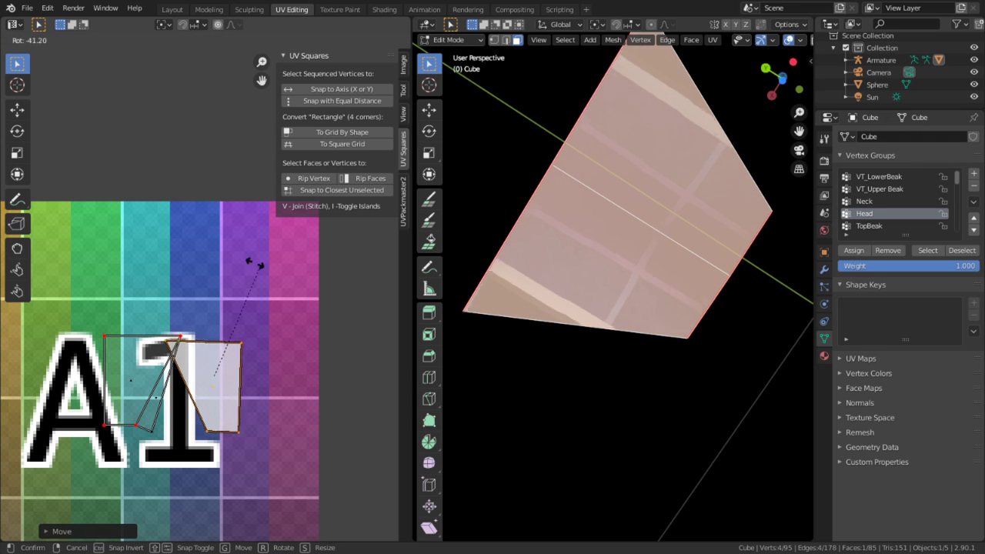
click(83, 380)
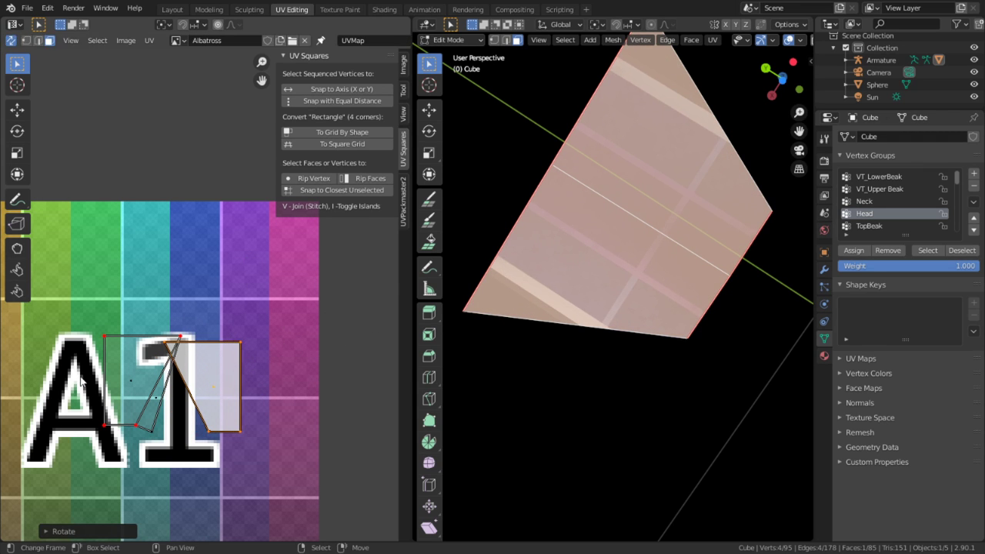
key(g)
click(220, 328)
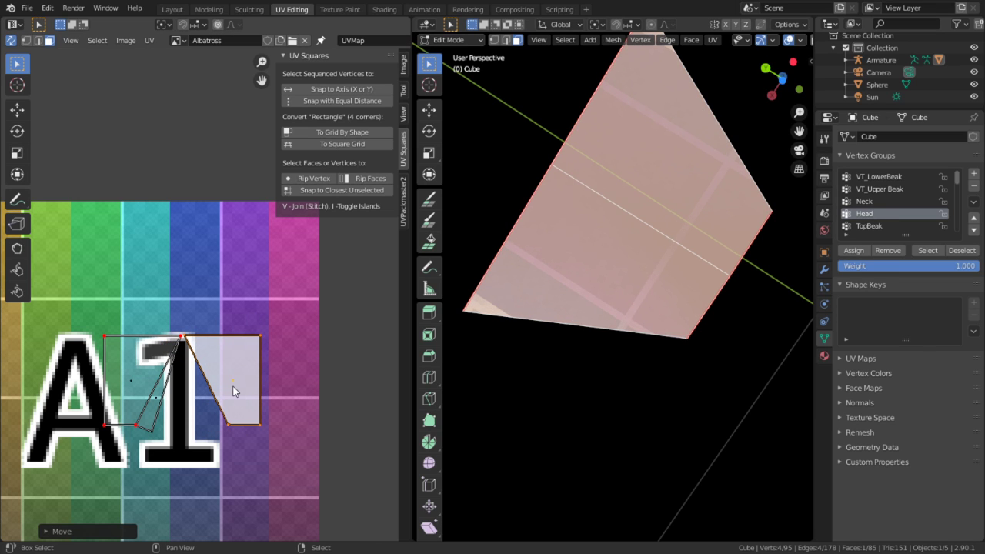
Enable vertex snapping in the UV editor and snap the rotated tail face onto the tail island's upper corners
key(shift+Tab)
click(203, 24)
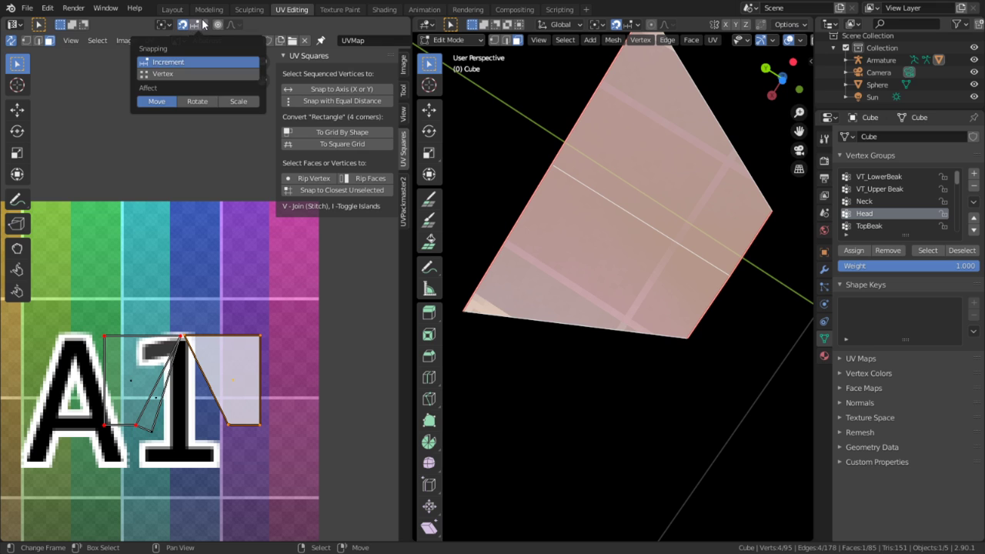
click(175, 78)
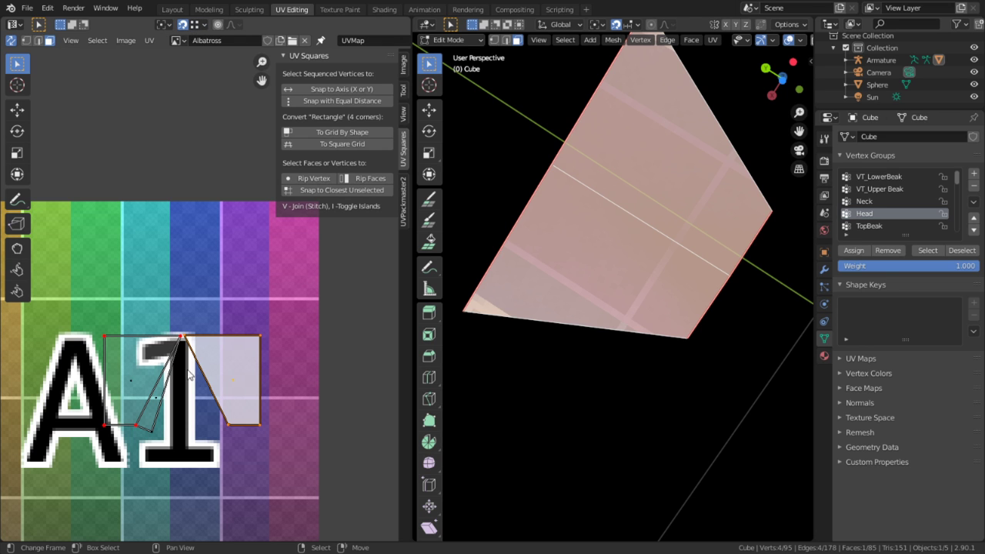
key(g)
click(35, 396)
middle_drag(34, 397, 184, 384)
key(g)
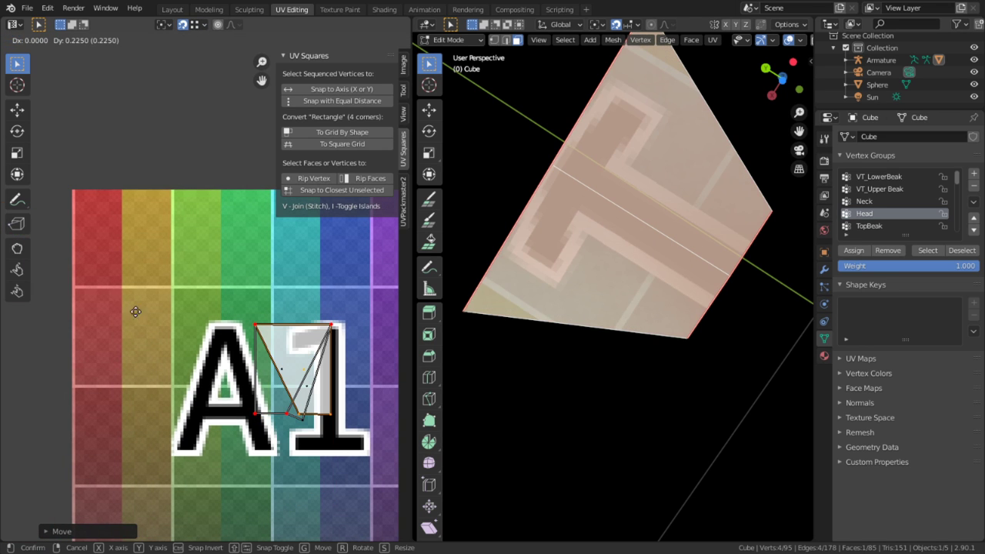
click(148, 356)
scroll(270, 393, up, 3)
middle_drag(350, 393, 263, 333)
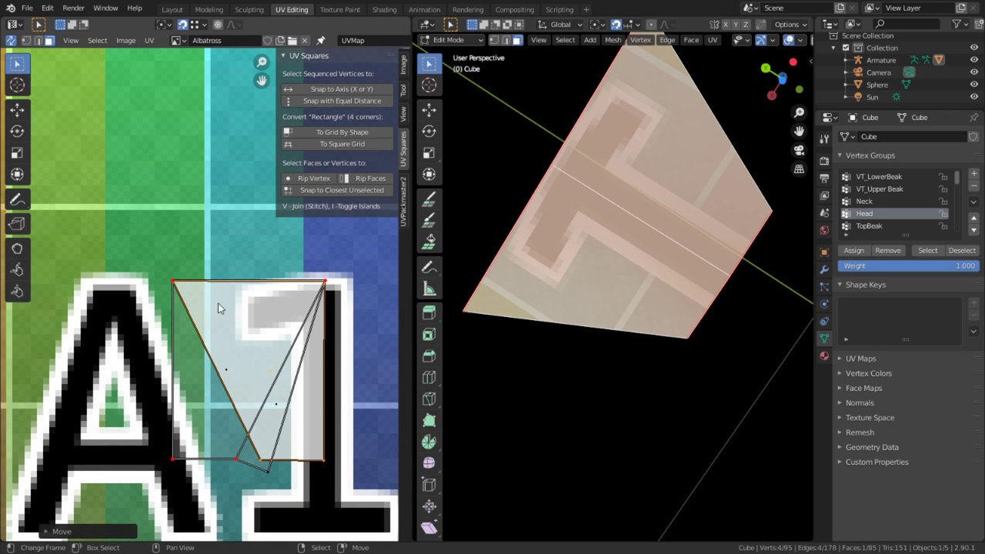
Move the tail face left of the island without snapping and flatten its upper edge to scale 0 along Y
key(shift+Tab)
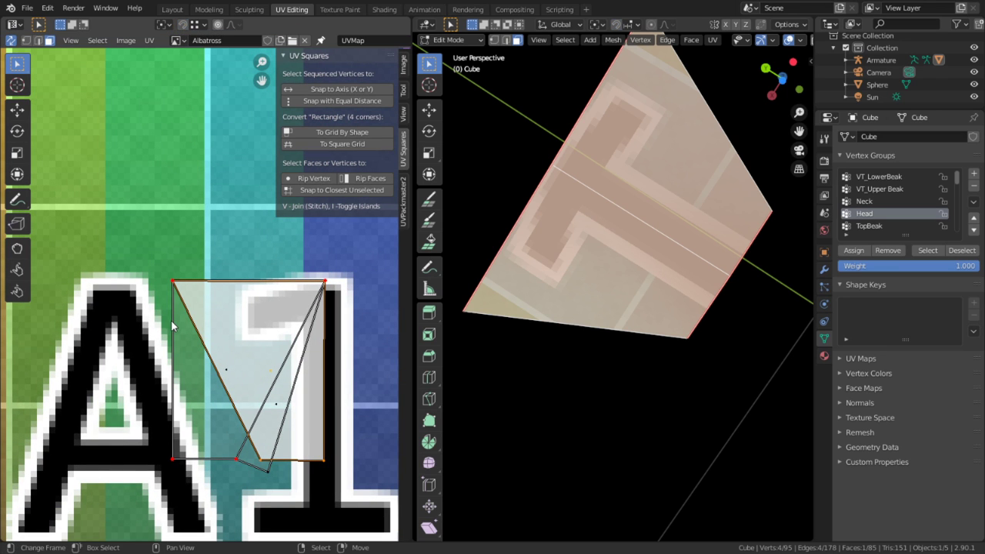
key(g)
click(409, 330)
middle_drag(328, 307, 336, 307)
click(101, 290)
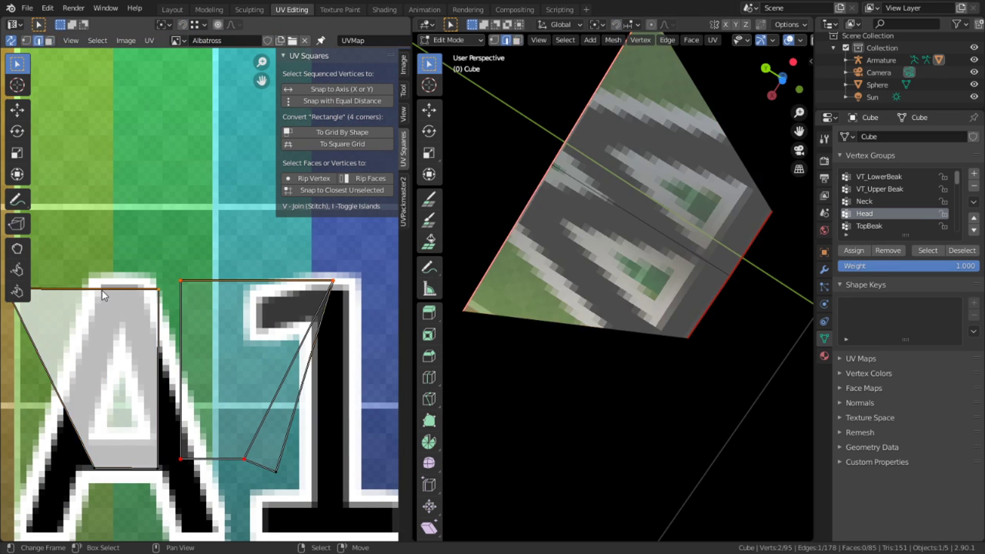
key(s)
key(y)
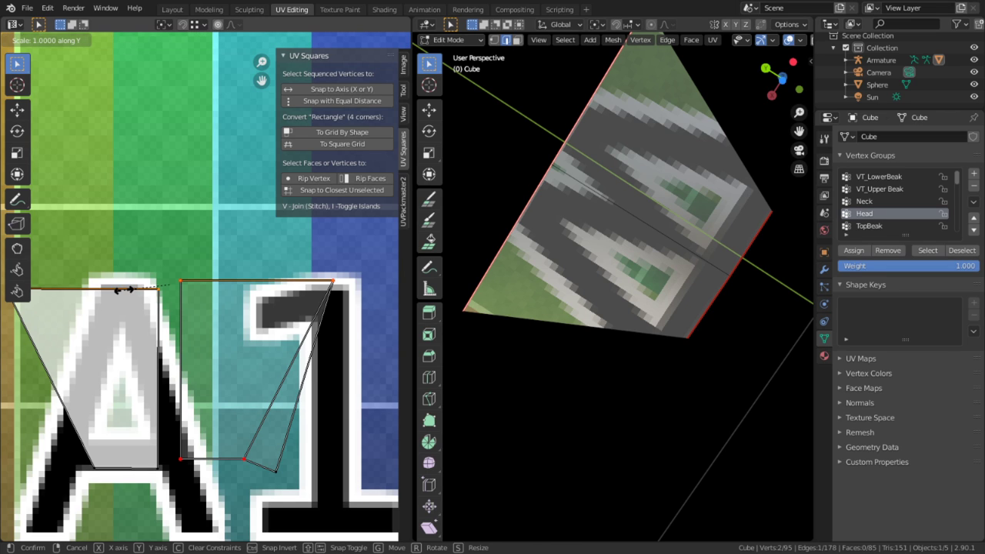
key(0)
key(Return)
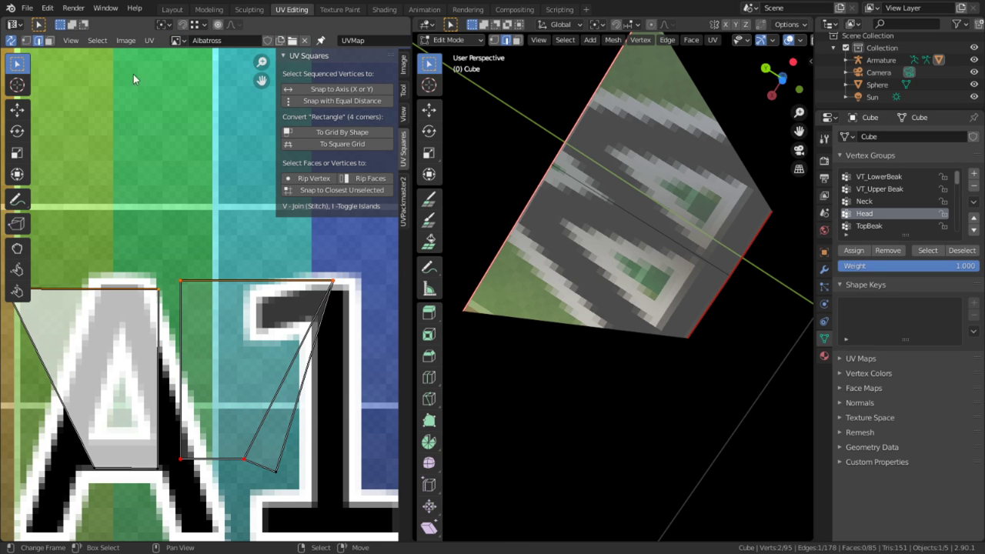
Turn off UV sync selection, flatten the tail face's uneven edge along its axis and pin its UVs
click(12, 40)
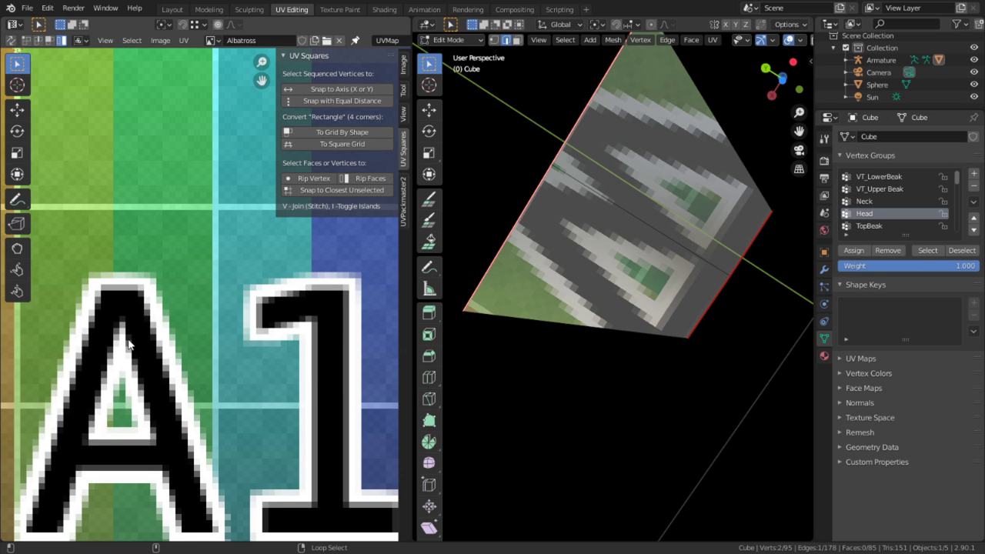
key(s)
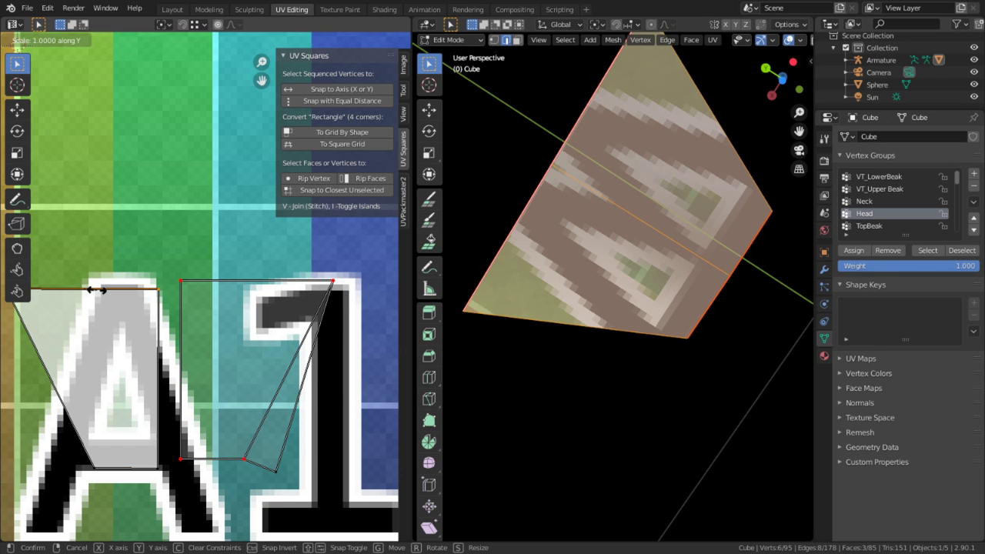
key(Return)
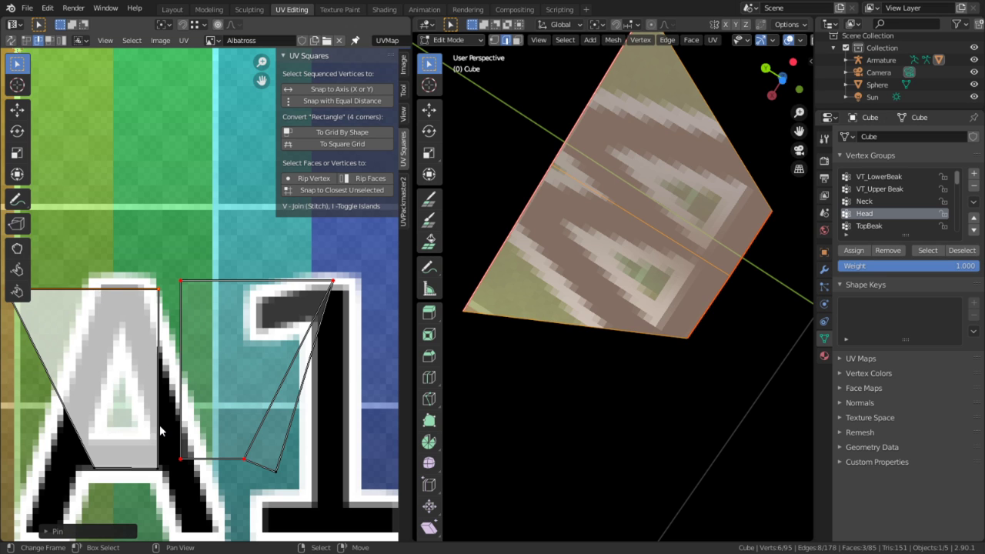
key(ctrl+z)
key(ctrl+shift+z)
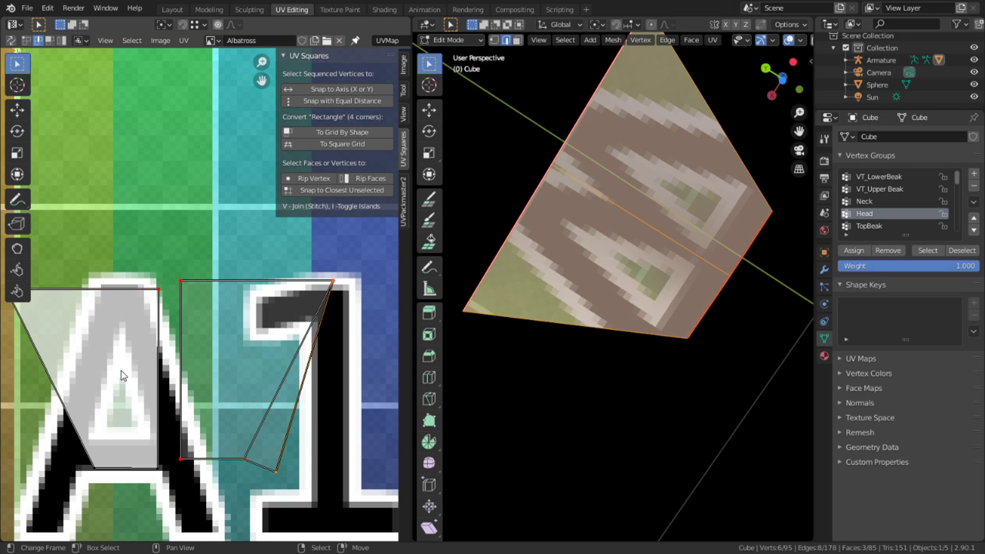
Isolate the detached tail face in the UV layout, unwrap it, and reveal the other tail faces again
key(h)
key(alt+h)
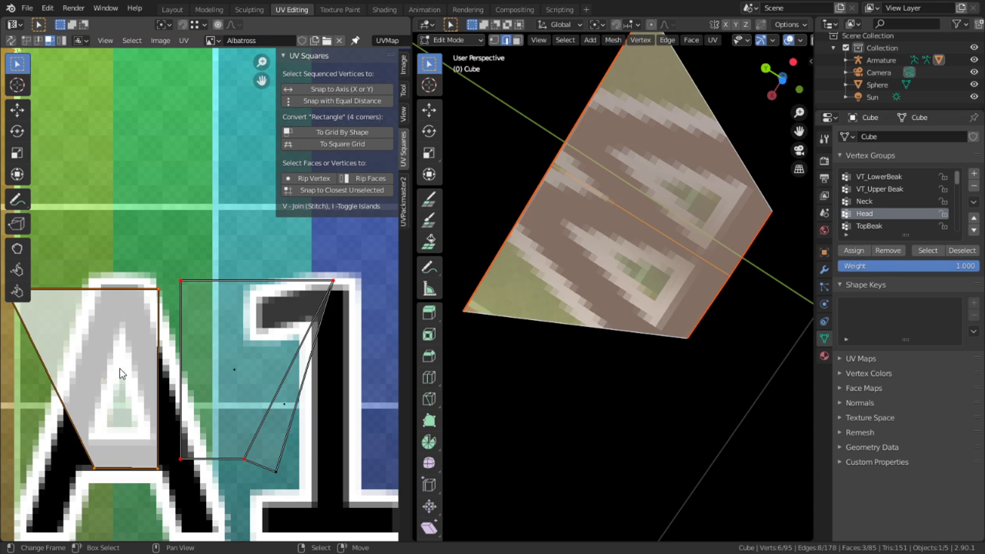
key(h)
key(alt+h)
key(h)
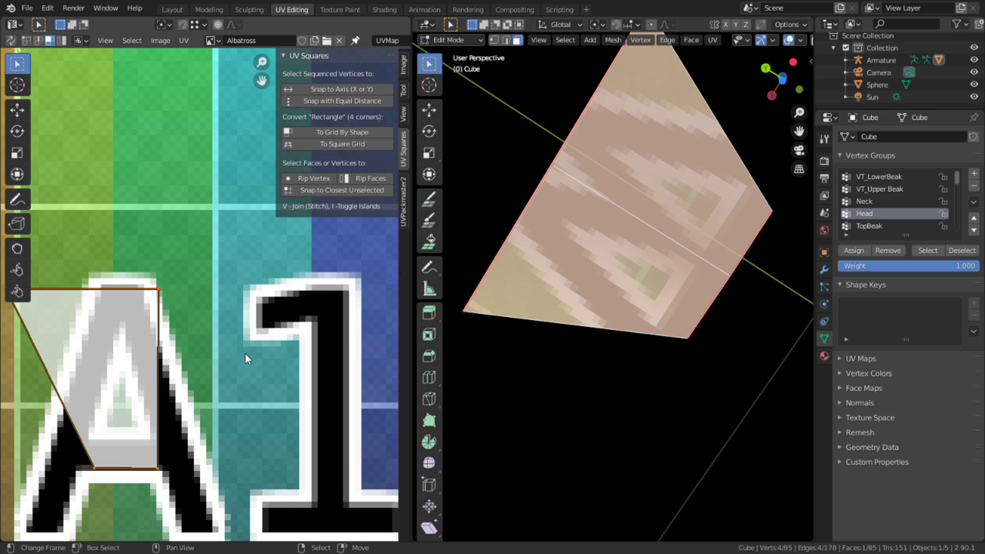
key(e)
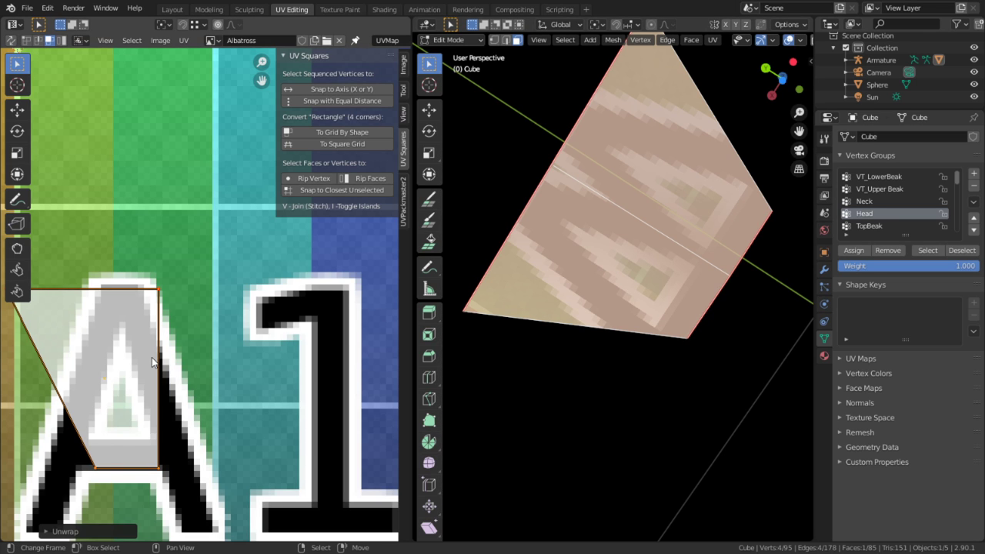
key(alt+h)
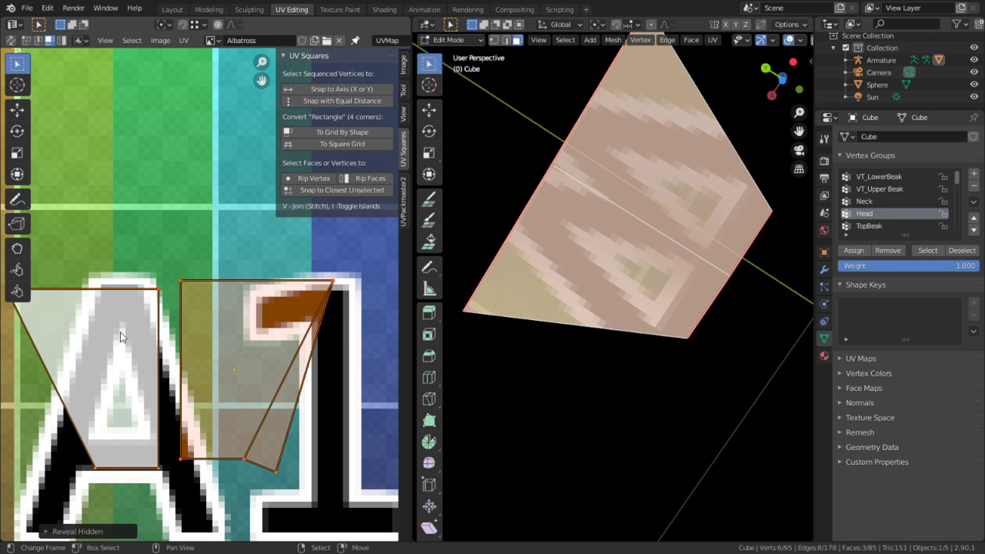
Snap the detached face against the tail island's left edge and check the tail's texture in Object Mode
key(shift+Tab)
key(g)
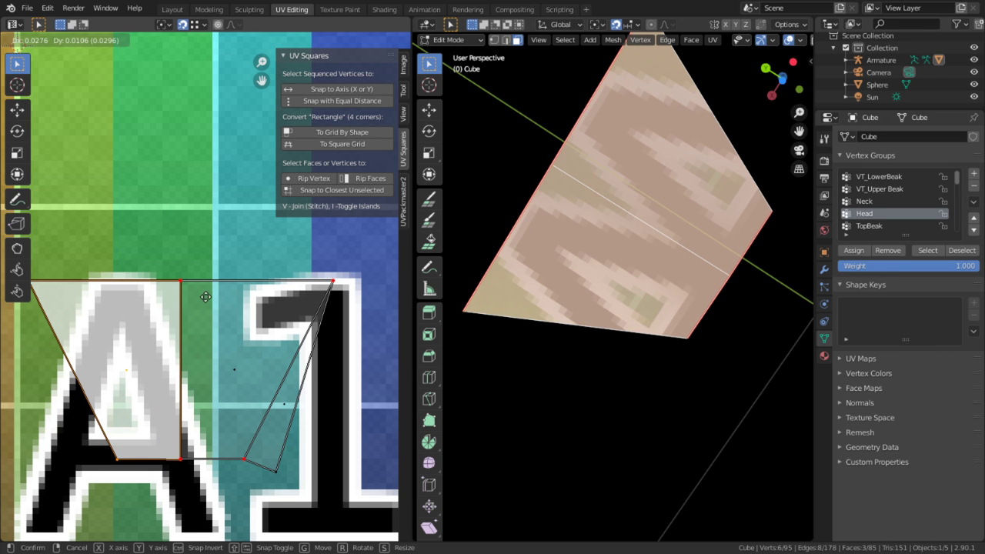
click(204, 315)
middle_drag(544, 289, 514, 303)
key(Tab)
scroll(564, 369, up, 4)
scroll(592, 357, up, 4)
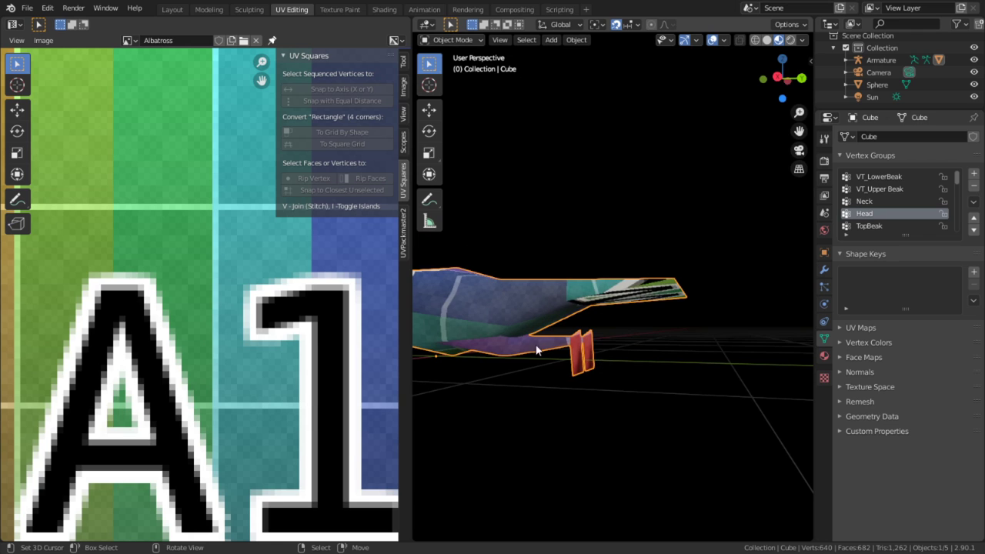
scroll(508, 345, up, 4)
shift+middle_drag(462, 369, 562, 319)
scroll(561, 318, down, 6)
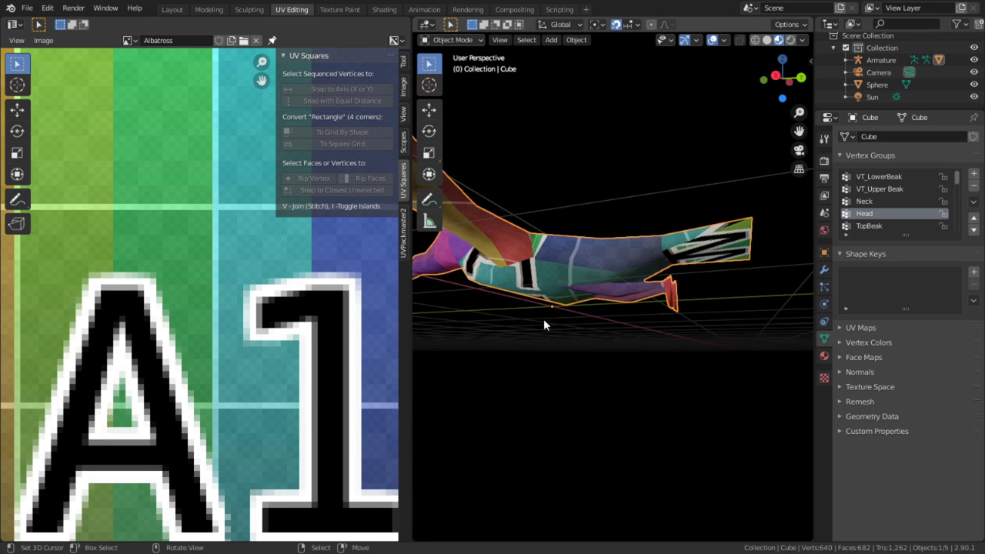
Reveal and select the entire mesh, pack its UV islands with rotation turned off, and check the bird's texture in Object Mode
key(Tab)
key(a)
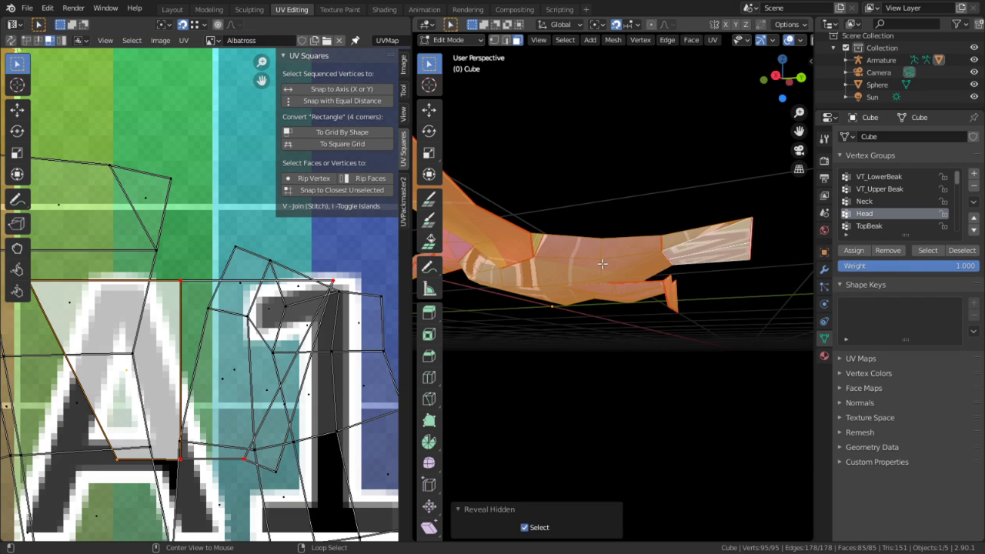
key(Home)
key(q)
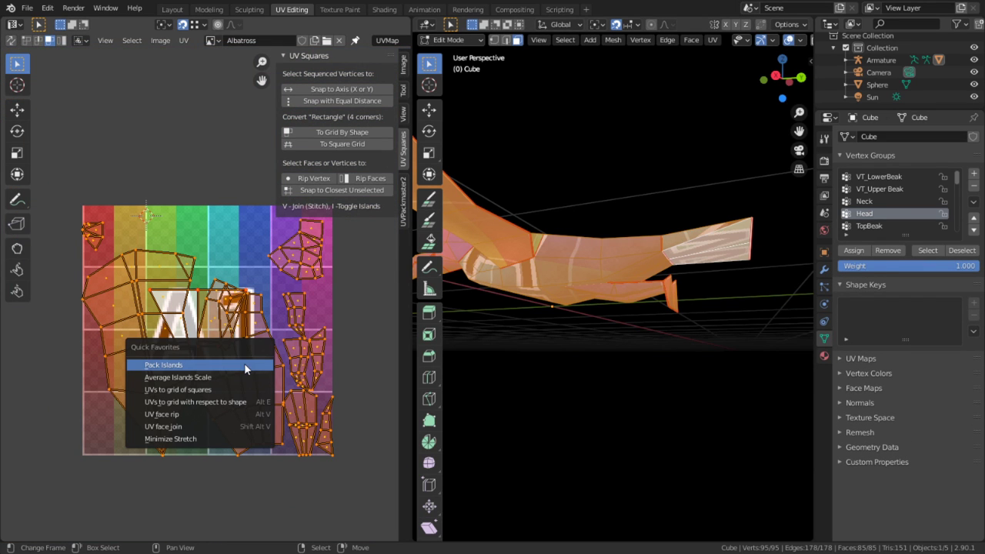
click(155, 367)
click(113, 514)
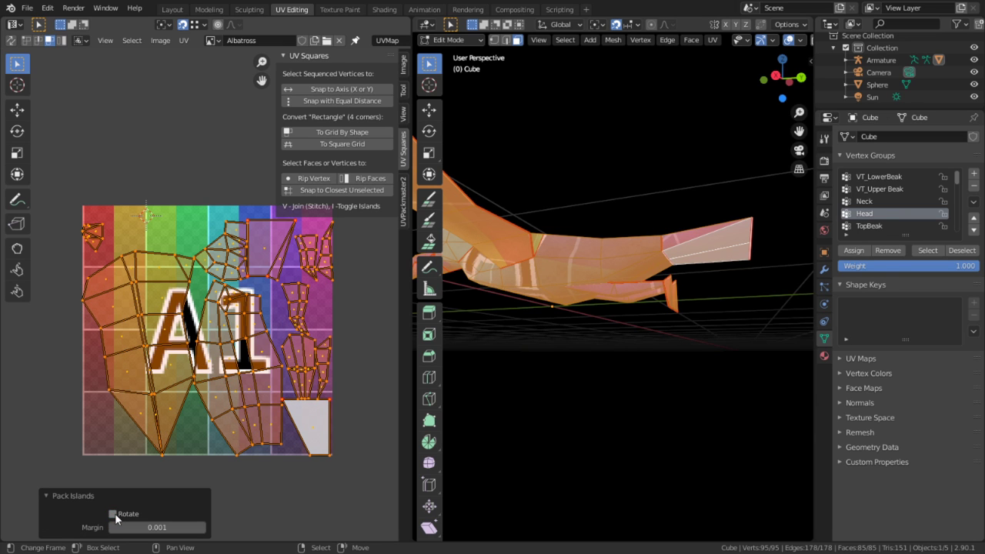
scroll(242, 392, up, 6)
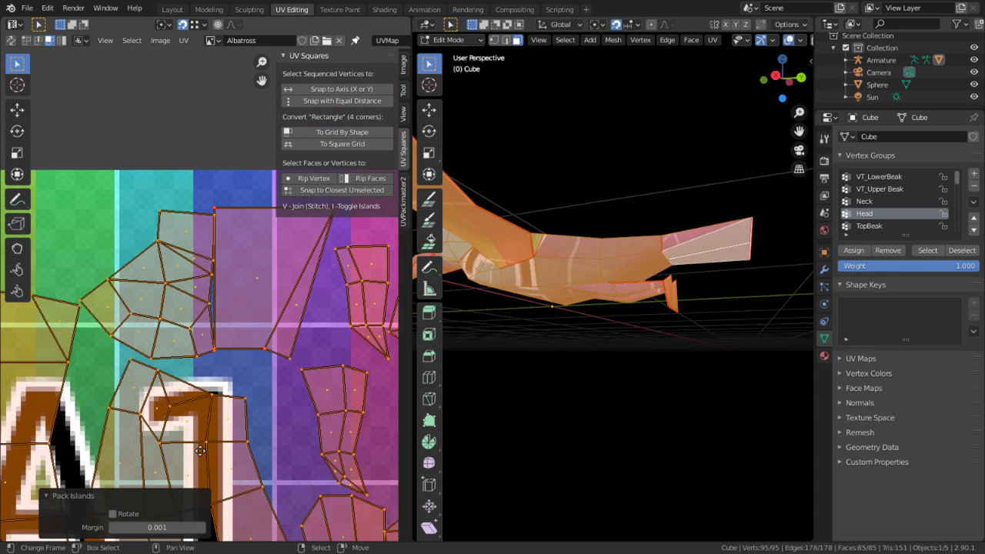
scroll(257, 410, down, 7)
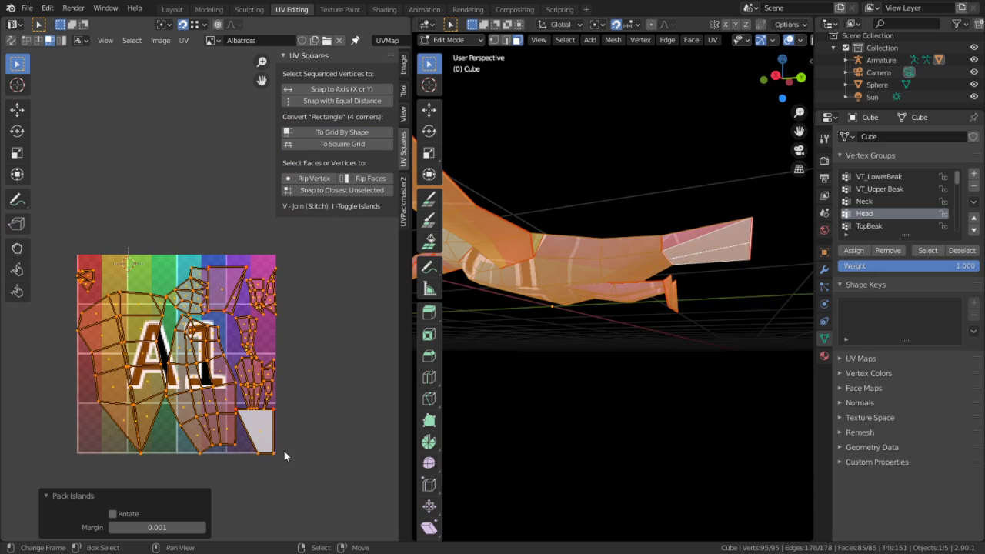
key(Tab)
middle_drag(479, 378, 567, 431)
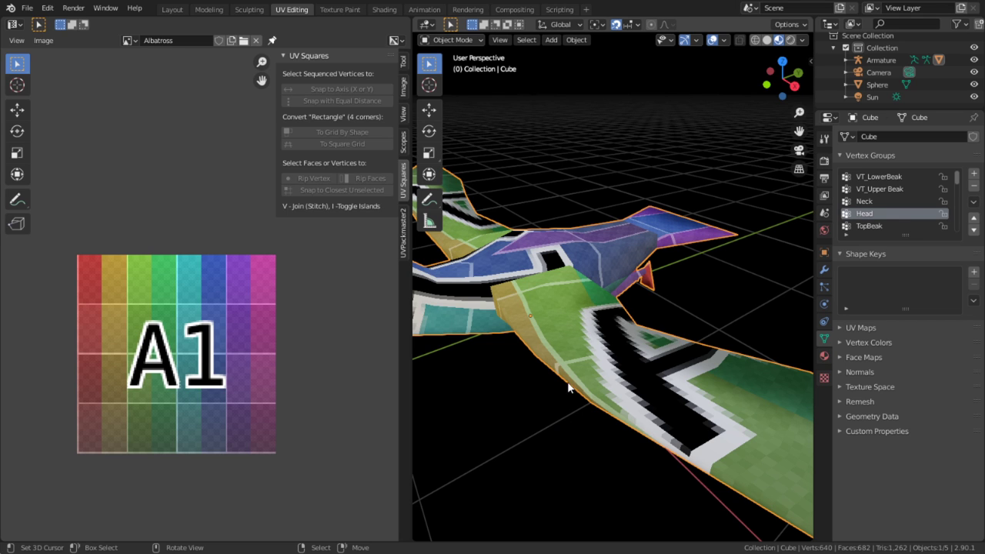
In the Shading workspace, disconnect the Albatross texture from the material's Base Color and move the texture node aside
click(384, 9)
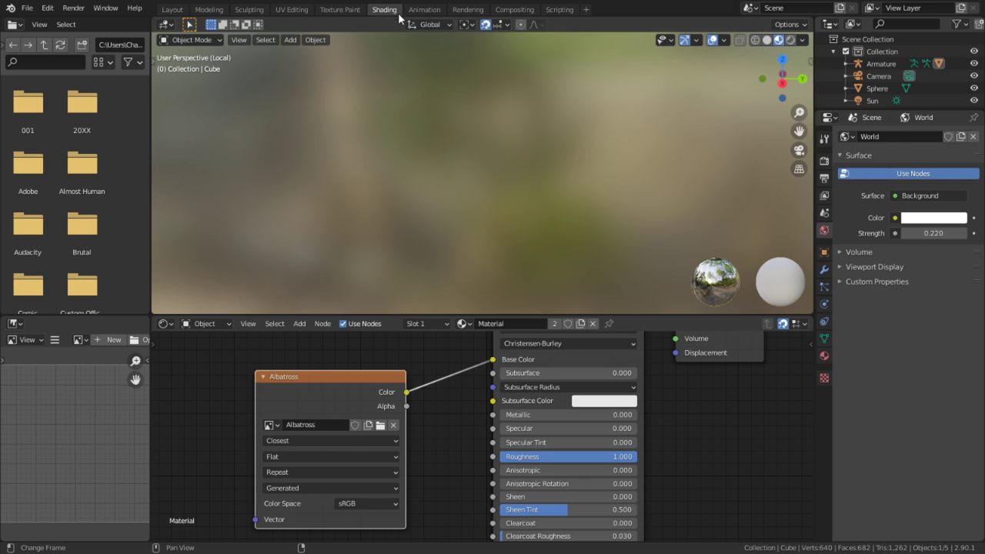
scroll(460, 383, down, 2)
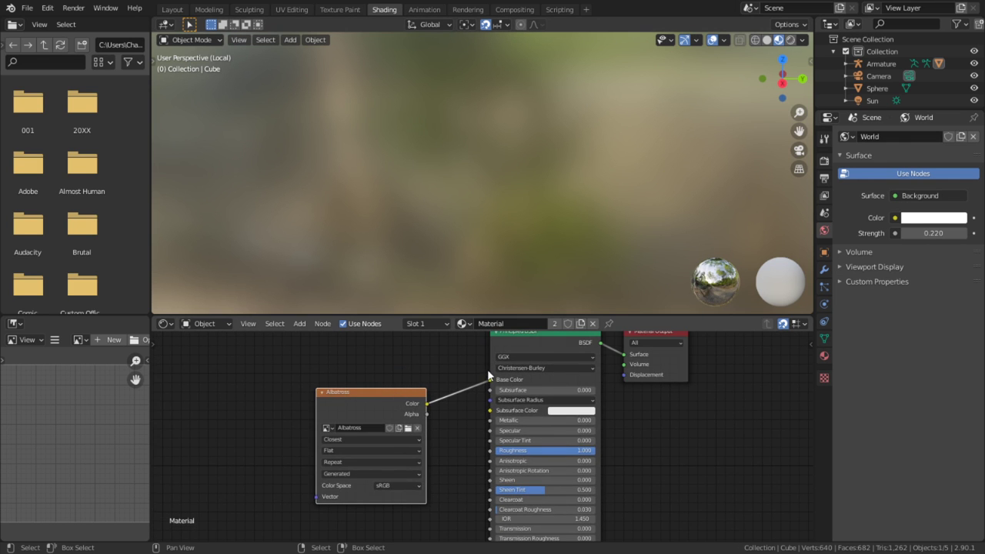
drag(488, 380, 430, 389)
drag(367, 398, 251, 429)
Leave local view, select the armature and switch it to Pose Mode
middle_drag(319, 306, 374, 238)
key(KP_Divide)
click(346, 173)
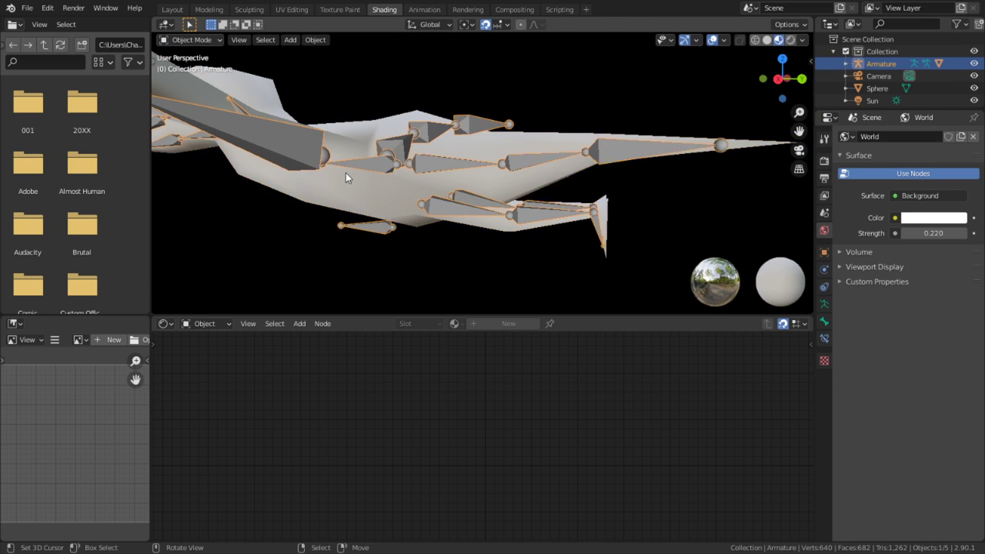
click(345, 173)
click(366, 170)
key(h)
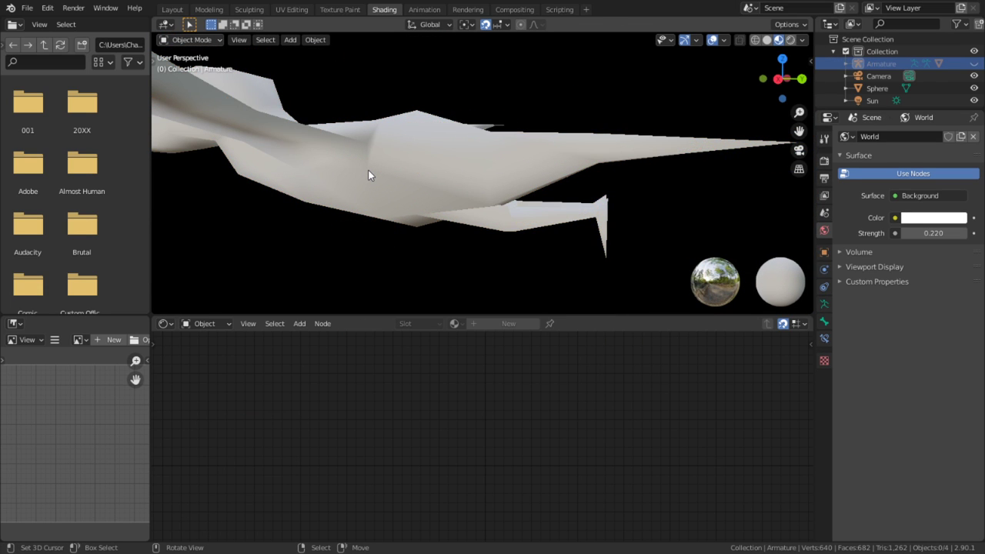
key(alt+h)
key(ctrl+Tab)
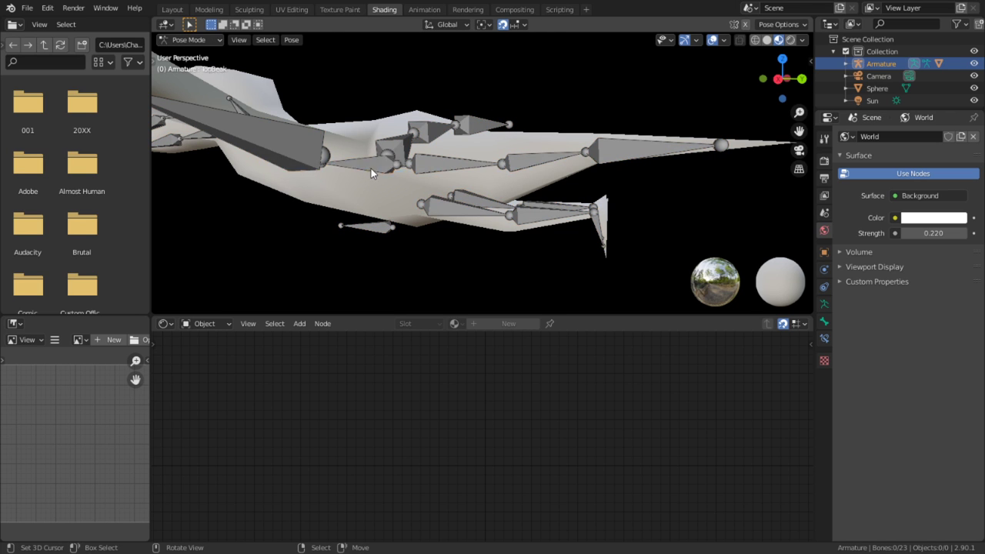
Rotate both thigh bones together so the albatross's legs swing down below its body
click(371, 169)
click(478, 206)
shift+click(492, 202)
key(r)
key(x)
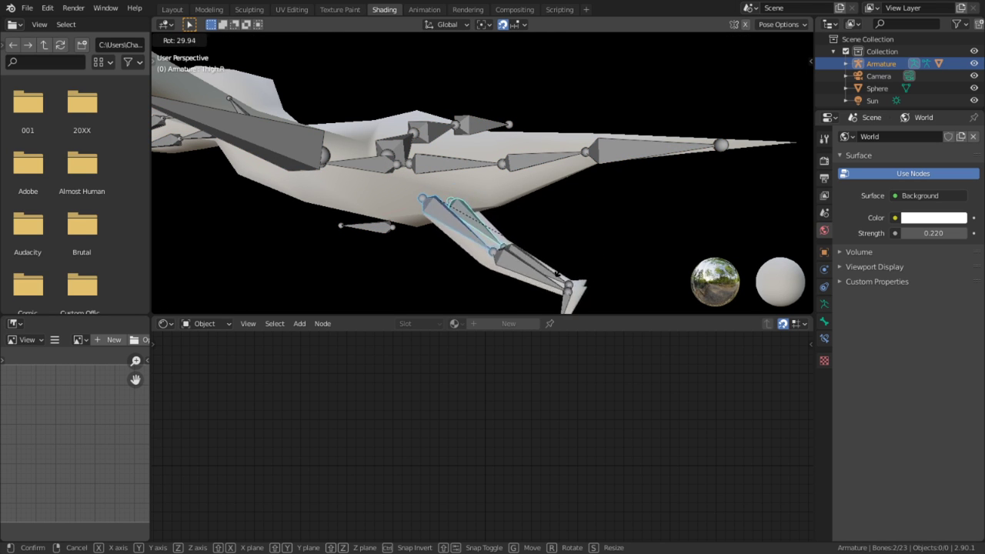
click(548, 309)
middle_drag(538, 50, 428, 77)
key(s)
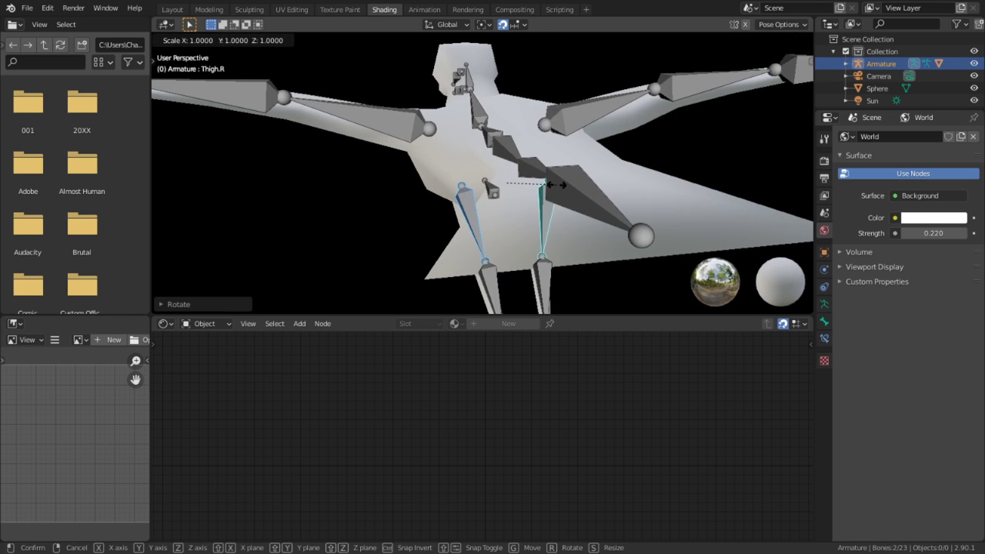
key(Escape)
Rotate the left and right thigh bones individually to splay the legs outward
click(474, 223)
key(r)
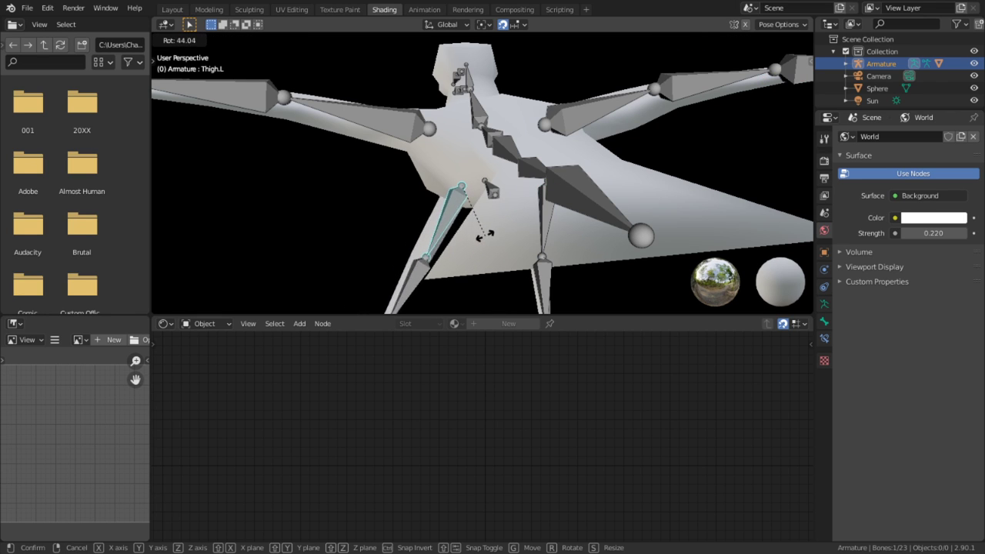
click(508, 240)
click(544, 230)
key(r)
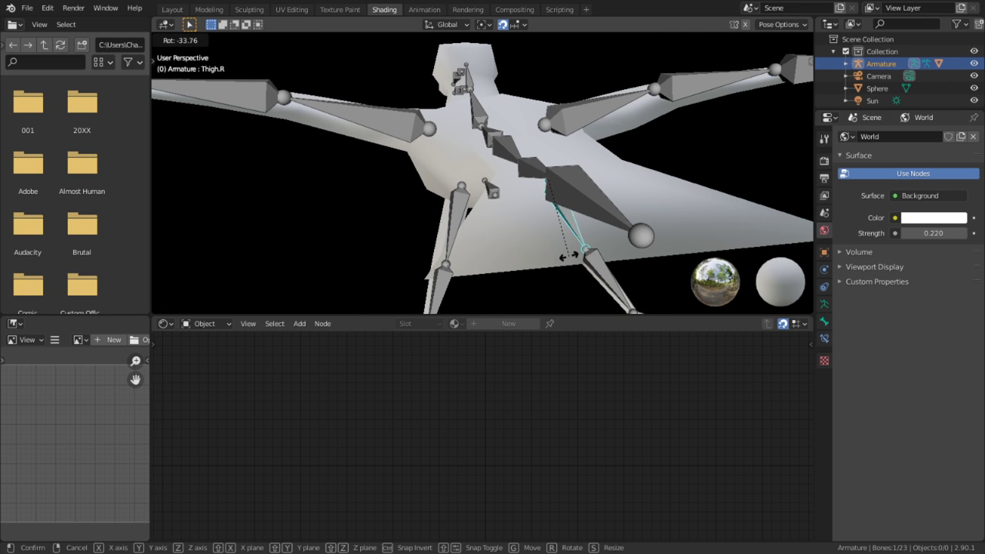
click(446, 185)
middle_drag(447, 185, 384, 146)
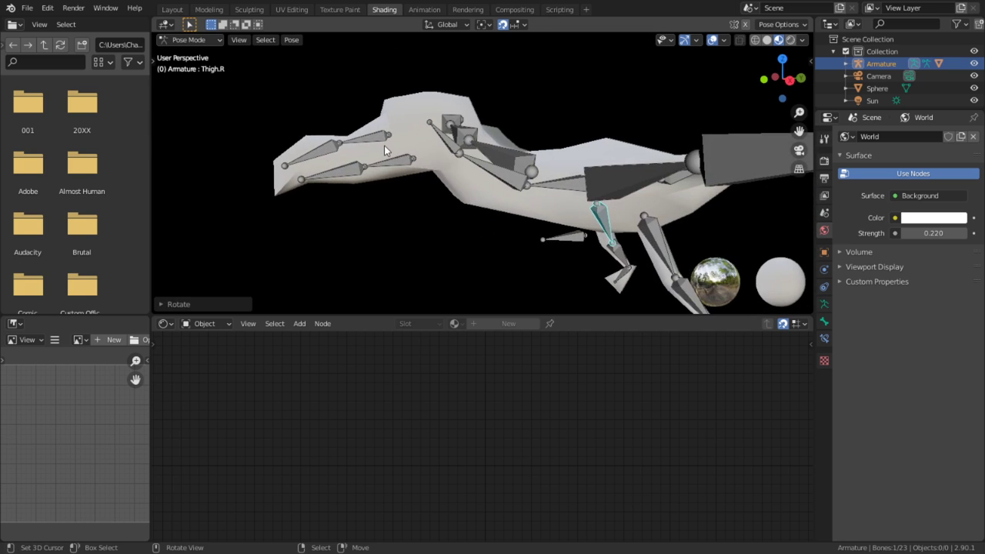
Raise the upper beak by rotating the TopBeak bone about -28° around the global X axis
click(401, 162)
click(382, 143)
key(r)
key(x)
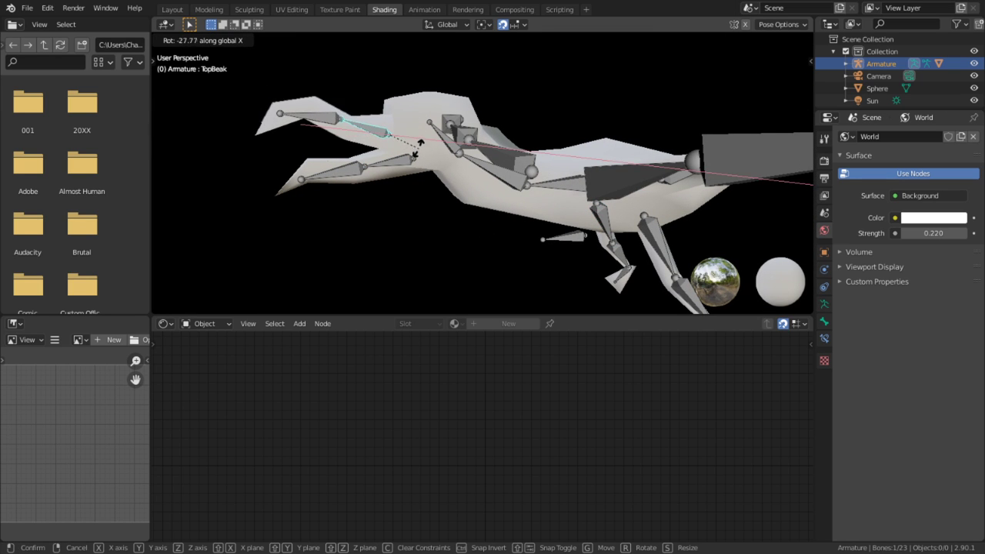
click(384, 160)
Lower the bottom beak by rotating the BottomBeak bone about 30° around the global X axis
click(371, 160)
key(r)
key(x)
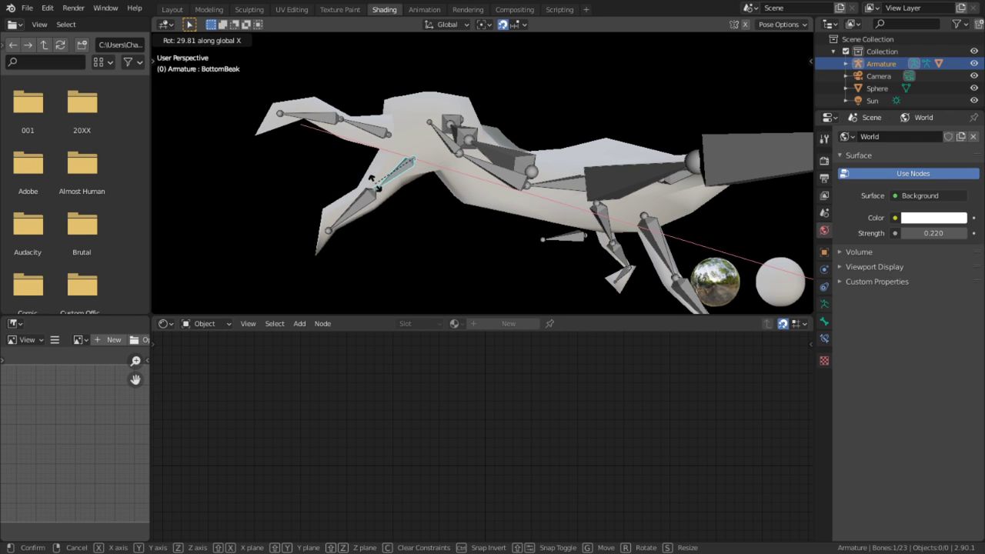
click(375, 185)
Hide the bones in the viewport overlays and deselect all bones
middle_drag(375, 185, 468, 55)
click(724, 40)
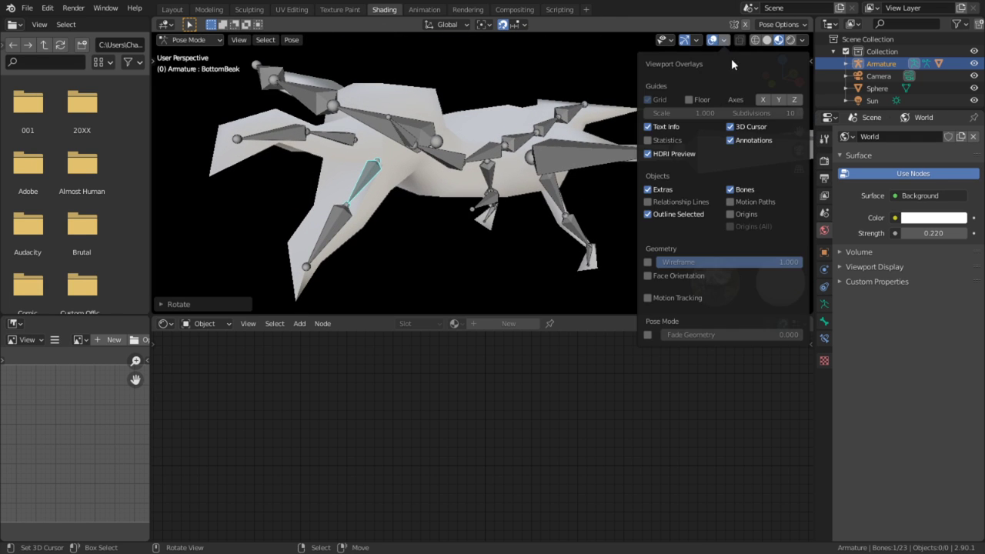
click(729, 190)
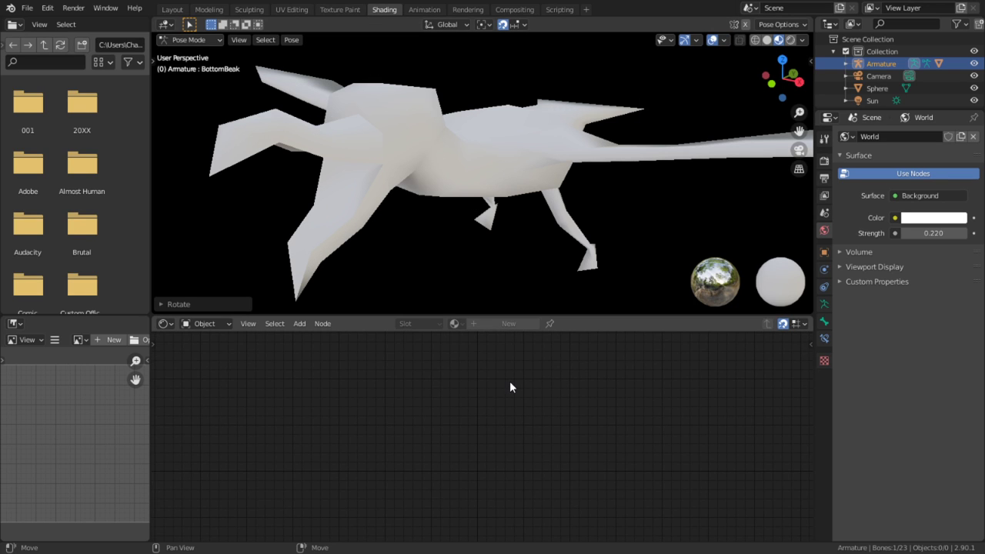
click(494, 183)
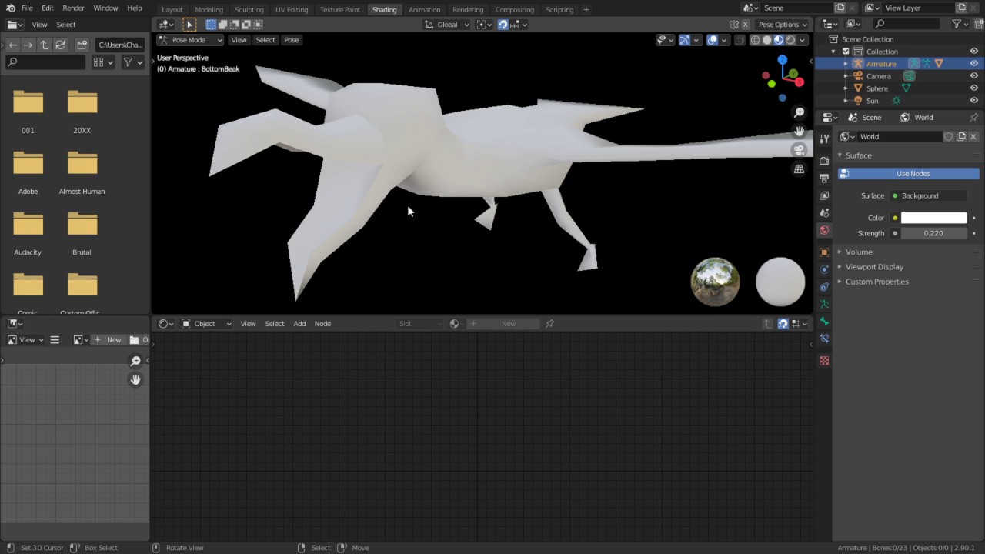
Leave Pose Mode, select the bird mesh and add a Vertex Color node above the Albatross texture node in its material
key(ctrl+Tab)
click(375, 159)
key(shift+a)
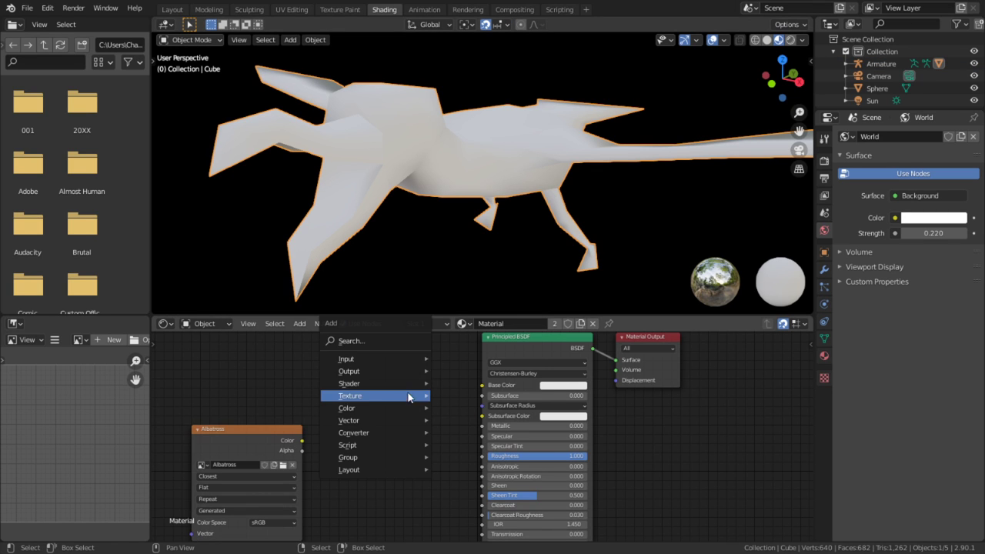
click(396, 341)
text(vert)
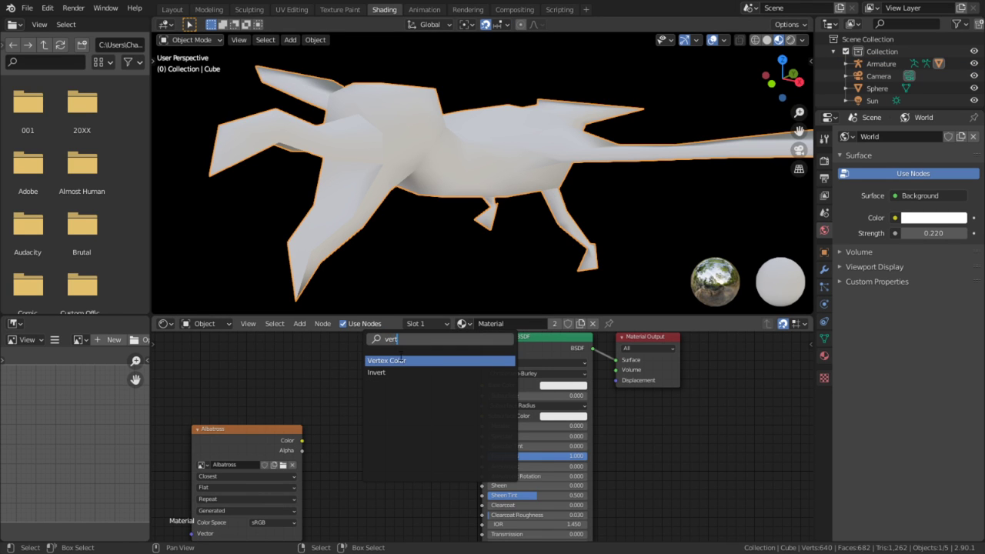
click(399, 359)
click(354, 371)
scroll(354, 371, up, 2)
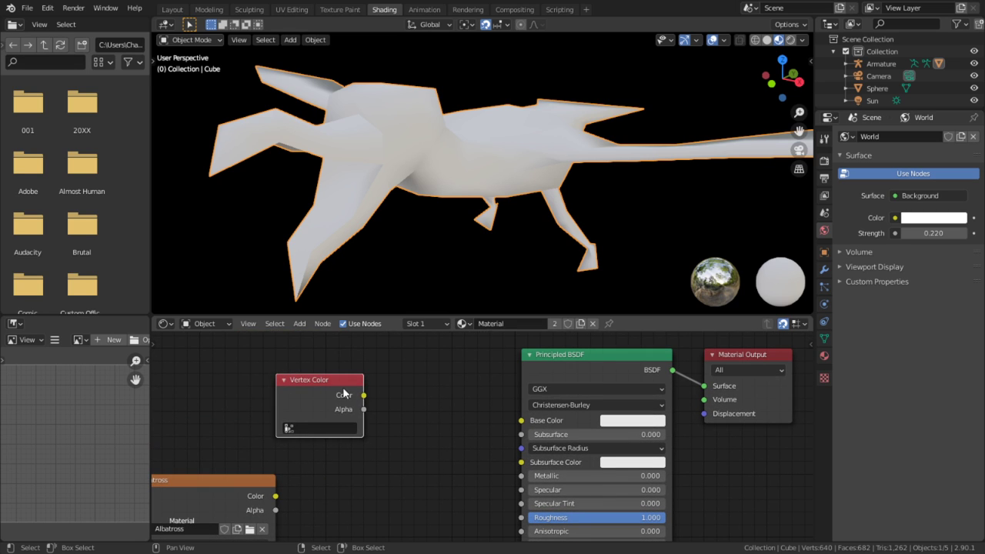
drag(344, 394, 294, 394)
Add a MixRGB node that takes the Vertex Color output in Color1 and feeds the Principled BSDF's Base Color
key(shift+a)
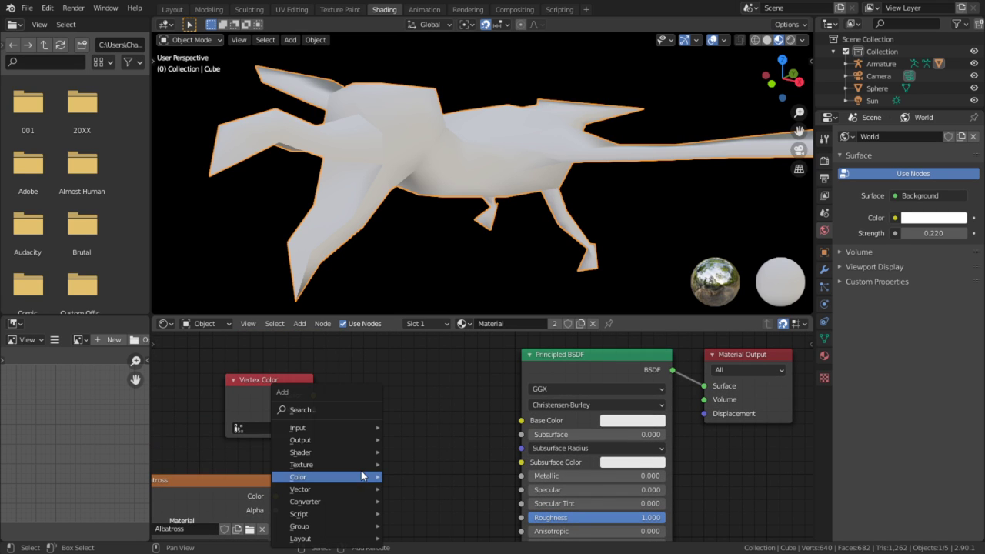
click(336, 410)
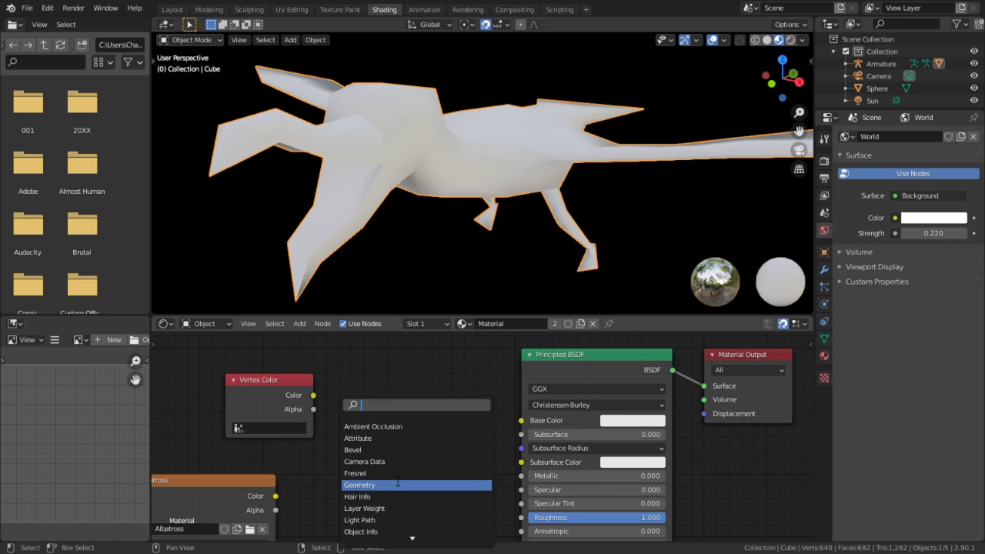
text(mix)
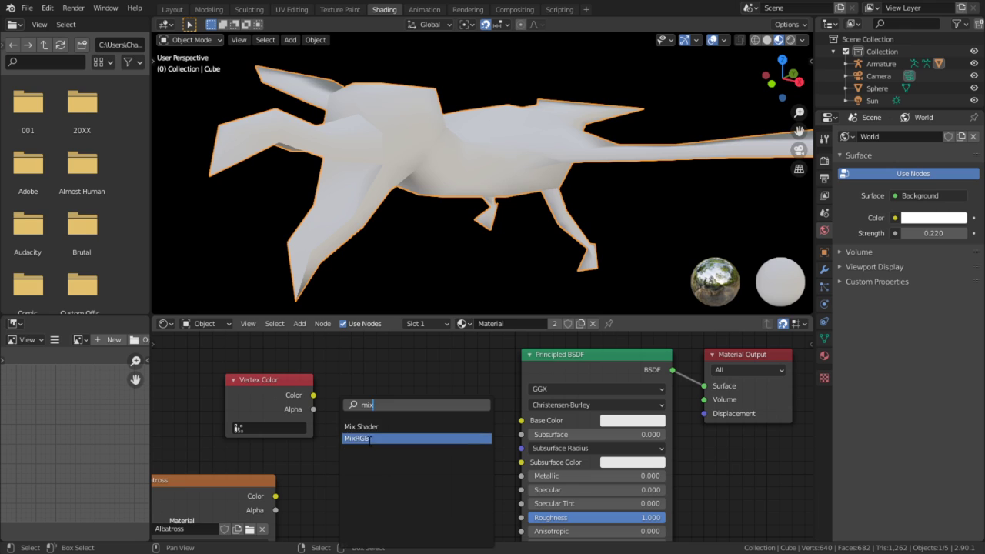
click(399, 437)
click(438, 416)
drag(452, 407, 521, 420)
drag(314, 394, 364, 470)
Set the MixRGB node to clamped Multiply with Fac 1.000 and connect the Albatross texture's Color to Color2
click(374, 440)
click(405, 425)
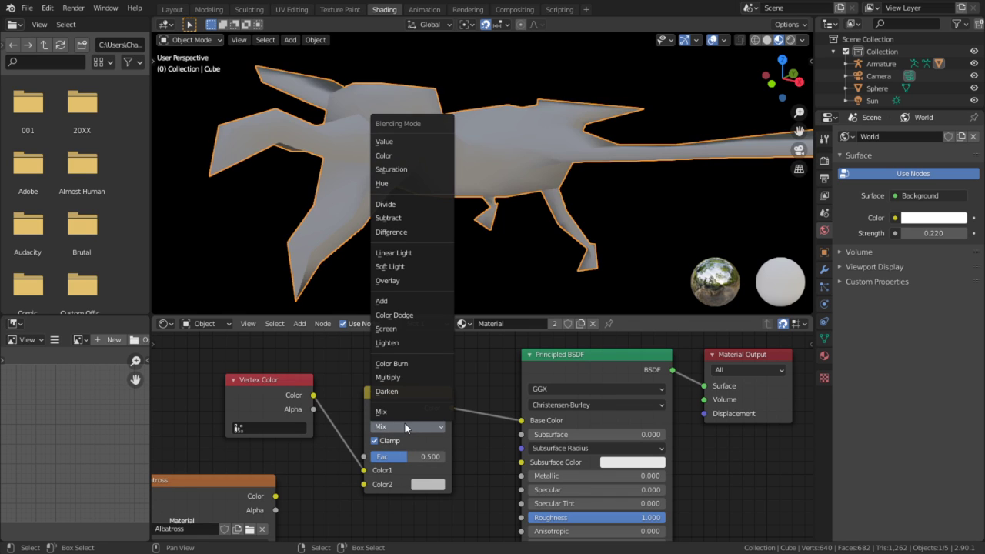
click(388, 377)
drag(420, 456, 446, 456)
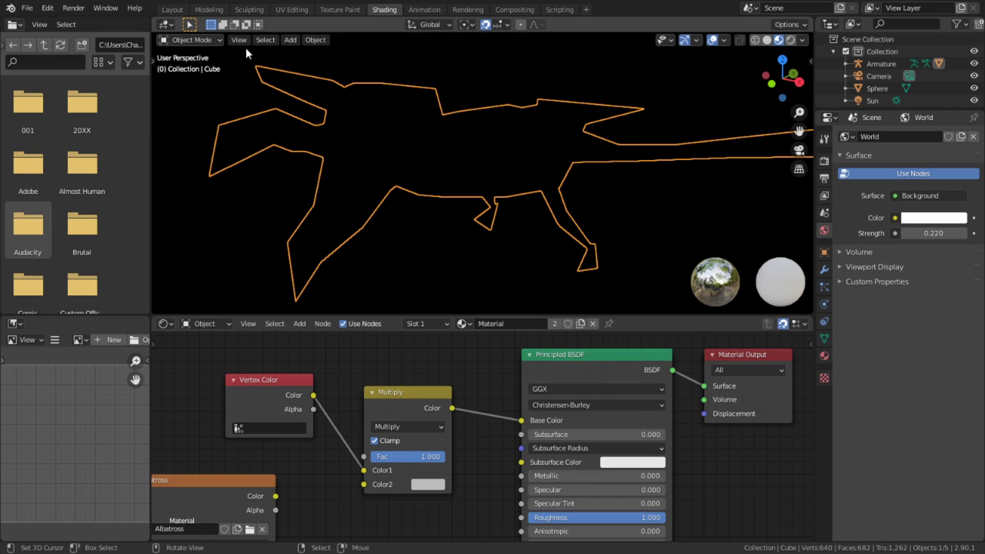
middle_drag(233, 466, 372, 397)
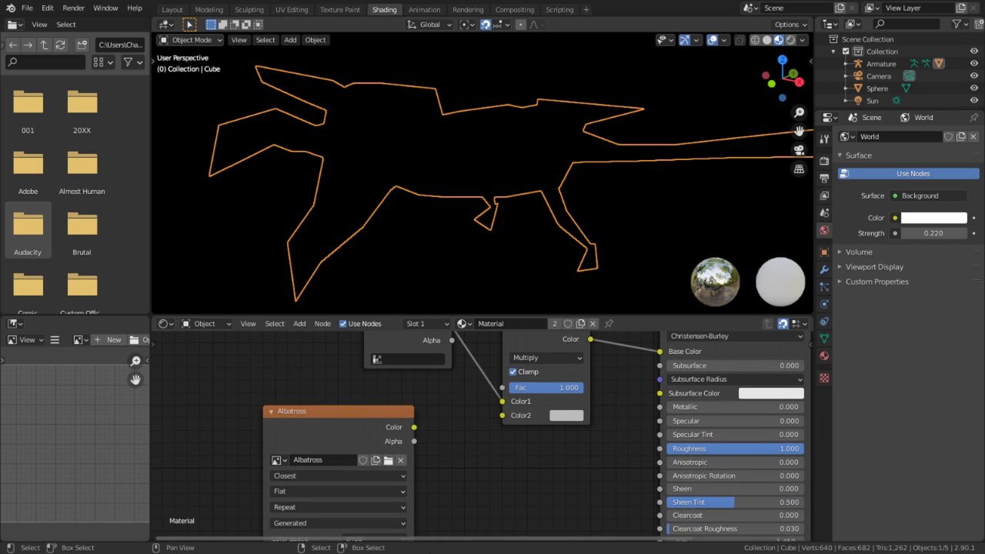
drag(414, 426, 502, 416)
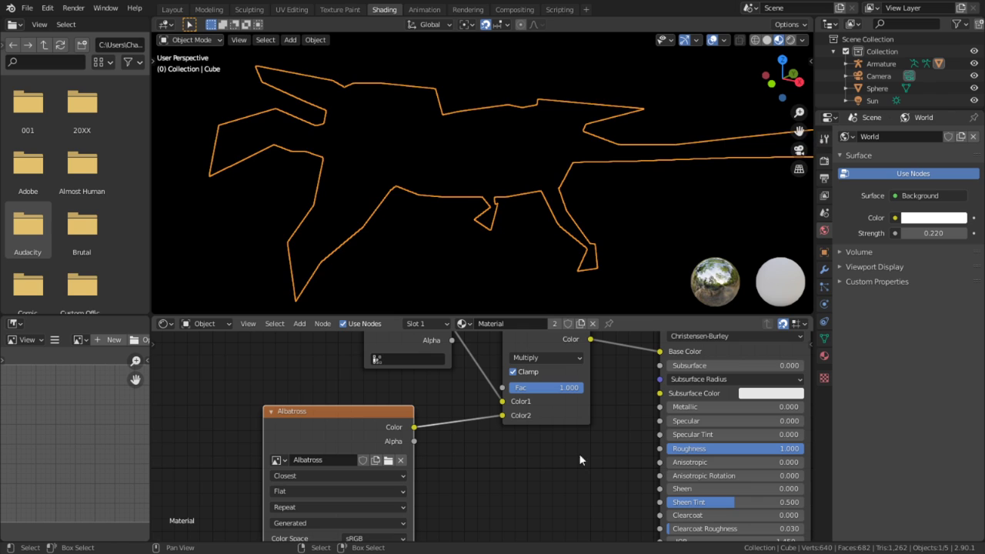
In the Texture Paint workspace, change the Albatross image's generated type to Blank with a white fill colour
click(339, 9)
scroll(297, 231, up, 4)
middle_drag(297, 233, 187, 233)
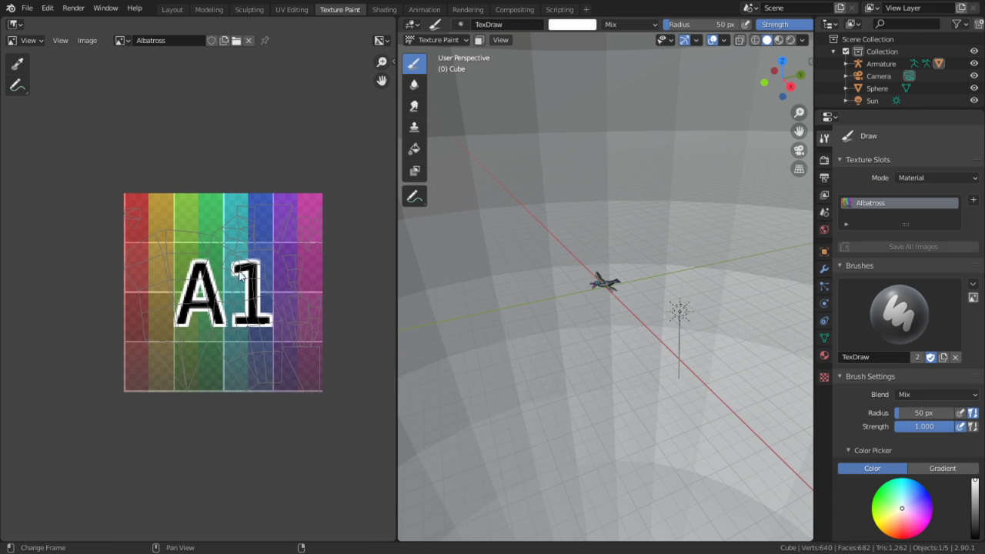
key(n)
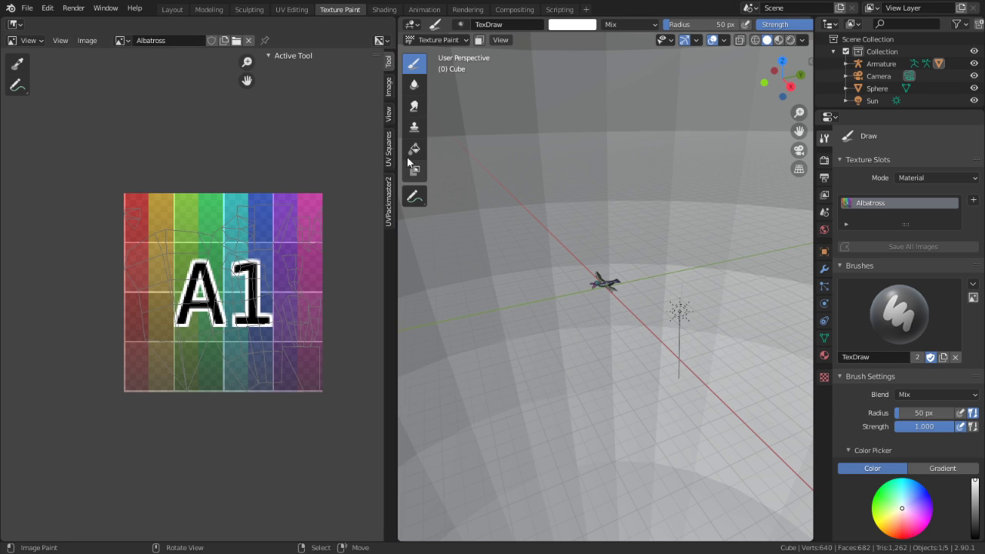
click(389, 86)
click(374, 138)
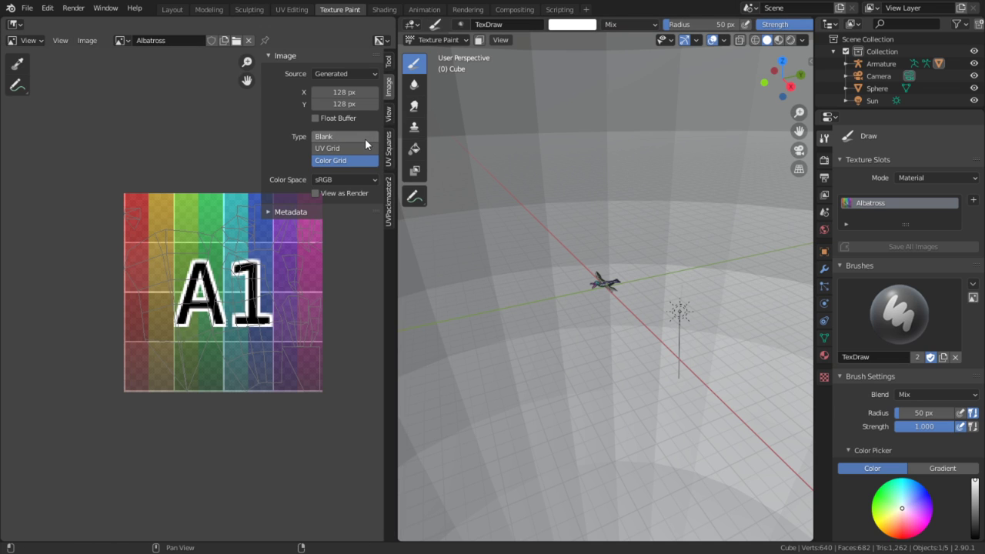
click(364, 137)
click(348, 174)
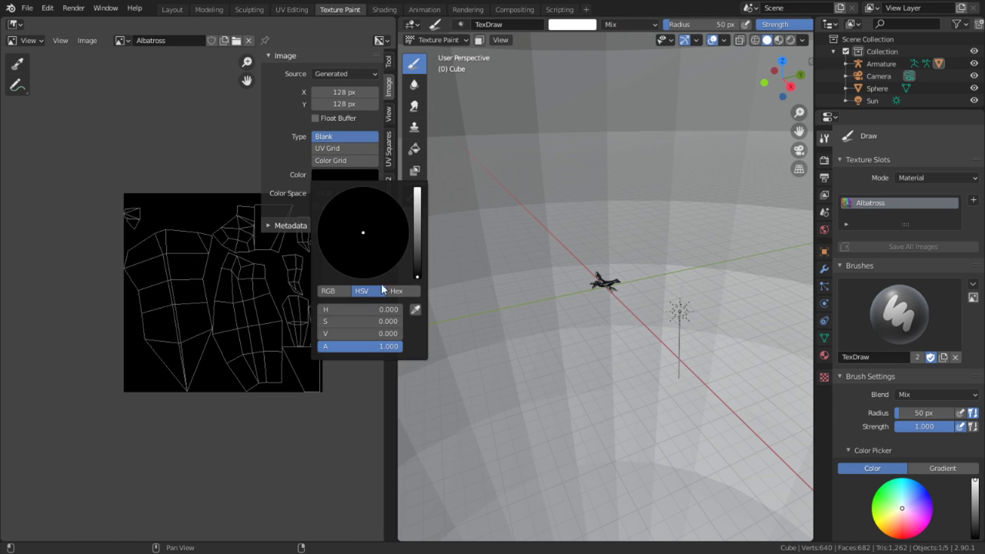
drag(416, 214, 418, 190)
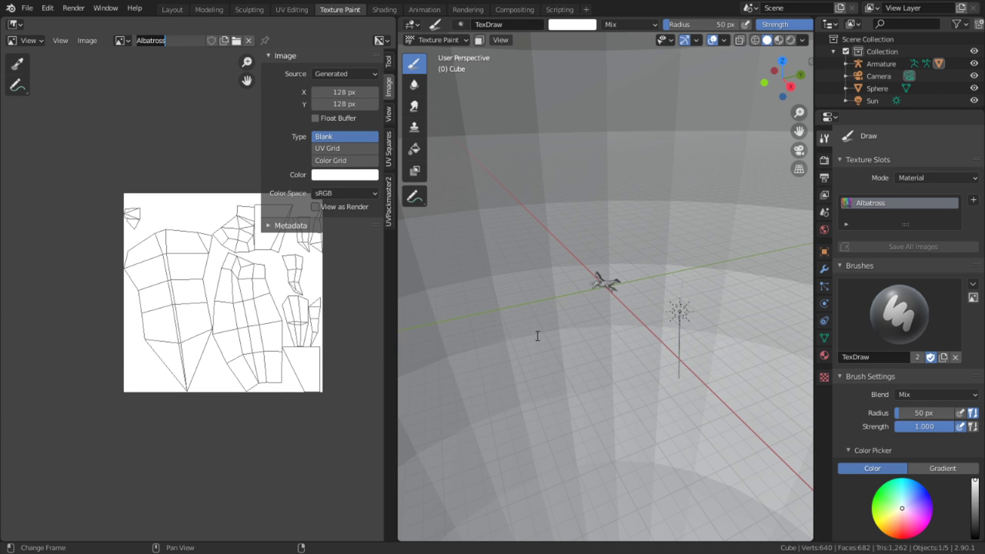
Rename the Albatross image as TEX_Albatross
key(Return)
text(_)
key(Return)
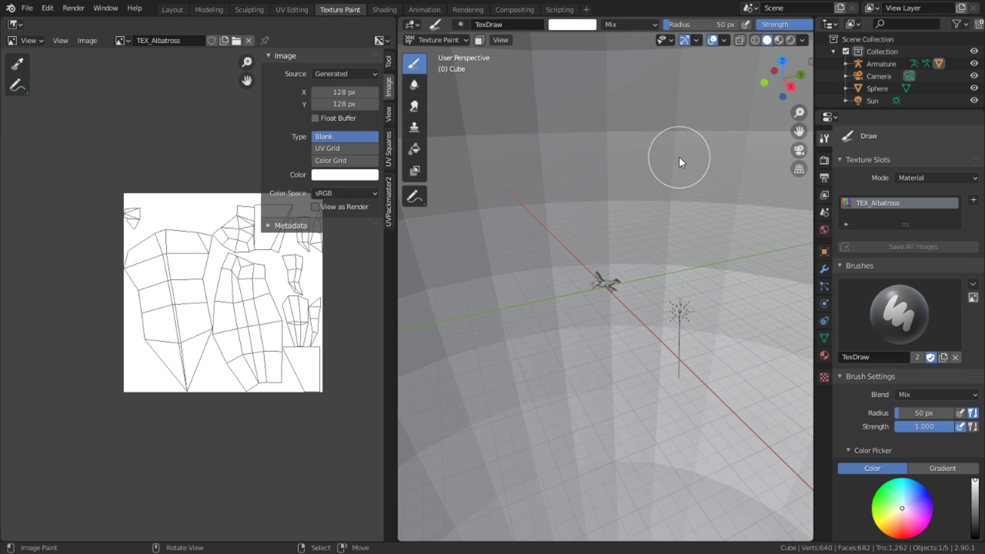
Switch the bird mesh from Texture Paint to Object Mode
scroll(635, 197, up, 8)
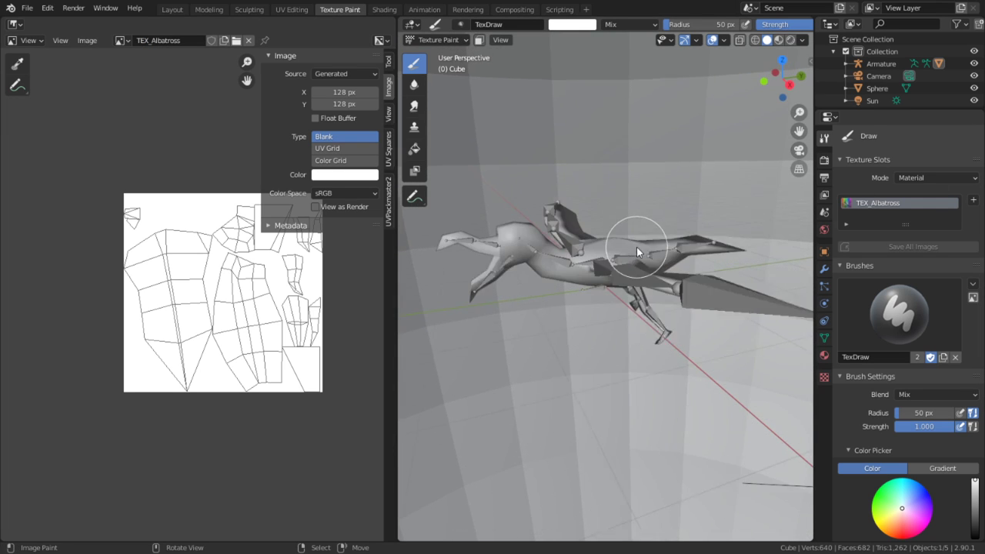
scroll(636, 247, up, 1)
click(436, 41)
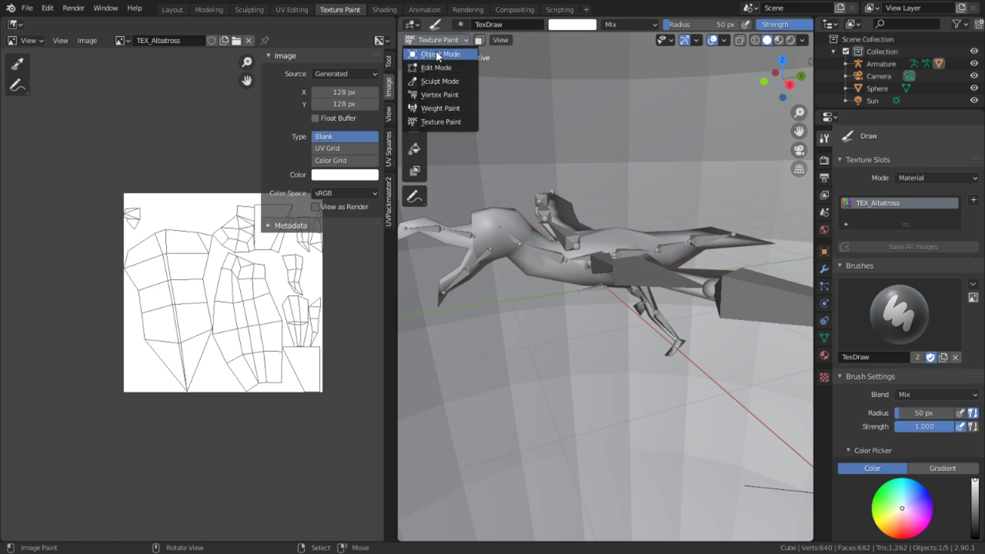
click(437, 48)
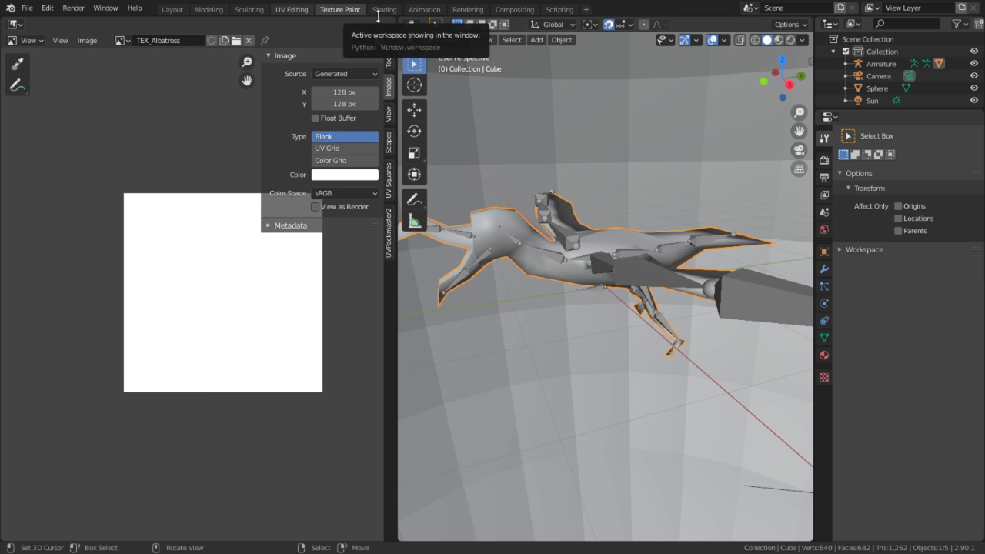
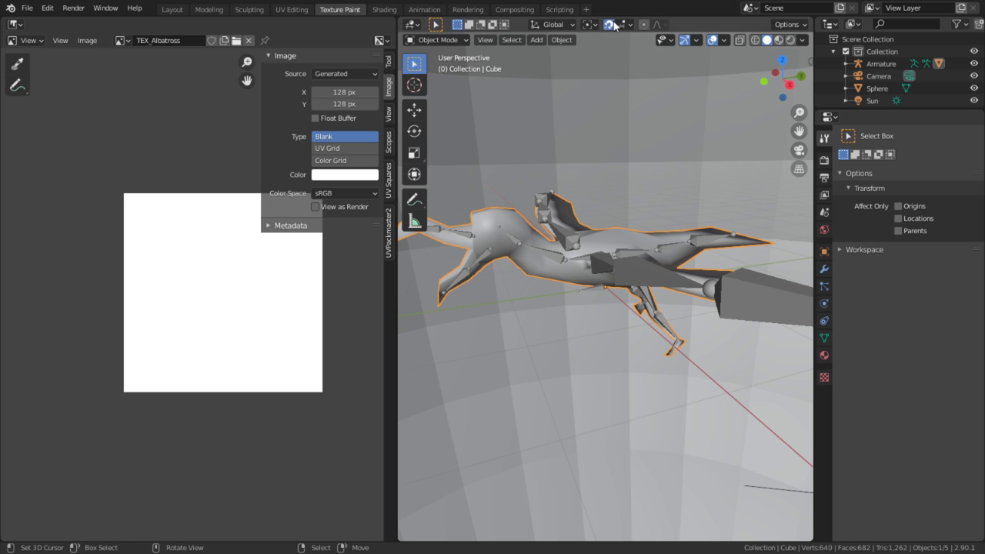
Add another Texture Paint workspace and rename it Vertex Painting
click(585, 10)
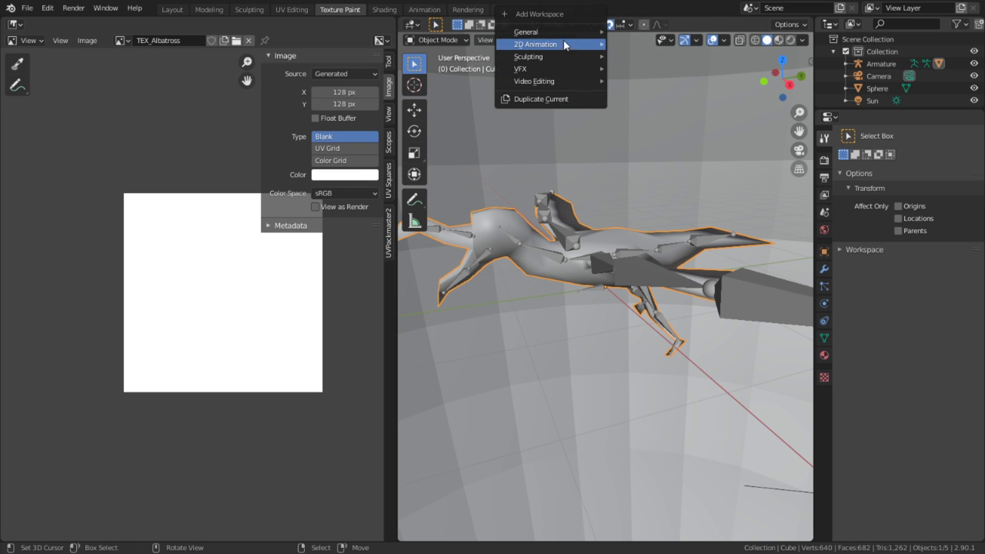
click(662, 129)
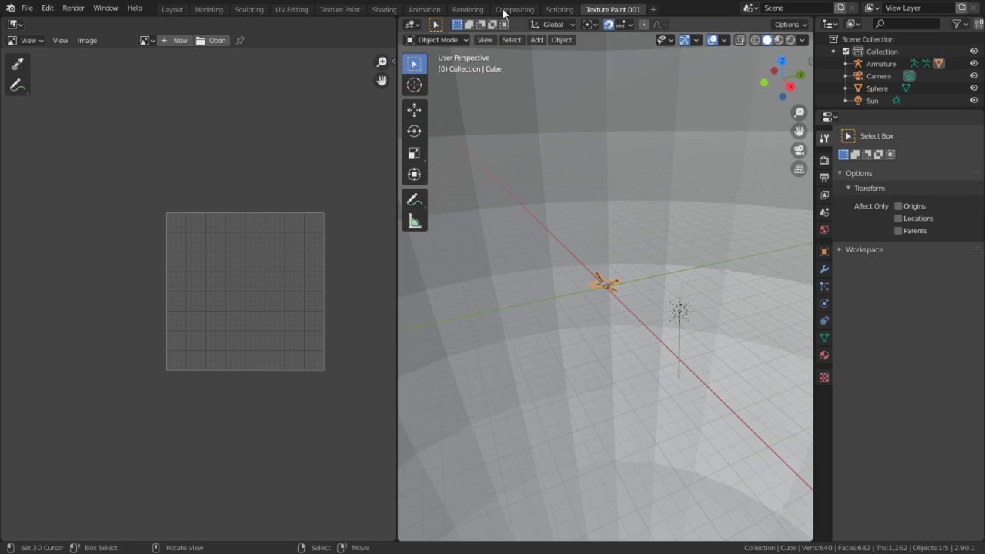
double_click(614, 9)
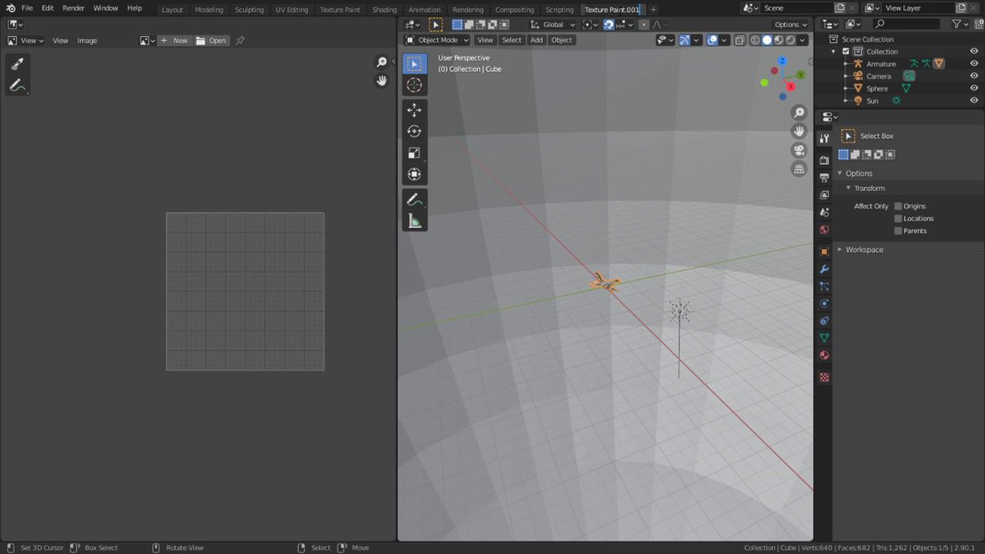
text(Vertex)
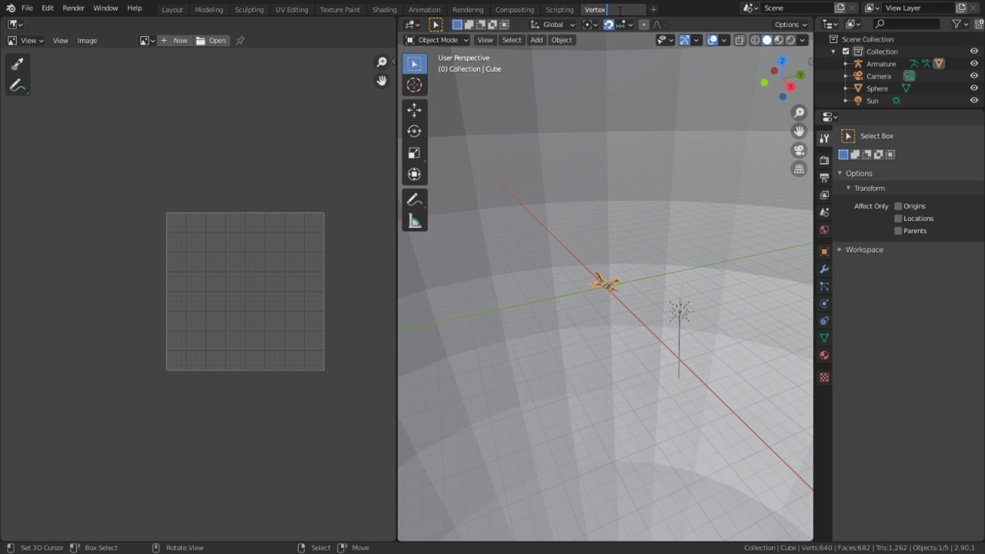
text( Painting)
key(Return)
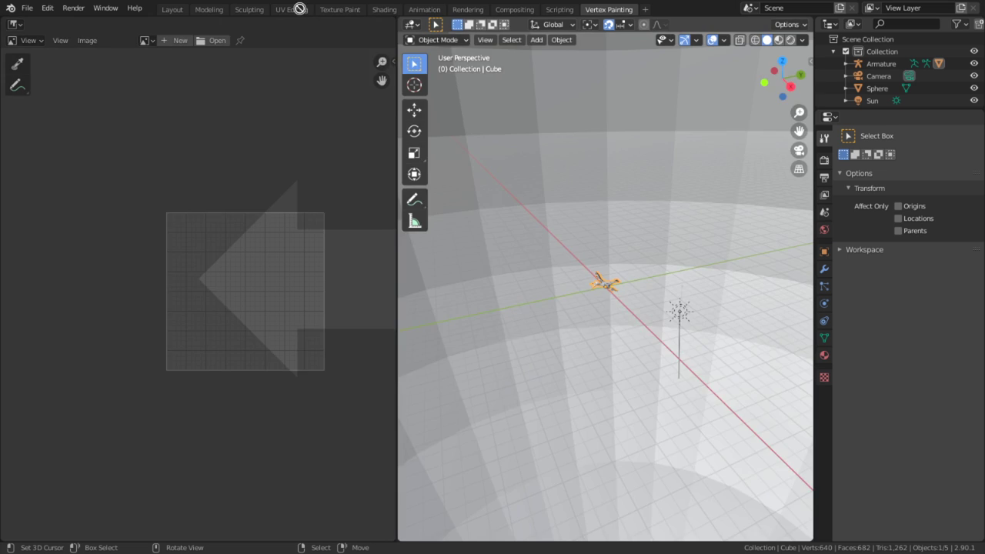
Merge the image editor area into the 3D viewport and hide the Sphere object
drag(299, 9, 277, 192)
scroll(486, 352, up, 10)
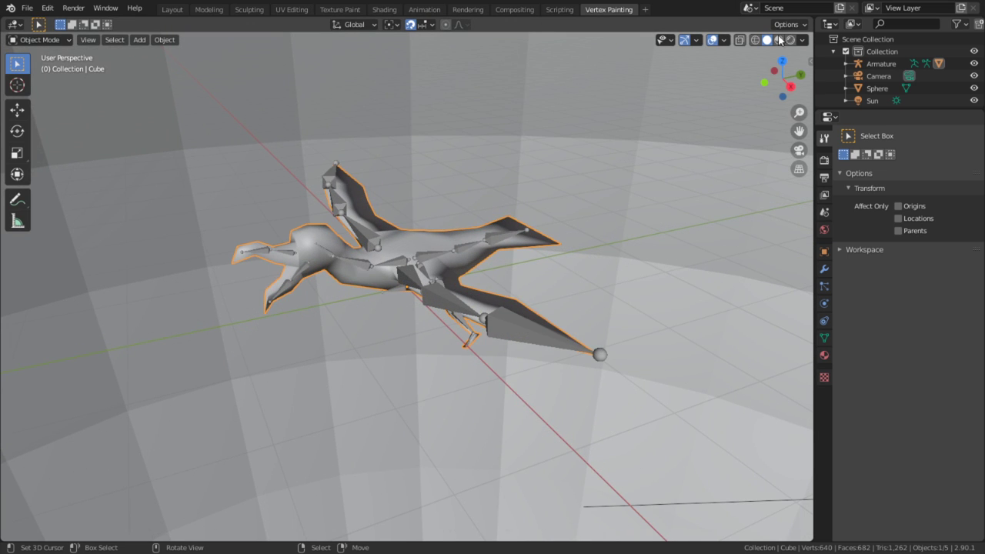
click(666, 109)
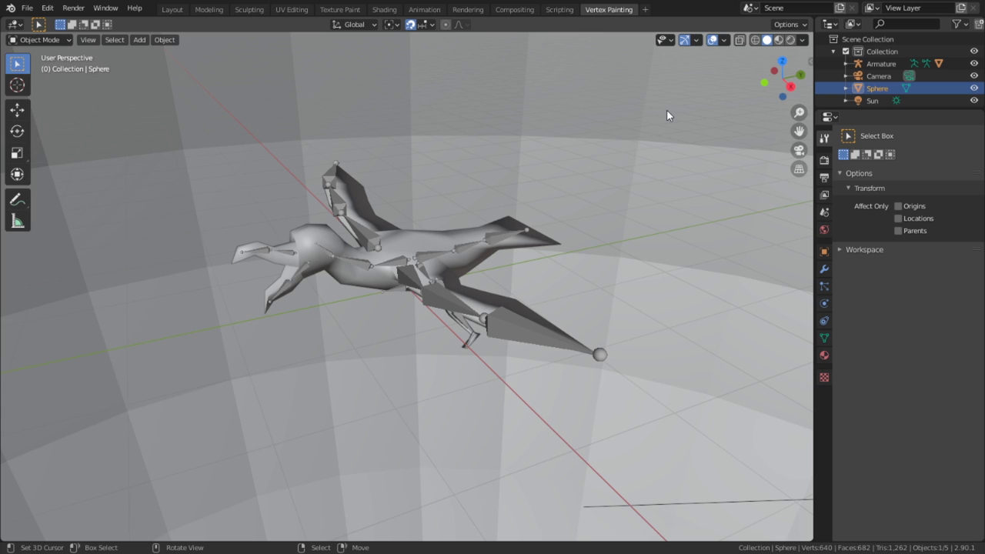
key(h)
Turn off the Bones overlay so the armature is hidden over the bird mesh
scroll(495, 267, up, 5)
click(563, 343)
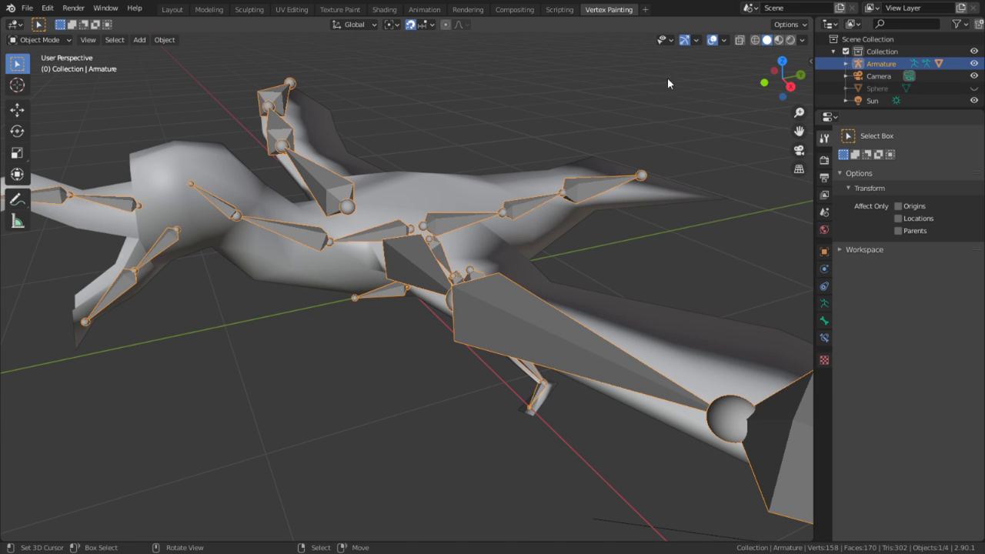
click(724, 40)
click(731, 174)
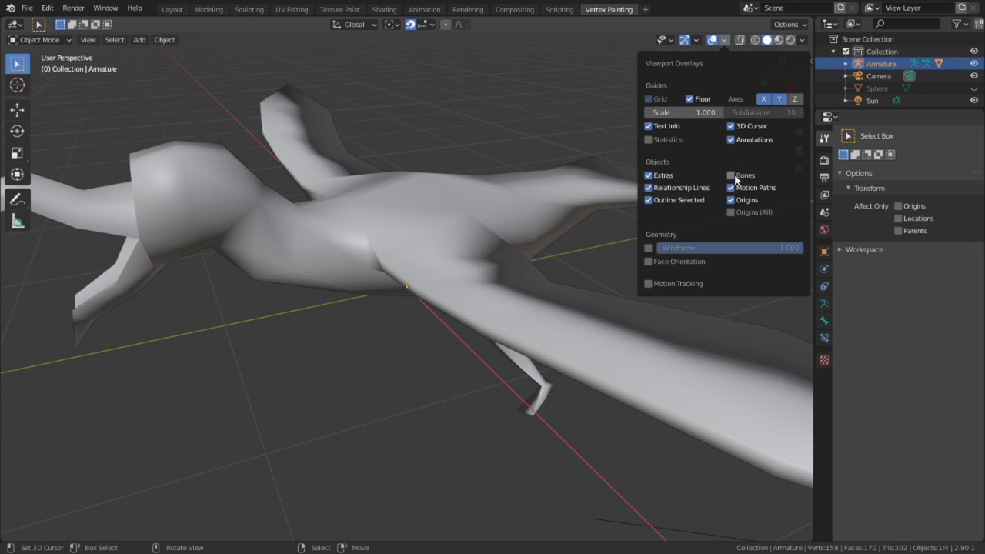
Switch the bird mesh to Vertex Paint mode and set the viewport lighting to Flat
click(272, 140)
click(41, 40)
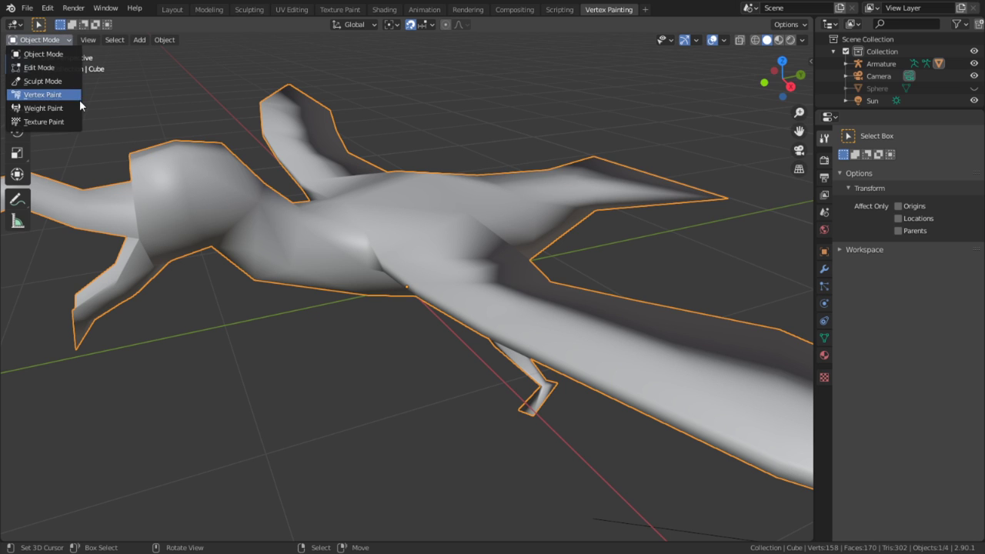
click(77, 95)
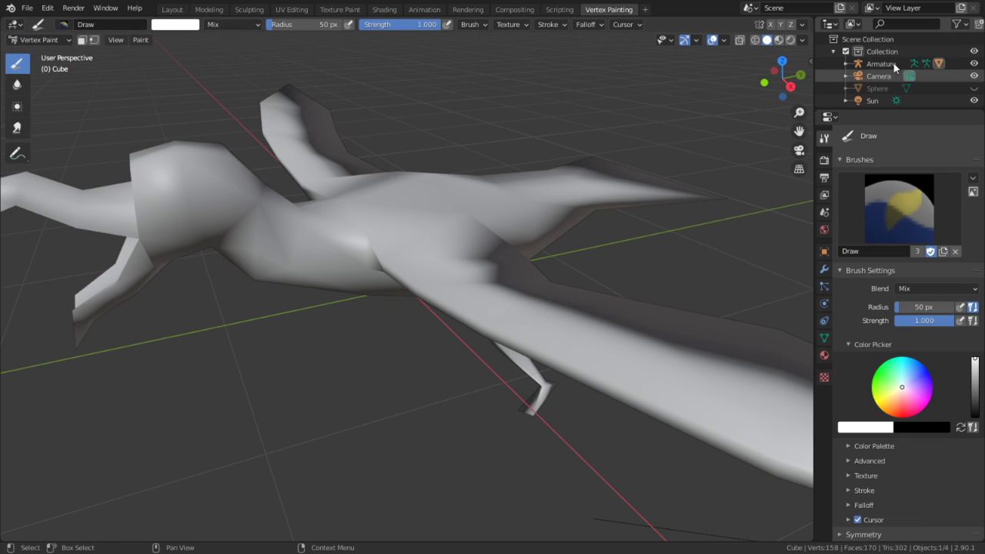
click(803, 40)
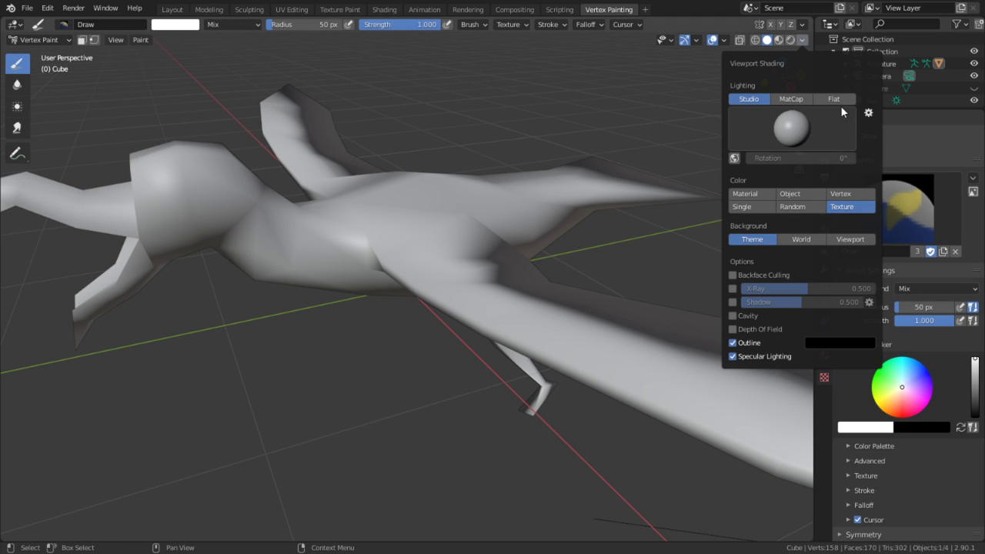
click(832, 98)
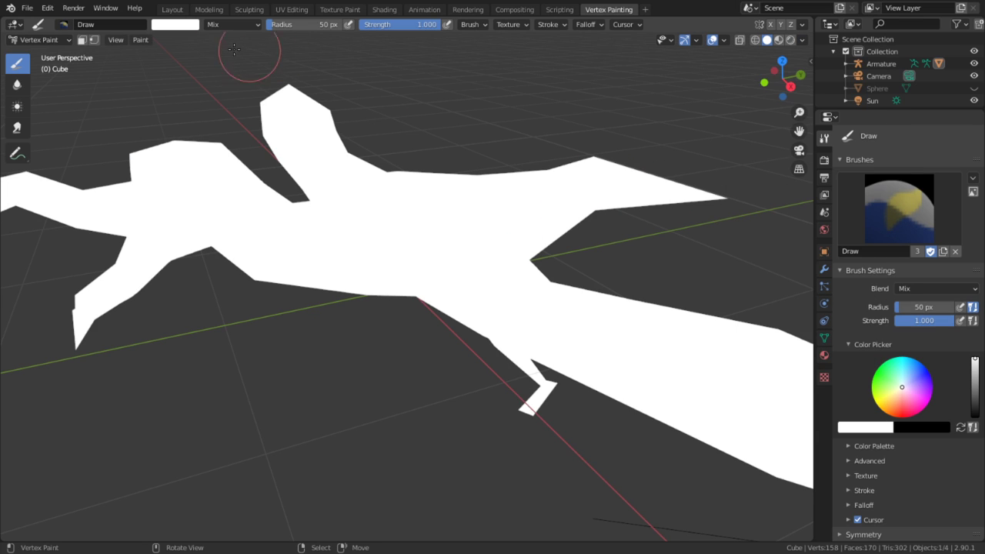
Set the brush to a grey with value 0.460, enable vertex selection masking and fill the bird's vertex colours with it
click(197, 24)
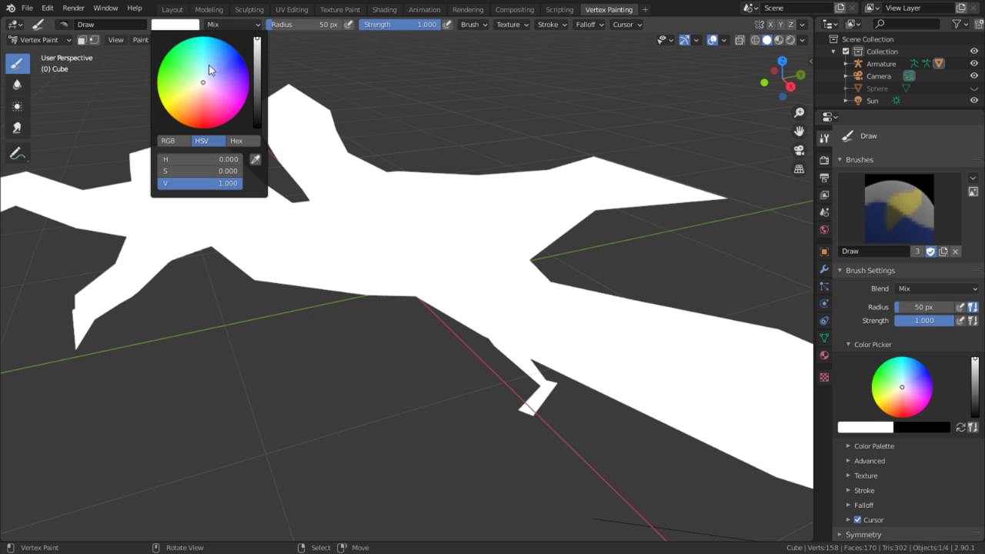
click(254, 93)
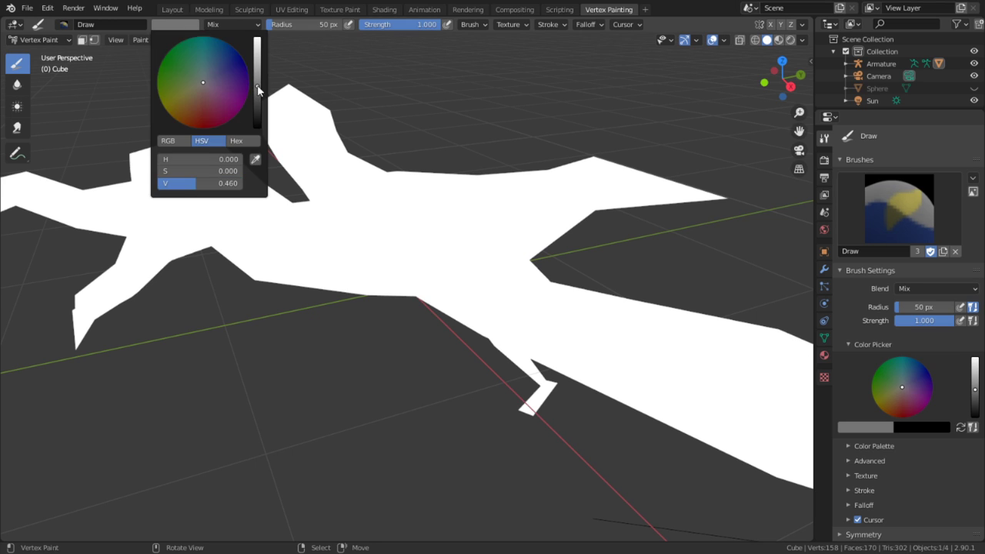
click(94, 39)
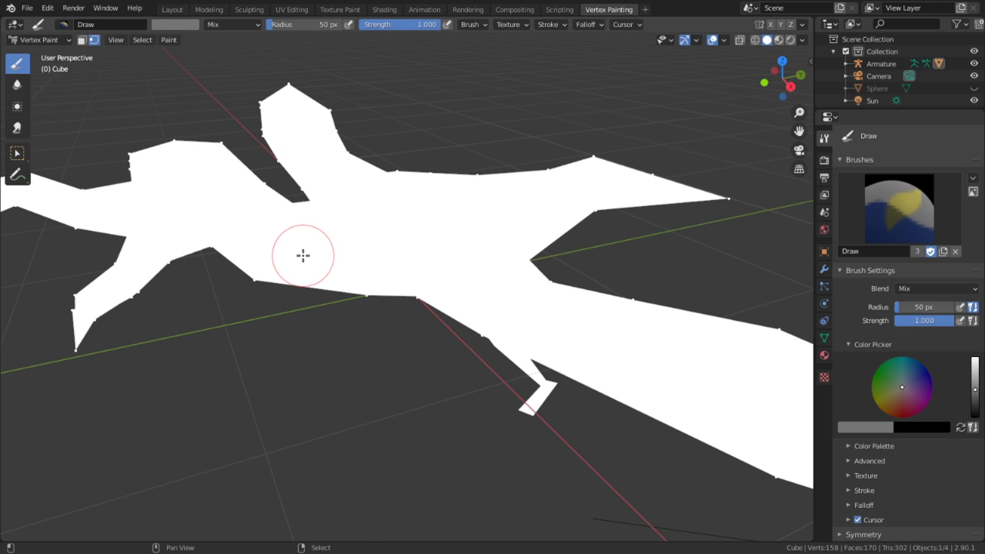
key(shift+k)
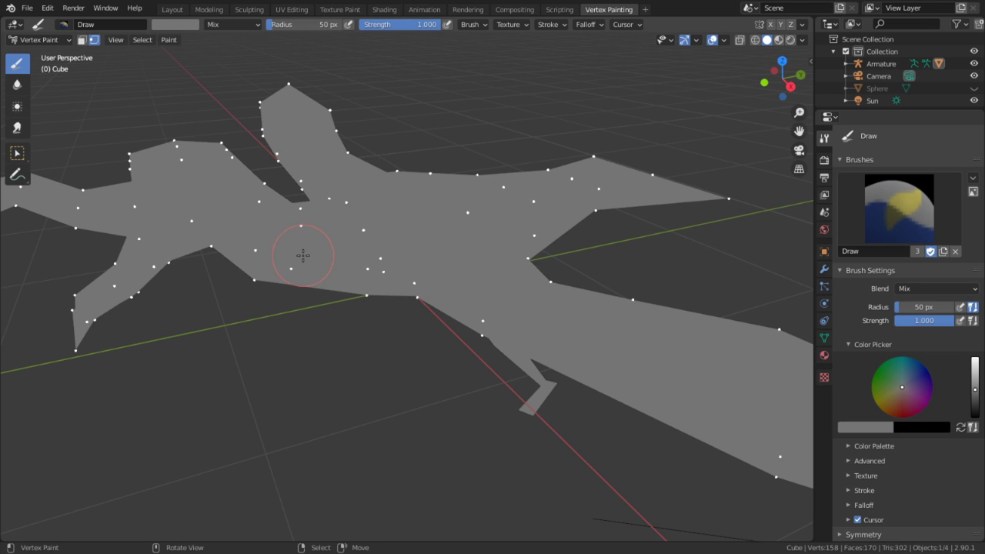
Turn on the Face Orientation overlay and check which way the faces of the bird's body and legs point
click(723, 40)
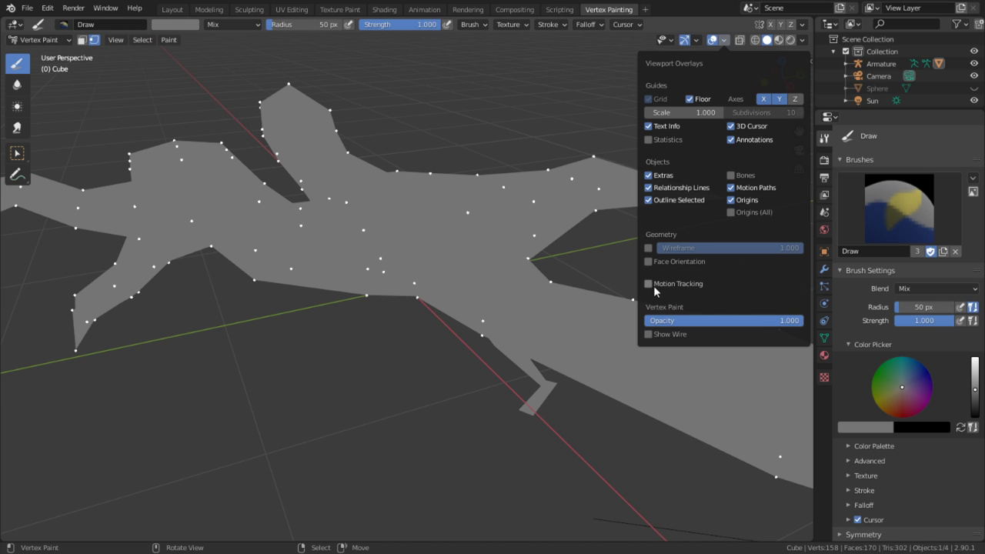
click(648, 262)
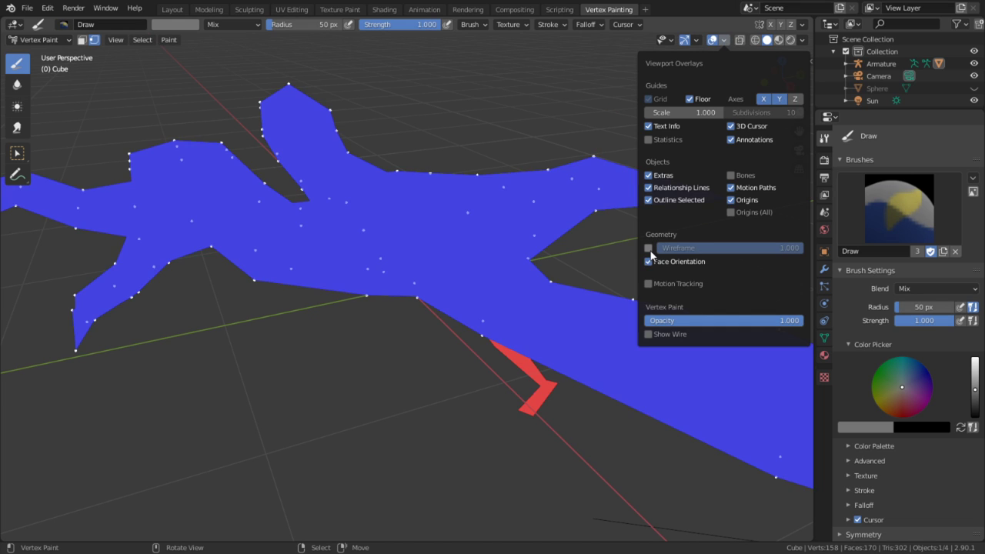
middle_drag(608, 306, 477, 294)
In Edit Mode, select all linked faces of the legs and feet, flip their normals and return to Object Mode
click(39, 40)
click(38, 51)
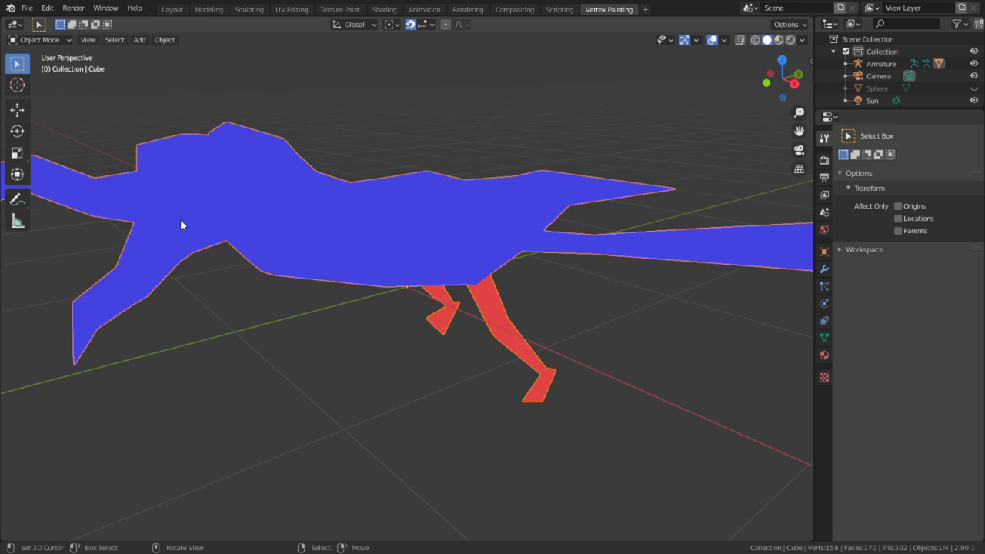
key(Tab)
key(ctrl+l)
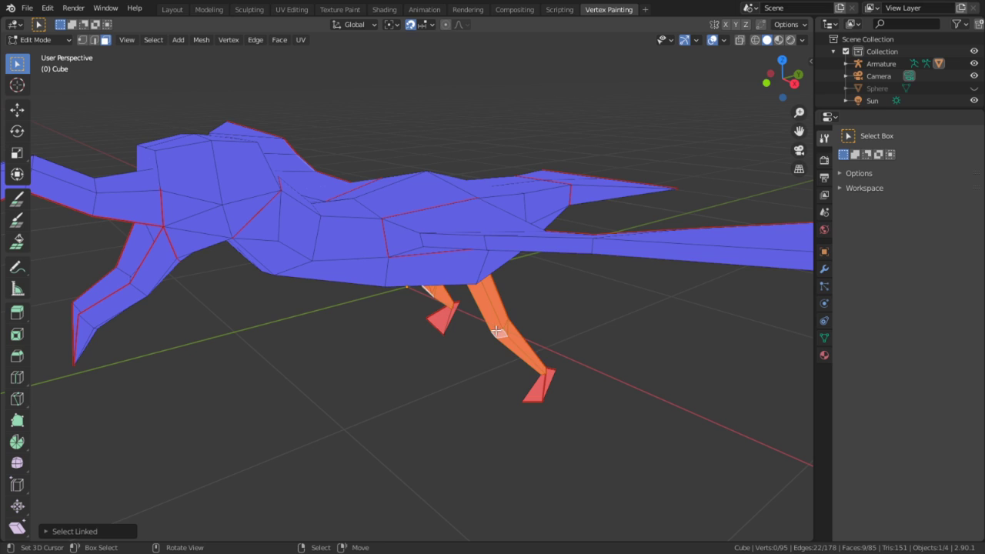
key(l)
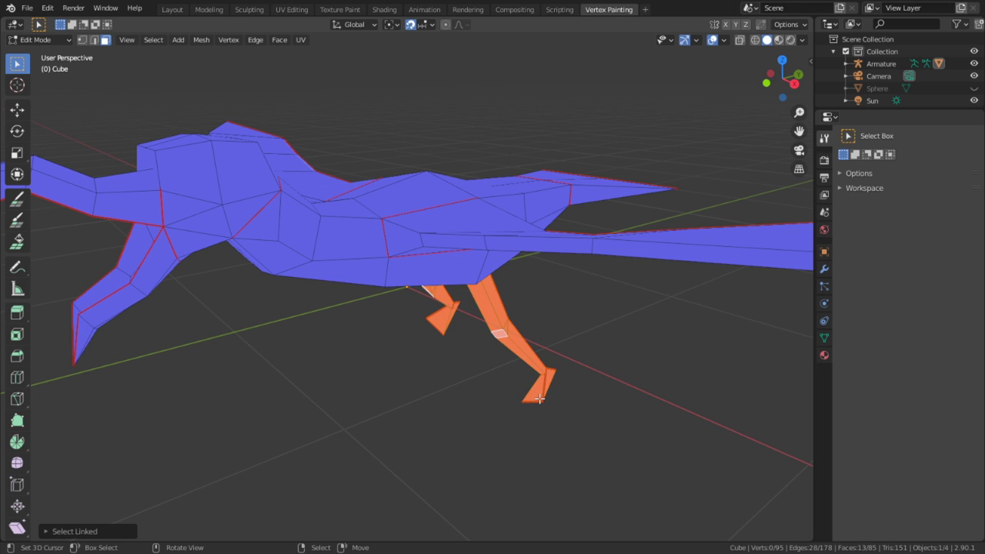
key(u)
key(alt+n)
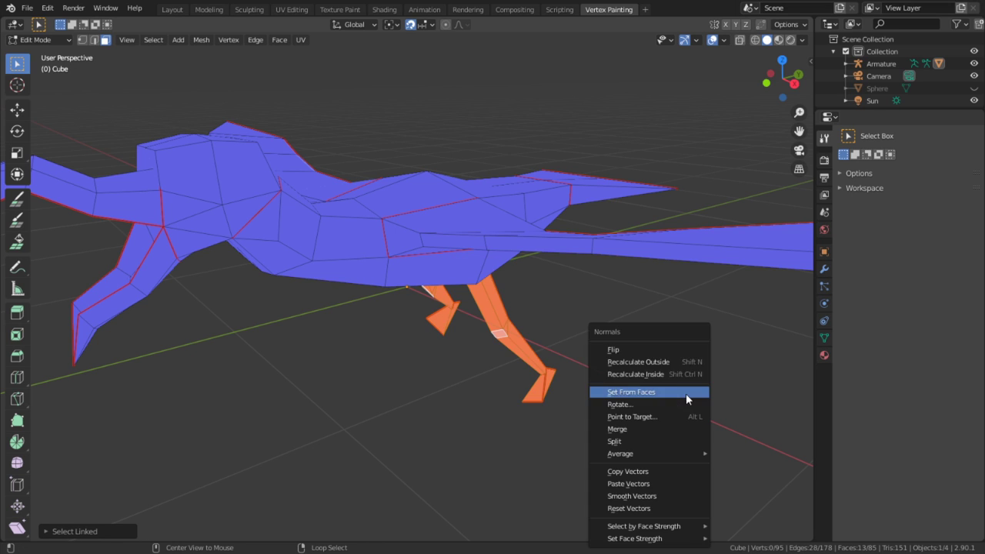
click(637, 350)
key(Tab)
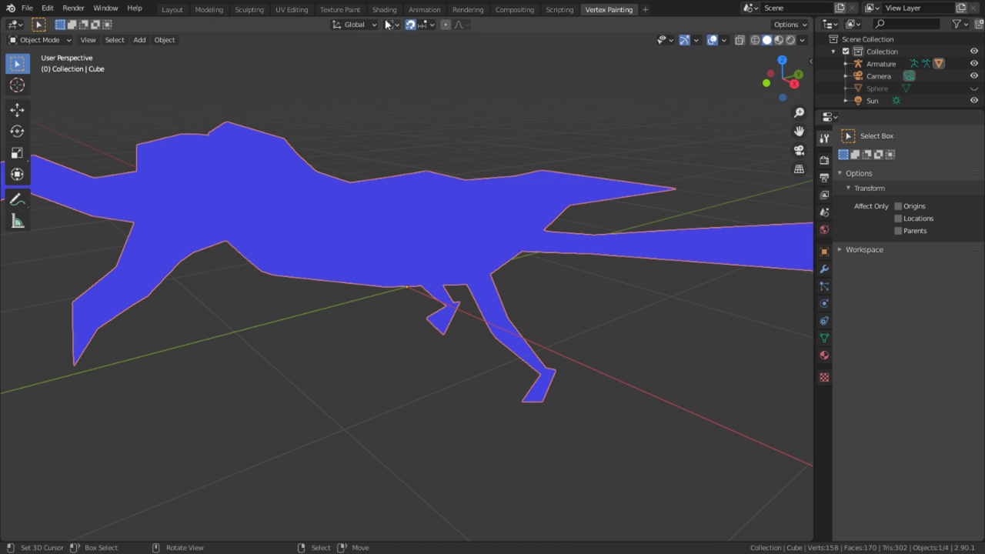
In the UV Editing workspace, select the whole mesh and examine its UV islands over the TEX_Albatross image
click(291, 9)
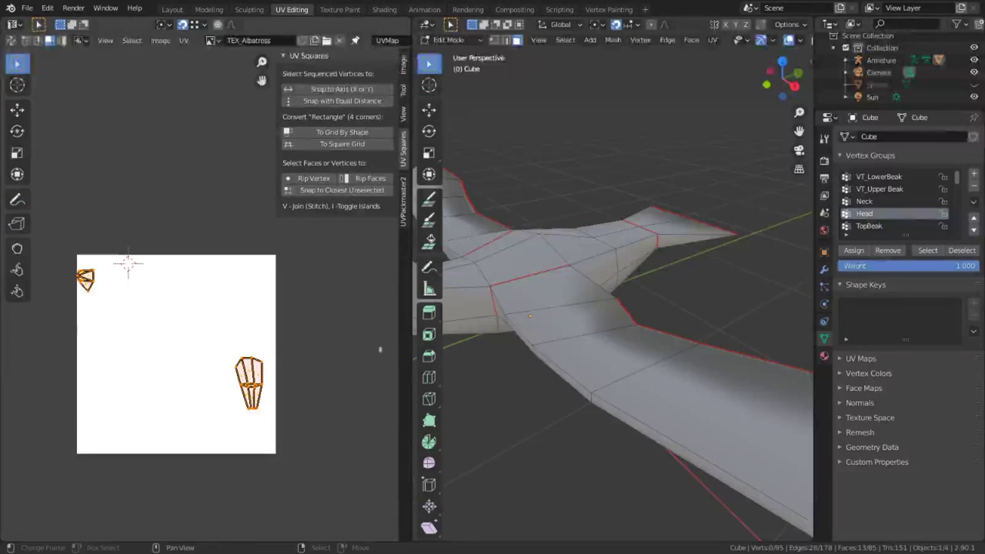
key(a)
scroll(306, 365, up, 5)
scroll(306, 365, up, 5)
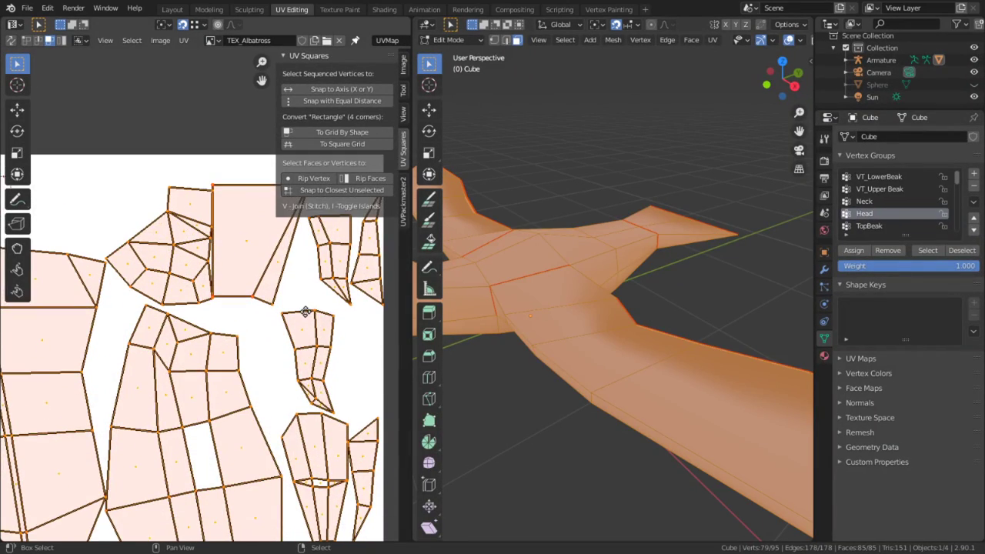
scroll(248, 336, down, 4)
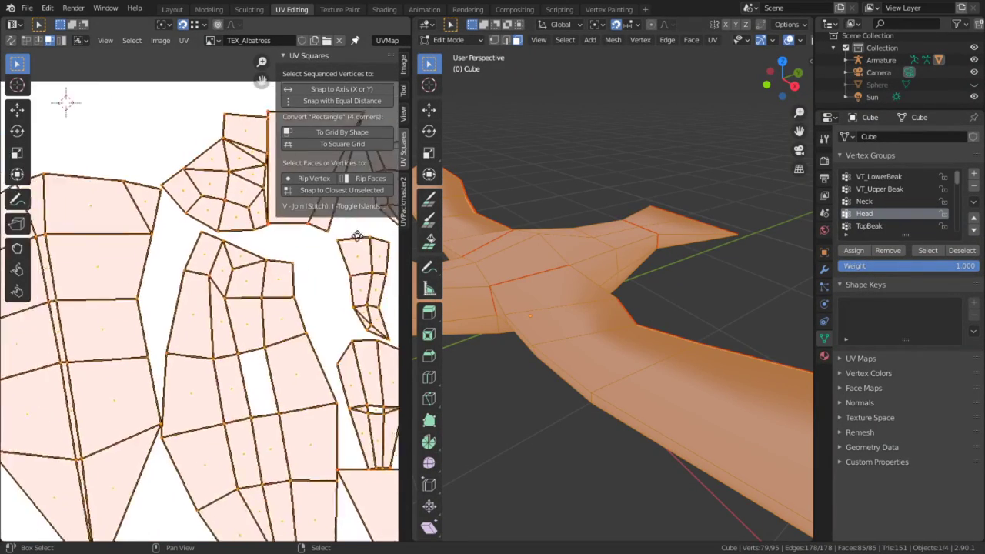
scroll(297, 218, down, 6)
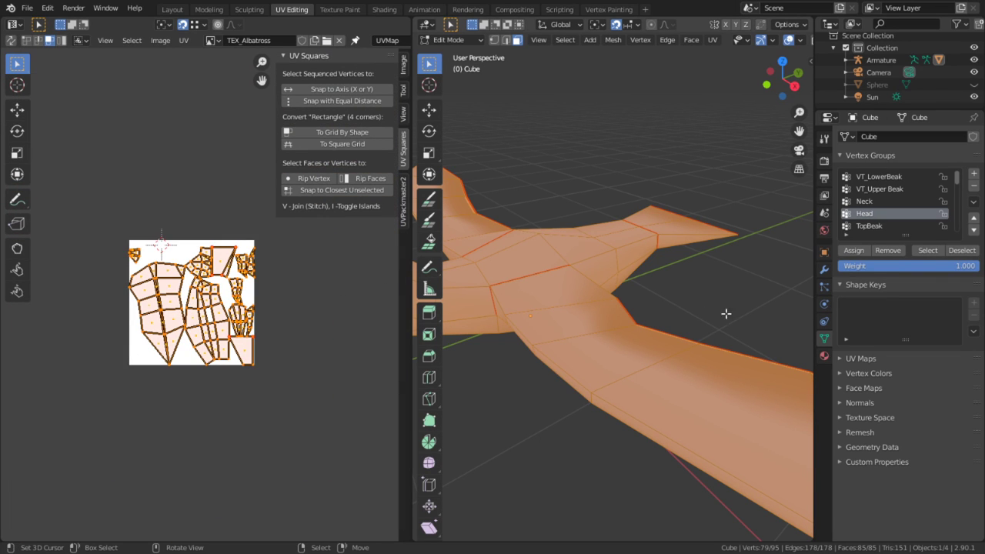
Reorder the workspaces so that Vertex Painting comes directly after Layout and Modeling
click(609, 8)
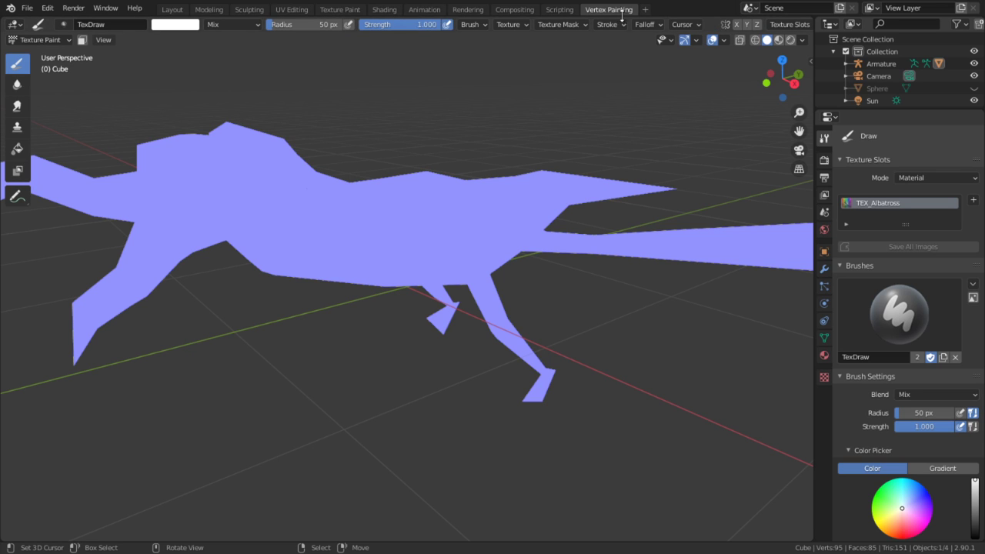
right_click(611, 13)
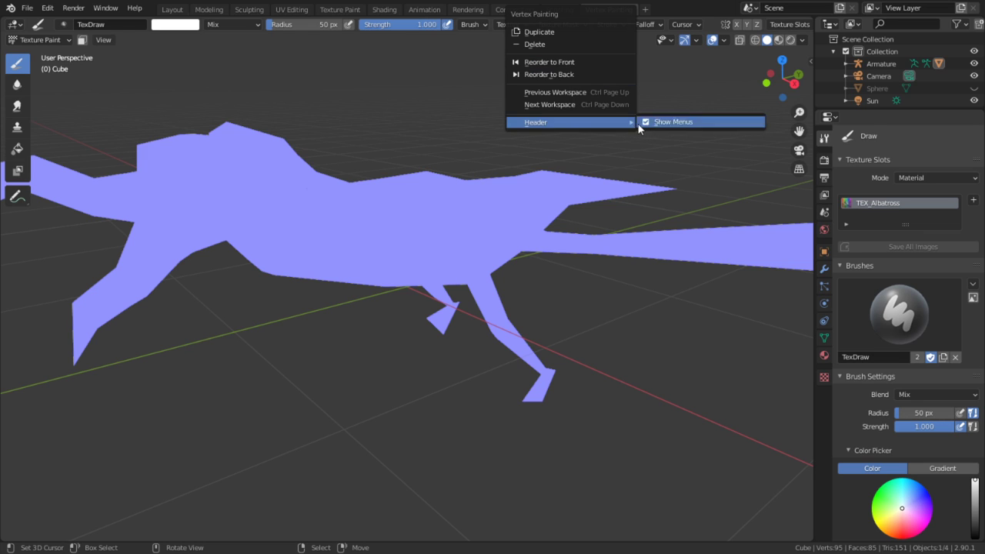
click(575, 61)
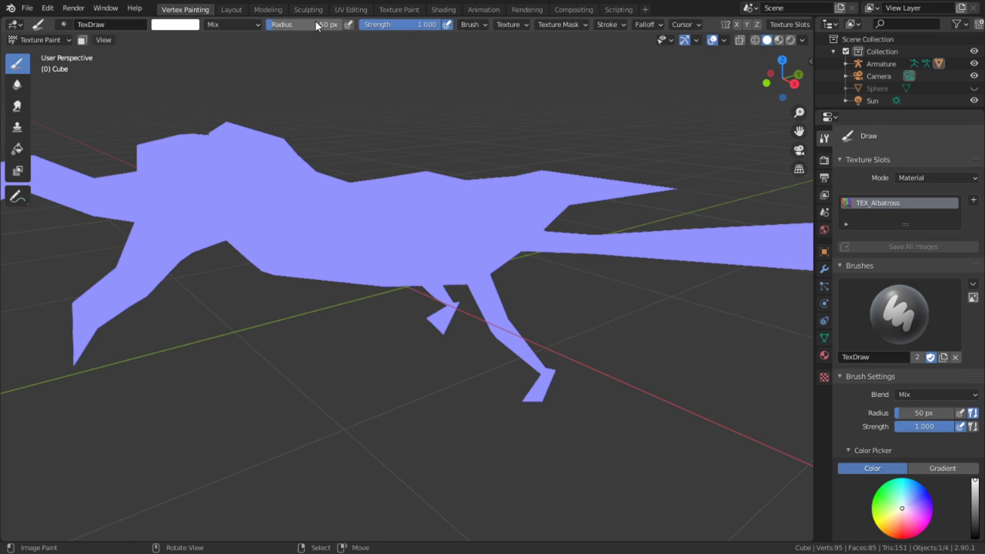
right_click(169, 11)
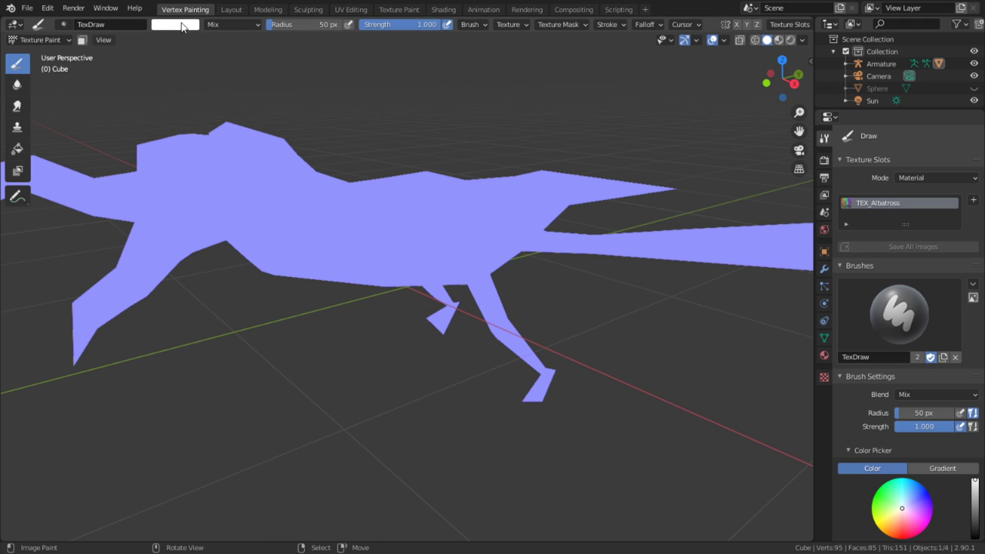
right_click(192, 19)
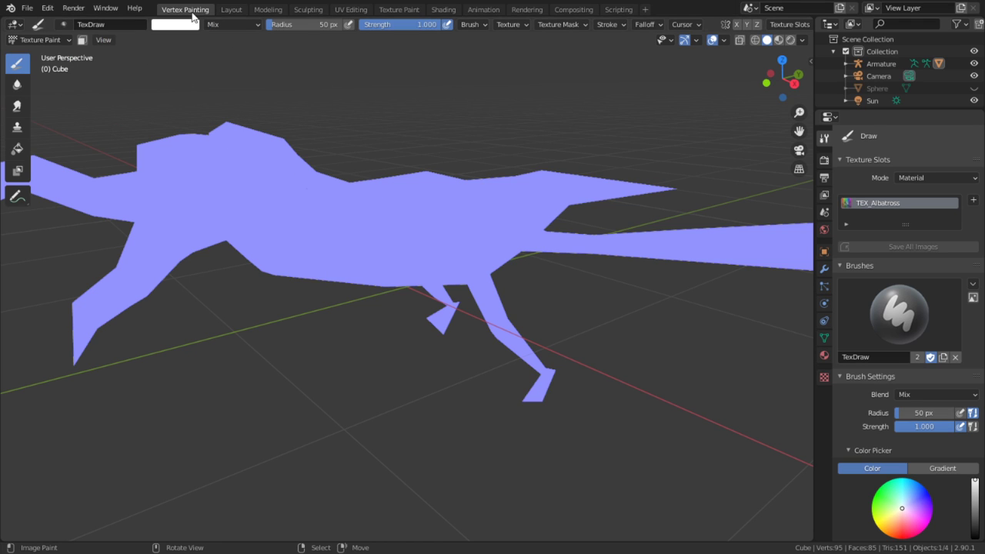
right_click(224, 16)
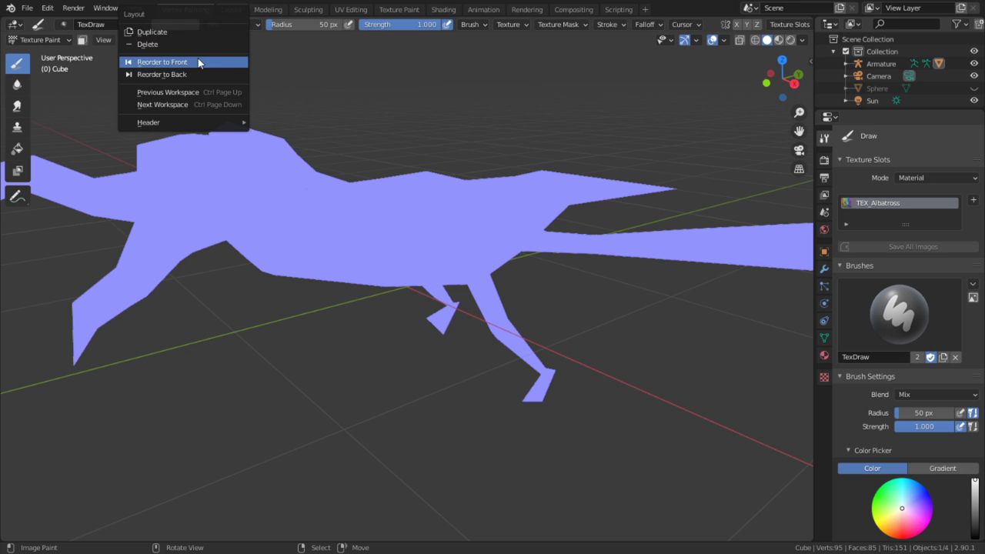
right_click(260, 15)
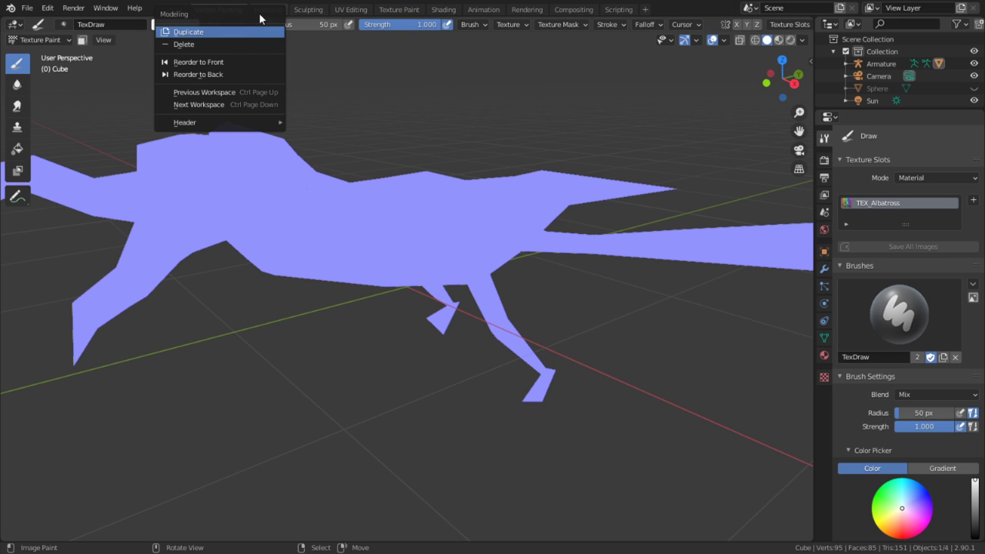
click(194, 61)
right_click(214, 15)
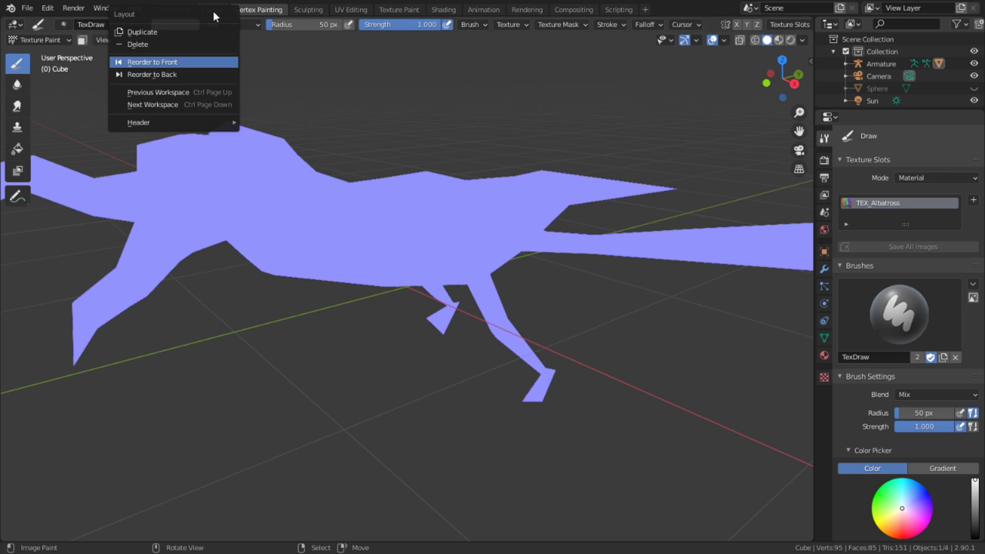
click(186, 62)
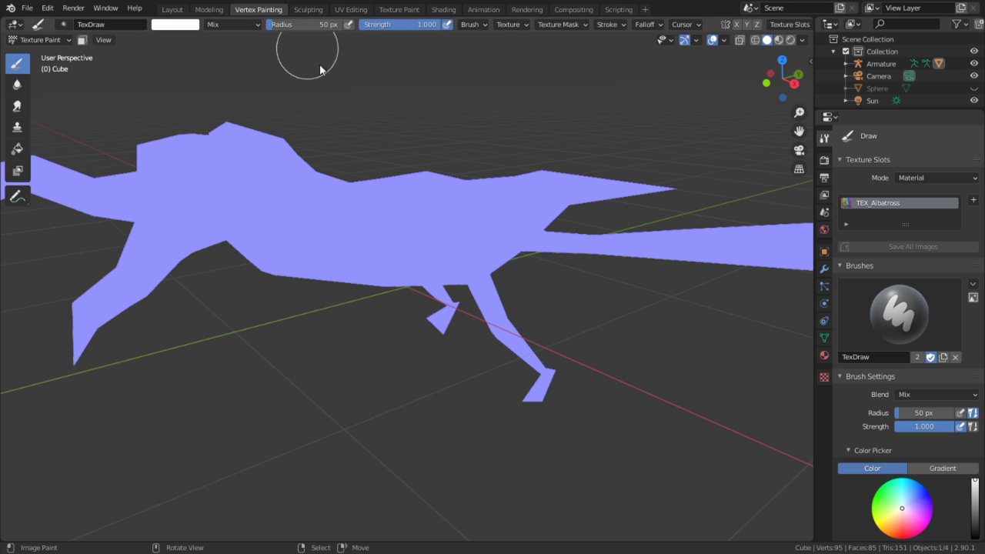
Turn off the Face Orientation overlay and switch the bird mesh from Texture Paint to Vertex Paint mode
click(724, 40)
click(649, 262)
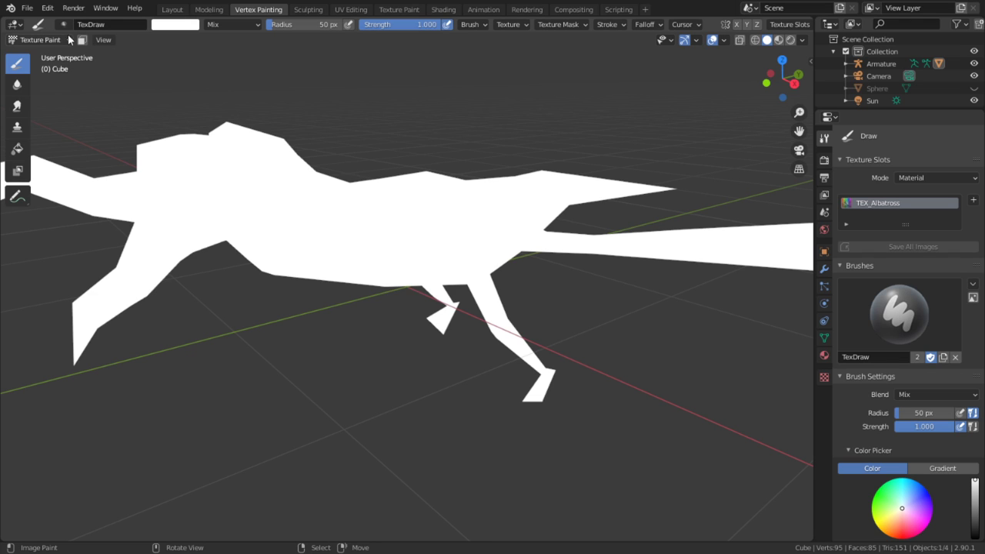
click(43, 38)
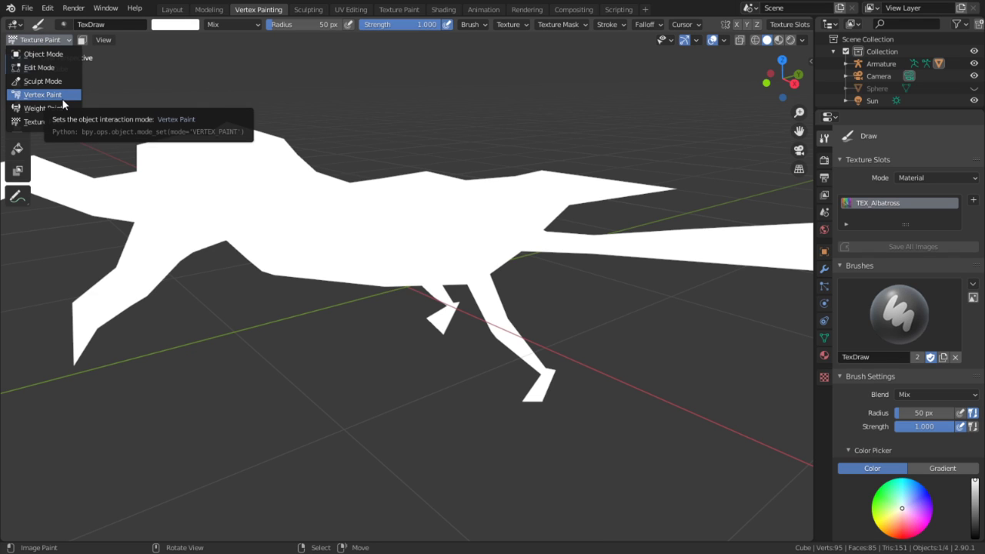
click(60, 96)
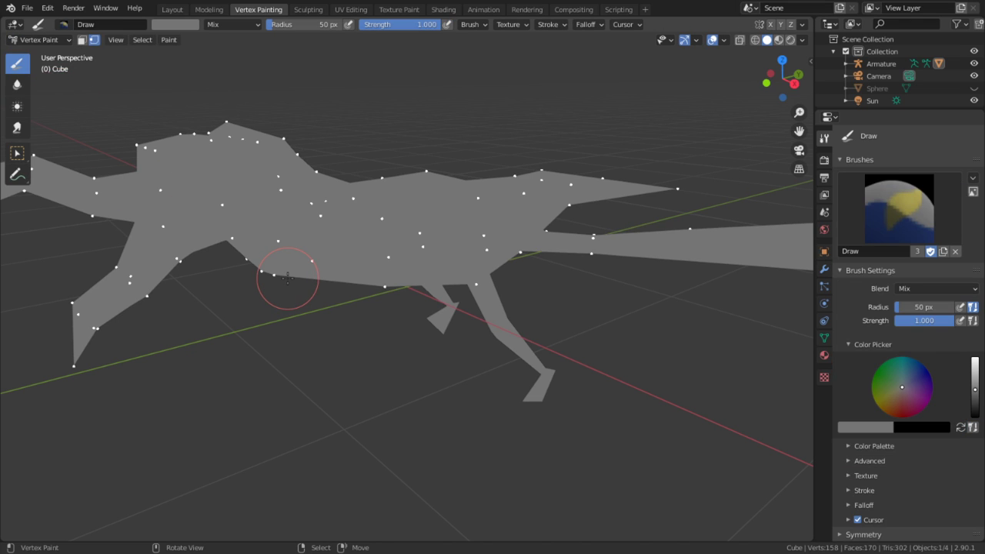
Turn on the Wireframe overlay so the bird's mesh edges show while vertex painting
middle_drag(477, 264, 693, 88)
click(722, 41)
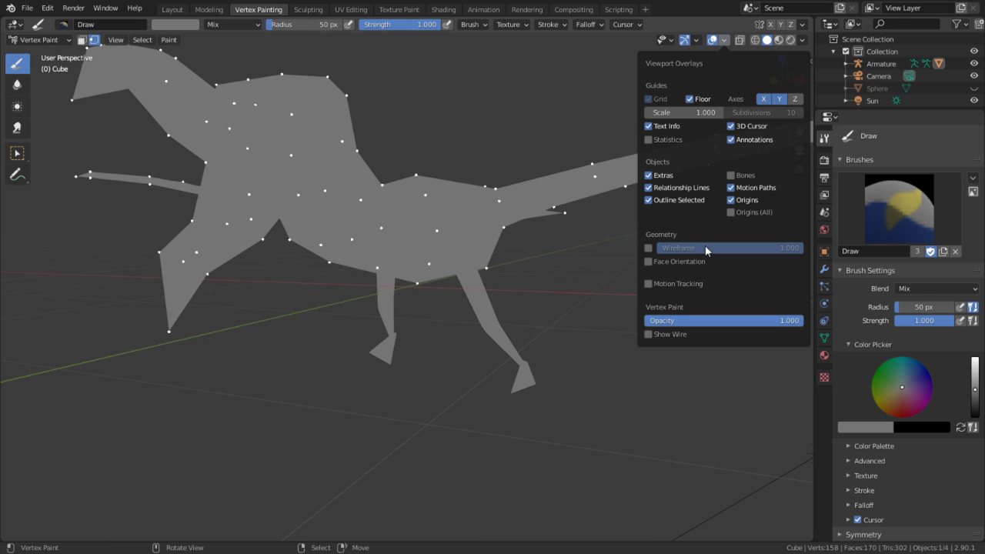
click(657, 247)
middle_drag(616, 262, 515, 279)
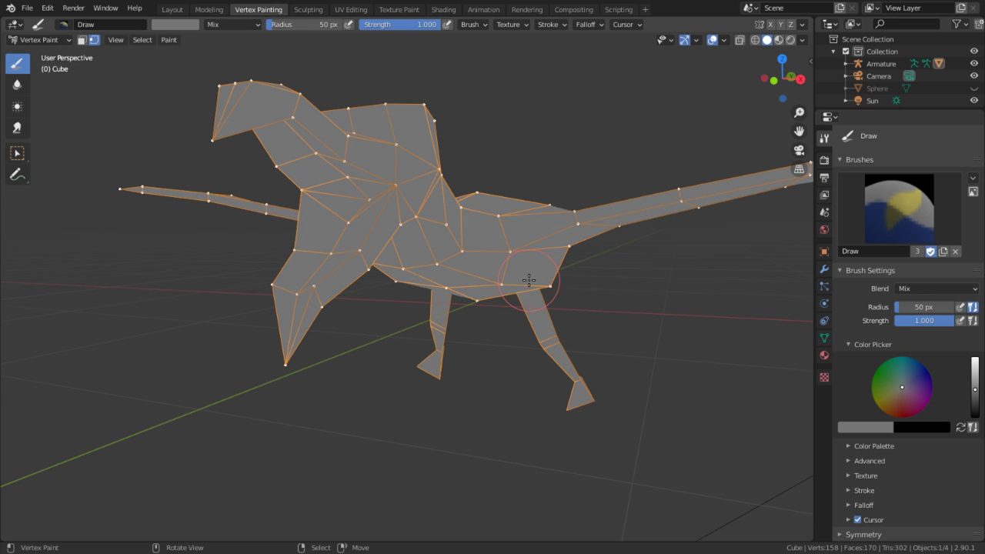
Set the Draw brush colour to a muted pink
mouse_move(901, 387)
mouse_down()
mouse_move(904, 417)
mouse_move(901, 391)
mouse_move(908, 397)
mouse_up()
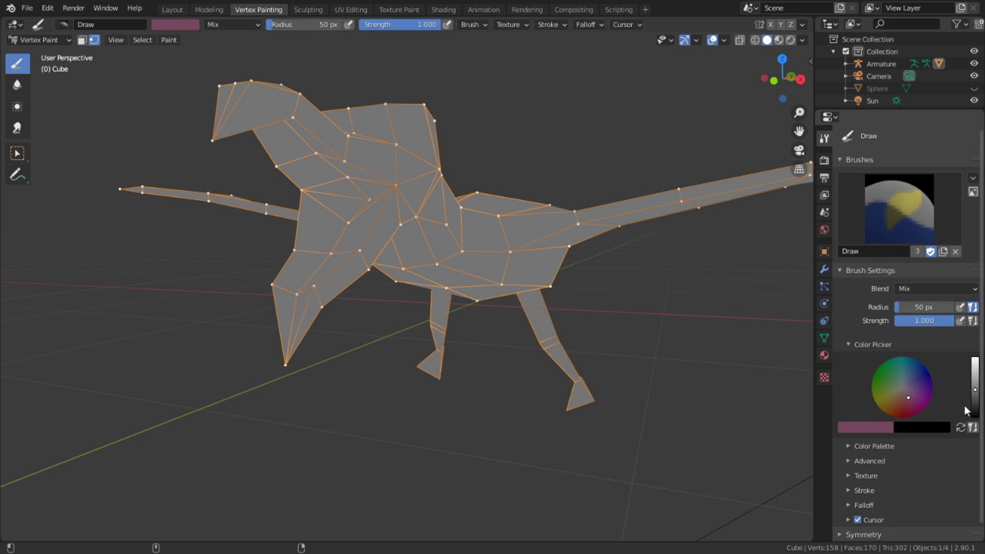
mouse_move(975, 388)
mouse_down()
mouse_move(974, 371)
mouse_move(975, 408)
mouse_move(974, 380)
mouse_up()
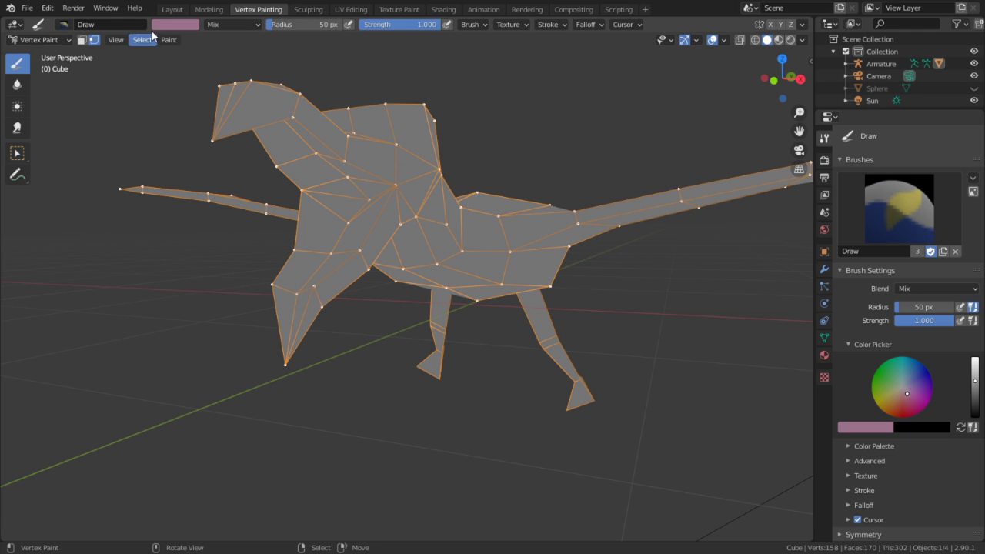
middle_drag(192, 118, 385, 237)
scroll(385, 236, up, 2)
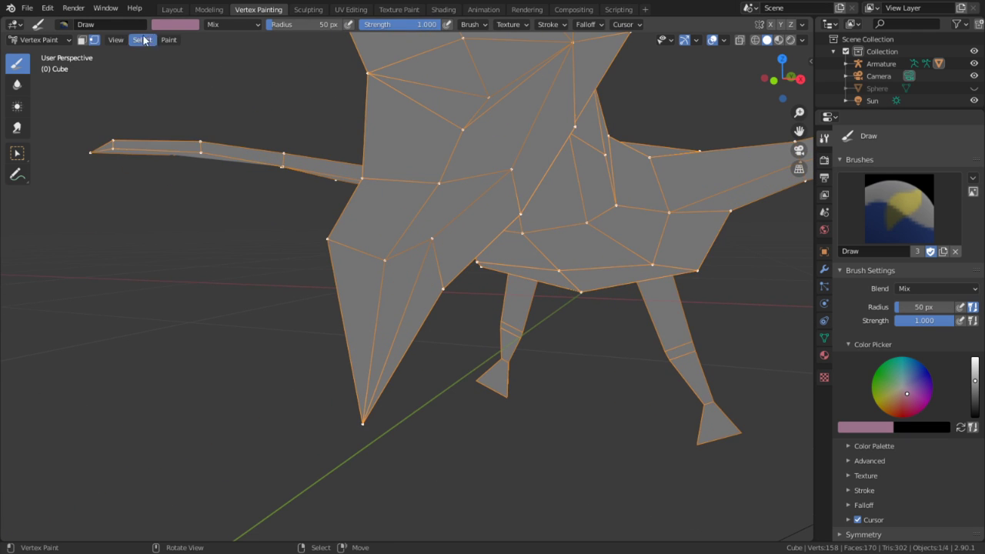
Switch the paint mask to face selection and select the inner faces of the lower beak
mouse_move(393, 251)
mouse_down()
mouse_move(391, 263)
mouse_move(407, 217)
mouse_move(508, 138)
mouse_up()
drag(477, 103, 488, 121)
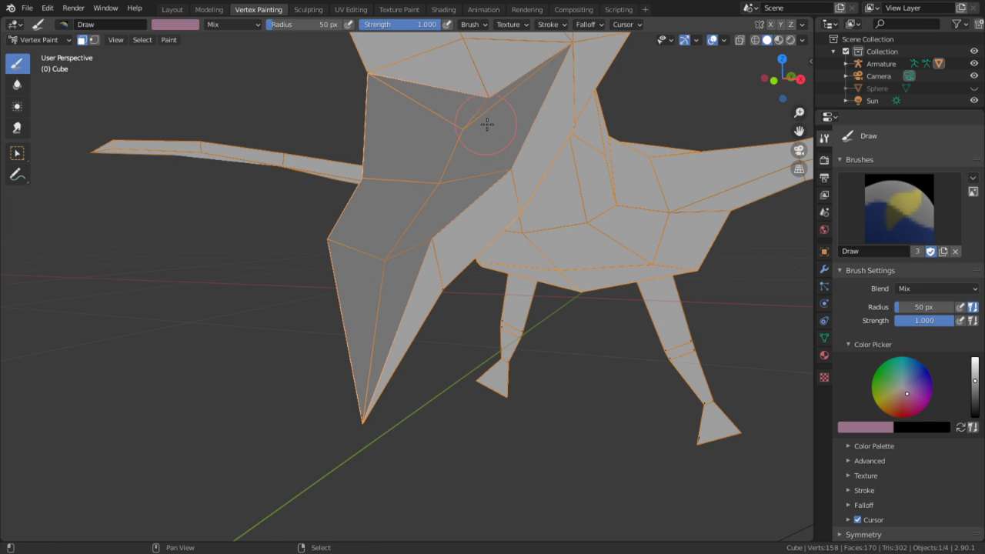
middle_drag(488, 121, 386, 136)
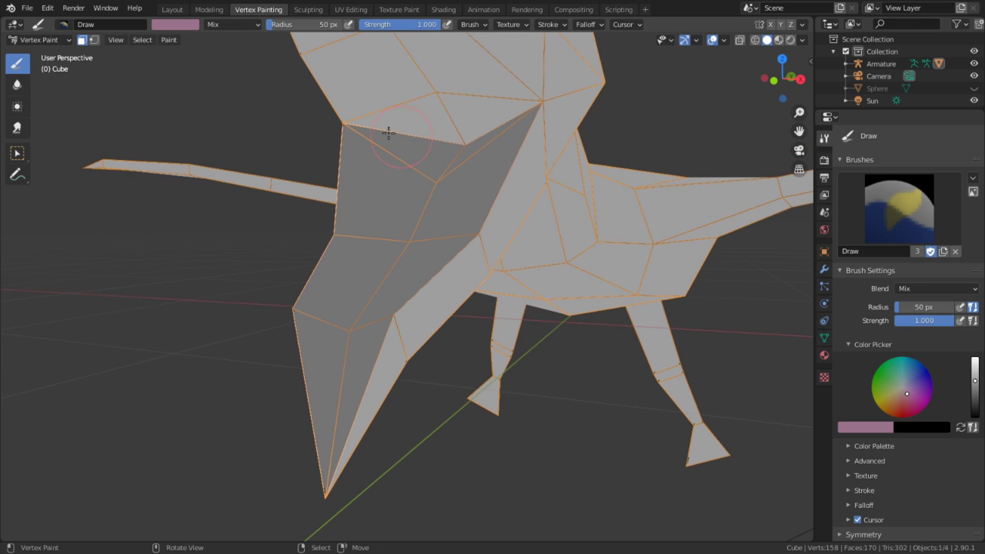
Brighten the brush colour to light pink and fill the selected inner lower beak faces with it
click(172, 25)
drag(256, 94, 257, 51)
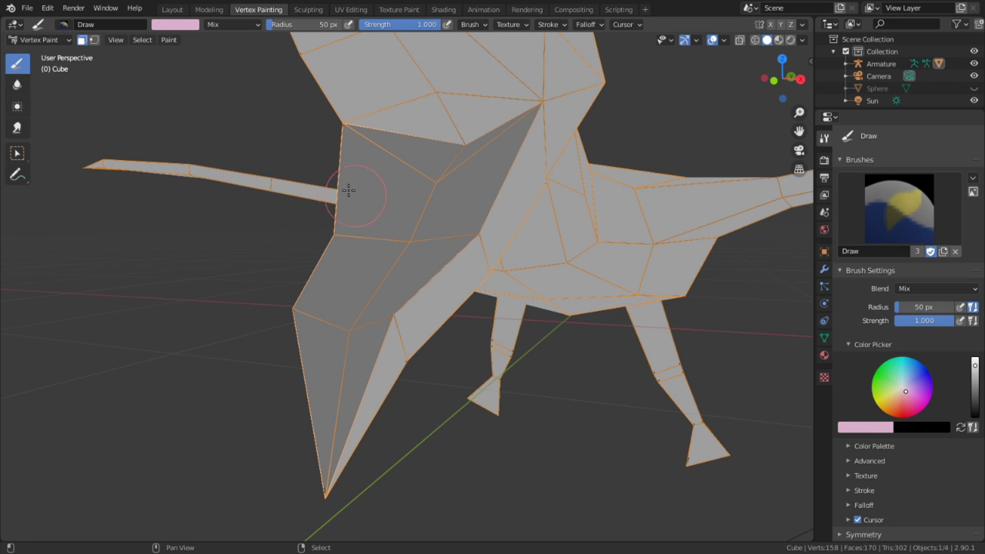
key(shift+k)
mouse_move(435, 282)
middle_down()
mouse_move(499, 325)
mouse_move(492, 331)
middle_up()
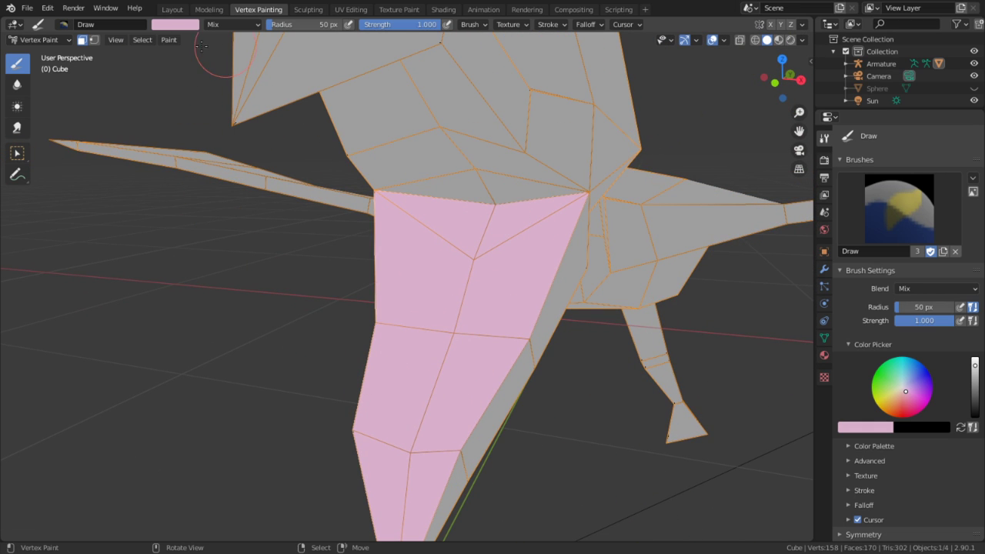
Switch the paint mask to vertex selection and choose a dark red brush colour
click(93, 40)
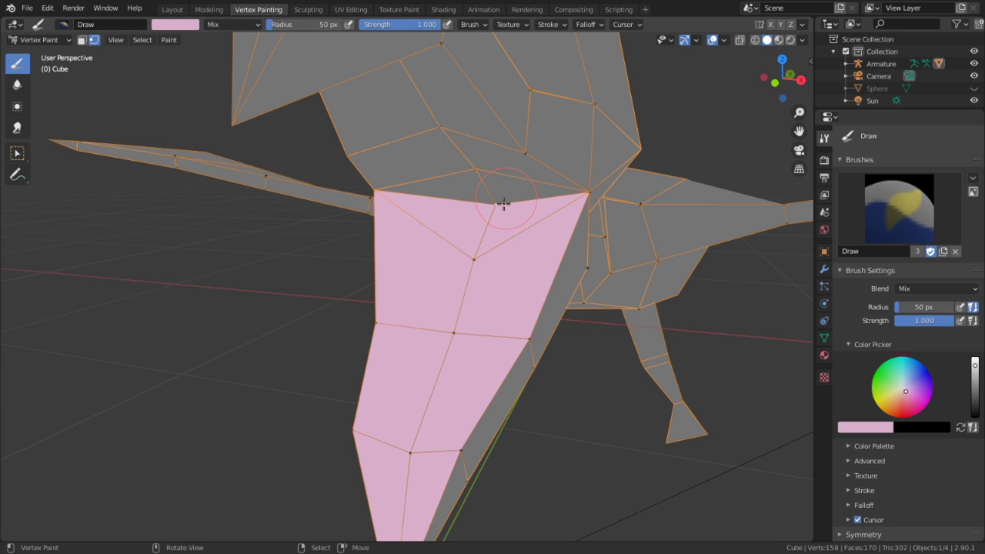
drag(902, 400, 902, 407)
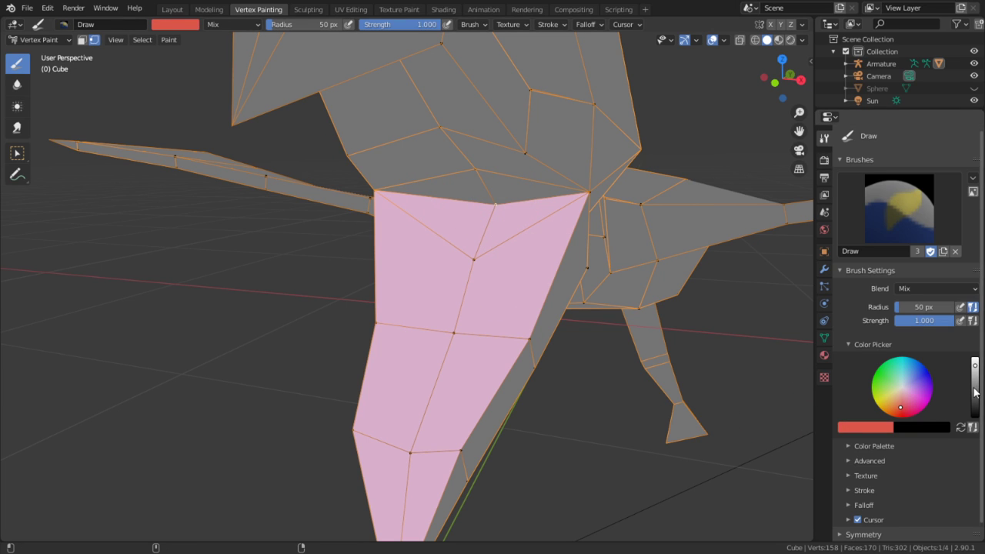
drag(974, 359, 974, 395)
key(ctrl+Tab)
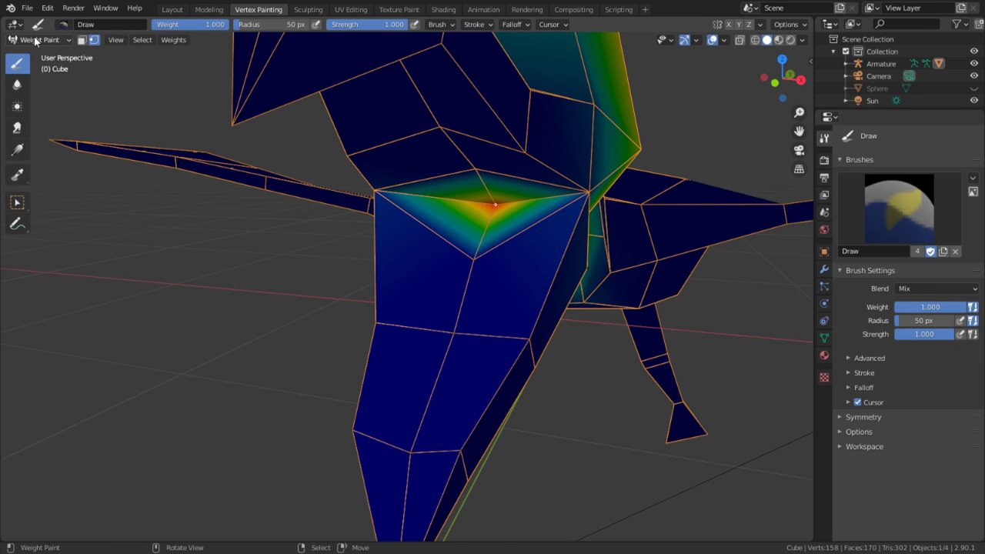
key(ctrl+Tab)
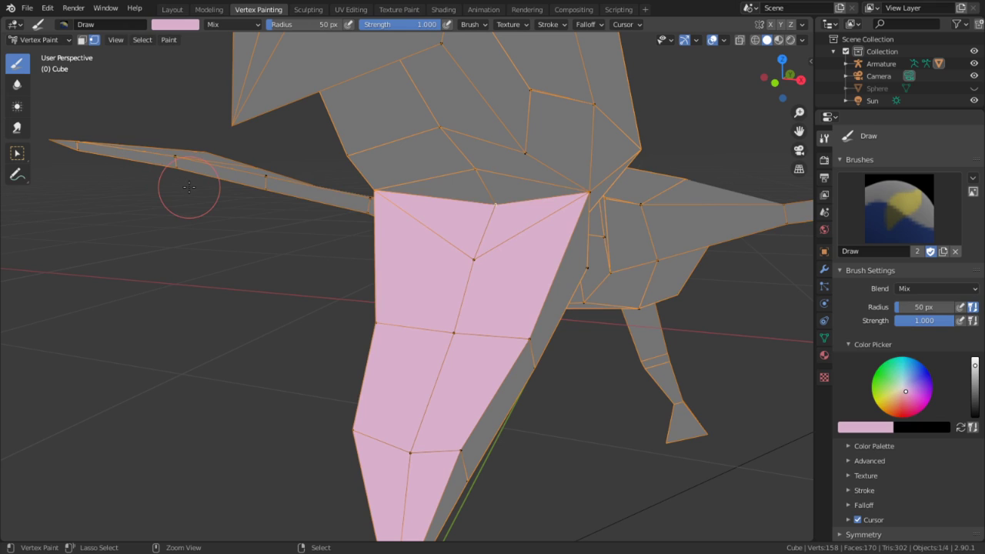
drag(492, 231, 475, 299)
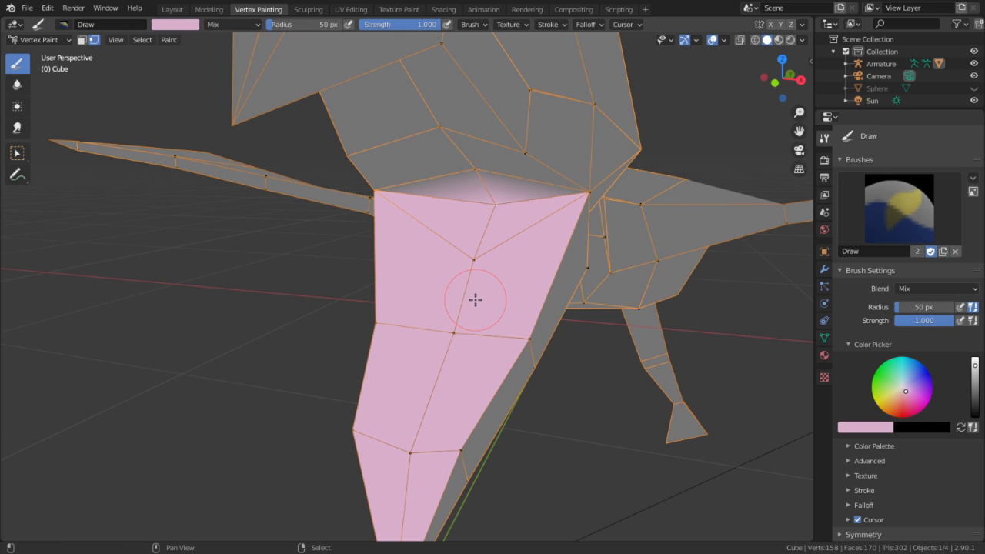
Set the brush colour to dark red and paint the throat vertex where the two beak halves meet
click(901, 411)
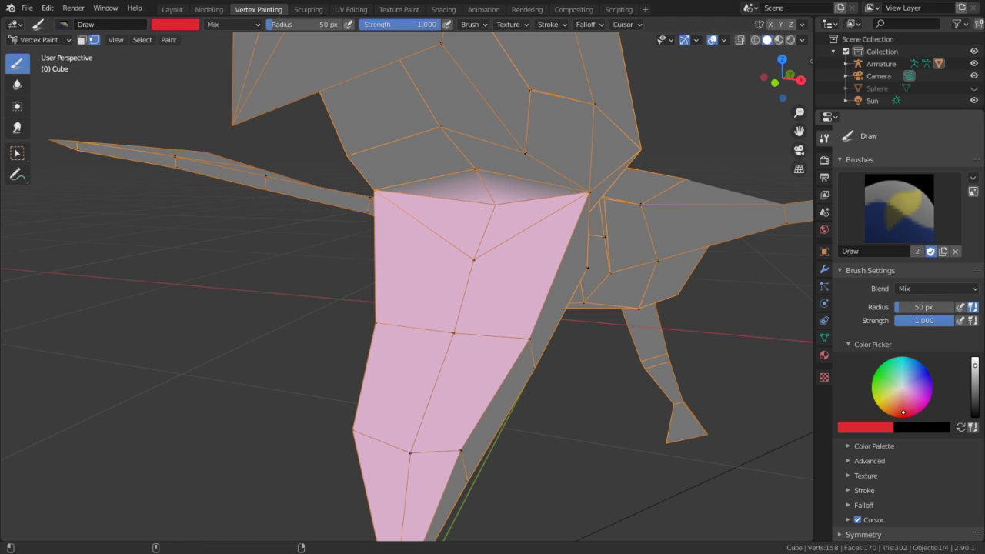
drag(974, 391, 974, 396)
drag(500, 229, 531, 287)
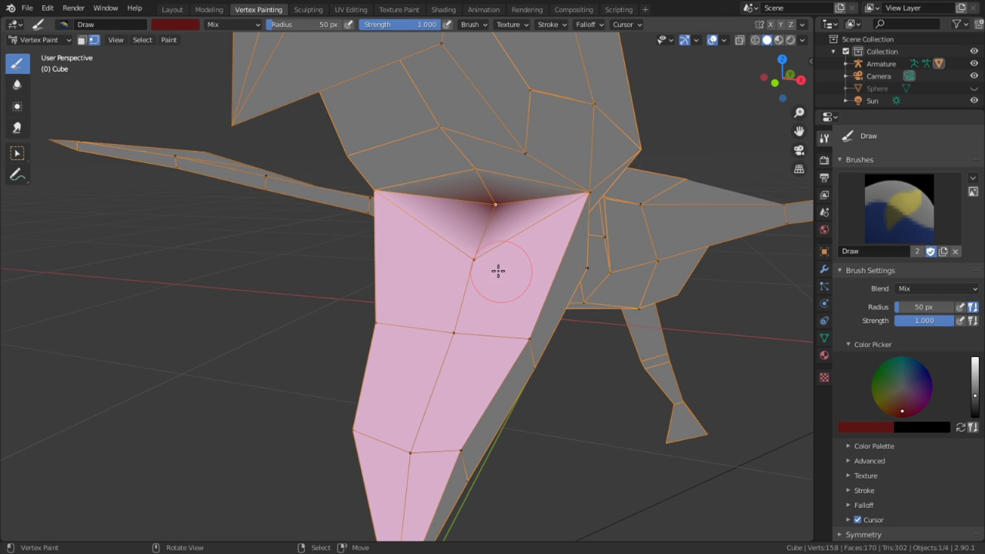
mouse_move(542, 265)
middle_down()
mouse_move(582, 231)
mouse_move(572, 237)
mouse_move(507, 218)
middle_up()
Switch back to face masking, enlarge the brush to 125 px and paint the side edges of the inner lower beak dark red
click(94, 39)
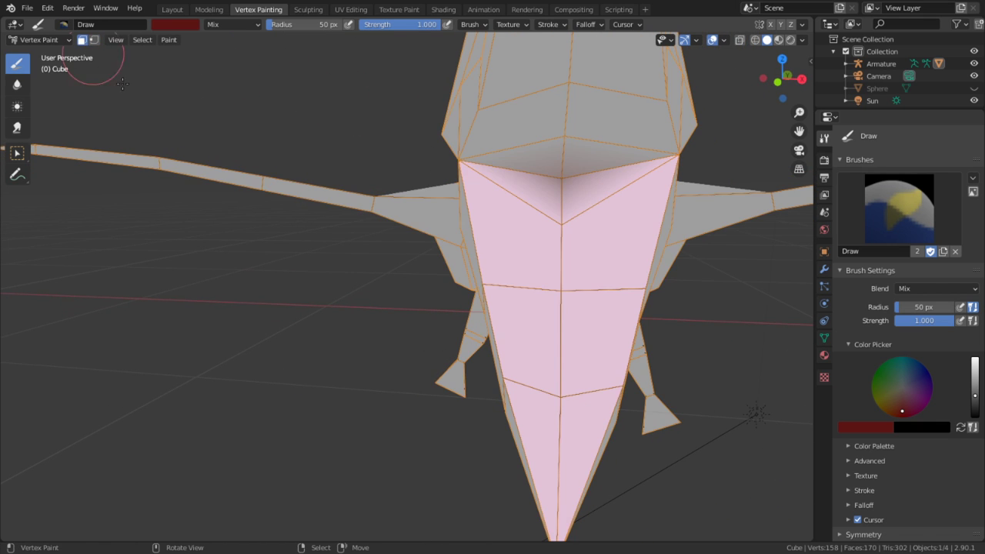
mouse_move(526, 232)
mouse_down()
mouse_move(528, 218)
mouse_move(531, 454)
mouse_up()
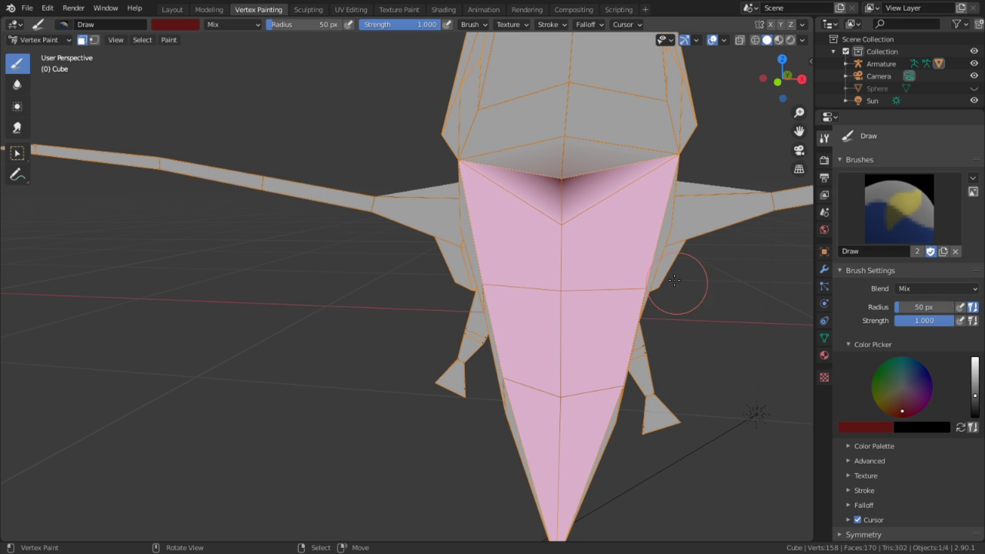
key(f)
click(623, 308)
mouse_move(625, 309)
mouse_down()
mouse_move(638, 415)
mouse_move(549, 528)
mouse_up()
drag(716, 192, 664, 150)
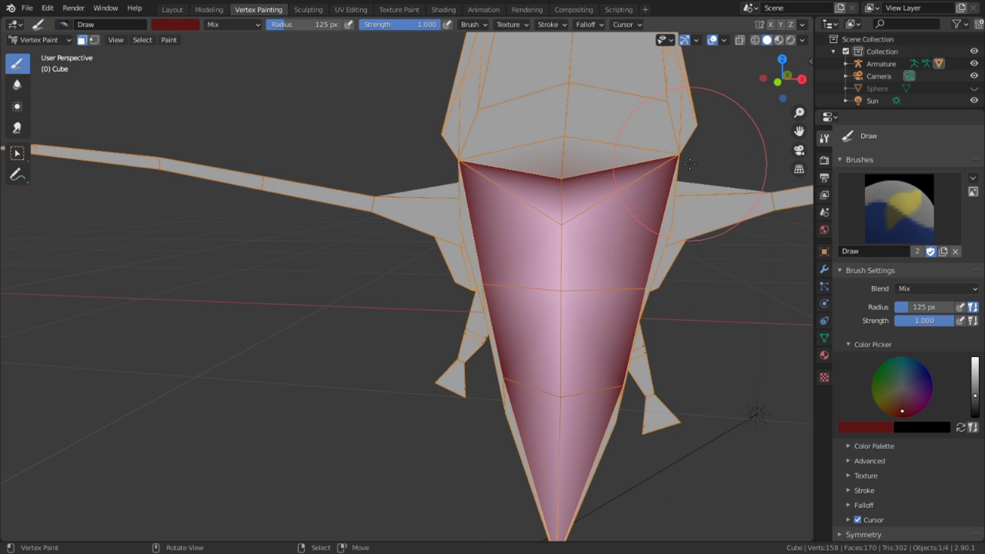
Try painting dark red across the rear faces of the inner lower beak
scroll(689, 163, up, 3)
scroll(674, 193, down, 5)
mouse_move(666, 215)
middle_down()
mouse_move(622, 224)
mouse_move(692, 213)
mouse_move(680, 220)
middle_up()
scroll(652, 330, up, 3)
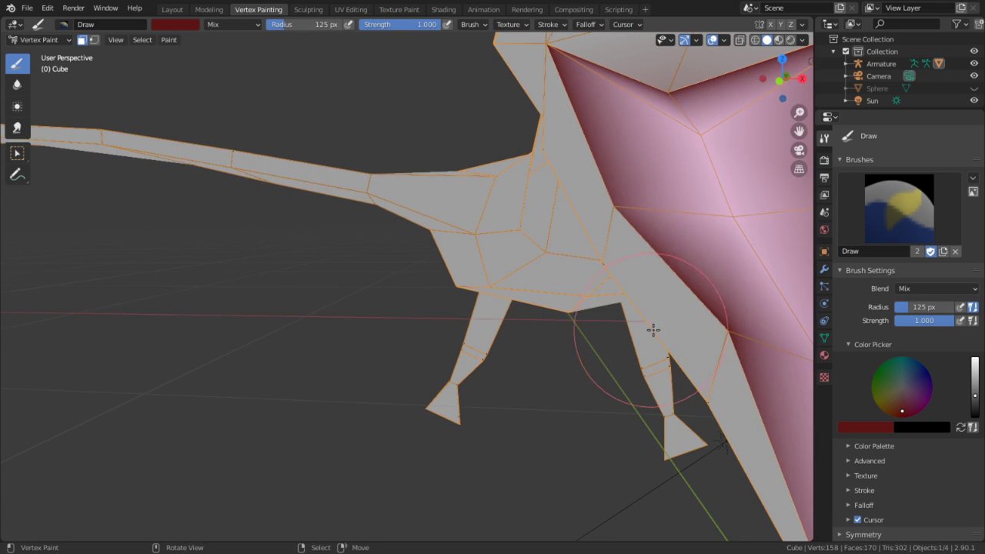
scroll(652, 330, down, 2)
click(601, 183)
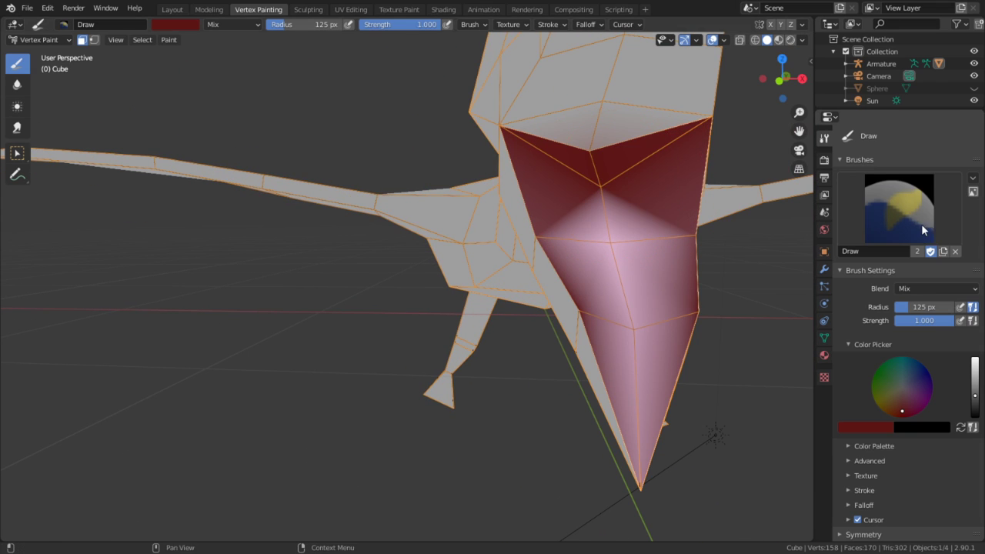
drag(682, 203, 670, 182)
mouse_move(670, 182)
middle_down()
mouse_move(620, 180)
mouse_move(618, 208)
middle_up()
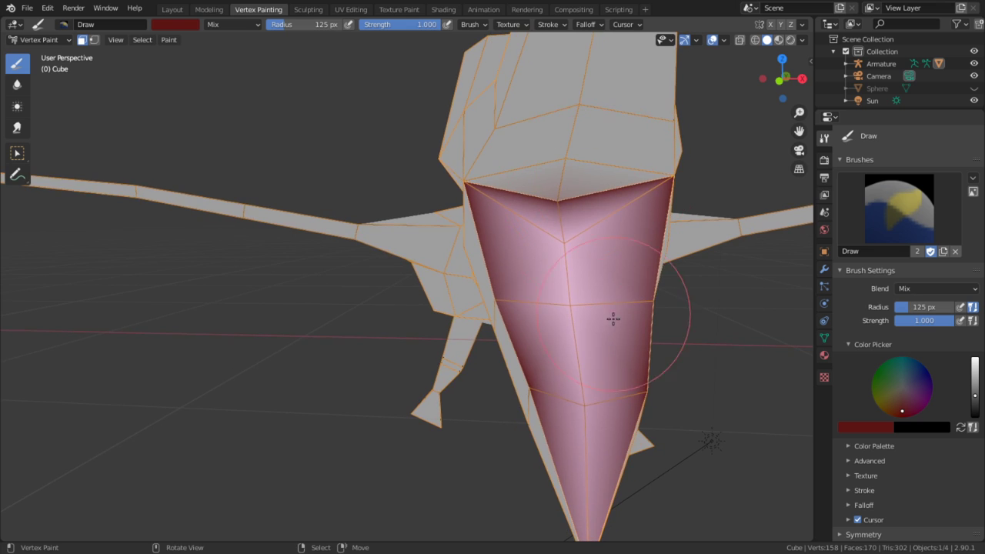
Select the inner faces of the upper beak and fill them with dark red
mouse_move(613, 317)
middle_down()
mouse_move(543, 345)
mouse_move(490, 326)
mouse_move(563, 285)
mouse_move(538, 198)
middle_up()
mouse_move(496, 180)
mouse_down()
mouse_move(479, 132)
mouse_move(477, 70)
mouse_move(484, 103)
mouse_move(473, 193)
mouse_move(515, 190)
mouse_up()
key(ctrl+z)
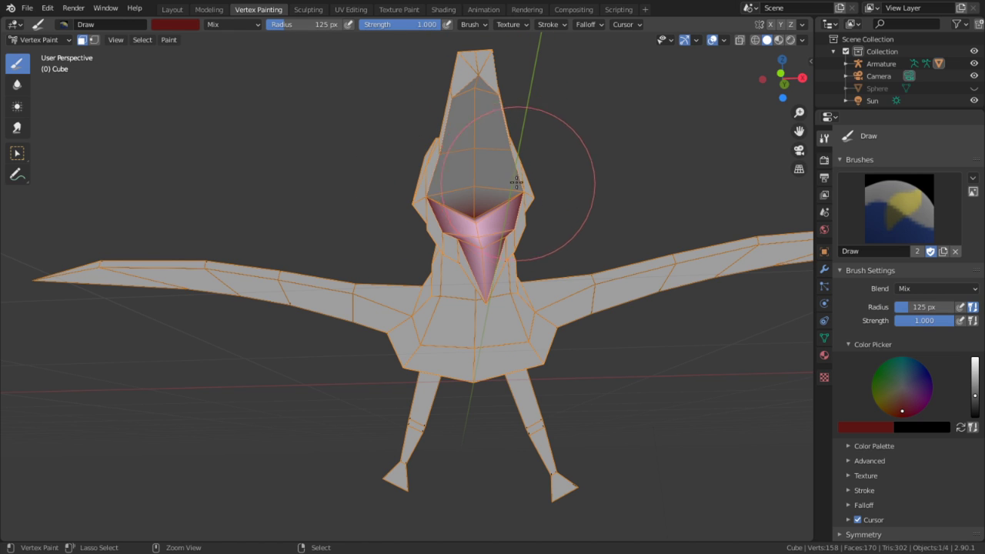
key(ctrl+z)
key(ctrl+z)
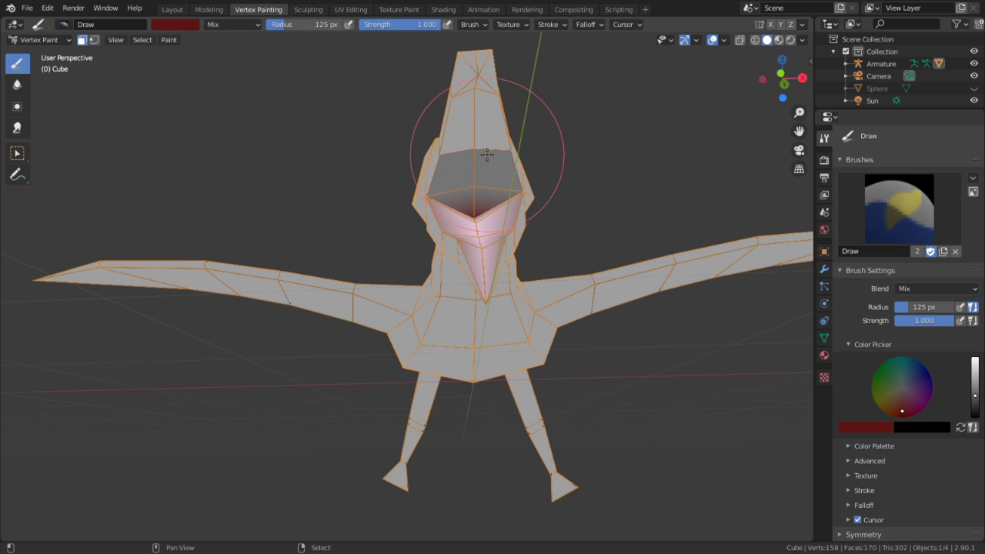
key(ctrl+z)
mouse_move(501, 160)
mouse_down()
mouse_move(481, 146)
mouse_move(487, 94)
mouse_up()
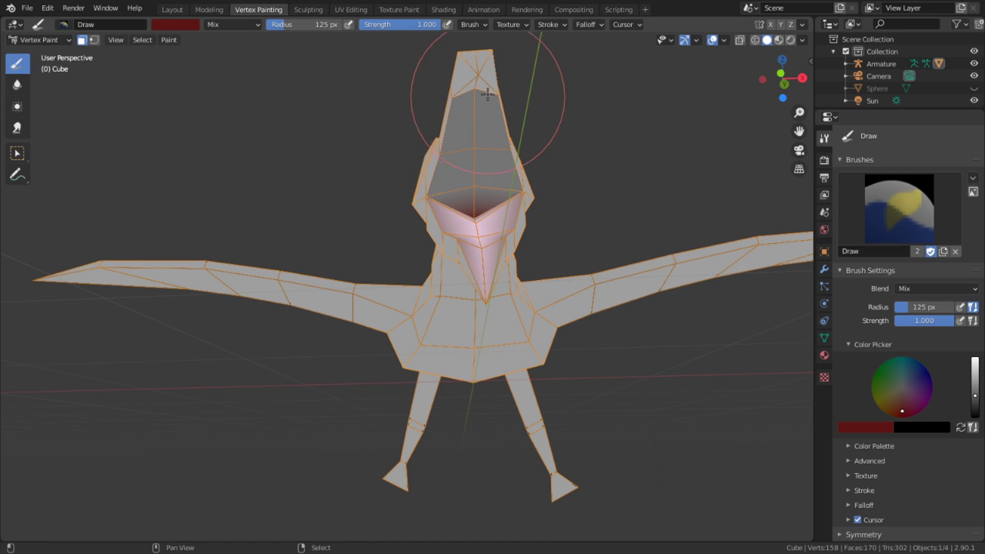
shift+right_click(486, 85)
key(shift+k)
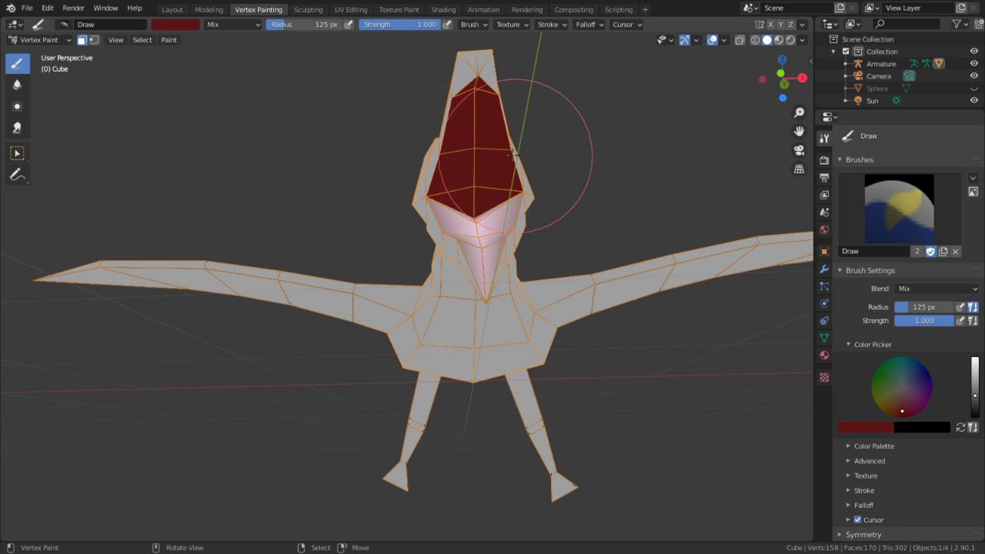
Darken the red brush colour and reduce the brush radius to 73 px
click(185, 27)
drag(261, 77, 261, 108)
key(f)
click(461, 187)
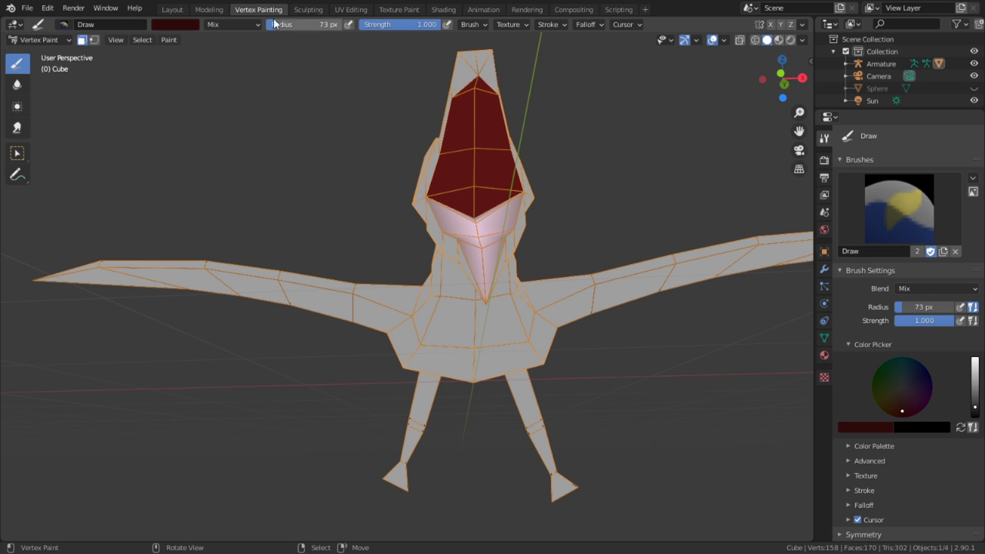
Mask to the inner upper beak's centre-line vertices and paint them with the darker red
click(93, 40)
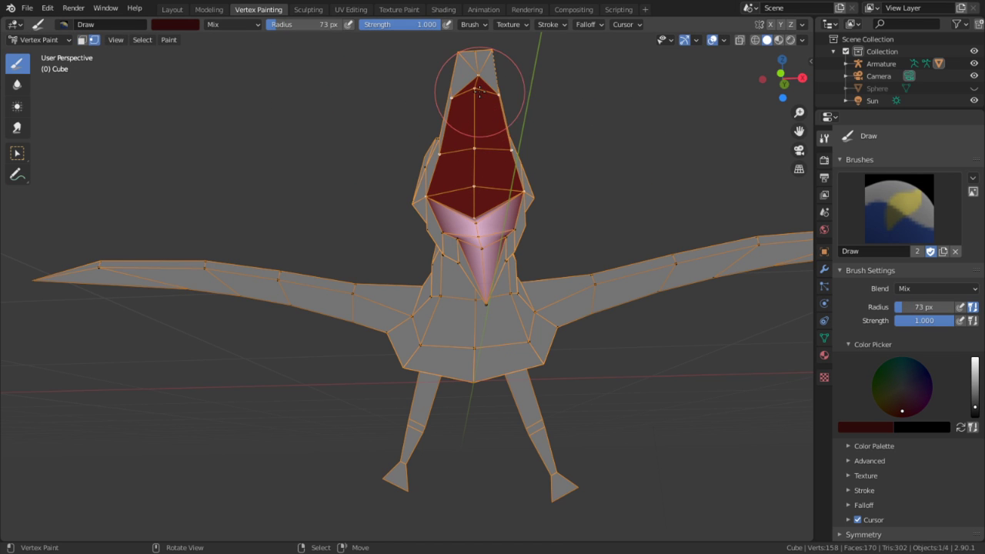
middle_drag(496, 204, 499, 278)
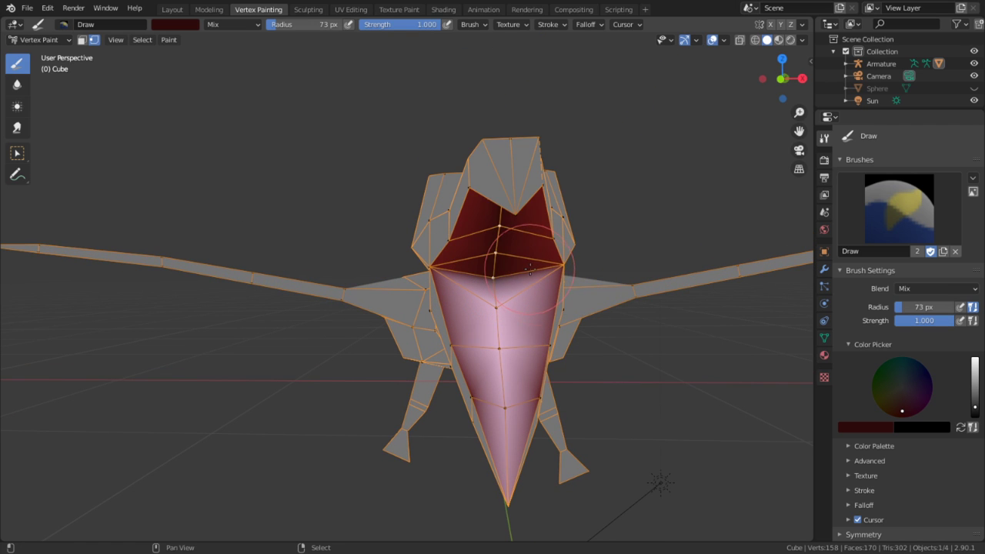
scroll(498, 278, up, 2)
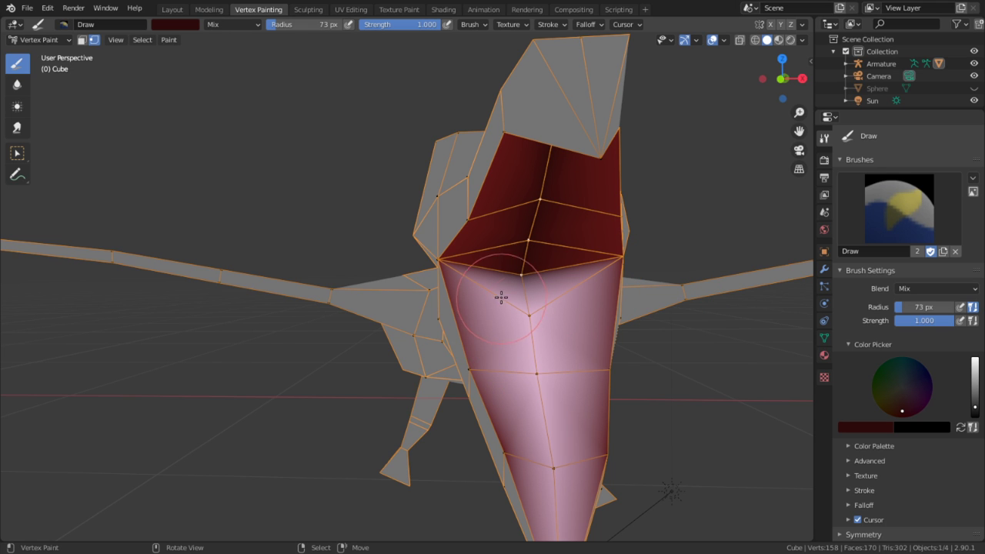
In Edit Mode, select the outer side and top faces along the base and middle of the upper beak
mouse_move(504, 286)
middle_down()
mouse_move(488, 279)
mouse_move(463, 299)
mouse_move(357, 243)
mouse_move(424, 231)
middle_up()
key(Tab)
click(246, 221)
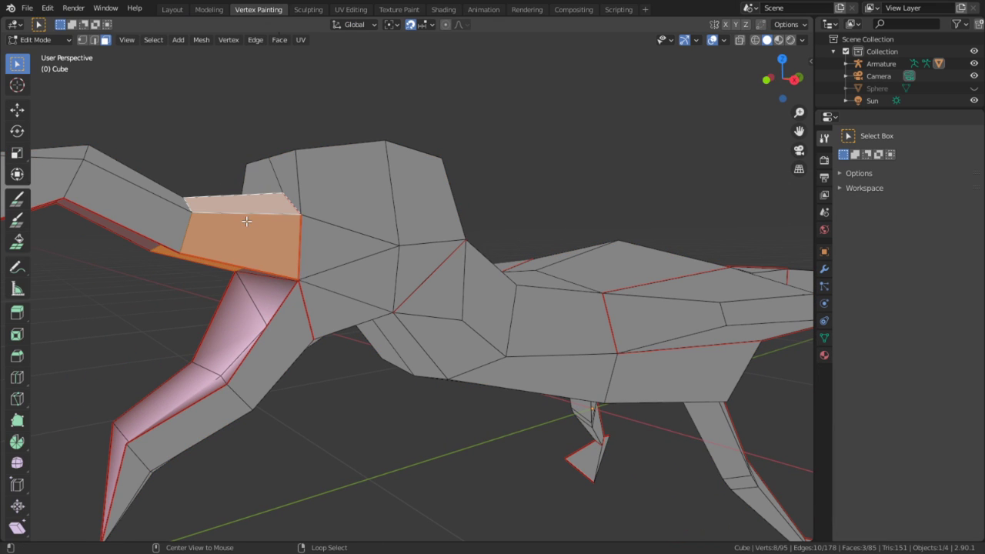
alt+click(160, 182)
alt+click(204, 213)
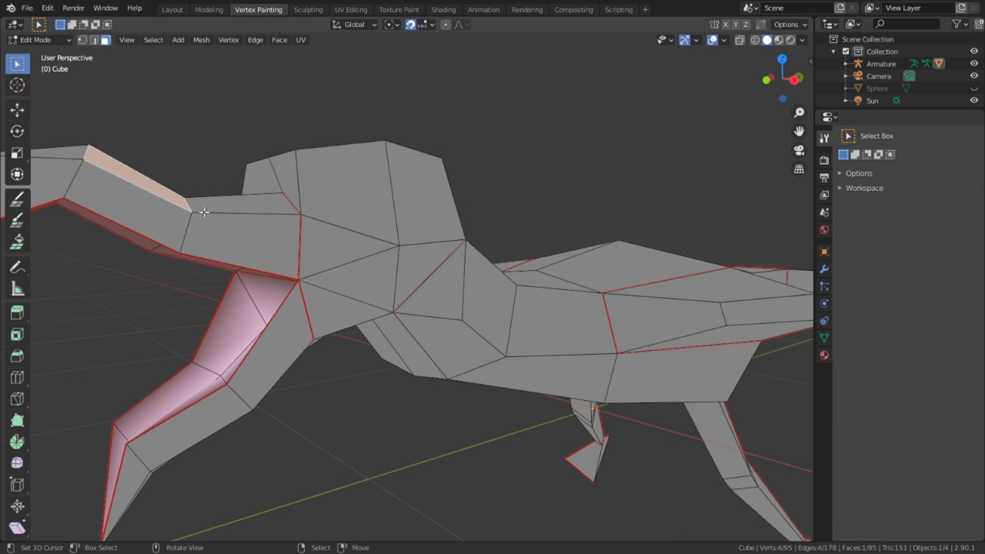
alt+click(182, 224)
shift+click(176, 221)
Add the side, top and front faces of the hooked beak tip to the selection
shift+middle_drag(196, 177, 248, 187)
shift+click(109, 203)
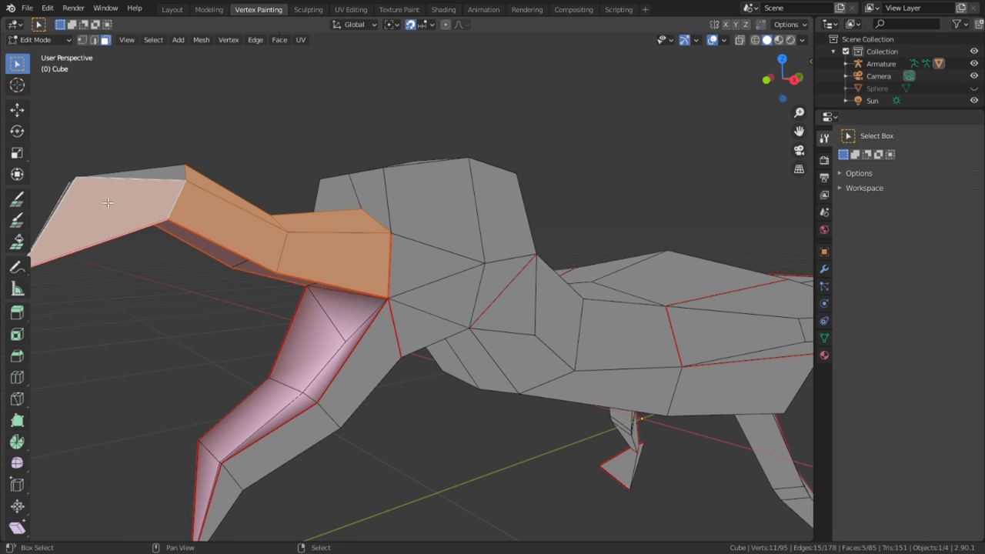
shift+click(122, 174)
middle_drag(122, 174, 203, 193)
shift+click(354, 281)
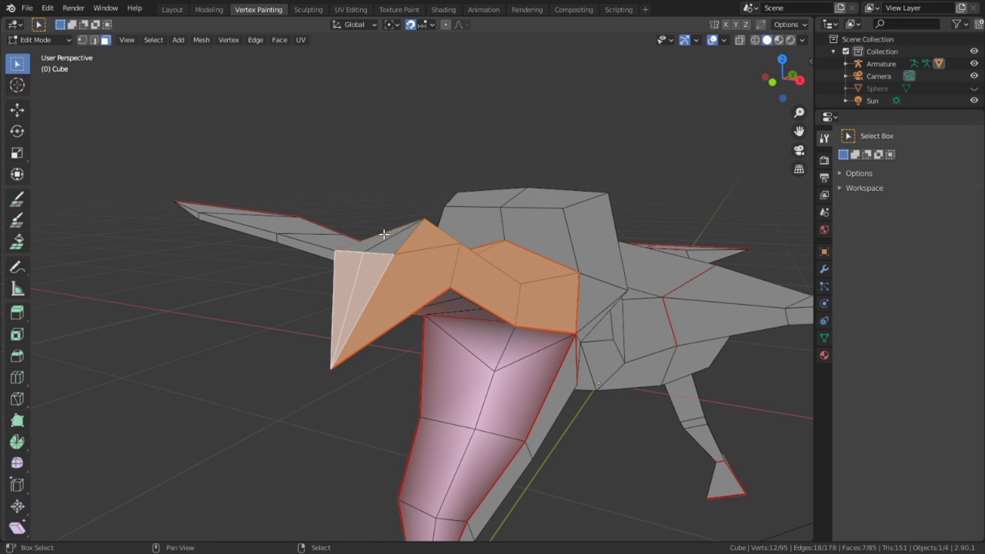
shift+click(384, 234)
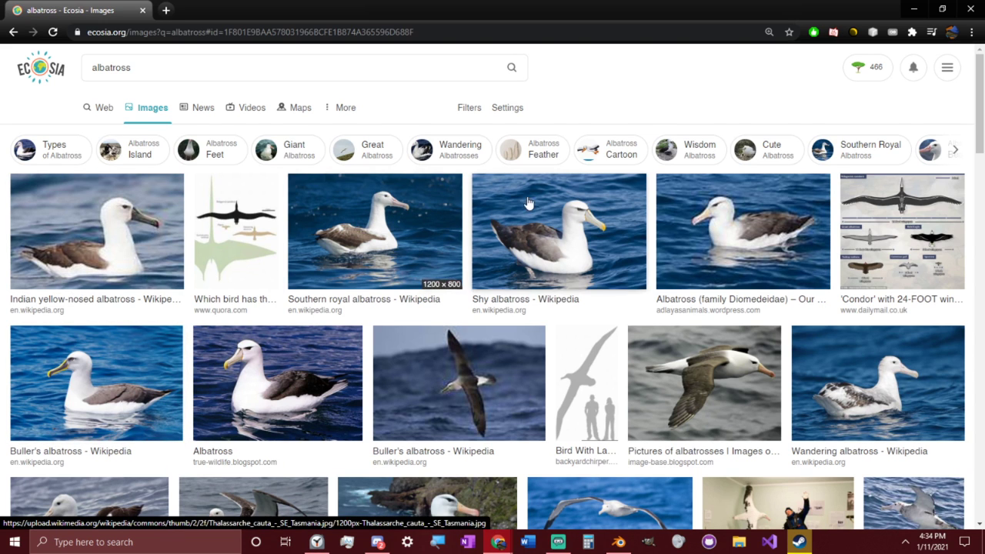
Compare the Southern royal albatross and Shy albatross photos in the image search results to examine their beak colours
click(426, 226)
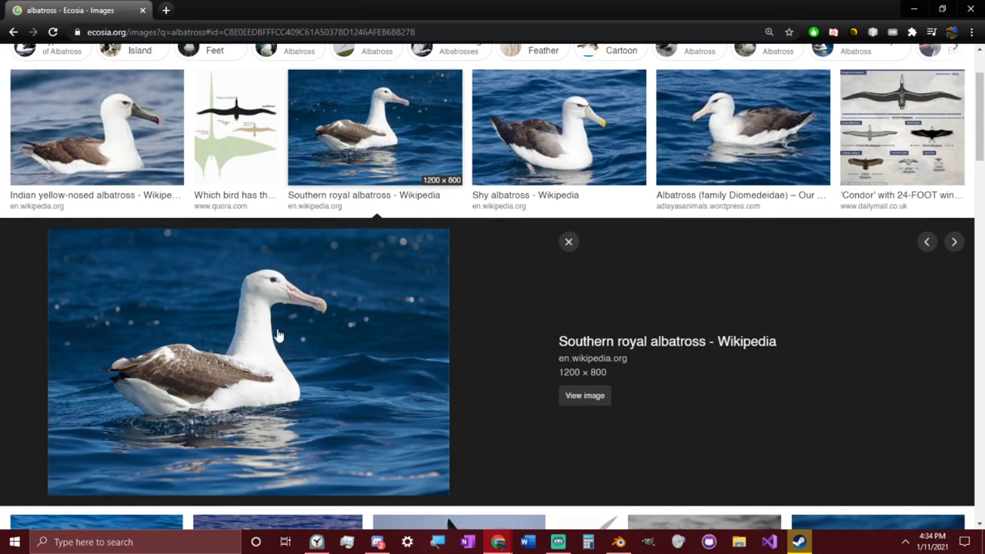
click(597, 126)
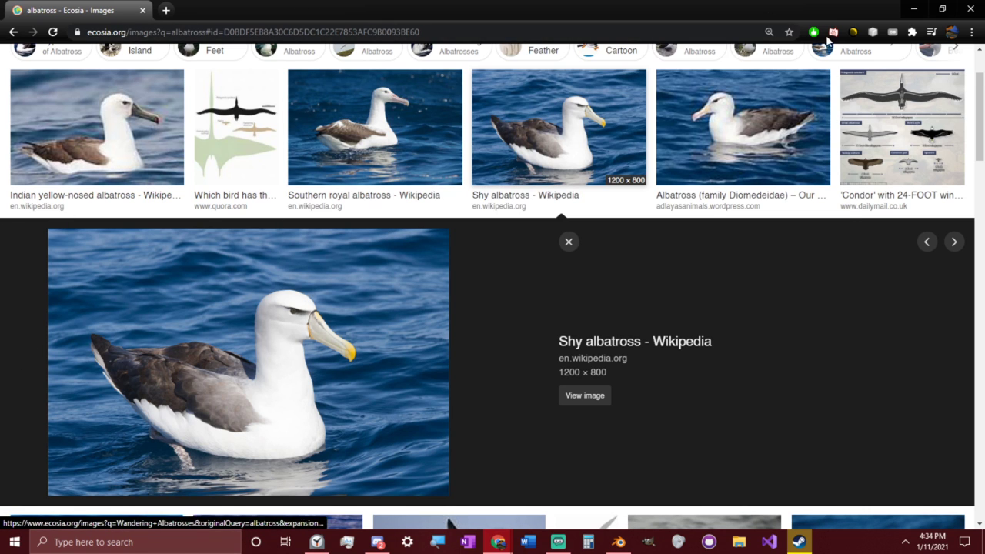
click(424, 98)
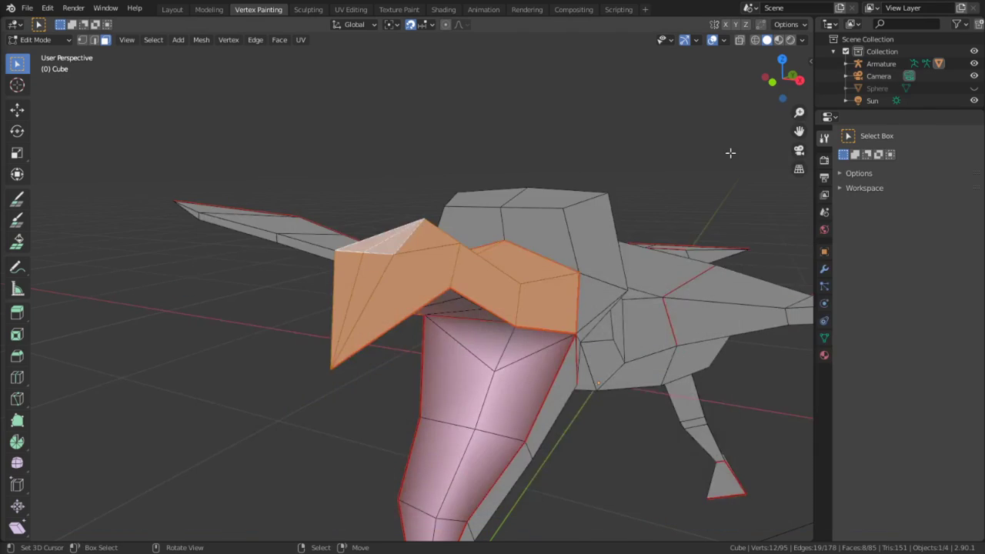
Switch back to Blender, return the albatross to Vertex Paint mode and set the brush colour to light peach
scroll(556, 296, up, 5)
scroll(556, 295, down, 7)
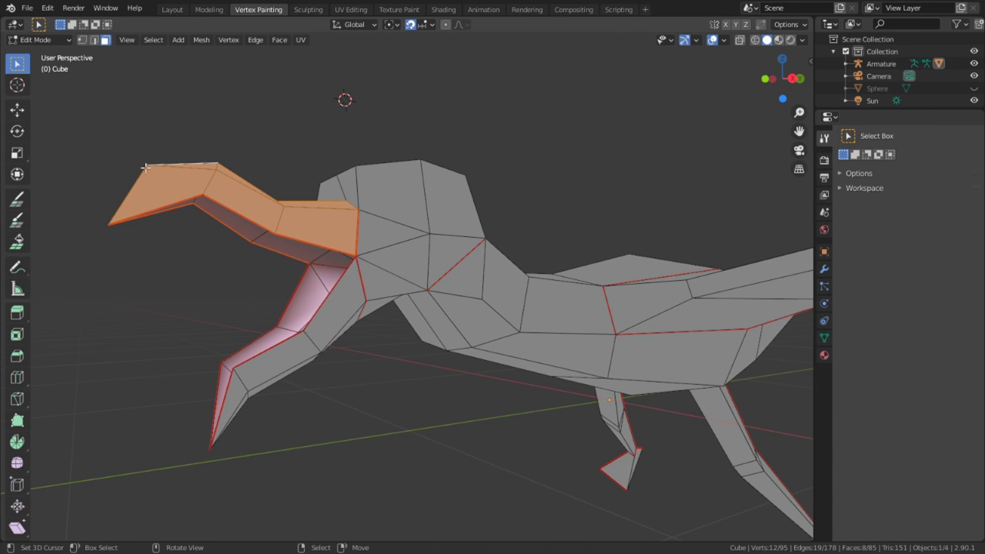
mouse_move(146, 167)
middle_down()
mouse_move(187, 226)
mouse_move(332, 200)
middle_up()
key(Tab)
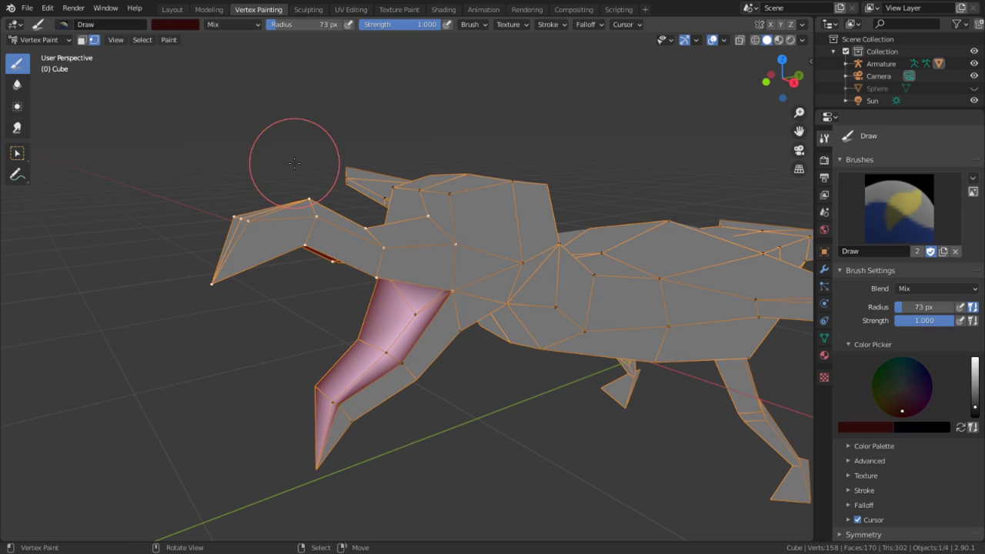
click(183, 23)
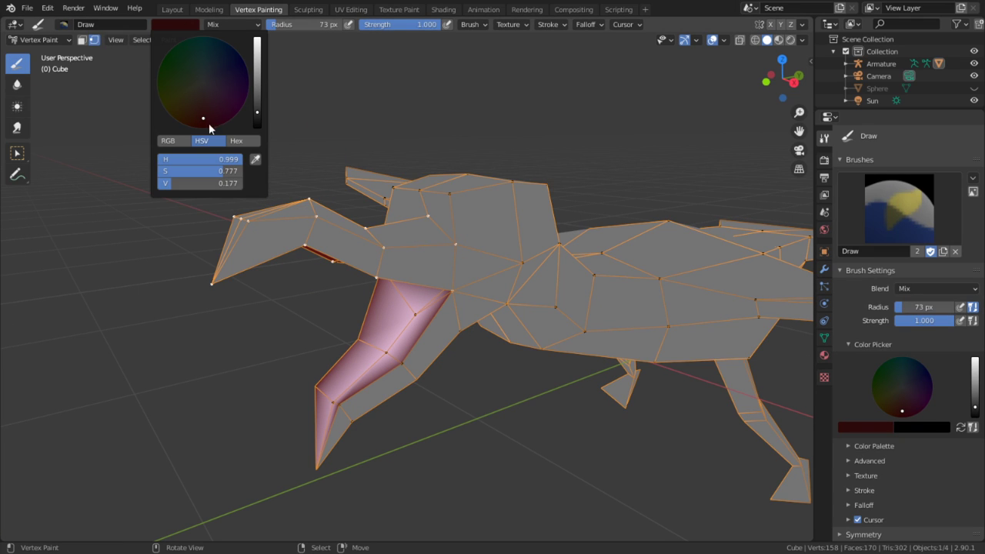
drag(258, 107, 257, 82)
drag(203, 118, 201, 89)
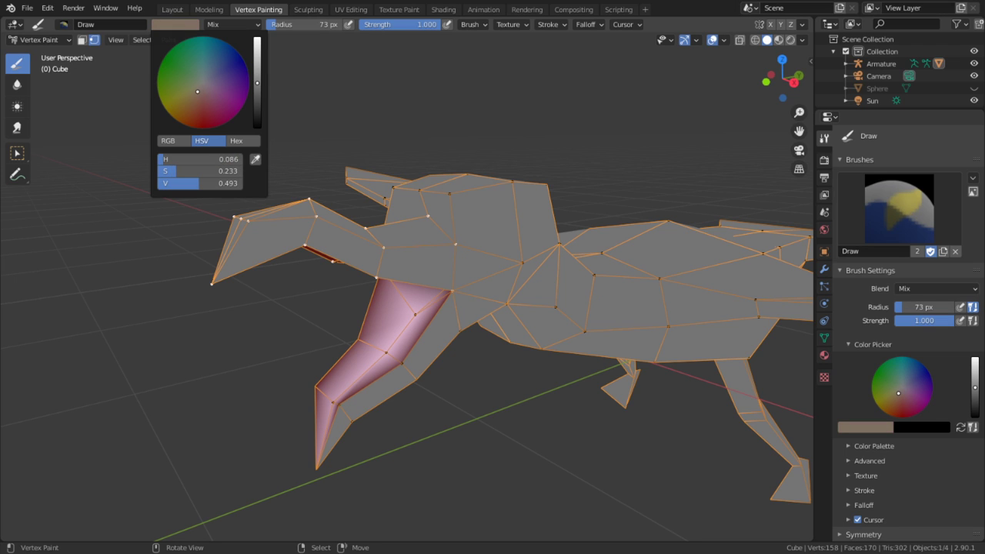
drag(261, 73, 257, 48)
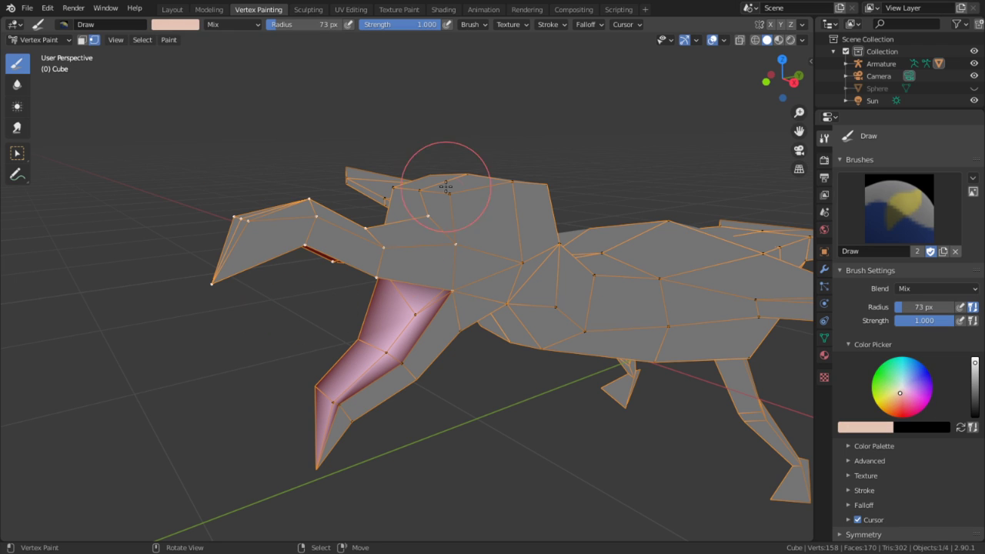
Enable face masking and paint the outer faces of the upper and lower beak light peach
middle_drag(446, 180, 132, 70)
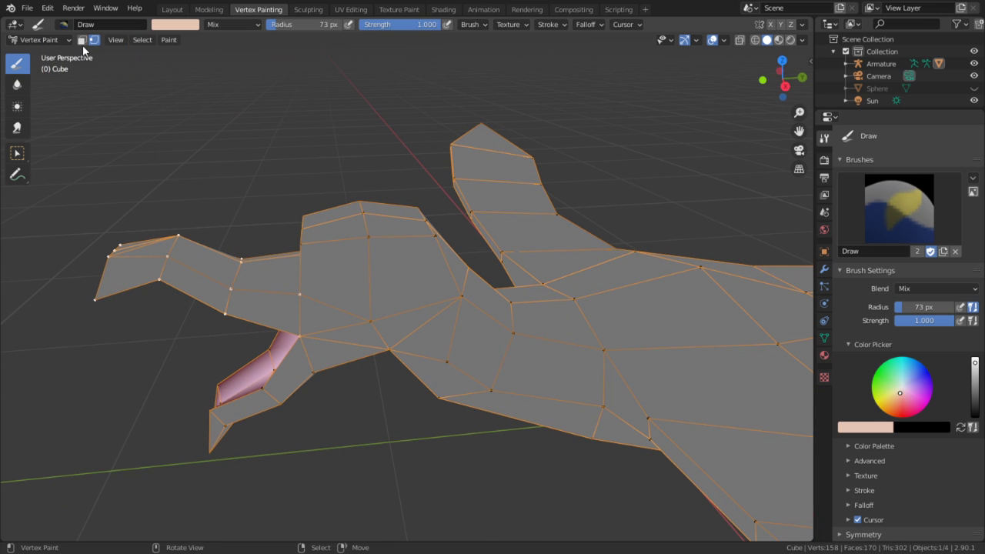
click(81, 39)
drag(270, 268, 292, 322)
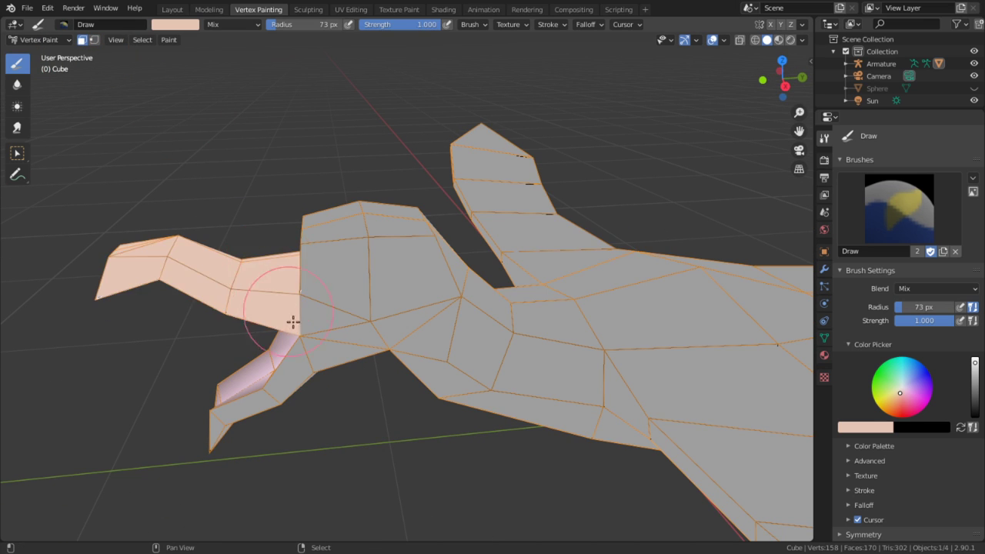
middle_drag(293, 321, 312, 171)
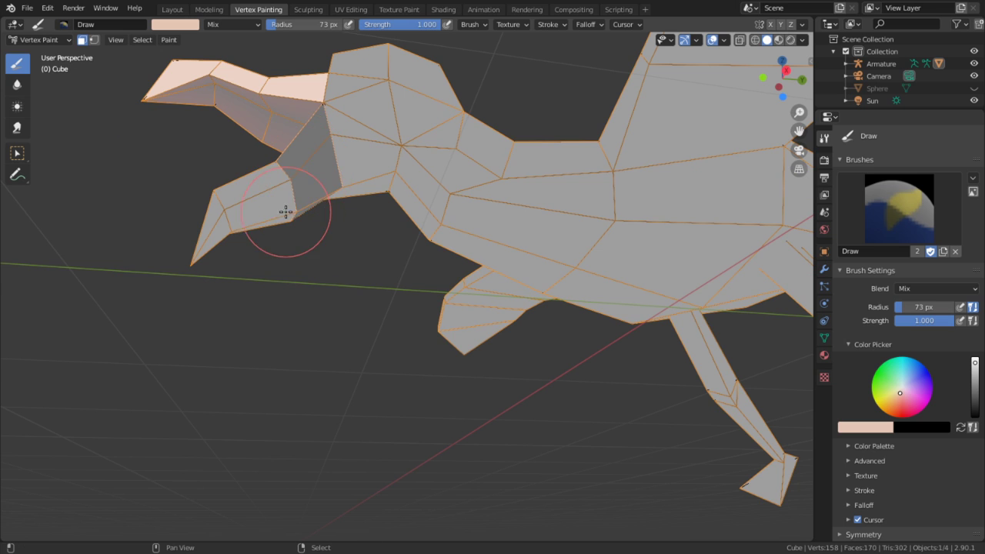
mouse_move(285, 211)
mouse_down()
mouse_move(270, 173)
mouse_move(220, 213)
mouse_move(213, 205)
mouse_move(214, 228)
mouse_move(259, 242)
mouse_up()
mouse_move(259, 241)
middle_down()
mouse_move(341, 323)
mouse_move(273, 302)
middle_up()
Set the brush colour to pale yellow and paint the hooked tip of the upper beak
click(174, 25)
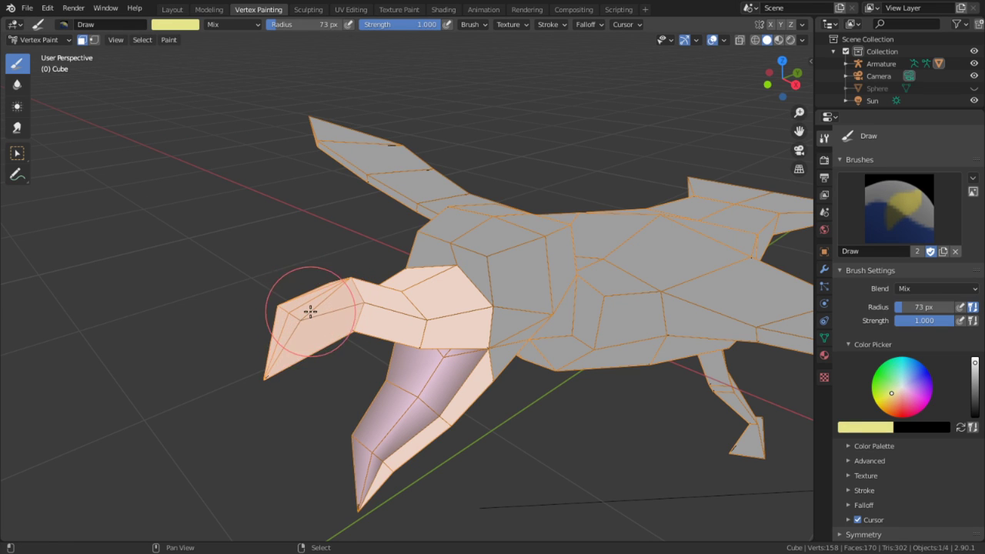
drag(310, 312, 315, 290)
mouse_move(315, 290)
middle_down()
mouse_move(267, 287)
mouse_move(176, 143)
middle_up()
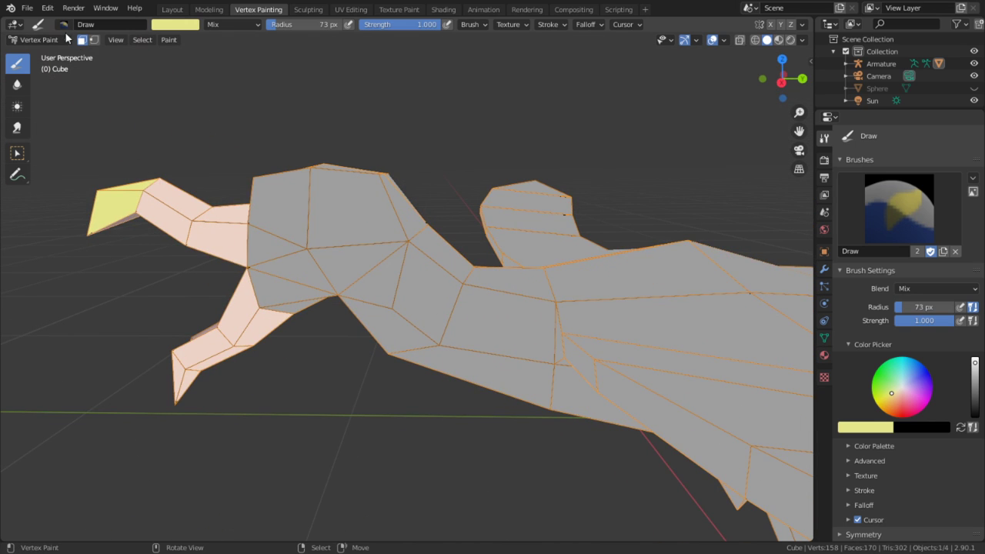
Select only the triangular cheek face directly behind the corner of the beak
middle_drag(315, 274, 334, 294)
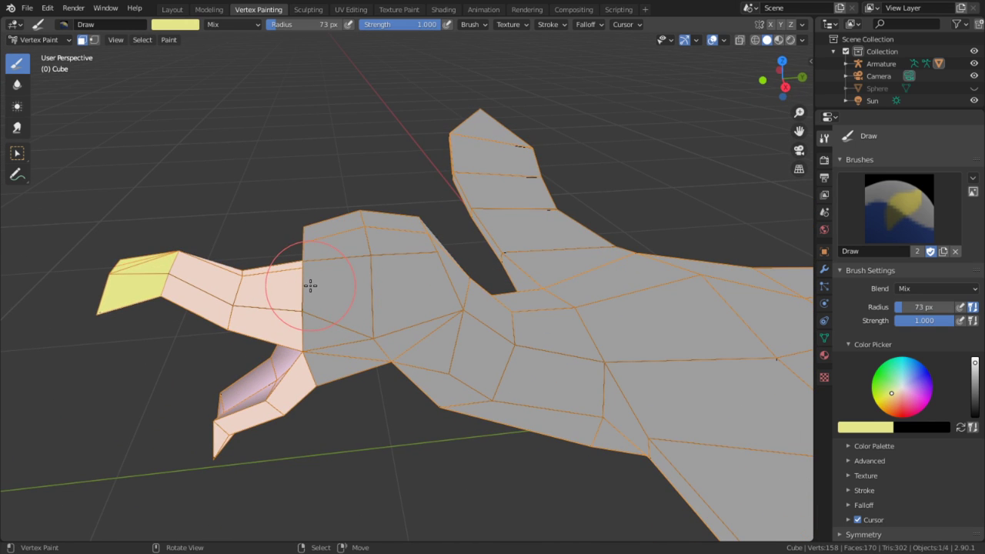
key(h)
key(ctrl+z)
middle_drag(372, 328, 352, 355)
shift+click(357, 314)
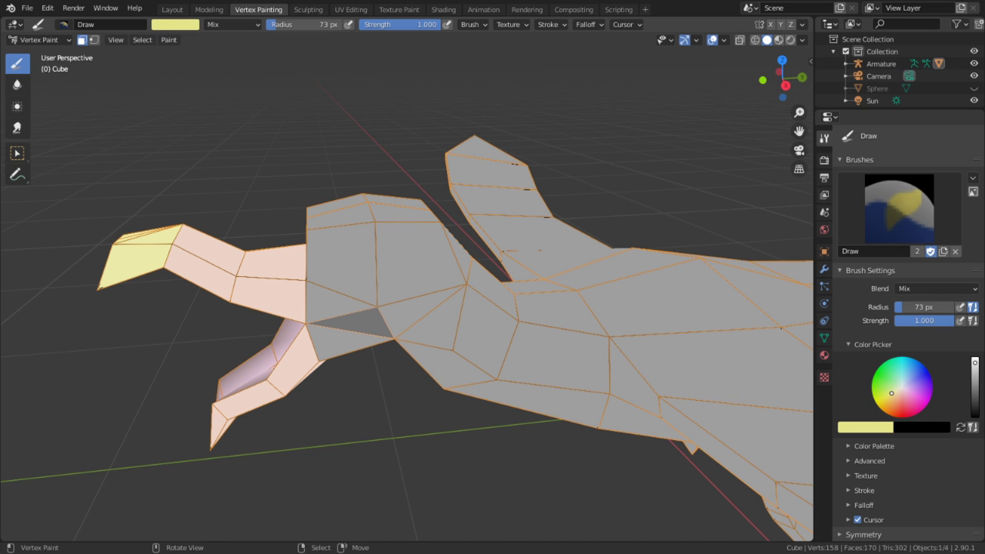
Switch to the browser, open the Southern royal albatross photo with raised wings and enlarge it to examine the plumage
key(alt+Tab)
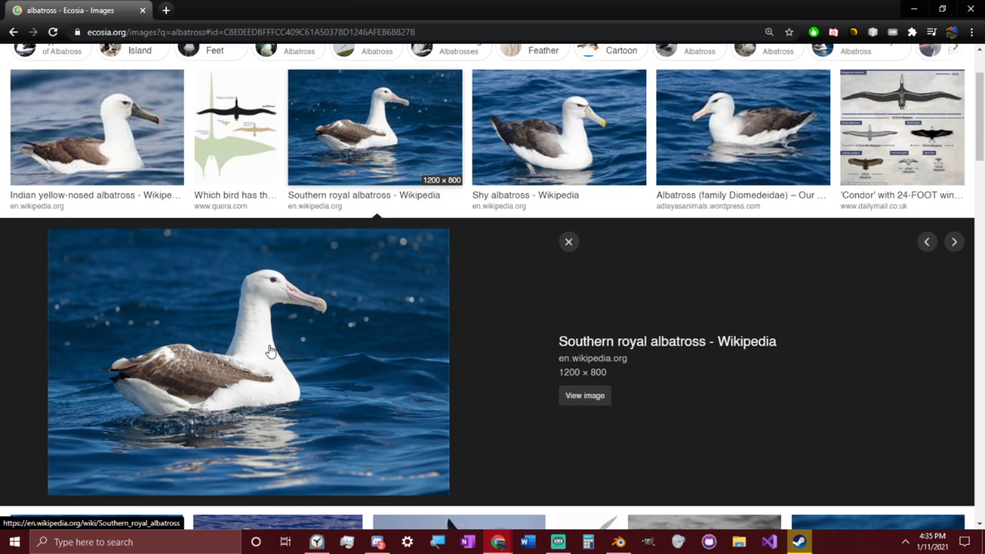
scroll(168, 435, down, 4)
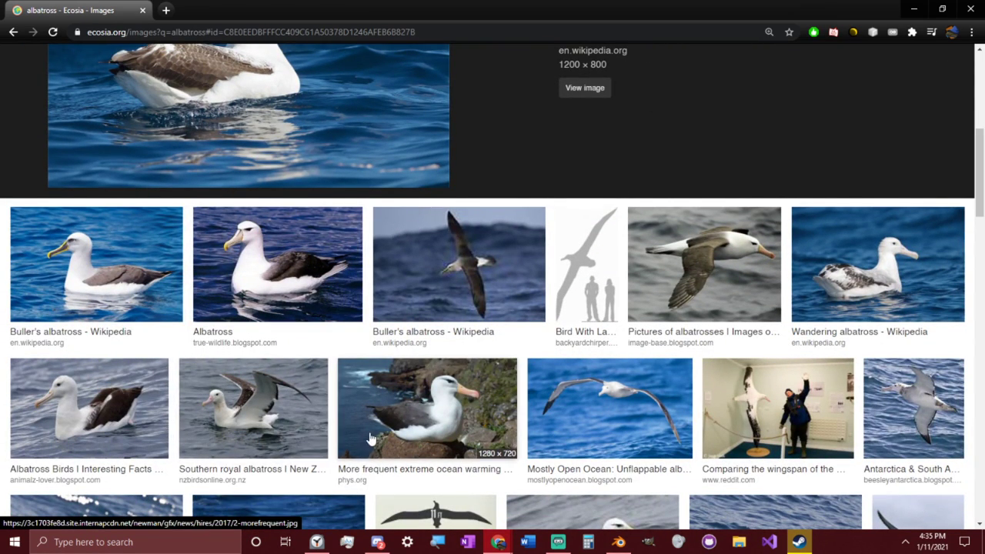
click(279, 431)
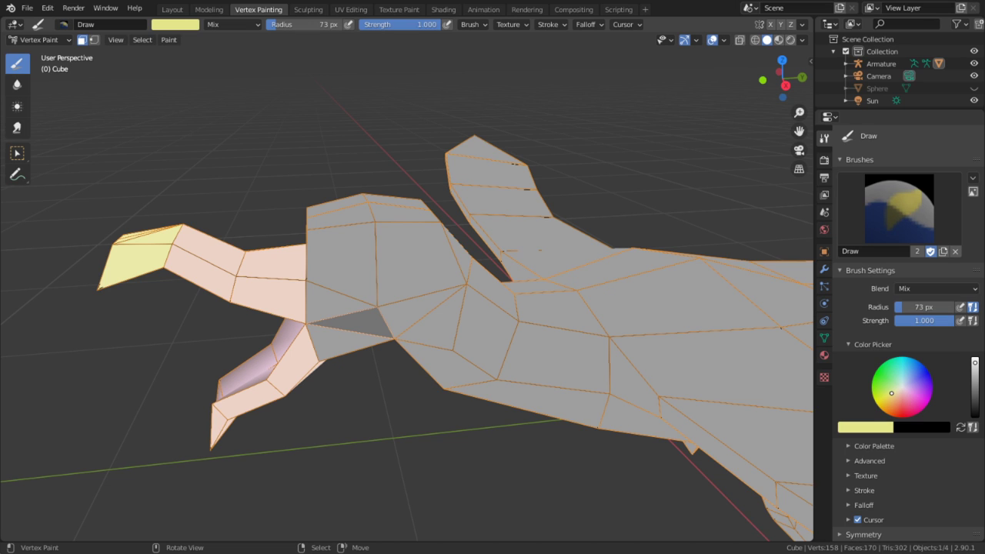
key(alt+Tab)
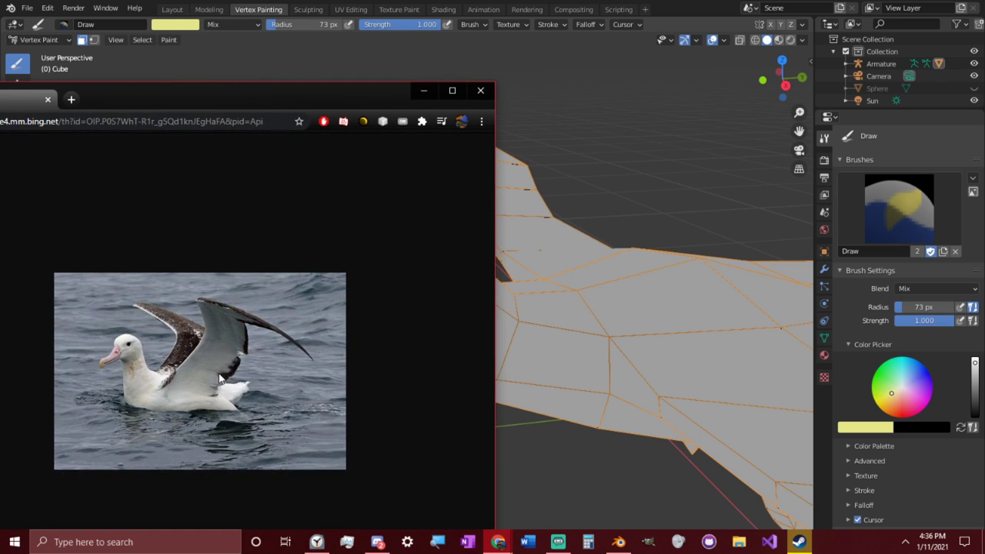
ctrl+scroll(219, 375, up, 4)
ctrl+scroll(220, 373, up, 6)
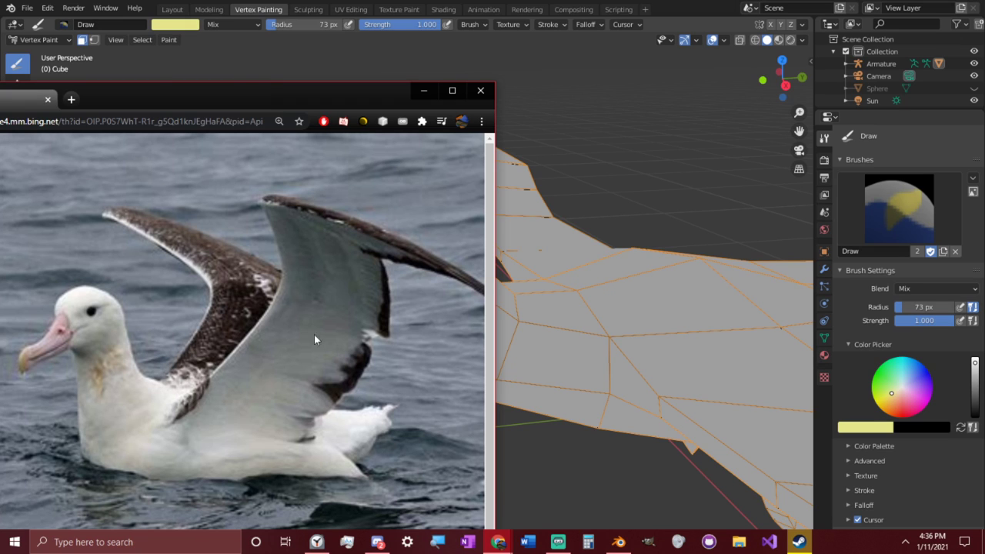
click(424, 91)
In Edit Mode, select the linked faces of the head, body, wings and tail, leaving out the beak and legs
middle_drag(431, 84, 343, 320)
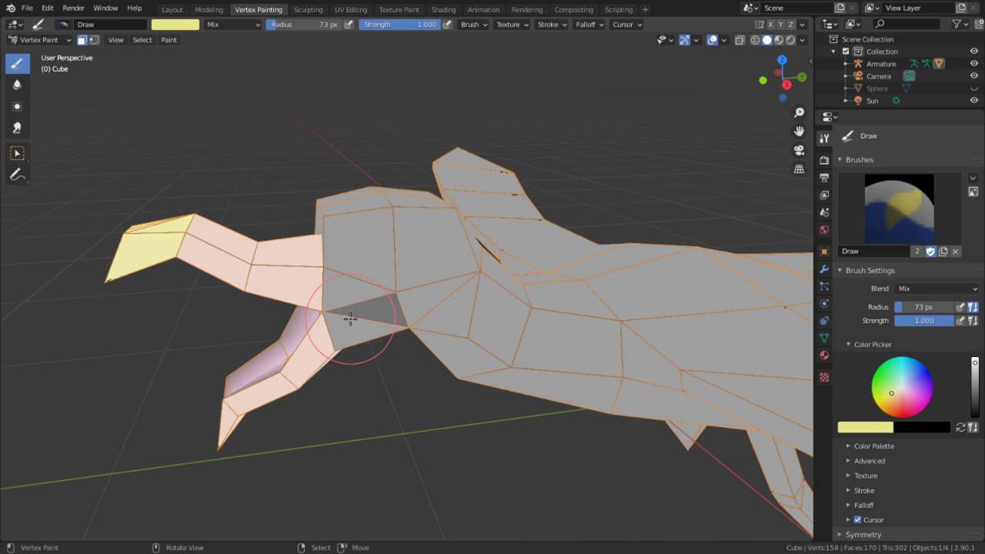
key(Tab)
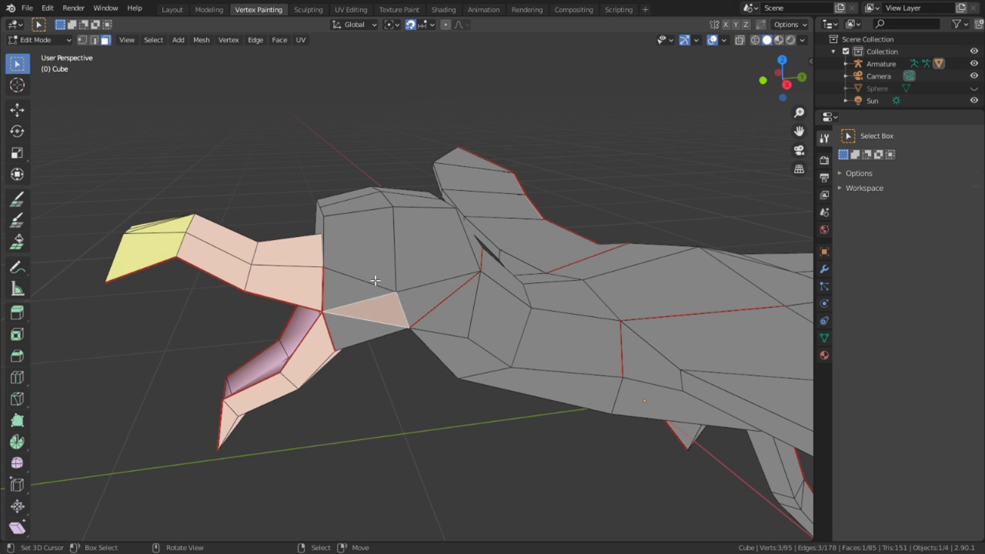
key(l)
middle_drag(375, 280, 517, 278)
key(l)
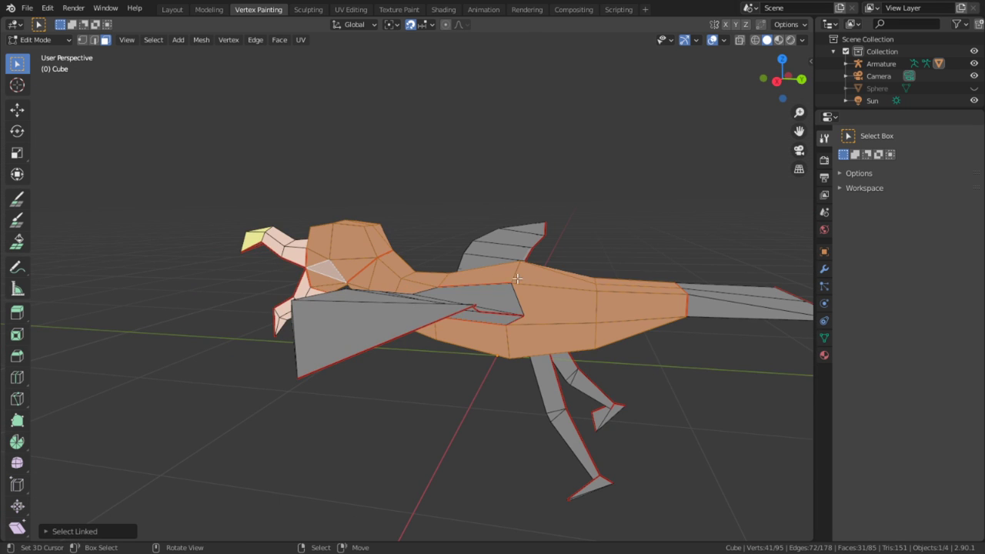
key(l)
key(l)
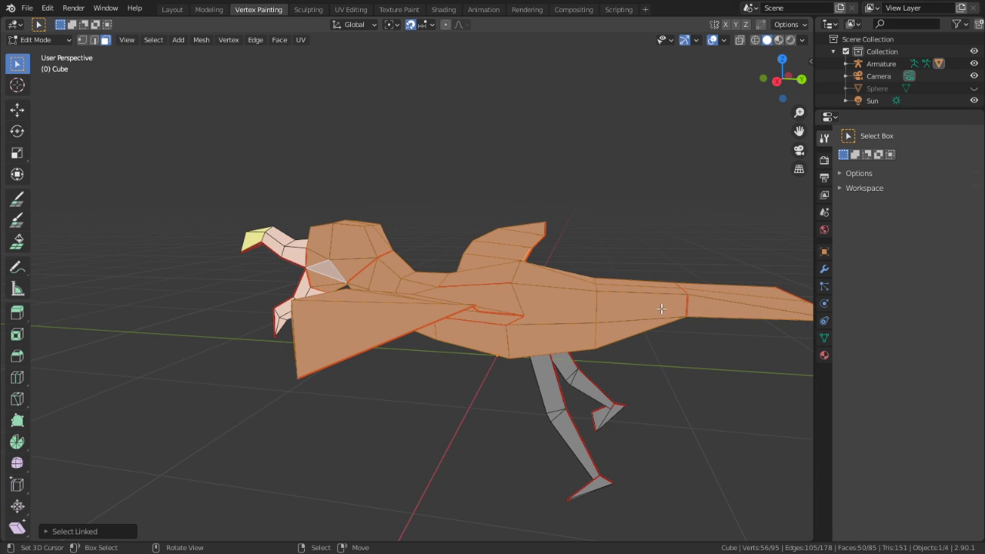
Return to Vertex Paint mode and set the brush colour to off-white with saturation 0 and value 0.897
key(Tab)
click(177, 24)
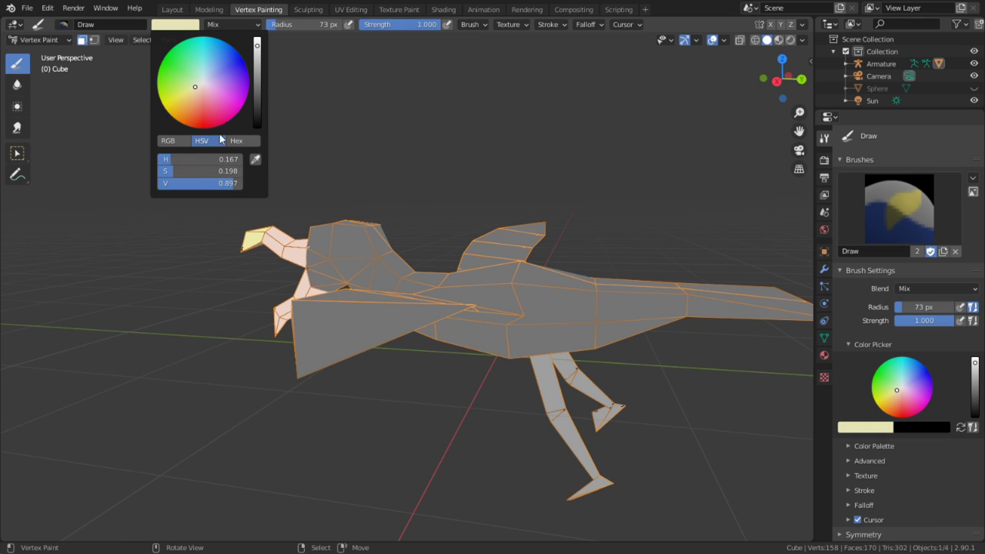
click(183, 11)
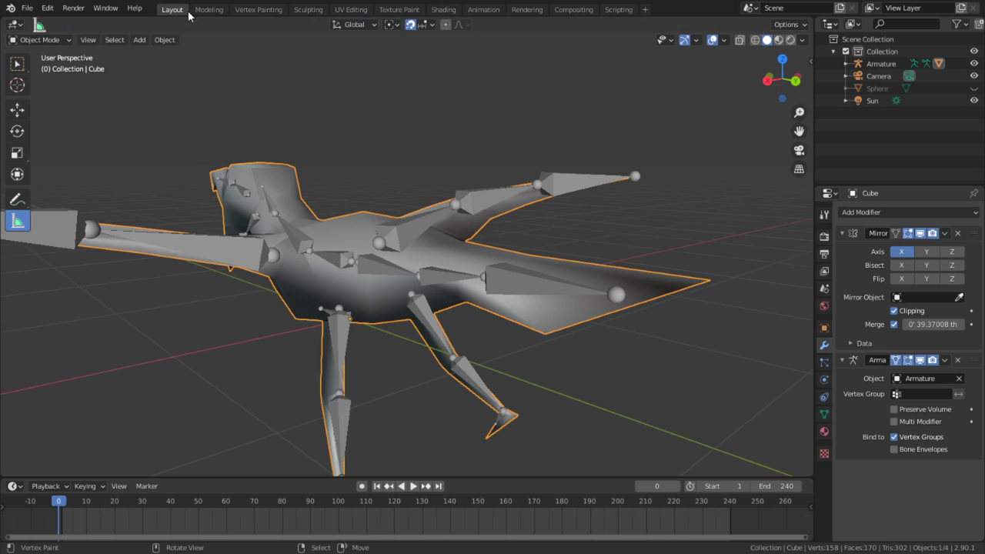
click(265, 10)
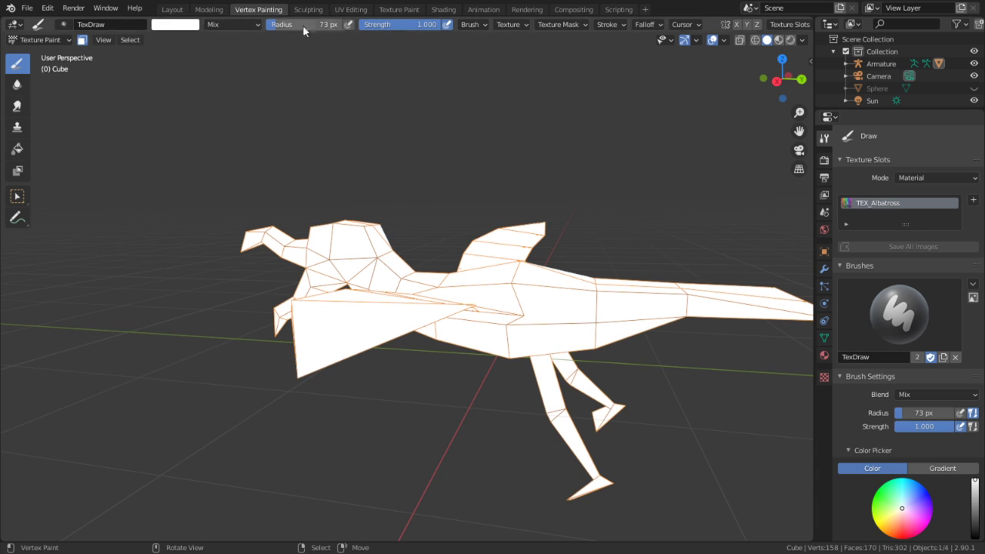
click(197, 25)
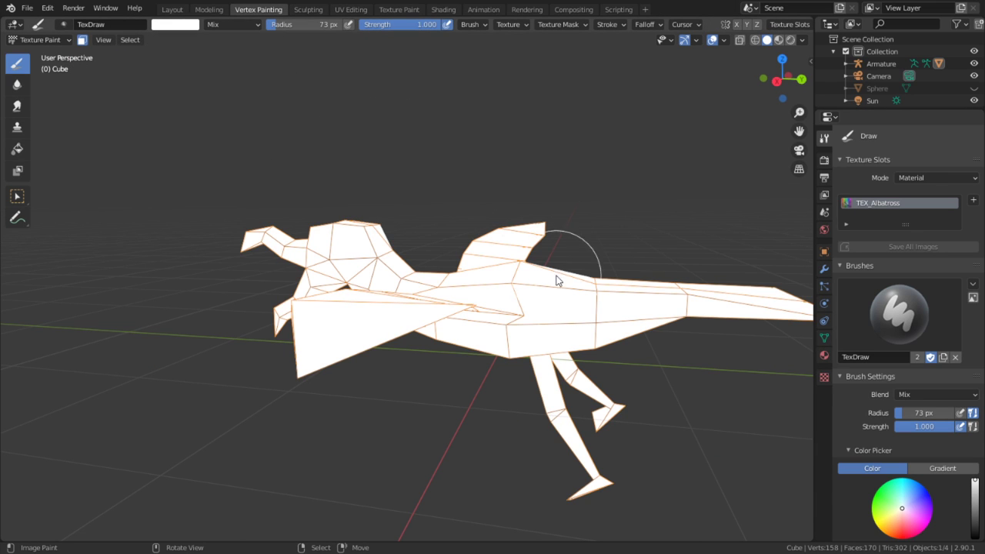
middle_drag(558, 279, 561, 339)
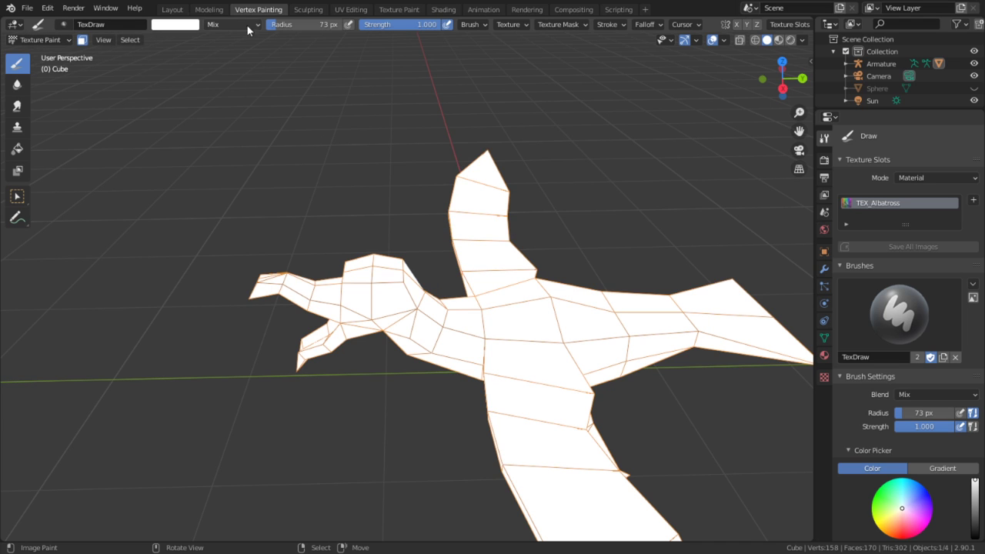
click(39, 39)
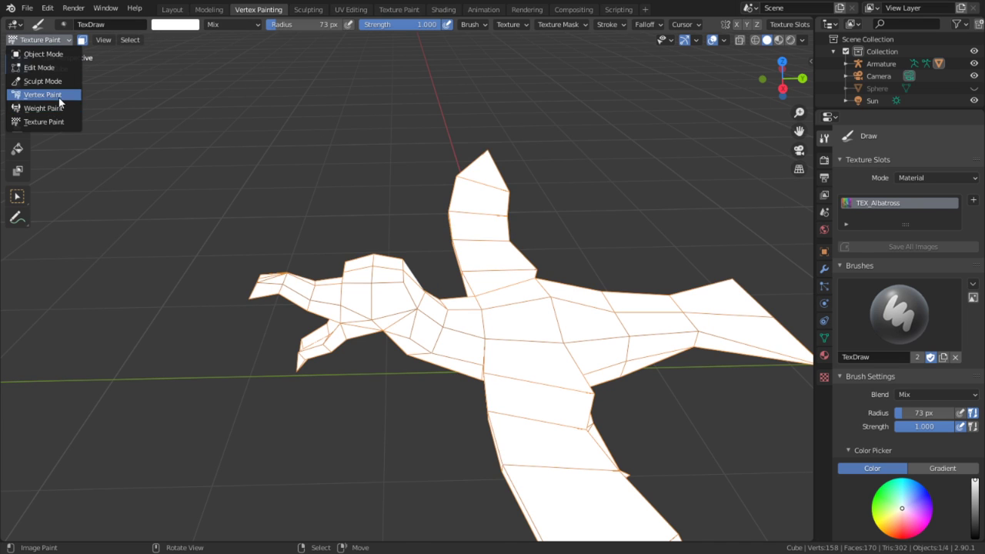
click(42, 93)
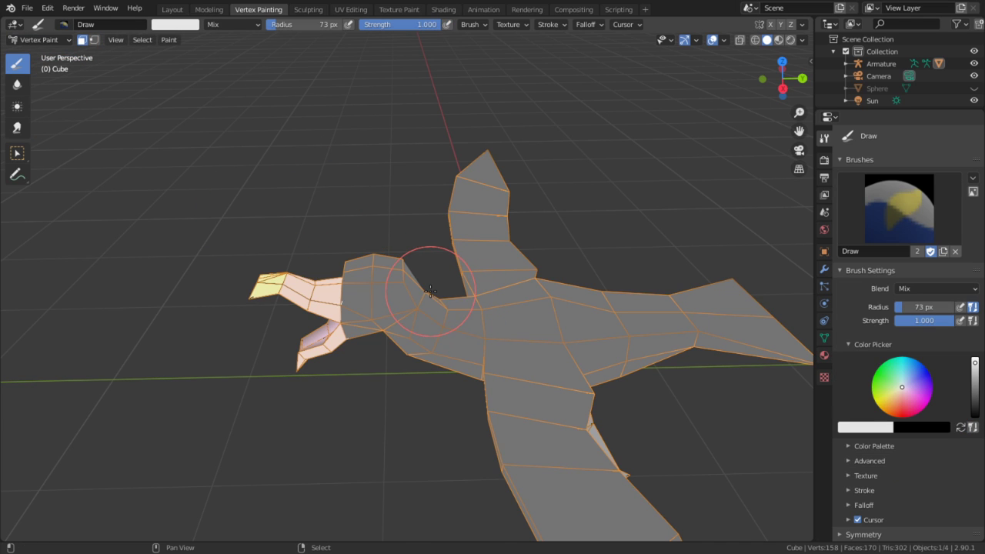
Paint the albatross's head, body, wings and tail off-white
mouse_move(430, 291)
middle_down()
mouse_move(534, 341)
mouse_move(466, 387)
mouse_move(530, 303)
mouse_move(554, 306)
mouse_move(523, 311)
middle_up()
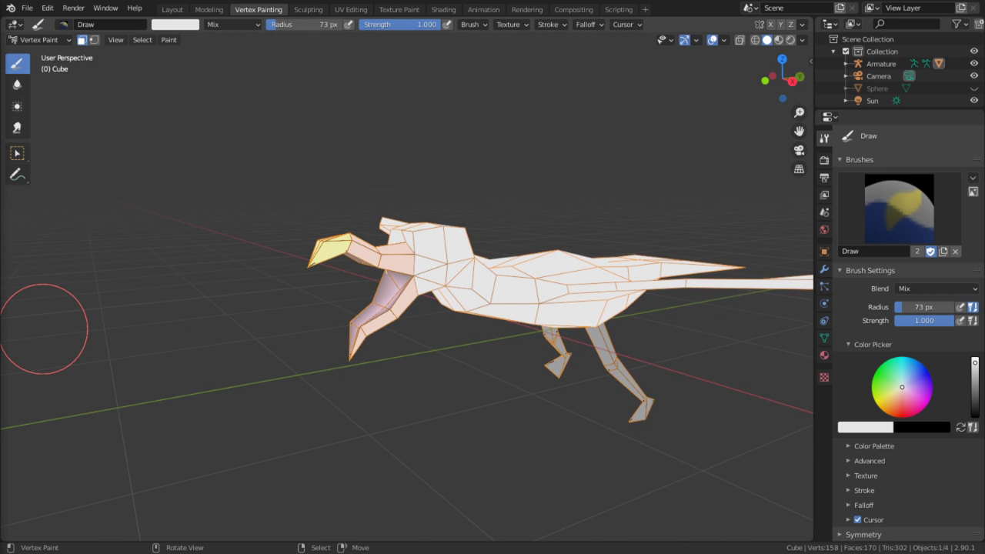
mouse_move(337, 266)
middle_down()
mouse_move(512, 318)
mouse_move(482, 303)
mouse_move(515, 350)
mouse_move(345, 363)
mouse_move(297, 305)
mouse_move(226, 301)
middle_up()
Select the innermost upper face of the wing in Edit Mode as the paint mask and return to Vertex Paint mode
key(Tab)
key(Tab)
middle_drag(287, 352, 254, 315)
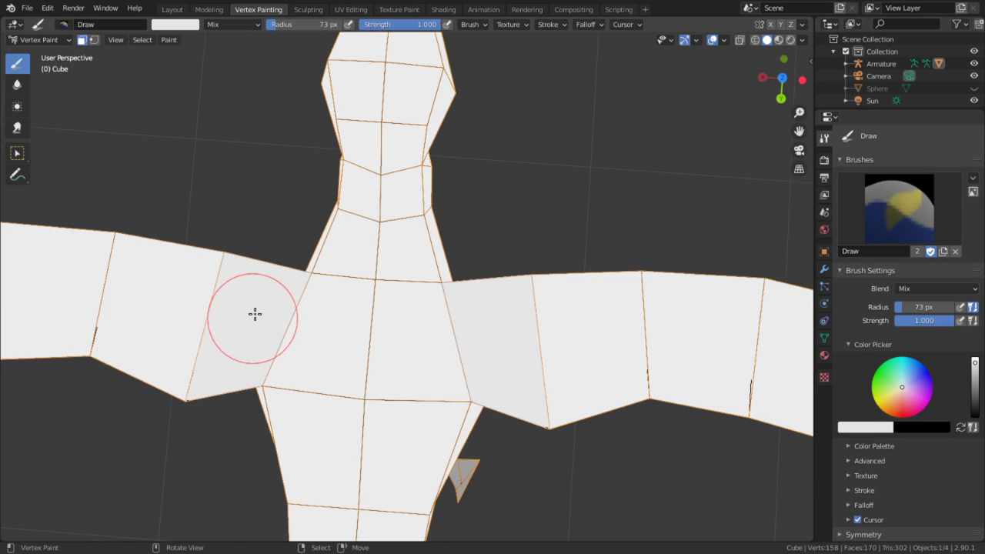
alt+middle_click(255, 315)
Isolate the masked wing face and paint its two outer corners and front inner corner dark brown, HSV 0.046, 0.278, 0.171
click(185, 24)
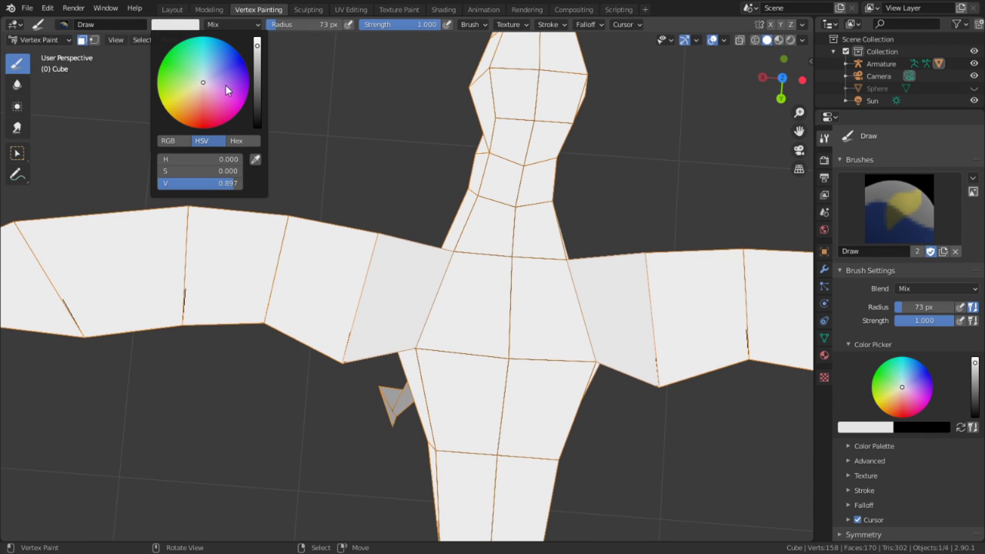
drag(233, 183, 171, 184)
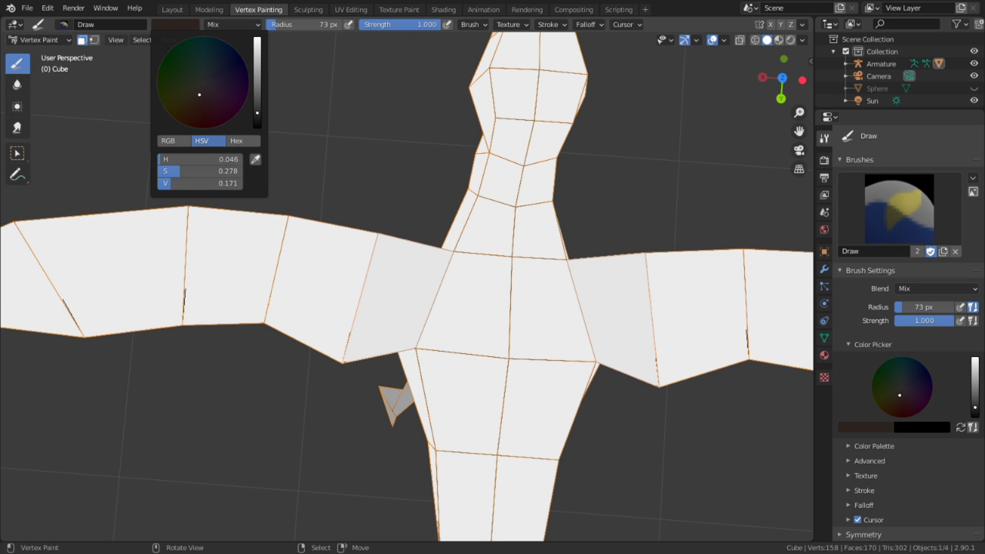
scroll(398, 256, up, 3)
middle_drag(397, 256, 224, 228)
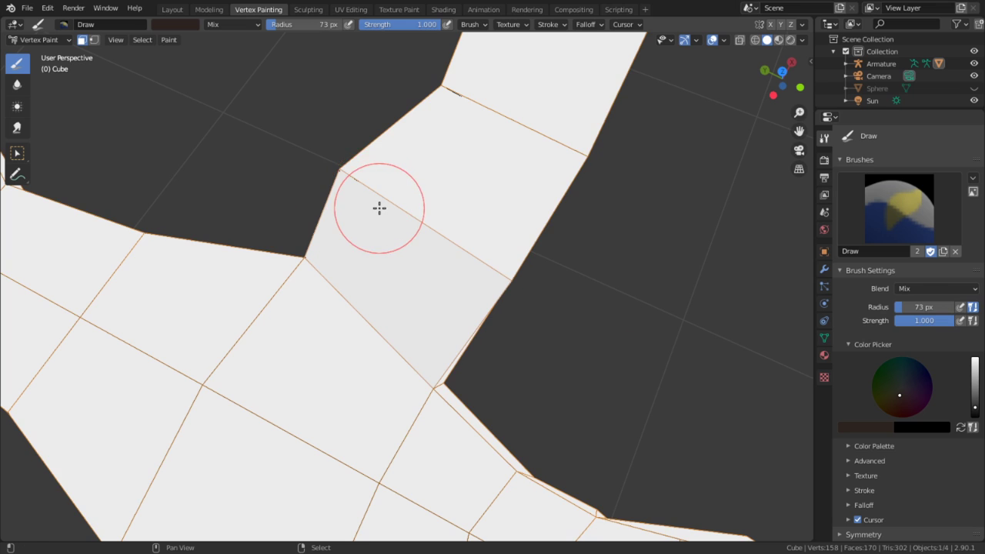
key(shift+h)
mouse_move(341, 159)
mouse_down()
mouse_move(319, 143)
mouse_move(521, 299)
mouse_up()
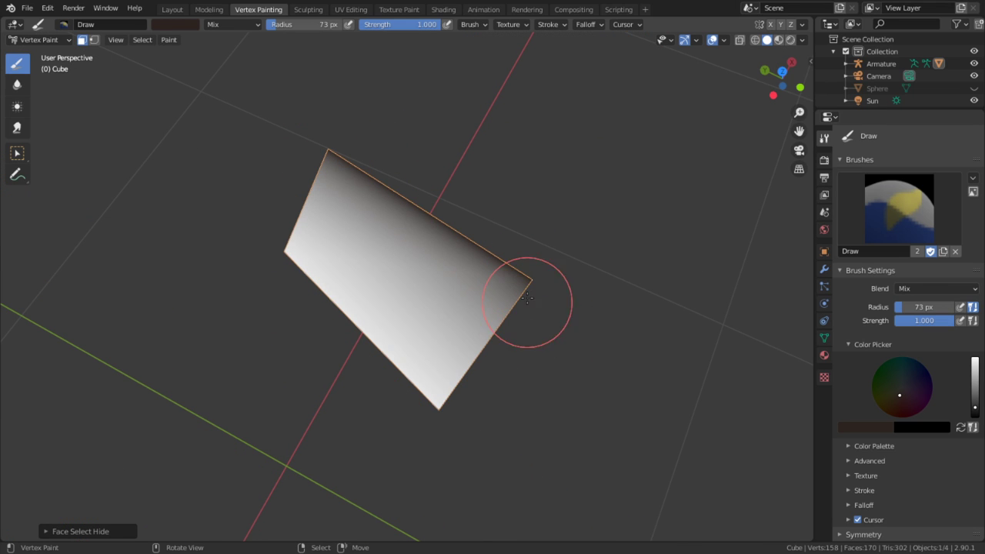
mouse_move(457, 396)
mouse_down()
mouse_move(449, 387)
mouse_move(472, 392)
mouse_up()
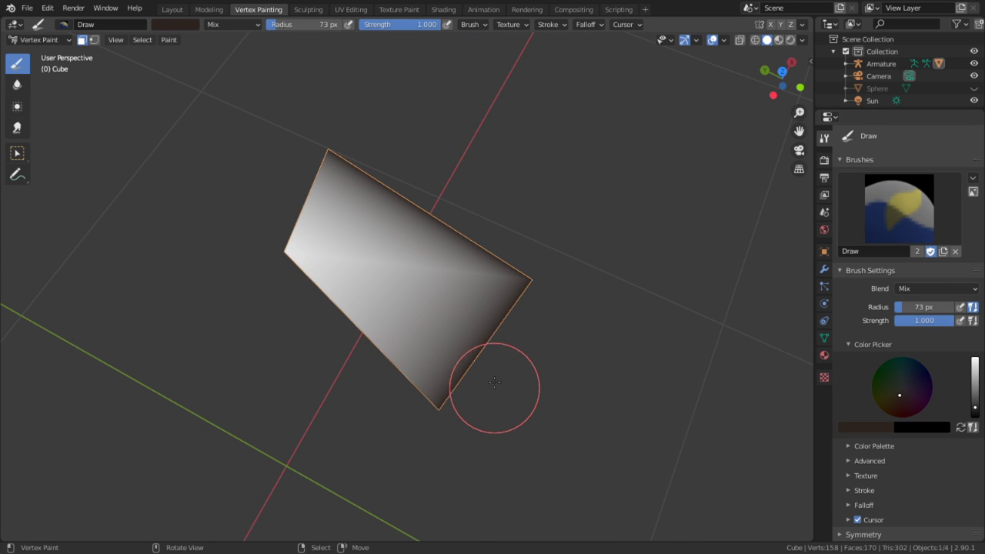
mouse_move(493, 377)
middle_down()
mouse_move(380, 230)
mouse_move(638, 131)
mouse_move(764, 167)
middle_up()
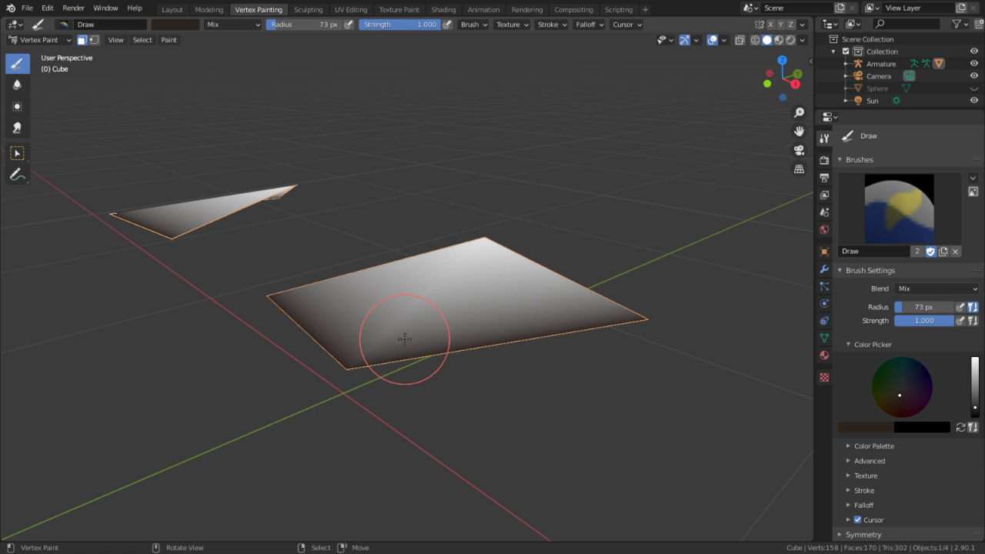
Reveal the hidden faces and switch to Object Mode to check the shading of the innermost upper wing face
key(alt+h)
key(Tab)
middle_drag(409, 345, 300, 412)
scroll(378, 422, up, 3)
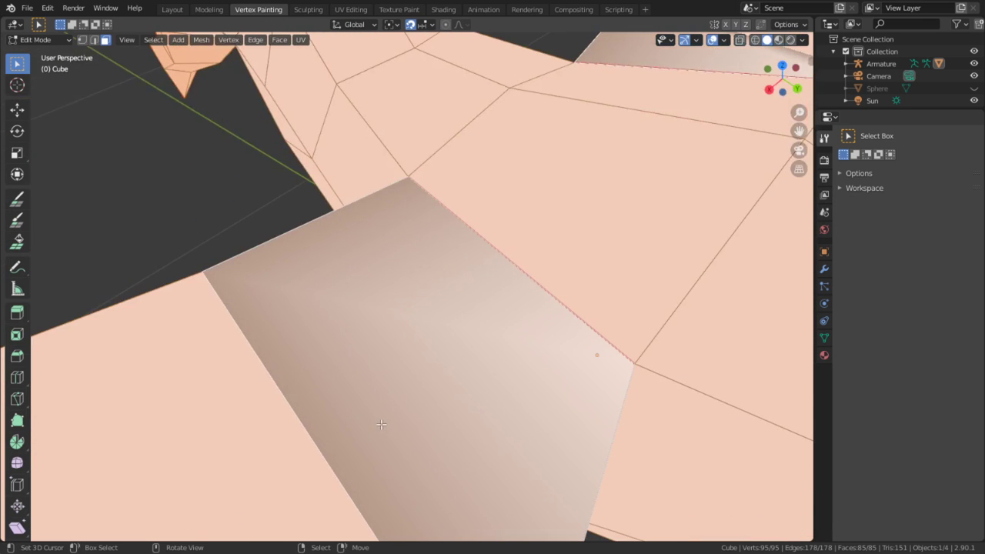
middle_drag(378, 422, 286, 388)
scroll(276, 394, down, 4)
click(38, 40)
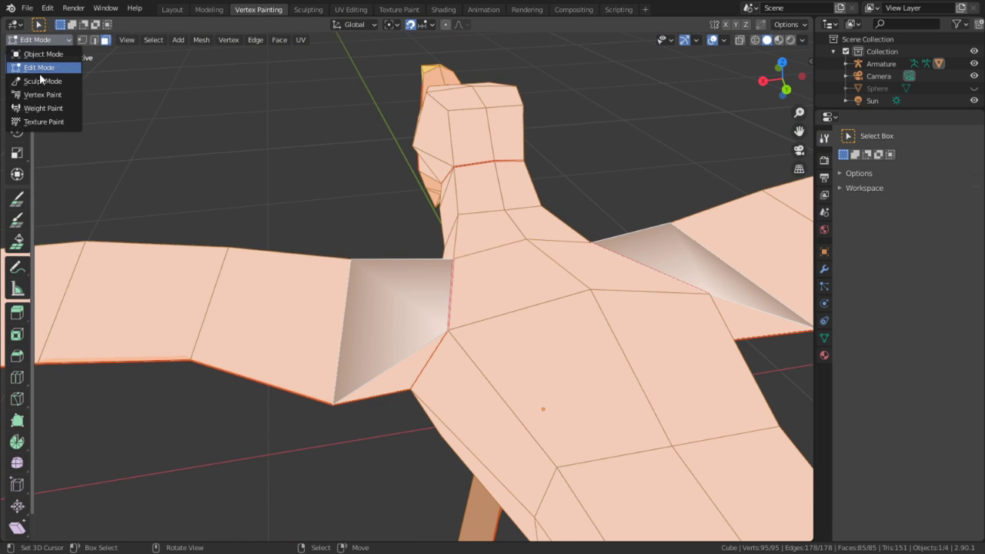
click(43, 54)
middle_drag(270, 300, 412, 291)
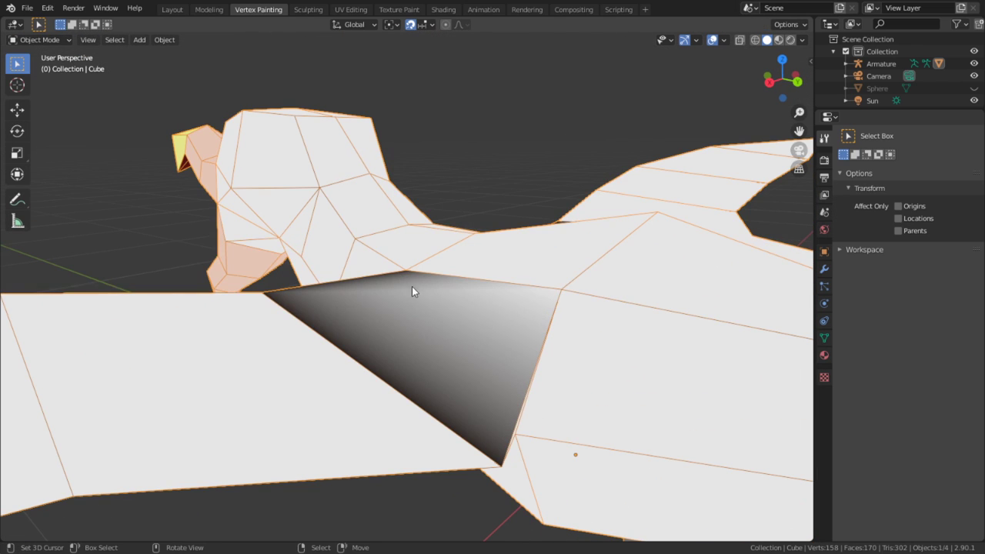
Select only the innermost upper wing face in Edit Mode and triangulate it
key(Tab)
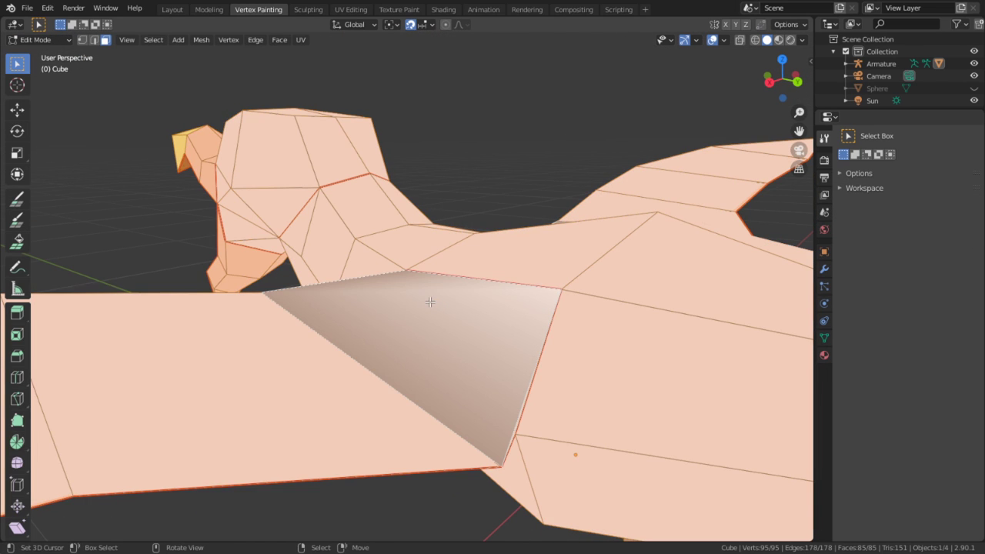
click(434, 311)
key(ctrl+r)
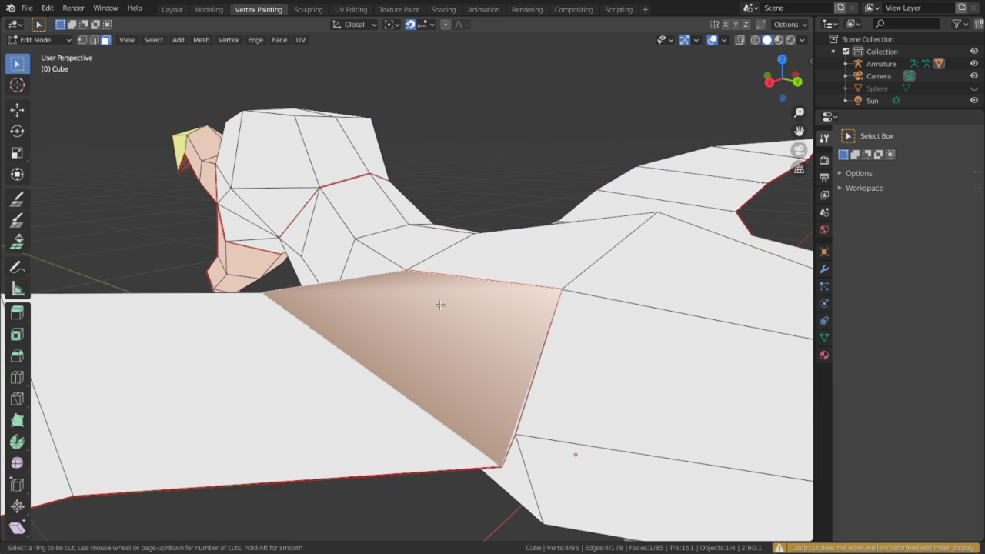
key(Escape)
middle_drag(433, 316, 410, 385)
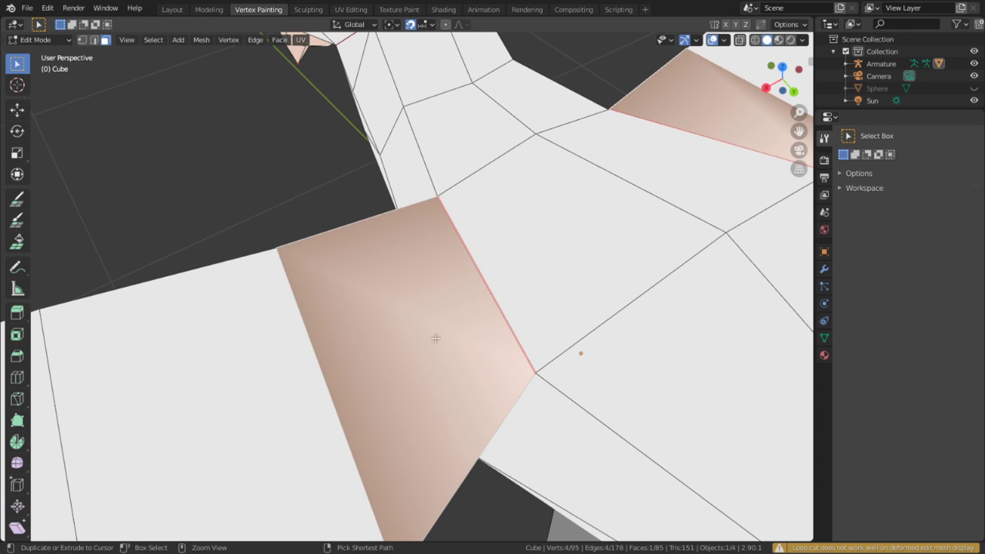
key(ctrl+t)
click(101, 531)
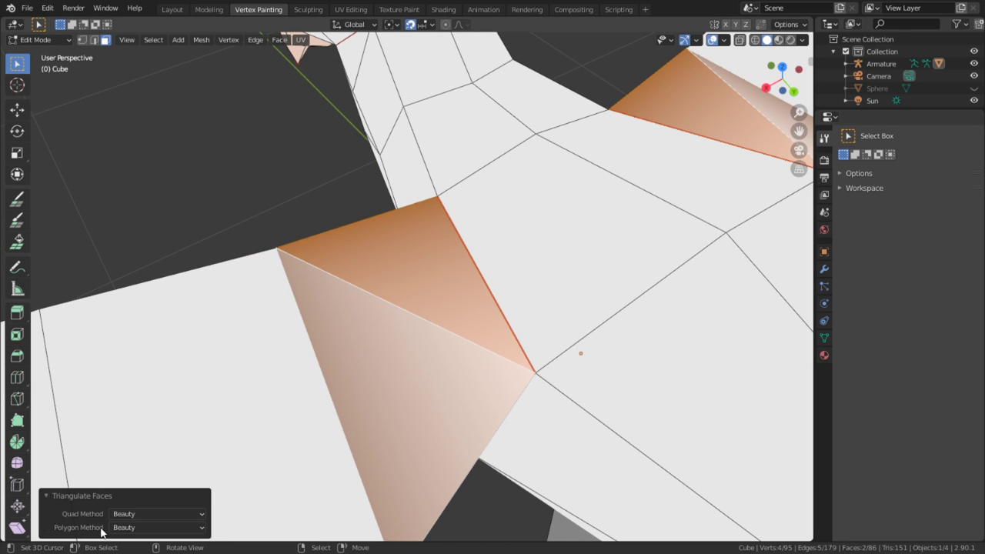
Set the triangulation's Quad Method to Fixed Alternate so the diagonal starts at the wing's front inner corner
click(164, 513)
click(152, 486)
click(145, 527)
click(153, 509)
click(131, 511)
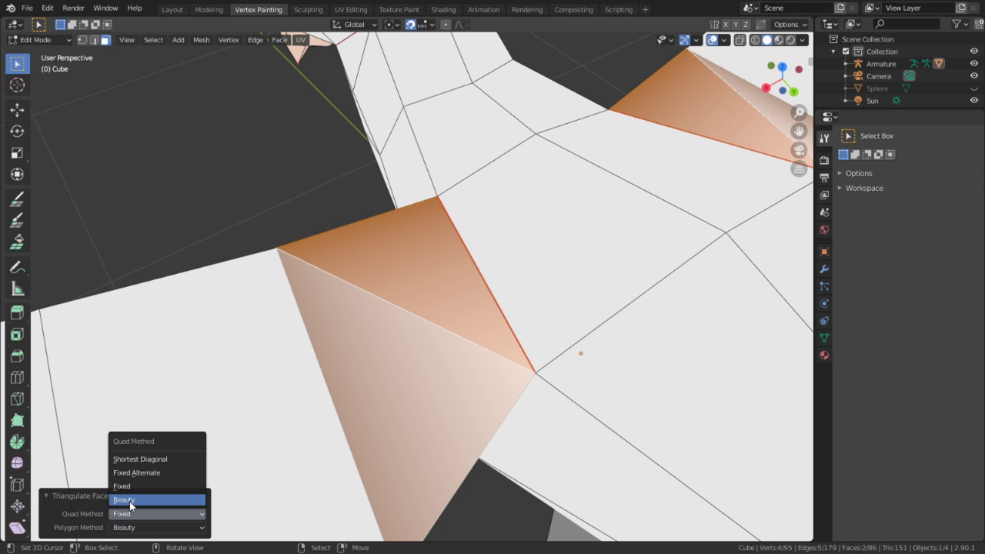
click(129, 501)
click(128, 509)
click(142, 473)
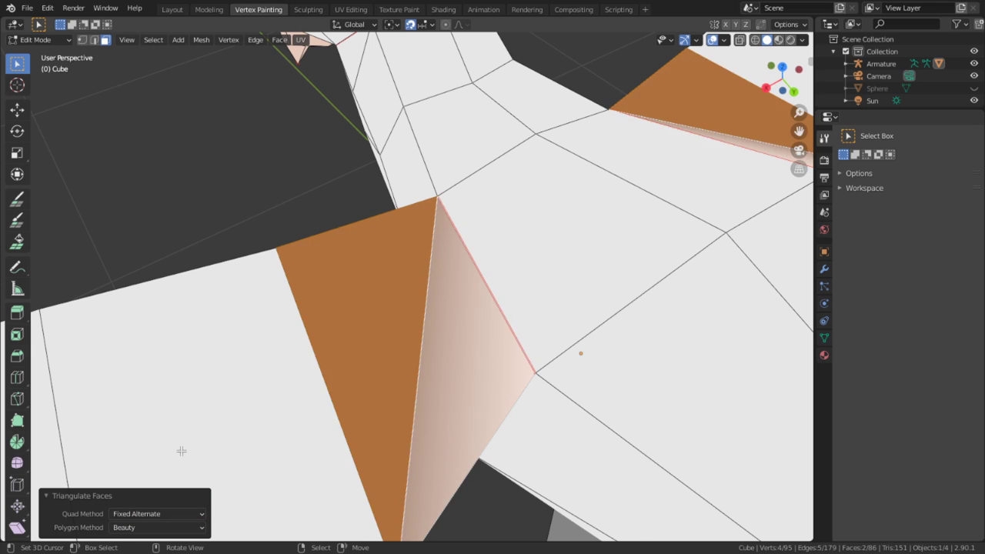
Leave Edit Mode, check the split wing-root faces from above, and return to Vertex Paint mode
middle_drag(193, 431, 344, 359)
key(Tab)
scroll(344, 359, down, 5)
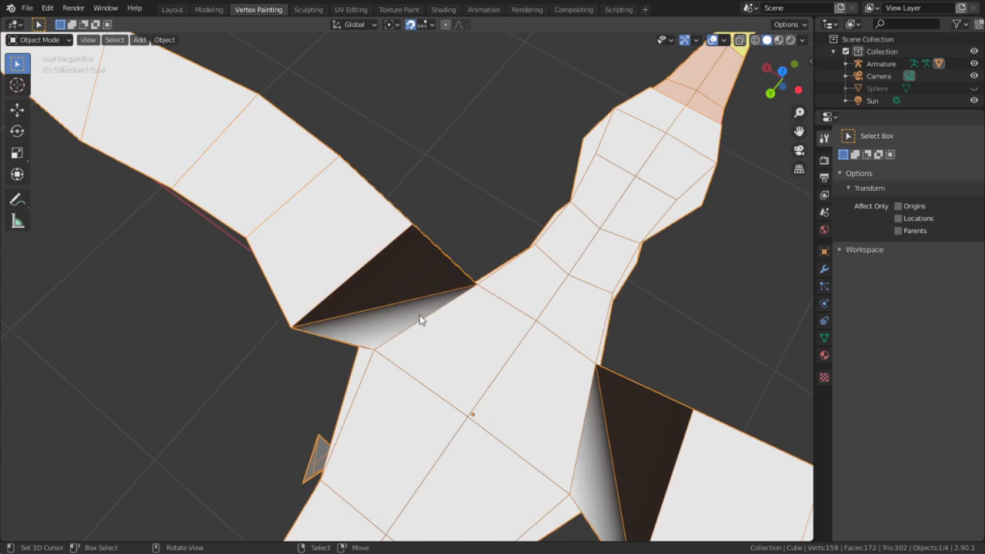
middle_drag(439, 319, 362, 346)
scroll(441, 349, up, 2)
middle_drag(441, 348, 385, 331)
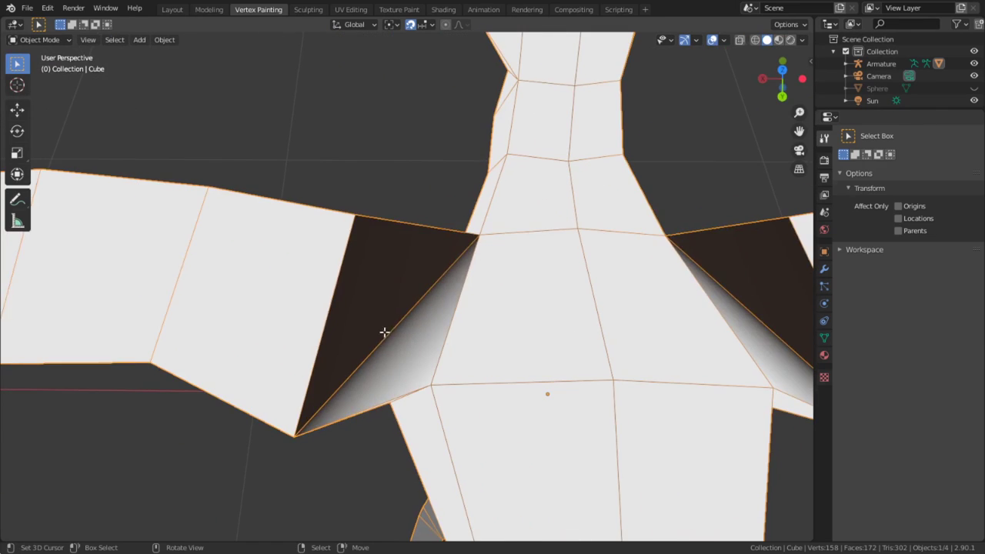
key(Tab)
key(Tab)
click(62, 37)
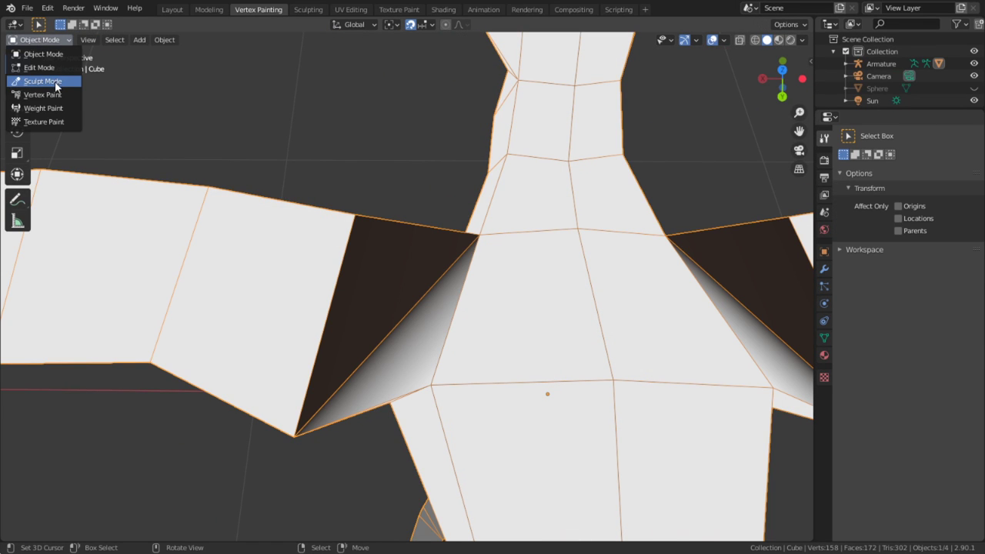
click(44, 94)
Enable vertex selection masking and paint the upper wing dark brown from the root out toward the tip
shift+middle_drag(136, 248, 457, 255)
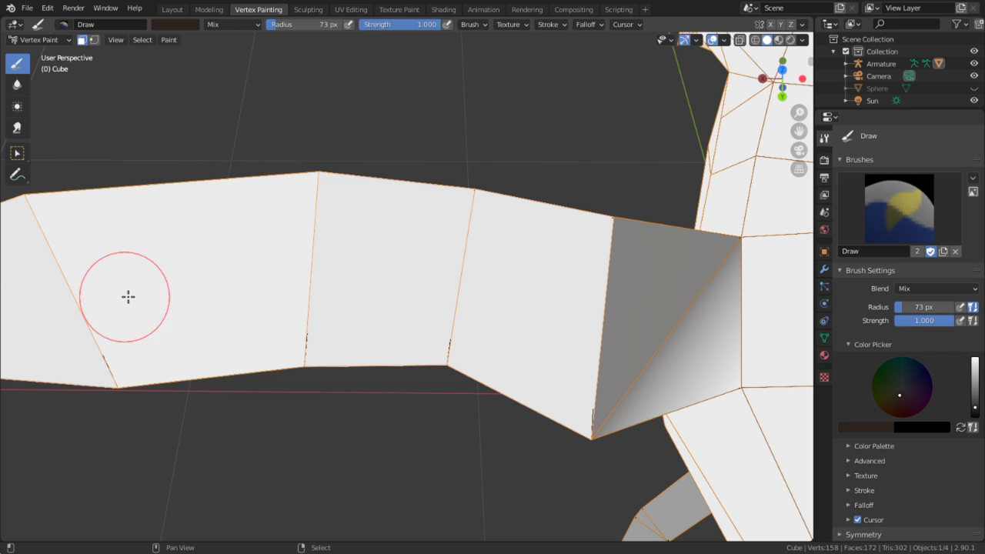
scroll(100, 304, down, 3)
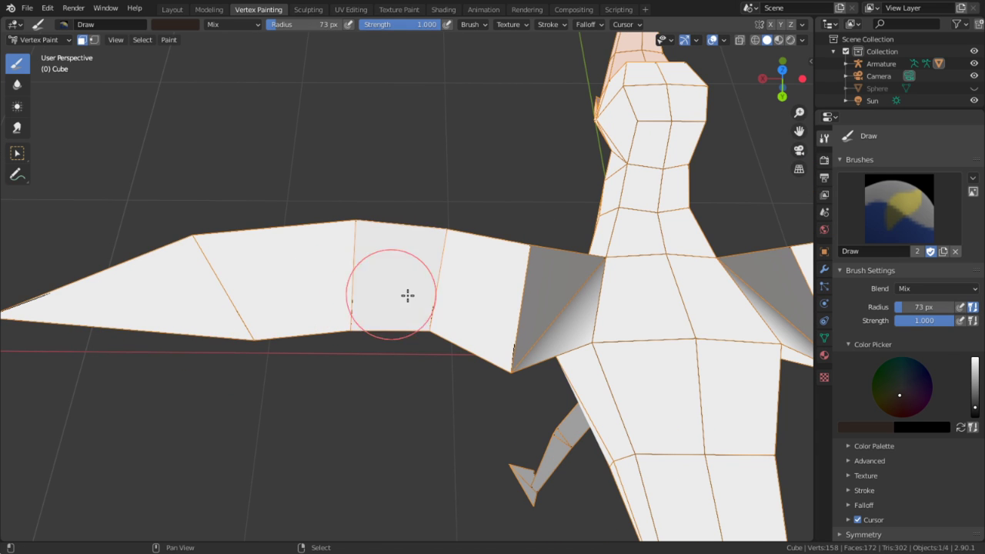
middle_drag(424, 259, 192, 214)
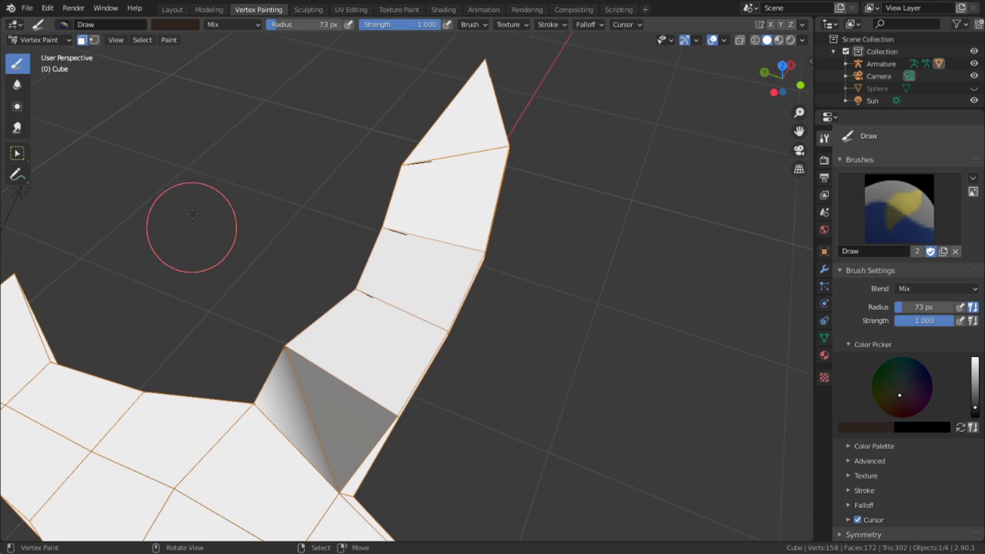
click(93, 39)
drag(420, 292, 431, 200)
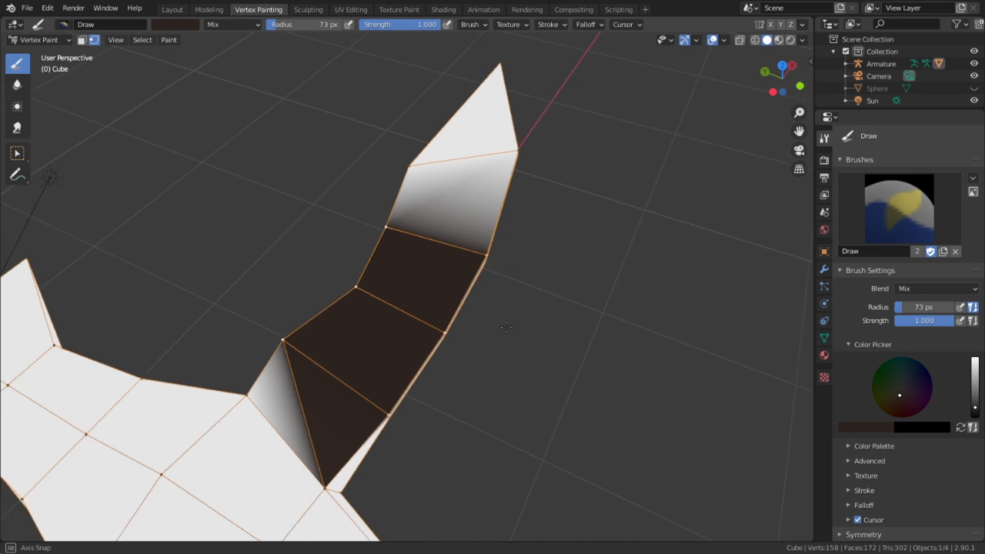
mouse_move(431, 200)
middle_down()
mouse_move(366, 236)
mouse_move(373, 181)
mouse_move(431, 377)
middle_up()
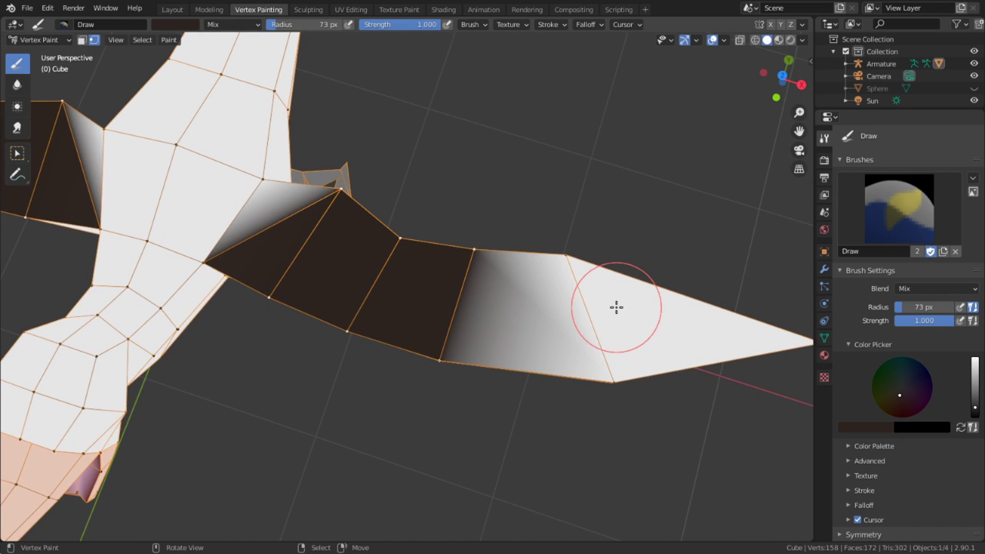
shift+middle_drag(611, 295, 484, 353)
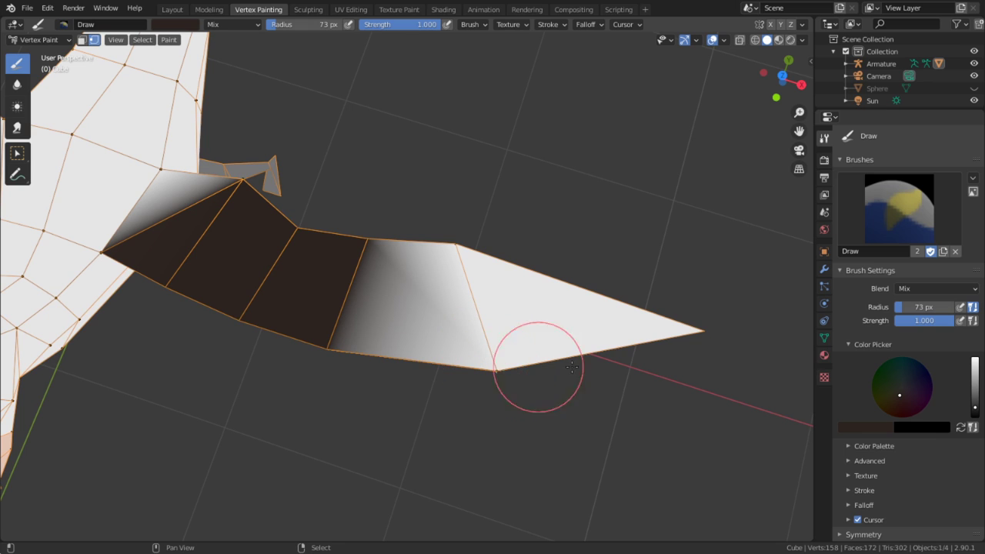
mouse_move(712, 322)
middle_down()
mouse_move(576, 202)
mouse_move(544, 302)
middle_up()
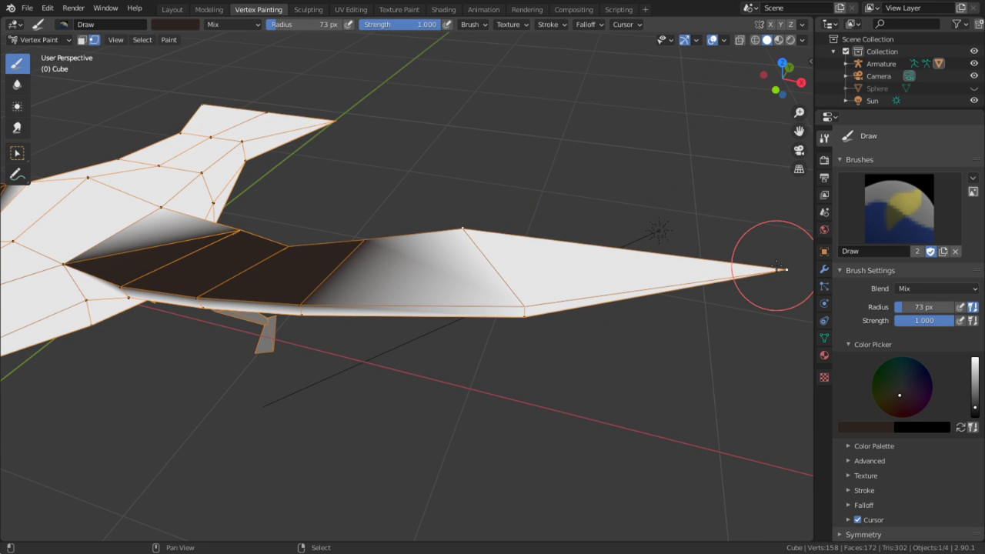
middle_drag(770, 250, 123, 245)
Try softening the wing root's colour transition with the Blur brush at 392 px radius, and reduce the radius to 248 px
scroll(416, 286, up, 1)
middle_drag(305, 281, 501, 391)
key(Tab)
key(Tab)
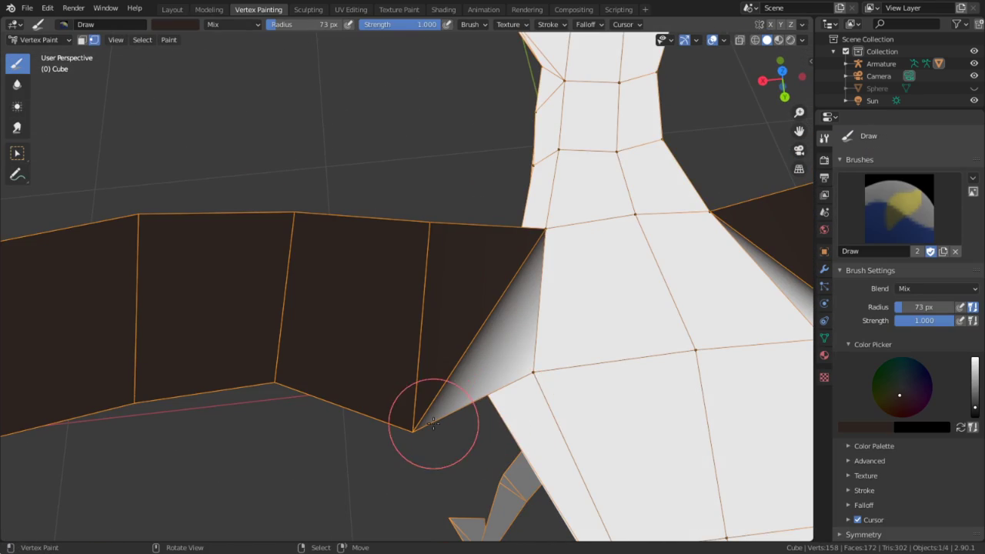
mouse_move(433, 422)
middle_down()
mouse_move(408, 352)
mouse_move(435, 392)
middle_up()
click(15, 123)
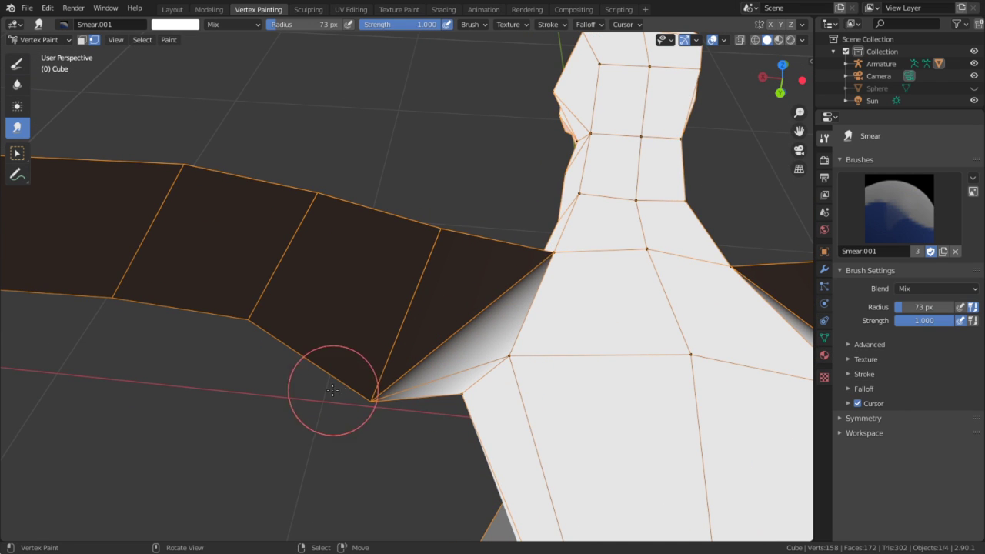
click(17, 84)
key(f)
click(369, 161)
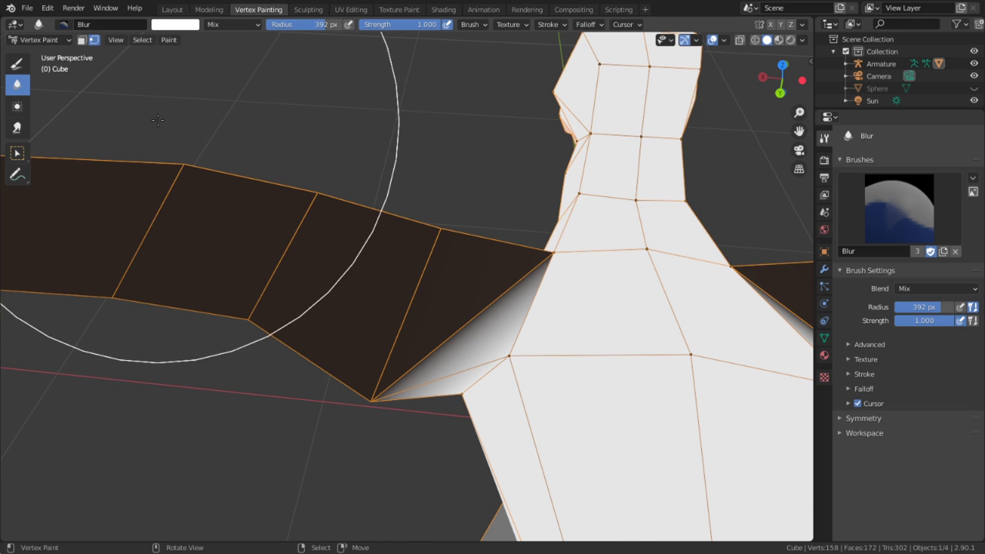
key(f)
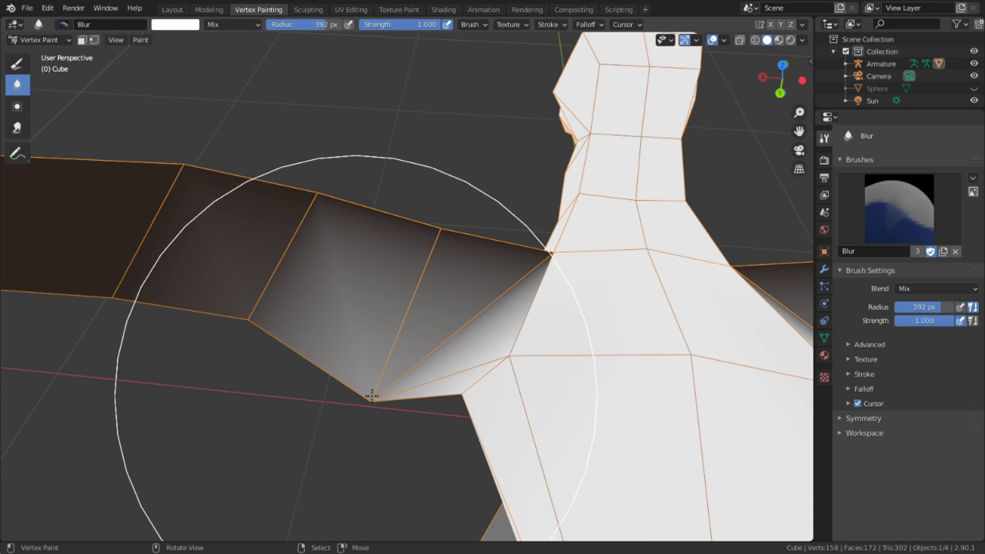
click(347, 390)
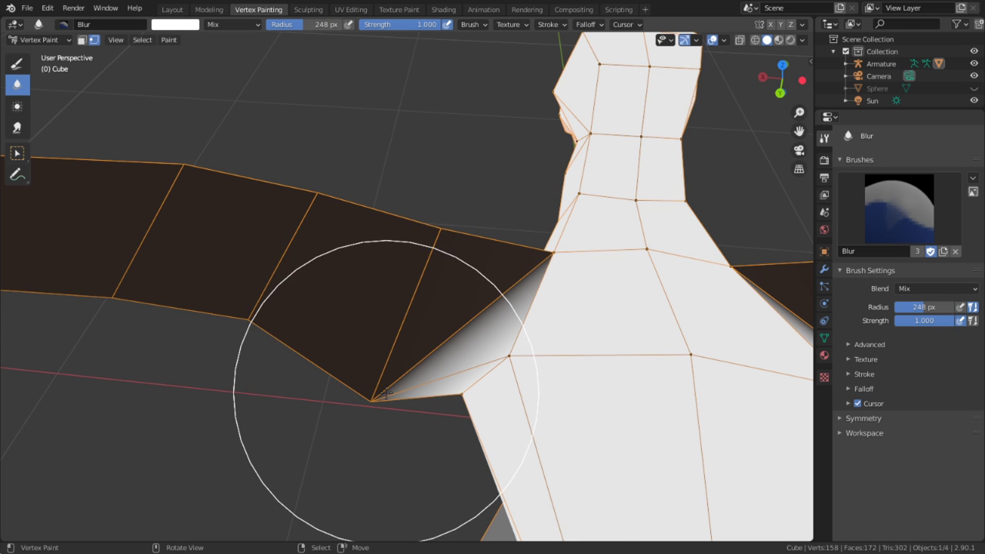
middle_drag(393, 387, 410, 429)
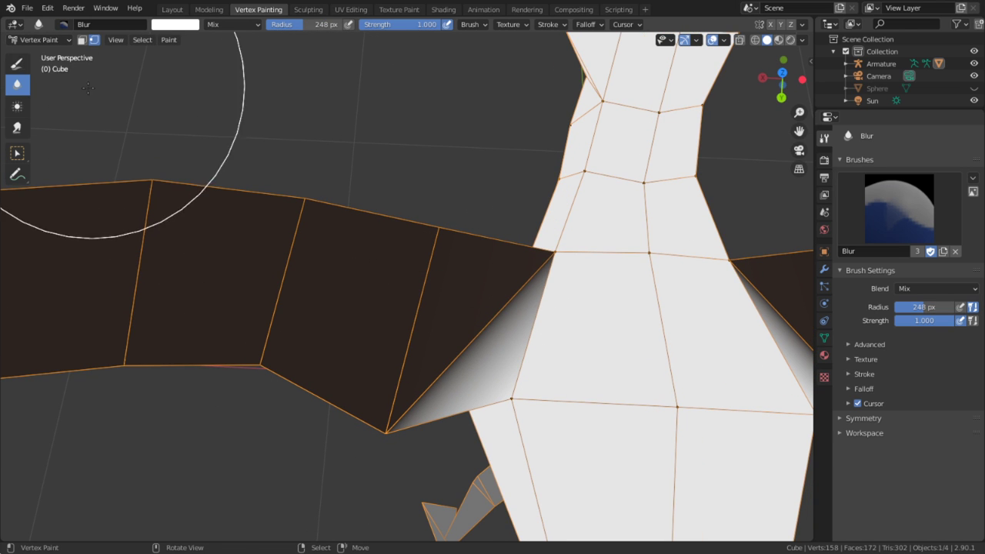
Try smearing the body's white into the dark wing root with the Smear brush, and undo the stroke
click(17, 128)
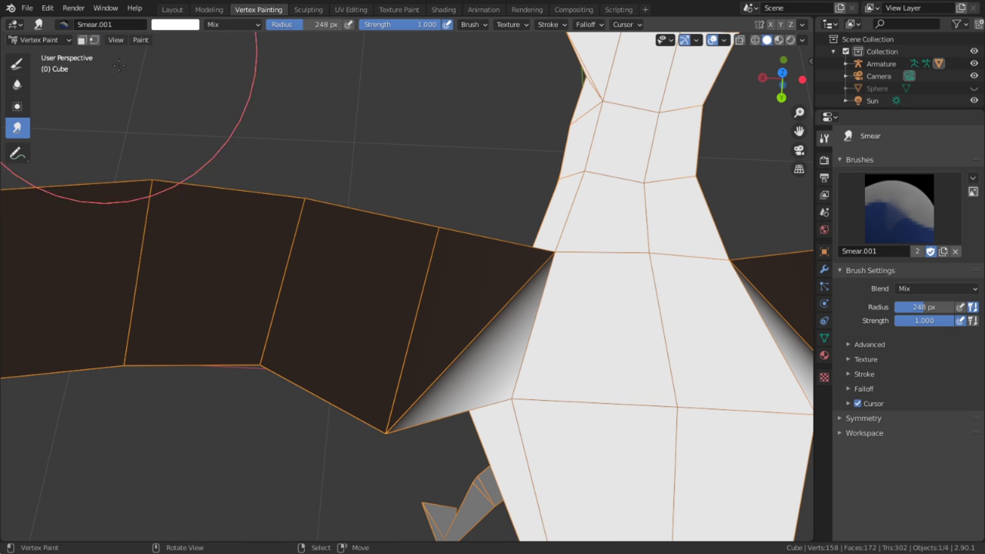
drag(457, 415, 389, 423)
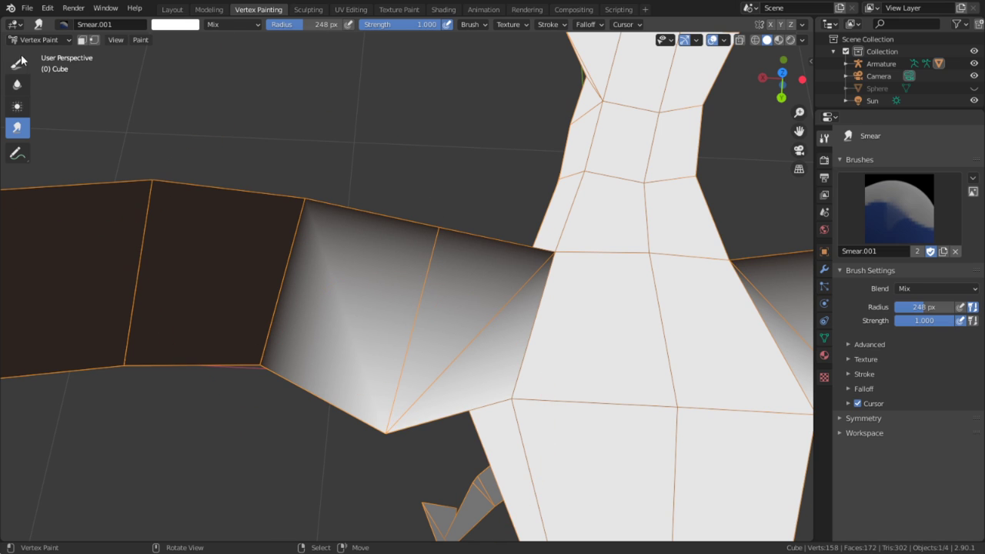
key(ctrl+z)
key(v)
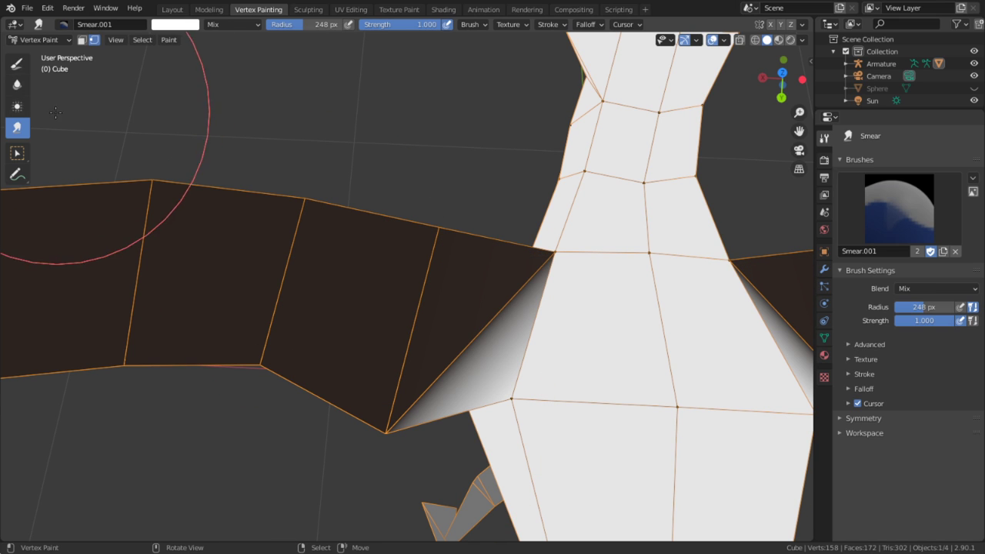
Try blurring the wing root's colour transition with the Blur brush at 0.115 strength and vertex selection masking off, and undo the changes
click(16, 84)
click(92, 40)
click(92, 40)
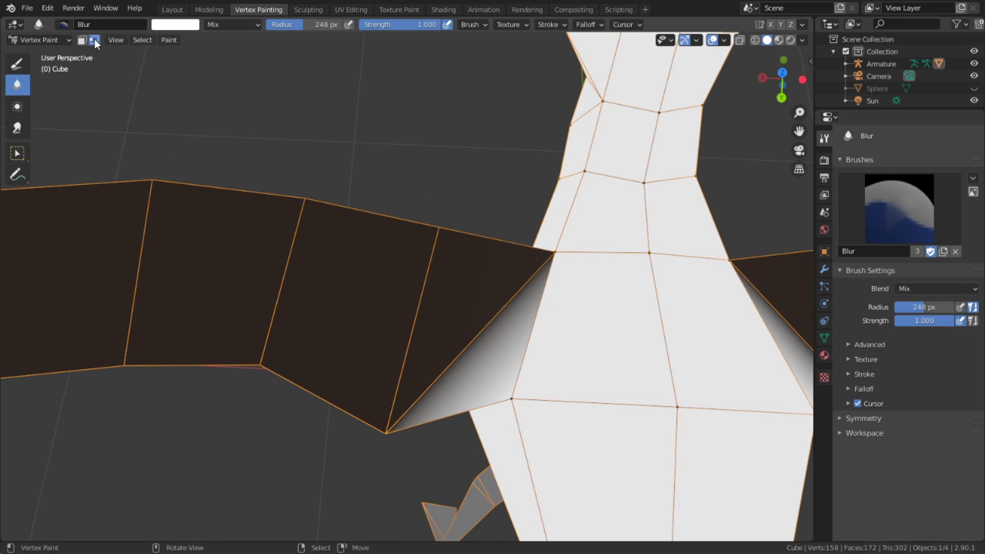
click(73, 41)
key(shift+f)
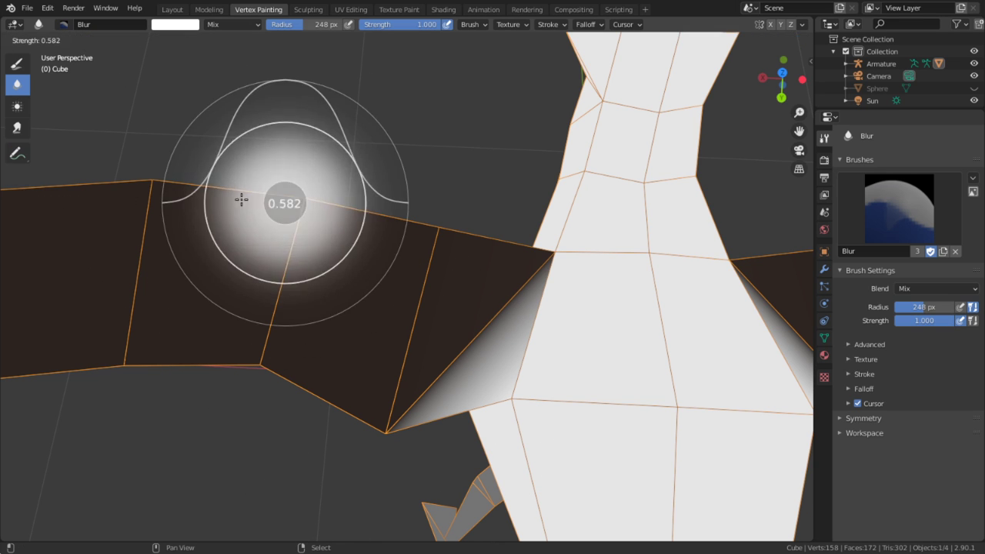
click(190, 197)
mouse_move(389, 421)
mouse_down()
mouse_move(387, 410)
mouse_move(397, 416)
mouse_move(433, 390)
mouse_move(436, 370)
mouse_up()
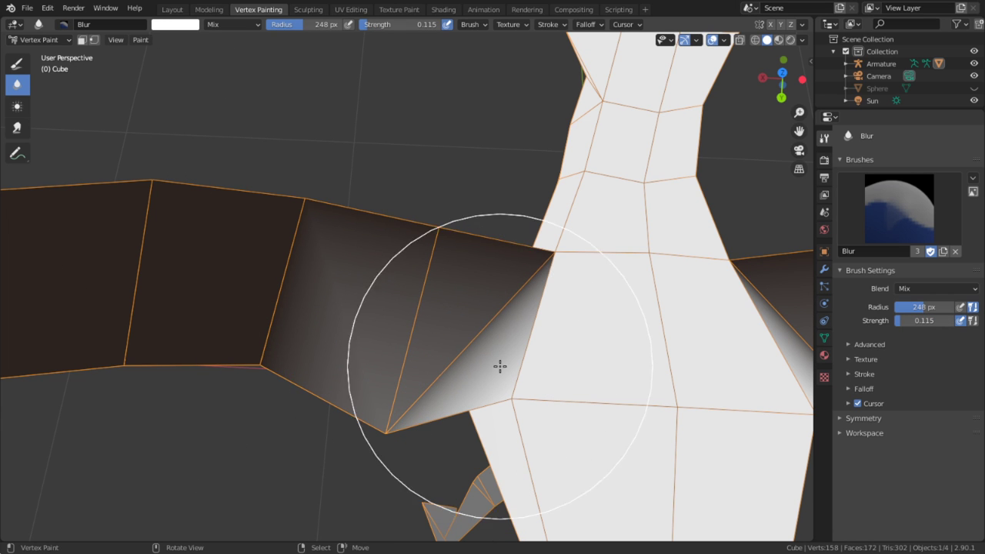
mouse_move(499, 365)
middle_down()
mouse_move(604, 315)
mouse_move(620, 284)
mouse_move(550, 355)
mouse_move(488, 351)
mouse_move(547, 321)
middle_up()
key(ctrl+z)
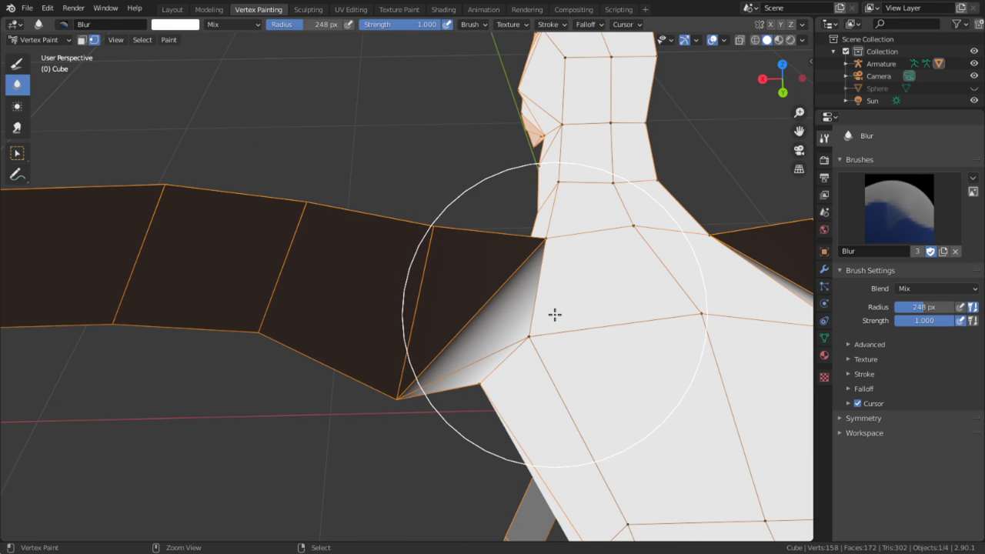
Dissolve the diagonal edge splitting the wing-root face in Edit Mode
key(Tab)
key(ctrl+x)
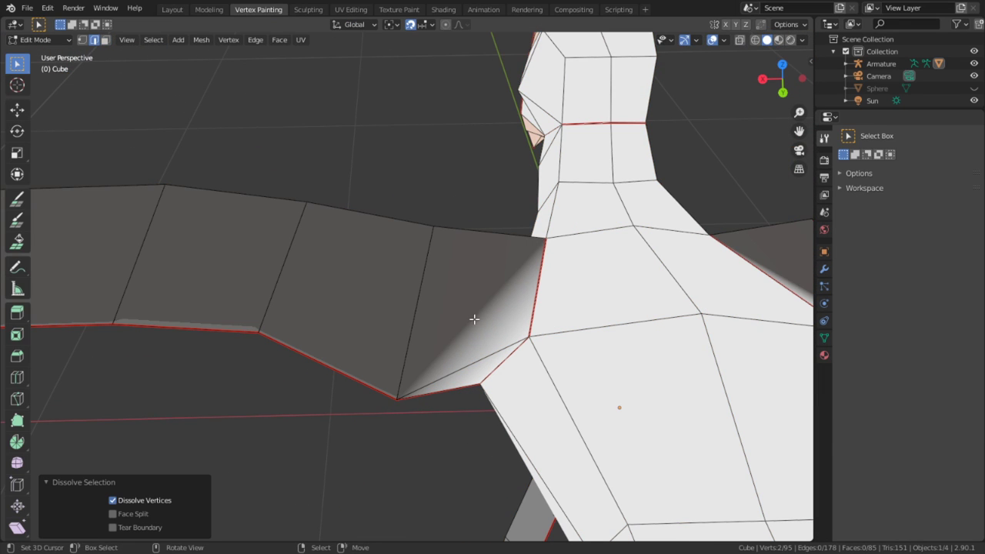
Try triangulating the wing-root face with the Beauty method, check its shading in Vertex Paint mode, and undo the triangulation
click(460, 294)
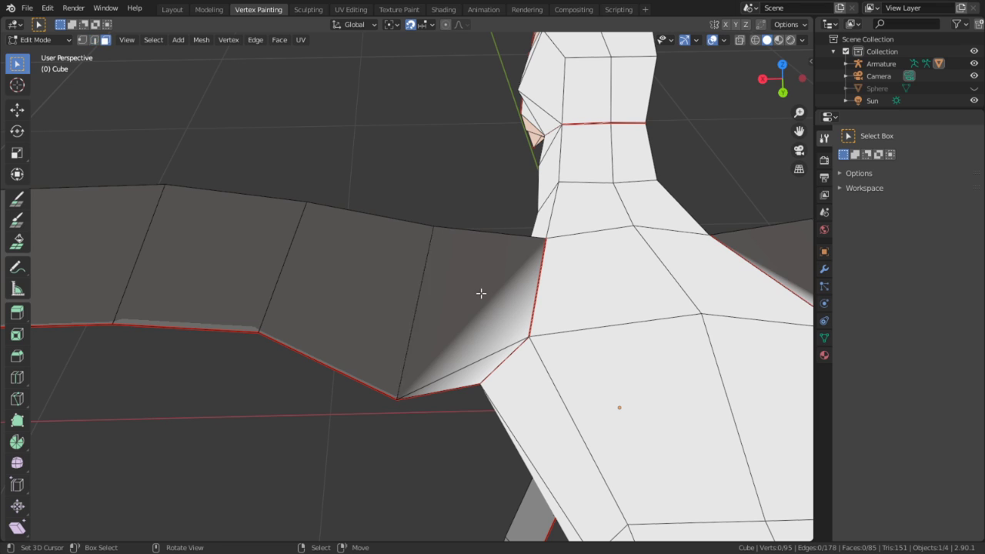
key(ctrl+shift+alt+3)
key(ctrl+t)
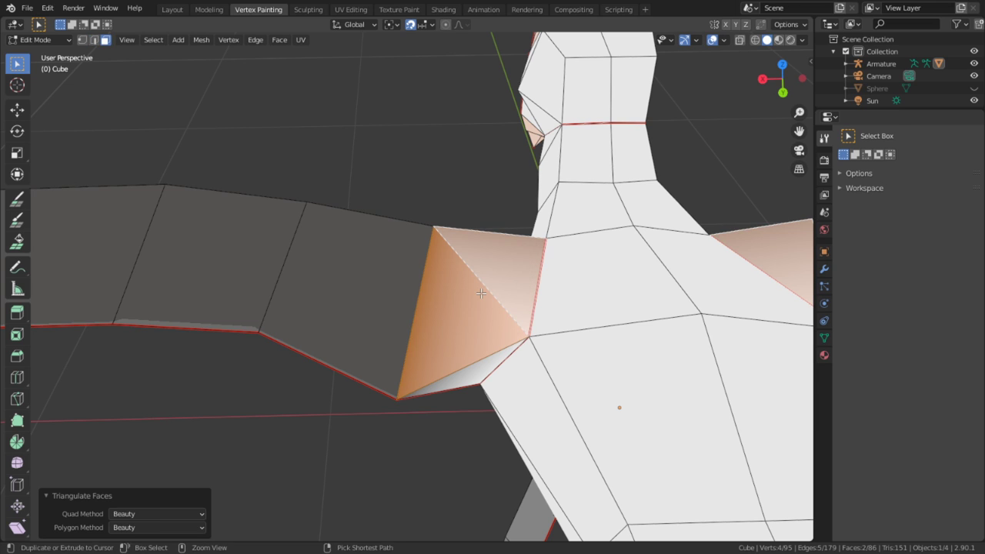
key(Tab)
mouse_move(512, 328)
middle_down()
mouse_move(411, 413)
mouse_move(310, 352)
mouse_move(448, 402)
middle_up()
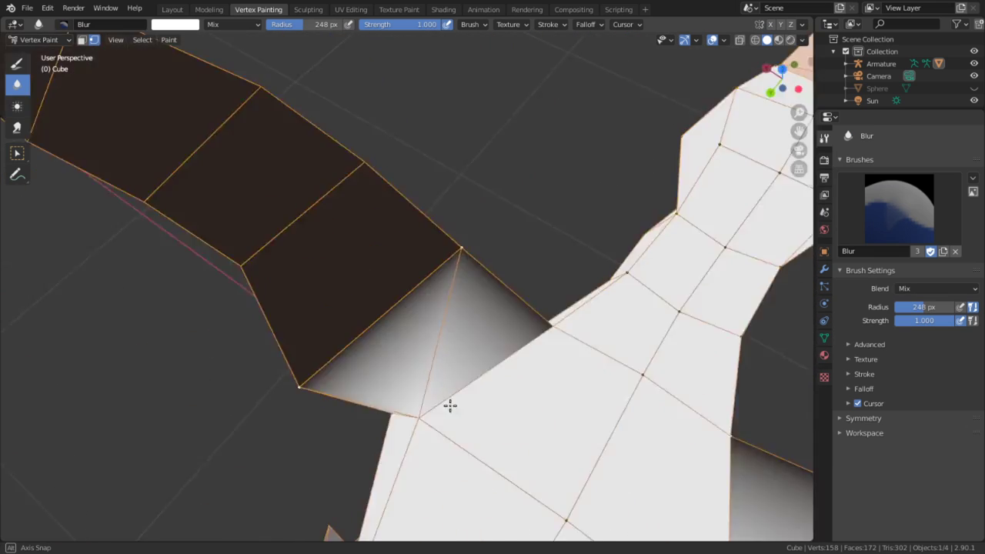
key(Tab)
key(Tab)
scroll(539, 380, down, 6)
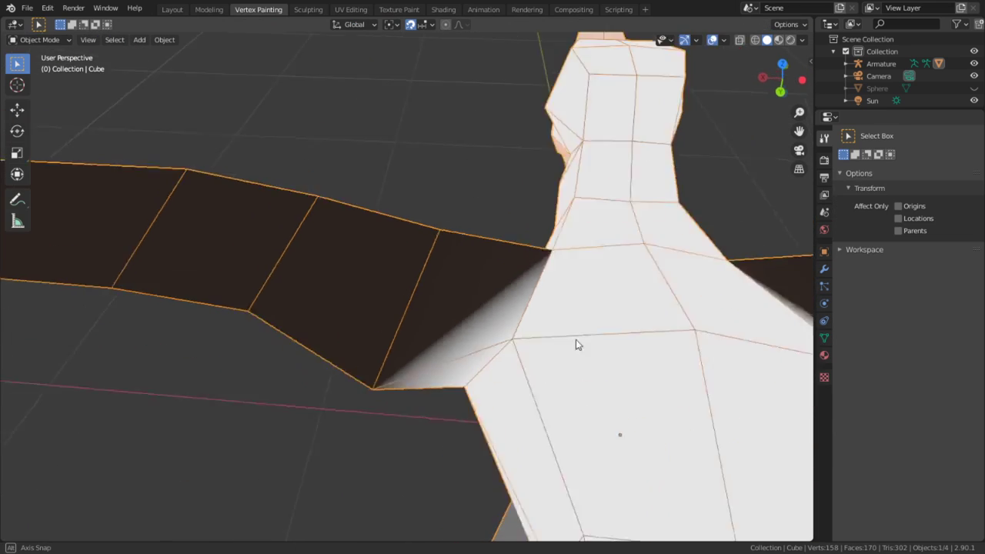
middle_drag(576, 345, 465, 365)
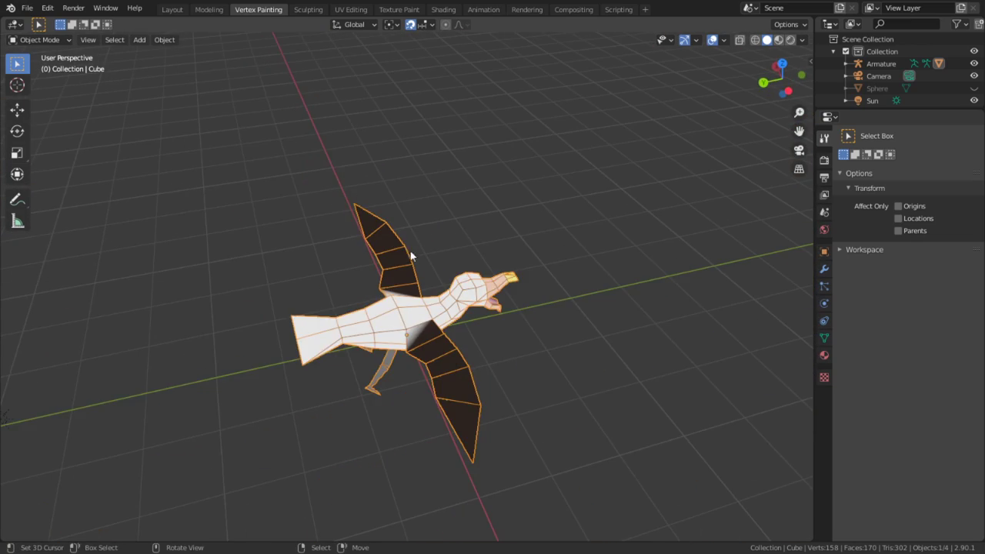
middle_drag(411, 255, 339, 293)
Select the leg's linked faces in Edit Mode, delimited by seam, starting from a lower-leg face
key(Tab)
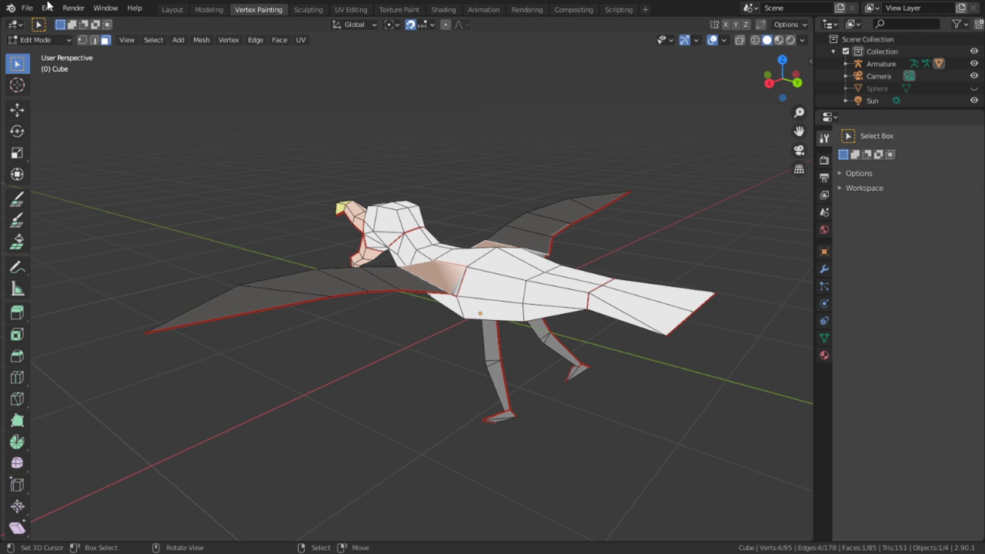
click(41, 58)
scroll(542, 371, up, 3)
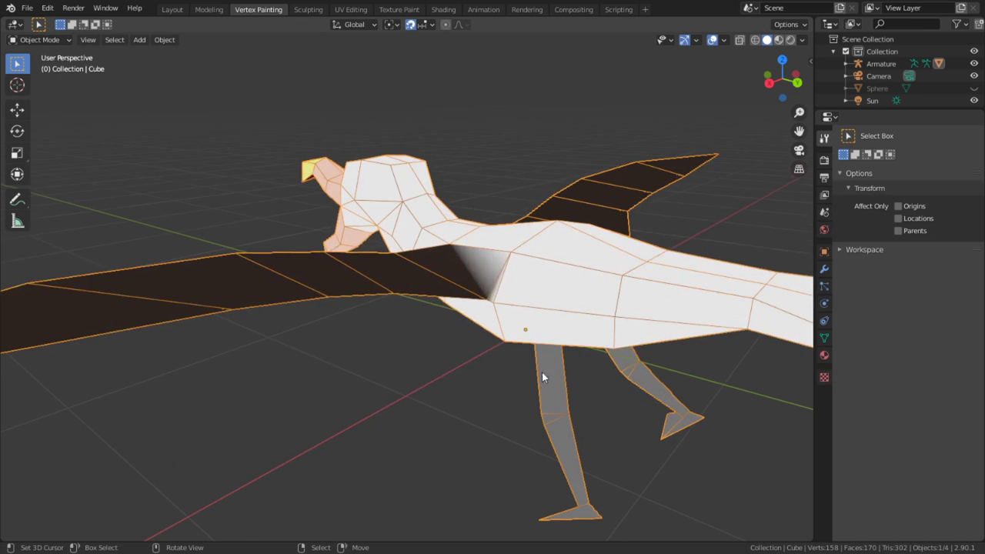
middle_drag(541, 372, 486, 358)
key(Tab)
click(486, 357)
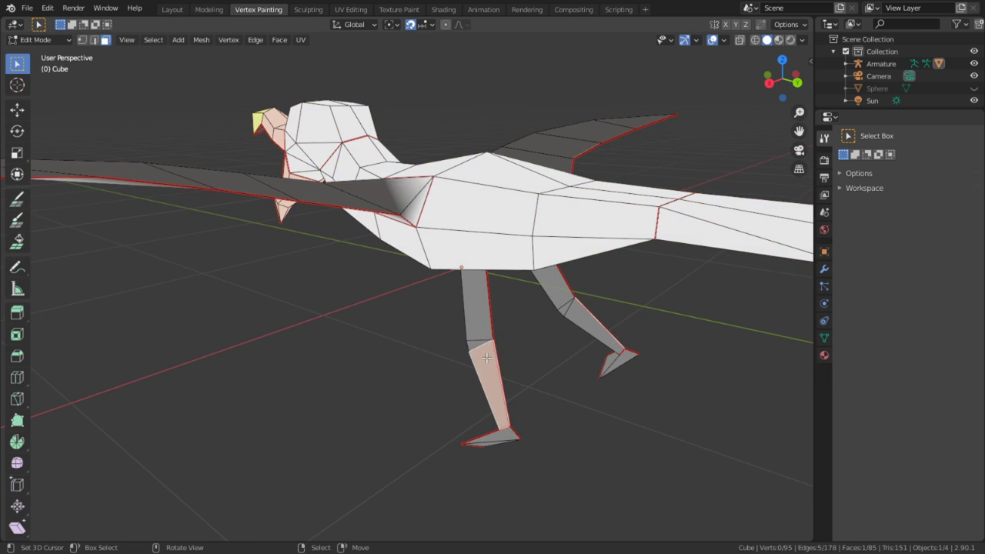
key(ctrl+l)
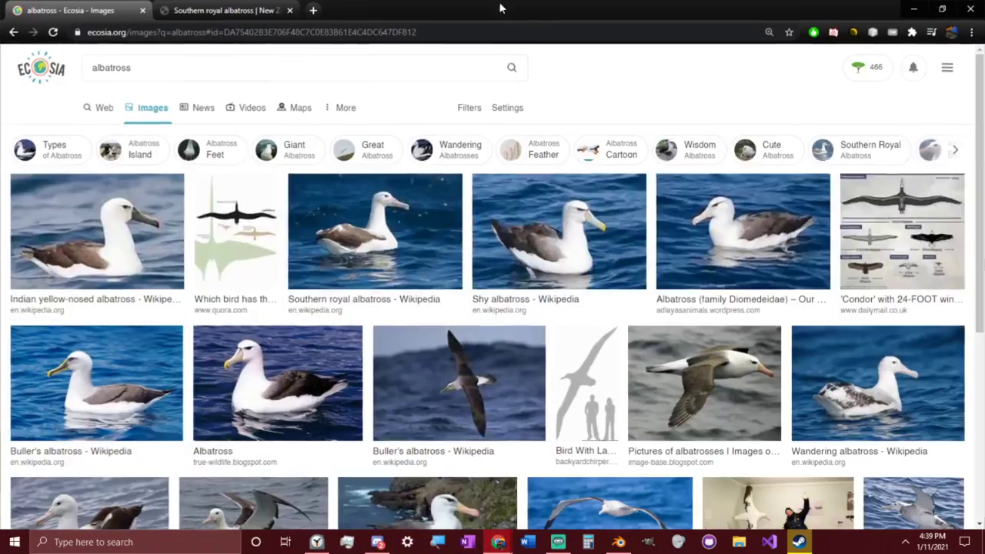
Switch to the web browser and look through the albatross image results for reference
scroll(467, 262, down, 5)
scroll(466, 262, up, 4)
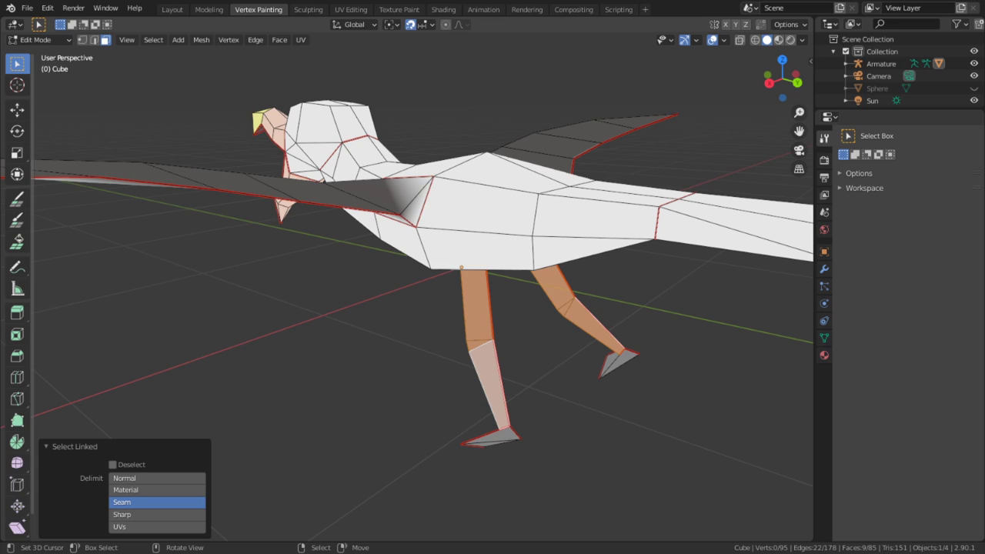
Switch to the web browser and examine the albatross photos in the Ecosia image results, including the Northern royal and Southern Royal Albatross pictures
drag(0, 69, 344, 2)
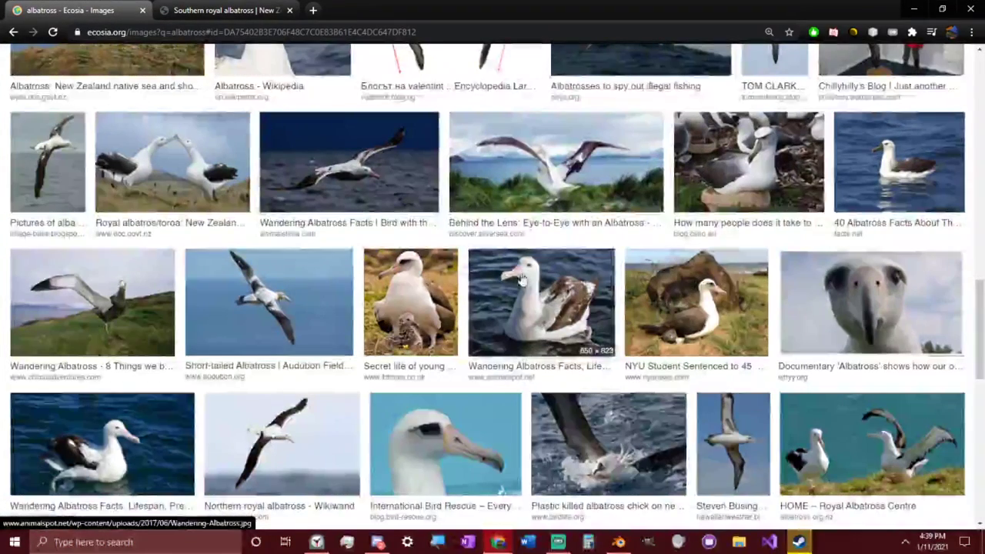
click(314, 454)
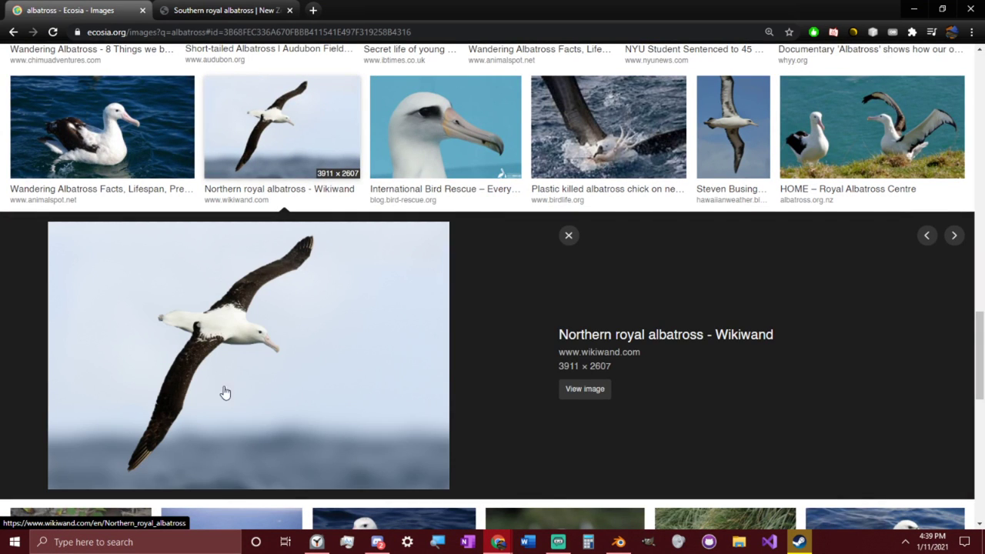
scroll(578, 242, down, 4)
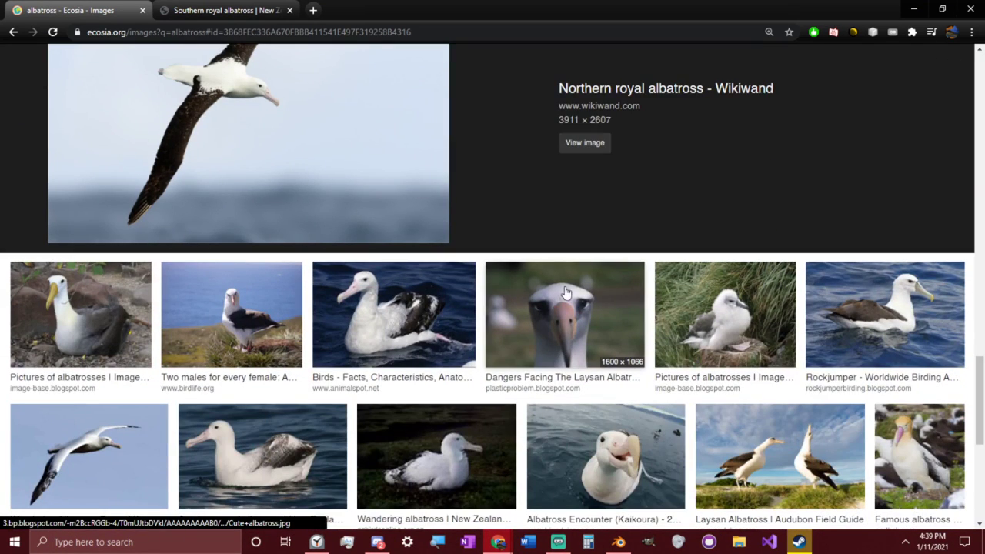
scroll(615, 298, down, 2)
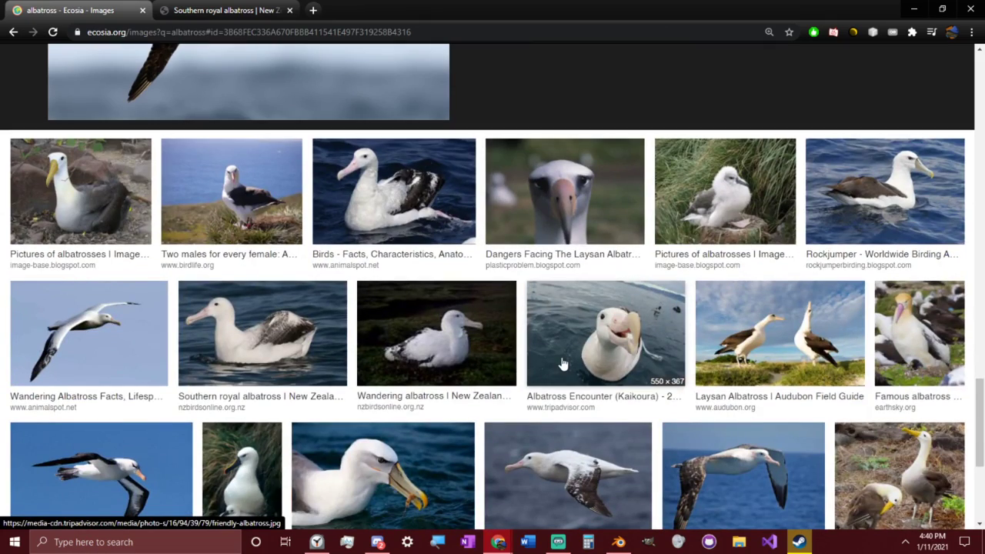
scroll(563, 364, down, 2)
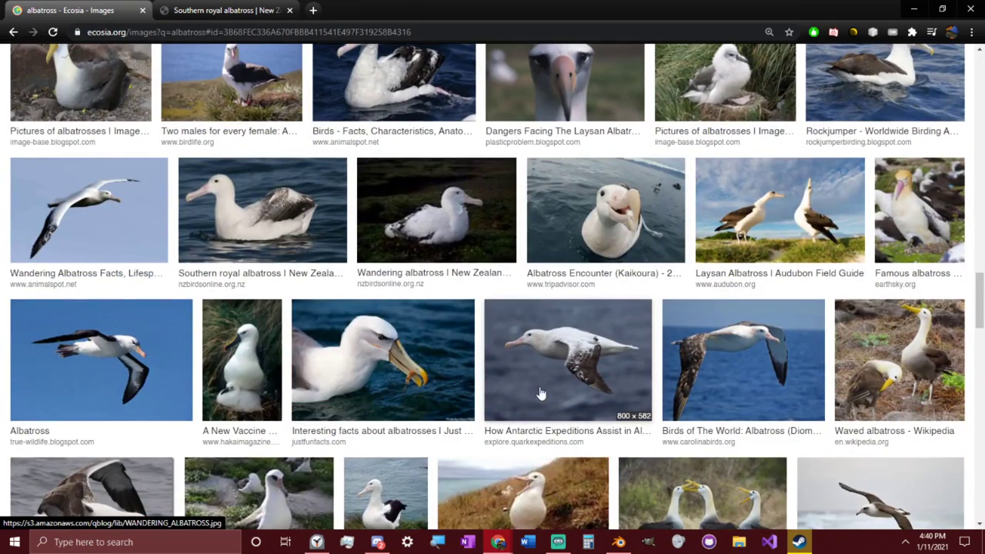
scroll(541, 394, down, 2)
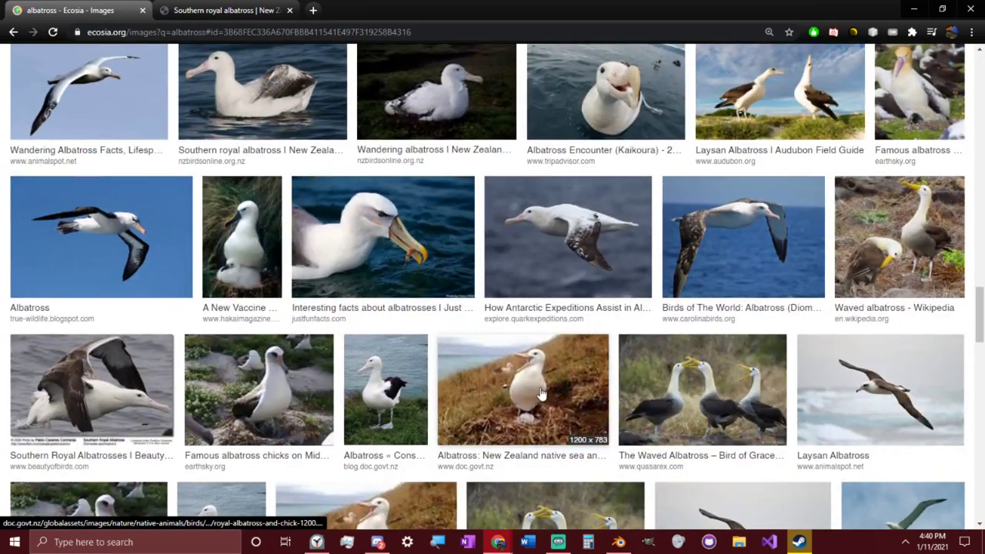
click(49, 406)
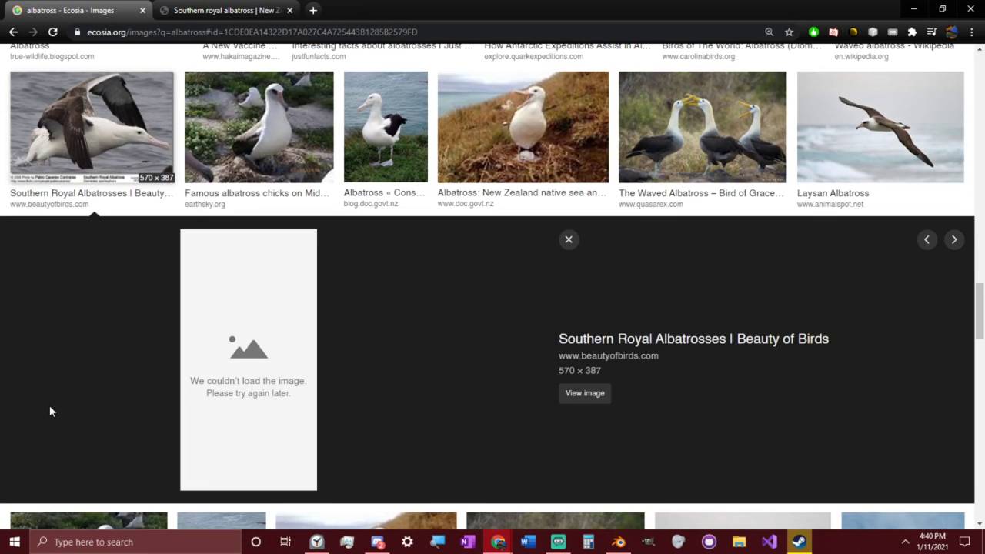
scroll(401, 371, down, 2)
double_click(425, 18)
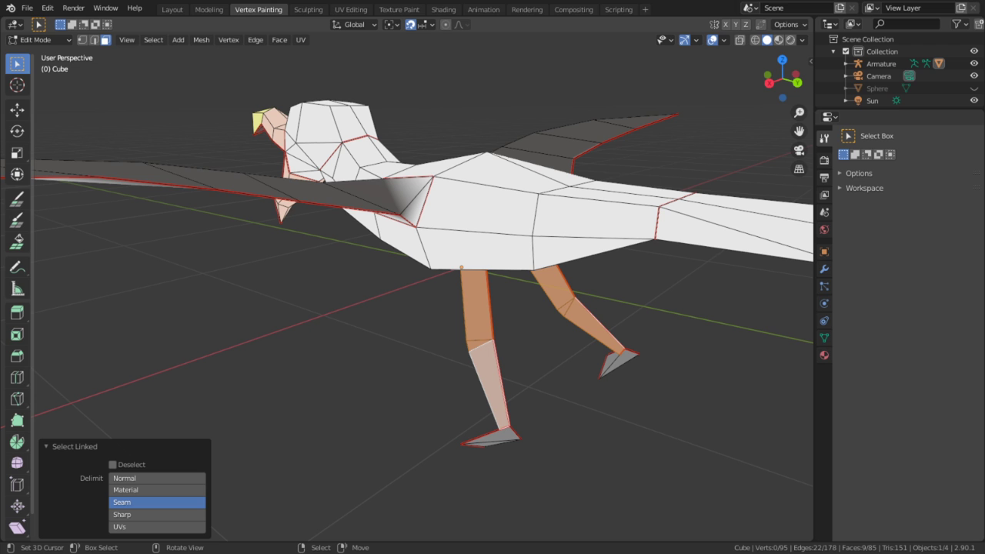
Examine the albatross photos in the Google image results, opening the Deutsche Welle picture of two birds touching beaks
drag(489, 552, 390, 2)
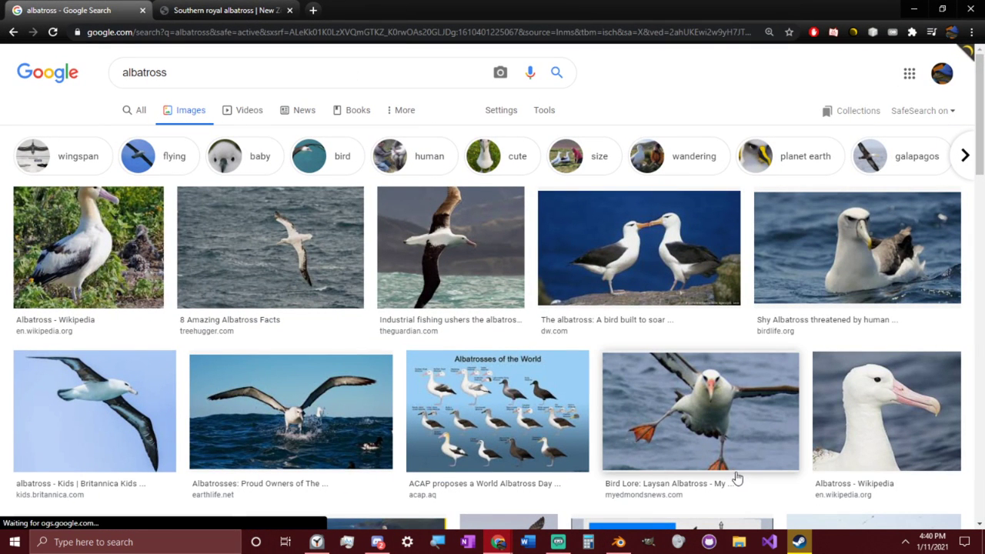
scroll(707, 466, down, 1)
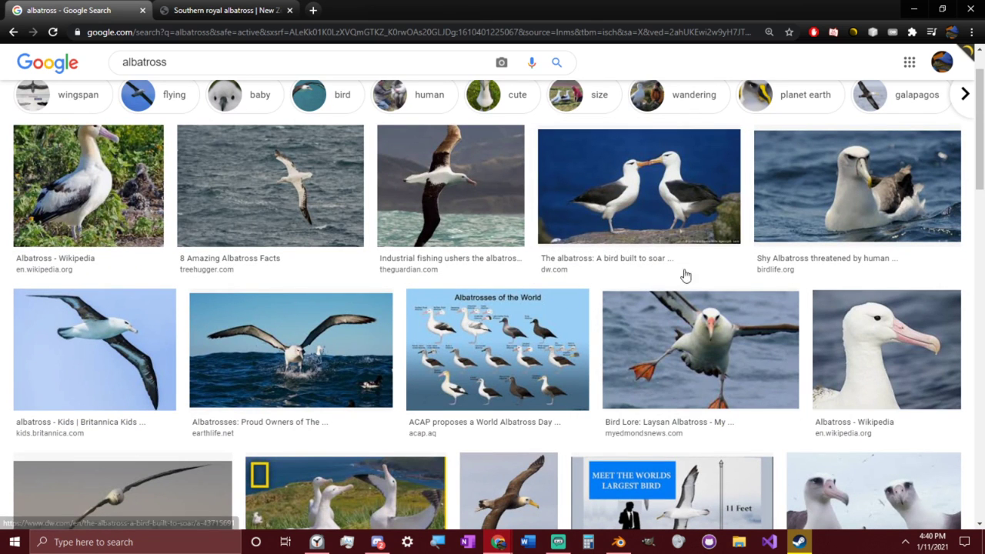
click(654, 250)
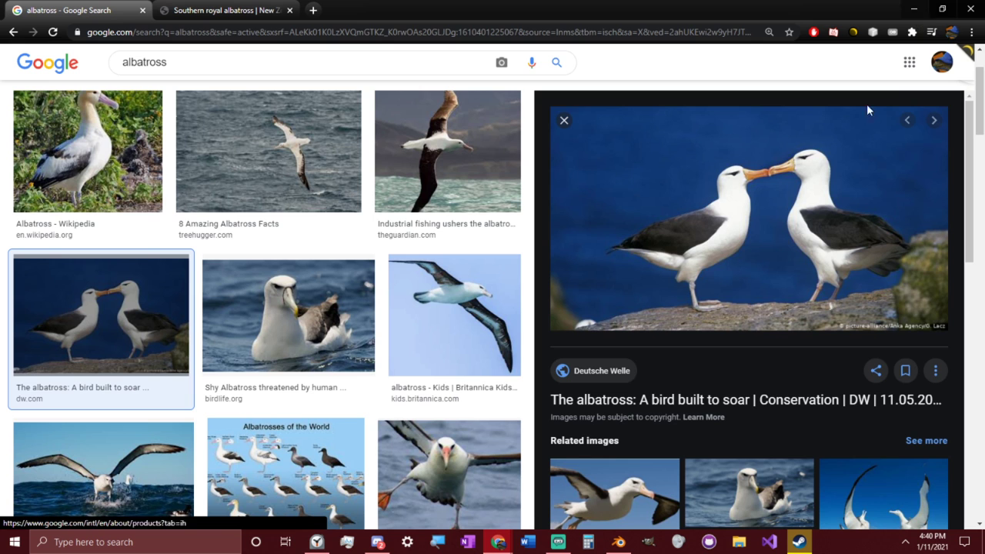
scroll(509, 254, down, 1)
scroll(509, 254, down, 2)
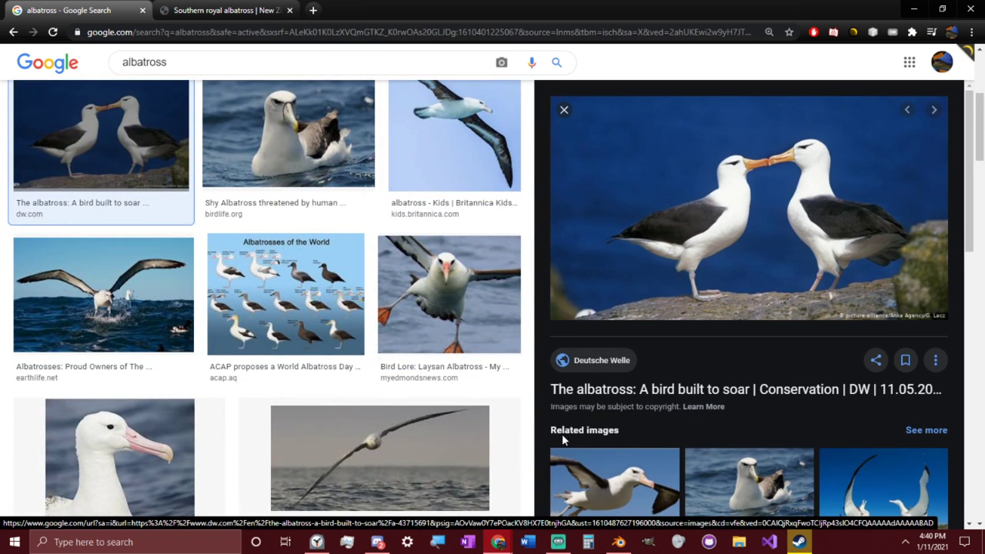
scroll(562, 435, down, 2)
scroll(321, 403, down, 1)
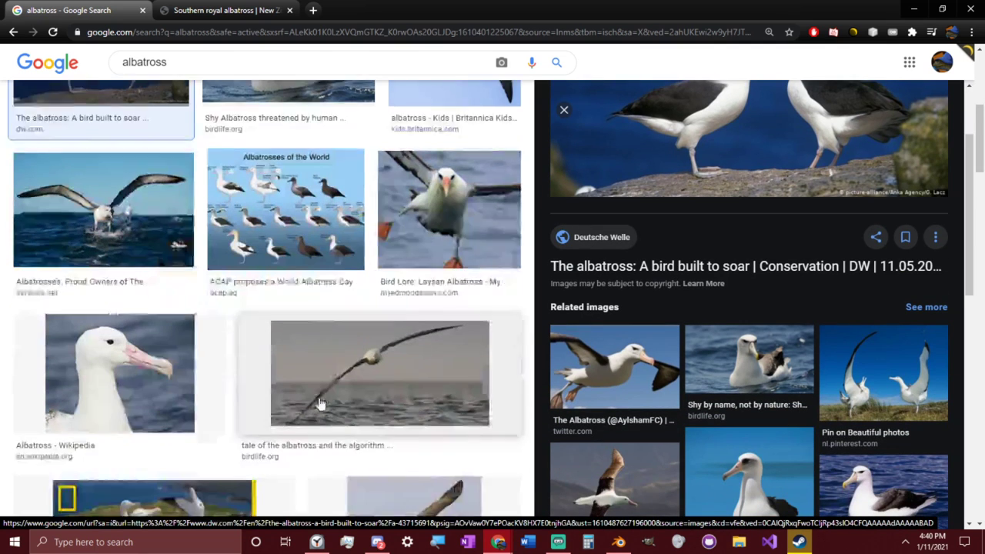
scroll(321, 404, down, 2)
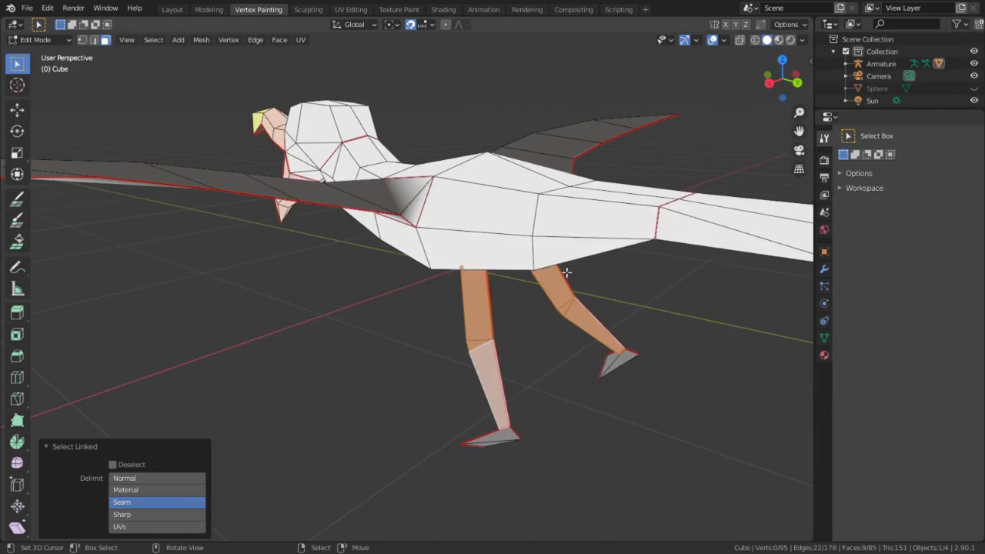
Switch back to Blender, put the bird mesh in Vertex Paint mode and set the brush colour to light grey
middle_drag(499, 312, 571, 323)
scroll(607, 362, up, 3)
key(Tab)
key(Tab)
scroll(420, 377, up, 8)
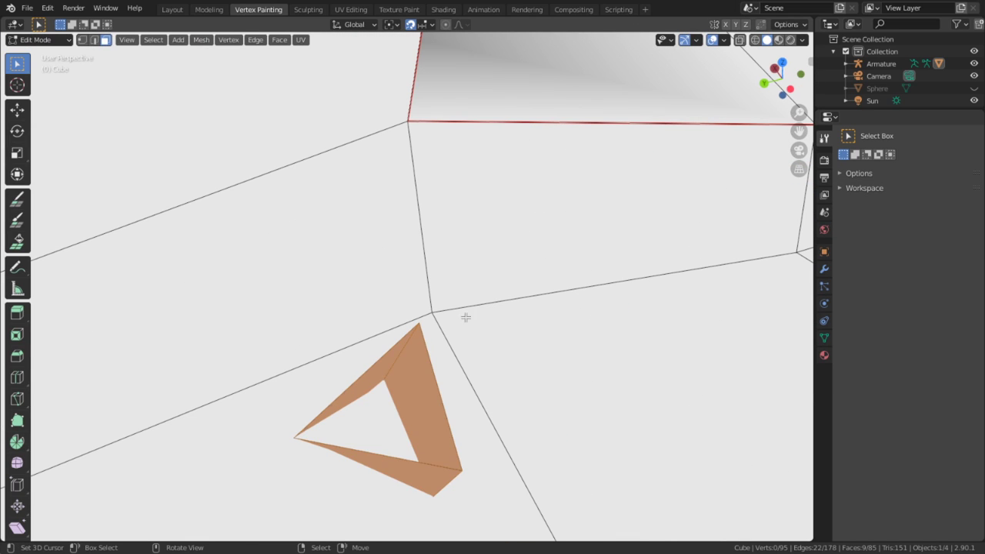
key(Tab)
middle_drag(405, 345, 349, 162)
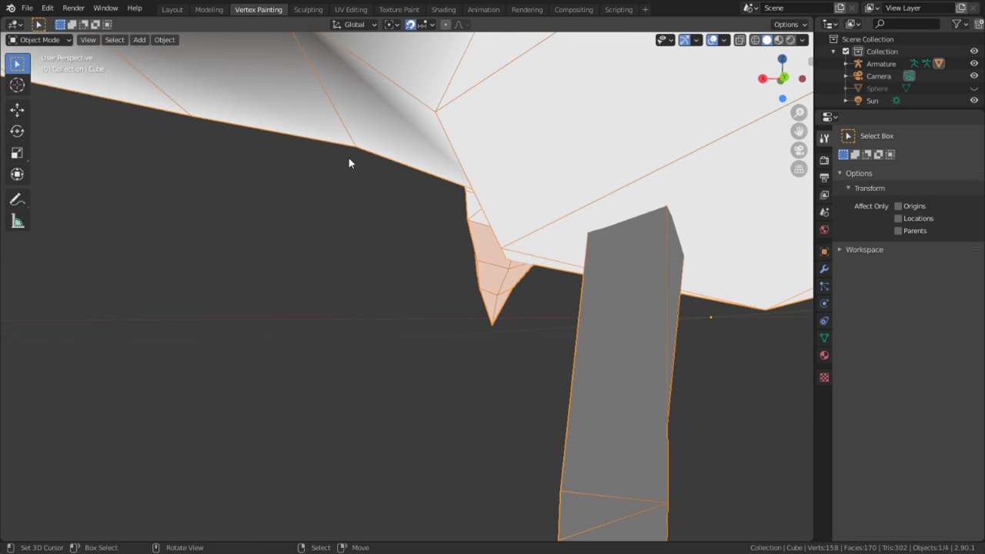
click(38, 39)
click(34, 93)
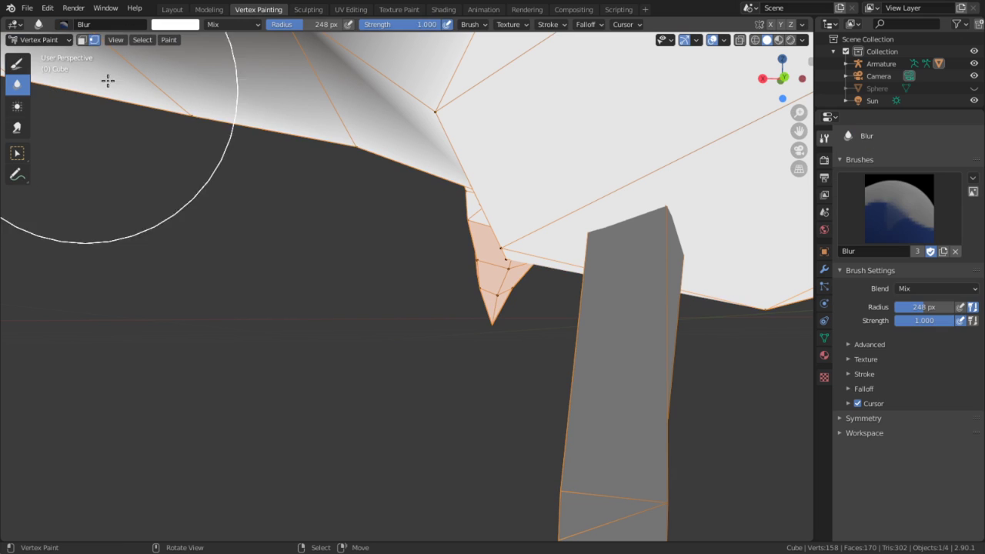
click(175, 24)
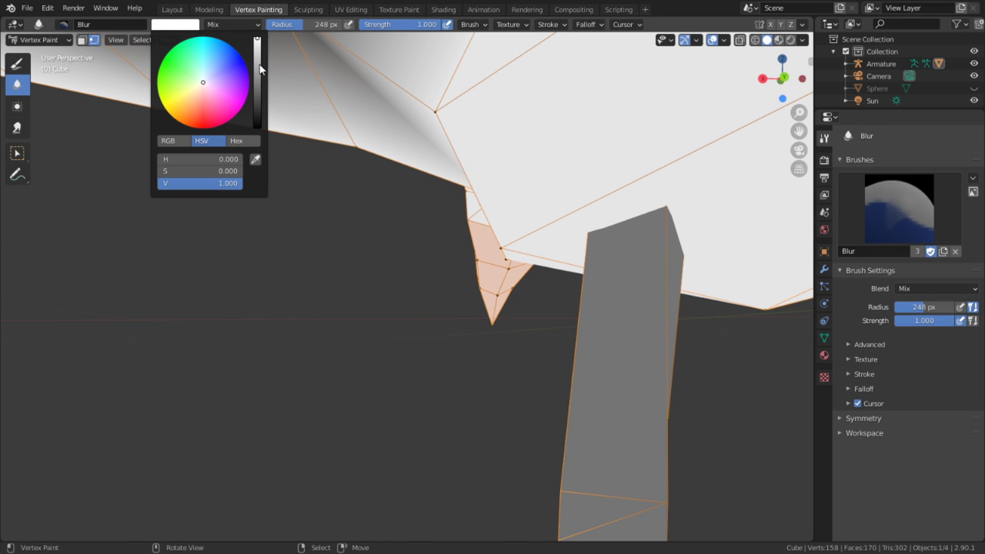
mouse_move(260, 70)
mouse_down()
mouse_move(257, 128)
mouse_move(257, 81)
mouse_up()
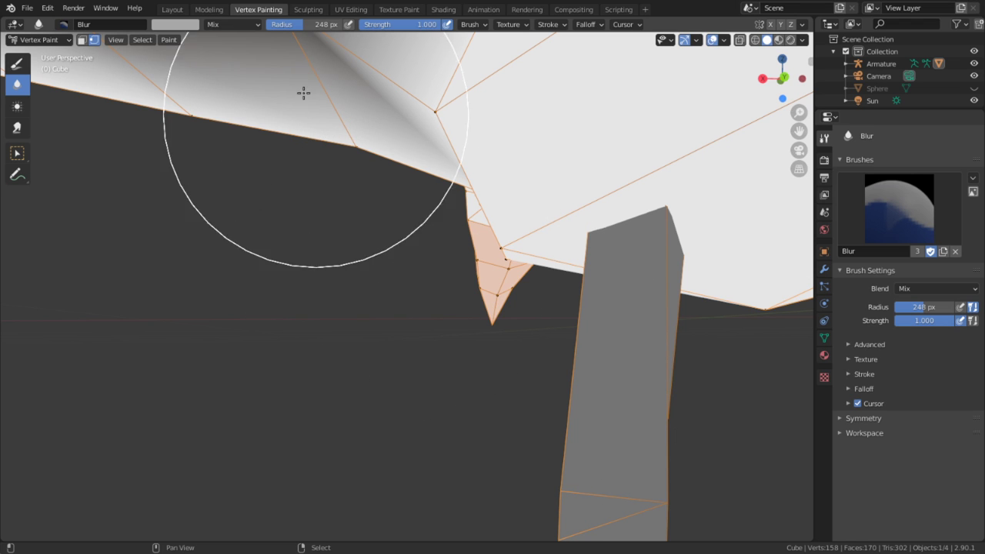
Inspect the open upper end of the leg and return the bird mesh to Object Mode
middle_drag(132, 60, 297, 358)
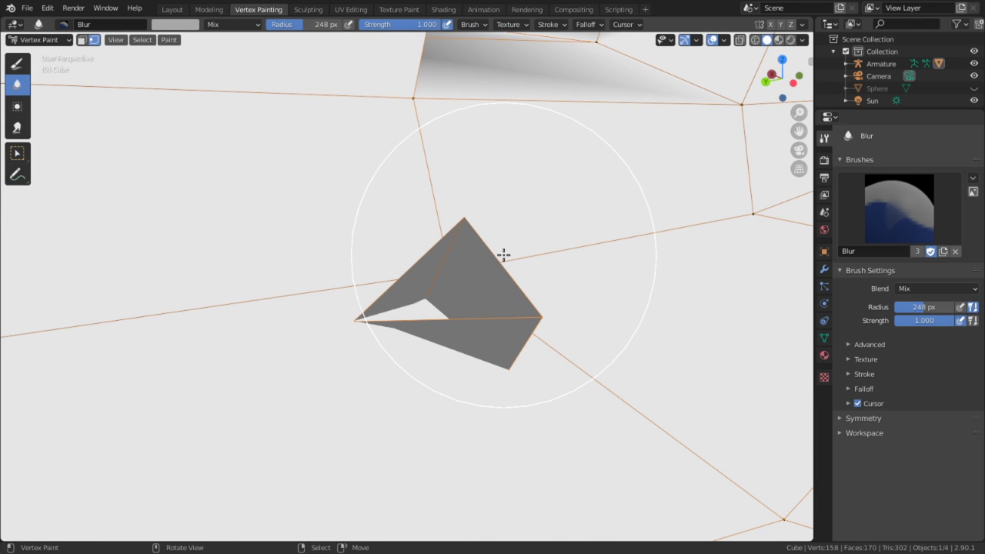
key(Tab)
key(Tab)
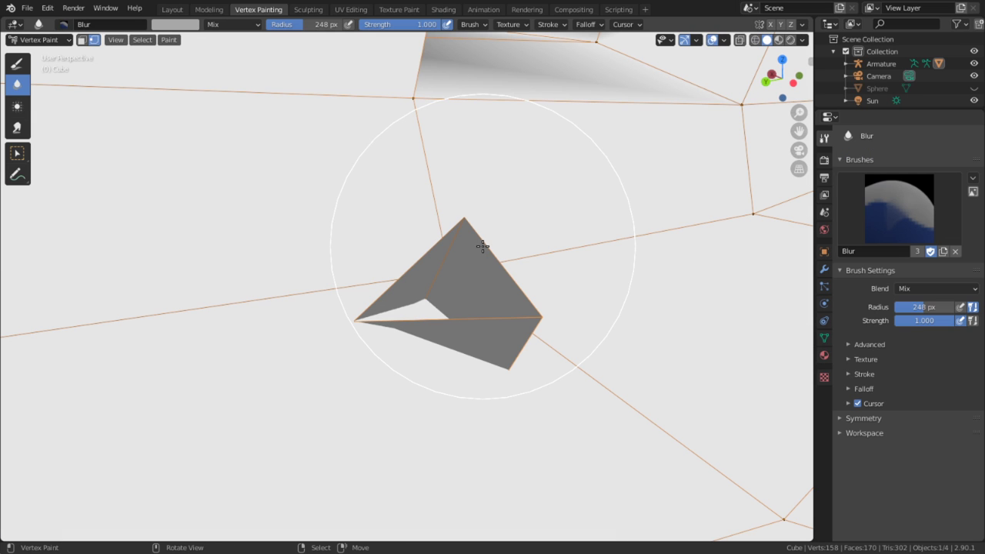
scroll(466, 288, up, 2)
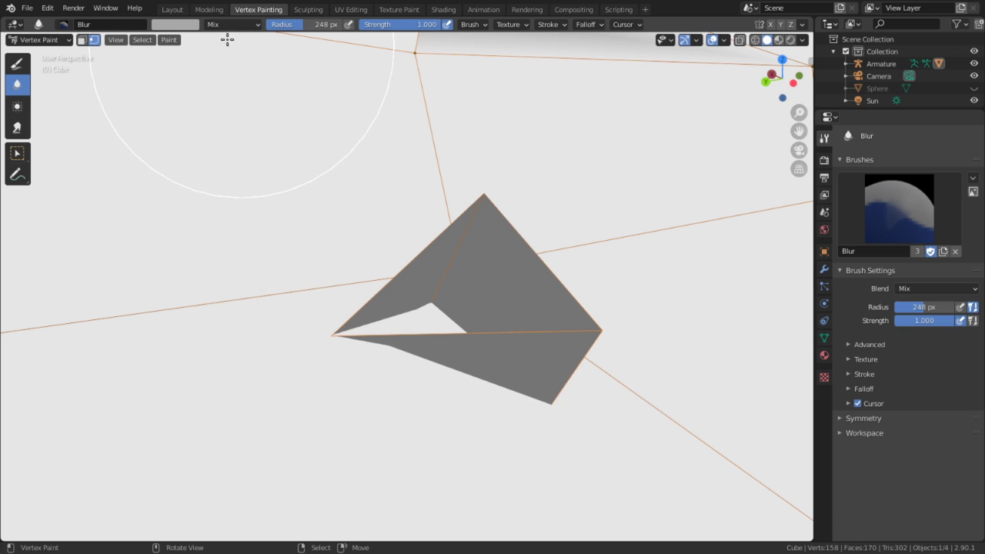
mouse_move(323, 177)
middle_down()
mouse_move(336, 196)
mouse_move(461, 196)
mouse_move(457, 224)
mouse_move(536, 209)
mouse_move(510, 396)
middle_up()
key(Tab)
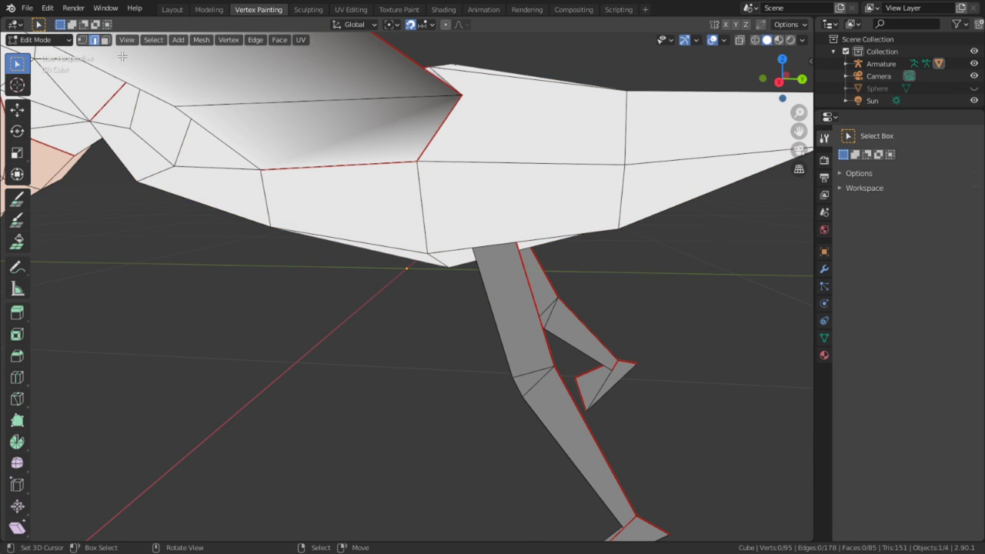
click(38, 40)
click(40, 54)
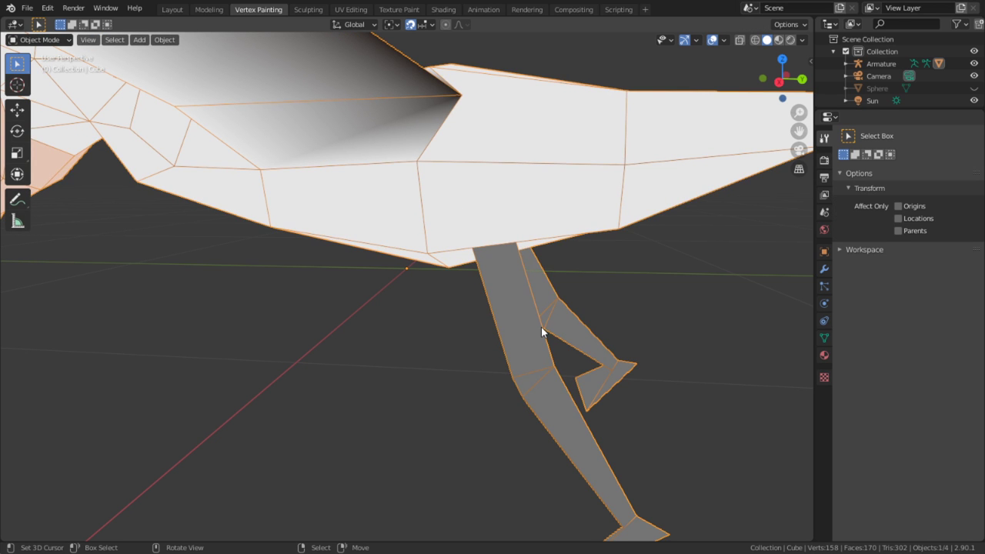
Select all linked faces of the leg in Edit Mode and hide the unselected geometry
key(Tab)
key(alt+h)
middle_drag(544, 345, 409, 308)
scroll(564, 284, up, 3)
middle_drag(564, 284, 426, 289)
key(3)
key(2)
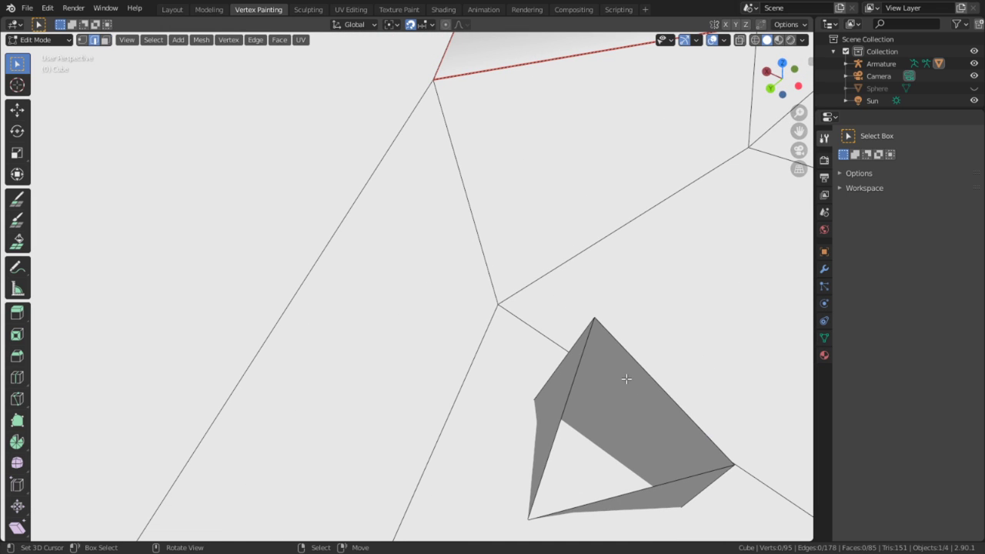
alt+click(625, 377)
key(3)
click(566, 402)
middle_drag(566, 402, 531, 345)
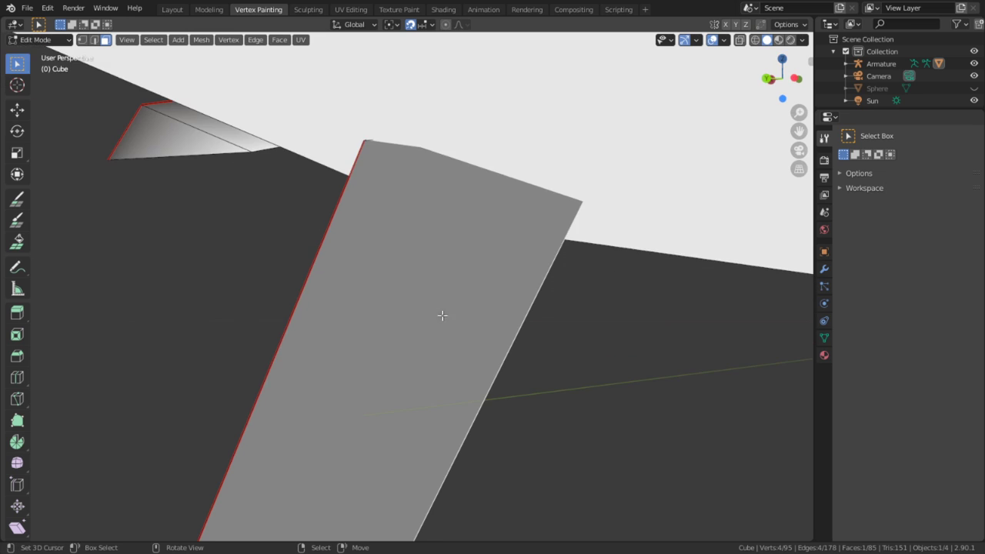
scroll(423, 332, down, 3)
key(l)
key(shift+h)
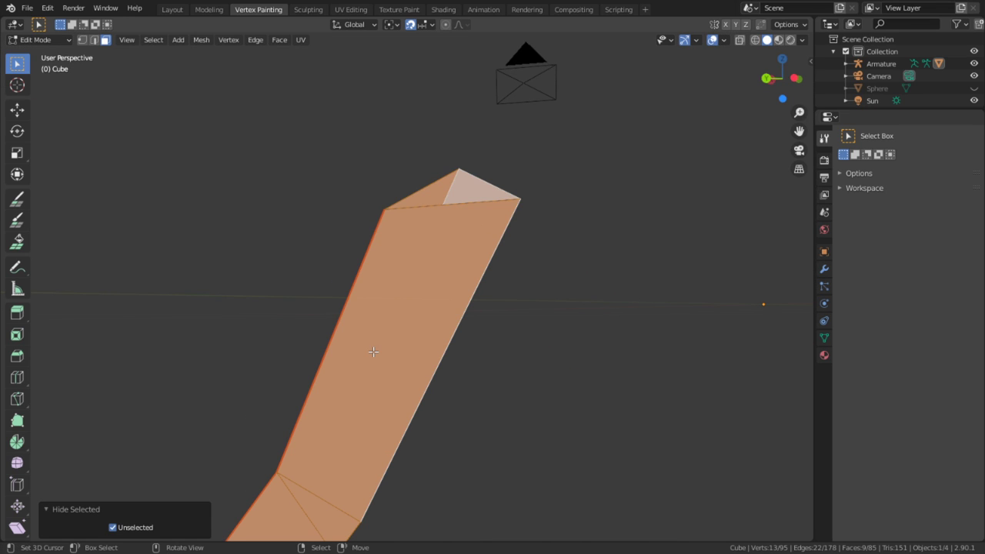
Merge the leg's overlapping vertices by distance and reveal the hidden geometry
key(m)
click(373, 352)
key(alt+h)
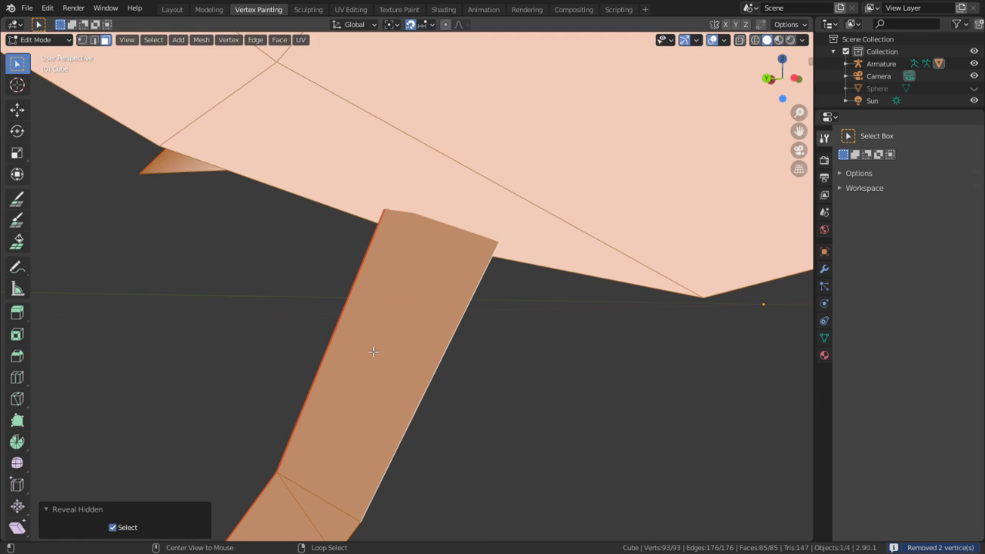
Deselect the whole mesh and select the edges around the leg's open upper end
key(Tab)
middle_drag(396, 251, 373, 301)
key(Tab)
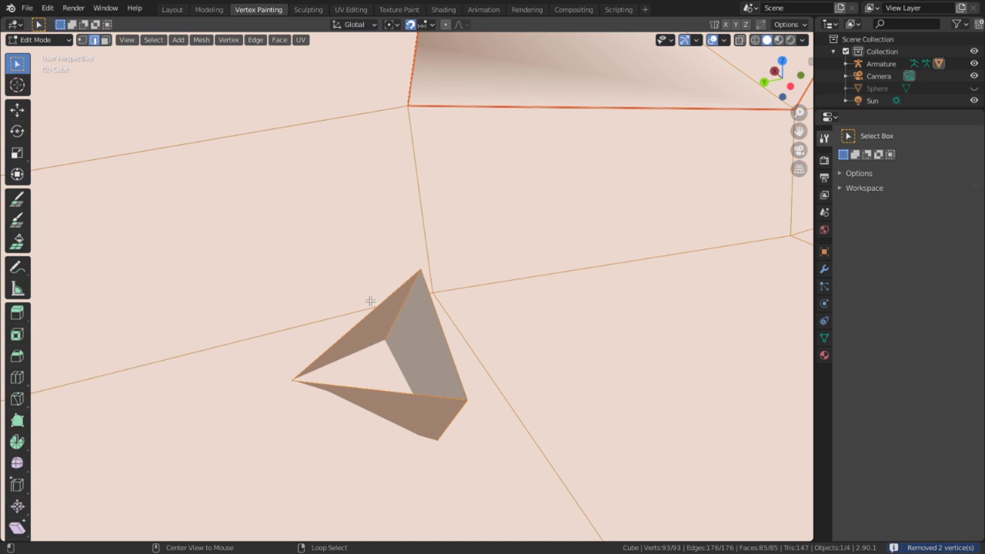
key(alt+a)
key(l)
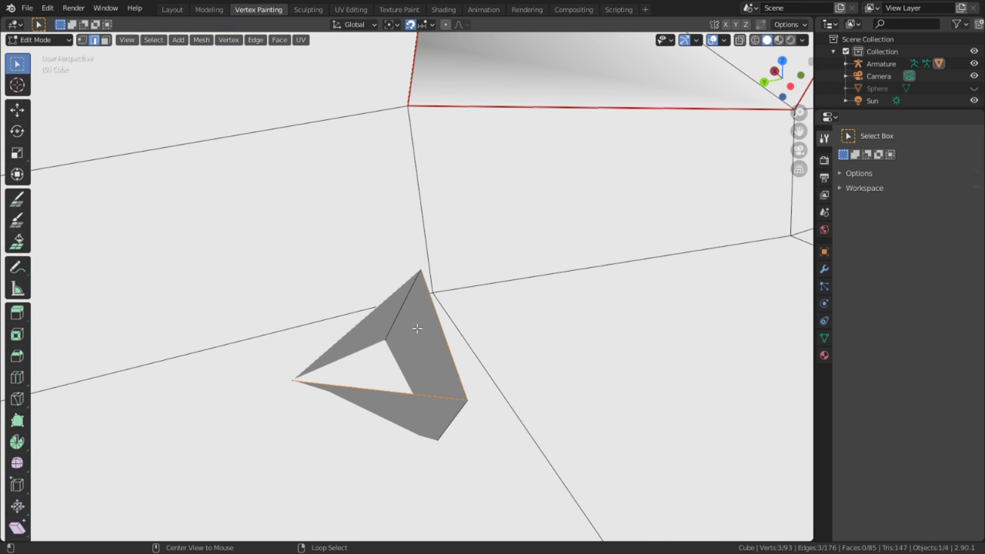
key(Tab)
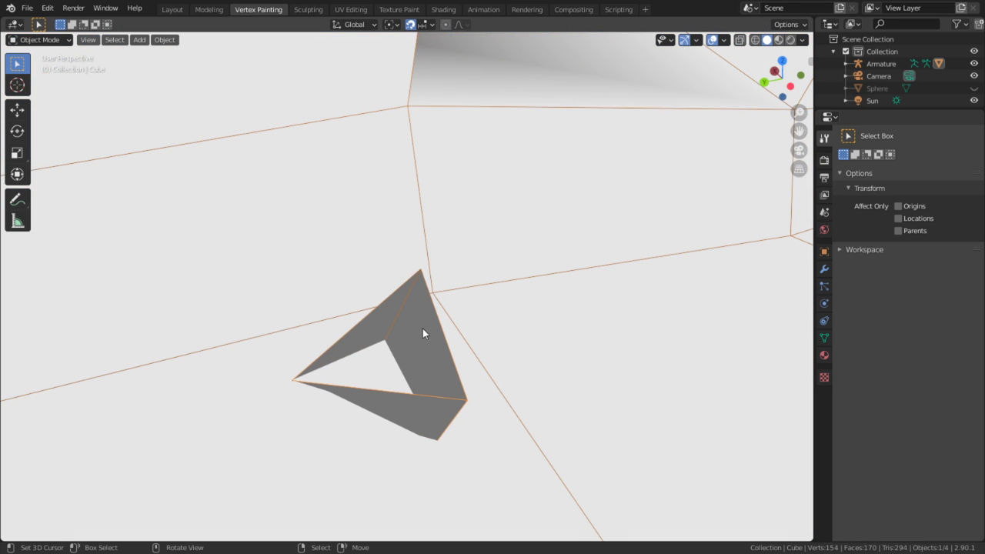
Switch the bird mesh to Vertex Paint mode and try a Blur stroke across the upper end of the leg
click(52, 40)
click(54, 98)
scroll(340, 319, up, 2)
mouse_move(341, 318)
mouse_down()
mouse_move(431, 296)
mouse_move(461, 276)
mouse_move(427, 272)
mouse_move(439, 338)
mouse_up()
Select the leg's linked faces in Edit Mode, separate them into their own object and return to Vertex Paint mode
key(Tab)
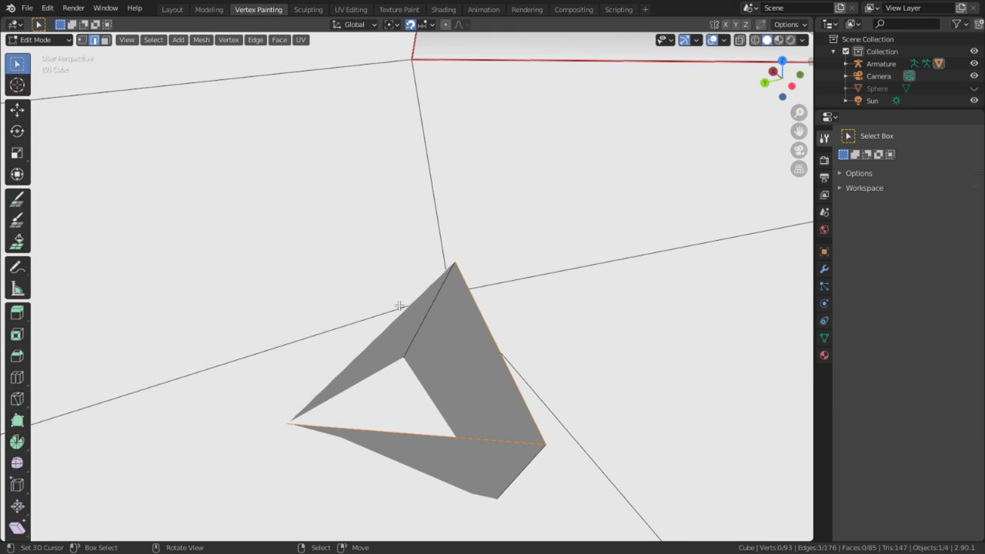
alt+click(398, 306)
alt+click(402, 311)
key(3)
click(402, 321)
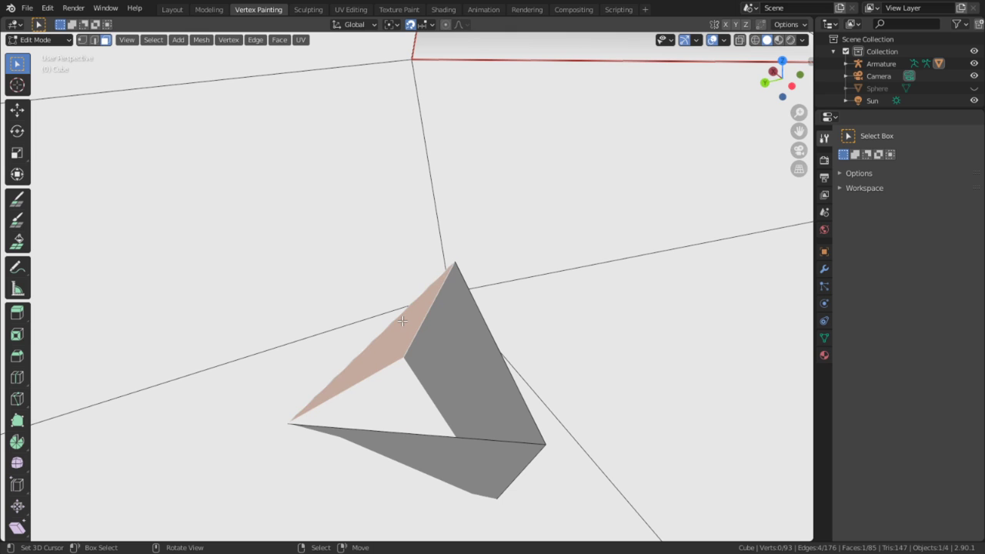
key(ctrl+l)
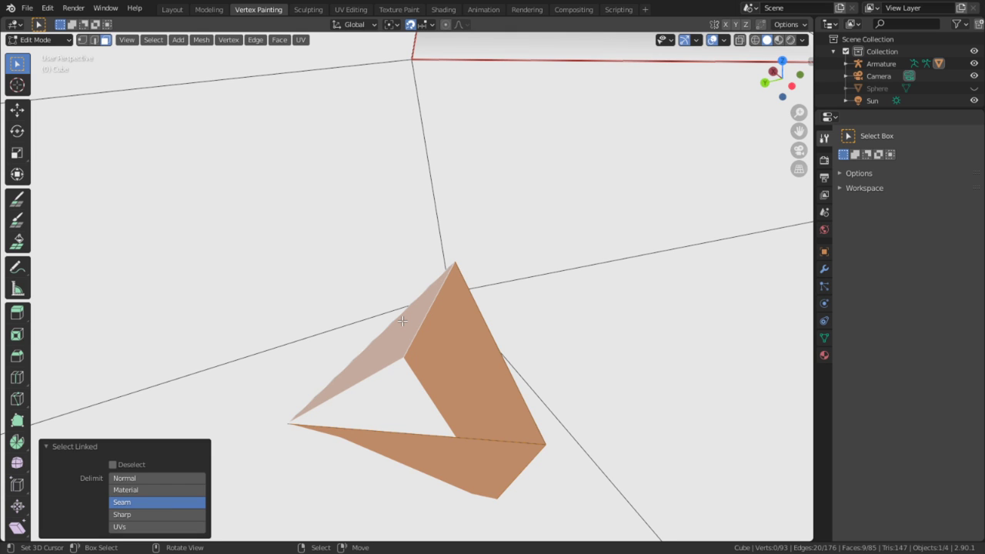
key(p)
click(403, 321)
key(Tab)
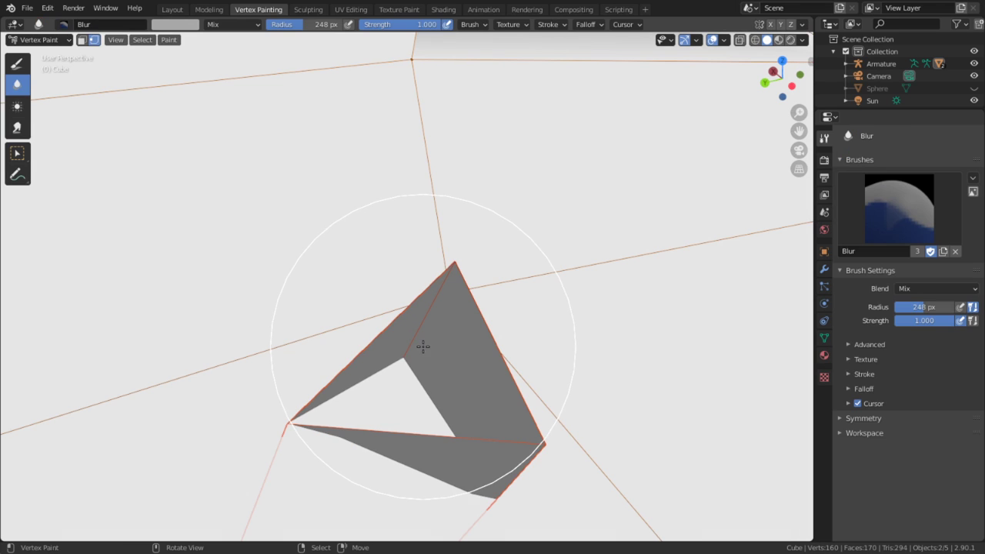
Isolate the separated legs object in local view and switch it to Vertex Paint mode to check its open ends
click(40, 39)
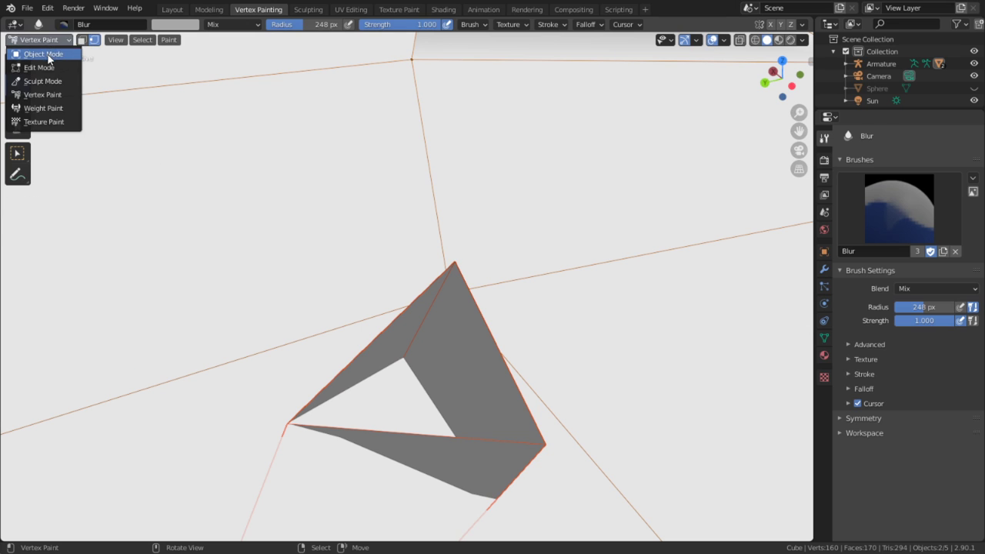
click(40, 51)
click(422, 333)
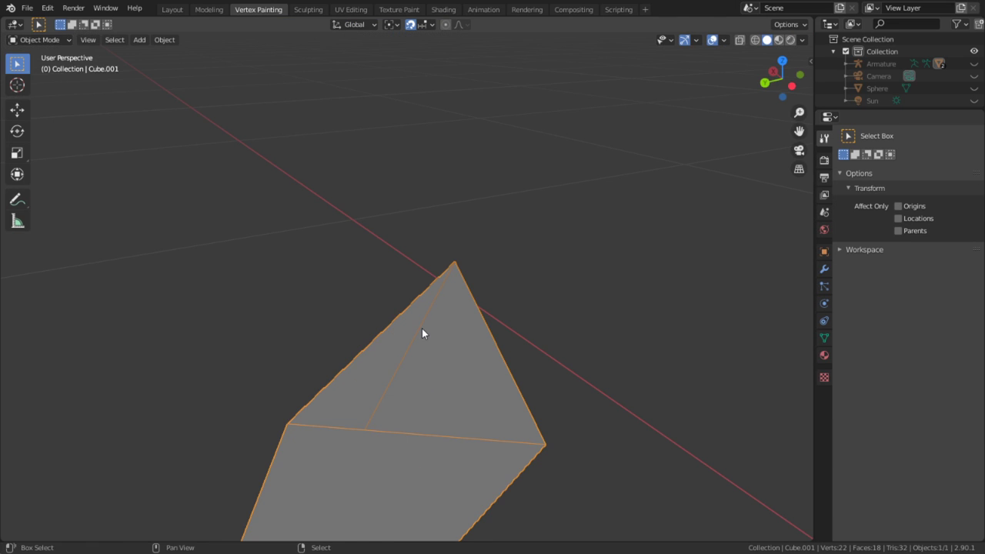
key(Tab)
click(54, 39)
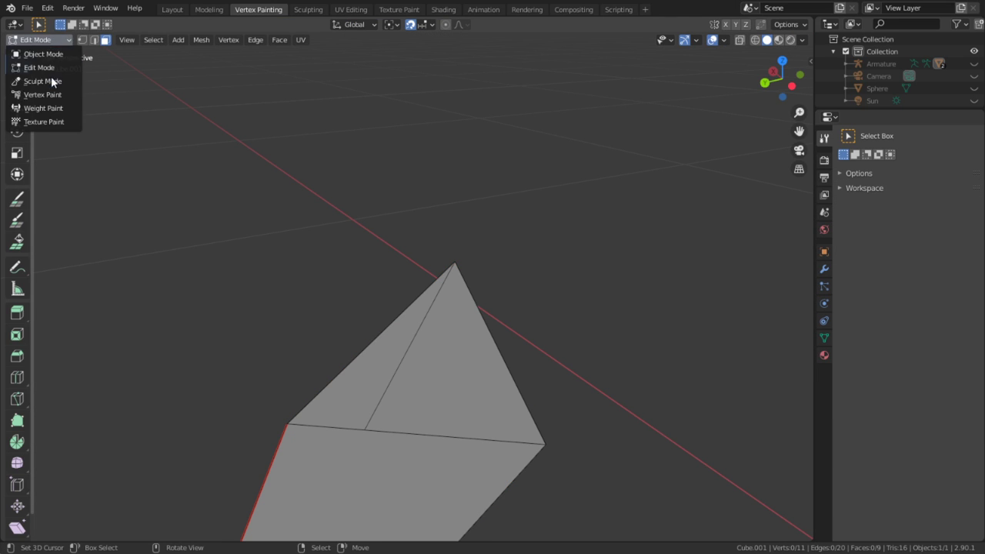
click(53, 94)
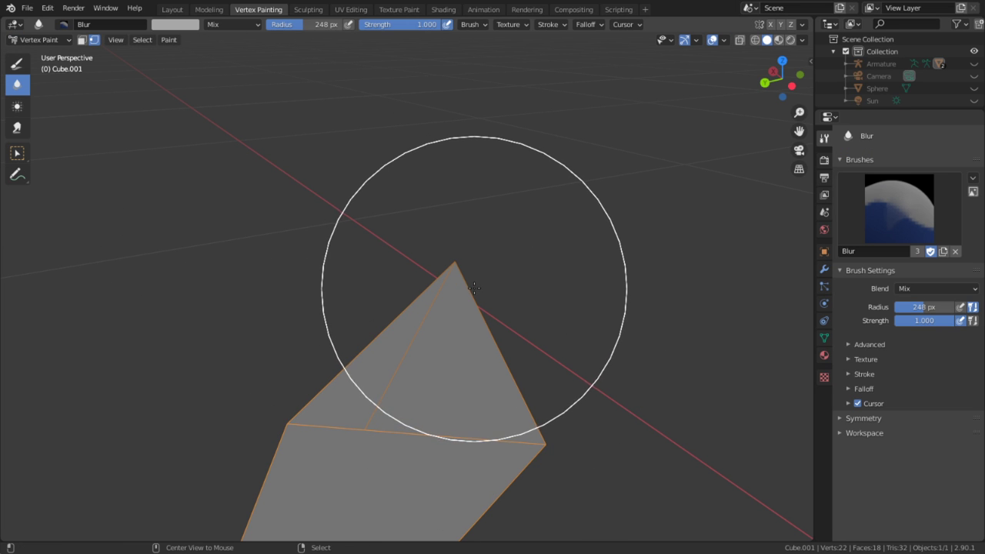
mouse_move(455, 310)
middle_down()
mouse_move(463, 392)
mouse_move(487, 333)
mouse_move(515, 376)
middle_up()
scroll(451, 341, up, 3)
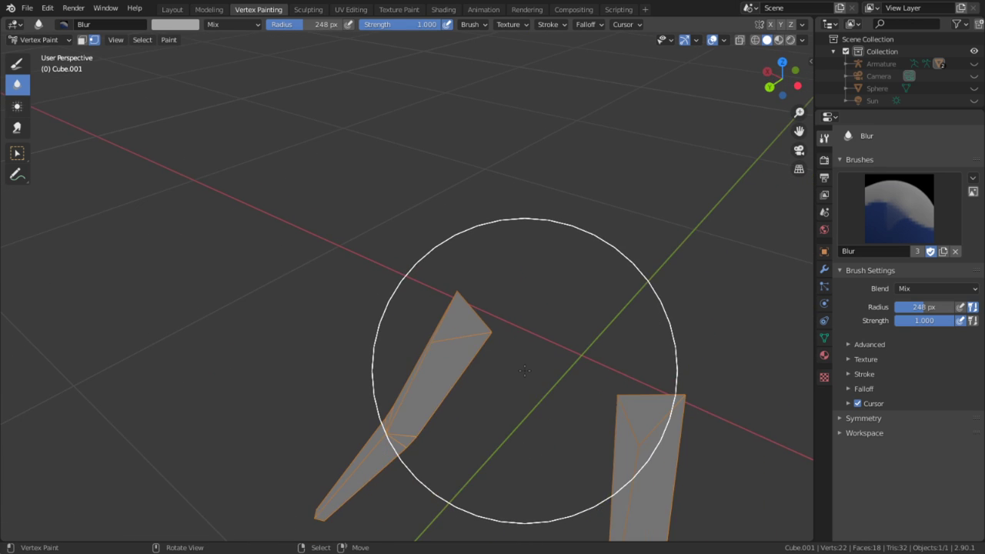
middle_drag(487, 319, 407, 220)
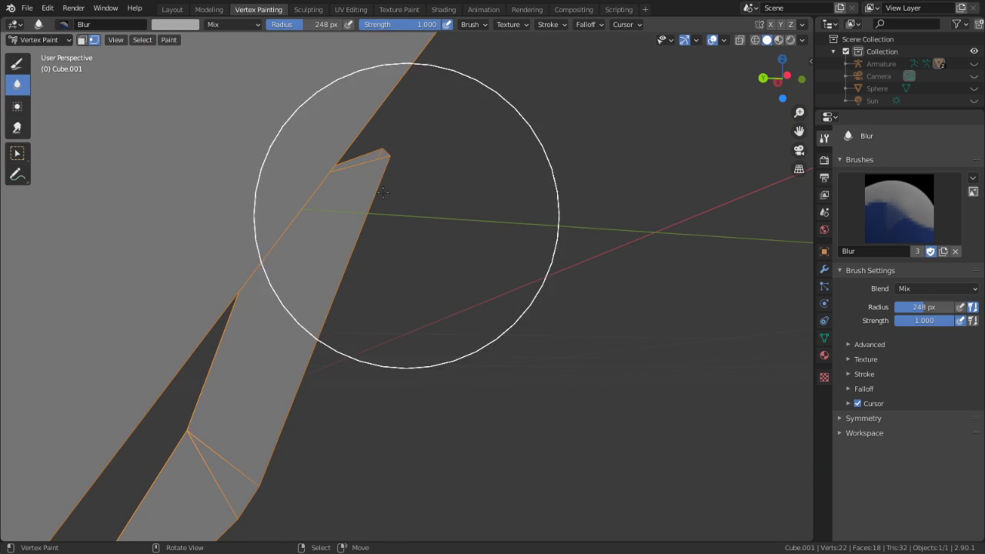
middle_drag(408, 135, 431, 211)
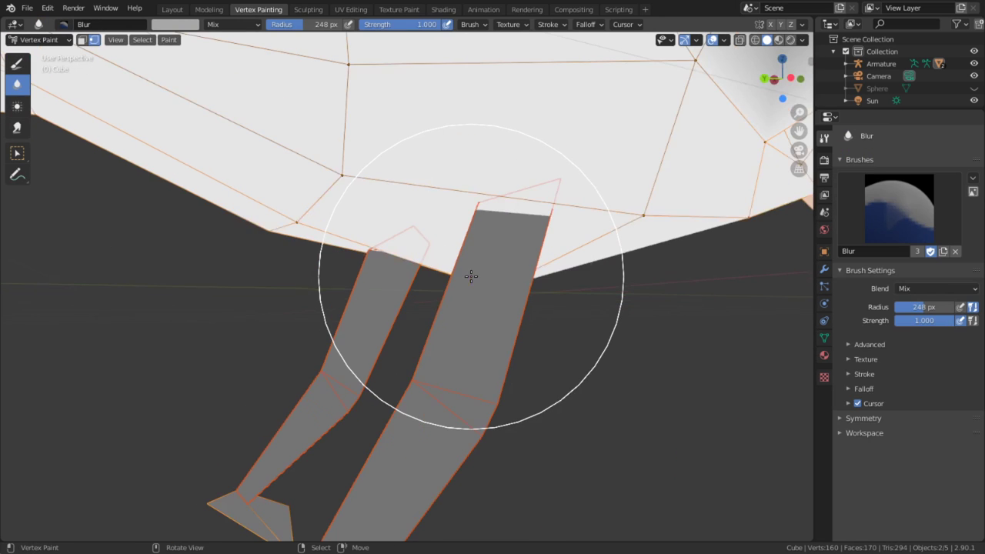
Select an upper leg face of the bird mesh, hide all unselected faces and switch to Vertex Paint mode
key(Tab)
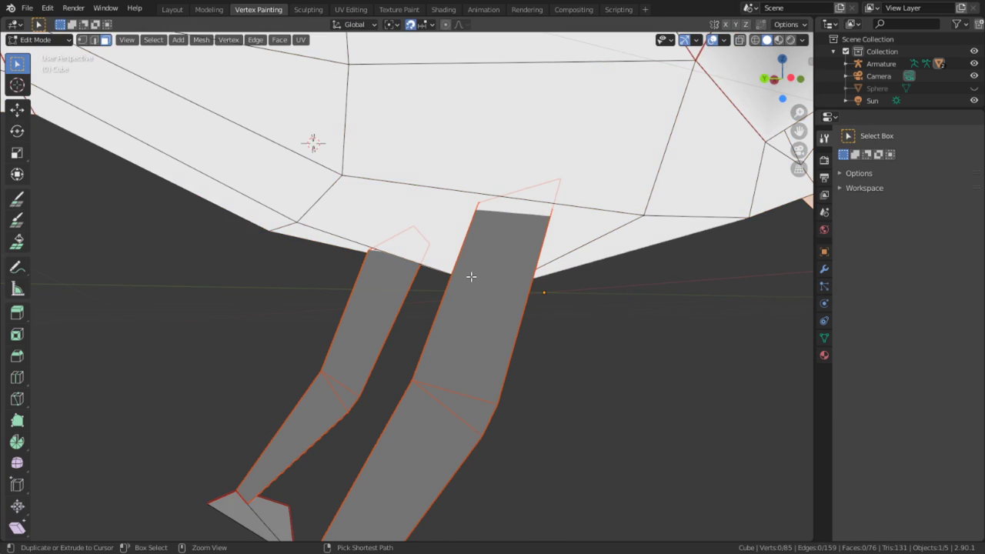
click(471, 276)
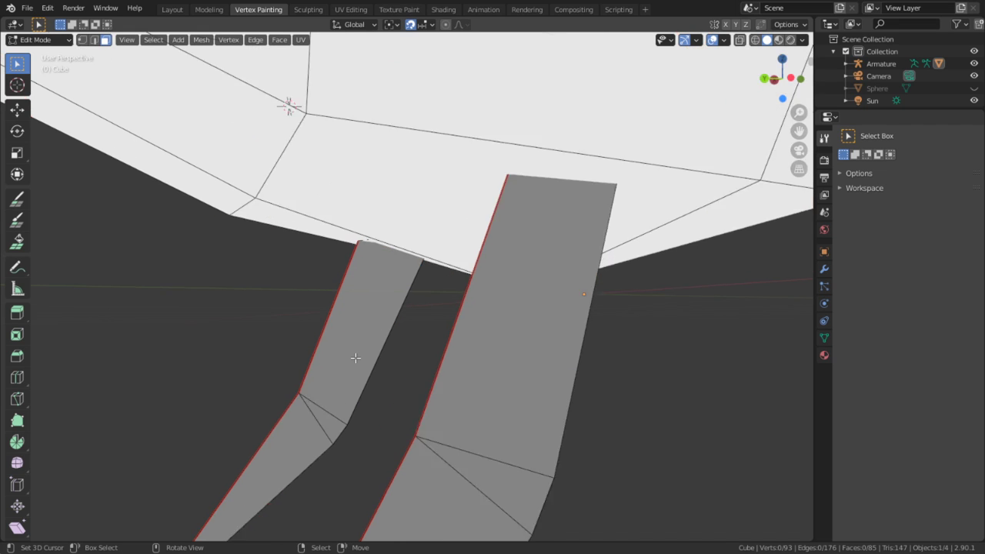
scroll(355, 358, up, 3)
click(354, 358)
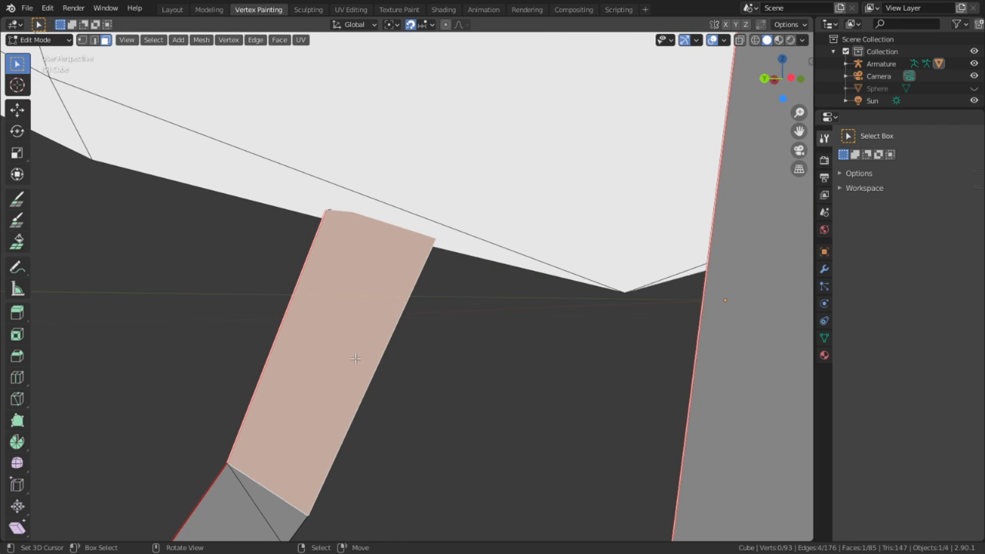
key(shift+h)
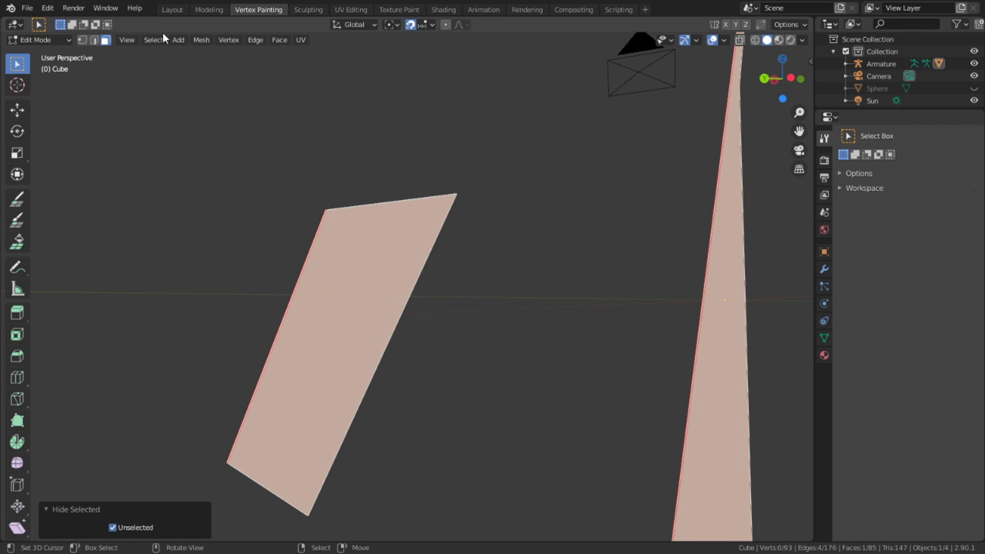
click(42, 39)
click(42, 94)
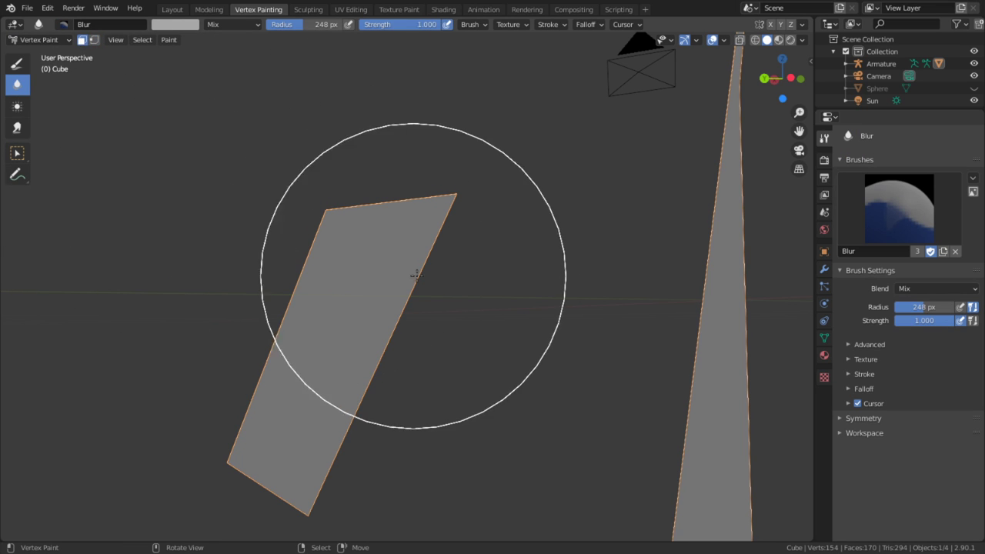
Set the Blur brush radius to 160 px and check the isolated leg faces
key(f)
click(278, 196)
mouse_move(308, 216)
middle_down()
mouse_move(579, 351)
mouse_move(600, 330)
middle_up()
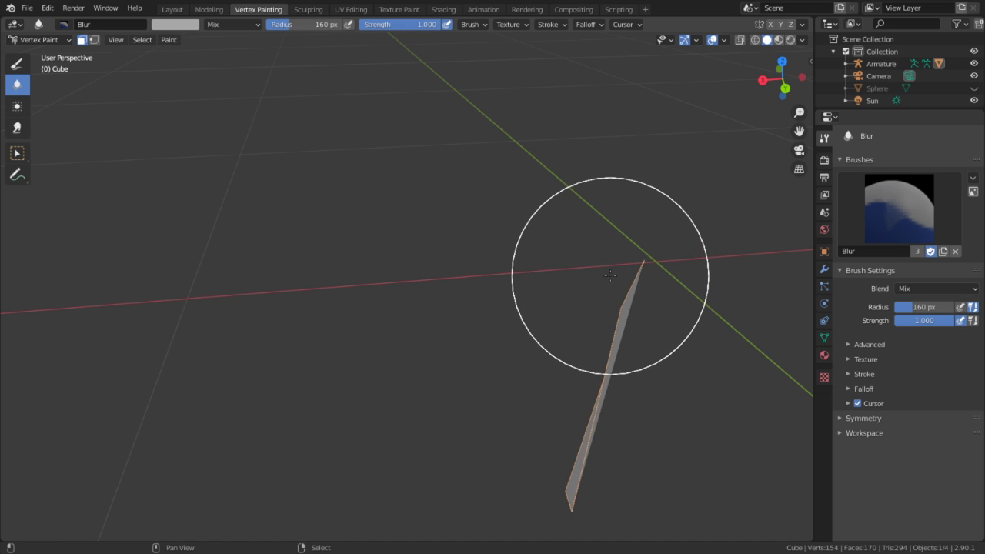
middle_drag(605, 286, 521, 239)
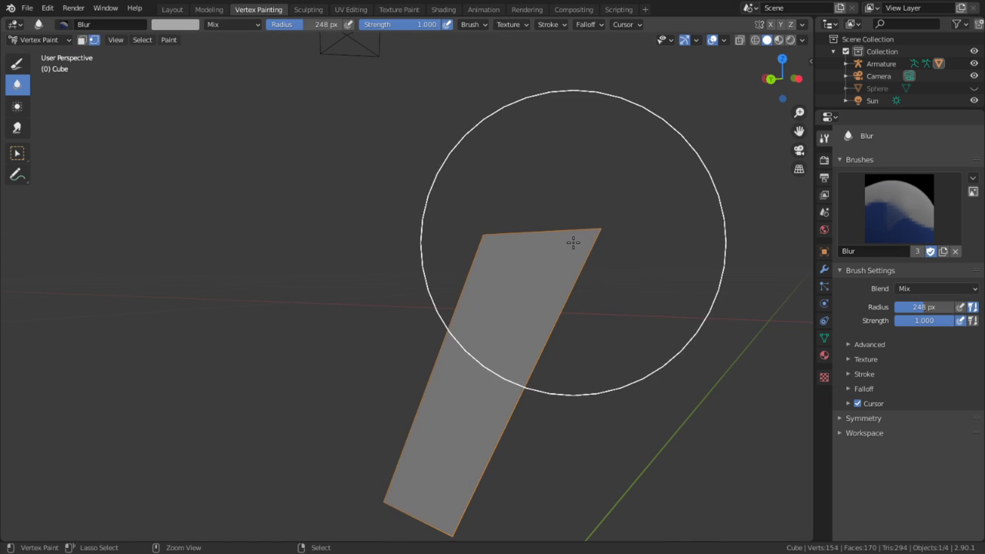
Select the linked upper leg faces in Edit Mode, return to Vertex Paint mode and hide the unselected faces
key(Tab)
key(alt+a)
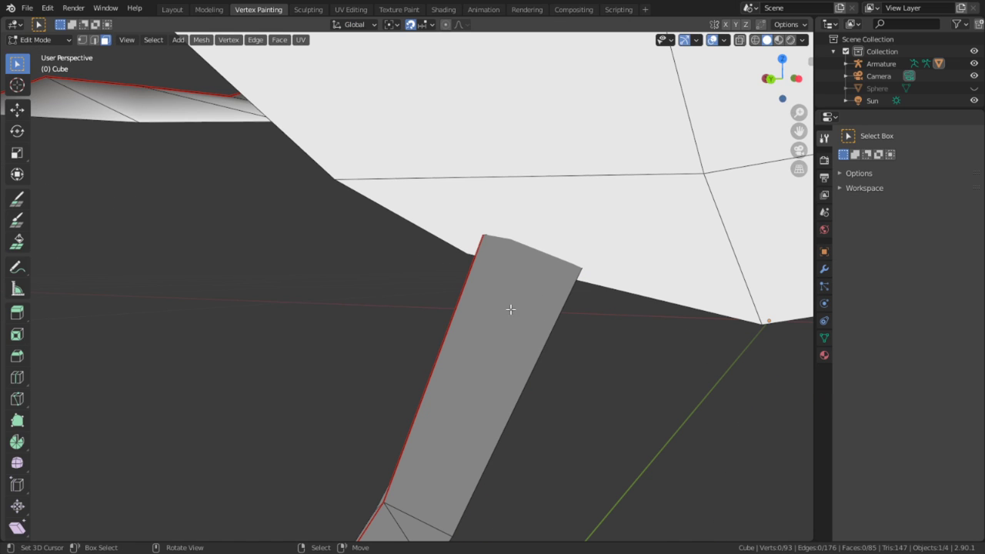
middle_drag(437, 401, 528, 403)
key(l)
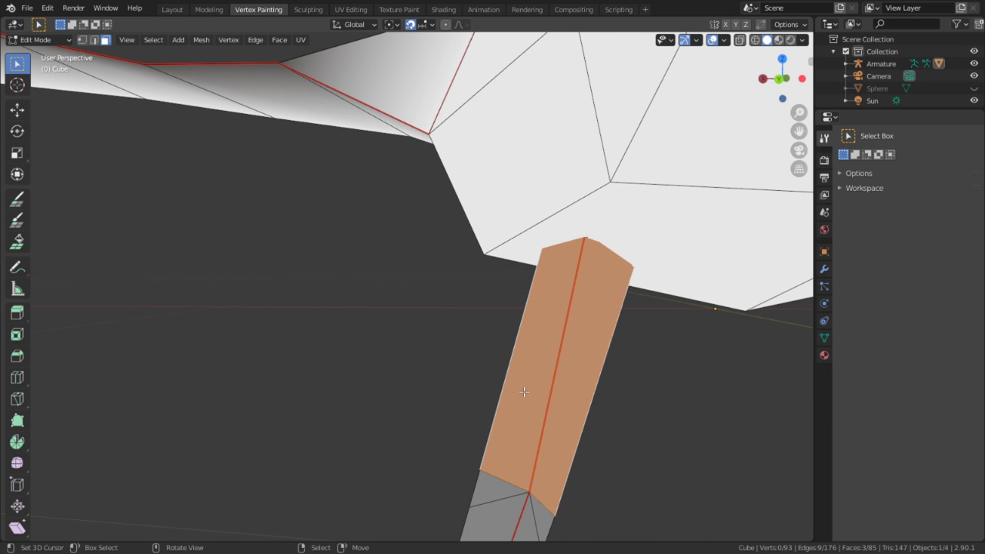
key(Tab)
middle_drag(428, 388, 395, 390)
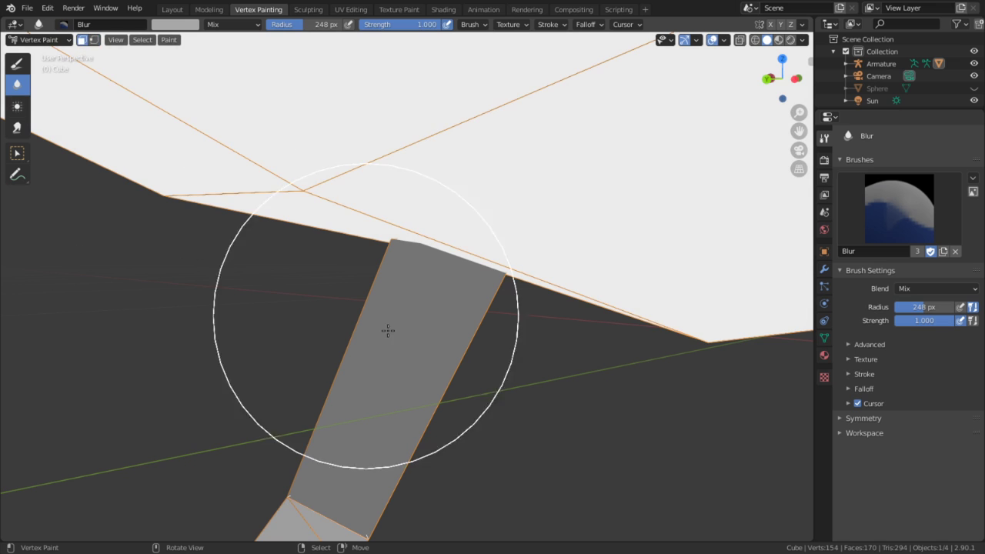
key(shift+h)
Try a Blur stroke across the upper end of the isolated leg and inspect its colouring
mouse_move(453, 233)
mouse_down()
mouse_move(336, 236)
mouse_move(477, 269)
mouse_up()
mouse_move(529, 301)
middle_down()
mouse_move(656, 318)
mouse_move(332, 352)
mouse_move(413, 350)
mouse_move(295, 307)
mouse_move(387, 293)
mouse_move(268, 380)
middle_up()
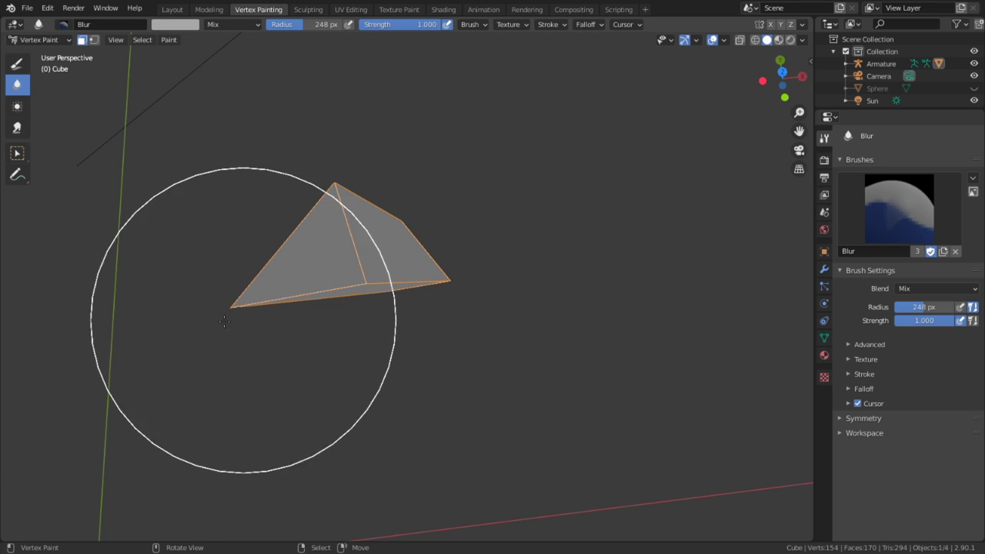
mouse_move(364, 173)
middle_down()
mouse_move(433, 183)
mouse_move(459, 235)
mouse_move(367, 174)
middle_up()
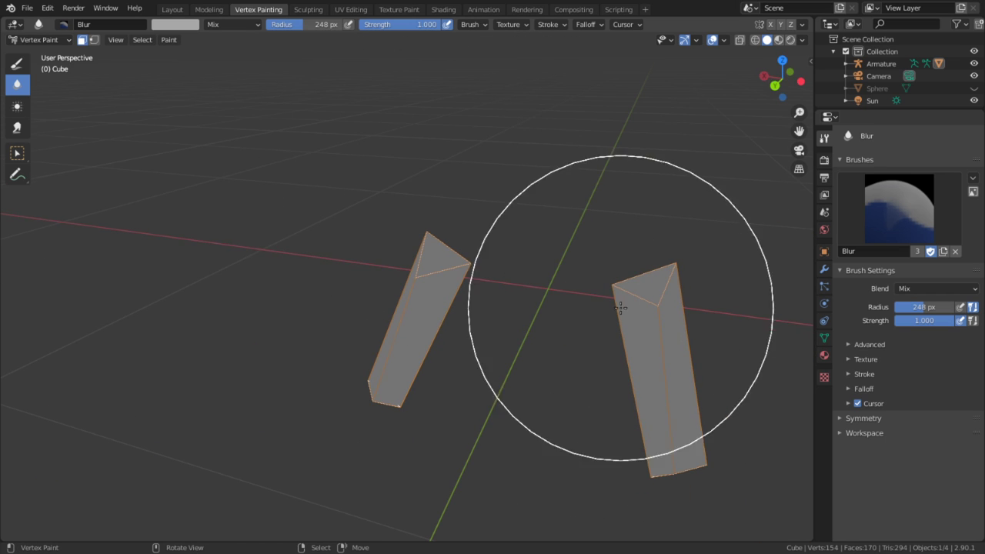
mouse_move(618, 305)
middle_down()
mouse_move(564, 275)
mouse_move(374, 269)
mouse_move(455, 314)
middle_up()
scroll(455, 314, up, 2)
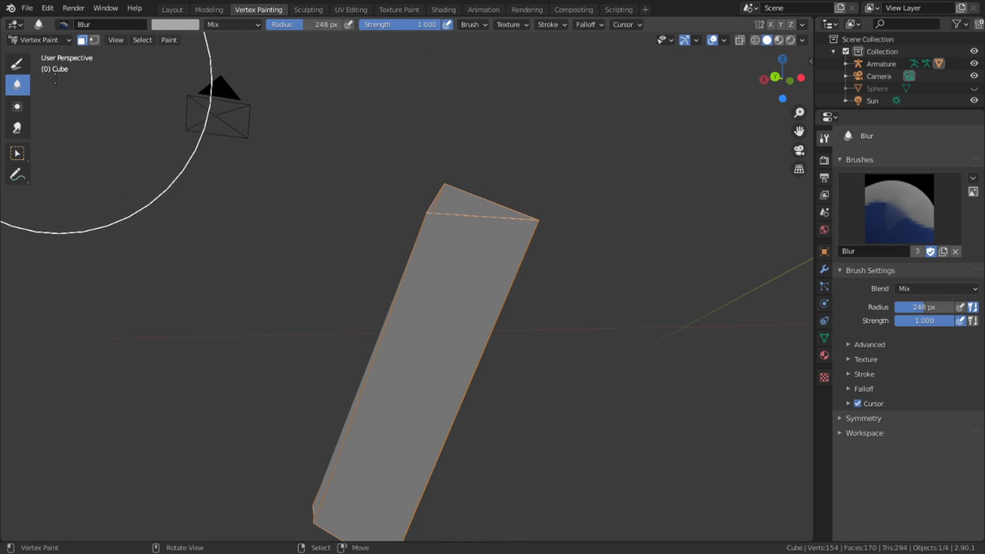
Switch to the Draw brush and set its colour to light grey with a saturation of 0
click(18, 63)
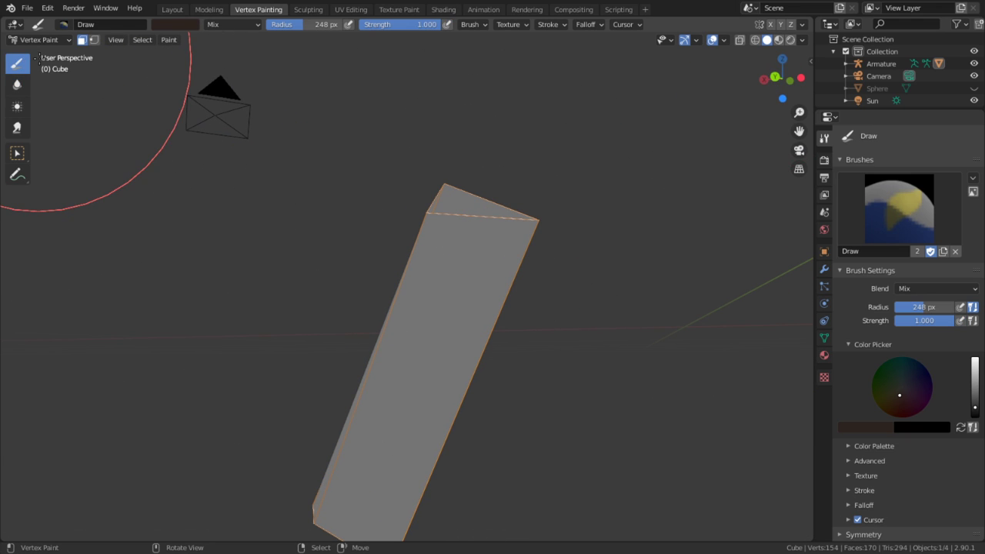
click(175, 24)
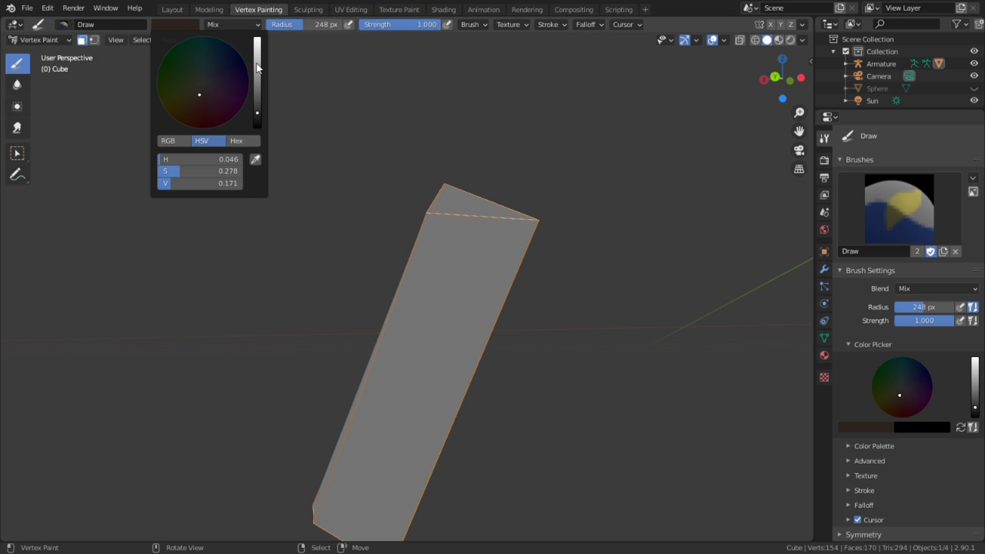
drag(257, 68, 257, 36)
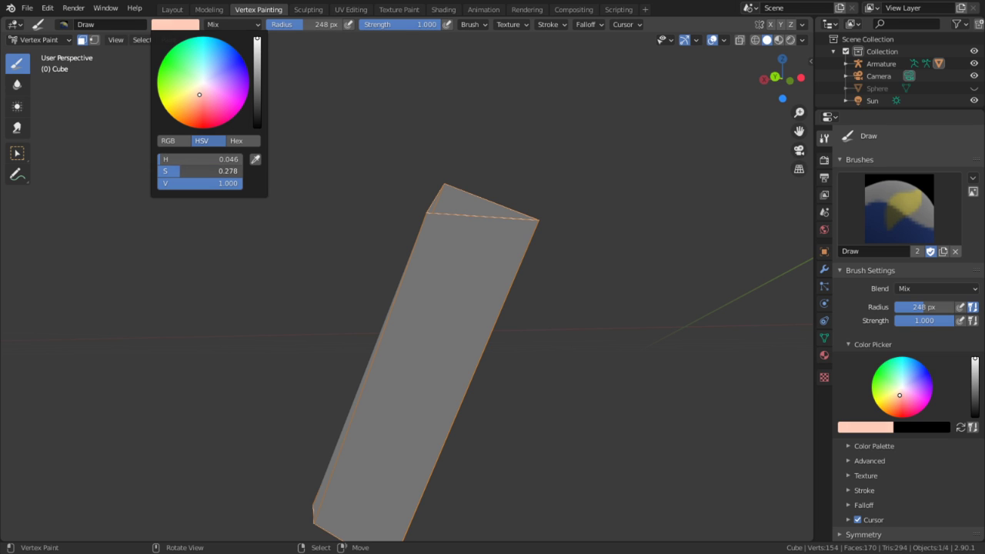
drag(187, 171, 156, 170)
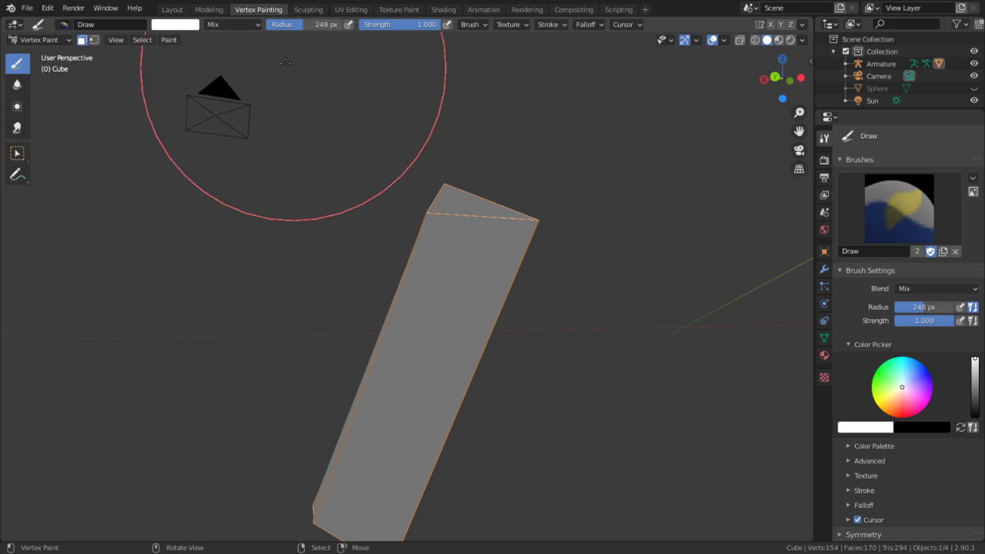
click(175, 24)
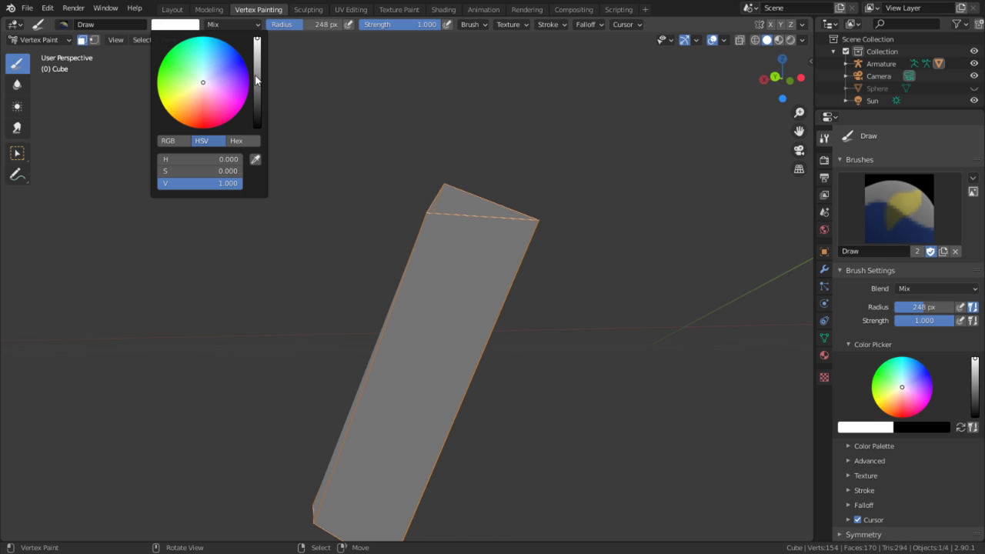
mouse_move(256, 80)
mouse_down()
mouse_move(256, 96)
mouse_move(258, 48)
mouse_move(262, 57)
mouse_up()
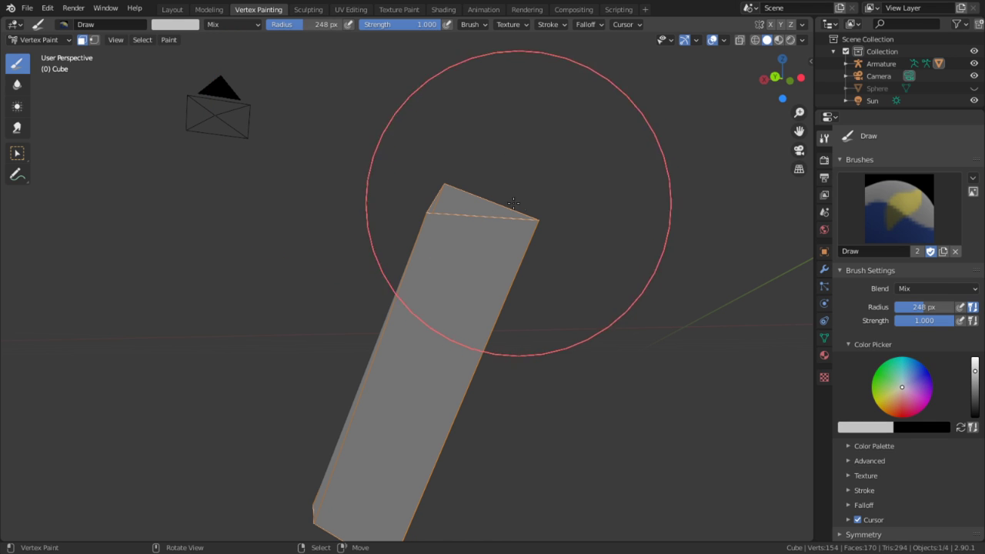
click(83, 38)
click(82, 39)
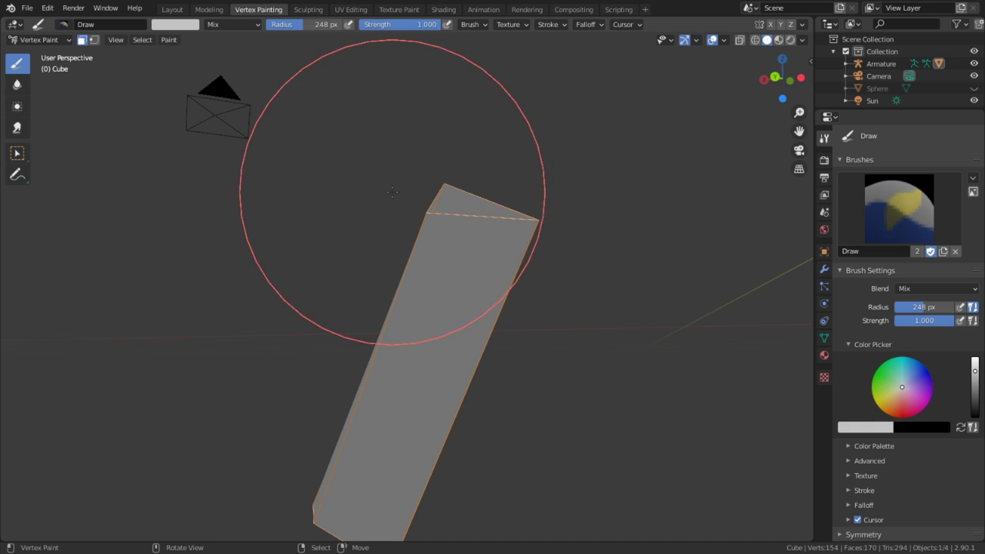
click(174, 41)
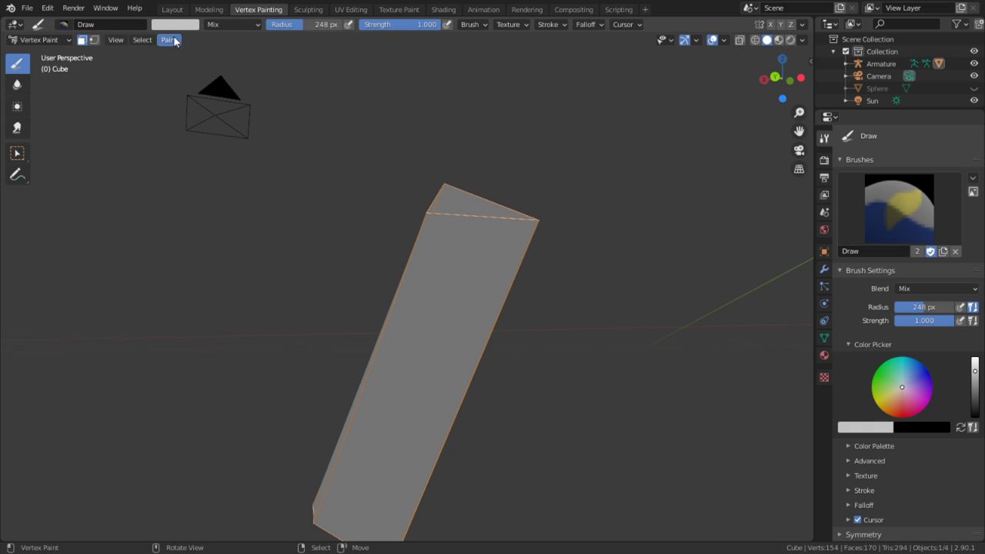
click(82, 40)
click(94, 39)
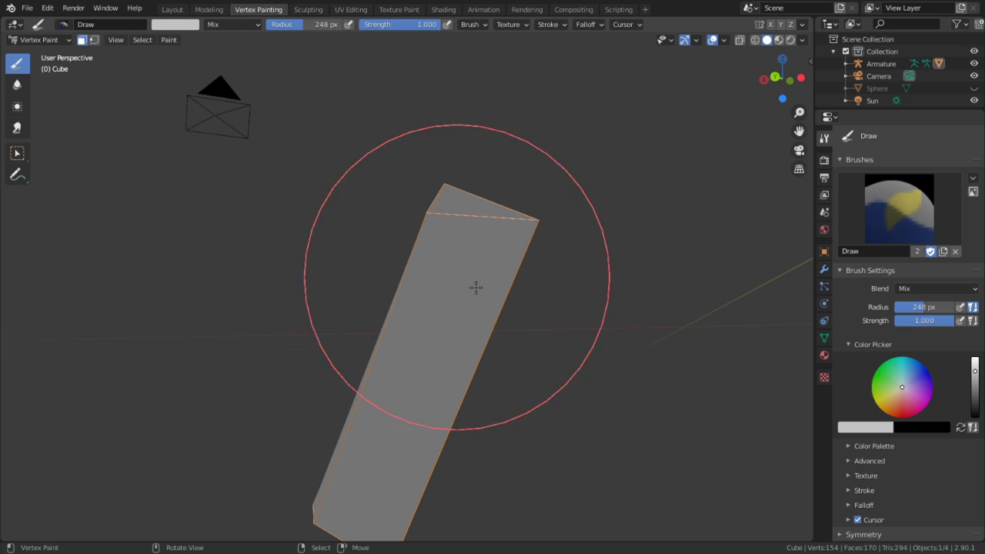
Try a light grey Draw dab on the upper end of the leg and undo it
key(shift+h)
middle_drag(434, 359, 372, 228)
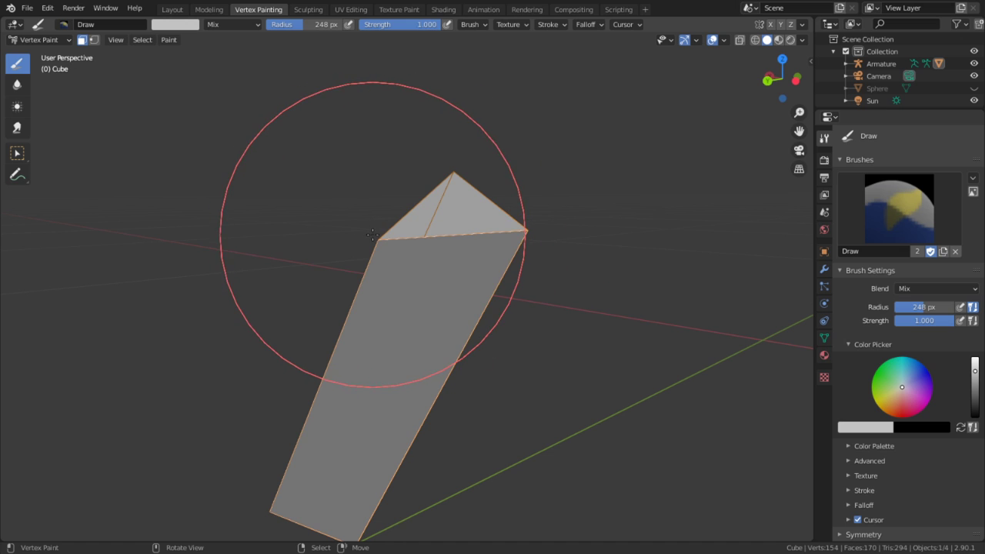
click(373, 225)
key(ctrl+z)
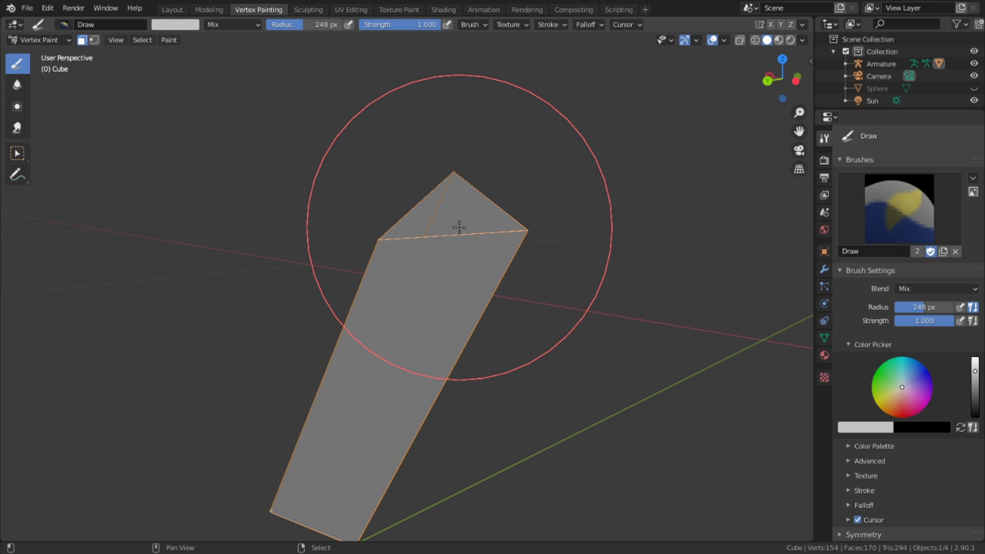
Fill the isolated upper leg faces with light grey and restore the whole bird with face selection masking off
key(shift+k)
scroll(463, 278, down, 4)
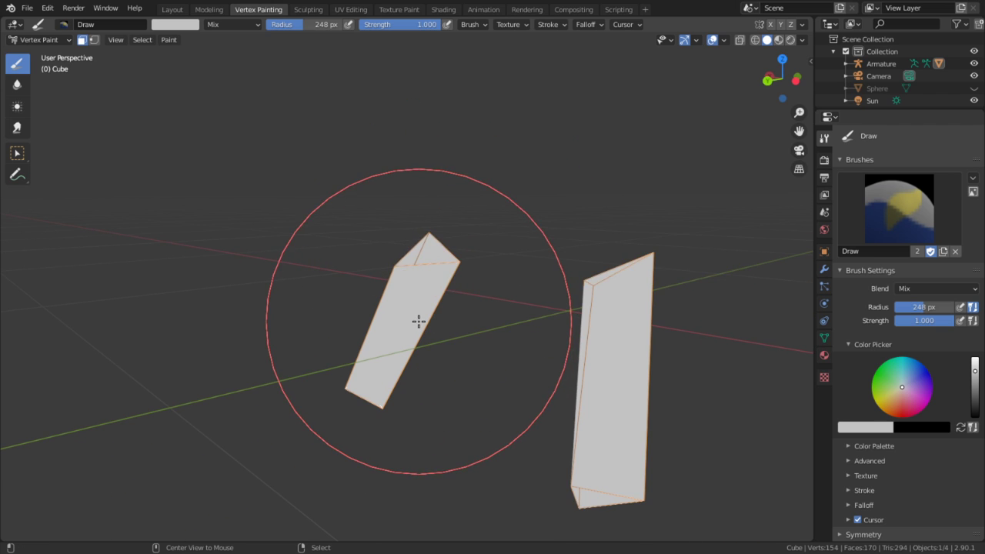
key(alt+h)
click(88, 40)
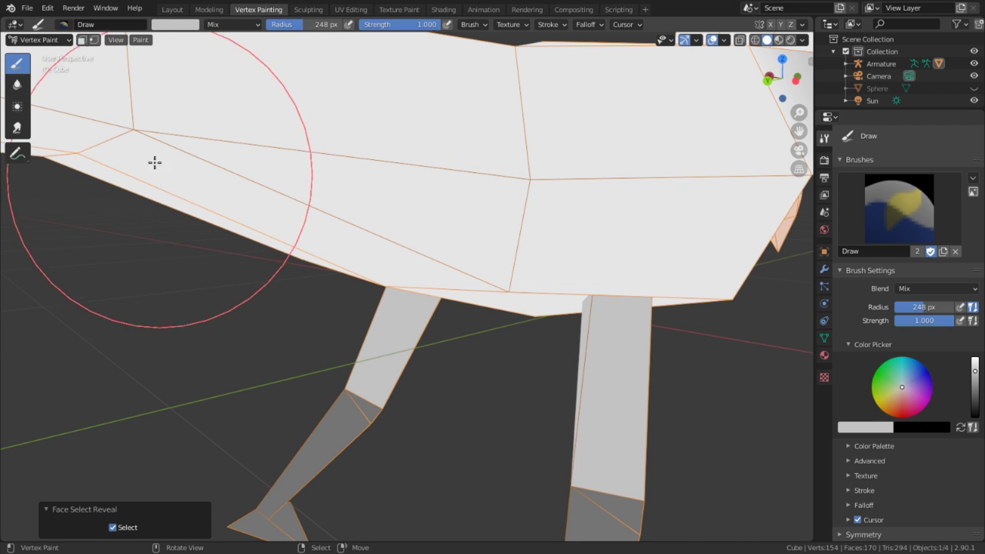
Set the Blur brush radius to 57 px and soften the colour transition around the leg's knee joint
click(21, 91)
shift+middle_drag(270, 337, 345, 257)
key(f)
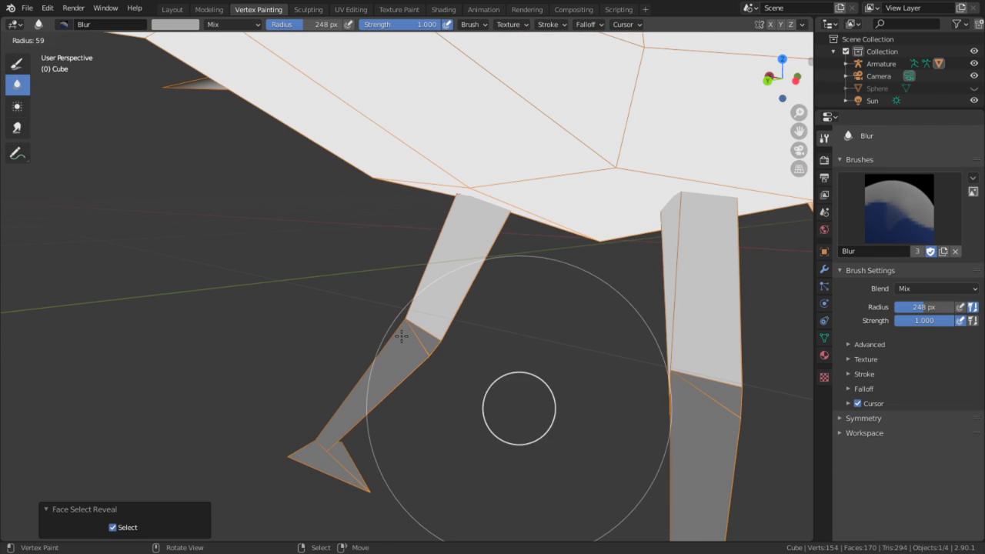
click(554, 407)
scroll(428, 356, up, 2)
drag(417, 342, 470, 370)
scroll(420, 354, down, 3)
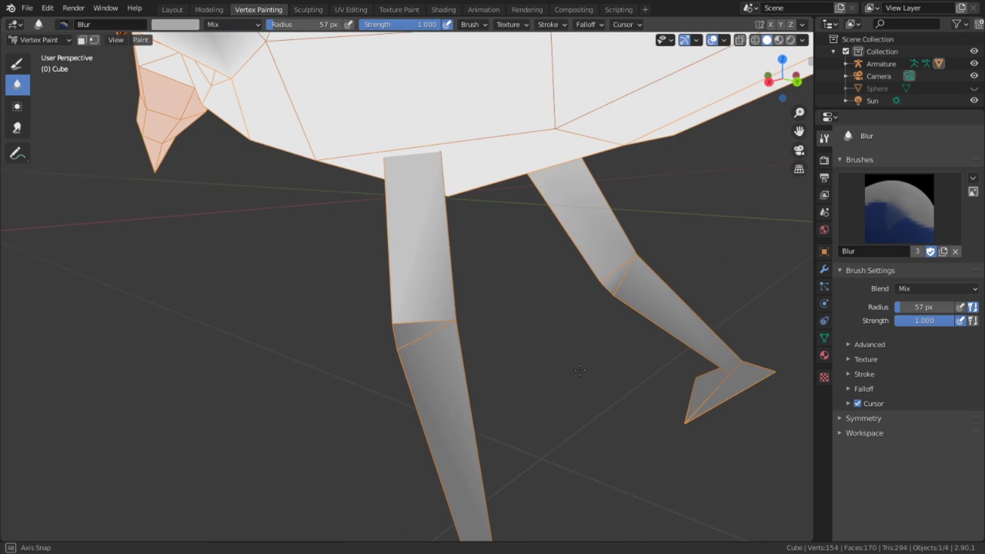
Try a muted tan brush colour with the Blur brush active, setting hue 0.096, saturation 0.350 and value 0.789
middle_drag(387, 341, 490, 432)
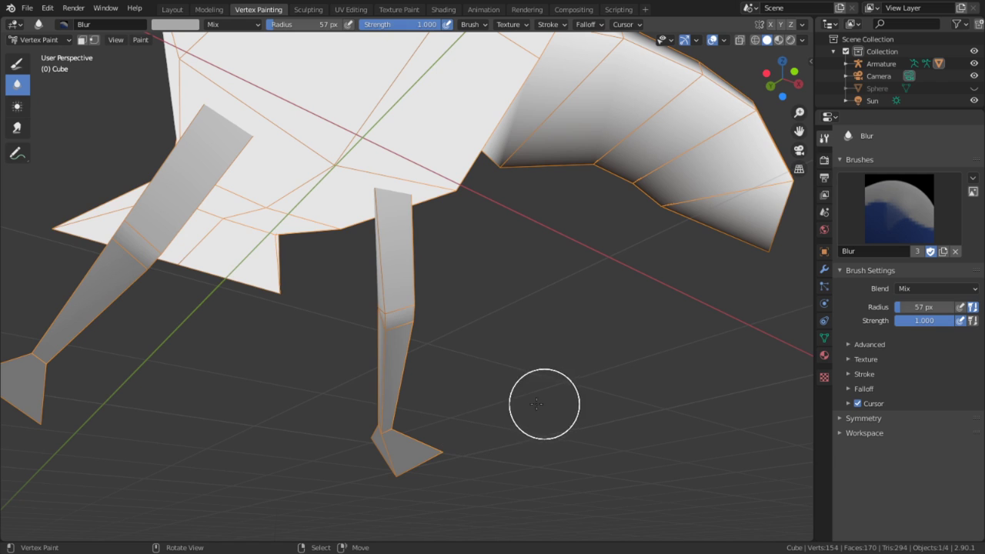
middle_drag(422, 451, 438, 433)
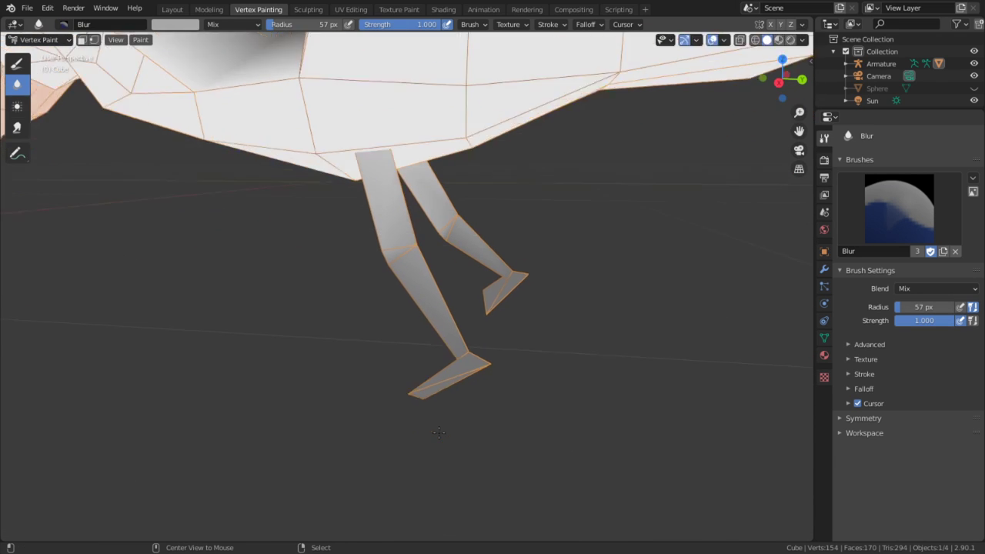
scroll(440, 434, up, 4)
middle_drag(461, 376, 531, 411)
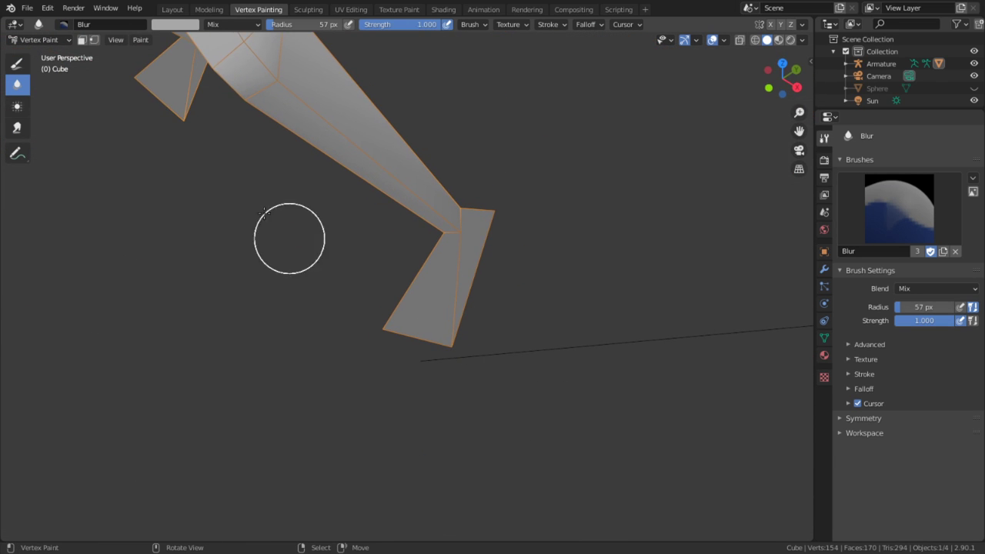
click(190, 25)
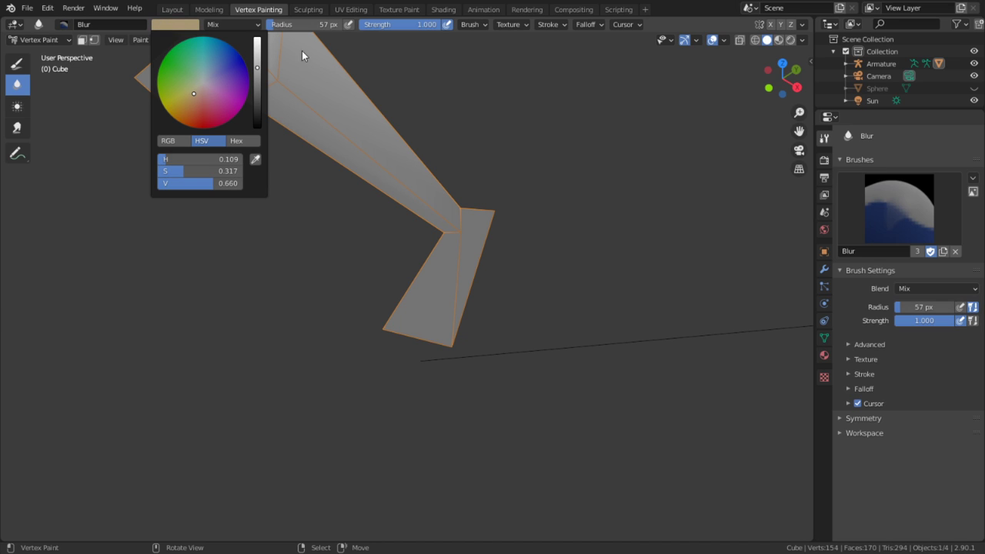
drag(257, 67, 257, 55)
click(193, 25)
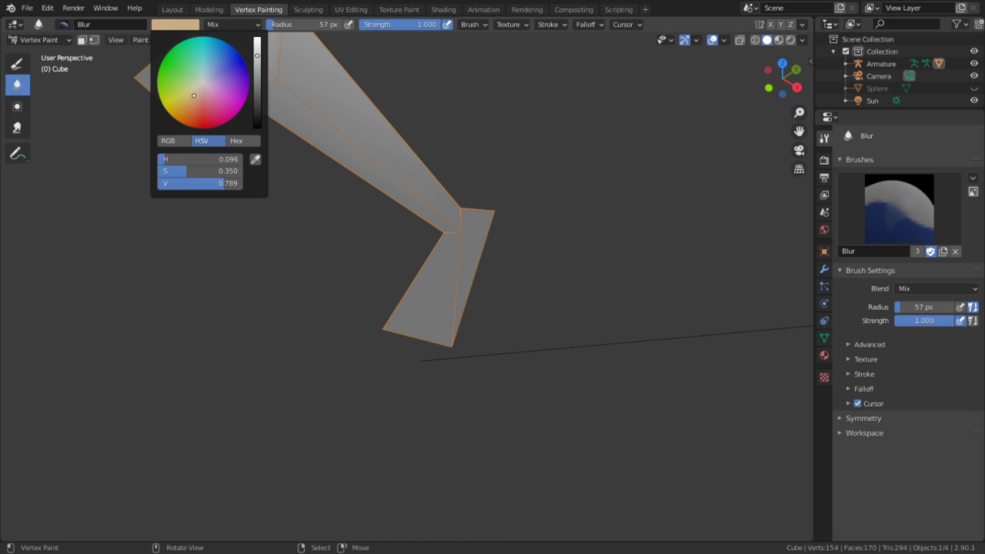
Switch to the Draw brush and enable the unified colour setting so all brushes share one colour
click(23, 67)
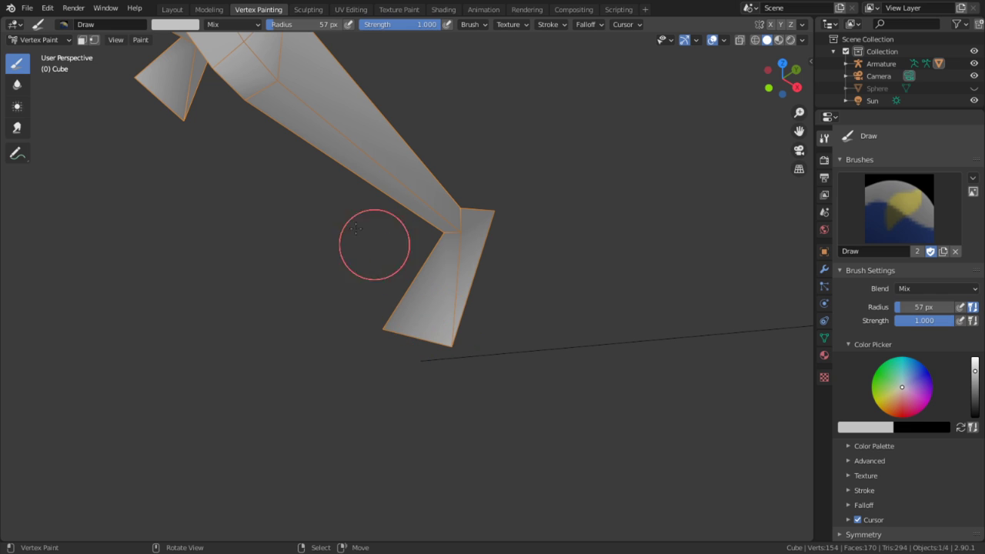
click(18, 84)
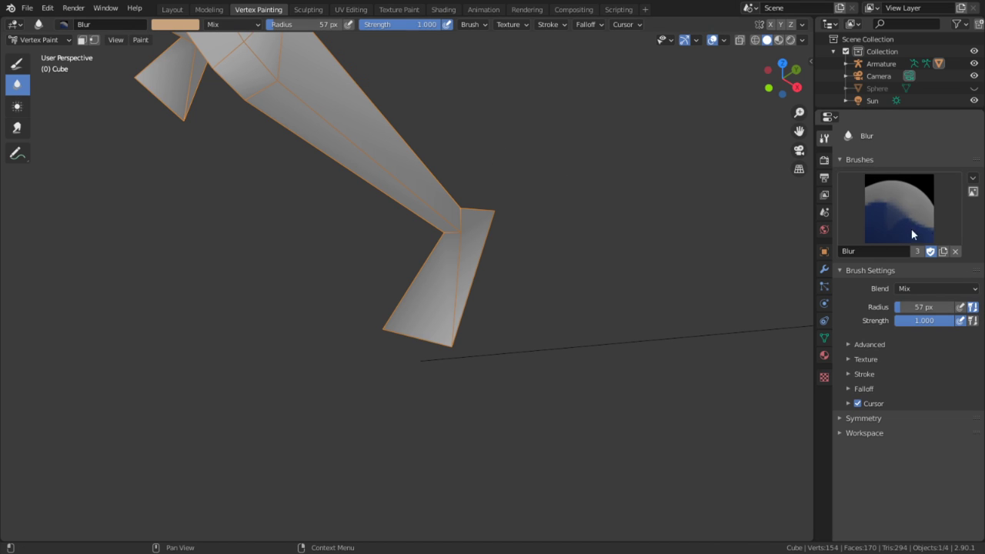
click(27, 70)
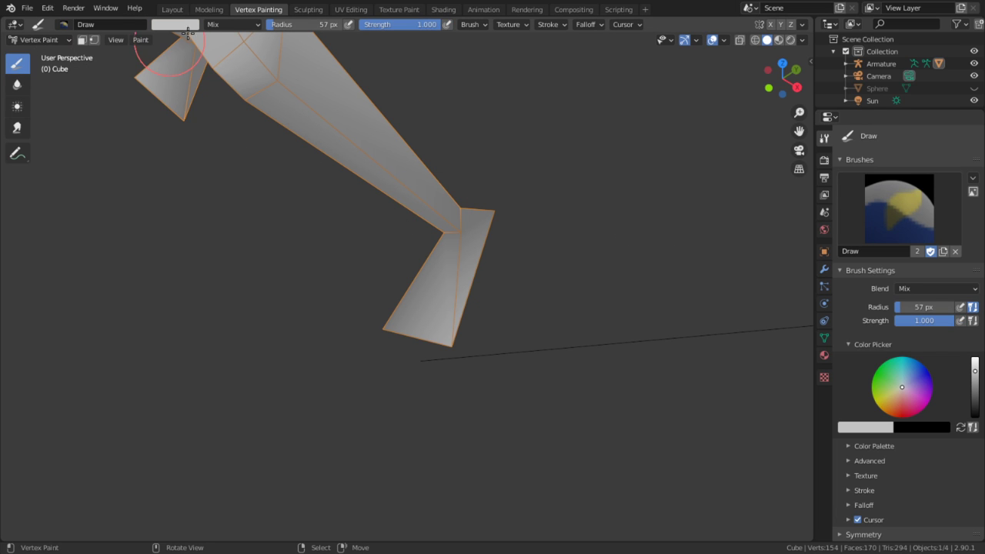
drag(974, 372, 973, 431)
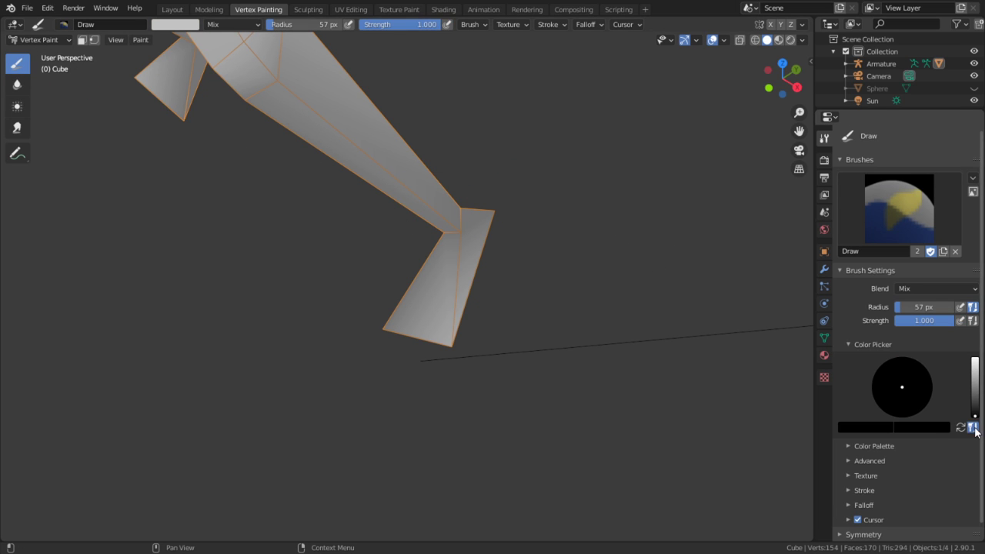
click(17, 83)
click(17, 64)
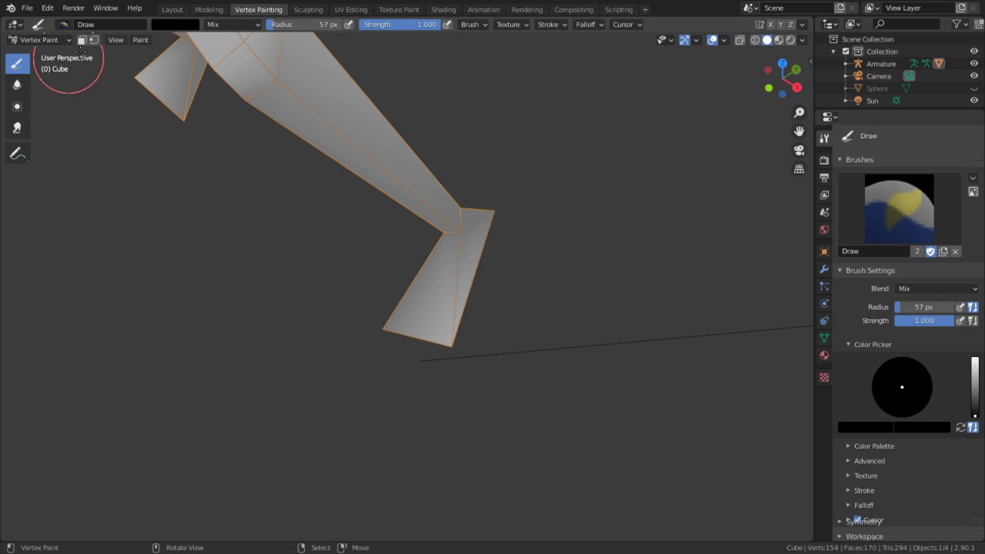
Set the Draw brush's colour to a light peach with a value of 1.000
click(174, 24)
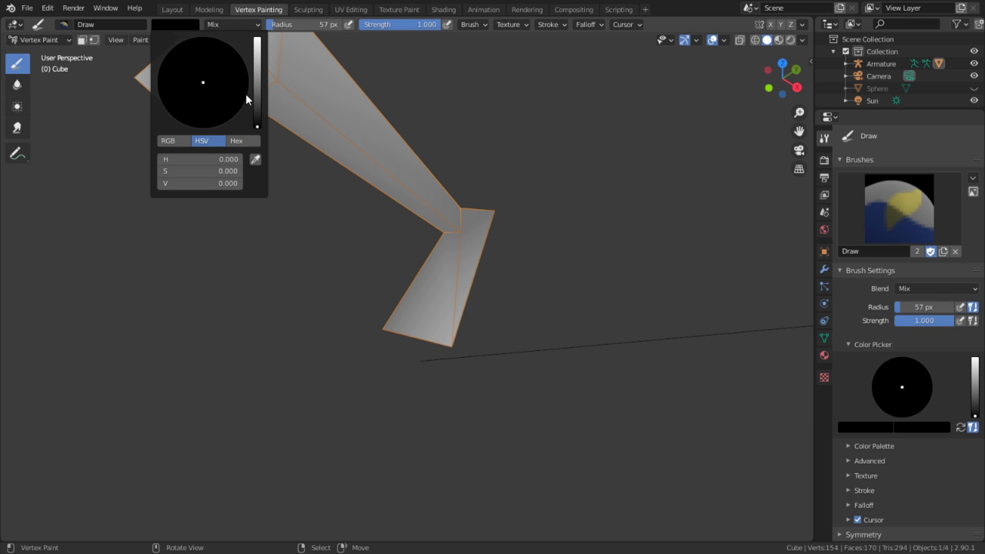
drag(258, 92, 258, 34)
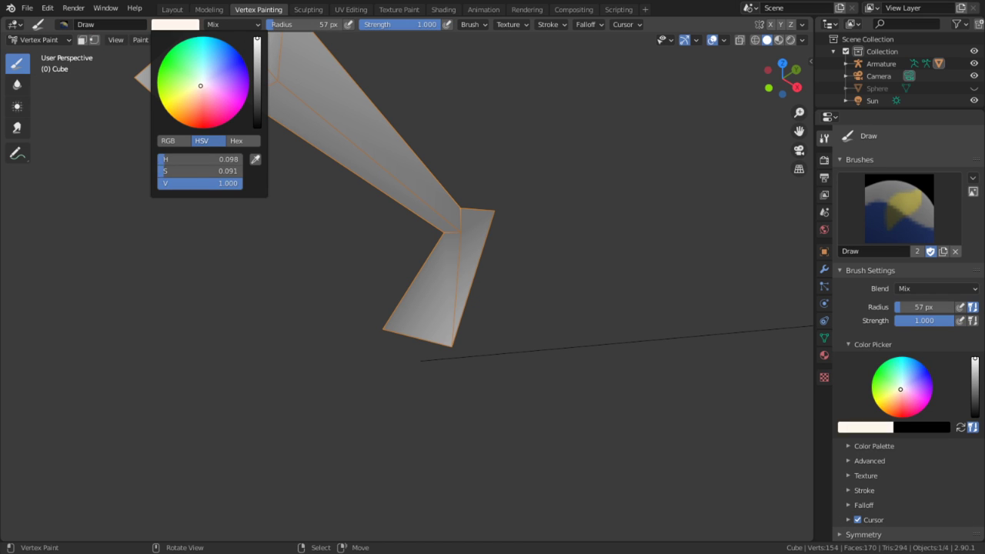
drag(200, 85, 197, 98)
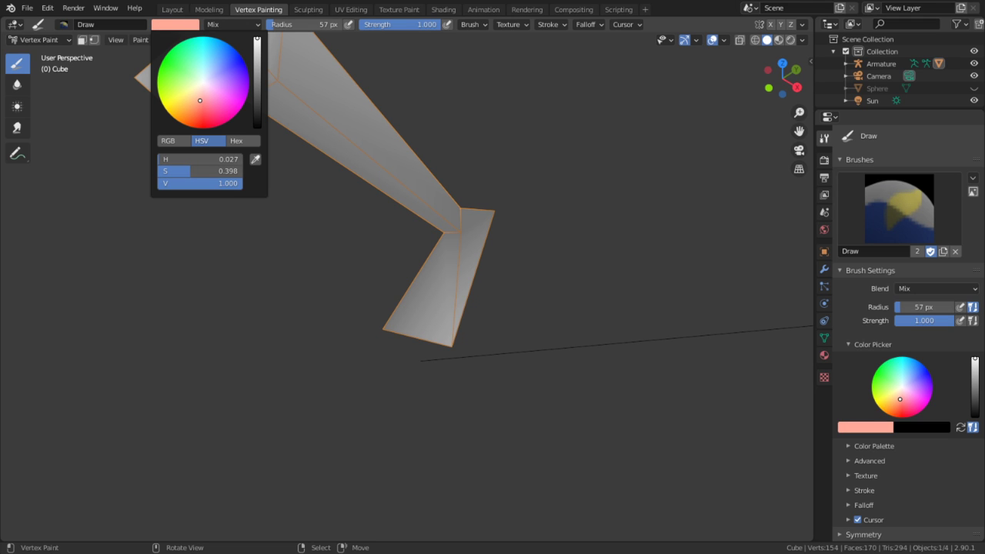
Paint the foot and the lower leg peach from several sides
click(441, 343)
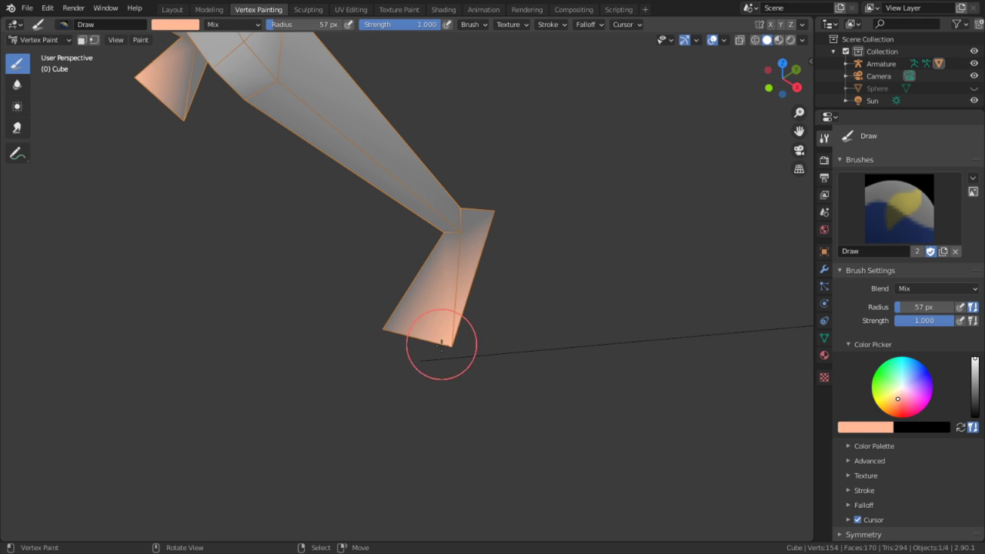
middle_drag(613, 213, 530, 236)
drag(530, 236, 462, 260)
middle_drag(461, 260, 675, 195)
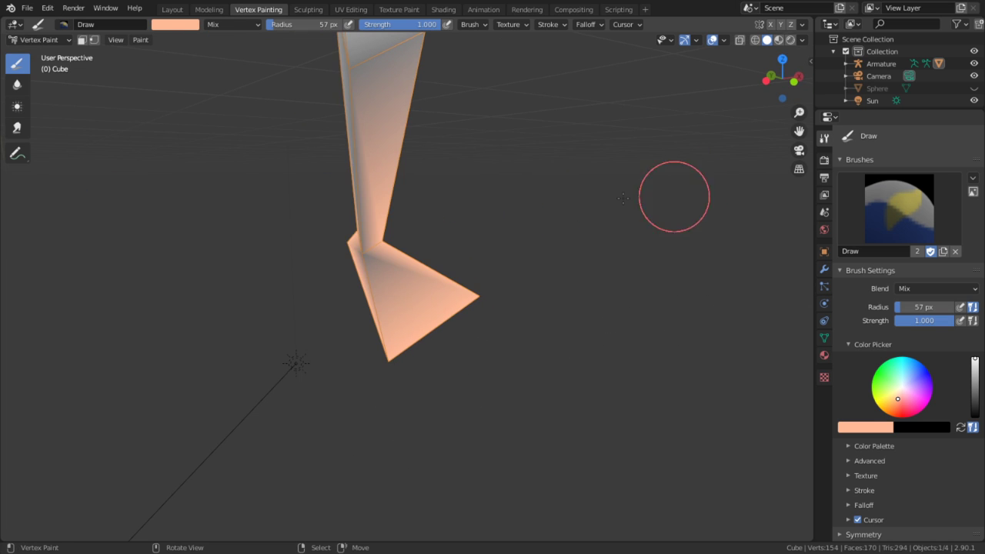
drag(432, 228, 318, 268)
Review the bird's painted colours from several angles and switch it from Vertex Paint to Object Mode
middle_drag(391, 257, 611, 288)
scroll(560, 264, down, 8)
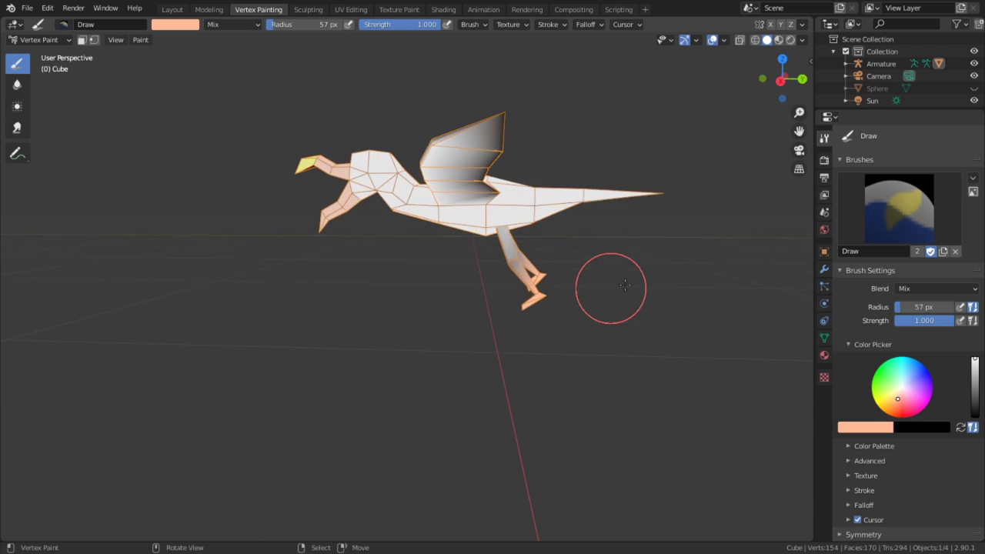
middle_drag(651, 217, 703, 346)
scroll(754, 348, up, 2)
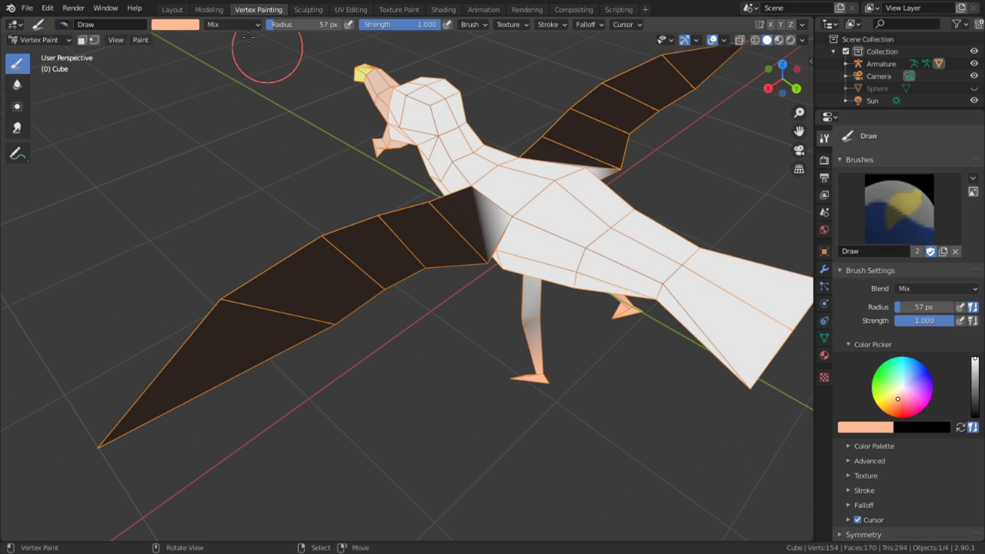
click(61, 40)
click(34, 46)
middle_drag(230, 245, 497, 194)
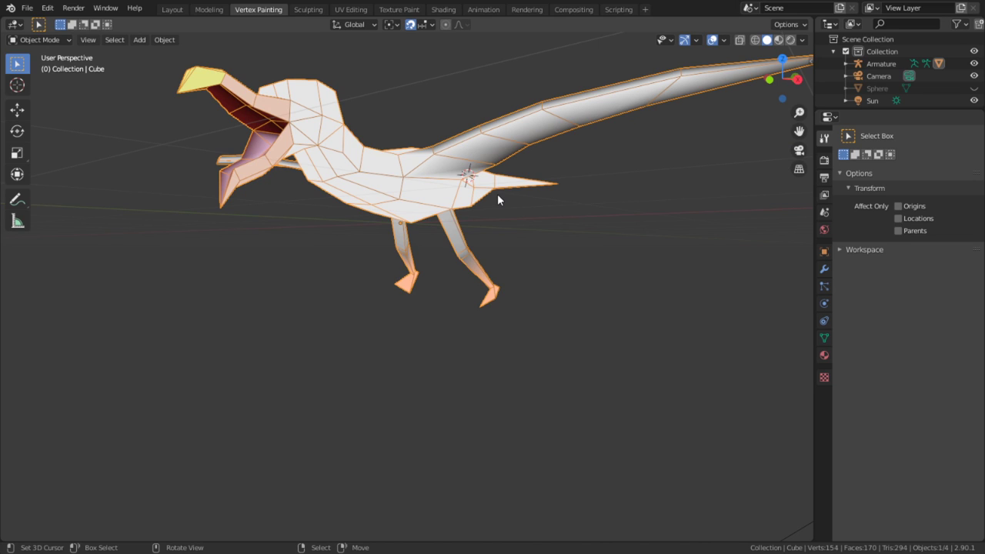
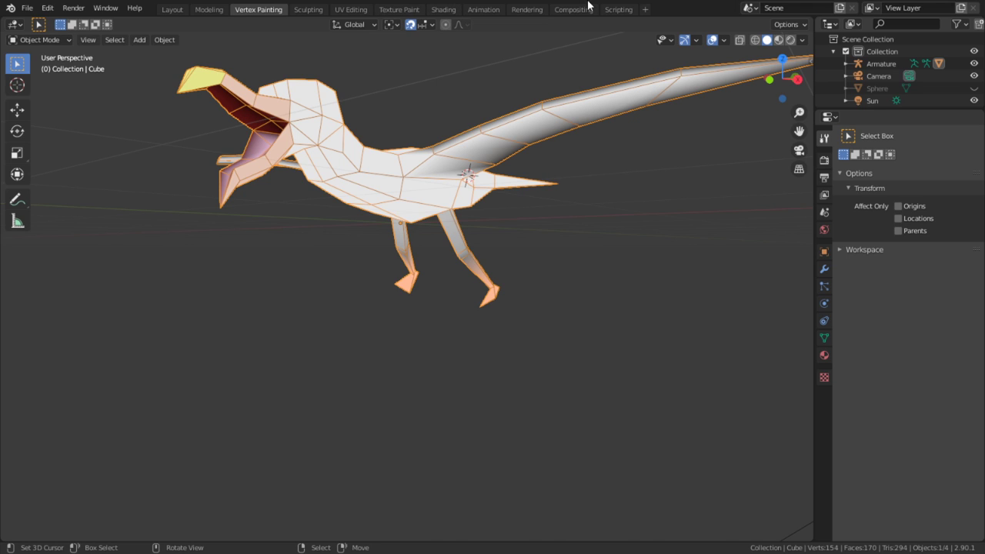
In the UV Editing workspace, set UV selection to island mode, select the small fan-shaped island, and turn off UV snapping
click(359, 9)
scroll(202, 236, up, 6)
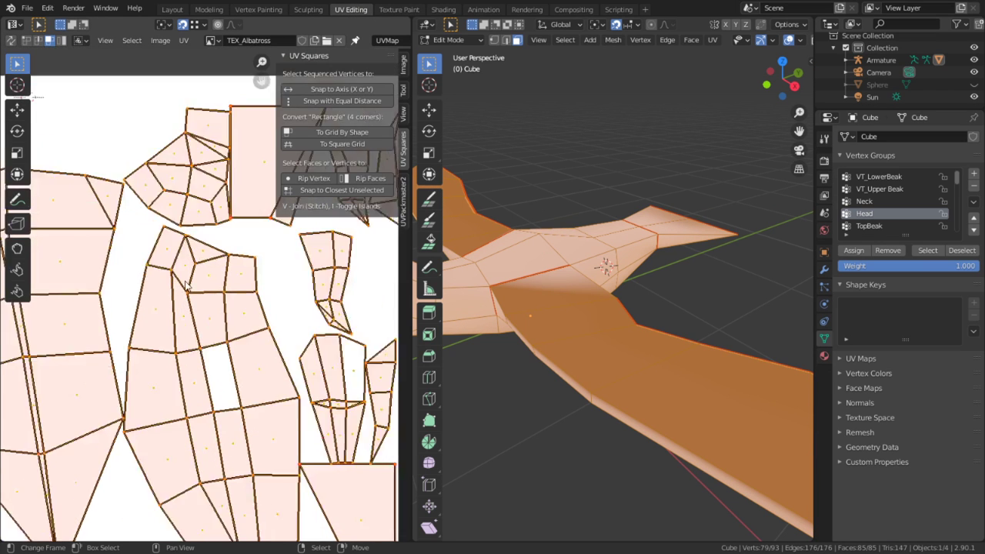
scroll(202, 236, down, 2)
right_click(201, 236)
key(4)
right_click(202, 236)
key(g)
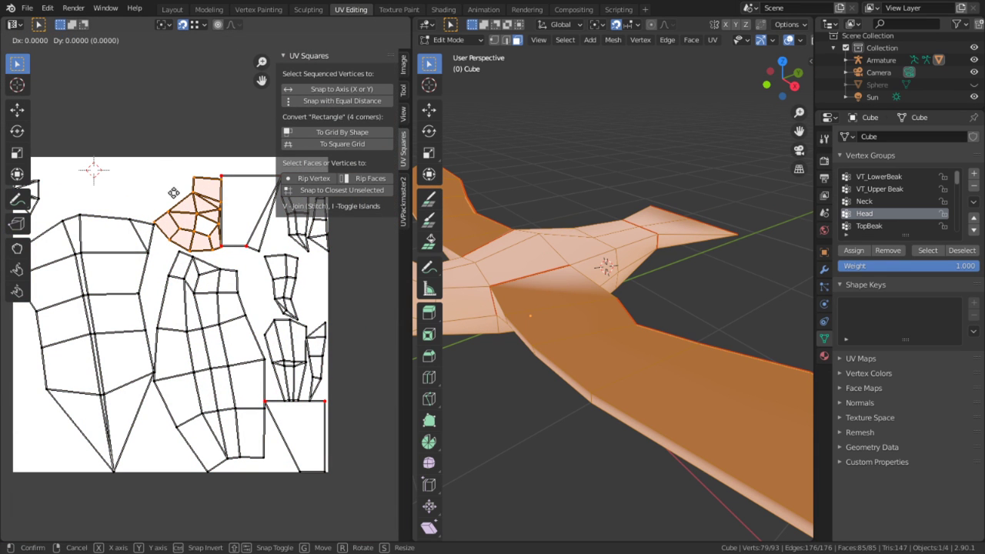
right_click(116, 97)
key(shift+Tab)
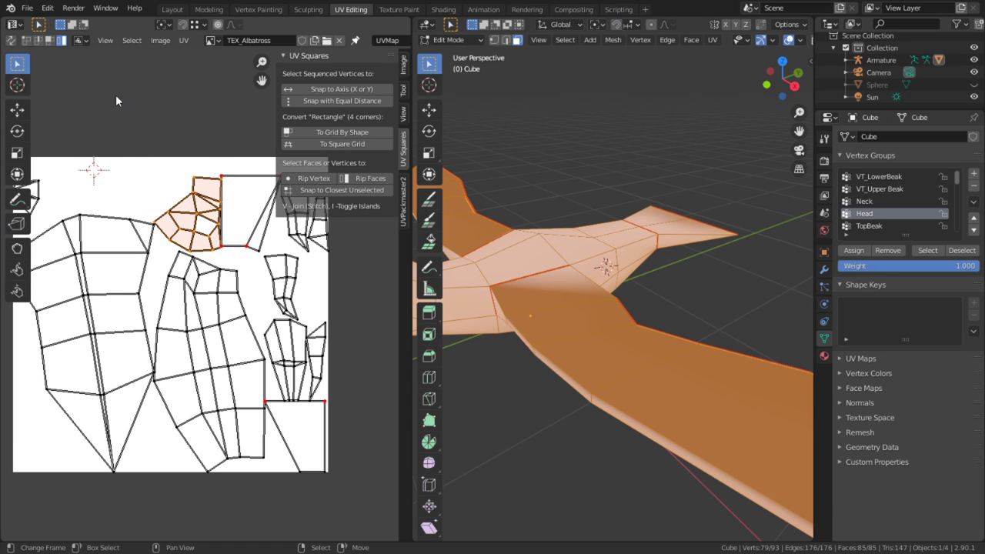
Move the fan-shaped UV island and the neighbouring four-sided island up to the top edge of the texture
click(184, 40)
key(Escape)
mouse_move(247, 257)
middle_down()
mouse_move(308, 275)
mouse_move(268, 275)
mouse_move(228, 252)
mouse_move(243, 270)
middle_up()
key(g)
click(208, 184)
key(c)
right_click(231, 256)
click(254, 277)
key(g)
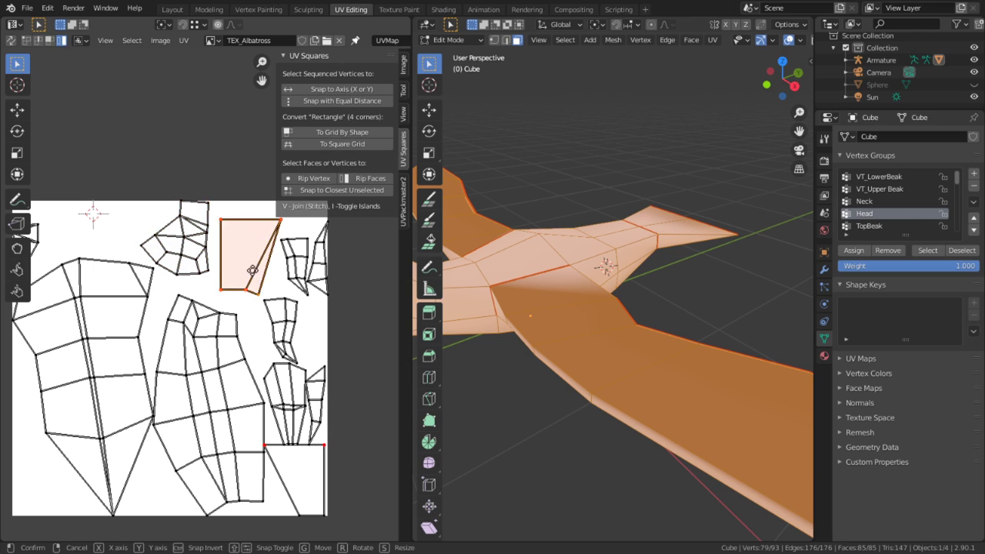
click(255, 61)
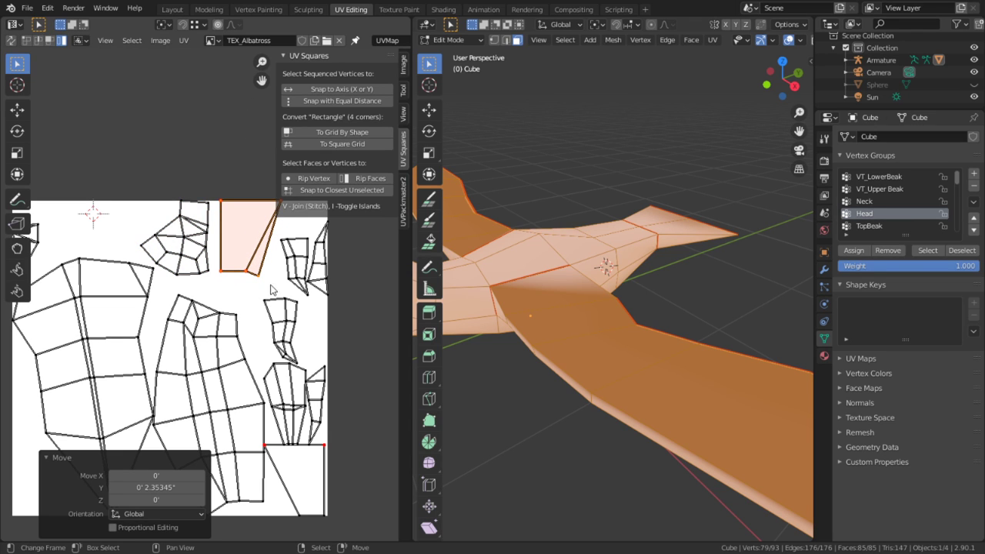
Rotate the large wing UV island by about 7.8 degrees so that it stands upright
key(a)
key(q)
right_click(114, 434)
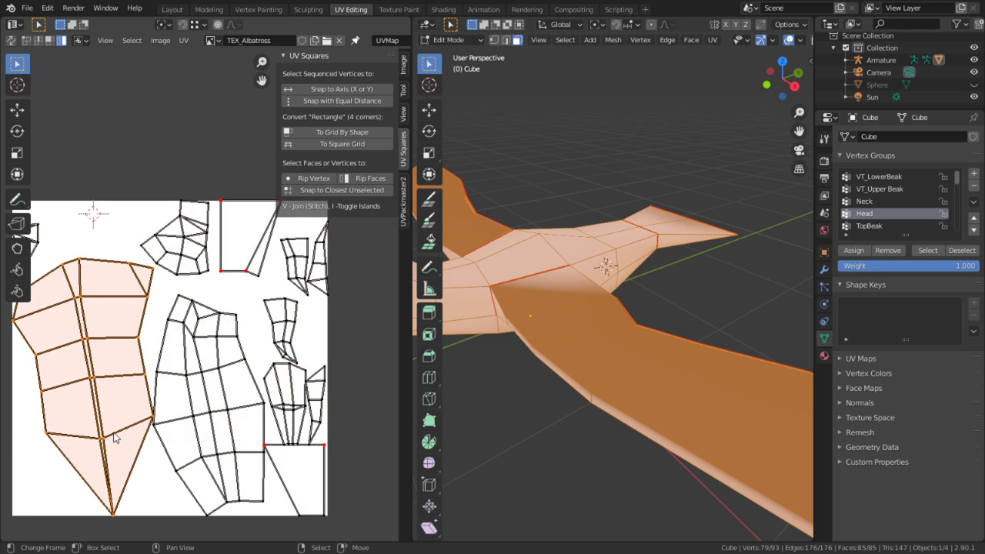
click(145, 407)
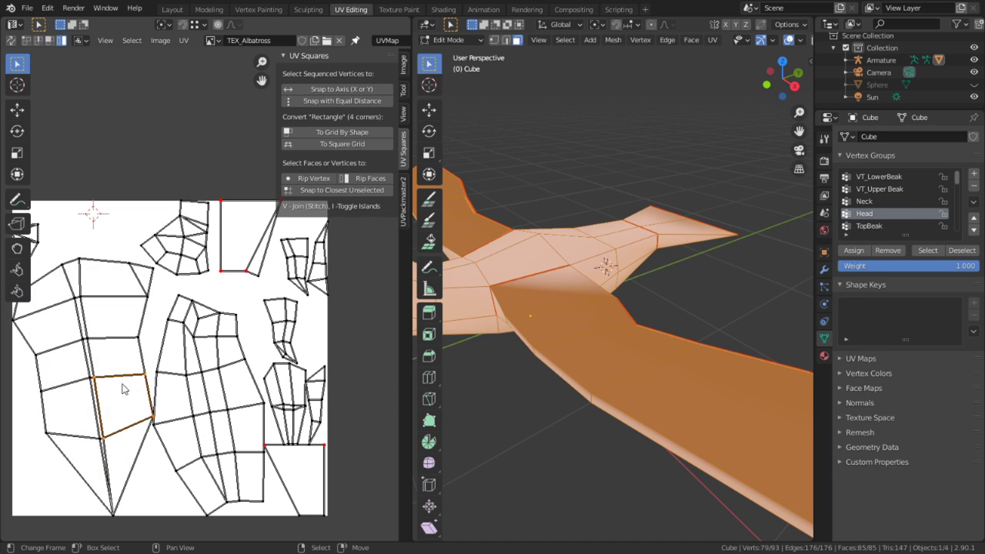
key(ctrl+l)
key(r)
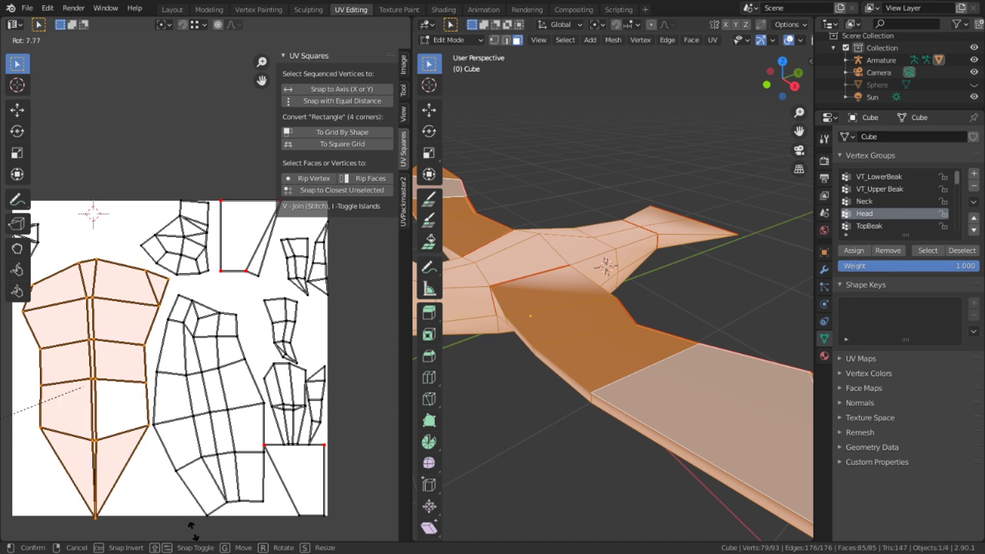
click(213, 497)
Rotate the long UV island beside the wing island slightly to straighten it
click(230, 480)
key(ctrl+l)
key(r)
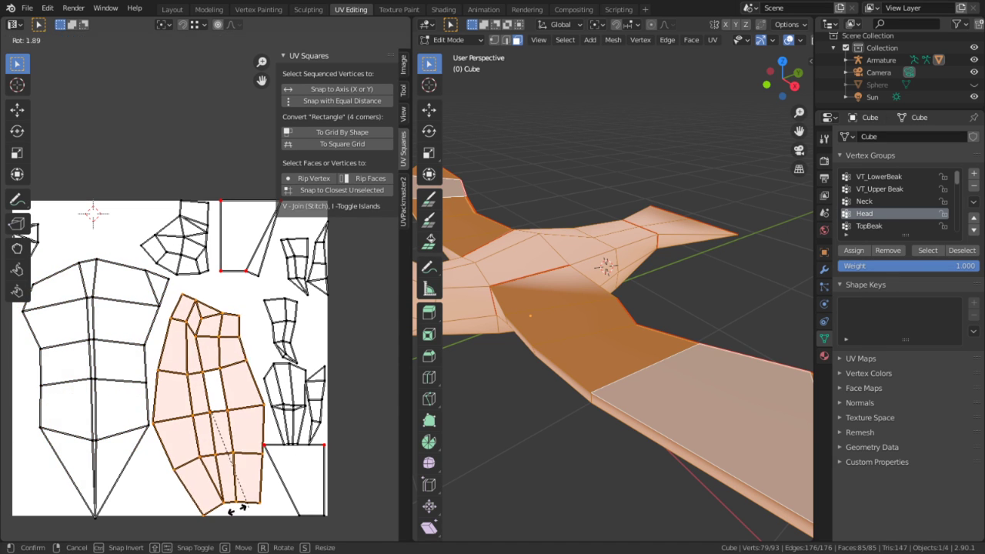
click(235, 507)
Pack all the UV islands and adjust the packing margin
key(a)
key(q)
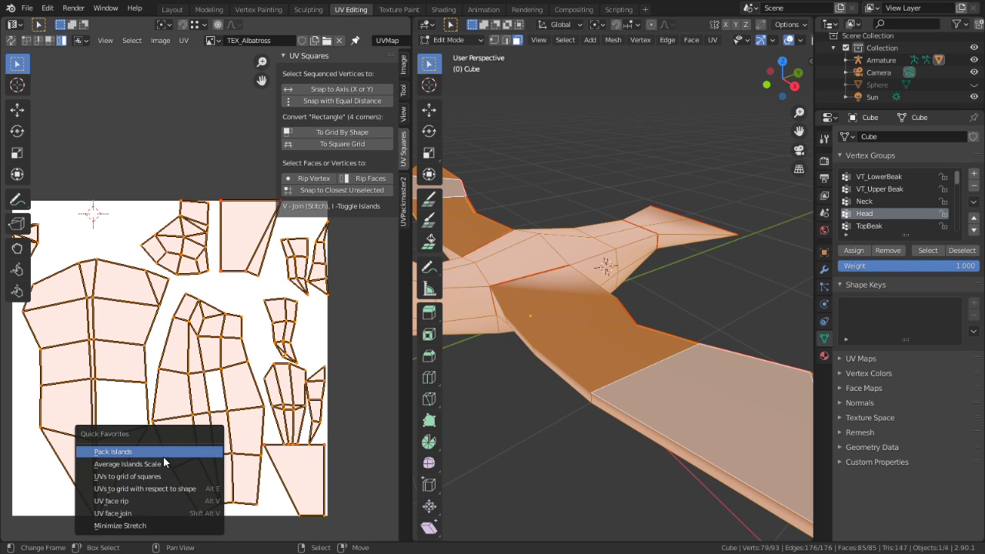
key(Return)
click(157, 526)
text(0.044)
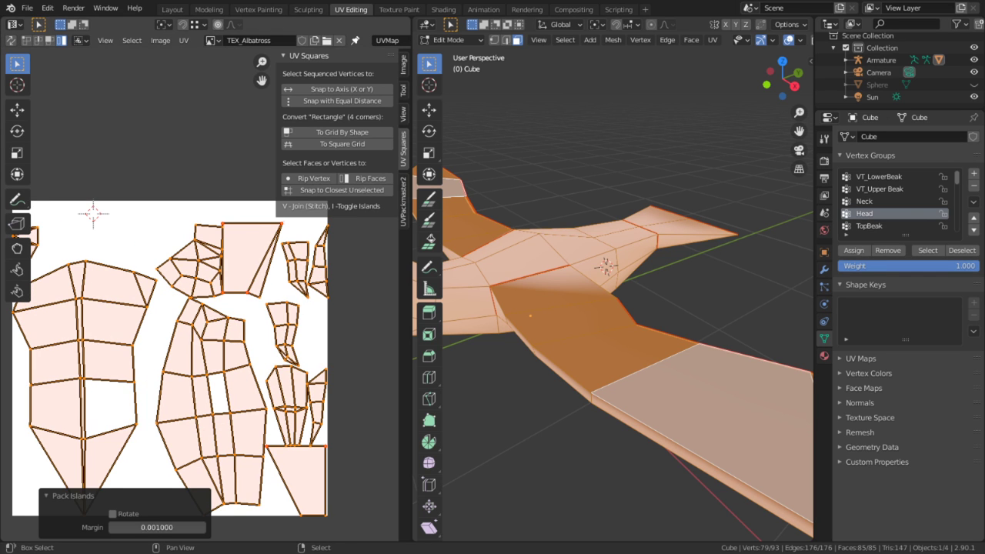
key(Return)
drag(157, 527, 178, 527)
Leave Edit Mode and, in the Shading workspace, dissolve the Multiply mix node so Vertex Color feeds the Base Color directly
key(Tab)
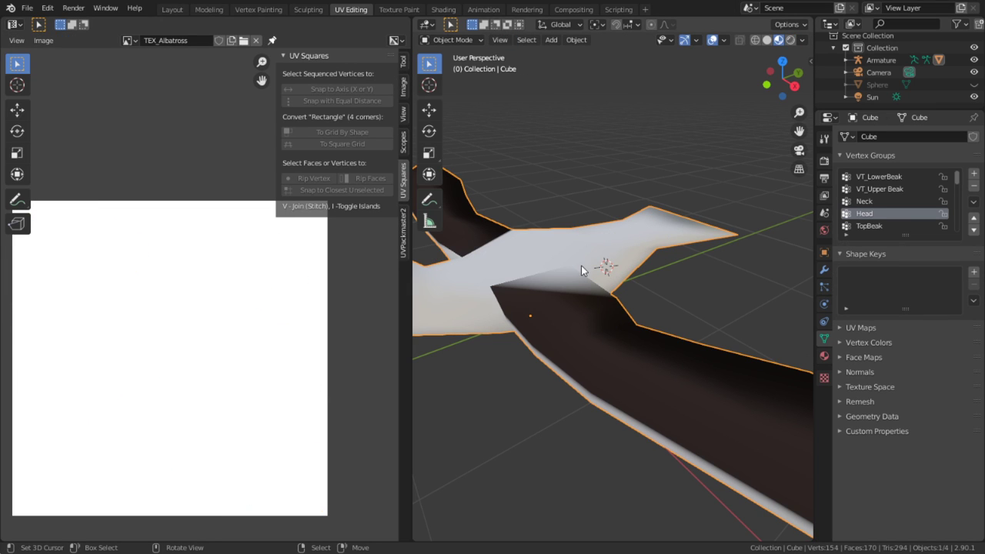
click(443, 9)
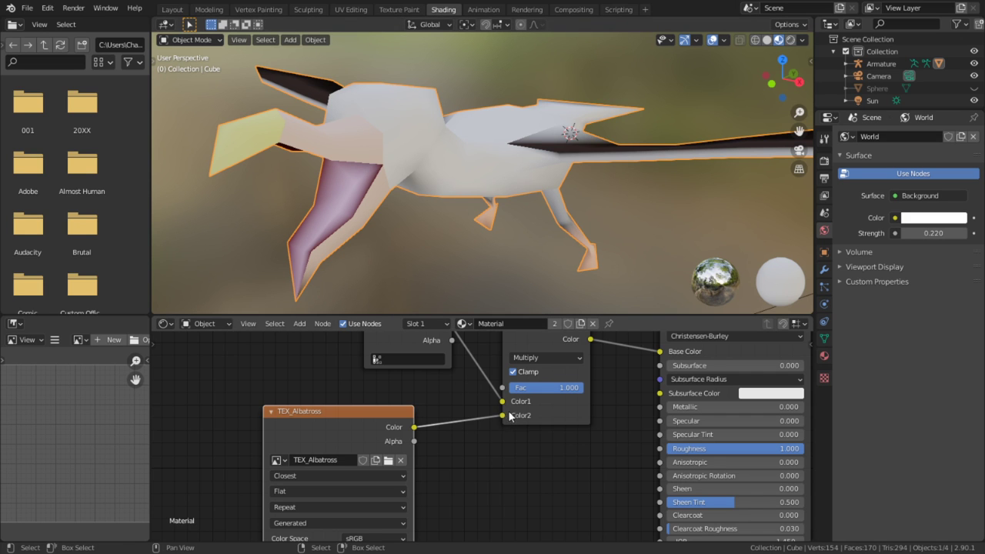
middle_drag(509, 416, 442, 423)
click(455, 419)
key(ctrl+x)
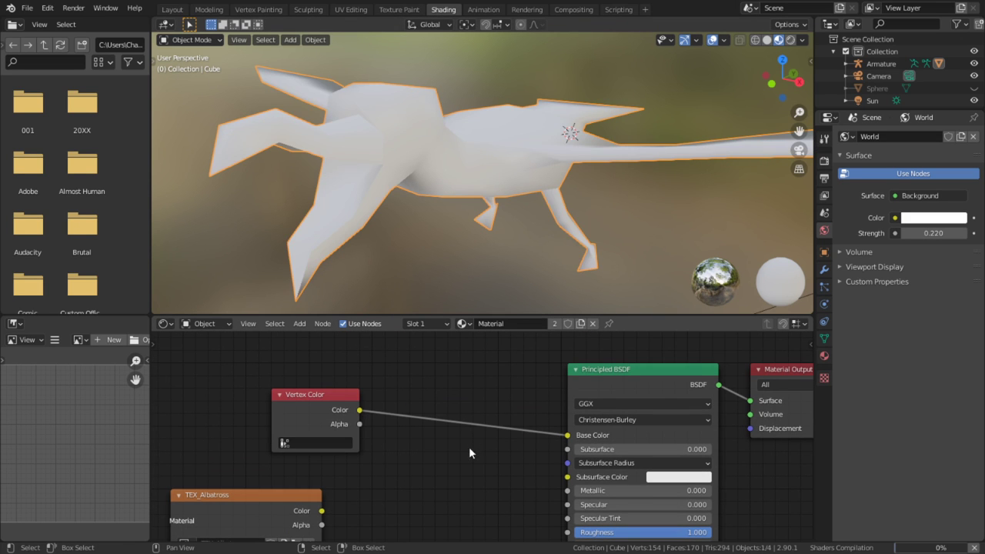
scroll(449, 164, up, 3)
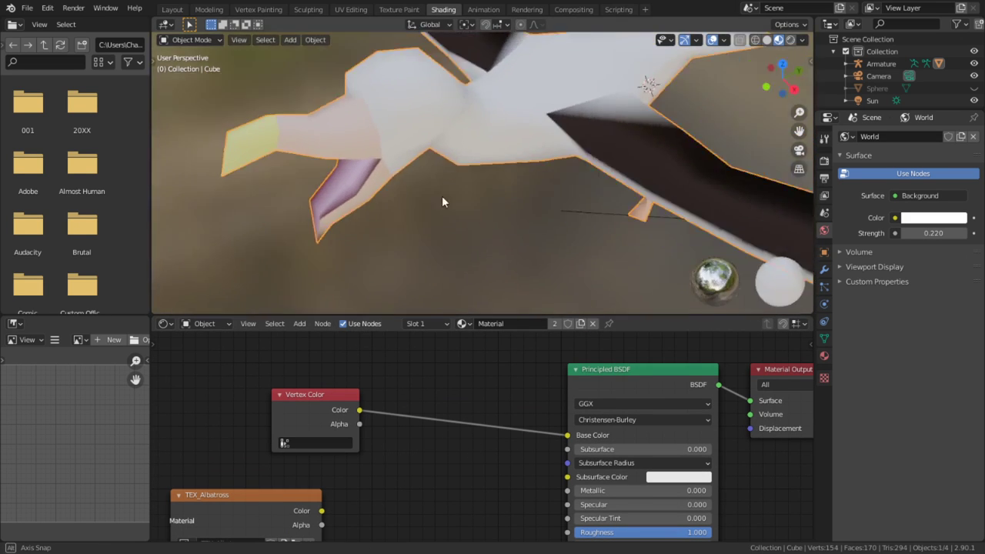
middle_drag(442, 196, 453, 175)
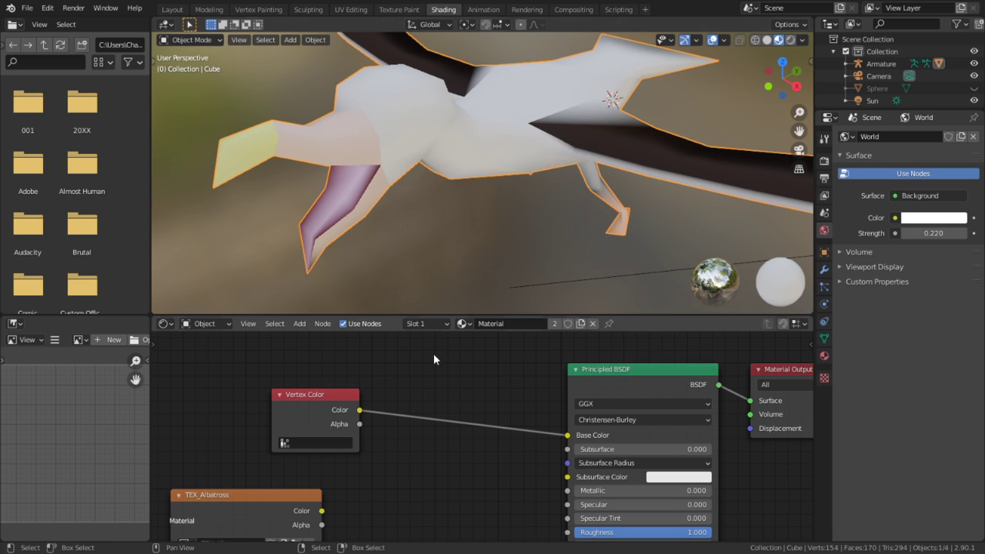
Move the Vertex Color node closer to the Principled BSDF and set the render engine to Cycles
drag(309, 394, 367, 395)
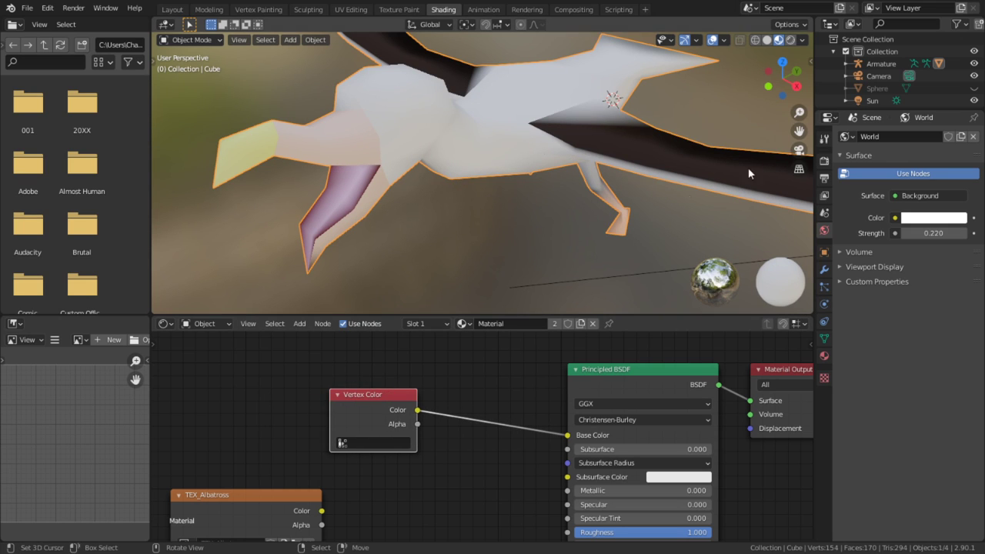
click(824, 160)
click(917, 137)
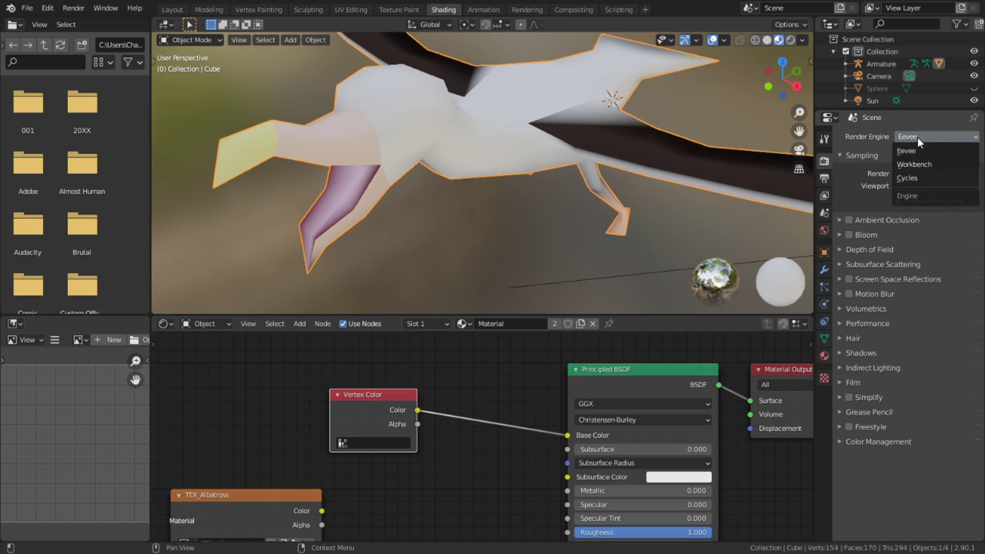
click(912, 177)
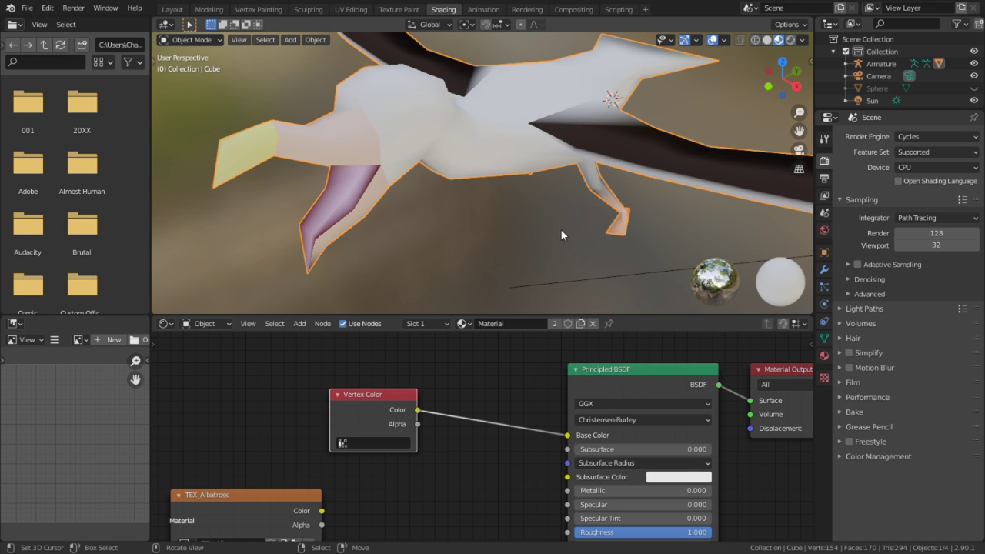
Duplicate the TEX_Albatross image texture node and place the copy above the Vertex Color node
scroll(594, 204, down, 5)
middle_drag(600, 478, 631, 444)
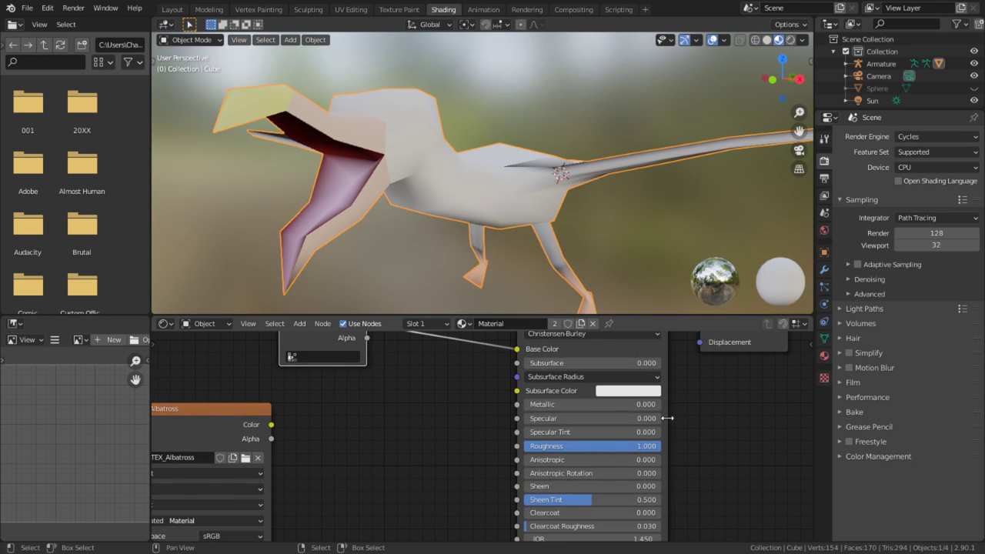
key(Home)
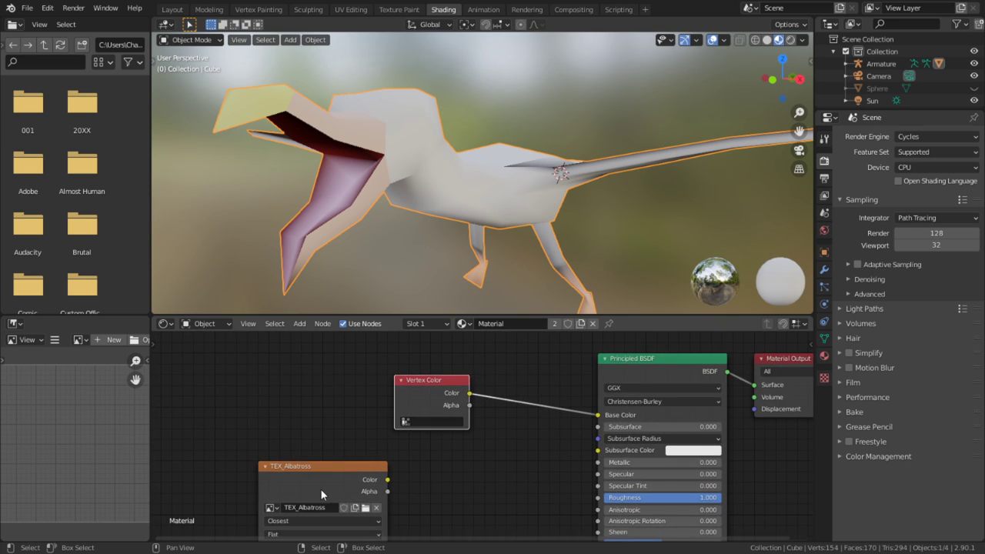
middle_drag(349, 355, 372, 421)
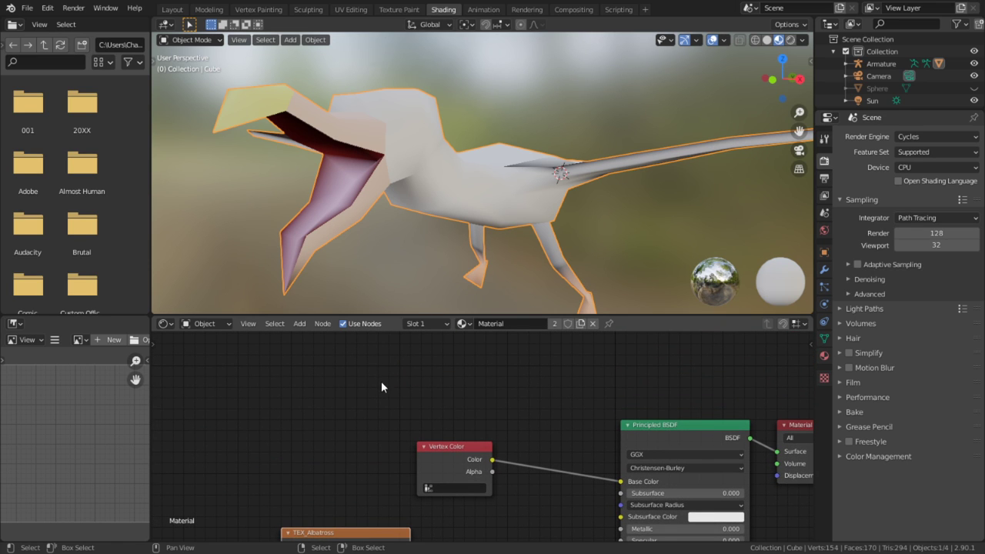
key(g)
key(Escape)
scroll(431, 460, down, 2)
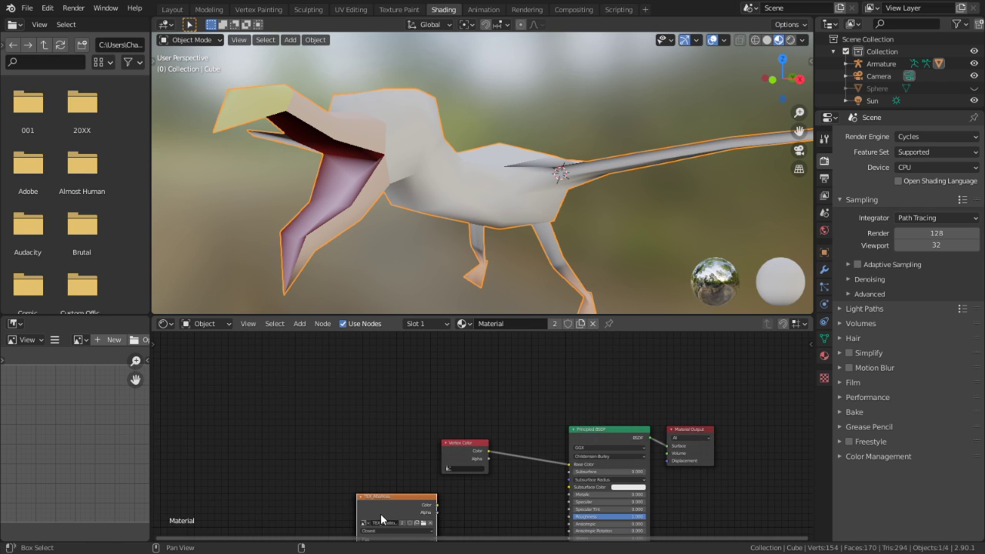
key(shift+d)
click(463, 545)
scroll(461, 370, up, 2)
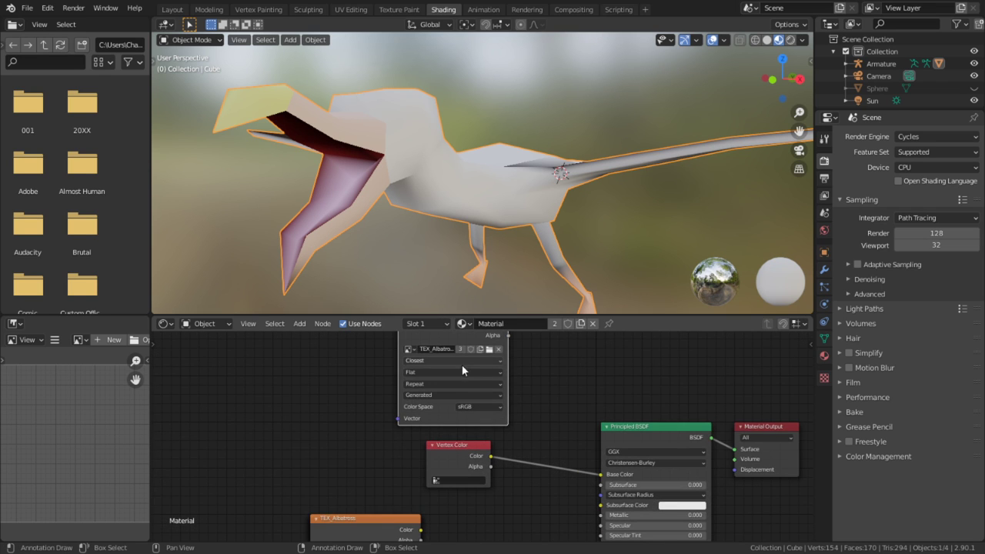
Give the duplicated texture node a new blank 128 × 128 px image named Vertex Bake
click(481, 349)
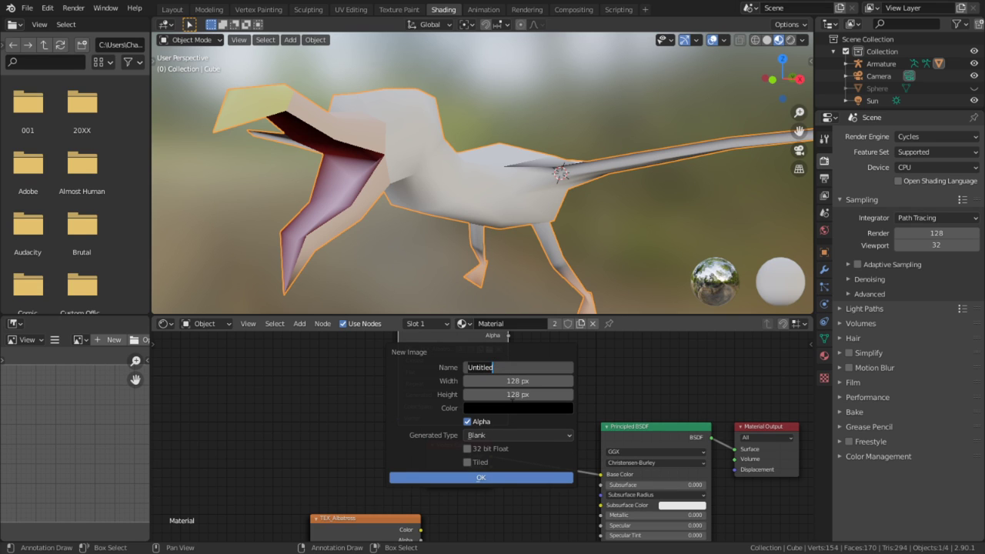
text(V)
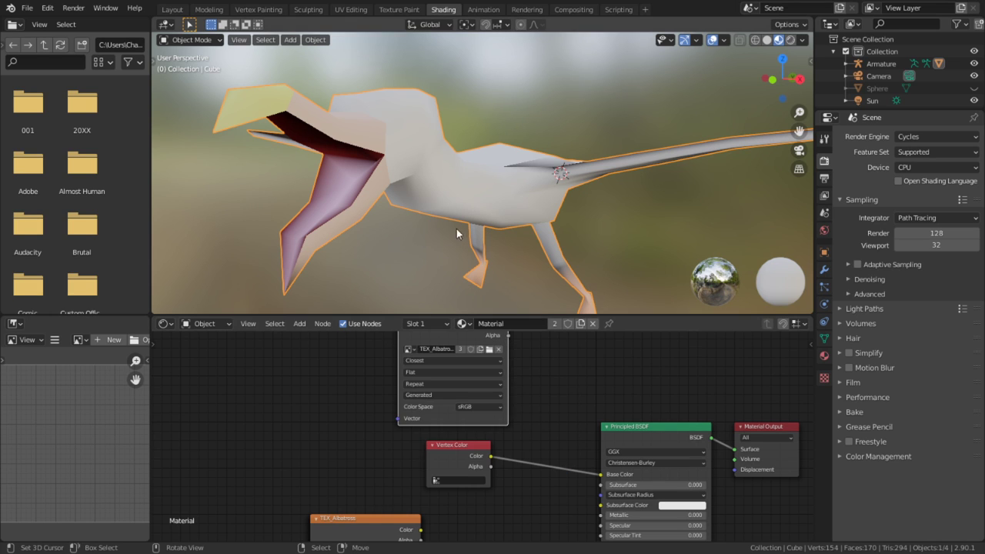
middle_drag(502, 410, 506, 429)
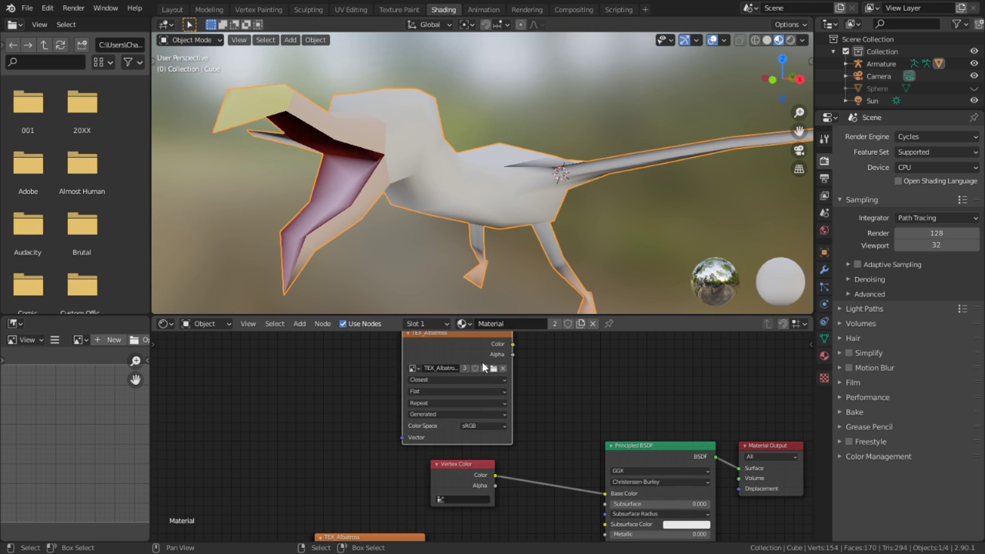
click(484, 368)
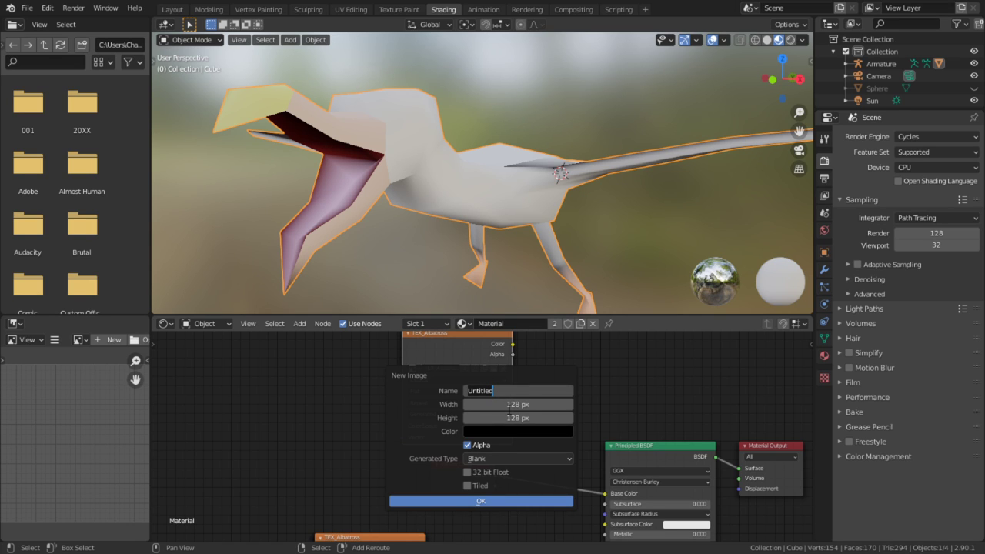
text(Vertex Bake)
key(Return)
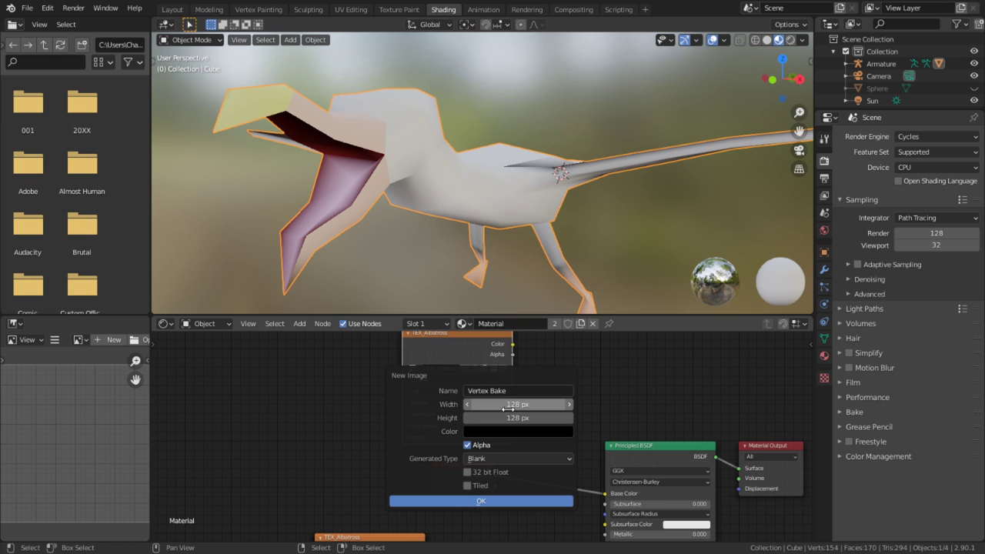
click(502, 501)
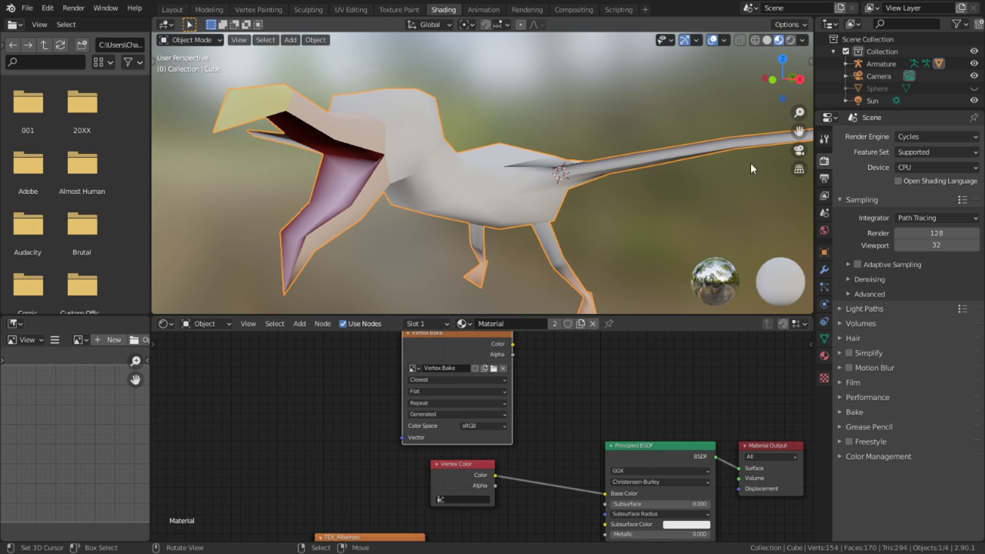
Select the linked leg faces to inspect their UV island in the UV Editing workspace, then return to Object Mode
scroll(554, 189, up, 1)
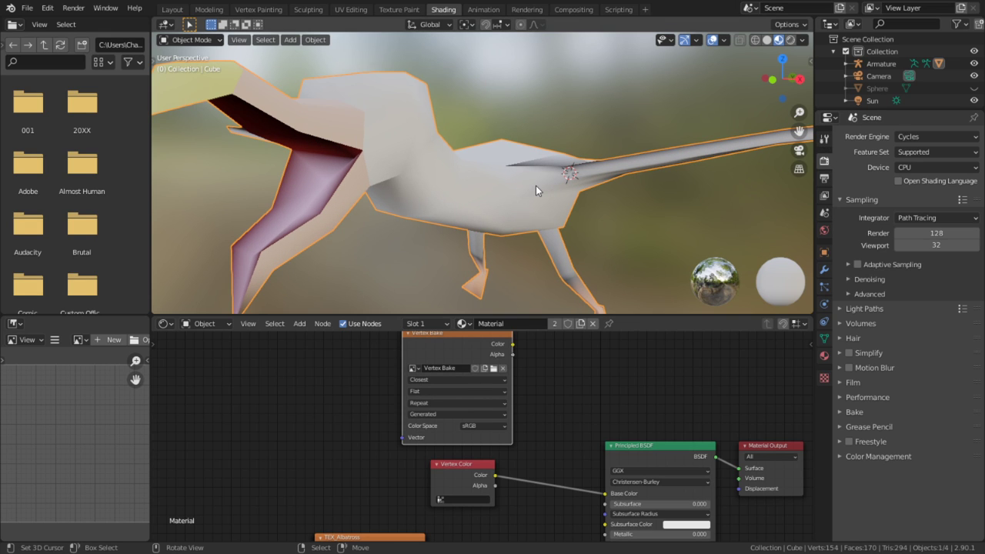
key(Tab)
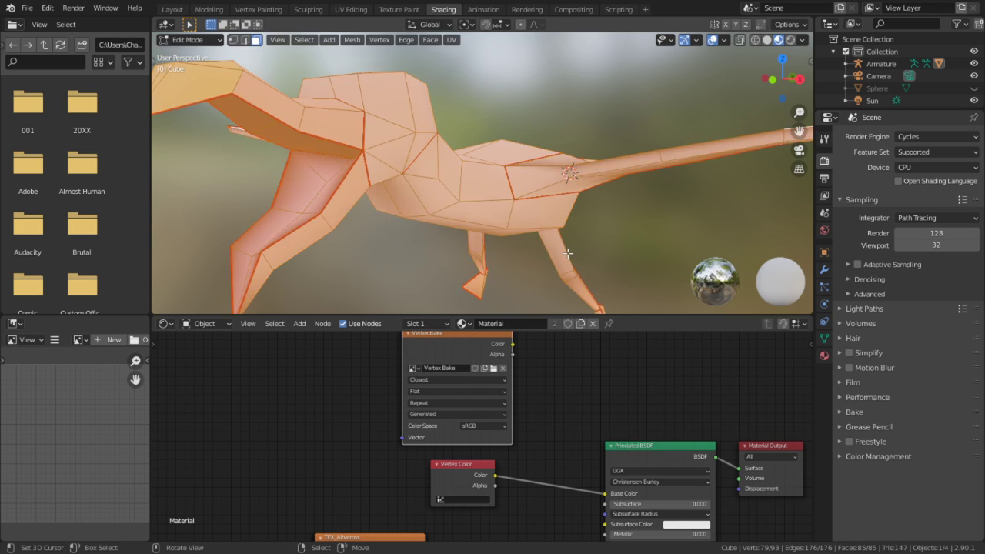
key(alt+a)
key(l)
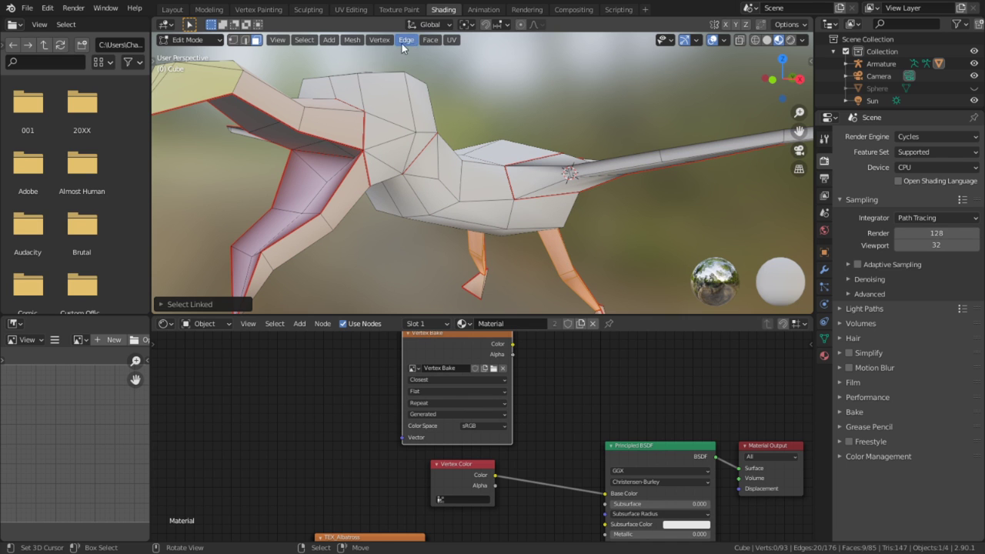
click(350, 9)
middle_drag(573, 366, 635, 295)
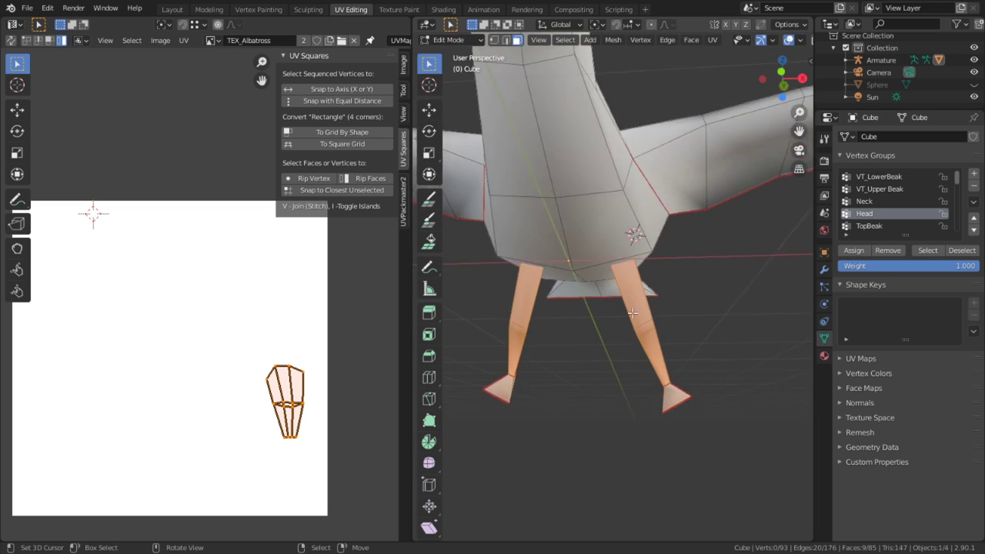
key(Tab)
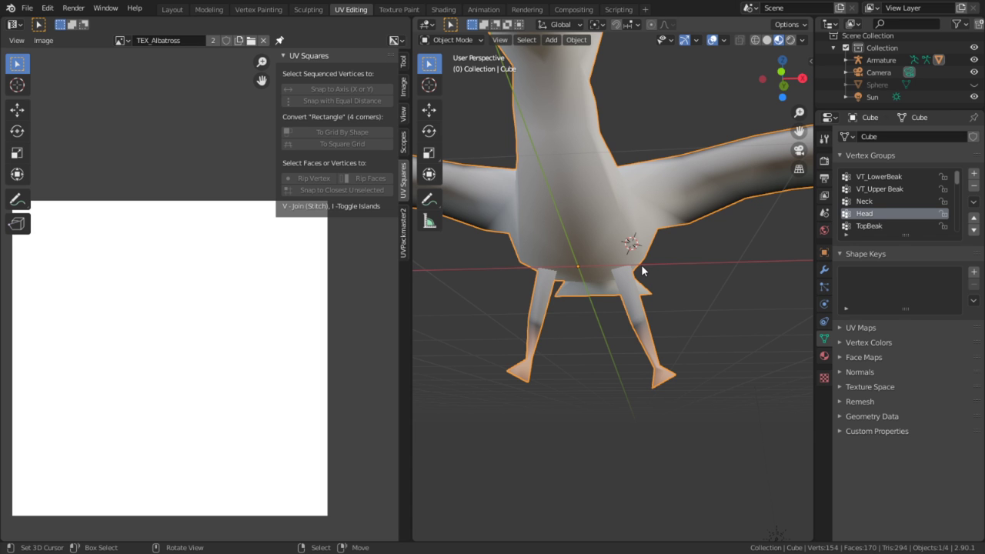
middle_drag(642, 257, 492, 346)
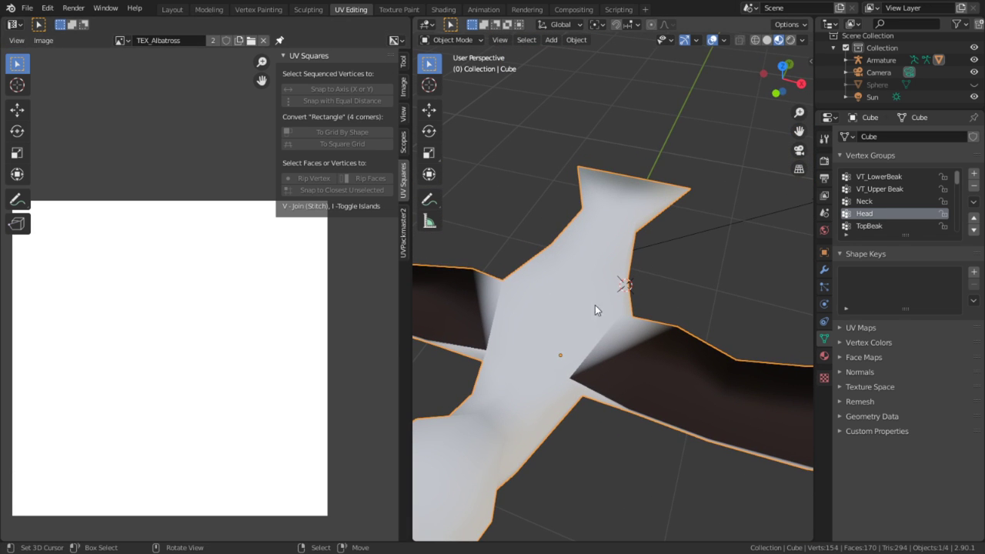
middle_drag(595, 306, 605, 308)
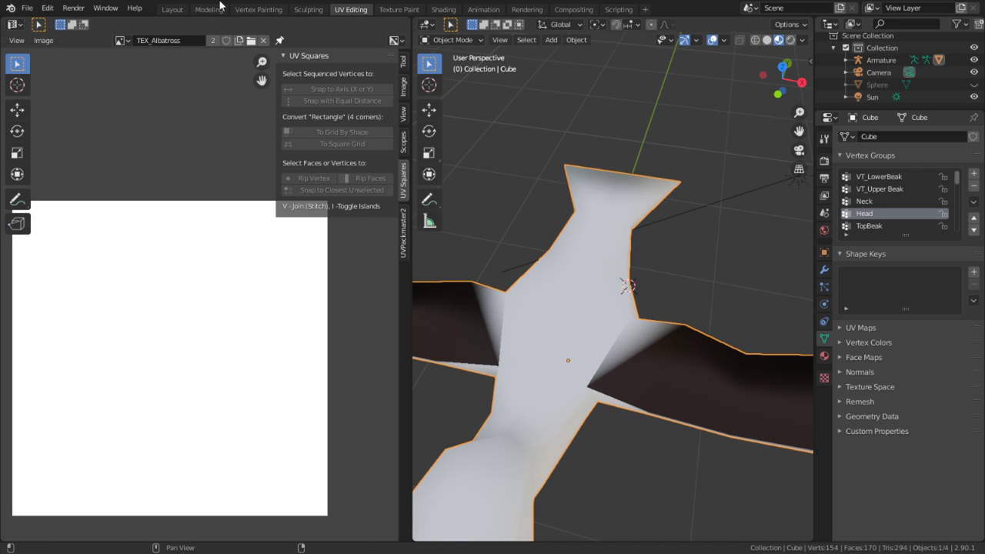
In the Layout workspace, switch to Material Preview shading and hide everything except the bird mesh
click(172, 10)
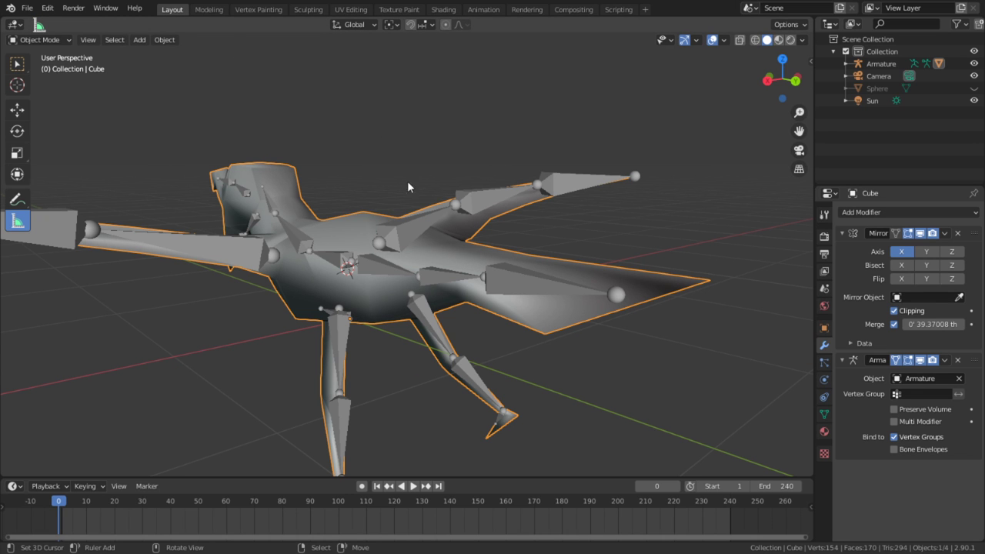
click(779, 40)
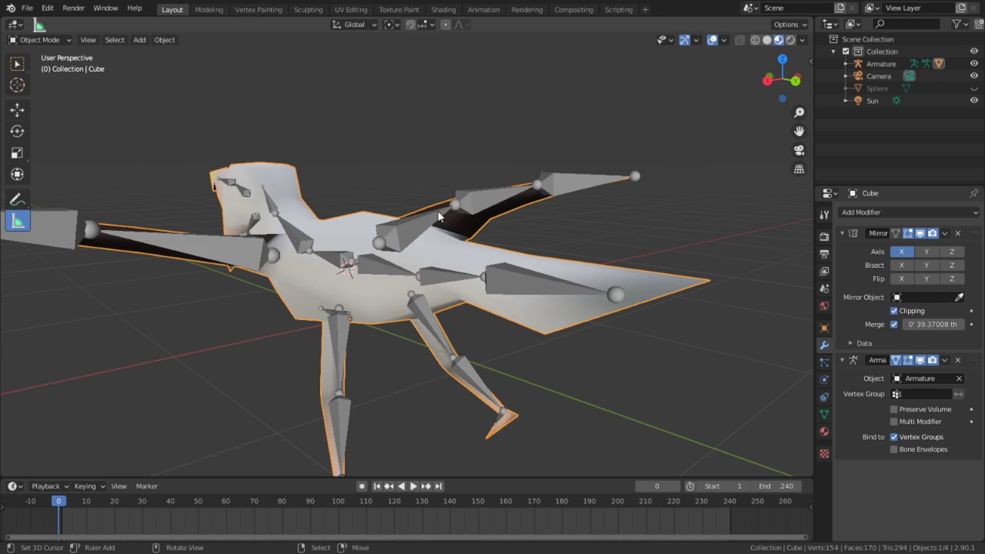
mouse_move(432, 218)
middle_down()
mouse_move(500, 266)
mouse_move(293, 311)
mouse_move(501, 229)
middle_up()
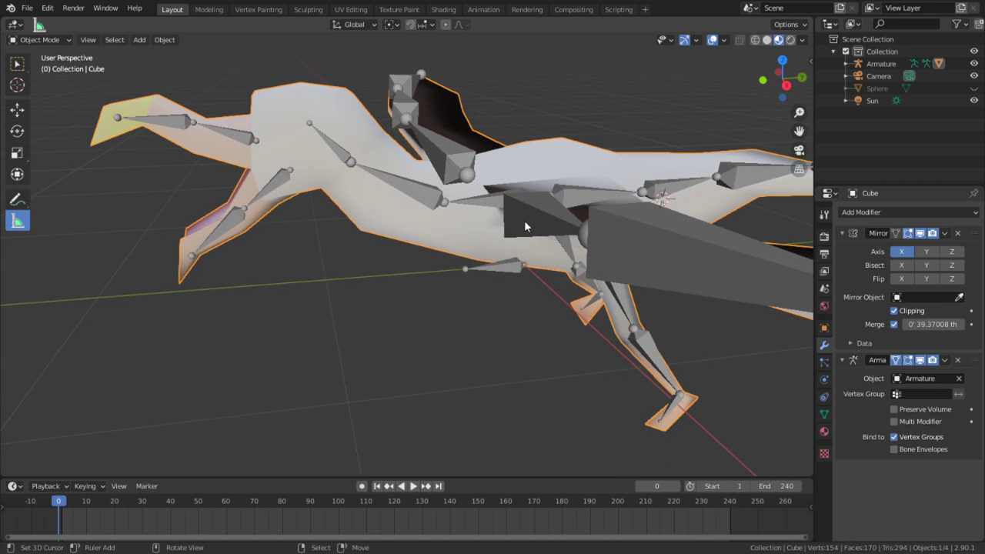
middle_drag(354, 100, 777, 231)
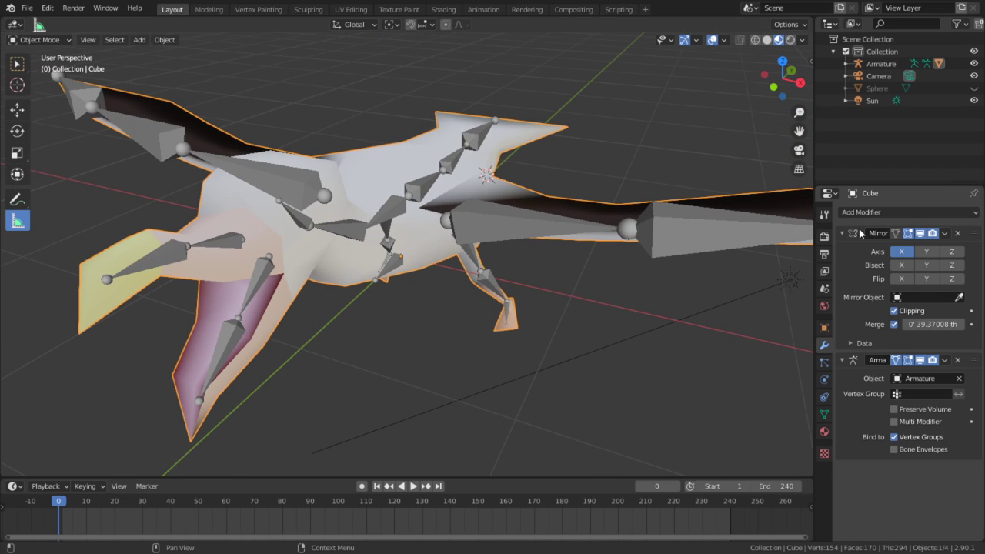
click(833, 236)
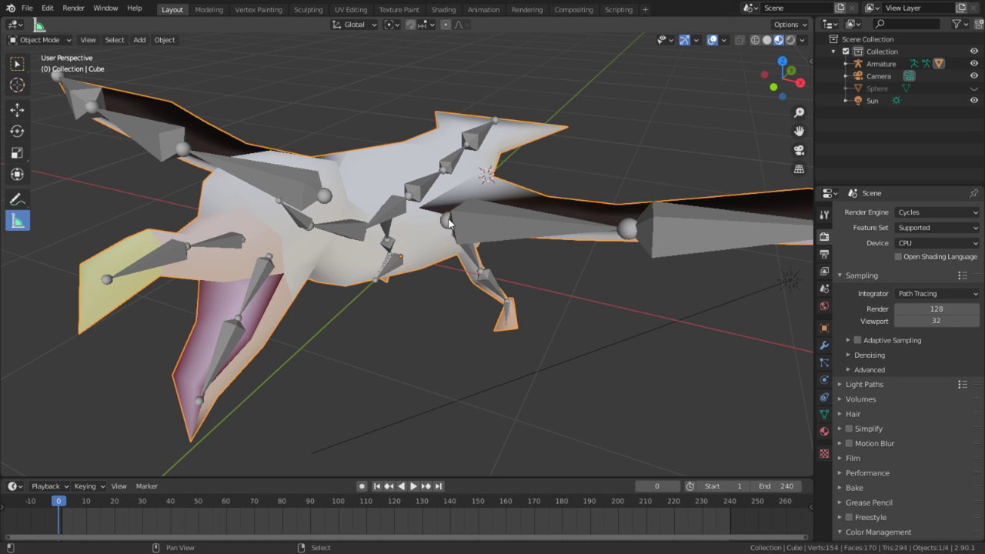
key(shift+h)
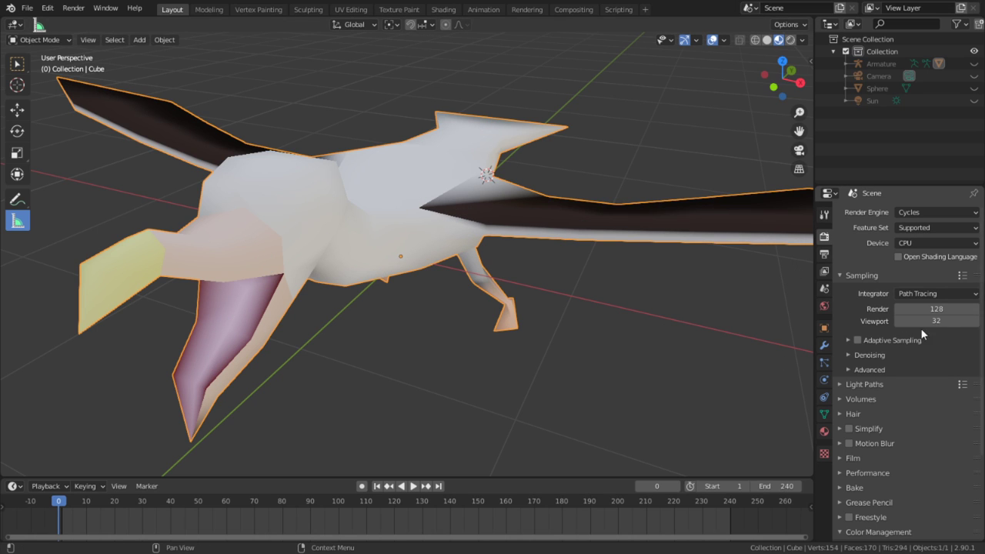
Check the bird mesh's UV maps in its object data and return to the Shading workspace
click(823, 414)
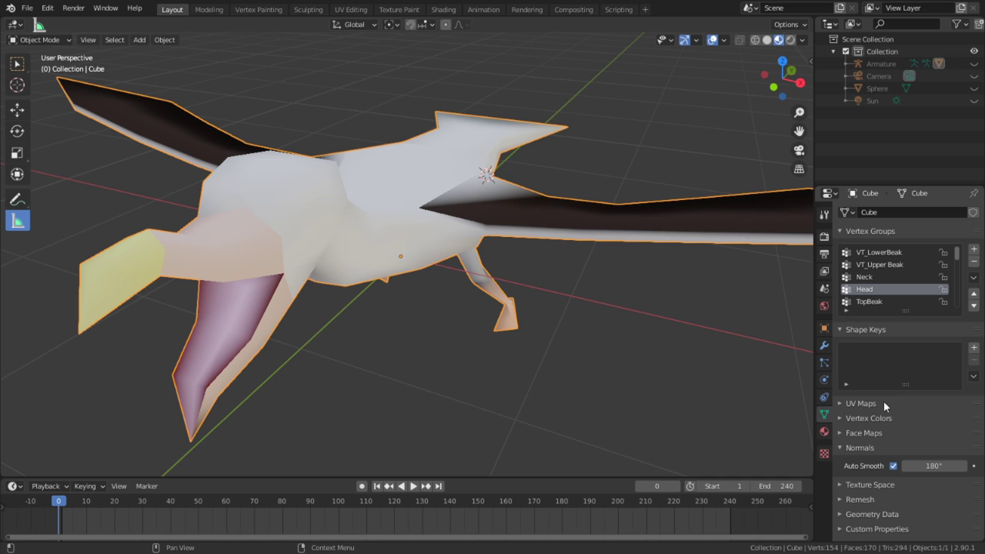
click(860, 403)
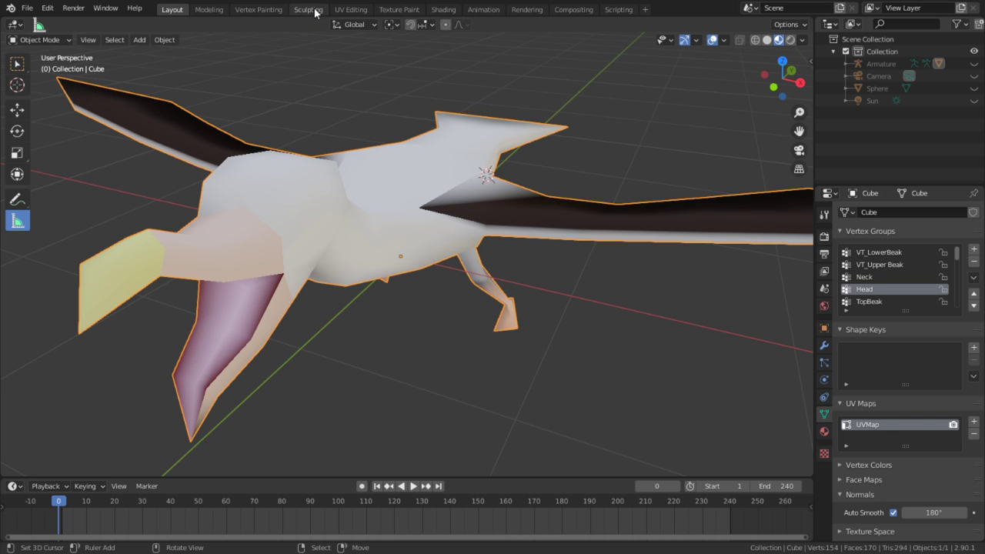
click(443, 10)
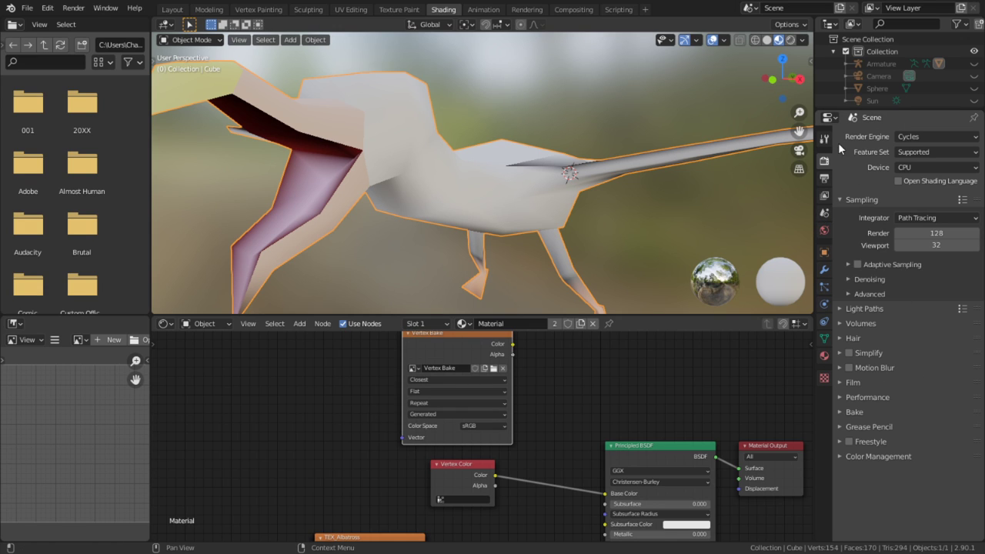
Bake the vertex colours to the Vertex Bake image with bake type Diffuse and only the Color contribution enabled
click(860, 416)
click(933, 461)
click(929, 462)
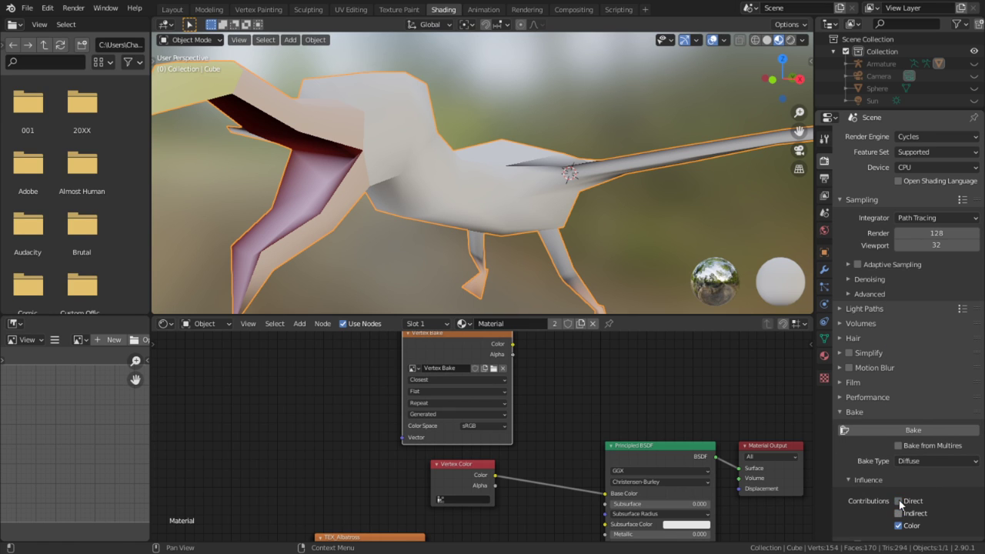
click(915, 430)
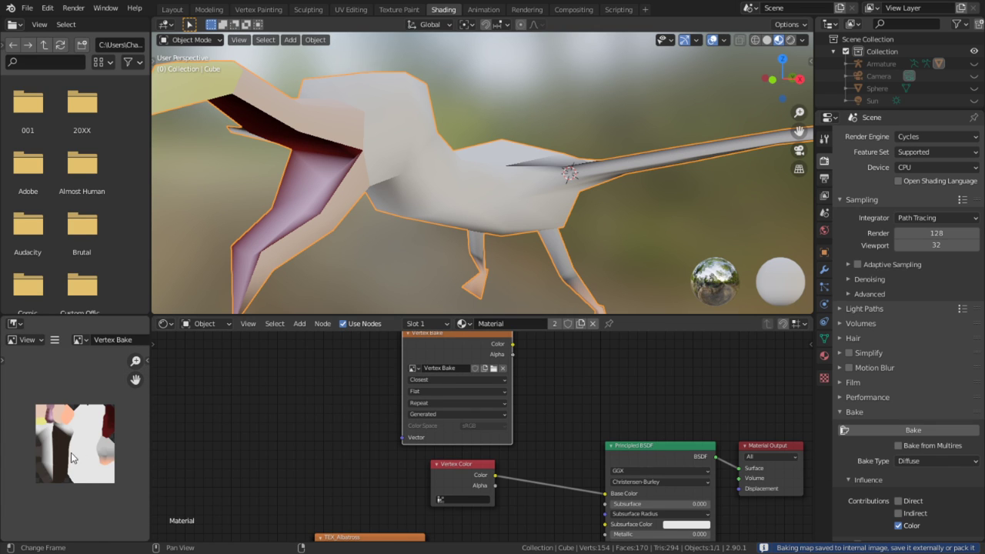
Set the bake output margin to 2 px and bake the Vertex Bake image again
scroll(77, 465, up, 3)
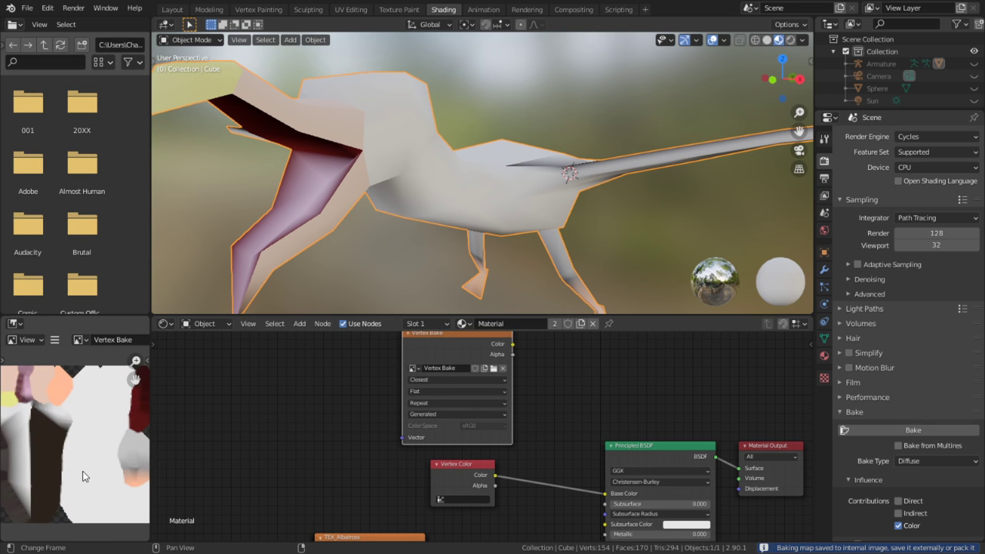
scroll(917, 489, down, 3)
double_click(923, 469)
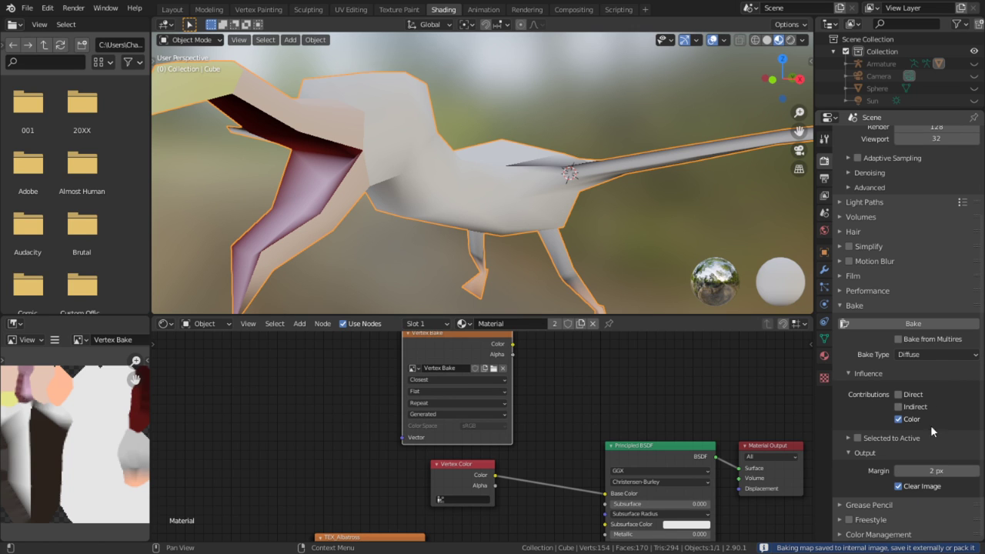
click(930, 323)
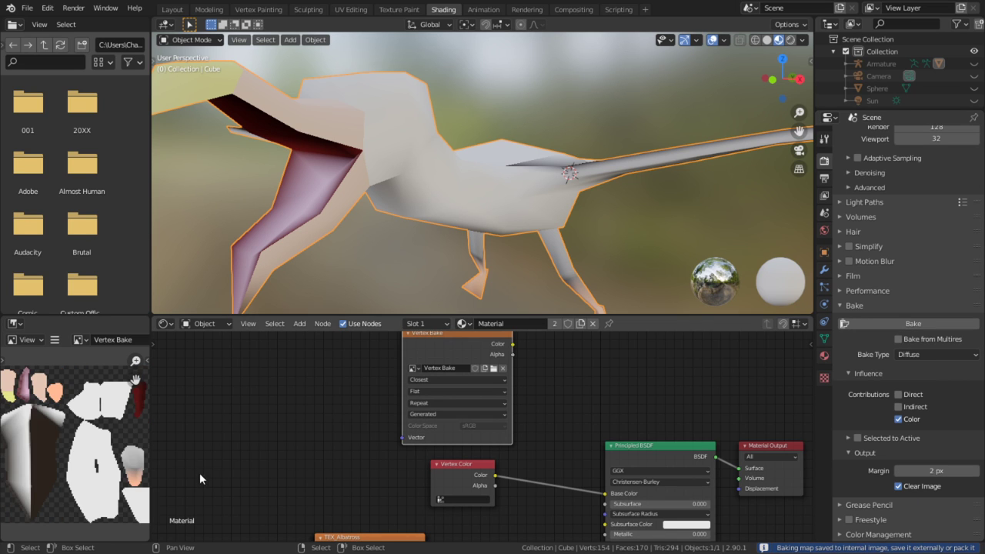
Connect the Vertex Bake image's Color output to the Principled BSDF's Base Color in place of the vertex colours
scroll(118, 455, up, 2)
scroll(118, 455, down, 2)
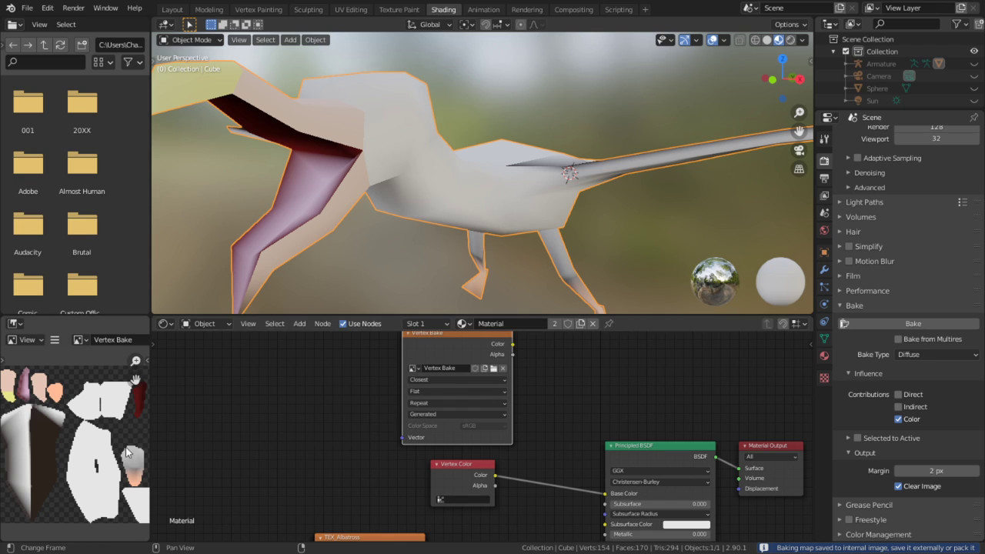
ctrl+scroll(465, 372, right, 2)
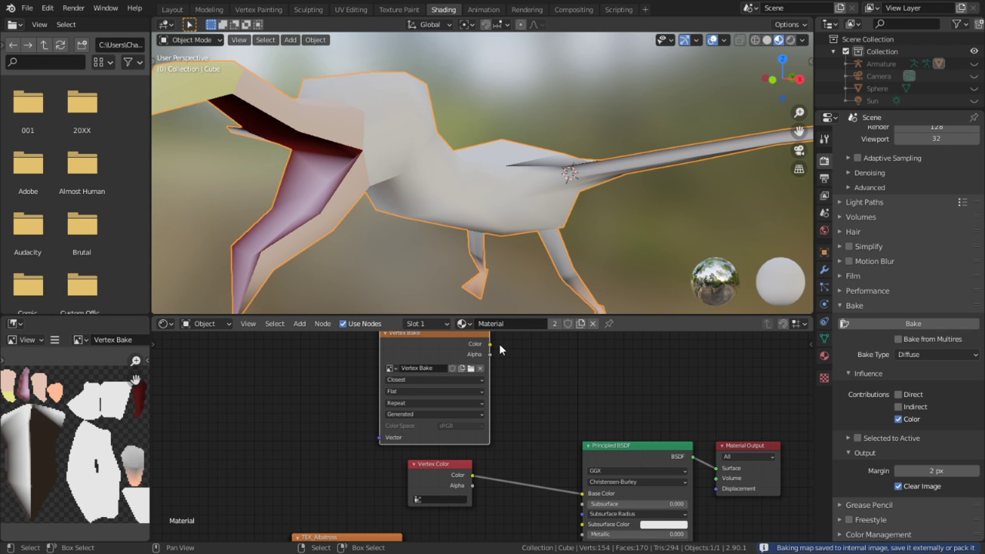
mouse_move(493, 346)
mouse_down()
mouse_move(546, 452)
mouse_move(592, 508)
mouse_move(588, 495)
mouse_up()
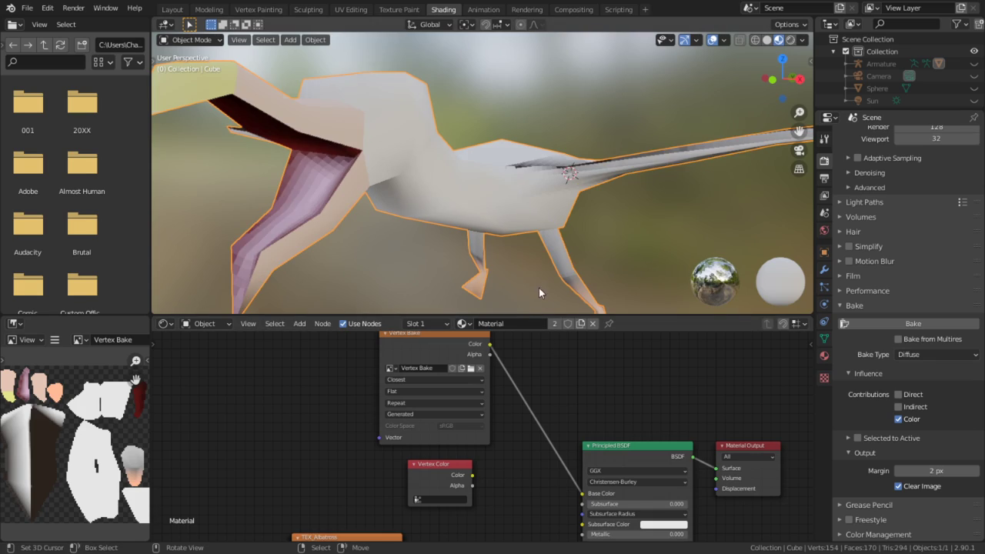
Maximize the 3D viewport and examine the baked texture on the bird's beak, wings, legs and wing roots
middle_drag(516, 219, 419, 233)
key(ctrl+space)
middle_drag(485, 191, 316, 312)
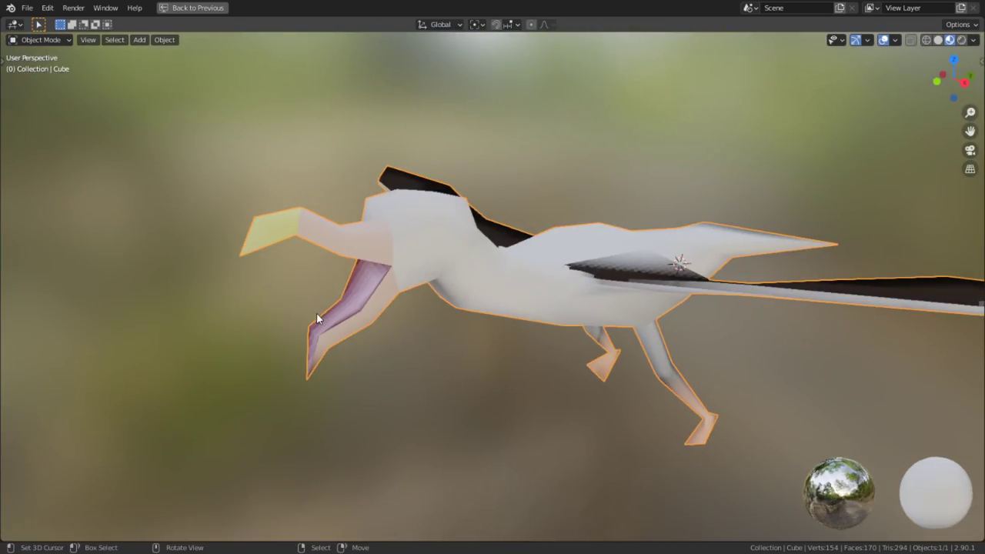
middle_drag(639, 307, 199, 250)
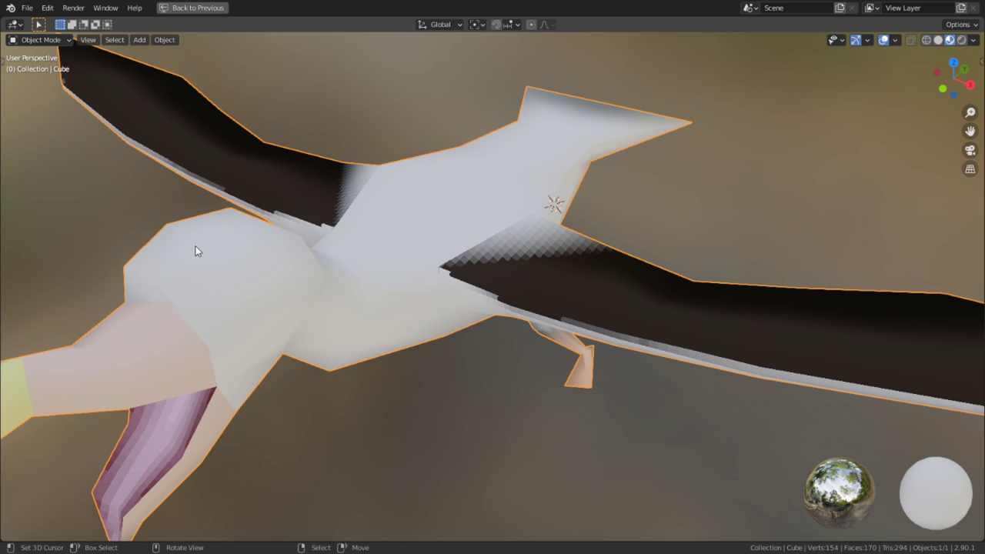
middle_drag(195, 249, 583, 452)
scroll(534, 450, up, 5)
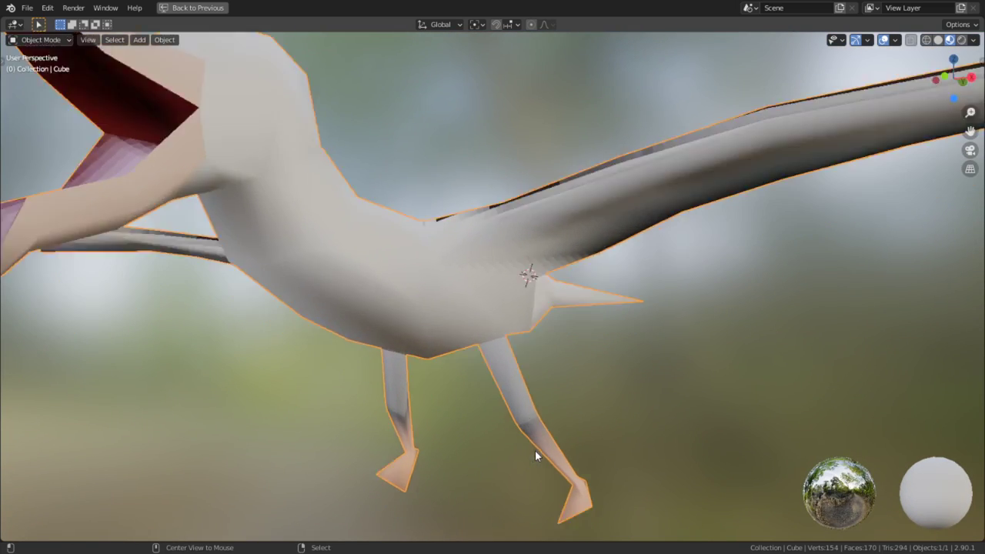
middle_drag(592, 389, 491, 419)
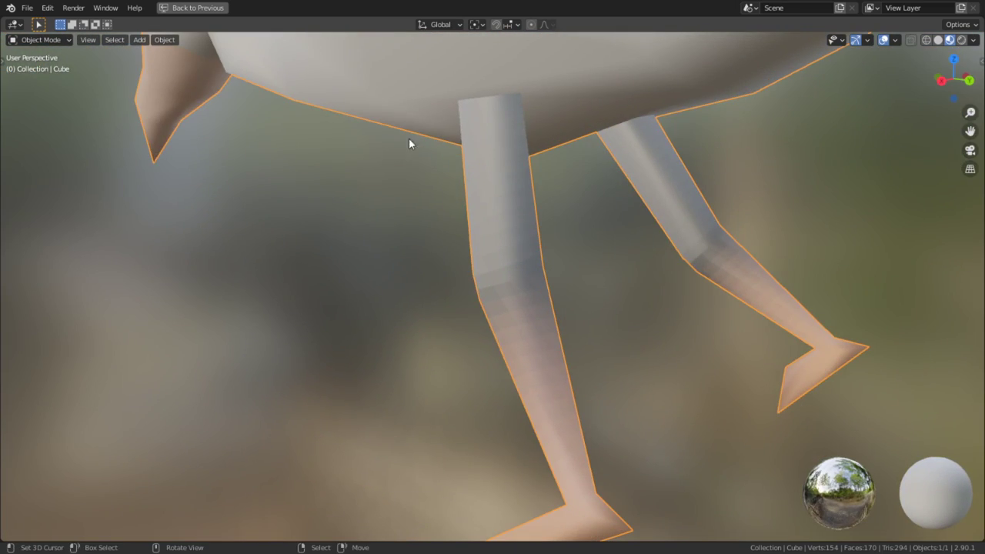
shift+middle_drag(409, 138, 581, 71)
middle_drag(380, 203, 248, 193)
Switch the bird to Texture Paint mode and smear the dark-to-white transition where the wing meets the body
click(48, 39)
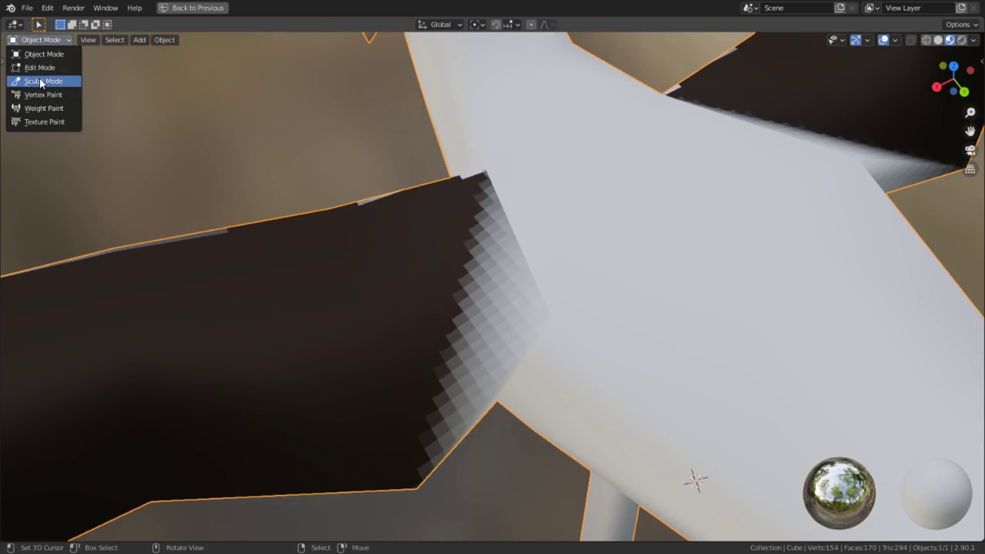
click(56, 122)
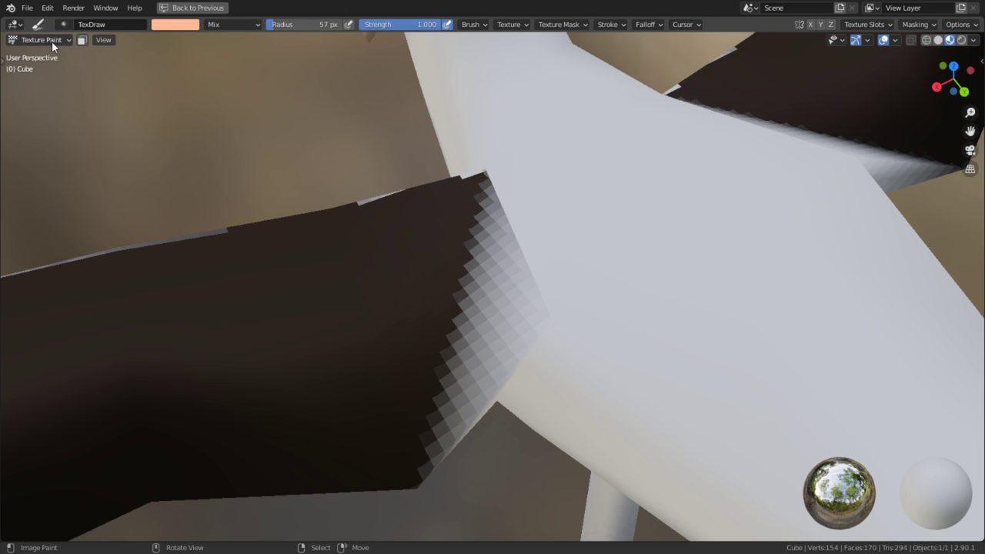
key(t)
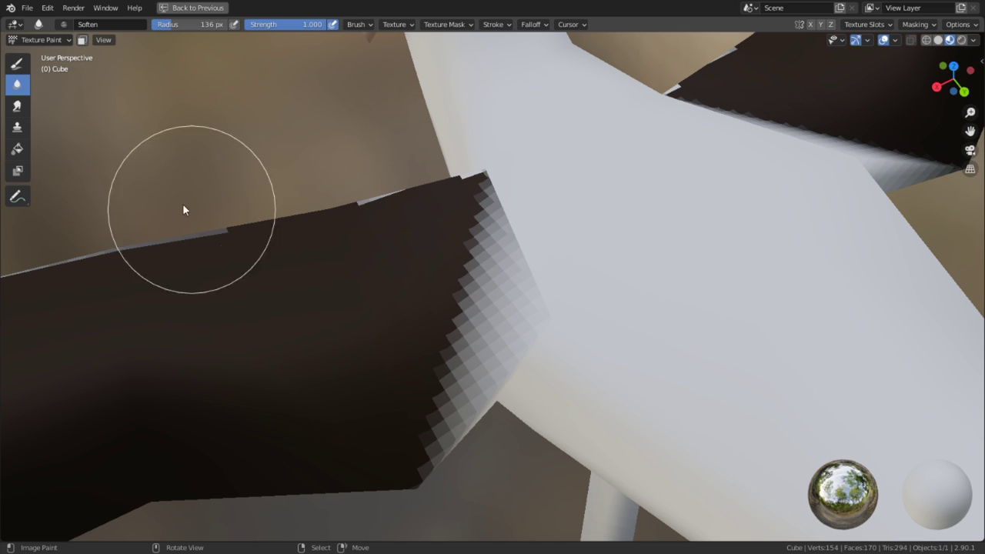
click(17, 106)
mouse_move(538, 427)
mouse_down()
mouse_move(456, 336)
mouse_move(470, 275)
mouse_move(517, 275)
mouse_move(455, 361)
mouse_move(453, 393)
mouse_move(434, 315)
mouse_move(415, 365)
mouse_move(356, 424)
mouse_move(400, 431)
mouse_move(457, 312)
mouse_move(464, 259)
mouse_move(422, 242)
mouse_up()
middle_drag(422, 242, 756, 119)
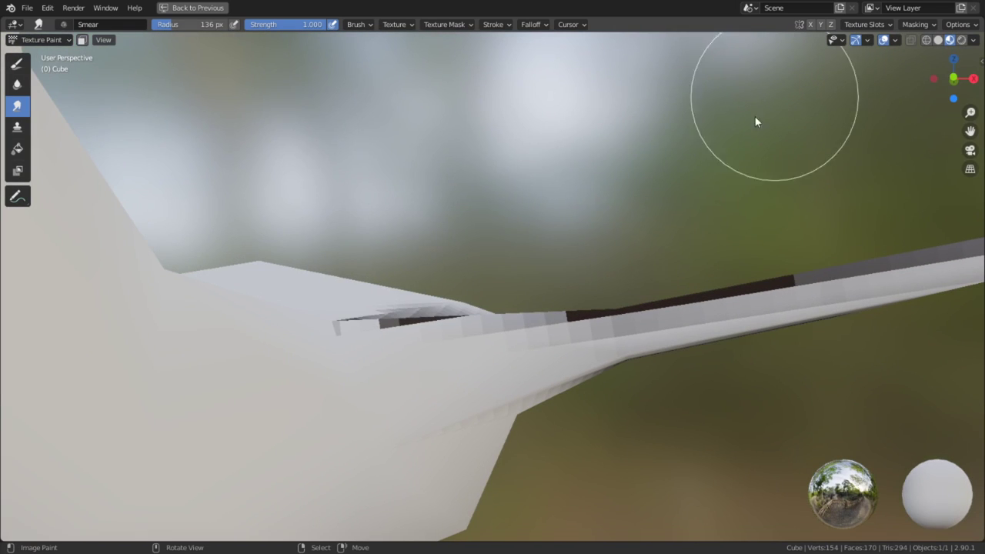
Enable the paint mask and smear the light colours along the wing's leading edge from root to tip
click(82, 40)
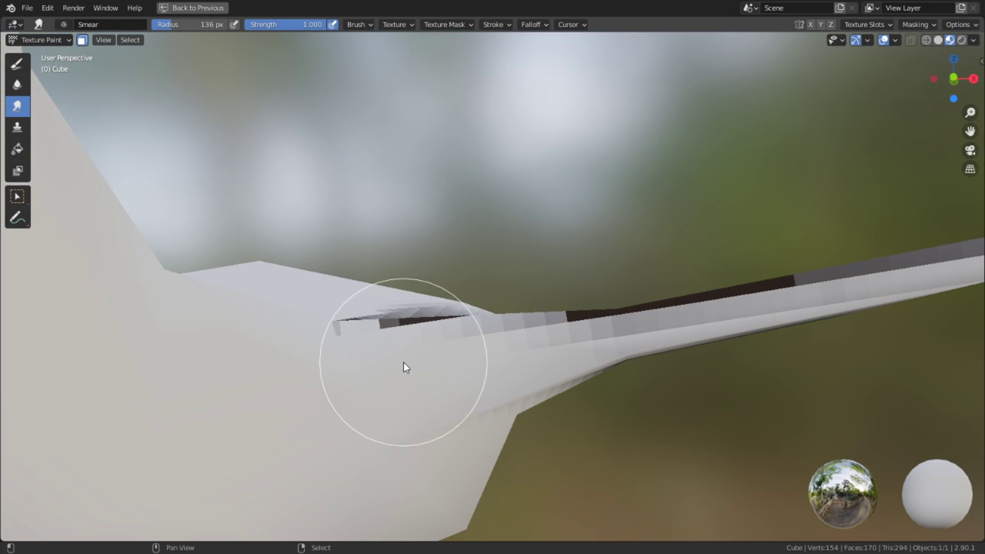
mouse_move(624, 330)
mouse_down()
mouse_move(582, 340)
mouse_move(692, 326)
mouse_up()
middle_drag(692, 325, 402, 376)
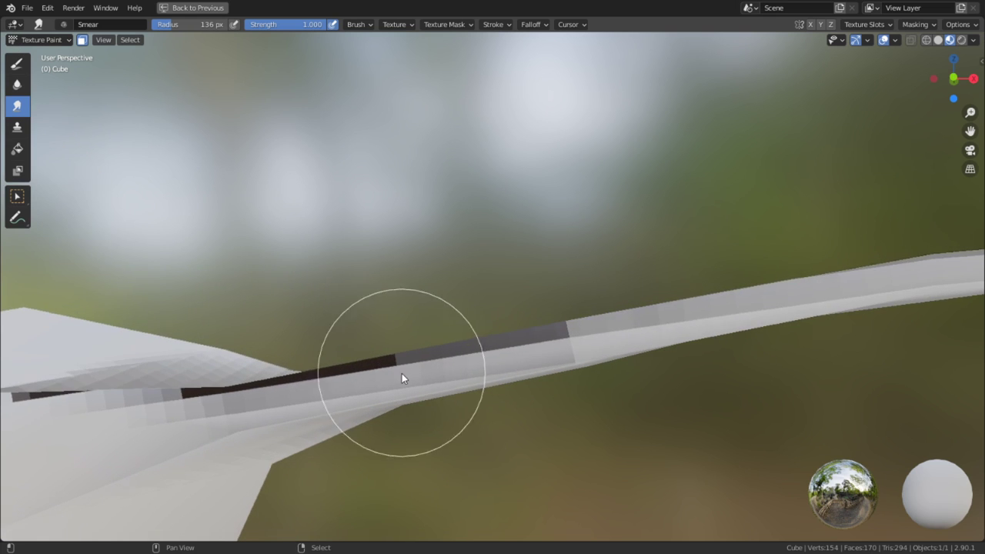
drag(402, 376, 674, 324)
mouse_move(675, 323)
middle_down()
mouse_move(565, 356)
mouse_move(585, 350)
middle_up()
mouse_move(791, 312)
middle_down()
mouse_move(747, 334)
mouse_move(795, 288)
middle_up()
mouse_move(239, 371)
mouse_down()
mouse_move(328, 345)
mouse_move(712, 281)
mouse_up()
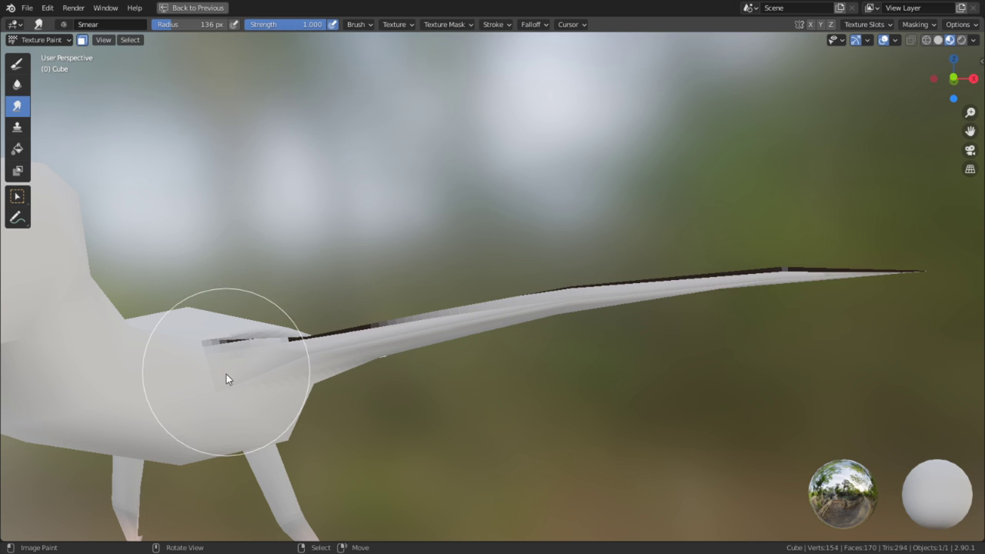
Try smearing the dark colour over the front of the wing root, and undo the last smear strokes
mouse_move(226, 378)
mouse_down()
mouse_move(287, 370)
mouse_move(278, 338)
mouse_move(296, 370)
mouse_move(275, 345)
mouse_up()
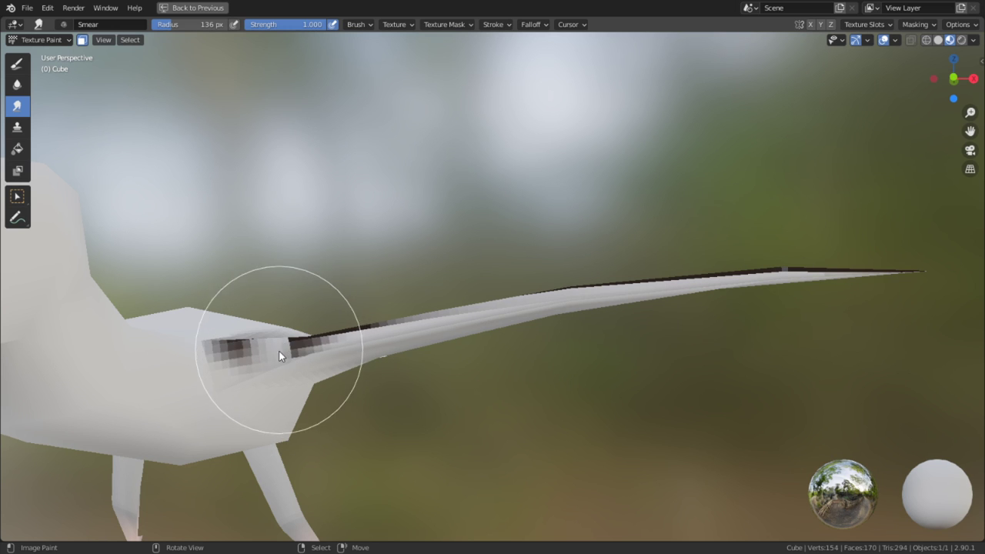
middle_drag(274, 345, 286, 430)
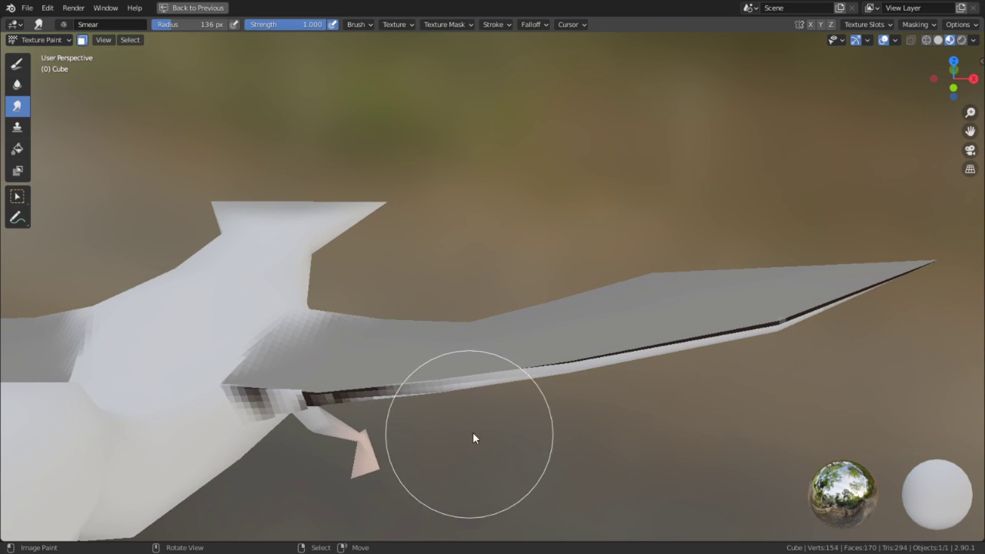
key(ctrl+z)
key(ctrl+z)
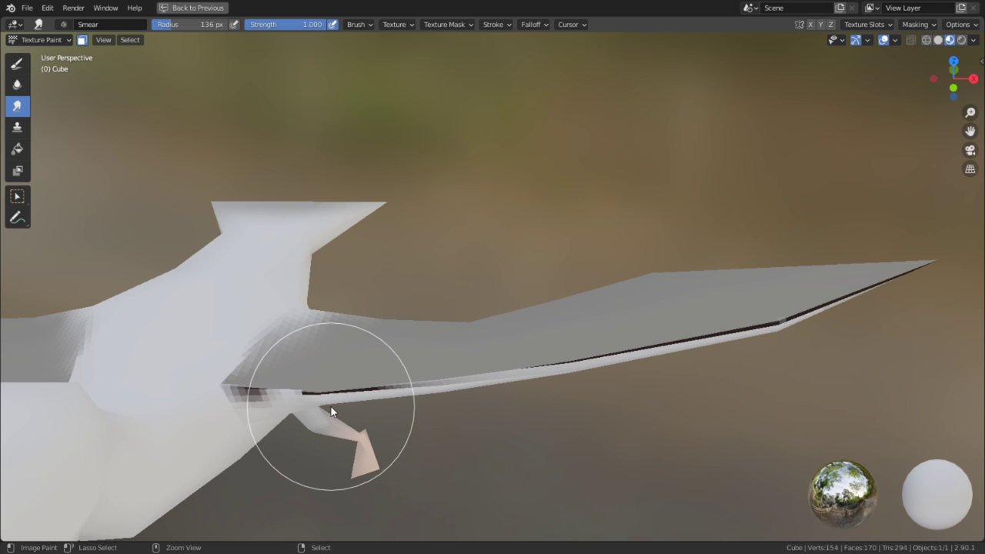
key(ctrl+z)
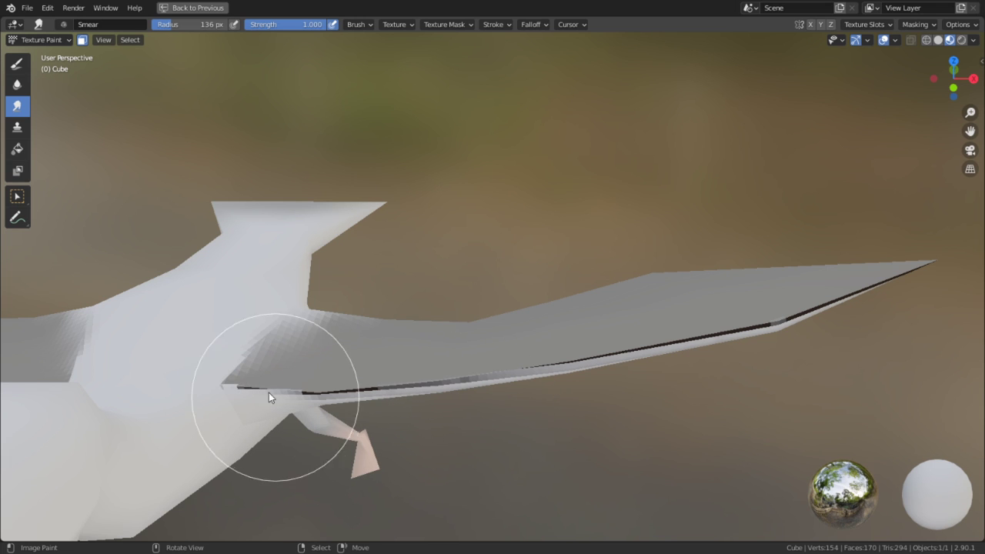
Smear the dark wing colour along the leading edge and blend it into the front of the wing root
mouse_move(268, 397)
mouse_down()
mouse_move(253, 398)
mouse_move(293, 407)
mouse_move(390, 397)
mouse_move(426, 411)
mouse_move(503, 396)
mouse_move(601, 403)
mouse_move(559, 411)
mouse_move(638, 397)
mouse_move(624, 402)
mouse_move(450, 435)
mouse_move(831, 345)
mouse_move(450, 426)
mouse_move(261, 413)
mouse_move(496, 390)
mouse_move(875, 272)
mouse_up()
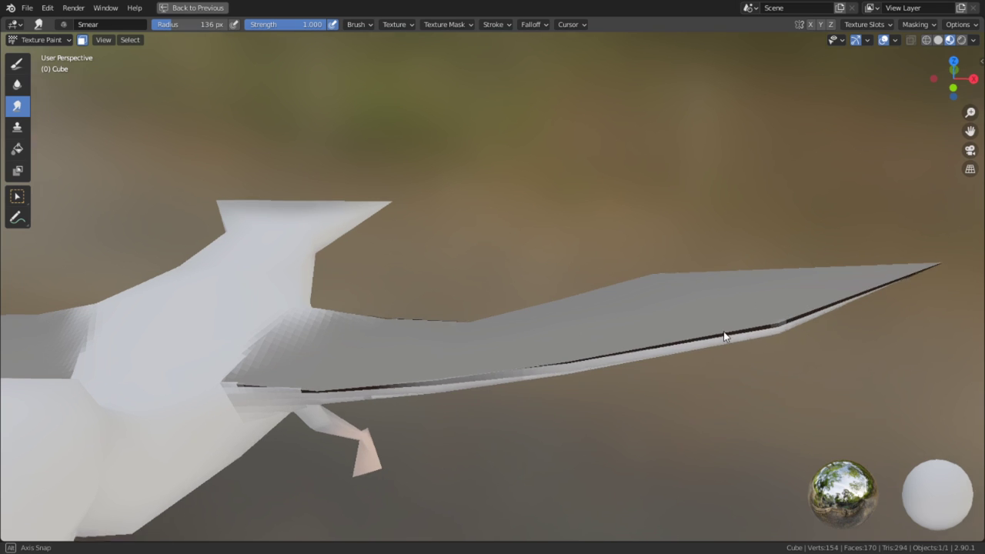
mouse_move(725, 336)
middle_down()
mouse_move(681, 275)
mouse_move(293, 337)
middle_up()
mouse_move(293, 336)
mouse_down()
mouse_move(490, 341)
mouse_move(326, 380)
mouse_move(208, 385)
mouse_move(464, 314)
mouse_move(556, 321)
mouse_move(552, 288)
mouse_move(574, 287)
mouse_move(397, 339)
mouse_move(446, 325)
mouse_move(380, 360)
mouse_move(595, 293)
mouse_move(839, 290)
mouse_move(780, 322)
mouse_up()
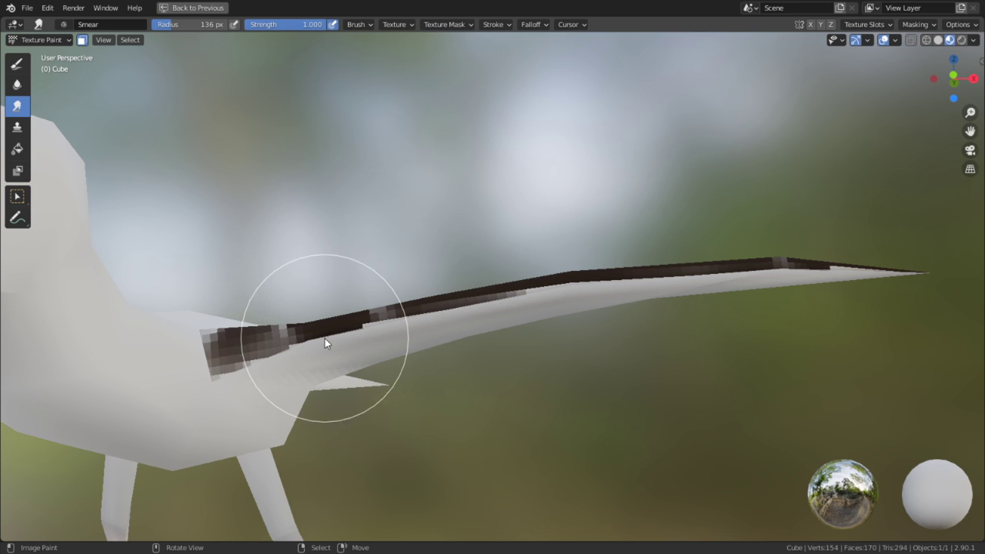
mouse_move(545, 402)
middle_down()
mouse_move(535, 510)
mouse_move(475, 461)
mouse_move(475, 320)
mouse_move(503, 356)
mouse_move(453, 397)
mouse_move(437, 388)
middle_up()
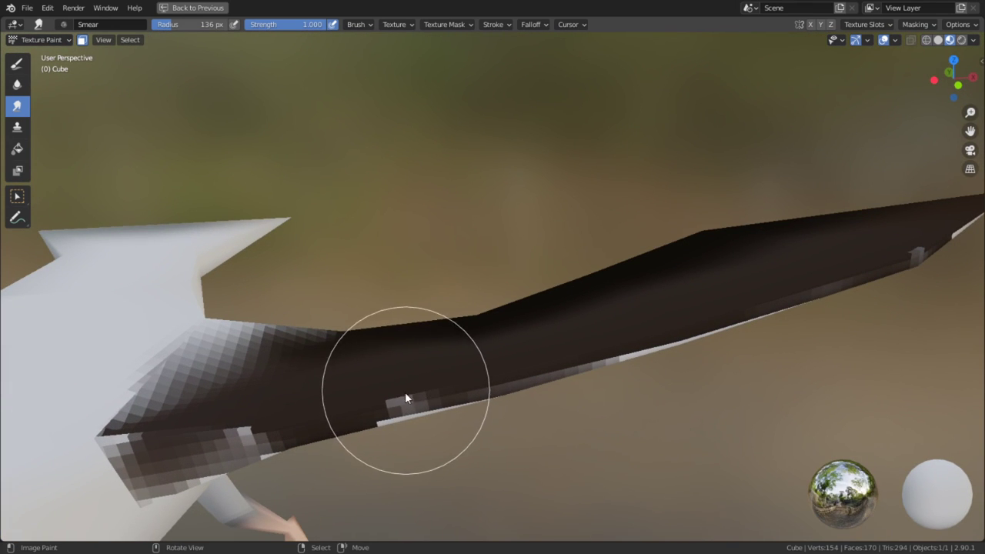
mouse_move(238, 427)
mouse_down()
mouse_move(256, 434)
mouse_move(141, 459)
mouse_move(179, 449)
mouse_up()
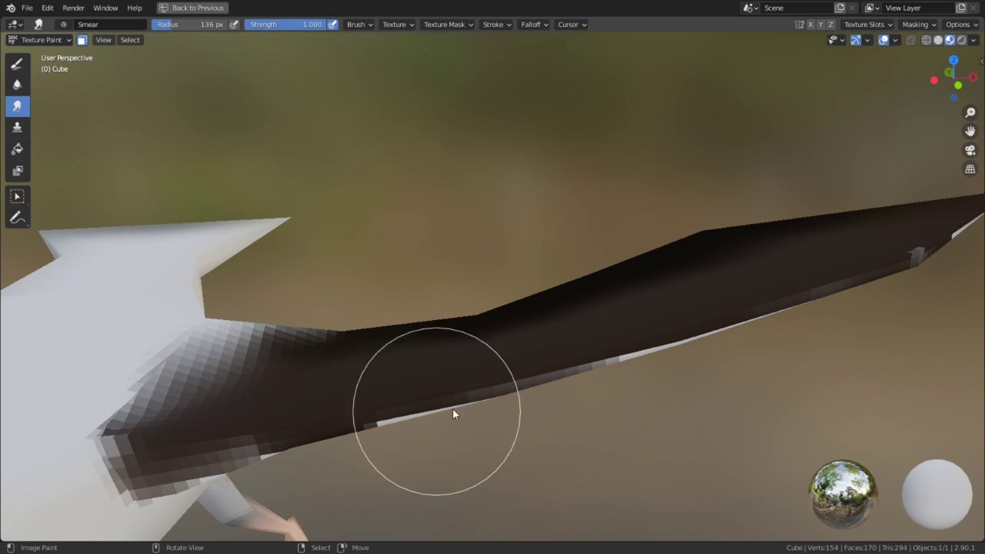
Examine the smeared wings from several angles and compare them with the albatross reference photo in the browser
mouse_move(705, 341)
middle_down()
mouse_move(599, 383)
mouse_move(512, 389)
middle_up()
scroll(507, 362, down, 4)
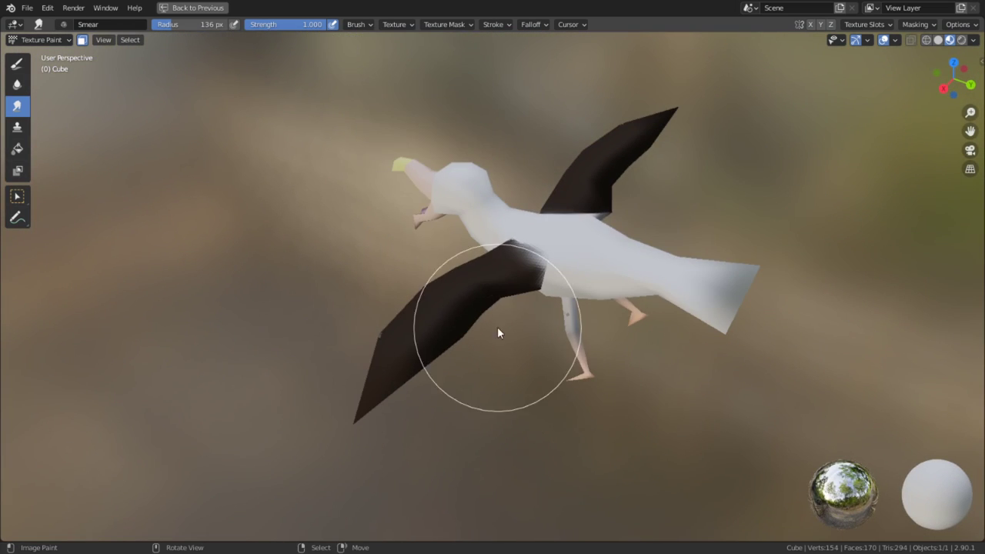
mouse_move(508, 314)
middle_down()
mouse_move(369, 385)
mouse_move(402, 378)
middle_up()
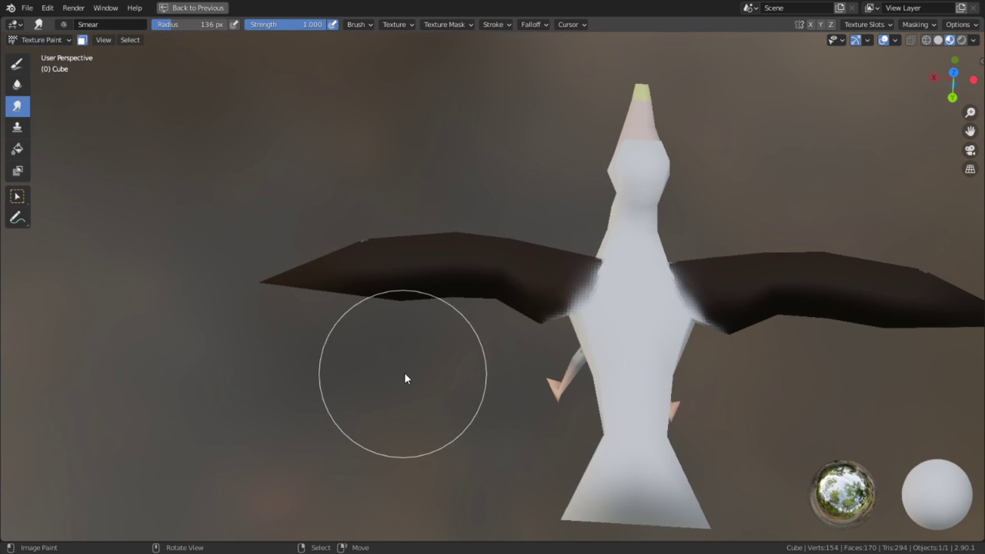
scroll(404, 373, up, 3)
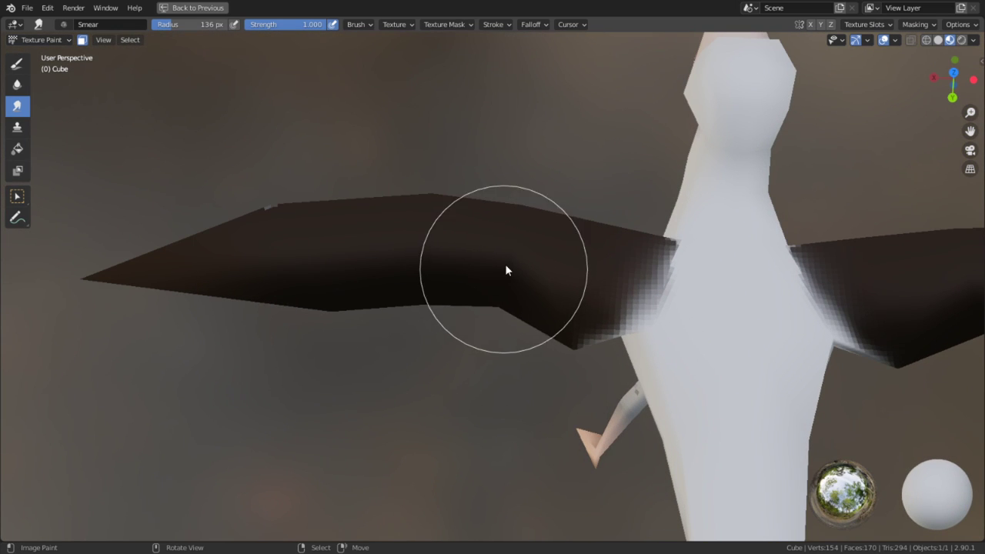
middle_drag(506, 270, 451, 263)
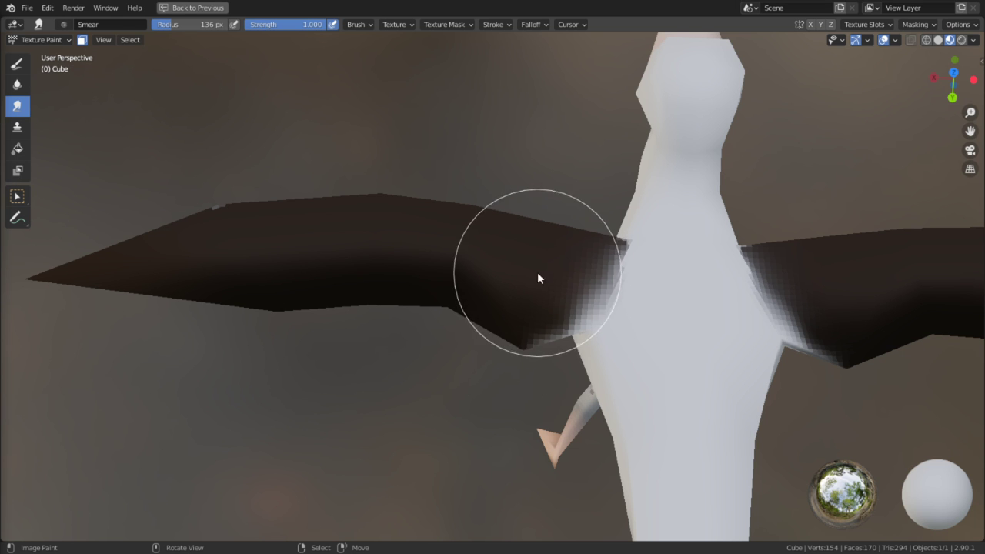
mouse_move(539, 277)
middle_down()
mouse_move(831, 101)
mouse_move(797, 169)
mouse_move(733, 180)
middle_up()
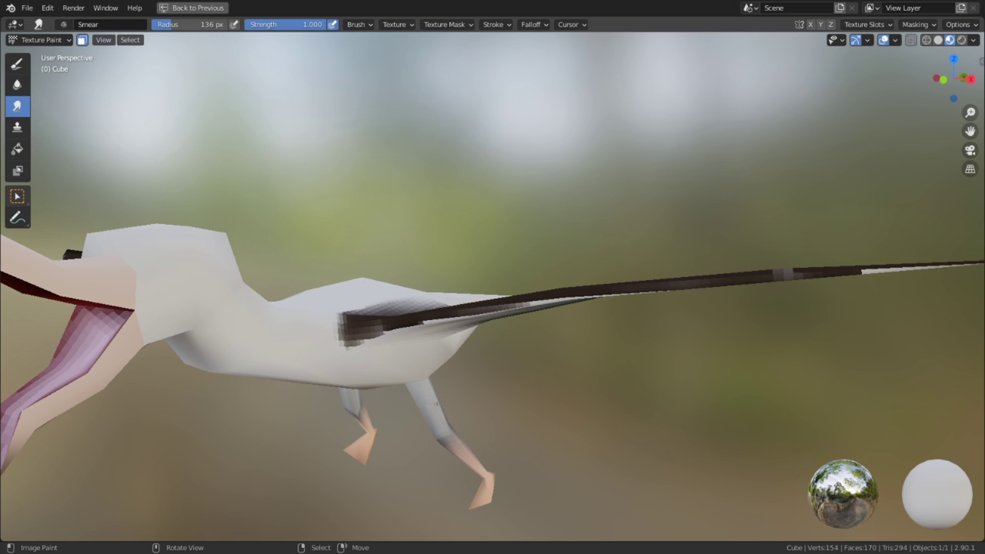
key(alt+Tab)
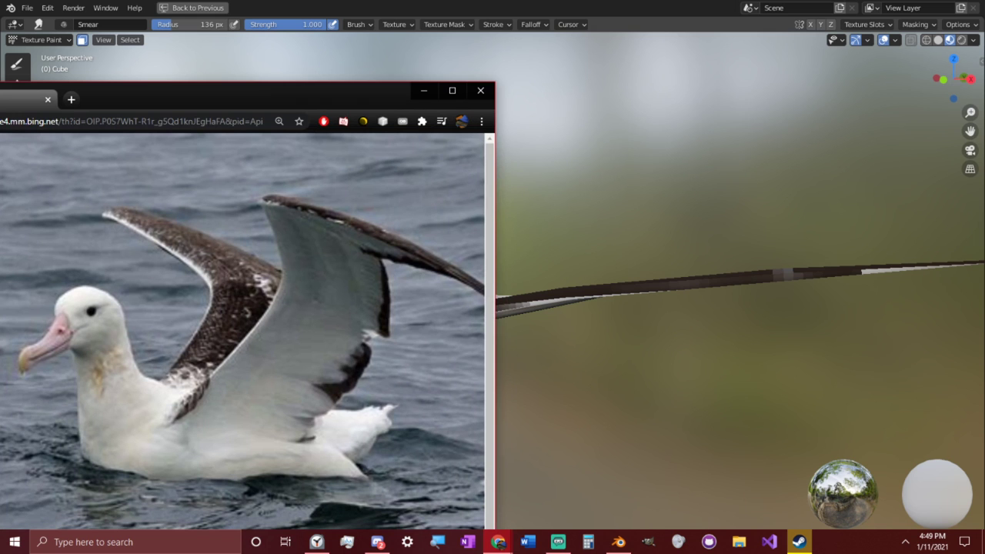
key(alt+Tab)
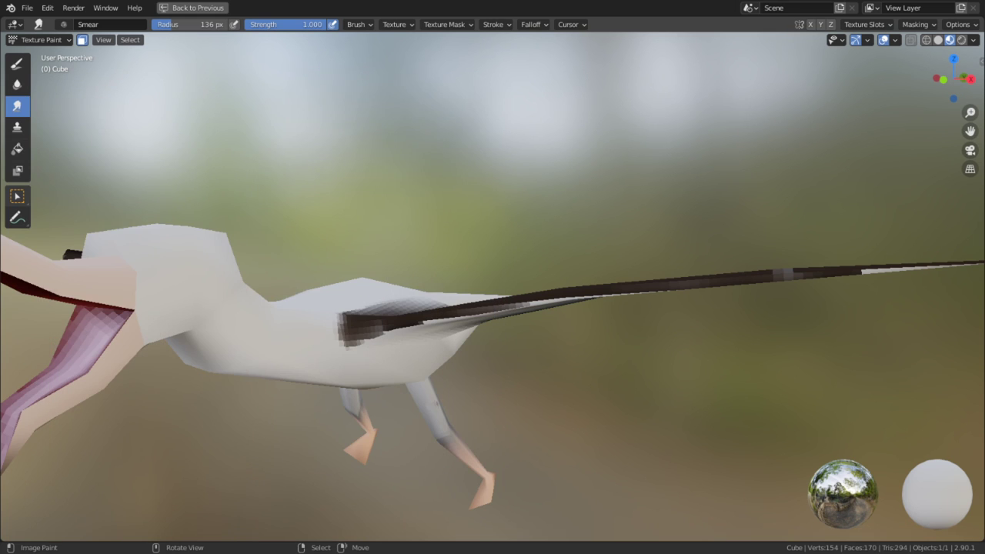
Choose the TexDraw brush and set its colour to black for painting on the bird's head
middle_drag(278, 270, 236, 275)
scroll(418, 259, up, 8)
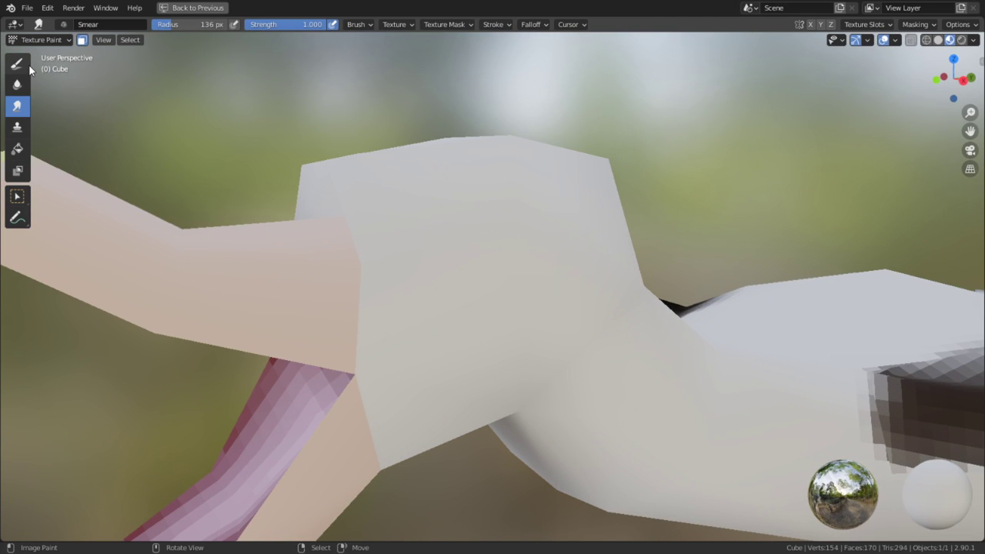
click(24, 65)
click(172, 24)
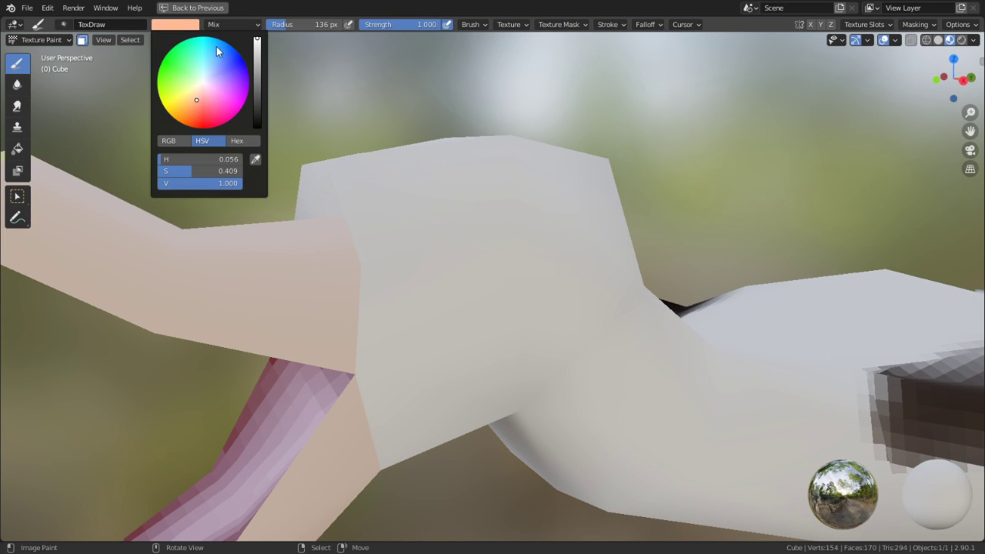
click(261, 124)
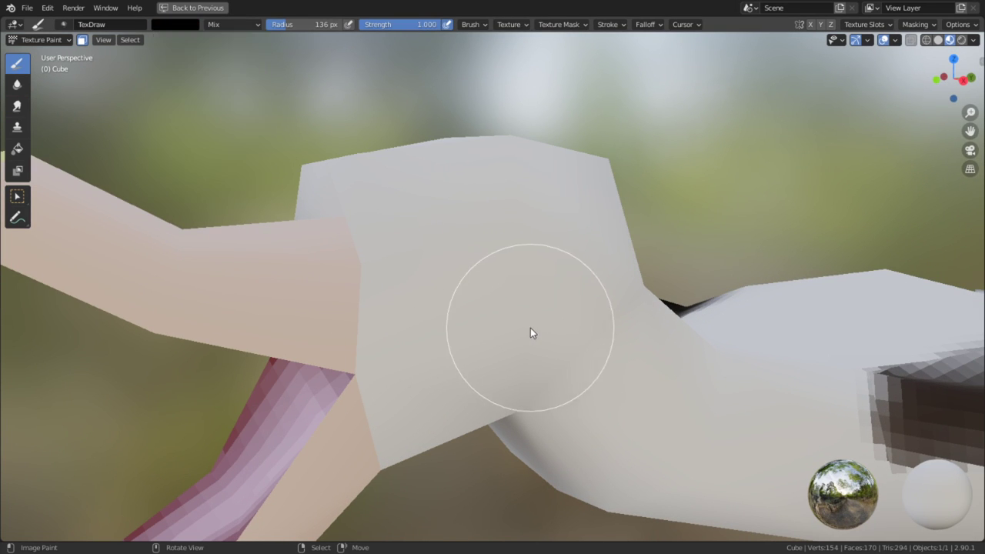
Give the brush a constant falloff and a 52 px radius, with the side of the head in view
key(f)
click(428, 225)
key(w)
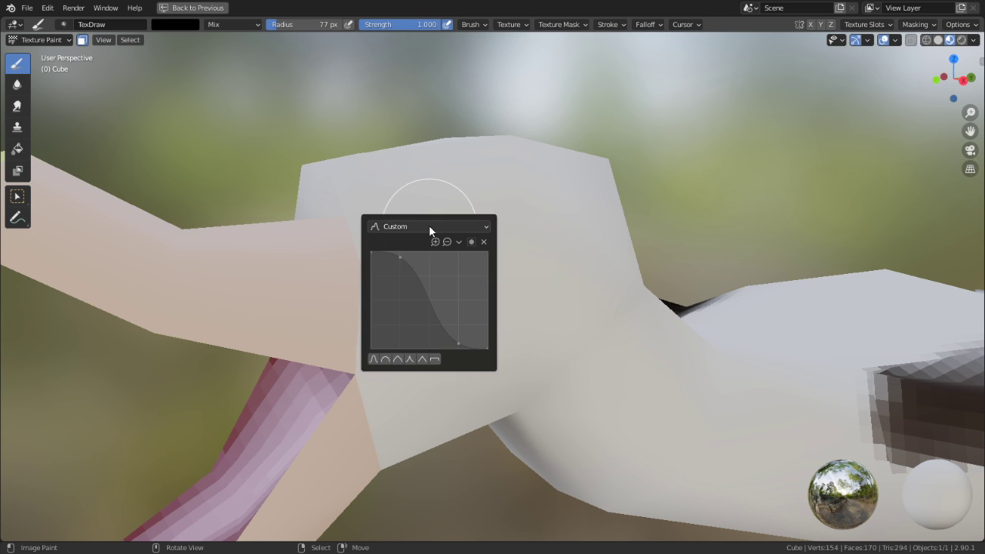
click(436, 360)
middle_drag(776, 248, 681, 240)
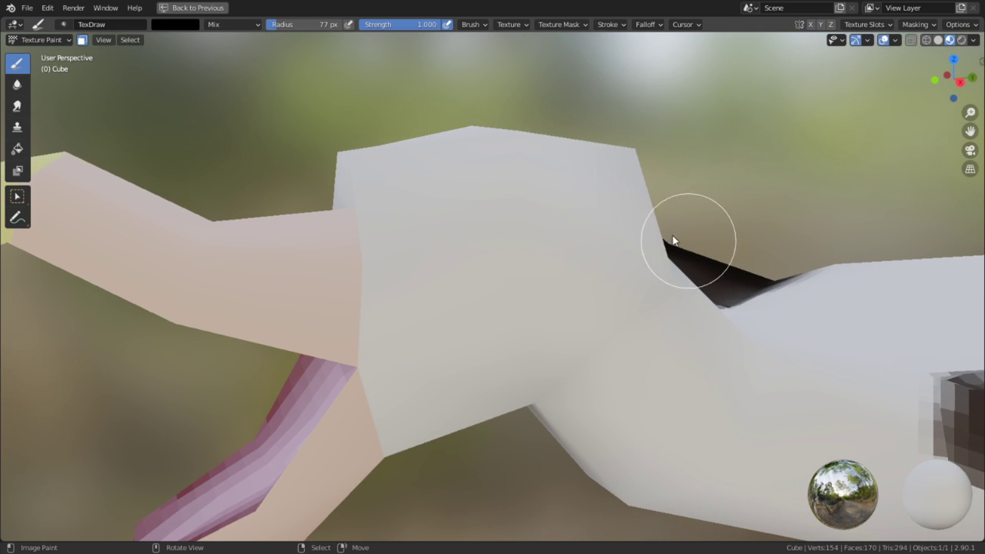
key(f)
click(607, 233)
middle_drag(573, 229, 496, 233)
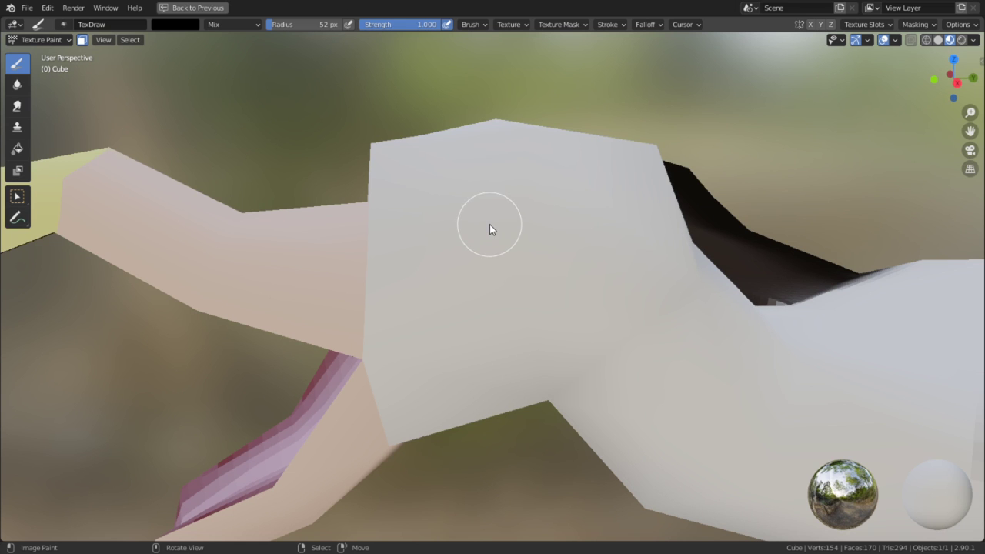
Paint a solid black eye in the middle of the side of the head
mouse_move(486, 217)
mouse_down()
mouse_move(473, 212)
mouse_move(470, 233)
mouse_move(486, 211)
mouse_move(468, 213)
mouse_up()
mouse_move(468, 214)
middle_down()
mouse_move(591, 293)
mouse_move(611, 262)
mouse_move(547, 255)
mouse_move(443, 277)
middle_up()
Lower the TexDraw brush strength to 0.182 and change its blend mode to Multiply
key(shift+f)
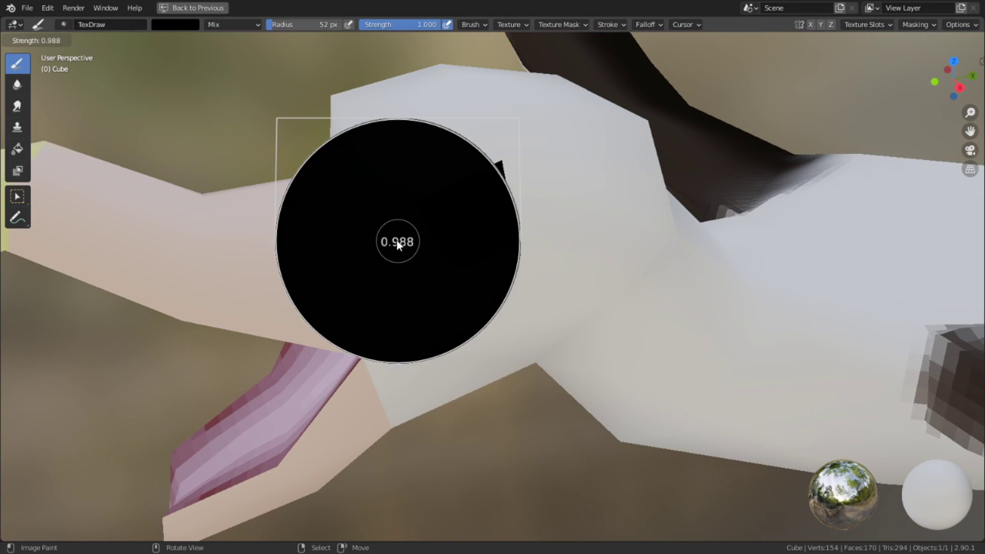
click(257, 367)
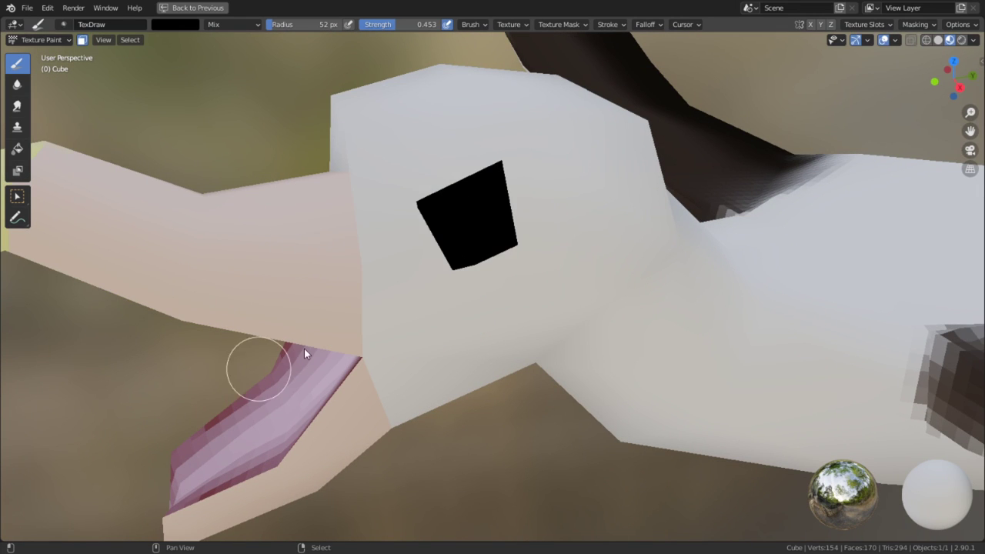
key(shift+f)
click(408, 295)
key(shift+f)
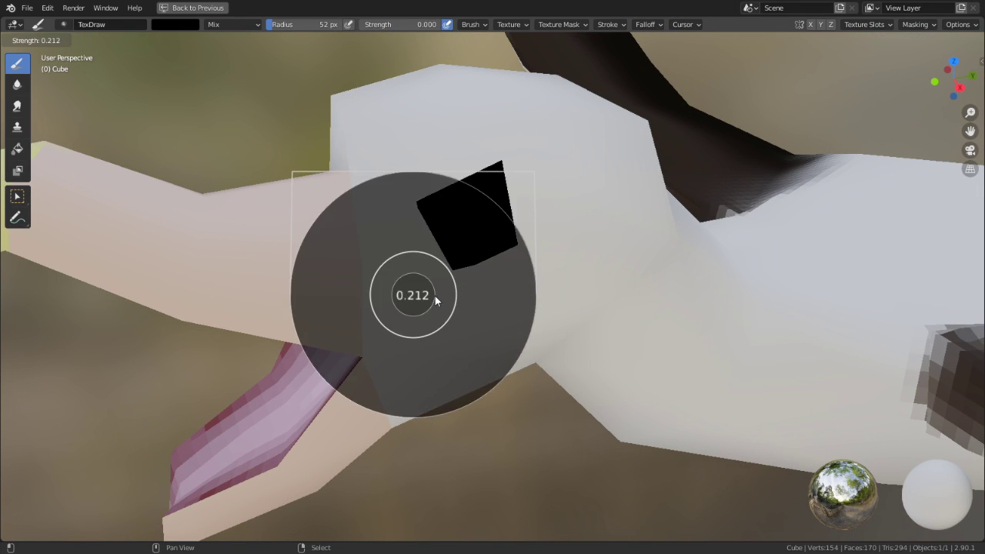
click(432, 298)
click(412, 430)
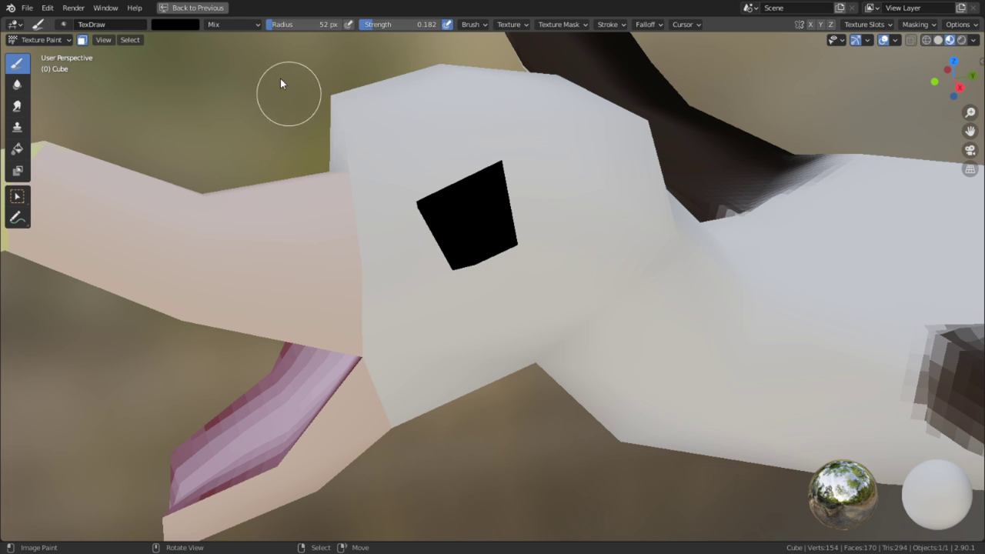
click(226, 25)
click(222, 72)
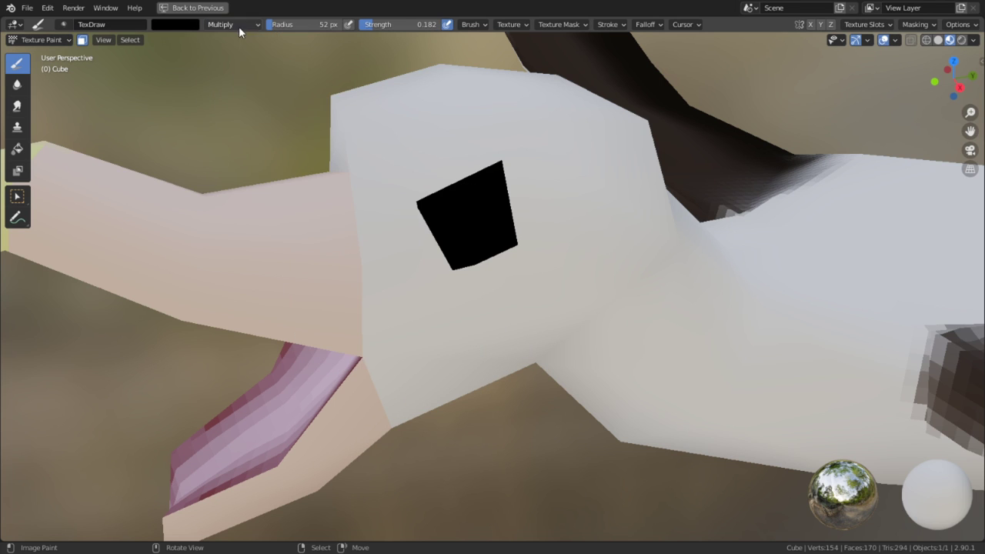
Paint faint grey shading around the black eye, with a streak extending toward the back of the head
scroll(454, 209, up, 1)
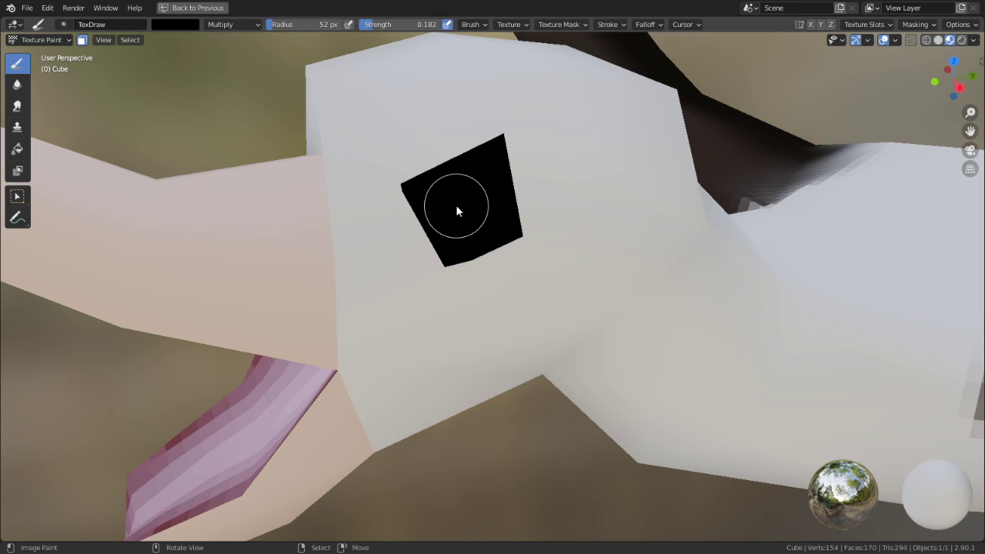
mouse_move(457, 208)
mouse_down()
mouse_move(556, 177)
mouse_move(546, 165)
mouse_move(440, 158)
mouse_move(398, 219)
mouse_move(510, 222)
mouse_move(492, 254)
mouse_move(632, 174)
mouse_up()
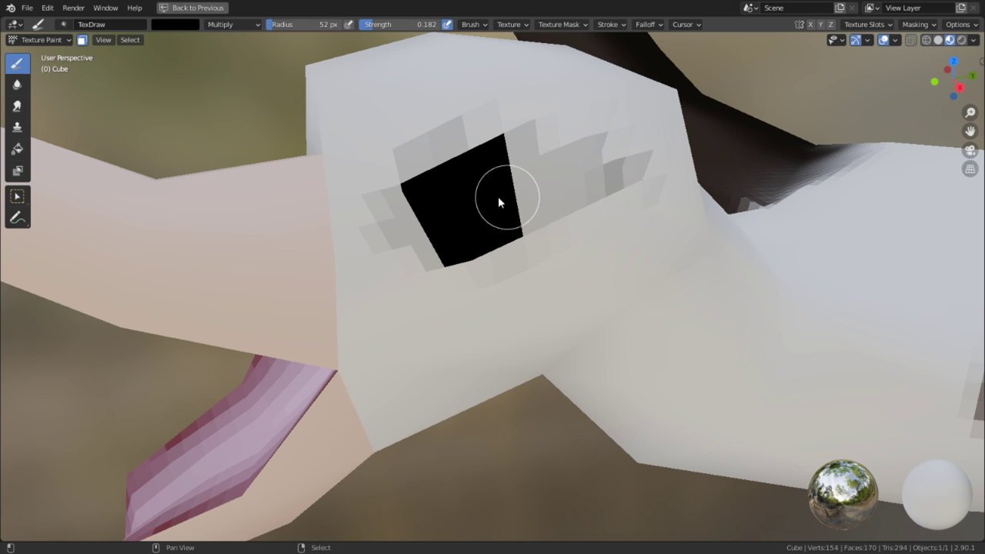
shift+middle_drag(501, 203, 458, 205)
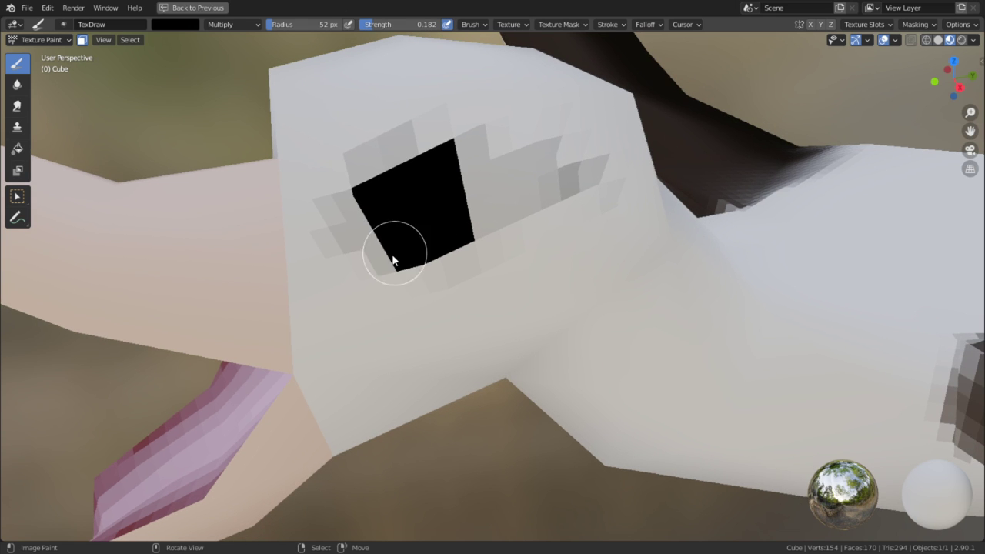
Blur the grey streak behind the eye with the Soften brush, raising its strength to 0.673
click(17, 84)
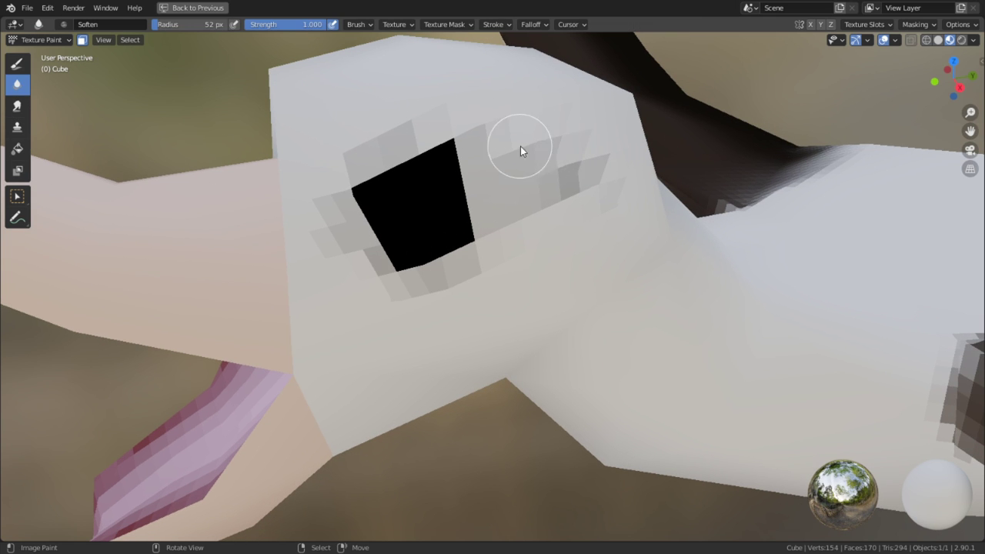
key(shift+f)
click(489, 162)
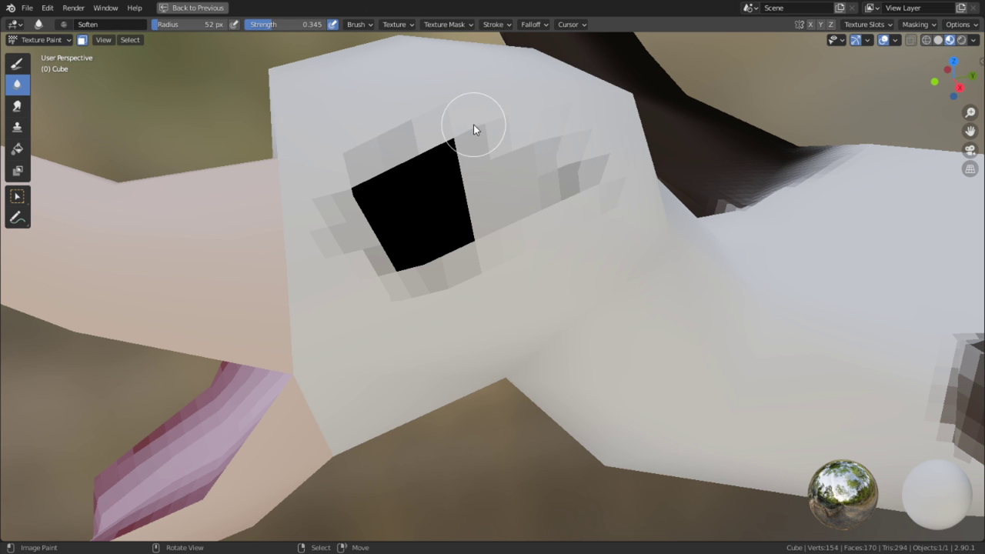
scroll(569, 310, down, 6)
mouse_move(569, 310)
middle_down()
mouse_move(464, 275)
mouse_move(621, 338)
mouse_move(634, 327)
mouse_move(579, 316)
middle_up()
scroll(464, 275, down, 5)
scroll(578, 315, up, 4)
scroll(578, 315, up, 2)
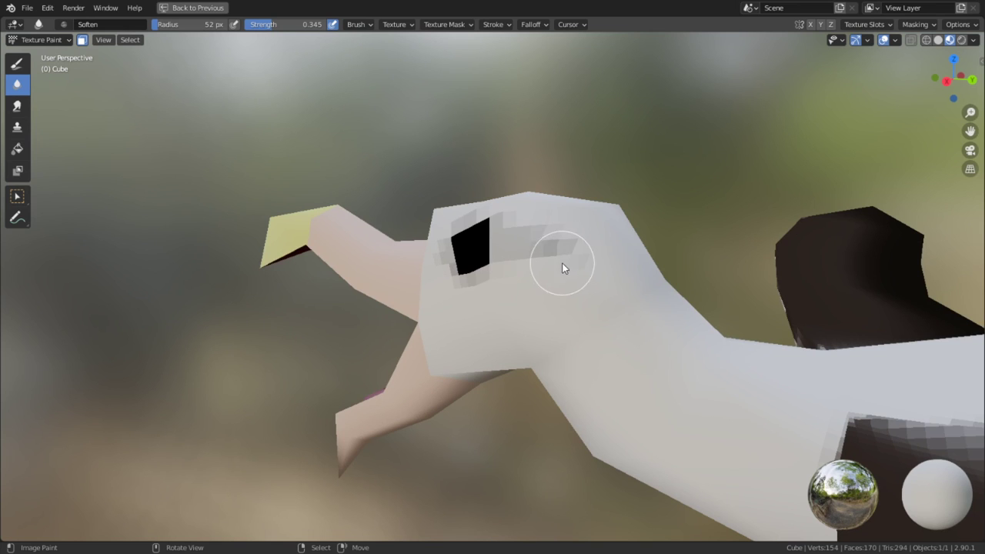
key(shift+f)
click(614, 265)
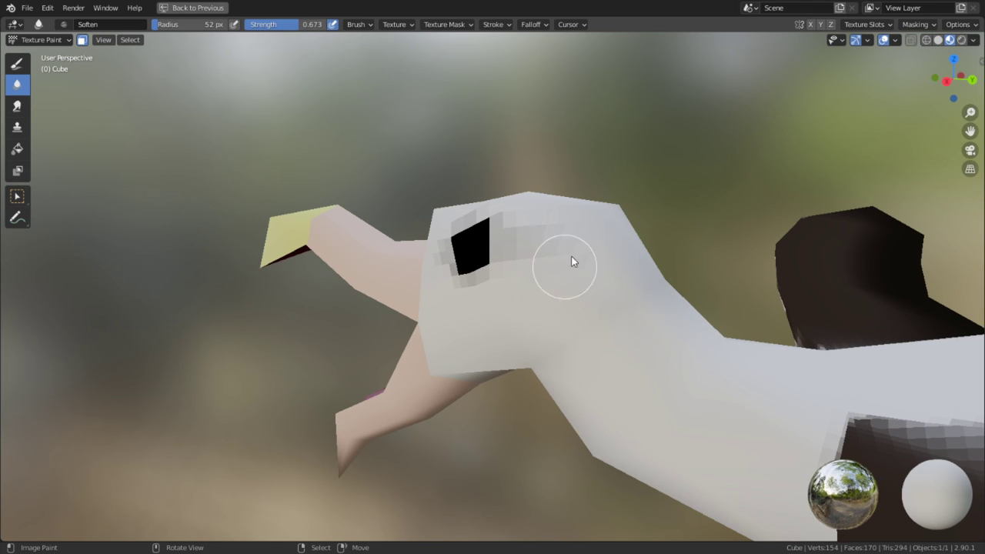
Examine the whole bird and the underside of its wings, and compare them with the albatross reference photo in the browser
middle_drag(540, 266, 626, 320)
scroll(638, 339, down, 6)
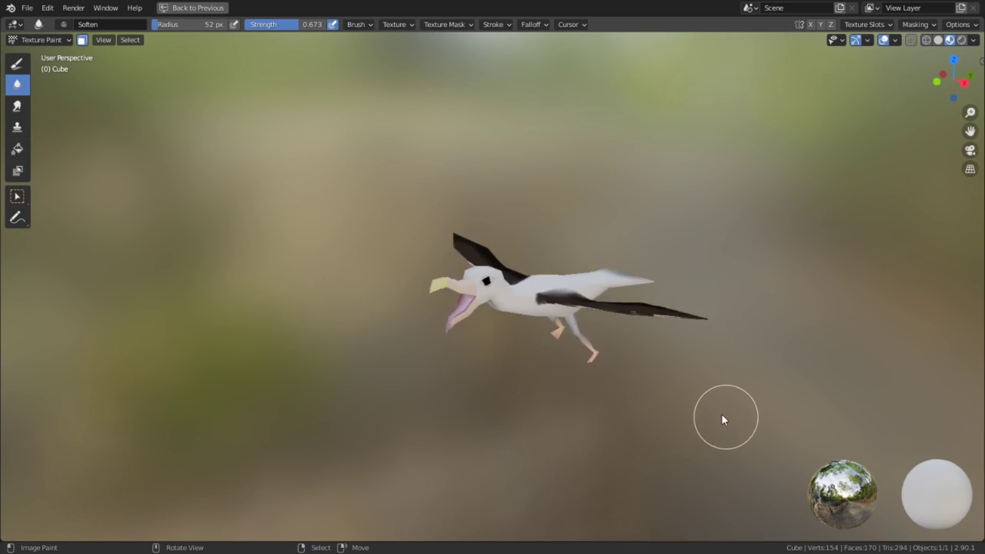
mouse_move(723, 414)
middle_down()
mouse_move(627, 354)
mouse_move(753, 349)
mouse_move(654, 357)
mouse_move(599, 395)
mouse_move(643, 345)
mouse_move(589, 395)
mouse_move(569, 374)
middle_up()
scroll(732, 357, up, 2)
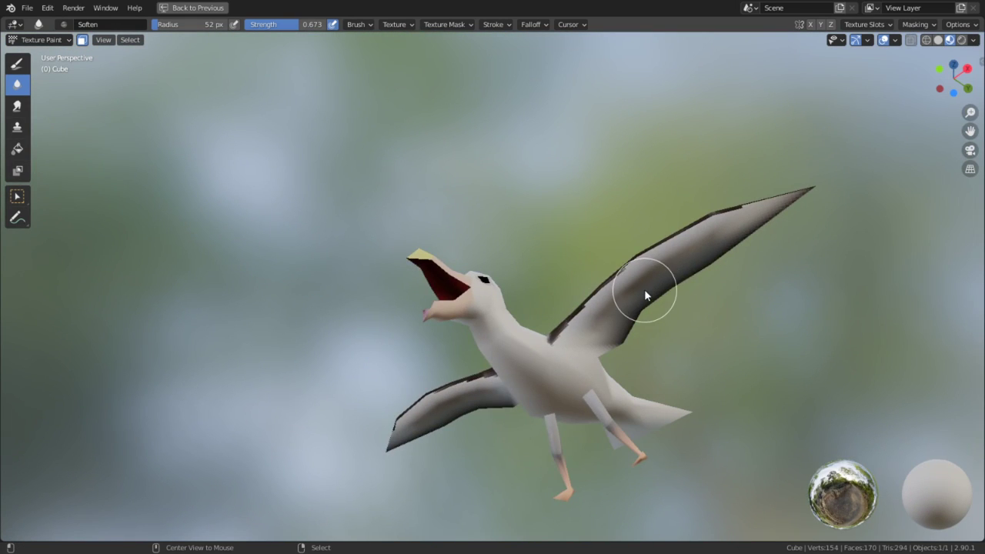
middle_drag(680, 329, 650, 198)
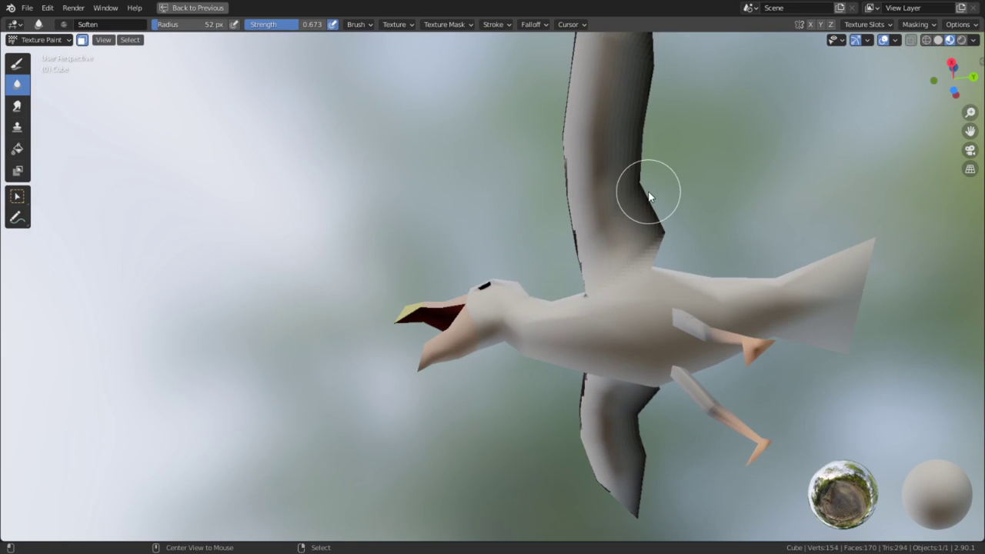
scroll(482, 343, up, 6)
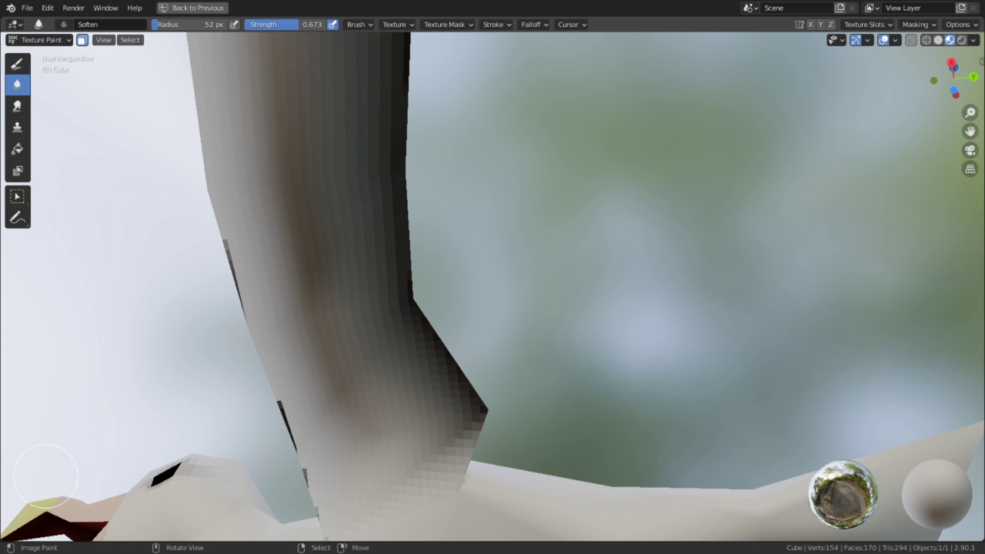
drag(0, 115, 401, 23)
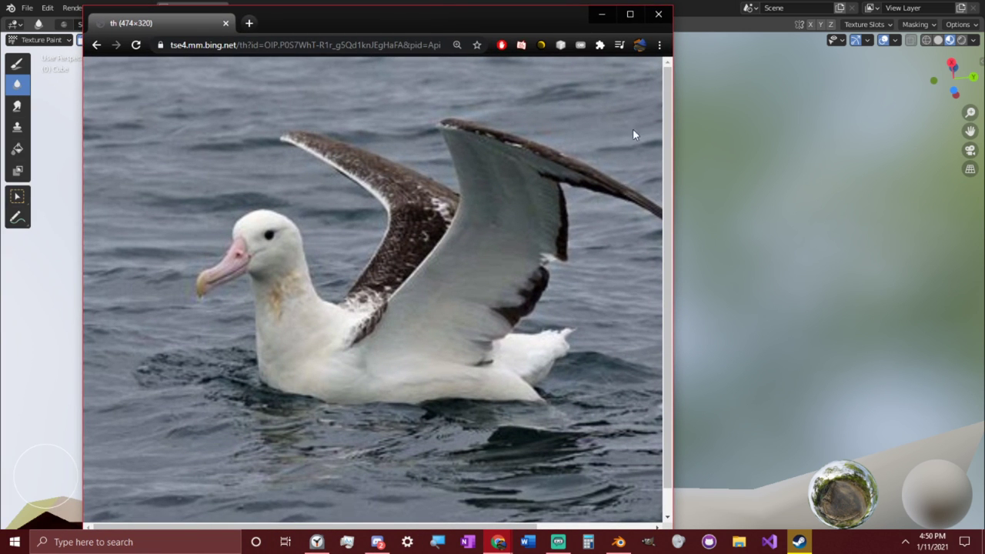
click(601, 15)
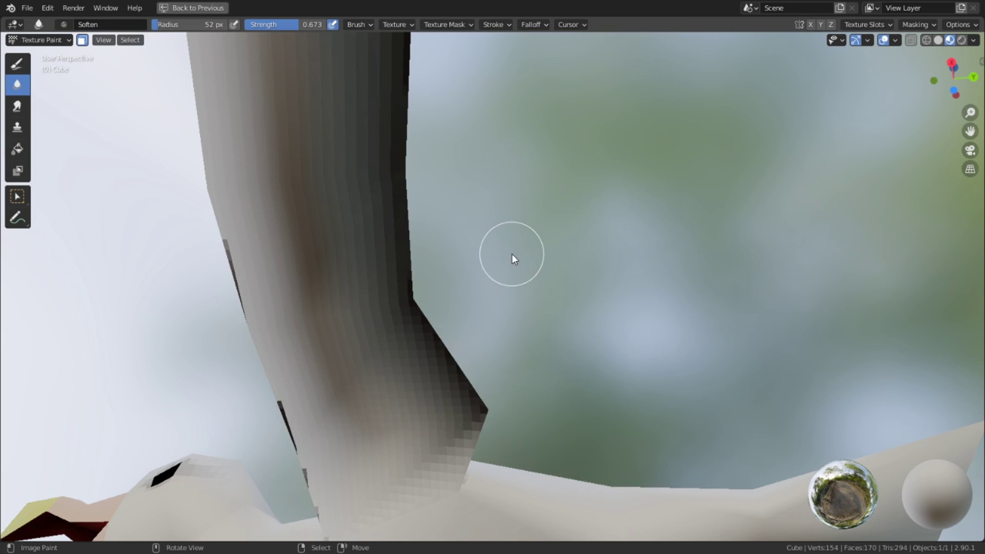
Choose the Smear brush for the wing's underside, adjust its falloff curve and set its radius to 83 px
click(17, 106)
drag(277, 264, 351, 265)
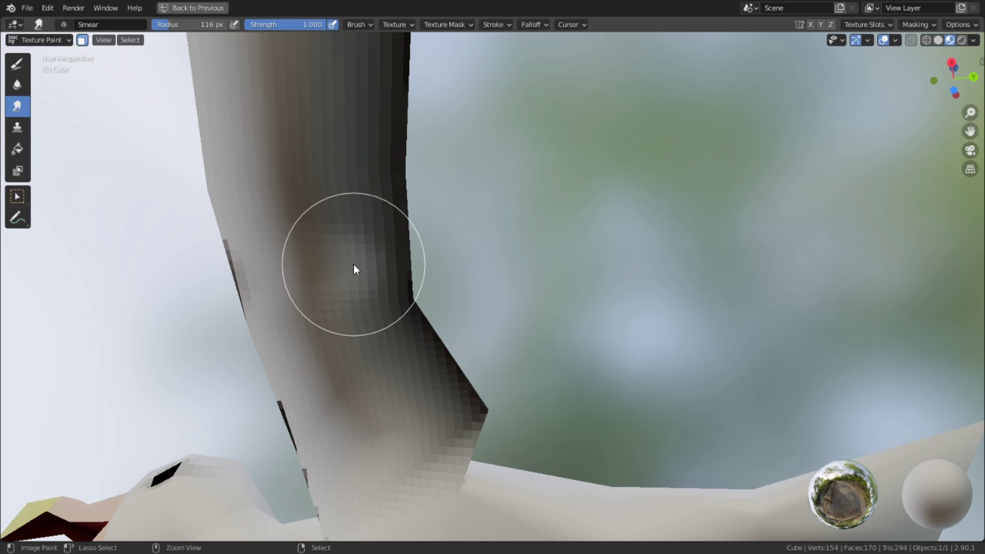
key(ctrl+z)
shift+right_click(361, 305)
click(347, 392)
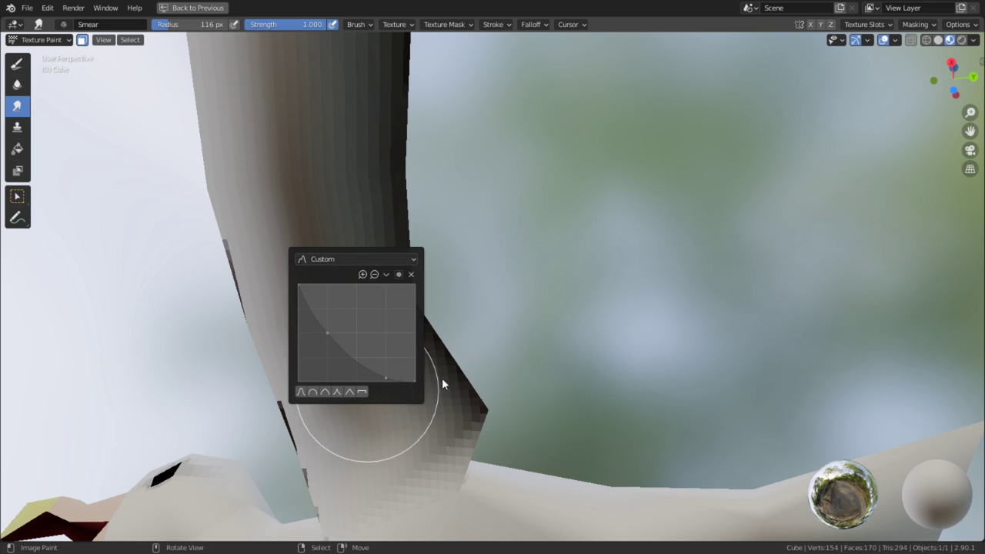
key(f)
click(431, 315)
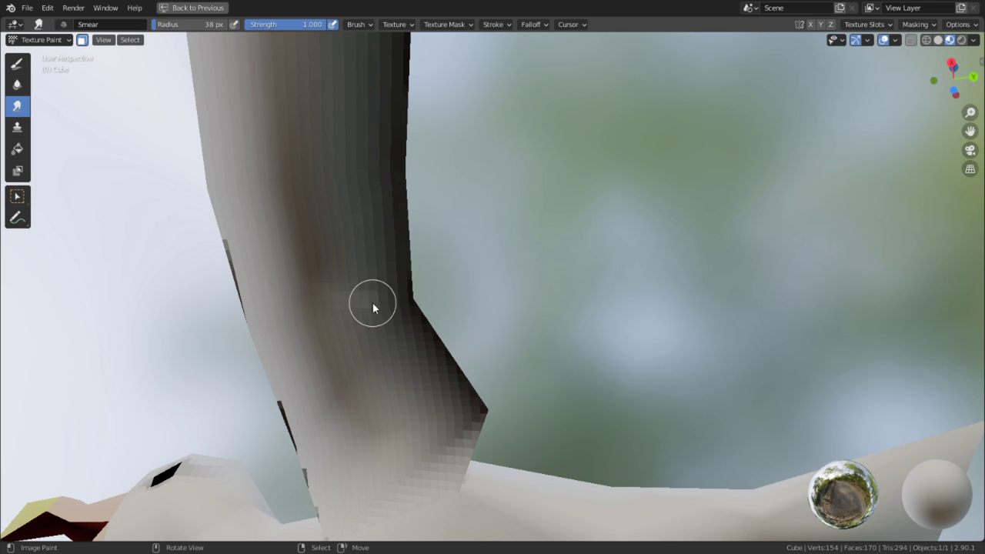
key(f)
click(317, 287)
Smear the dark trailing edge into the grey along the underside of the wing to form uneven, feather-like streaks
mouse_move(317, 286)
mouse_down()
mouse_move(365, 290)
mouse_move(327, 254)
mouse_up()
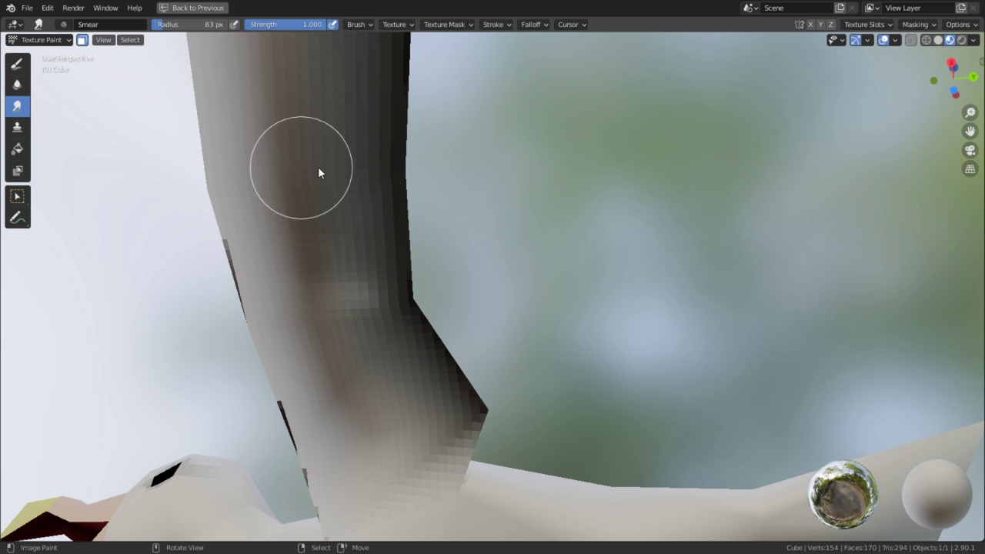
middle_drag(319, 172, 376, 288)
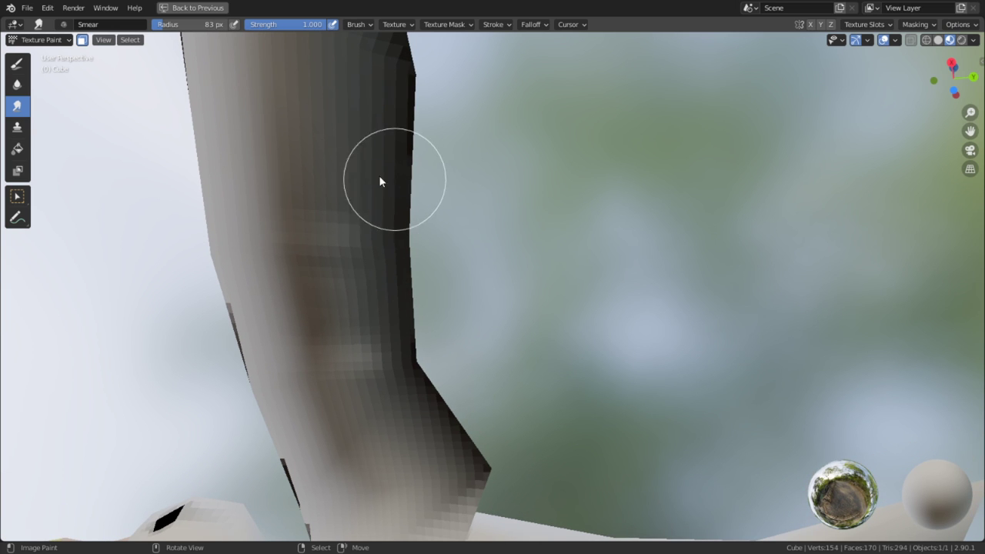
mouse_move(380, 181)
mouse_down()
mouse_move(405, 209)
mouse_move(408, 246)
mouse_move(393, 228)
mouse_move(389, 269)
mouse_move(422, 343)
mouse_up()
mouse_move(423, 343)
middle_down()
mouse_move(443, 213)
mouse_move(380, 222)
mouse_move(435, 312)
middle_up()
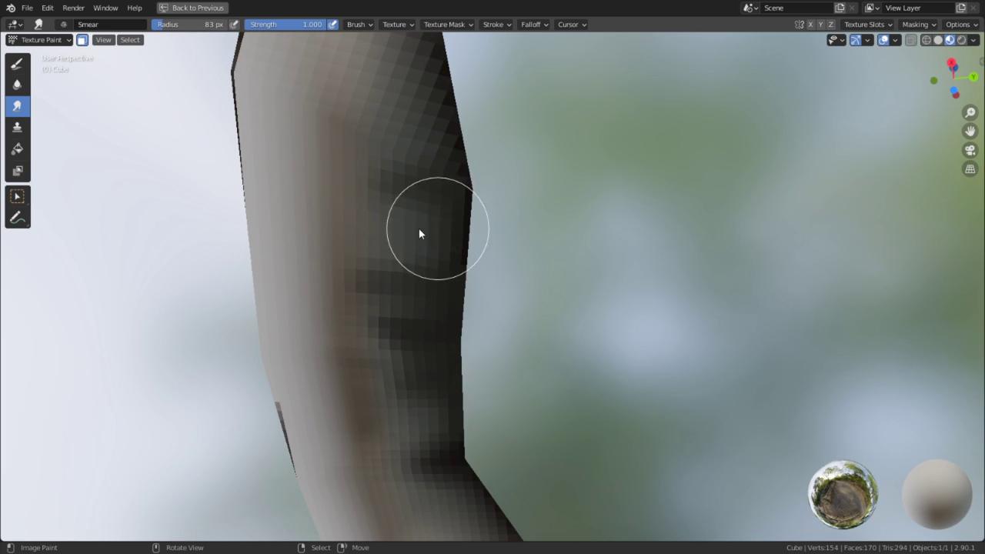
mouse_move(419, 233)
middle_down()
mouse_move(475, 323)
mouse_move(386, 254)
middle_up()
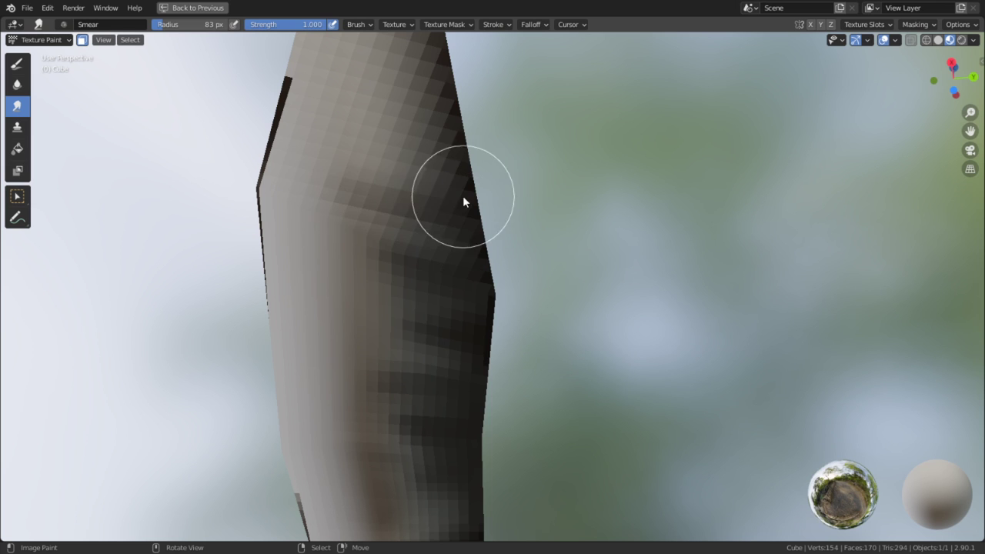
mouse_move(462, 201)
mouse_down()
mouse_move(475, 167)
mouse_move(433, 103)
mouse_move(325, 257)
mouse_move(376, 286)
mouse_move(378, 300)
mouse_move(362, 307)
mouse_up()
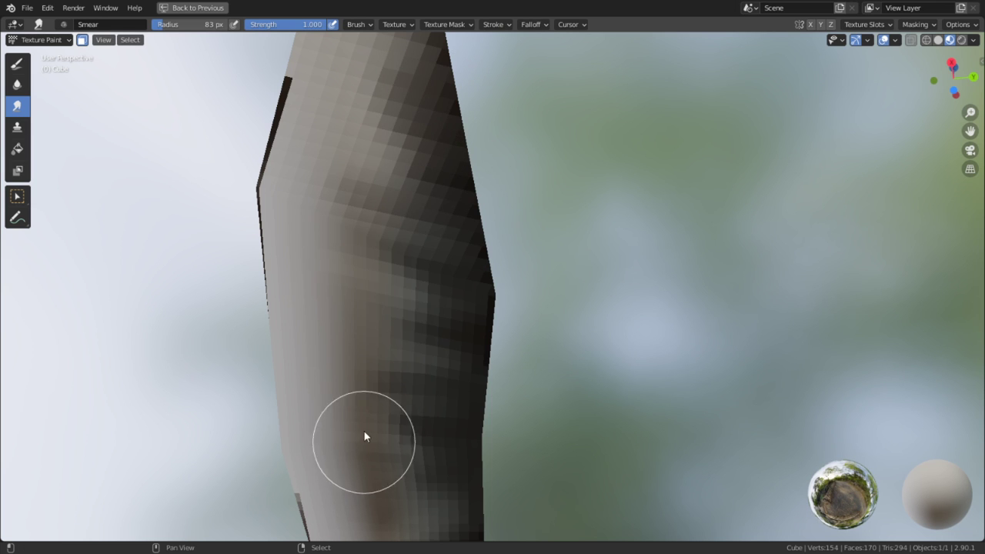
middle_drag(363, 431, 427, 211)
mouse_move(475, 301)
mouse_down()
mouse_move(466, 345)
mouse_move(546, 370)
mouse_move(507, 411)
mouse_move(489, 414)
mouse_move(512, 384)
mouse_move(431, 402)
mouse_move(479, 410)
mouse_move(439, 427)
mouse_up()
Compare the upper side of the wings with the albatross reference photo in the browser
mouse_move(439, 427)
middle_down()
mouse_move(508, 439)
mouse_move(556, 336)
mouse_move(589, 449)
mouse_move(525, 522)
mouse_move(385, 506)
middle_up()
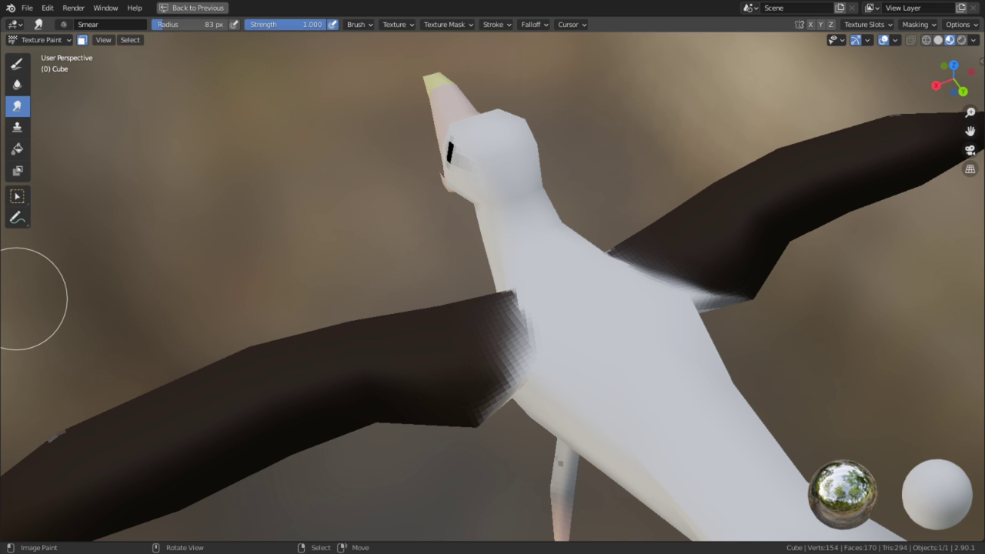
key(alt+Tab)
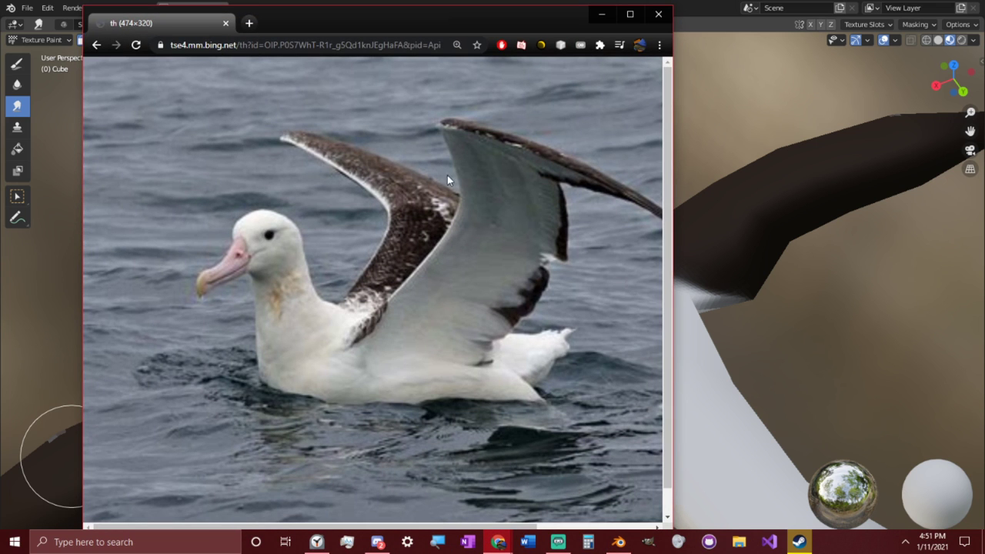
key(alt+Tab)
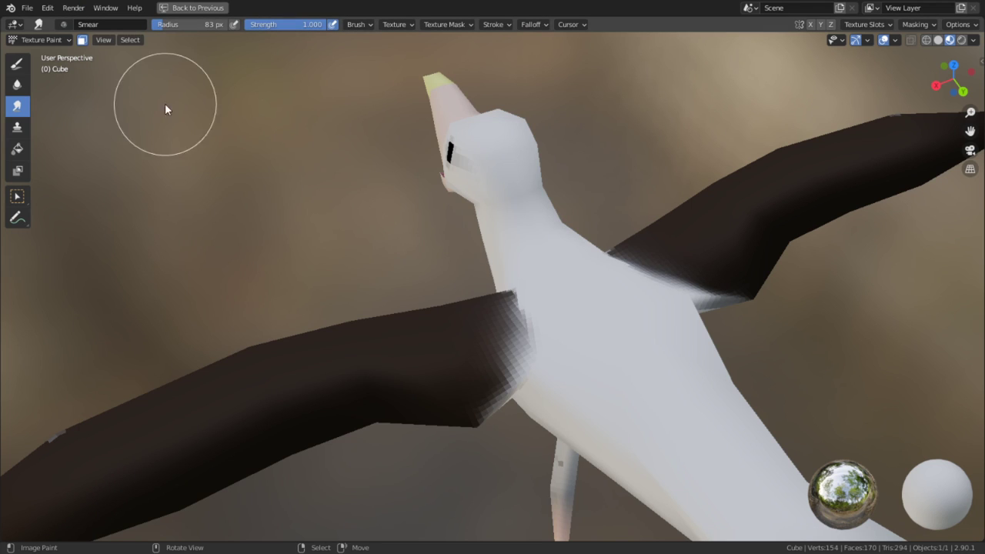
Choose the TexDraw brush and sample the white of the bird's back as its colour
click(17, 64)
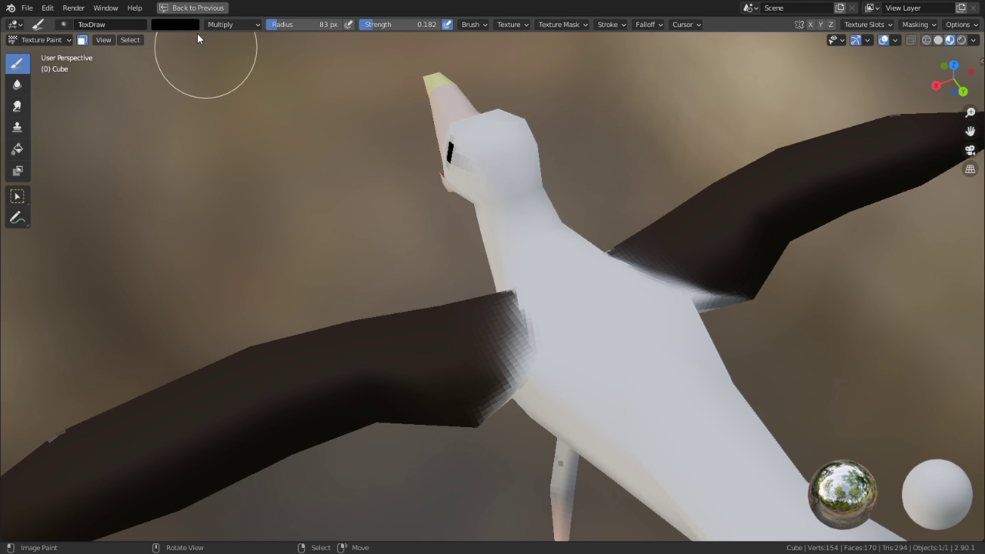
key(s)
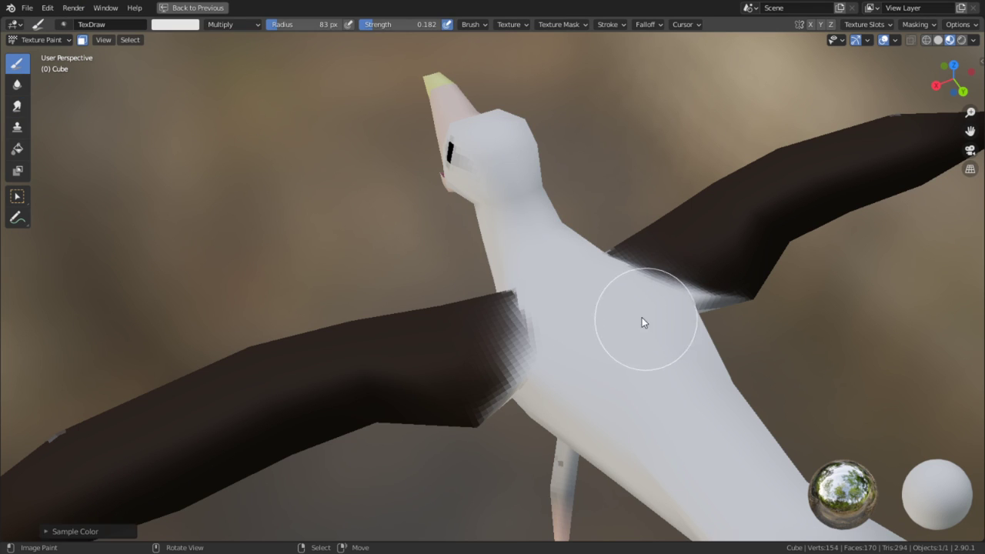
key(n)
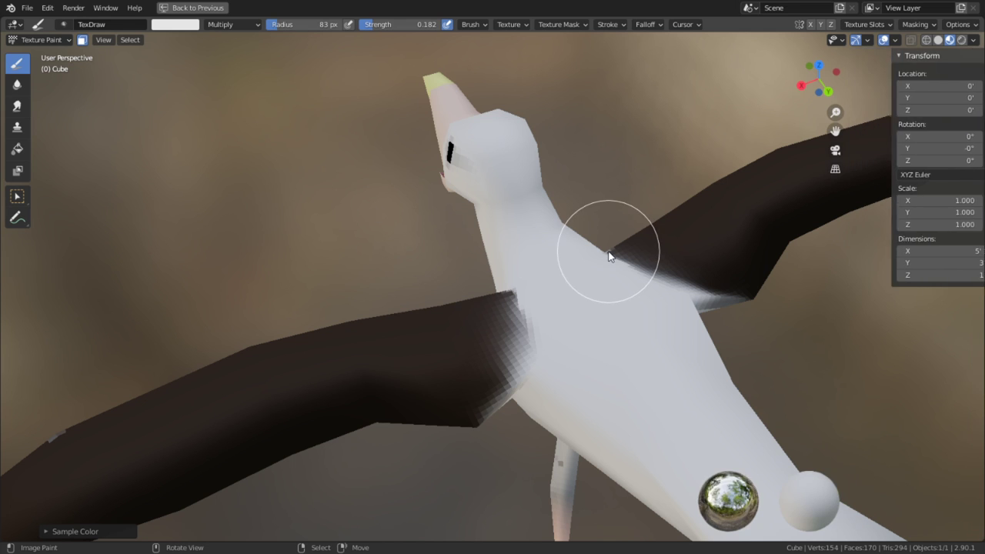
key(n)
Restore the full workspace layout, create a new brush texture and set its type to Stucci
key(ctrl+space)
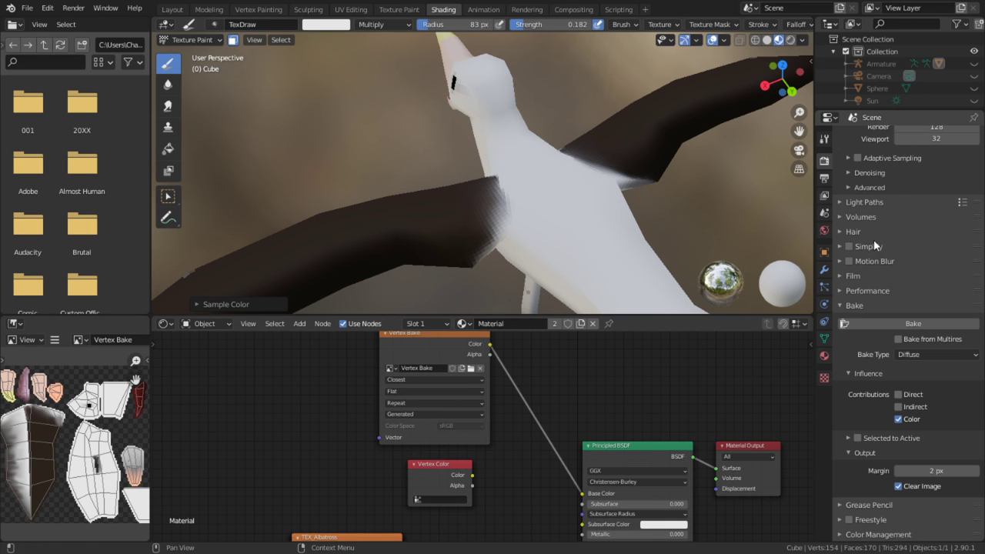
click(823, 377)
click(944, 155)
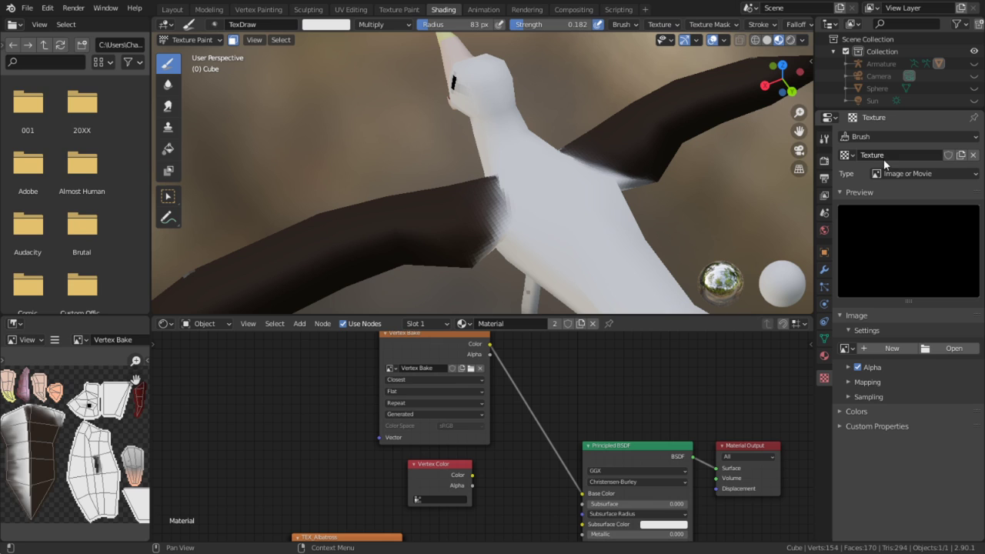
click(937, 174)
click(898, 309)
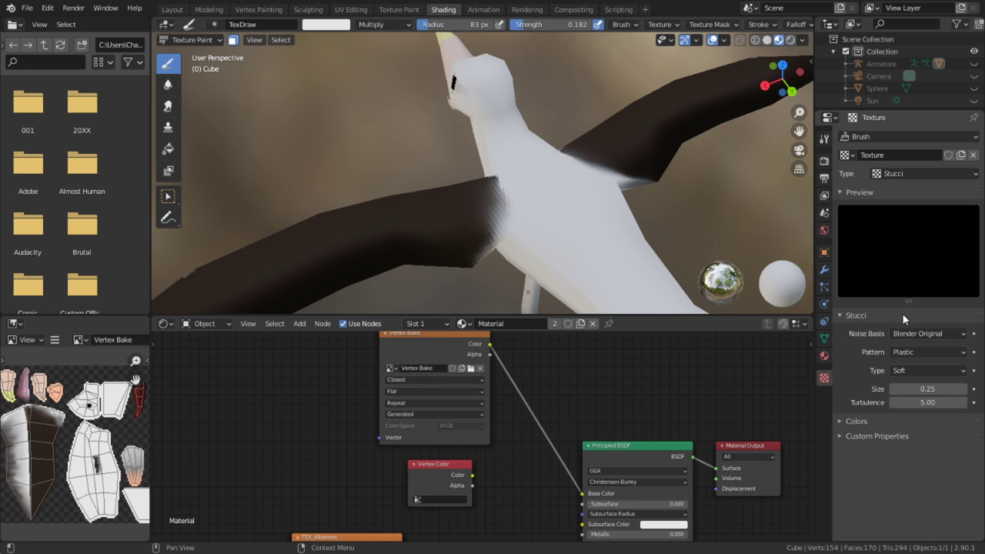
Change the brush texture's type from Stucci to Noise, trying Distorted Noise along the way
key(shift+f)
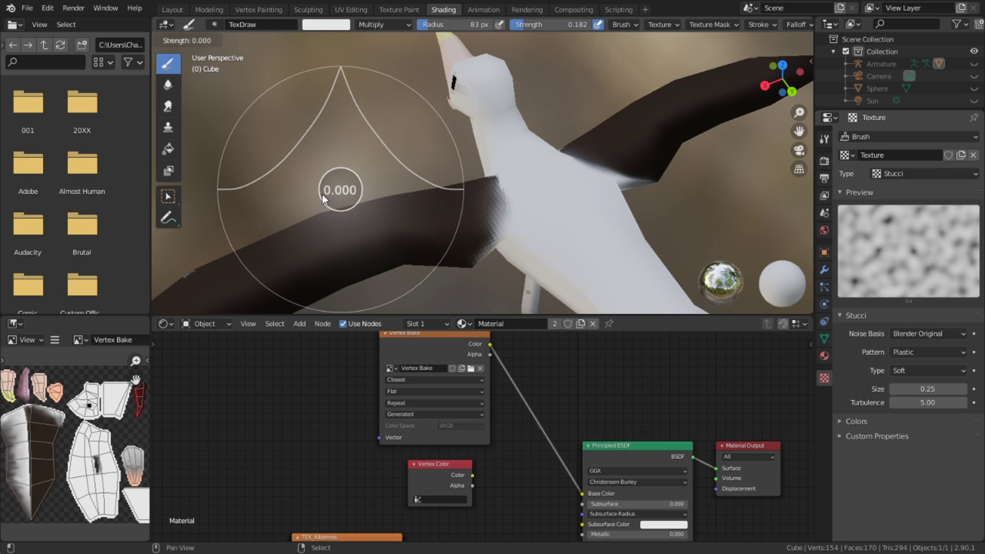
mouse_move(342, 198)
key(Escape)
click(918, 174)
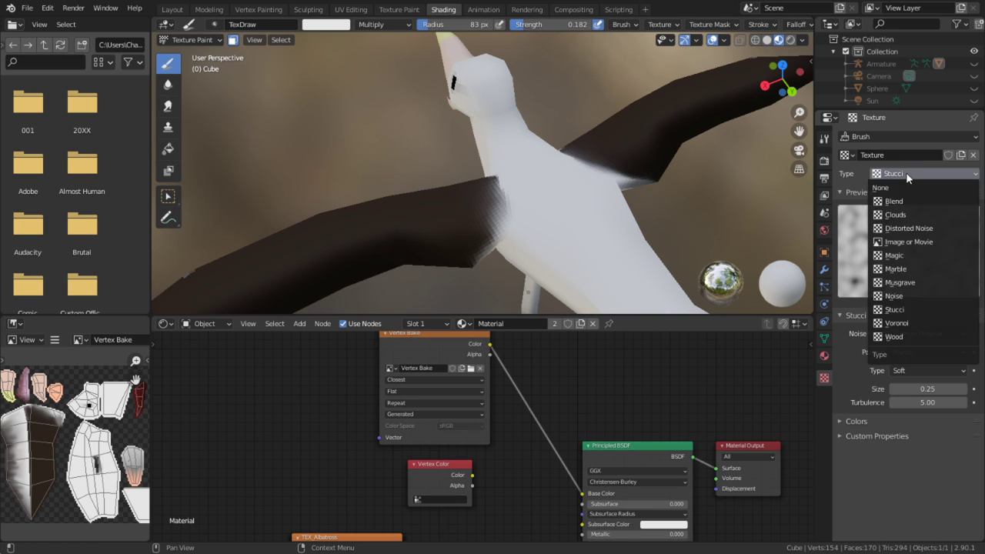
click(893, 171)
click(894, 174)
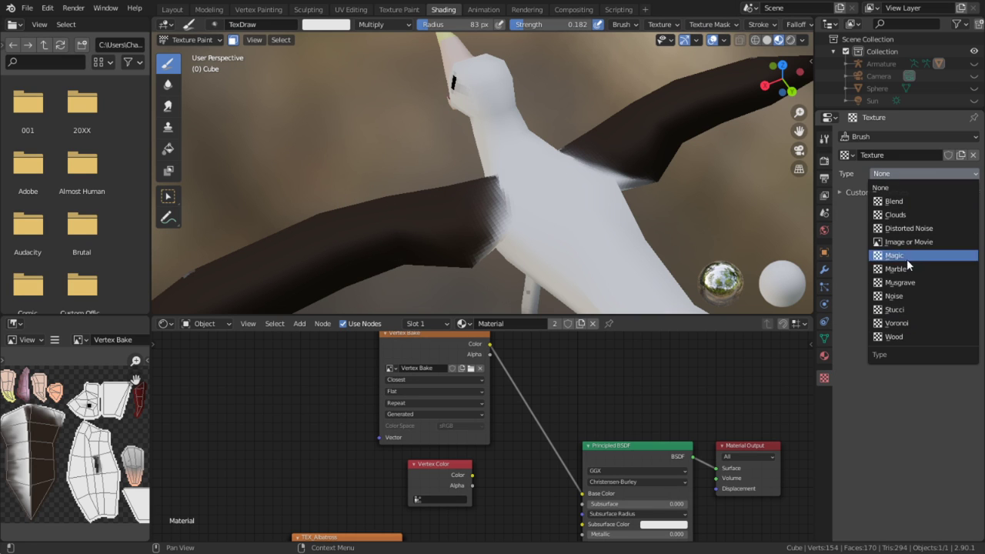
click(919, 228)
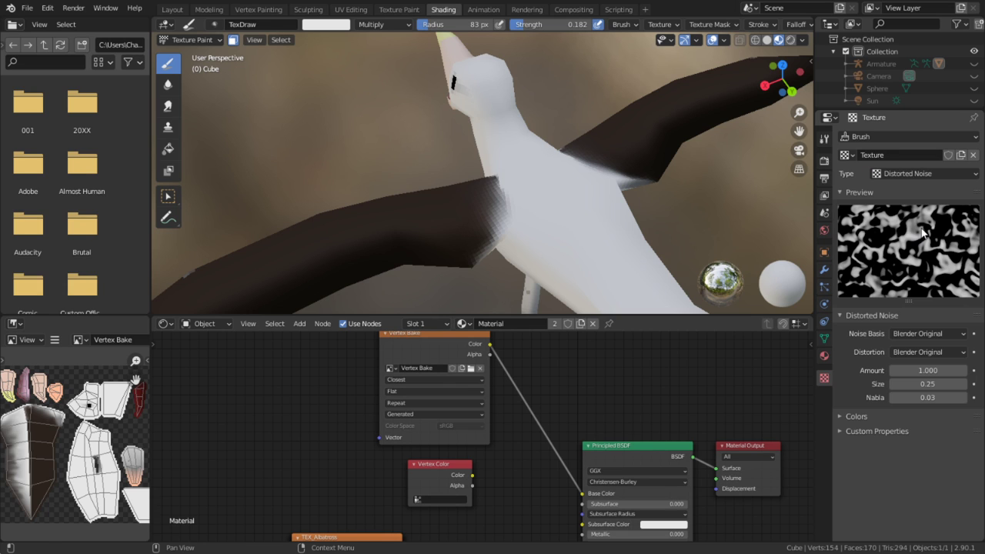
click(928, 177)
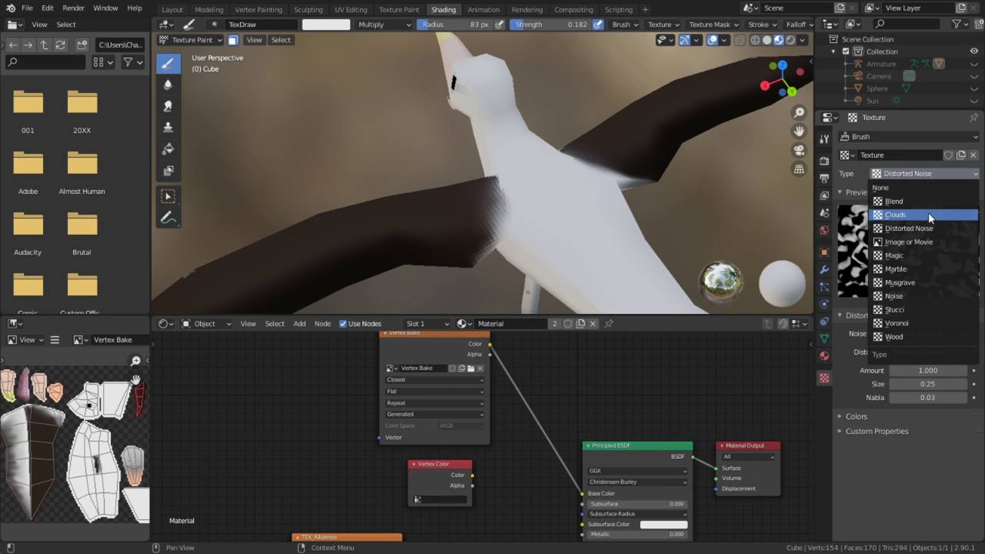
click(925, 293)
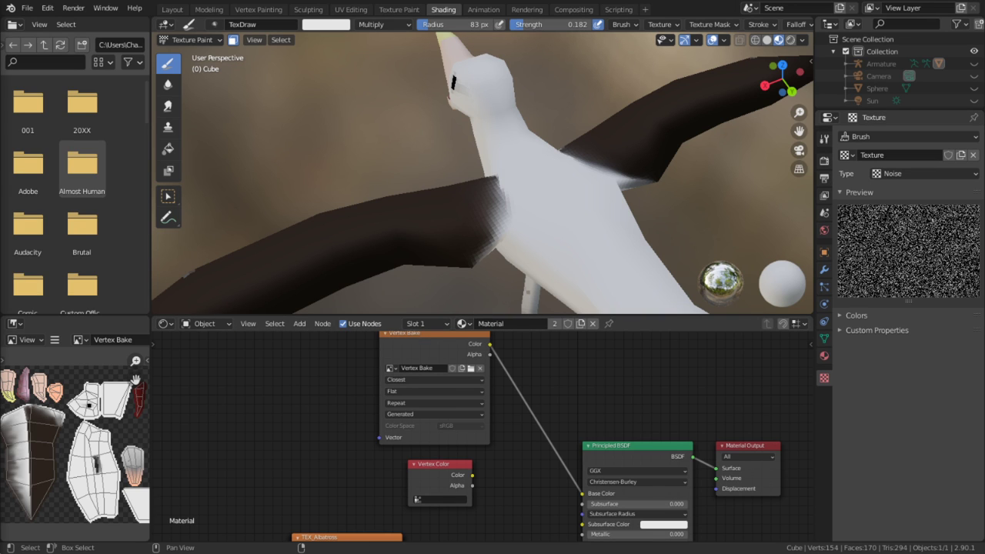
Set the TexDraw brush's blending mode to Overlay and try a stroke across the dark upper wing
mouse_move(254, 189)
middle_down()
mouse_move(360, 160)
mouse_move(422, 167)
middle_up()
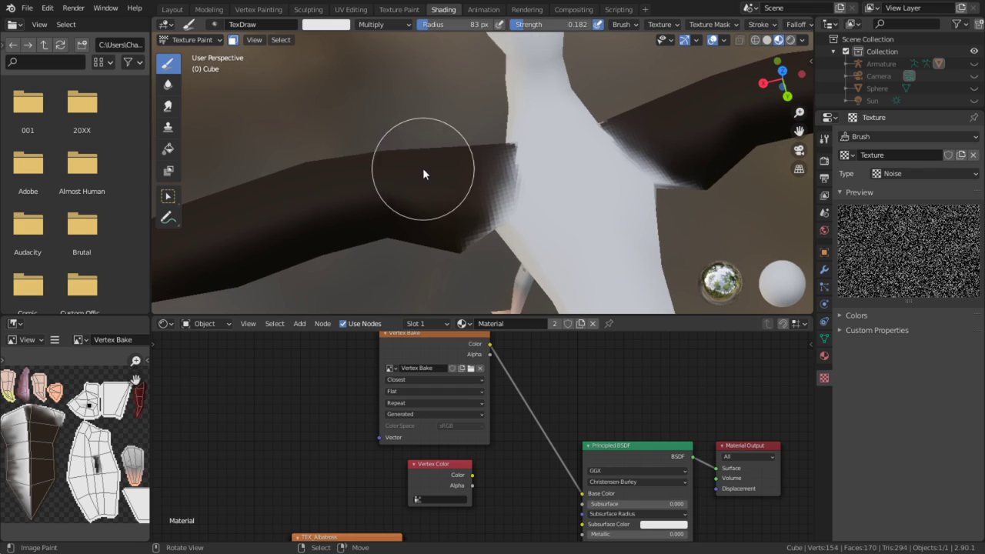
click(391, 23)
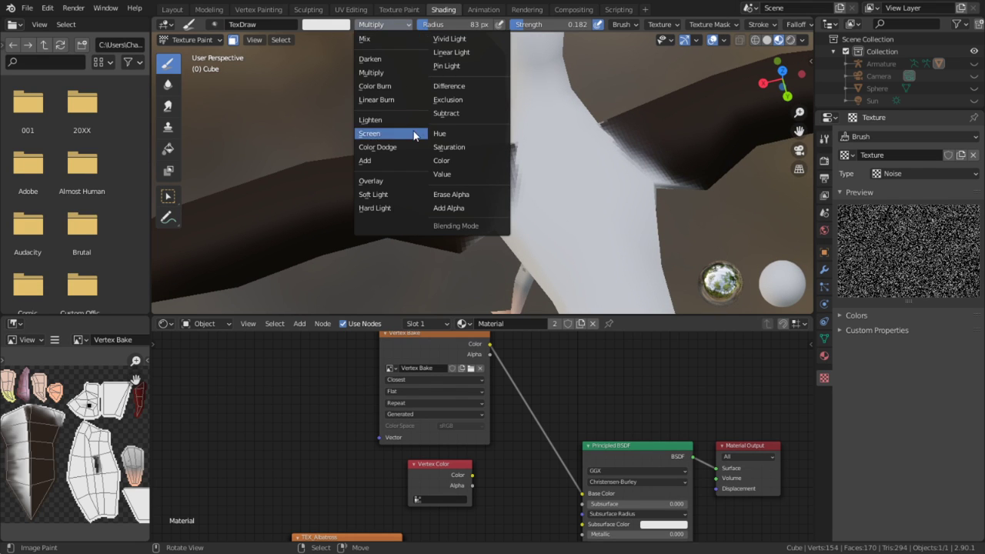
click(387, 184)
middle_drag(389, 176, 416, 154)
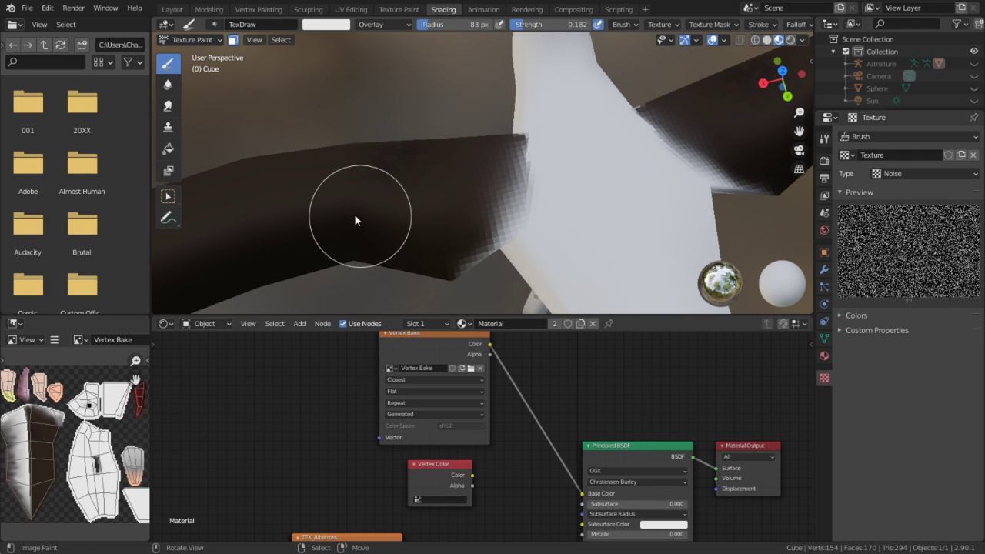
mouse_move(451, 225)
mouse_down()
mouse_move(479, 226)
mouse_move(478, 147)
mouse_move(602, 219)
mouse_up()
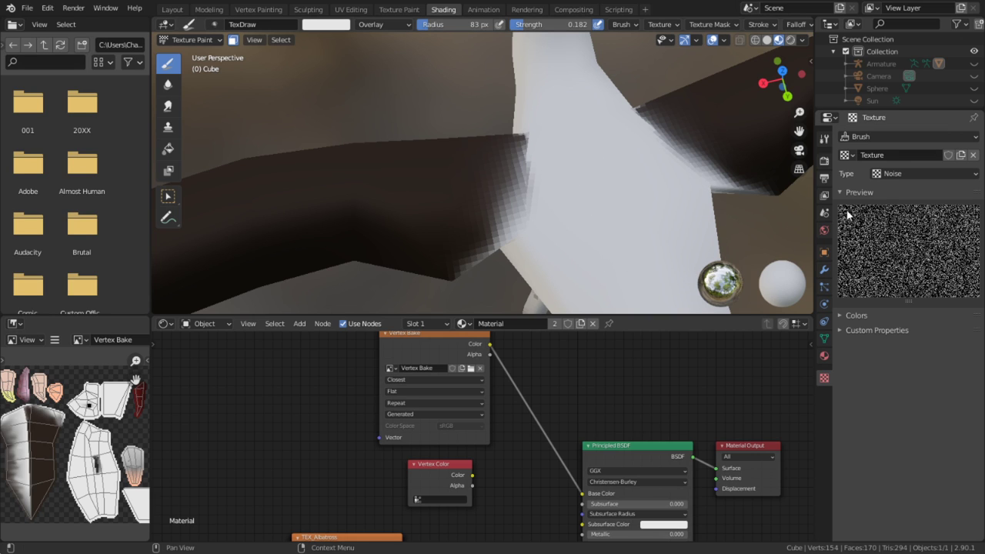
Assign the noise texture as the brush's texture mask and clear it from the regular brush texture slot
key(n)
key(n)
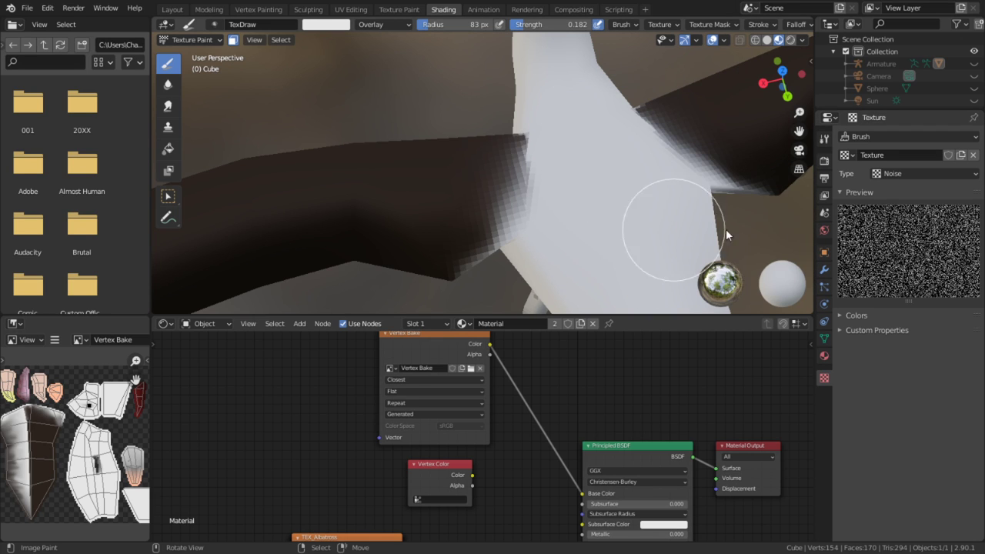
click(825, 143)
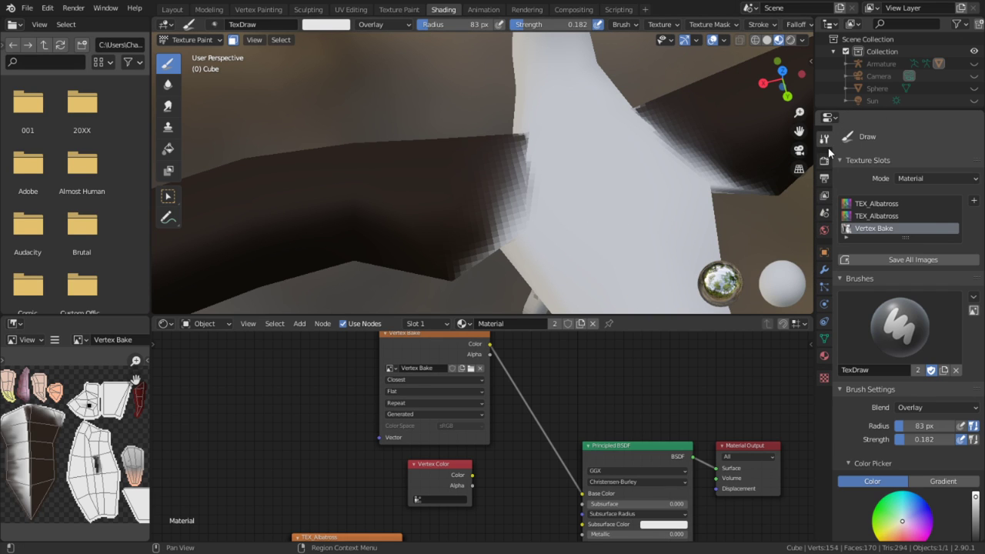
scroll(884, 285, down, 1)
scroll(807, 280, down, 1)
scroll(929, 404, down, 5)
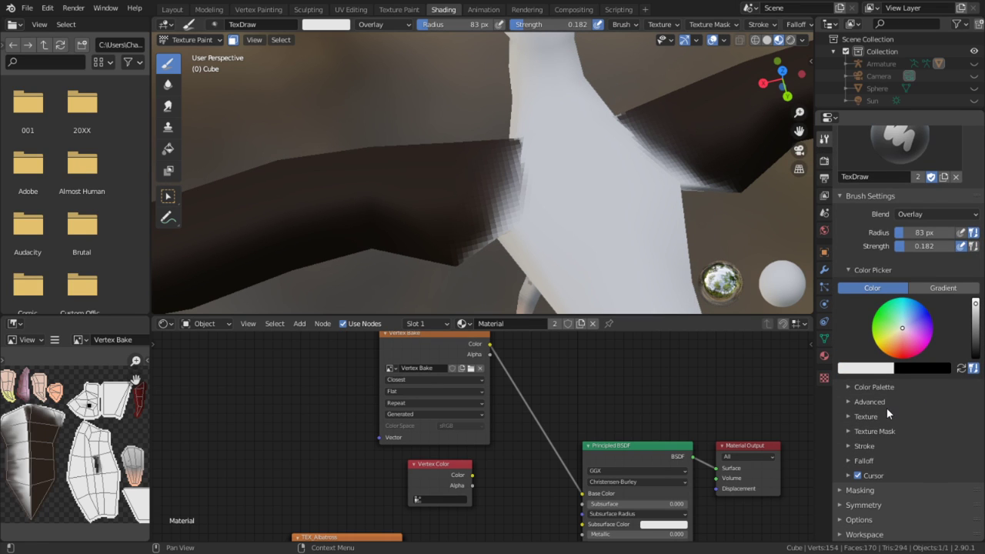
click(865, 416)
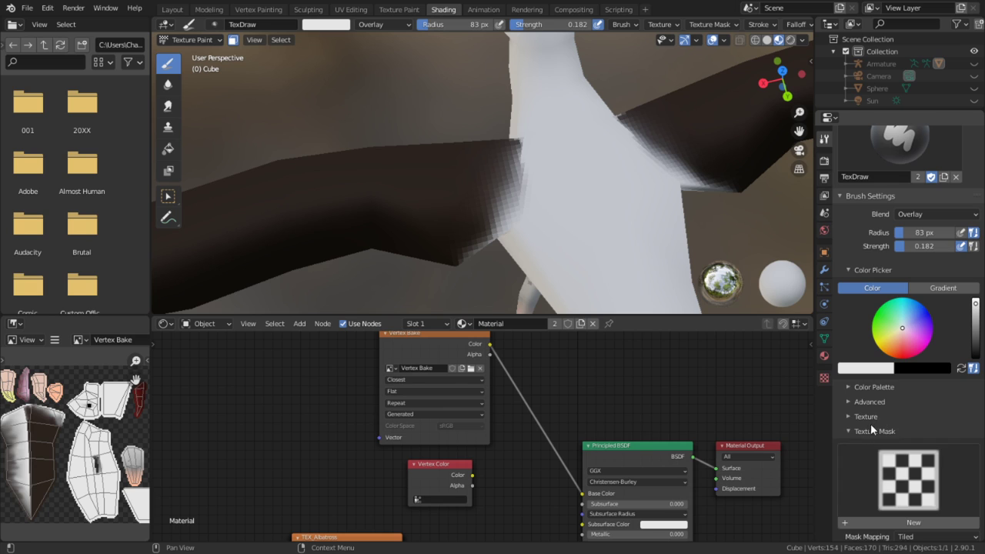
click(873, 462)
key(Return)
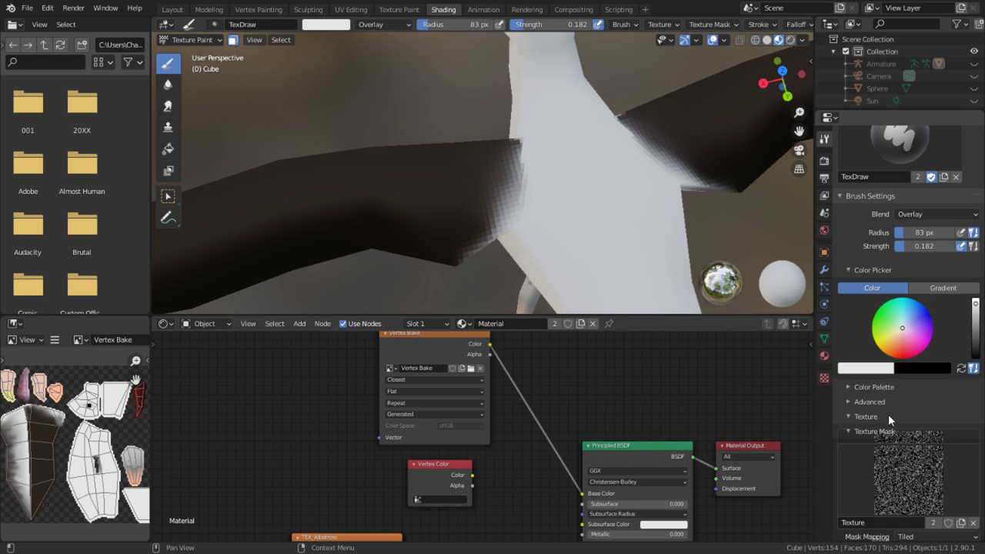
click(972, 510)
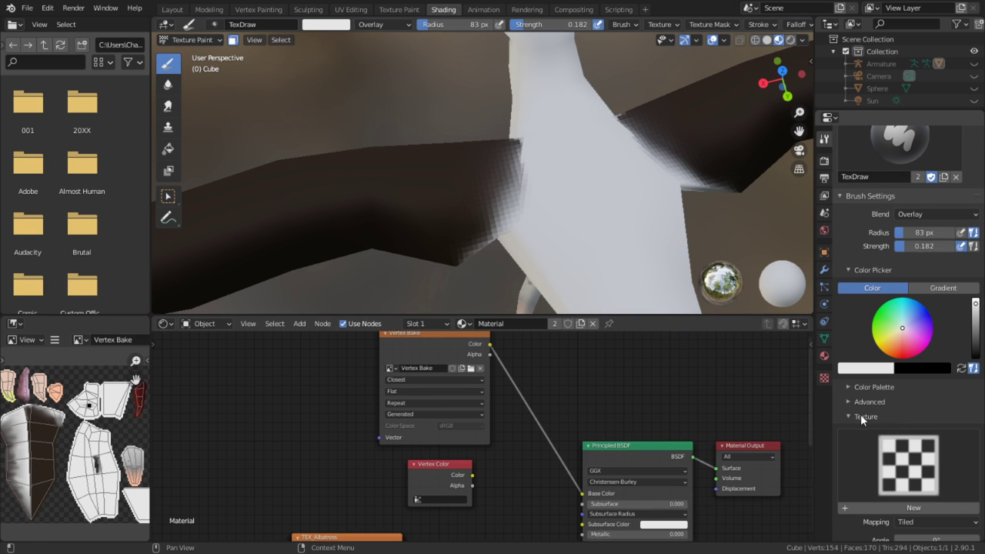
click(863, 416)
Paint faint noise-masked white specks along the upper side of the dark wing at low strength
middle_drag(459, 256, 428, 122)
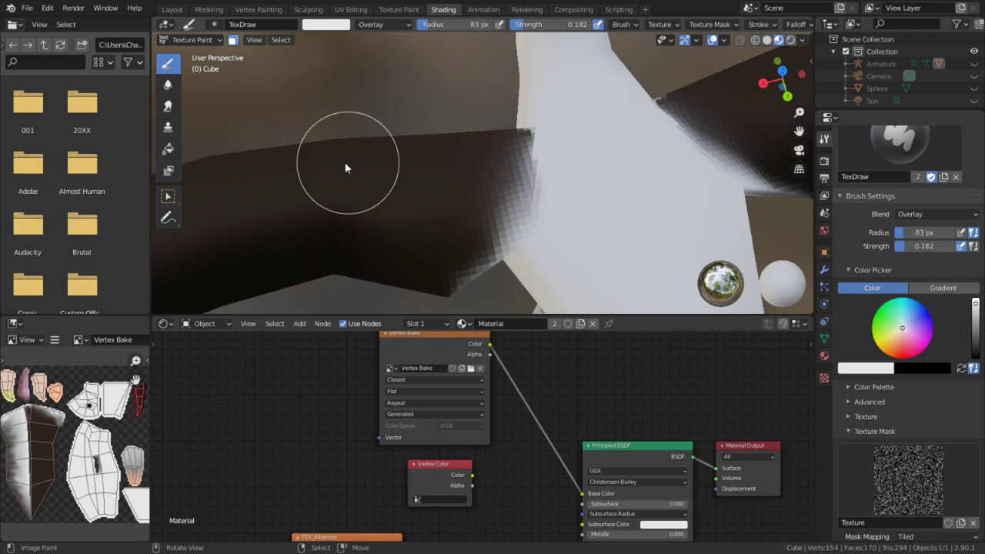
mouse_move(344, 217)
middle_down()
mouse_move(488, 258)
mouse_move(570, 247)
middle_up()
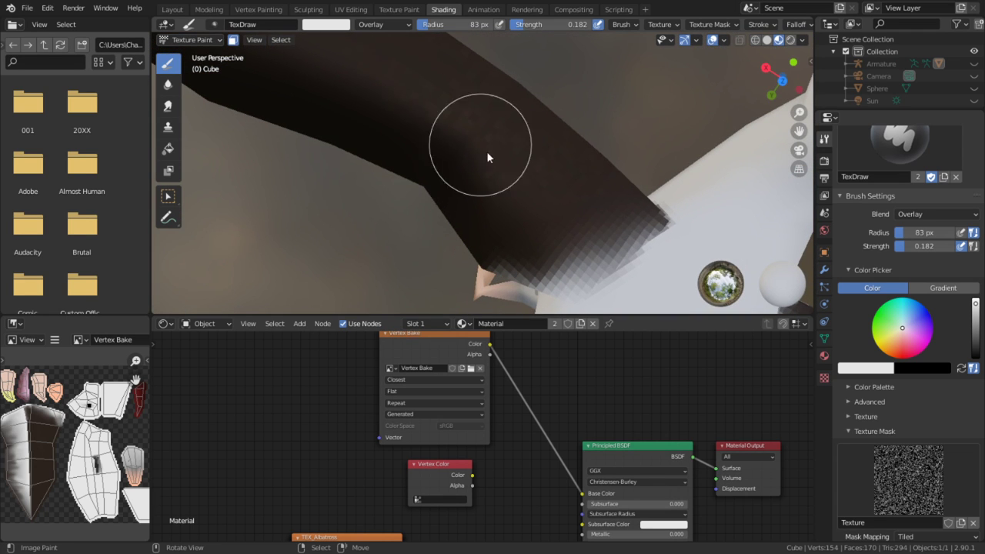
middle_drag(435, 125, 533, 177)
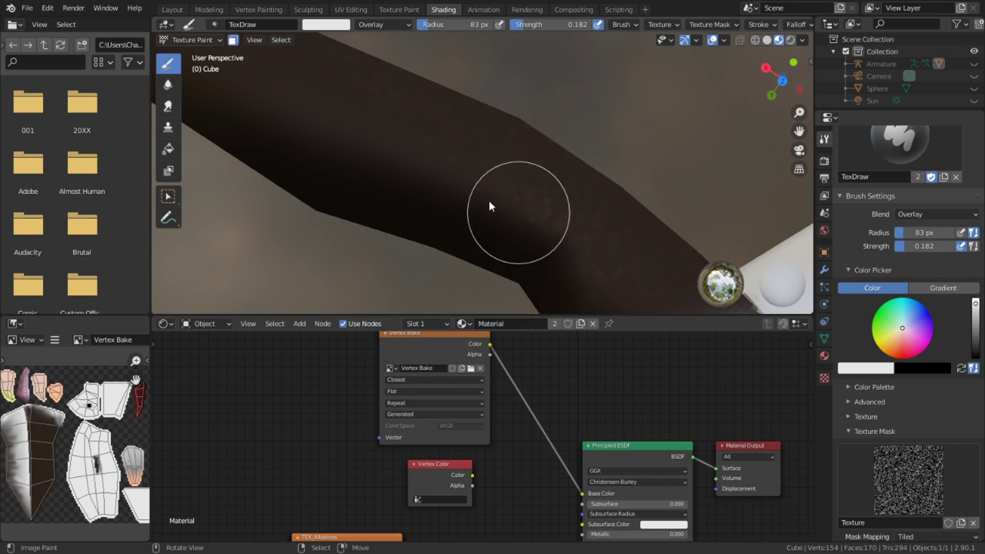
middle_drag(428, 114, 161, 37)
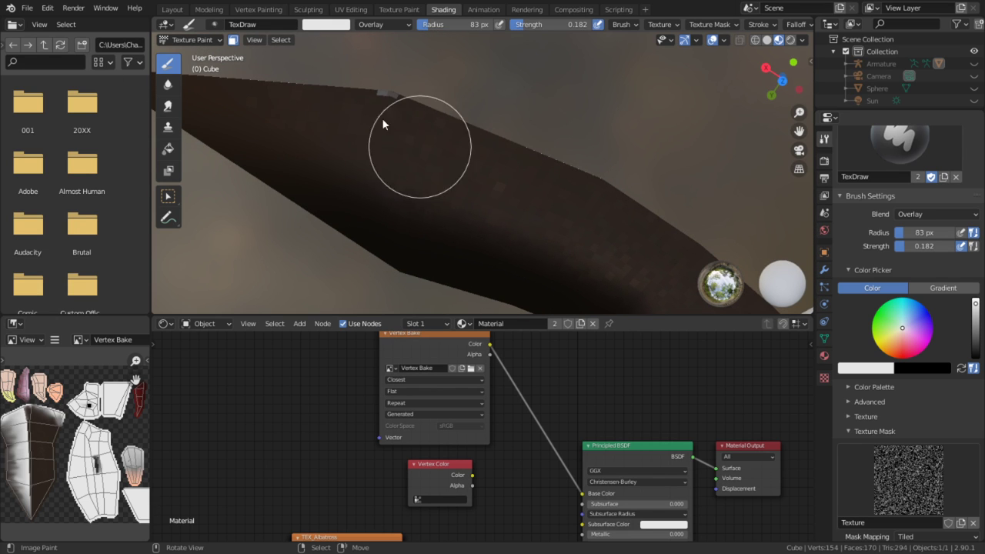
Raise the brush strength to 1.000, set its radius to 61 px and paint bolder noise specks on the upper wing
key(shift+f)
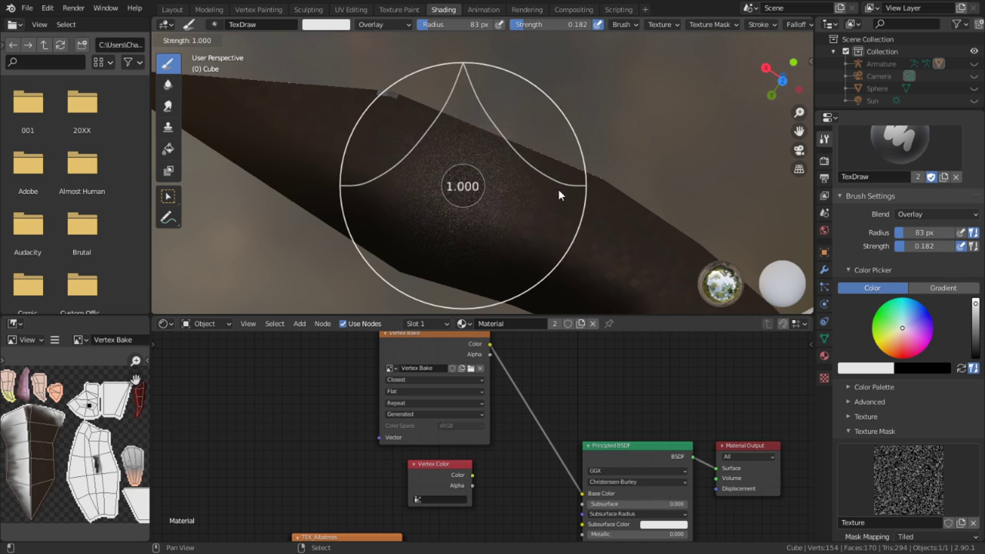
click(558, 193)
key(f)
click(550, 189)
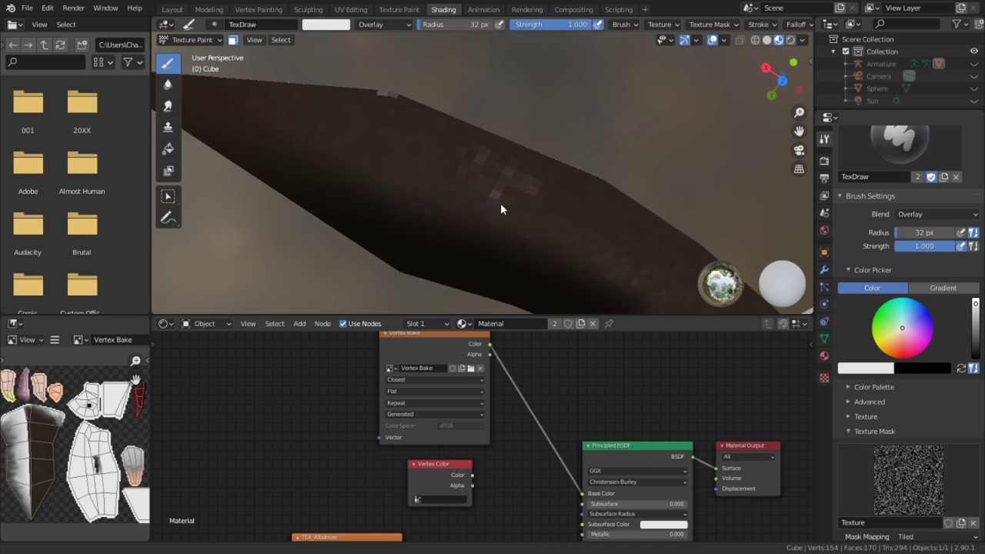
middle_drag(501, 207, 424, 125)
key(f)
click(609, 240)
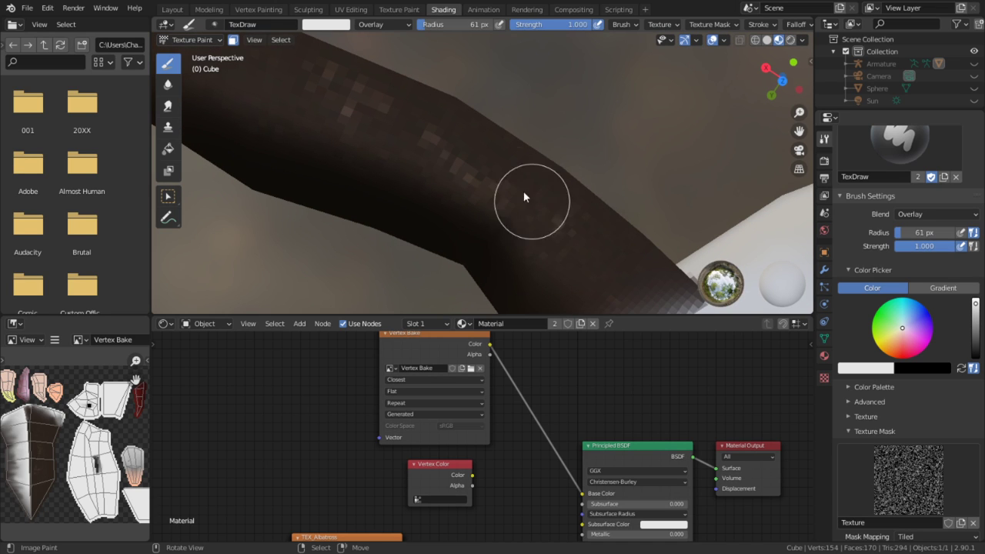
Speckle the rest of the wing's upper side with light noise, from the shoulder out to the tip
mouse_move(449, 180)
middle_down()
mouse_move(403, 124)
mouse_move(594, 210)
middle_up()
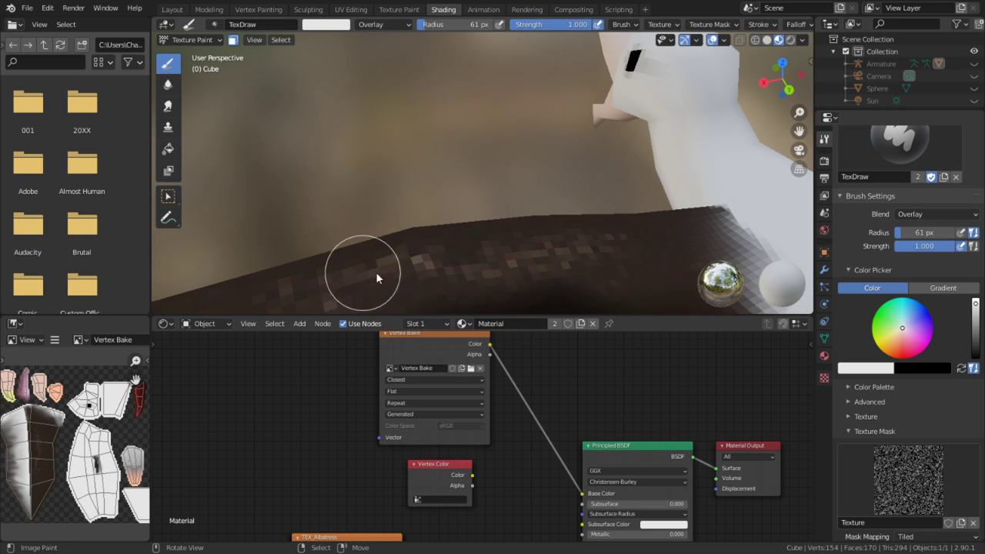
mouse_move(376, 271)
middle_down()
mouse_move(577, 202)
mouse_move(506, 215)
middle_up()
mouse_move(561, 292)
middle_down()
mouse_move(547, 207)
mouse_move(471, 234)
mouse_move(472, 257)
mouse_move(462, 259)
mouse_move(486, 259)
mouse_move(626, 166)
middle_up()
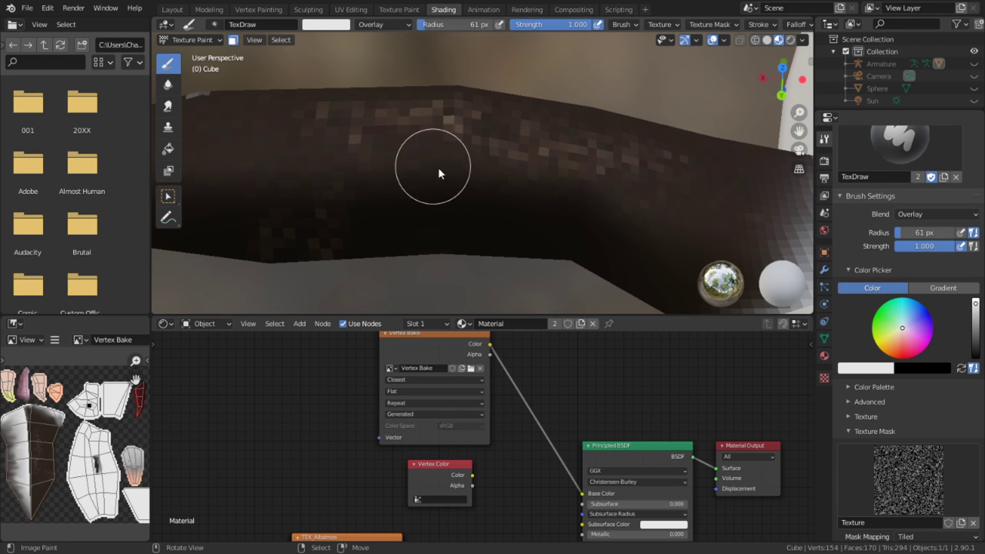
middle_drag(554, 216, 715, 238)
scroll(404, 208, down, 4)
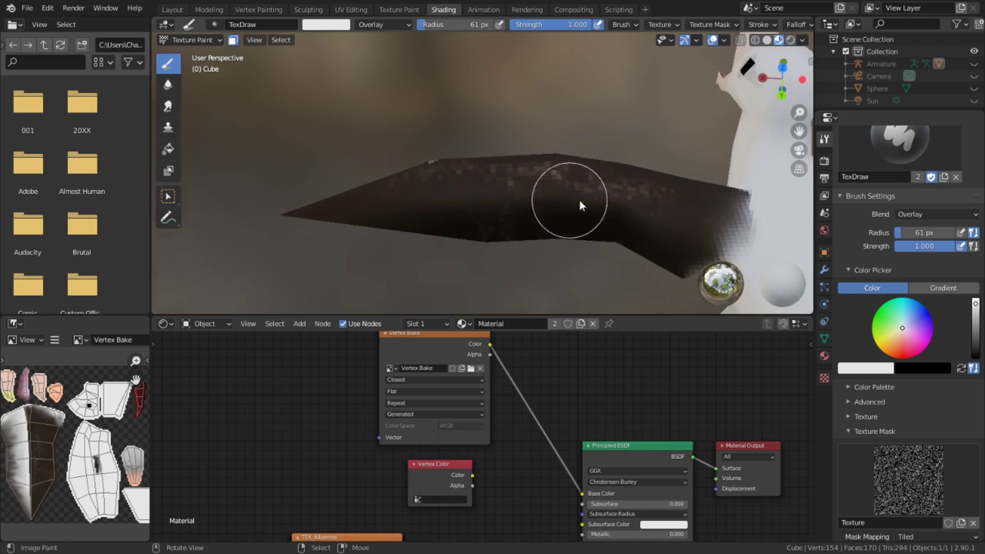
middle_drag(573, 203, 690, 170)
middle_drag(285, 171, 288, 248)
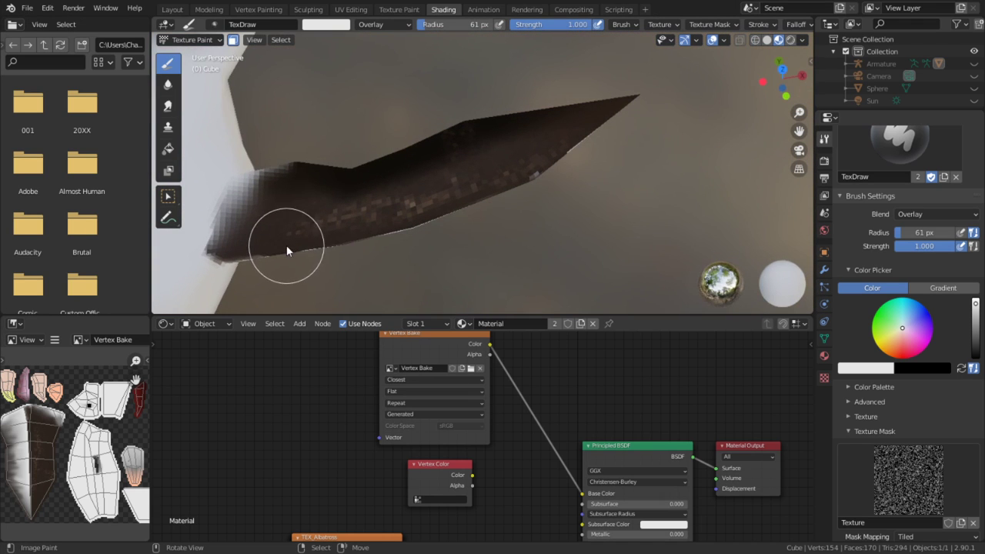
mouse_move(633, 130)
mouse_down()
mouse_move(506, 155)
mouse_move(215, 242)
mouse_up()
Smear the light specks across the upper wing with the Smear brush to form feather-like streaks
click(168, 105)
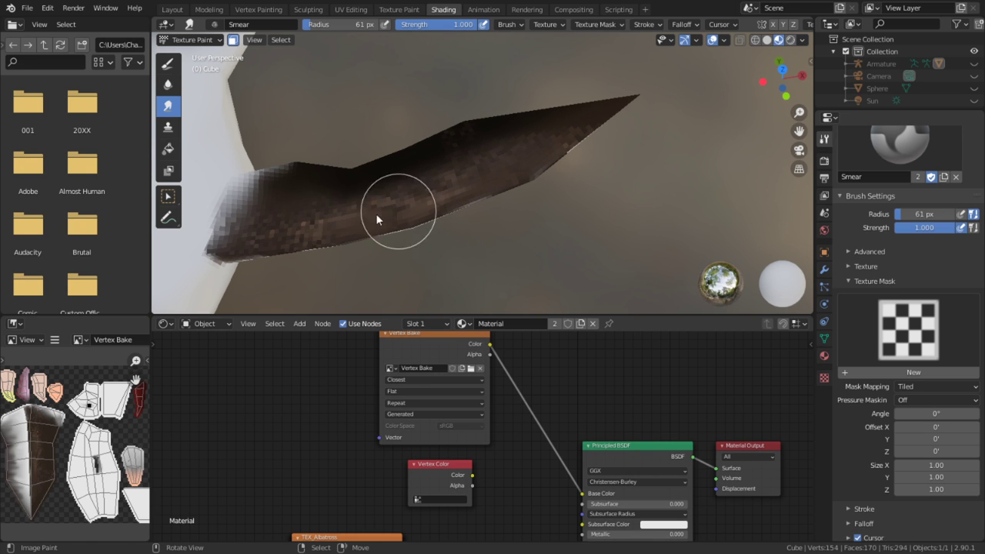
scroll(308, 230, up, 2)
mouse_move(308, 230)
middle_down()
mouse_move(330, 250)
mouse_move(444, 216)
mouse_move(408, 231)
middle_up()
scroll(330, 250, up, 2)
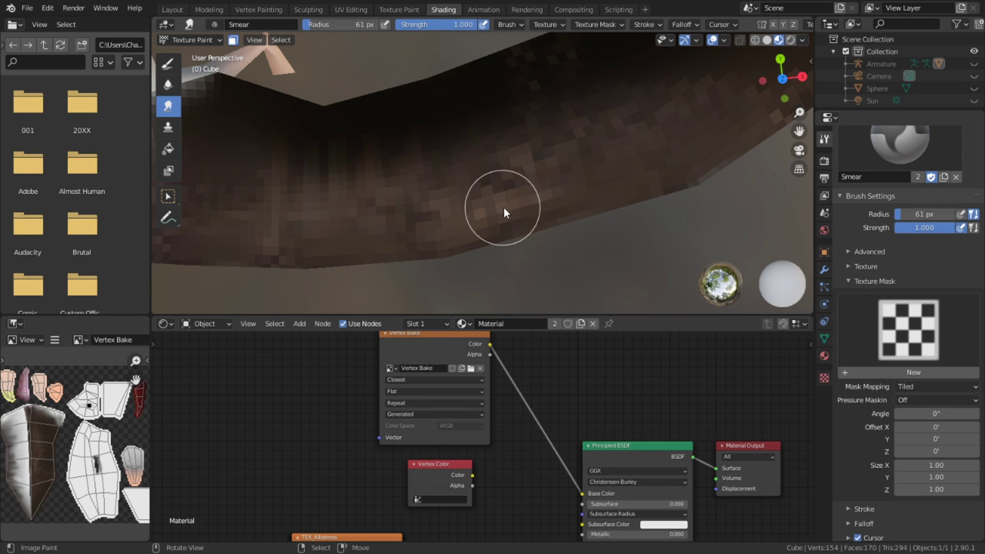
mouse_move(505, 213)
middle_down()
mouse_move(447, 227)
mouse_move(461, 64)
middle_up()
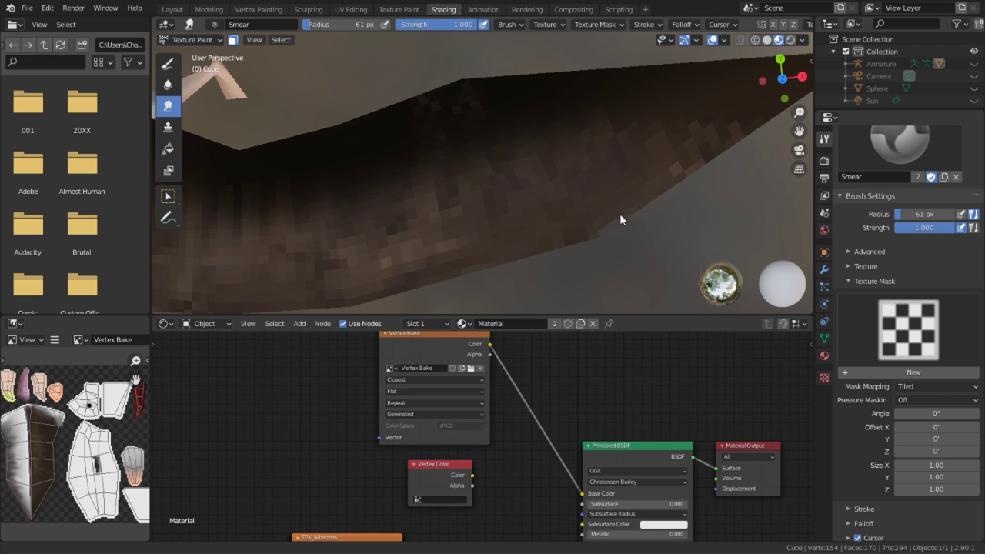
middle_drag(619, 213, 477, 231)
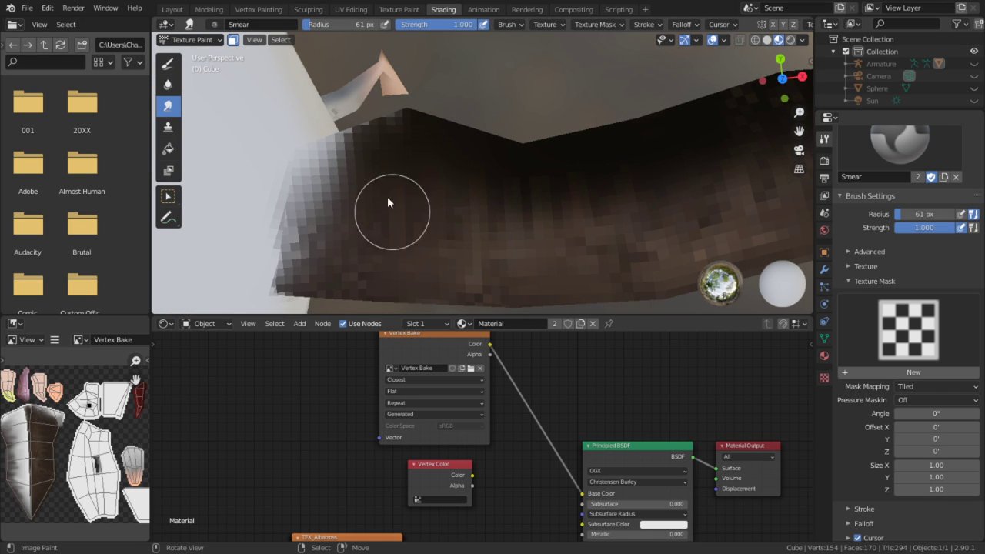
middle_drag(397, 210, 684, 105)
Check the streaked wings against the whole bird from several angles and return to the TexDraw brush
scroll(684, 106, down, 4)
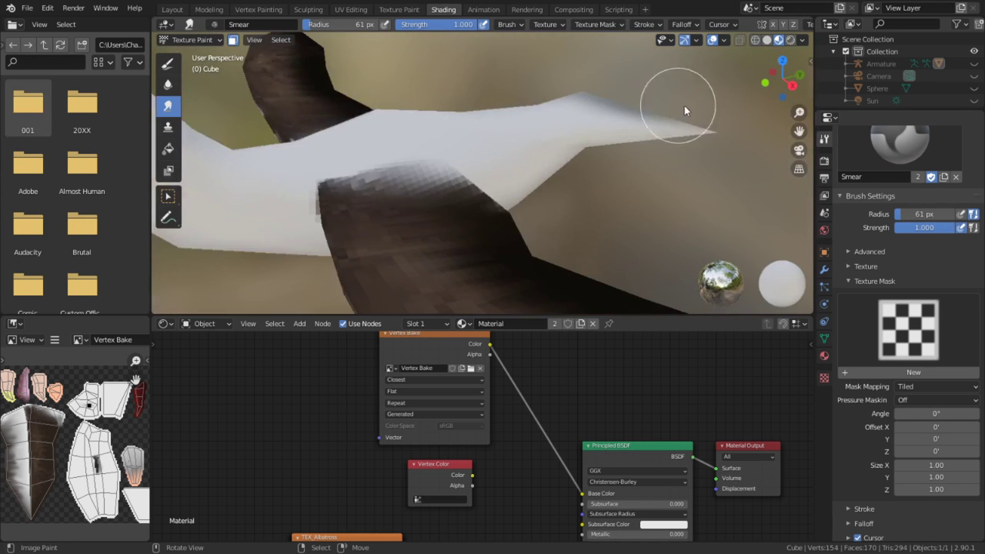
scroll(454, 214, down, 3)
mouse_move(455, 214)
middle_down()
mouse_move(436, 163)
mouse_move(437, 211)
mouse_move(392, 237)
middle_up()
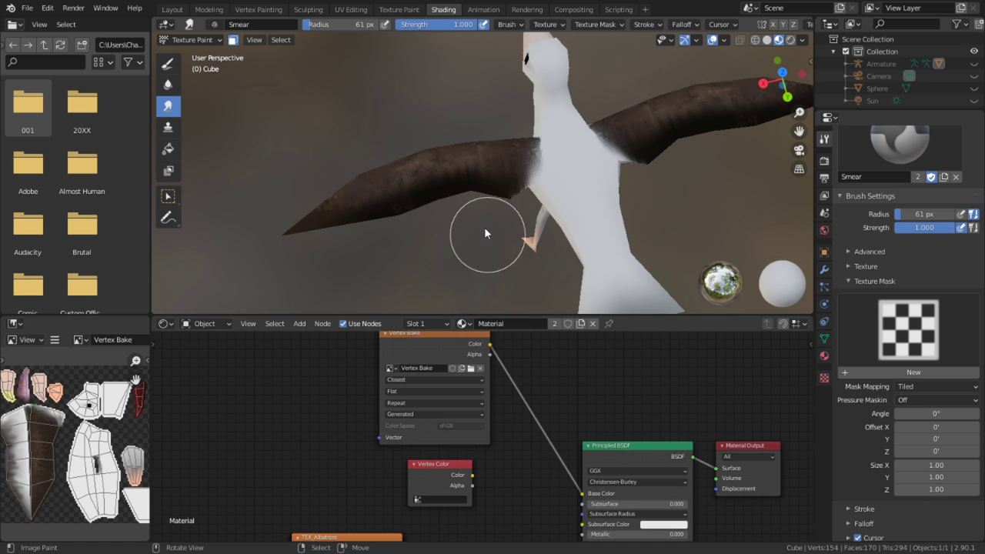
scroll(484, 227, down, 4)
middle_drag(484, 227, 617, 159)
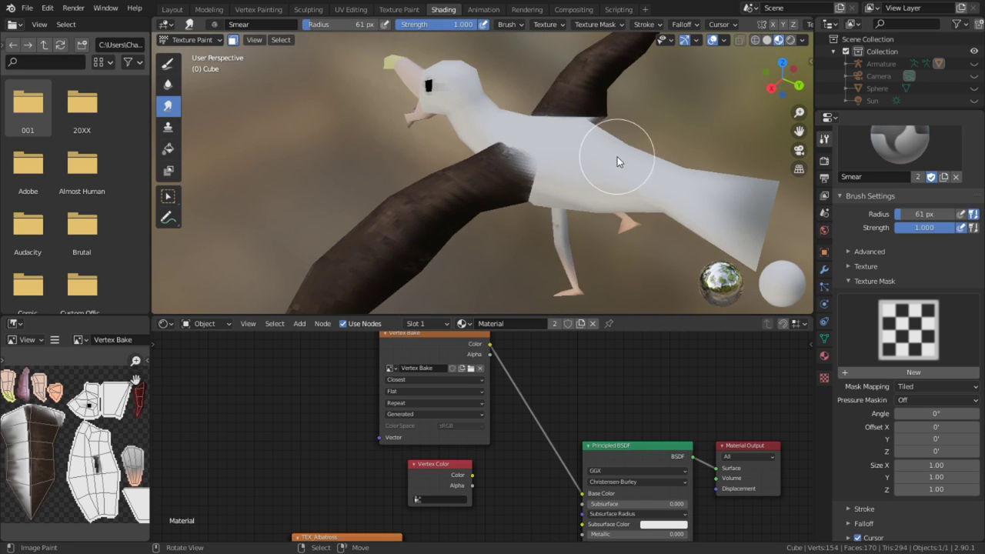
scroll(534, 213, up, 3)
middle_drag(534, 213, 462, 159)
click(167, 63)
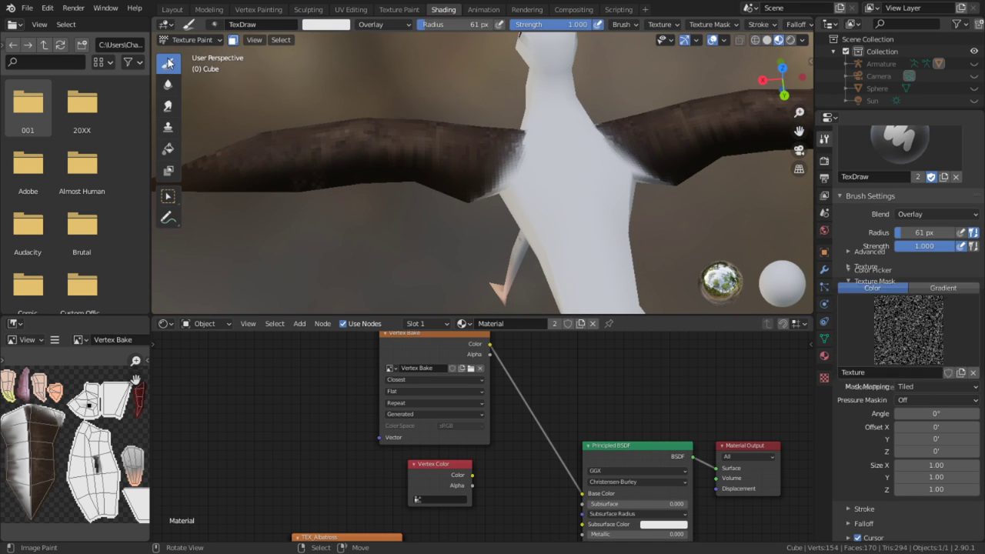
Set the TexDraw brush to a light orange colour with Multiply blending
click(339, 25)
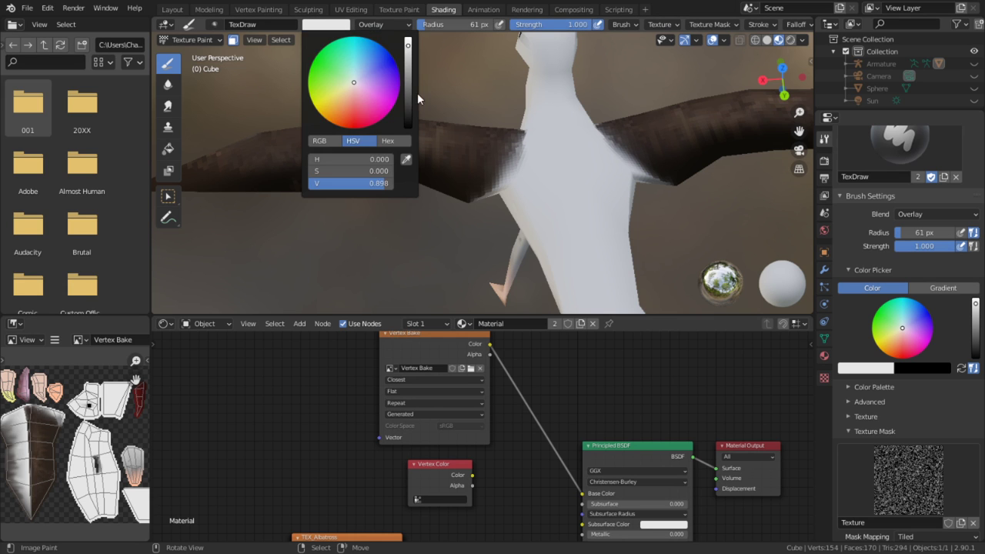
middle_drag(527, 92, 570, 63)
scroll(462, 235, up, 3)
shift+middle_drag(460, 236, 457, 219)
scroll(457, 219, up, 1)
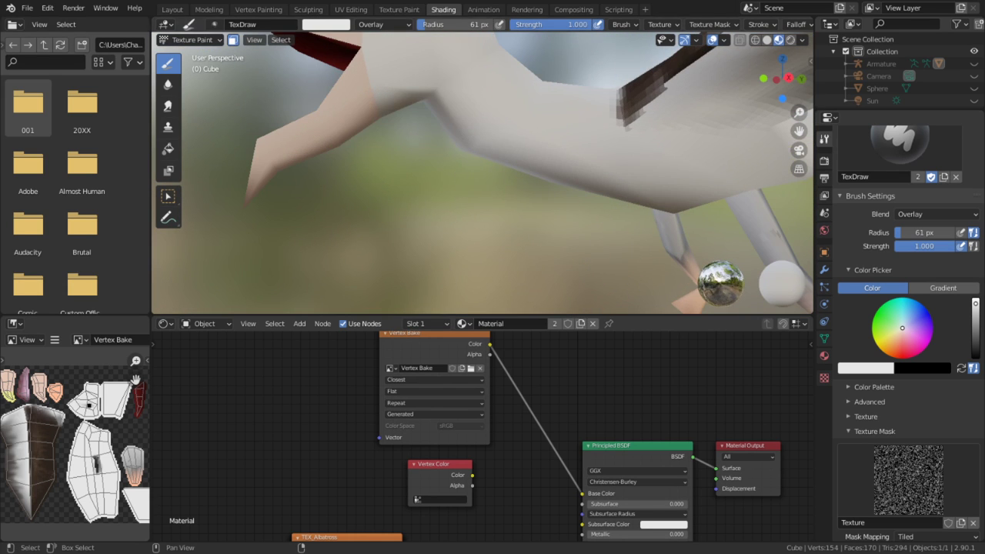
shift+middle_drag(493, 132, 480, 184)
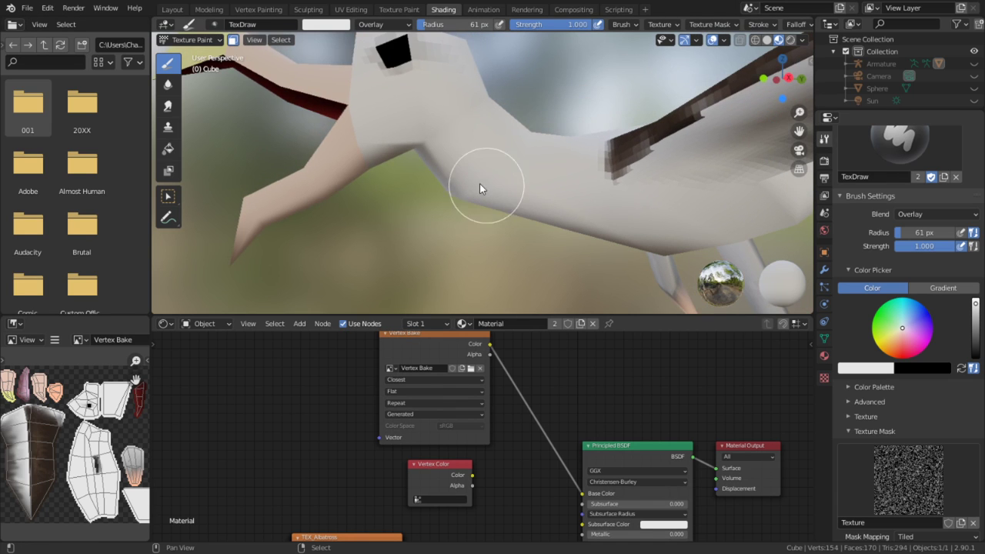
click(331, 24)
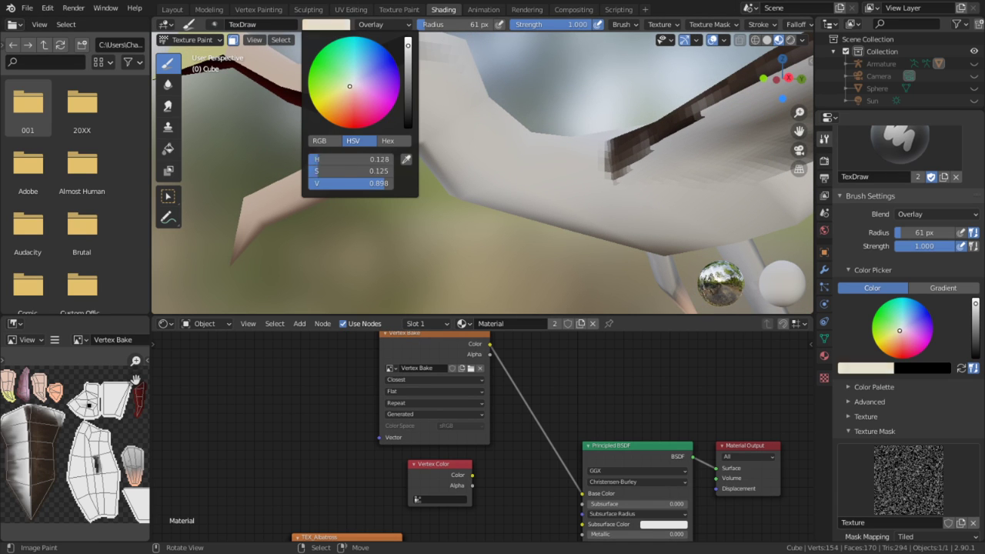
click(343, 102)
click(402, 26)
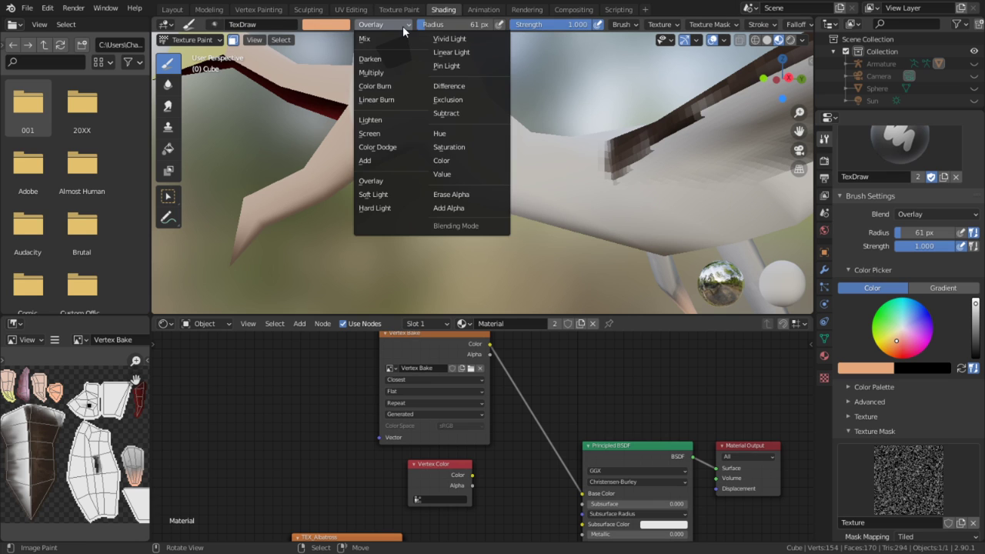
click(375, 73)
Paint orange noise specks across the front and side of the lower neck
middle_drag(526, 125, 442, 182)
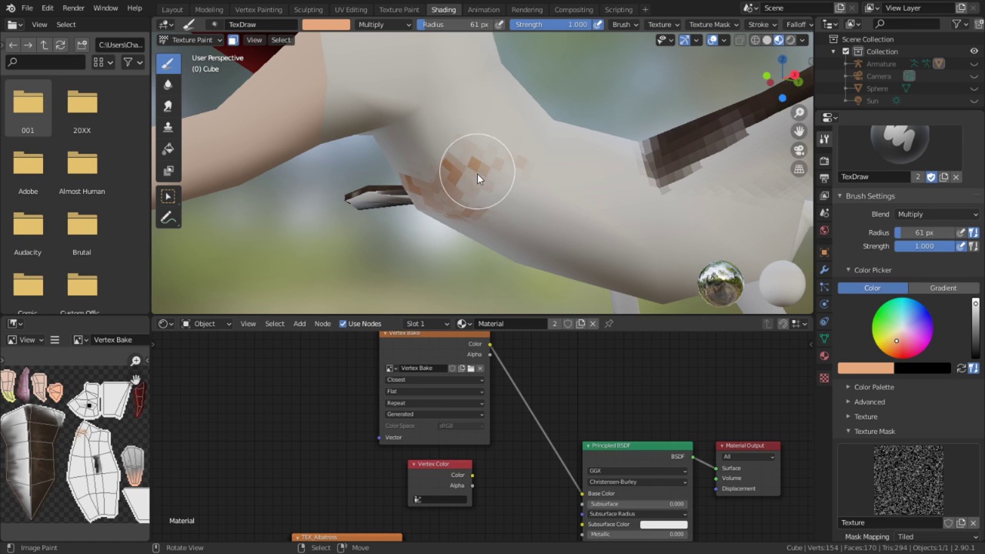
middle_drag(521, 208, 519, 157)
middle_drag(518, 246, 351, 226)
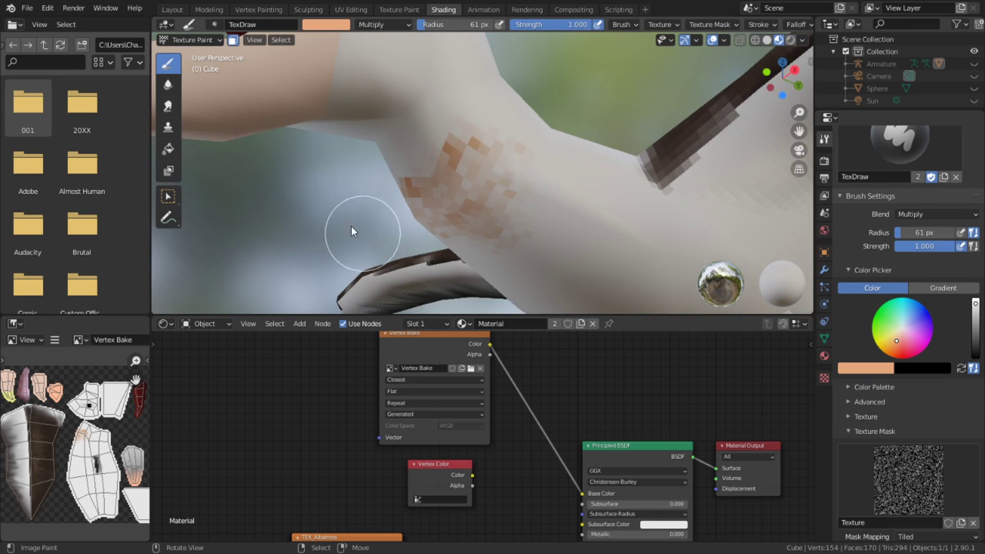
Smear the orange specks along the neck with the Smear brush to blend them into a soft patch
click(167, 105)
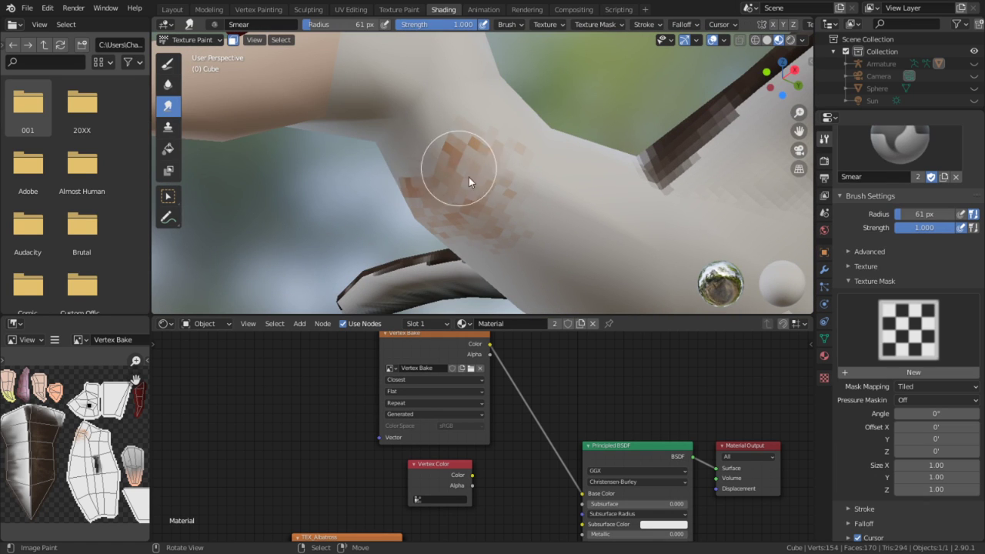
middle_drag(514, 194, 559, 176)
scroll(493, 189, up, 2)
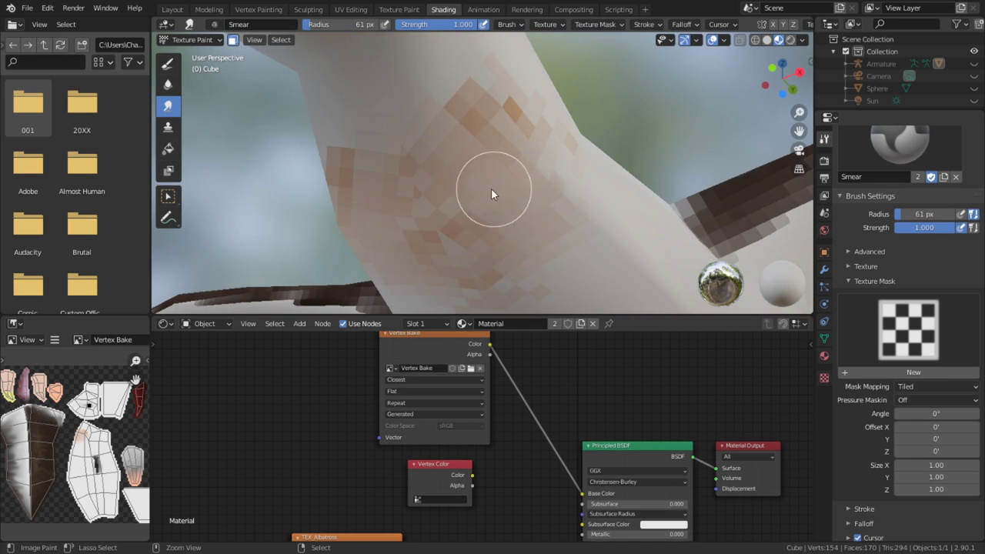
middle_drag(491, 189, 514, 177)
scroll(468, 229, down, 1)
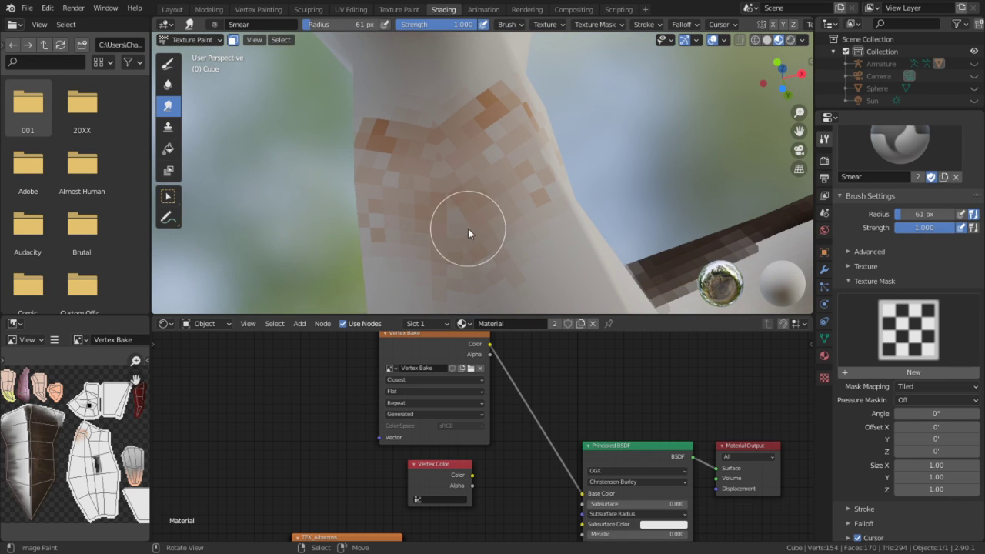
middle_drag(500, 210, 449, 214)
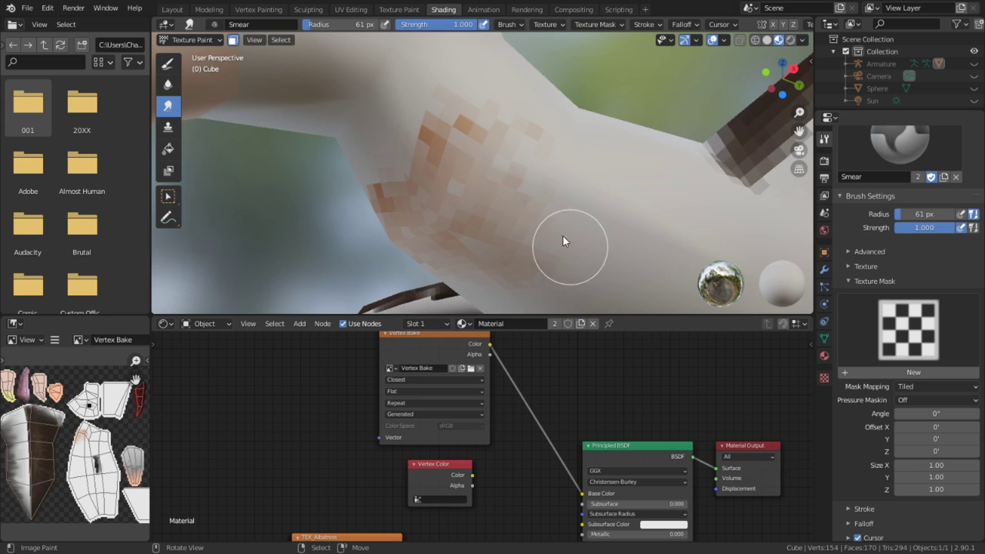
mouse_move(624, 194)
mouse_down()
mouse_move(439, 149)
mouse_move(540, 203)
mouse_move(472, 209)
mouse_move(450, 167)
mouse_move(389, 178)
mouse_up()
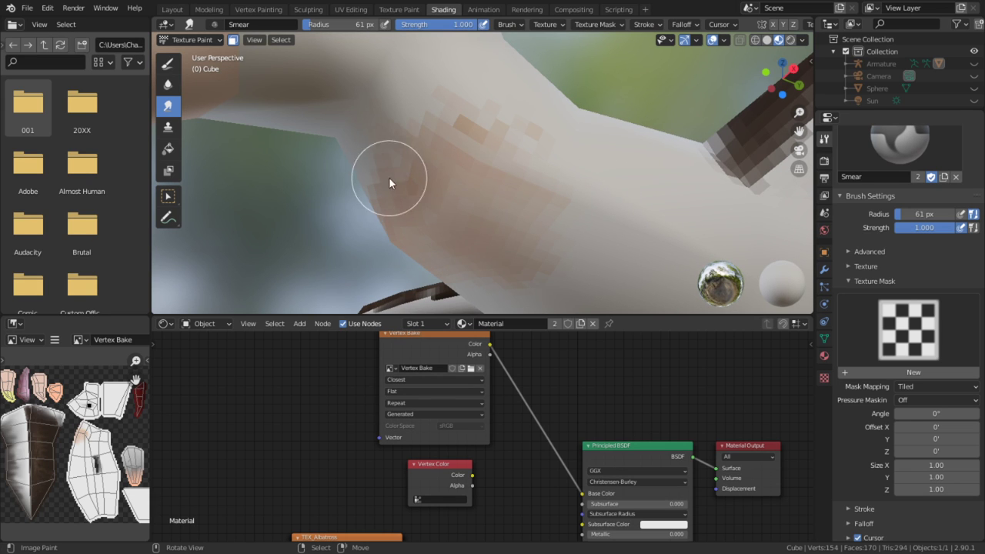
drag(421, 140, 477, 132)
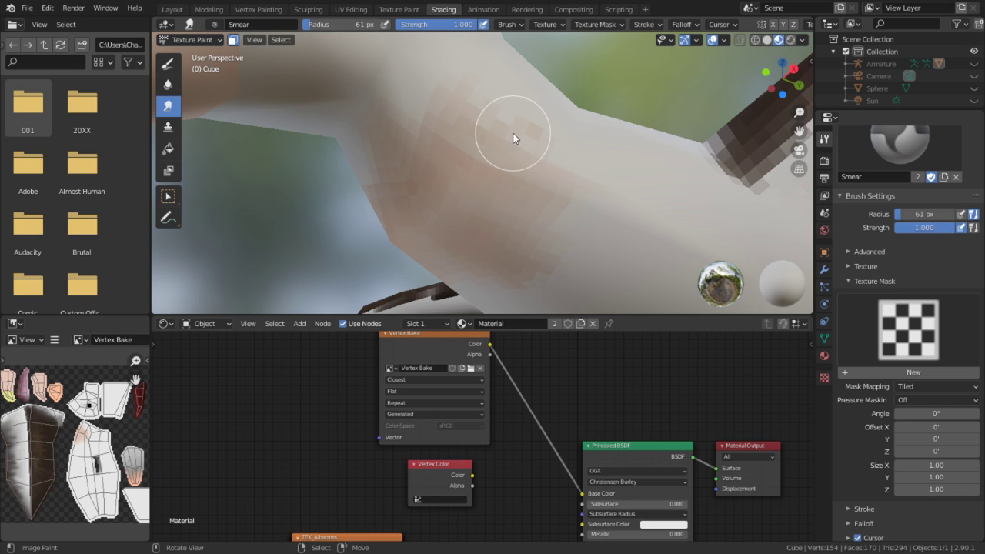
mouse_move(538, 169)
middle_down()
mouse_move(459, 262)
mouse_move(465, 254)
middle_up()
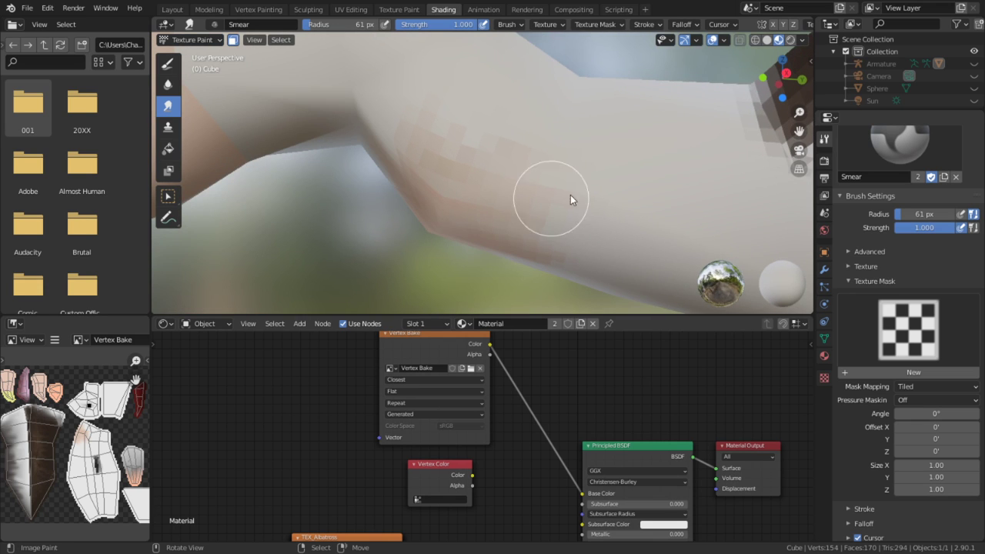
Reduce the Smear brush radius to 38 px and check the neck patch against the whole bird
key(shift+f)
click(609, 150)
key(f)
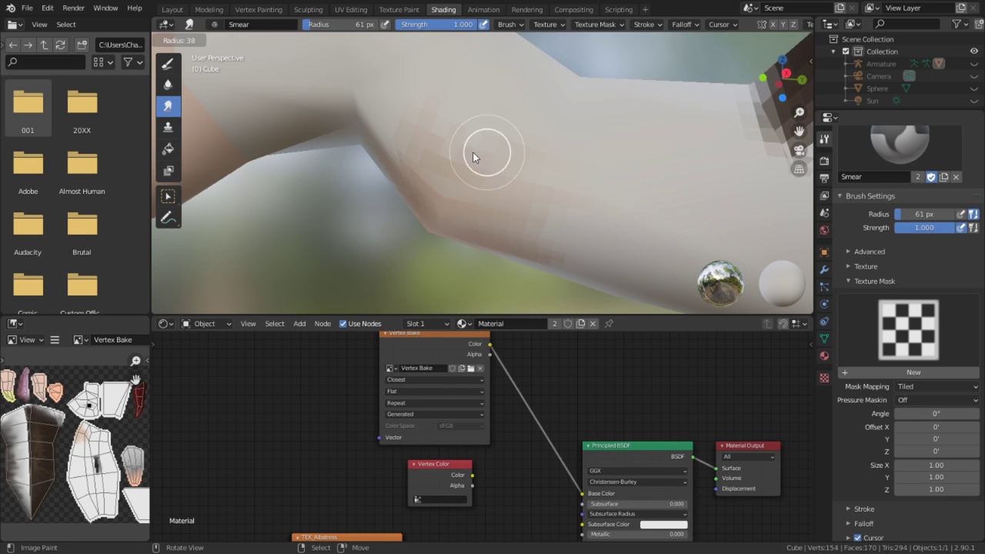
click(472, 152)
scroll(570, 185, down, 1)
scroll(569, 186, down, 5)
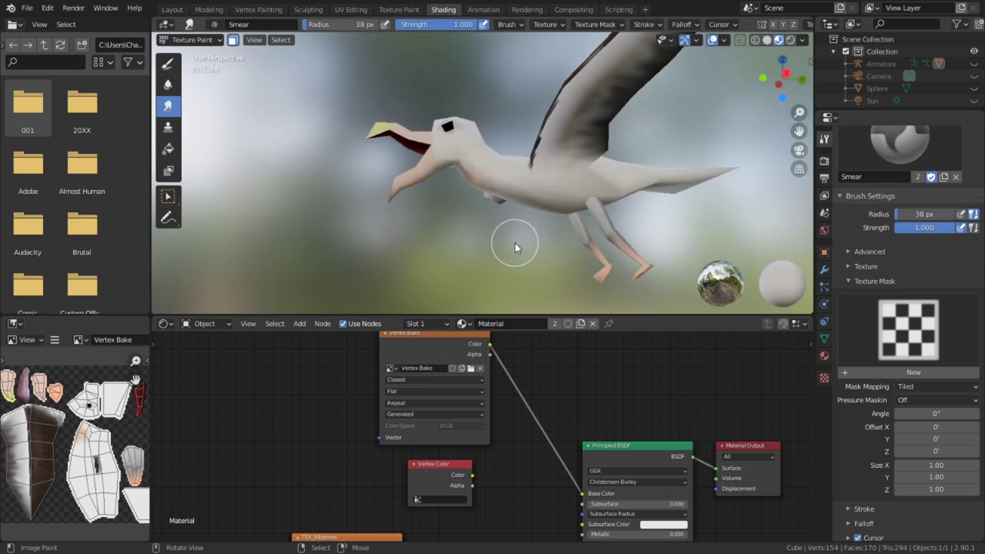
middle_drag(514, 242, 548, 133)
scroll(550, 133, up, 5)
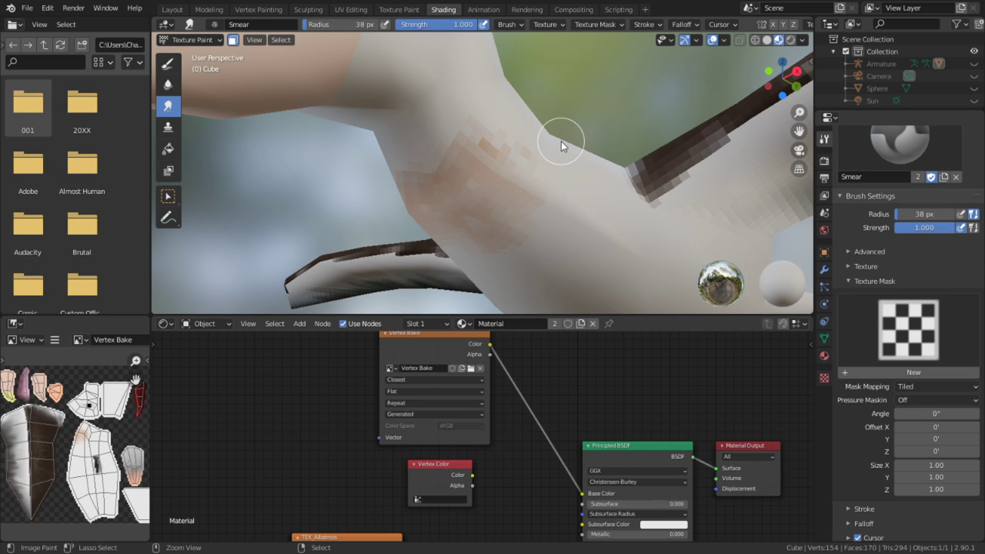
Undo the last smear on the neck and consult the albatross reference photo in the browser
key(ctrl+z)
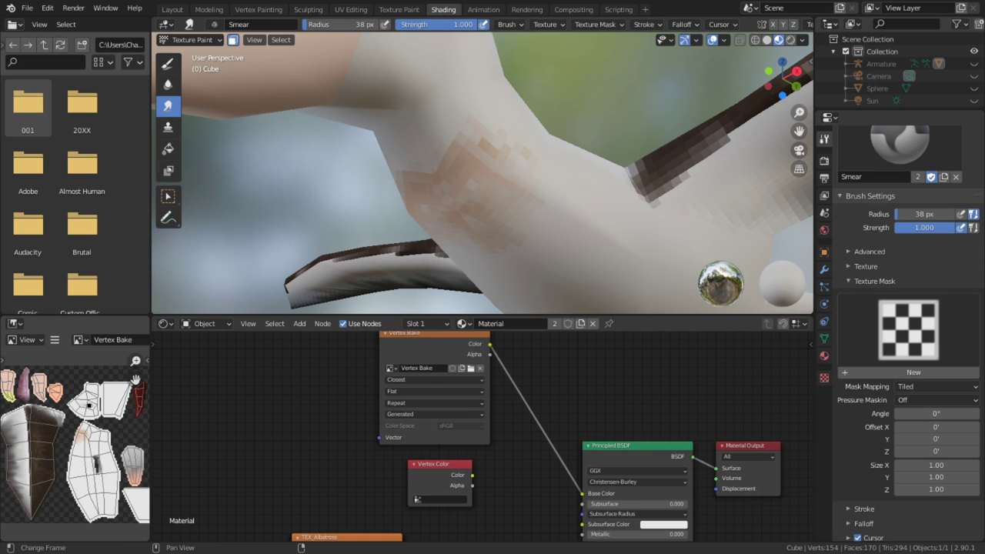
key(alt+Tab)
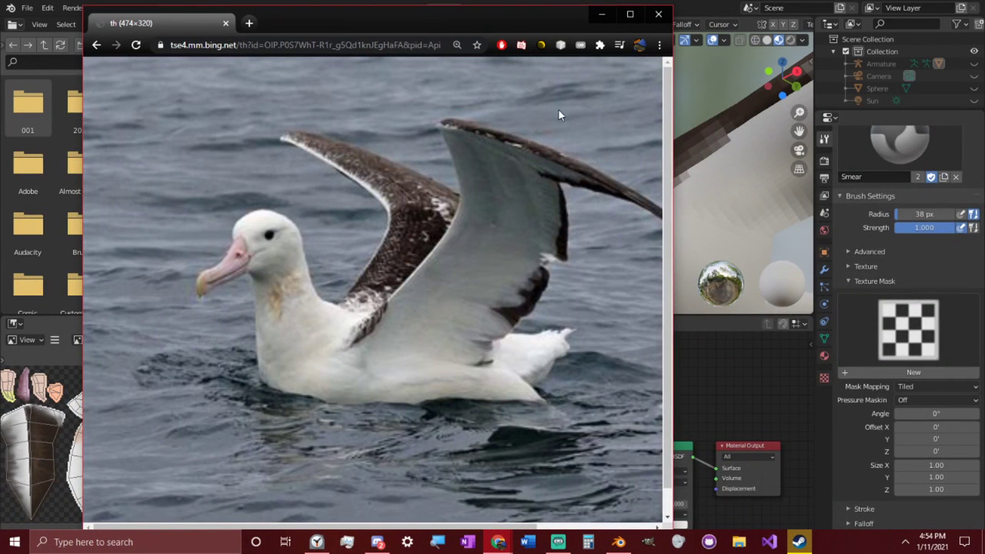
click(594, 23)
Add more orange specks with the 38 px TexDraw brush, extending the neck patch back toward the wing
mouse_move(607, 97)
middle_down()
mouse_move(485, 143)
mouse_move(351, 89)
middle_up()
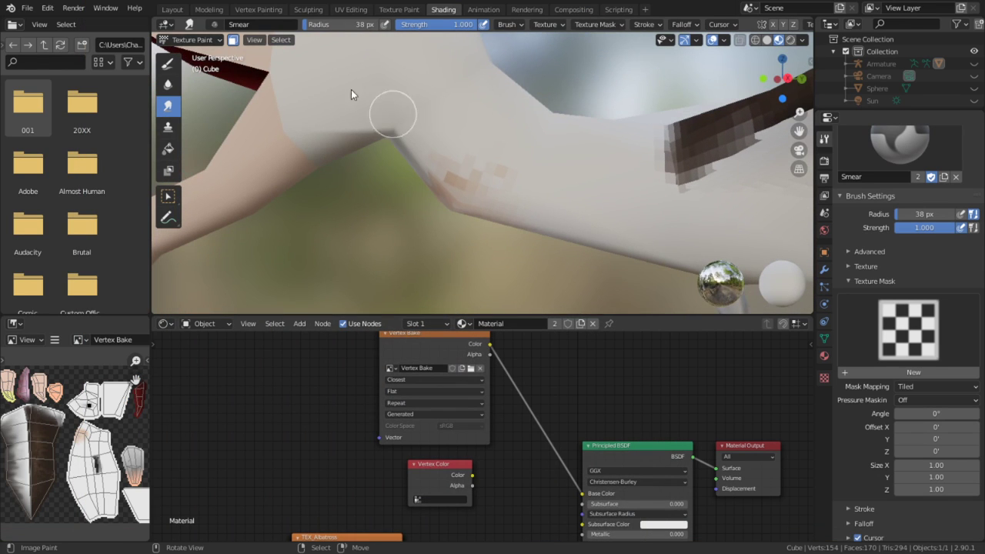
click(169, 63)
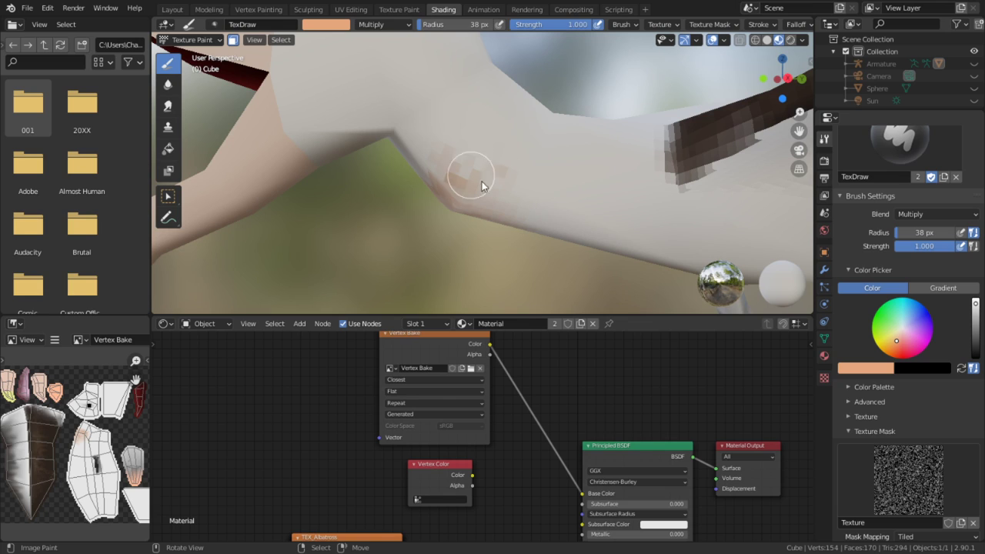
mouse_move(539, 162)
mouse_down()
mouse_move(584, 150)
mouse_move(570, 167)
mouse_up()
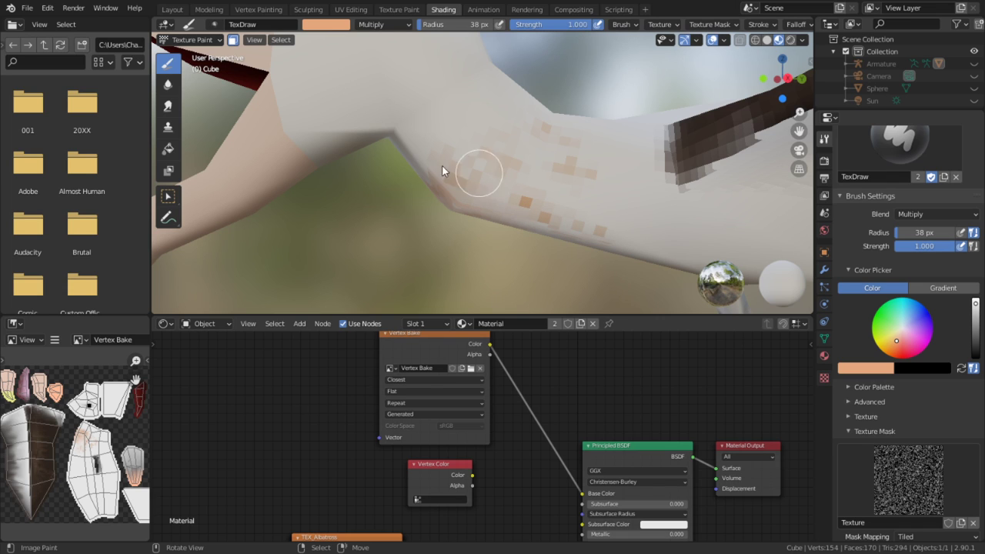
Smear the added orange specks into the neck and inspect the patch from the front
click(168, 126)
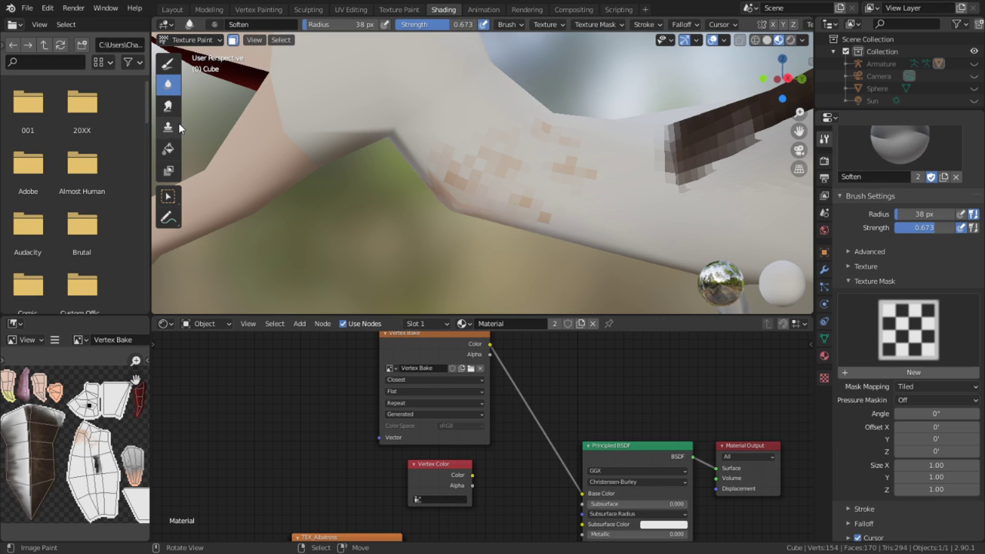
click(169, 106)
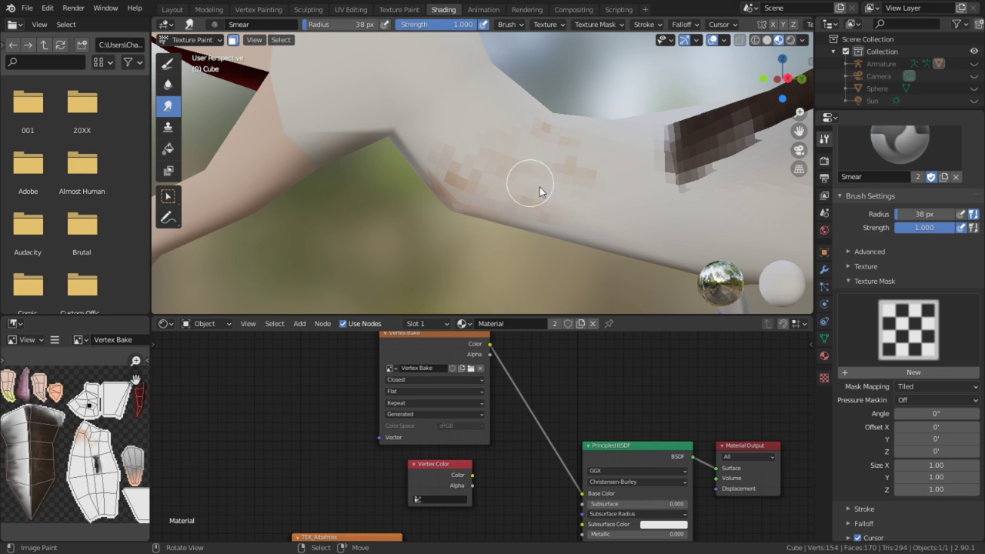
middle_drag(584, 235, 557, 182)
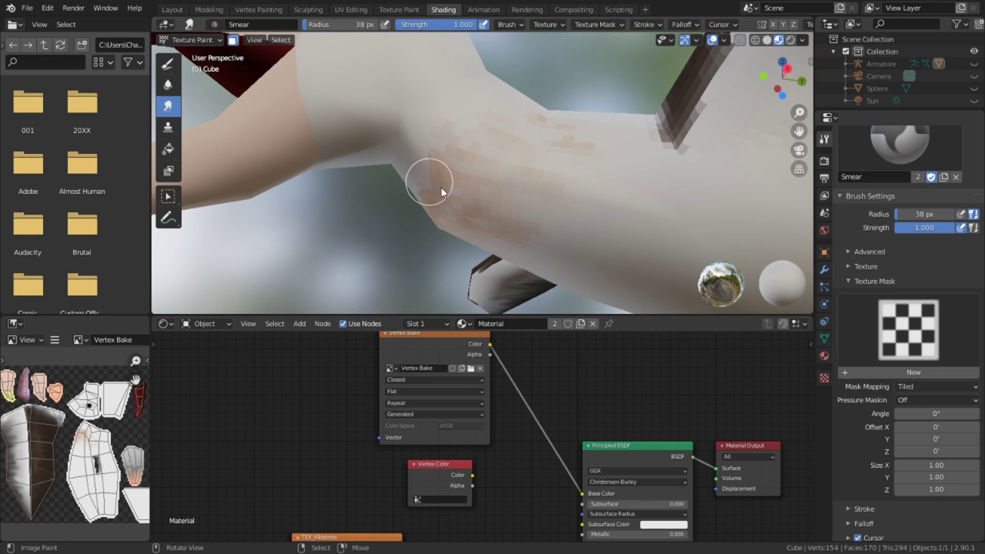
mouse_move(645, 287)
middle_down()
mouse_move(566, 226)
mouse_move(214, 64)
middle_up()
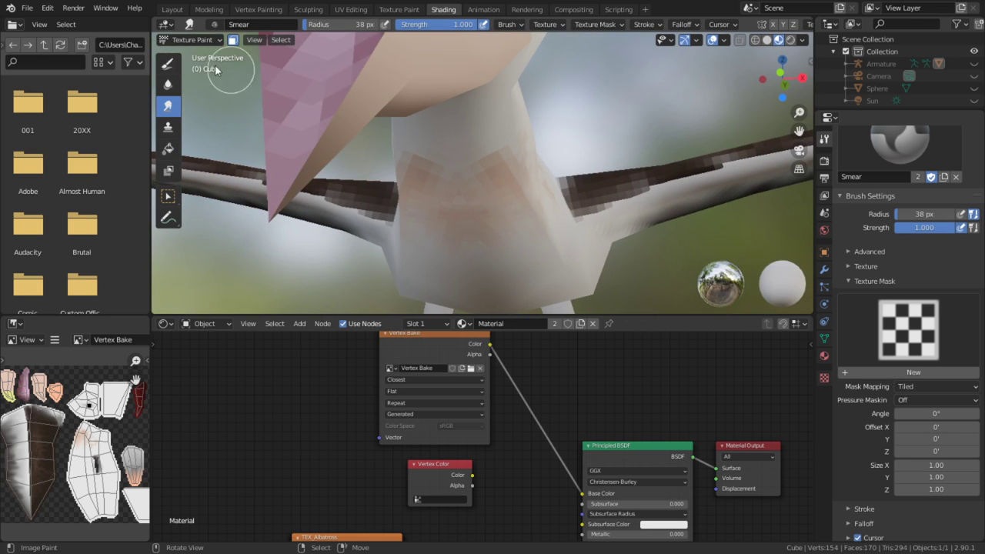
Switch TexDraw to Overlay blending, sample an off-white from the bird and paint light specks over the orange neck patch
click(169, 64)
click(381, 26)
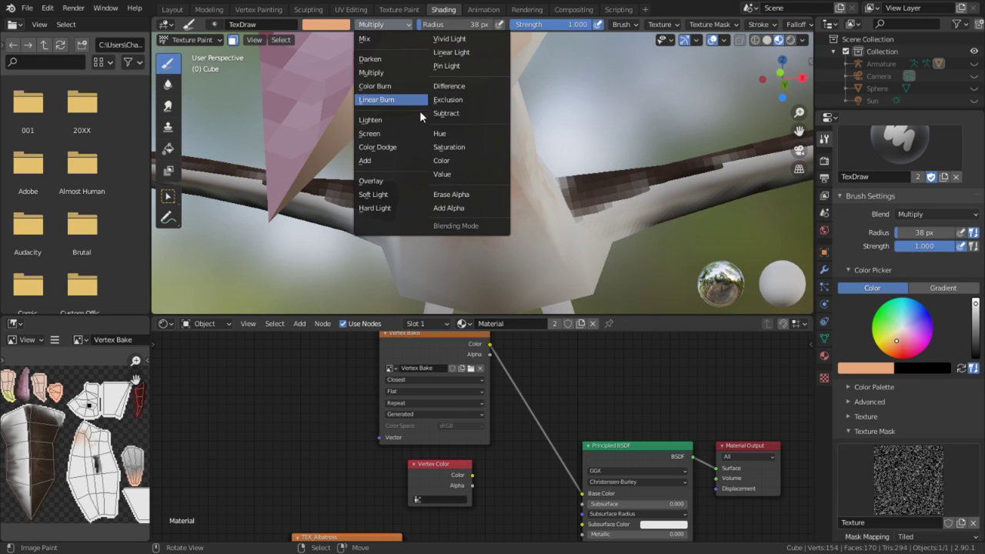
click(385, 180)
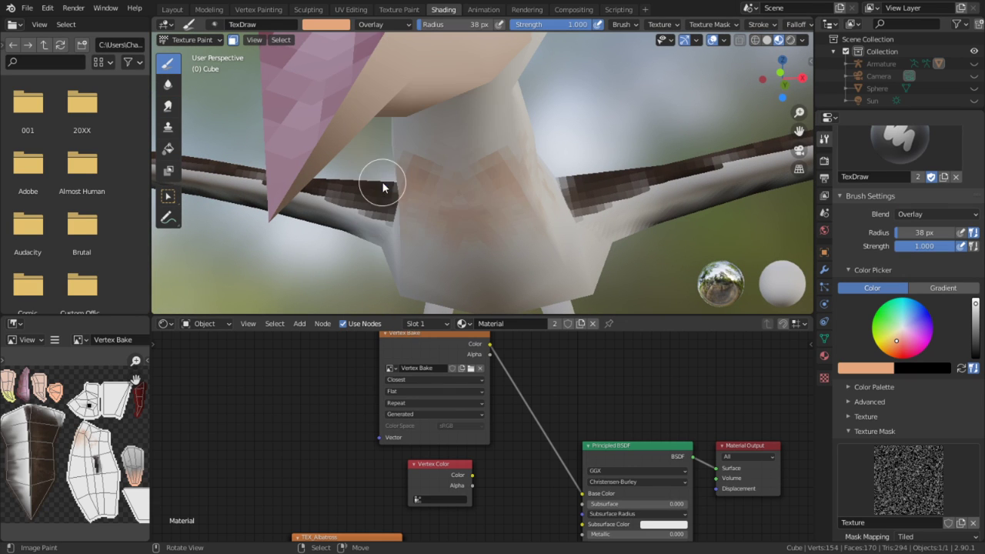
middle_drag(445, 112, 363, 168)
mouse_move(394, 89)
middle_down()
mouse_move(477, 128)
mouse_move(477, 109)
middle_up()
key(s)
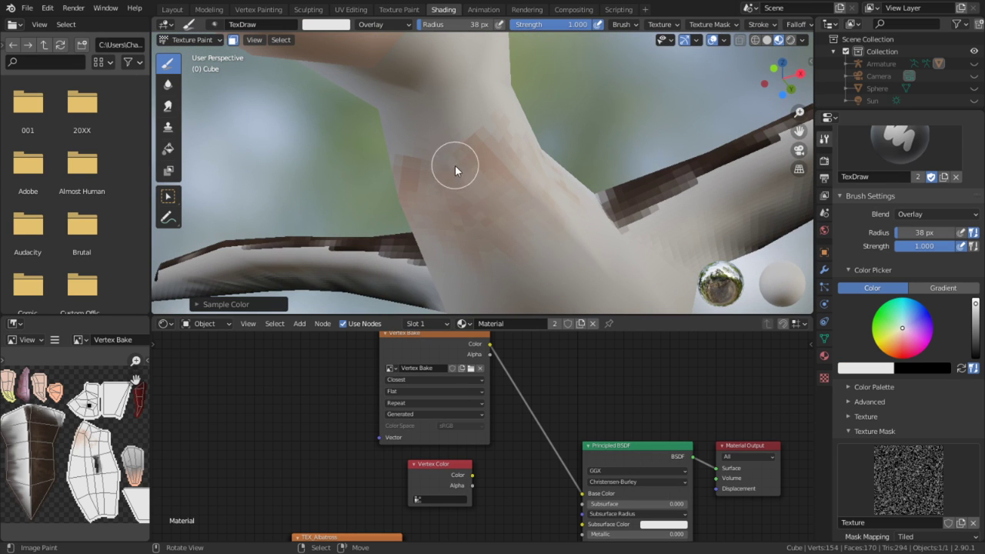
mouse_move(455, 164)
middle_down()
mouse_move(556, 200)
mouse_move(455, 216)
middle_up()
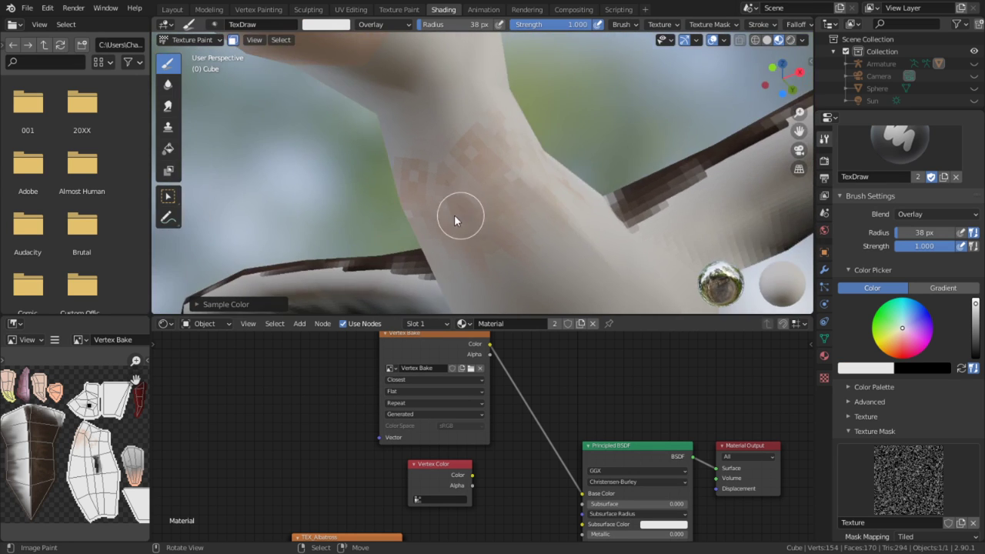
Smear the light specks into the orange neck patch and check it from several sides
click(168, 105)
middle_drag(343, 160, 476, 145)
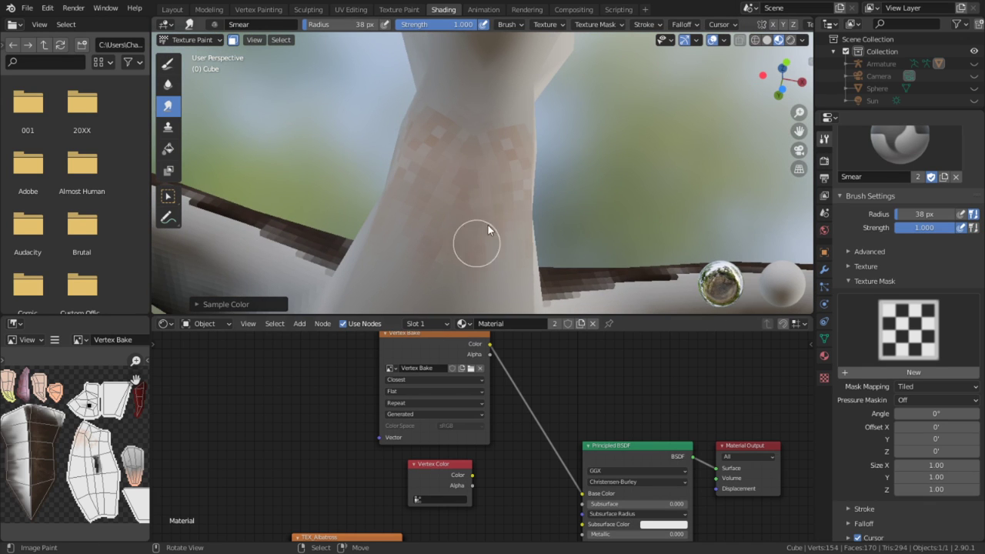
middle_drag(488, 230, 450, 198)
middle_drag(570, 246, 567, 268)
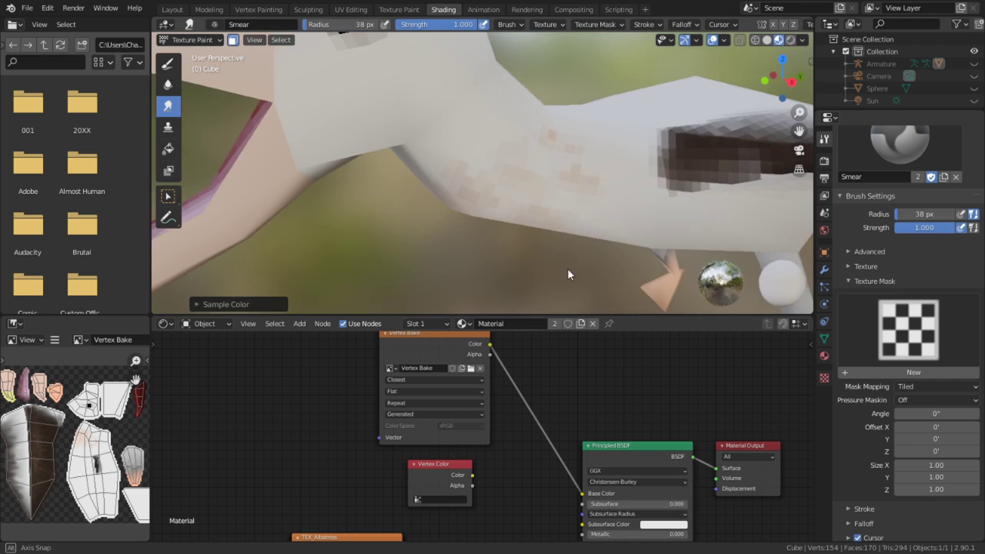
middle_drag(610, 185, 513, 226)
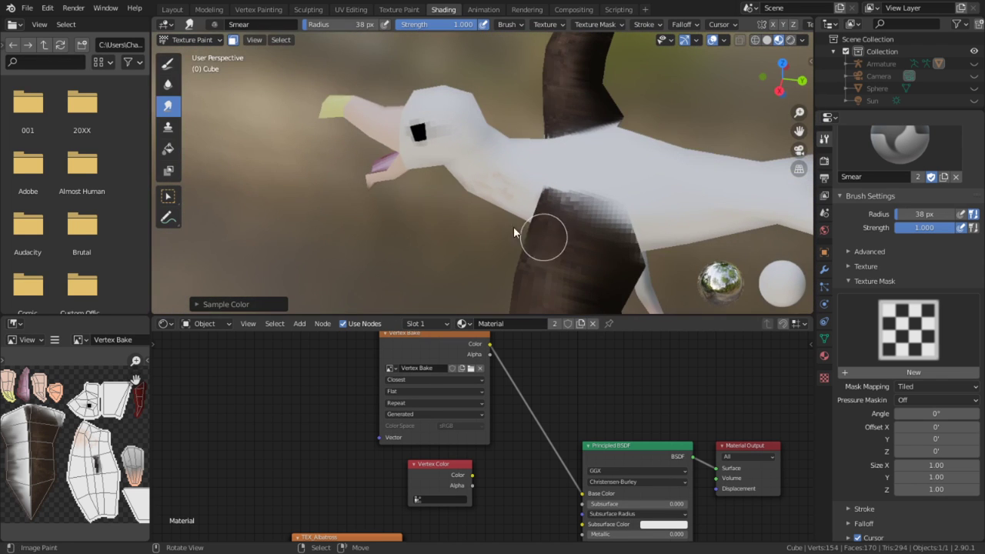
Set TexDraw to a light orange with Multiply blending and paint specks over the back of the neck
click(168, 62)
middle_drag(367, 94, 443, 161)
scroll(493, 144, up, 3)
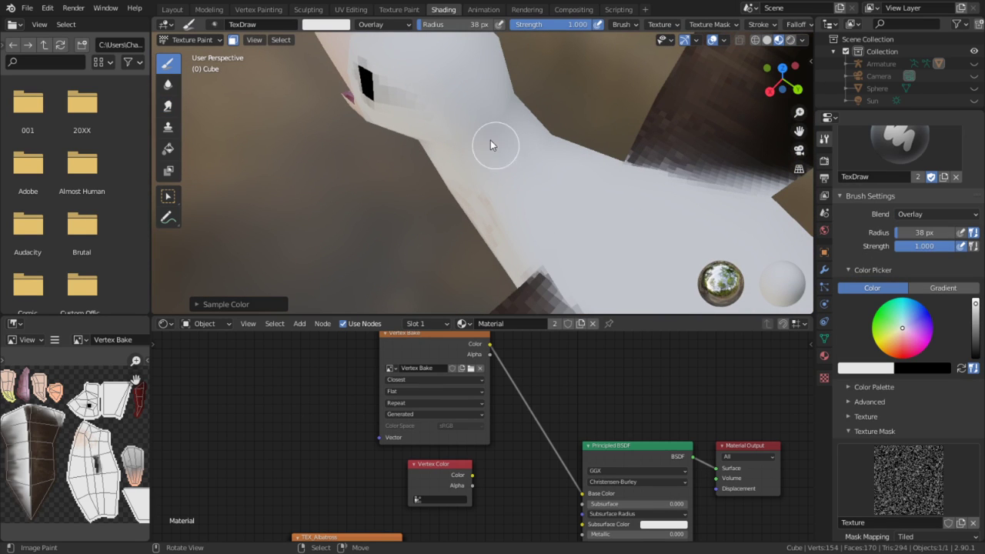
middle_drag(504, 150, 589, 103)
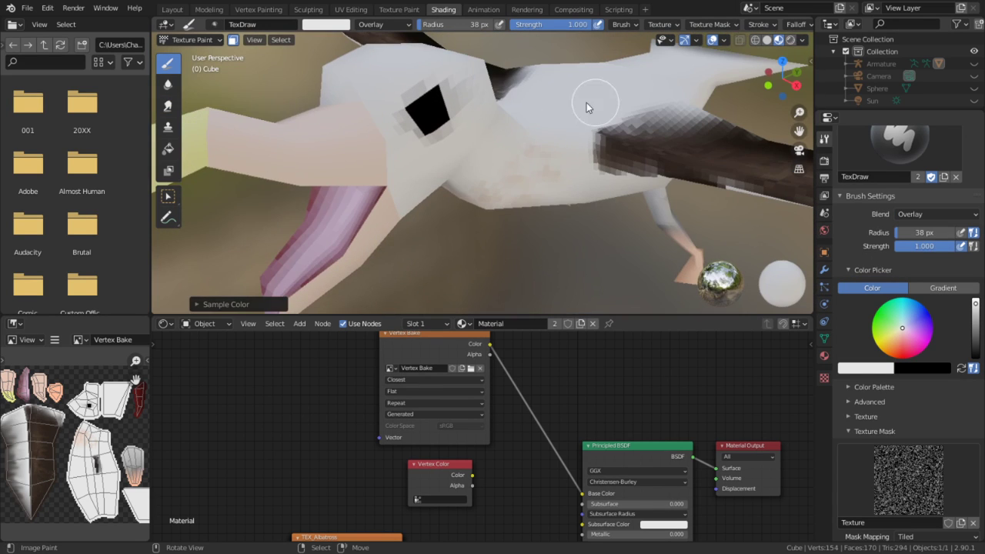
key(x)
scroll(552, 159, up, 2)
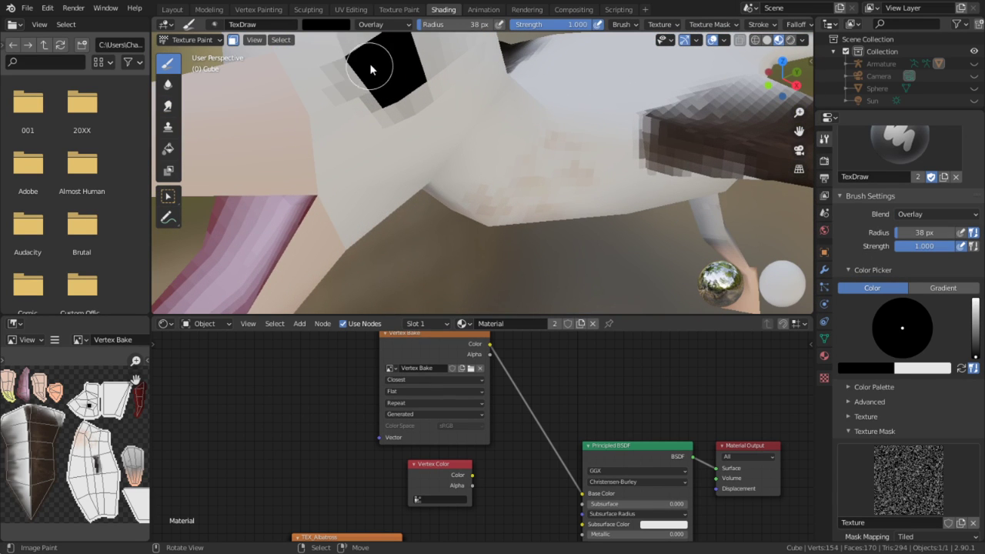
click(335, 24)
drag(410, 105, 413, 51)
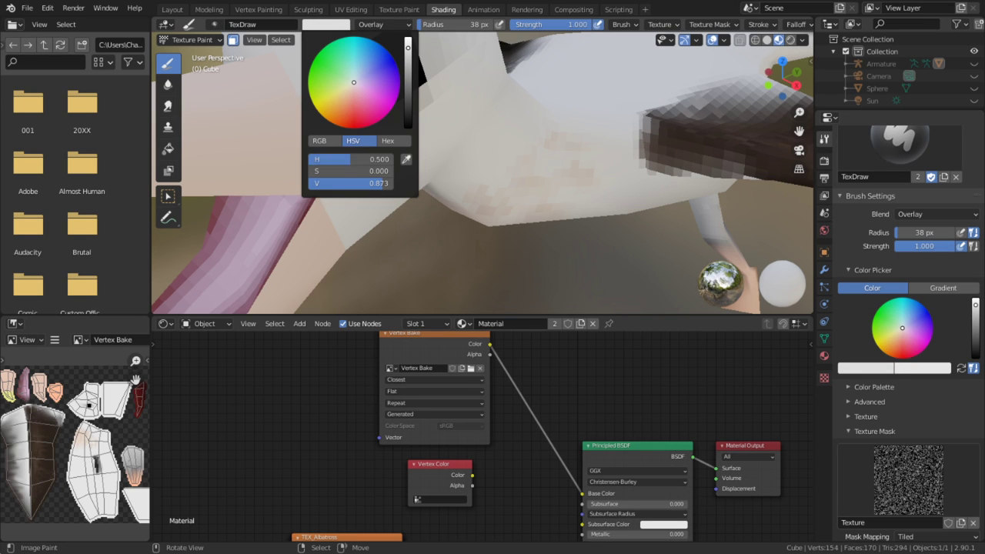
click(344, 99)
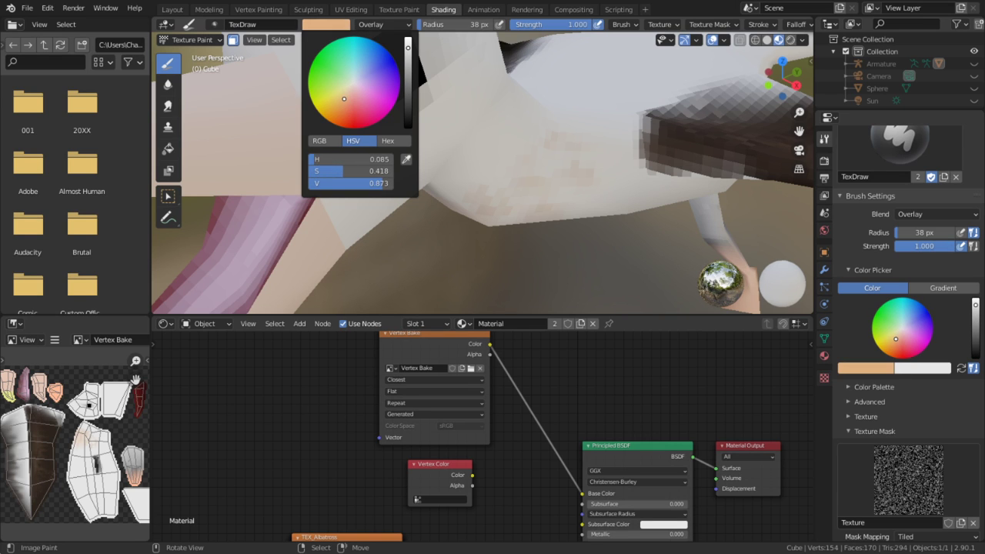
click(377, 25)
click(385, 57)
mouse_move(465, 56)
middle_down()
mouse_move(422, 96)
mouse_move(477, 112)
mouse_move(494, 145)
mouse_move(462, 153)
middle_up()
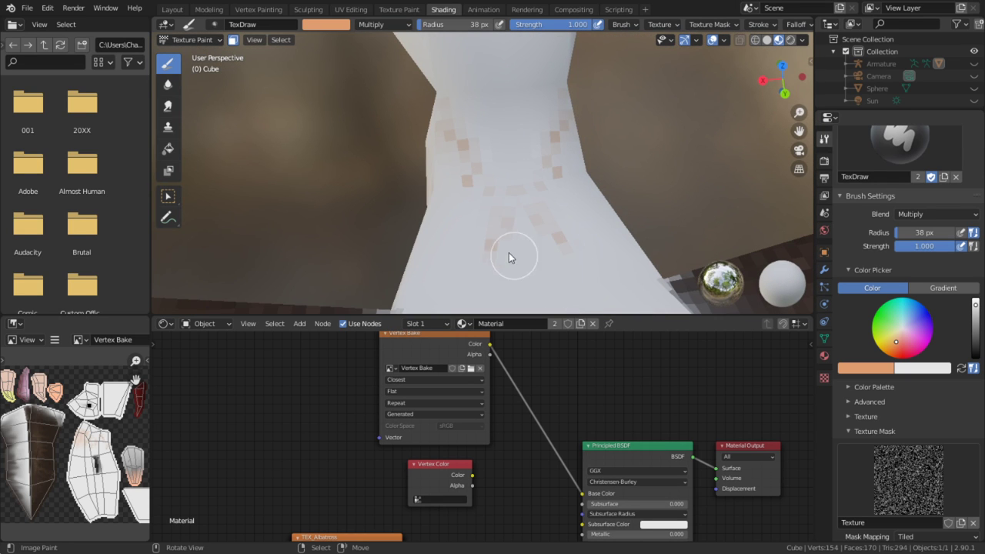
Smear the orange specks into the back of the neck with a 44 px Smear brush and check the bird from several sides
click(168, 87)
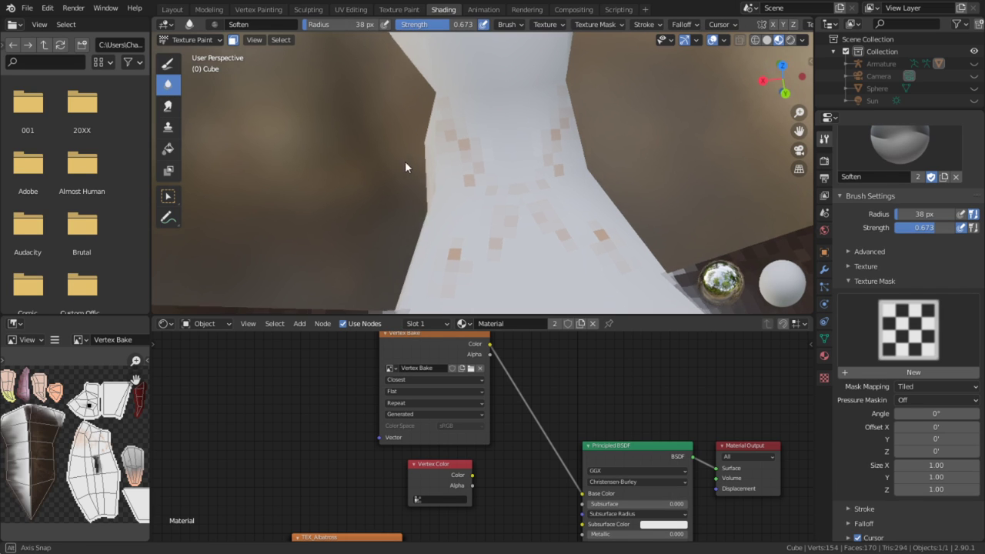
click(168, 107)
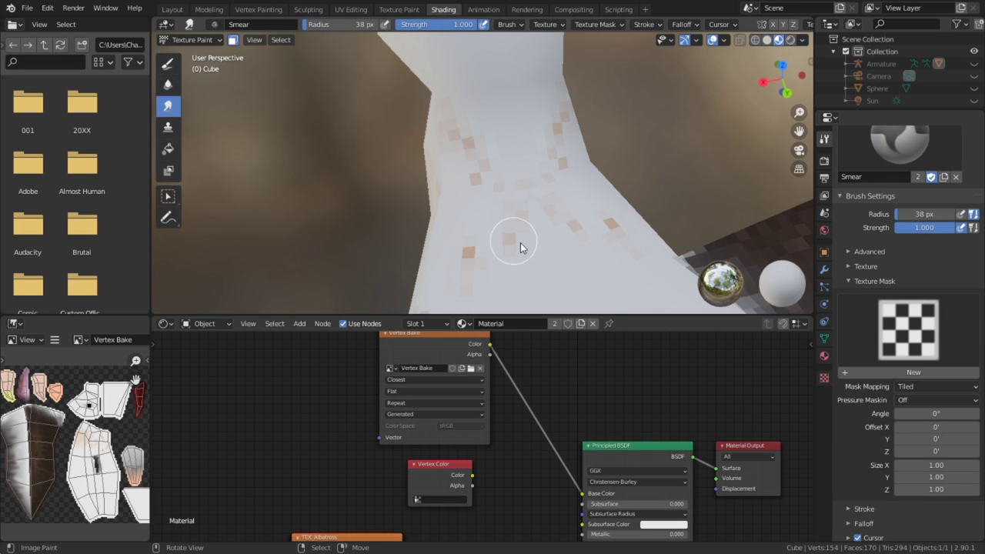
middle_drag(521, 244, 562, 256)
key(f)
click(507, 207)
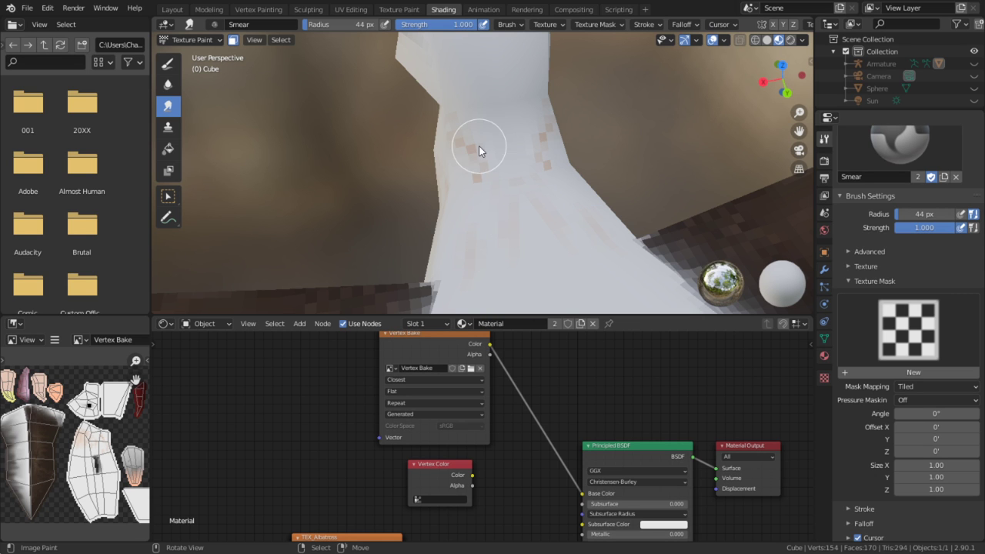
middle_drag(476, 160, 687, 132)
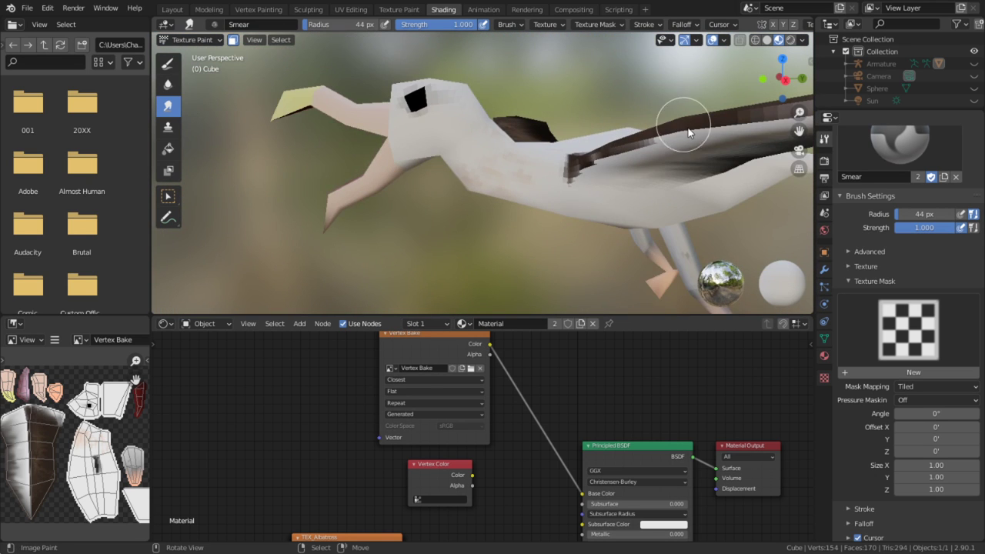
middle_drag(294, 196, 405, 214)
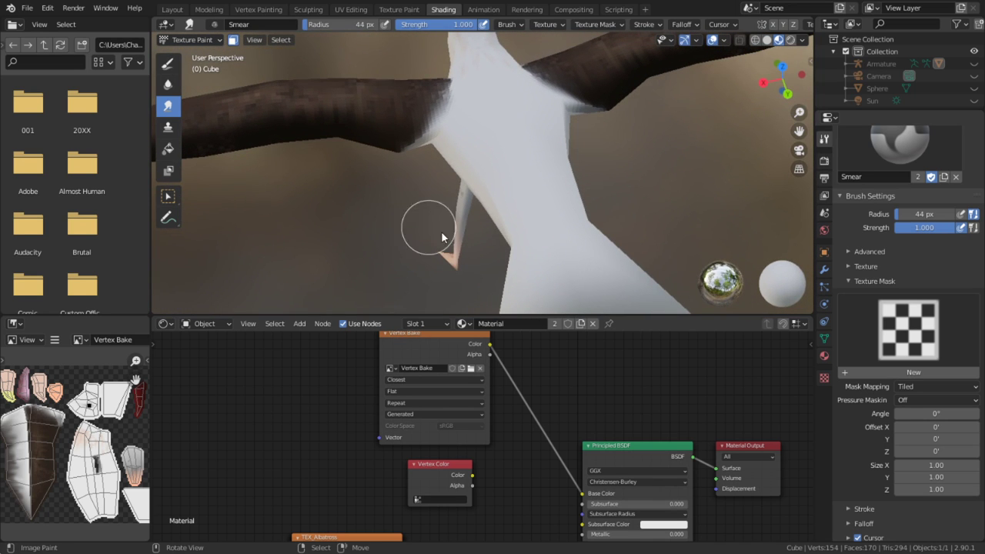
middle_drag(501, 235, 400, 85)
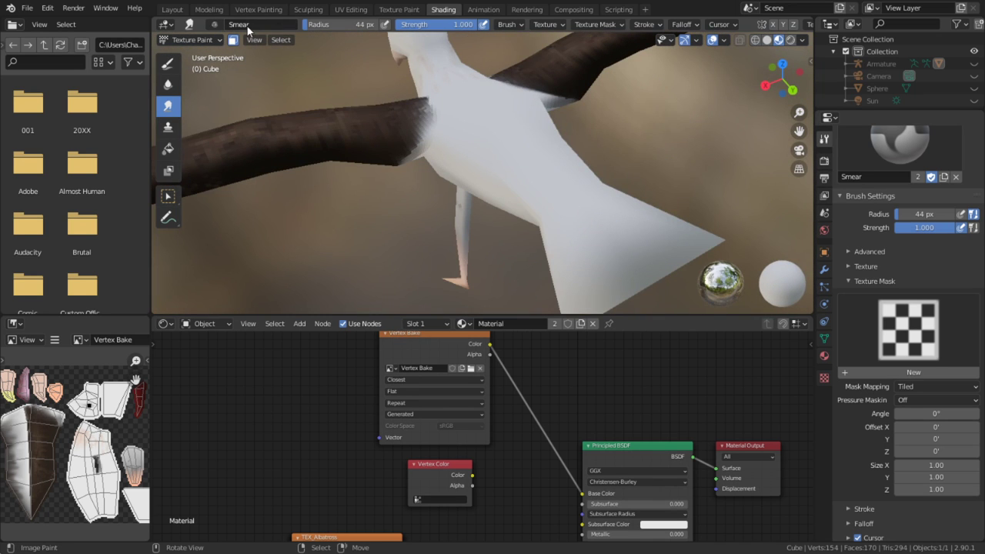
Set the TexDraw colour to a medium grey and paint Multiply specks on the body's side beneath the wing
click(168, 63)
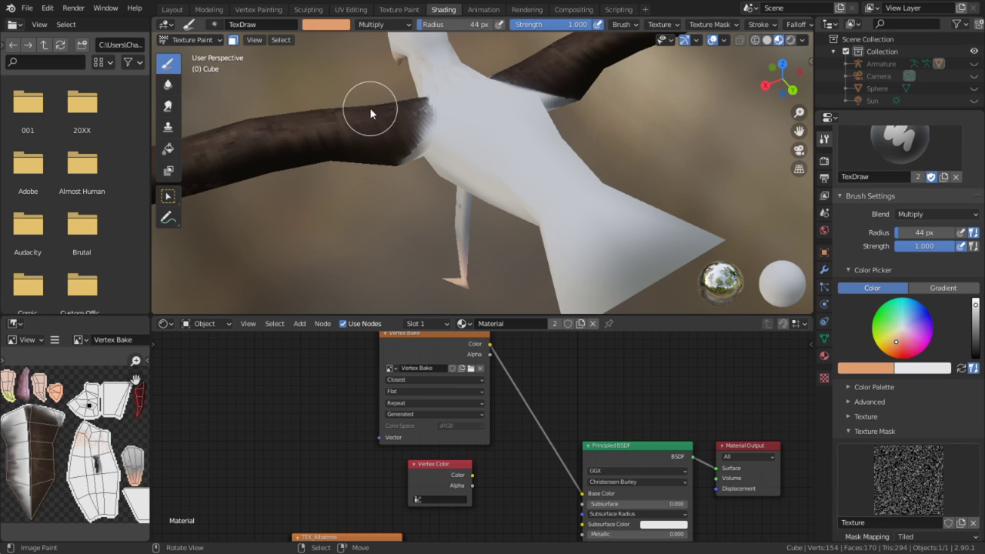
key(x)
click(349, 28)
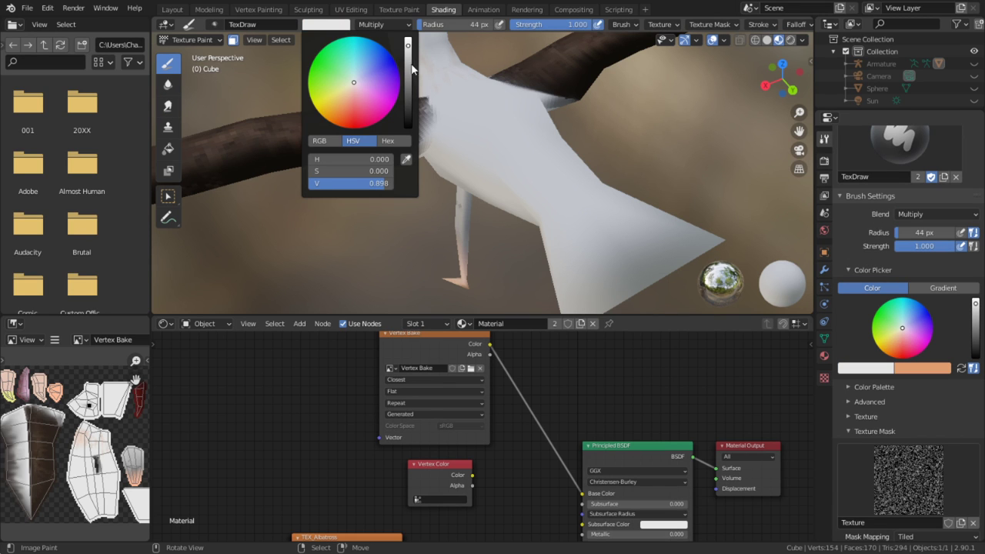
drag(407, 69, 408, 89)
middle_drag(462, 200, 439, 163)
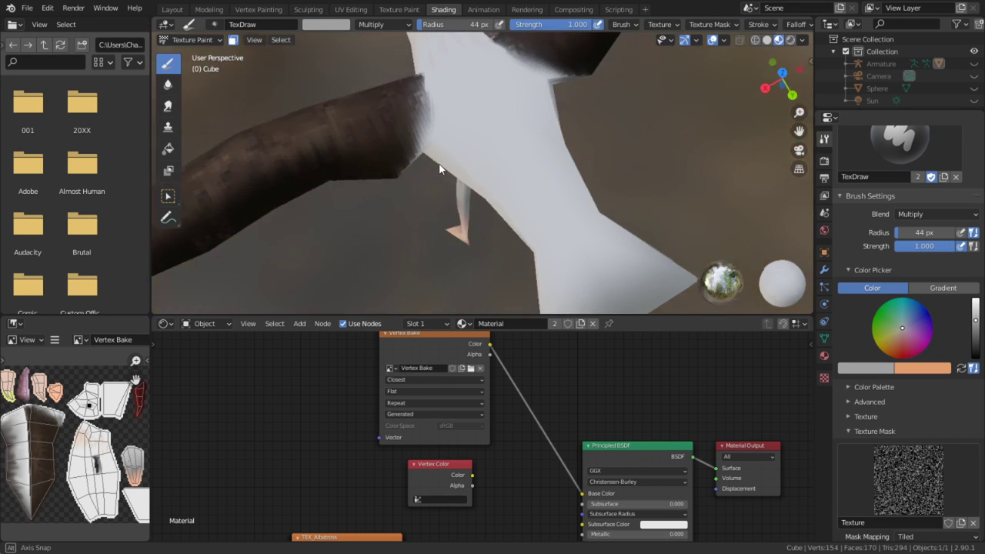
shift+middle_drag(523, 223, 573, 312)
scroll(514, 258, up, 3)
shift+middle_drag(523, 254, 518, 322)
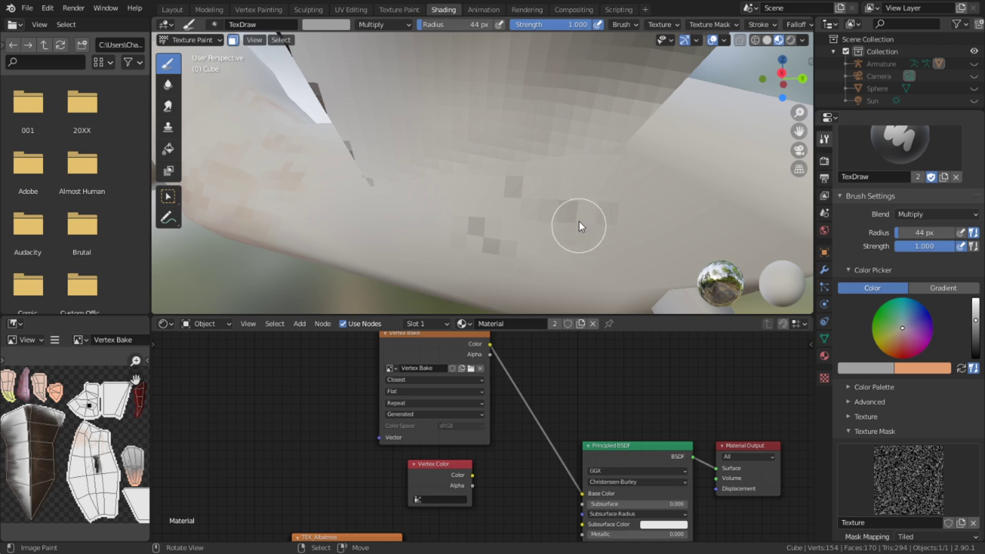
Extend the grey specks along the body's side and across the back between the wings
middle_drag(578, 222, 483, 172)
middle_drag(586, 172, 428, 160)
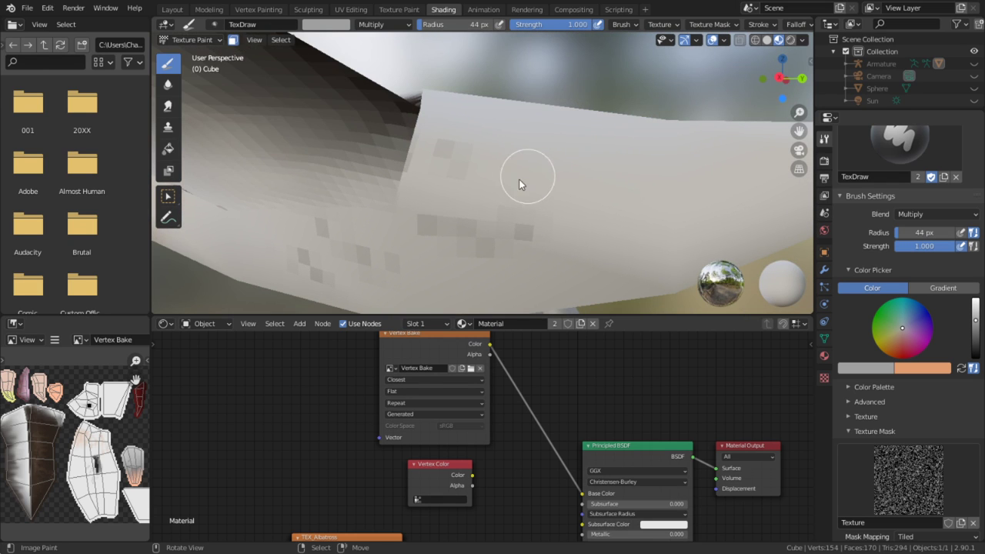
middle_drag(519, 182, 459, 204)
middle_drag(519, 209, 451, 237)
mouse_move(451, 233)
mouse_down()
mouse_move(576, 258)
mouse_move(569, 194)
mouse_move(436, 144)
mouse_move(395, 183)
mouse_up()
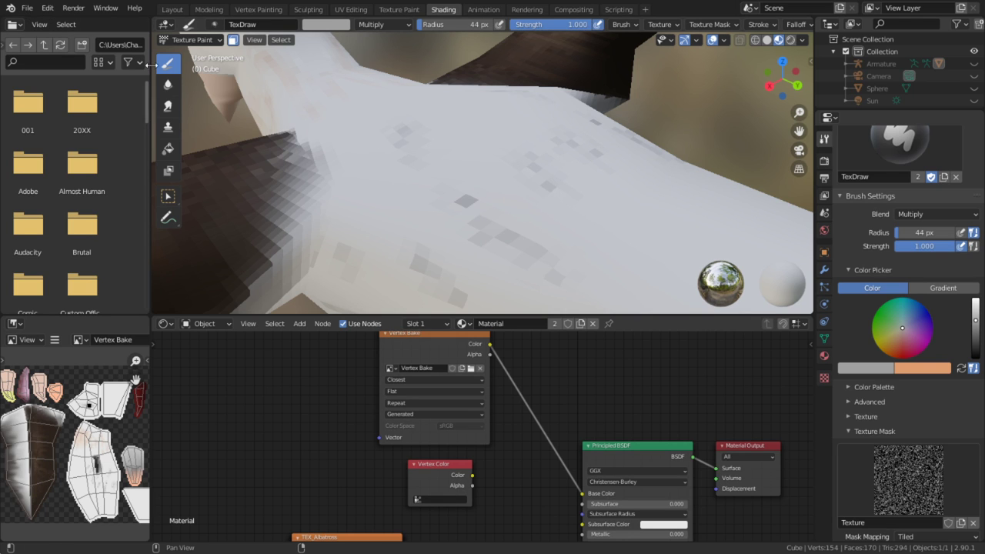
Smear the grey specks across the back with a 47 px Smear brush
click(167, 105)
mouse_move(231, 123)
middle_down()
mouse_move(357, 159)
mouse_move(432, 159)
middle_up()
key(f)
click(435, 158)
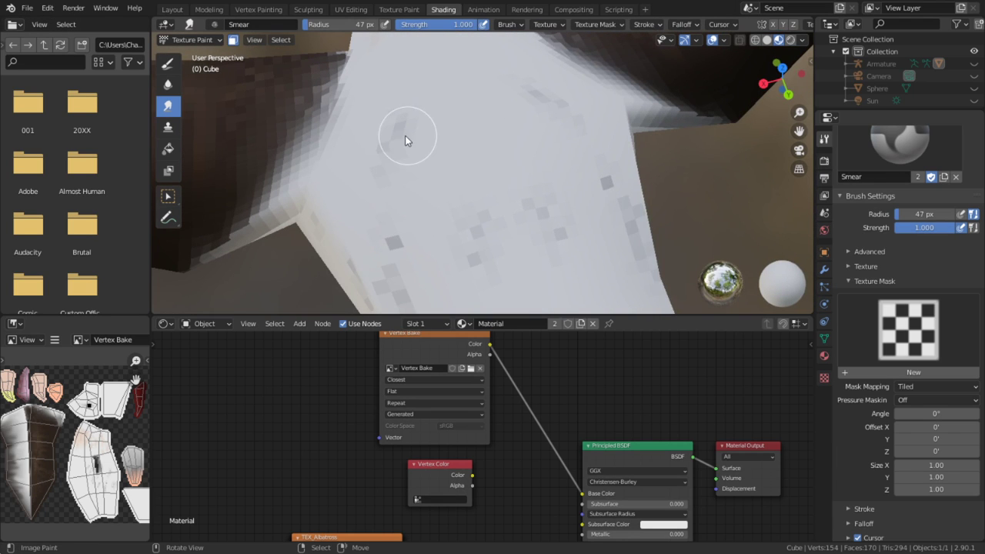
mouse_move(406, 139)
mouse_down()
mouse_move(396, 203)
mouse_move(381, 145)
mouse_move(463, 220)
mouse_up()
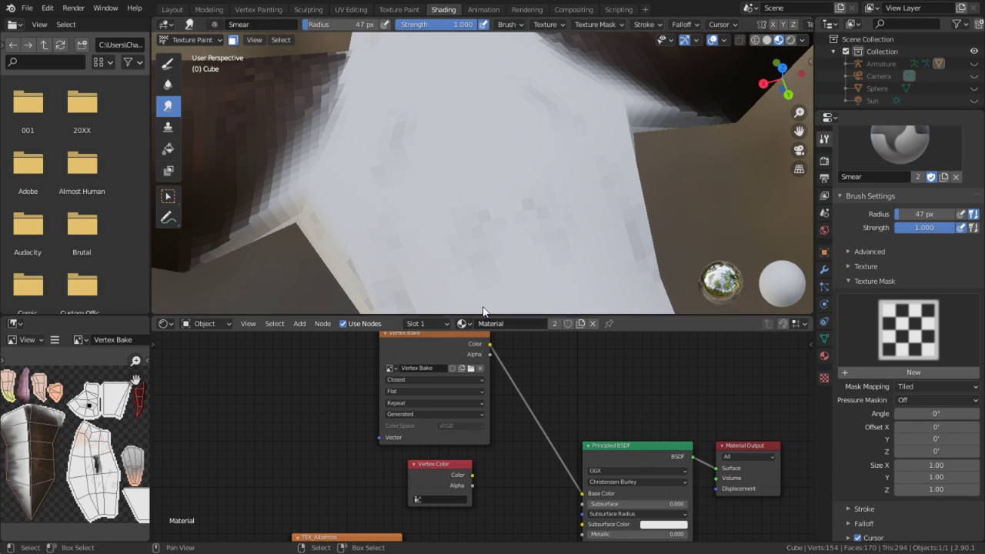
middle_drag(484, 308, 473, 193)
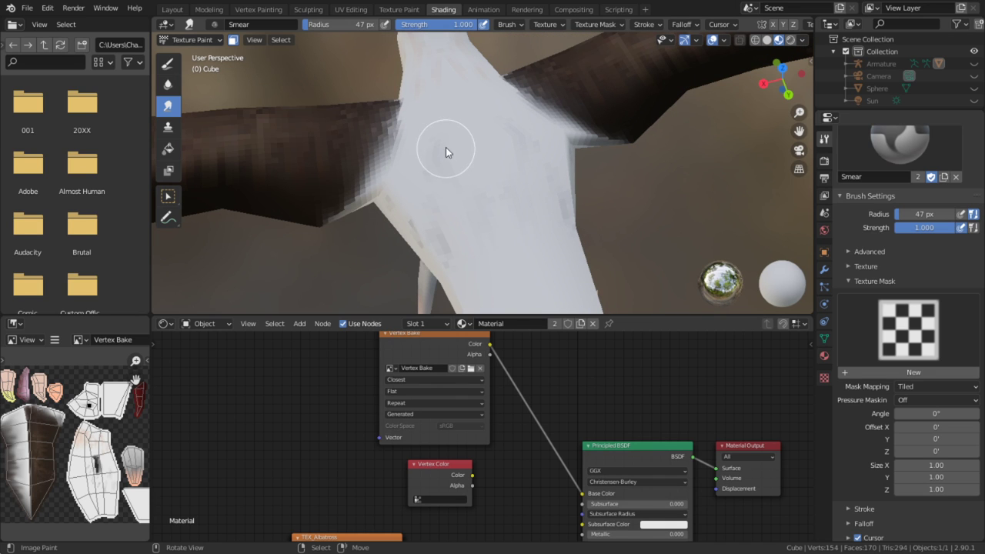
Smear the grey specks on the body's side and beneath the wing, and inspect the whole bird
middle_drag(466, 248, 515, 165)
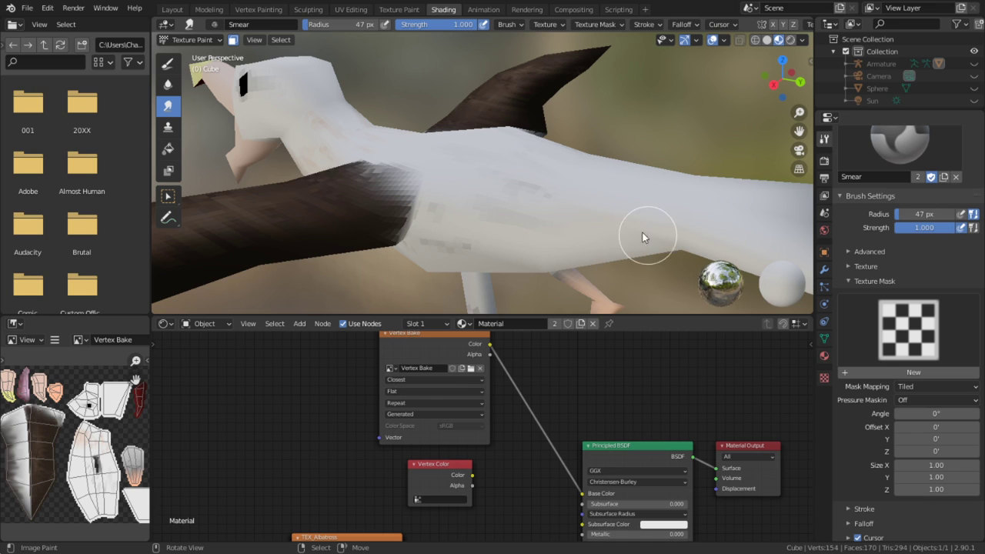
middle_drag(637, 235, 569, 143)
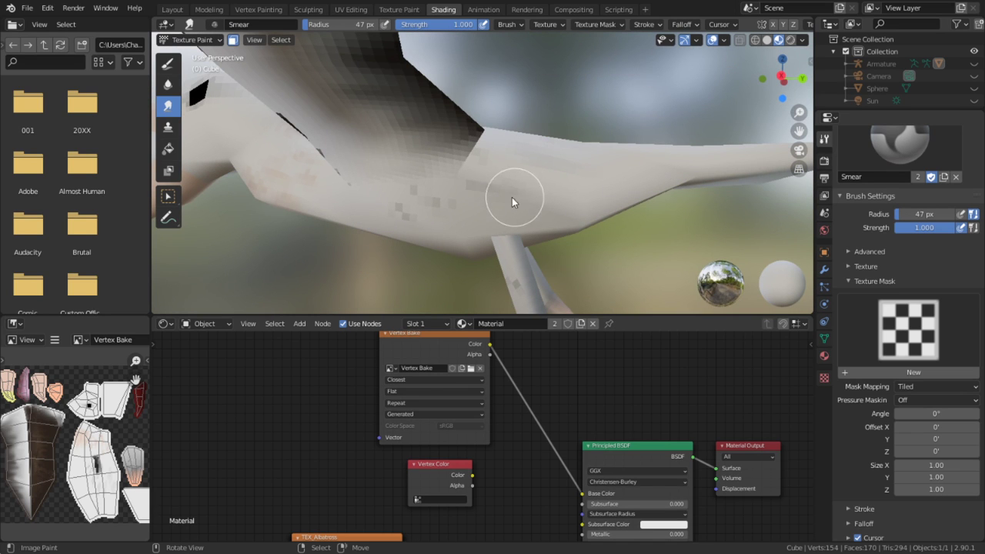
middle_drag(450, 208, 397, 198)
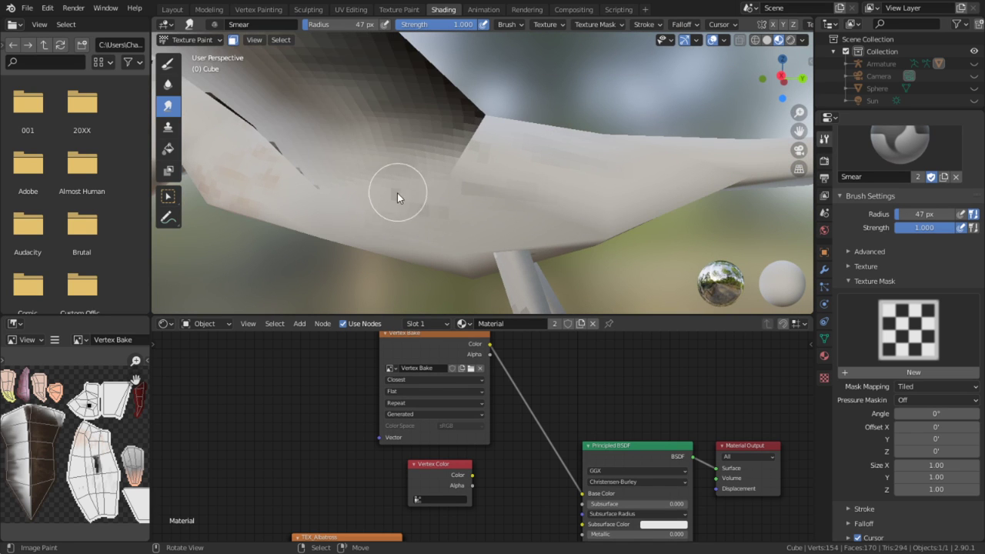
mouse_move(496, 198)
middle_down()
mouse_move(517, 186)
mouse_move(431, 223)
middle_up()
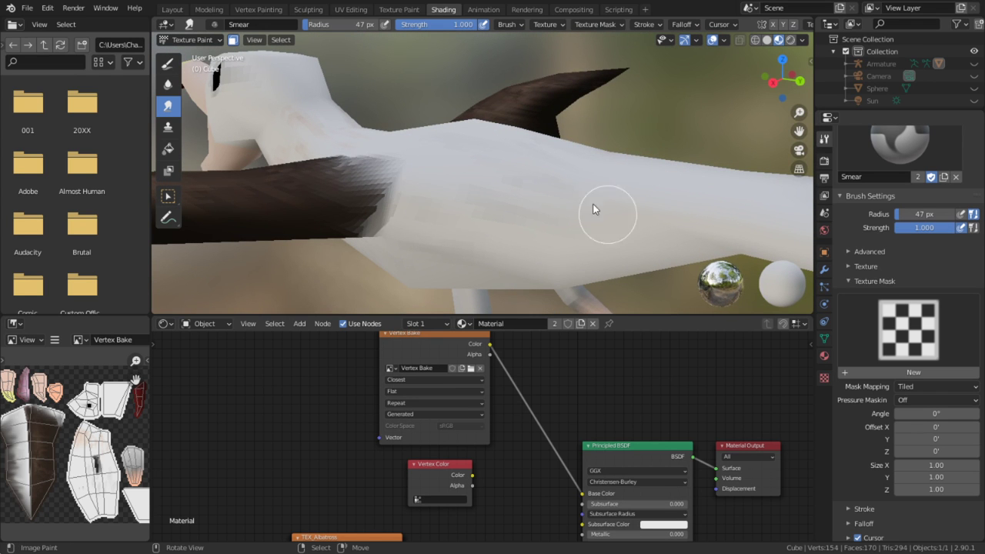
mouse_move(598, 213)
middle_down()
mouse_move(562, 257)
mouse_move(762, 238)
mouse_move(760, 187)
mouse_move(742, 143)
mouse_move(561, 167)
middle_up()
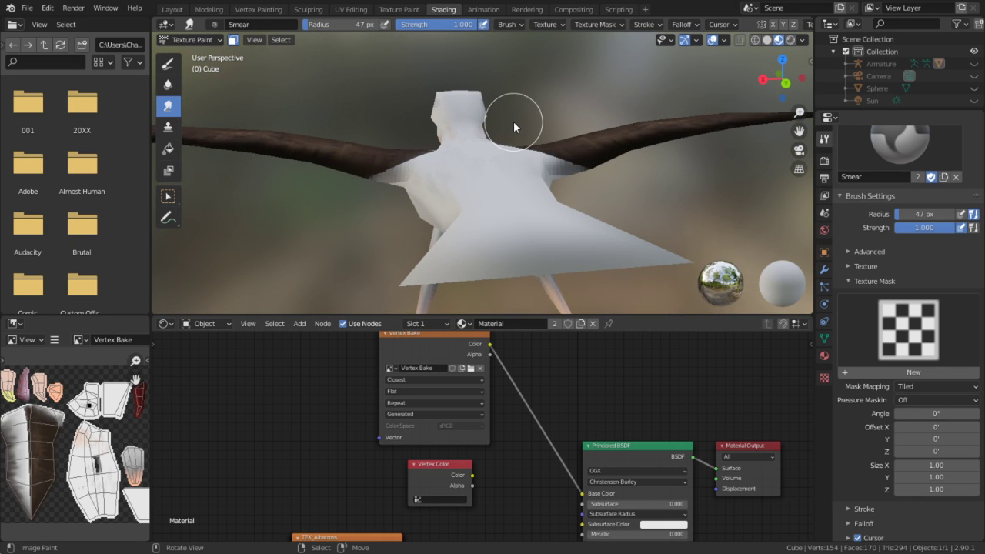
middle_drag(512, 122, 388, 111)
scroll(618, 159, up, 6)
scroll(624, 162, down, 6)
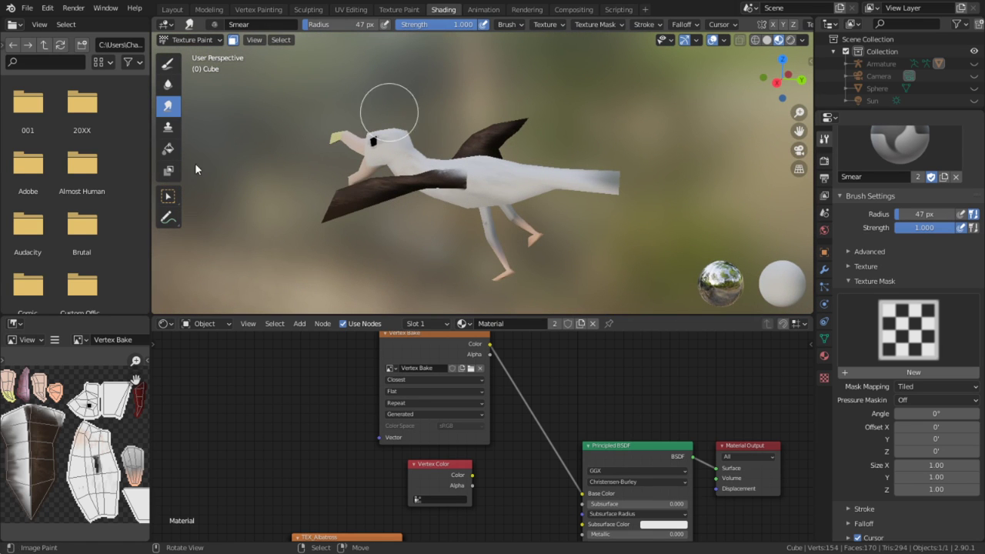
mouse_move(196, 163)
middle_down()
mouse_move(600, 209)
mouse_move(455, 259)
mouse_move(433, 290)
mouse_move(375, 198)
middle_up()
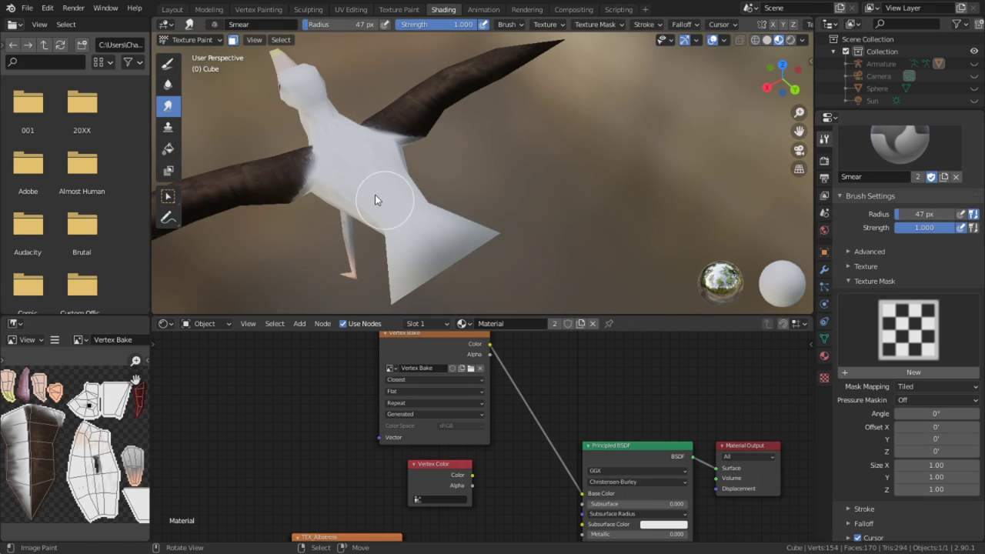
Sample a dark brown from the wing and make it the active TexDraw painting colour
click(169, 63)
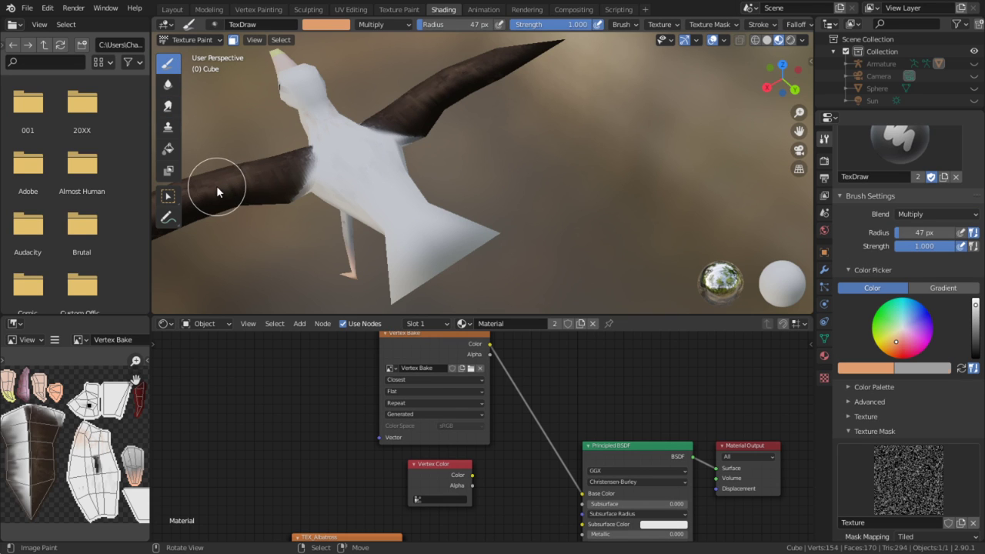
mouse_move(216, 185)
middle_down()
mouse_move(277, 241)
mouse_move(269, 230)
middle_up()
key(s)
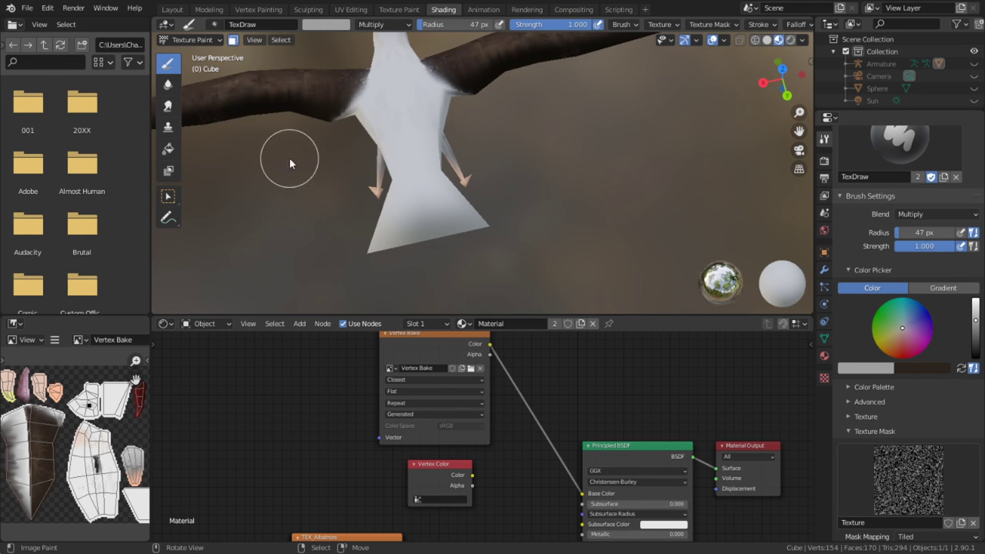
scroll(296, 160, up, 3)
key(x)
middle_drag(350, 185, 320, 250)
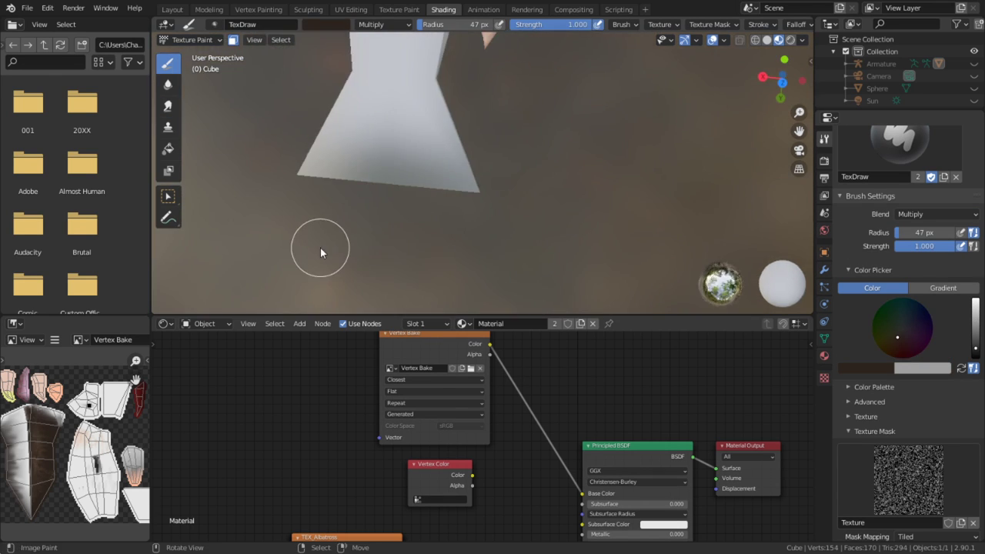
Enlarge the TexDraw brush to 79 px and paint dark brown specks in bands across the tail's end
shift+middle_drag(385, 240, 456, 240)
scroll(463, 200, up, 3)
shift+middle_drag(471, 147, 505, 170)
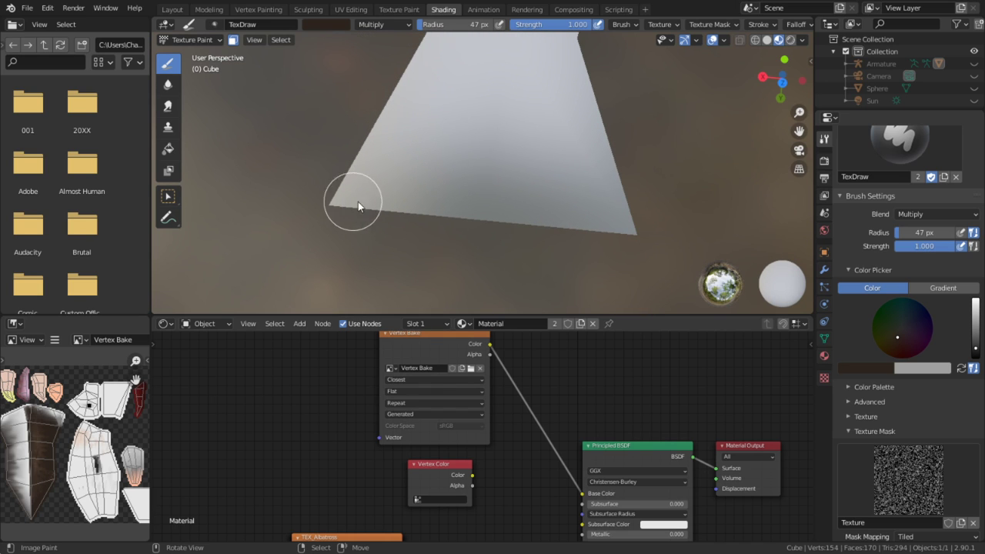
shift+middle_drag(555, 204, 514, 210)
key(f)
click(537, 216)
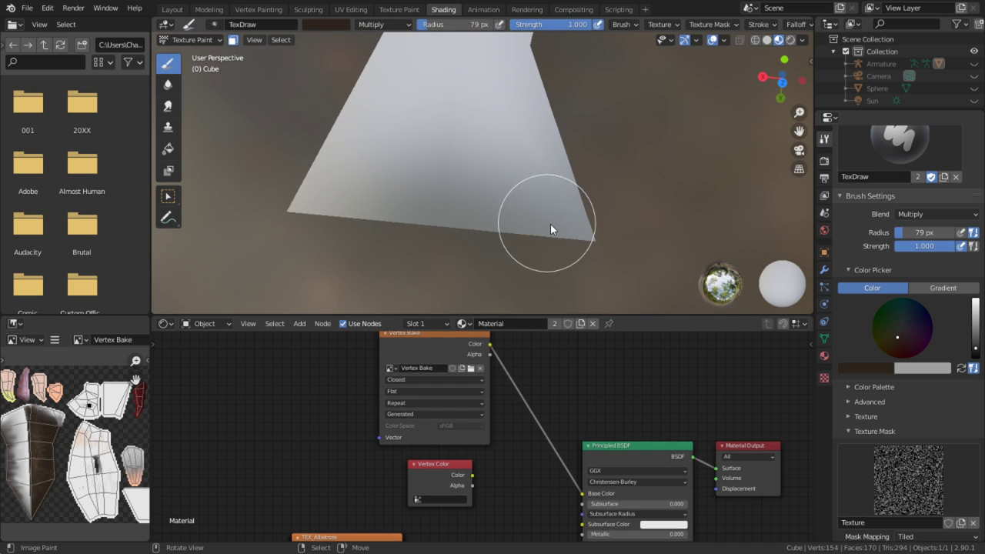
mouse_move(550, 221)
mouse_down()
mouse_move(410, 186)
mouse_move(395, 197)
mouse_up()
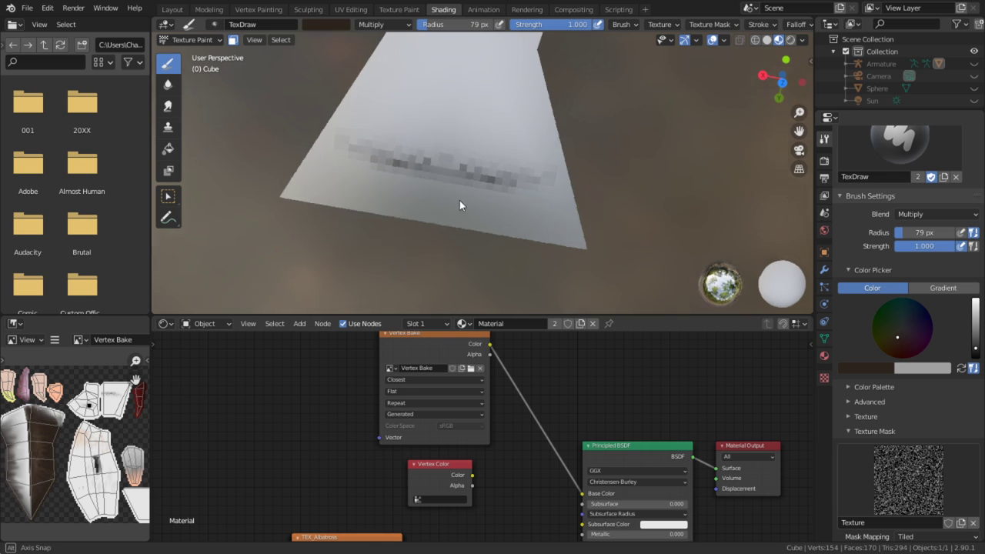
mouse_move(462, 205)
middle_down()
mouse_move(545, 86)
mouse_move(441, 217)
middle_up()
middle_drag(341, 282, 443, 274)
mouse_move(462, 258)
mouse_down()
mouse_move(545, 209)
mouse_move(497, 233)
mouse_move(589, 233)
mouse_move(393, 283)
mouse_up()
middle_drag(489, 253, 513, 279)
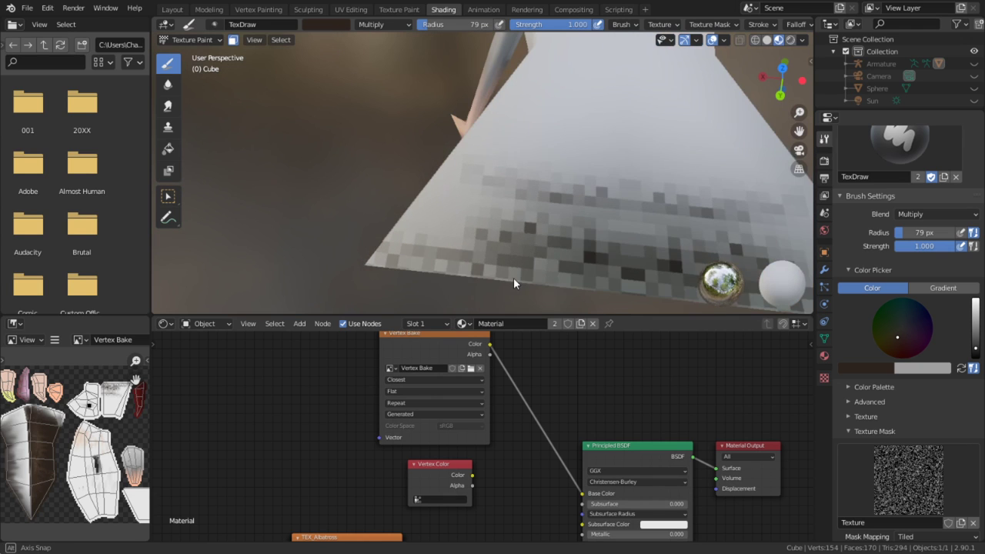
Fill the tail's upper end with dark brown specks and add a few along the rear edge of its underside
scroll(513, 279, down, 2)
mouse_move(487, 223)
mouse_down()
mouse_move(690, 245)
mouse_move(496, 208)
mouse_move(632, 195)
mouse_move(632, 169)
mouse_move(533, 163)
mouse_up()
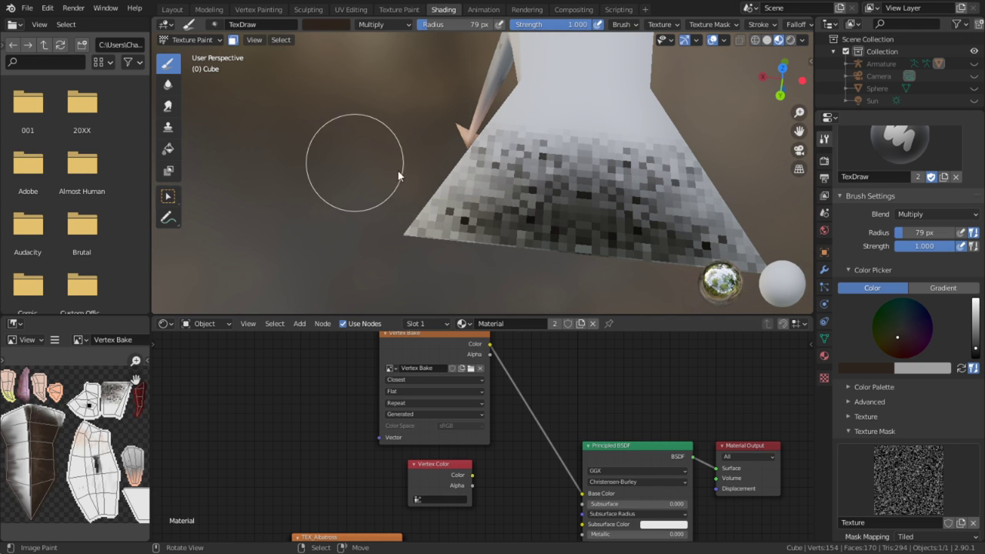
mouse_move(354, 169)
middle_down()
mouse_move(527, 288)
mouse_move(559, 213)
mouse_move(525, 142)
middle_up()
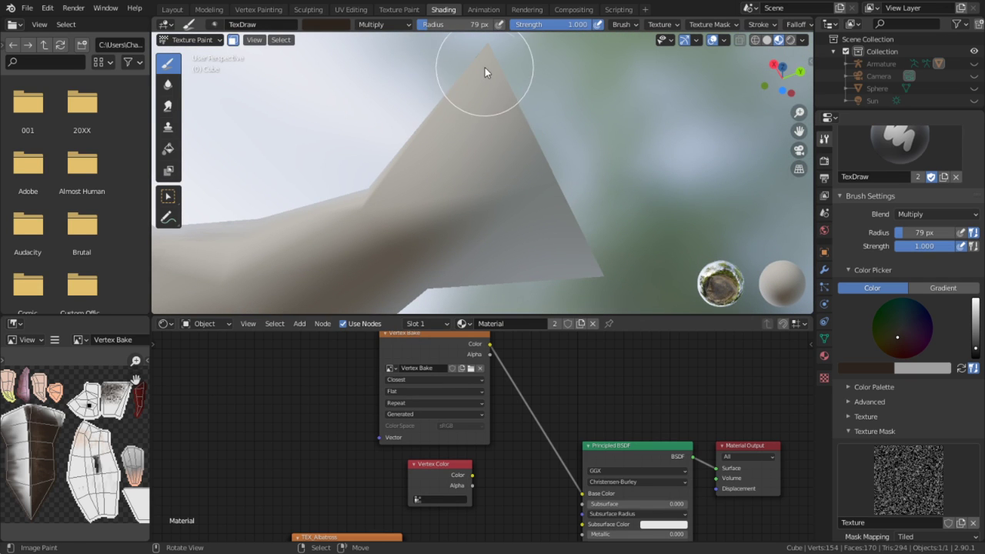
drag(484, 67, 574, 188)
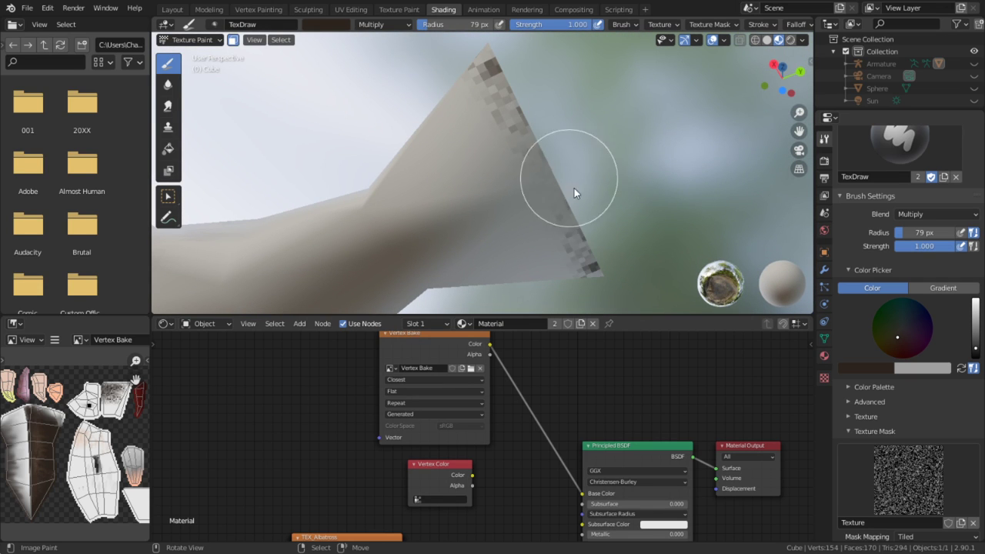
Blur the dark specks on the tail's underside edge and upper side with the 79 px Soften brush
click(168, 84)
mouse_move(533, 133)
mouse_down()
mouse_move(598, 249)
mouse_move(621, 251)
mouse_move(577, 157)
mouse_move(485, 42)
mouse_move(612, 270)
mouse_move(517, 78)
mouse_up()
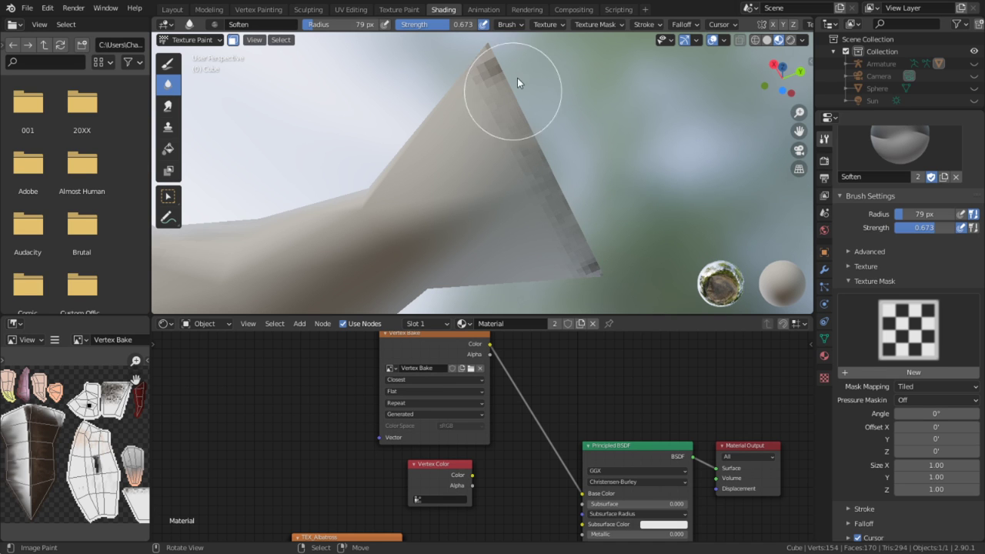
middle_drag(523, 106, 559, 306)
middle_drag(497, 268, 510, 199)
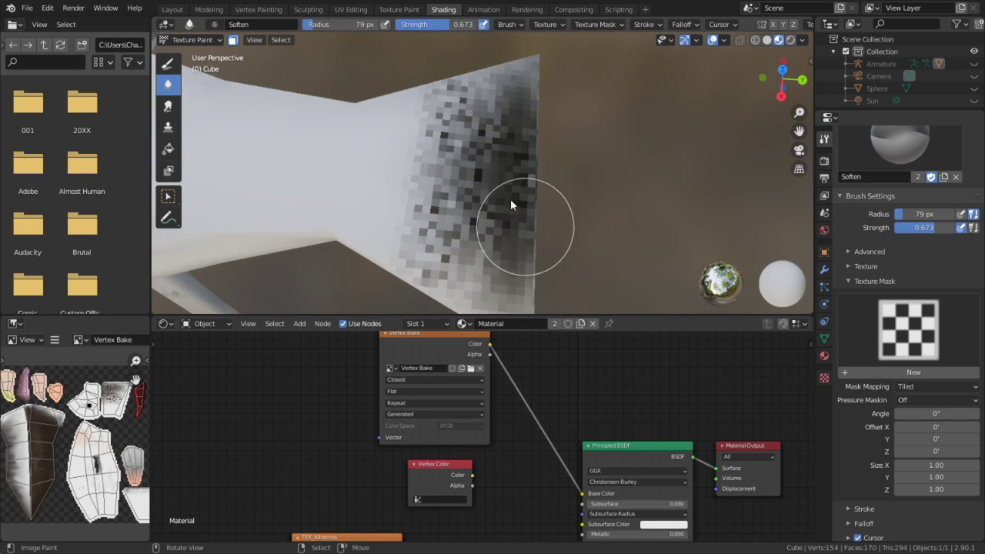
mouse_move(482, 215)
mouse_down()
mouse_move(526, 170)
mouse_move(467, 225)
mouse_move(436, 171)
mouse_up()
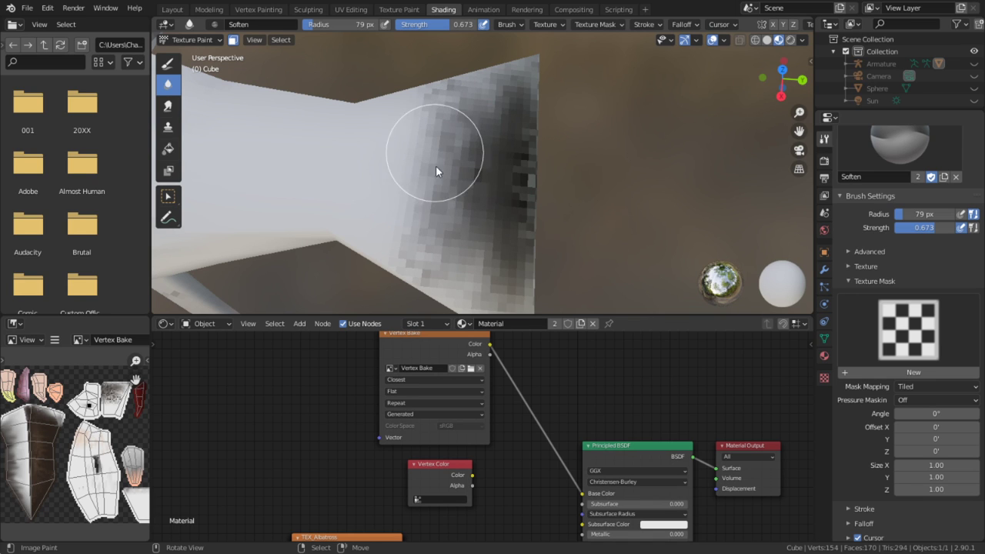
Reduce the Smear brush to 41 px and pull the tail's dark upper end into lengthwise streaks towards the body
click(167, 105)
mouse_move(192, 115)
middle_down()
mouse_move(253, 210)
mouse_move(435, 130)
middle_up()
mouse_move(435, 131)
mouse_down()
mouse_move(405, 127)
mouse_move(362, 231)
mouse_move(386, 216)
mouse_up()
middle_drag(406, 186, 308, 221)
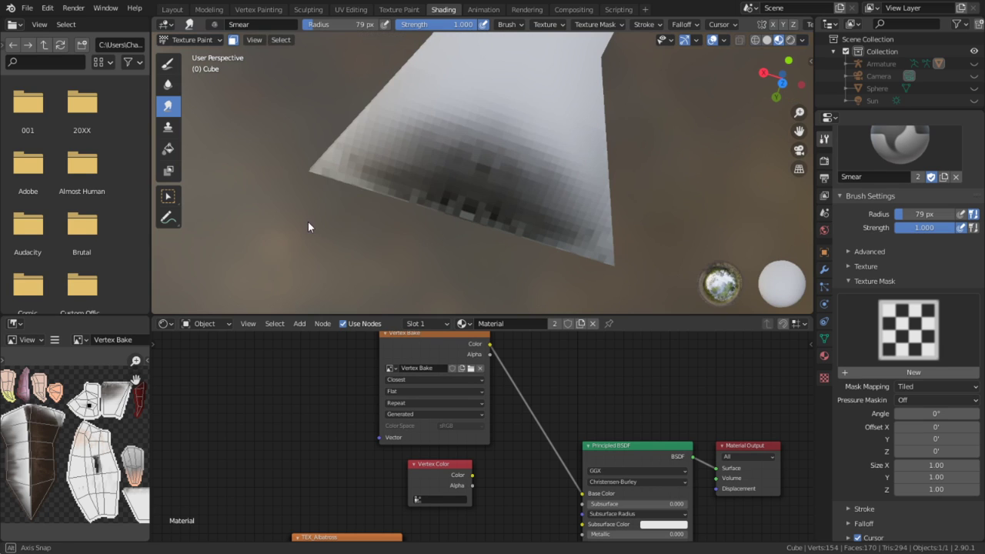
key(f)
click(367, 211)
shift+middle_drag(399, 213, 398, 249)
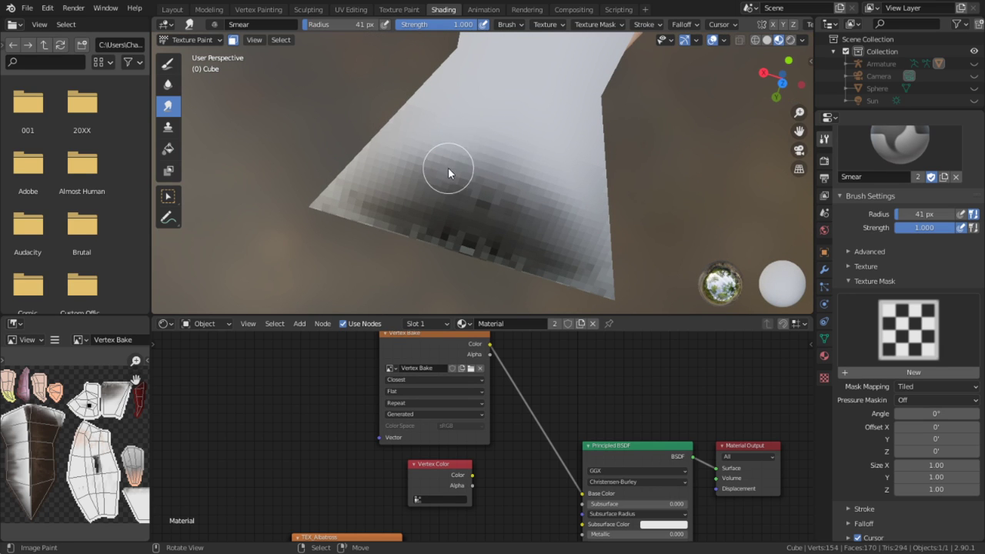
mouse_move(450, 103)
mouse_down()
mouse_move(418, 177)
mouse_move(408, 136)
mouse_move(400, 148)
mouse_up()
middle_drag(365, 185, 409, 150)
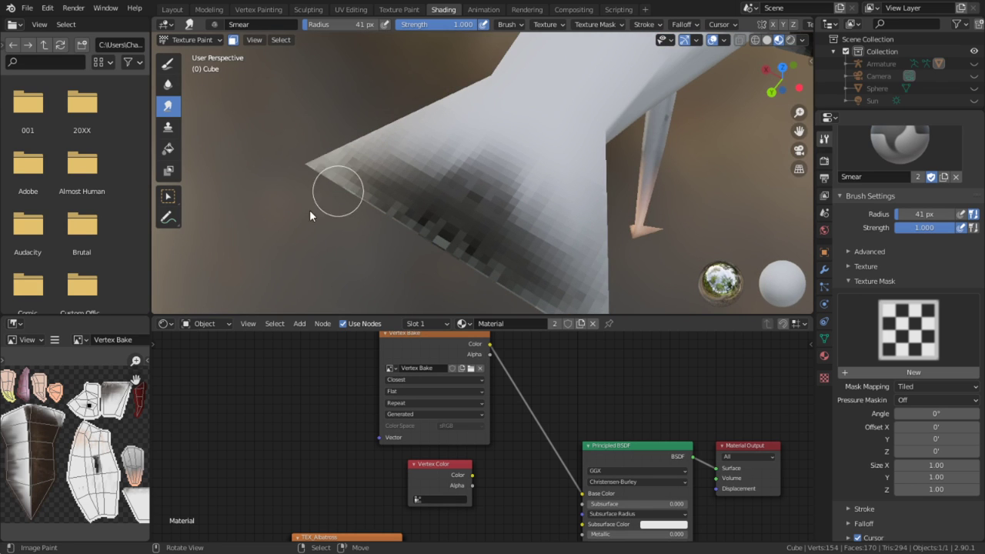
middle_drag(309, 209, 433, 182)
mouse_move(433, 182)
mouse_down()
mouse_move(423, 270)
mouse_move(400, 186)
mouse_move(433, 256)
mouse_move(479, 220)
mouse_move(461, 146)
mouse_move(418, 269)
mouse_move(367, 248)
mouse_move(377, 209)
mouse_up()
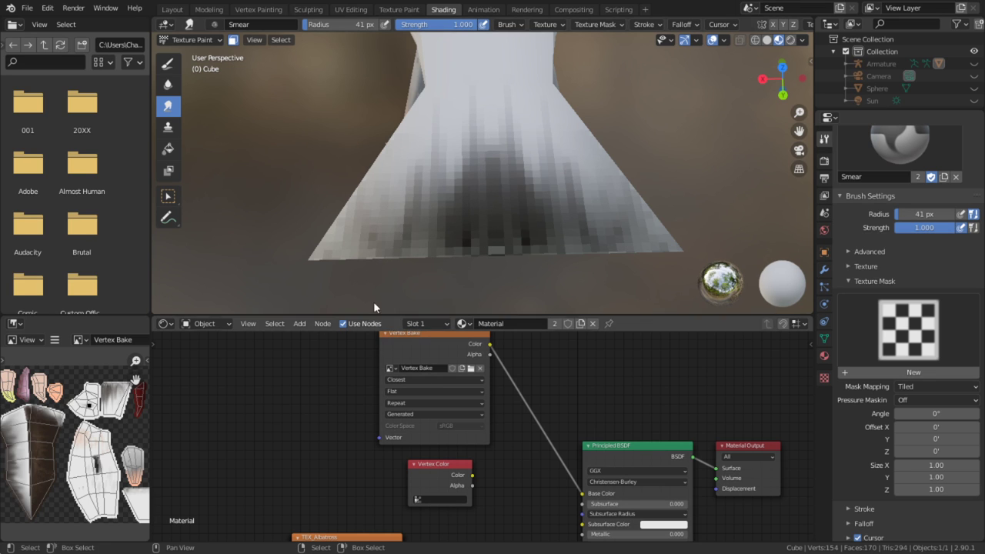
mouse_move(350, 283)
mouse_down()
mouse_move(433, 213)
mouse_move(424, 223)
mouse_move(485, 215)
mouse_move(454, 237)
mouse_up()
Paint dark brown specks in bands along the rear edge of the tail's underside with the TexDraw brush
middle_drag(456, 241, 649, 337)
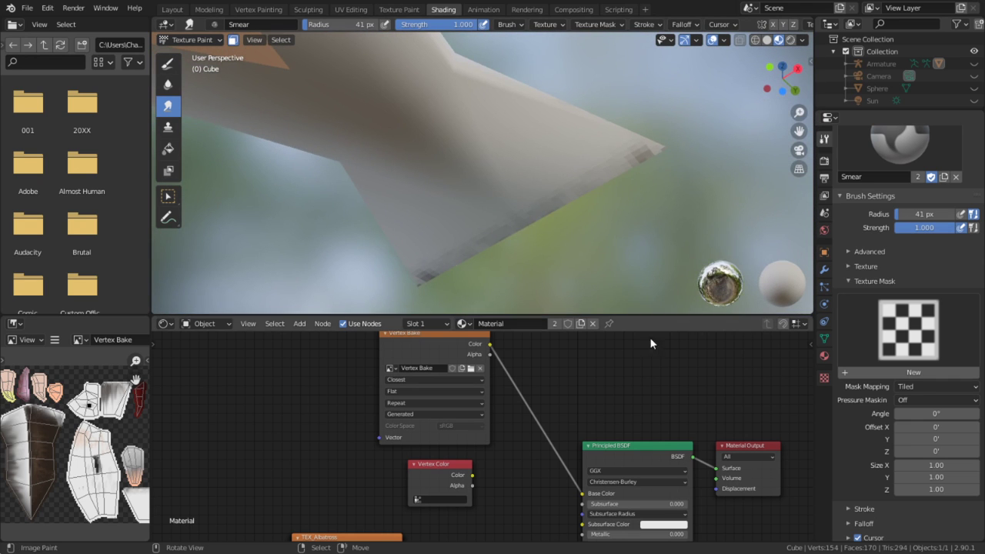
middle_drag(495, 184, 536, 187)
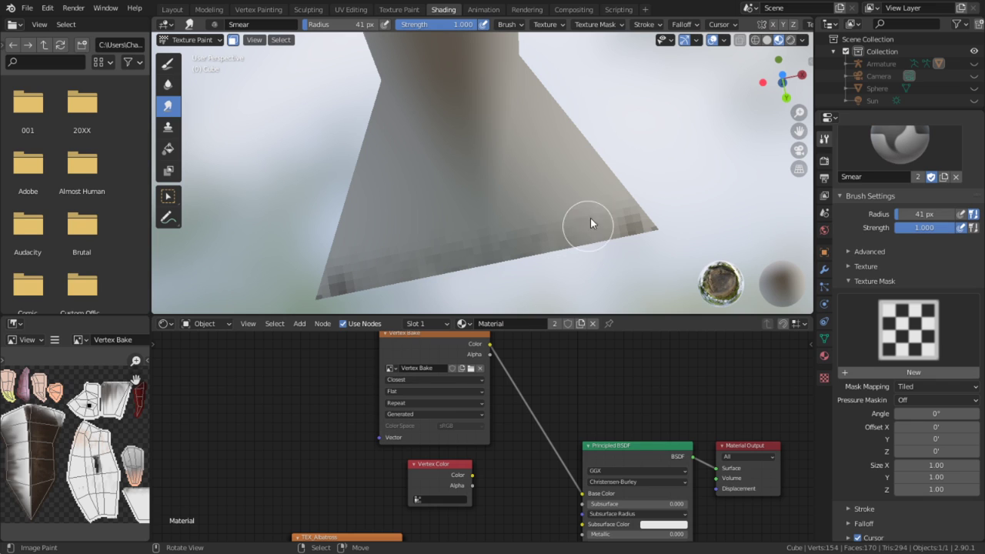
click(168, 63)
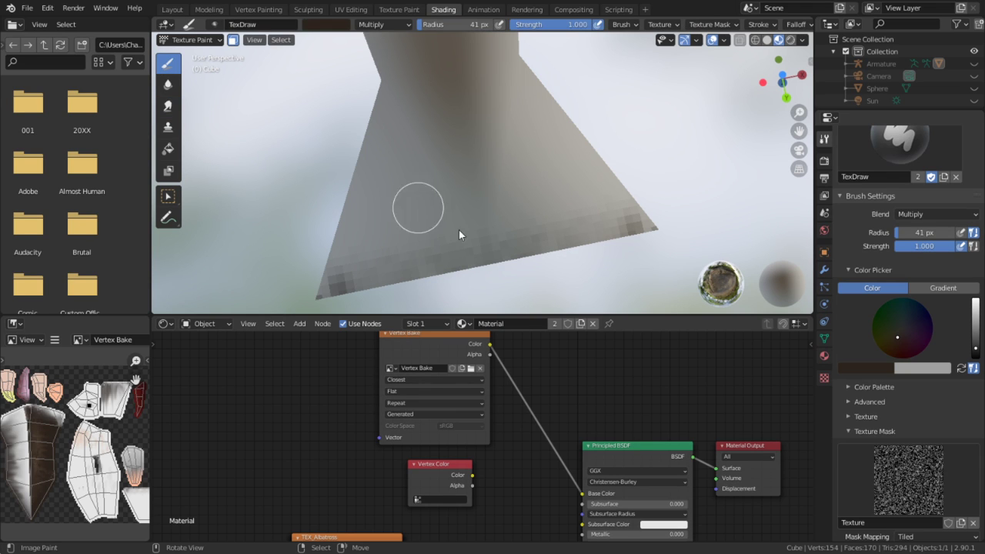
drag(392, 231, 561, 221)
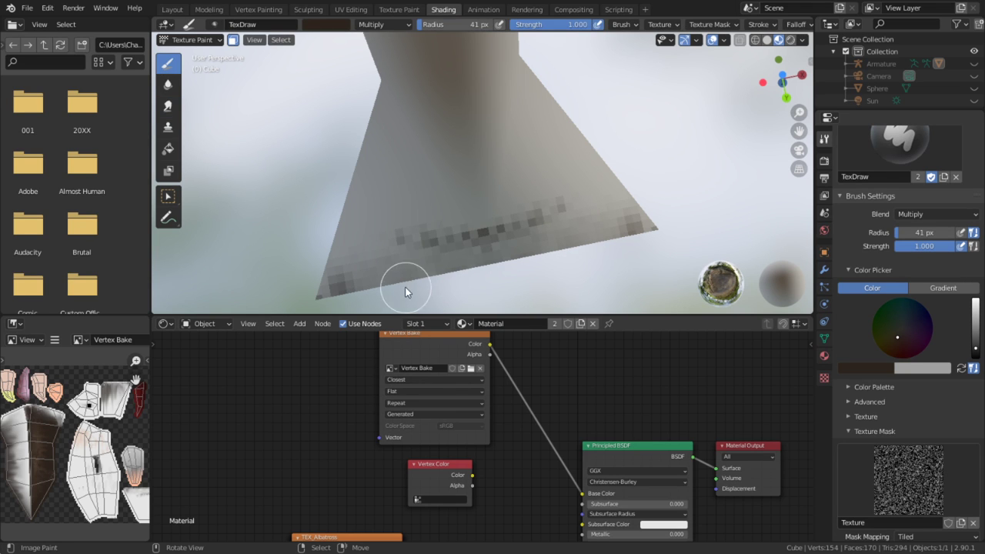
middle_drag(403, 286, 443, 250)
mouse_move(442, 250)
mouse_down()
mouse_move(549, 266)
mouse_move(391, 275)
mouse_move(461, 246)
mouse_move(639, 219)
mouse_up()
Smear the dark specks on the tail's underside into streaks towards the body, enlarging the brush to 81 px, and finish with it at 48 px
click(168, 105)
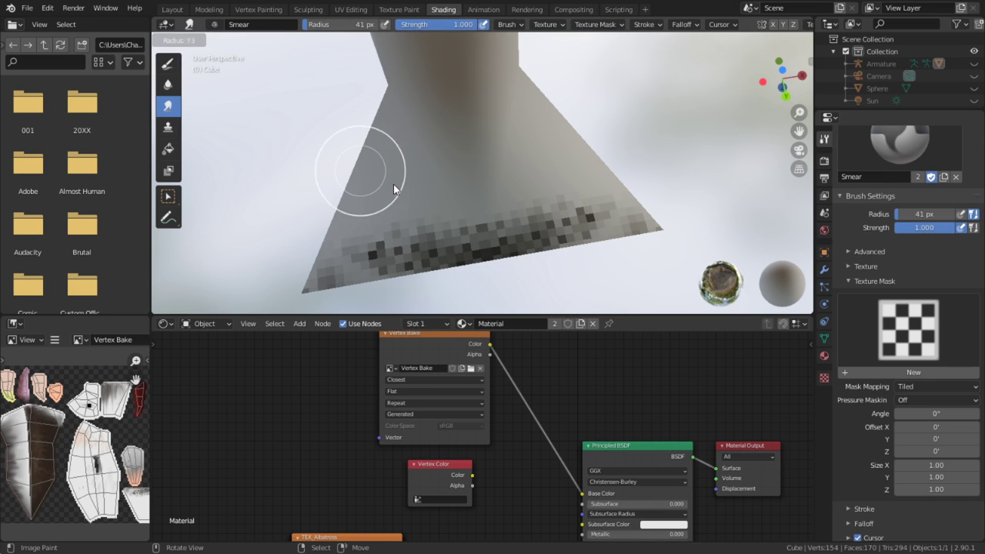
mouse_move(383, 264)
mouse_down()
mouse_move(446, 207)
mouse_move(482, 215)
mouse_move(392, 212)
mouse_move(387, 260)
mouse_move(387, 167)
mouse_move(400, 268)
mouse_move(347, 259)
mouse_up()
mouse_move(406, 243)
mouse_down()
mouse_move(420, 254)
mouse_move(384, 212)
mouse_up()
key(f)
click(413, 254)
mouse_move(370, 260)
mouse_down()
mouse_move(370, 220)
mouse_move(348, 178)
mouse_move(395, 264)
mouse_move(384, 288)
mouse_move(398, 292)
mouse_move(391, 267)
mouse_up()
key(f)
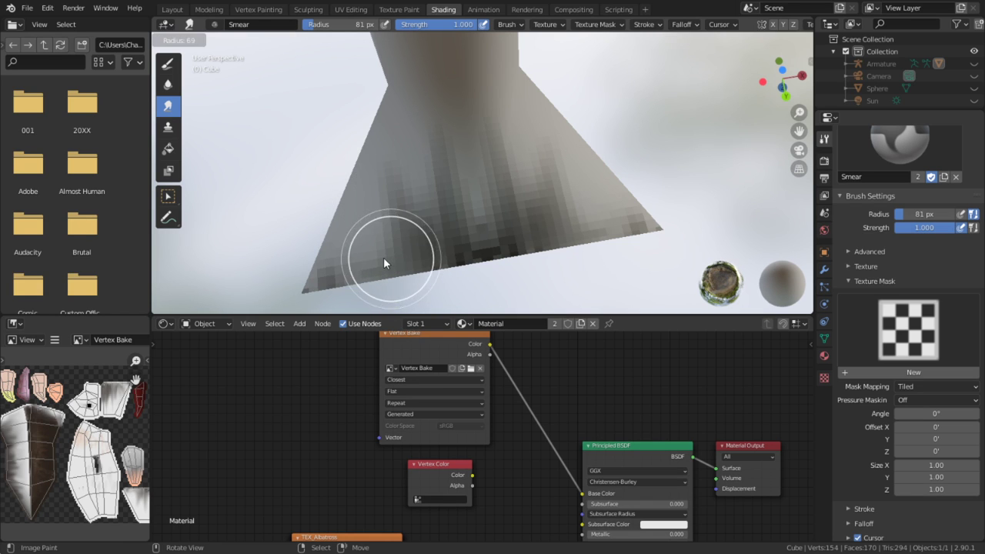
click(367, 278)
Extend the dark streaks on the tail's upper side towards the tail's base with the 48 px Smear brush
mouse_move(534, 187)
middle_down()
mouse_move(348, 47)
mouse_move(331, 159)
mouse_move(404, 235)
mouse_move(496, 231)
mouse_move(462, 125)
mouse_move(594, 155)
mouse_move(569, 243)
middle_up()
scroll(527, 242, up, 7)
drag(486, 166, 491, 117)
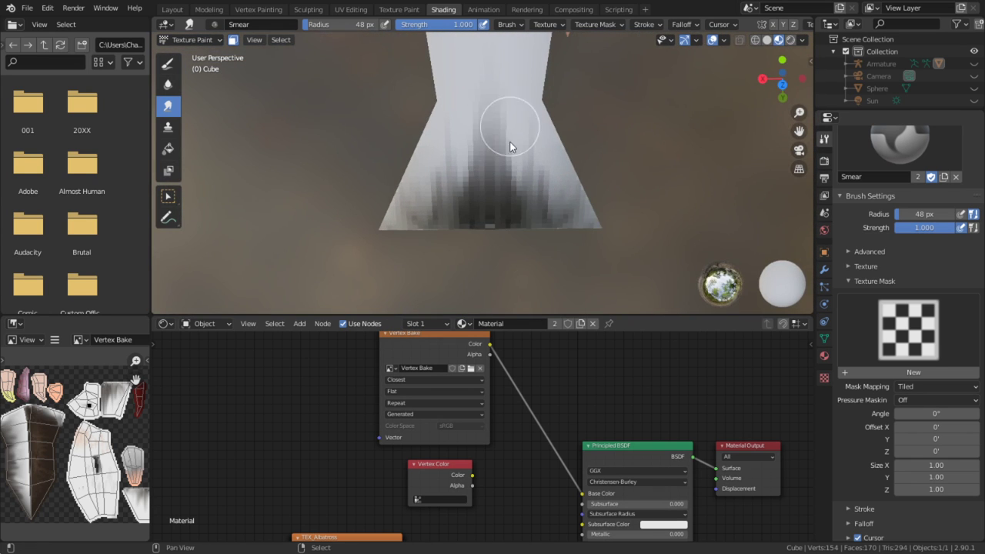
shift+middle_drag(510, 127, 495, 245)
drag(494, 244, 518, 184)
mouse_move(484, 222)
mouse_down()
mouse_move(507, 141)
mouse_move(447, 149)
mouse_up()
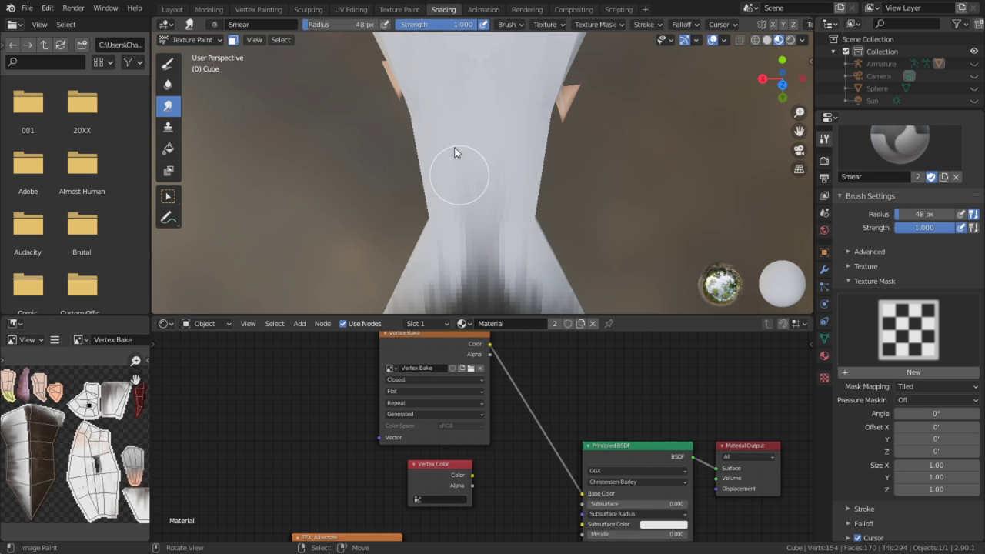
drag(461, 288, 439, 191)
Inspect the painted head, wings and tail of the whole bird from the side and front
mouse_move(429, 142)
middle_down()
mouse_move(541, 275)
mouse_move(376, 222)
mouse_move(288, 233)
mouse_move(457, 179)
mouse_move(449, 198)
mouse_move(481, 185)
middle_up()
scroll(457, 180, down, 6)
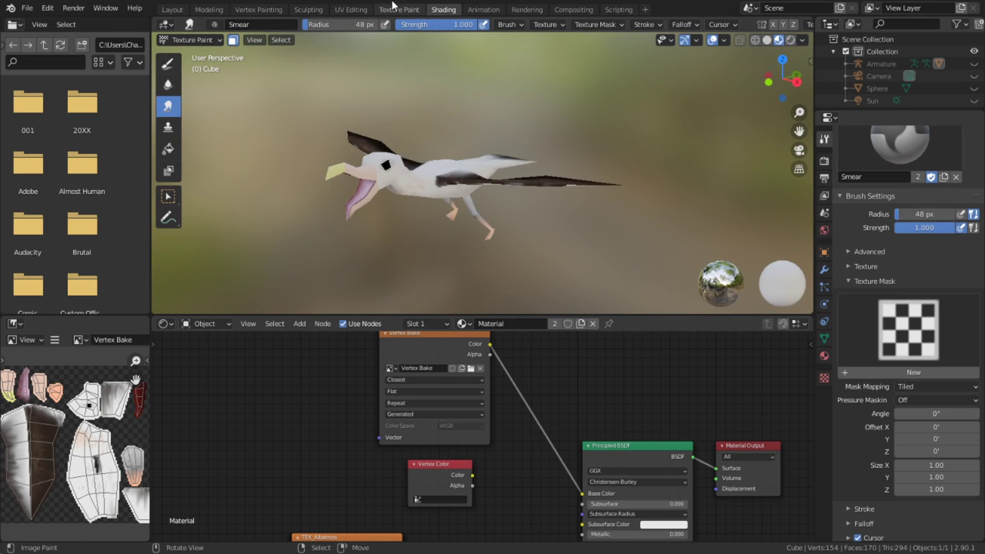
middle_drag(553, 48, 491, 105)
scroll(492, 104, up, 5)
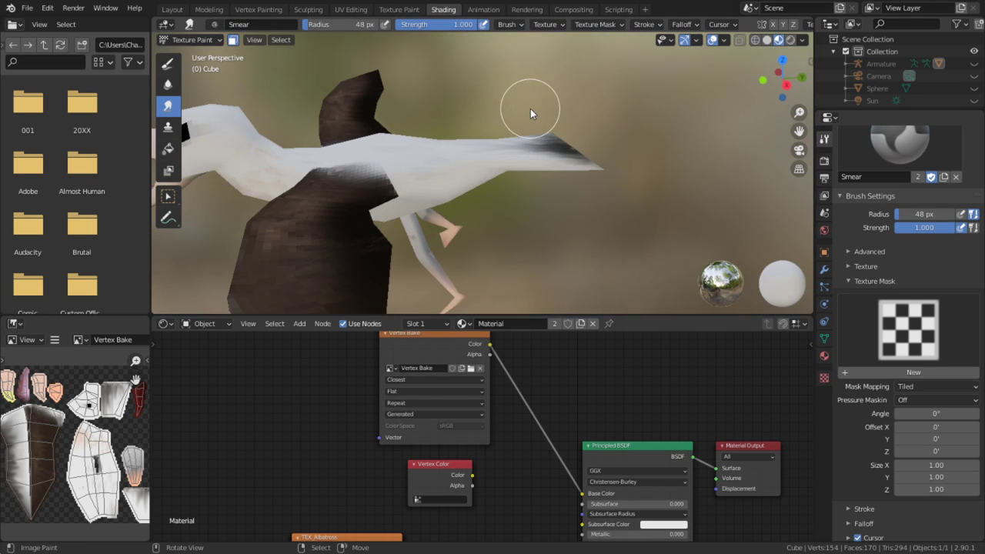
middle_drag(509, 215, 599, 196)
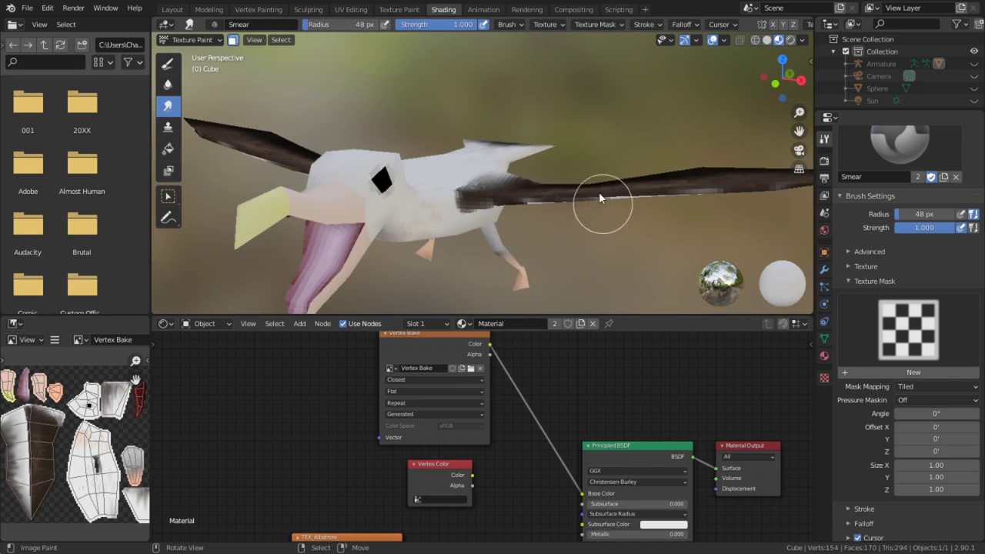
click(191, 39)
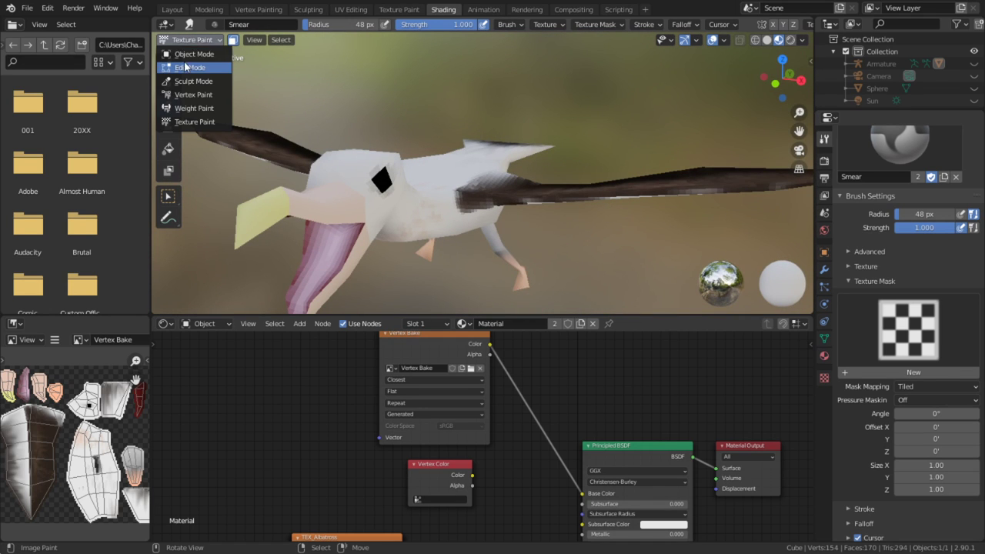
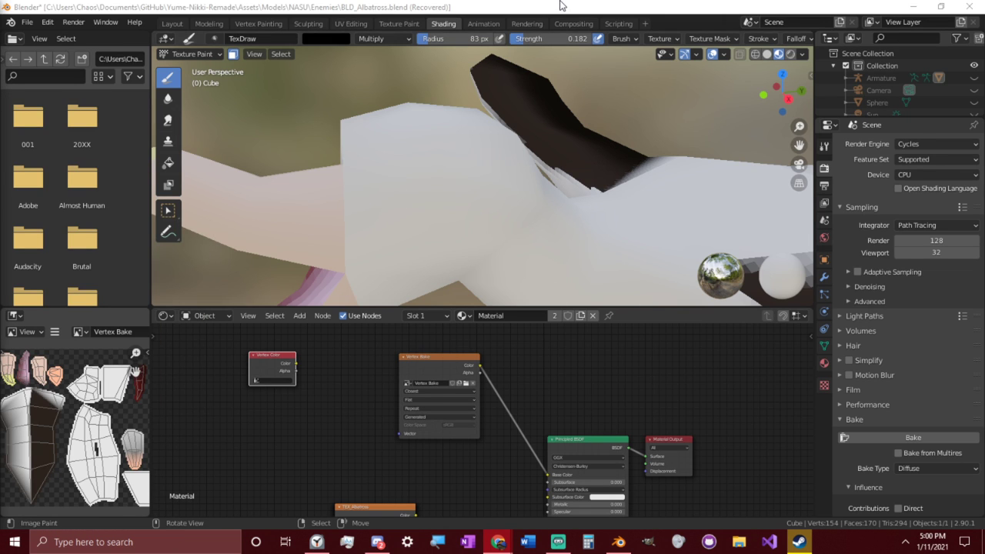
Switch the recovered file's bird model to Object Mode and back to Texture Paint mode
middle_drag(556, 152, 426, 208)
scroll(480, 192, up, 4)
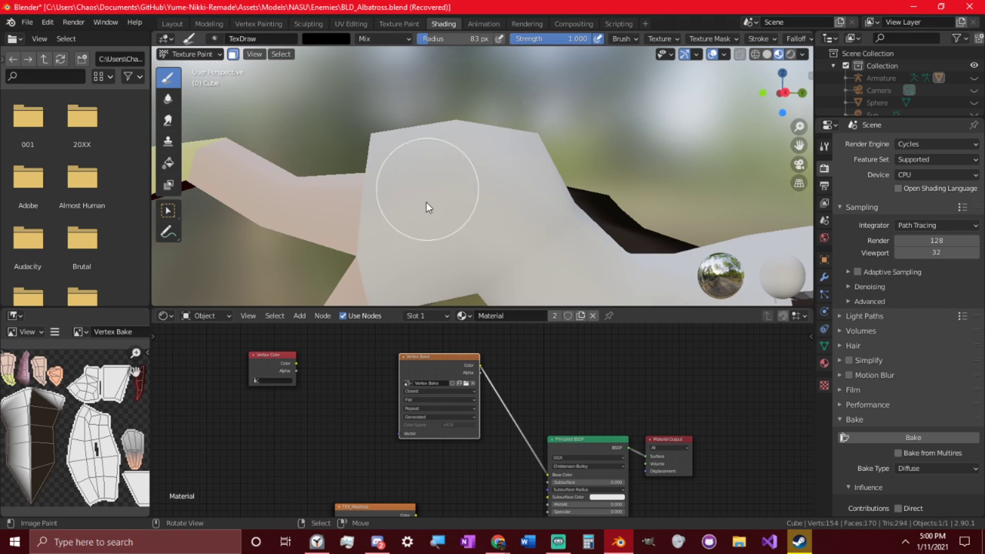
key(shift+f)
click(508, 205)
click(192, 54)
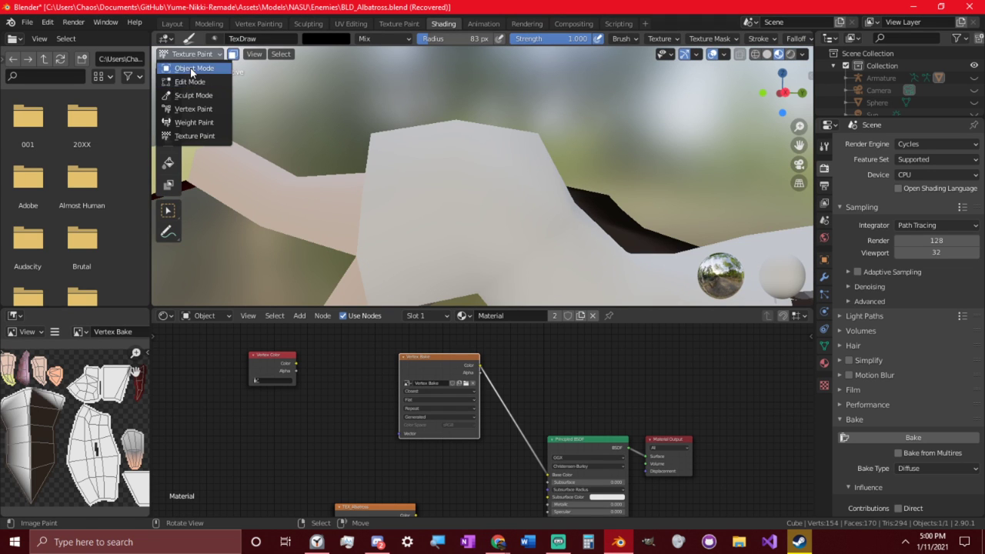
click(191, 67)
drag(426, 190, 428, 192)
click(192, 54)
click(196, 145)
Show the Vertex Bake texture slot settings, check the bird's head from several sides and save all images
key(n)
middle_drag(339, 129, 460, 194)
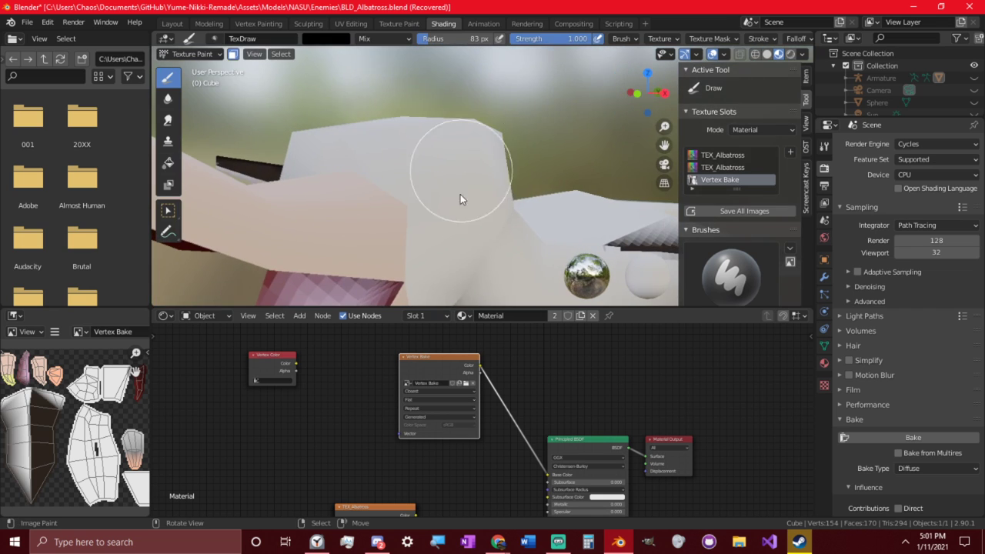
middle_drag(368, 219, 431, 192)
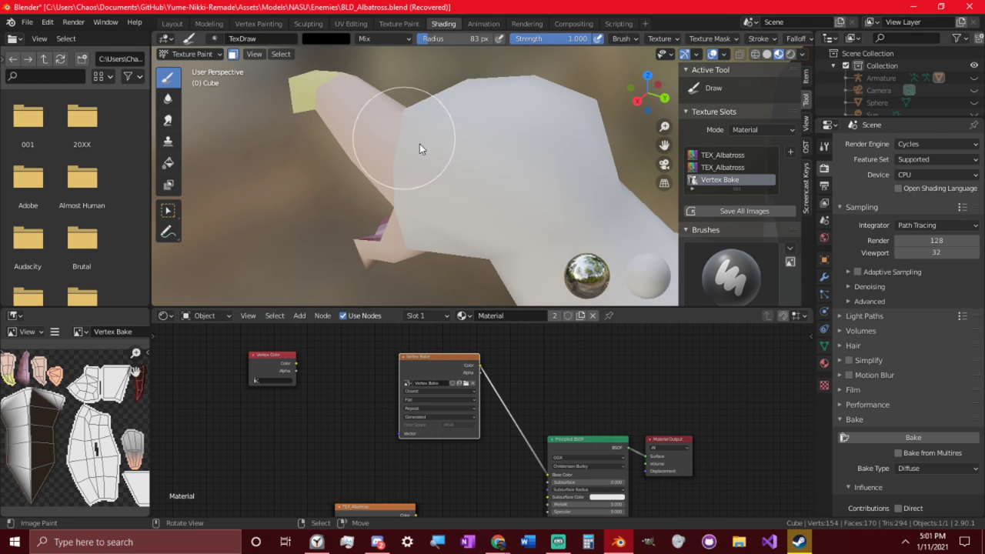
mouse_move(494, 179)
middle_down()
mouse_move(441, 229)
mouse_move(495, 216)
mouse_move(349, 80)
middle_up()
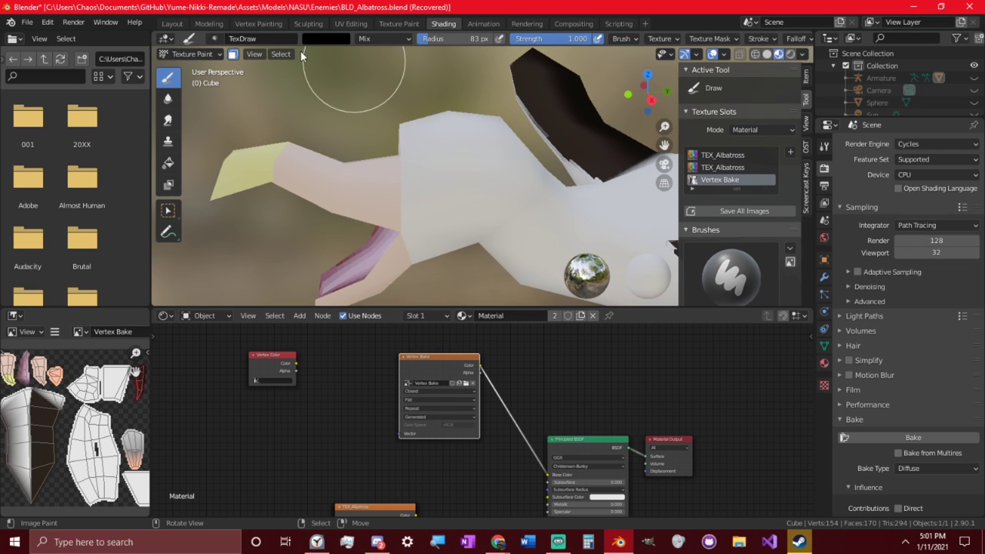
click(743, 211)
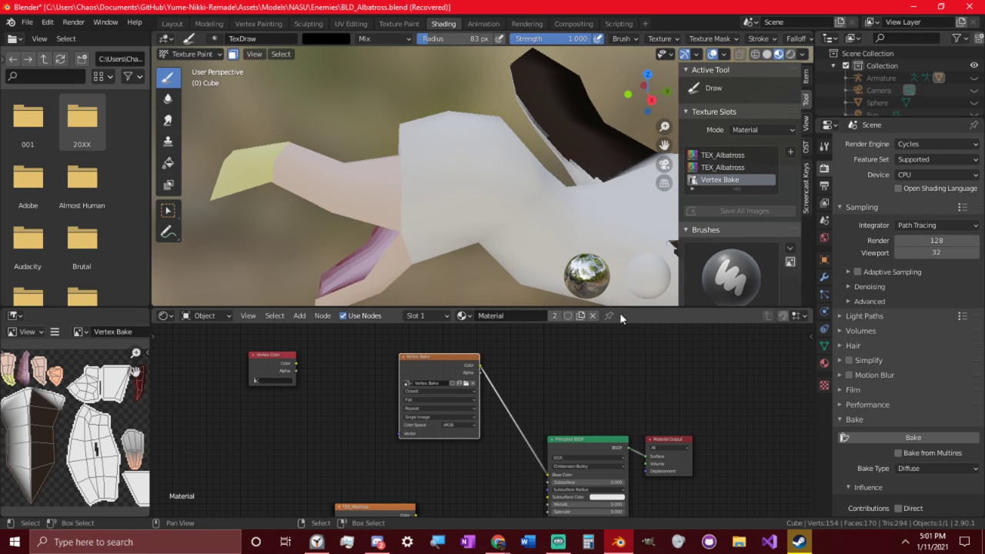
Revert the recovered file to its saved version
click(27, 21)
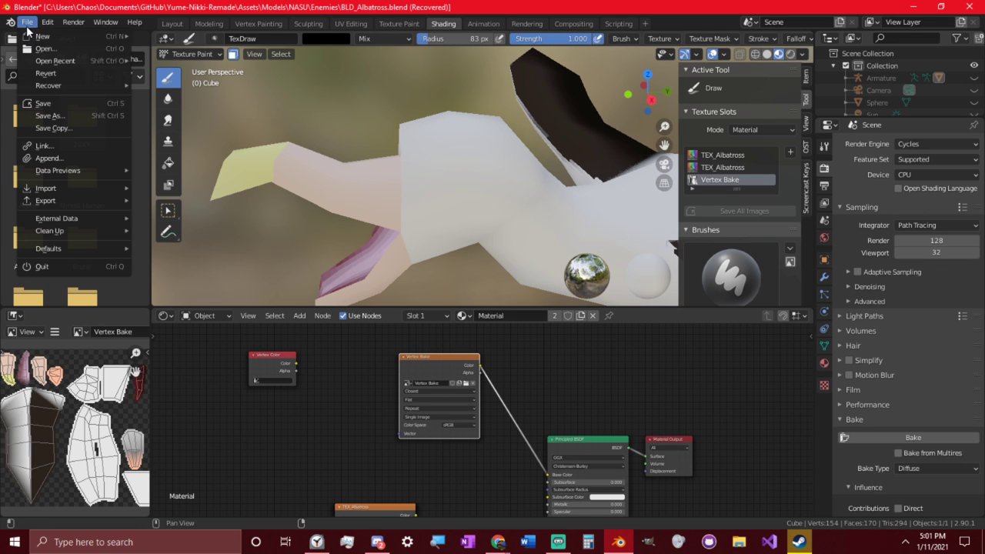
click(59, 78)
click(58, 78)
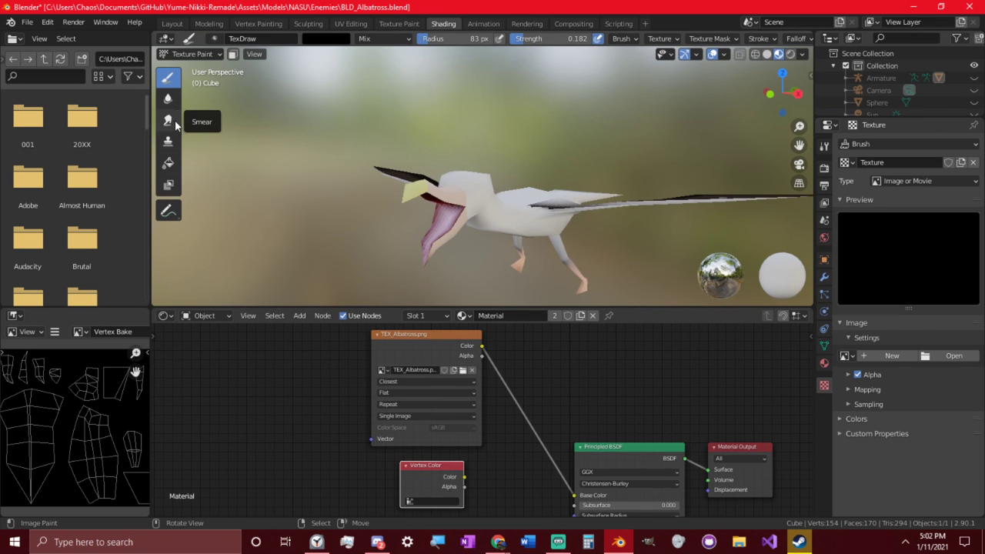
Try a stroke across the bird's head with the 83 px Smear brush and inspect the head and neck
click(169, 120)
drag(439, 198, 475, 211)
middle_drag(500, 207, 444, 254)
scroll(489, 190, up, 4)
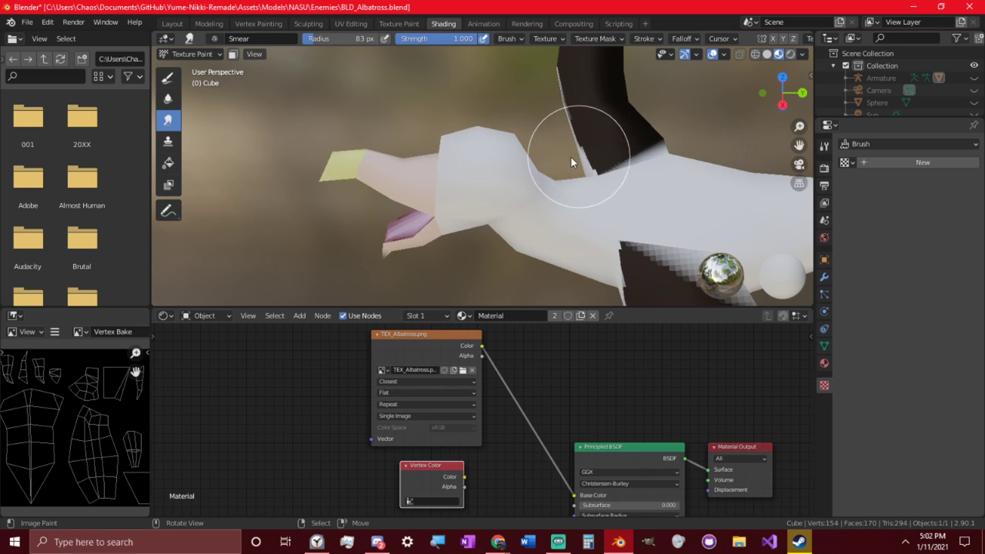
middle_drag(571, 159, 494, 180)
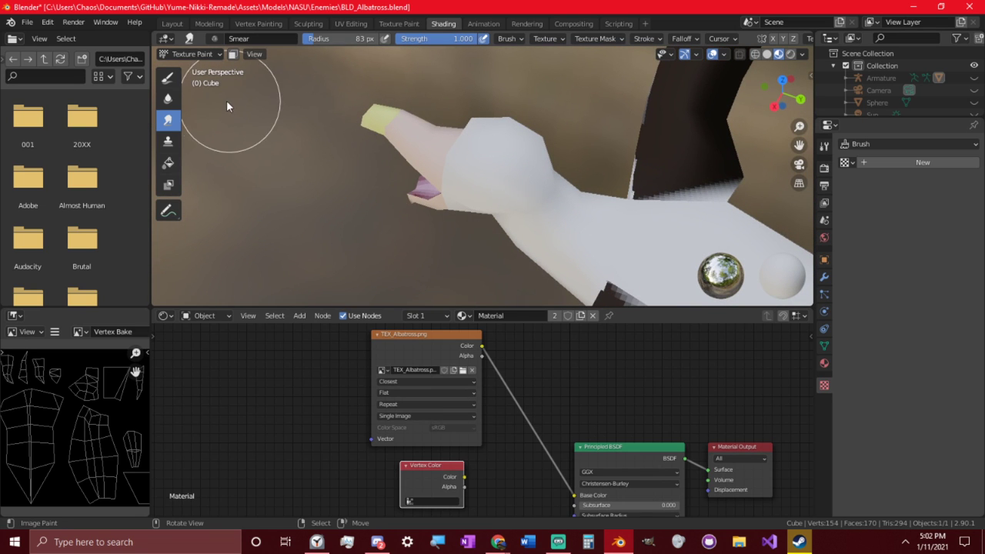
Make TexDraw the active brush again and bring the whole bird into view
click(167, 77)
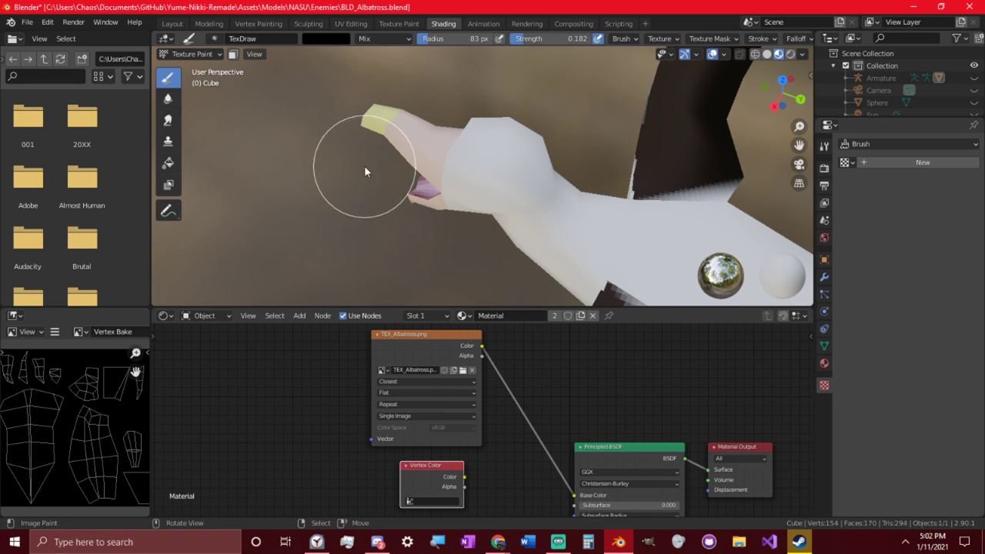
middle_drag(418, 193, 530, 158)
scroll(502, 262, down, 3)
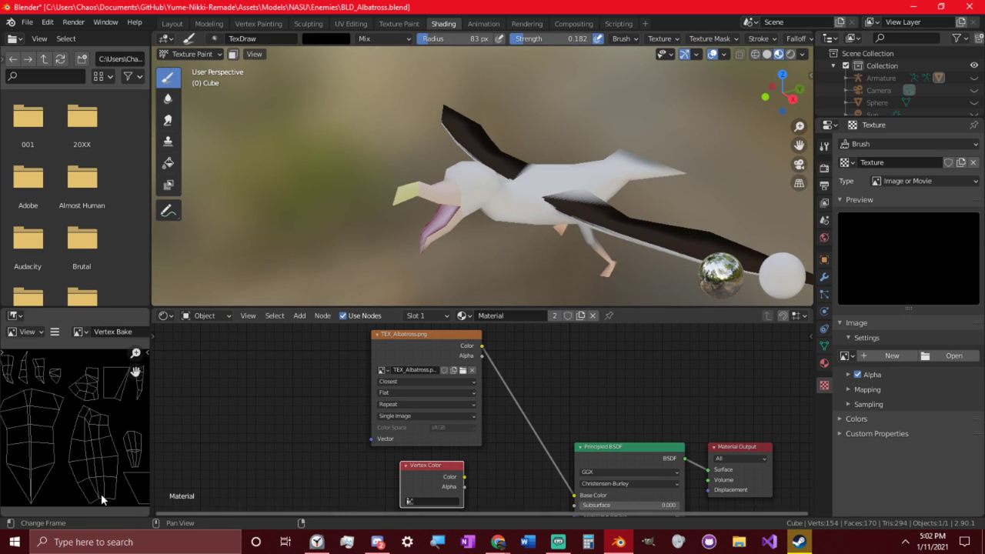
Show TEX_Albatross.png in the image editor instead of the Vertex Bake image
click(80, 332)
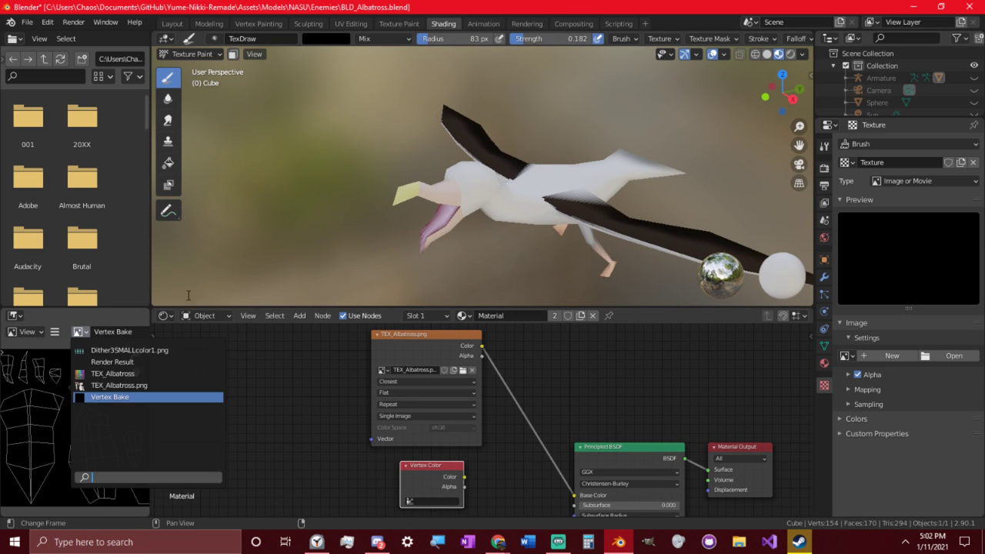
click(108, 385)
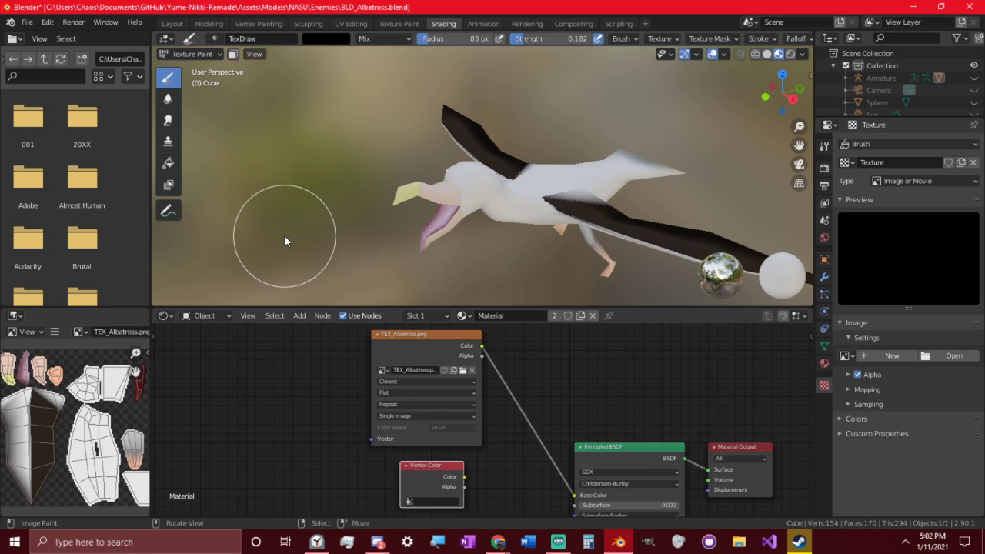
Try a black fill on the bird, undo it and make TexDraw the active brush again
click(168, 162)
click(454, 203)
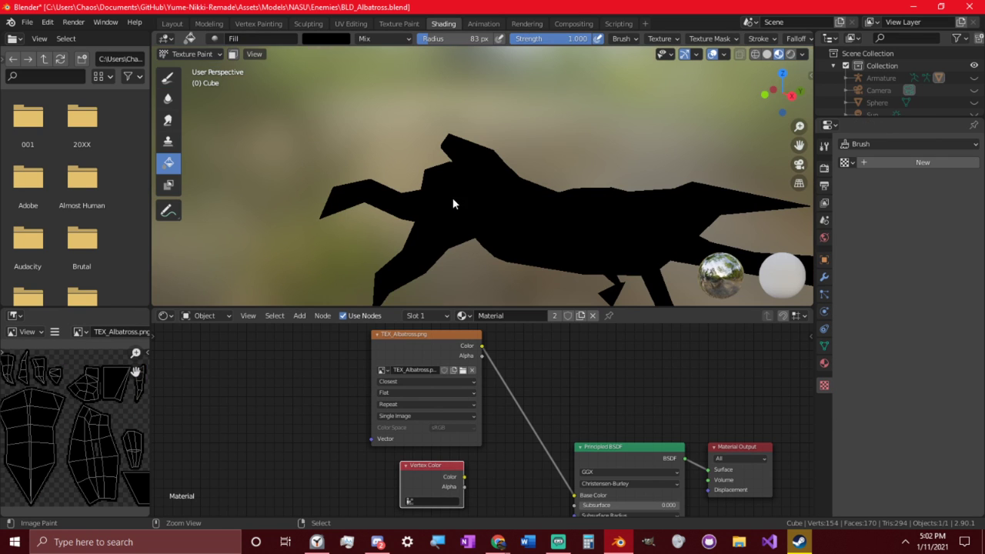
key(ctrl+z)
click(167, 77)
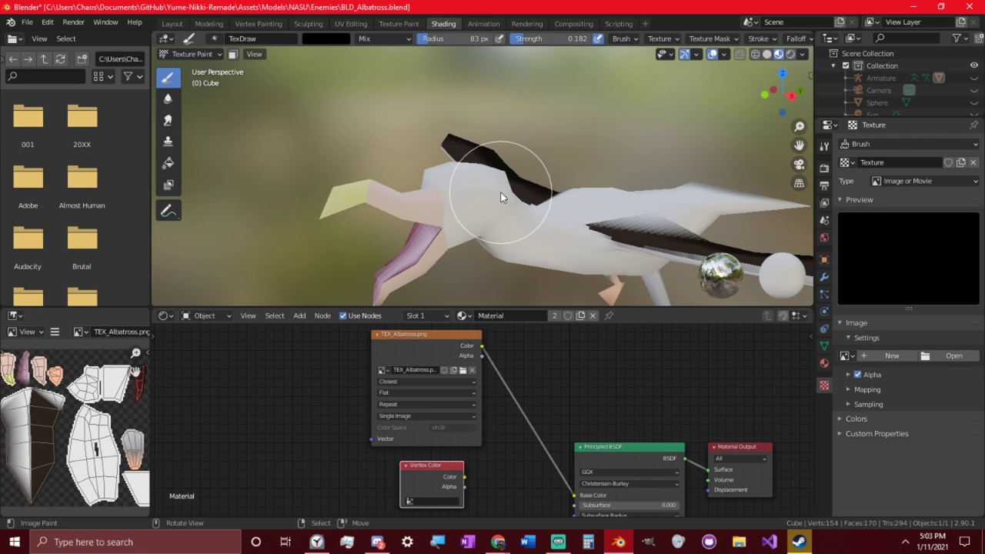
Open the Texture Paint workspace, put the bird in Object Mode and copy the selected object
click(399, 23)
click(437, 54)
click(440, 69)
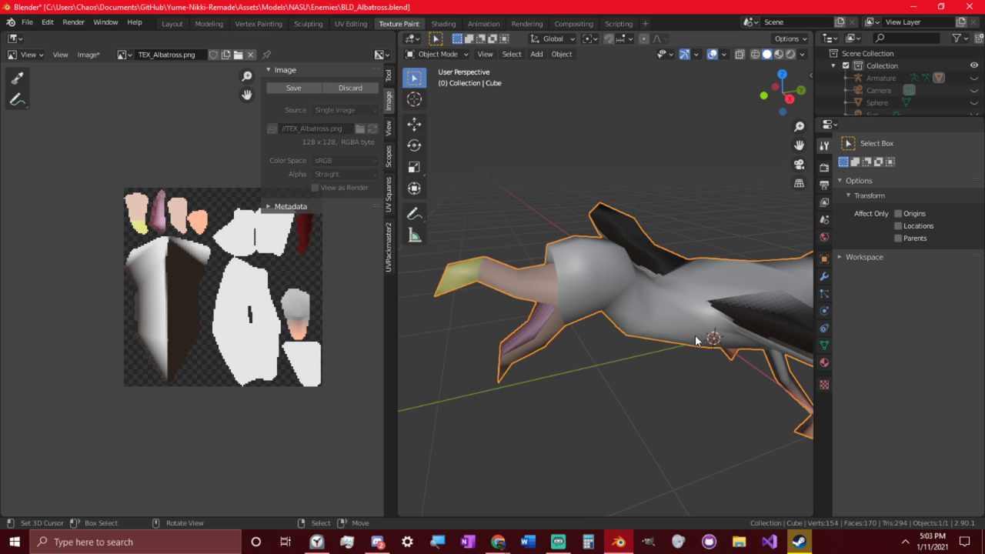
key(ctrl+c)
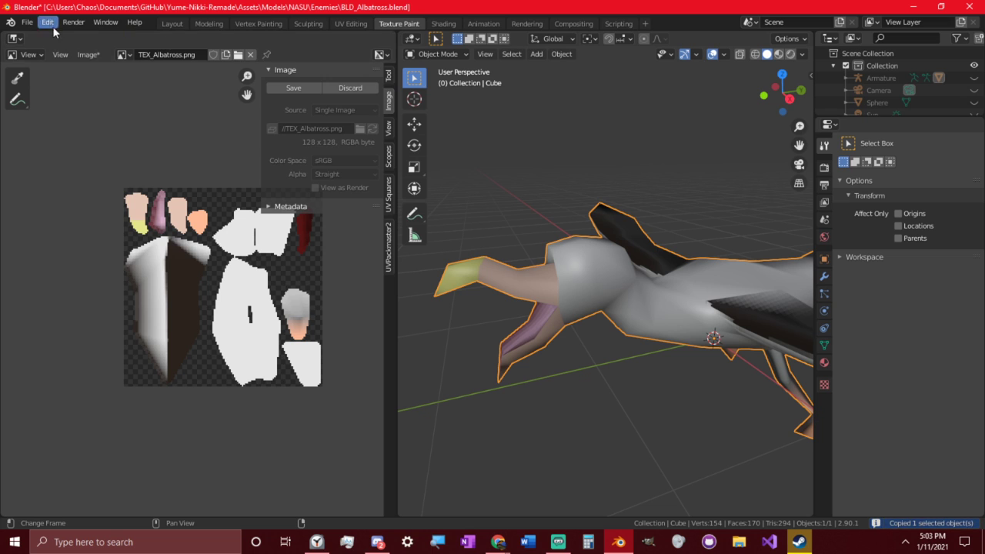
click(29, 22)
click(44, 49)
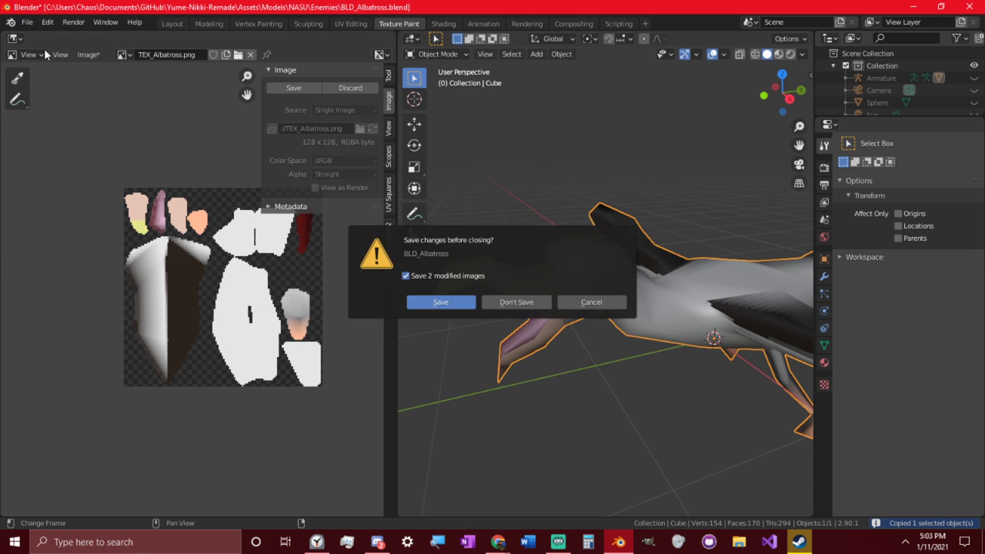
key(Escape)
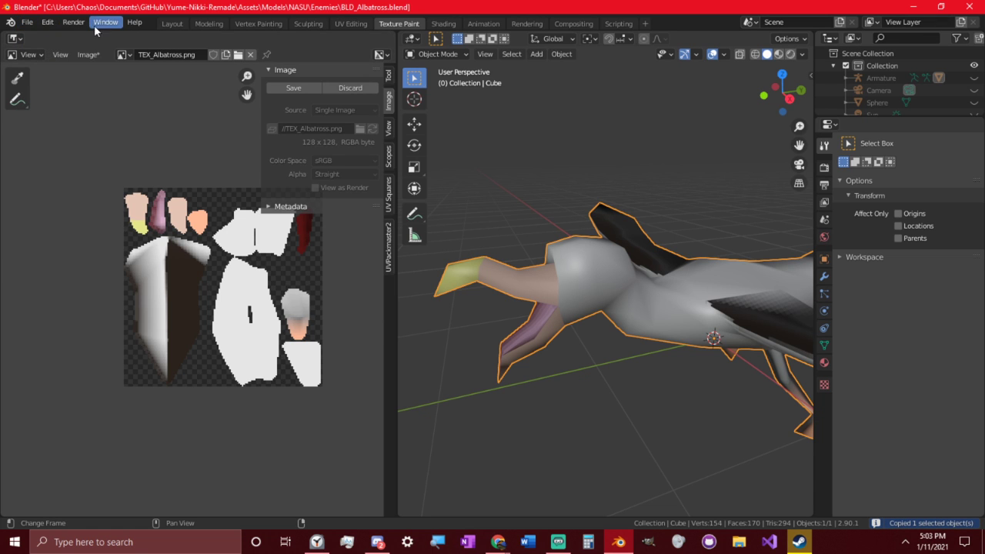
Start a new general file without saving the changes to BLD_Albatross
click(27, 22)
mouse_move(91, 37)
click(173, 33)
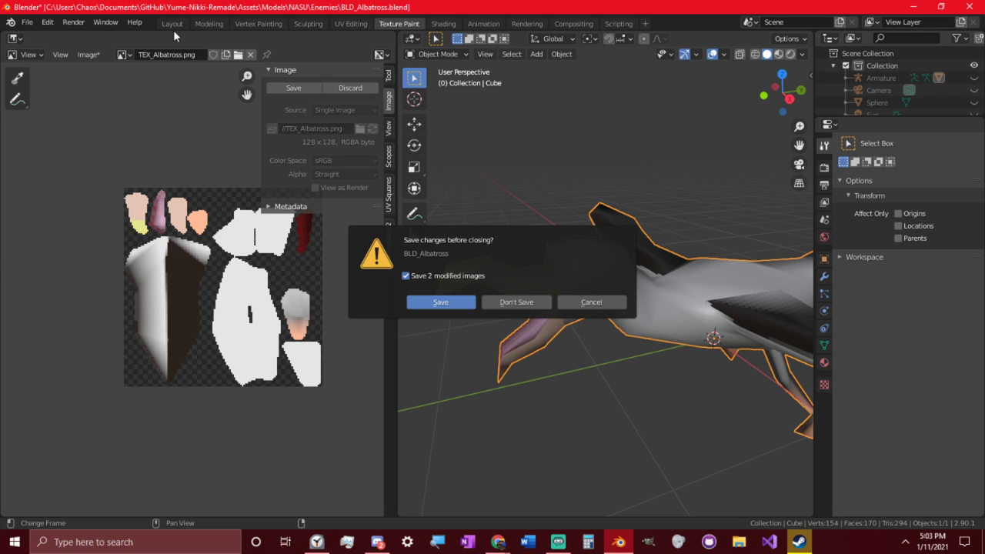
click(507, 302)
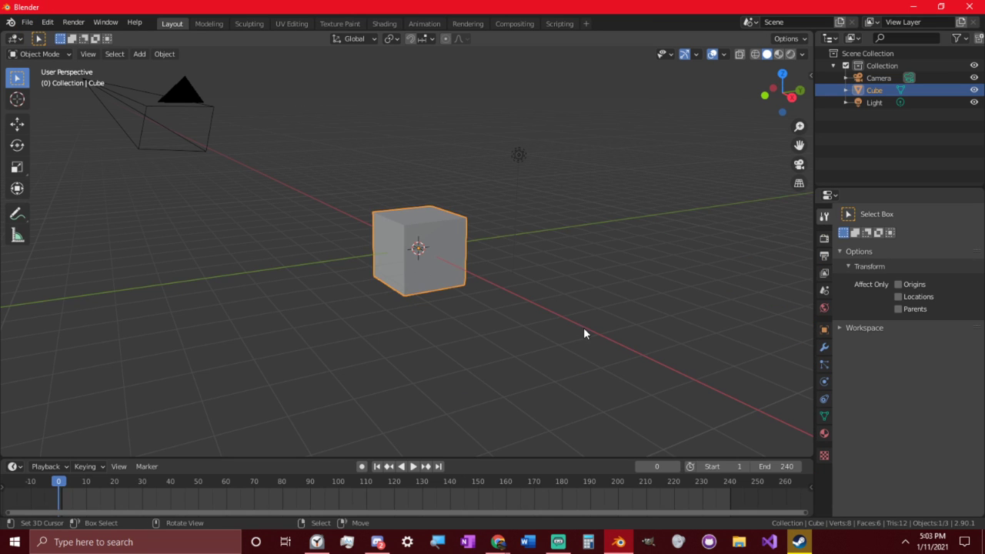
Paste the copied bird into the new scene and delete the default cube
key(ctrl+v)
right_click(445, 221)
key(x)
click(402, 225)
scroll(420, 246, up, 9)
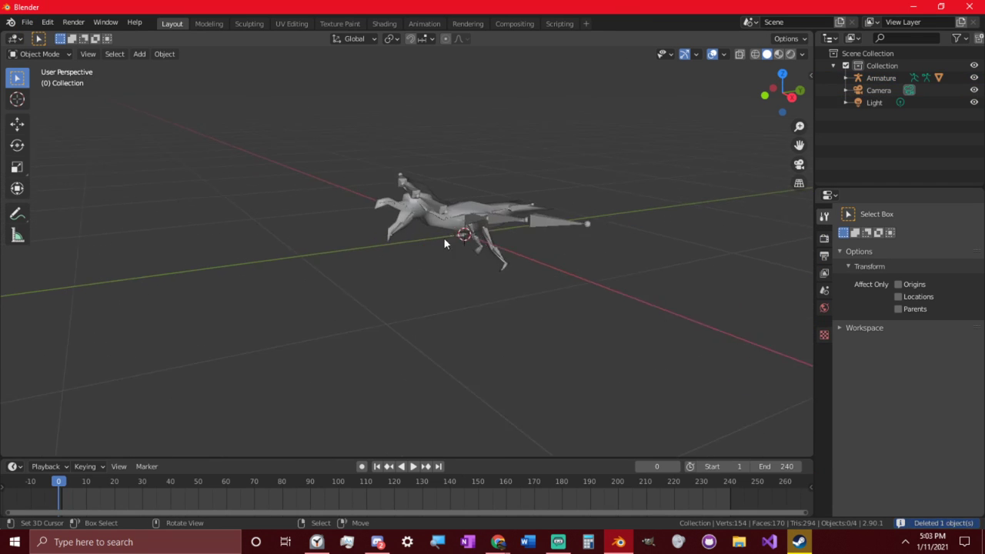
Select the pasted bird mesh, check it in Edit Mode and Texture Paint mode, and return to Object Mode
scroll(444, 243, up, 6)
click(450, 268)
key(Tab)
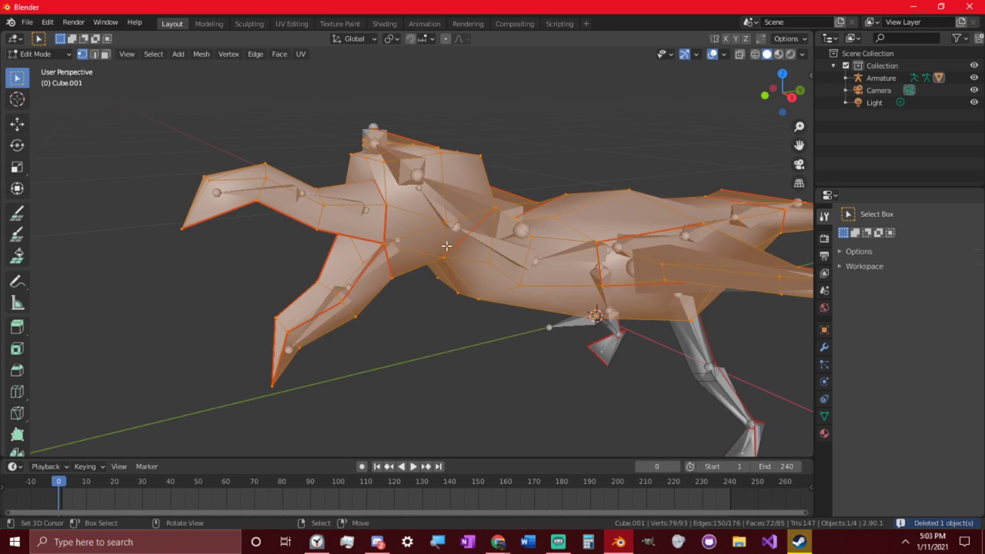
key(Tab)
click(40, 54)
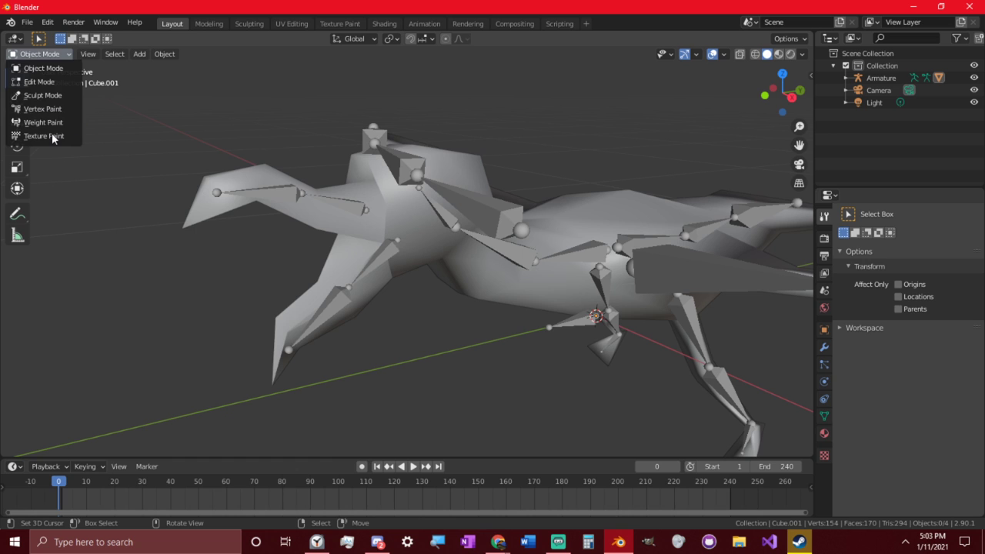
click(44, 136)
scroll(423, 257, up, 3)
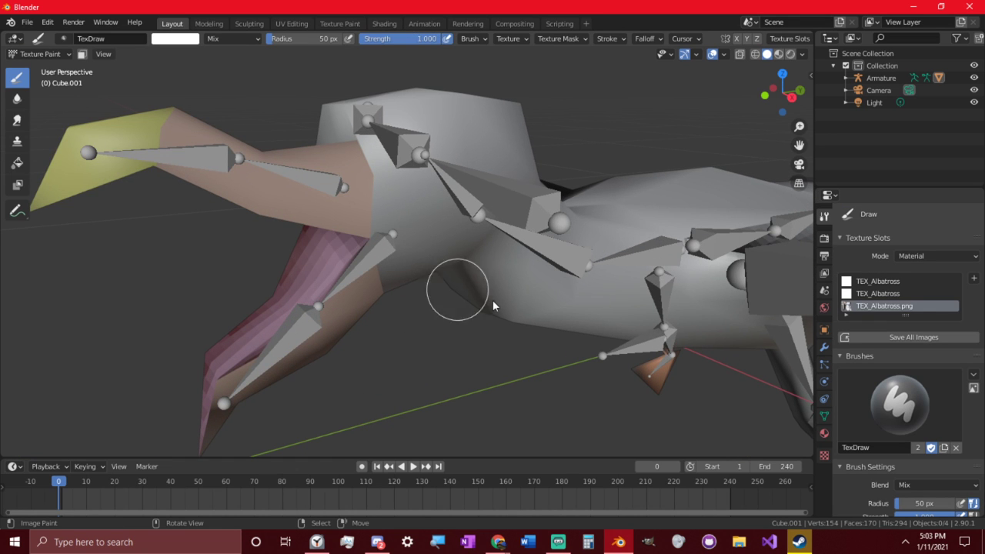
click(48, 54)
click(42, 65)
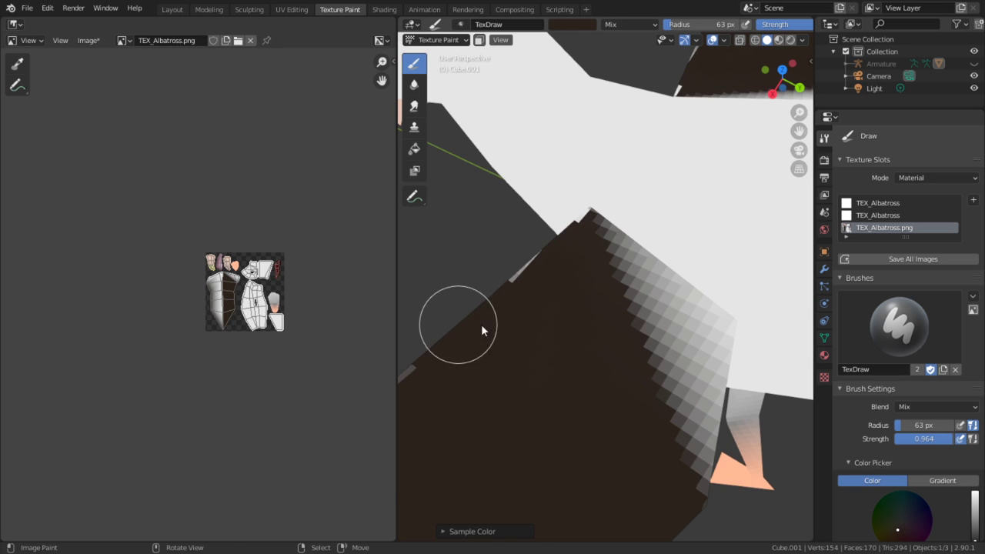
Create a new texture for the TexDraw brush and set its type to Noise
scroll(493, 327, down, 4)
mouse_move(523, 330)
middle_down()
mouse_move(446, 339)
mouse_move(634, 300)
mouse_move(576, 346)
middle_up()
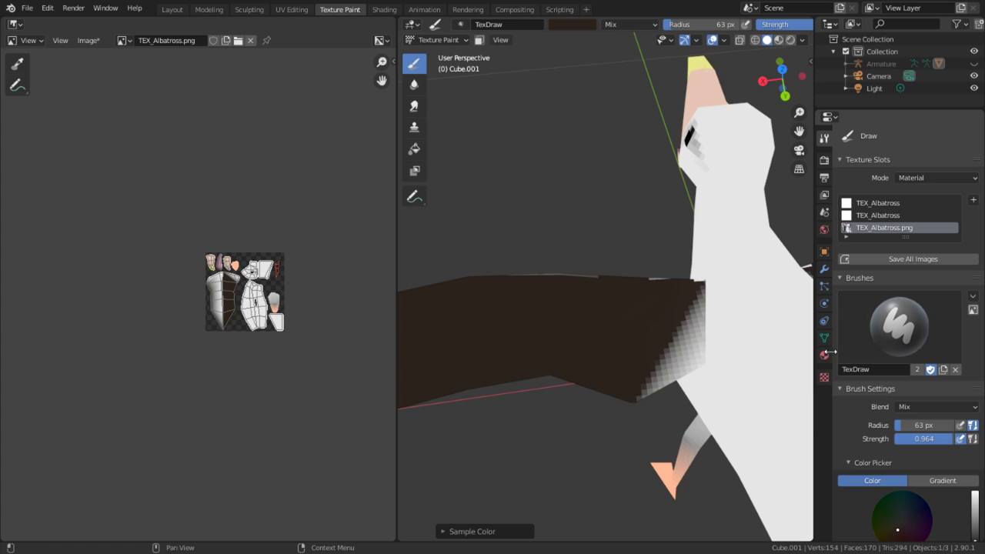
click(824, 377)
click(912, 157)
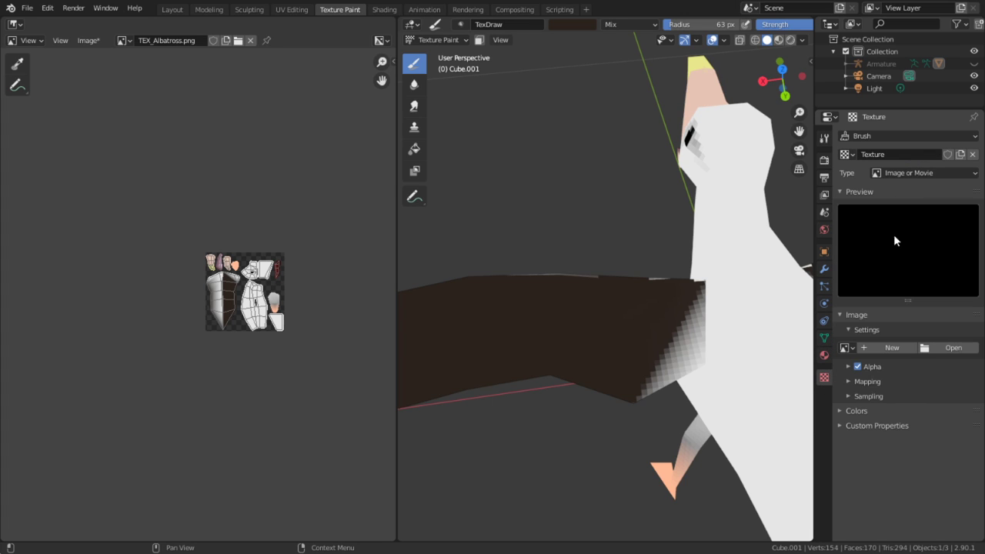
click(923, 173)
click(923, 176)
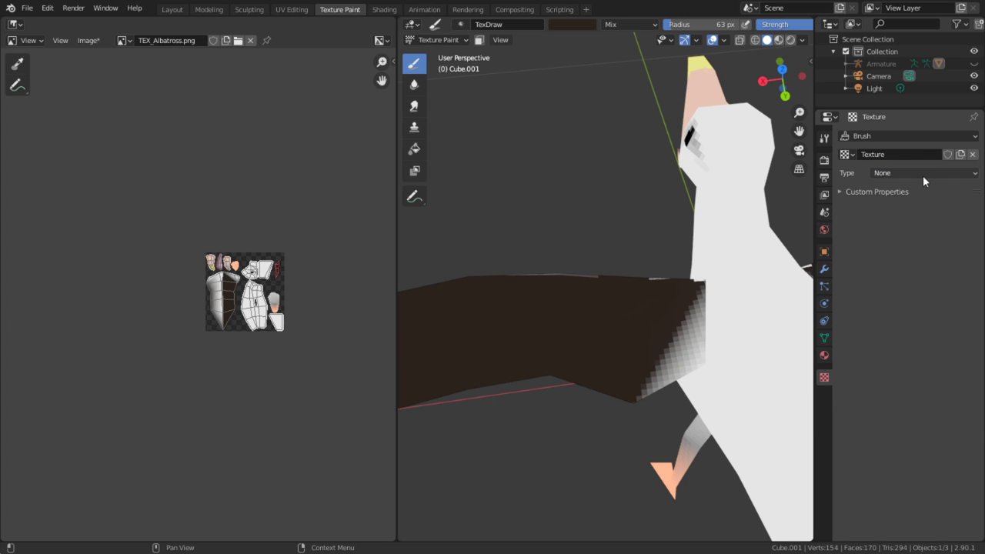
click(904, 173)
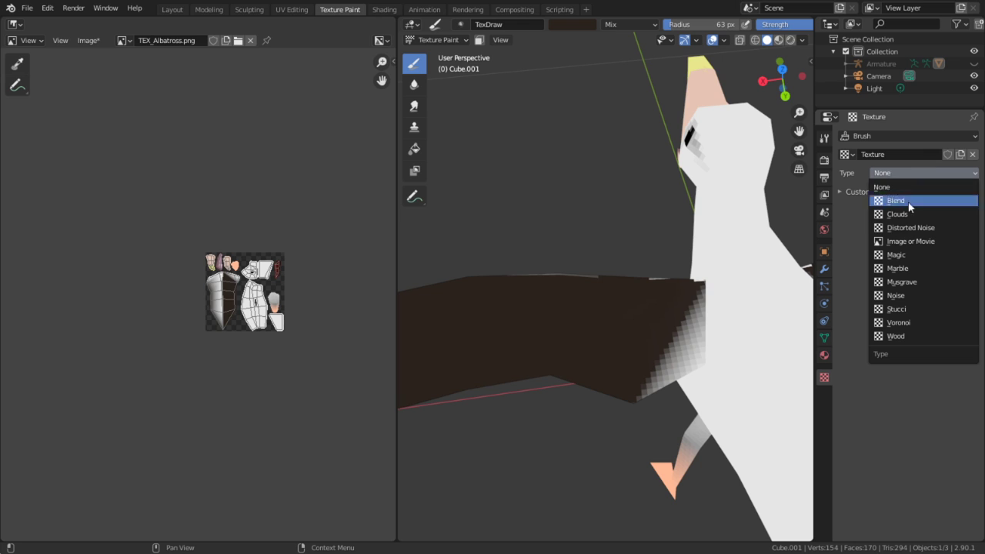
click(910, 295)
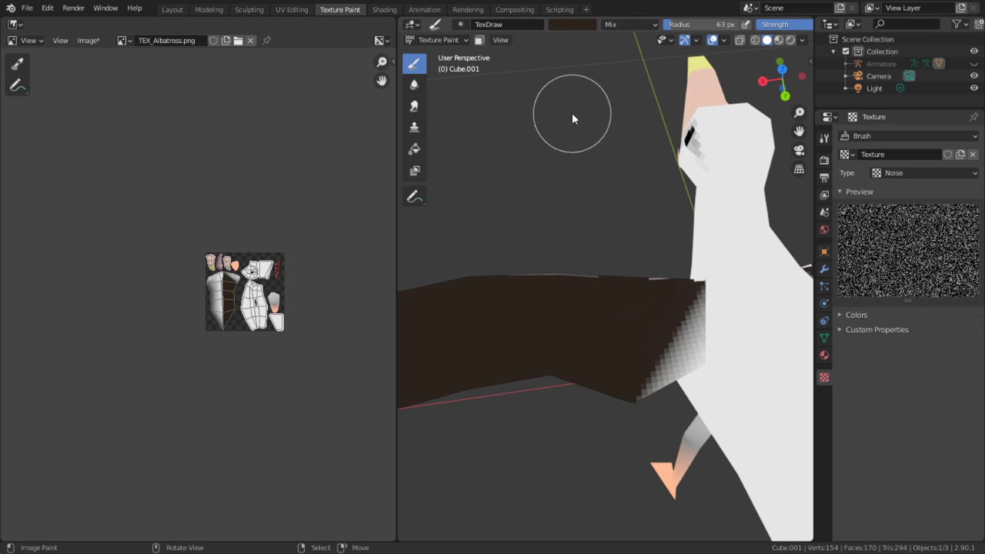
Sample the white of the plumage as the brush color and set the brush's blend mode to Overlay
key(s)
click(614, 23)
key(a)
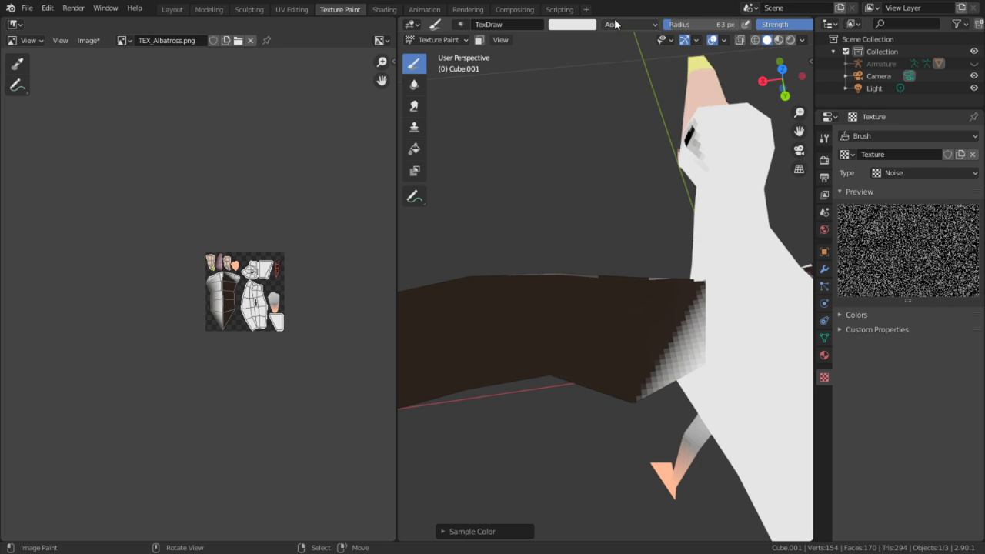
click(615, 23)
key(o)
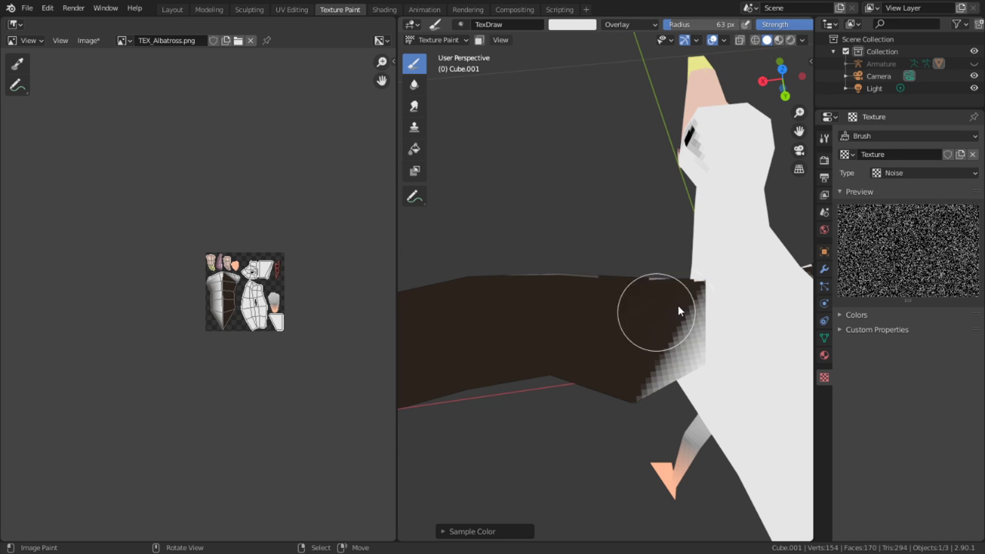
Maximize the 3D view and paint a noise-speckled stroke along the front edge of the dark wing near the body
key(ctrl+space)
shift+middle_drag(526, 332, 640, 287)
scroll(643, 295, down, 2)
drag(623, 274, 513, 271)
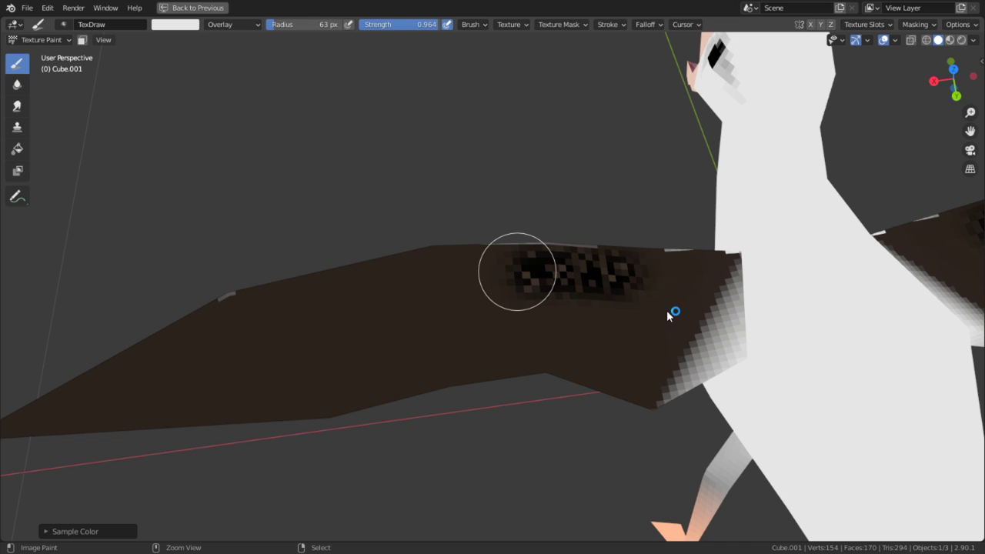
Leave the stalled session and start Blender again
key(alt+Tab)
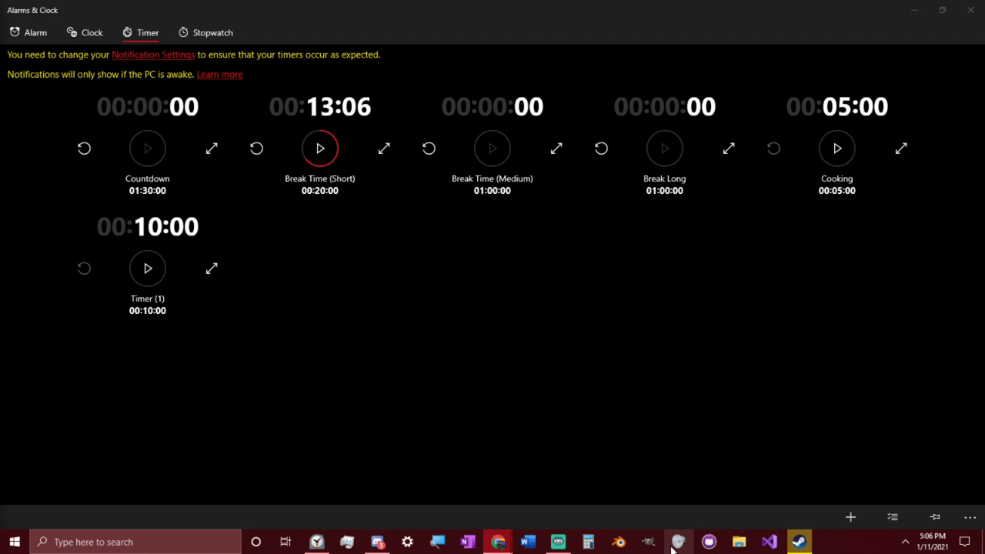
click(627, 547)
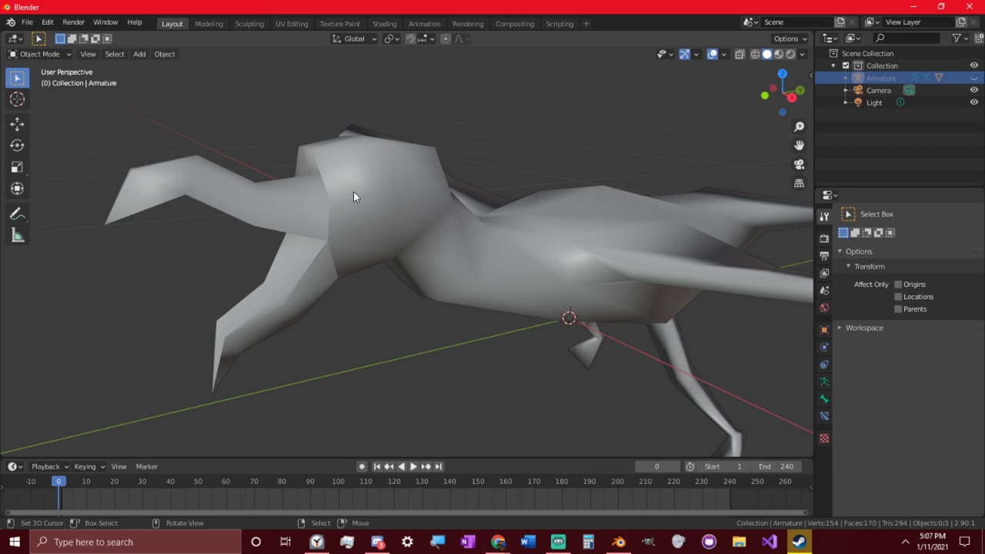
Select the bird mesh, enter Edit Mode and open the Texture Paint workspace
scroll(362, 184, up, 4)
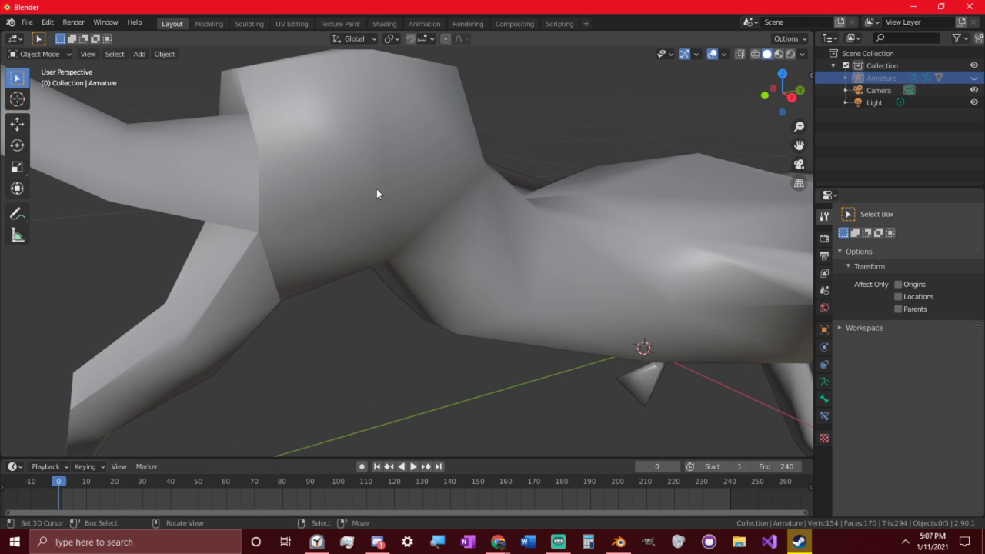
scroll(384, 204, down, 5)
scroll(383, 203, up, 5)
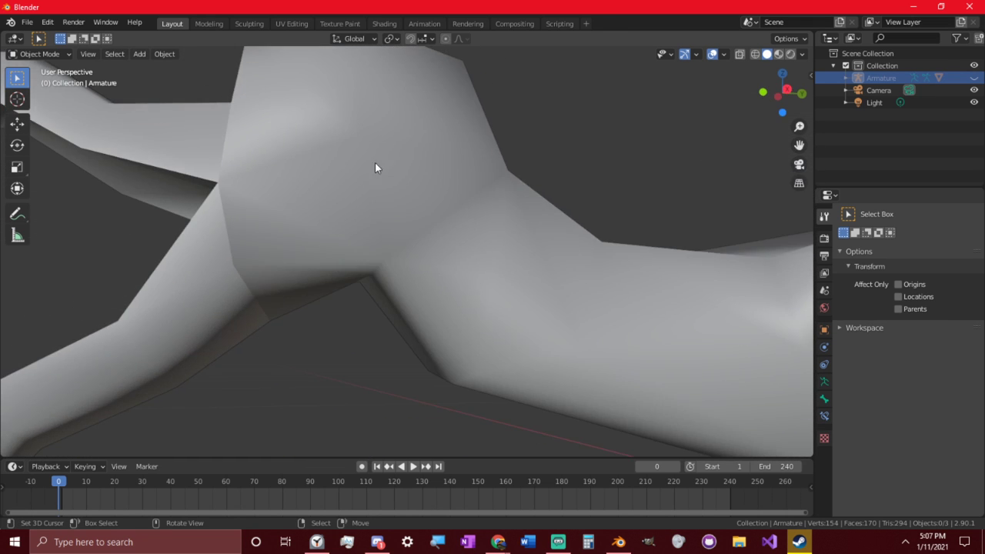
scroll(374, 161, down, 2)
click(361, 178)
key(Tab)
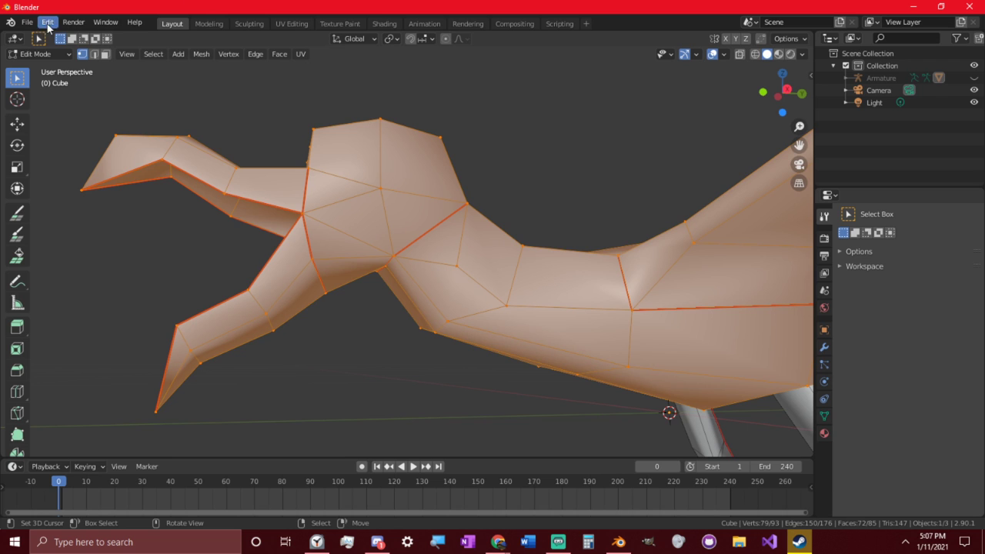
click(339, 23)
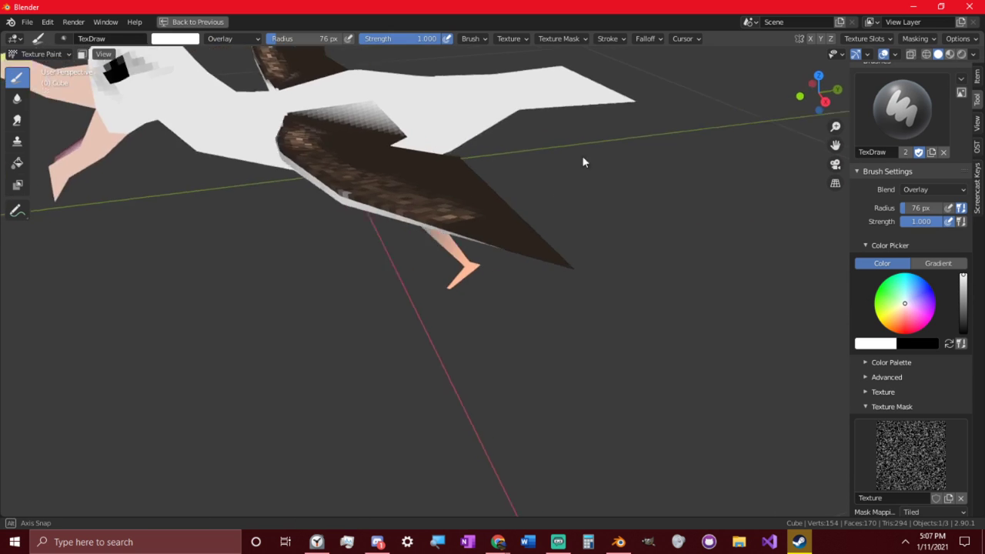
Switch to the Smear brush, enlarge its radius to 93 px and smear a dark streak across the wing's pale underside
scroll(581, 158, up, 5)
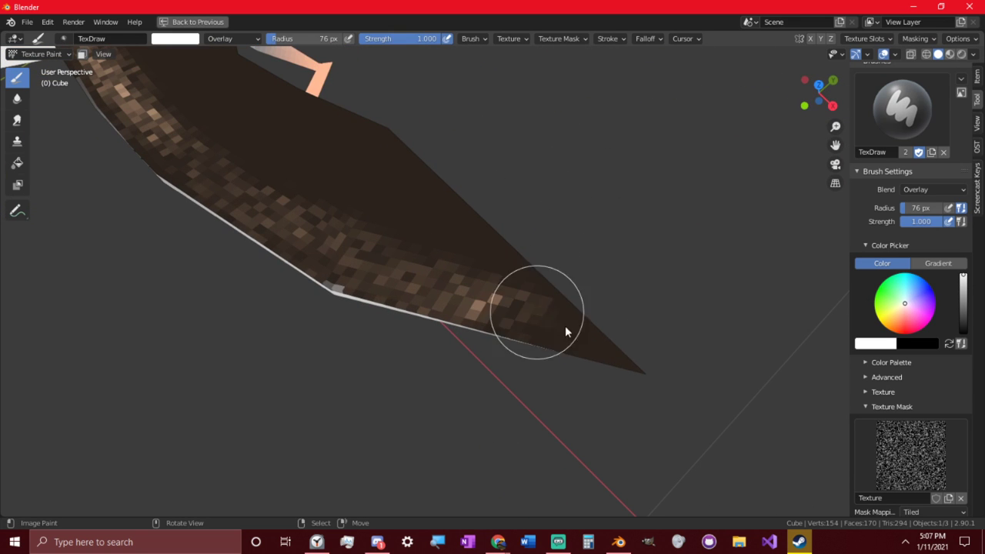
mouse_move(624, 325)
middle_down()
mouse_move(523, 269)
mouse_move(556, 208)
mouse_move(435, 348)
middle_up()
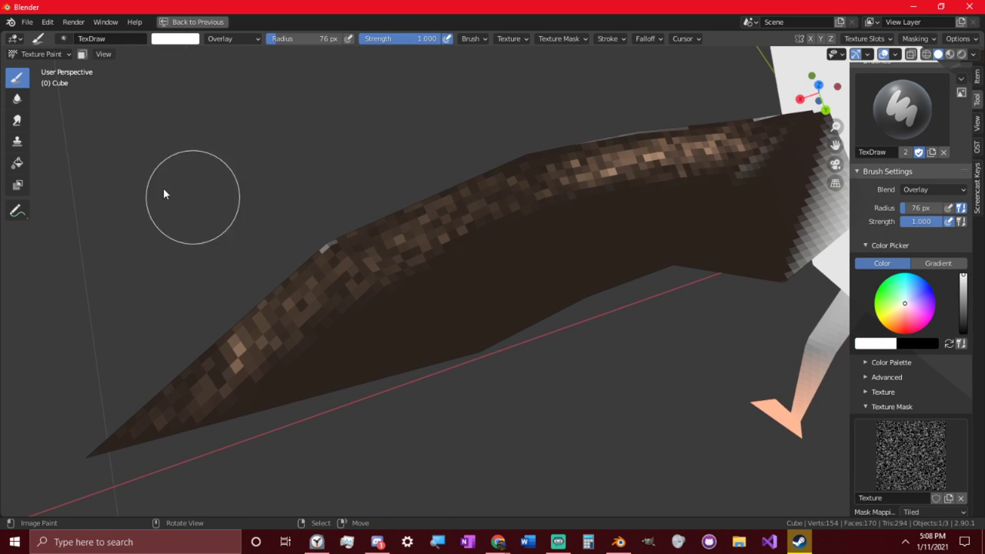
click(17, 99)
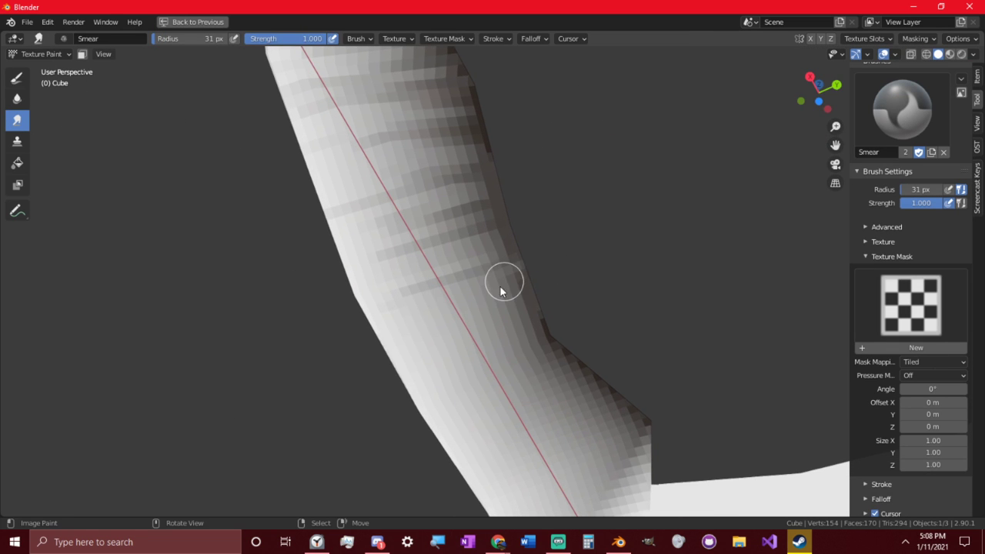
key(f)
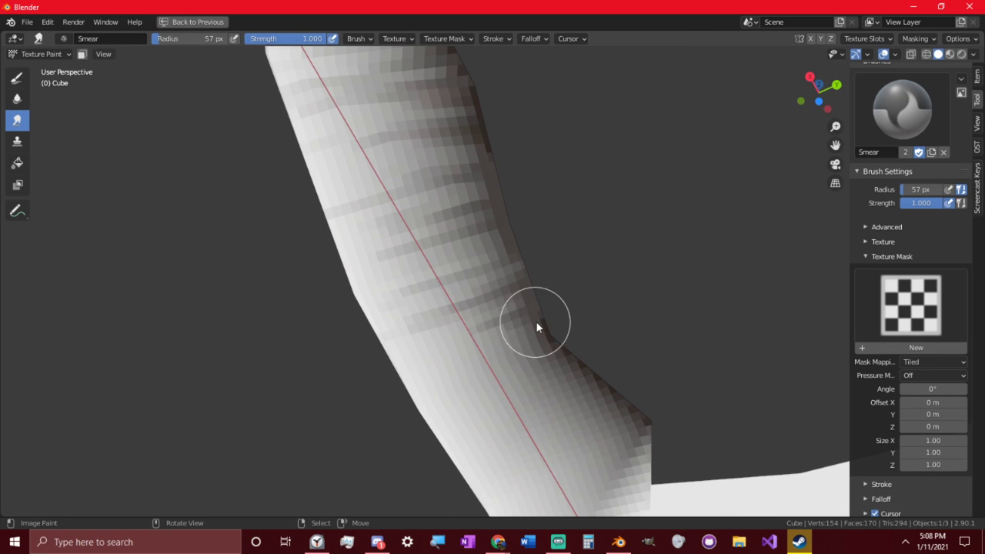
click(607, 301)
mouse_move(607, 302)
mouse_down()
mouse_move(439, 287)
mouse_move(451, 336)
mouse_move(497, 371)
mouse_move(581, 339)
mouse_move(525, 307)
mouse_move(422, 323)
mouse_up()
Reduce the Smear brush's radius to 68 px and bring the bird's neck and the adjoining wing undersides into view
key(f)
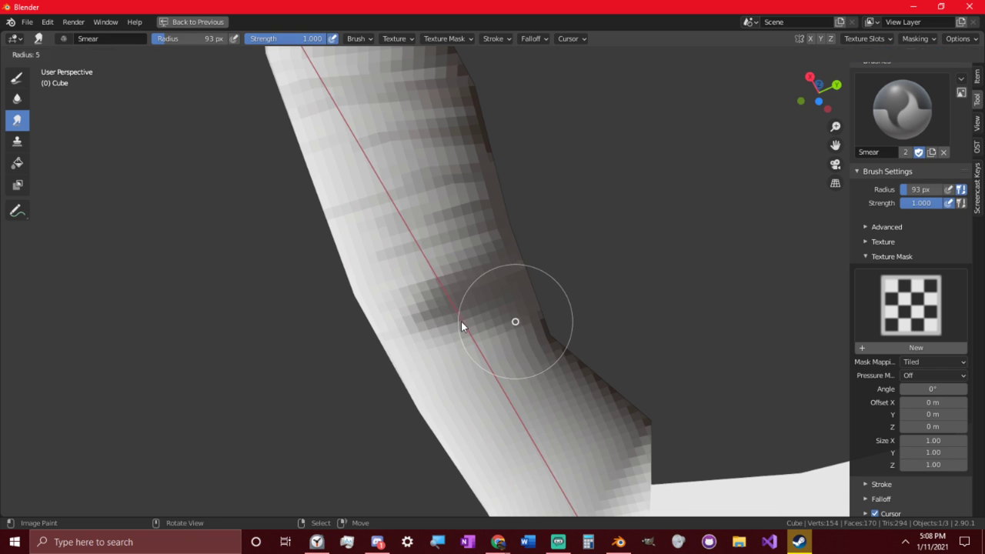
click(511, 322)
key(f)
click(553, 325)
mouse_move(553, 326)
middle_down()
mouse_move(443, 236)
mouse_move(501, 203)
middle_up()
middle_drag(462, 249, 334, 262)
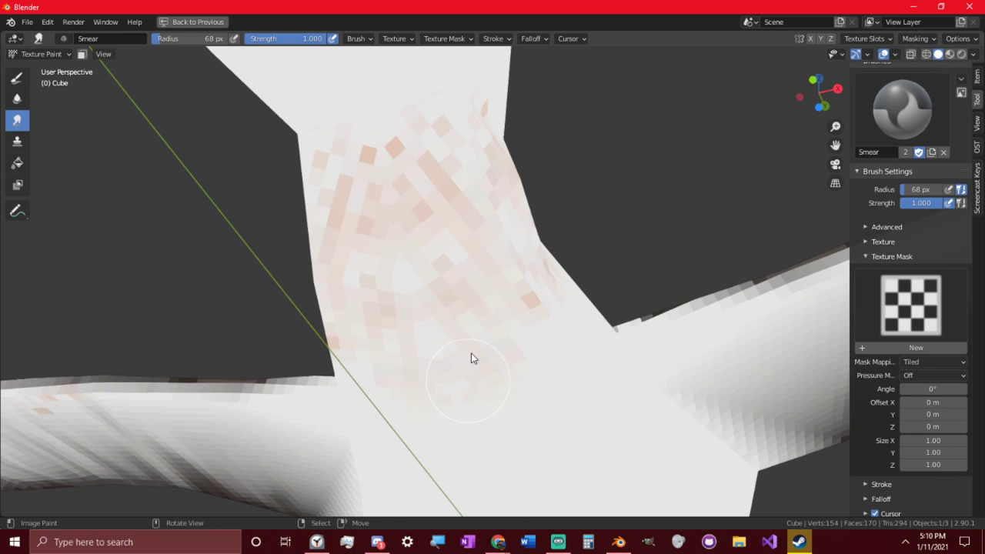
Save the painted texture image, then save it again as TEX_Albatross.png in the Enemies folder, overwriting the existing file
key(ctrl+space)
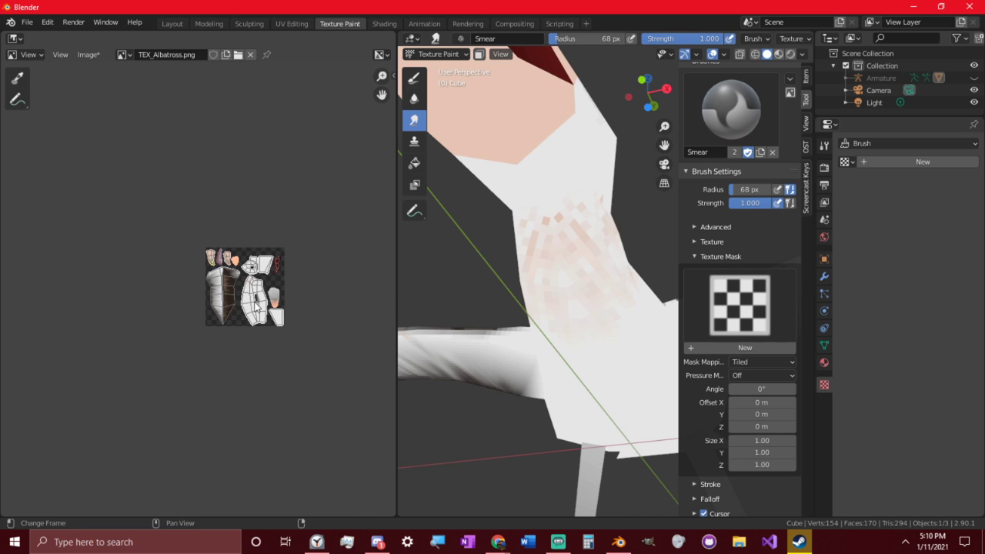
scroll(256, 306, up, 4)
key(alt+s)
click(87, 54)
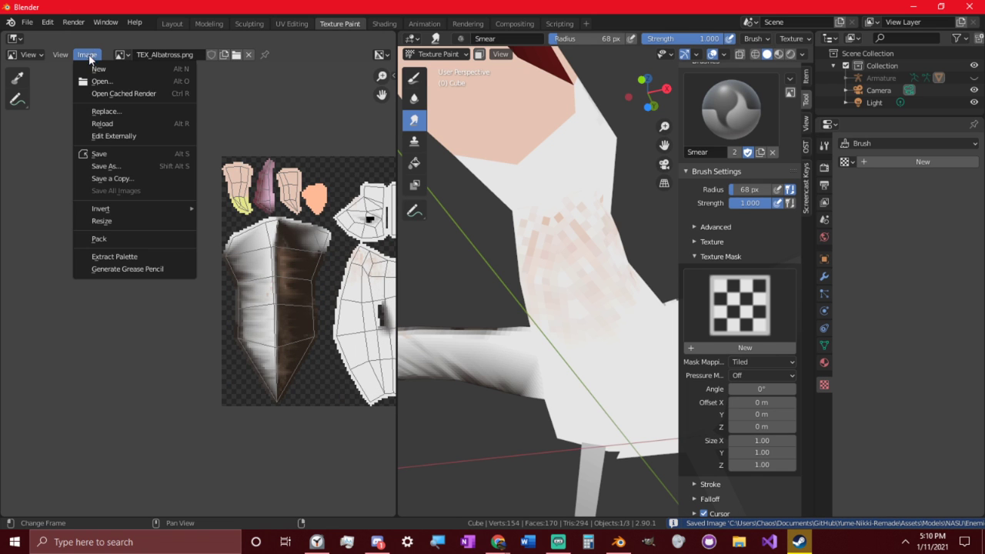
click(106, 165)
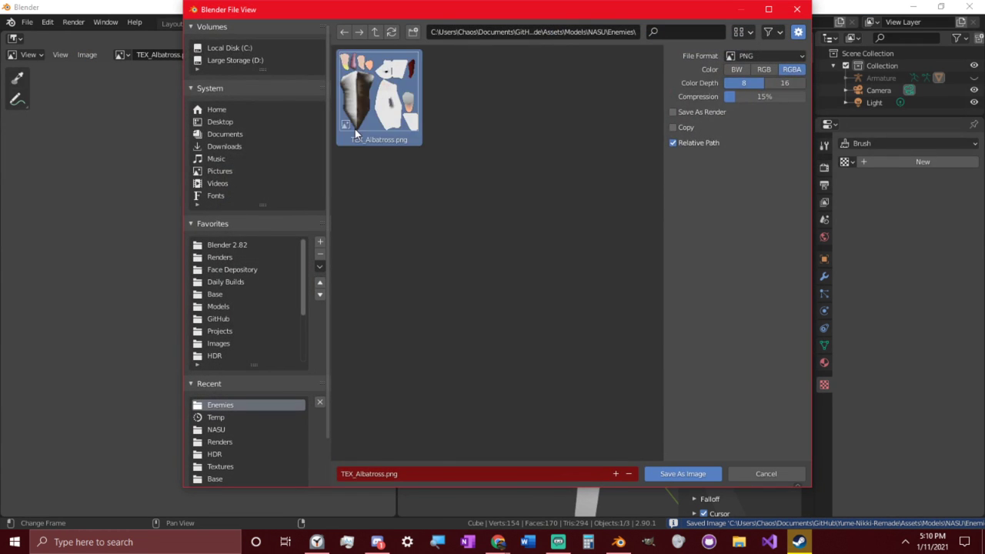
double_click(354, 129)
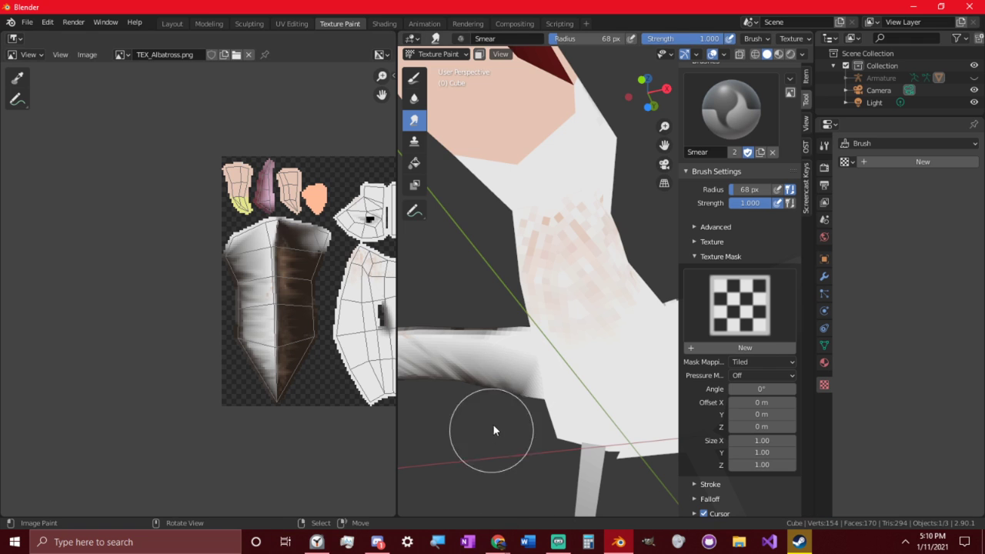
Switch to the Draw brush and dab peach noise speckles in Multiply blend onto the side of the bird's neck behind the eye
middle_drag(539, 312, 452, 331)
scroll(568, 294, up, 2)
key(ctrl+space)
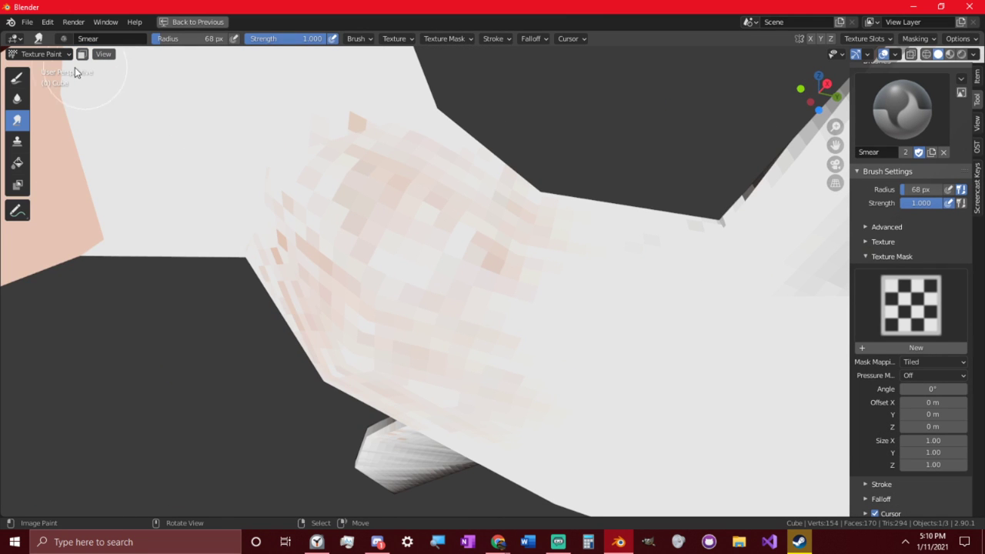
click(19, 77)
mouse_move(341, 268)
middle_down()
mouse_move(418, 341)
mouse_move(341, 314)
mouse_move(450, 256)
middle_up()
drag(449, 251, 511, 254)
middle_drag(492, 277, 572, 253)
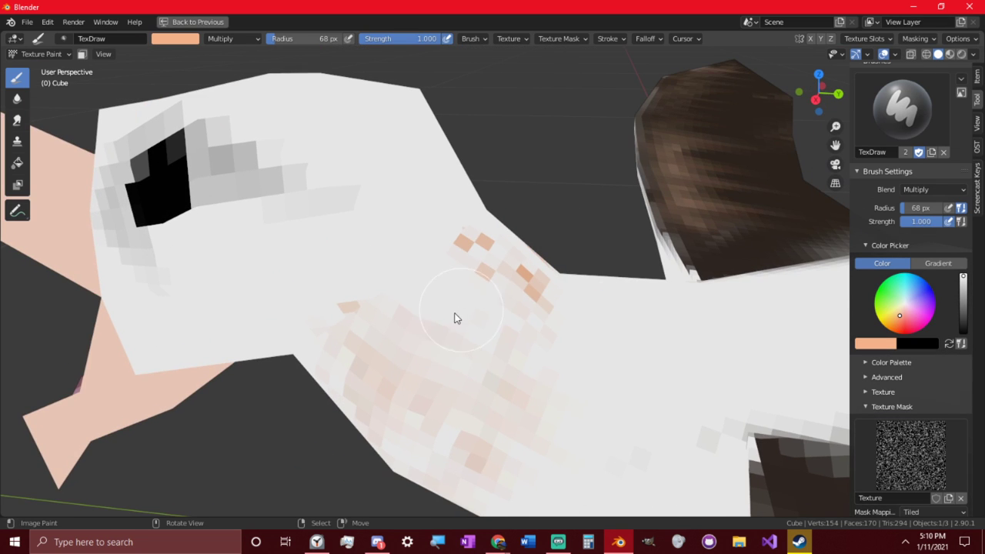
drag(454, 313, 451, 318)
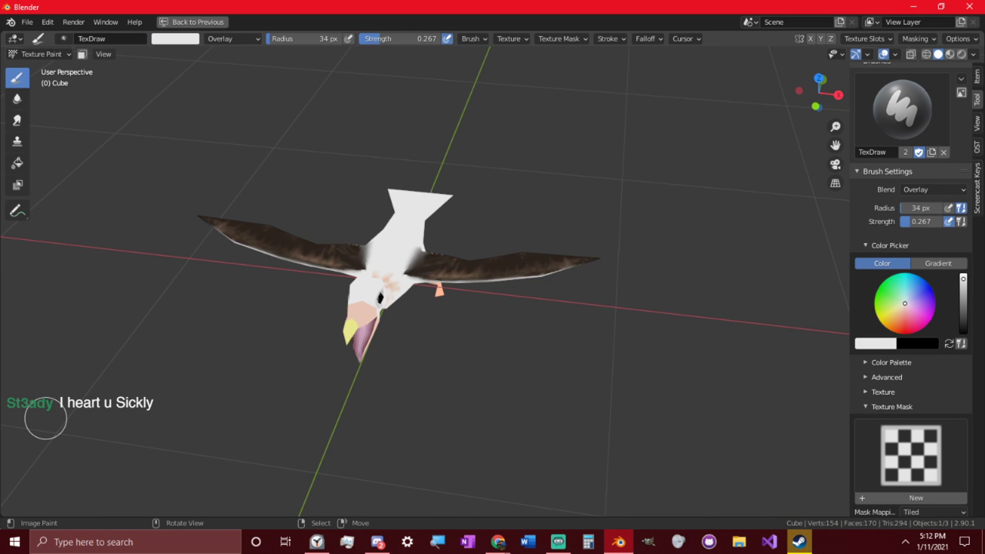
Smear the brown paint along the leading edge of the albatross's wing toward its tip
middle_drag(264, 268, 451, 274)
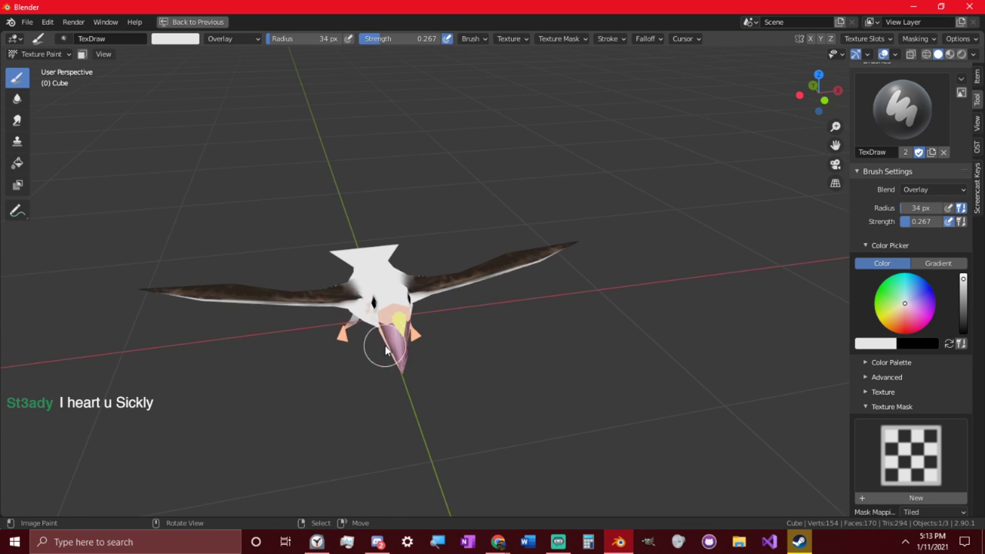
middle_drag(379, 352, 378, 281)
scroll(392, 266, up, 2)
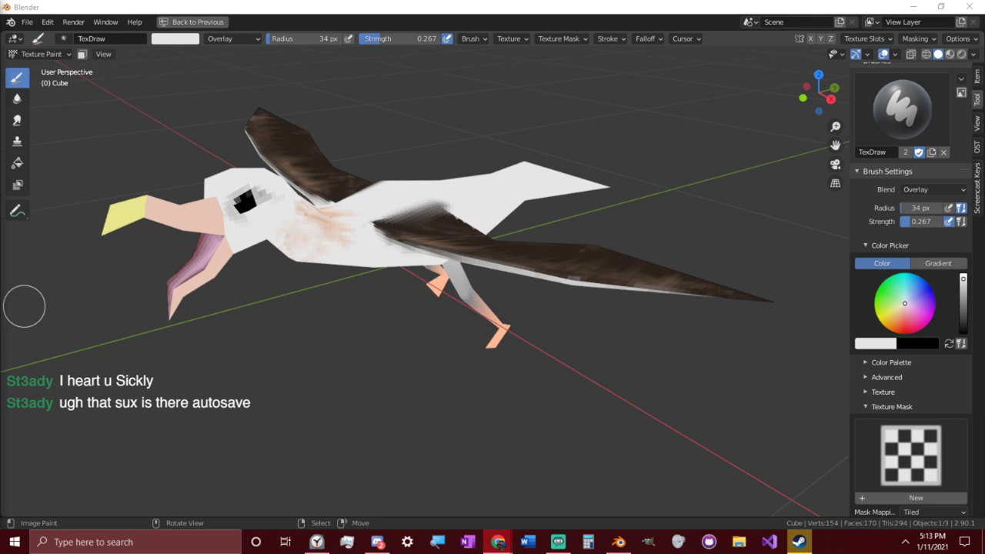
middle_drag(392, 282, 548, 153)
scroll(355, 314, up, 5)
mouse_move(355, 313)
middle_down()
mouse_move(392, 255)
mouse_move(347, 277)
mouse_move(382, 266)
mouse_move(243, 188)
middle_up()
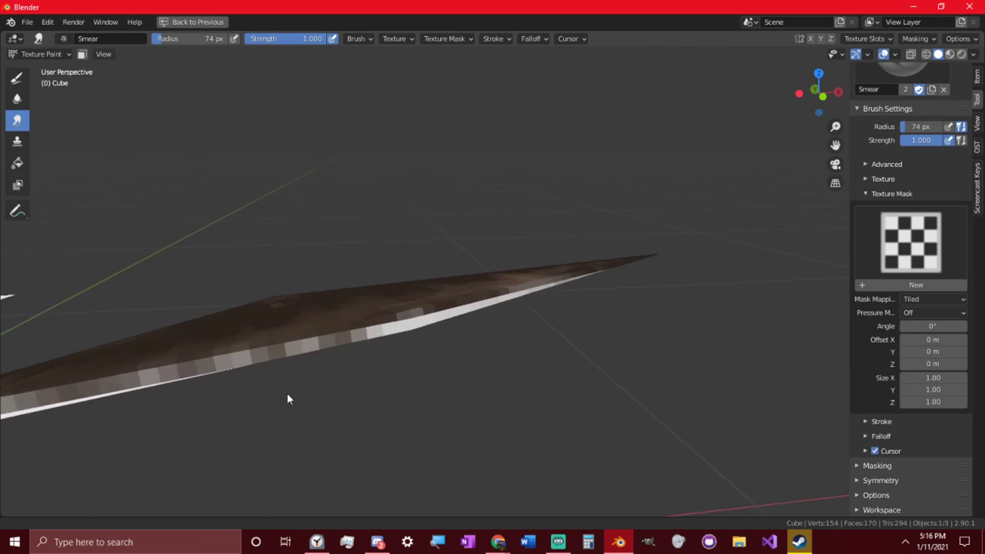
mouse_move(286, 392)
middle_down()
mouse_move(287, 384)
mouse_move(235, 372)
mouse_move(327, 343)
mouse_move(311, 389)
mouse_move(390, 345)
middle_up()
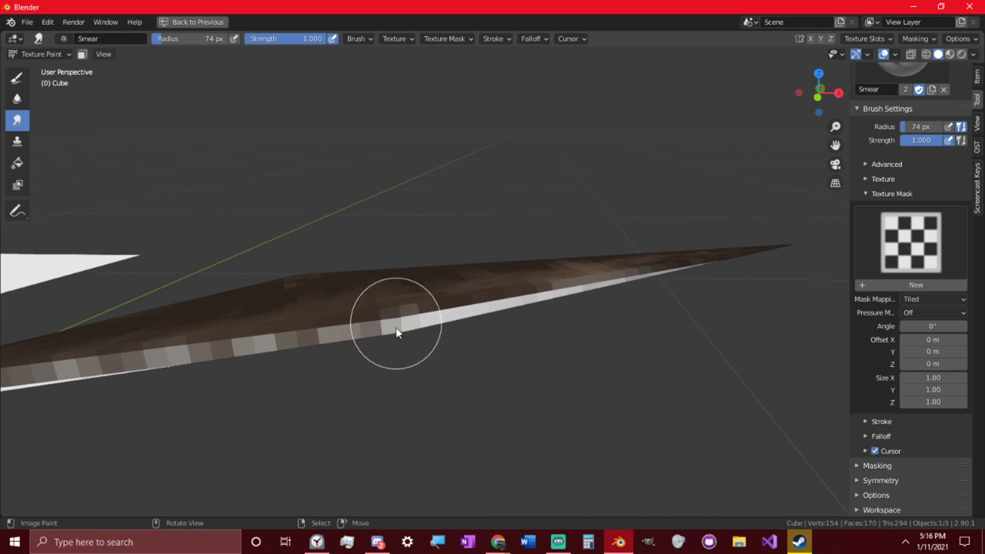
mouse_move(396, 331)
mouse_down()
mouse_move(430, 347)
mouse_move(507, 337)
mouse_move(534, 279)
mouse_move(451, 323)
mouse_move(567, 321)
mouse_move(576, 274)
mouse_up()
mouse_move(576, 274)
middle_down()
mouse_move(385, 300)
mouse_move(606, 336)
mouse_move(666, 308)
middle_up()
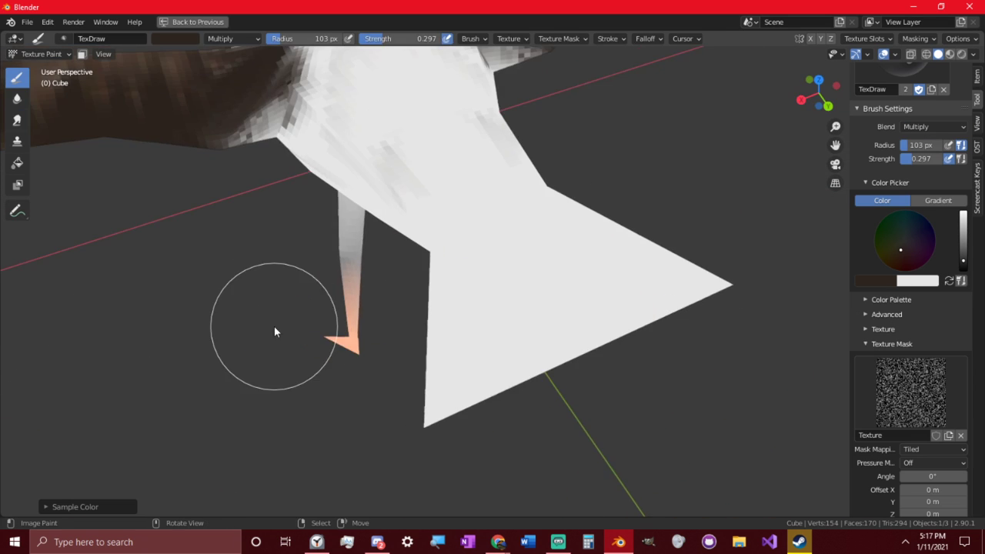
Paint a dark brown stroke onto the albatross's white tail with the Multiply brush
mouse_move(274, 326)
middle_down()
mouse_move(358, 330)
mouse_move(536, 367)
mouse_move(574, 398)
mouse_move(537, 362)
mouse_move(521, 385)
mouse_move(481, 373)
middle_up()
mouse_move(482, 374)
mouse_down()
mouse_move(600, 369)
mouse_move(303, 418)
mouse_move(487, 288)
mouse_up()
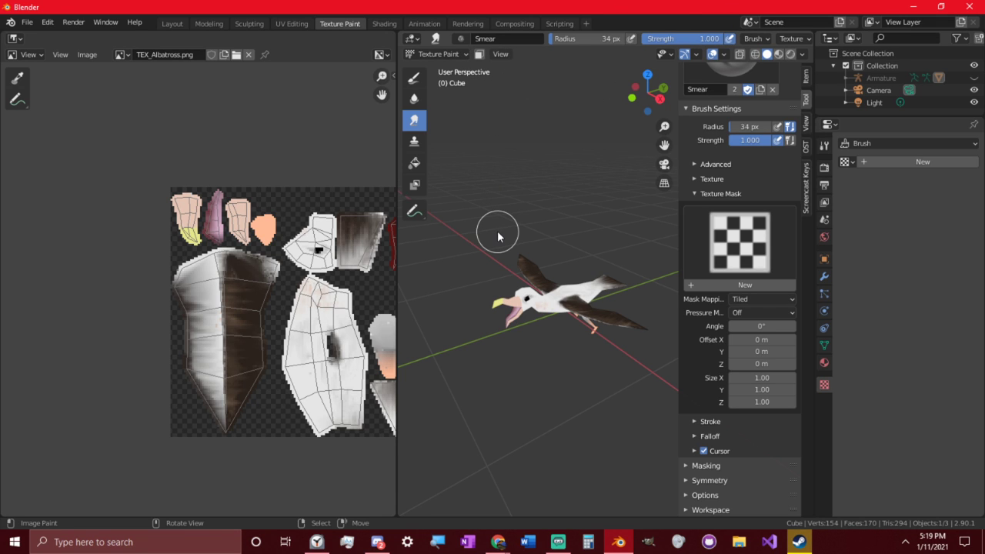
Examine the painted texture on the albatross's head, open beak, mouth interior and body from several angles in a maximized viewport
scroll(511, 333, up, 5)
key(ctrl+space)
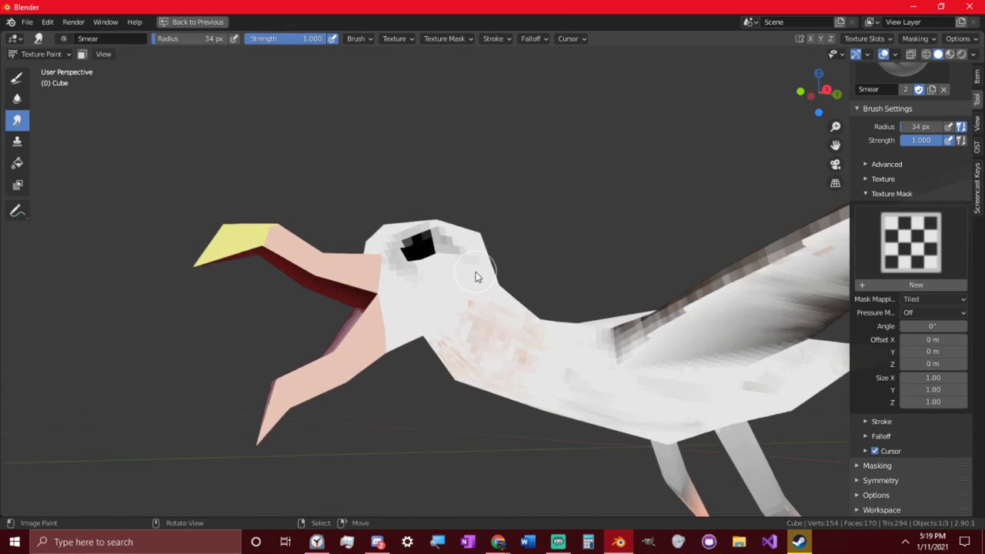
scroll(476, 276, up, 2)
scroll(475, 272, down, 5)
middle_drag(420, 267, 613, 228)
scroll(399, 278, up, 2)
scroll(405, 264, up, 2)
scroll(406, 264, down, 7)
scroll(607, 282, up, 6)
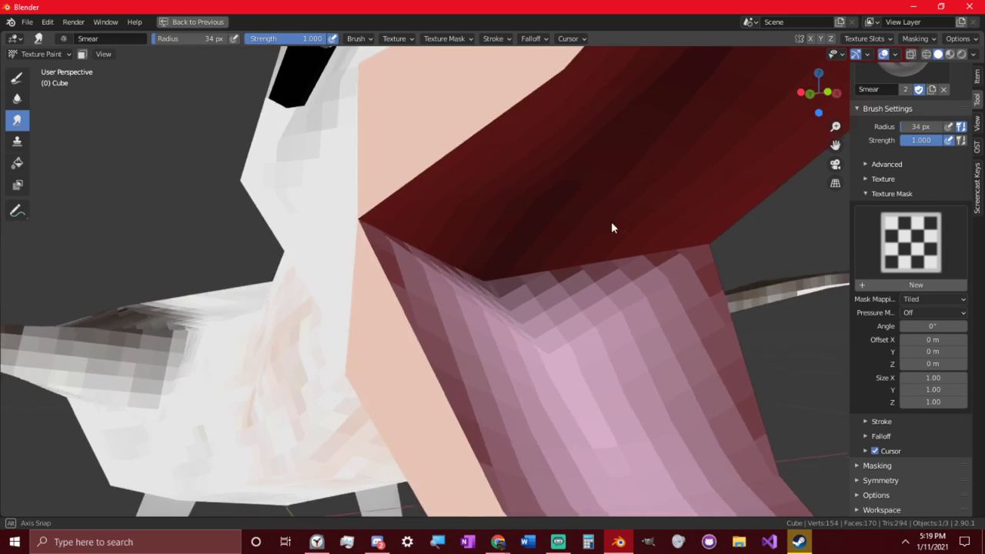
scroll(554, 264, down, 3)
scroll(450, 248, down, 3)
middle_drag(451, 247, 246, 193)
scroll(246, 192, up, 2)
Relaunch Blender and open the recent file BLD_Albatross.blend
click(41, 54)
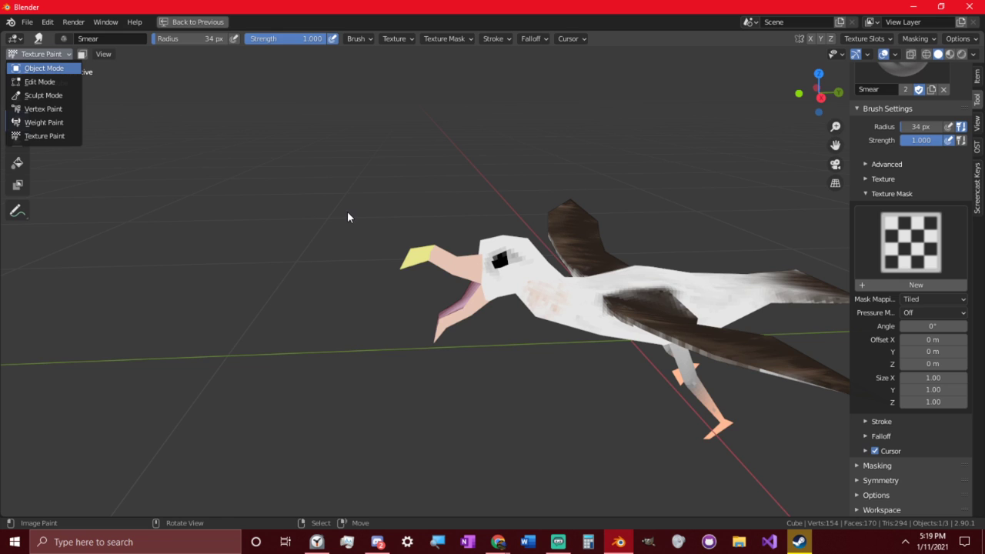
key(alt+Tab)
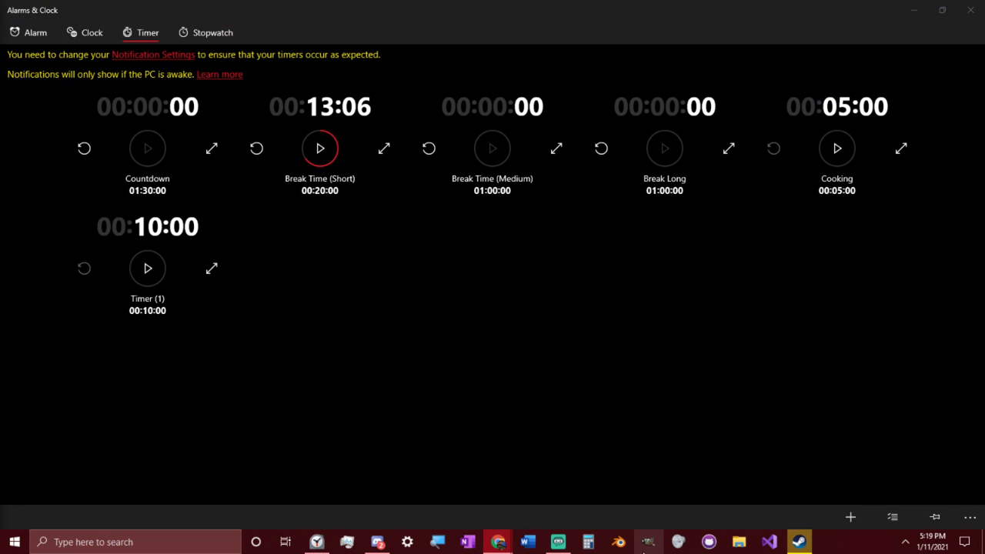
click(620, 542)
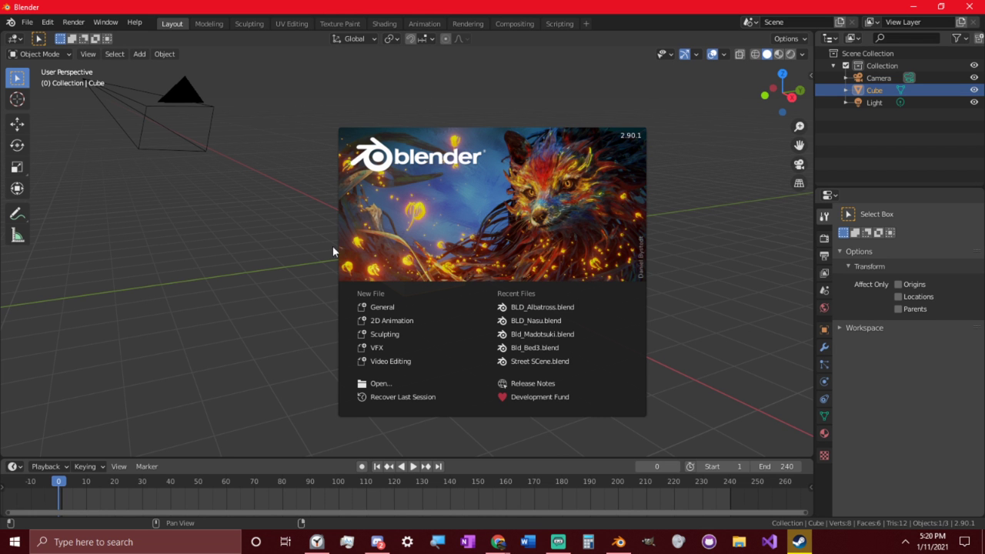
click(551, 307)
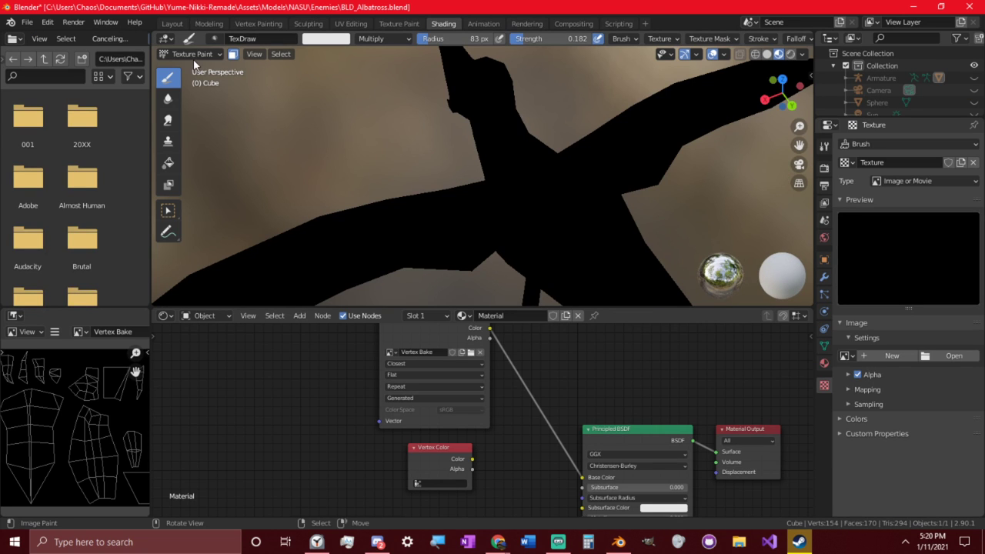
Load TEX_Albatross.png into the material's Vertex Bake image texture node and save the file
click(470, 352)
double_click(375, 123)
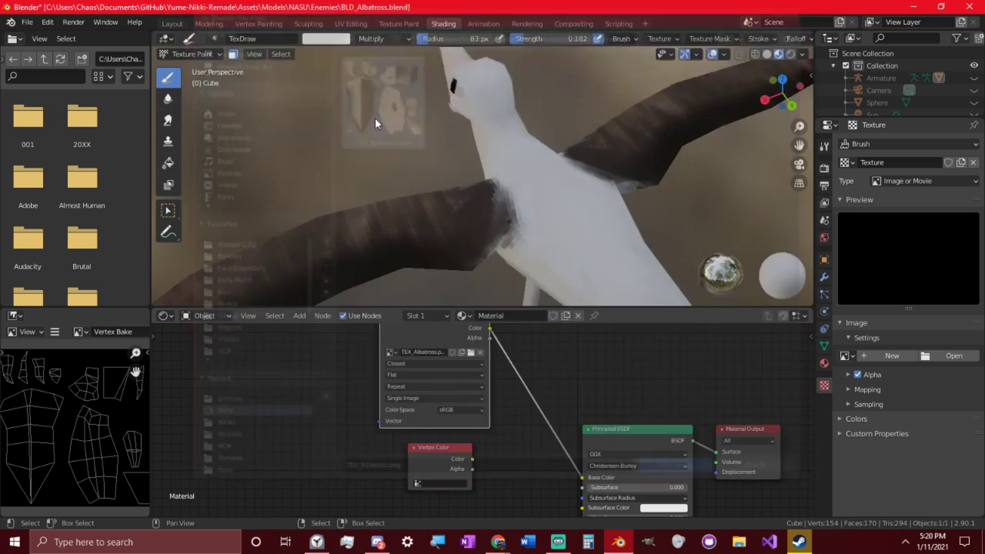
middle_drag(375, 117, 536, 127)
scroll(527, 156, down, 4)
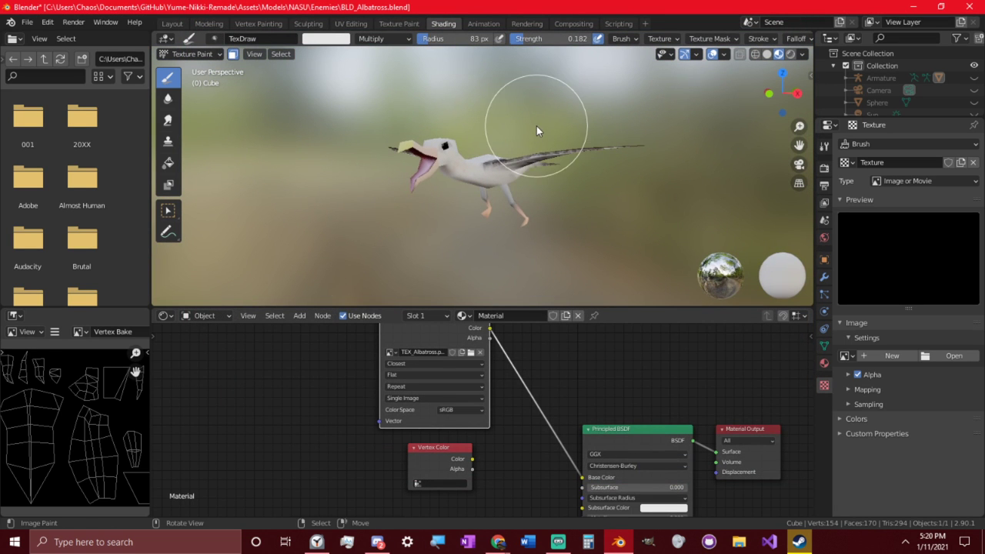
key(ctrl+s)
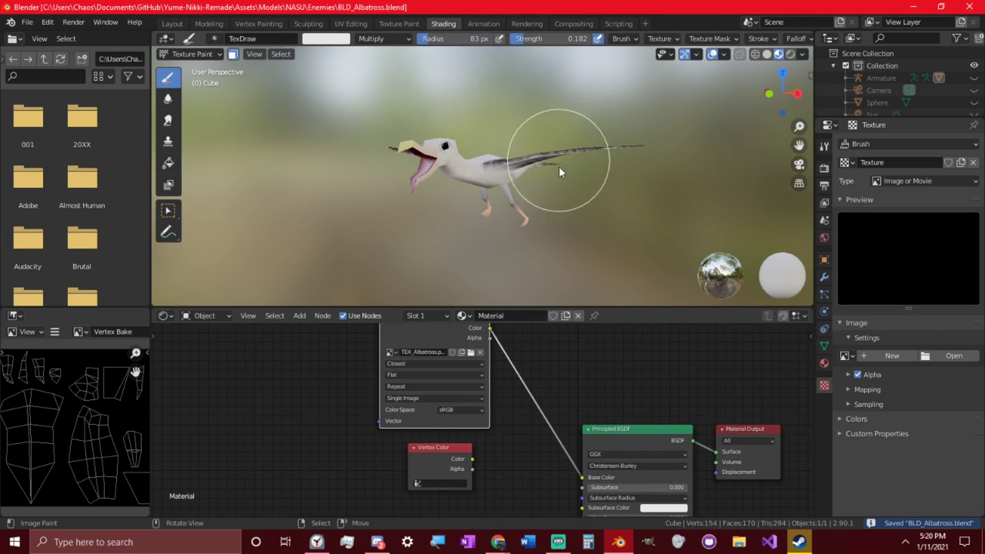
Render the current frame, close the render window and look at the scene's render settings
key(F12)
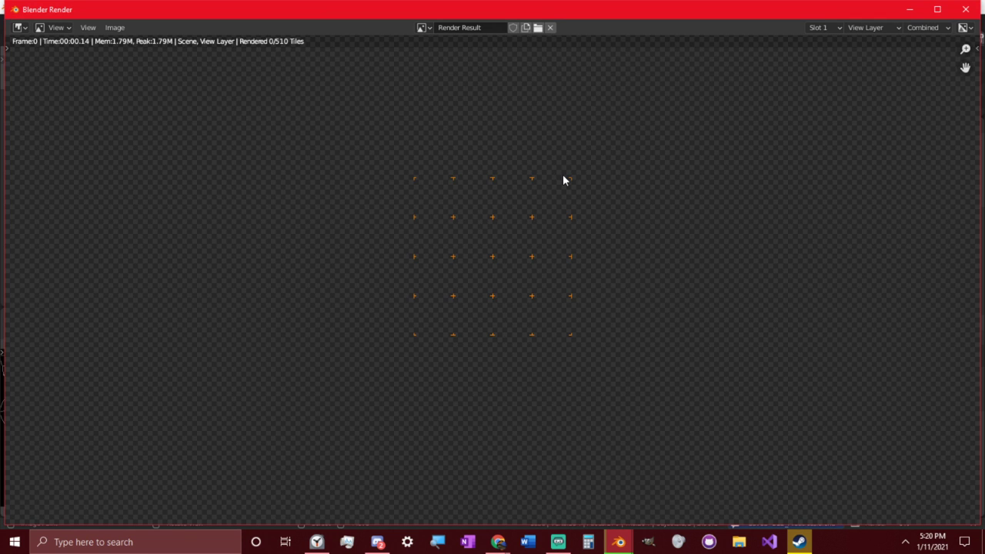
click(964, 9)
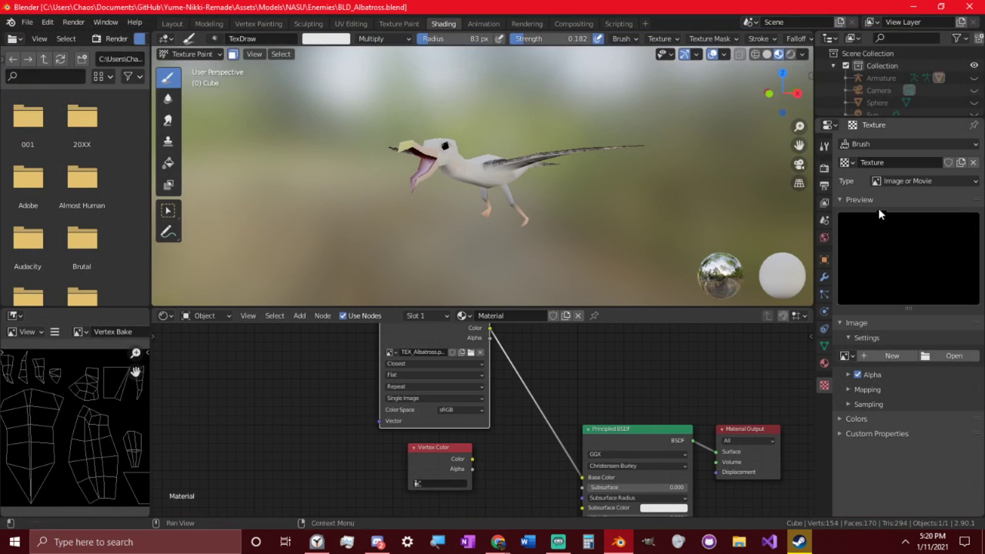
click(823, 167)
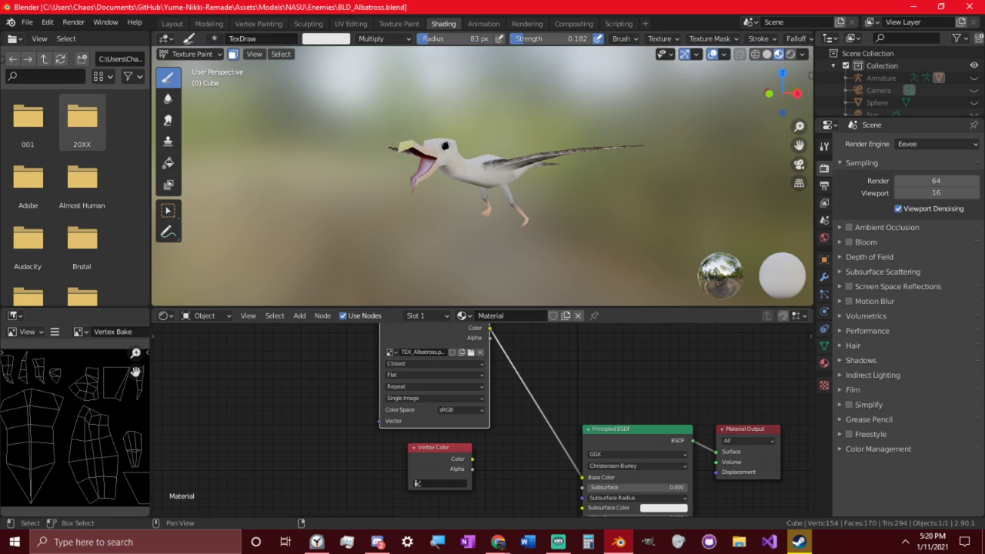
key(alt+Tab)
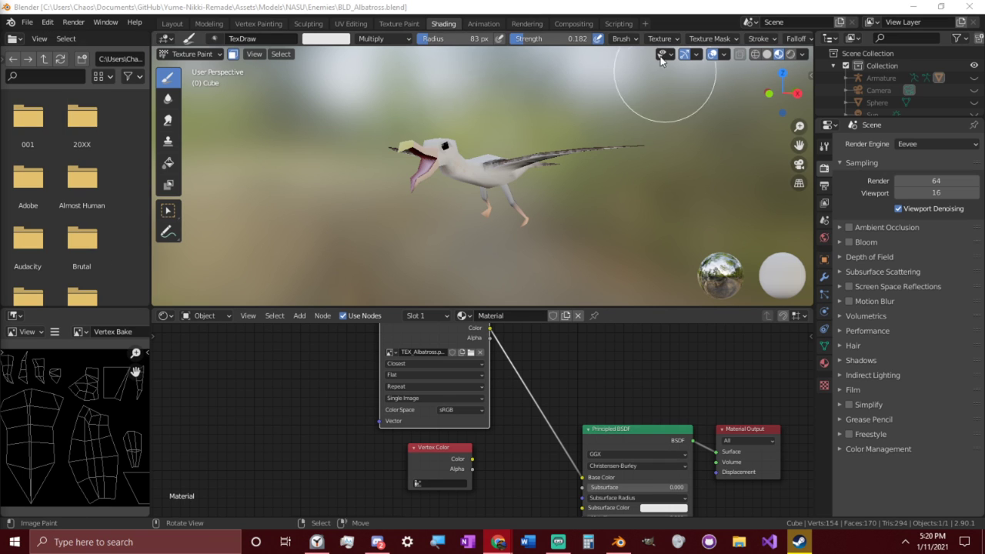
Make the Blender window full screen, keep the multi-panel Shading layout and save the file
key(ctrl+space)
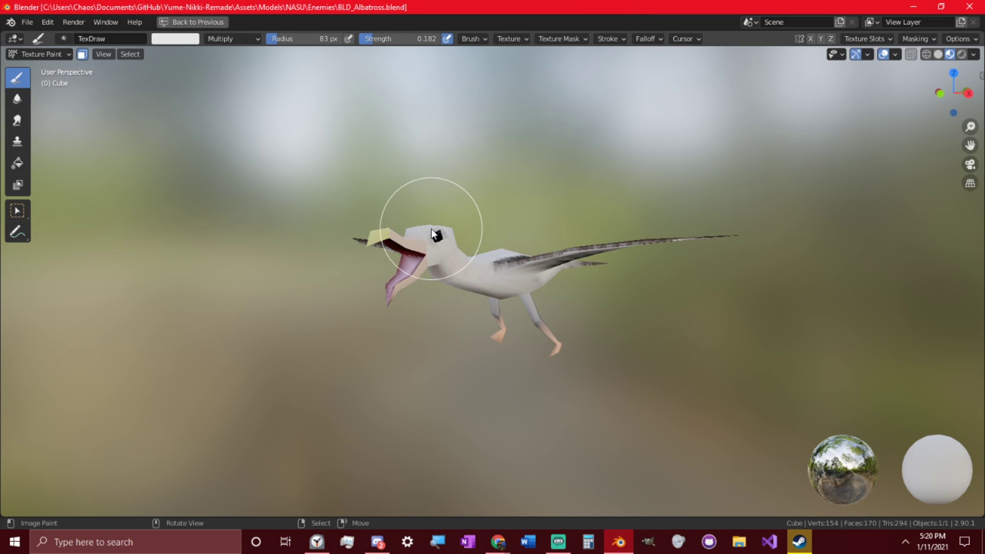
key(alt+F11)
key(ctrl+space)
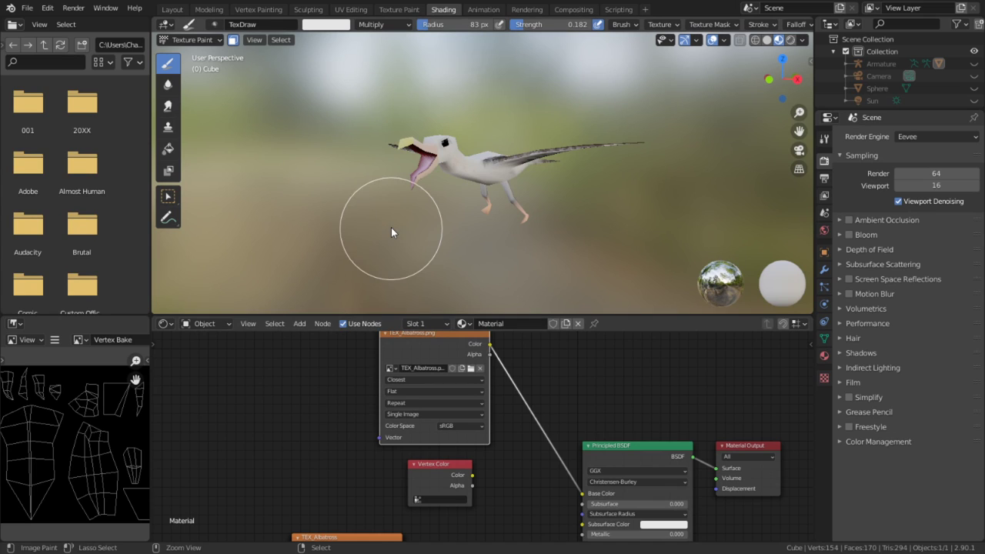
key(ctrl+s)
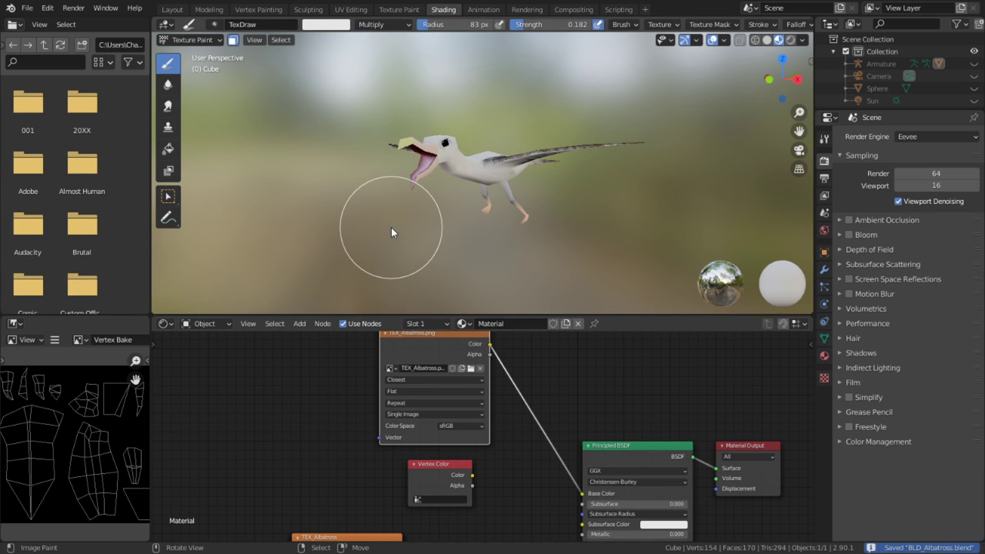
Unhide the Armature, Camera, Sphere and Sun in the Layout workspace and look through the scene camera
click(825, 179)
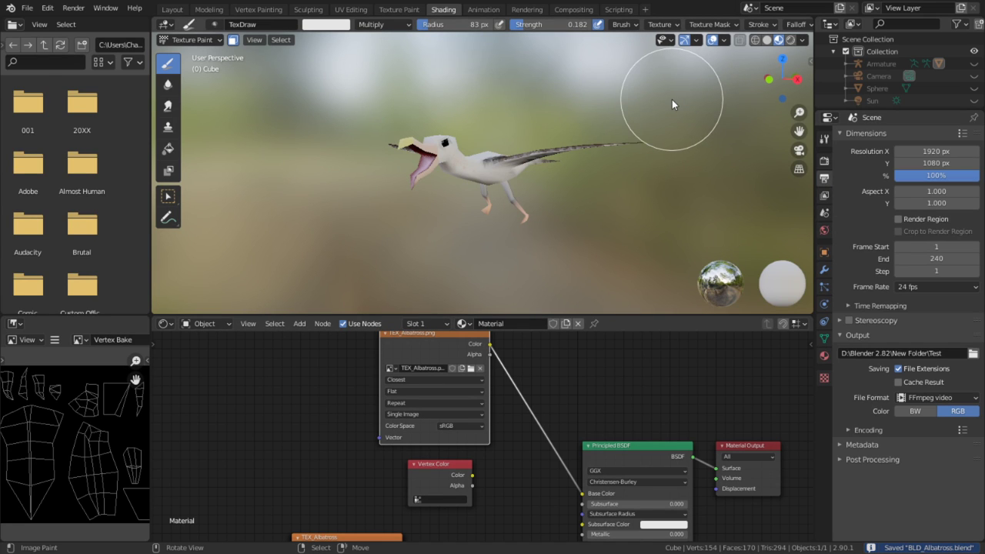
key(alt+h)
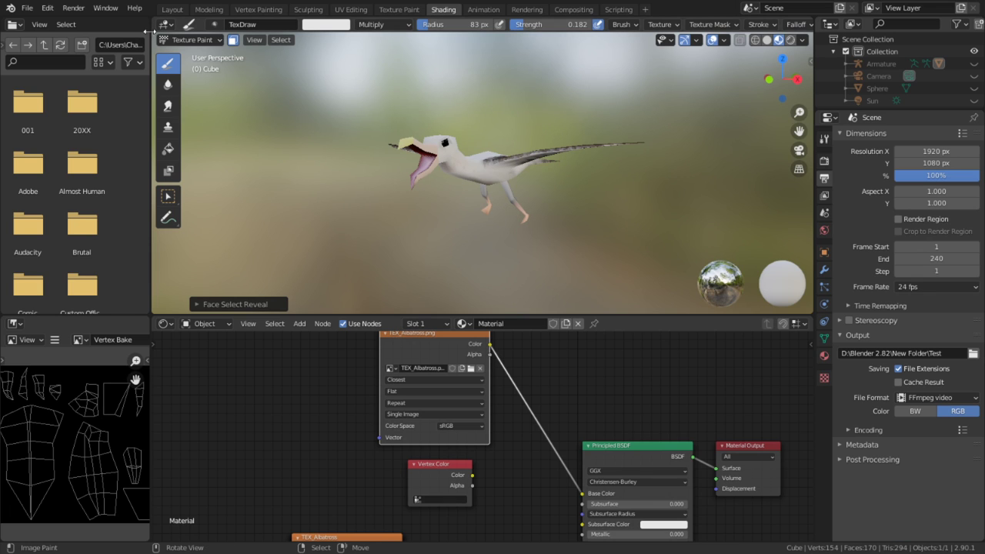
click(172, 9)
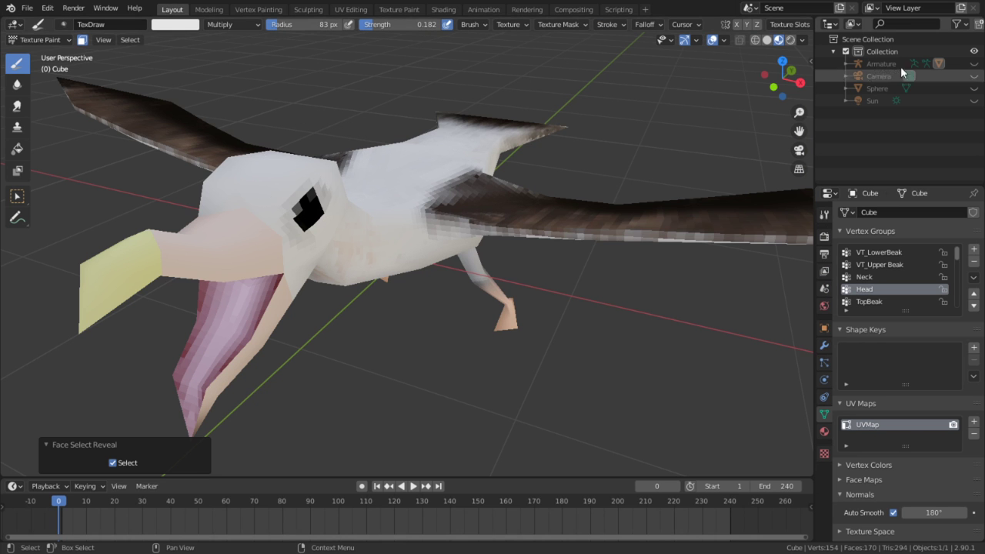
drag(974, 63, 975, 101)
scroll(510, 246, down, 4)
key(KP_0)
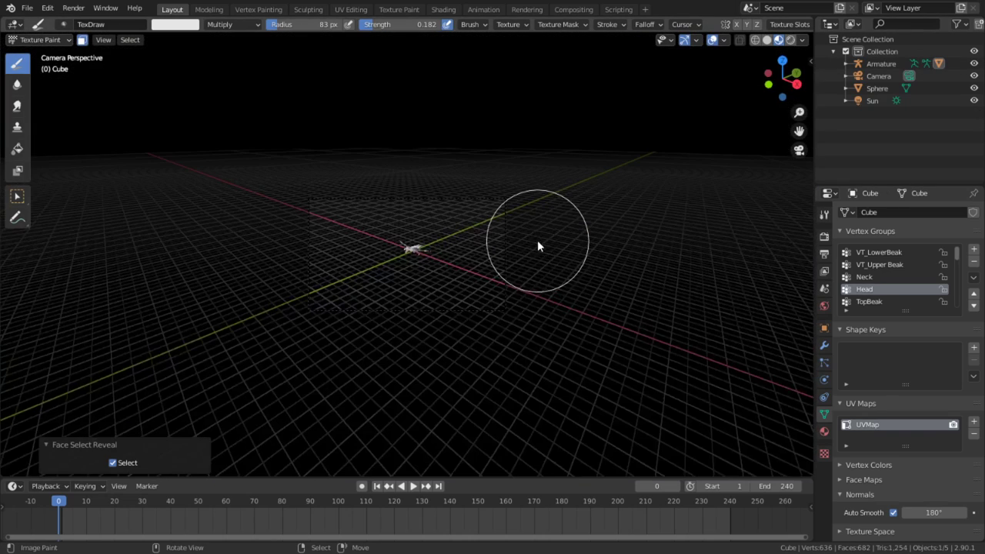
In Object Mode, move the camera about 29' 5" forward along its local Z axis and nudge it to frame the albatross
click(40, 39)
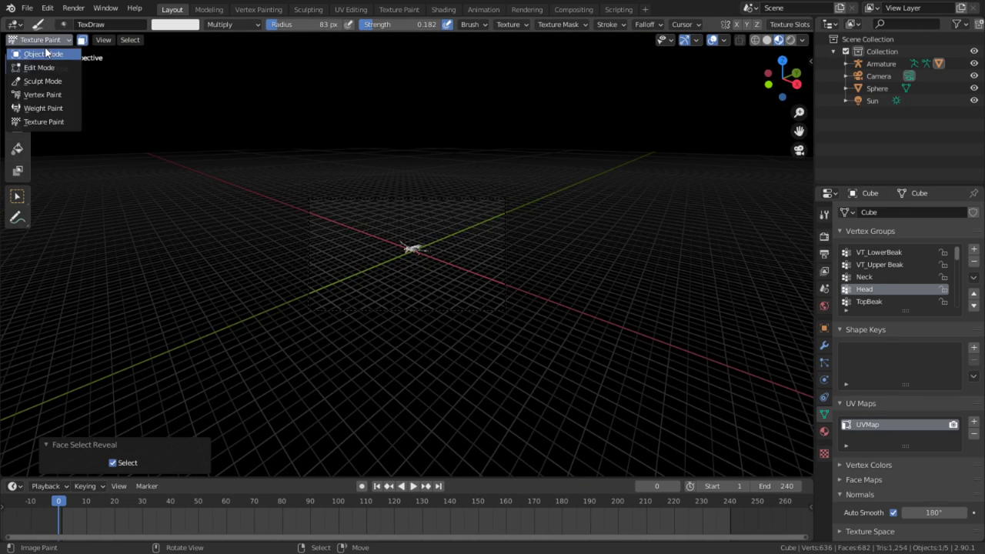
click(44, 54)
click(343, 167)
click(343, 177)
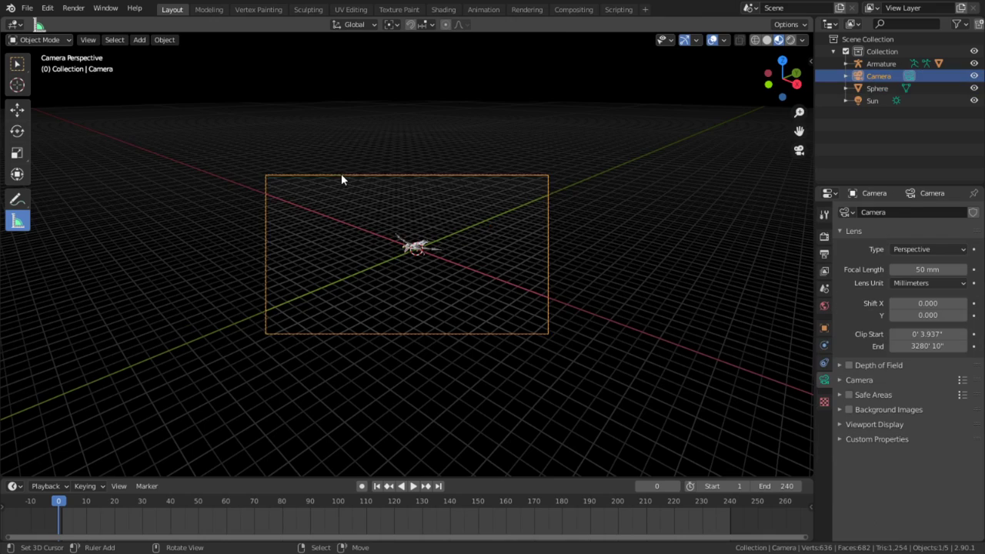
key(g)
key(z)
key(z)
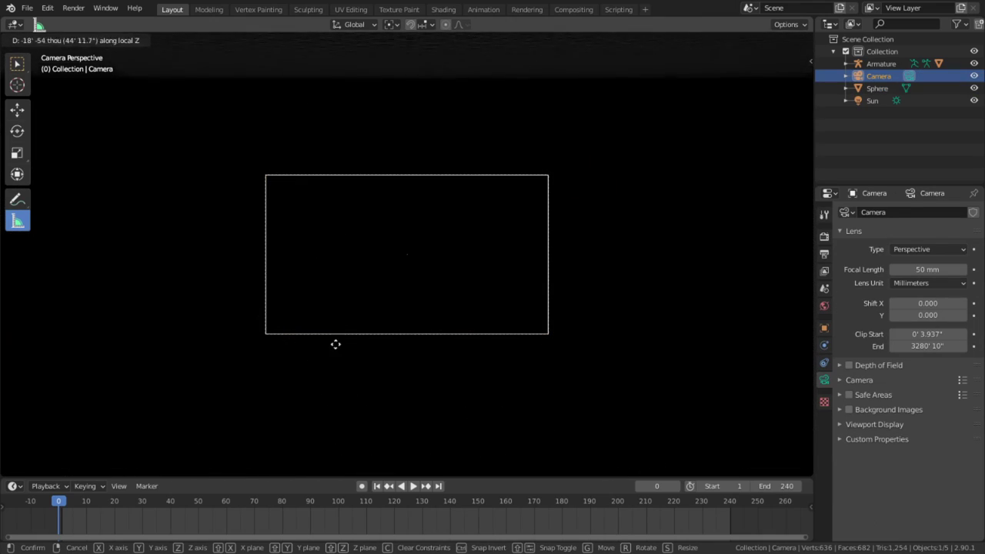
click(366, 123)
key(g)
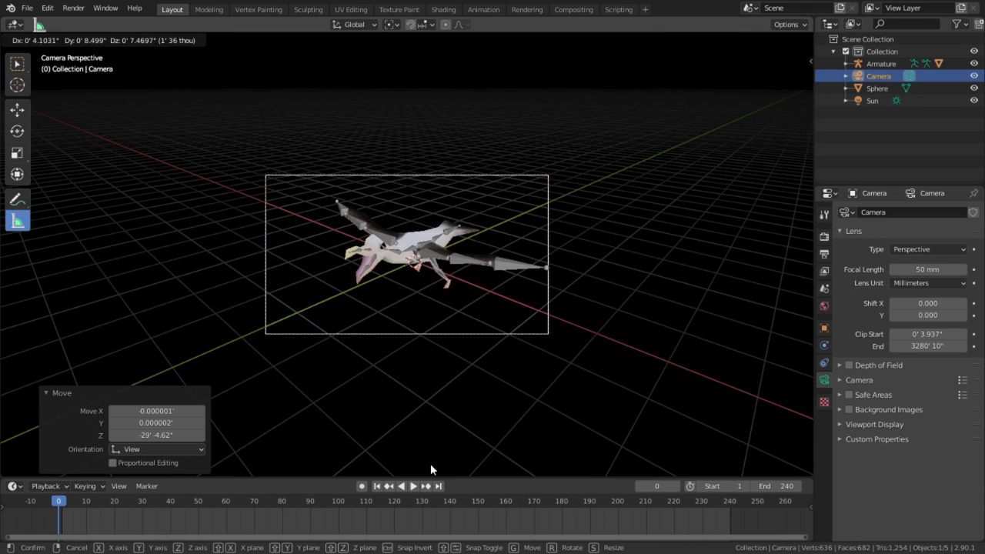
click(430, 463)
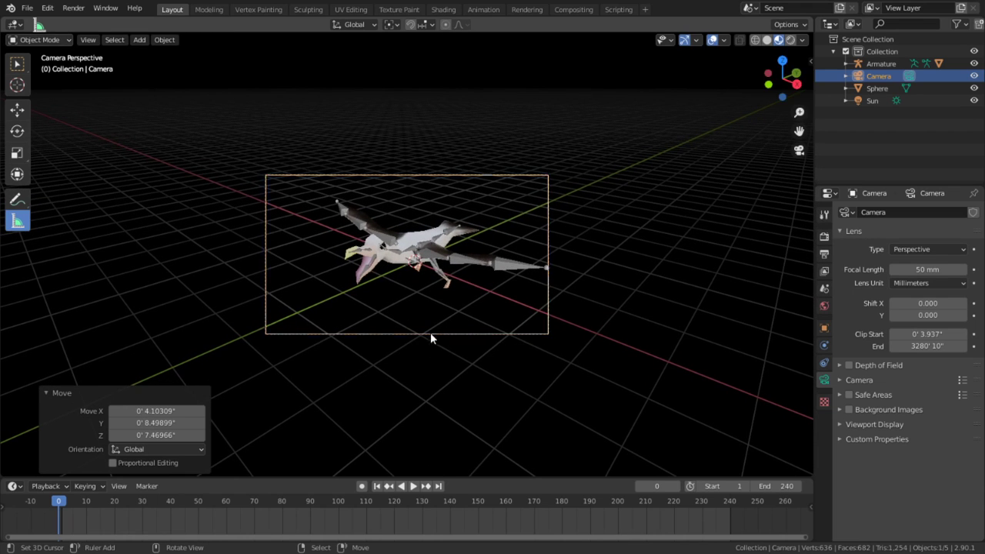
Leave the camera view and select the albatross mesh beneath its armature
scroll(434, 269, up, 3)
middle_drag(449, 286, 408, 295)
scroll(416, 295, up, 2)
right_click(452, 279)
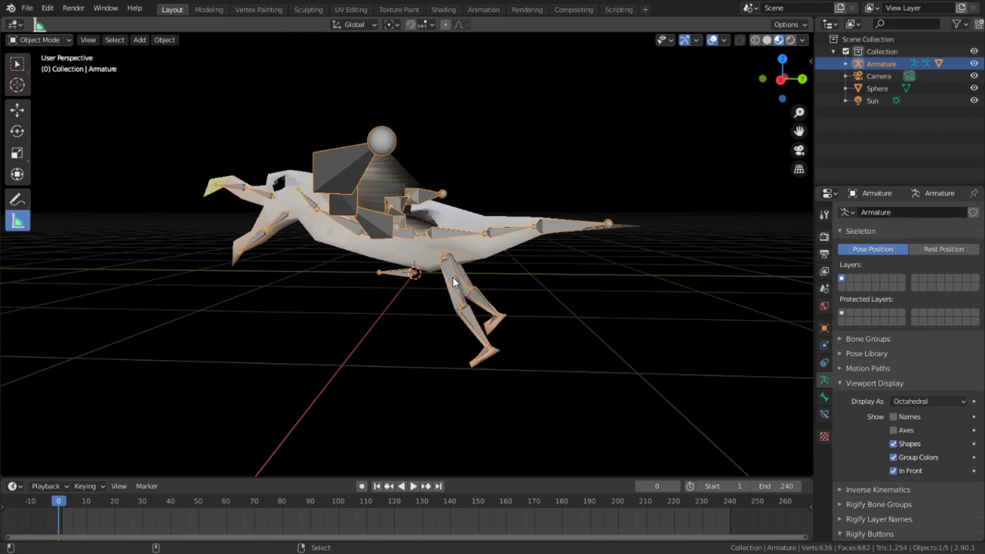
right_click(453, 283)
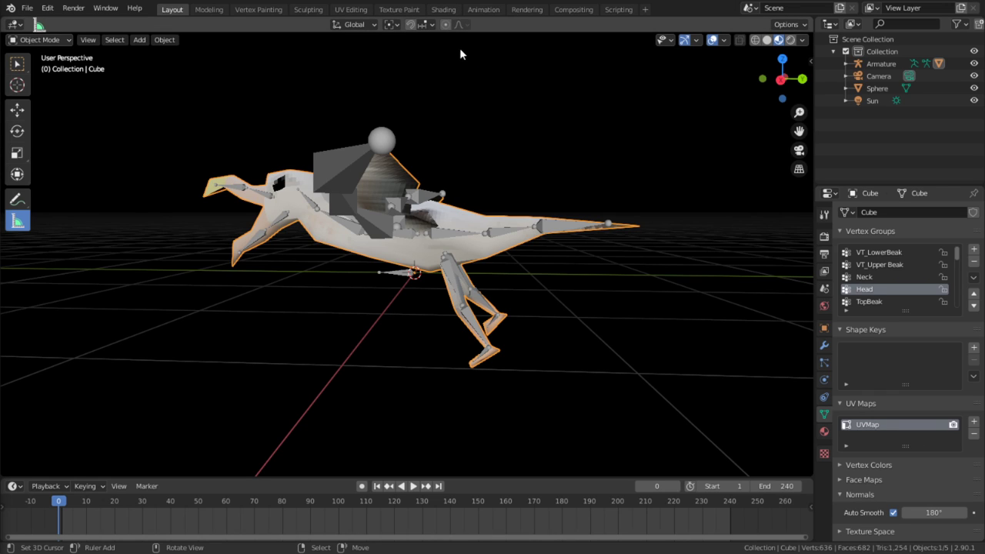
In the Shading workspace, change the background sphere's RGB node colour from black to a slightly darkened turquoise blue
click(443, 9)
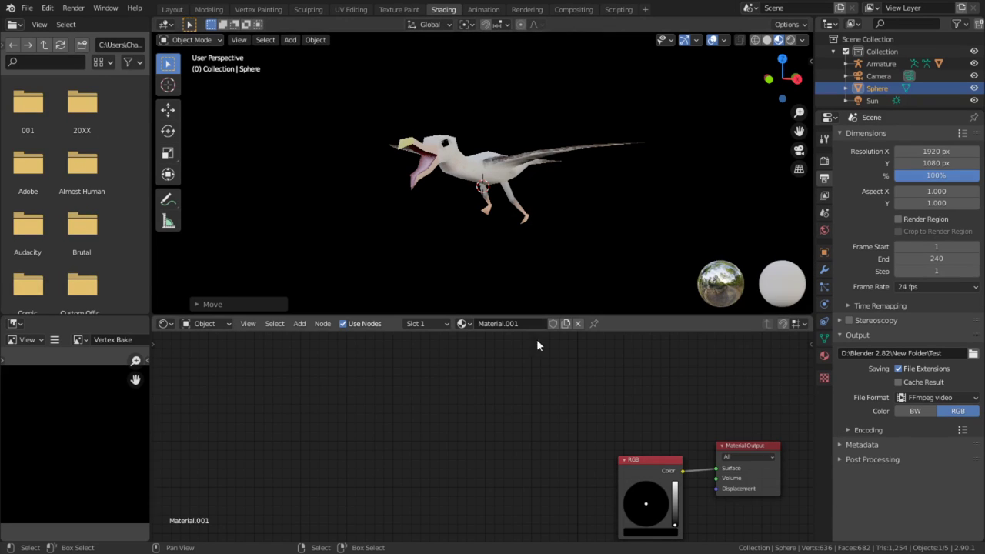
scroll(543, 385, up, 5)
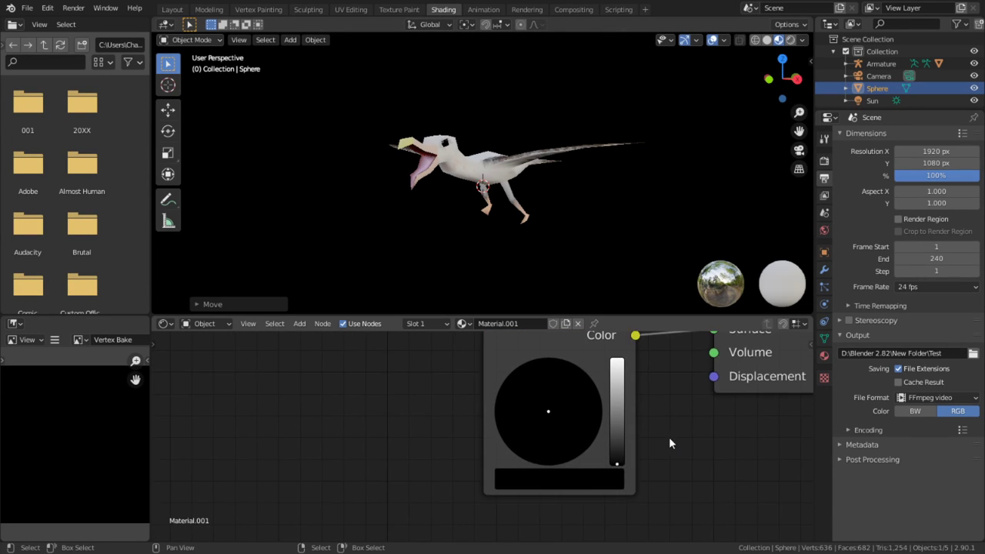
scroll(662, 434, up, 2)
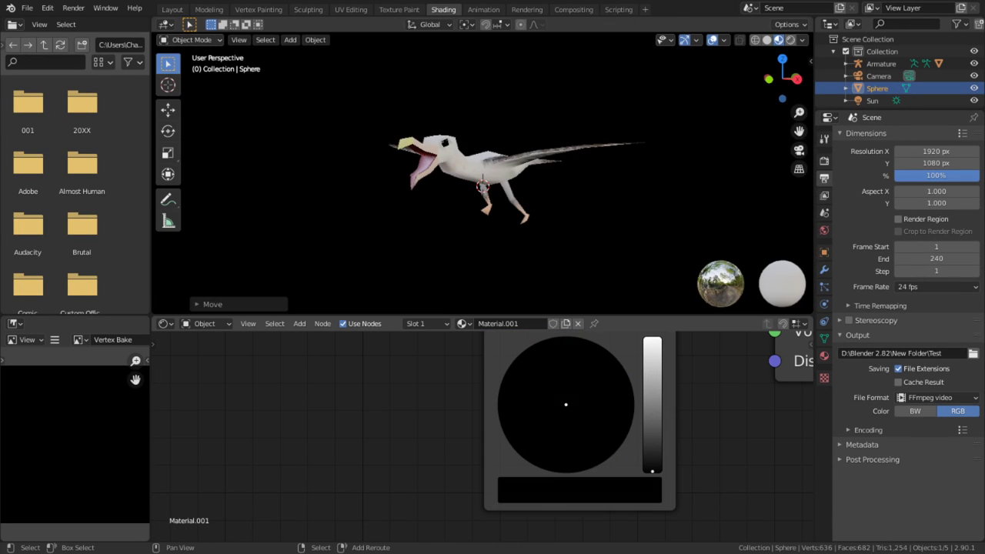
drag(652, 470, 653, 425)
drag(566, 405, 569, 378)
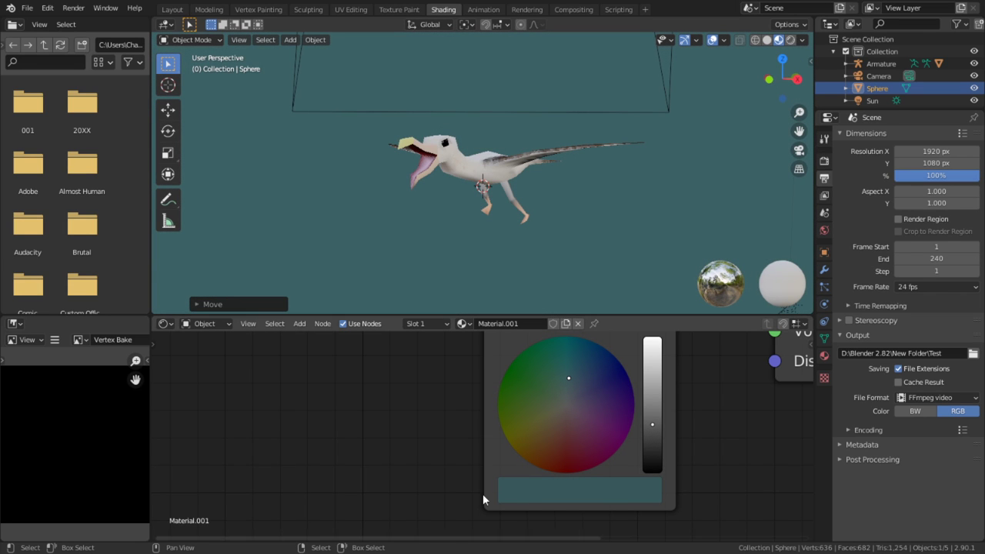
drag(653, 424, 653, 338)
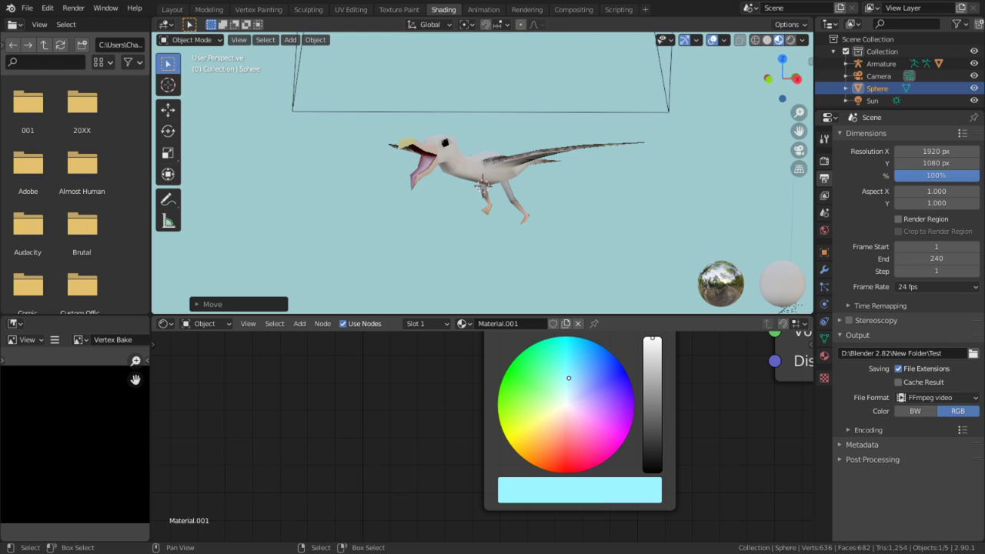
drag(556, 380, 571, 356)
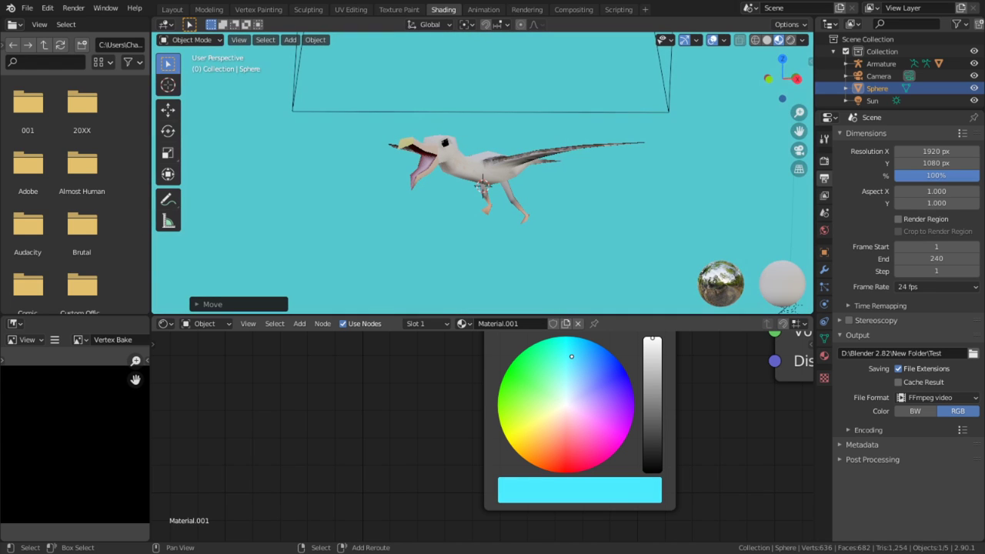
drag(656, 408, 652, 358)
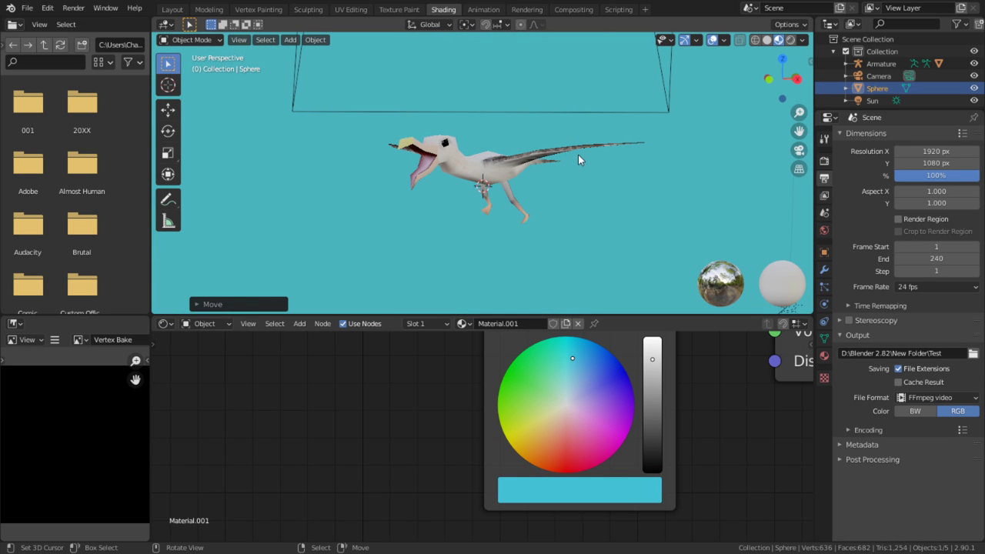
In the Compositing workspace, render the current frame through the PS1 Render Compositor node and inspect the whole image
click(573, 10)
scroll(381, 291, up, 7)
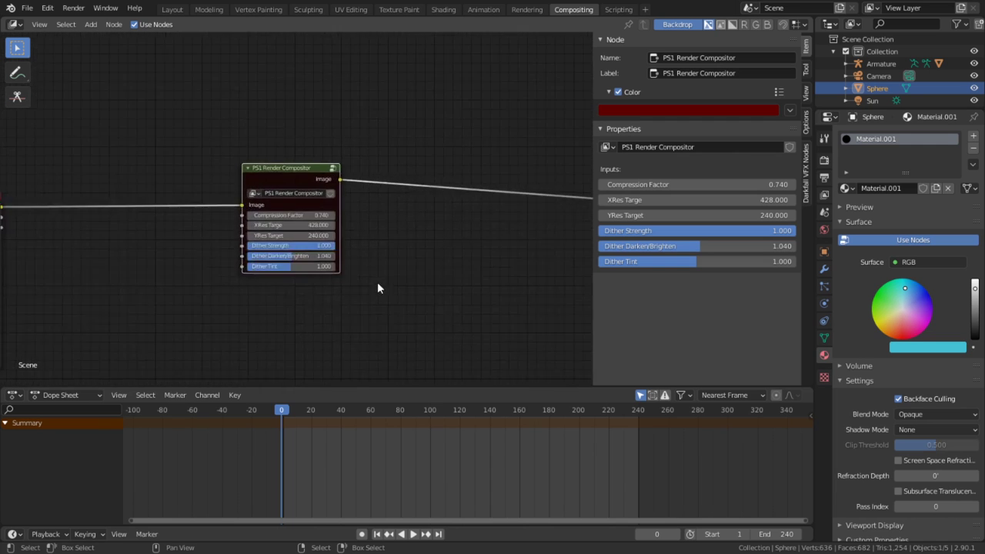
key(F12)
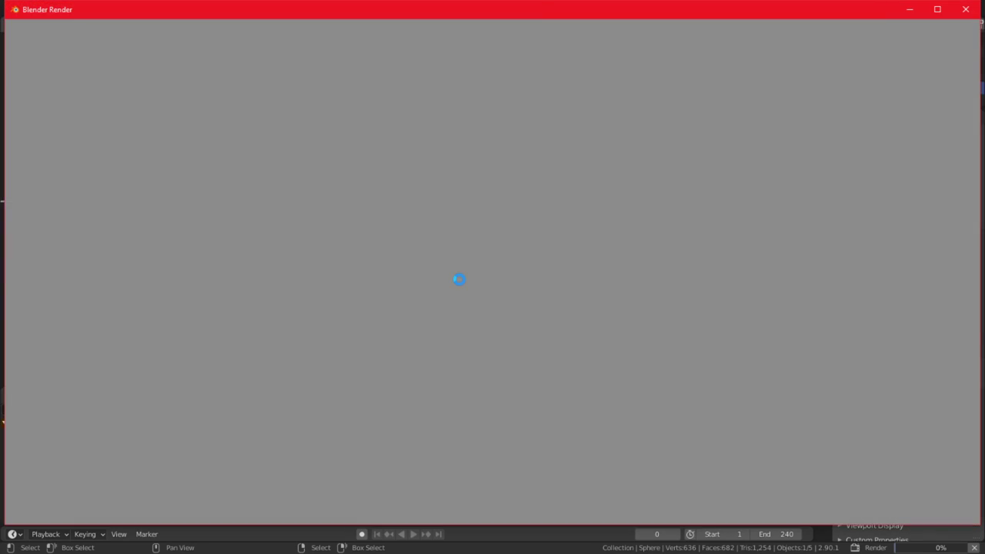
scroll(462, 307, down, 4)
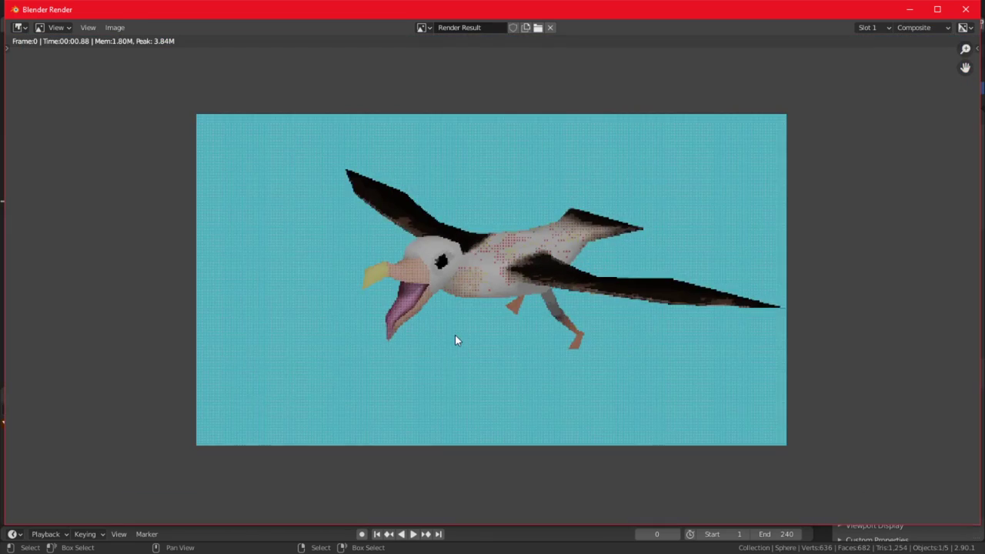
key(Escape)
Set the PS1 Render Compositor's Dither Strength to 0.366 and test-render the frame
drag(323, 297, 256, 297)
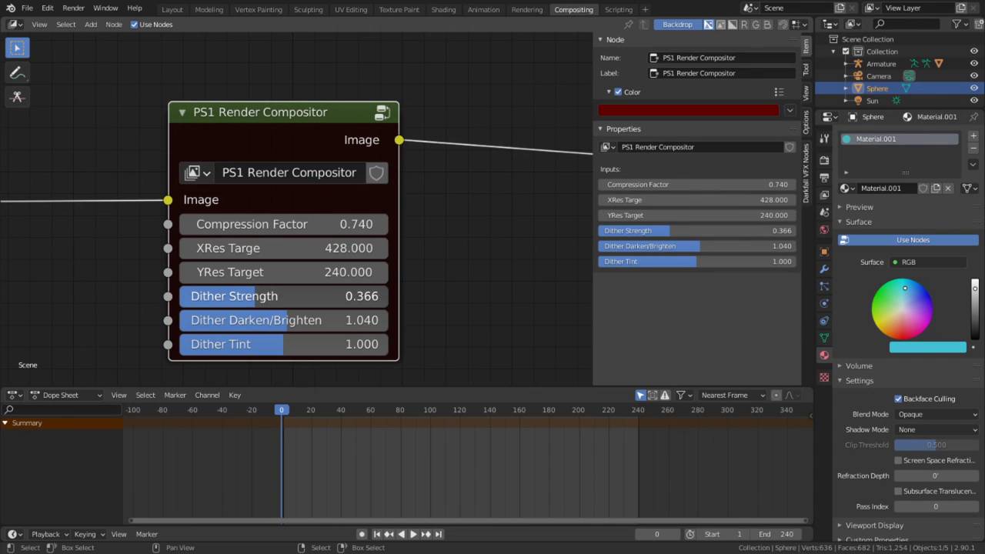
key(F12)
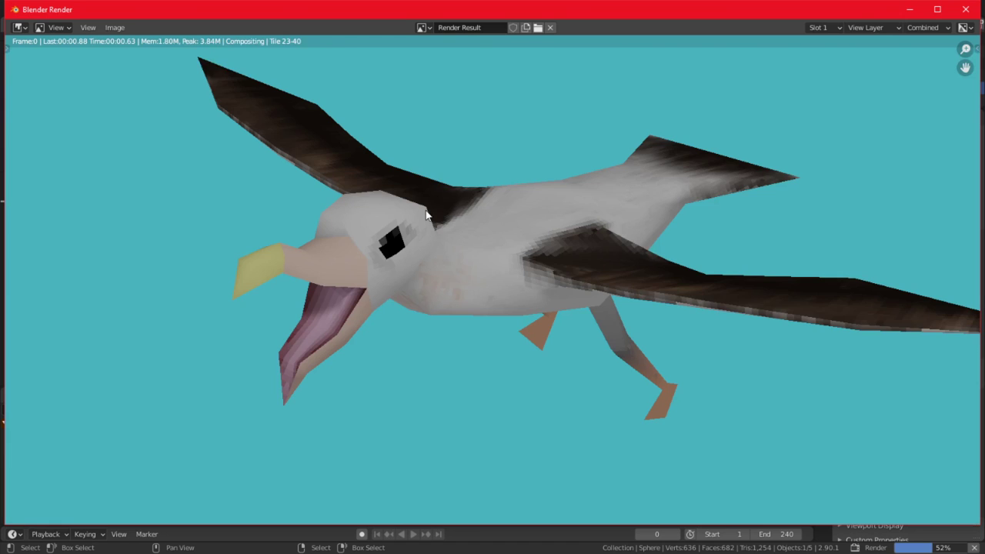
key(Escape)
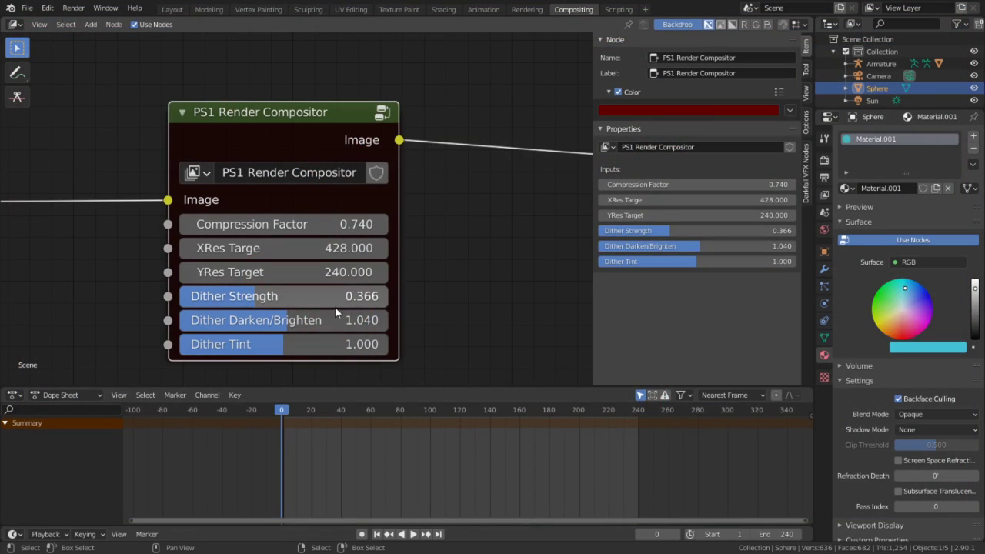
Set the PS1 Render Compositor's Dither Tint to 0.351 and Dither Strength to 0.079, test-rendering the frame after each change
drag(279, 351, 214, 347)
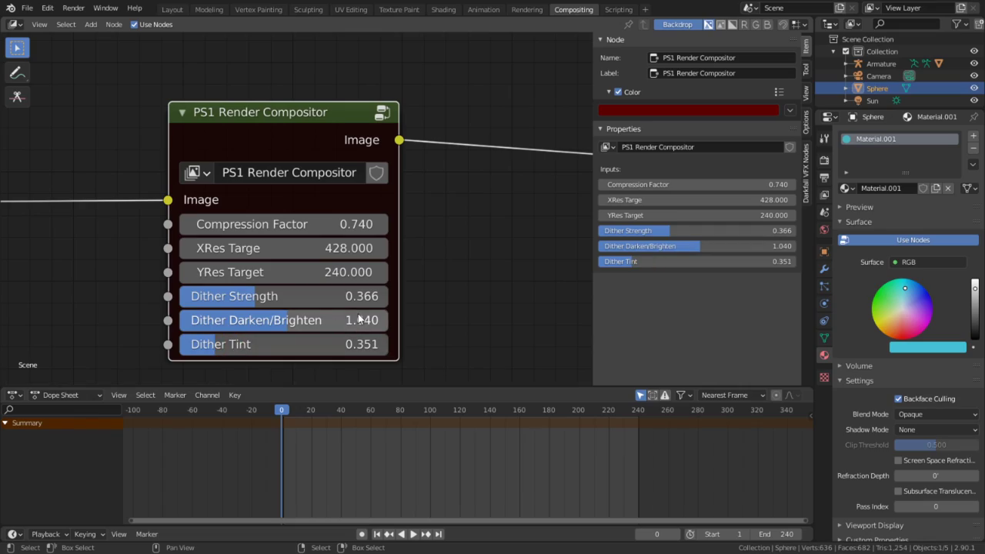
key(F12)
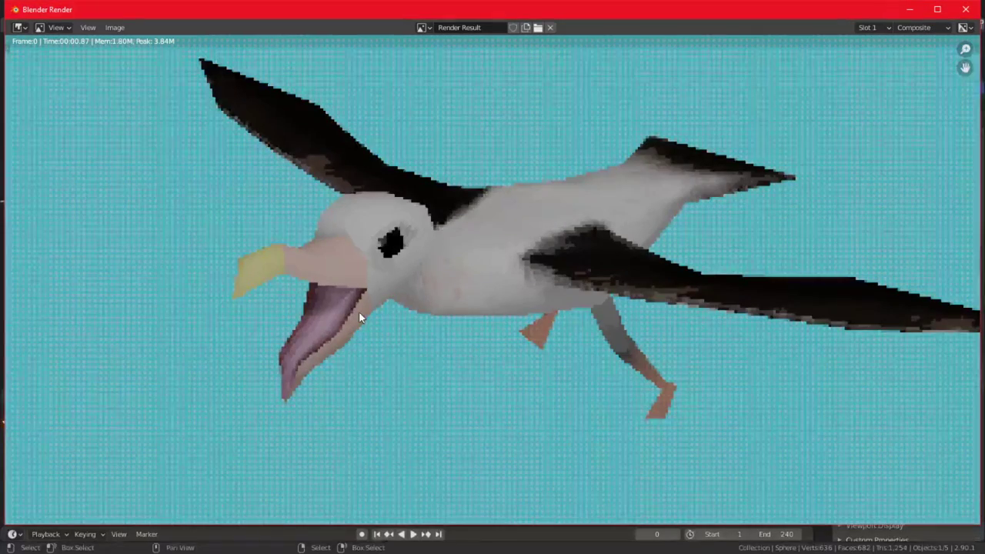
key(Escape)
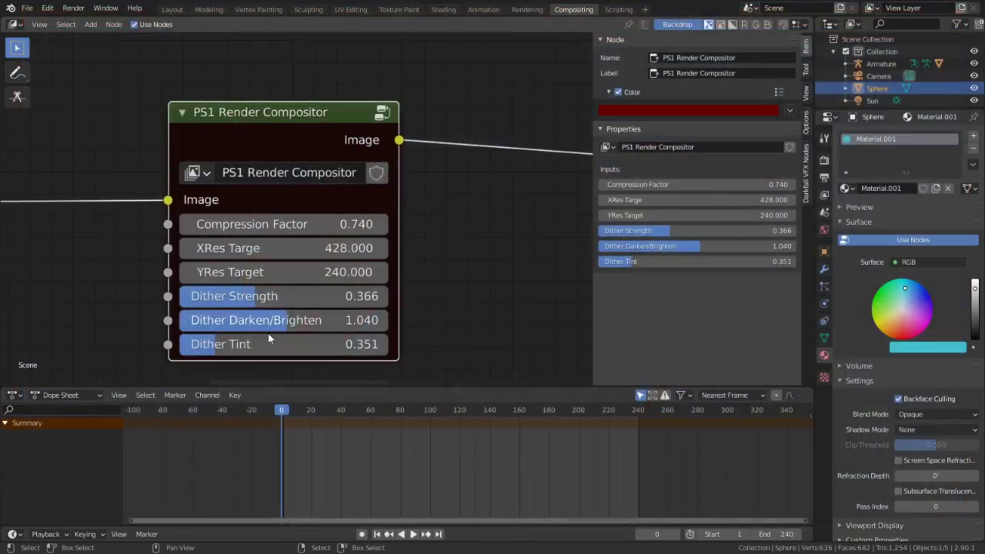
drag(275, 299, 196, 301)
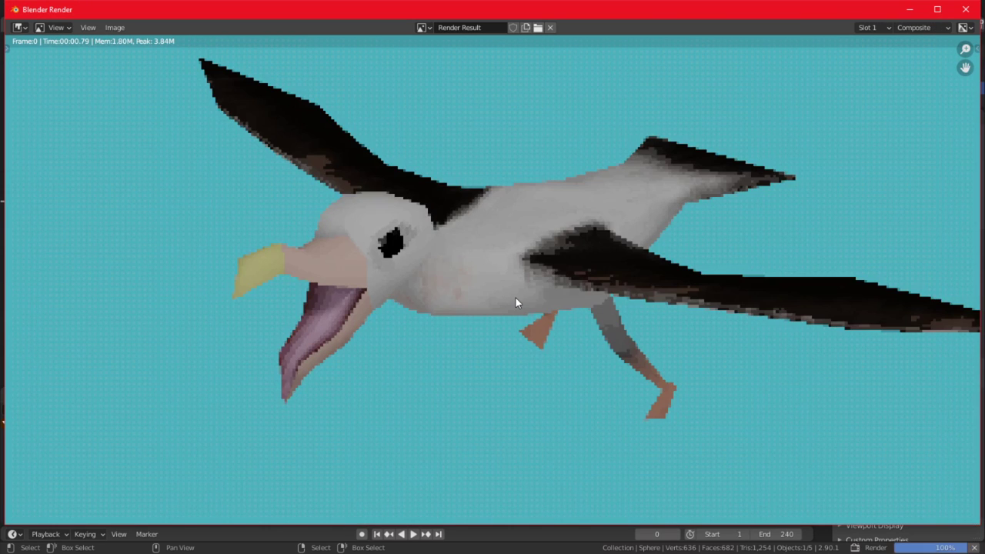
scroll(510, 303, up, 3)
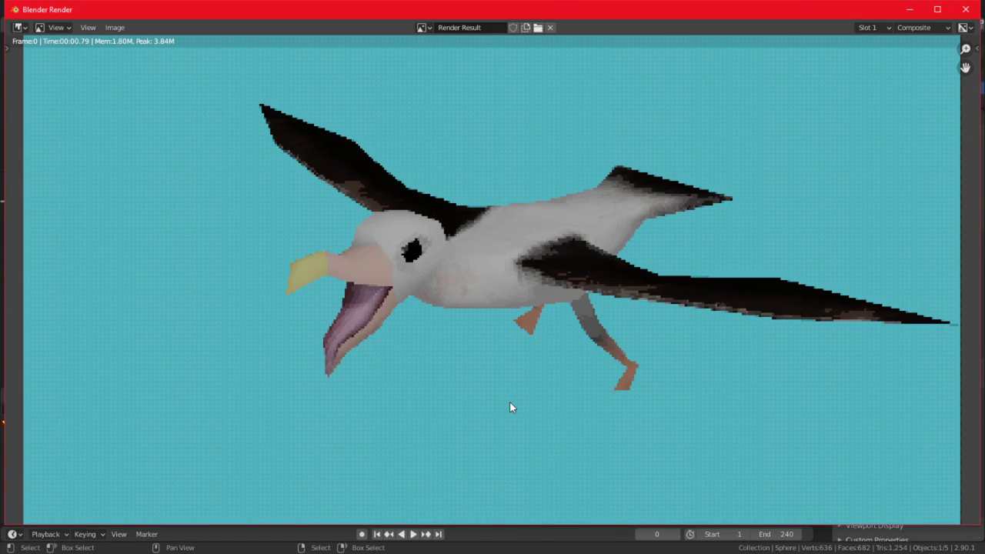
key(Escape)
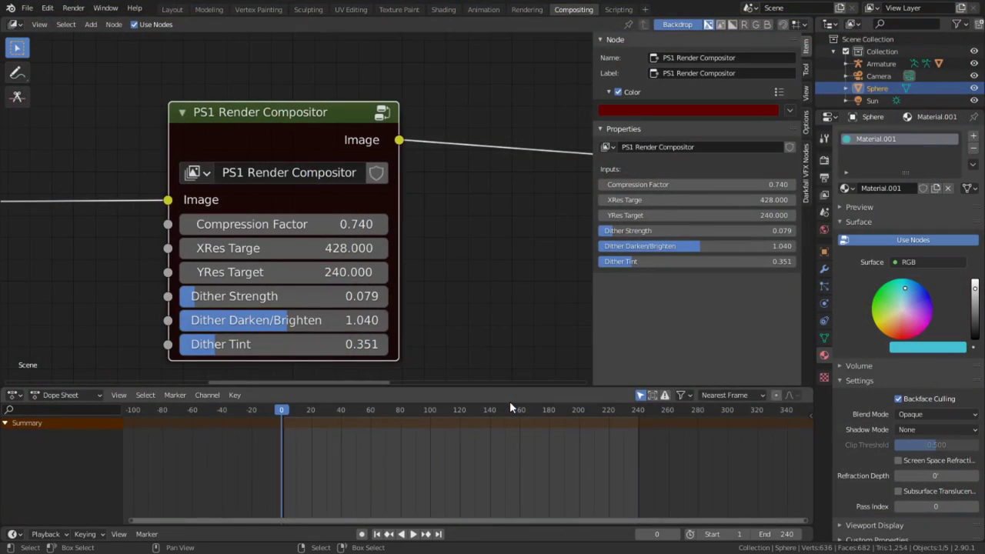
Return to the Layout workspace, save the file and keep the viewport in Object Mode
click(177, 9)
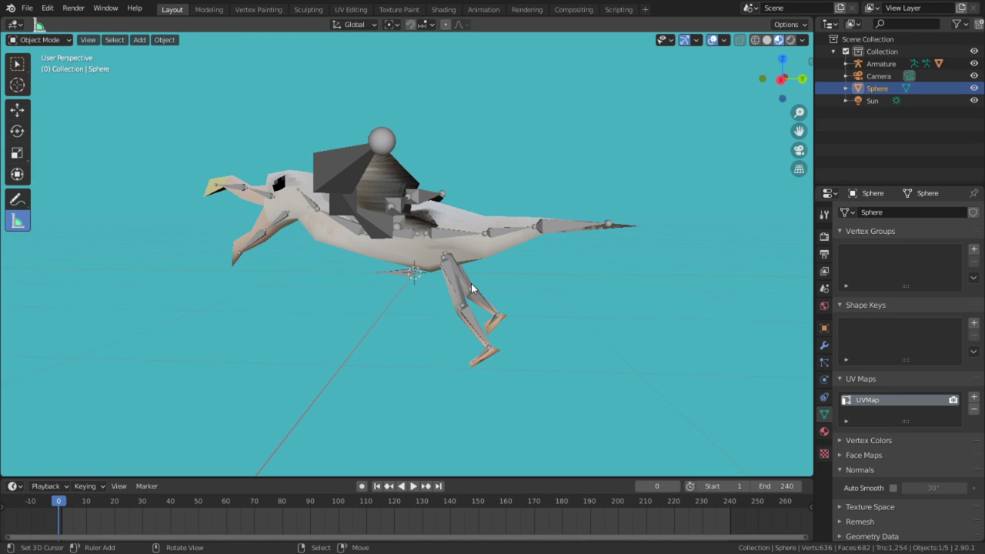
key(ctrl+s)
click(42, 39)
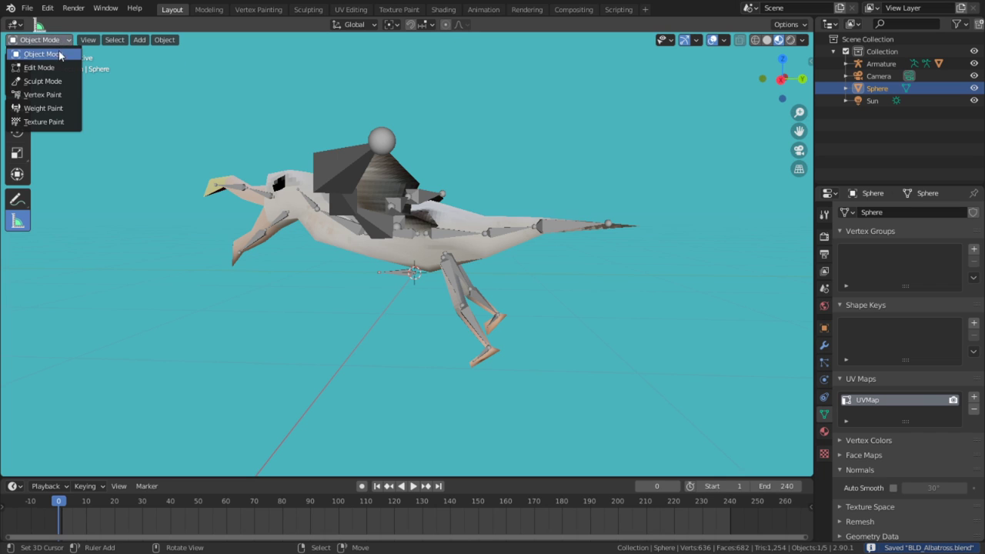
click(60, 54)
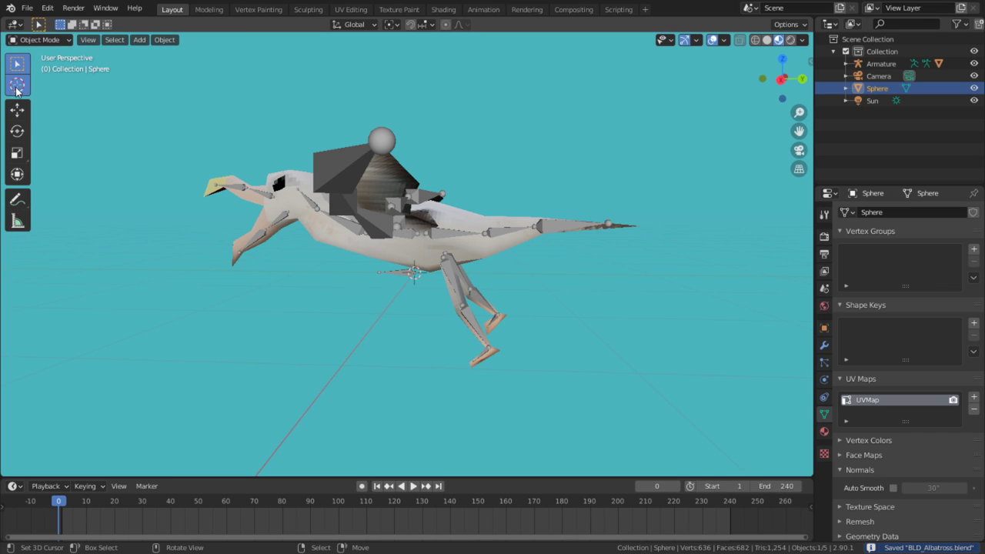
Select the armature, enter Pose Mode and clear the rotation of the left and right thigh bones
click(452, 282)
key(ctrl+Tab)
right_click(453, 281)
key(alt+r)
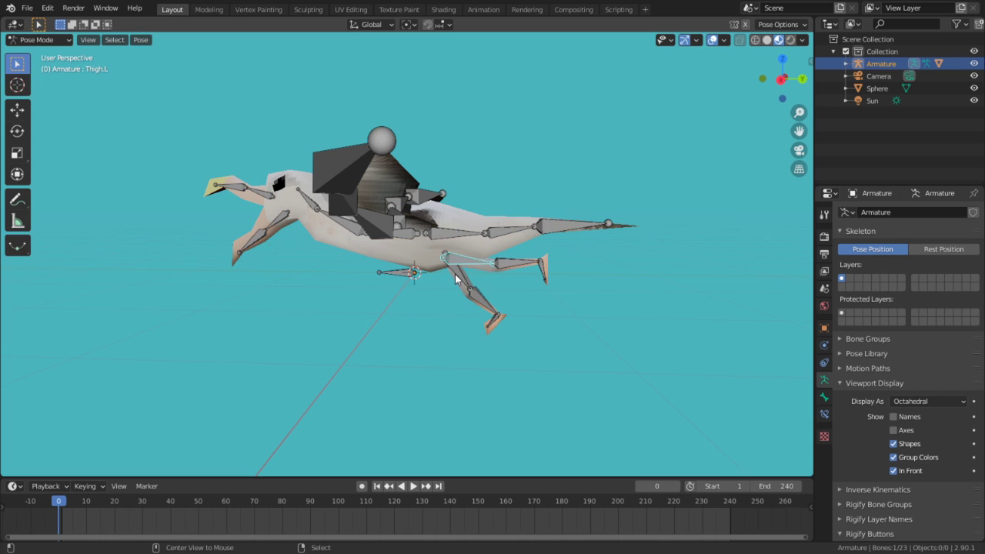
right_click(455, 274)
key(alt+r)
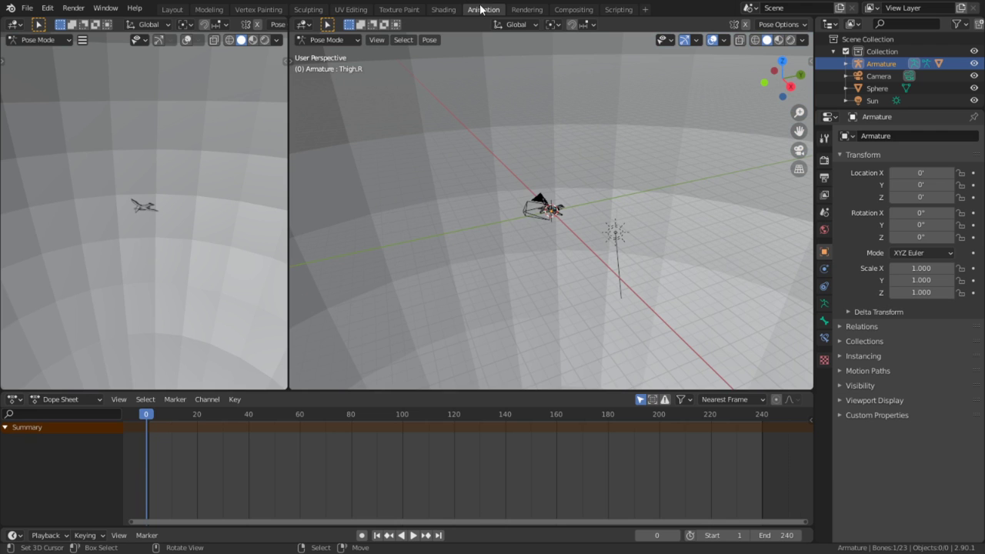
In the Animation workspace, merge the two 3D viewports into one and show it in Material Preview shading
click(483, 9)
scroll(565, 247, up, 10)
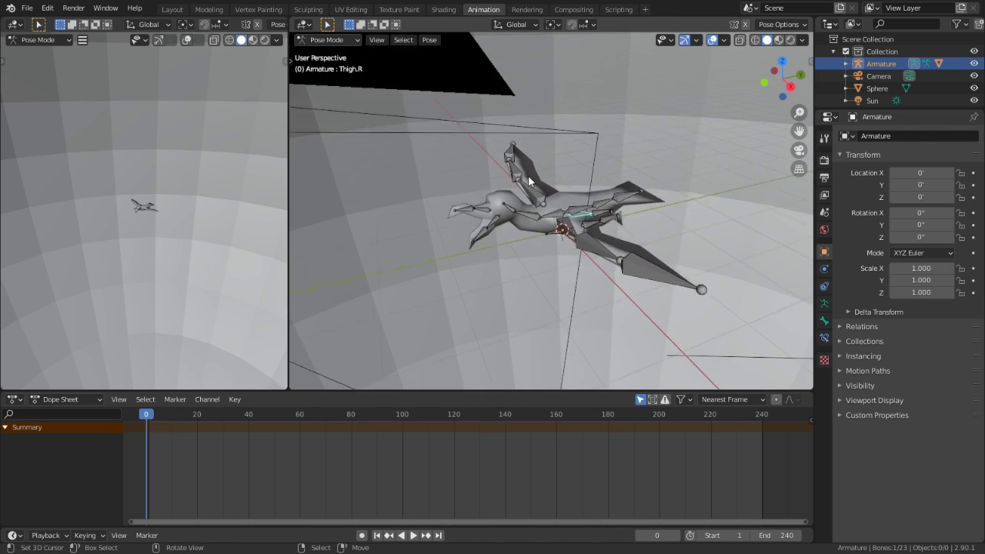
middle_drag(599, 283, 600, 241)
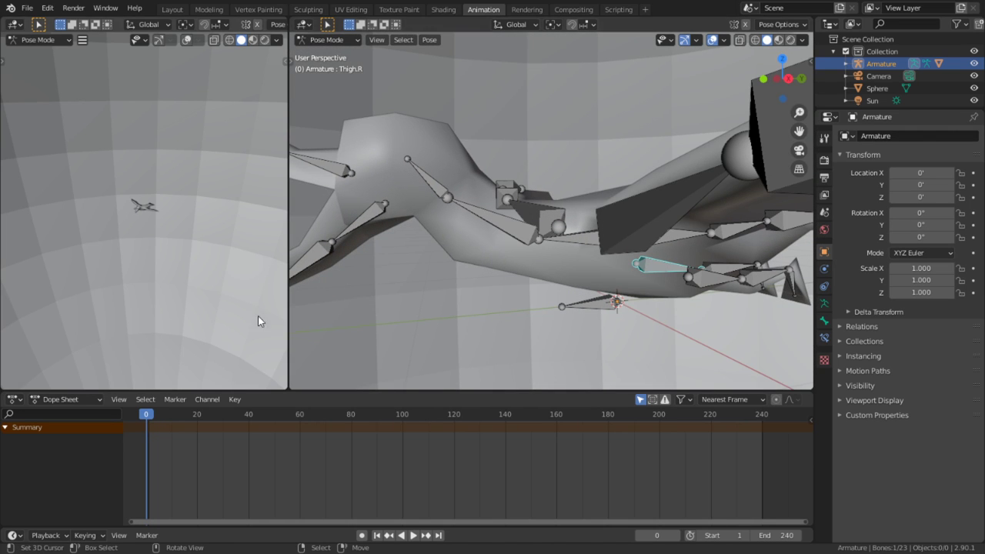
drag(284, 33, 234, 70)
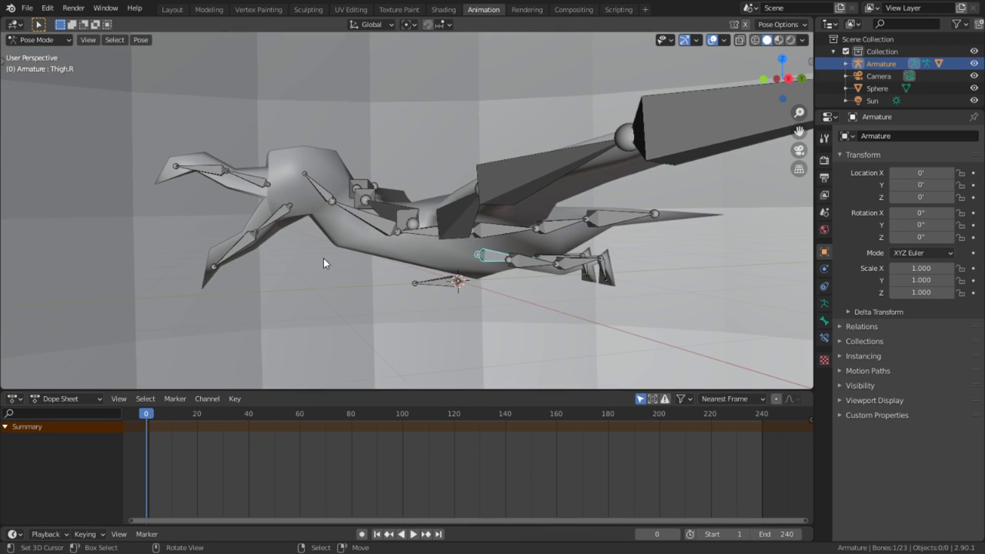
click(778, 39)
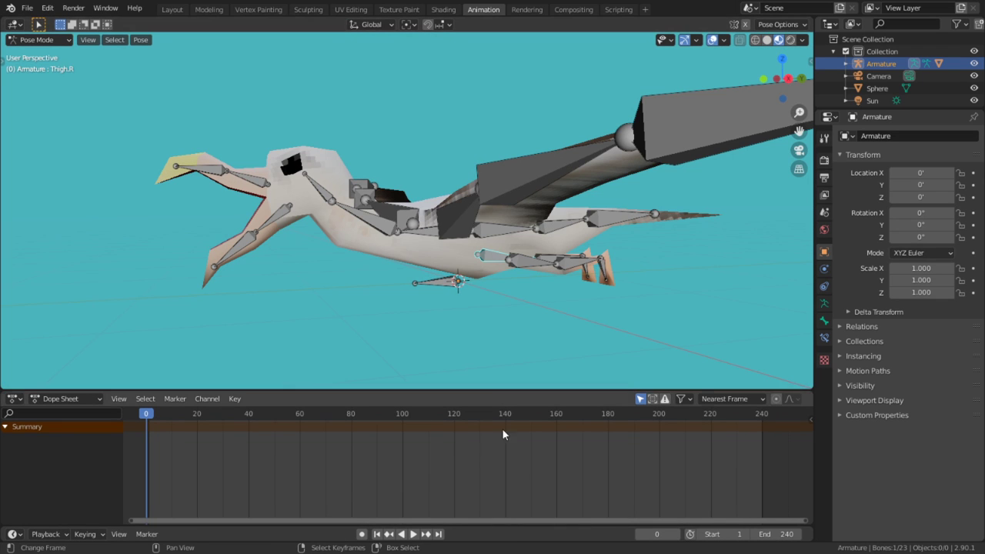
Switch the Dope Sheet to the Action Editor and create a new action named "Albatross Demo"
click(55, 399)
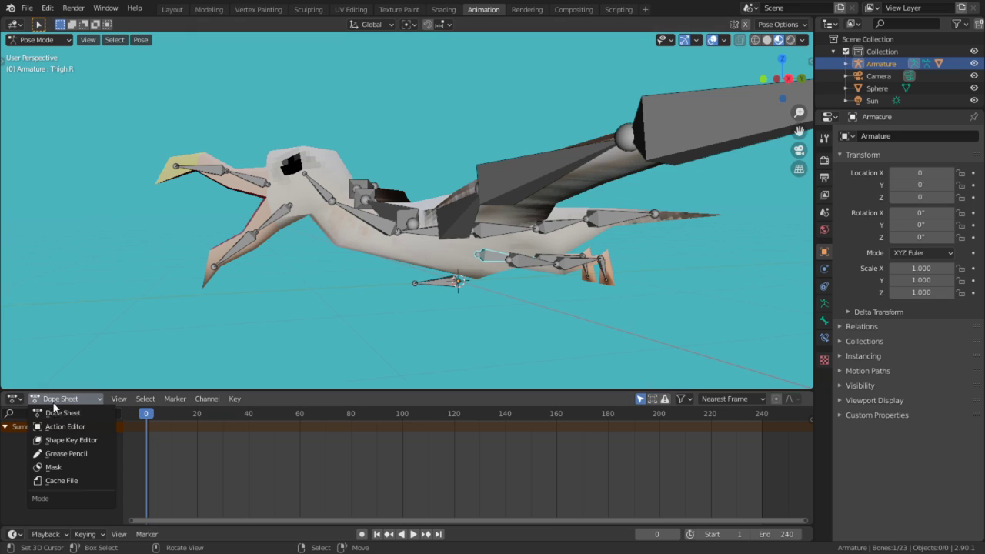
click(65, 426)
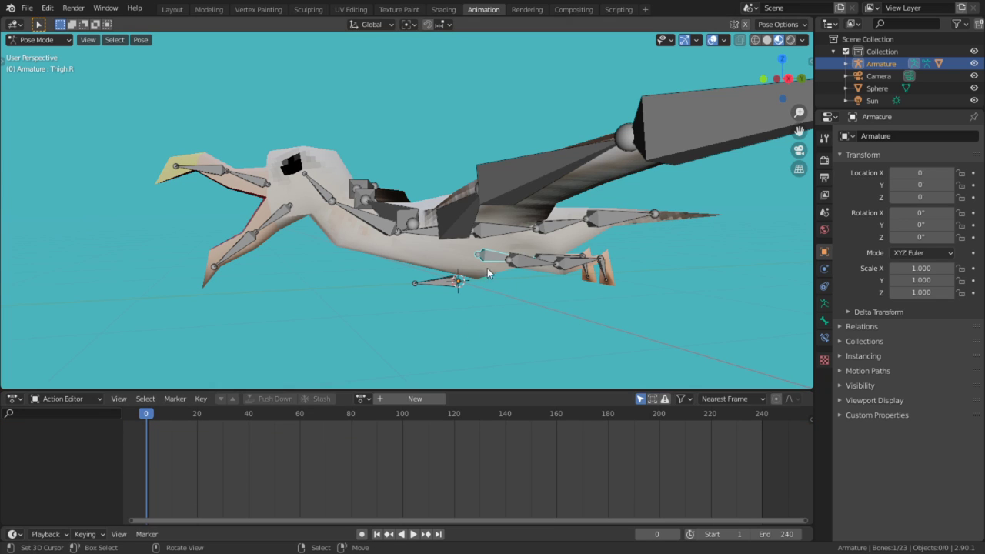
click(415, 399)
click(410, 400)
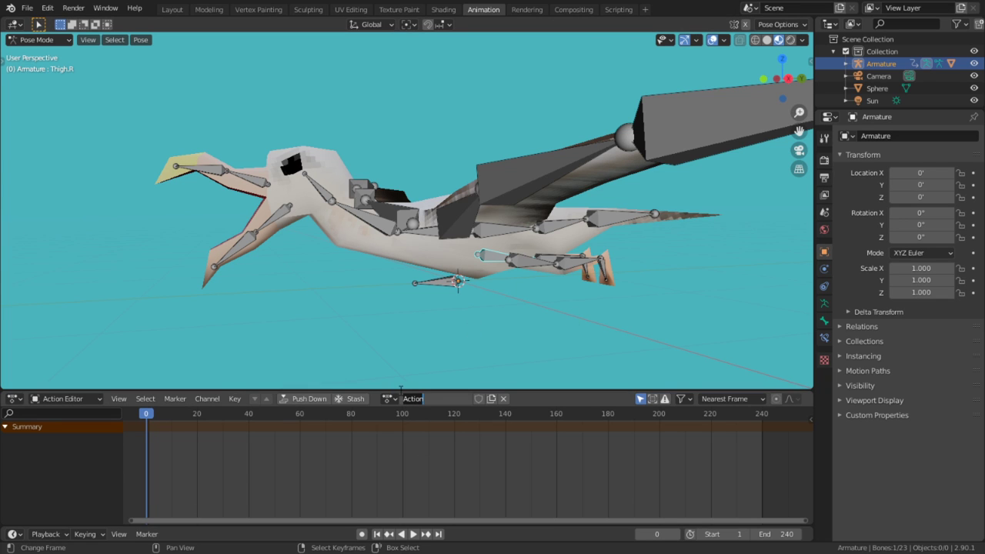
text(Albatross Demo)
key(Return)
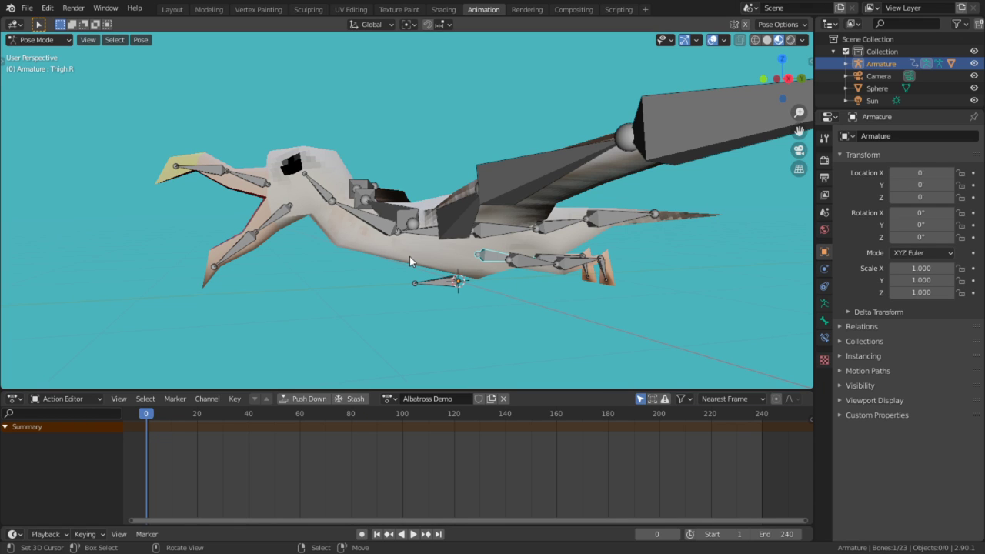
View the armature from the side and move the playhead to frame 36
middle_drag(515, 246, 366, 229)
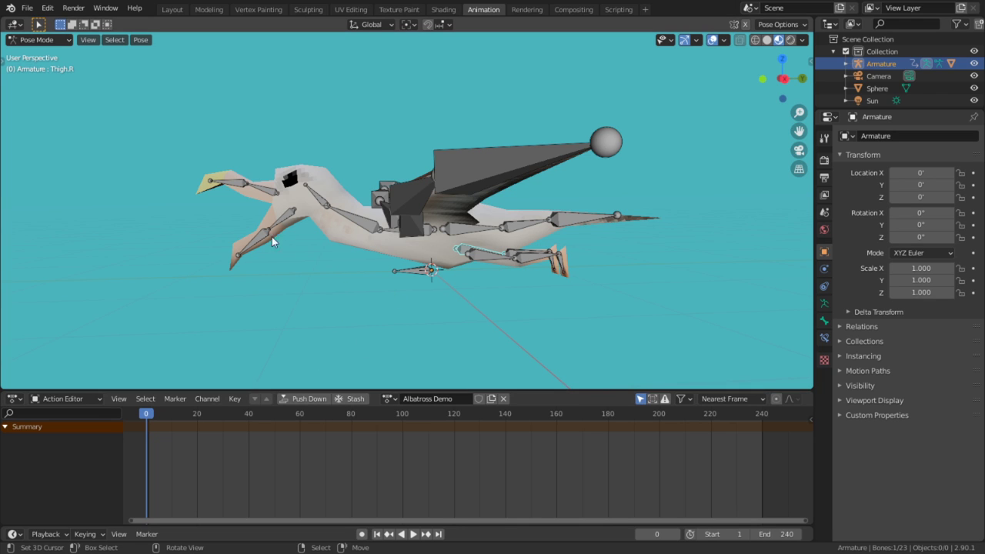
click(245, 465)
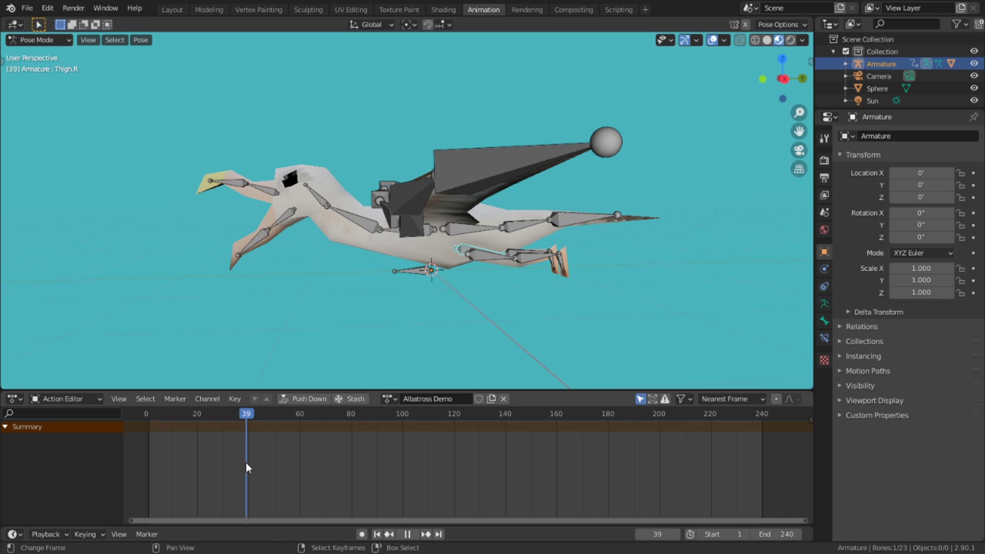
key(Left)
key(Left)
key(Left)
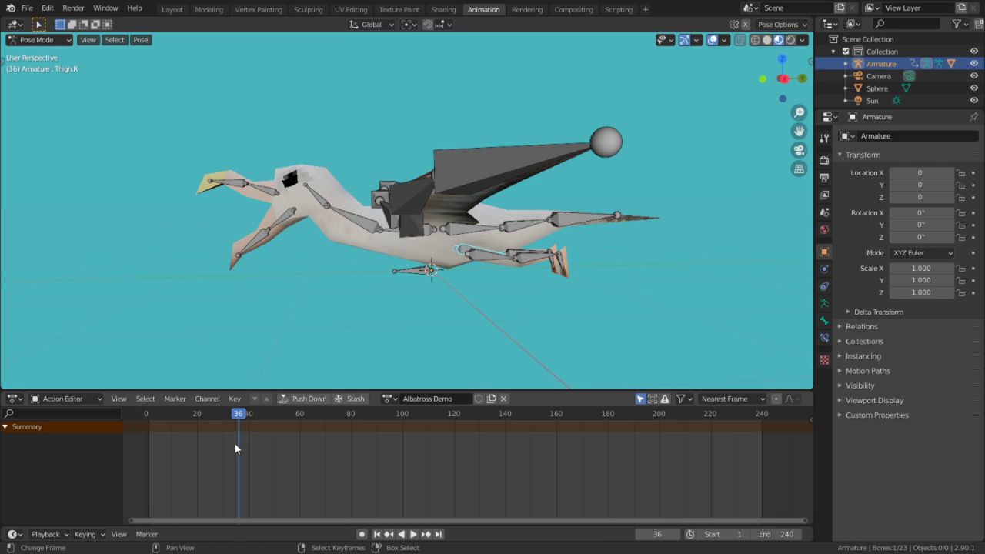
Move the playhead to frame 24
key(Right)
key(Right)
key(Right)
drag(246, 442, 216, 439)
key(Left)
key(Left)
key(Left)
key(Left)
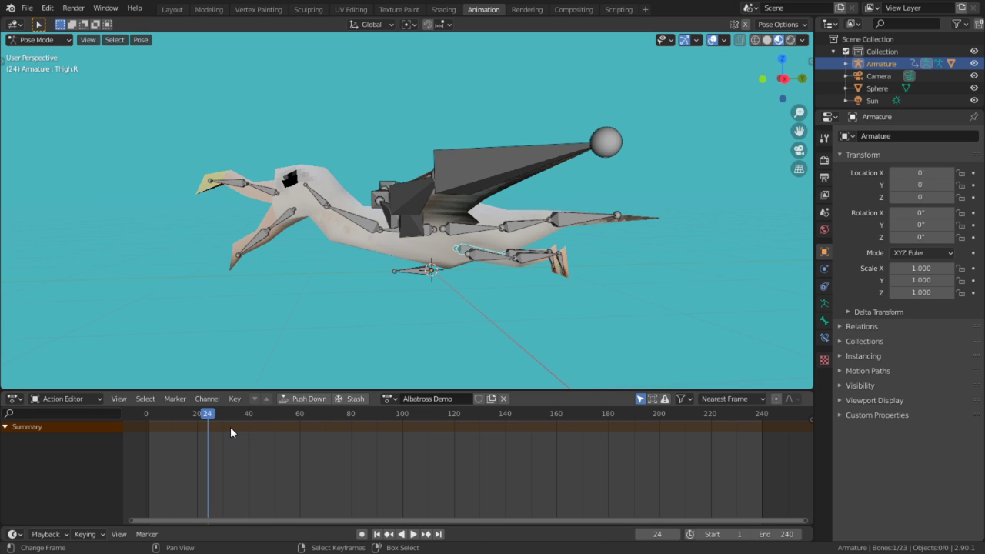
Display the Action Editor's time scale in seconds instead of frames
key(ctrl+t)
scroll(230, 423, up, 2)
middle_drag(231, 423, 472, 445)
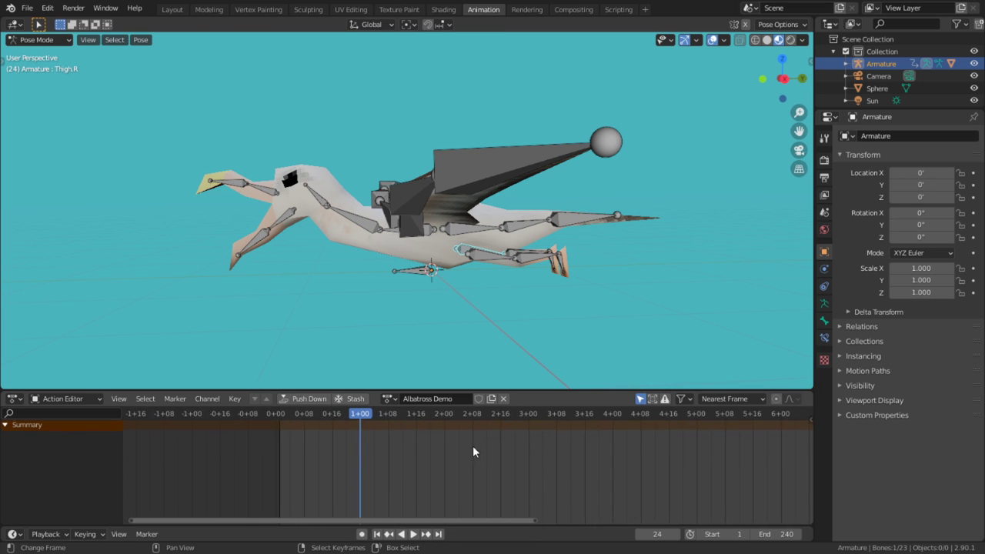
scroll(473, 445, up, 2)
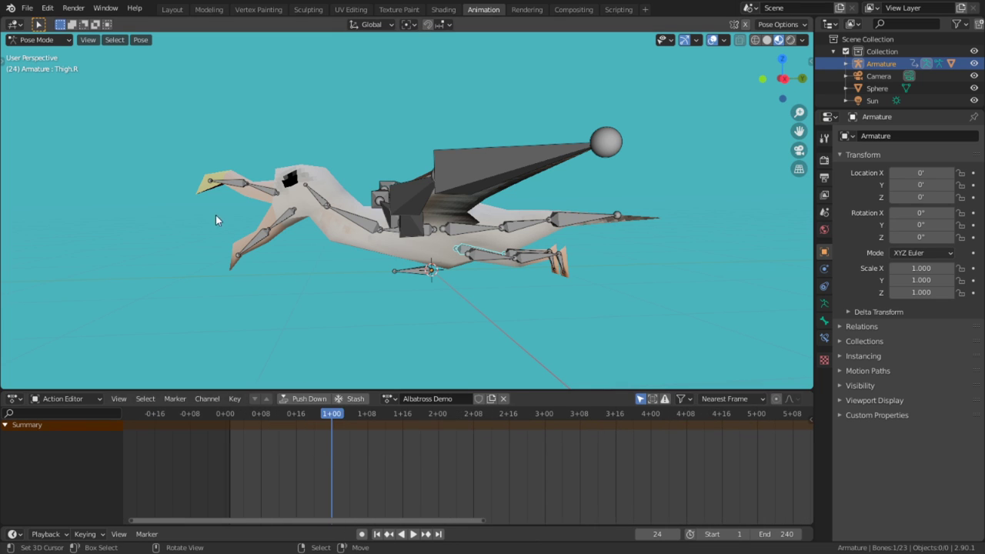
Select the four upper and lower beak bones and insert rotation keyframes for them at frame 24
key(a)
key(alt+a)
key(c)
mouse_move(277, 200)
mouse_down()
mouse_move(256, 229)
mouse_move(223, 198)
mouse_up()
key(Escape)
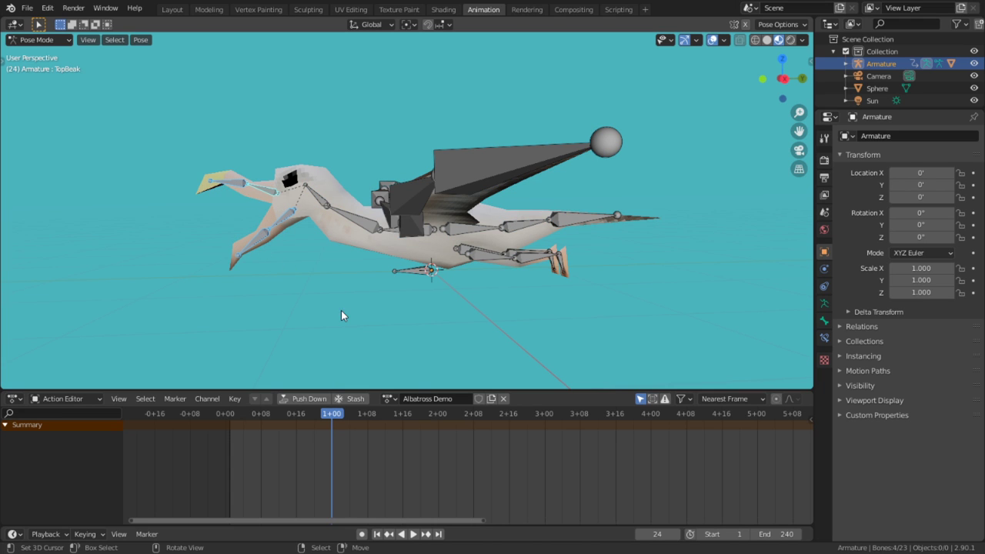
key(i)
click(322, 324)
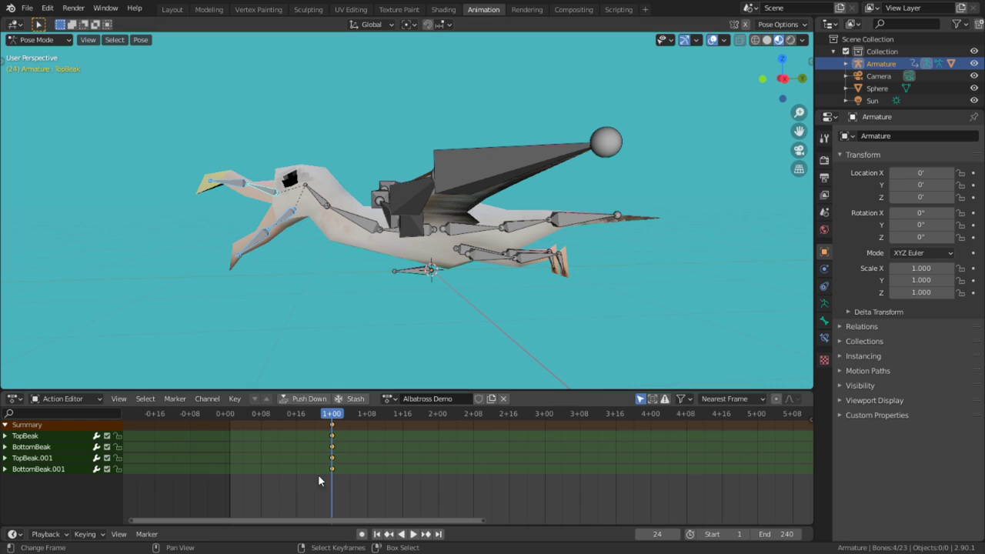
Insert rotation keyframes for the open beak bones at frame 0
key(i)
click(238, 337)
drag(237, 450, 225, 451)
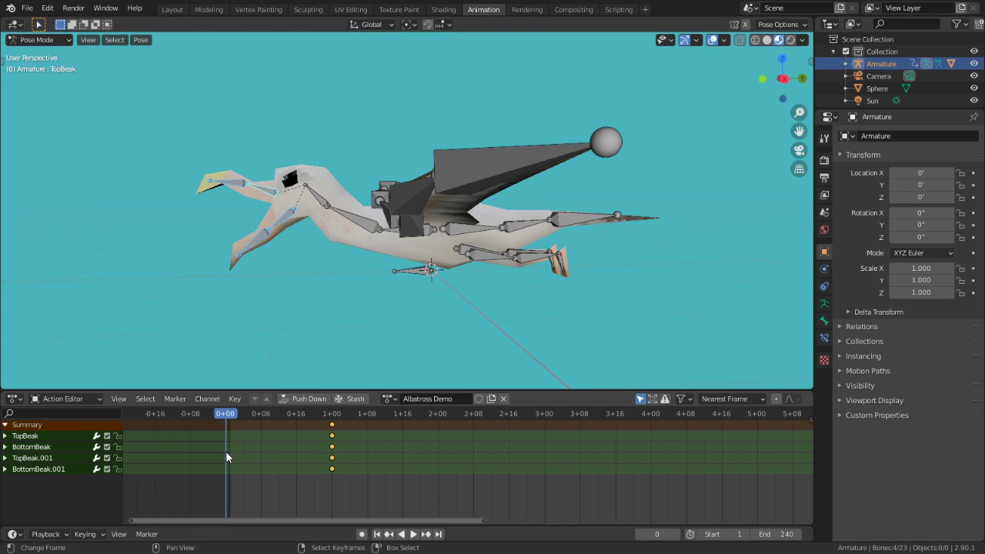
key(i)
click(303, 274)
key(i)
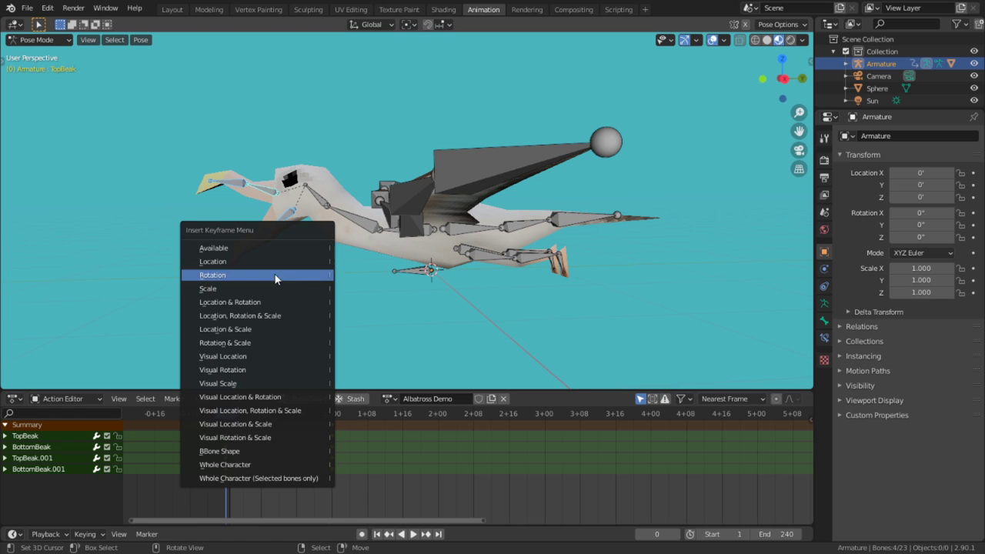
click(227, 258)
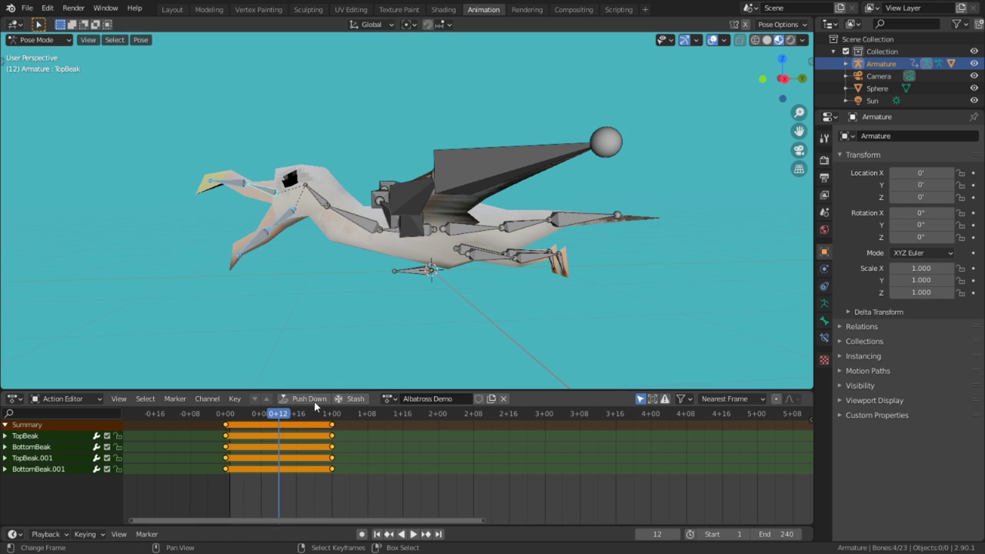
Enable auto keying, clear the rotation of the beak bones at frame 12 to close the beak, and play the animation
key(alt+r)
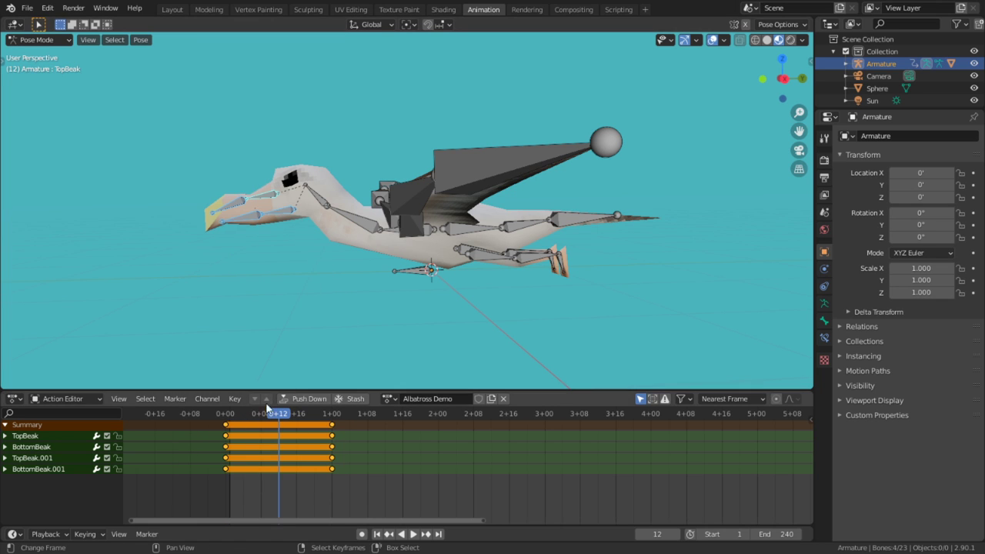
key(ctrl+z)
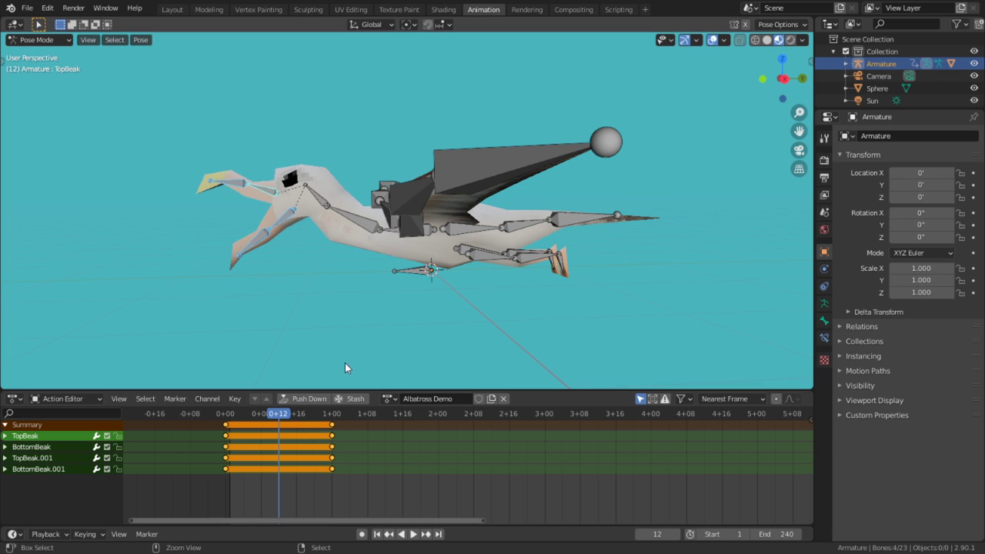
click(361, 534)
key(i)
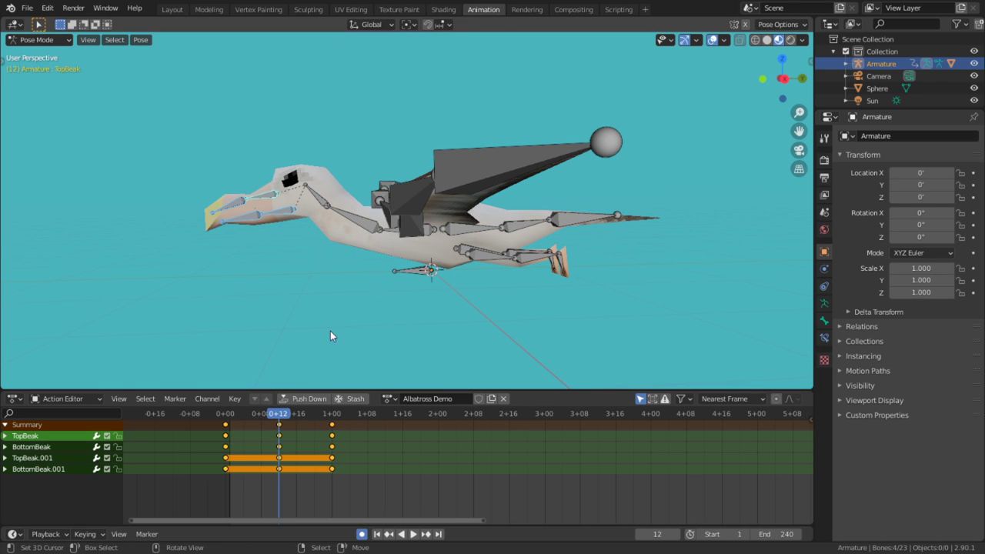
key(space)
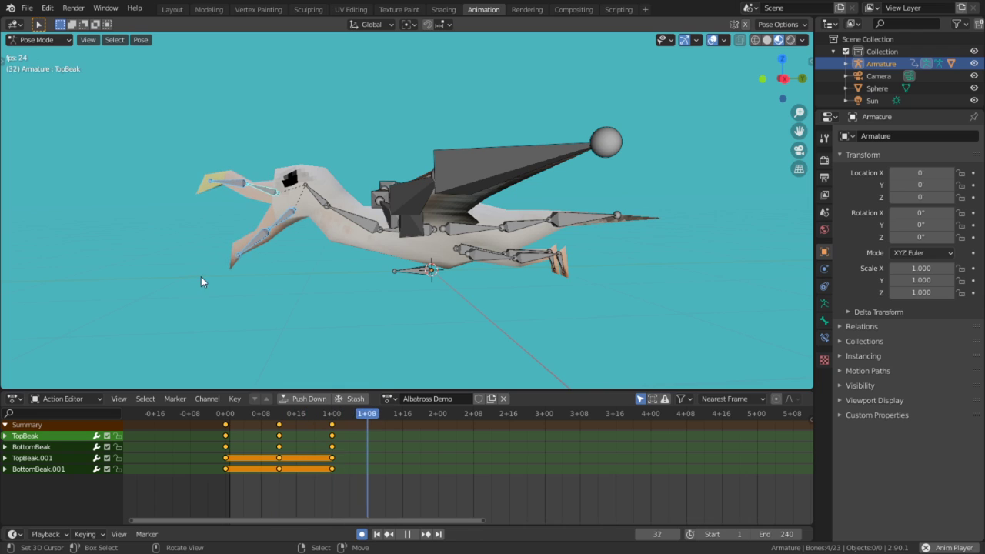
key(space)
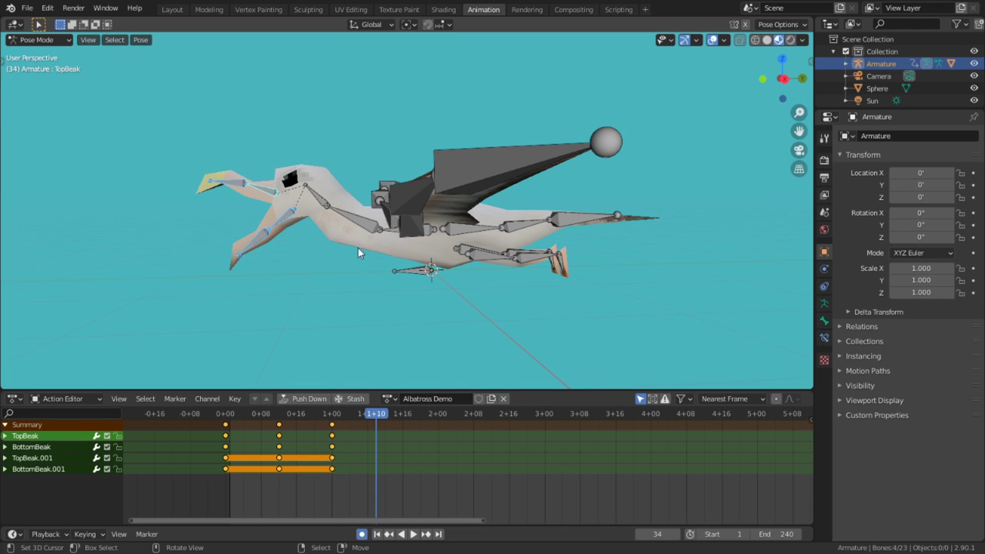
Duplicate the beak keyframes 24 frames further along the timeline and play back the repeated beak cycle
key(shift+d)
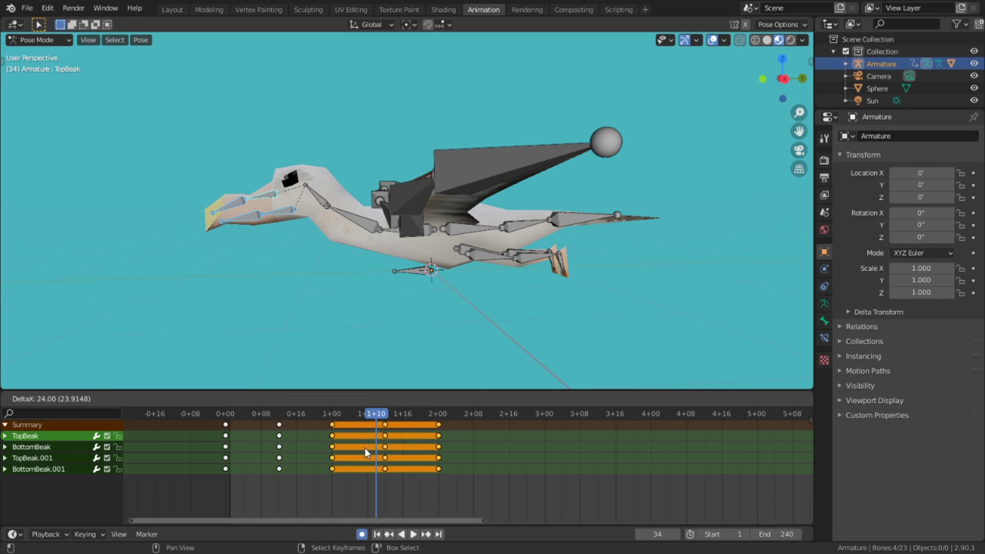
key(Escape)
key(space)
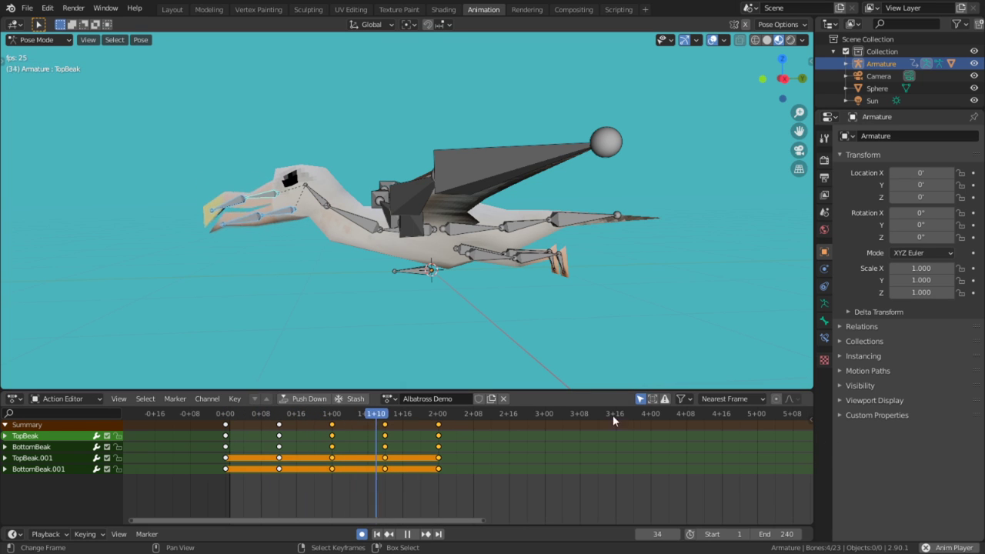
key(space)
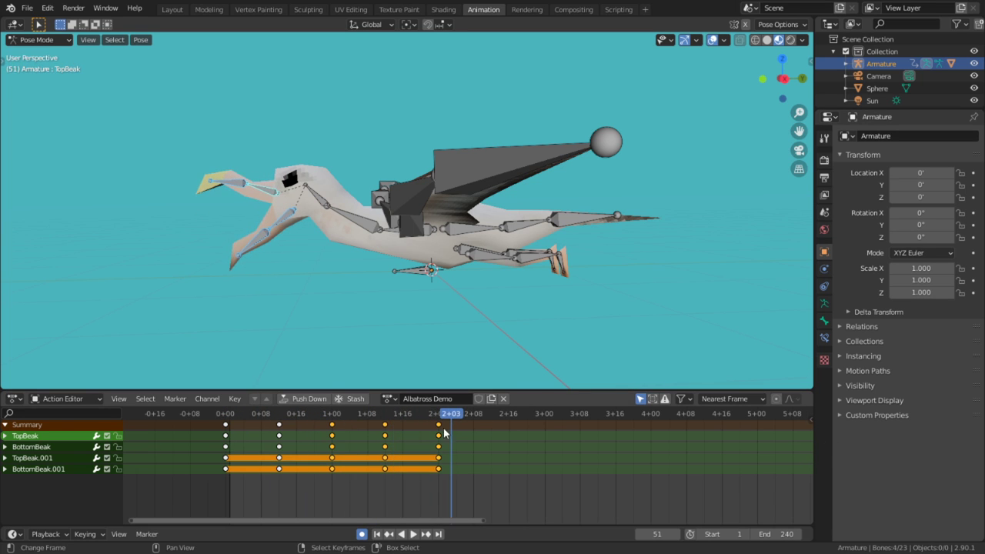
Move the playhead to frame 48 and select the Wing.L bone
middle_drag(431, 231, 480, 245)
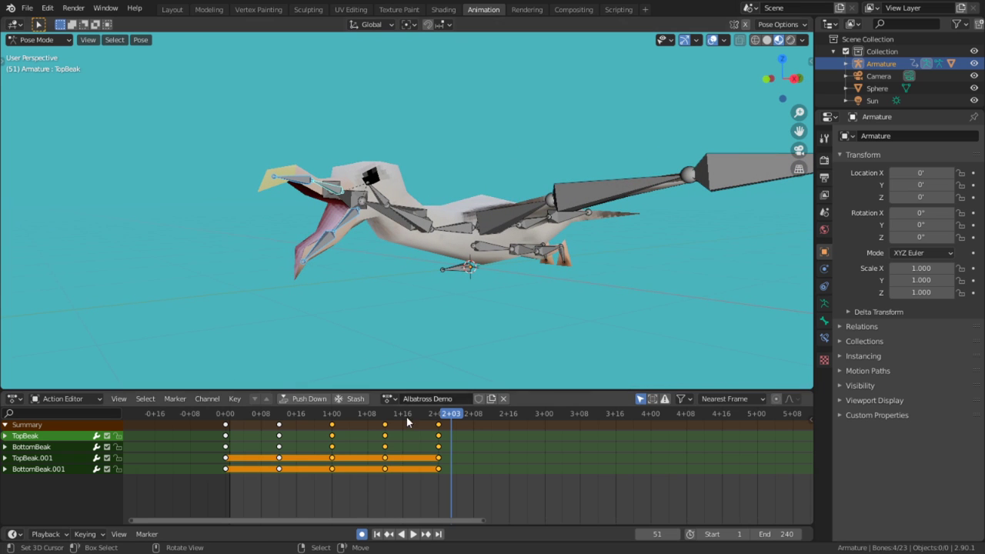
drag(288, 457, 204, 457)
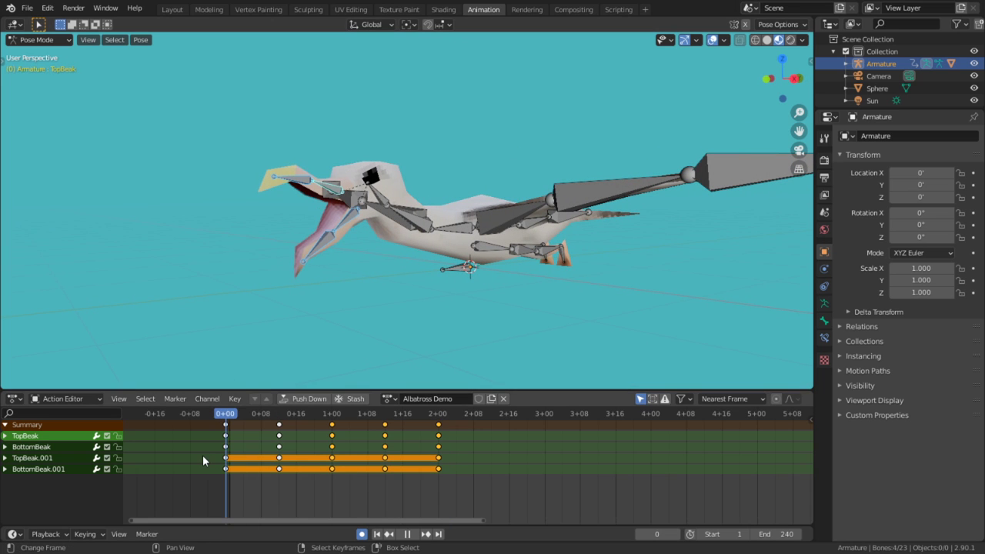
click(496, 203)
middle_drag(496, 203, 460, 325)
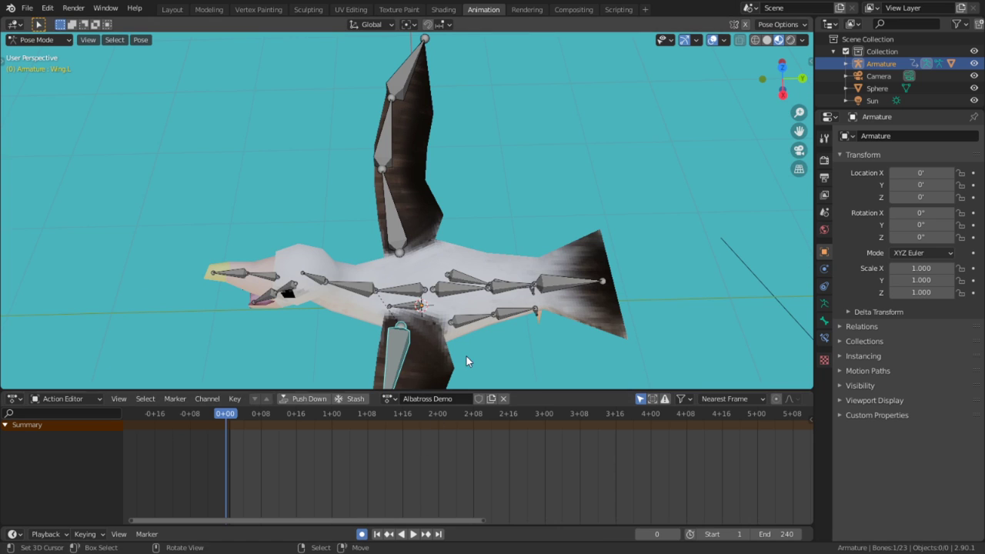
middle_drag(407, 375, 491, 191)
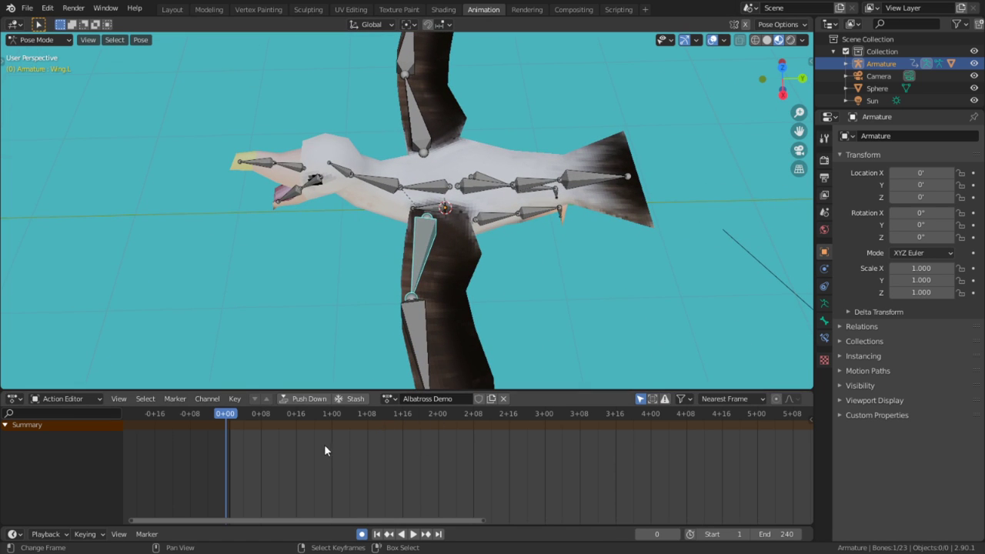
key(a)
drag(443, 435, 440, 442)
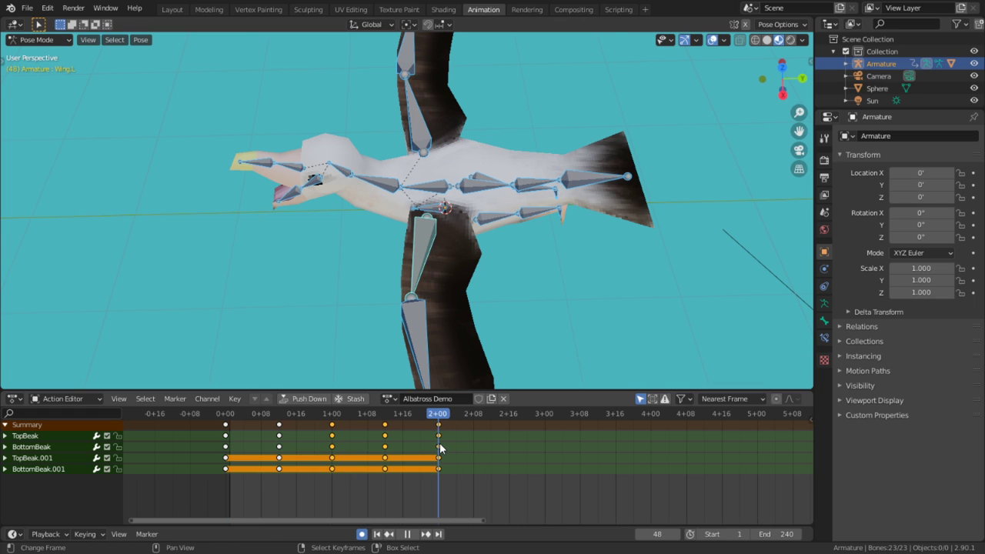
click(430, 271)
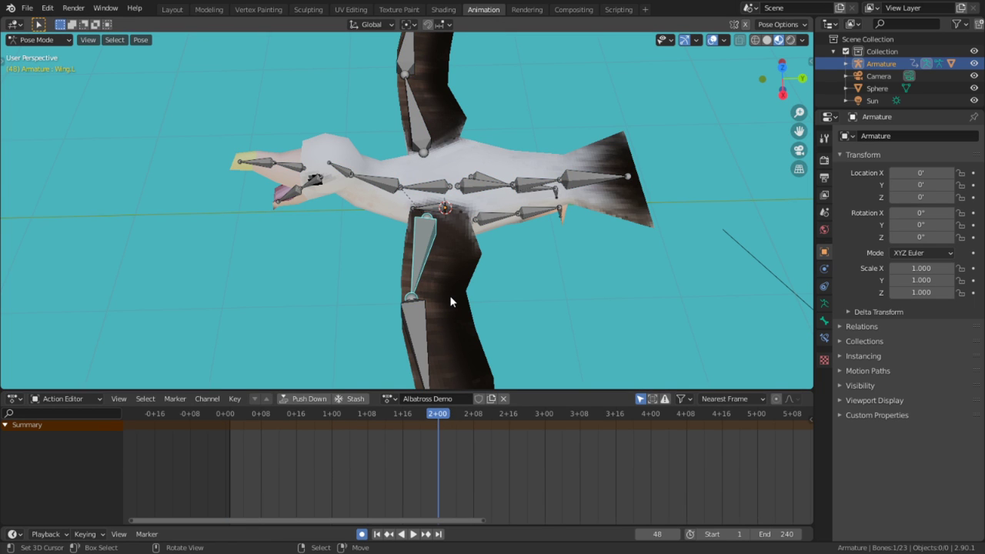
Select the Wing.R and Wing.L bones together and view the armature in right orthographic view
key(KP_3)
middle_drag(461, 120, 424, 172)
click(445, 139)
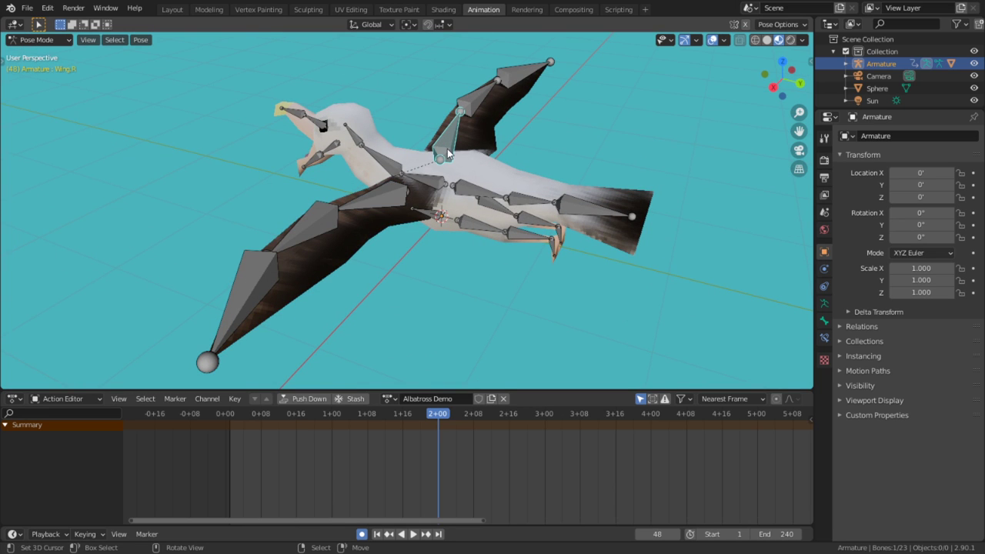
shift+click(375, 208)
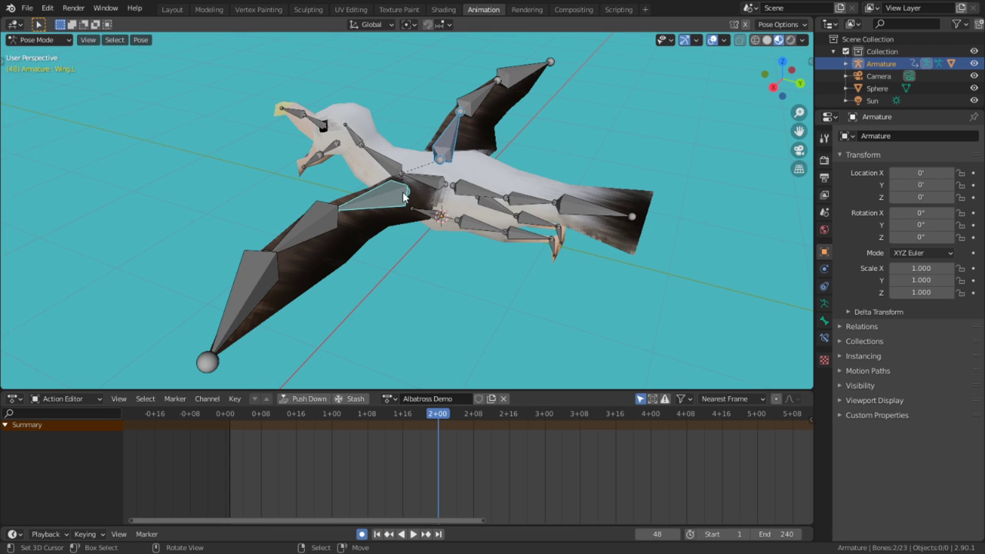
key(KP_1)
key(KP_Decimal)
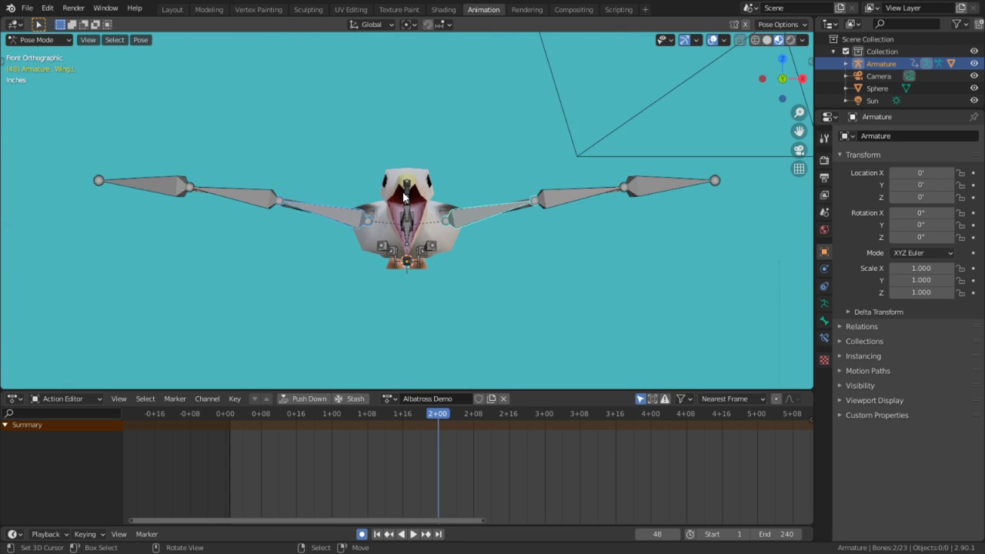
key(KP_3)
key(KP_Decimal)
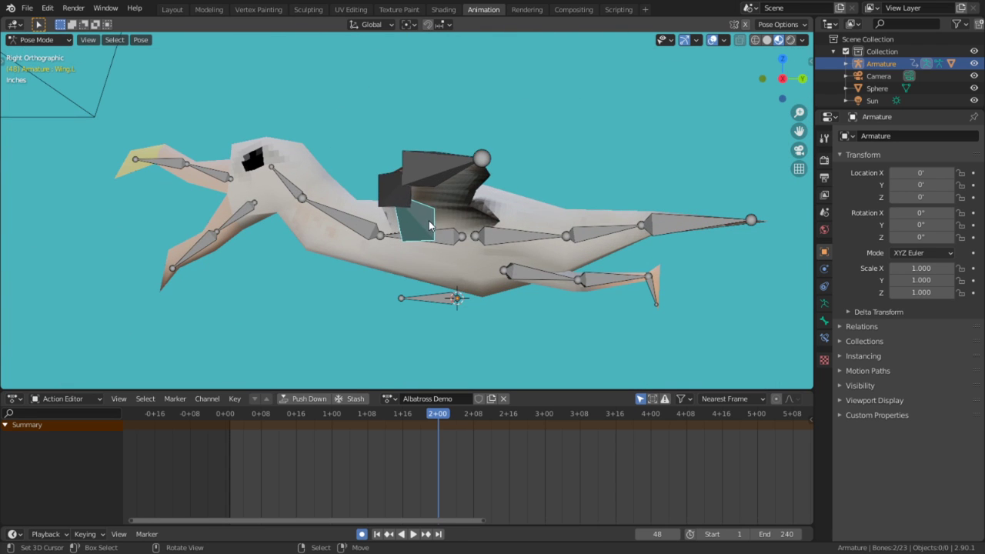
key(r)
right_click(374, 231)
key(r)
key(r)
right_click(458, 240)
Trackball-rotate Wing.L by about 31° and Wing.R by about -30° at frame 48 so both wings tilt back toward the tail
key(r)
key(r)
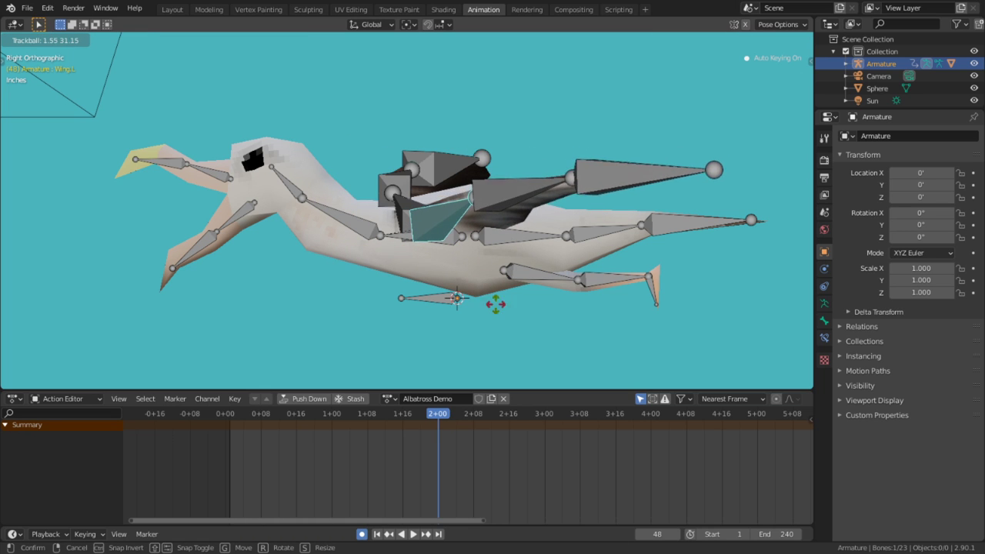
right_click(489, 332)
click(397, 207)
key(r)
key(r)
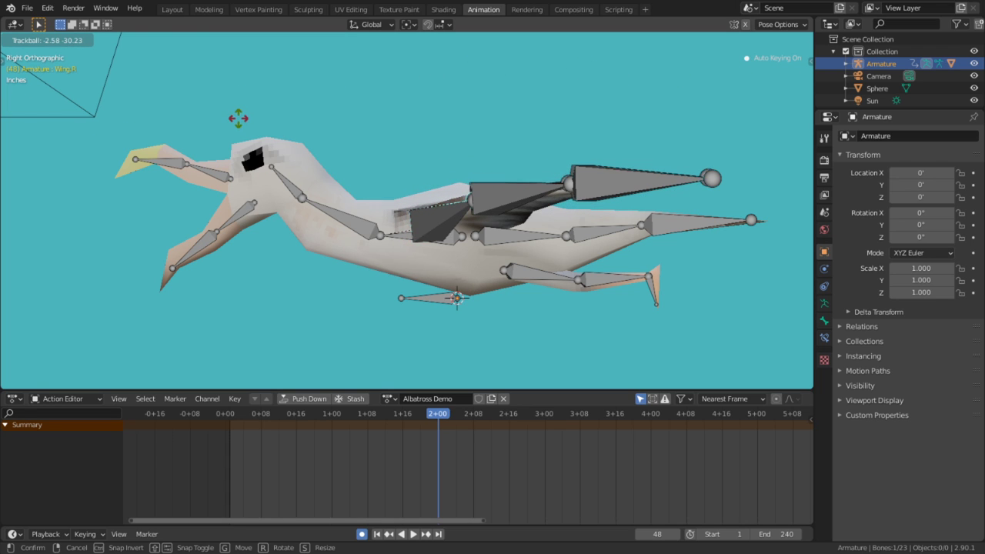
click(227, 115)
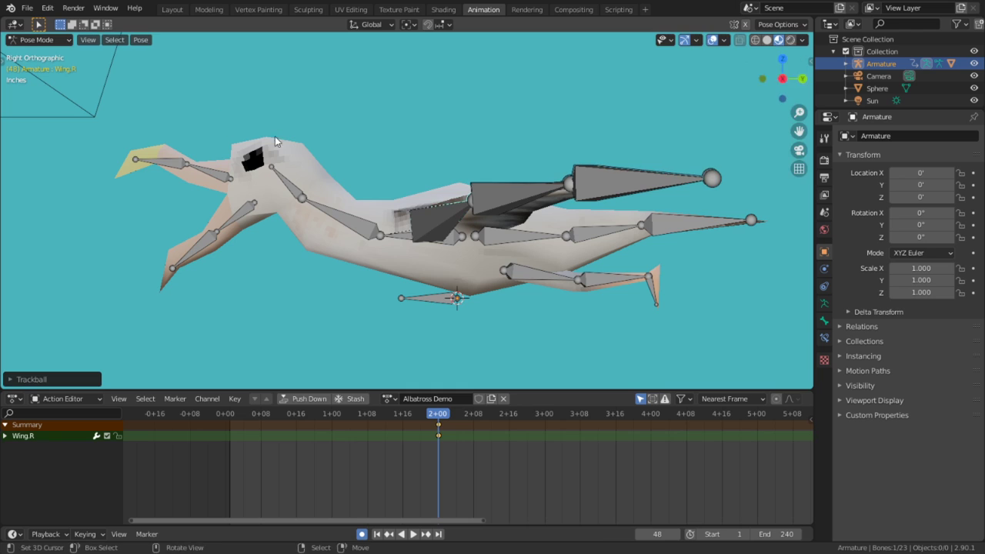
From behind the bird, rotate Wing.L.001 and Wing.R.001 individually so both outer wings bend symmetrically downward at frame 48
middle_drag(226, 116, 317, 209)
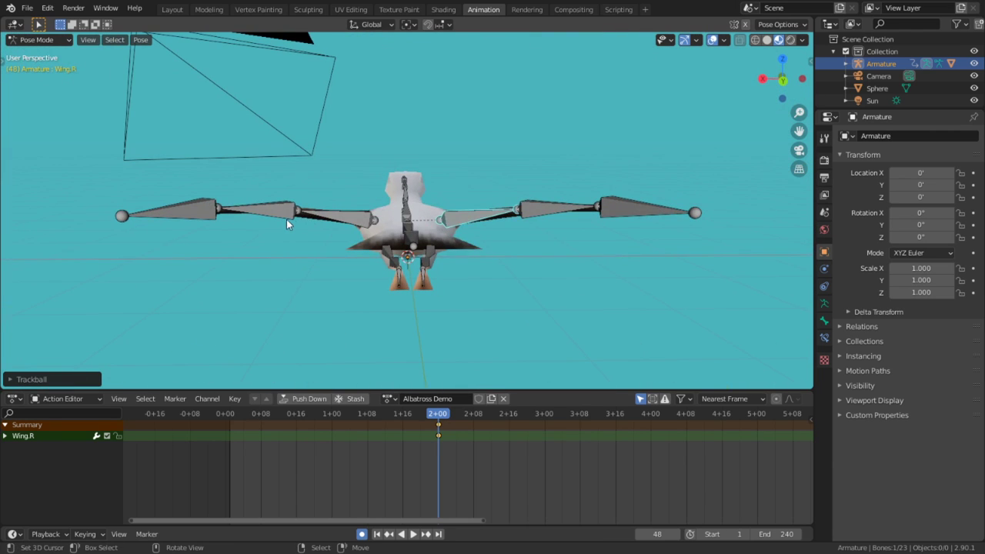
click(286, 219)
shift+click(540, 206)
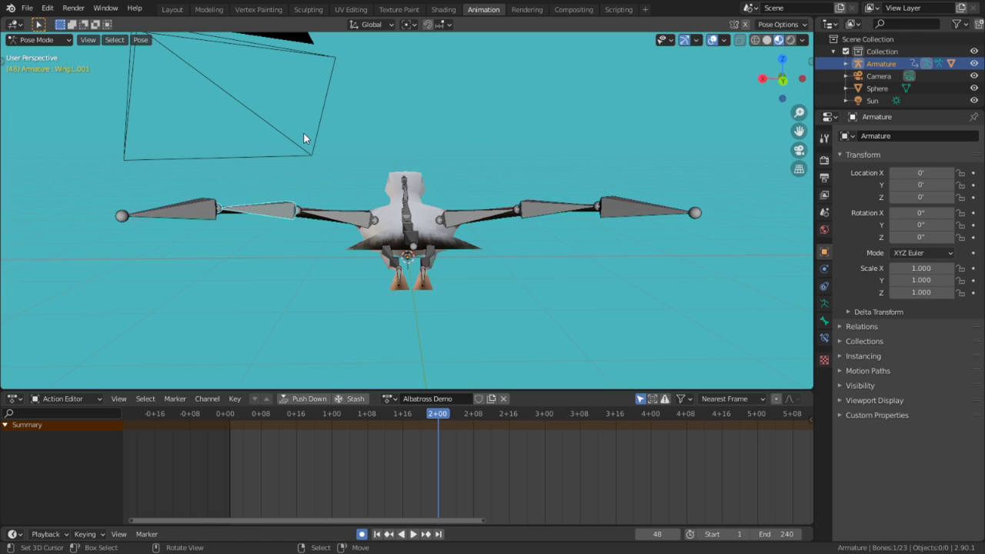
key(r)
click(269, 132)
click(531, 203)
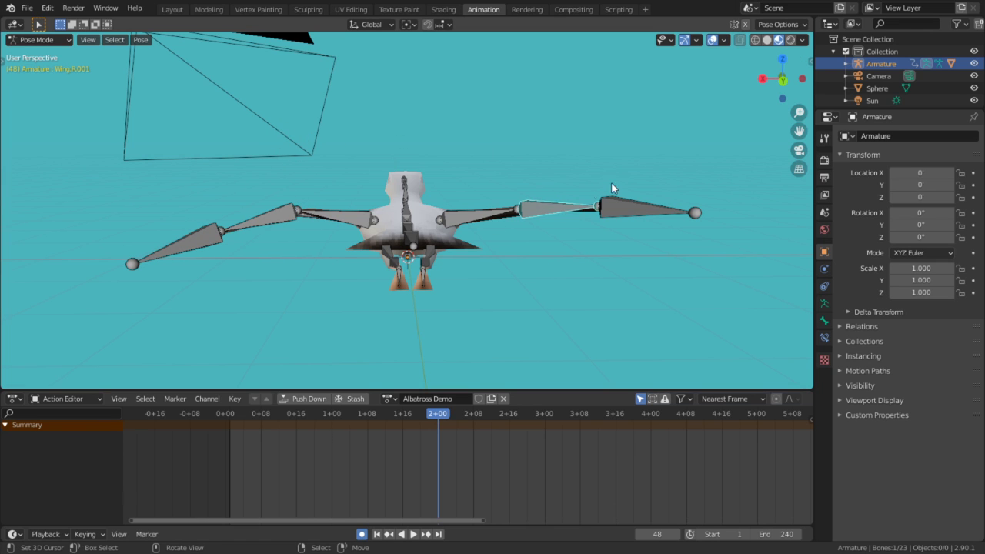
key(r)
click(618, 222)
Select all bones and duplicate the frame 48 keyframes to frame 0
key(a)
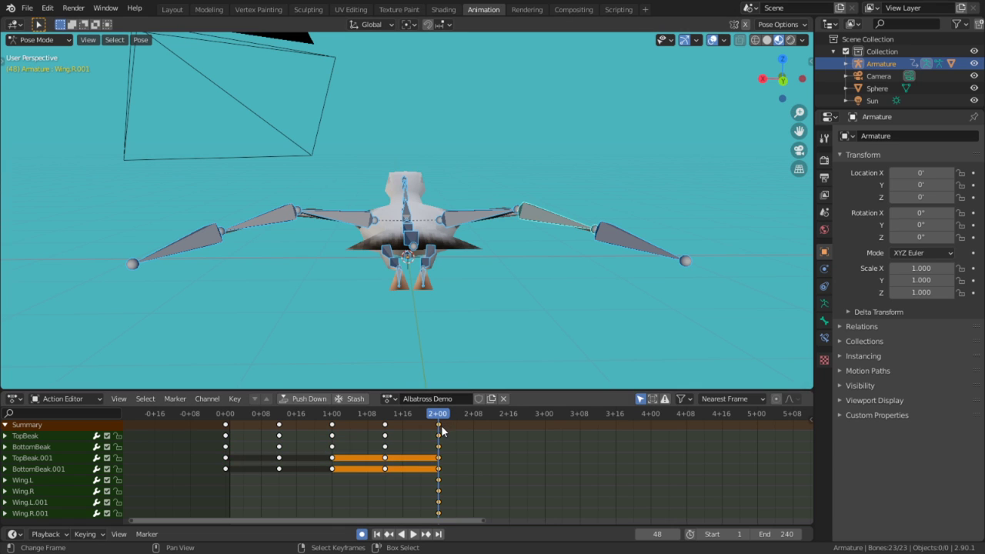
key(g)
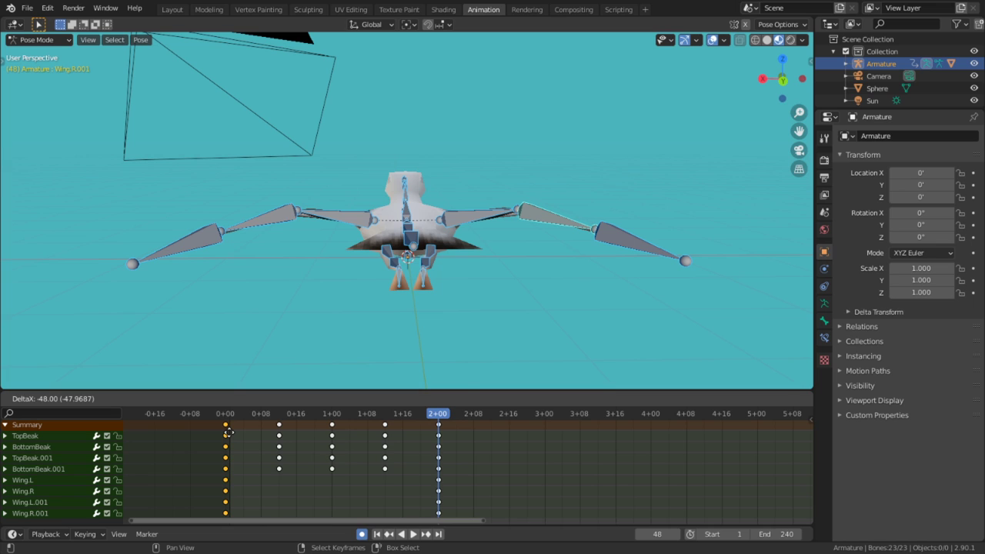
click(229, 431)
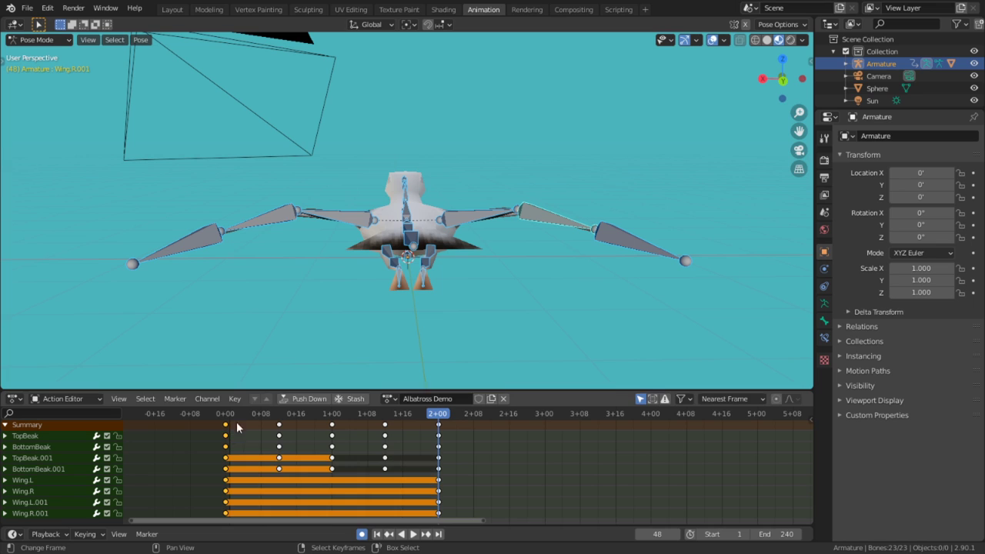
Rotate Wing.L.001 further downward at frame 0 so the outer part of that wing bends steeply
key(space)
click(328, 496)
key(space)
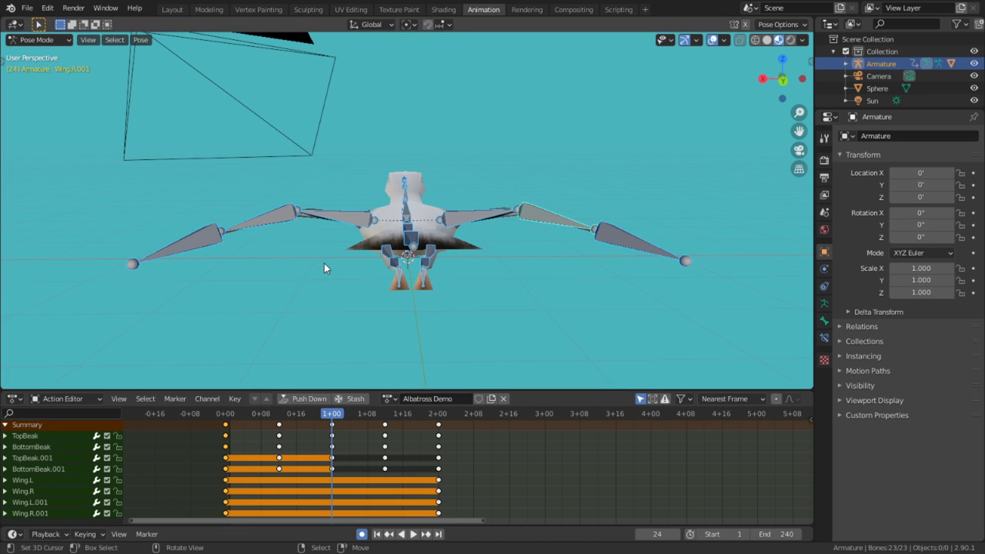
click(287, 215)
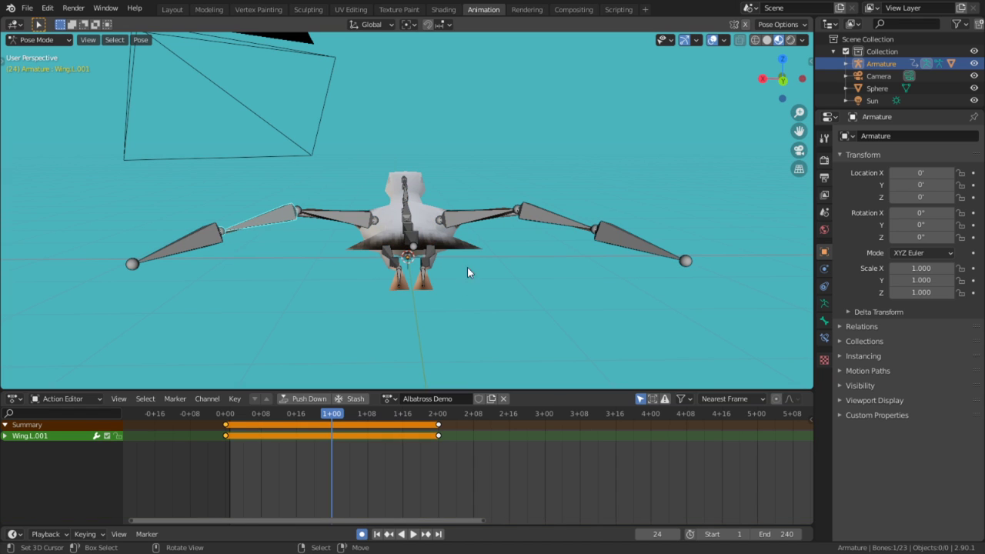
key(space)
click(246, 450)
click(221, 451)
key(space)
key(r)
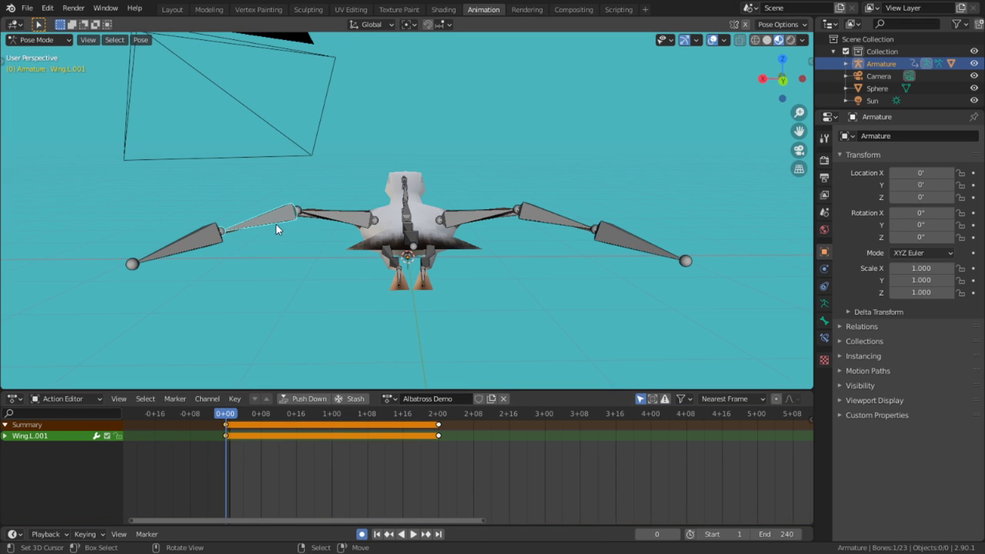
click(242, 208)
Rotate Wing.R.001 further downward at frame 0, bending the outer part of the right wing
click(580, 209)
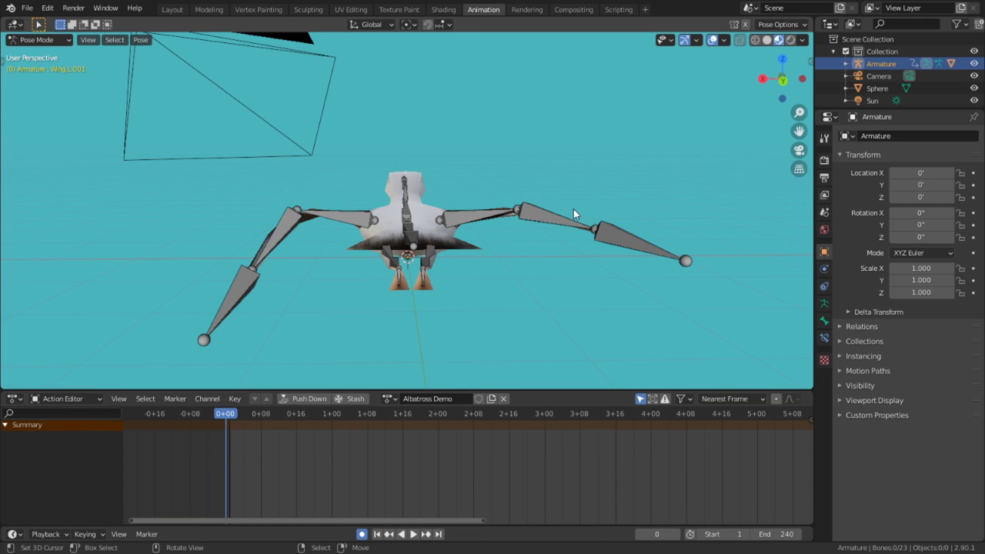
key(r)
click(575, 246)
At frame 16, trackball-rotate Wing.L in right orthographic view to swing the inner wing forward and up
middle_drag(575, 246, 594, 278)
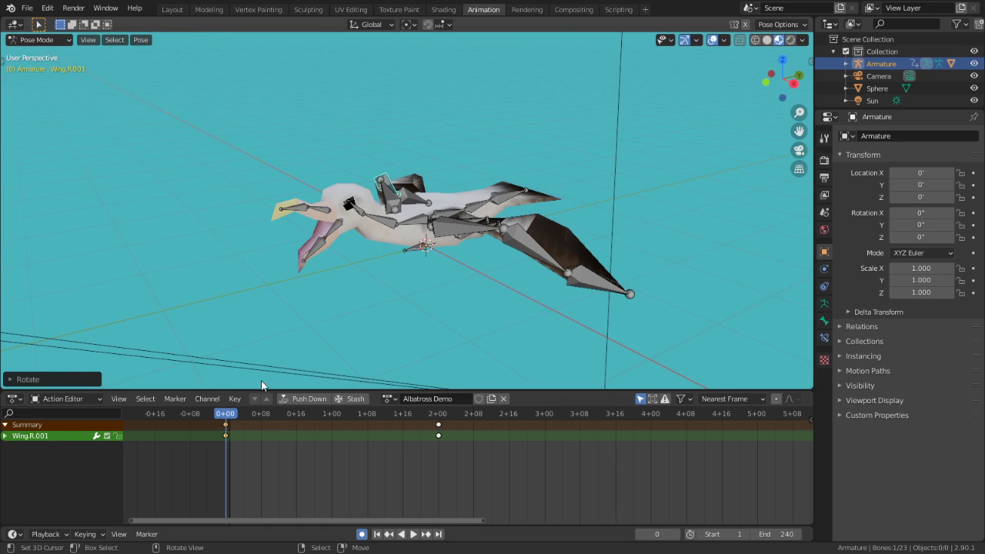
click(293, 433)
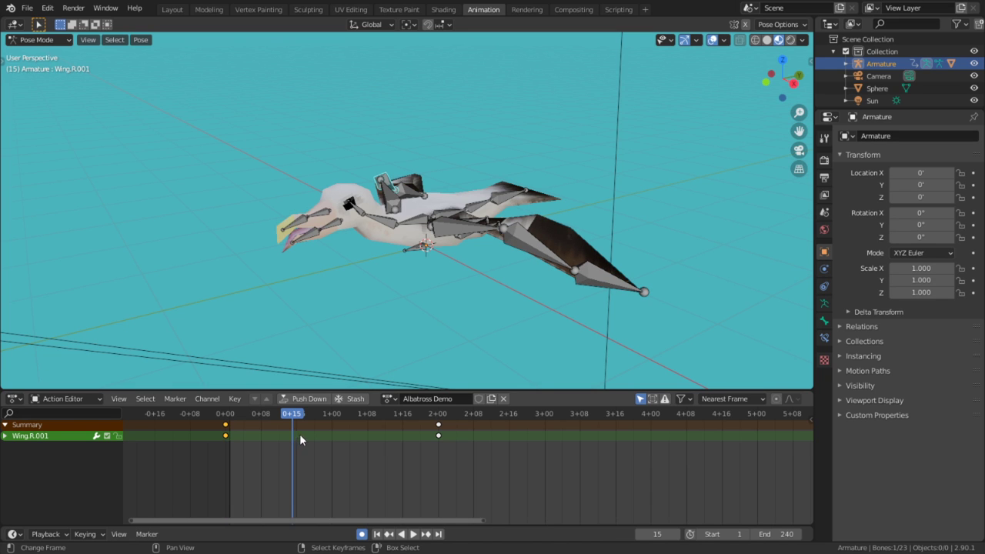
key(KP_3)
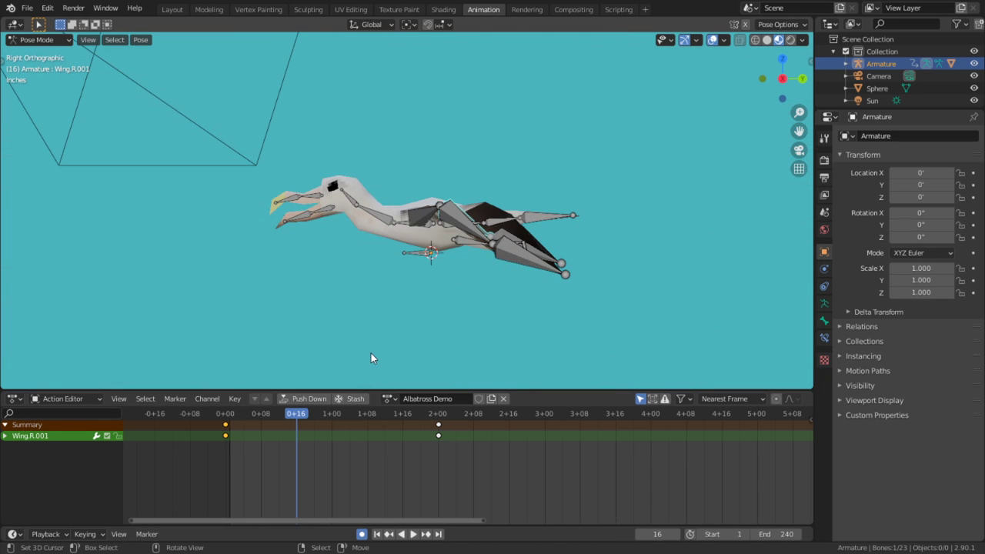
scroll(416, 329, up, 3)
click(421, 220)
key(r)
key(r)
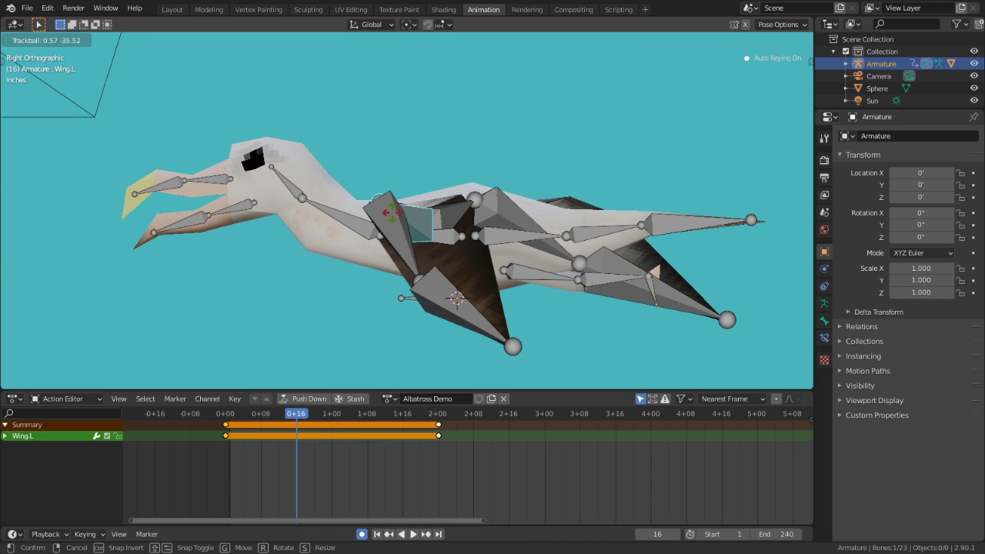
click(388, 212)
Straighten Wing.L.001 at frame 16 so the middle wing segment rises in line with the inner wing
click(365, 219)
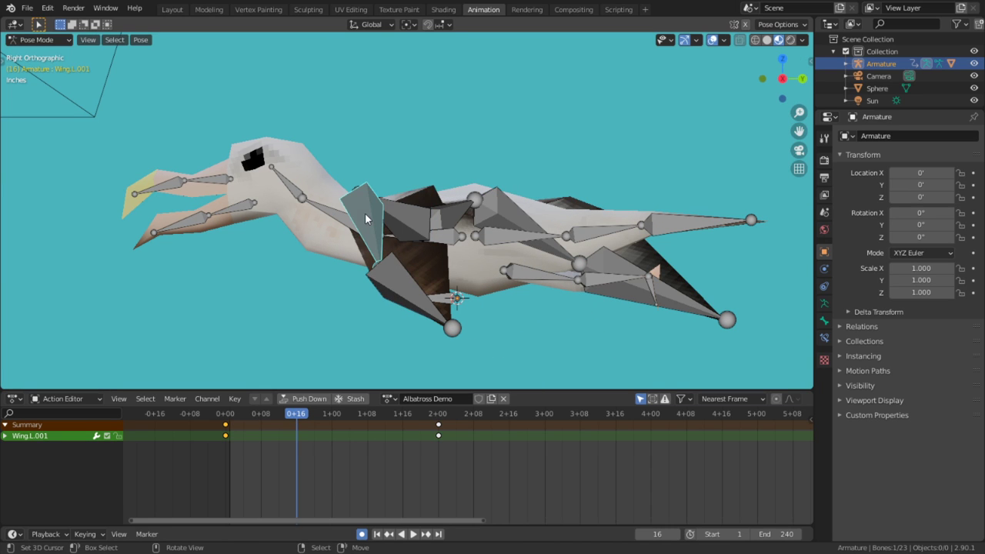
key(r)
right_click(431, 190)
key(alt+r)
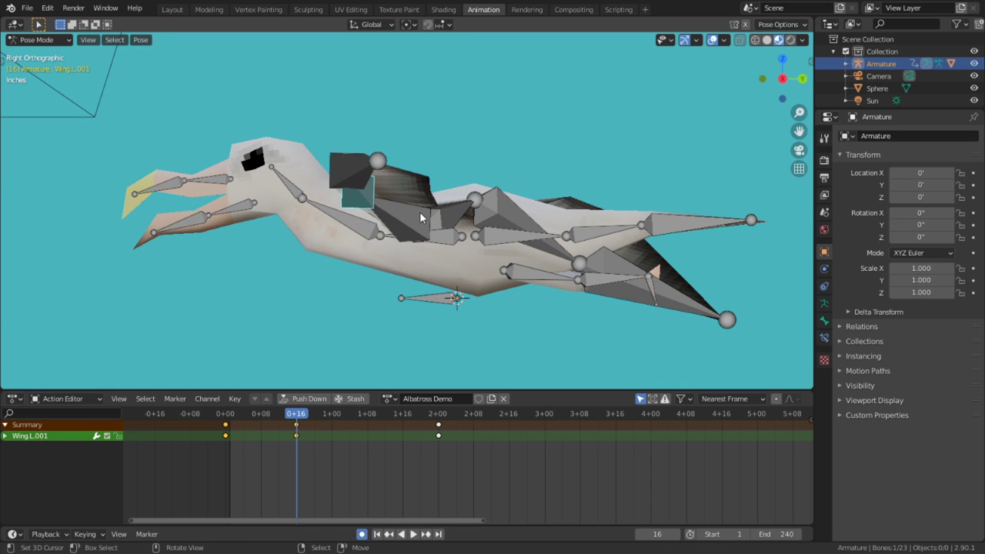
From behind the bird, rotate Wing.L.002 so the left wing tip bends downward at frame 16
middle_drag(519, 262, 213, 215)
click(209, 152)
key(r)
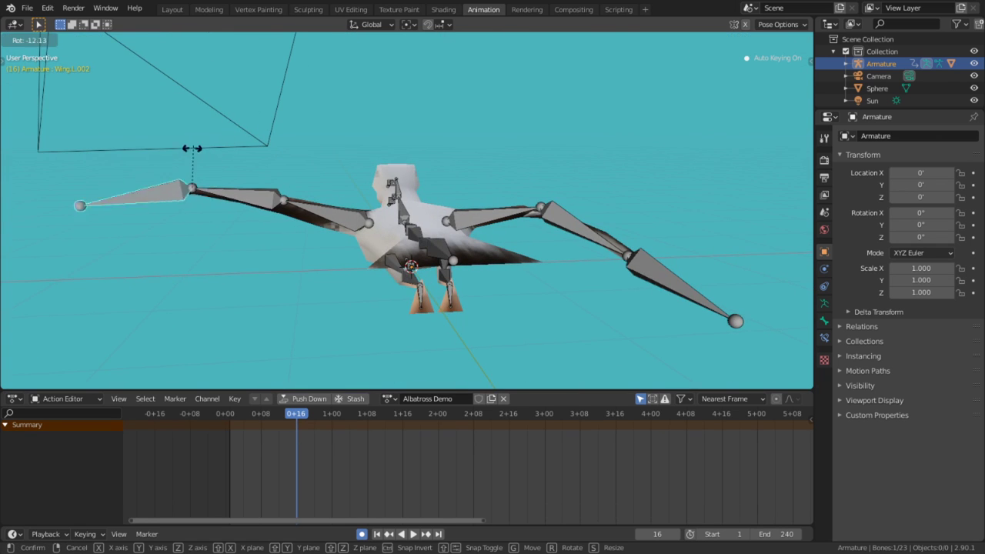
click(164, 137)
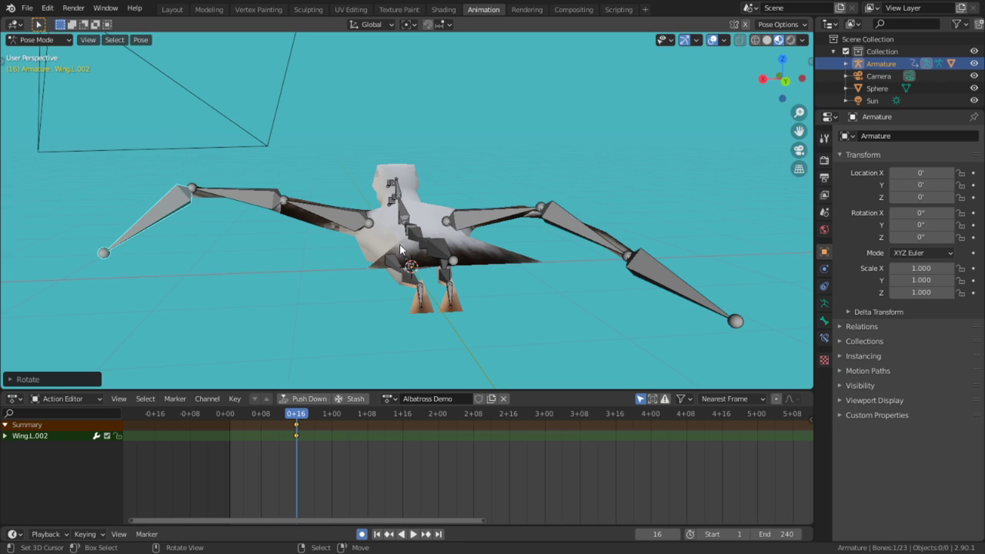
Rotate Wing.L.002 outward at frame 0 so the wing tip lines up with Wing.L.001, and preview the motion
click(226, 450)
key(r)
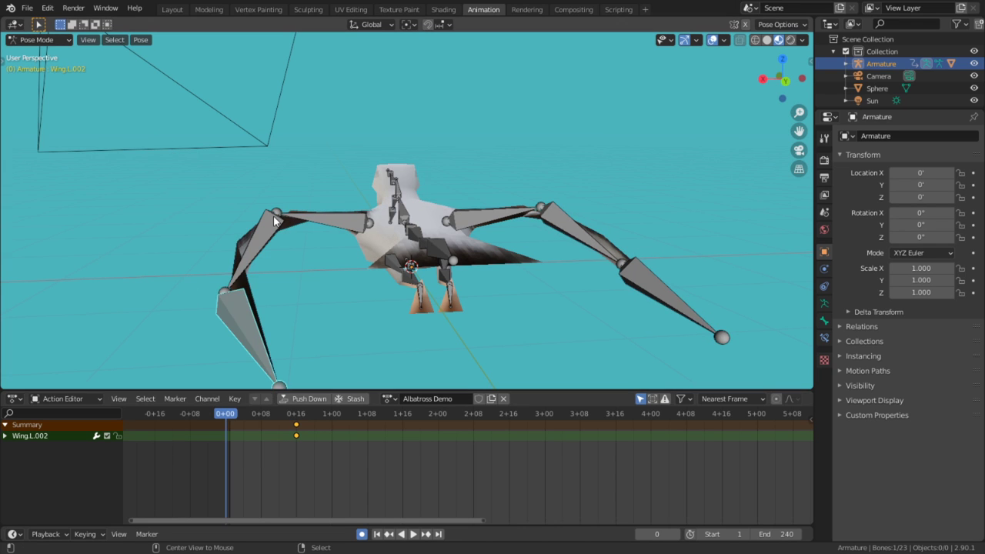
click(331, 232)
key(space)
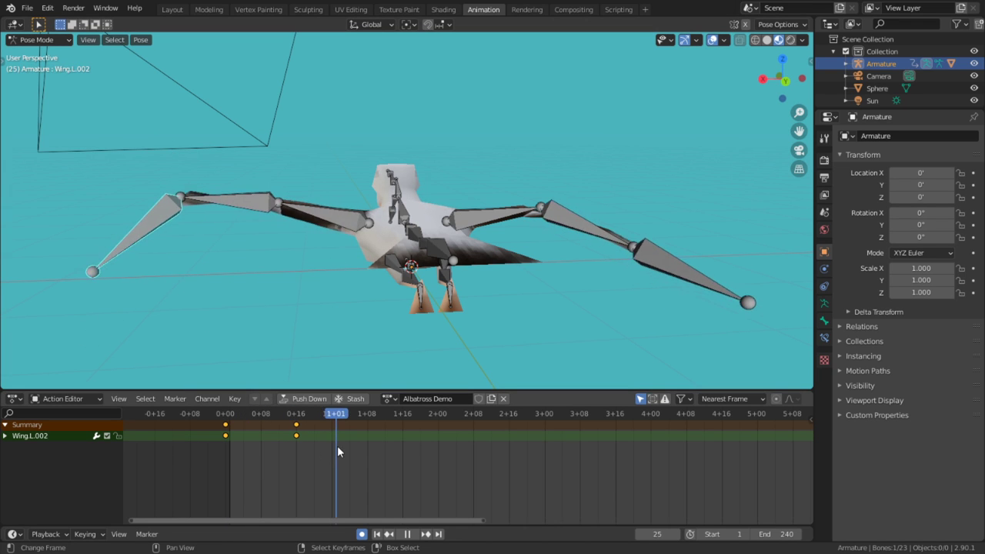
key(space)
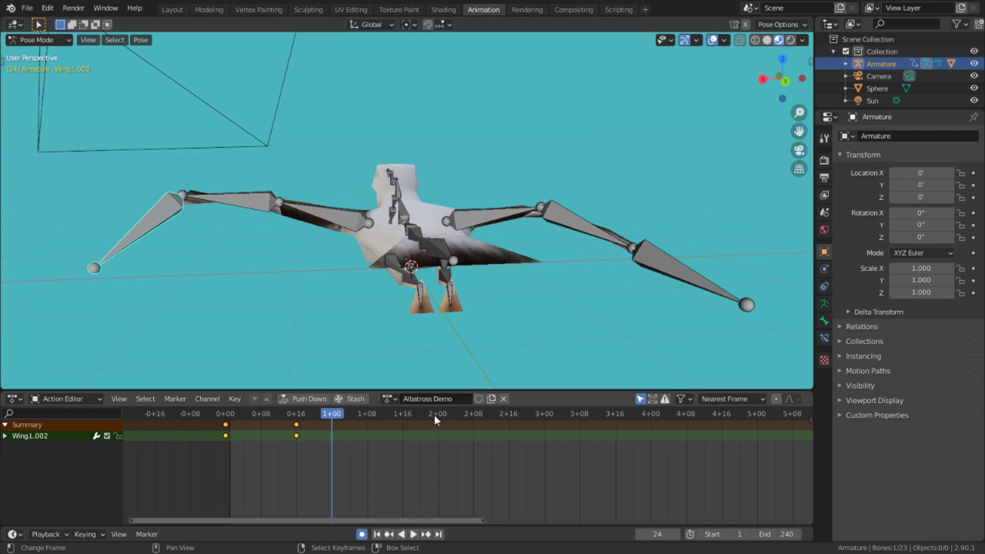
In top orthographic view at frame 16, rotate Wing.R by about -37° to mirror the opposite inner wing
middle_drag(516, 231, 496, 308)
click(510, 232)
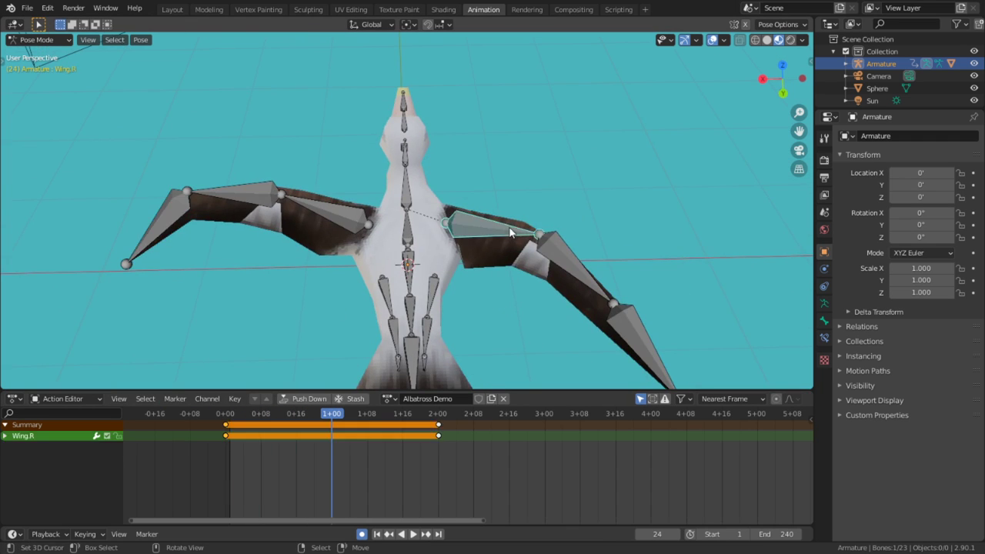
click(291, 450)
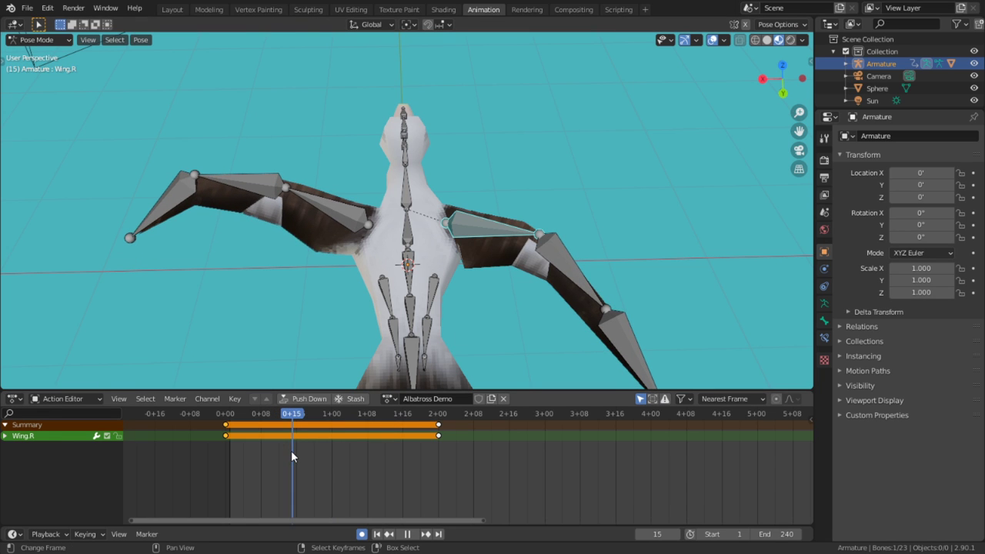
middle_drag(355, 383, 327, 308)
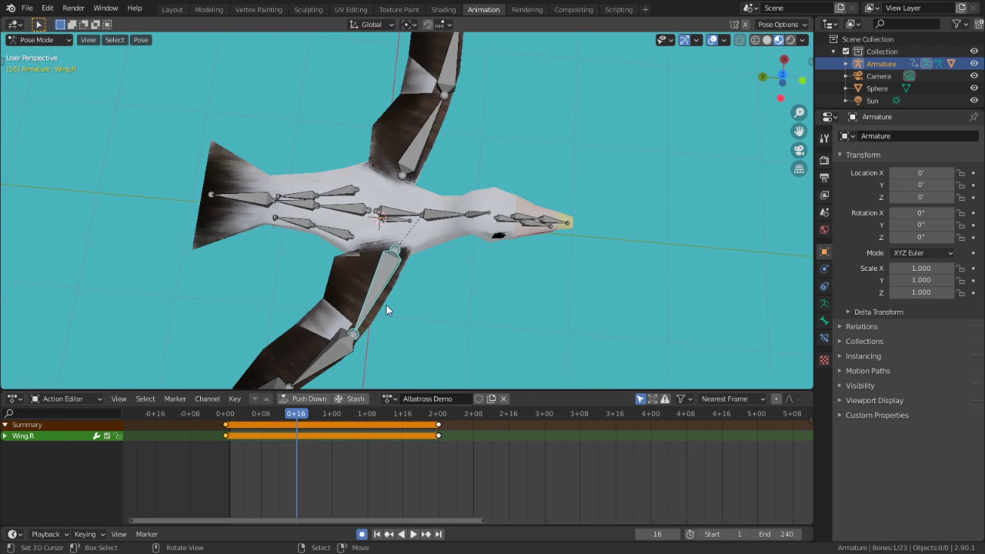
key(KP_7)
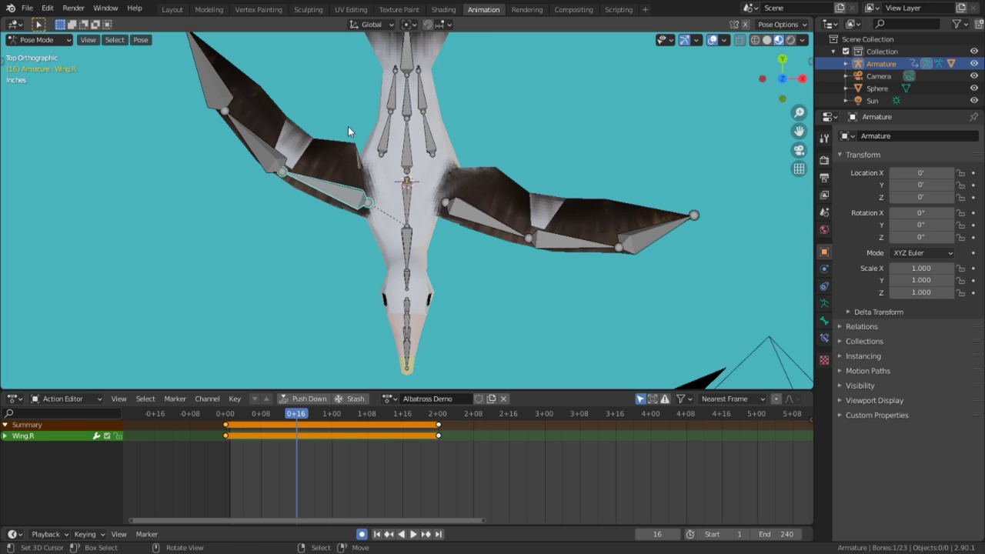
key(r)
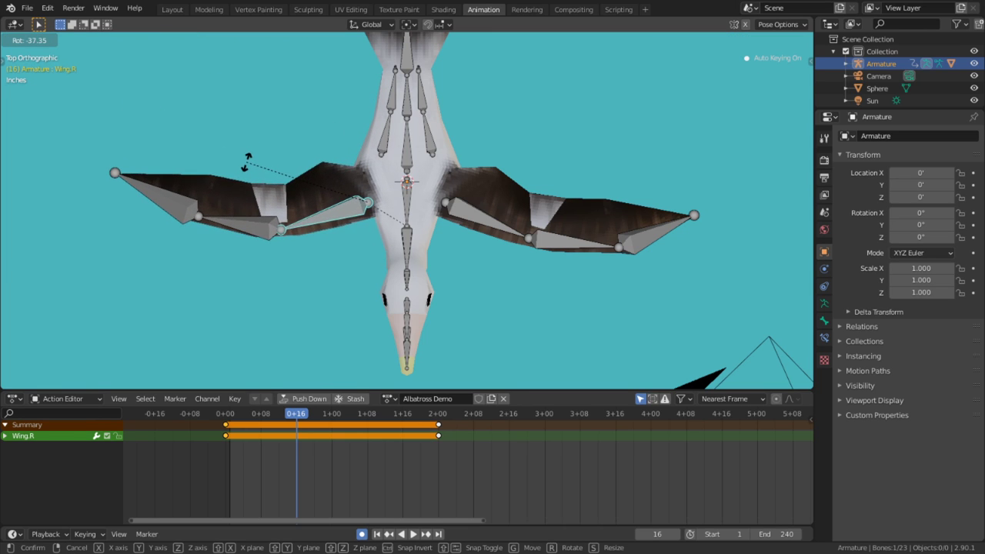
click(246, 167)
Rotate Wing.R.001 at frame 16 to straighten the middle segment and match Wing.L.001
click(261, 223)
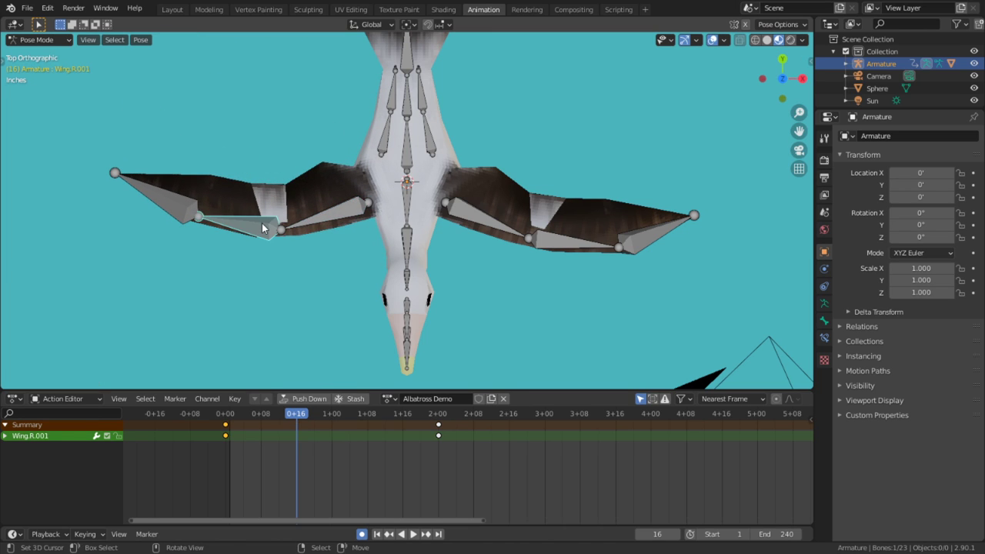
key(r)
click(287, 259)
In front orthographic view, rotate Wing.R.002 so the right wing tip bends downward at frame 16
middle_drag(286, 259, 301, 117)
click(128, 182)
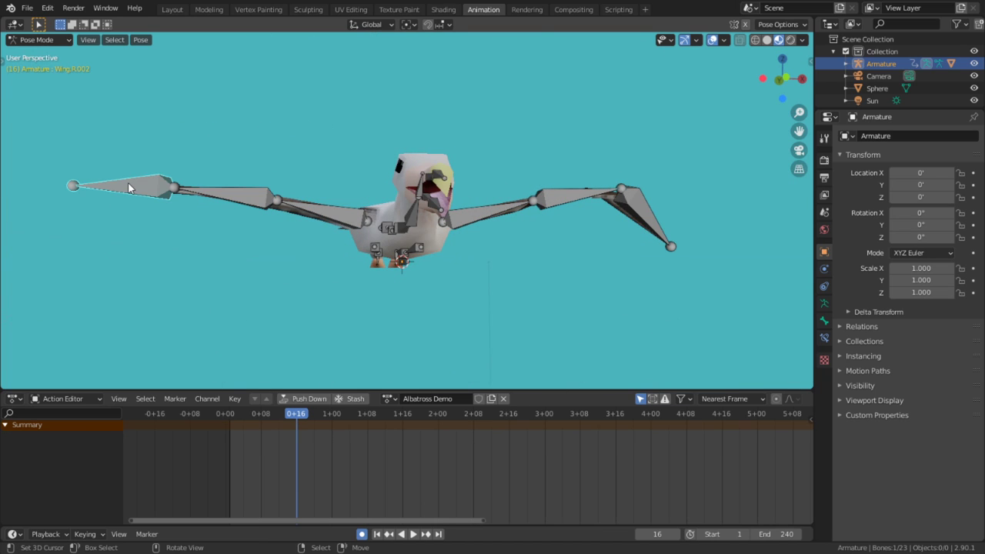
key(KP_1)
key(r)
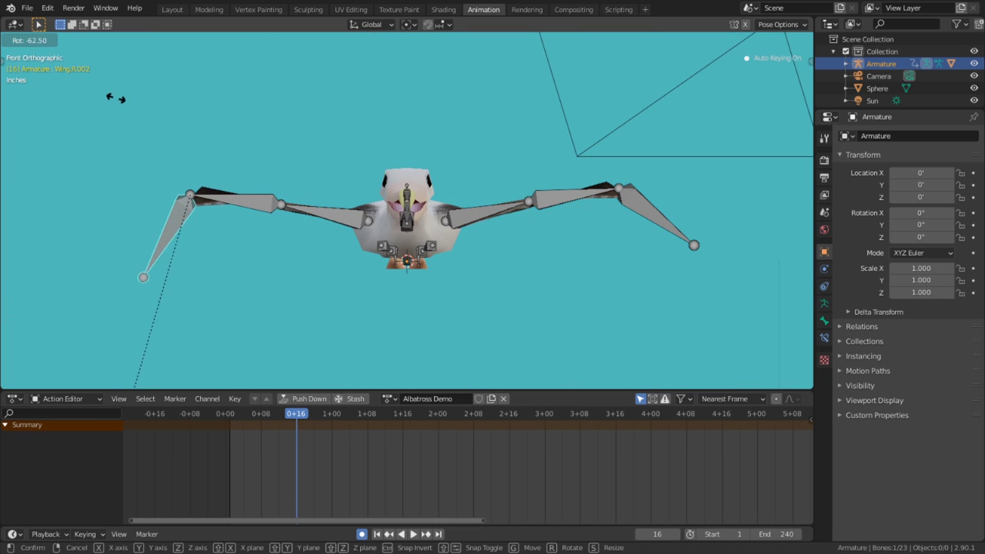
click(85, 115)
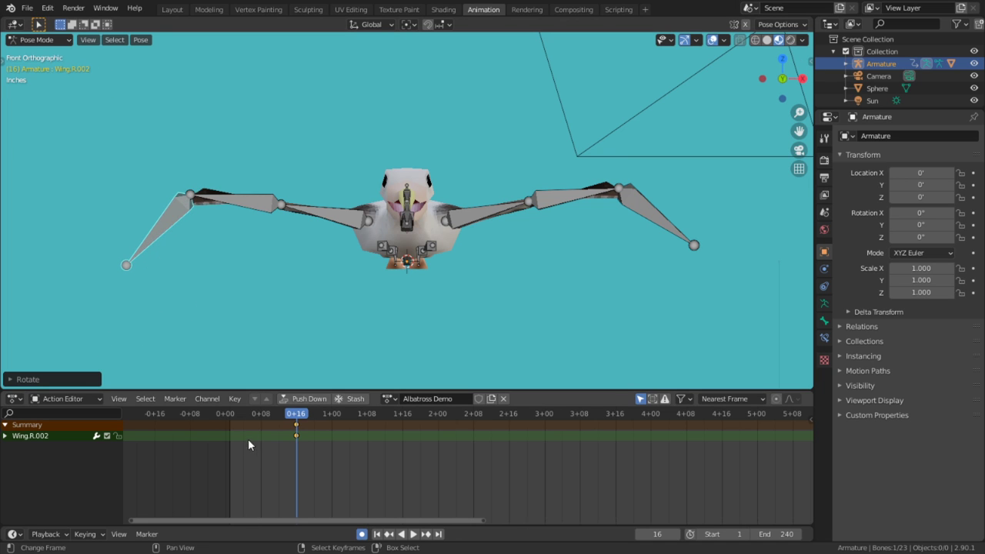
Rotate Wing.R.002 outward at frame 0 to line up with Wing.R.001, and preview the flap from above
drag(248, 438, 204, 435)
key(r)
click(339, 358)
key(space)
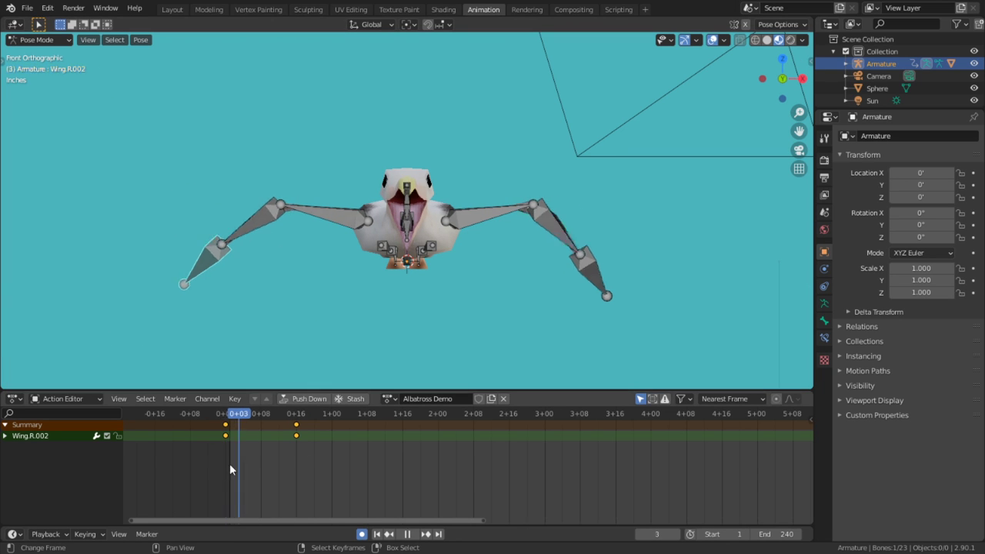
key(space)
middle_drag(416, 298, 423, 156)
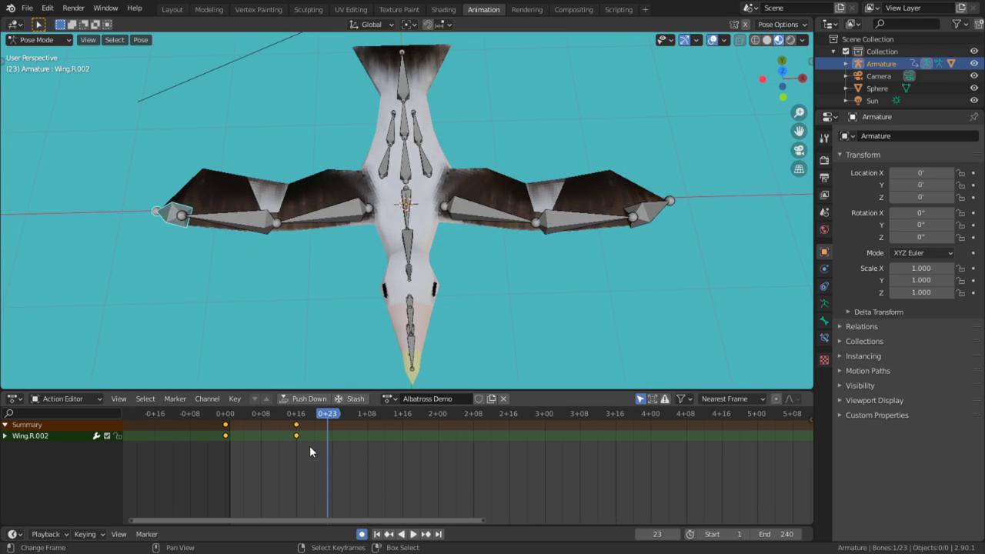
mouse_move(329, 440)
mouse_down()
mouse_move(337, 446)
mouse_move(318, 446)
mouse_up()
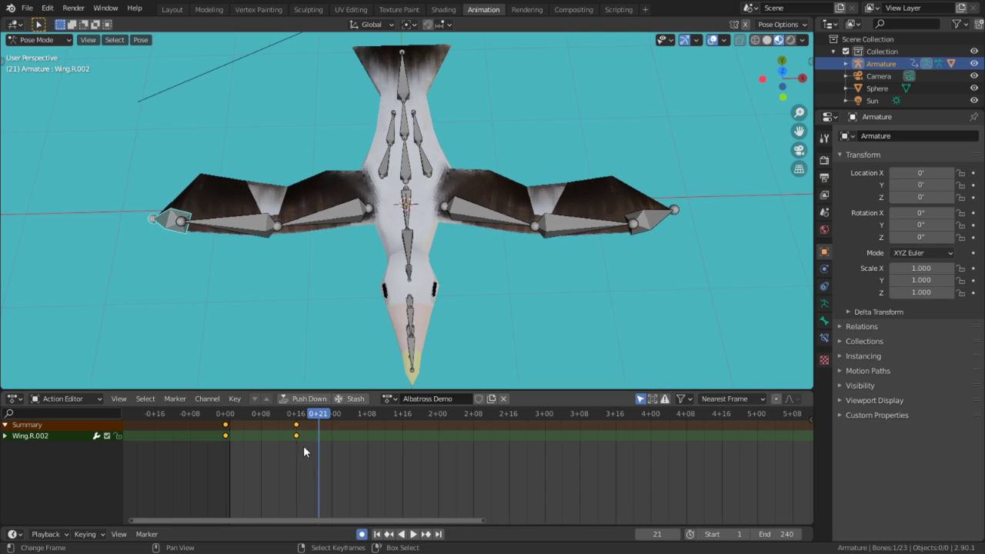
Select all six wing bones and move their frame 16 keyframes to frame 12
key(a)
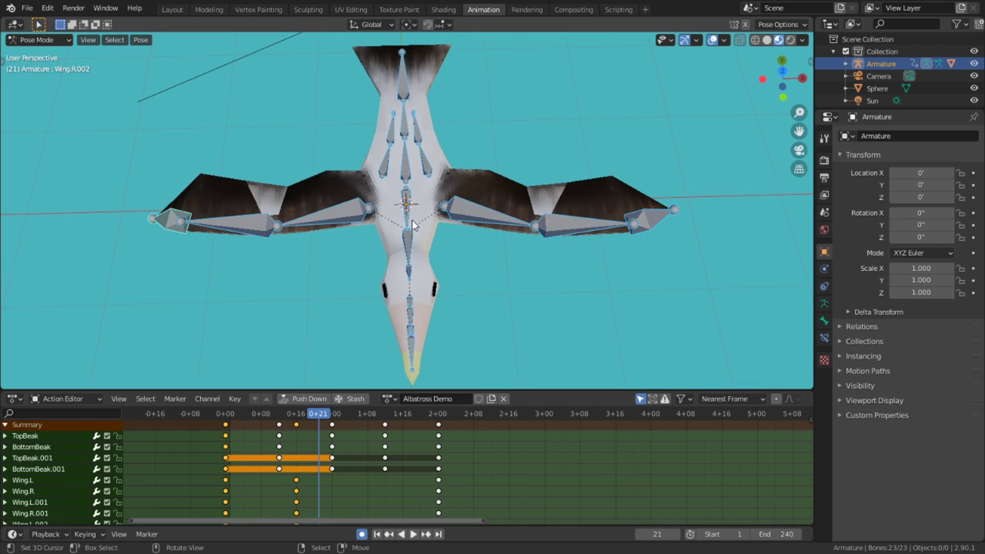
click(500, 210)
key(c)
drag(531, 220, 627, 223)
drag(313, 224, 154, 227)
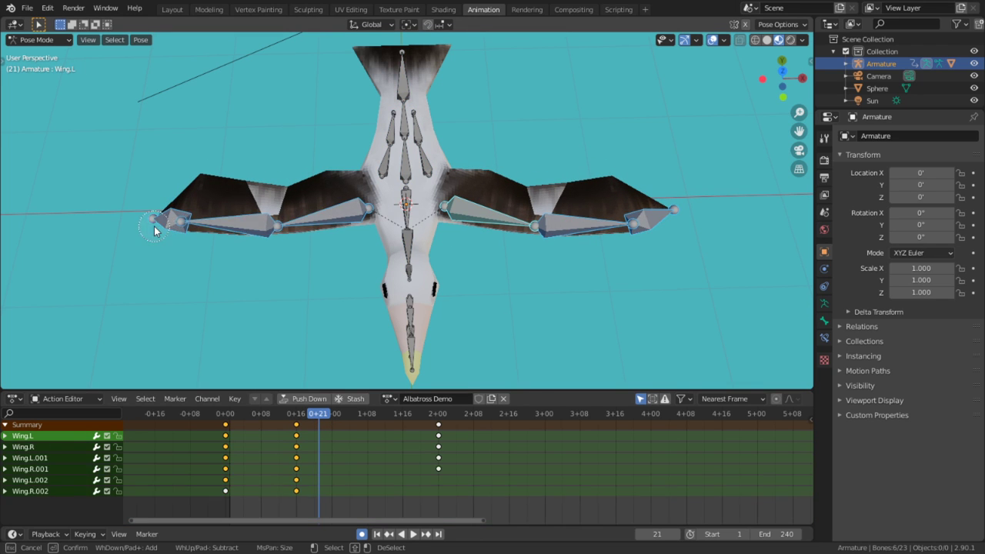
key(Escape)
drag(299, 432, 273, 436)
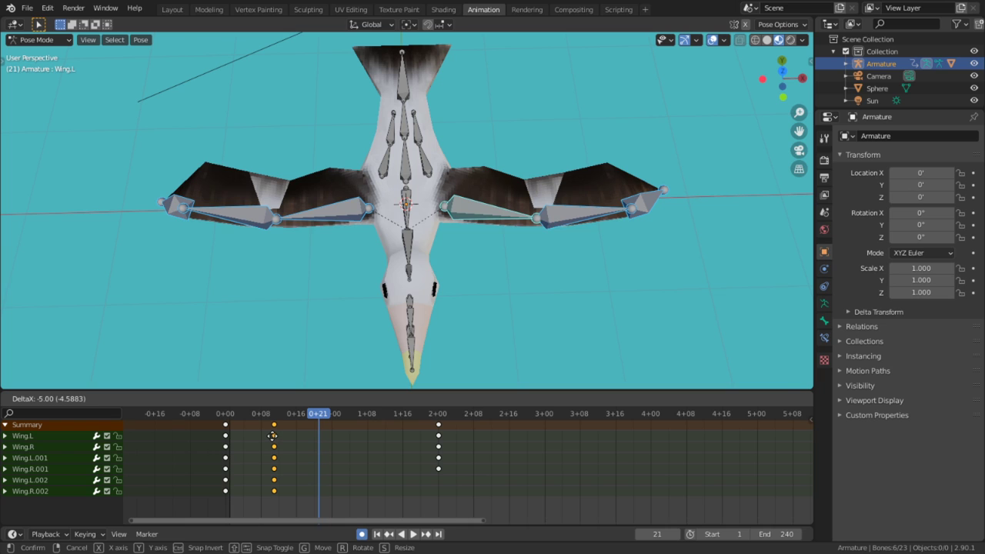
click(273, 435)
key(Down)
key(Right)
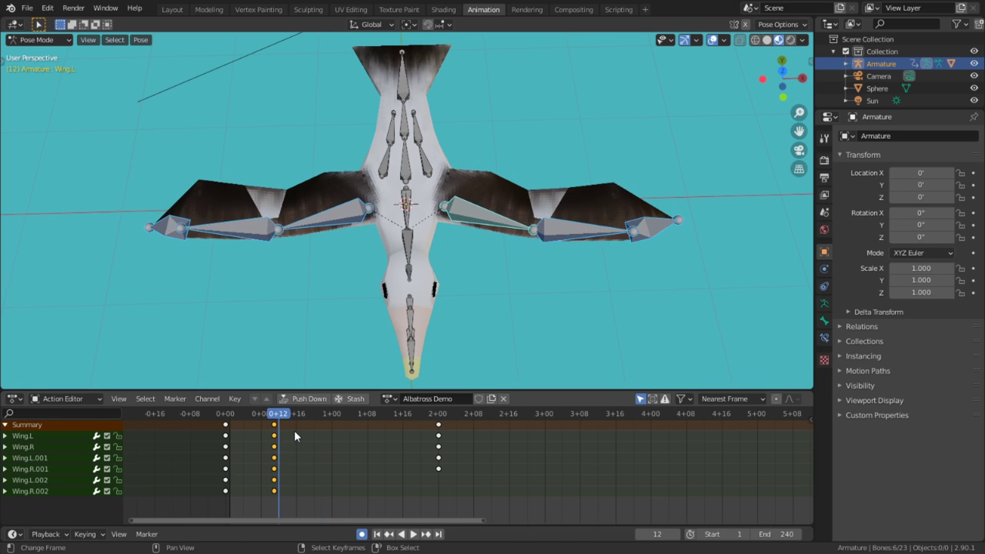
key(g)
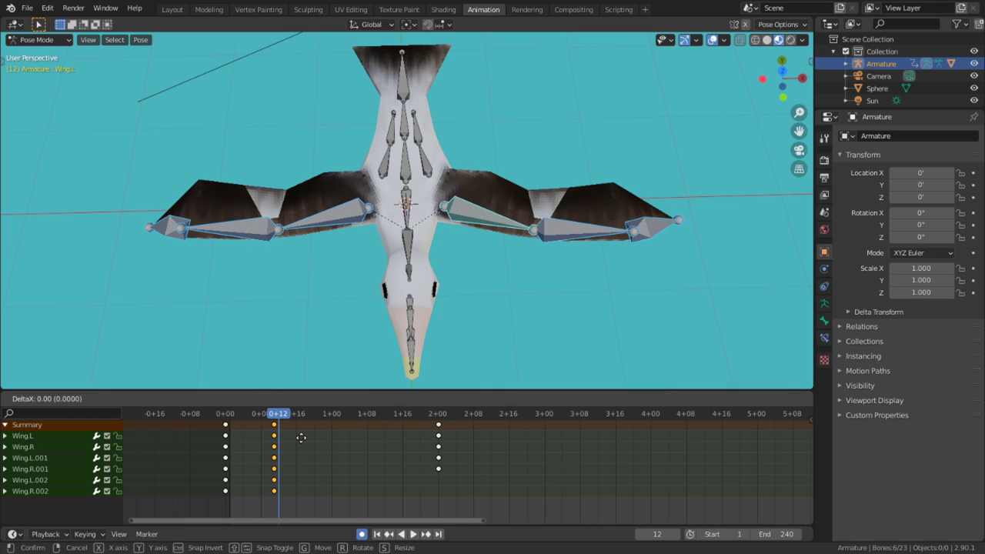
click(306, 437)
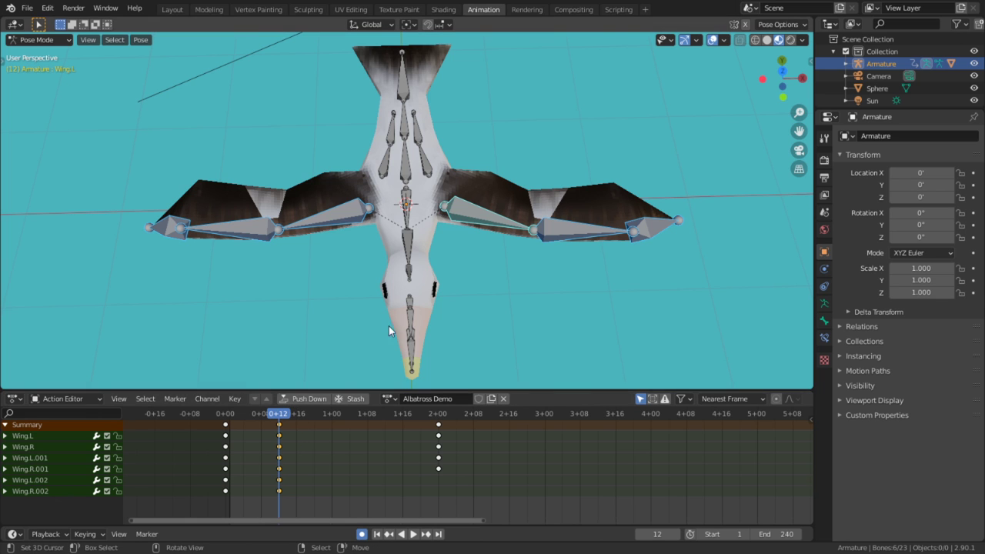
Play the action from the start to check the timing of the wing flap
key(shift+Left)
key(space)
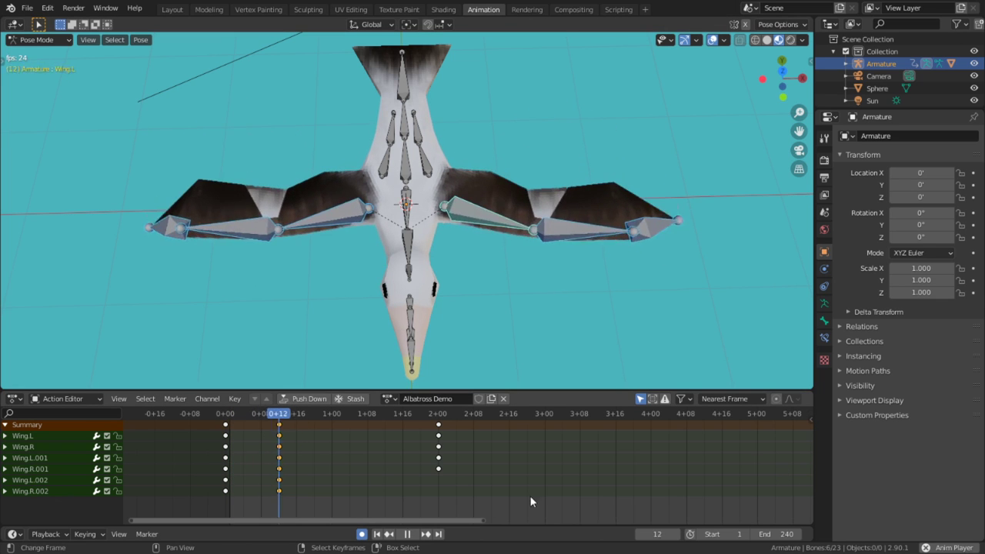
key(space)
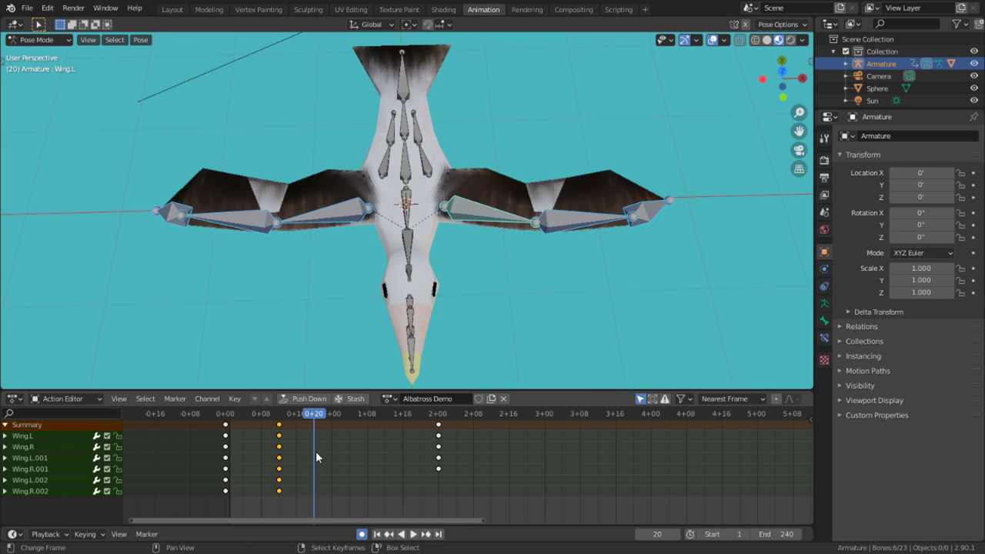
Duplicate the six wing bones' frame 12 keyframes to frame 24
key(Right)
key(Right)
key(Right)
key(Right)
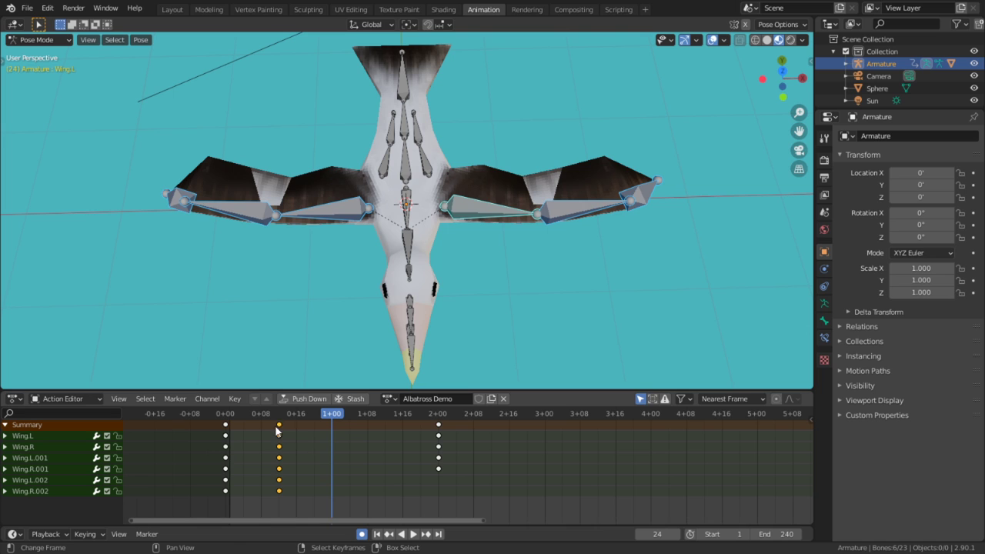
key(shift+d)
click(331, 442)
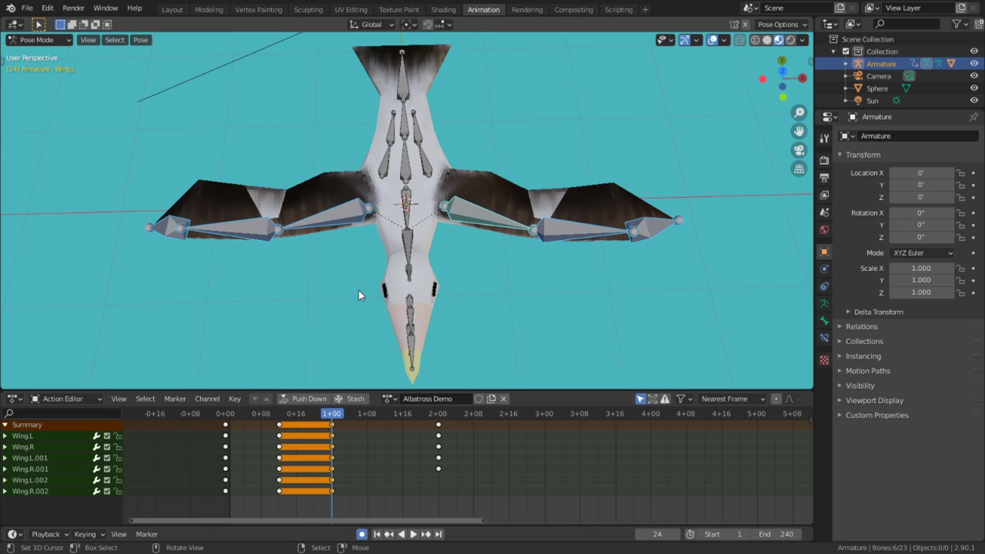
In top orthographic view at frame 24, rotate Wing.R and Wing.L to swing both wings forward toward the head
click(349, 206)
key(KP_7)
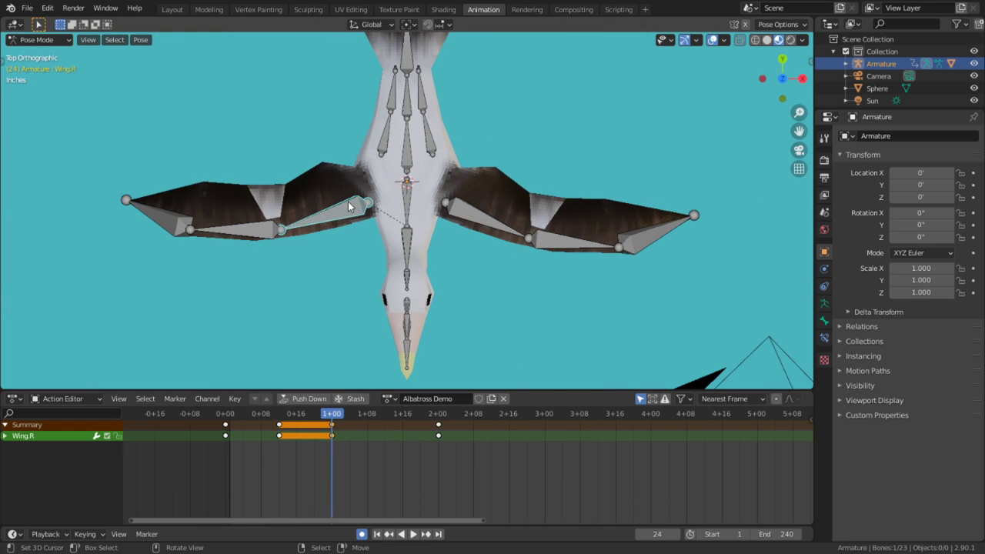
key(r)
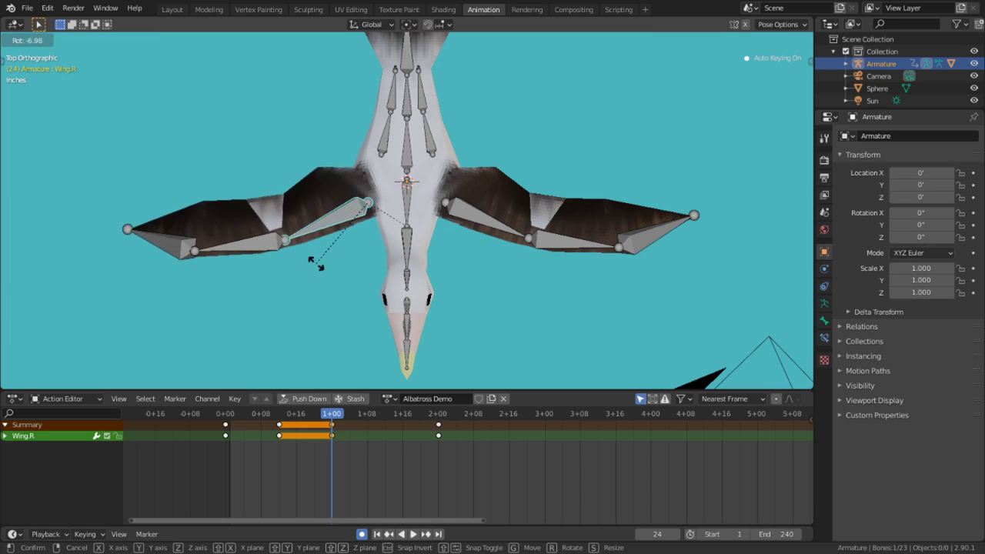
click(317, 273)
click(496, 225)
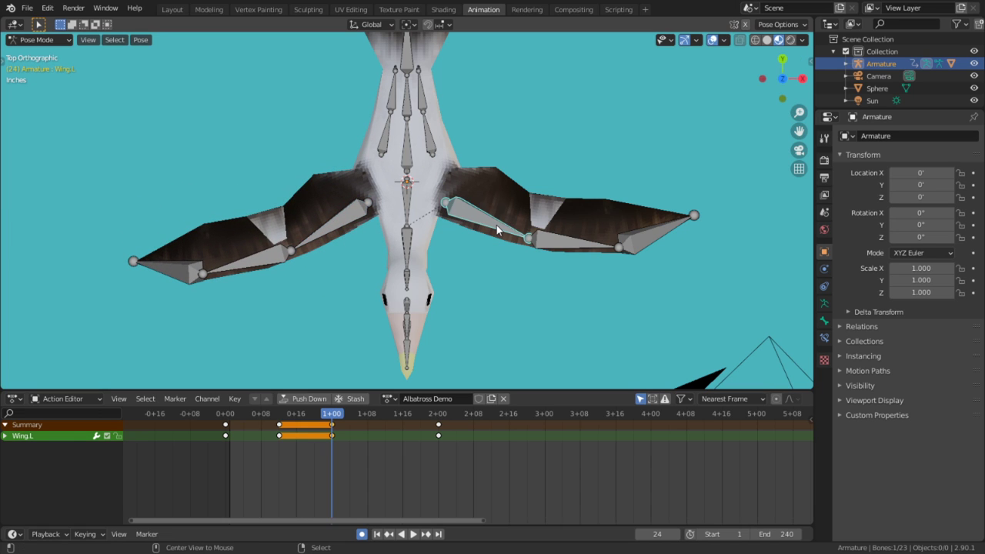
key(r)
click(500, 235)
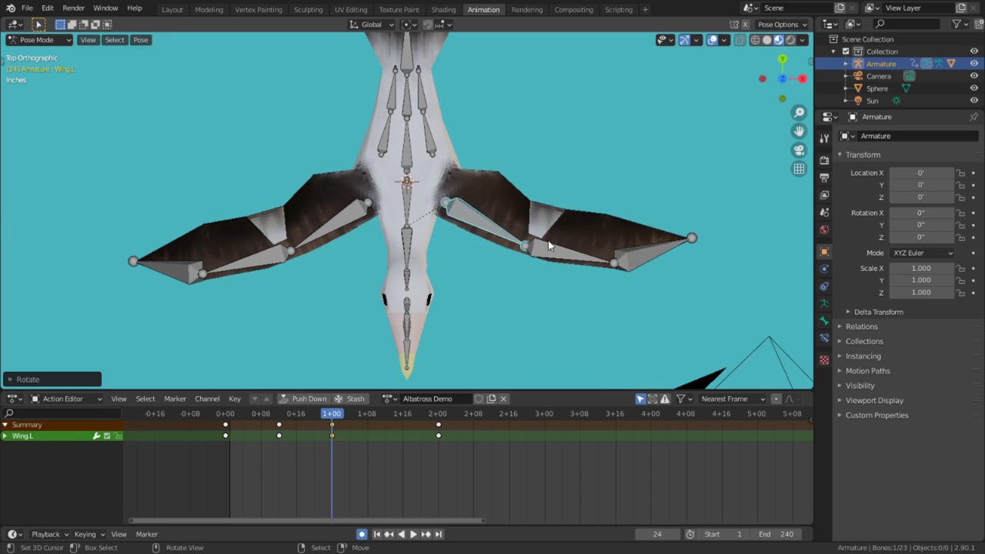
Rotate Wing.R.001 and Wing.L.001 forward at frame 24 so both middle wing sections sweep toward the head
click(627, 254)
click(298, 246)
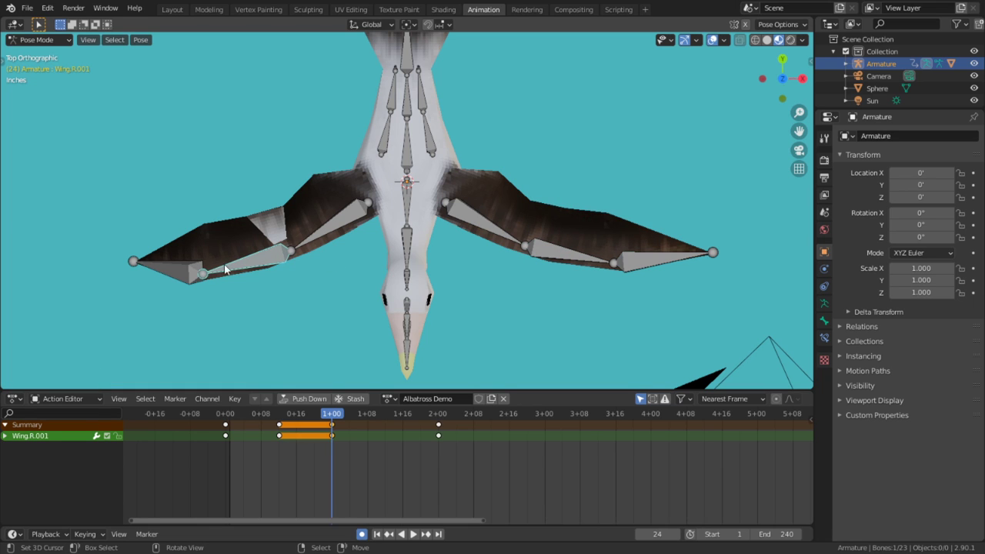
key(r)
click(259, 261)
key(r)
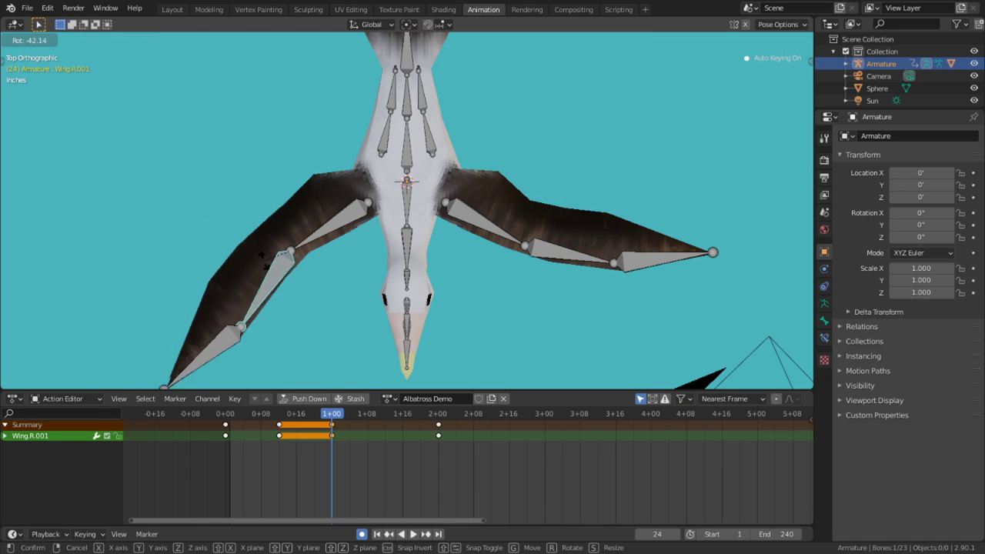
click(265, 257)
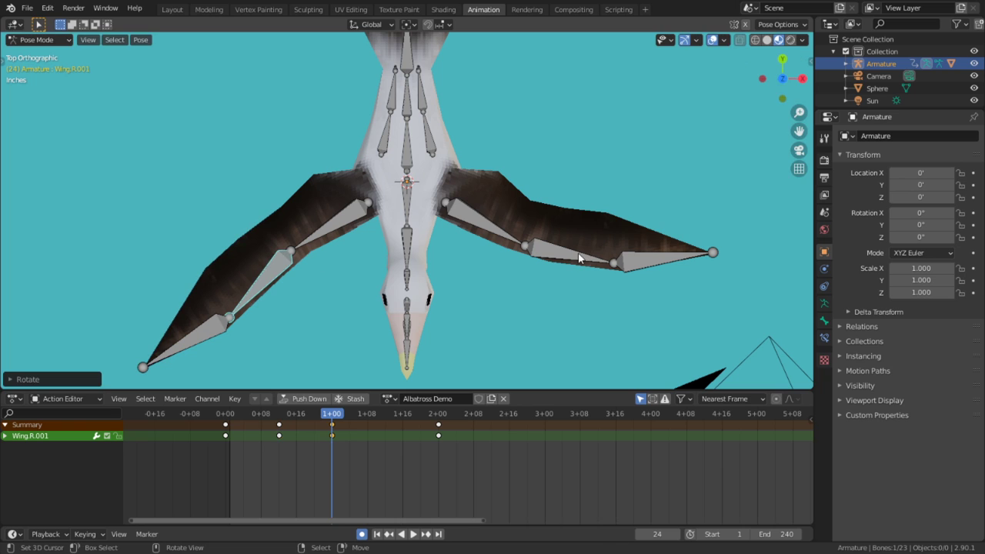
click(581, 258)
key(r)
click(569, 280)
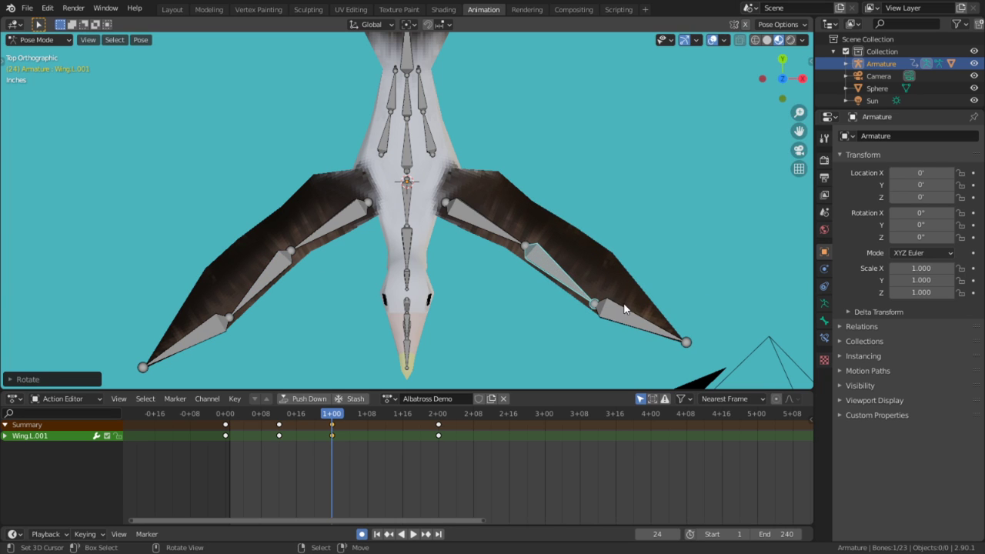
Rotate Wing.L.002 and Wing.R.002 forward at frame 24 so both wing tips curve toward the head
click(620, 319)
key(r)
click(626, 343)
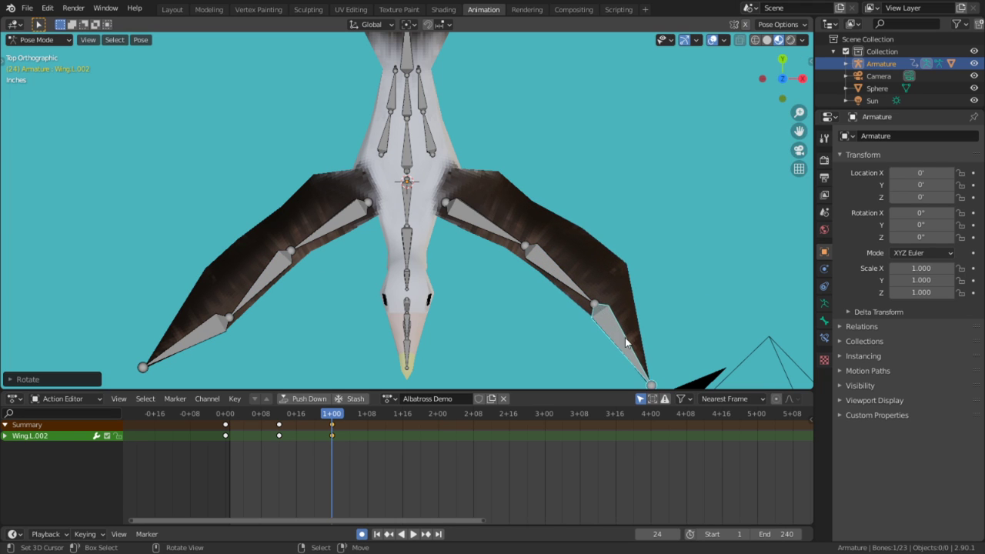
click(231, 325)
key(r)
click(251, 369)
Preview the wing motion after frame 24 from the side and stop at frame 36
middle_drag(251, 368, 569, 192)
click(317, 476)
key(space)
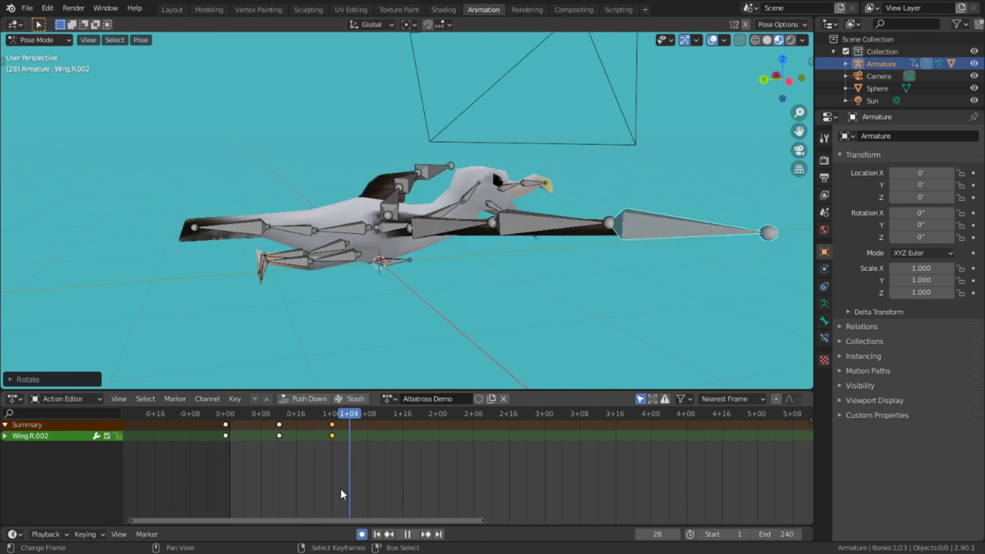
drag(340, 488, 378, 470)
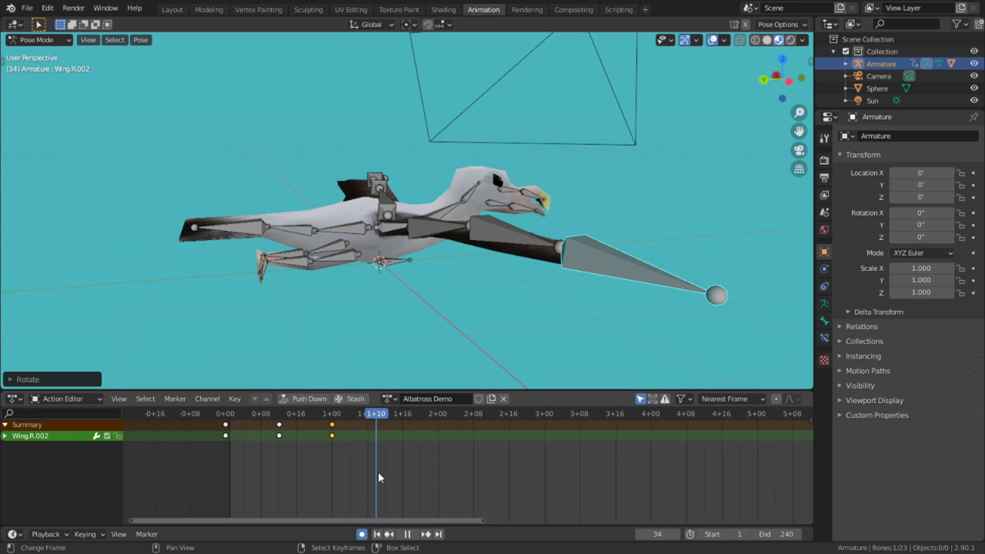
key(space)
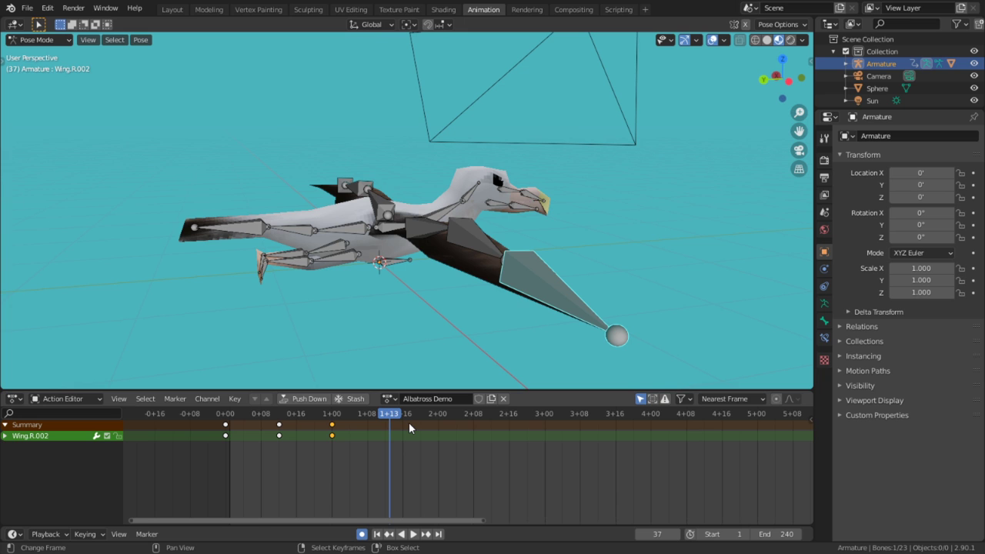
key(Left)
middle_drag(433, 266, 436, 236)
click(368, 216)
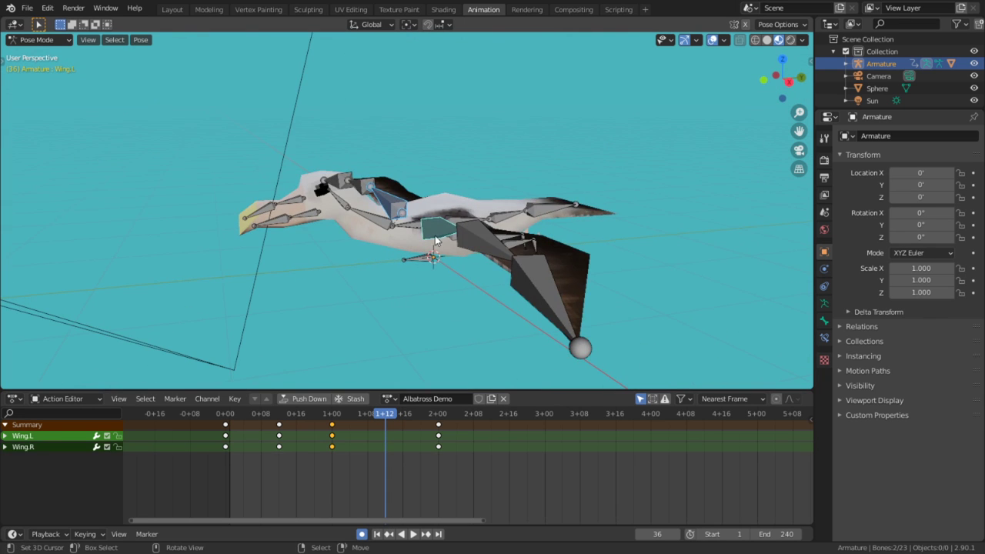
key(r)
right_click(471, 183)
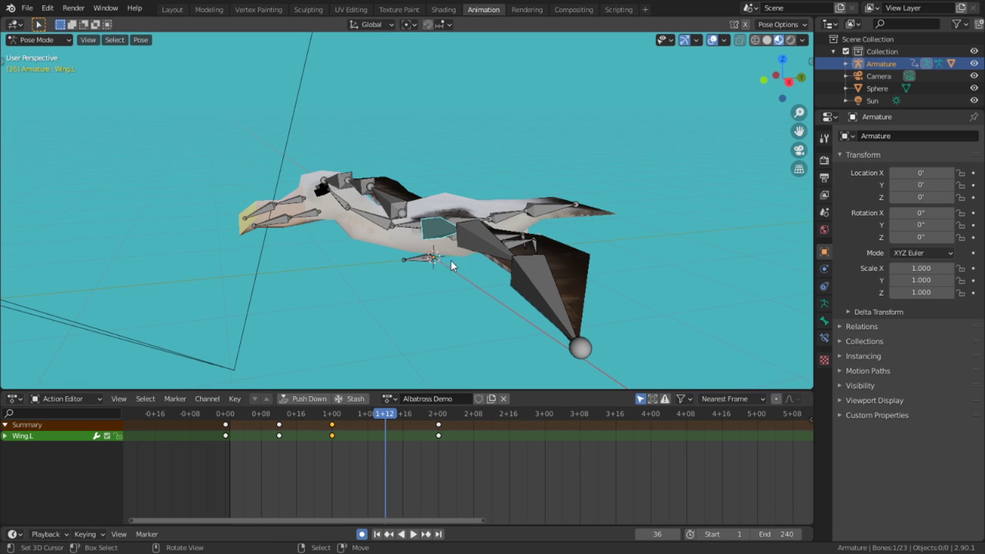
Select all six wing bones and duplicate their frame 24 keyframes to frame 36
key(a)
click(393, 193)
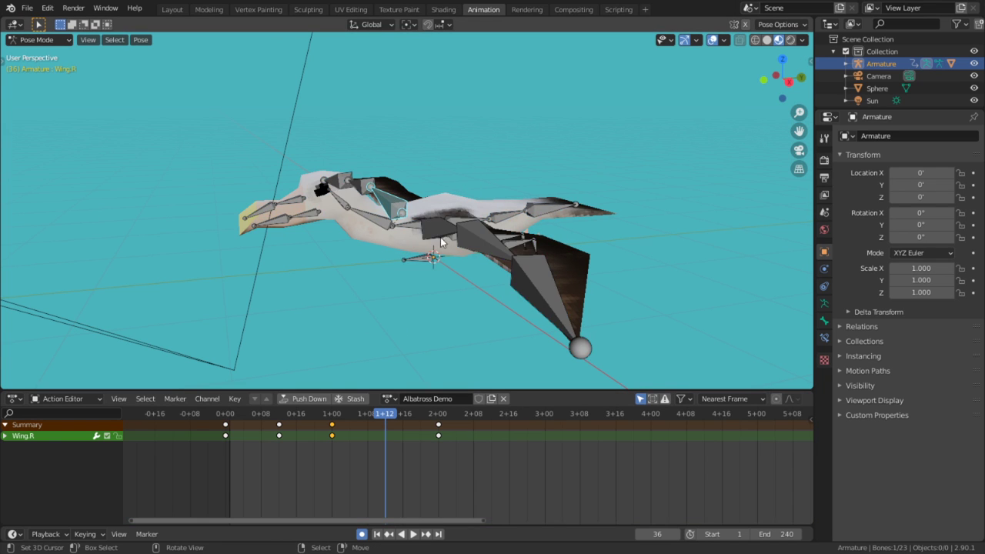
middle_drag(394, 195, 483, 253)
key(c)
drag(521, 266, 702, 311)
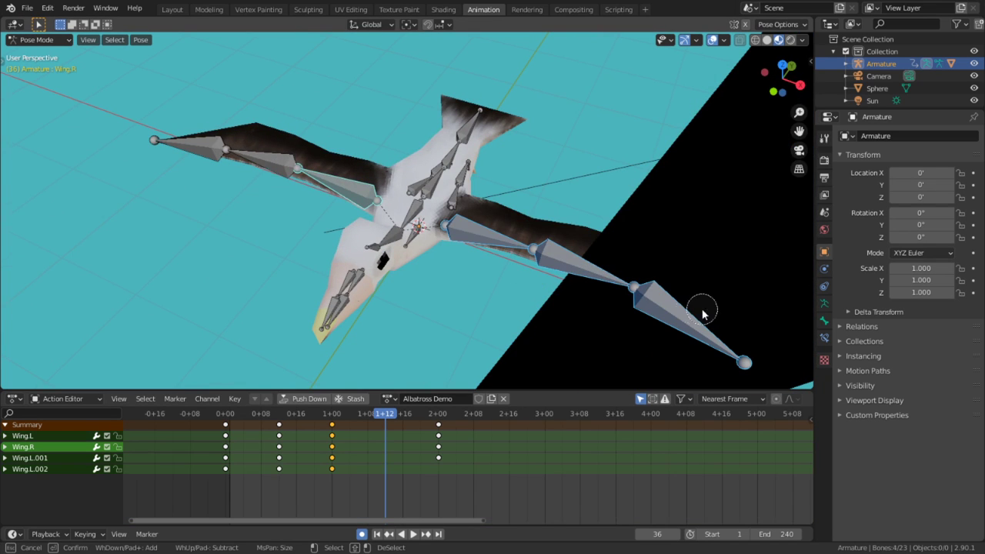
right_click(155, 129)
click(332, 424)
key(shift+d)
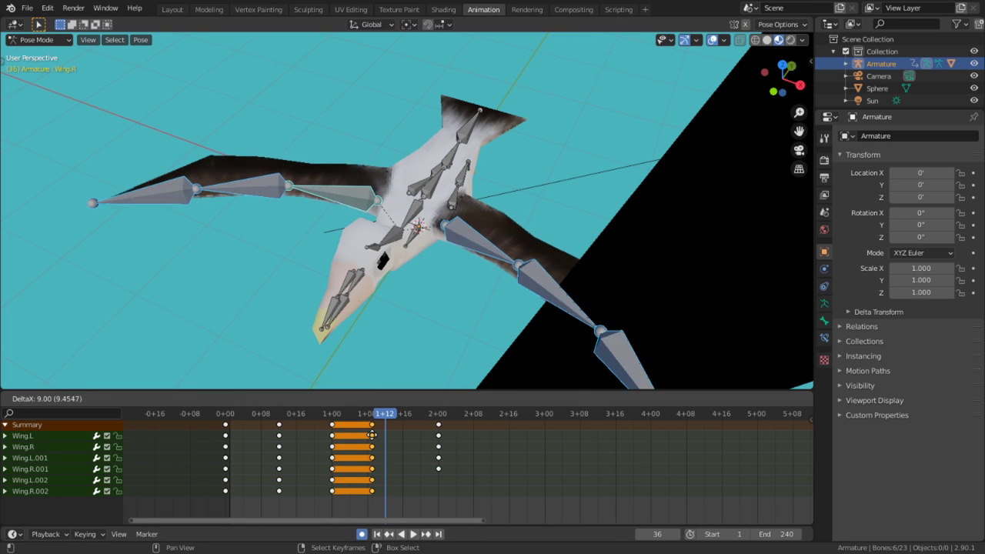
click(382, 435)
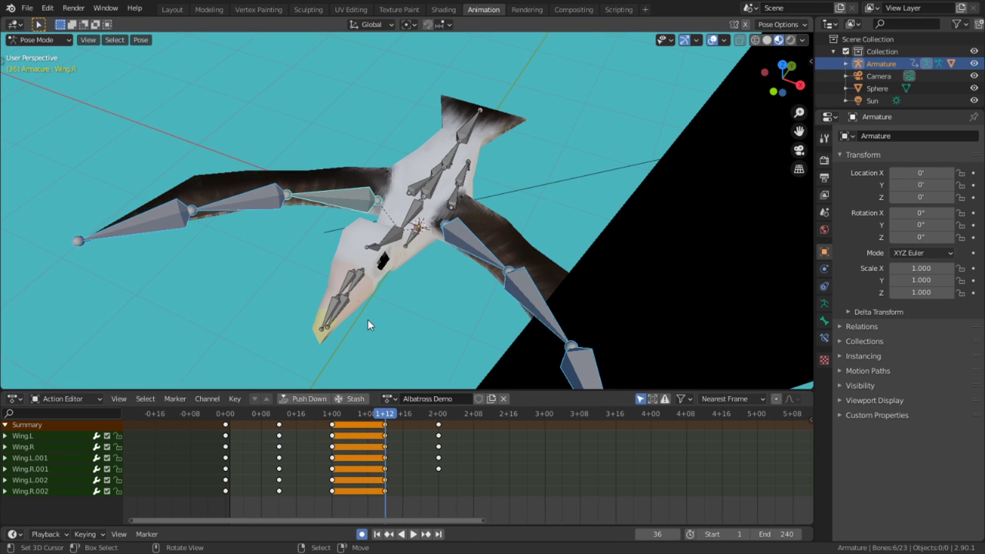
In right orthographic view, set the transform orientation to Local and twist Wing.L around its local Y axis at frame 36
key(KP_3)
scroll(478, 236, up, 4)
click(409, 222)
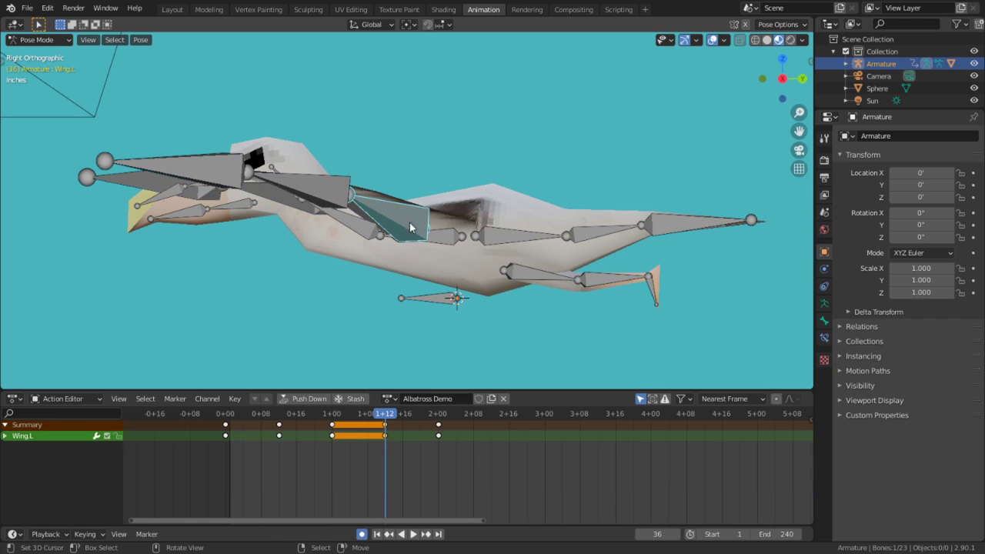
key(r)
key(Escape)
click(372, 25)
click(363, 77)
key(r)
key(y)
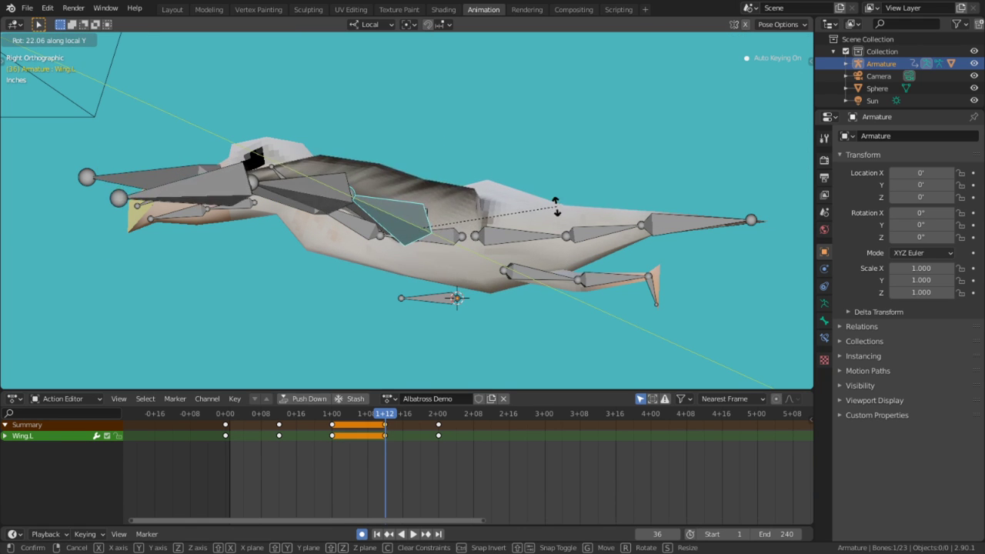
click(559, 191)
Trackball-rotate Wing.L at frame 36 so the wing points downward, and twist it further around its local Y axis
key(r)
key(r)
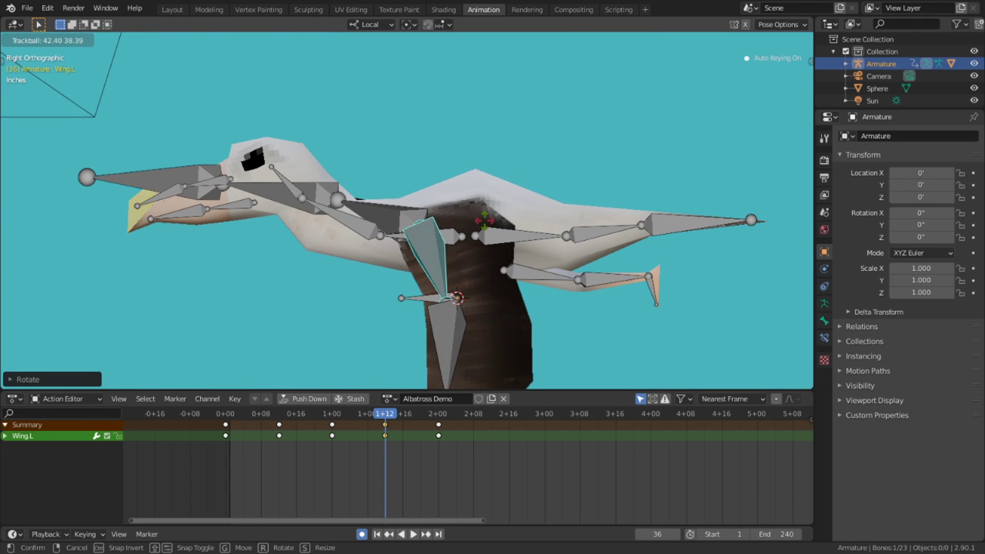
click(543, 224)
key(r)
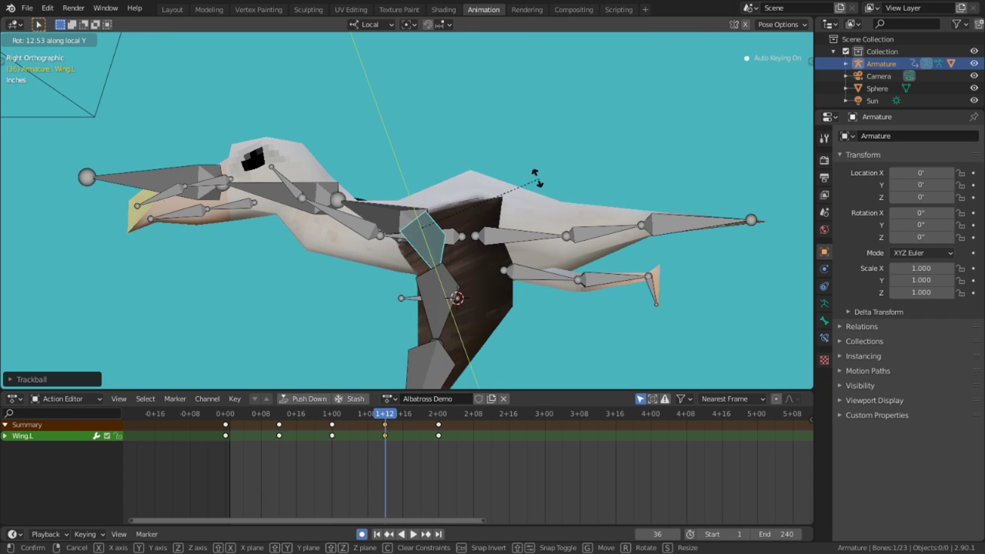
click(520, 158)
Trackball-rotate Wing.R downward at frame 36 and twist it around its local Y axis to match the left wing
click(414, 210)
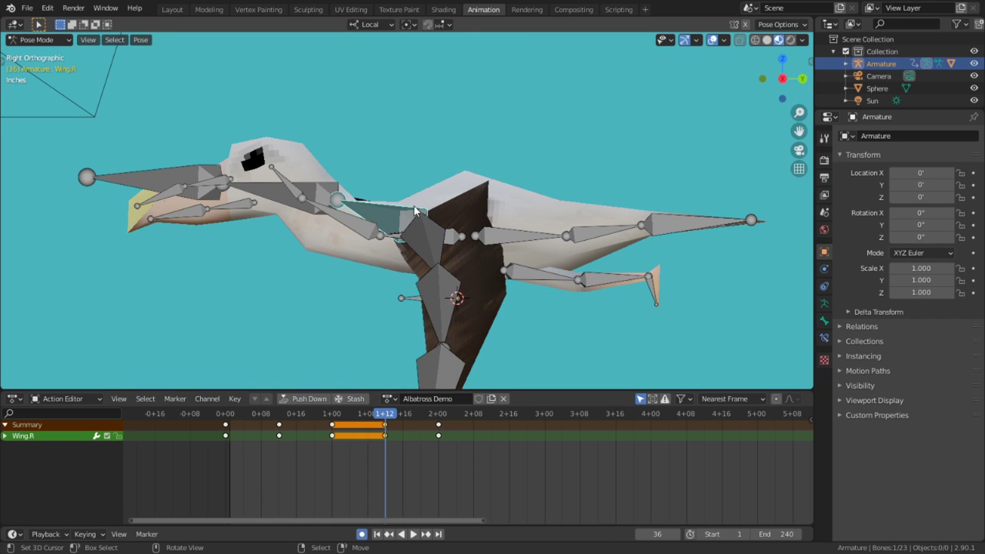
key(r)
key(r)
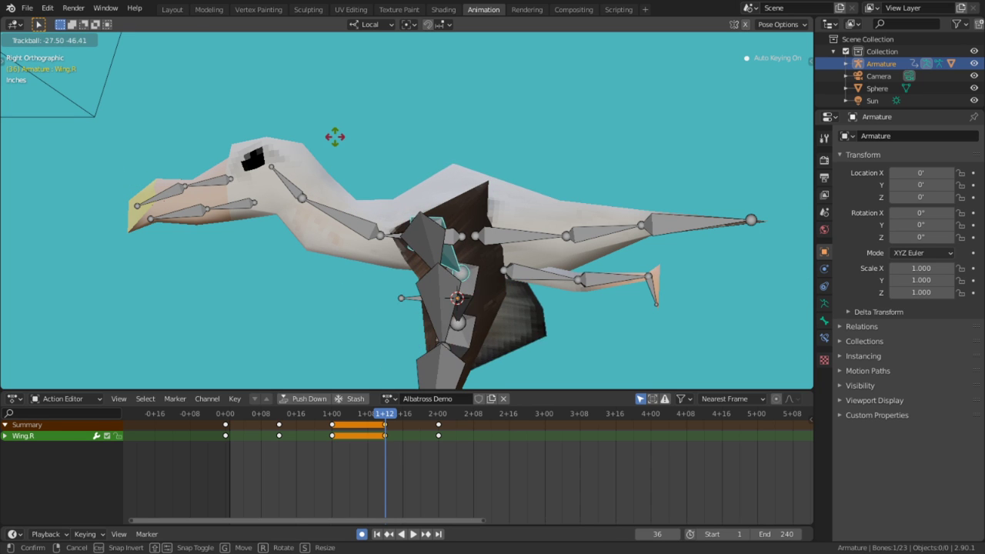
click(342, 138)
key(r)
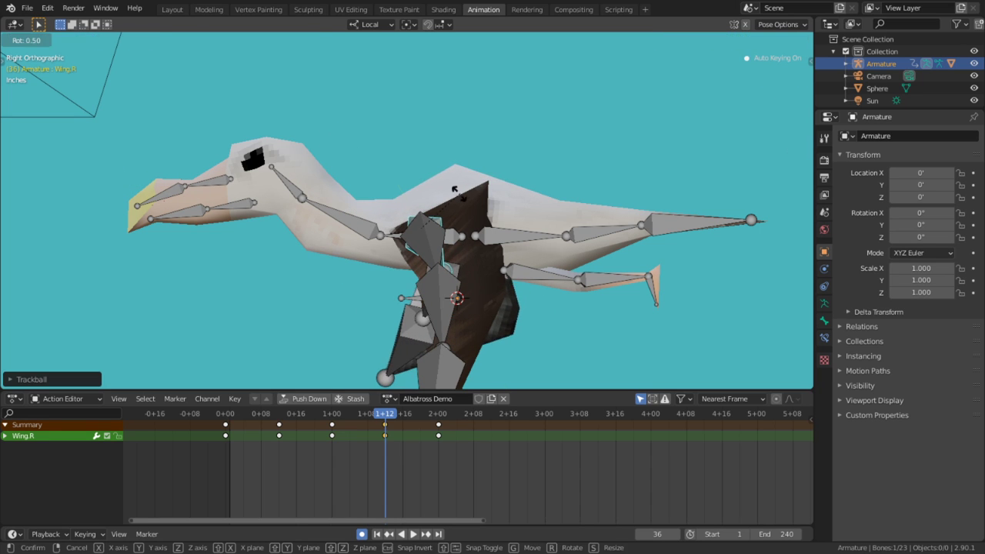
key(y)
click(408, 188)
Play the action in the right side view to check the downstroke and the return to the raised pose
click(293, 462)
key(space)
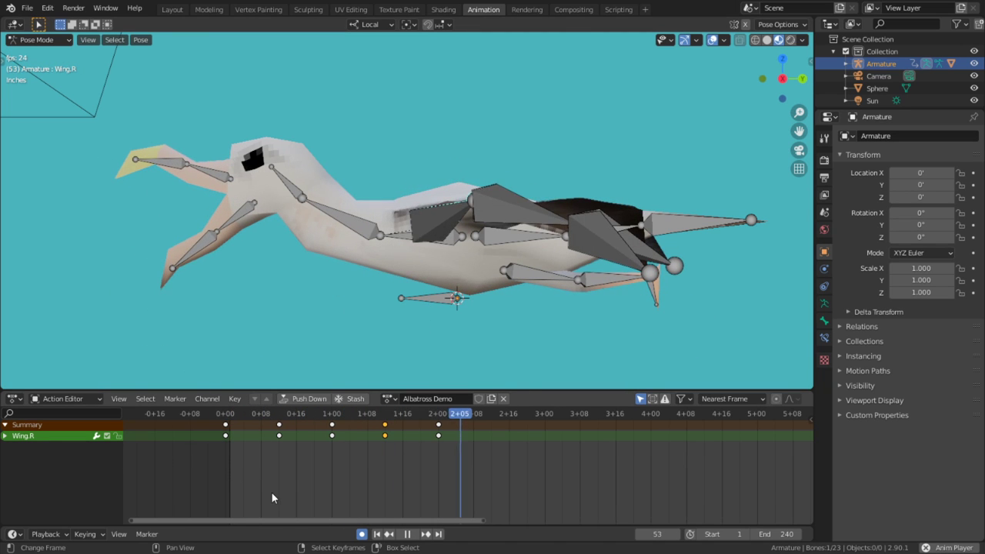
click(208, 472)
key(space)
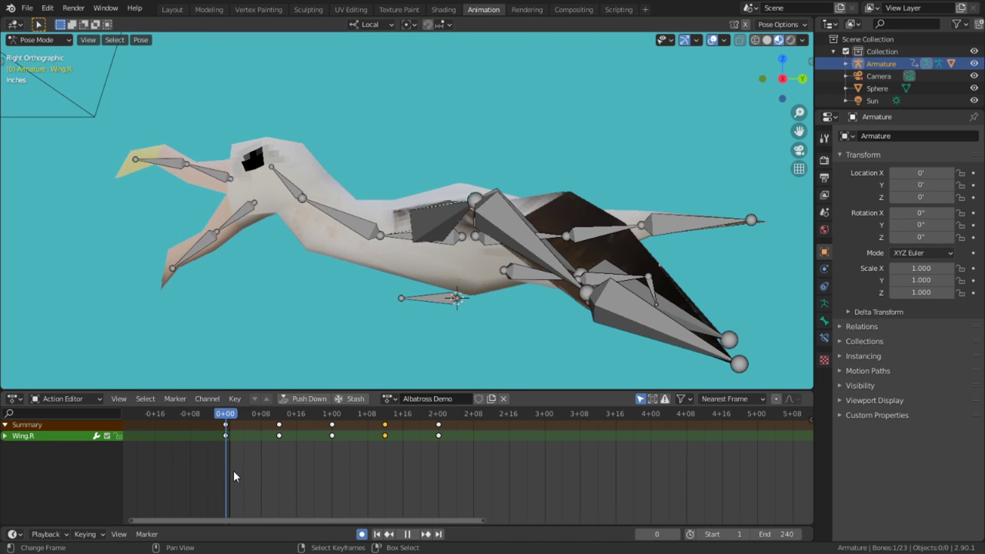
Go to frame 48 and rotate Wing.L to adjust the left wing's tilt
drag(233, 470, 438, 442)
right_click(447, 227)
middle_drag(450, 228, 460, 293)
key(r)
click(464, 231)
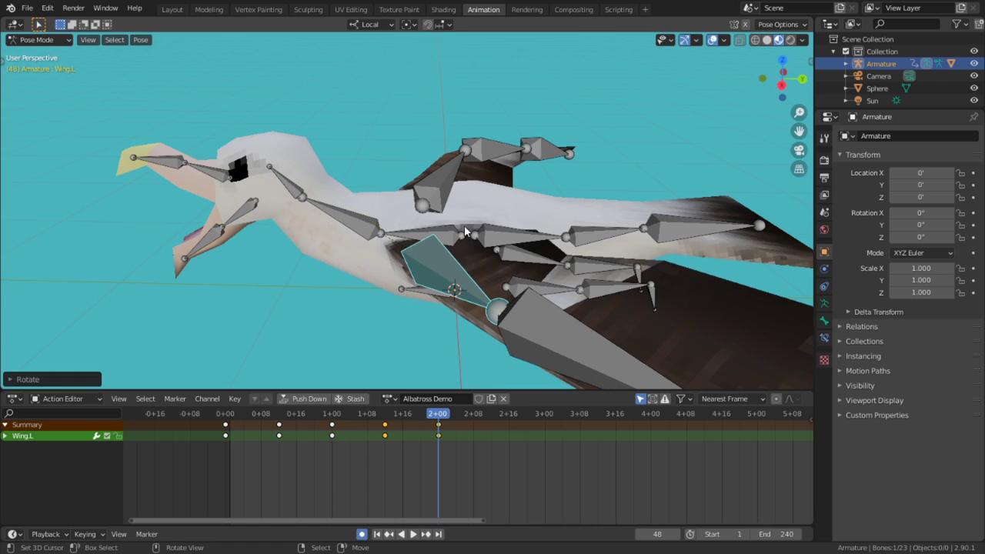
In right orthographic view, rotate Wing.R around its local Y axis at frame 48 to match the left wing
right_click(442, 181)
key(KP_3)
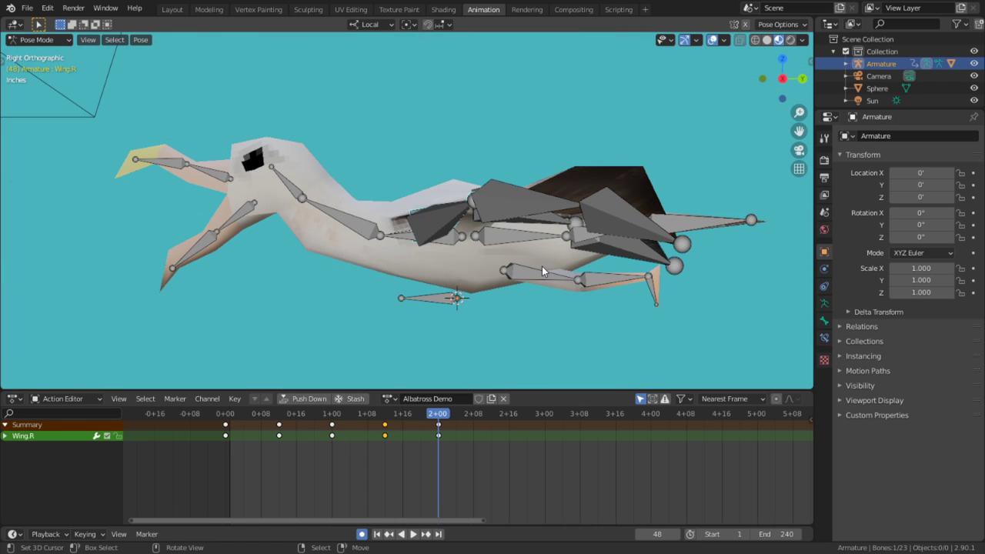
key(y)
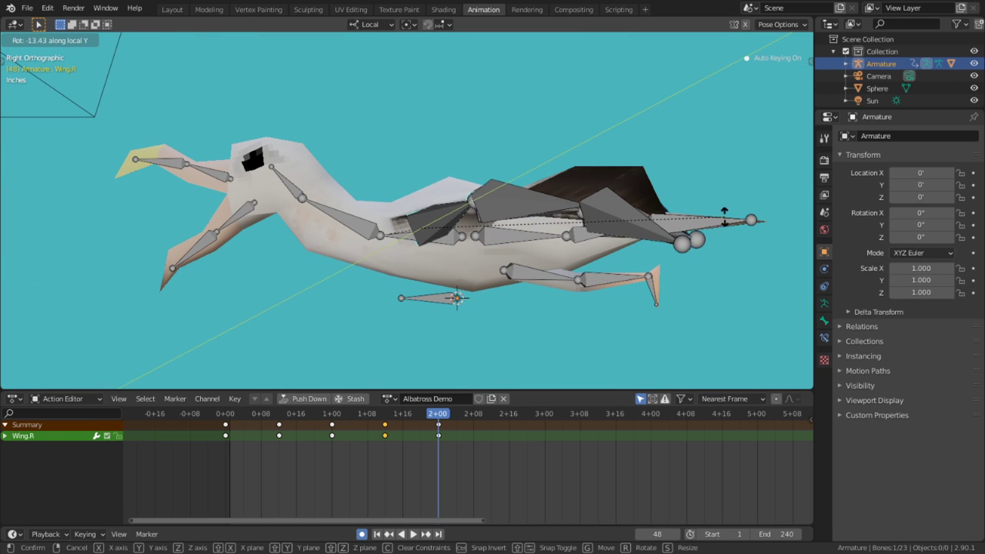
key(Return)
Preview the return stroke and move Wing.R's frame 36 keyframe to frame 41
key(space)
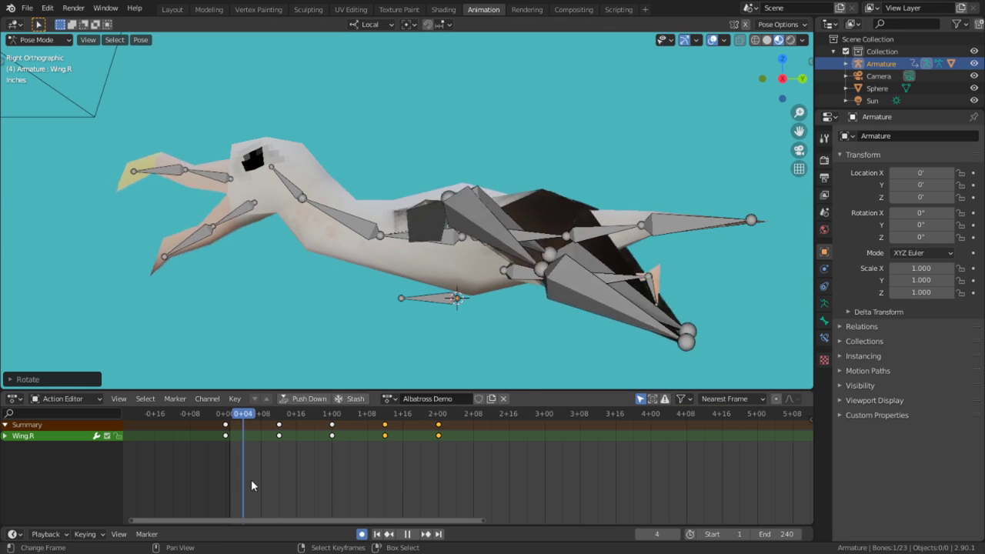
drag(307, 490, 407, 481)
key(space)
right_click(386, 433)
key(g)
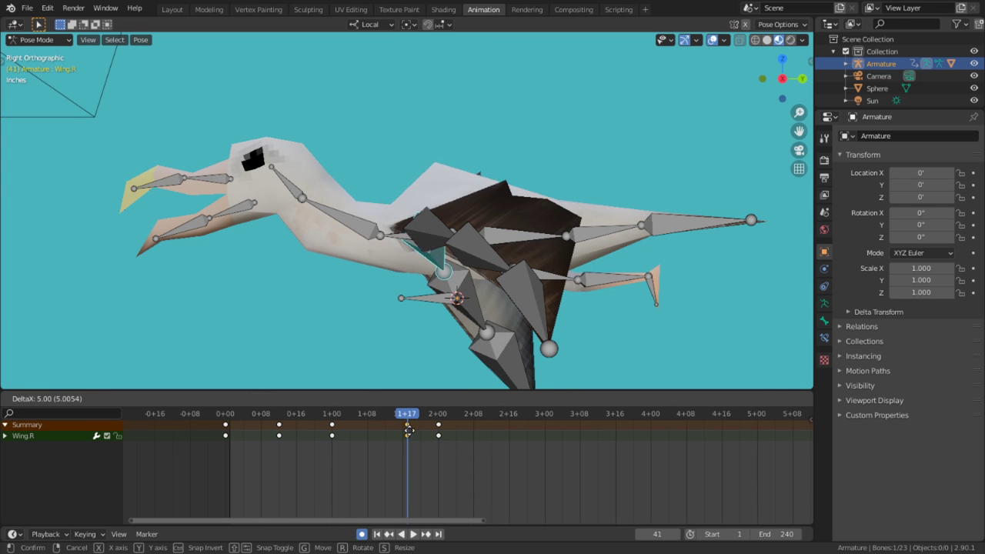
click(409, 433)
Replay the action from the start and orbit around the bird to check the retimed right wing
key(space)
drag(393, 436, 205, 450)
key(space)
middle_drag(315, 308, 487, 280)
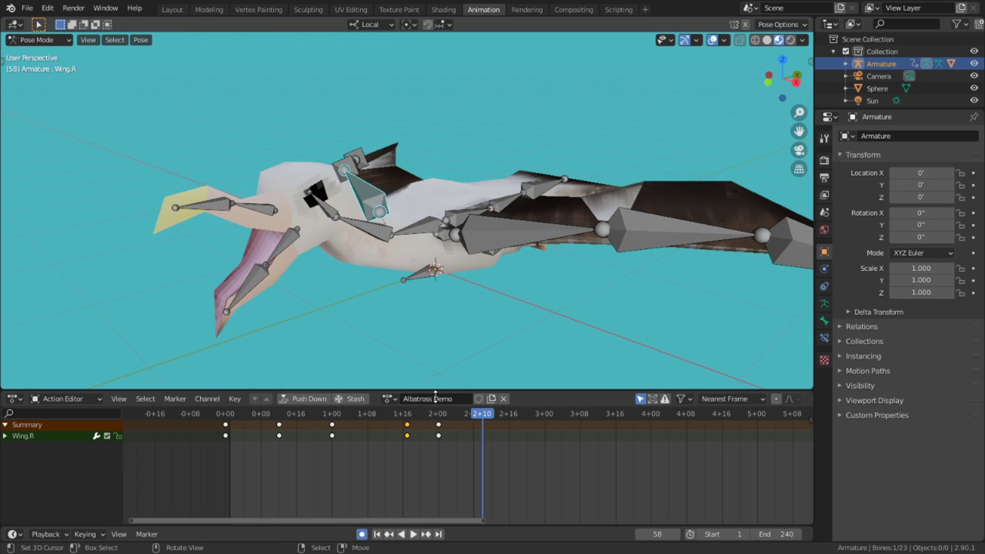
Select all of Wing.R's keyframes, scrub through the flap, and split the viewport to add a Graph Editor beside it
key(a)
drag(388, 430, 334, 437)
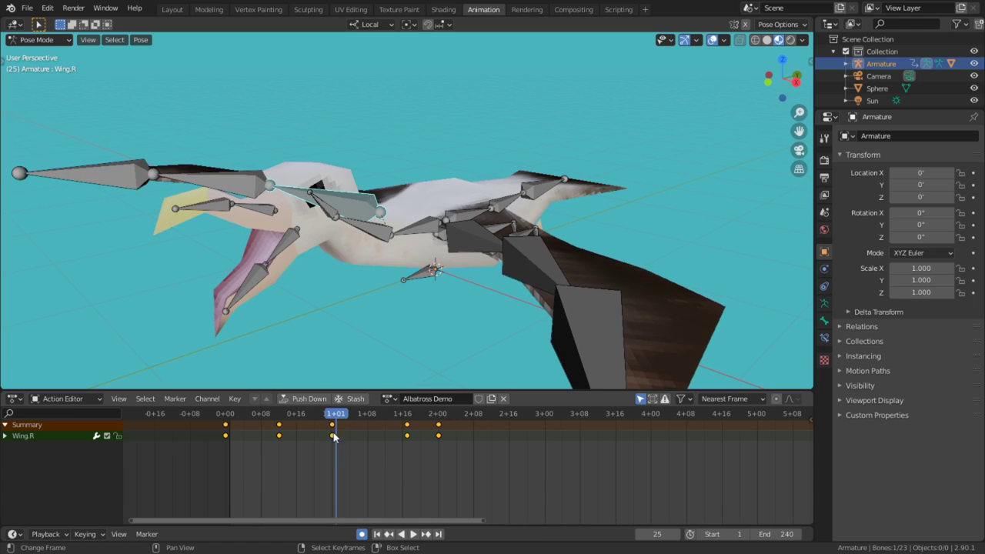
drag(400, 446, 296, 477)
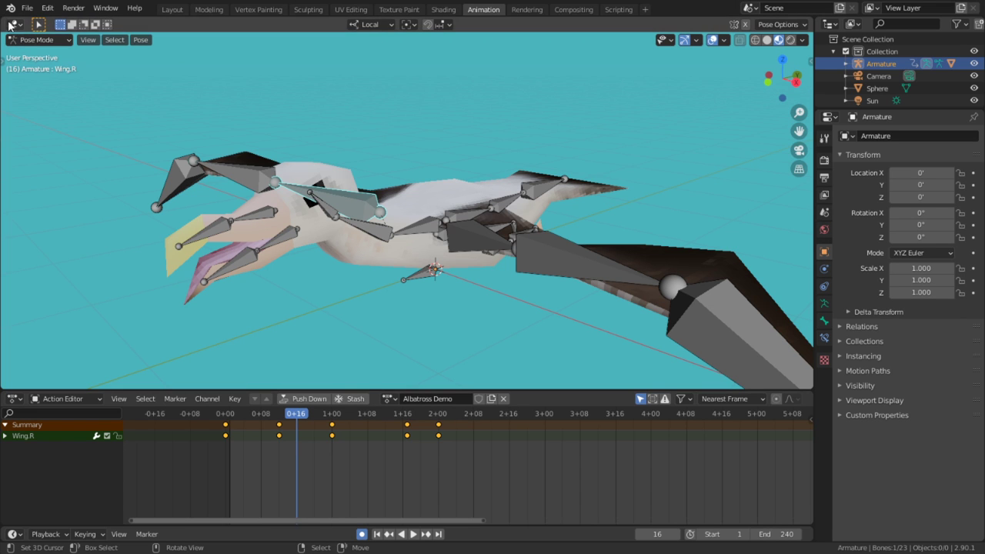
drag(3, 18, 381, 80)
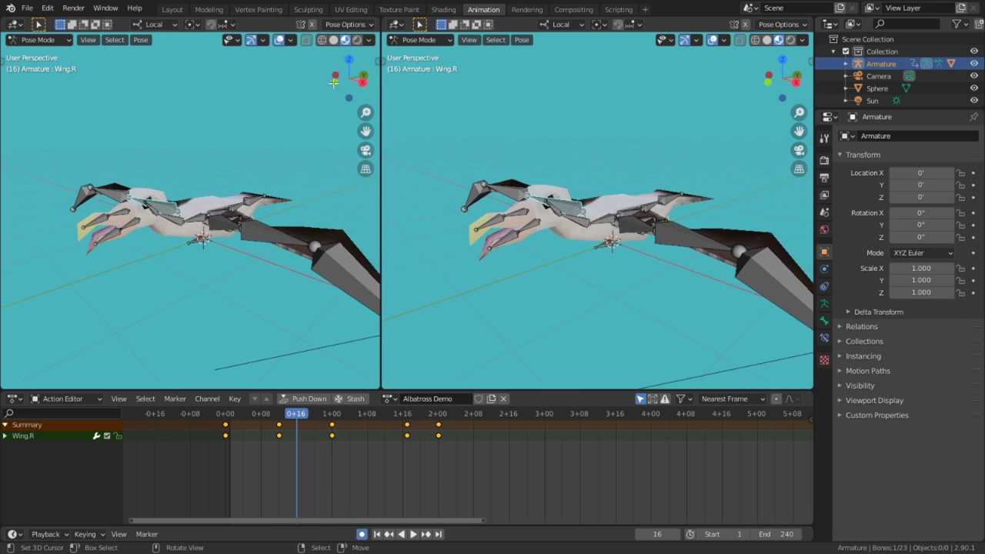
click(22, 26)
click(163, 96)
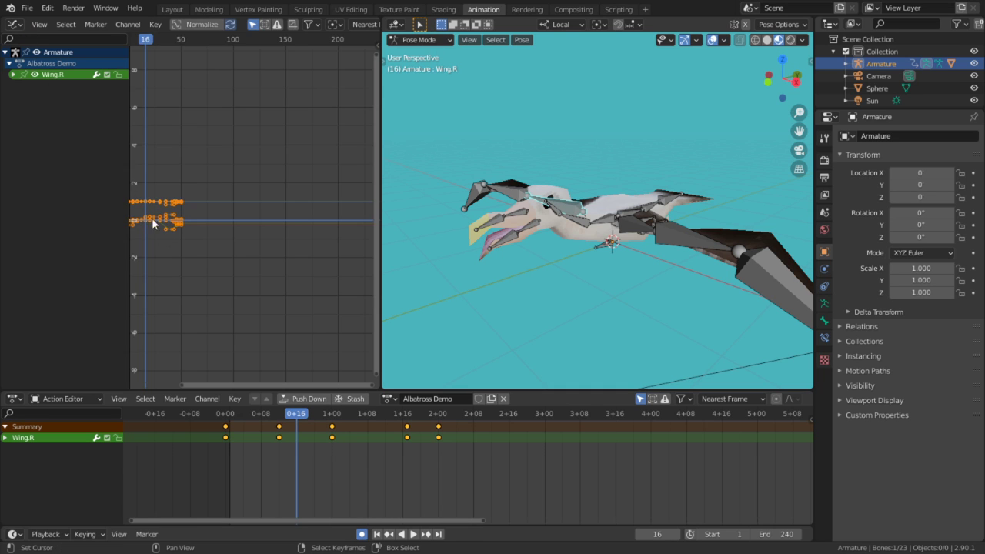
Expand Wing.R's channels in the Graph Editor and hide the location and scale curves, leaving the quaternion rotation curves visible
middle_drag(590, 285, 566, 277)
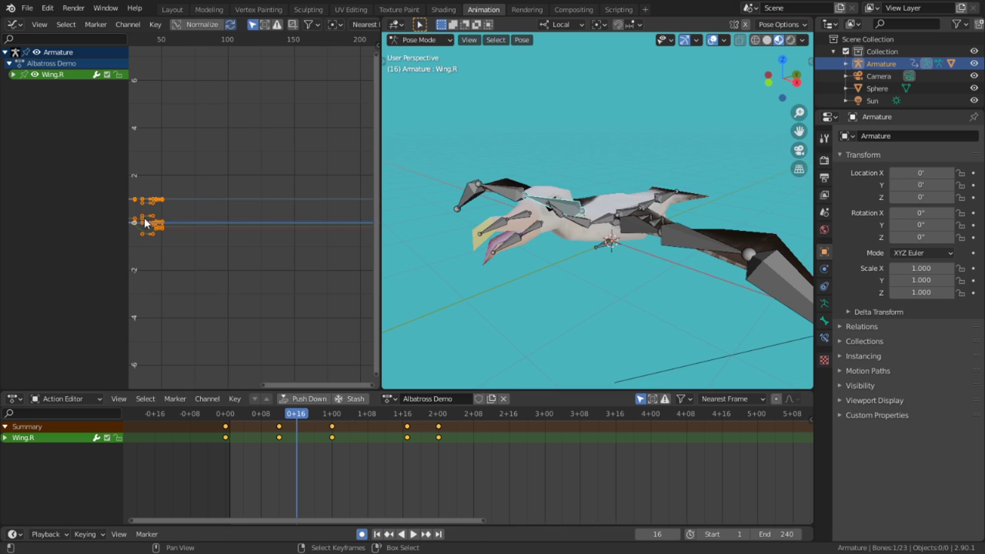
middle_drag(144, 218, 300, 221)
click(13, 74)
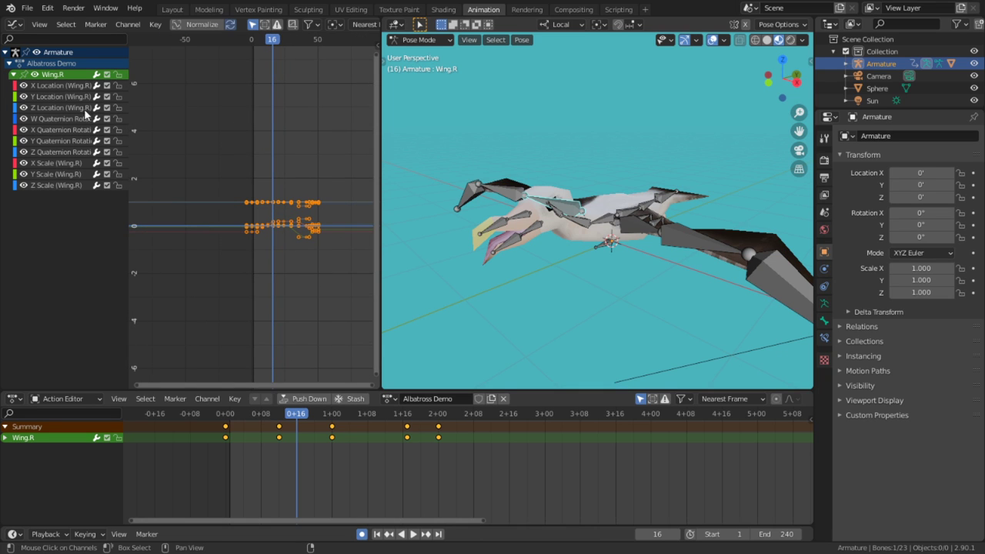
click(21, 86)
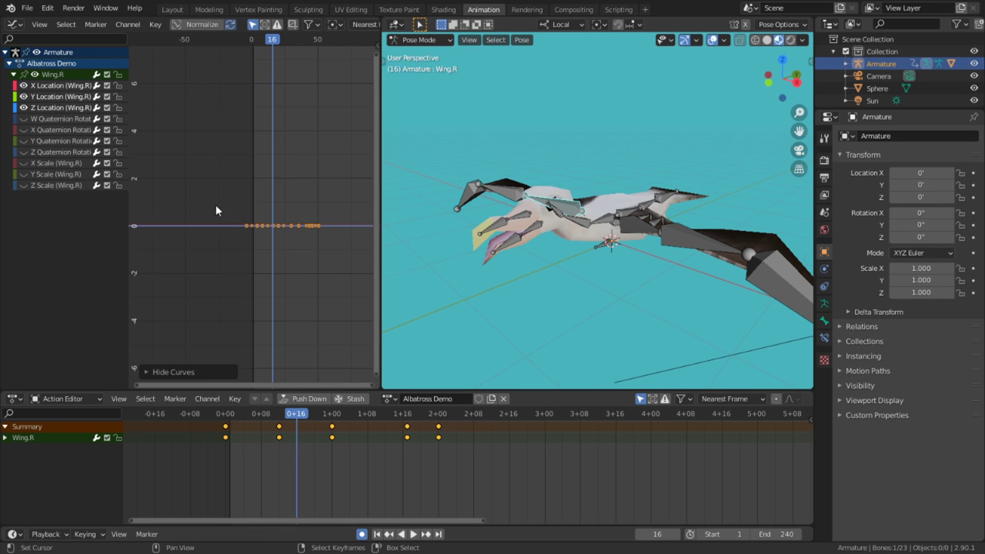
key(ctrl+z)
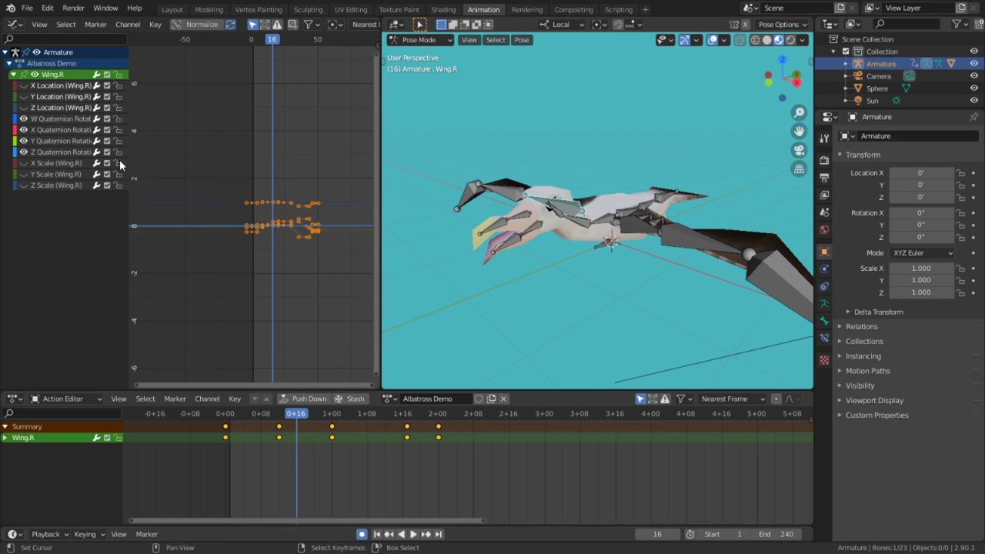
Try the normalized display on Wing.R's rotation curves
click(184, 30)
key(Home)
scroll(282, 174, up, 4)
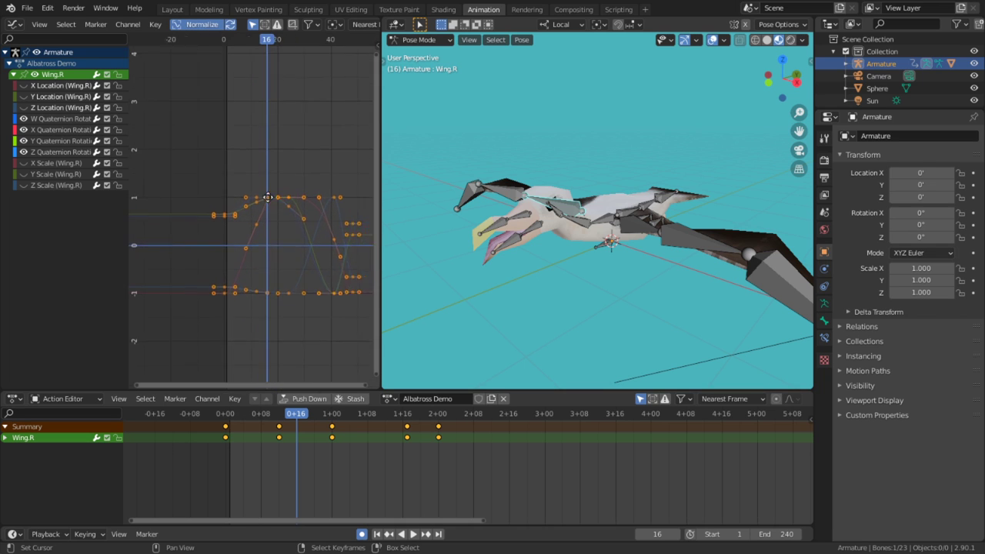
middle_drag(279, 190, 250, 206)
scroll(232, 170, up, 4)
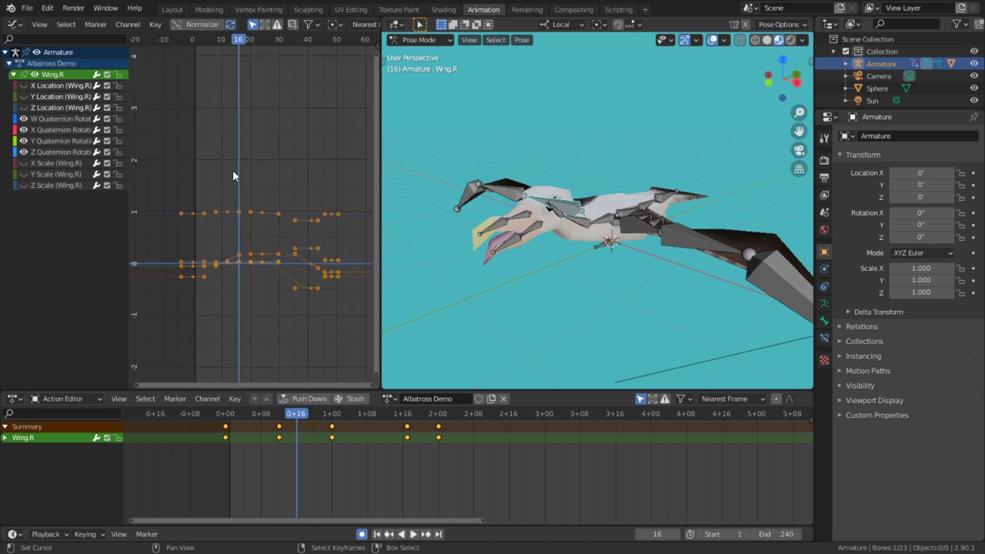
Deselect the curve keys and shorten the handles of Wing.R's X Quaternion Rotation key at frame 24
right_click(266, 112)
scroll(256, 289, up, 1)
scroll(256, 291, up, 1)
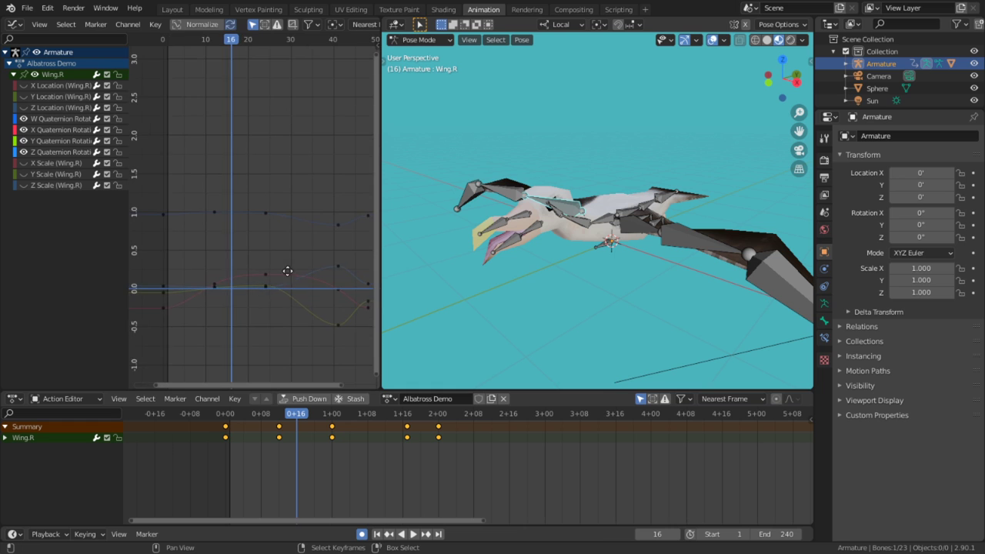
middle_drag(288, 272, 255, 252)
drag(296, 444, 303, 363)
scroll(147, 206, up, 3)
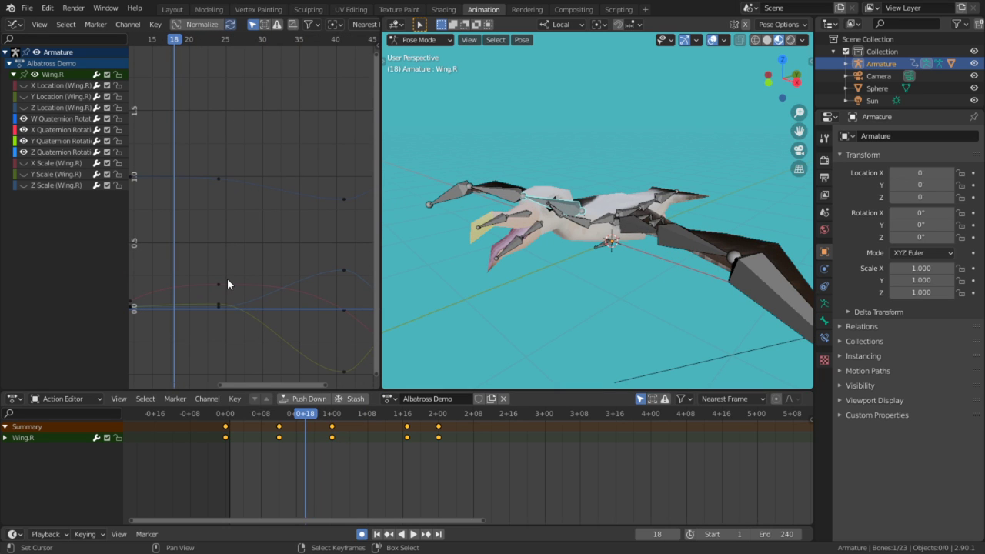
click(219, 284)
scroll(249, 289, up, 2)
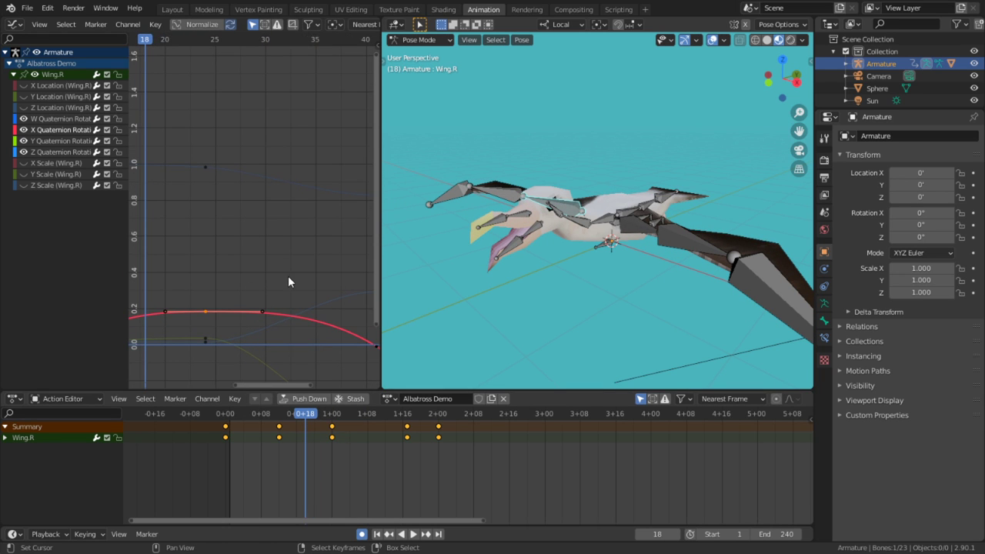
key(s)
click(215, 282)
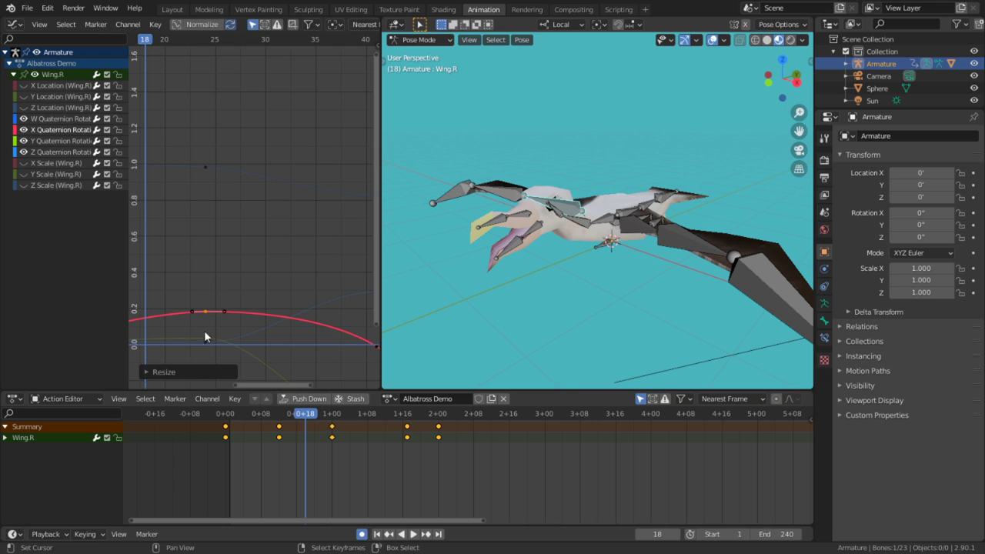
Shorten the handles of Wing.R's Y Quaternion Rotation key at frame 24, keeping their angle
key(s)
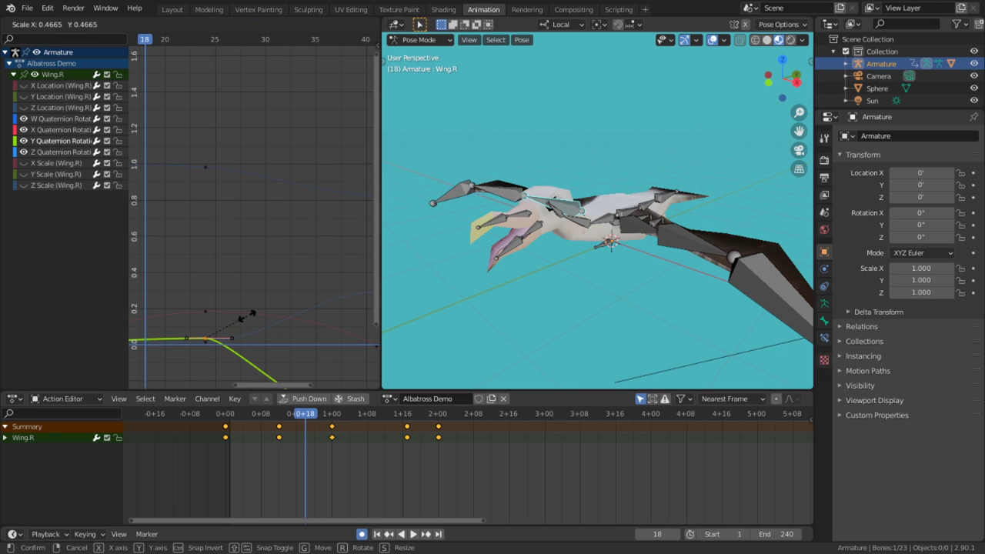
click(266, 318)
key(r)
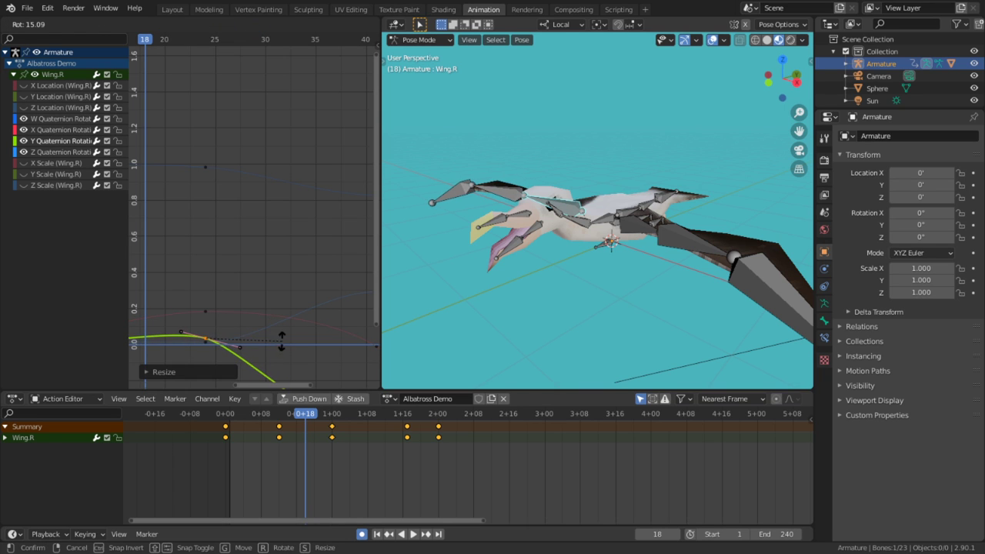
right_click(281, 341)
Shorten the handles of Wing.R's Z Quaternion Rotation key at frame 24, keeping their angle
click(213, 348)
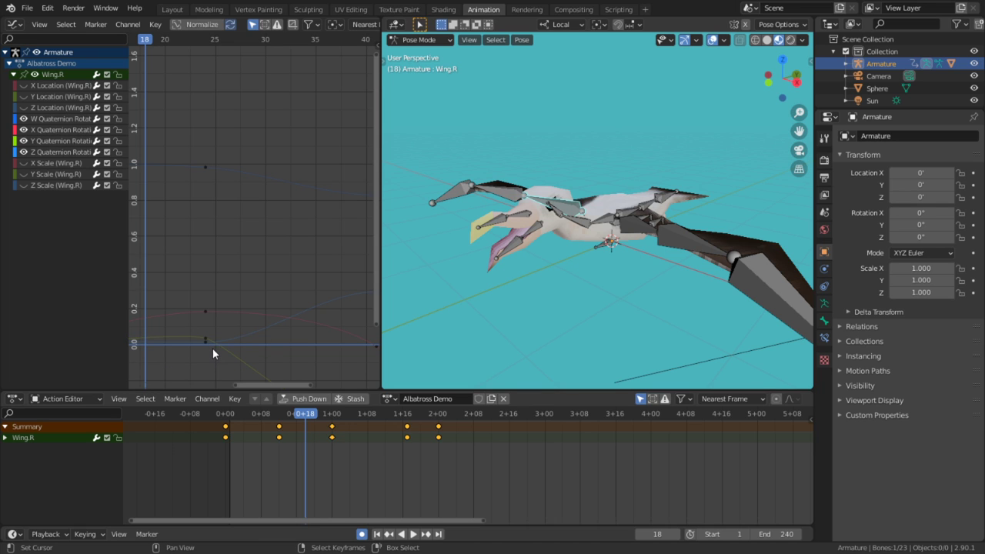
click(210, 347)
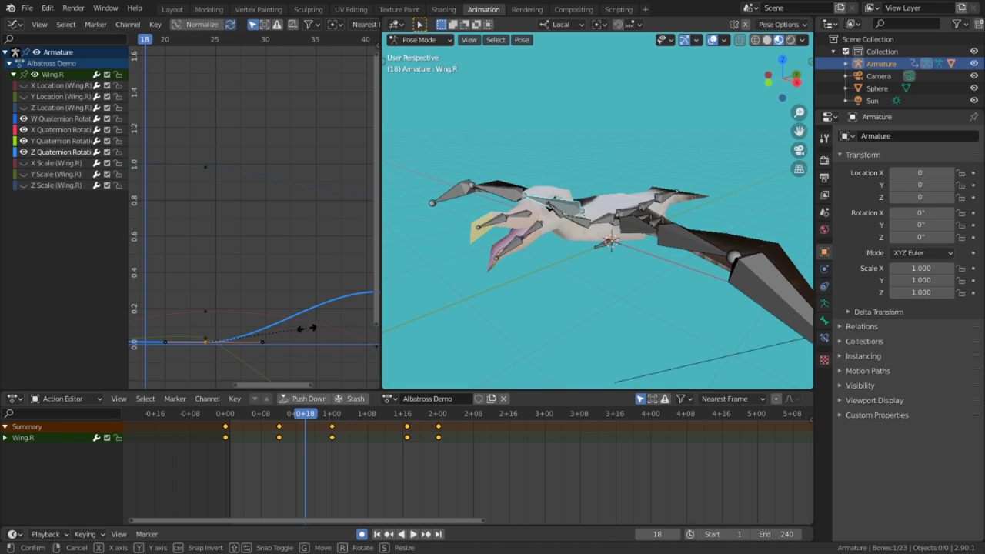
click(247, 328)
key(r)
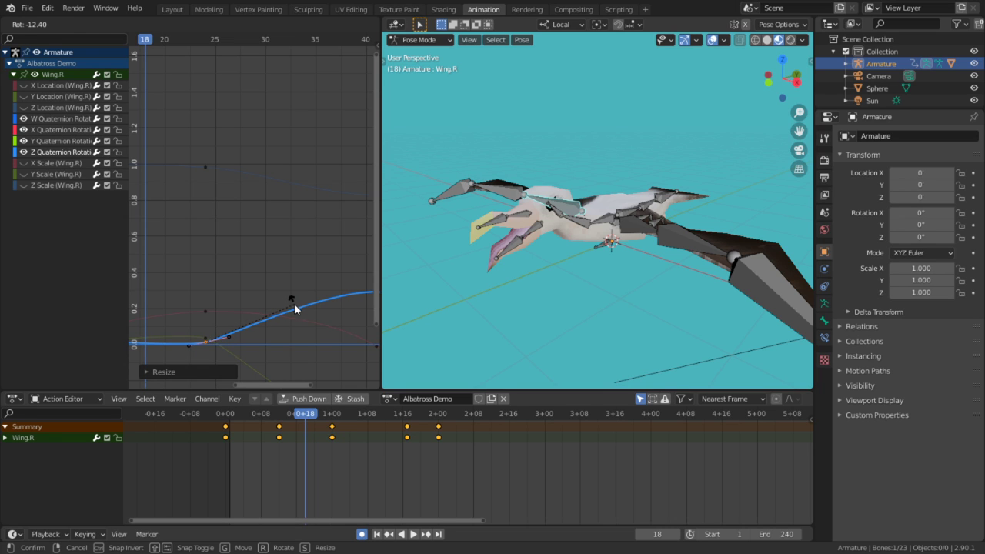
right_click(296, 309)
key(alt+a)
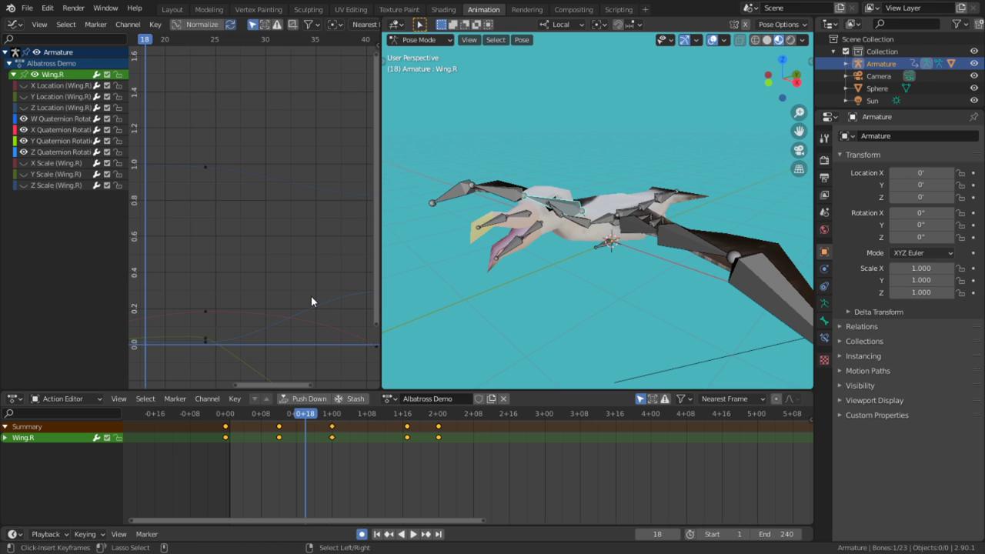
click(312, 297)
Play the action from the start and view the bird from the front to compare both wings' motion
drag(235, 462, 470, 498)
click(237, 490)
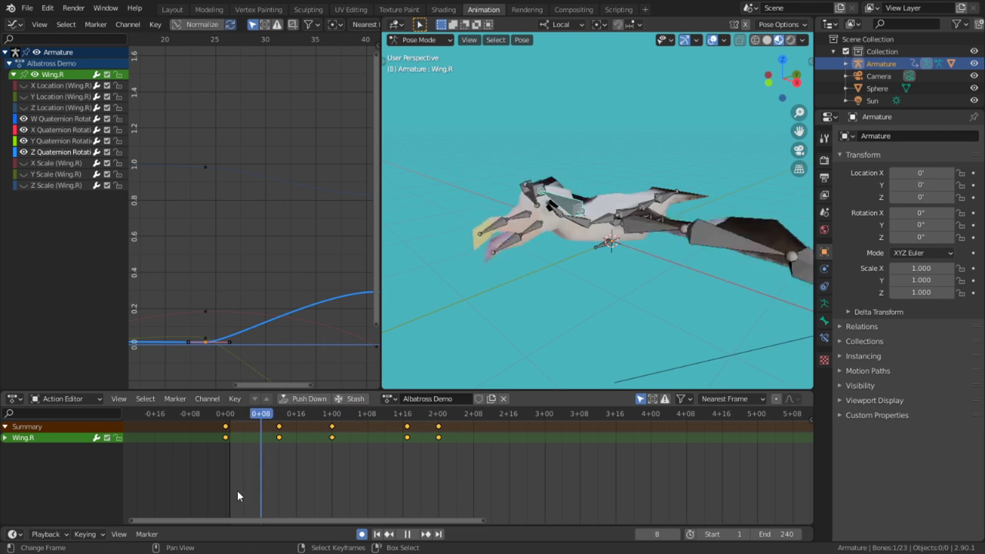
middle_drag(404, 281, 573, 303)
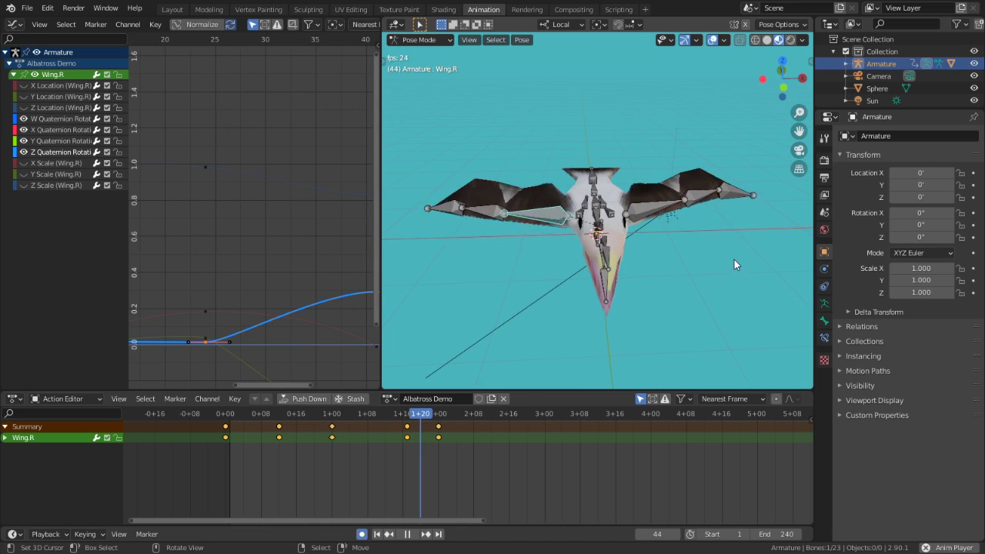
click(246, 462)
drag(278, 459, 187, 439)
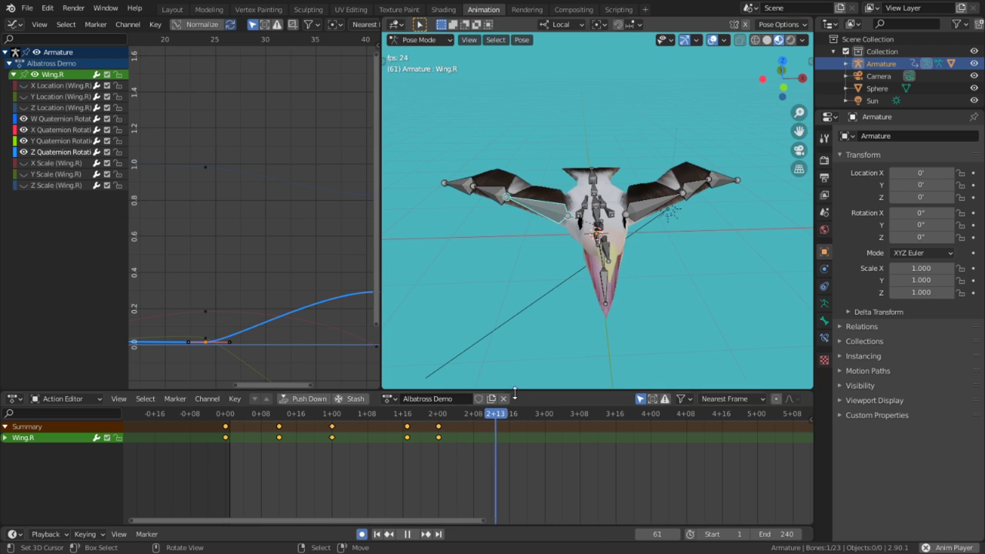
Set a preview range from frame 0 to 48 and play the loop while inspecting the wings up close
key(space)
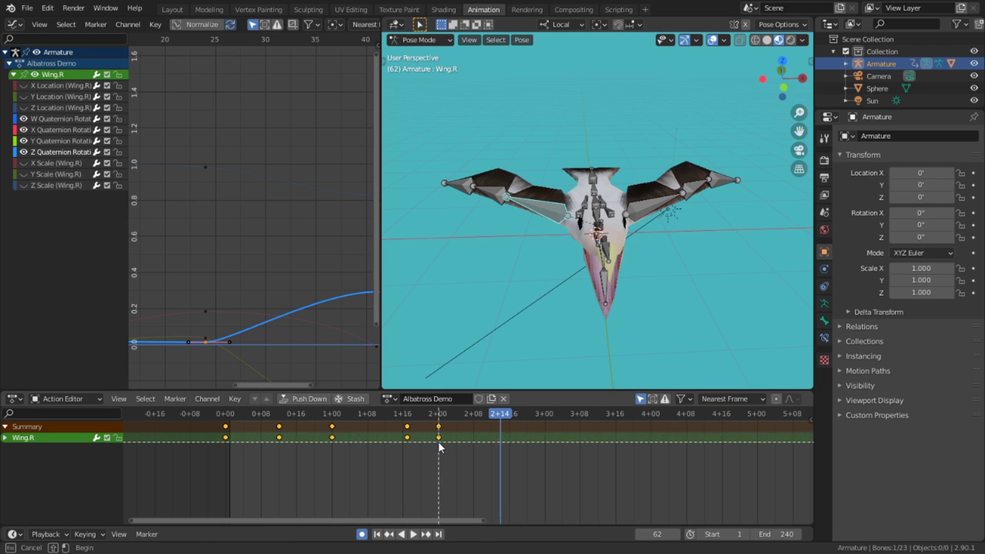
drag(227, 471, 227, 472)
key(space)
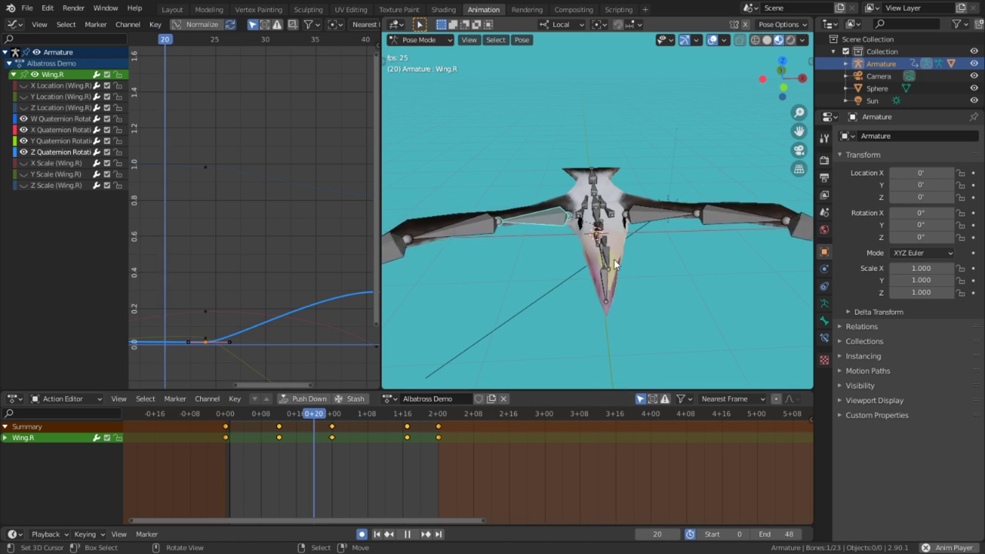
scroll(693, 200, up, 4)
middle_drag(693, 200, 576, 172)
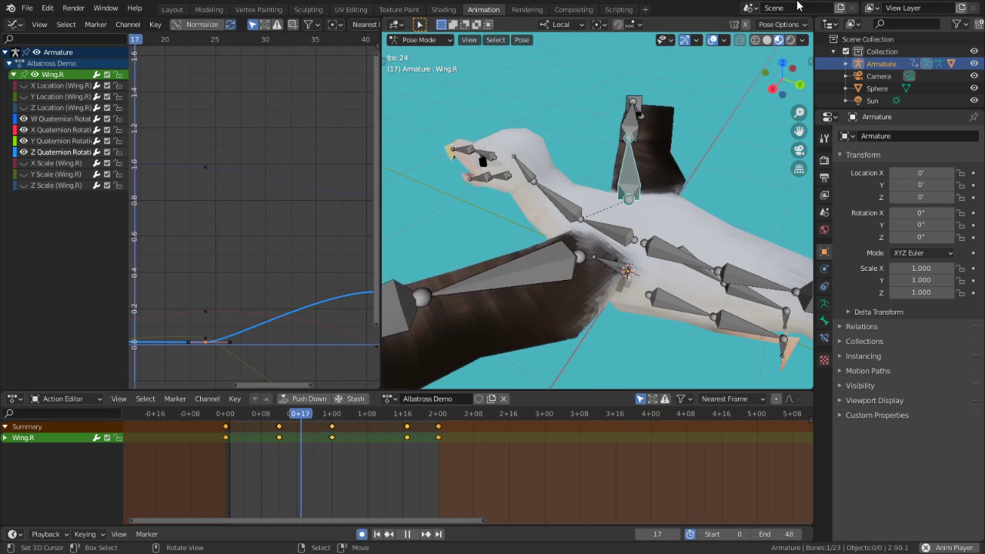
Leave Pose Mode, enter Edit Mode on the bird mesh, and turn off the Armature modifier's Edit Mode display
click(419, 39)
click(420, 39)
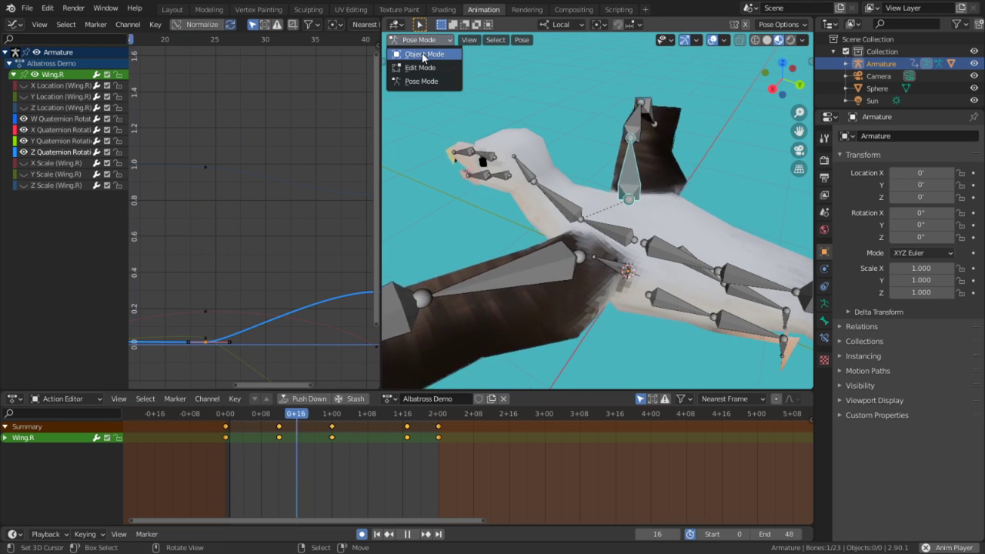
click(421, 51)
key(Escape)
click(618, 281)
key(Tab)
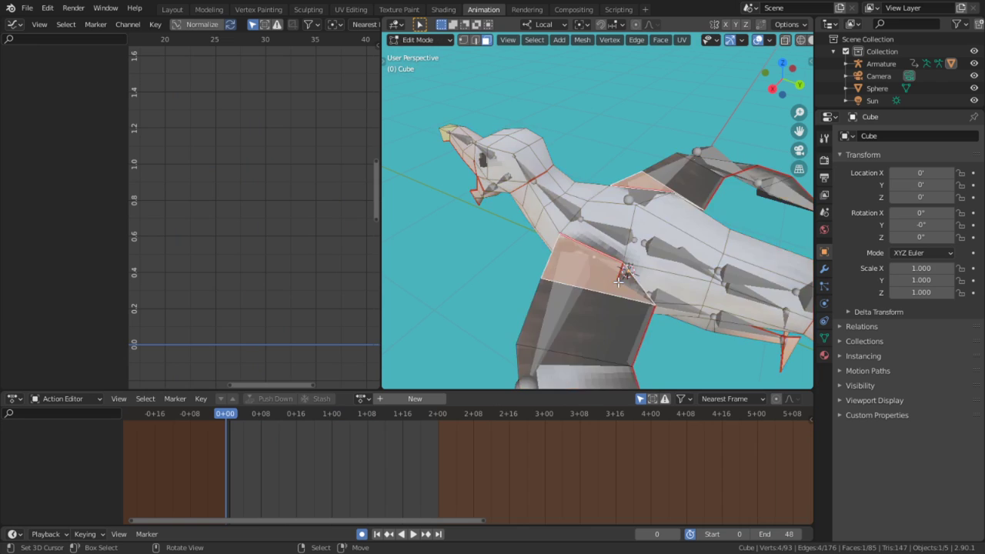
middle_drag(627, 283, 687, 264)
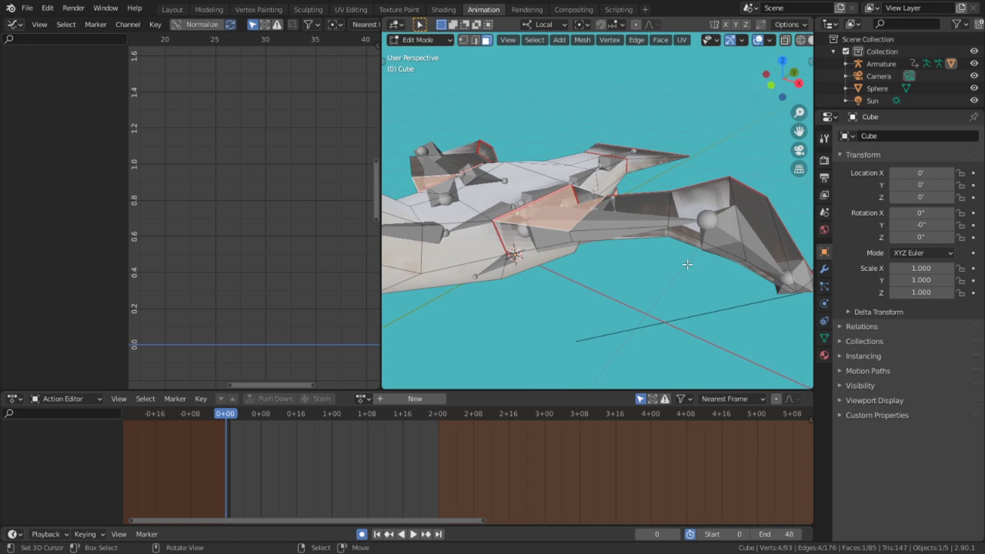
click(823, 269)
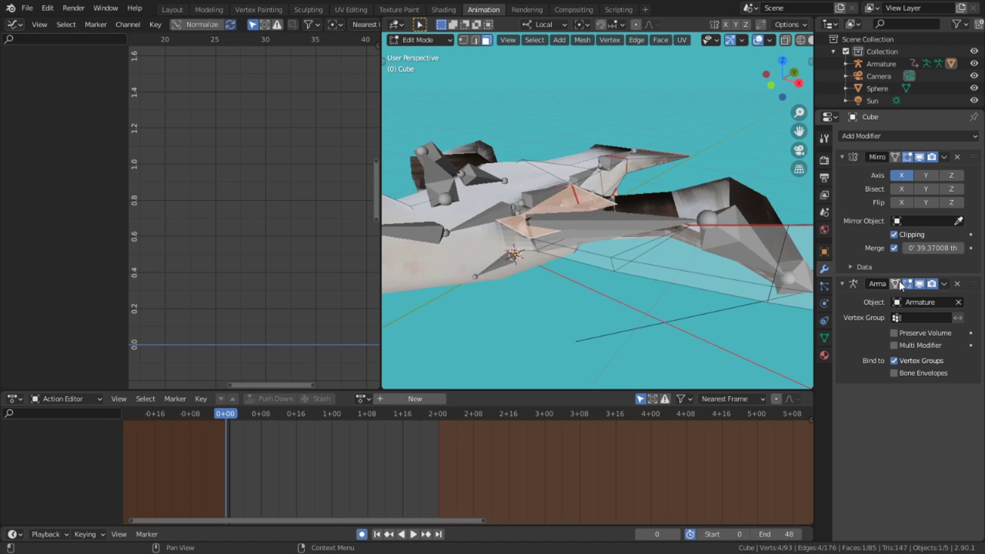
In edge select mode, select two edges along the wing's lower leading side and move them down along global Z
key(2)
click(715, 278)
shift+middle_drag(715, 276, 683, 232)
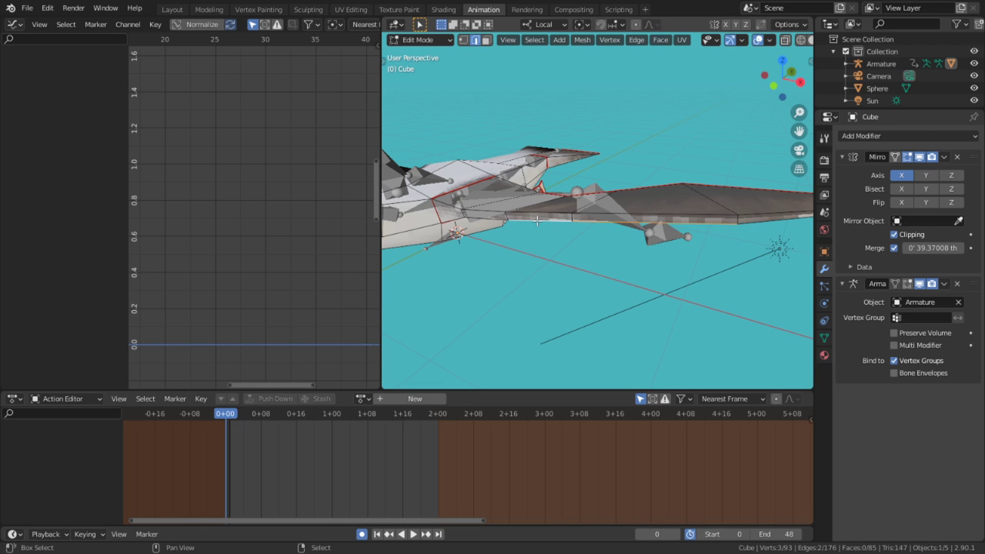
key(z)
key(z)
click(608, 311)
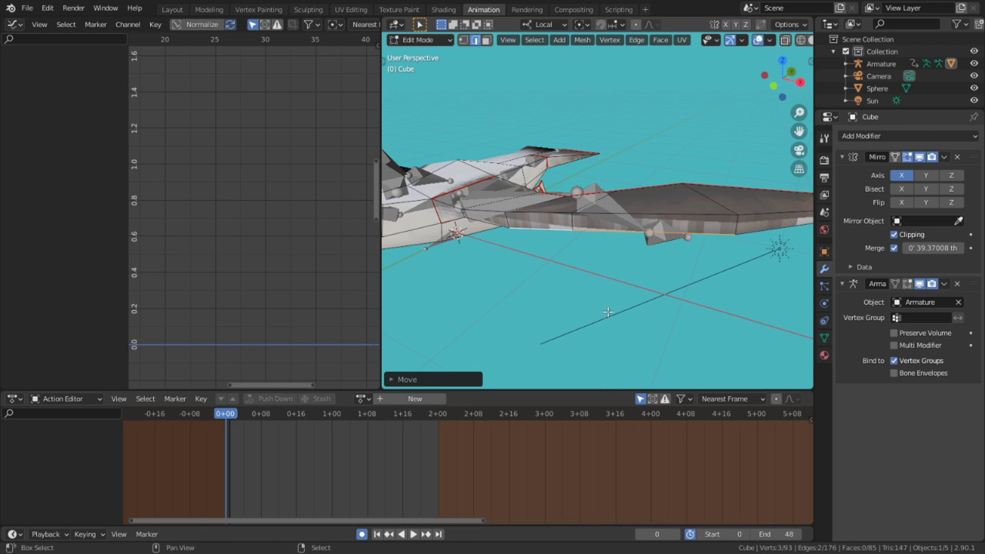
Check the wing in Object Mode, select five edges along its underside and tip, and lower them about 720 thou along local Z
key(Tab)
middle_drag(608, 306, 559, 206)
key(Tab)
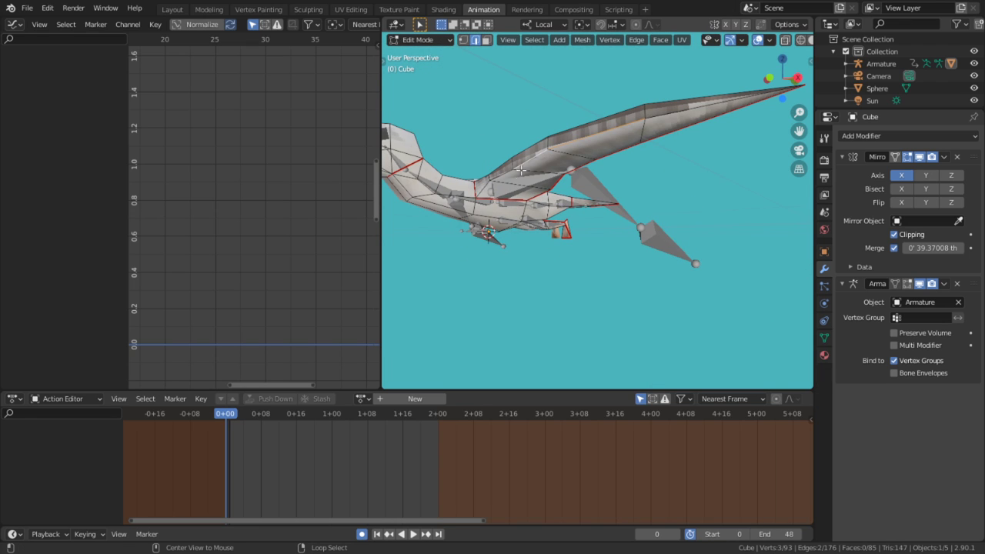
key(g)
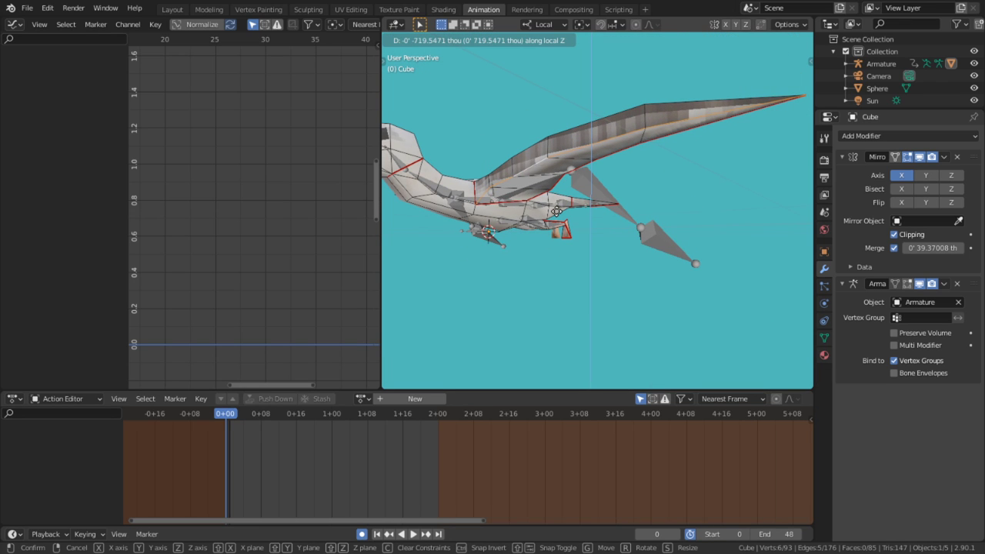
click(557, 210)
Deselect one of the five wing edges, move the remaining four along local Z, and return to Object Mode
middle_drag(556, 209, 619, 235)
key(c)
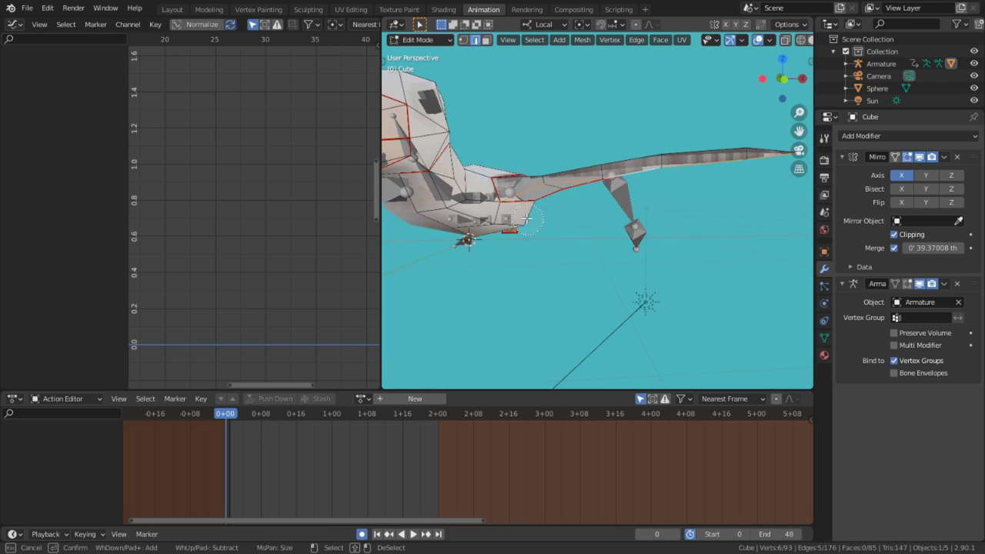
key(g)
key(z)
key(z)
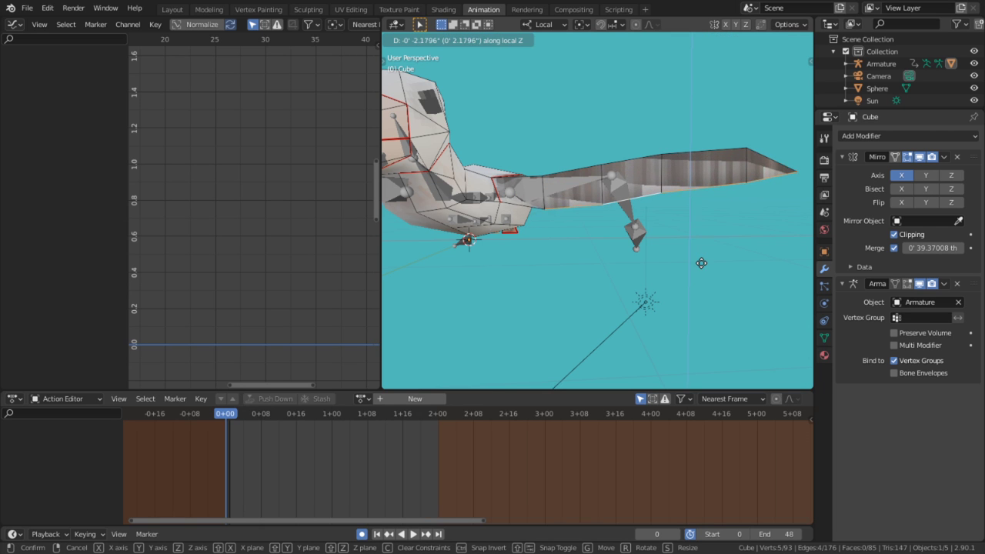
click(681, 147)
key(Tab)
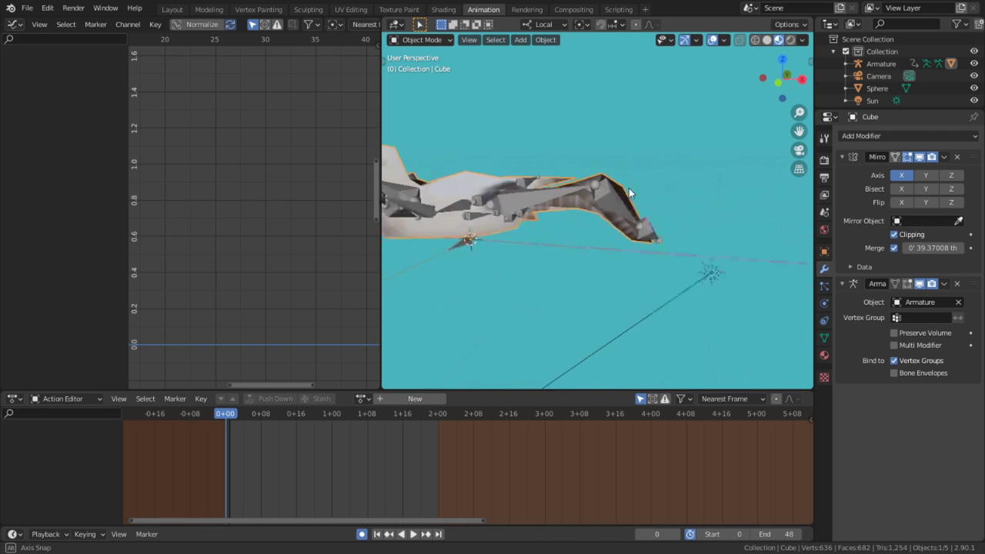
Play the loop to check the wing and, in Edit Mode, move a single edge of its underside along local Z
middle_drag(629, 188, 558, 257)
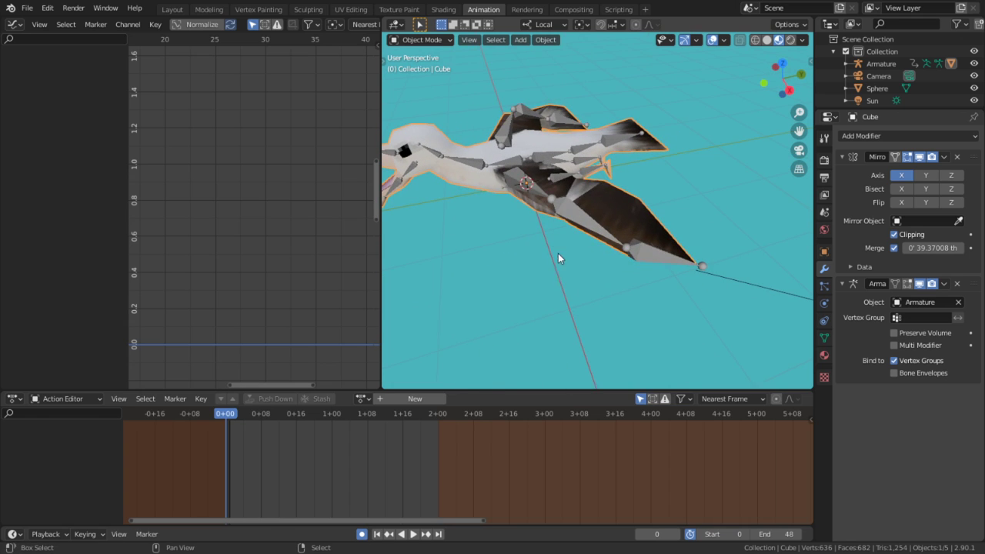
key(space)
middle_drag(423, 285, 514, 260)
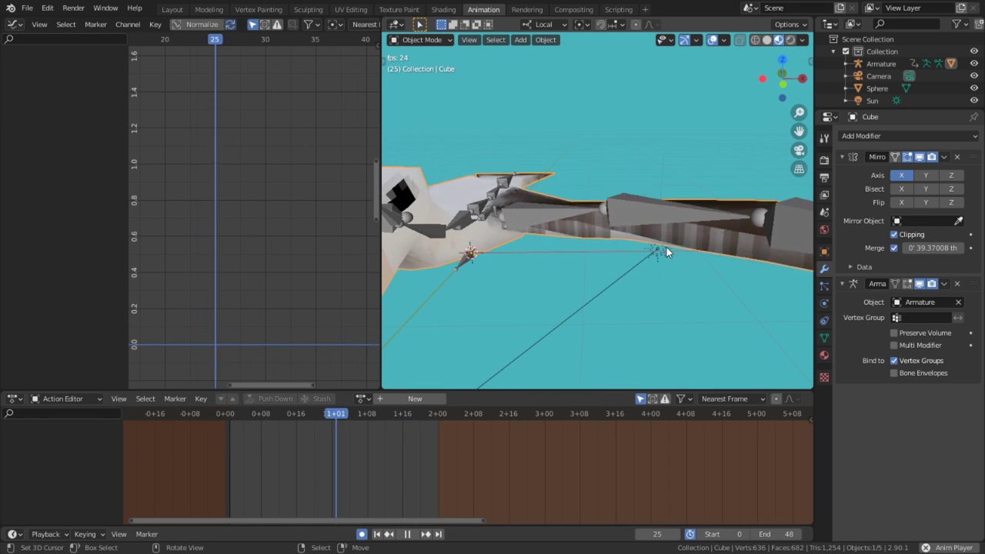
key(Tab)
right_click(697, 210)
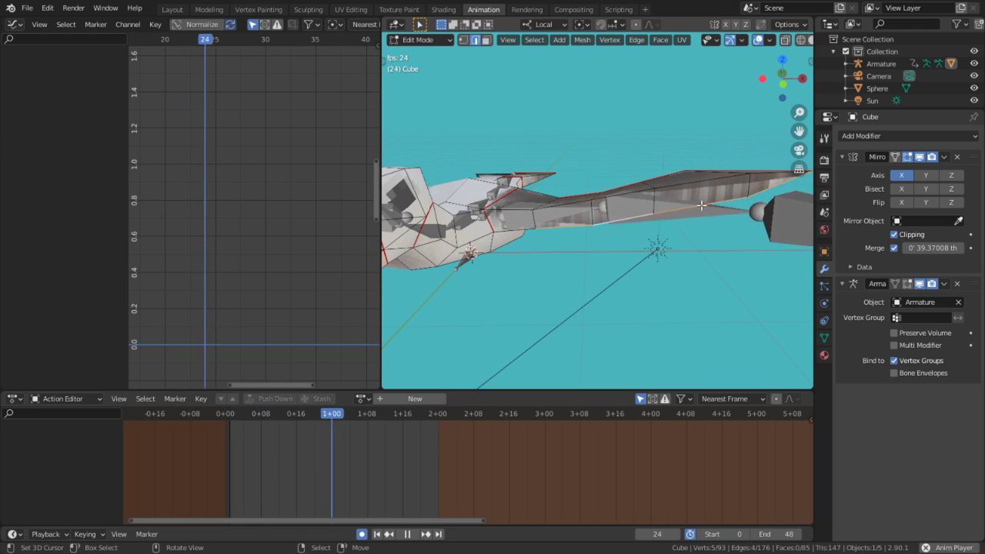
key(g)
key(z)
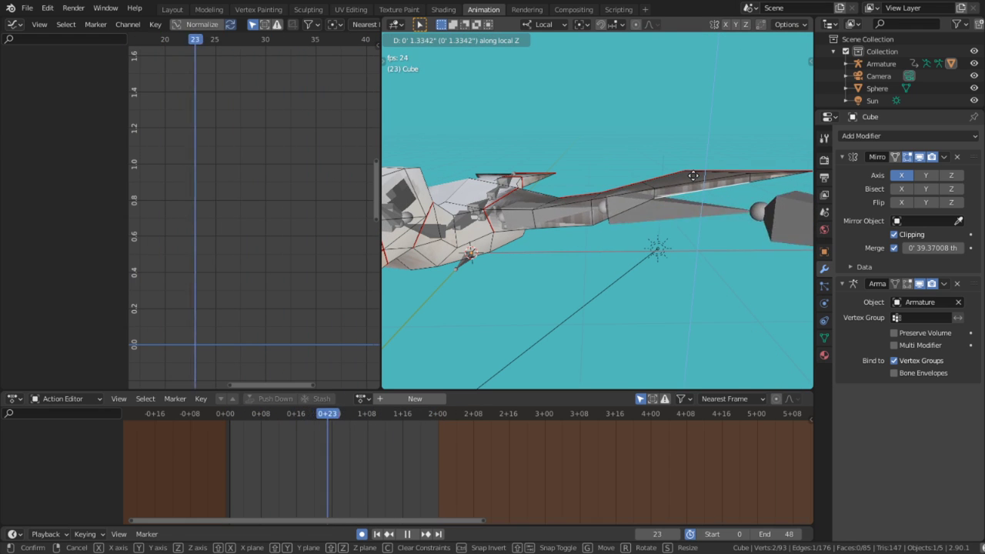
click(722, 246)
key(Tab)
Maximize the 3D viewport and examine the flapping bird from several angles and through the scene camera
middle_drag(707, 244, 573, 277)
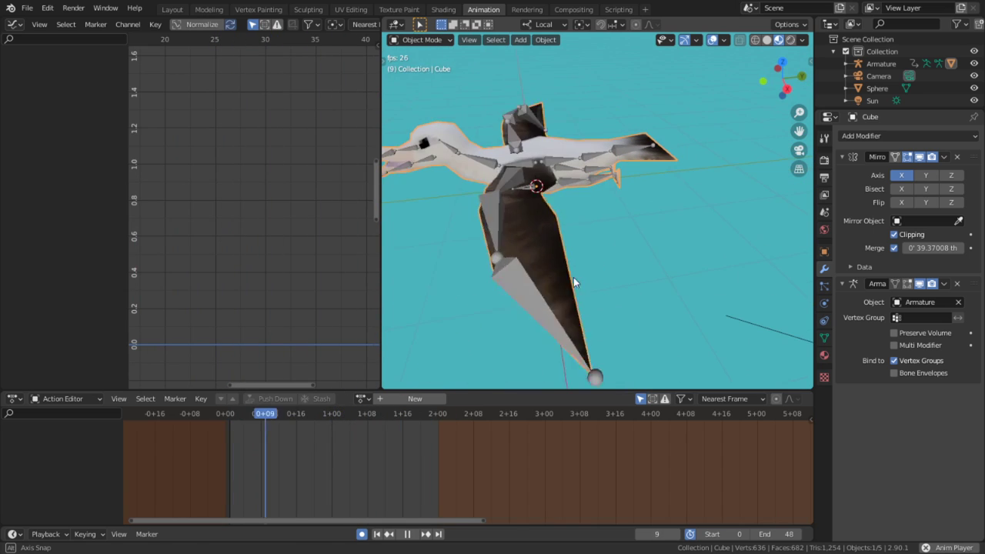
click(425, 39)
key(ctrl+alt+space)
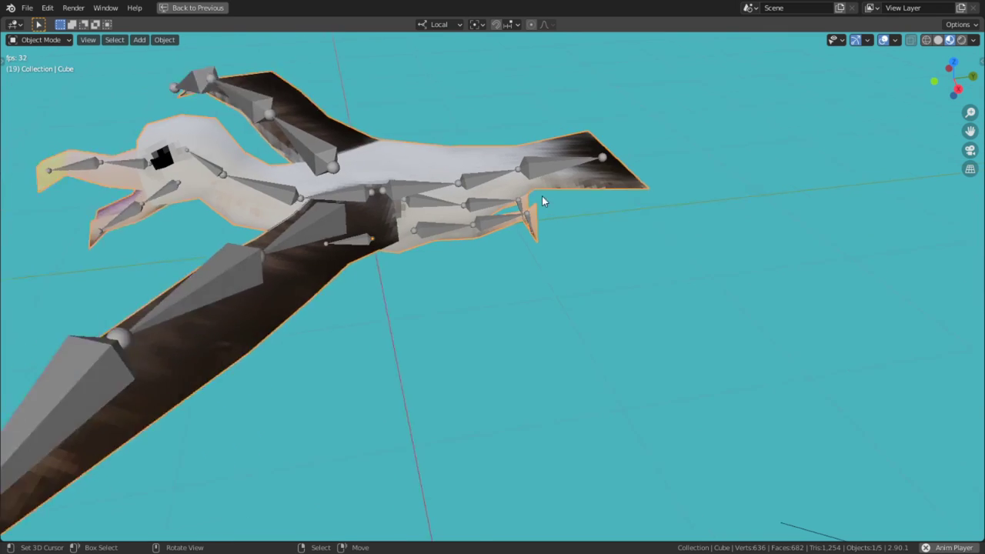
middle_drag(544, 208, 655, 213)
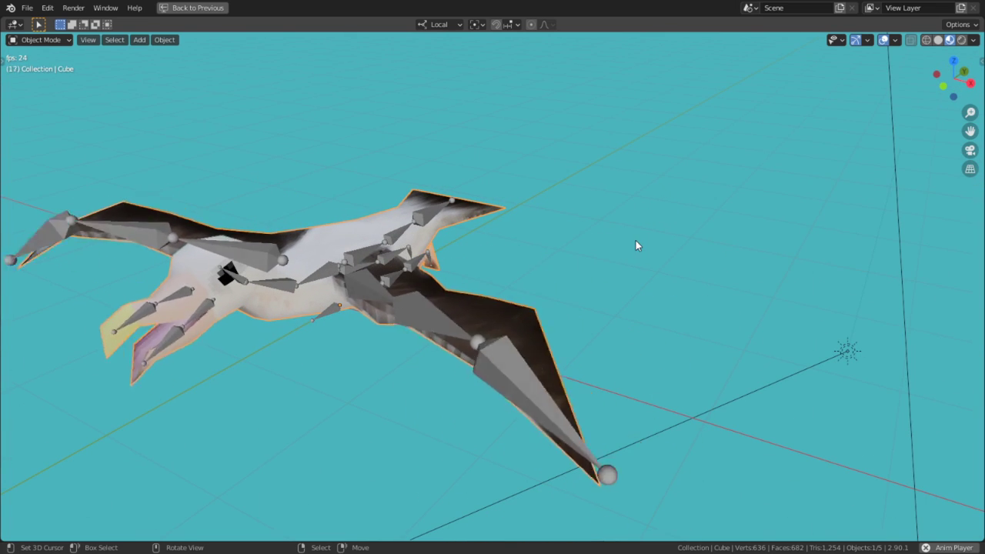
scroll(653, 197, down, 2)
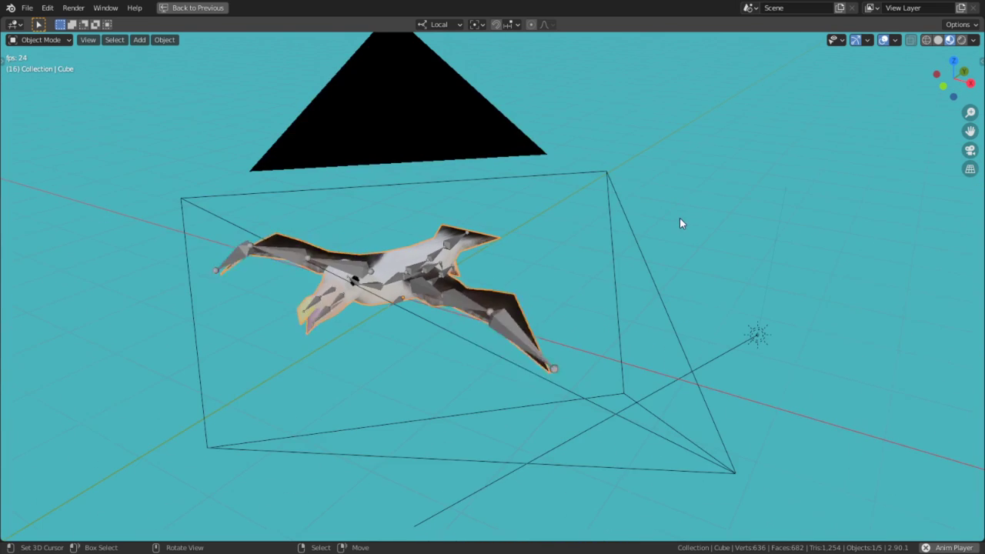
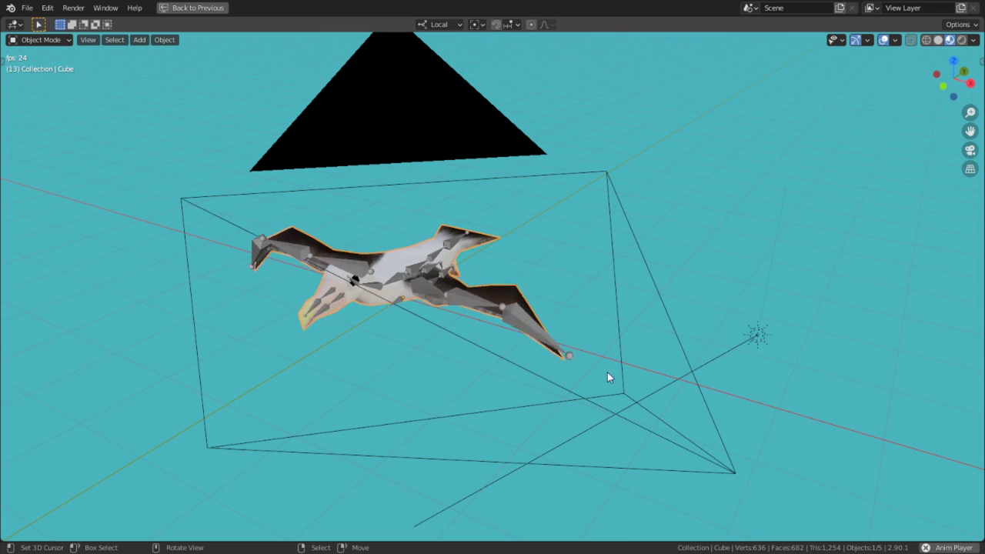
scroll(437, 306, down, 5)
key(KP_0)
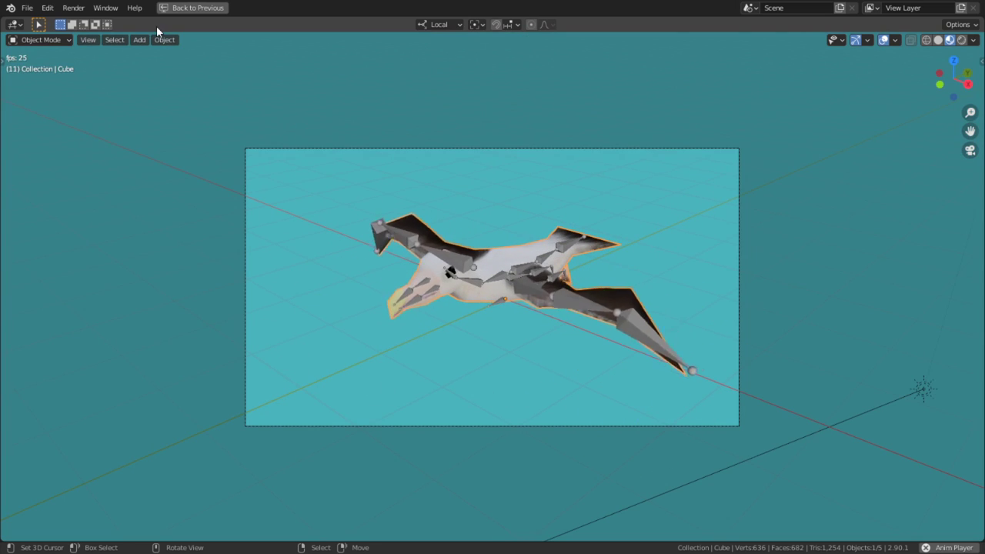
click(67, 40)
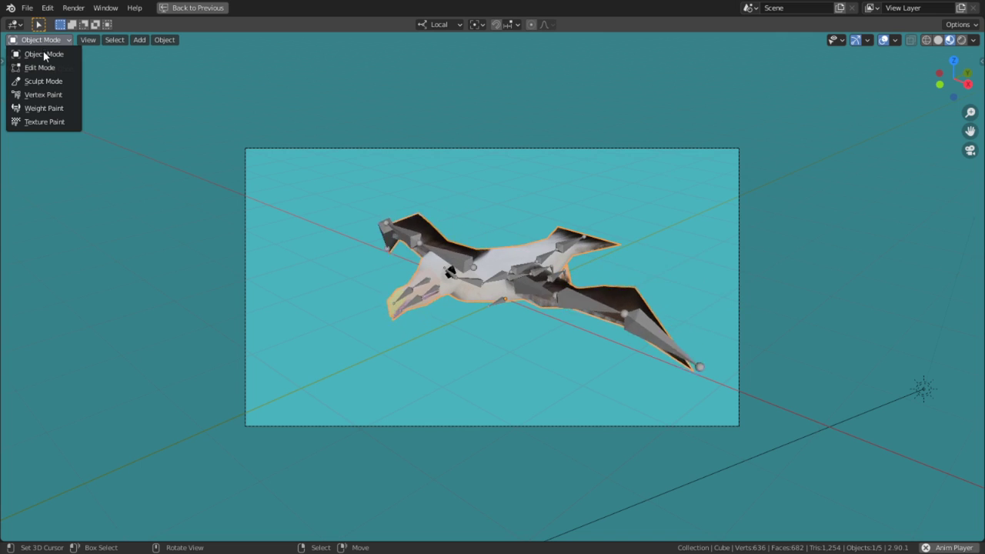
middle_drag(292, 208, 500, 228)
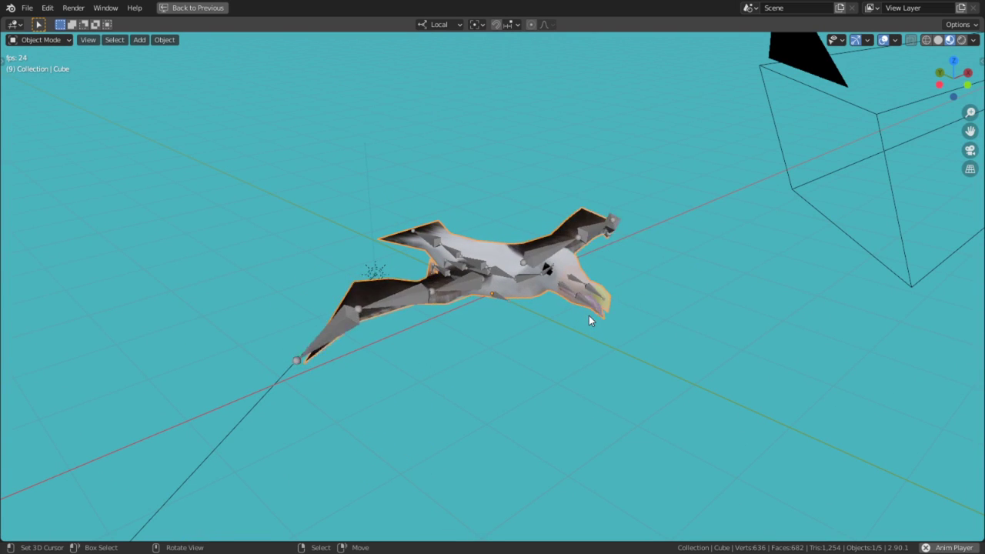
Snap the 3D cursor to the world origin and add a sphere-shaped empty there
key(shift+s)
click(504, 369)
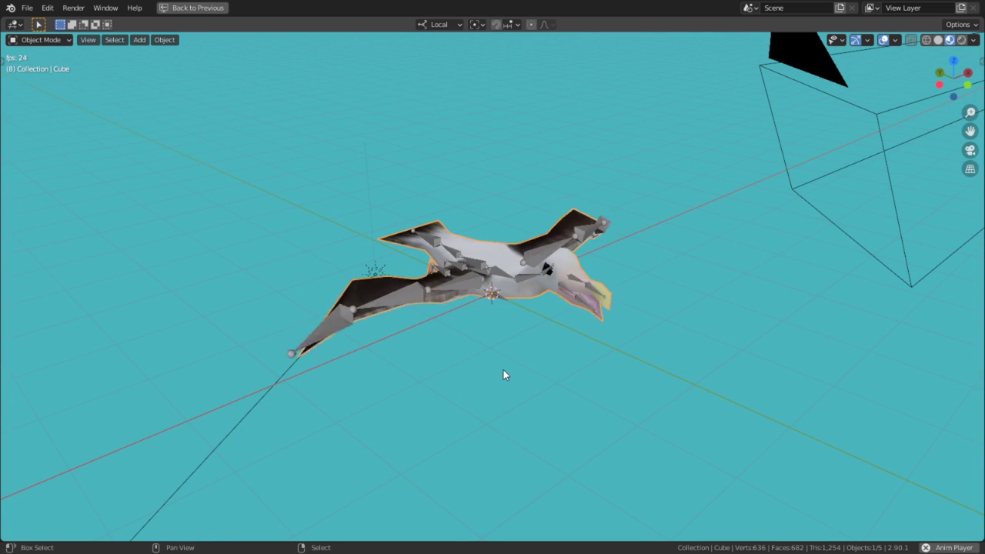
key(shift+a)
mouse_move(488, 339)
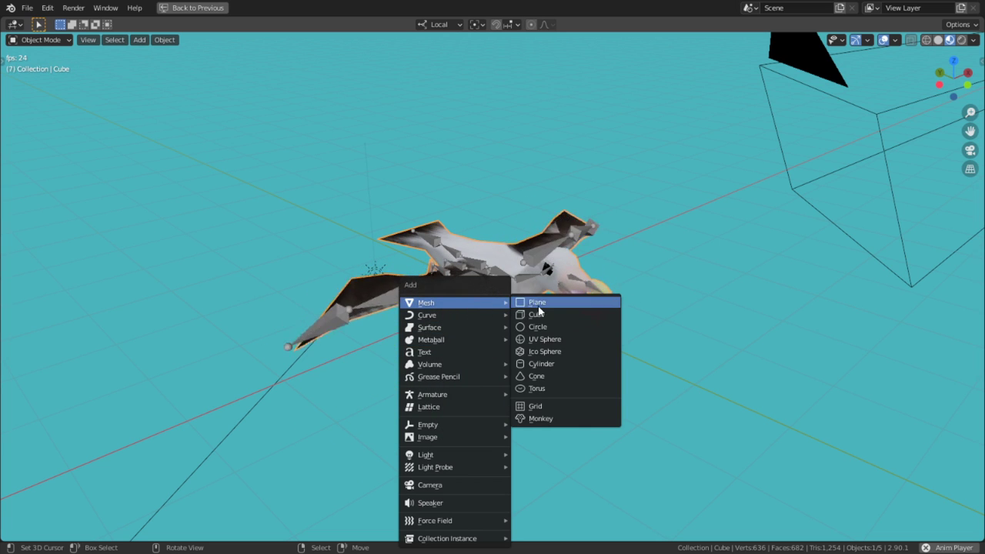
mouse_move(461, 324)
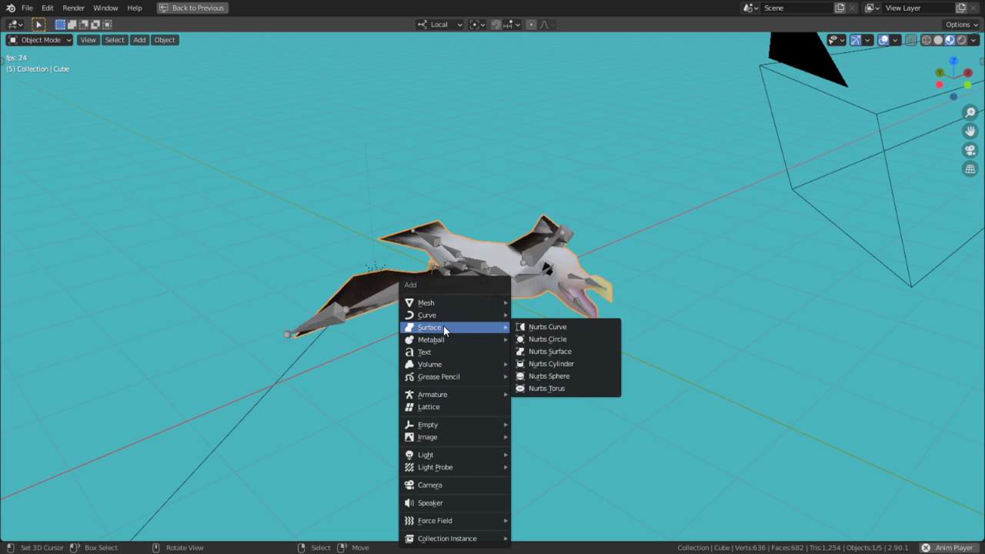
mouse_move(452, 424)
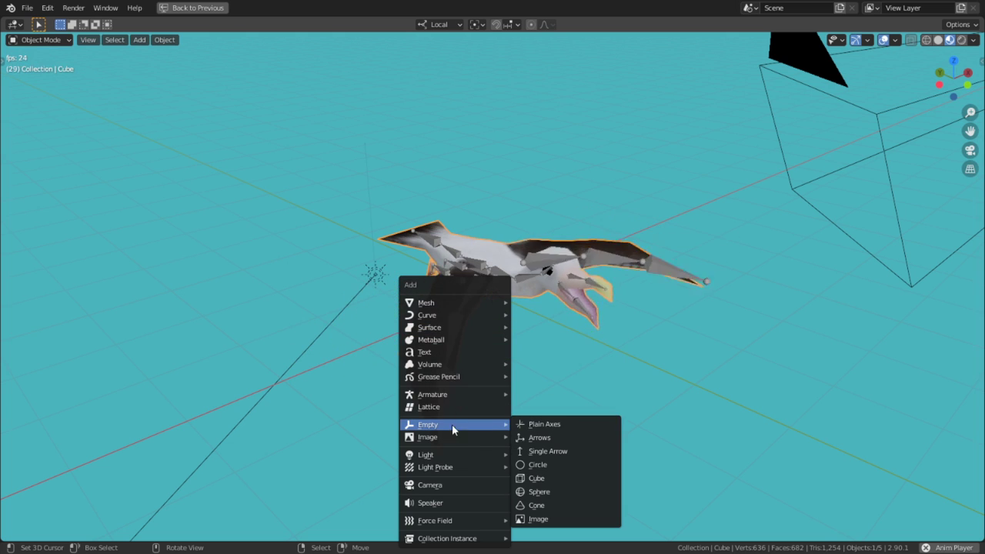
click(538, 491)
scroll(646, 354, down, 3)
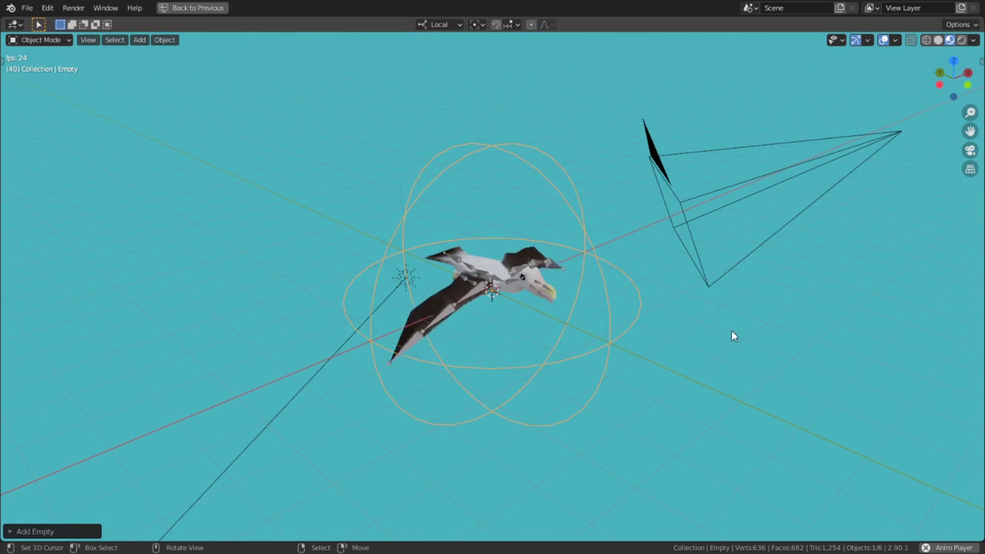
Parent the camera to the sphere empty as an object
click(740, 266)
scroll(583, 231, up, 1)
shift+click(573, 206)
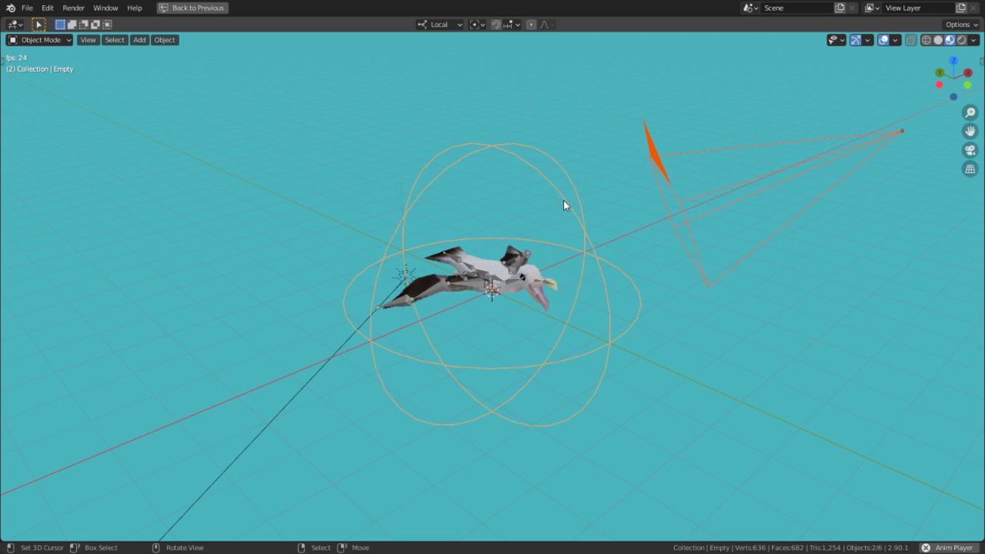
key(ctrl+p)
click(564, 201)
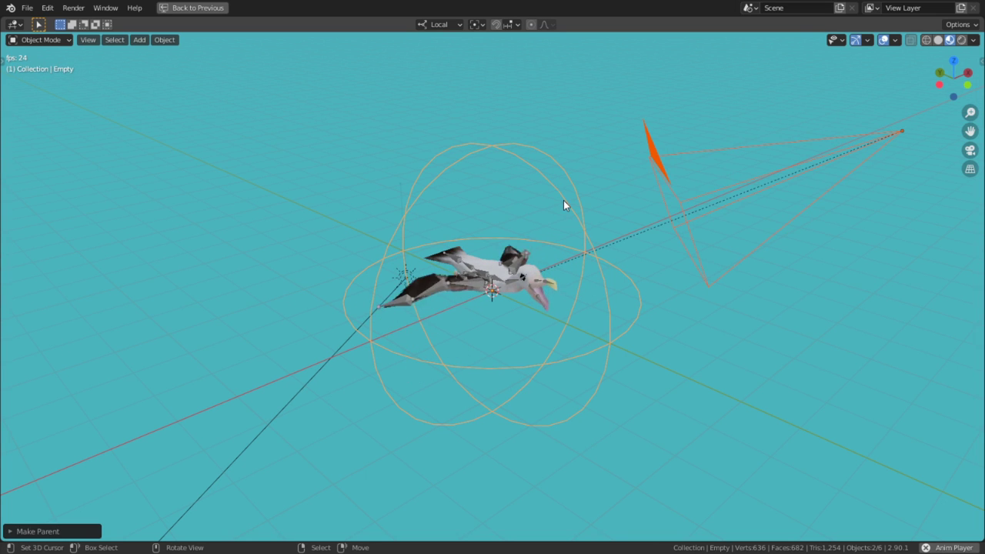
Restore the split layout, stop playback, and create a new action named "Turn Table" for the empty
key(ctrl+space)
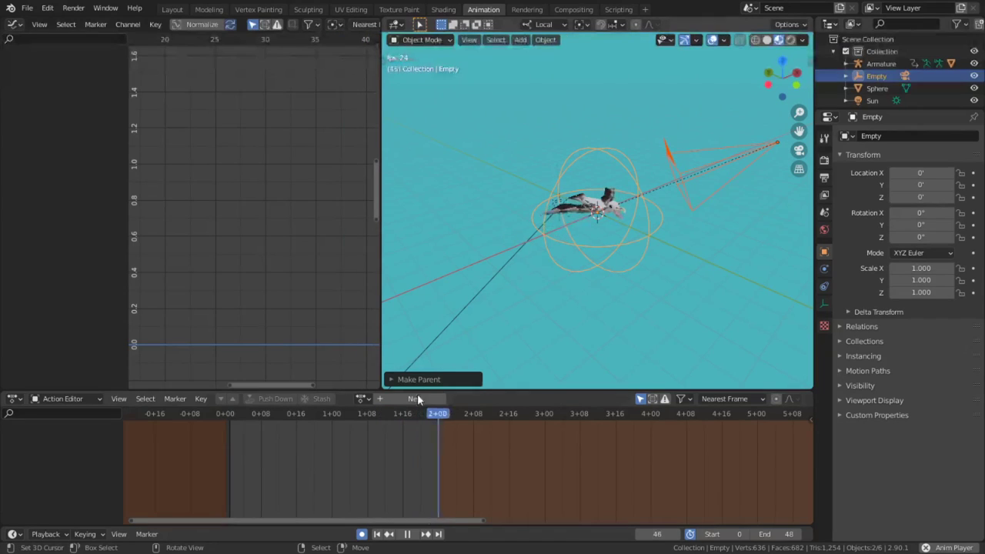
key(space)
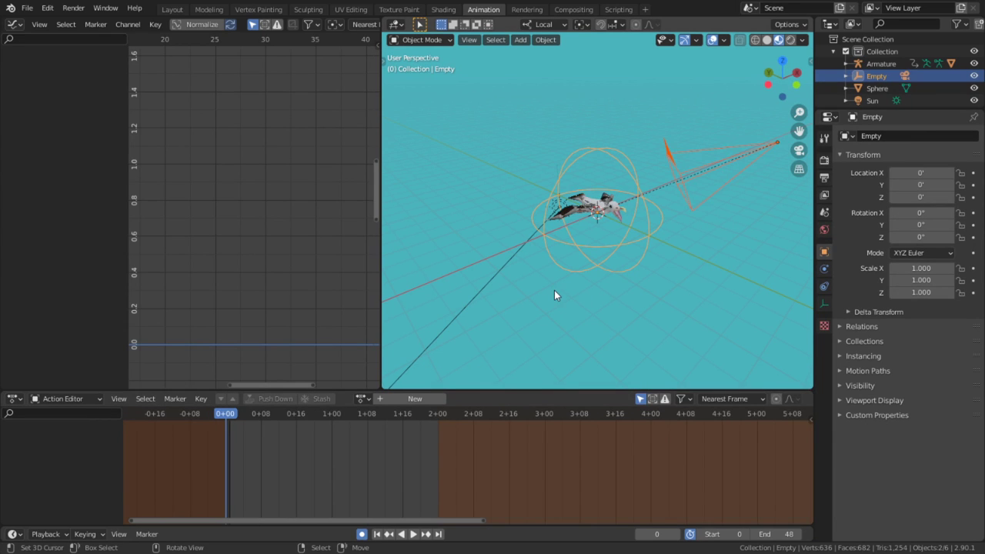
key(Right)
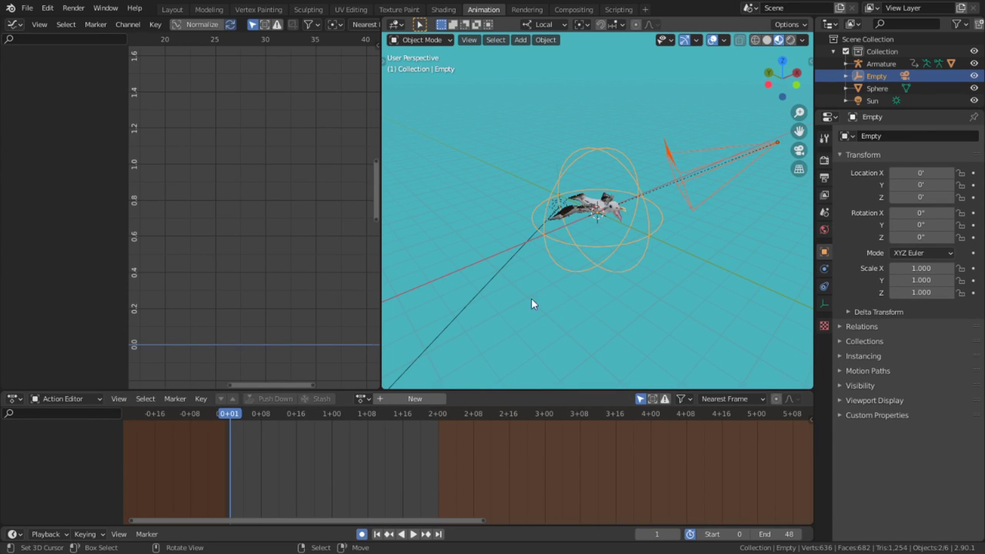
click(422, 403)
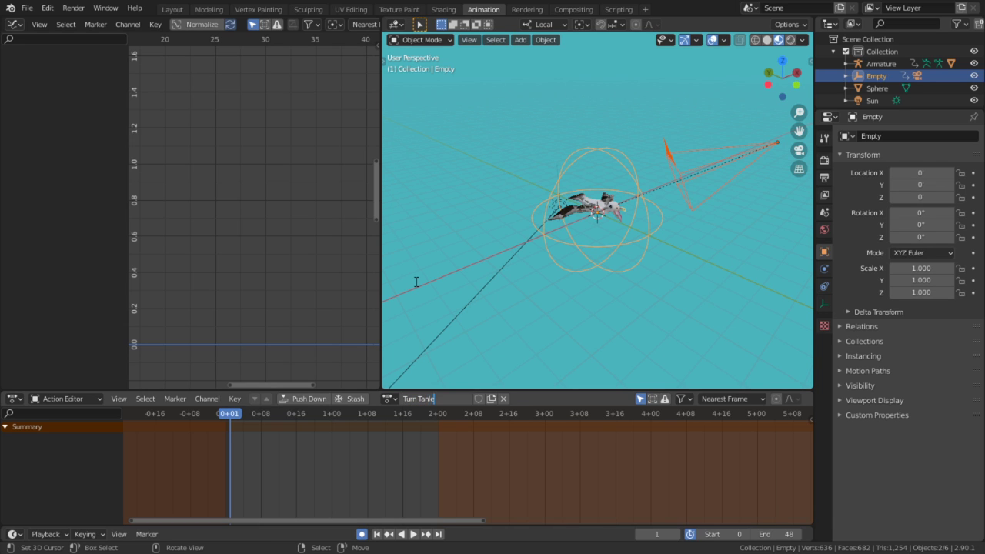
text(Turn Table)
key(Return)
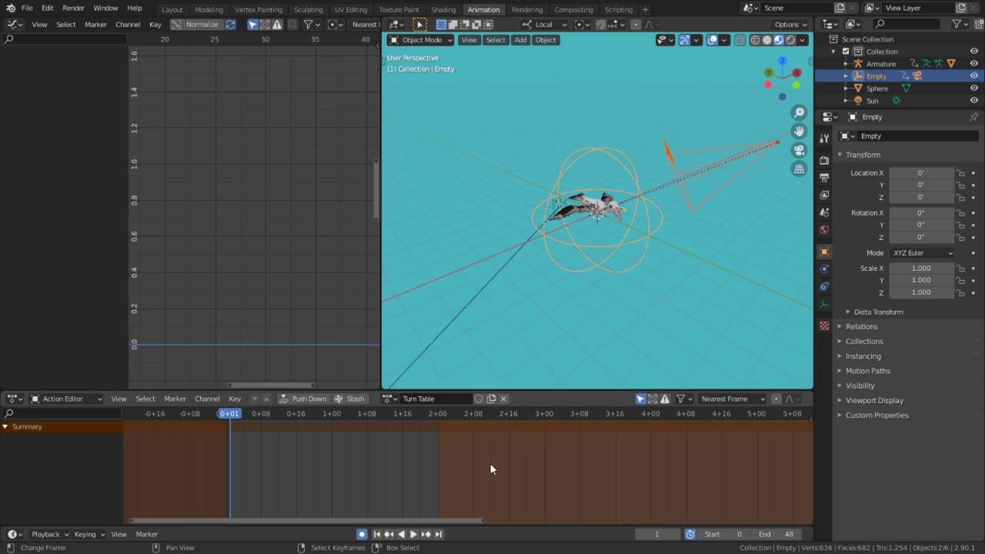
Switch the graph editor area to Nonlinear Animation and push the armature's Albatross Demo action down into a strip
click(16, 23)
key(n)
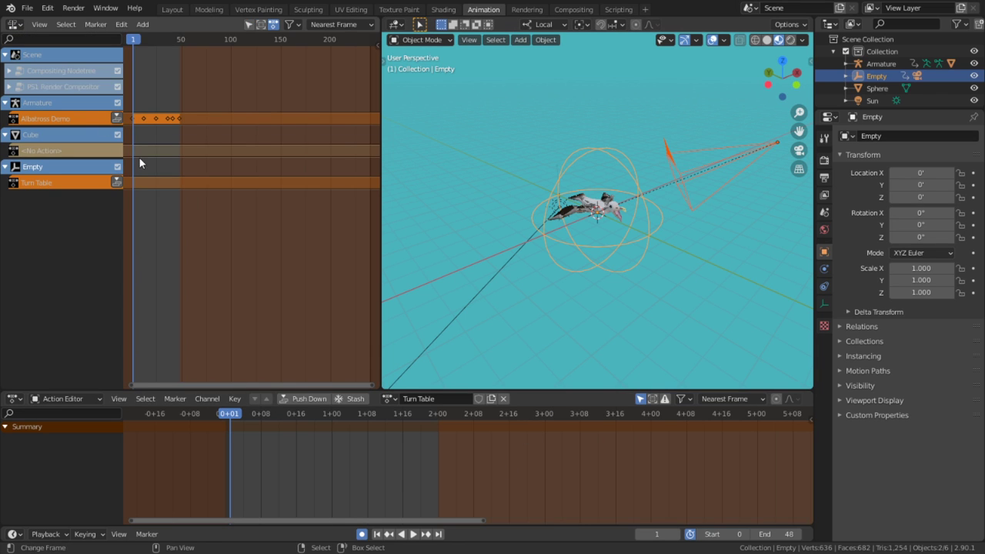
scroll(139, 153, up, 2)
click(116, 117)
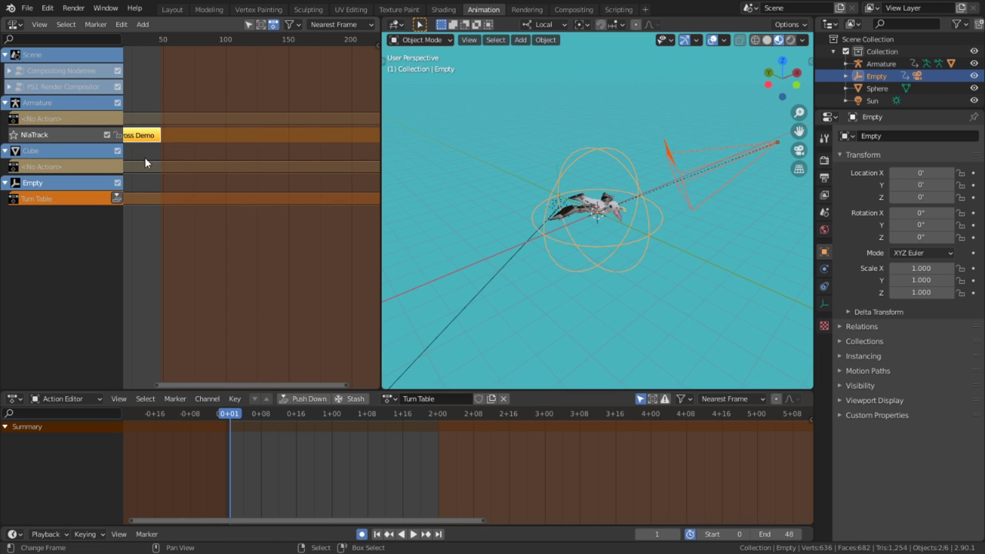
middle_drag(144, 158, 238, 167)
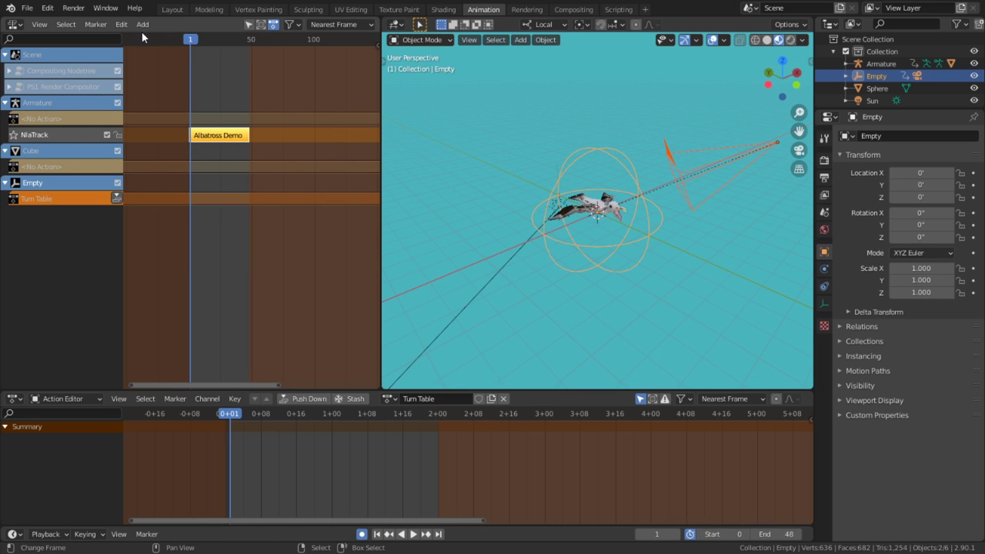
Add a timeline marker at frame 1 and select only the sphere empty in the scene
scroll(600, 210, up, 4)
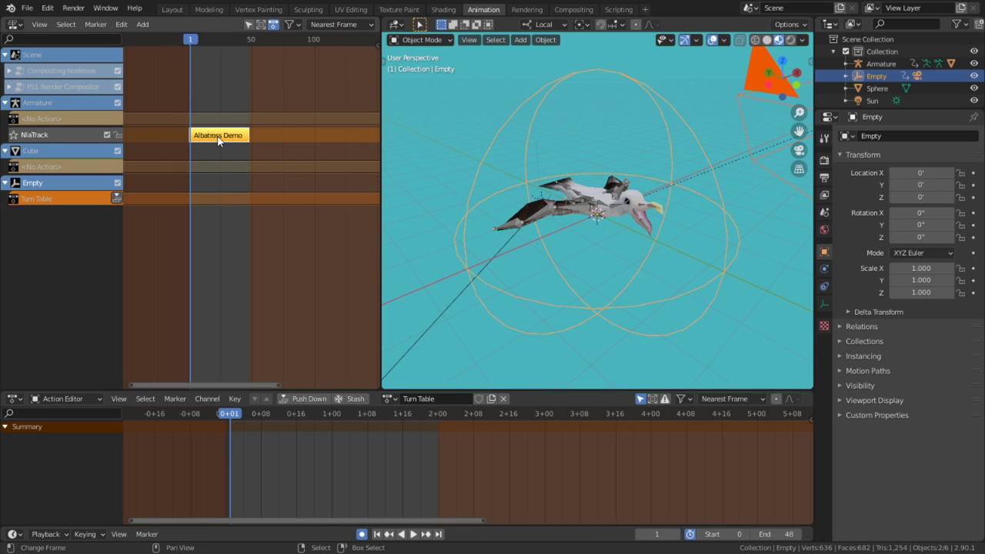
key(m)
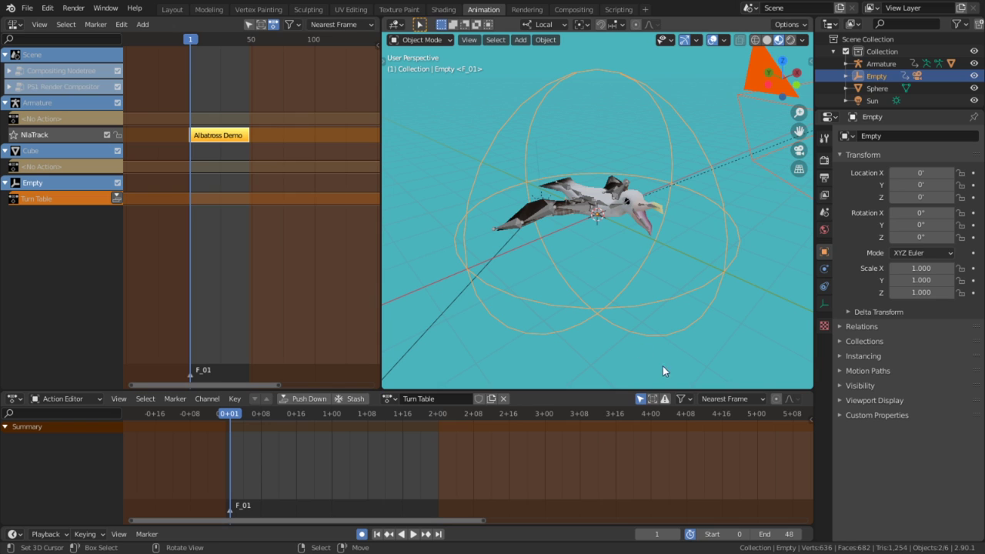
click(670, 306)
click(658, 300)
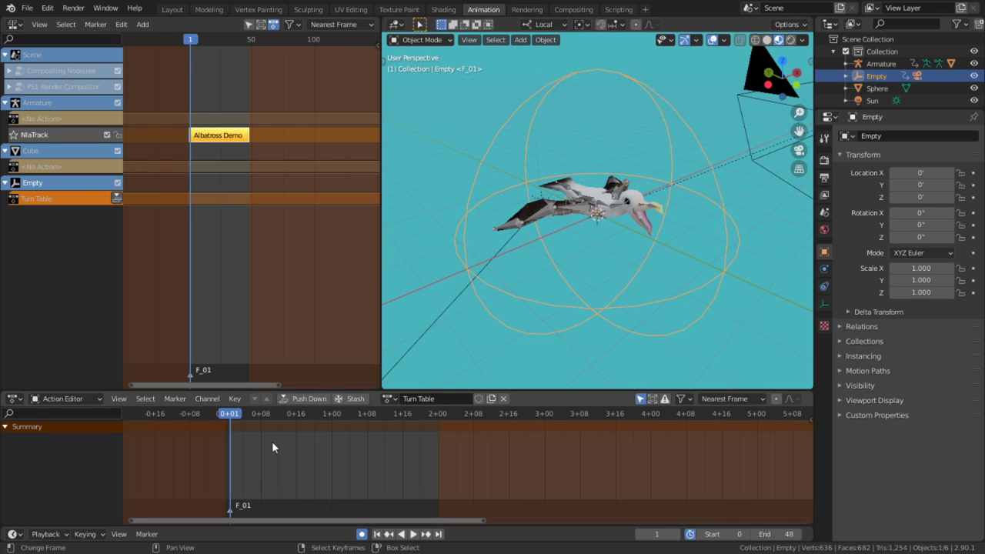
Insert a rotation keyframe for the empty at frame 0 in the Turn Table action
key(Left)
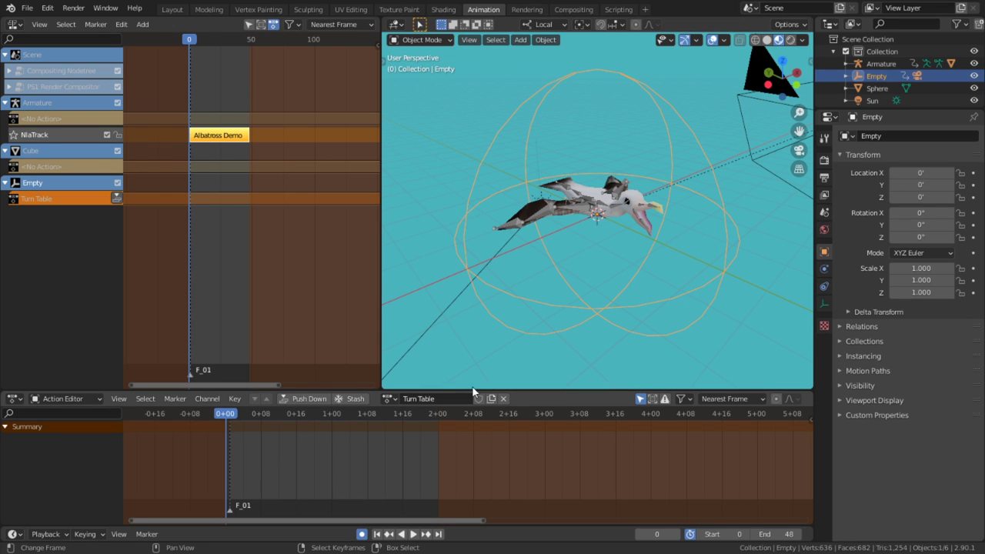
key(i)
click(586, 335)
scroll(616, 428, down, 5)
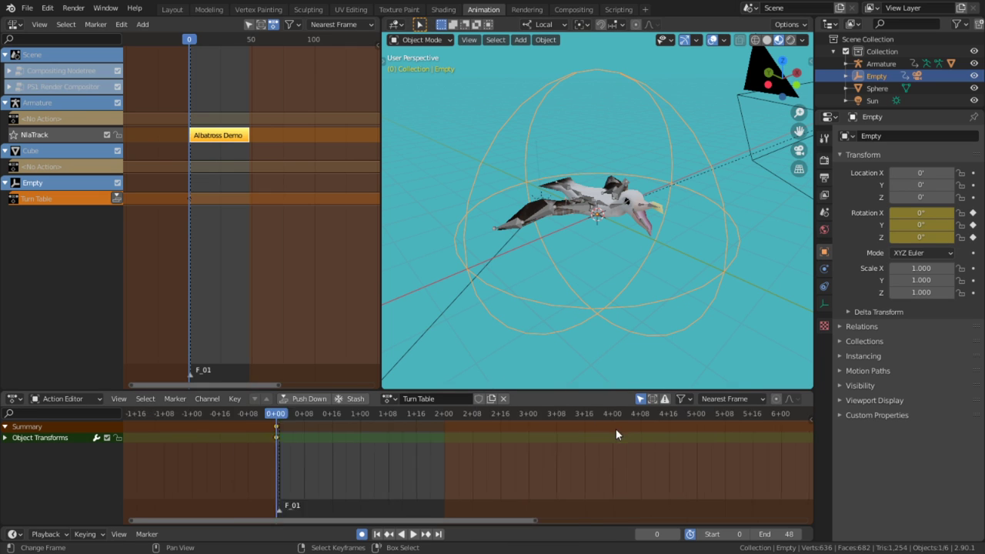
Key a -360° rotation of the empty about its local Z axis at frame 241
middle_drag(762, 439, 664, 450)
click(682, 450)
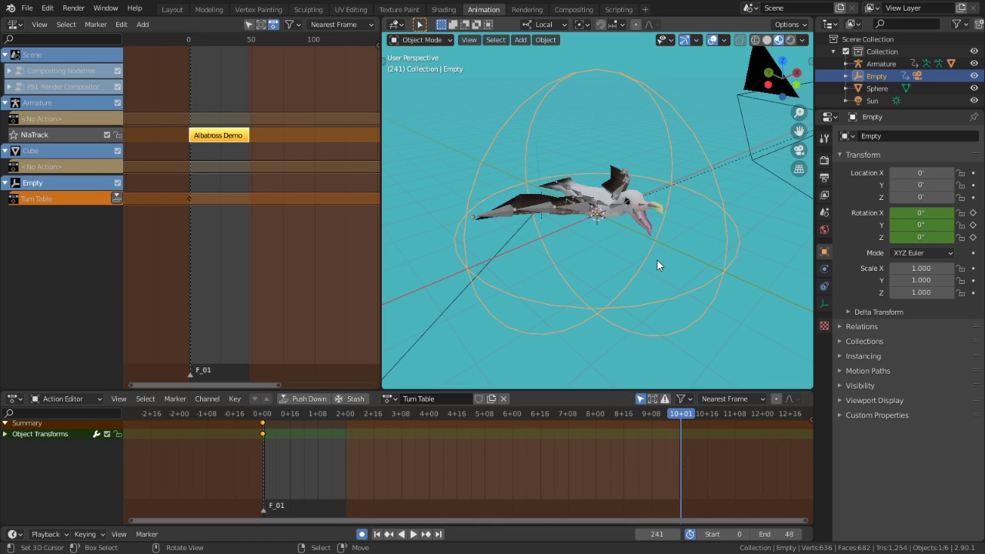
key(r)
text(z)
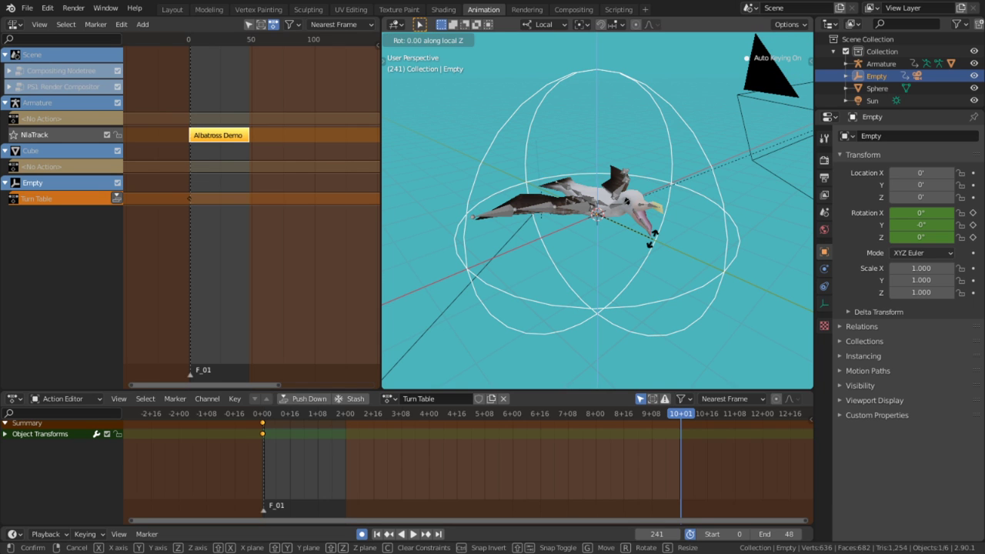
text(-370)
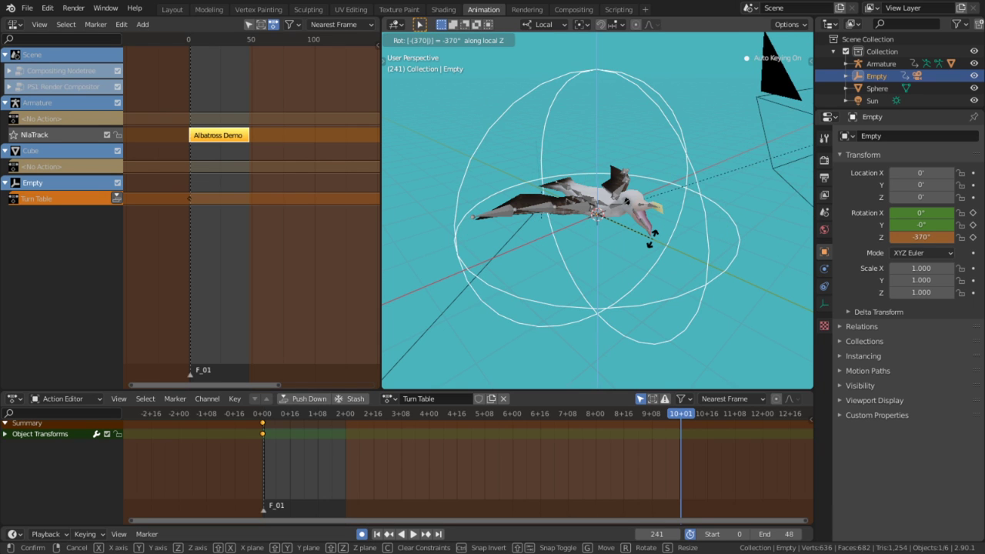
key(BackSpace)
key(BackSpace)
text(60)
key(Return)
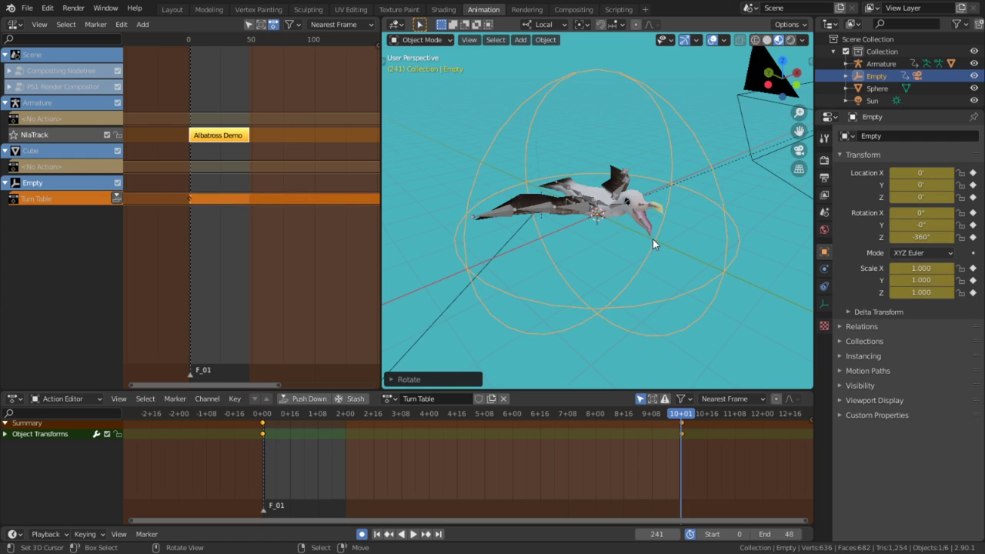
Set the Turn Table keyframes to Linear interpolation and play back the rotation
key(t)
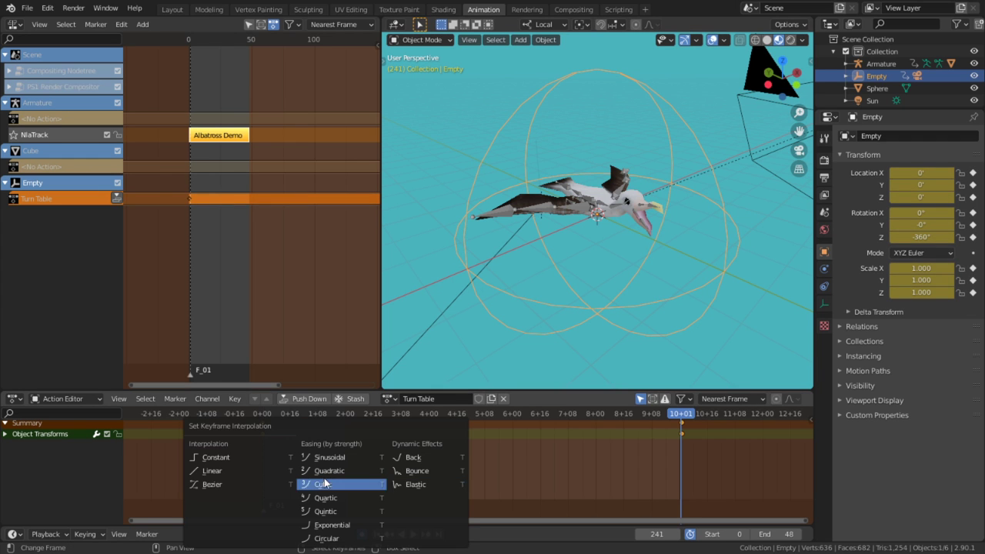
click(252, 469)
key(space)
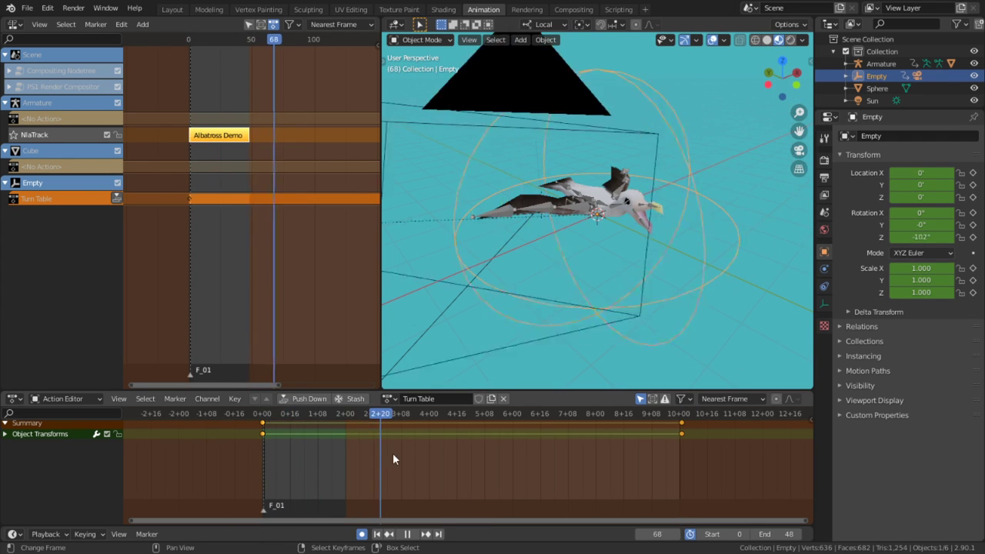
key(Escape)
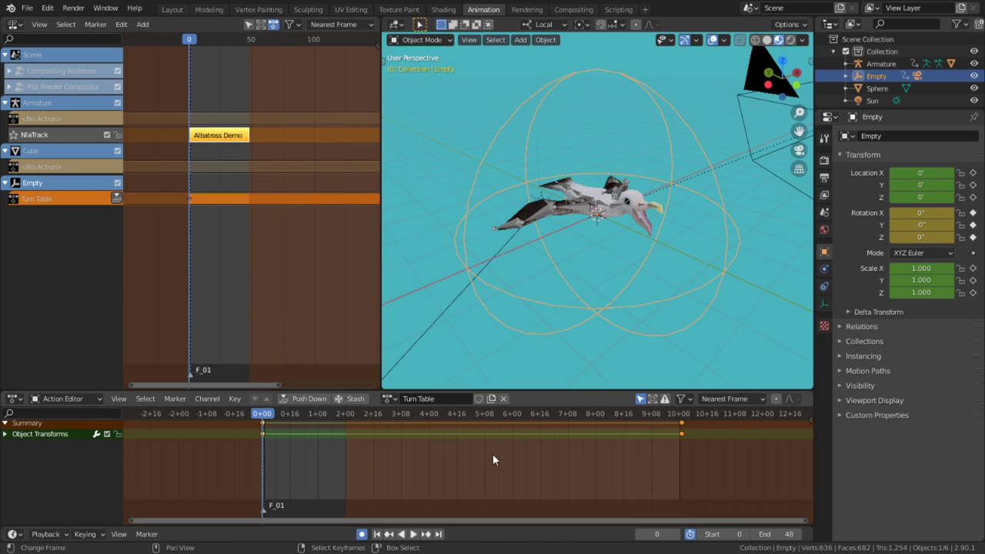
Set the Albatross Demo strip to repeat 5 times and turn off the 0–48 preview range
key(n)
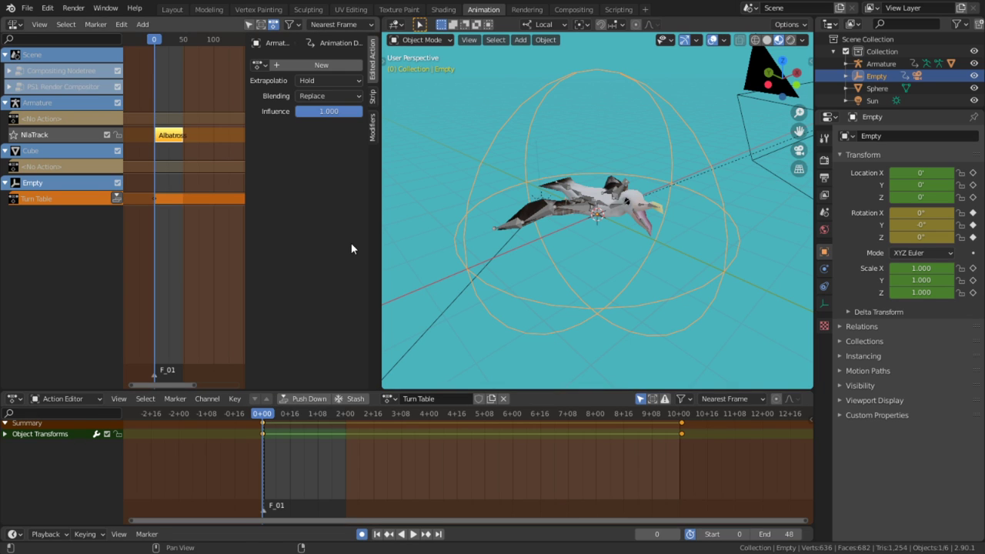
click(372, 96)
click(311, 244)
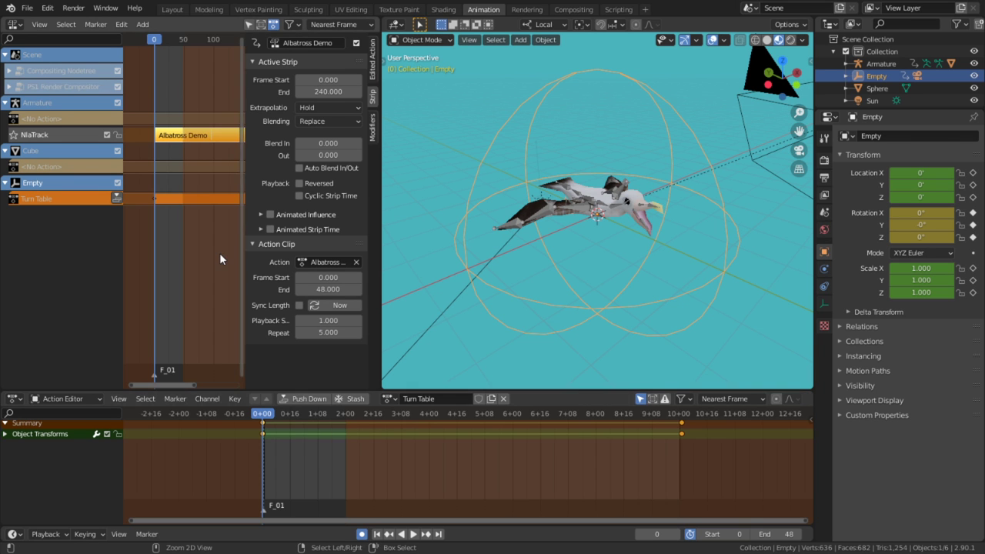
key(ctrl+space)
middle_drag(523, 257, 183, 329)
key(Home)
key(ctrl+space)
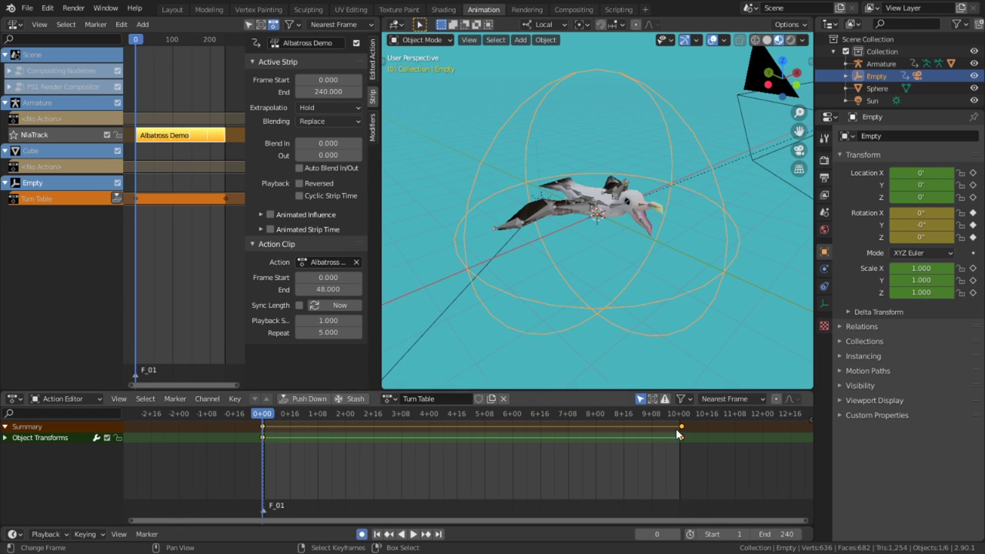
Play the turntable through the camera in a maximized viewport, then restore the layout and orbit back to a perspective view
key(ctrl+space)
key(KP_0)
key(space)
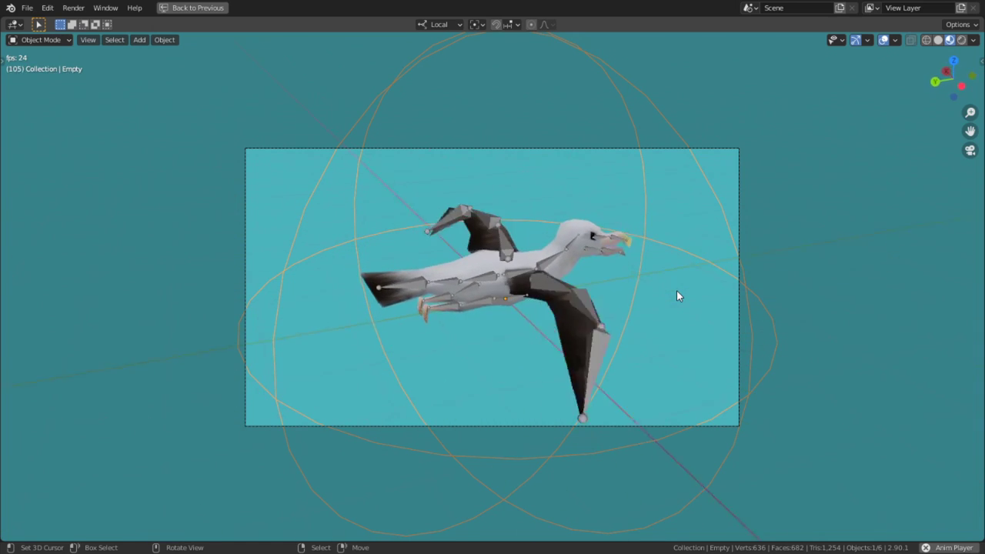
key(ctrl+space)
middle_drag(651, 195, 533, 258)
key(space)
scroll(566, 214, up, 3)
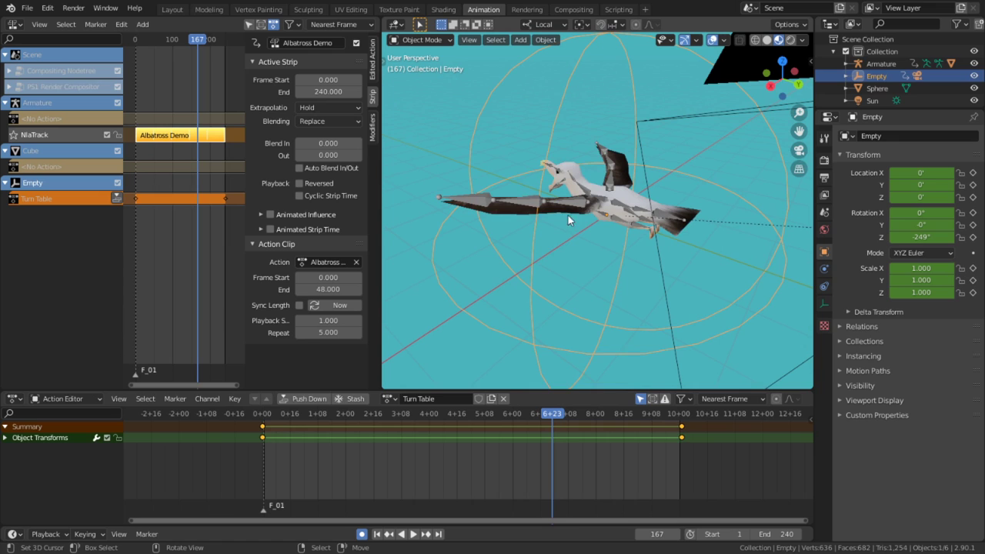
Put the armature in Pose Mode with all bones selected and open the Albatross Demo strip's action for editing
click(517, 210)
key(ctrl+Tab)
key(a)
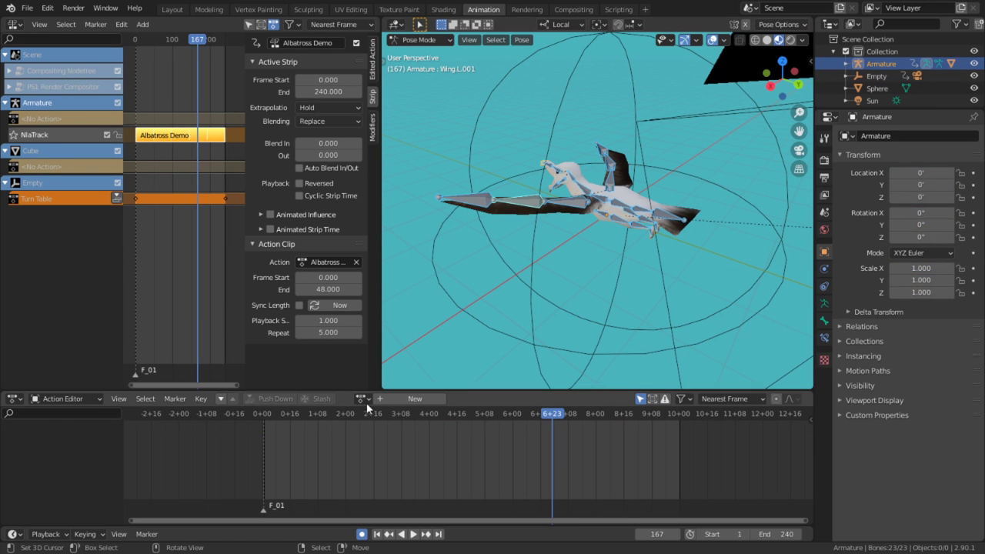
key(Tab)
key(shift+Left)
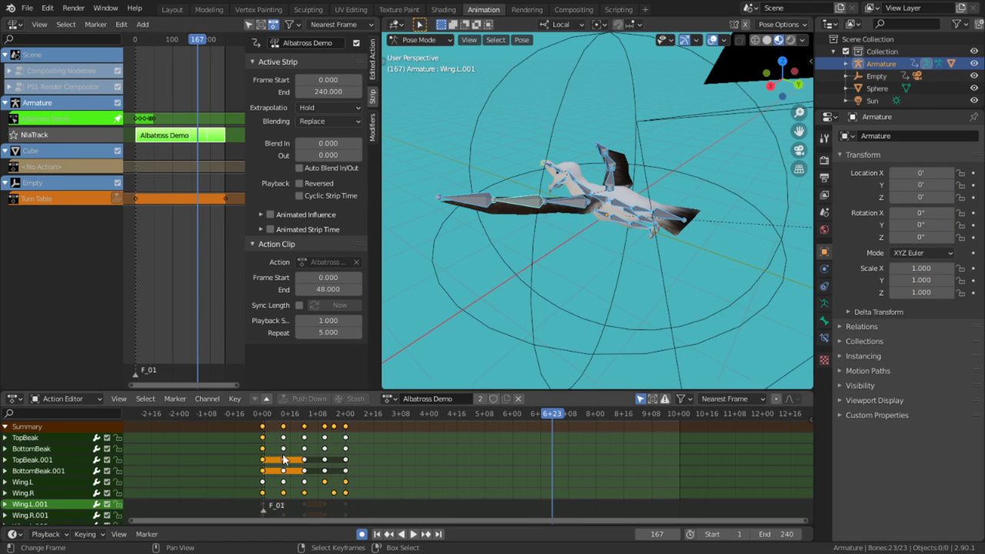
Replace the Albatross Demo keyframes at frame 48 with the pose from frame 0
key(space)
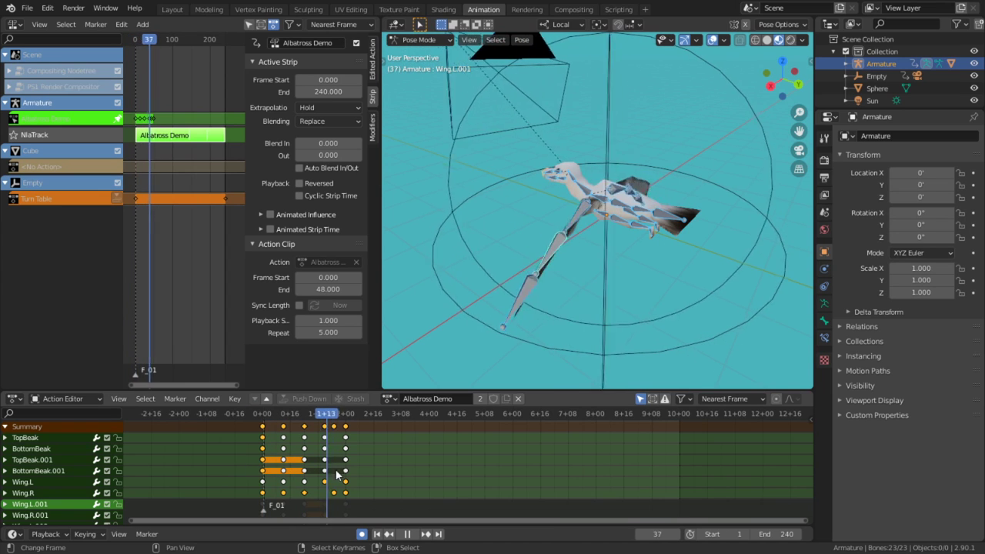
key(space)
key(Left)
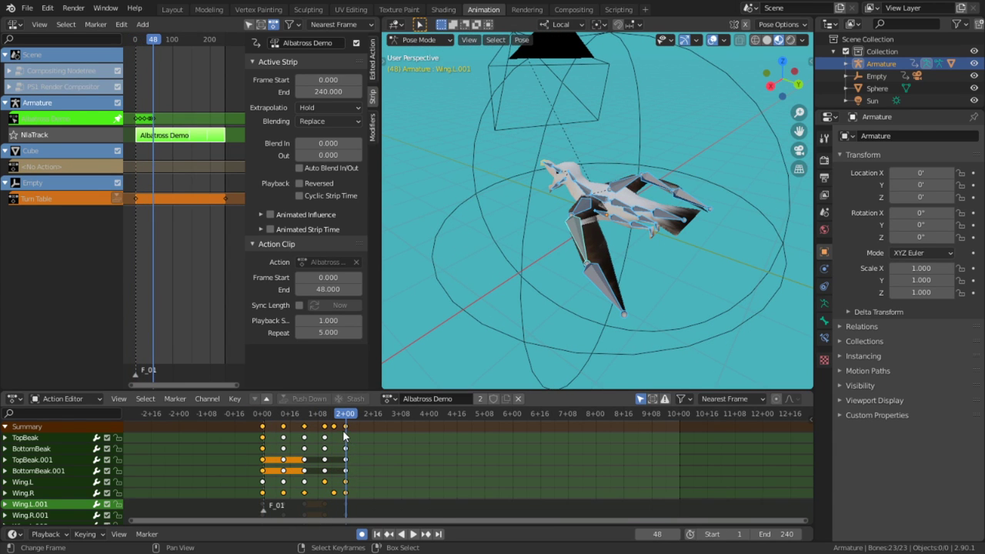
right_click(345, 426)
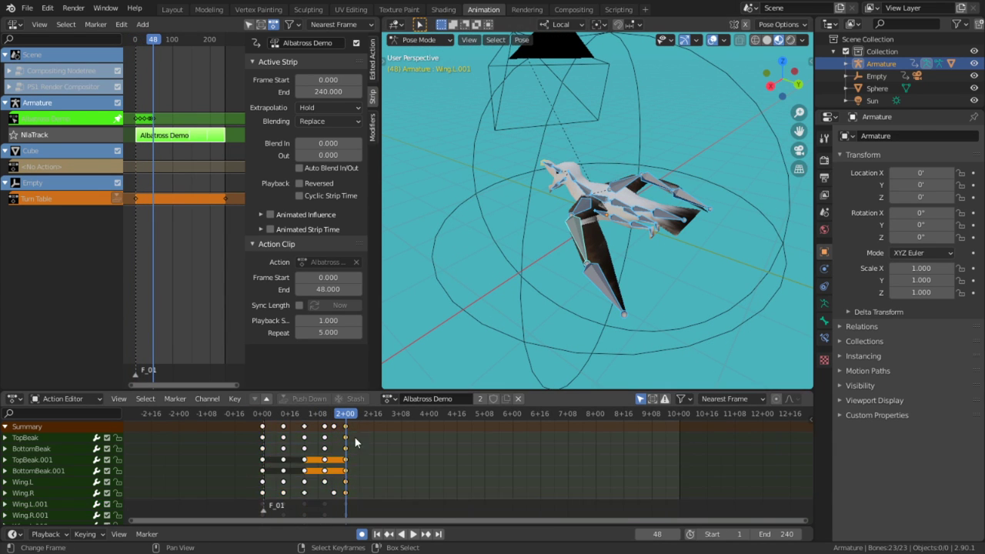
scroll(354, 436, up, 2)
click(230, 435)
drag(230, 434, 227, 436)
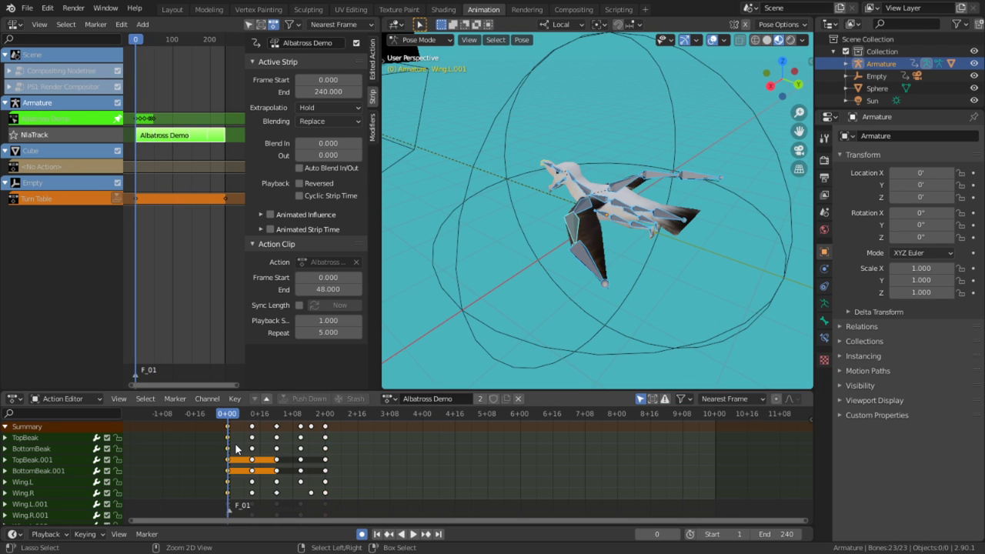
drag(215, 443, 369, 450)
Play the flap animation from the start and compare the poses at frames 48 and 0
key(shift+Left)
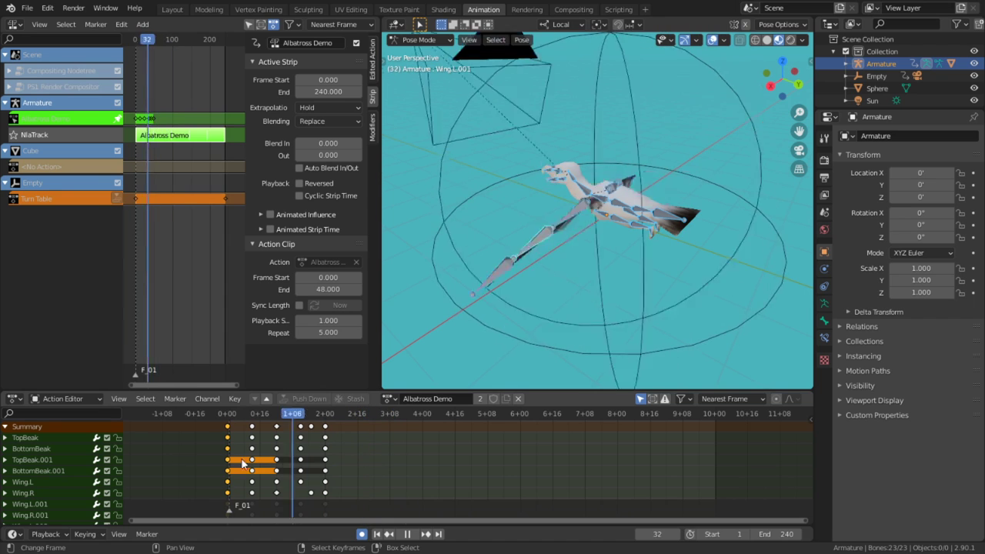
key(space)
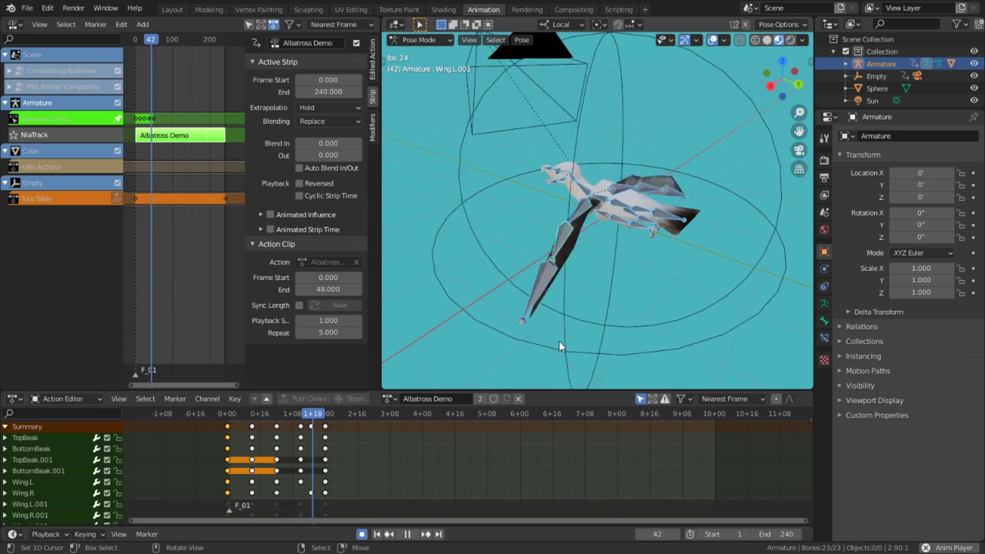
key(space)
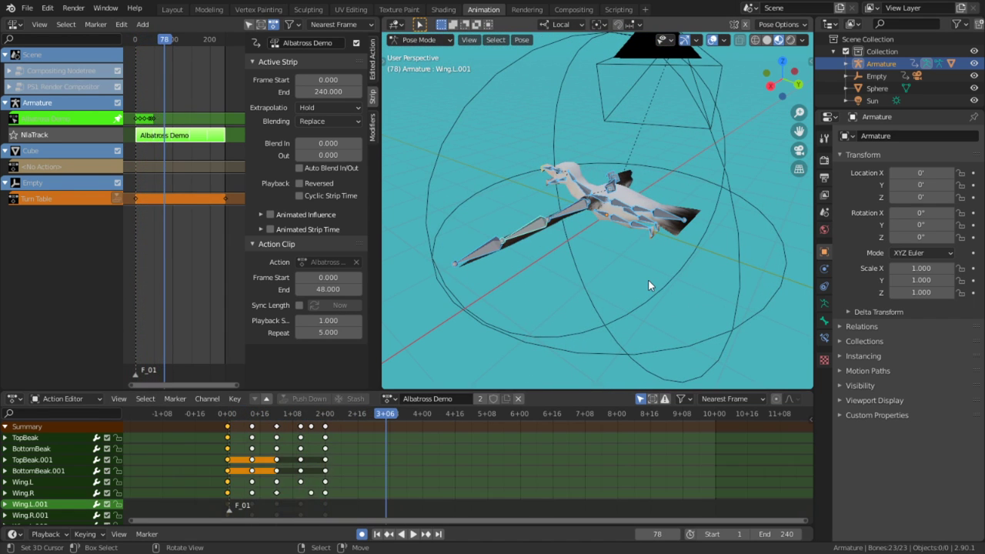
right_click(326, 433)
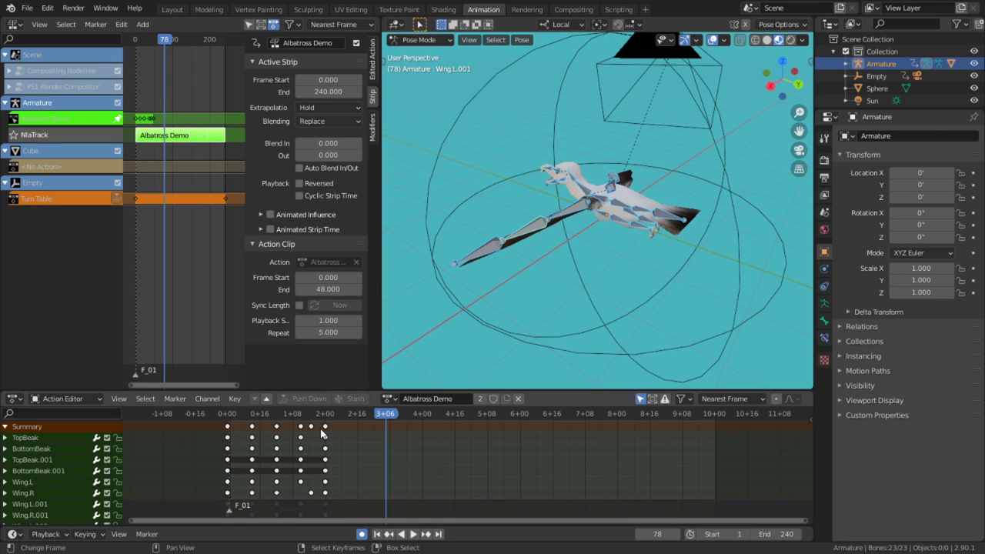
click(326, 453)
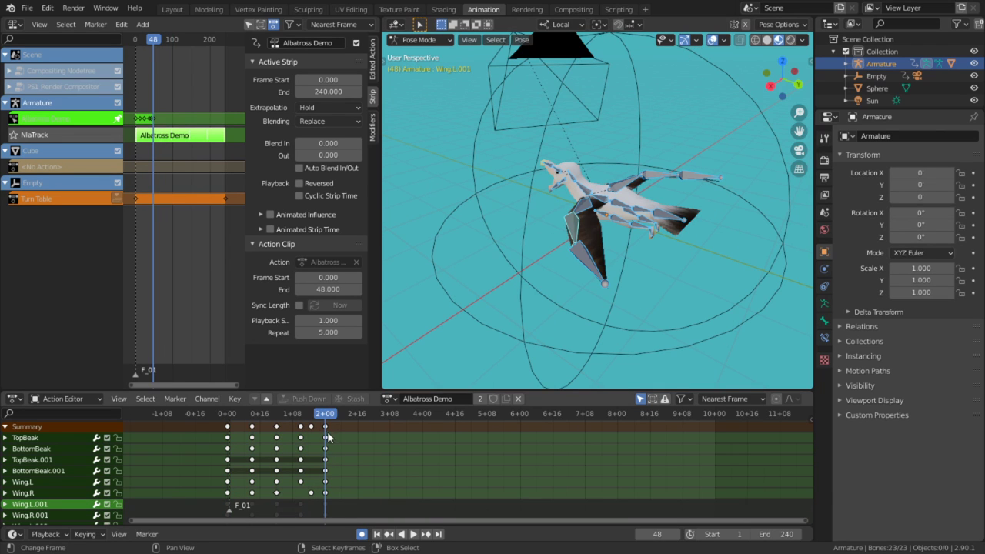
right_click(325, 433)
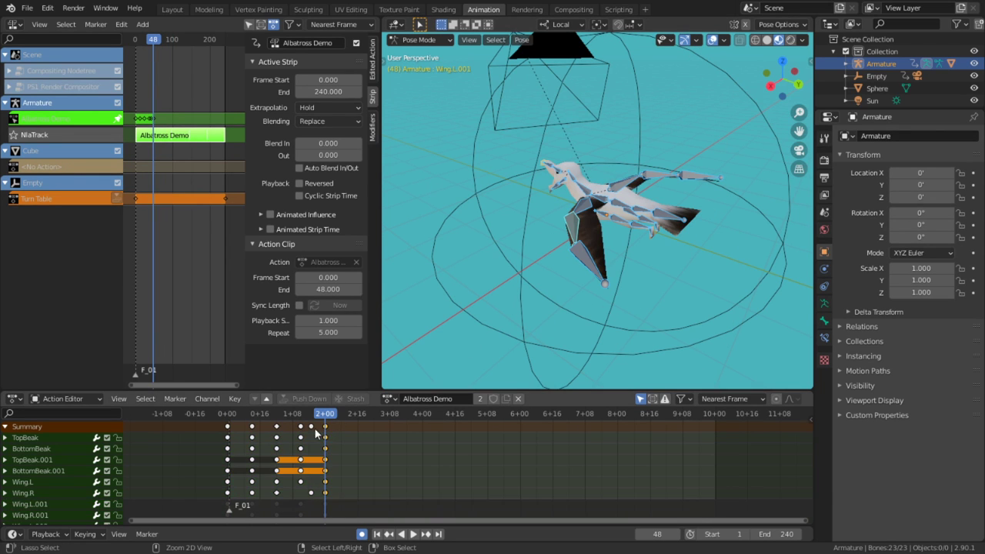
click(223, 448)
key(space)
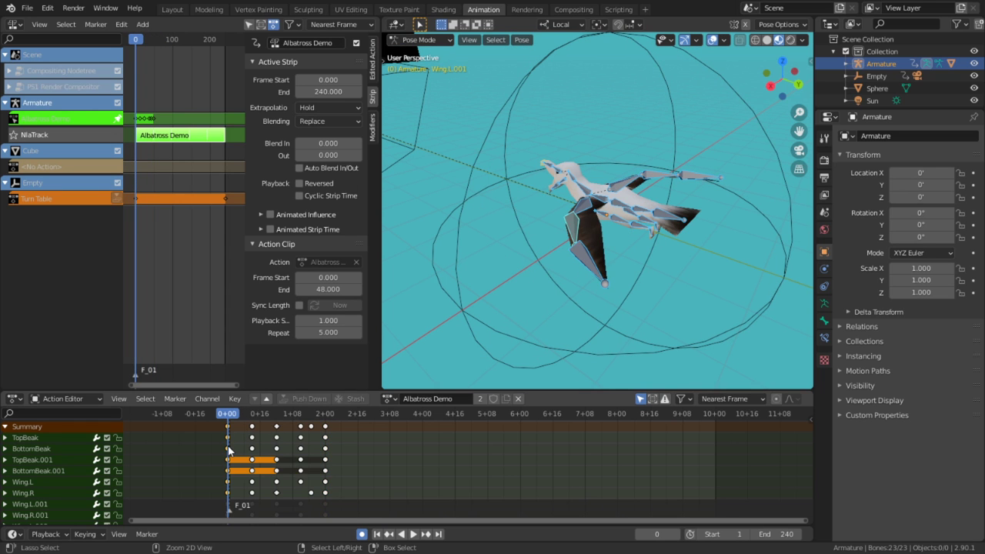
key(space)
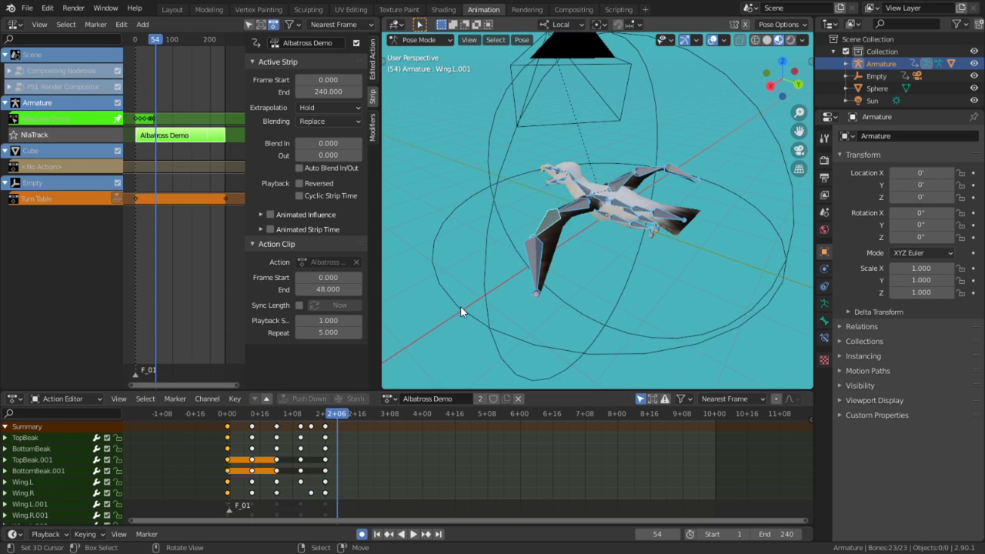
Orbit to another side of the bird and recheck the loop transition between frames 48 and 0
middle_drag(460, 305, 560, 339)
key(Left)
key(Left)
key(Left)
key(Left)
key(Left)
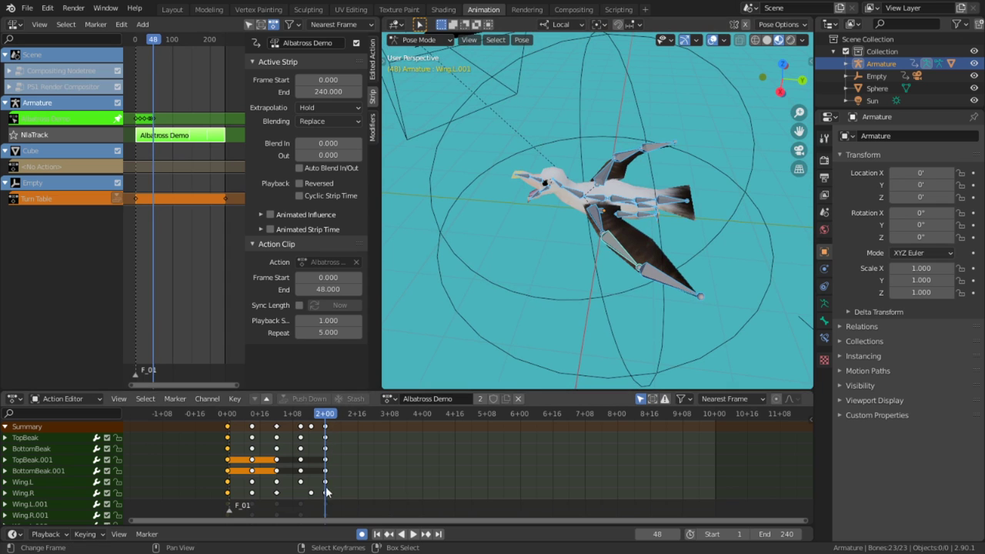
click(237, 472)
key(space)
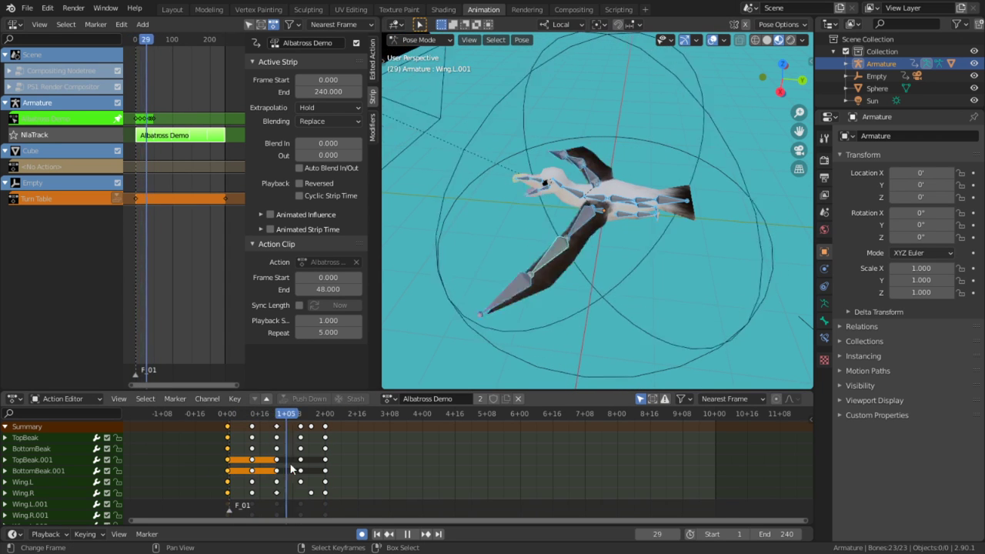
drag(327, 468, 128, 459)
Leave strip tweak mode and play the repeated Albatross Demo strip from frame 0
key(Tab)
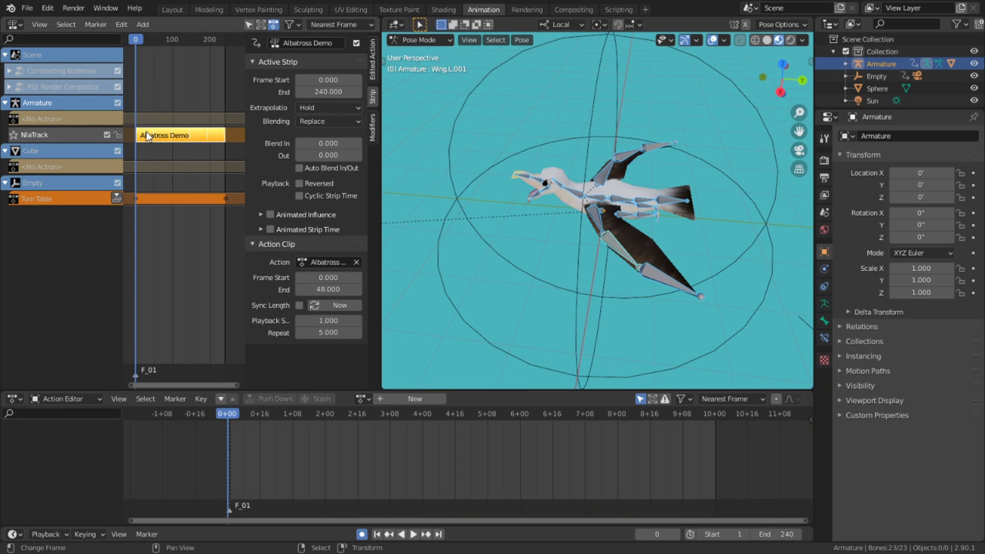
key(space)
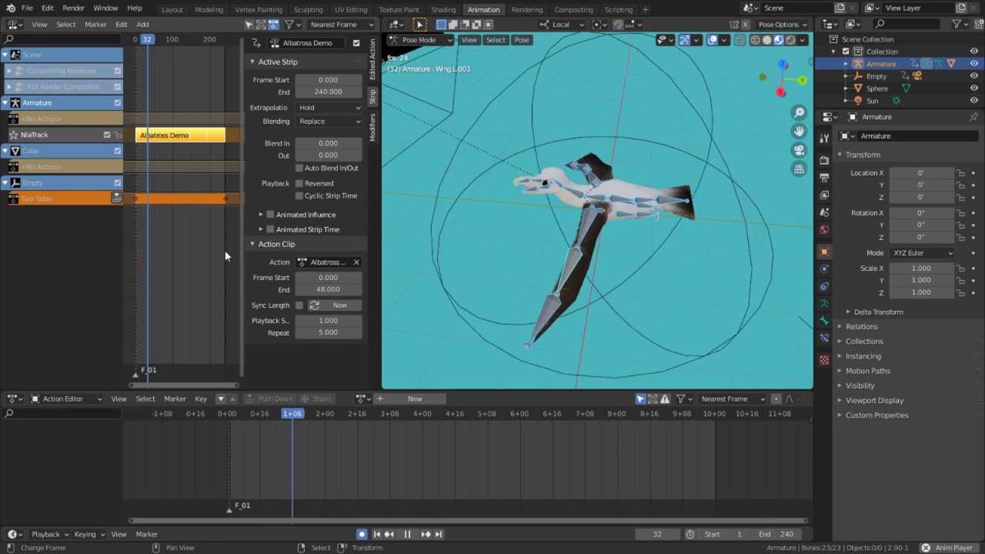
key(space)
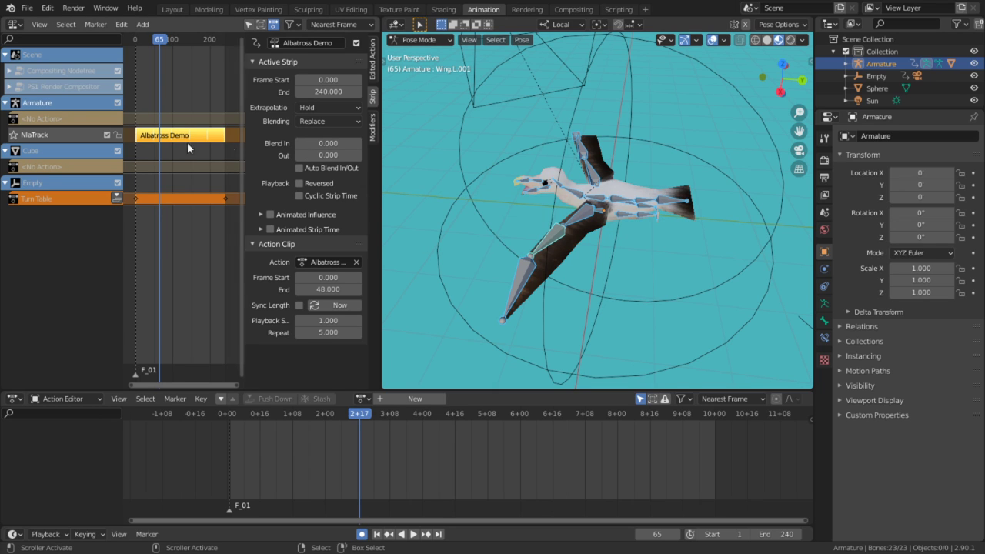
Delete the Albatross Demo strip, assign the Albatross Demo action directly to the armature, and play it back
key(x)
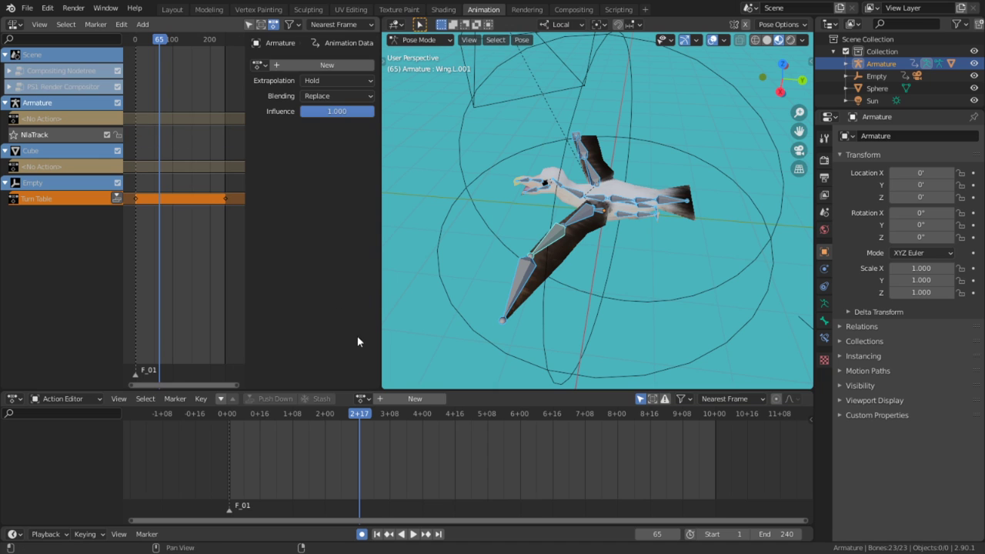
key(shift+a)
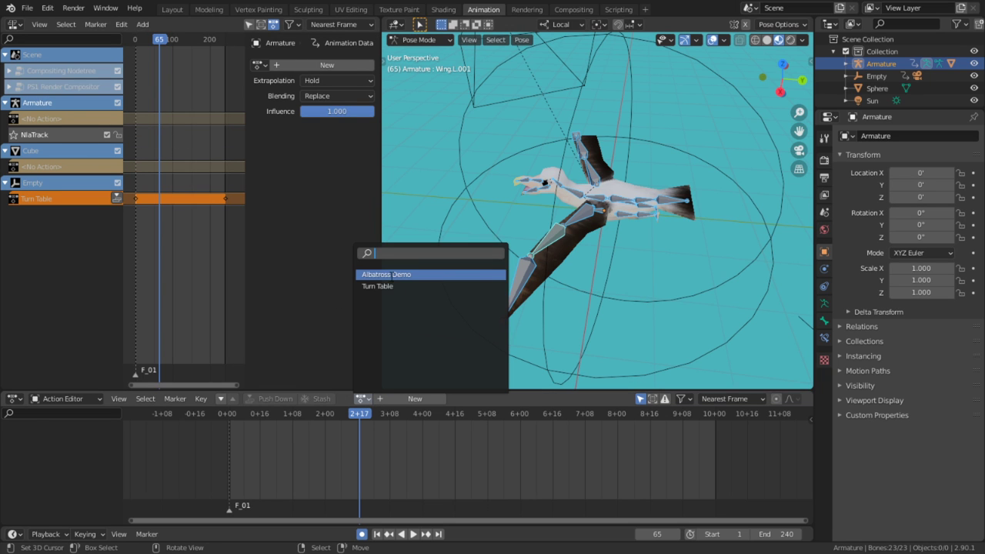
click(389, 275)
key(space)
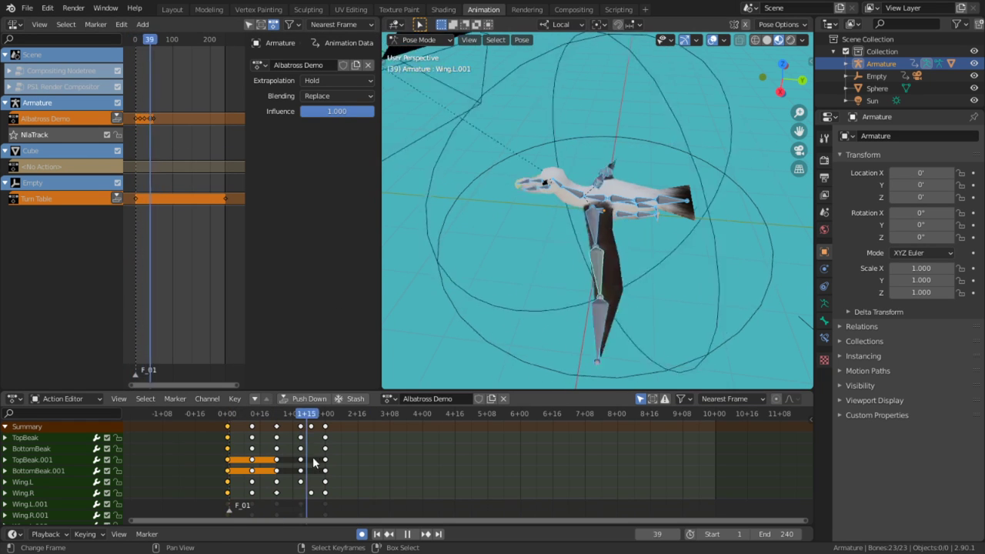
key(space)
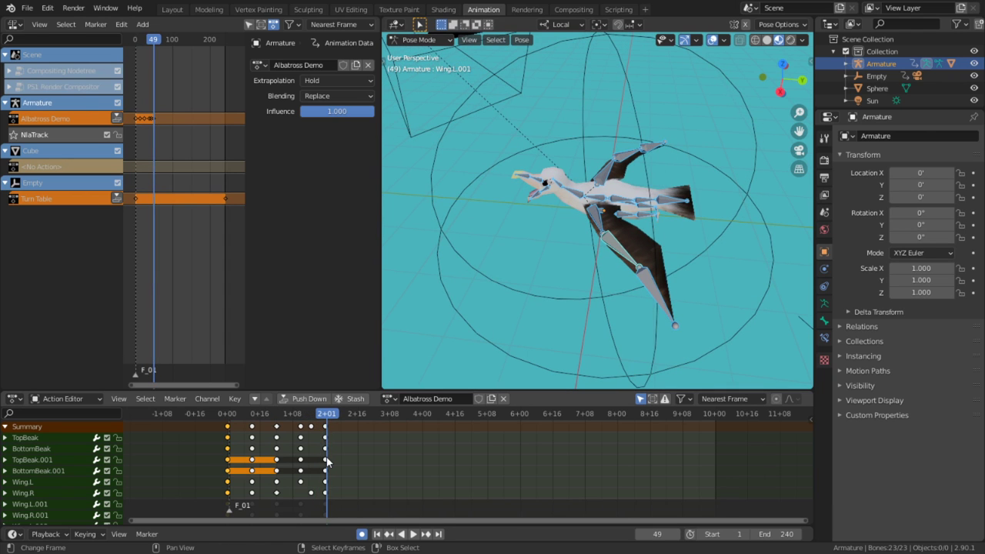
Limit the preview playback range to frames 0–48 and play the flap loop, checking the pose around frame 48
key(Left)
key(ctrl+p)
mouse_move(326, 458)
mouse_down()
mouse_move(201, 469)
mouse_move(167, 493)
mouse_up()
key(space)
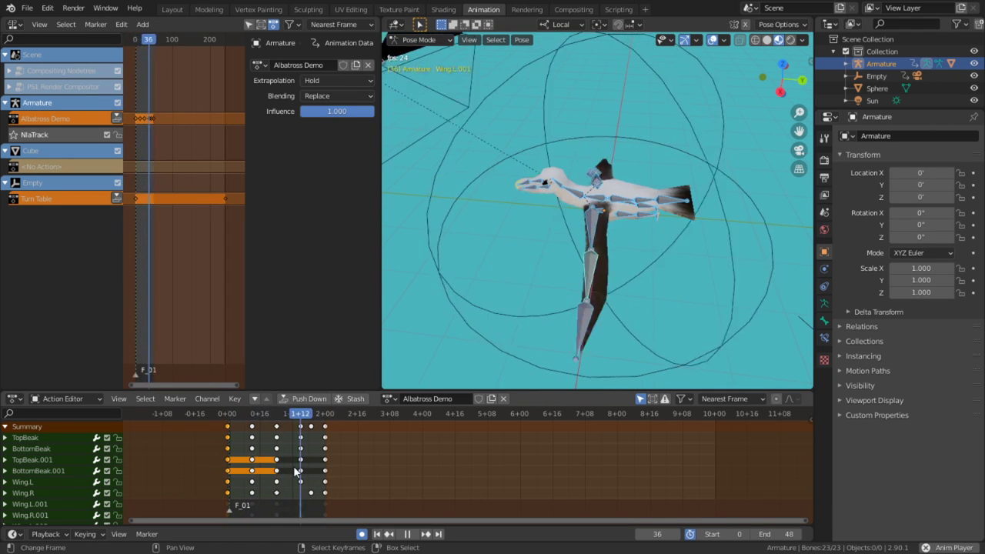
key(space)
key(space)
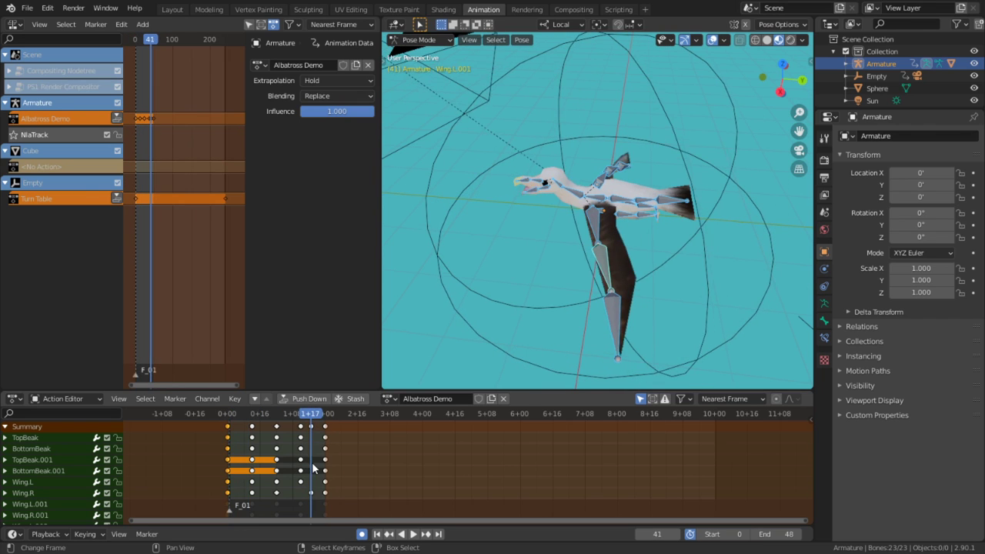
key(Right)
key(Right)
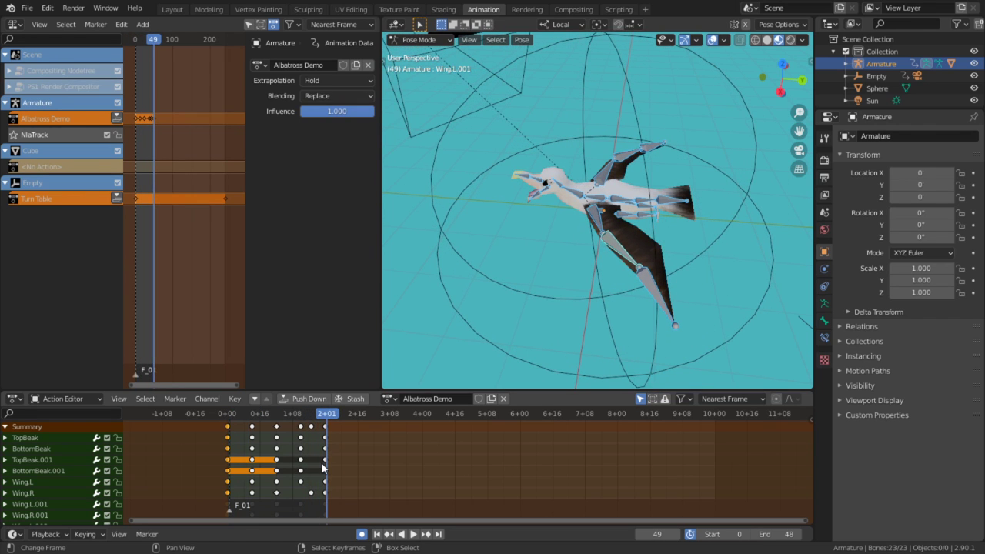
key(Left)
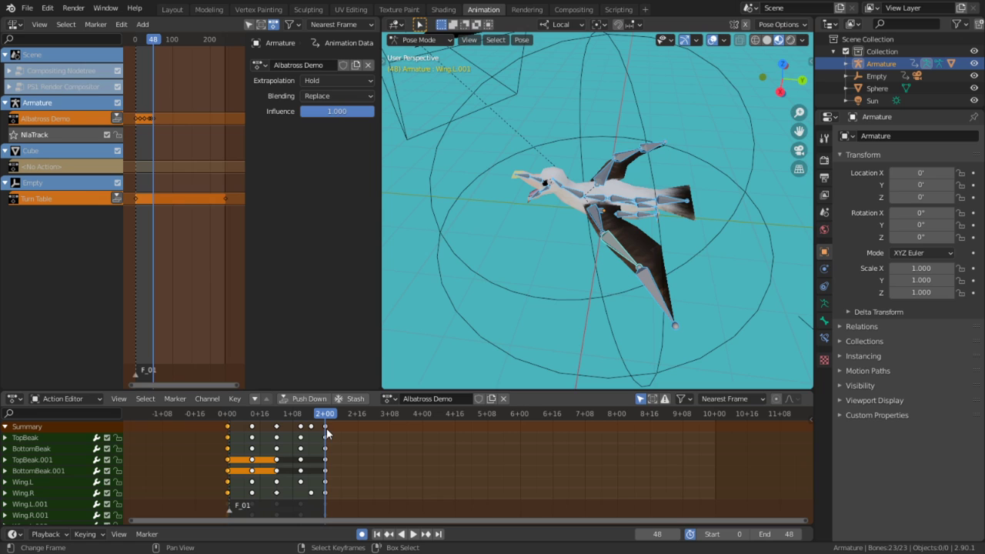
Try to copy the end keyframes of the flap at frame 48 and paste them at frame 142
shift+right_click(326, 428)
shift+right_click(311, 426)
key(alt+a)
right_click(369, 445)
key(c)
drag(339, 442, 325, 430)
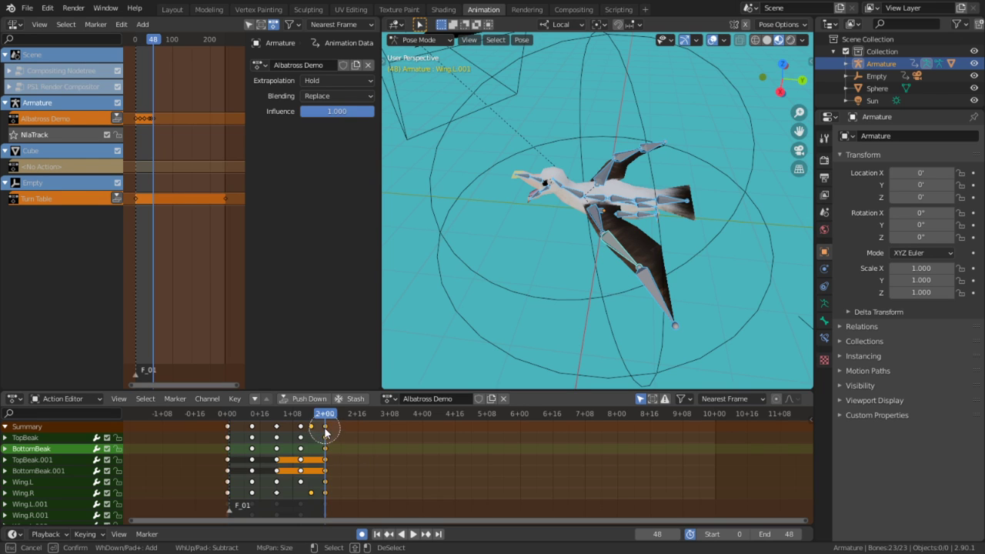
right_click(325, 428)
key(shift+Left)
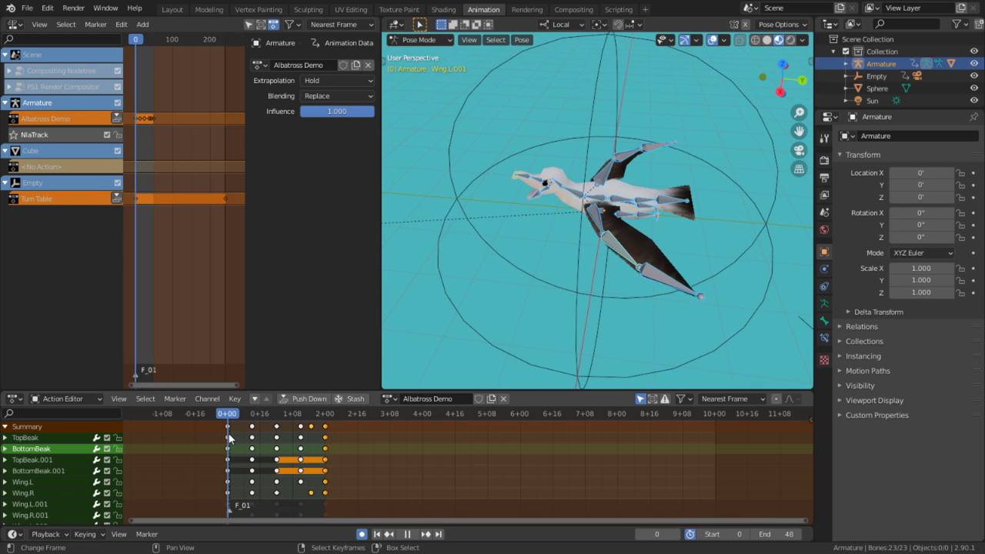
click(515, 438)
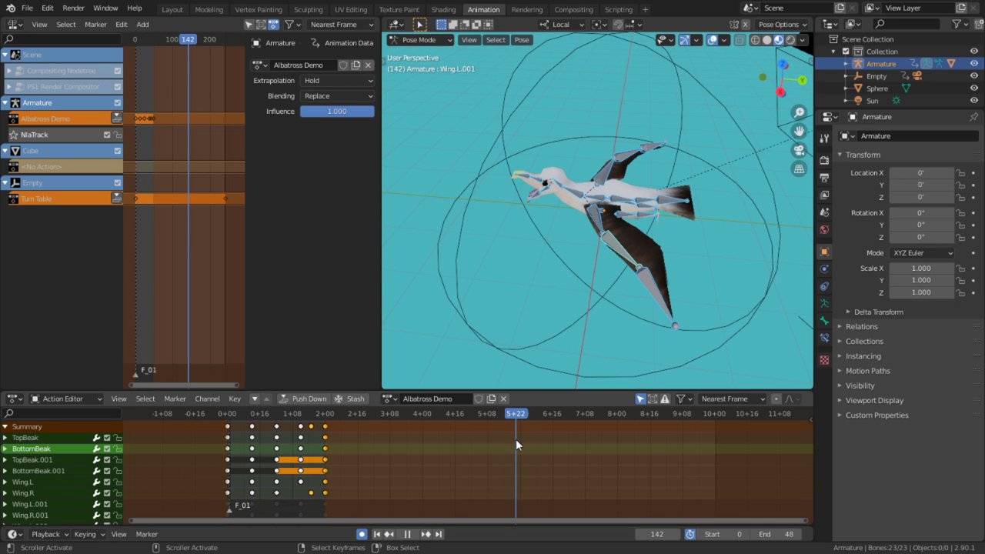
key(ctrl+v)
click(600, 460)
key(ctrl+z)
right_click(386, 444)
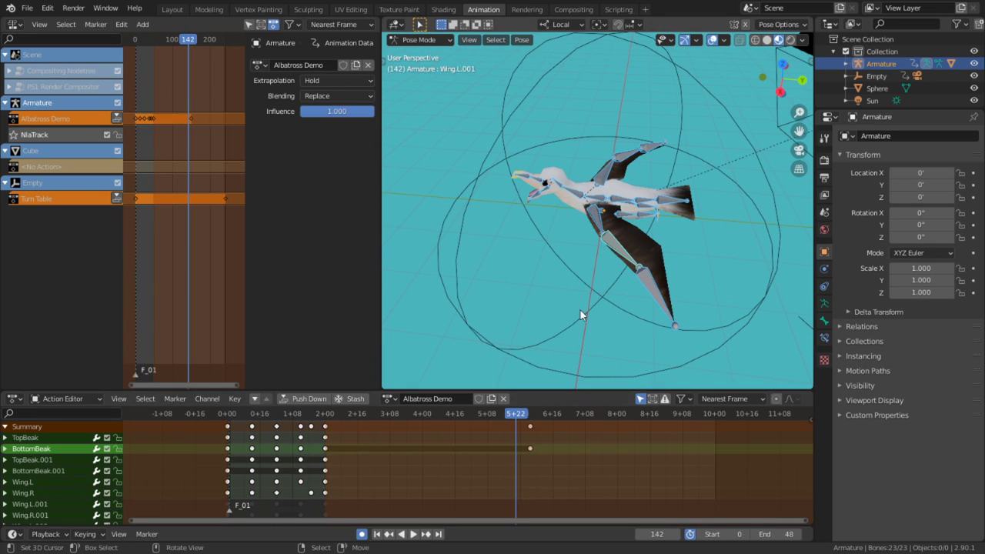
Reselect the end keyframes around frame 48 and paste a copy of them near frame 149
key(a)
drag(333, 433, 317, 432)
key(c)
click(332, 433)
click(319, 432)
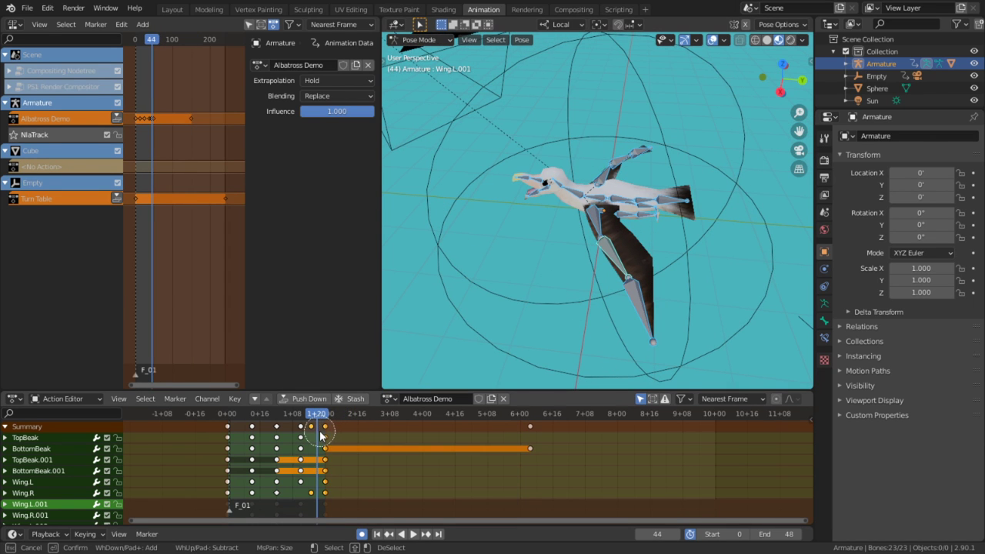
right_click(319, 432)
click(531, 442)
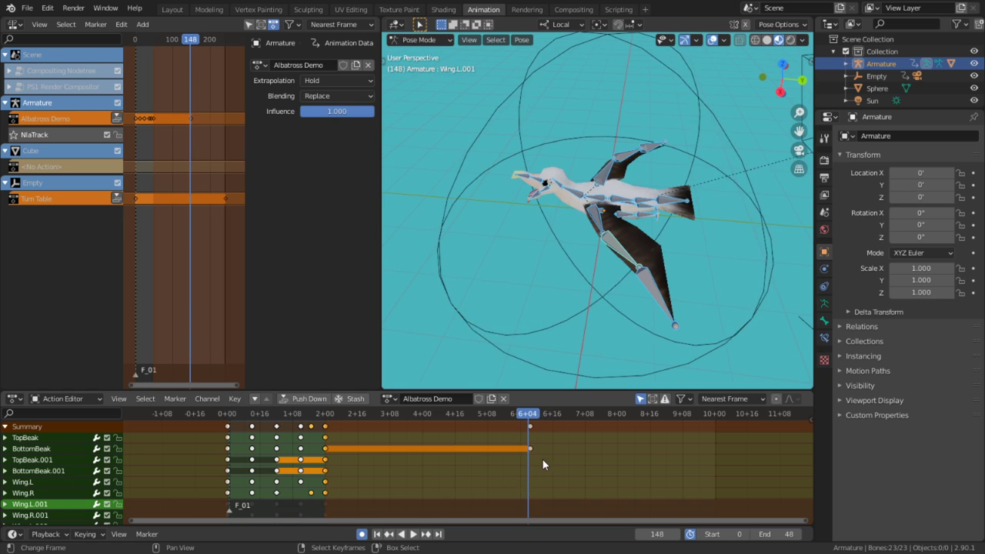
key(ctrl+v)
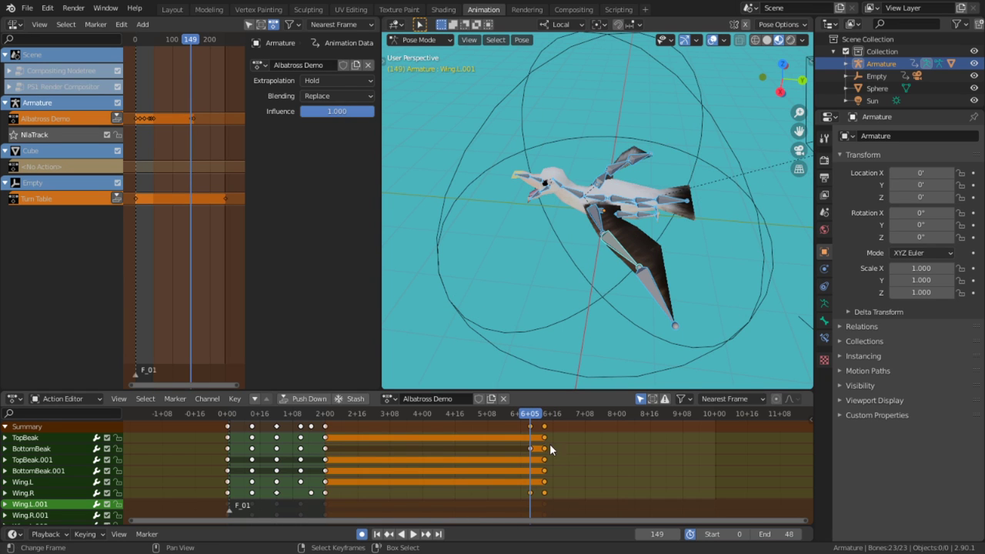
Move the pasted keyframes back so the end pose lands on frame 0, and play the loop
key(g)
click(542, 439)
key(g)
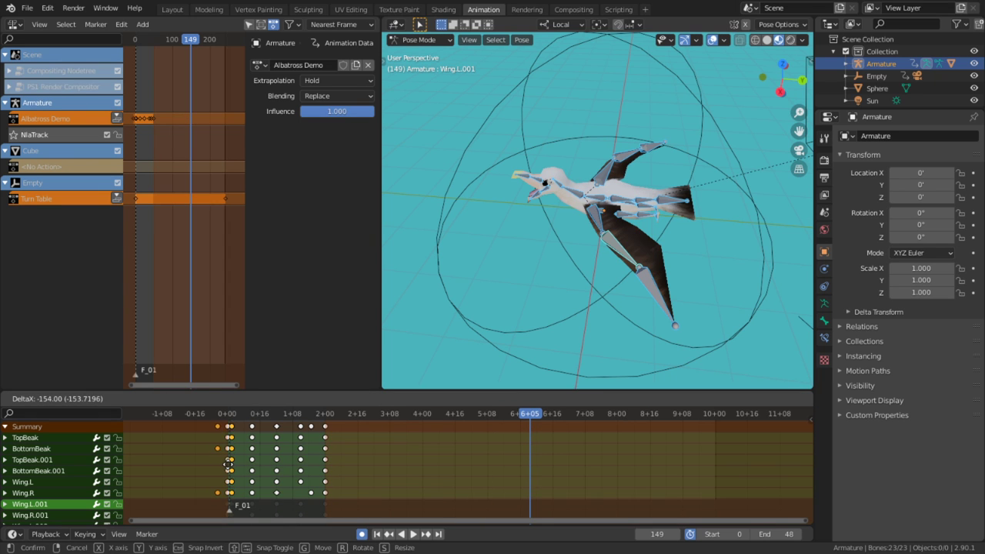
click(216, 465)
scroll(220, 468, up, 5)
middle_drag(258, 471, 611, 483)
scroll(513, 475, up, 4)
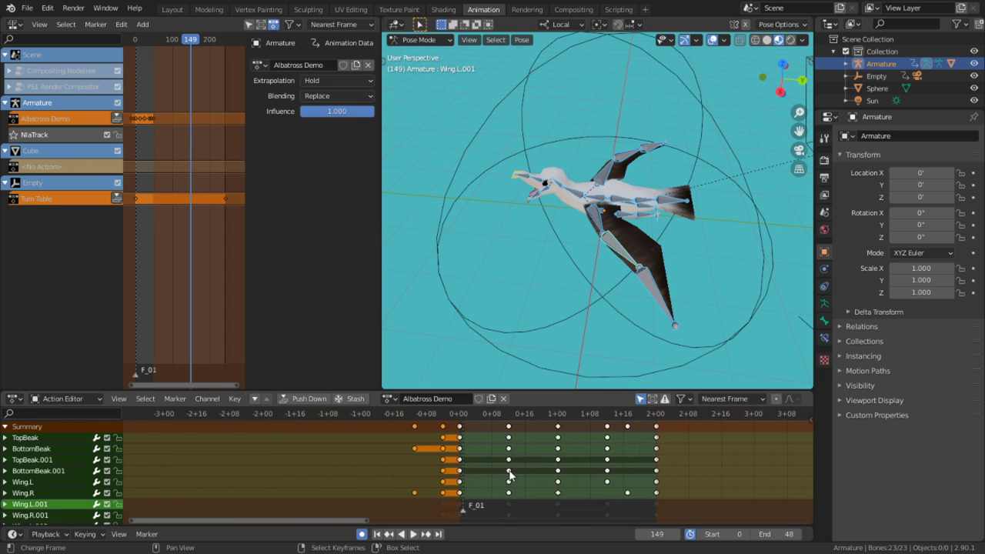
key(g)
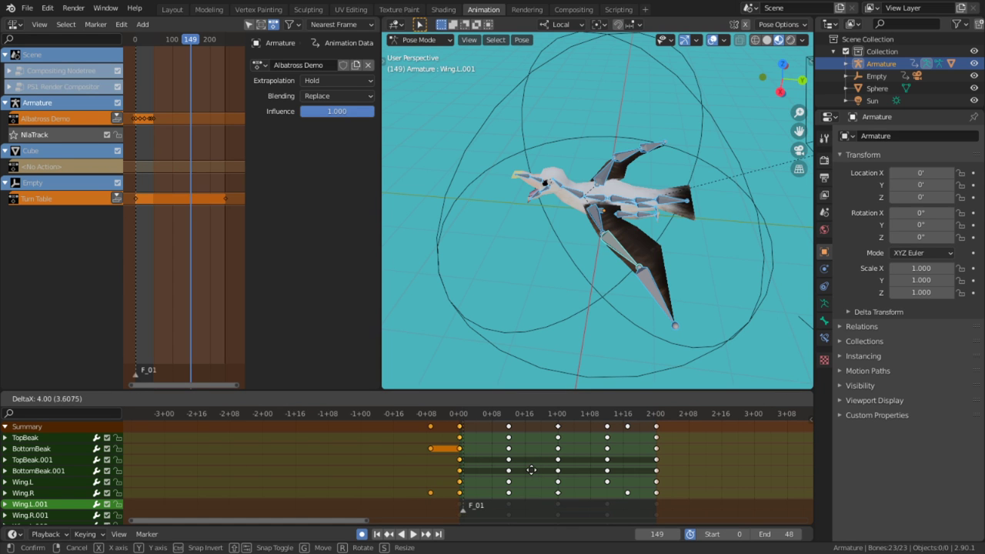
click(531, 469)
key(space)
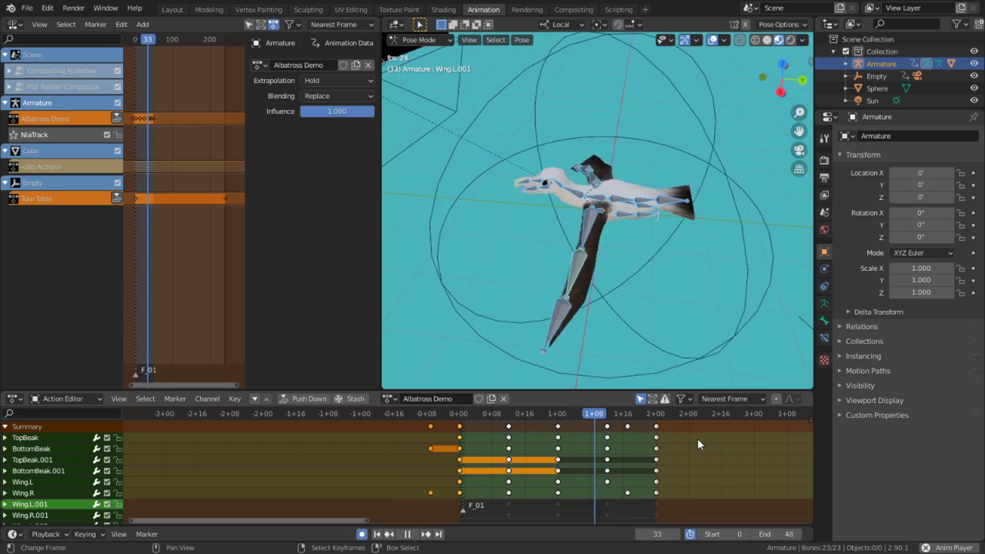
Compare the loop ends from another angle, copy the frame 0 keyframes onto frame 48 and play the animation
key(Escape)
click(659, 434)
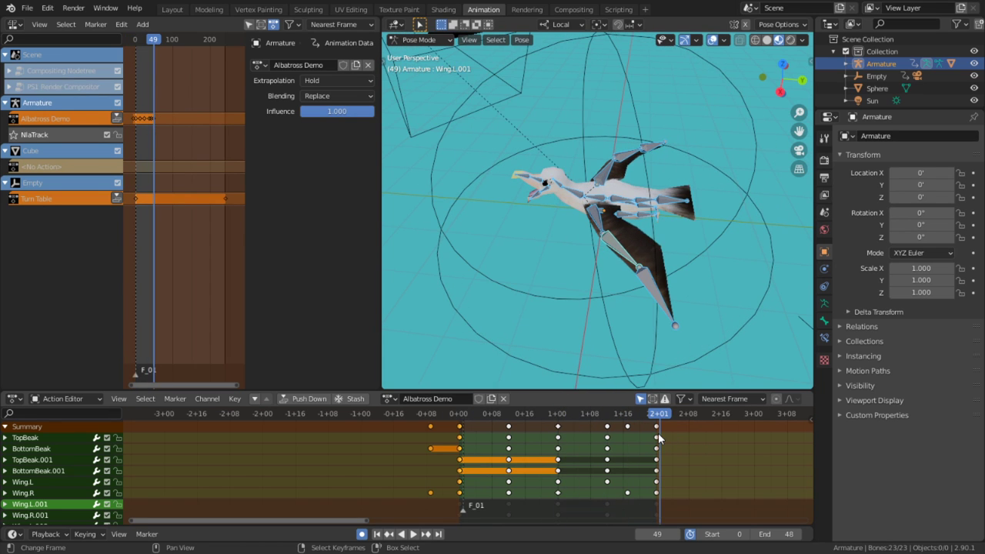
key(Up)
key(Down)
middle_drag(623, 254, 632, 297)
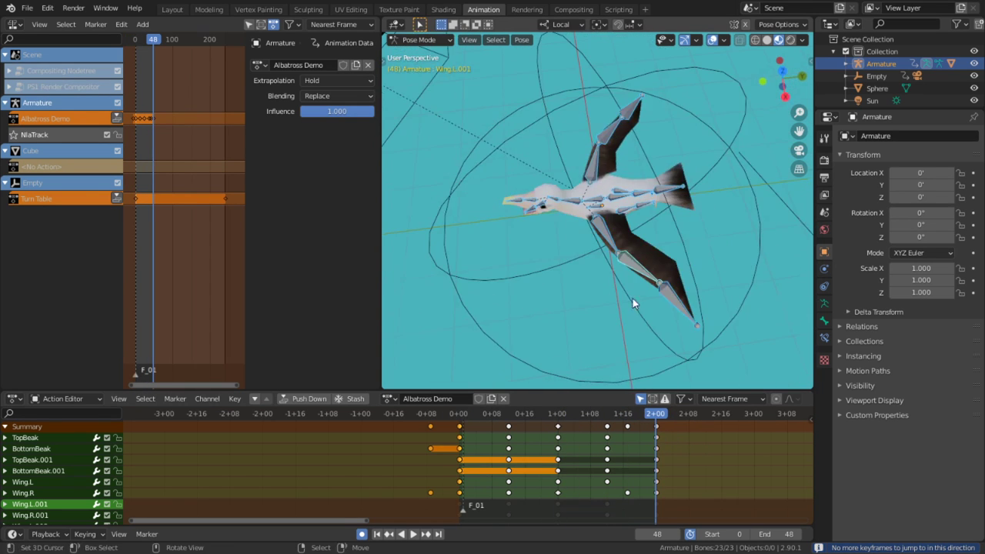
click(458, 434)
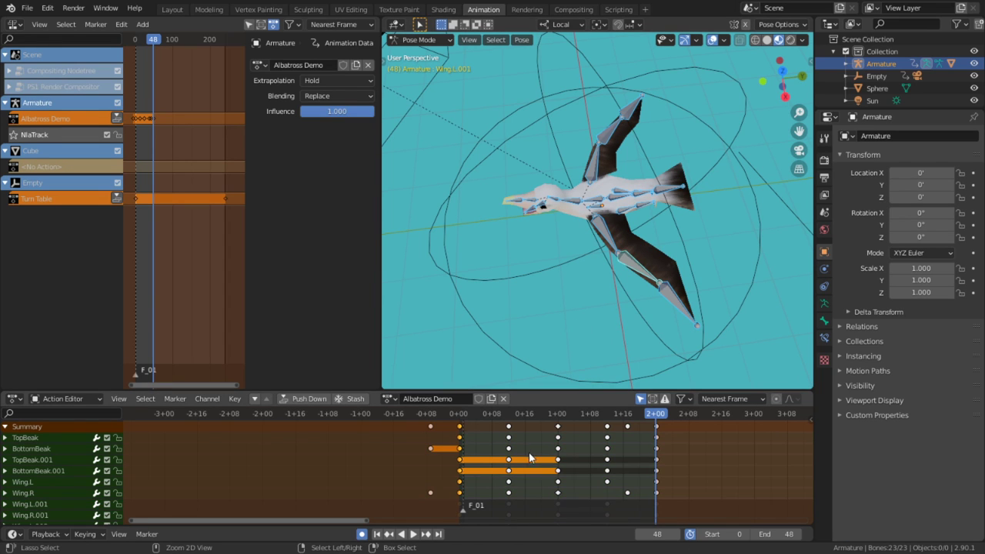
alt+click(659, 442)
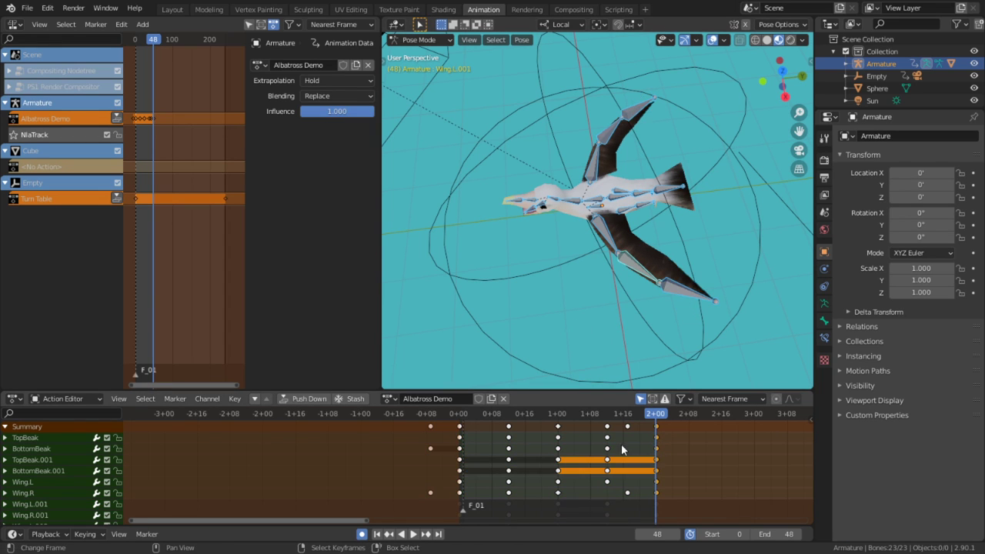
key(space)
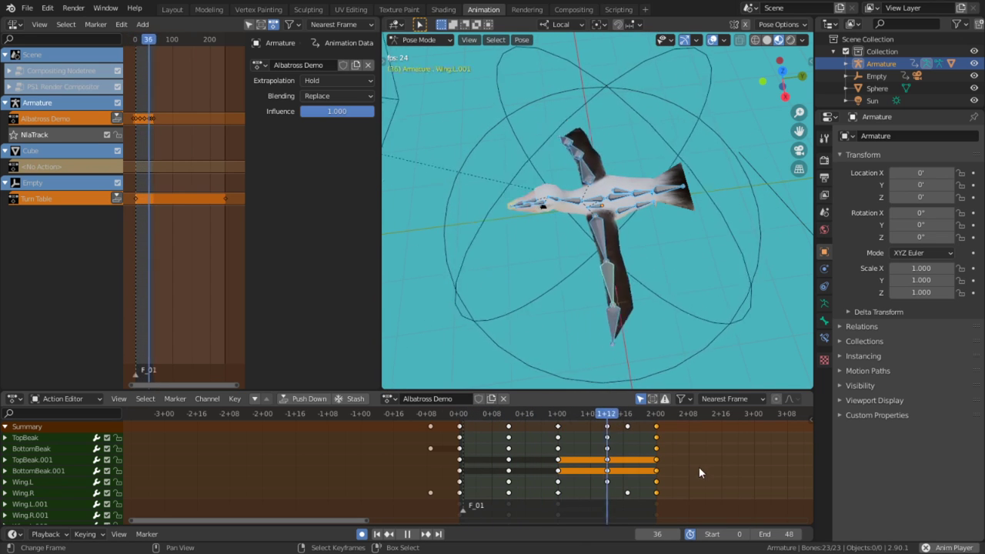
Stop playback and undo the edits back to before the pasted keyframes were moved to frame 0
key(space)
key(ctrl+z)
key(ctrl+z)
key(ctrl+z)
key(ctrl+z)
key(ctrl+z)
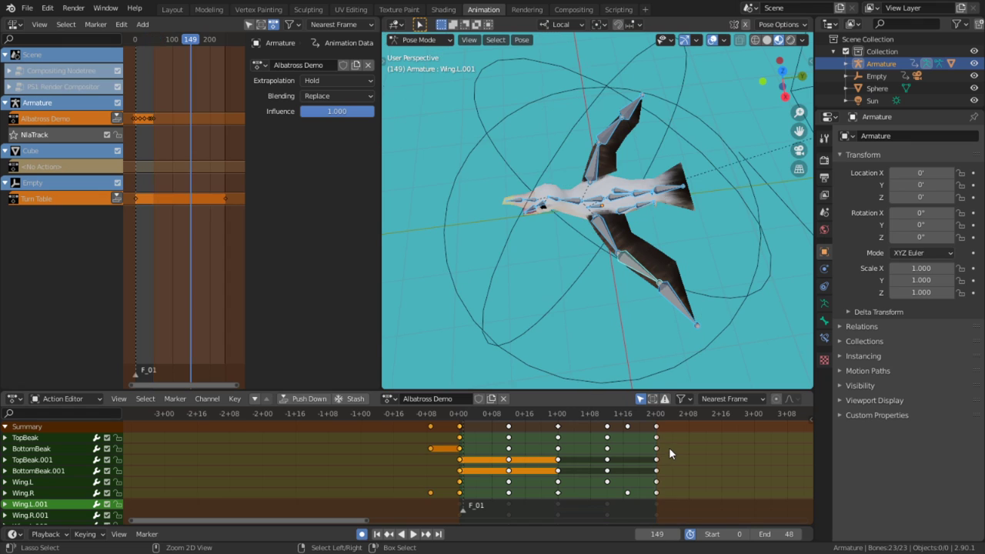
key(ctrl+z)
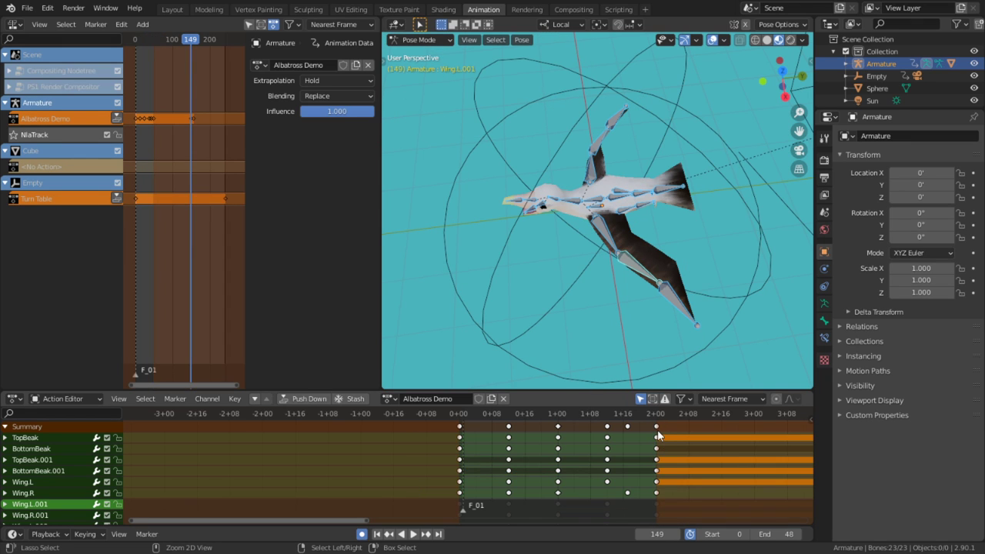
Try to copy the frame 48 keyframes onto frame 0, and undo the attempt
click(657, 430)
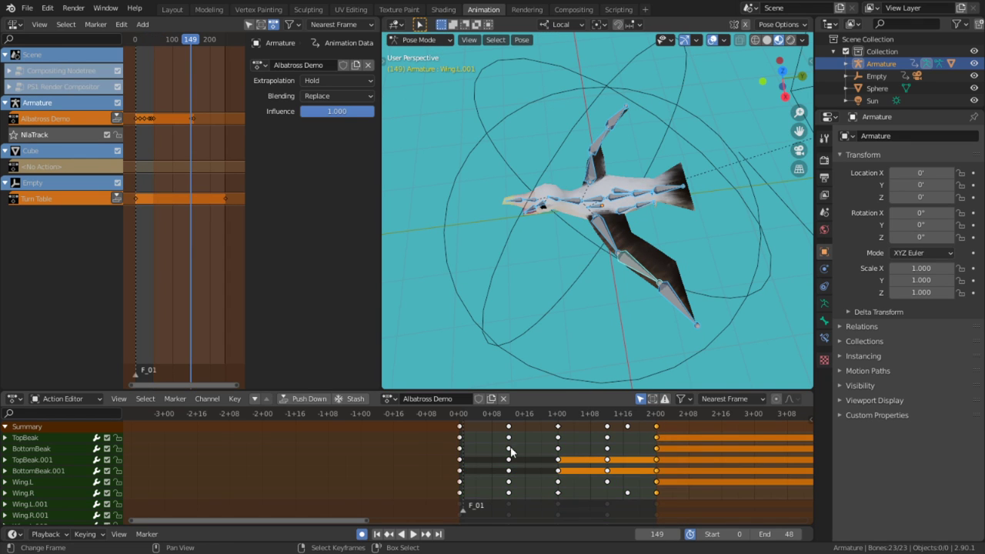
click(620, 446)
click(656, 426)
key(shift+Left)
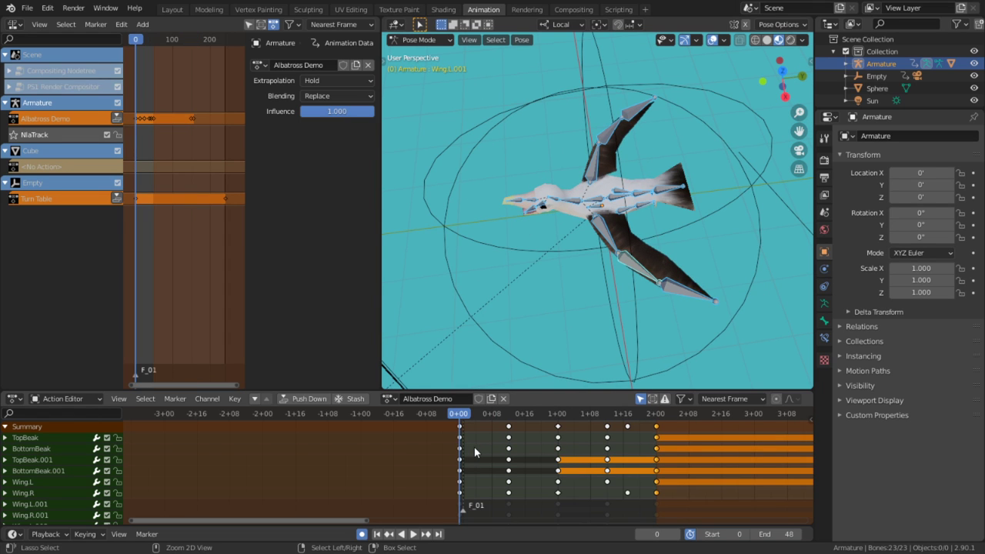
key(ctrl+k)
key(ctrl+z)
key(ctrl+z)
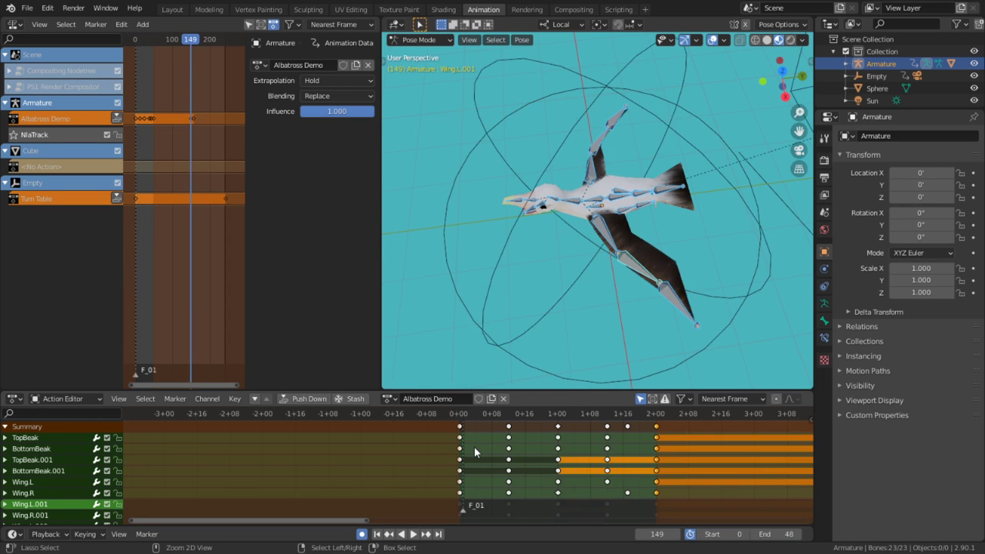
Copy all keyframes at frame 0 and paste them onto frame 48 to match the start pose
click(461, 436)
click(460, 426)
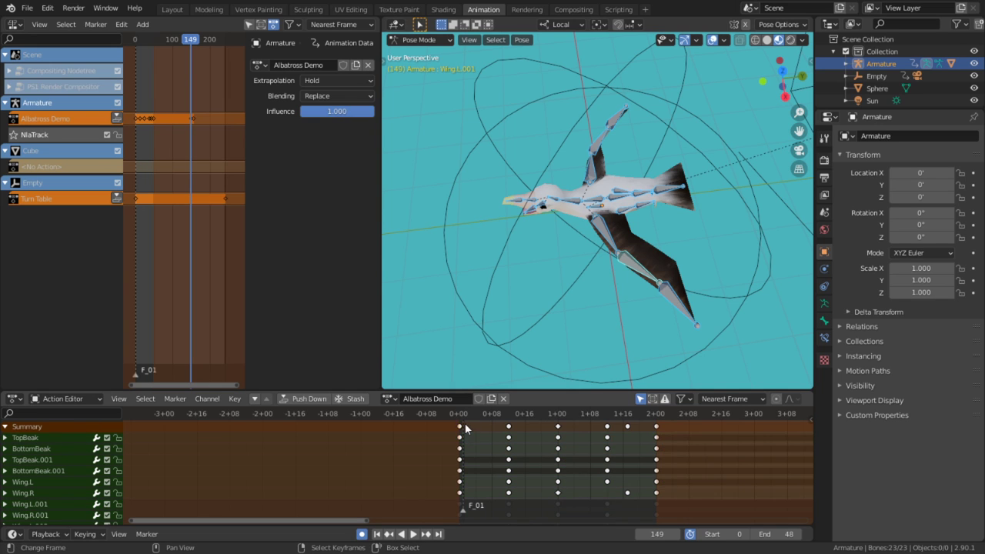
key(shift+Right)
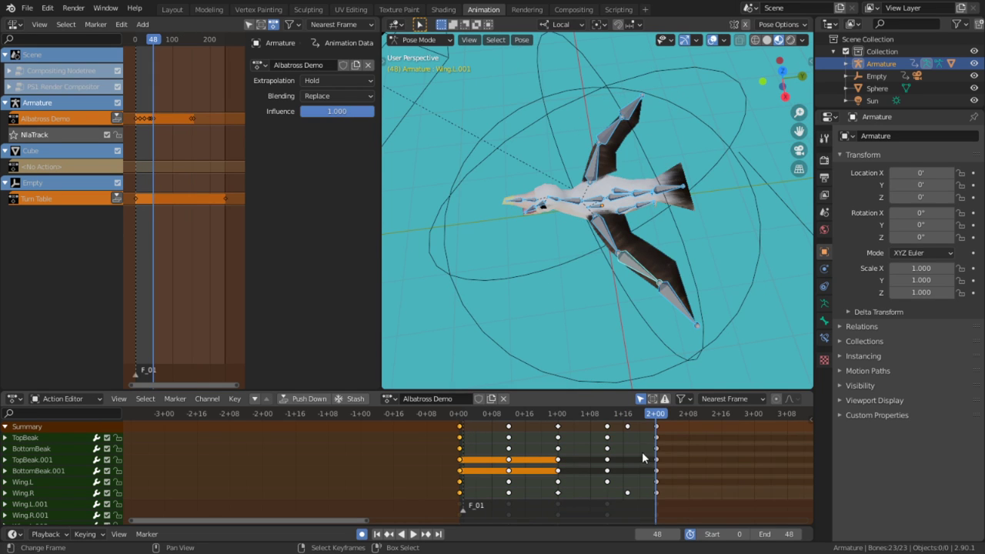
key(ctrl+v)
Delete the stray pasted keyframes beyond frame 48 in the Albatross Demo action
scroll(632, 444, down, 6)
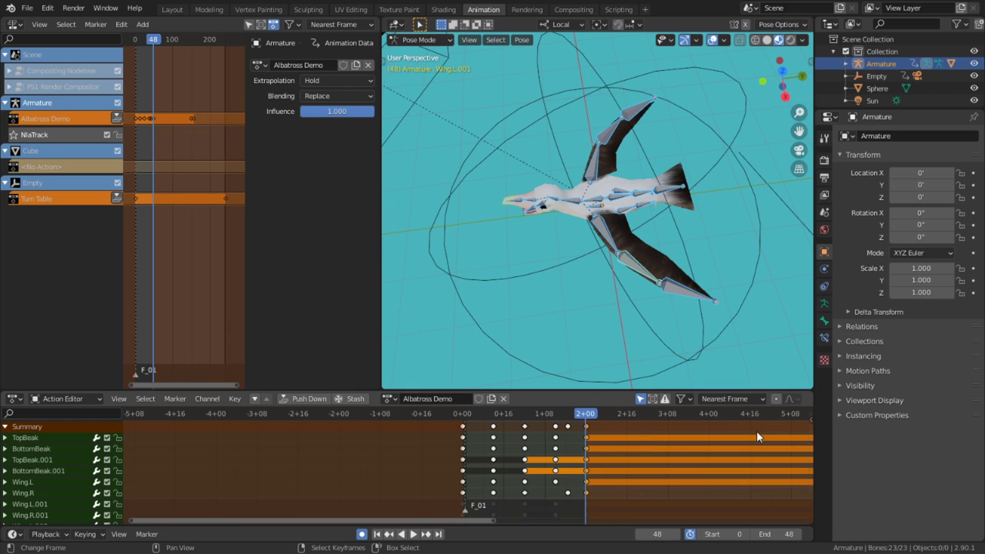
middle_drag(756, 431, 542, 460)
scroll(546, 462, down, 4)
right_click(635, 462)
key(c)
drag(618, 448, 607, 436)
right_click(606, 437)
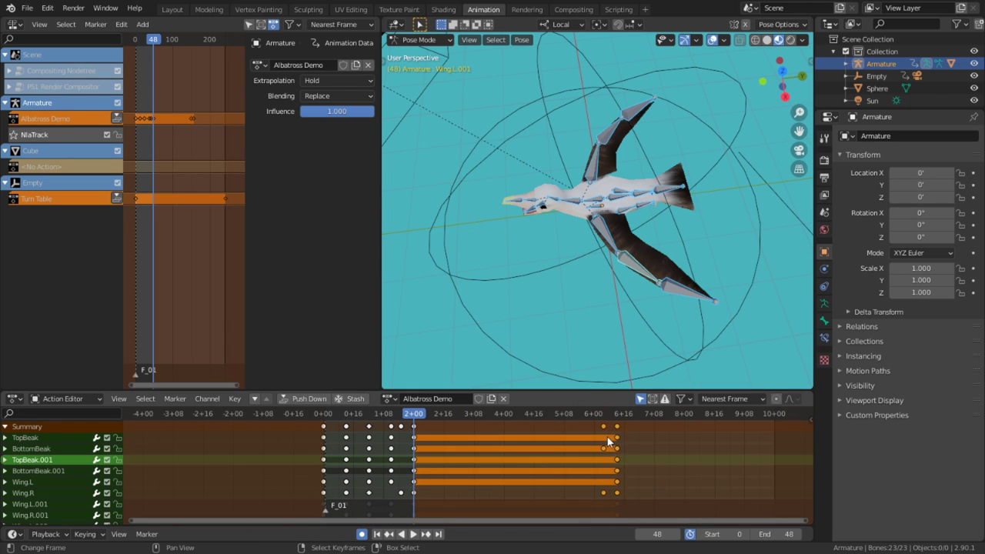
key(Delete)
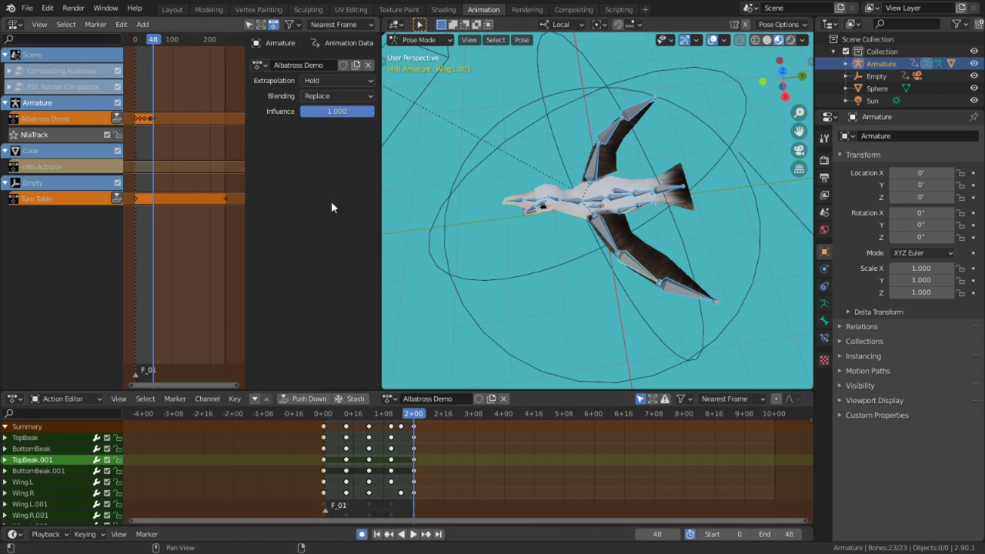
Push the Albatross Demo action down into a strip and set its repeat to 5
click(117, 119)
click(319, 328)
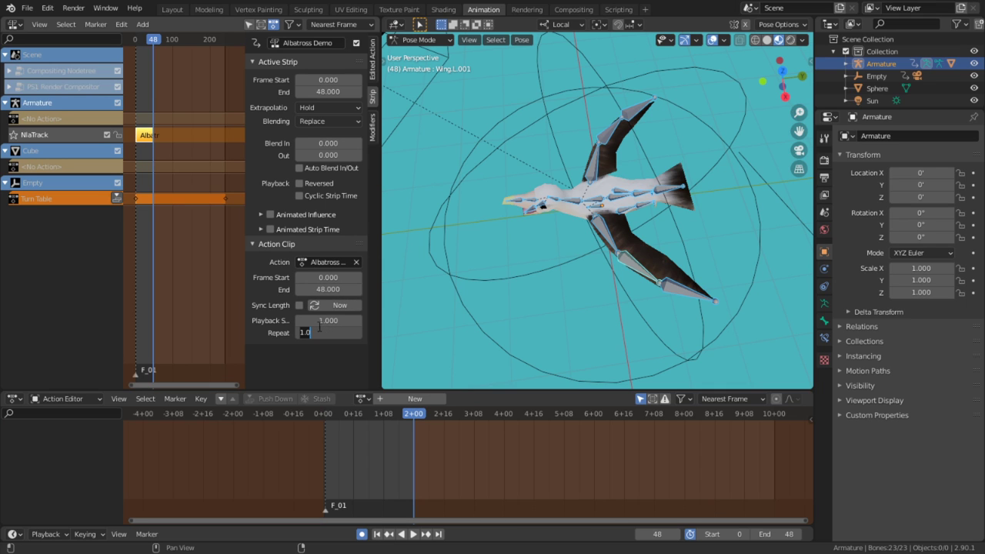
key(Return)
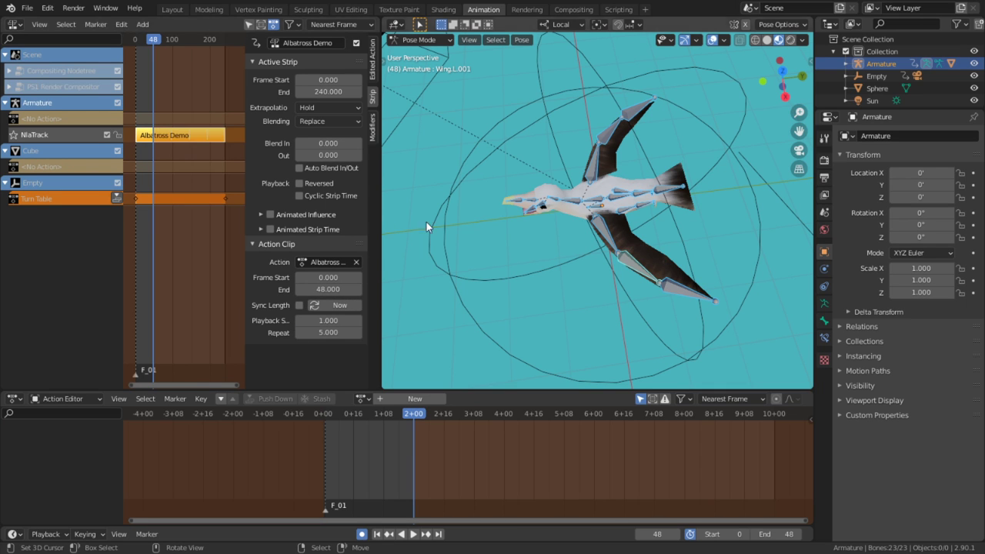
Maximize the 3D viewport, hide all overlays and orbit to a front view of the bird
key(ctrl+space)
click(893, 40)
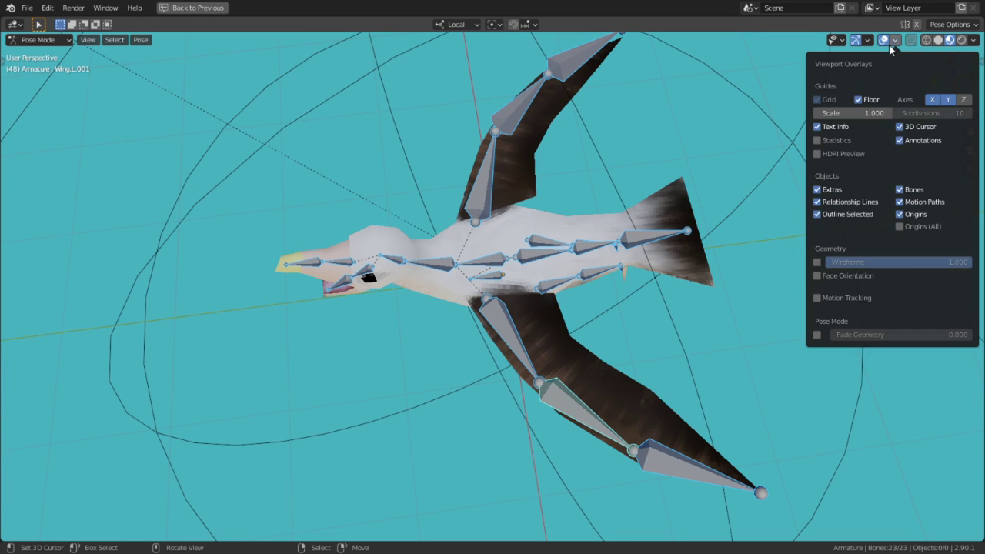
click(882, 41)
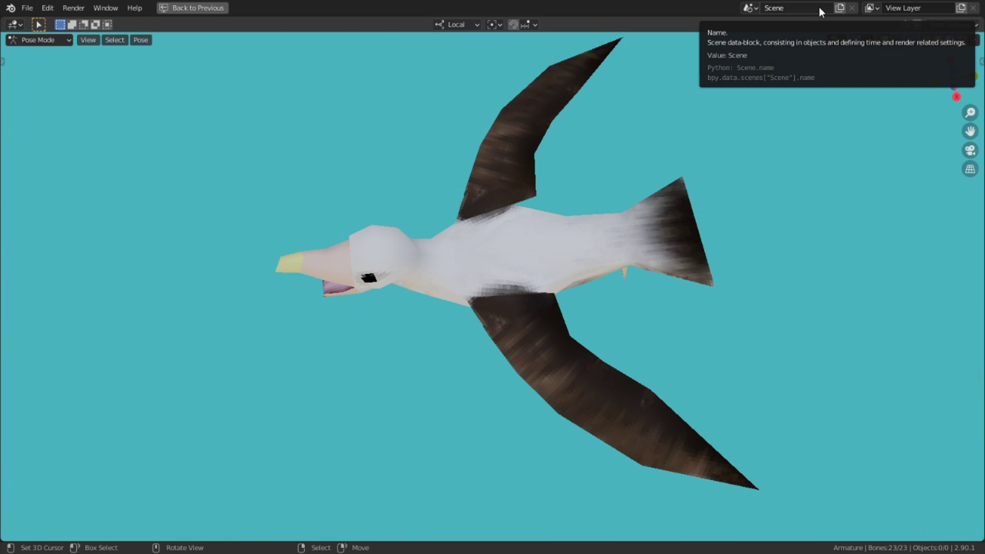
middle_drag(560, 358, 563, 326)
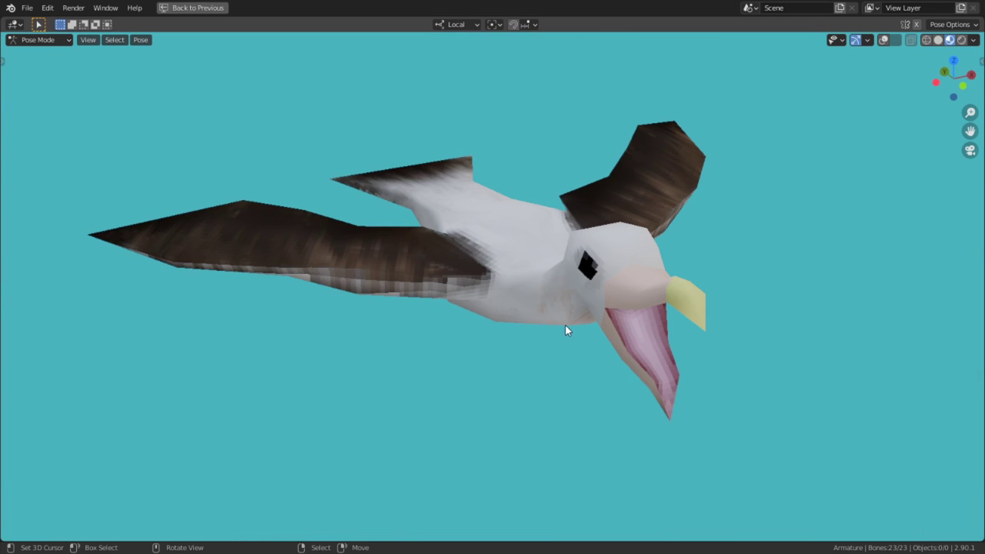
Play back the flapping animation in the maximized viewport and restore the full editor layout
key(space)
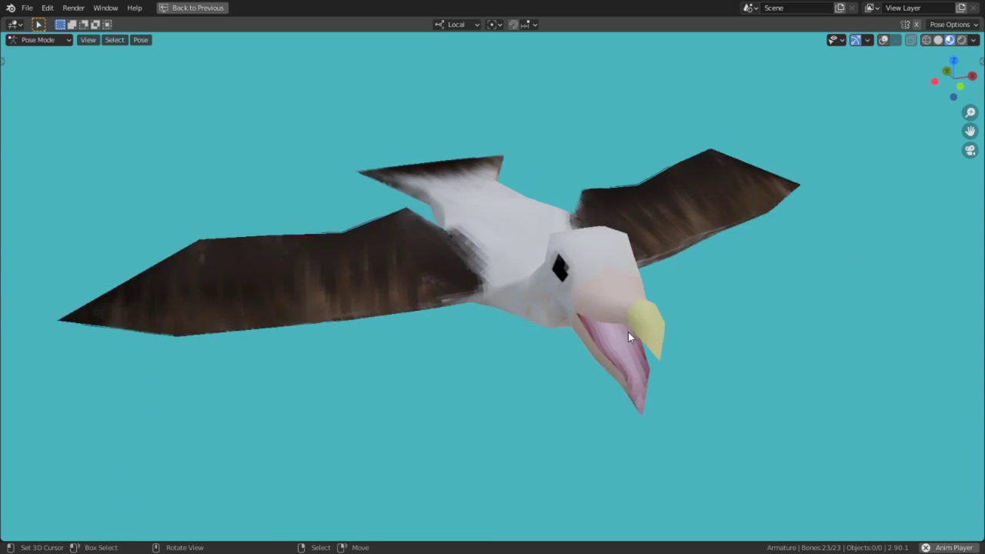
key(space)
key(ctrl+space)
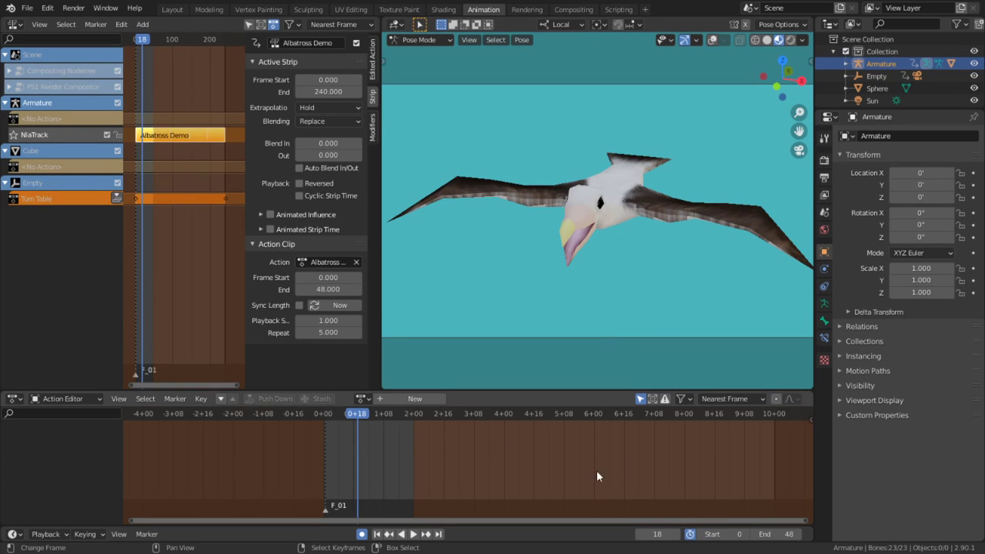
Turn off the preview frame range and switch the armature to Object Mode
click(690, 533)
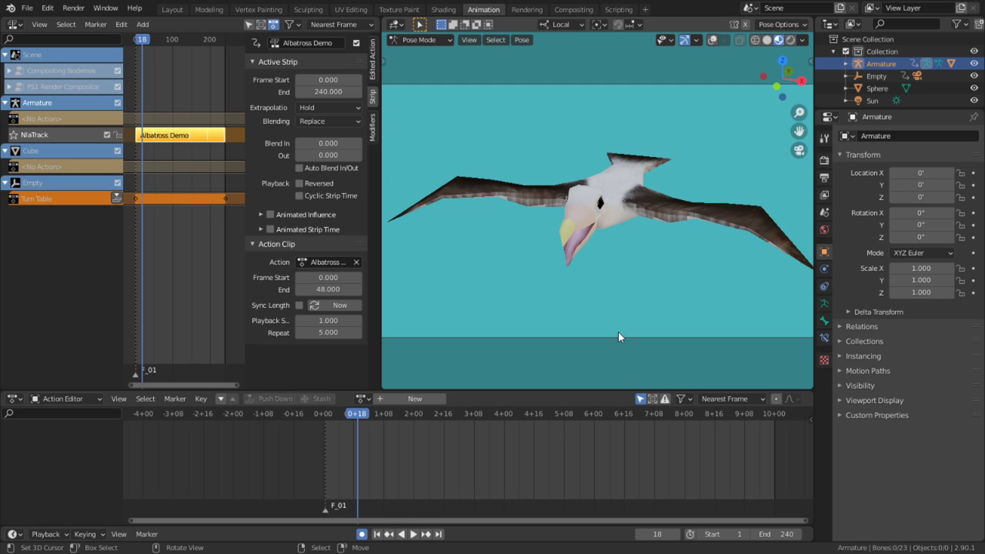
click(432, 40)
click(419, 53)
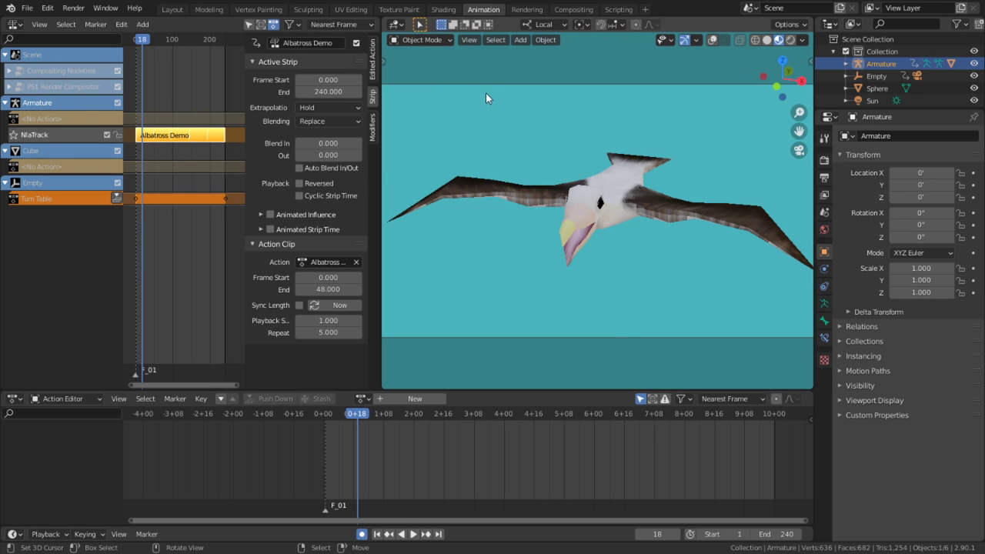
Show the viewport overlays, then select the scene camera and look through it
click(488, 86)
scroll(746, 114, down, 4)
middle_drag(686, 163, 622, 154)
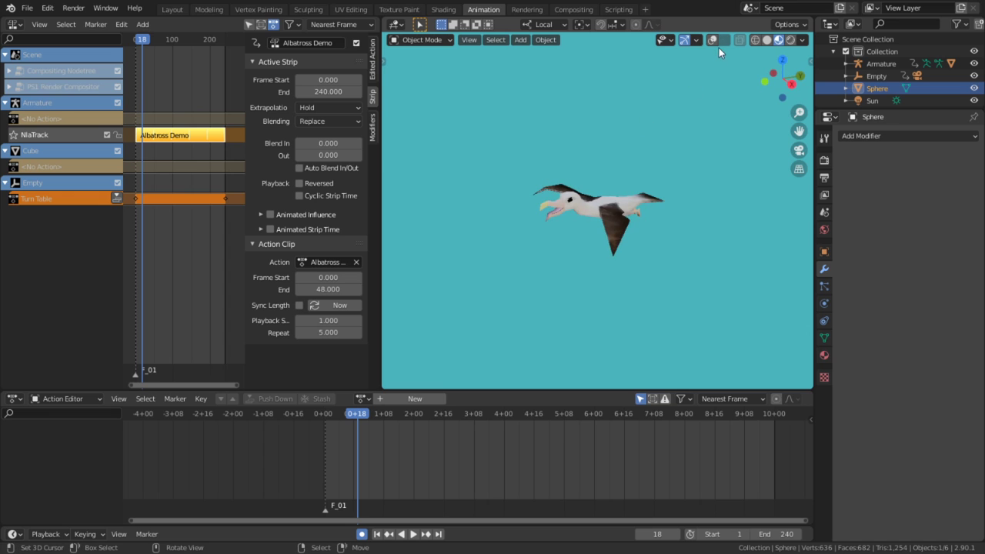
click(716, 41)
click(456, 125)
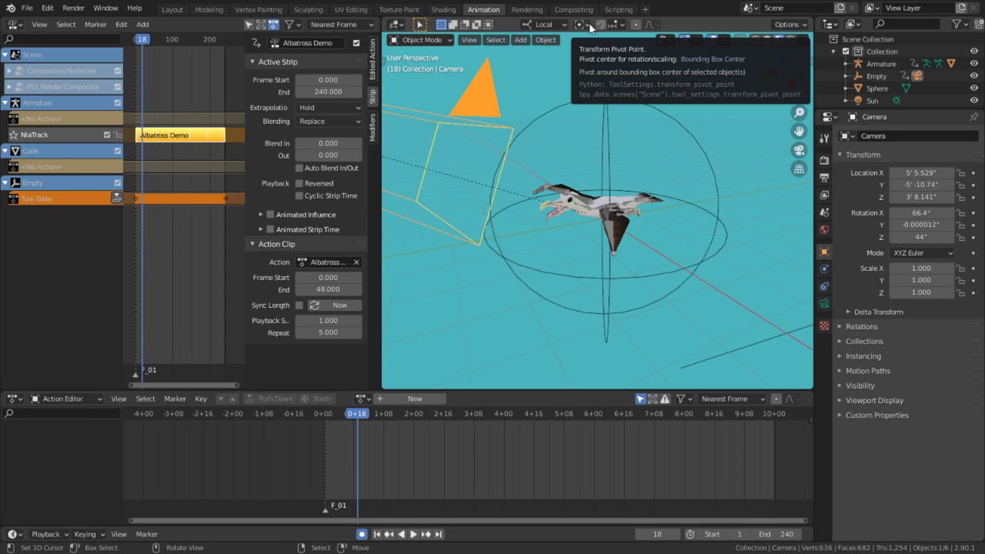
key(KP_0)
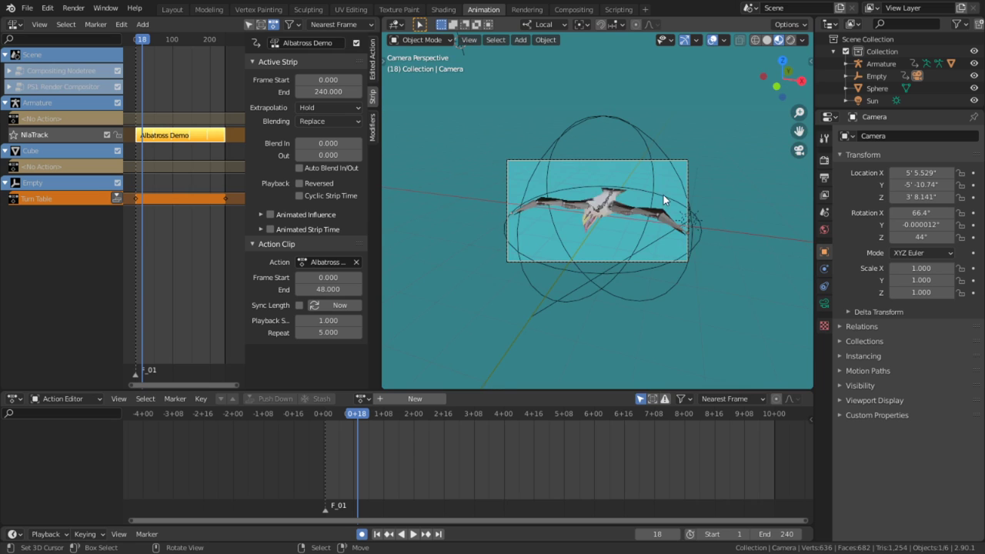
Snap the 3D cursor to the world origin and make it the transform pivot point
key(shift+s)
click(565, 245)
click(580, 25)
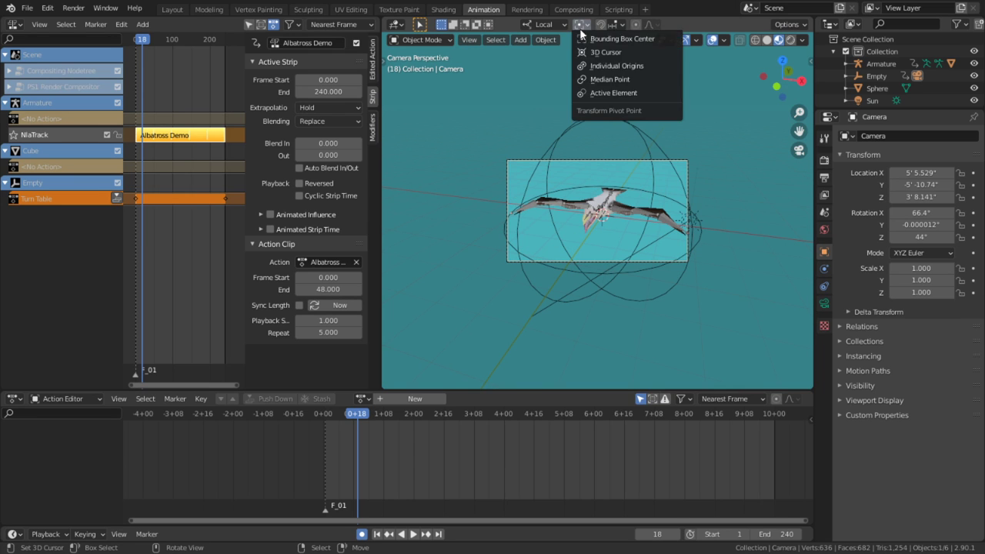
click(605, 52)
Trackball-rotate the camera around the 3D cursor to an X rotation of about 75.5° and preview the turntable animation
key(r)
key(r)
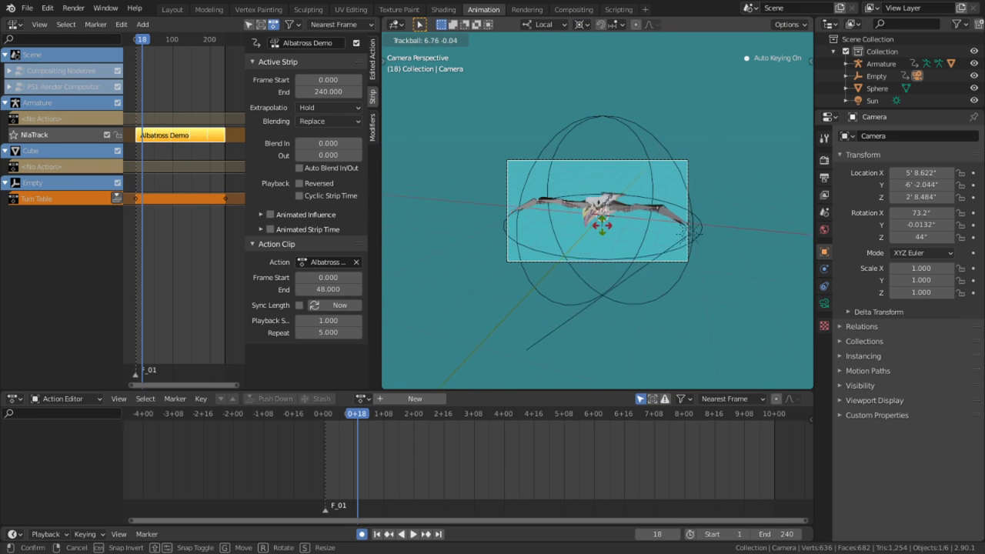
click(613, 300)
key(Home)
key(space)
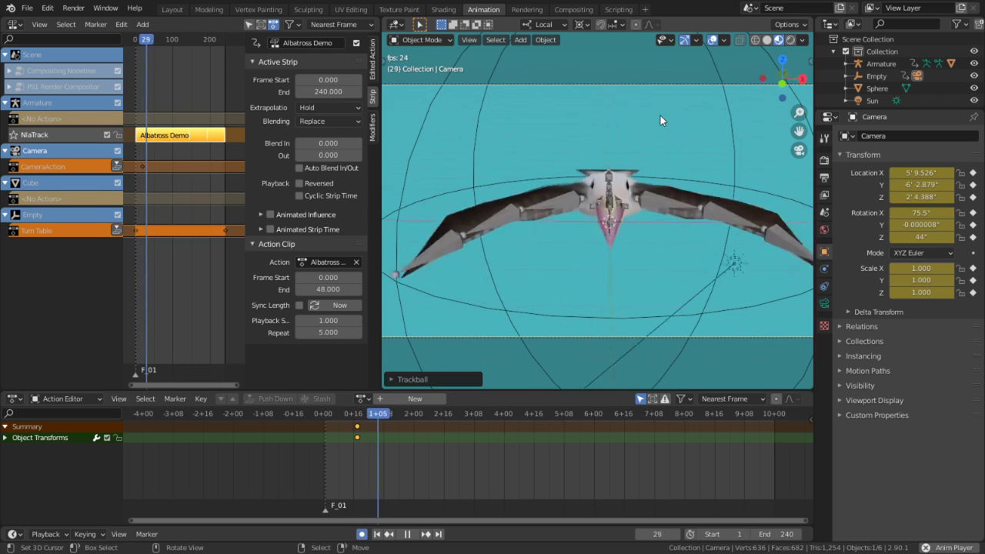
key(space)
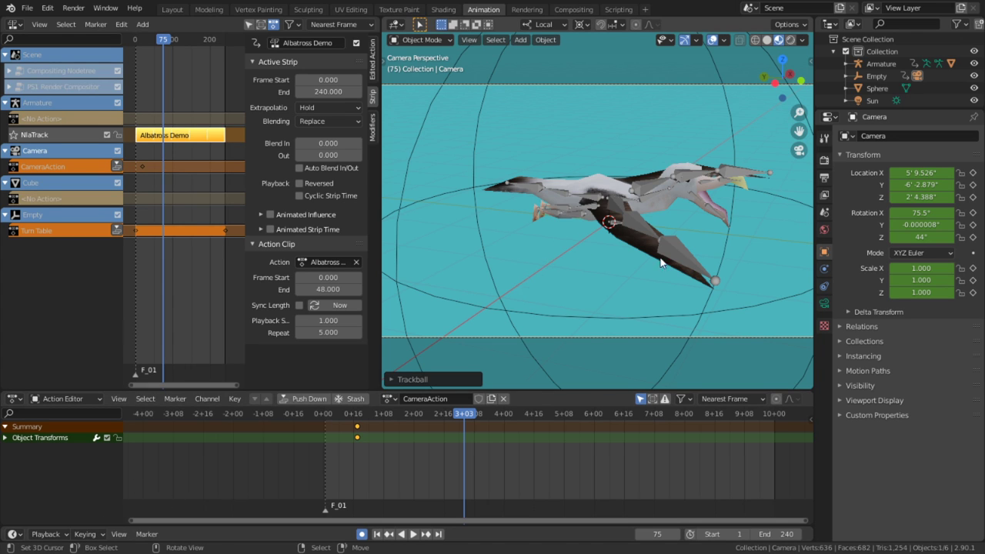
Set the render resolution to 428 px by 256 px
click(827, 177)
click(951, 151)
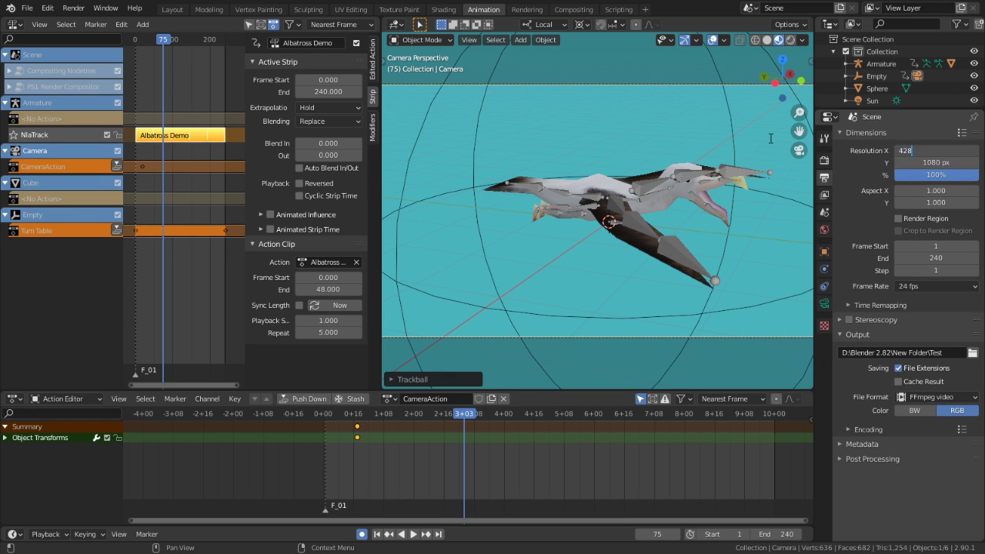
text(428)
key(Return)
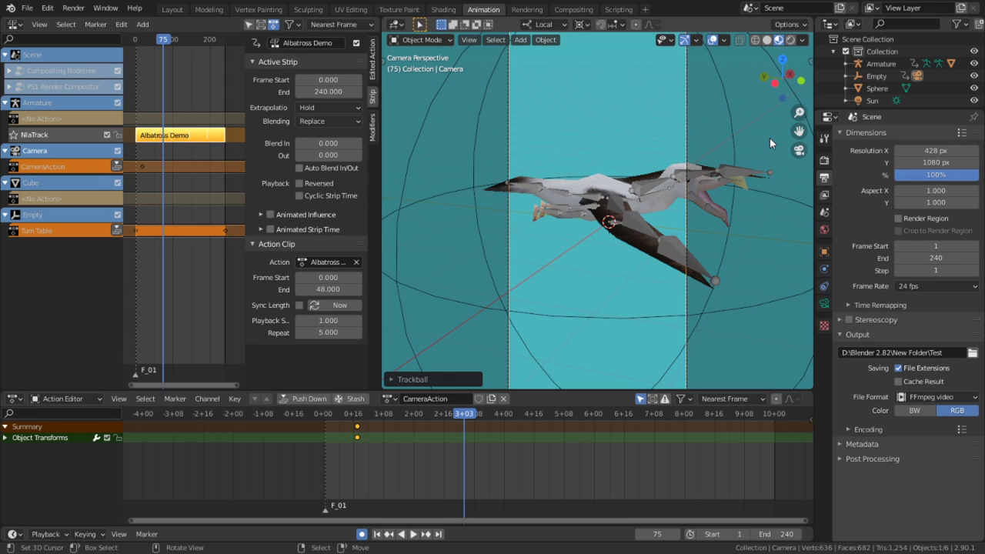
click(919, 158)
key(Return)
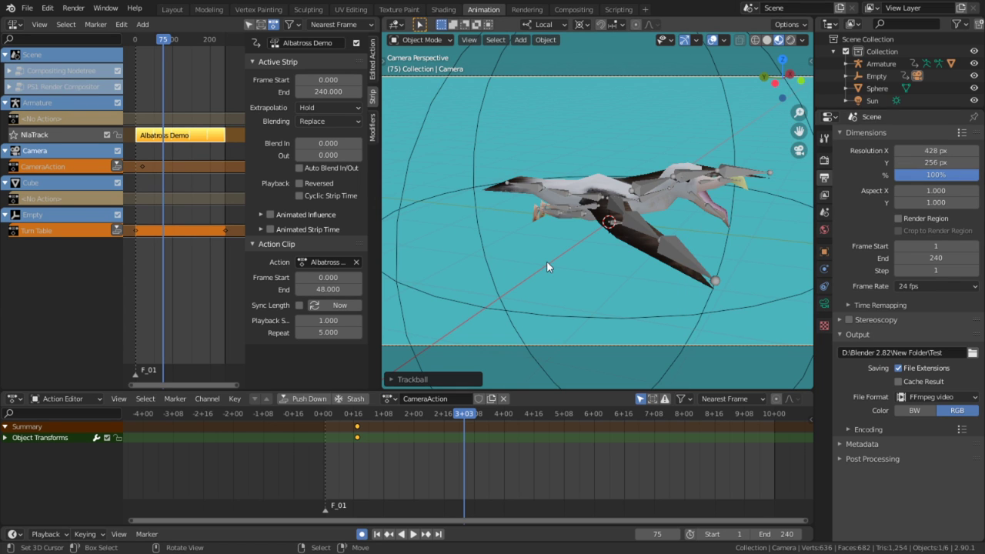
Render frame 75 and inspect the enlarged image
key(F12)
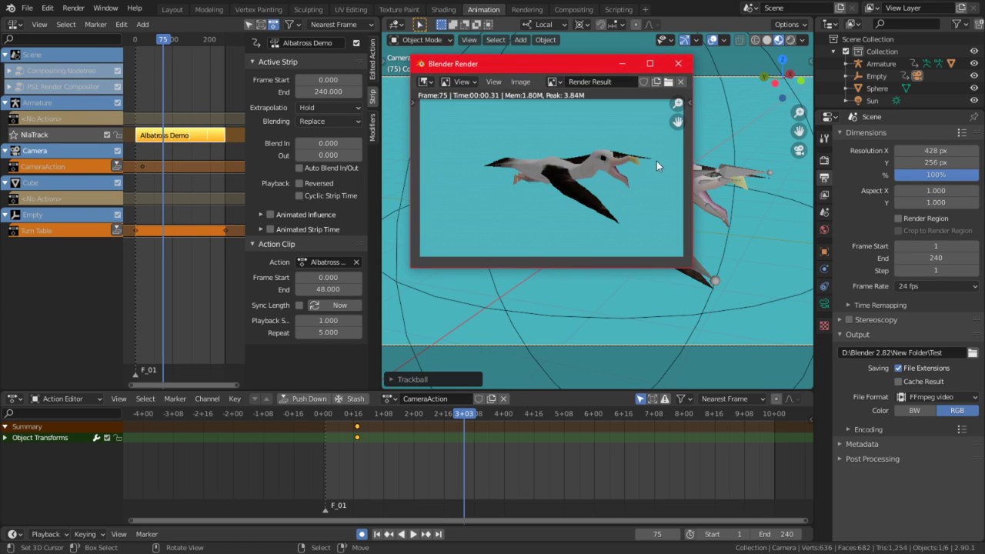
click(648, 63)
scroll(669, 181, up, 4)
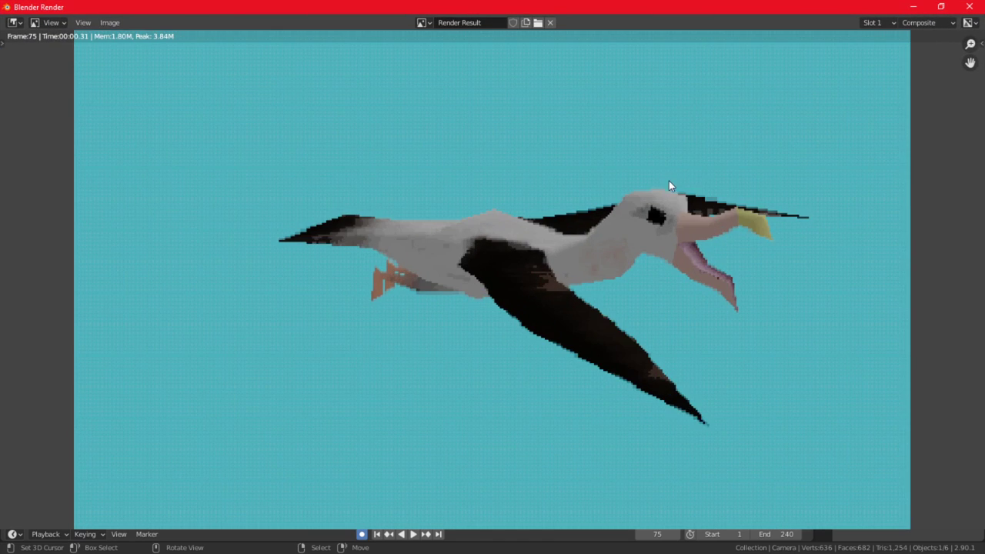
scroll(670, 181, up, 2)
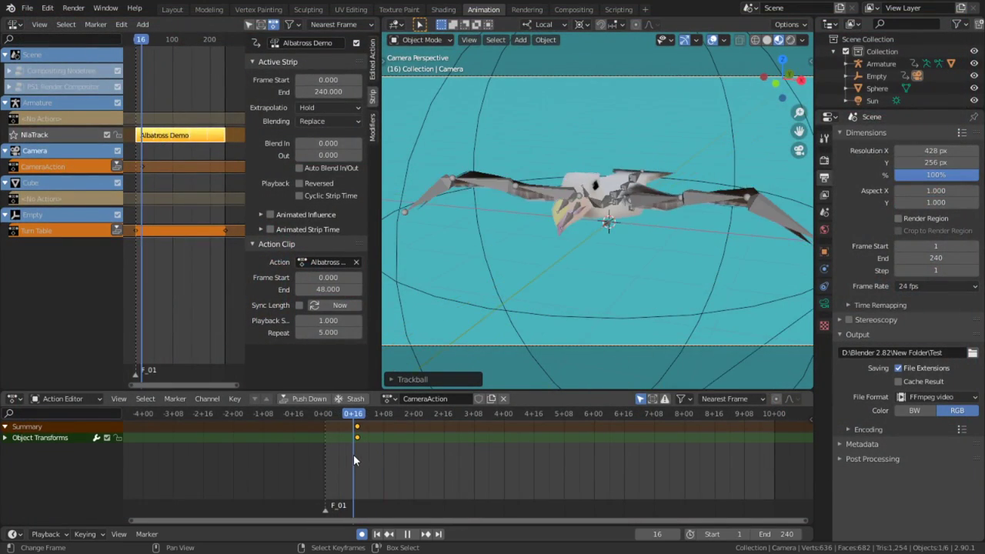
Stop playback at frame 20, render that frame and inspect the bird's head up close
key(space)
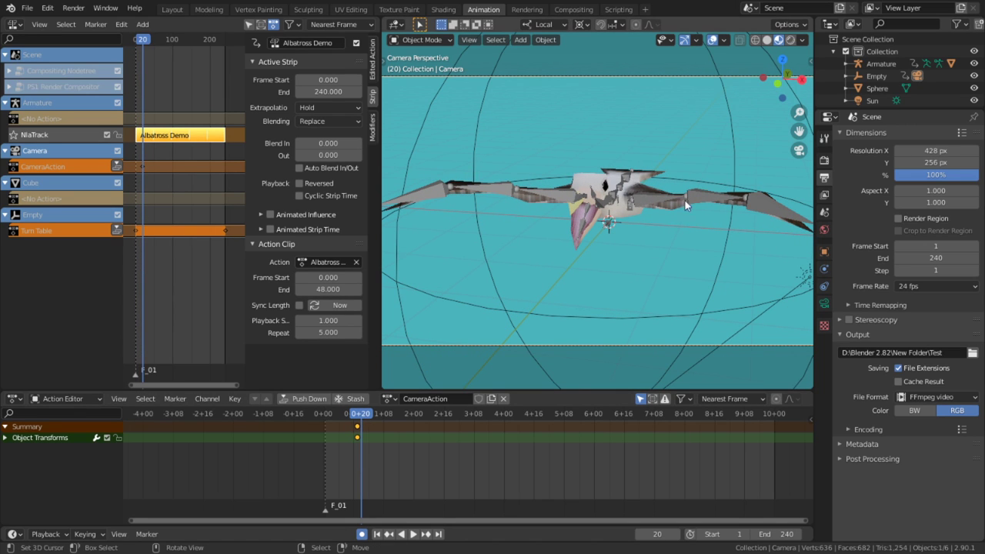
key(F12)
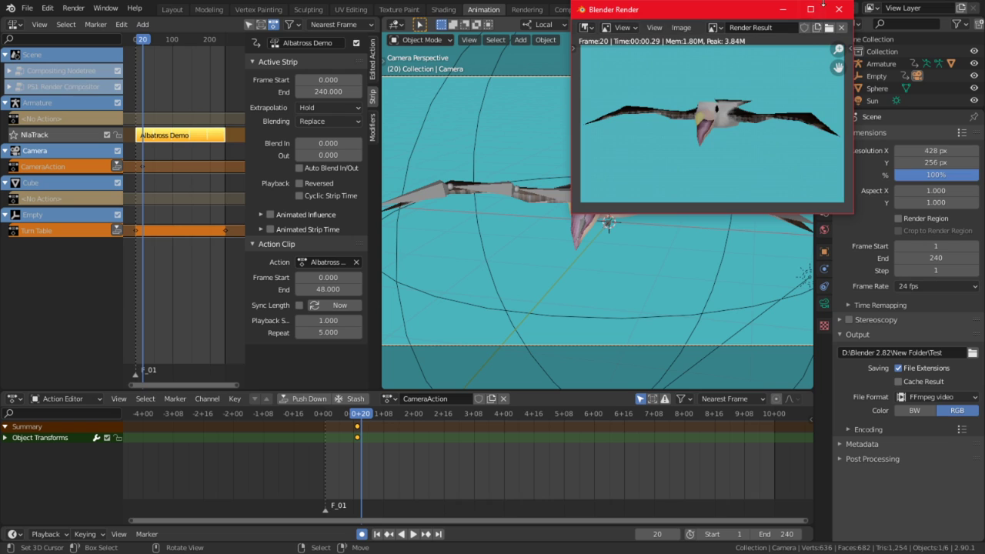
click(812, 11)
scroll(677, 219, up, 8)
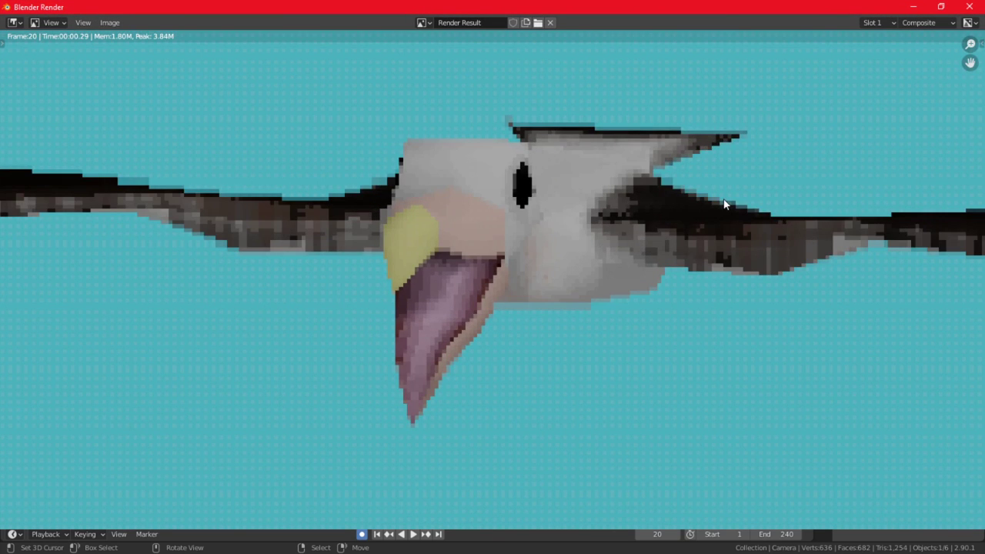
key(Escape)
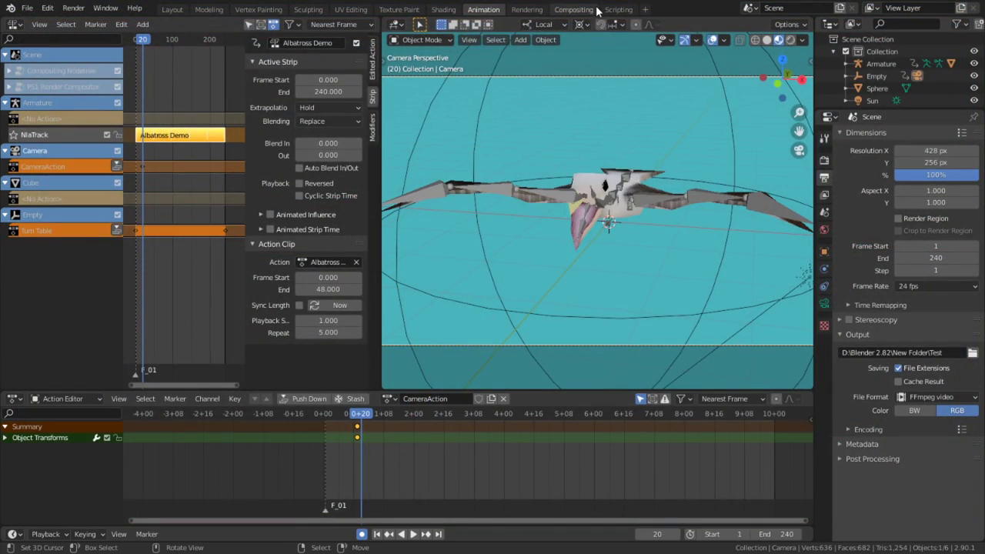
Try a Compression Factor of 0 on the PS1 Render Compositor node with a test render of frame 20
click(573, 10)
key(BackSpace)
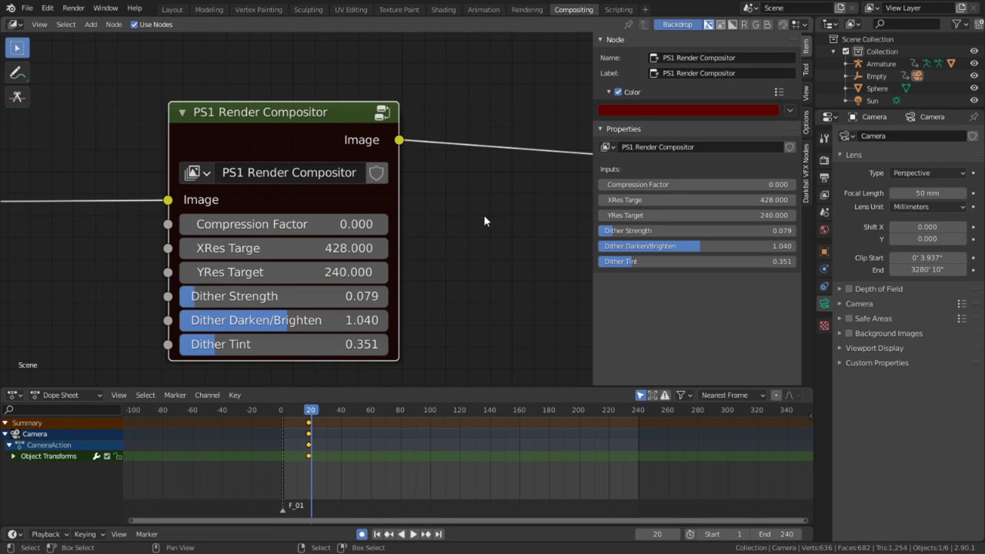
key(F12)
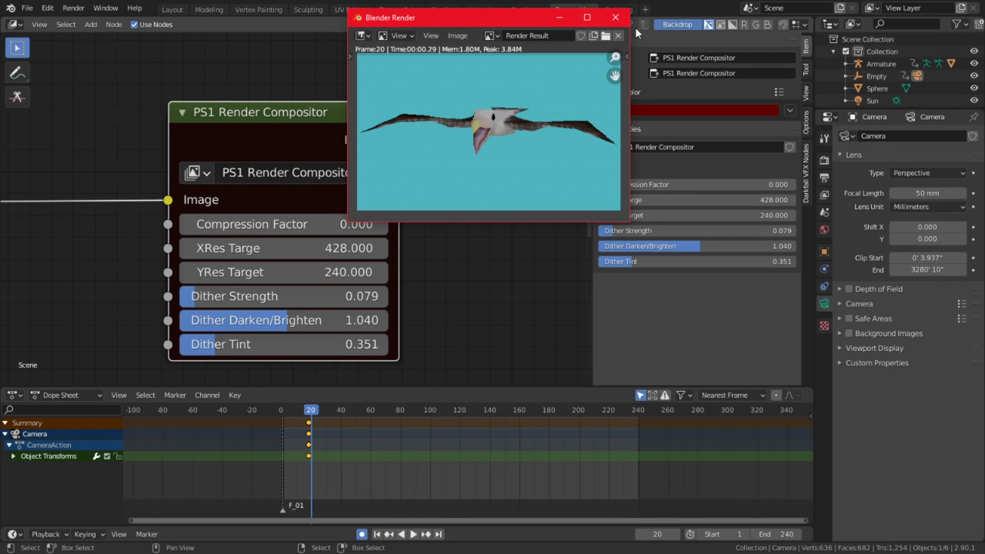
click(615, 17)
Set the PS1 Render Compositor node's Compression Factor to 0.75
click(321, 221)
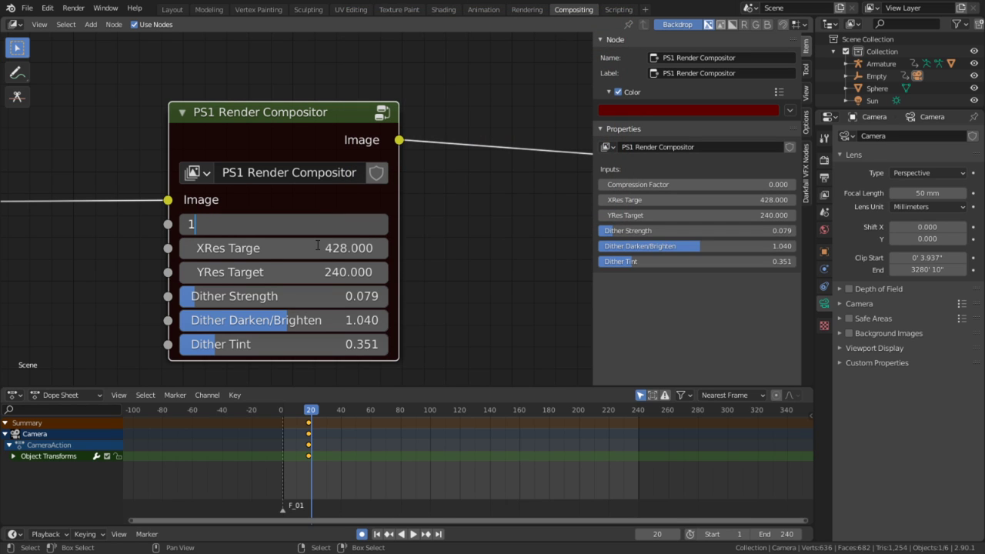
text(0.75)
key(Return)
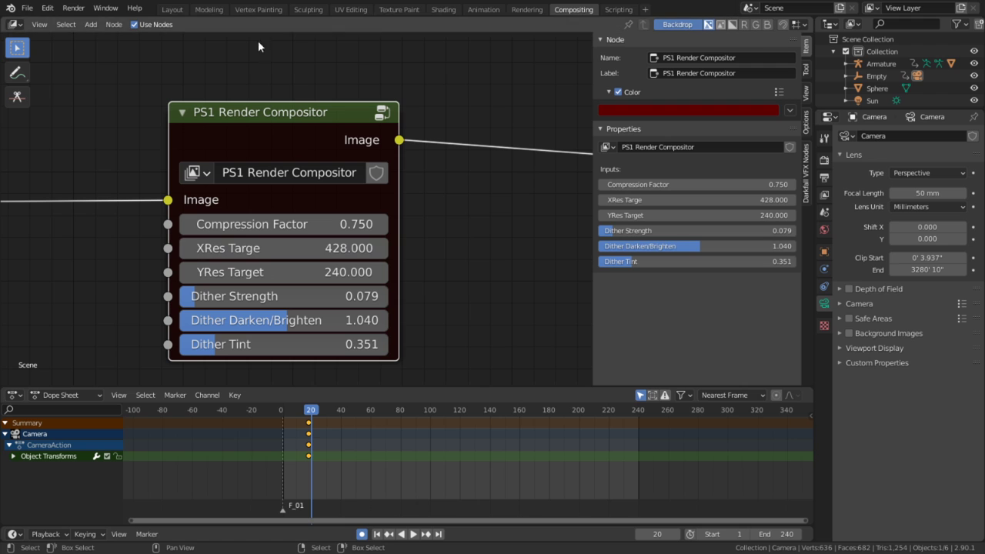
View the scene in the Layout workspace with rendered shading and check the background sphere's material settings
click(183, 9)
middle_drag(200, 52, 331, 154)
click(790, 40)
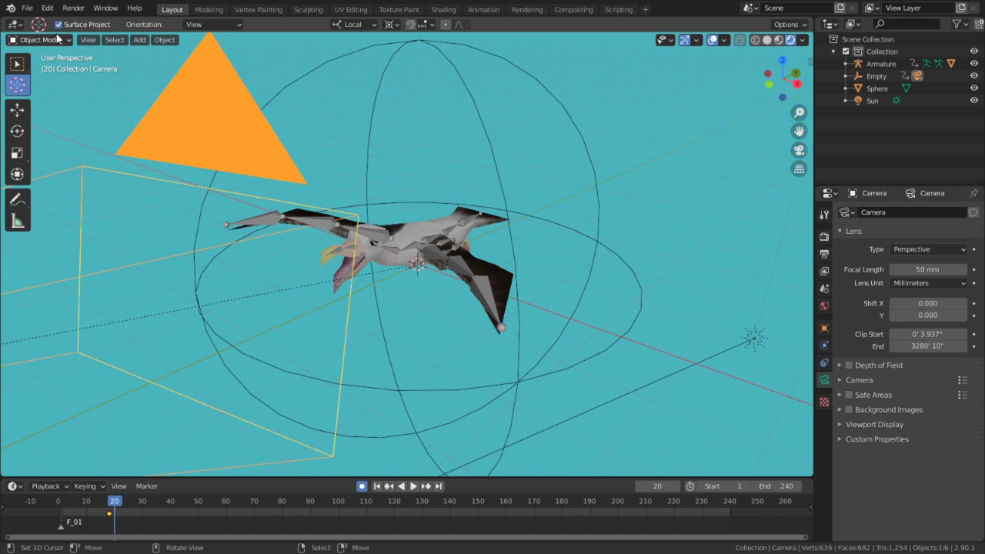
click(691, 162)
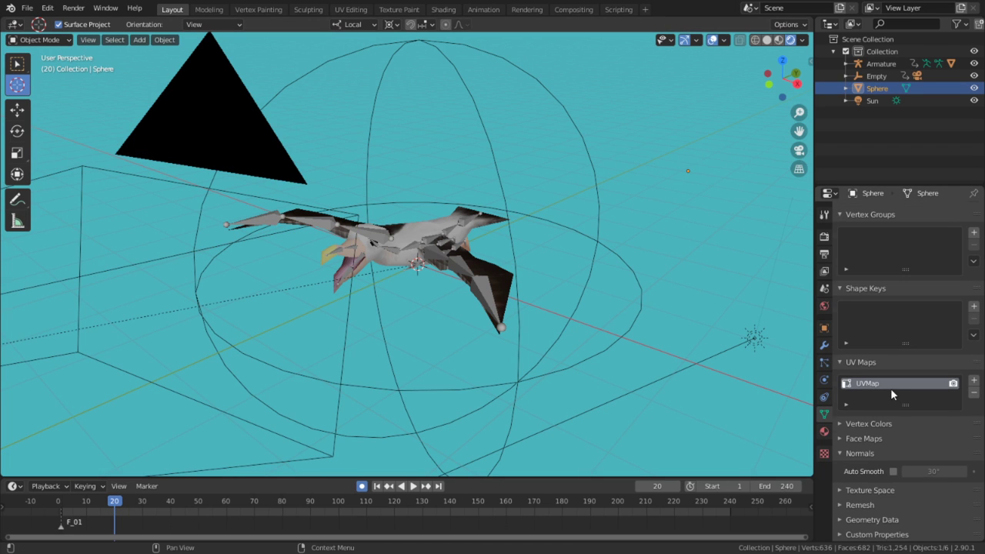
click(824, 432)
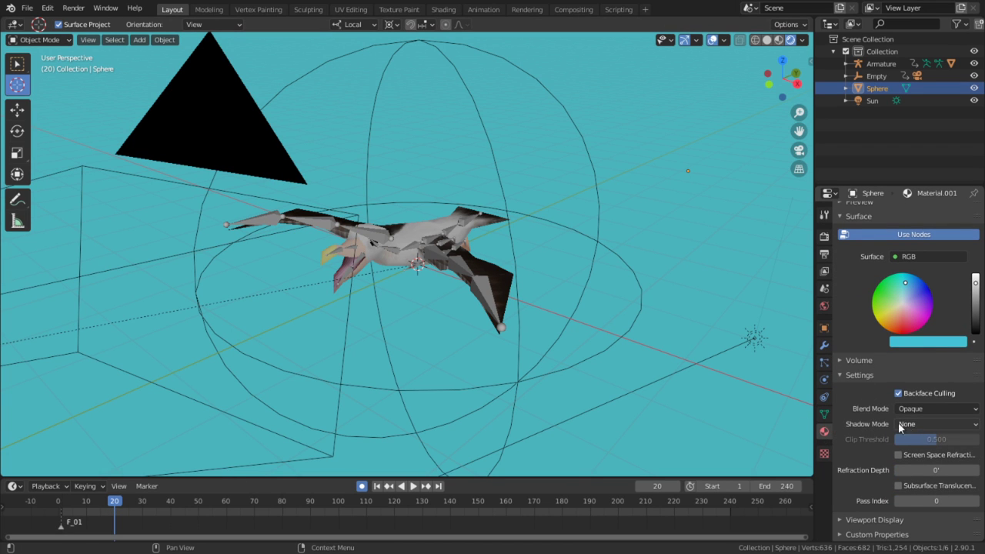
Move the Sun light by about 0' 4" in X, -7' 10" in Y and 4' 11" in Z
click(756, 344)
middle_drag(756, 345, 665, 328)
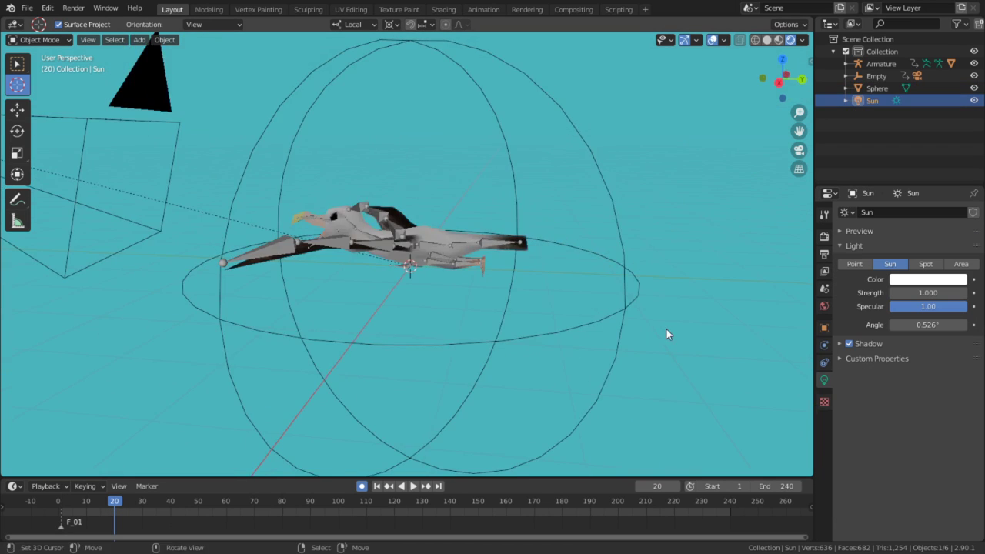
key(g)
click(121, 369)
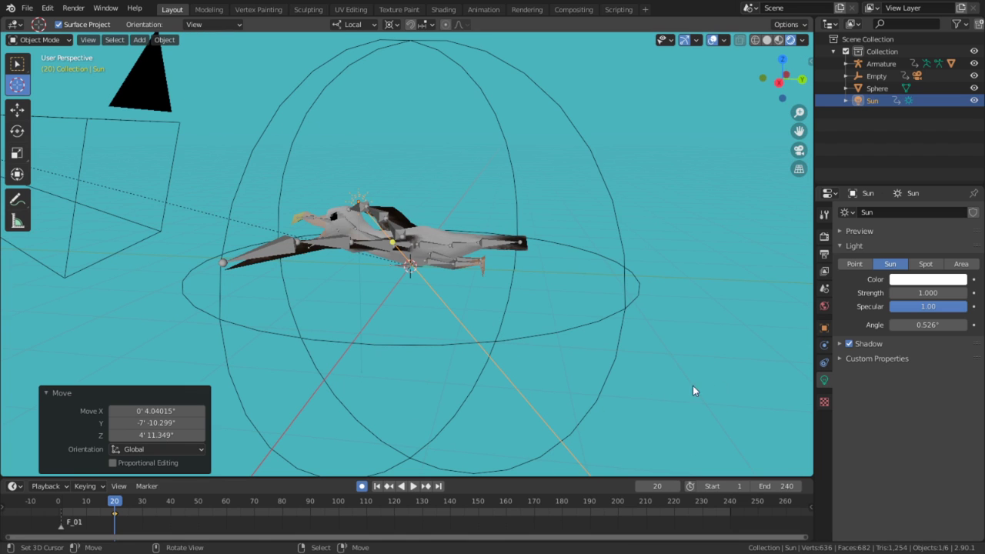
Trackball-rotate the Sun light around the 3D cursor to change the direction it lights the bird from
middle_drag(761, 277, 635, 285)
key(r)
key(r)
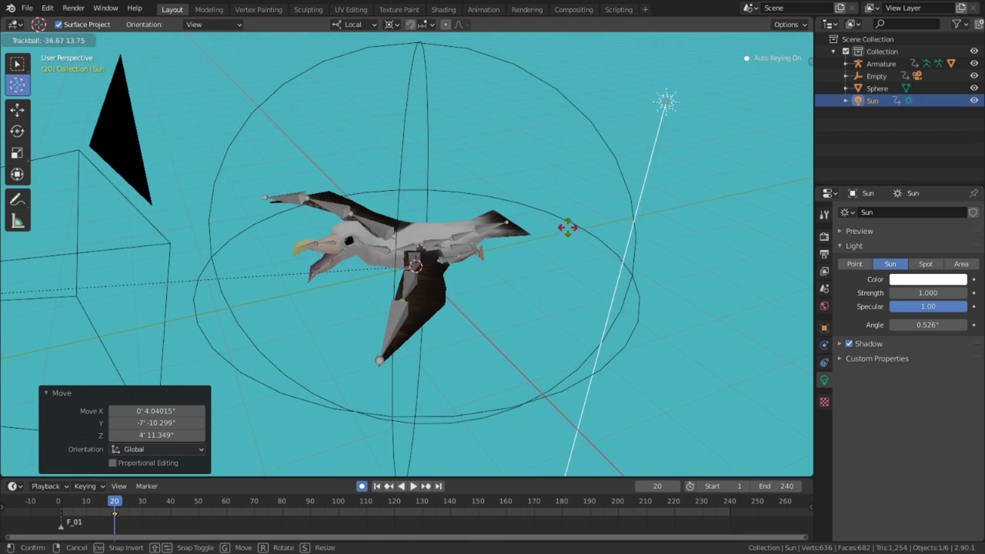
click(551, 268)
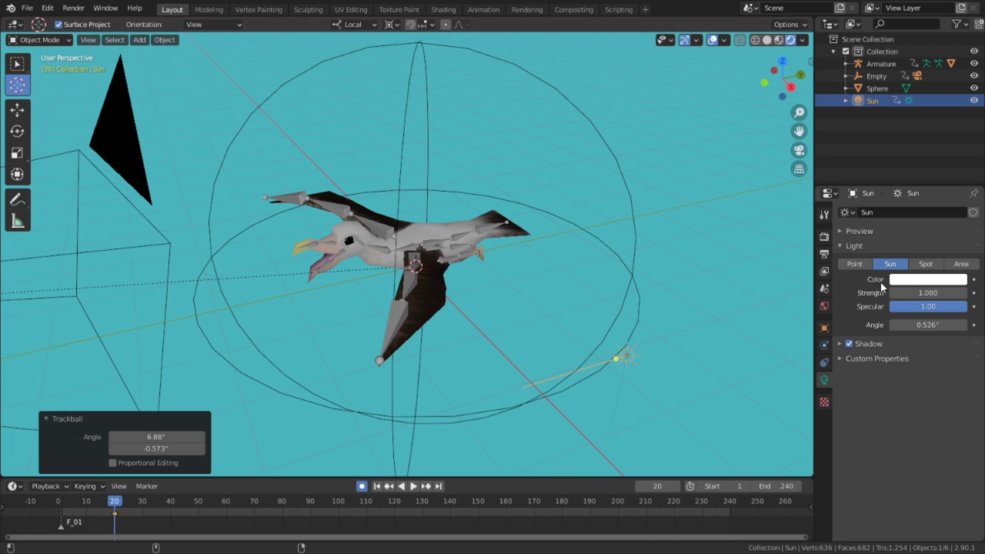
Raise the Sun light's strength to about 2.381 and render frame 20 to inspect the bird's lighting up close
drag(923, 292, 933, 292)
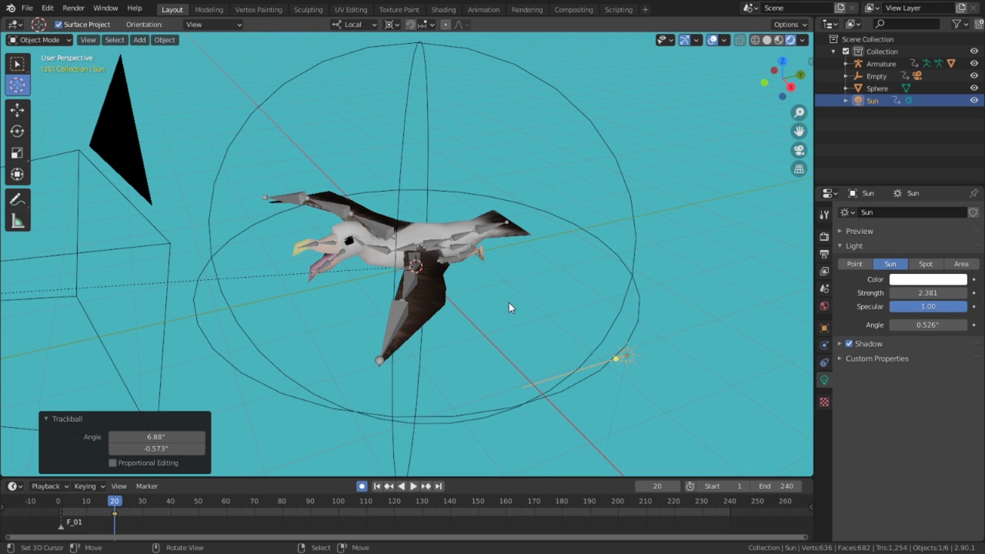
key(F12)
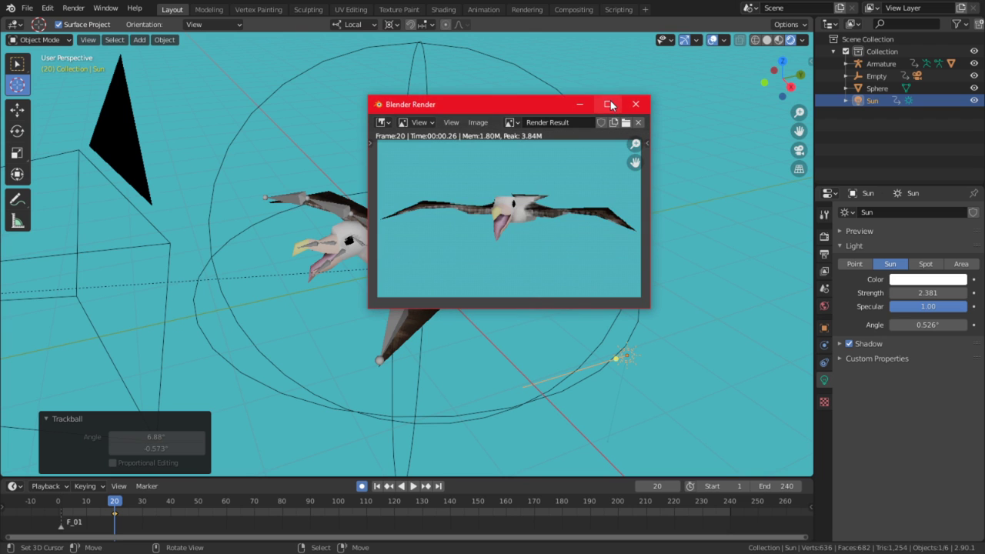
click(610, 105)
scroll(615, 200, up, 2)
scroll(649, 186, up, 4)
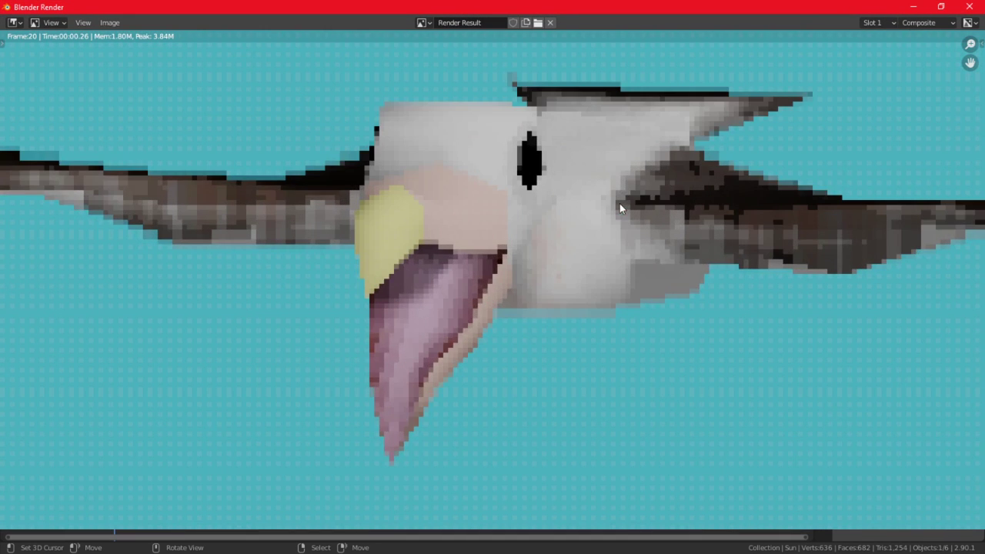
Close the frame 20 render and turn the timeline area into a taller Video Sequencer editor
scroll(629, 178, down, 6)
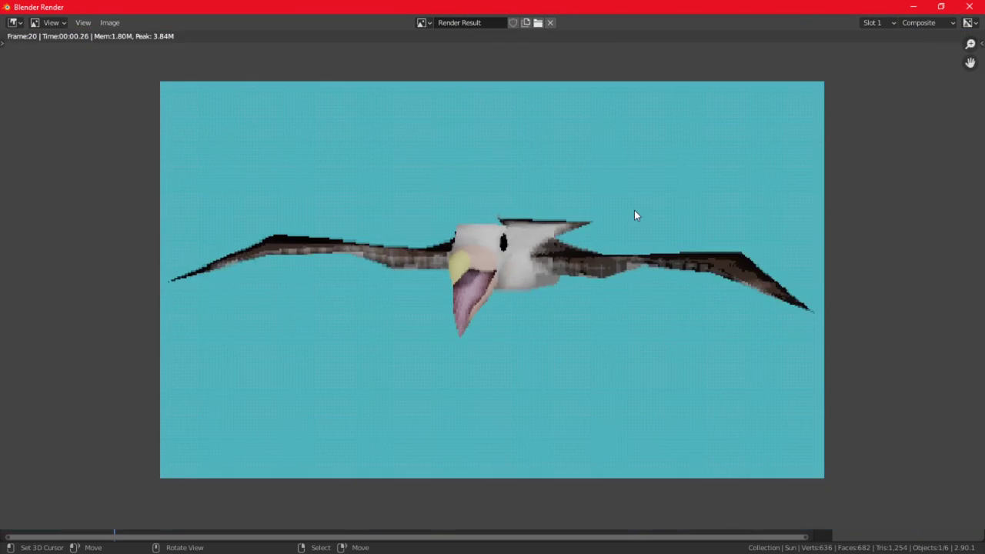
key(Escape)
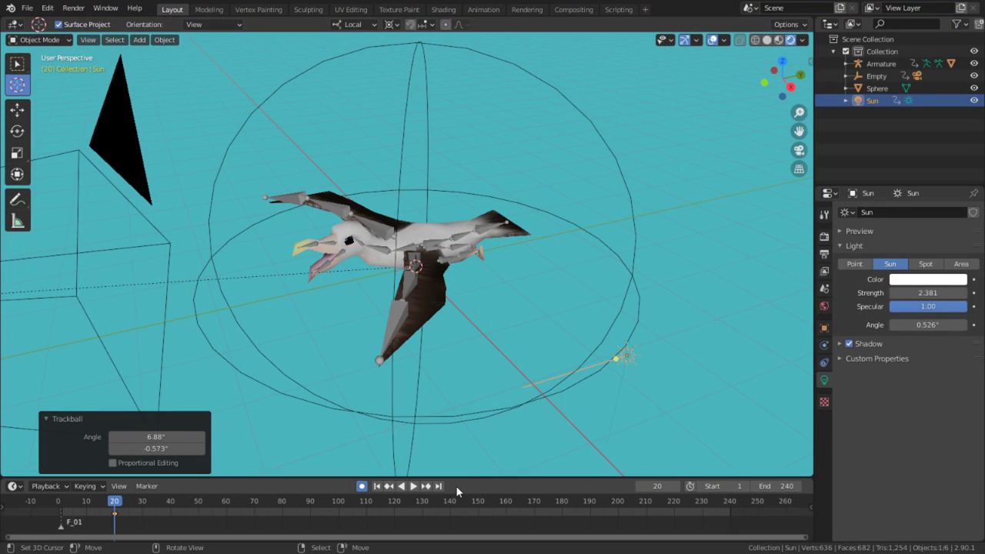
drag(468, 478, 493, 428)
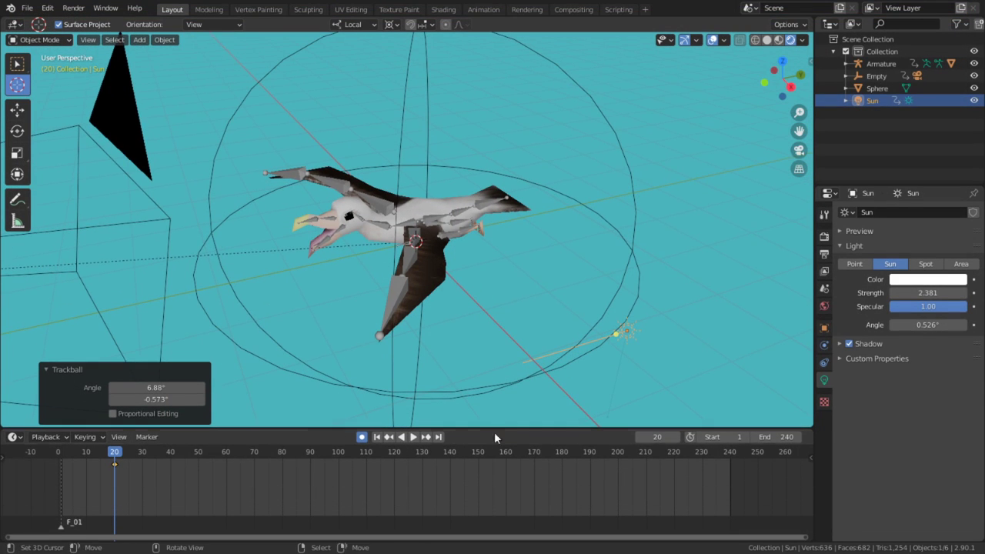
click(12, 437)
click(45, 436)
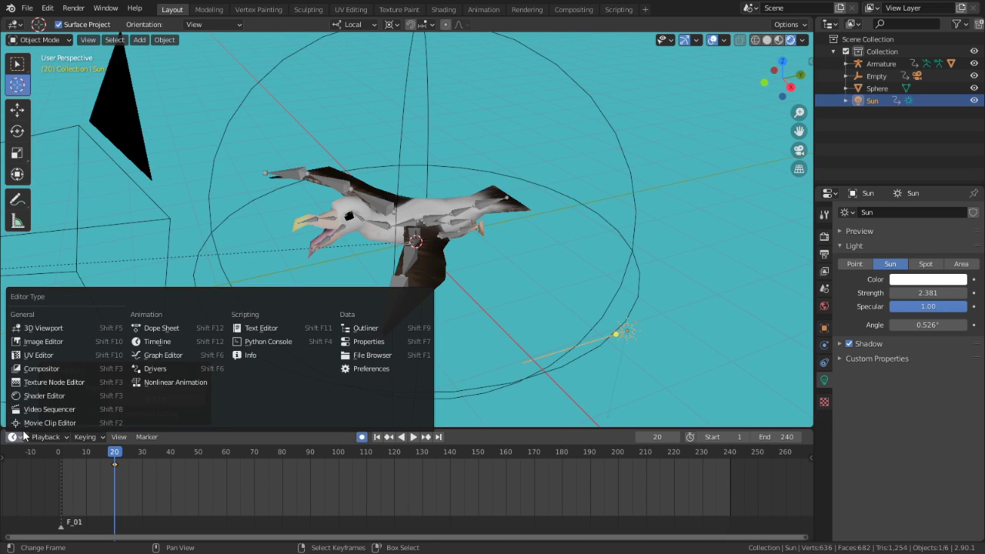
click(36, 419)
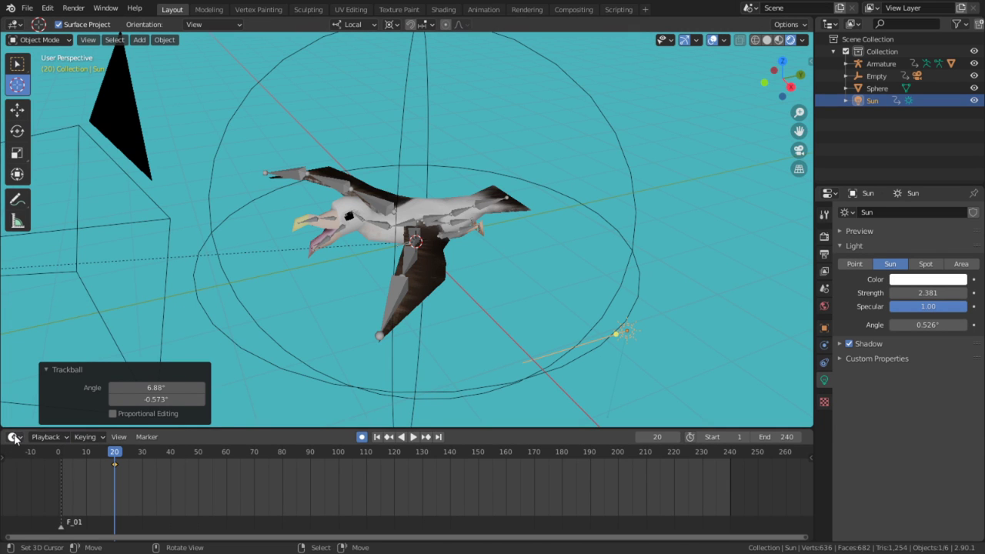
click(14, 436)
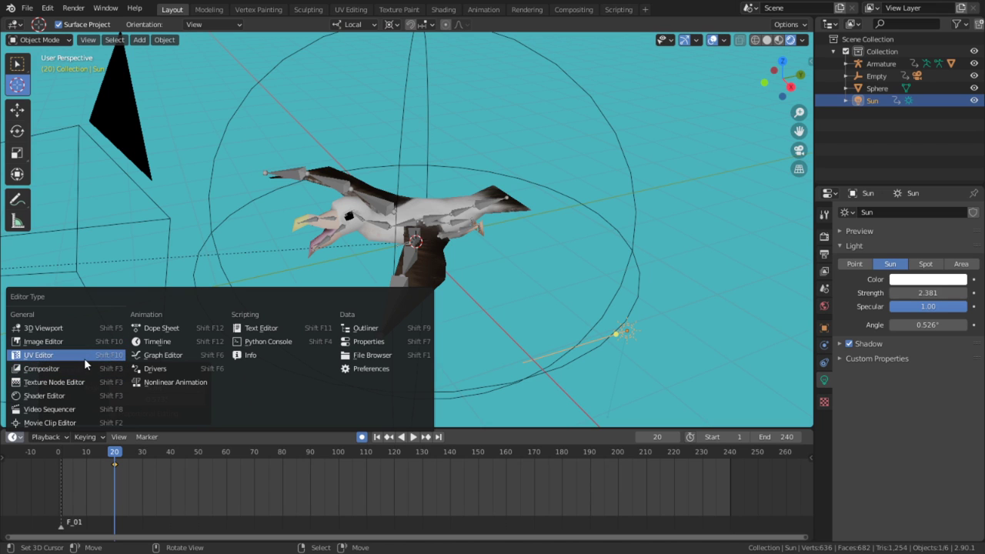
click(49, 409)
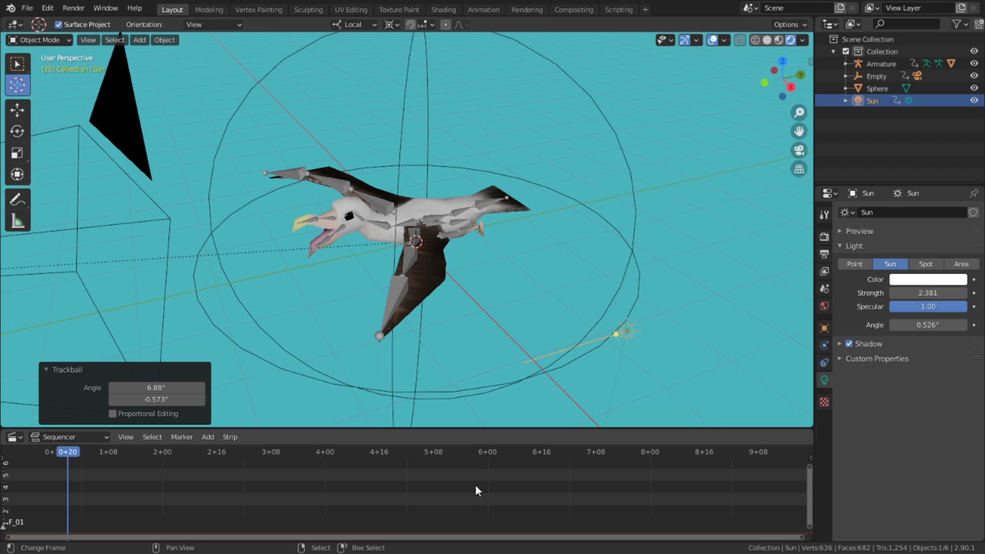
Show the Bligify settings in the sequencer sidebar and set the GIF frame rate to 24
key(n)
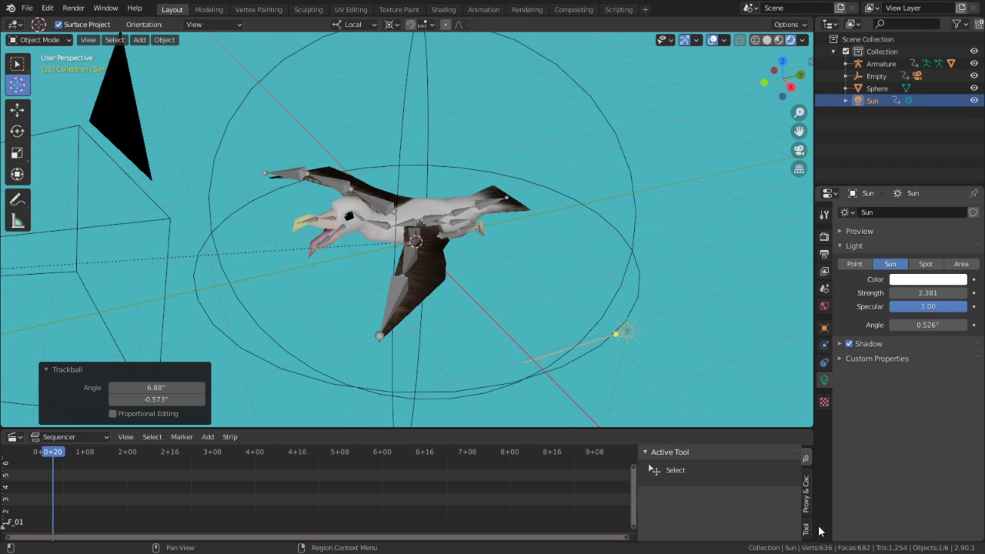
click(805, 458)
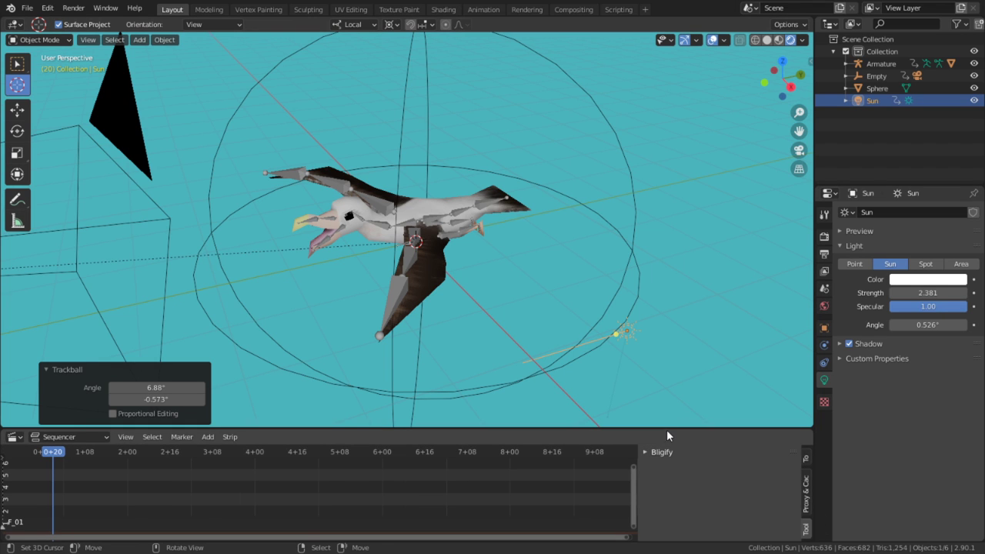
drag(667, 429, 665, 363)
click(658, 375)
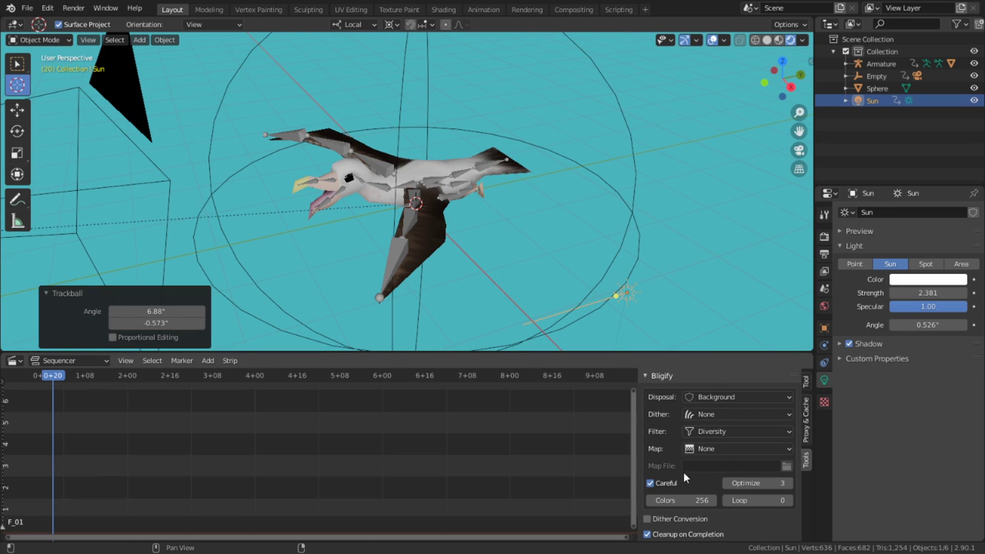
scroll(747, 476, down, 2)
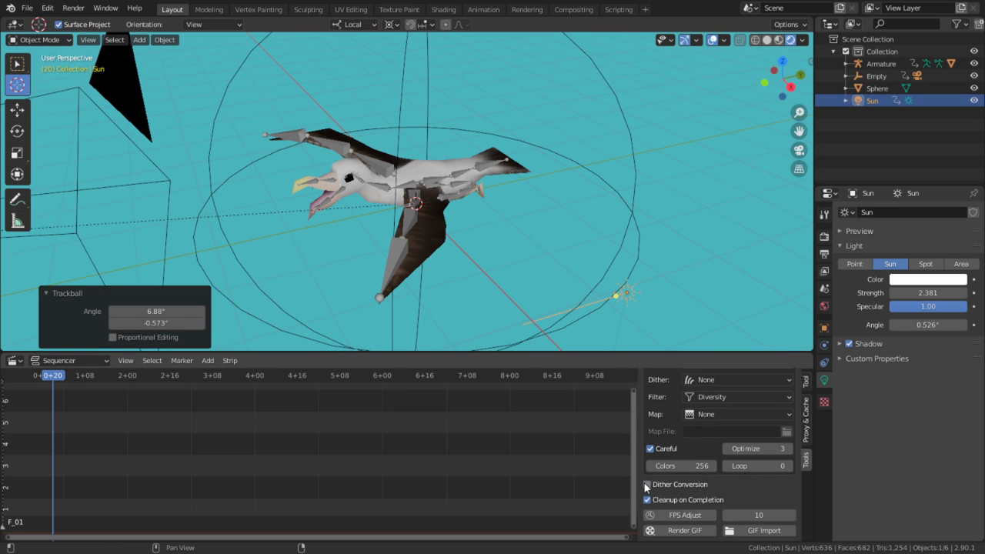
click(755, 513)
text(24)
key(Return)
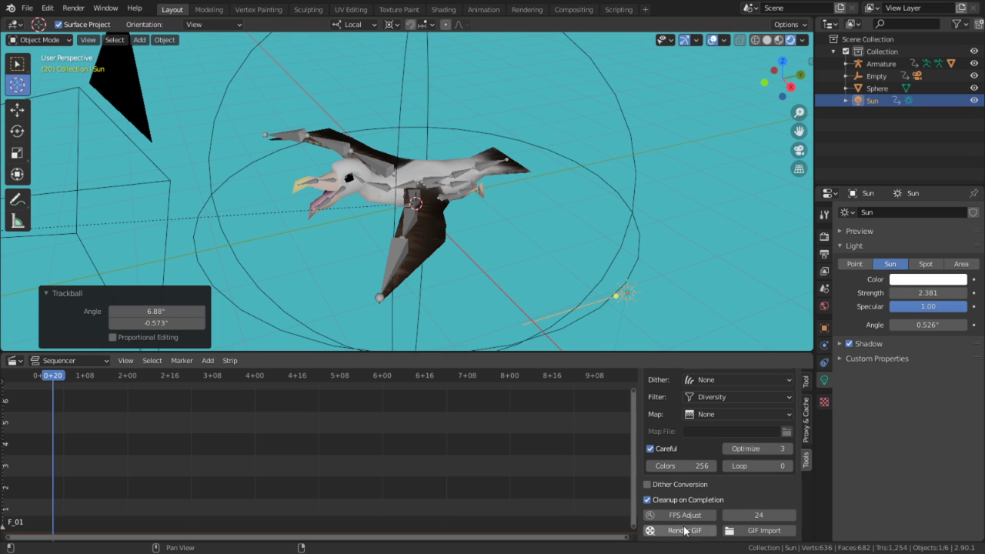
Render the animation as BLD_Albatross.gif into D:\Blender 2.82\Renders and watch the frames in a maximized render window
click(699, 534)
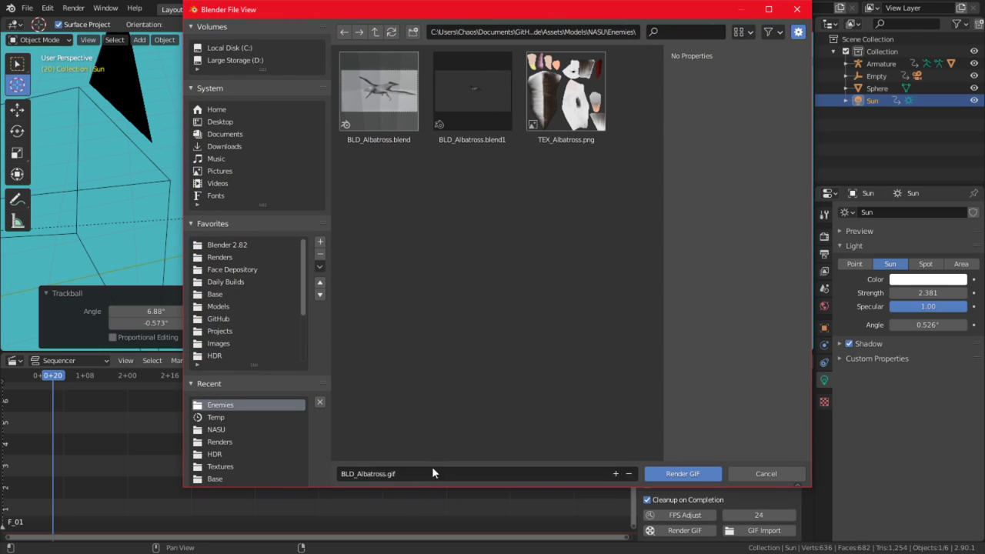
click(234, 268)
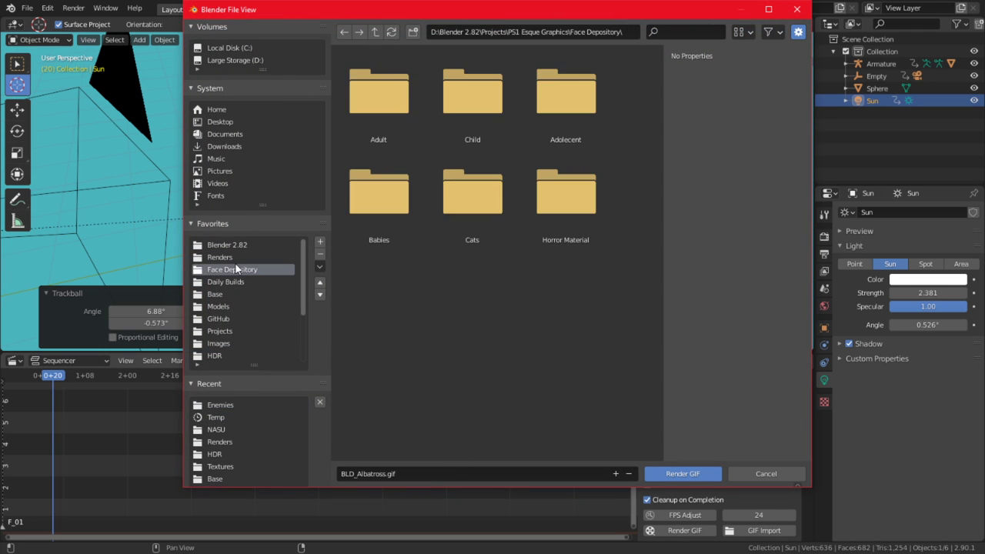
click(228, 258)
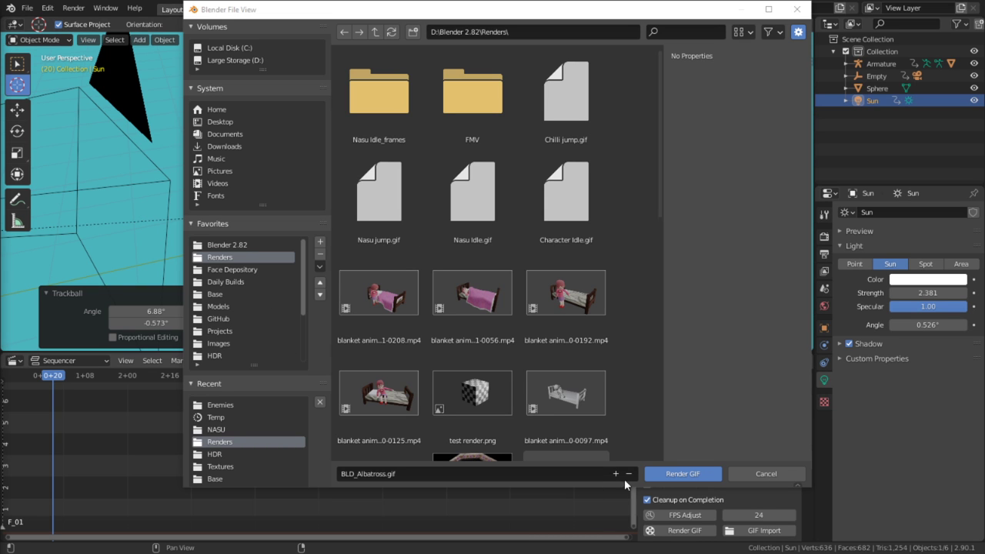
click(678, 472)
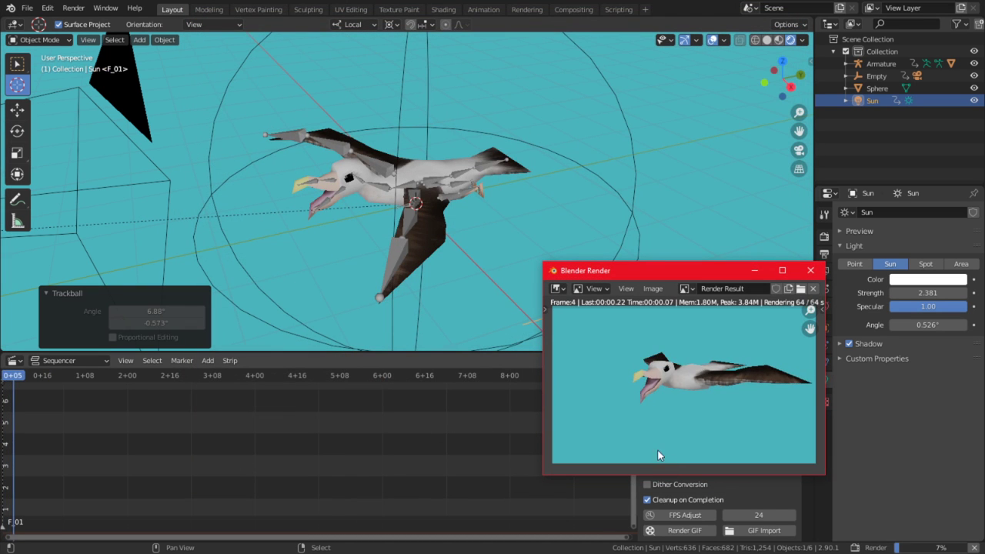
click(778, 267)
key(shift+Home)
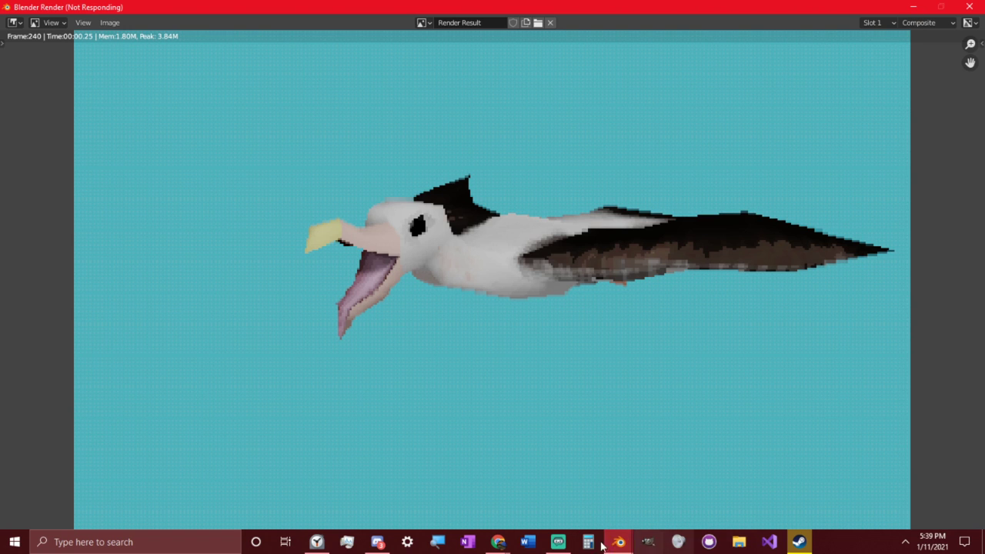
mouse_move(625, 542)
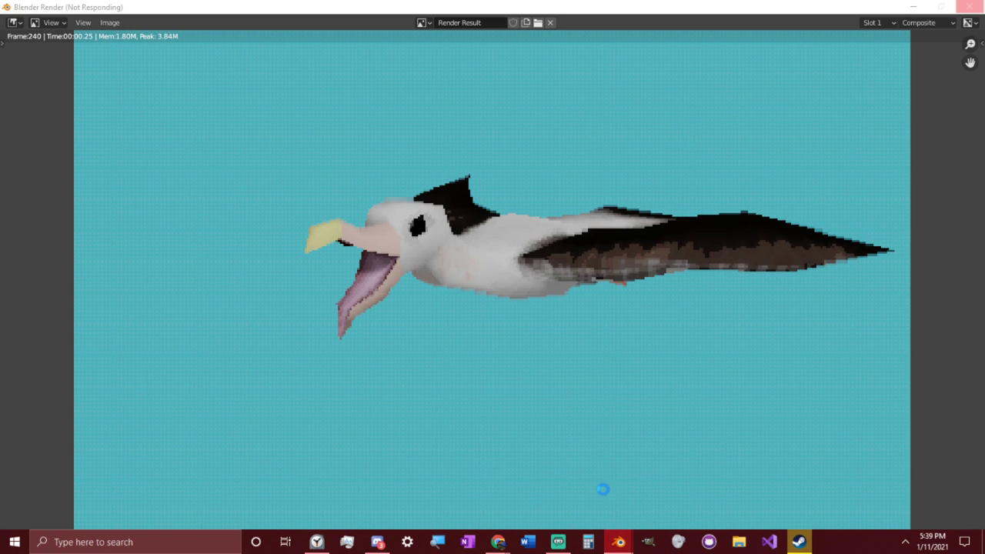
click(464, 128)
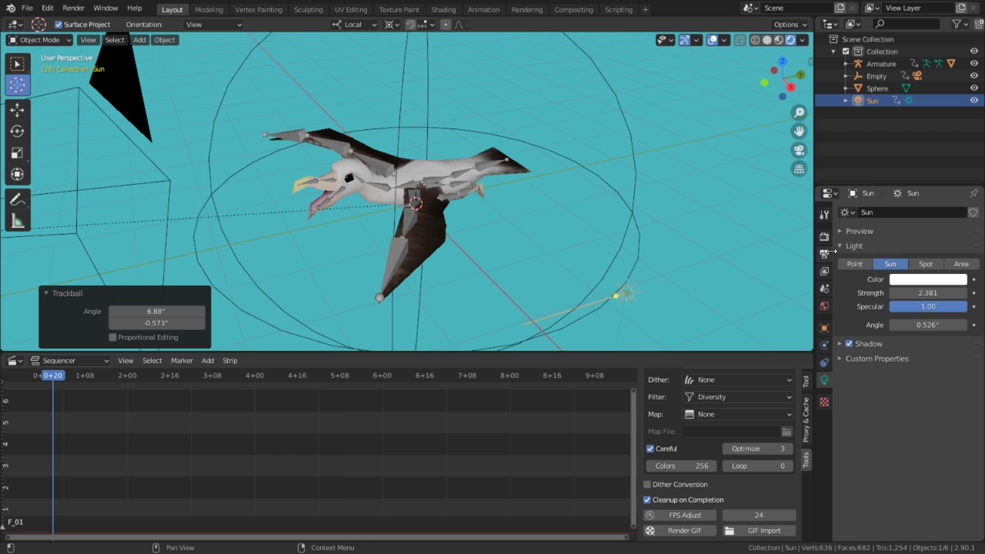
Set the scene's vertical output resolution to 240 px
click(833, 251)
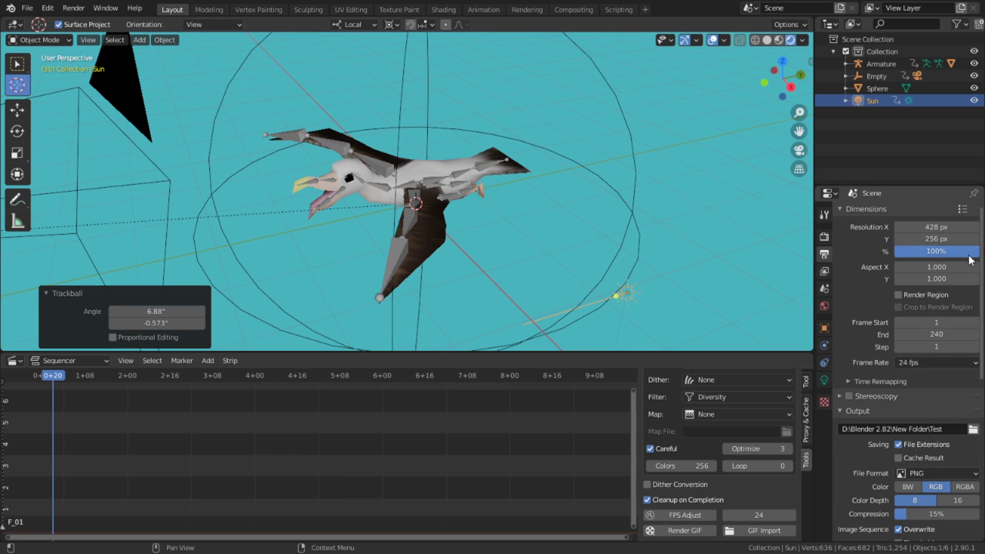
click(937, 239)
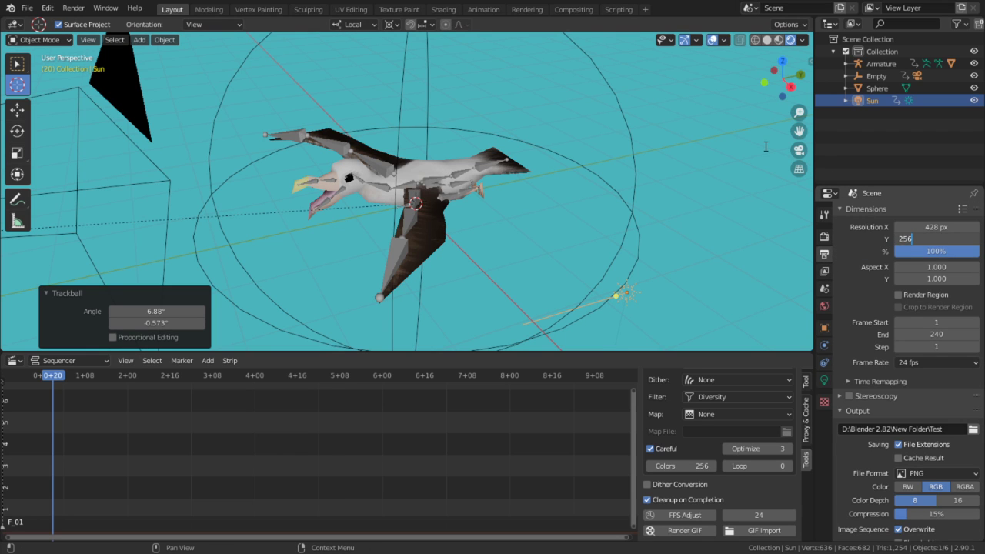
key(Return)
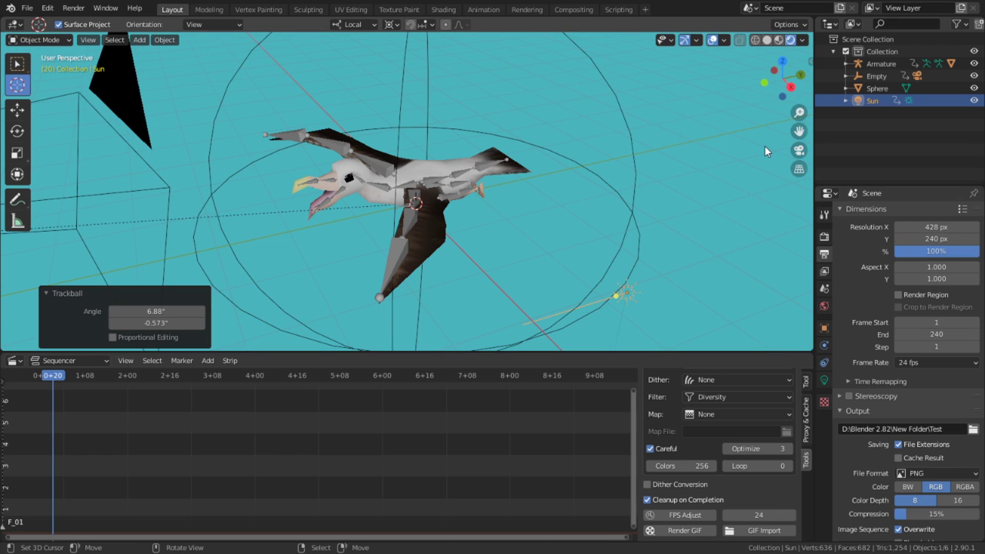
Play back the rendered animation from the output folder and close the player
key(ctrl)
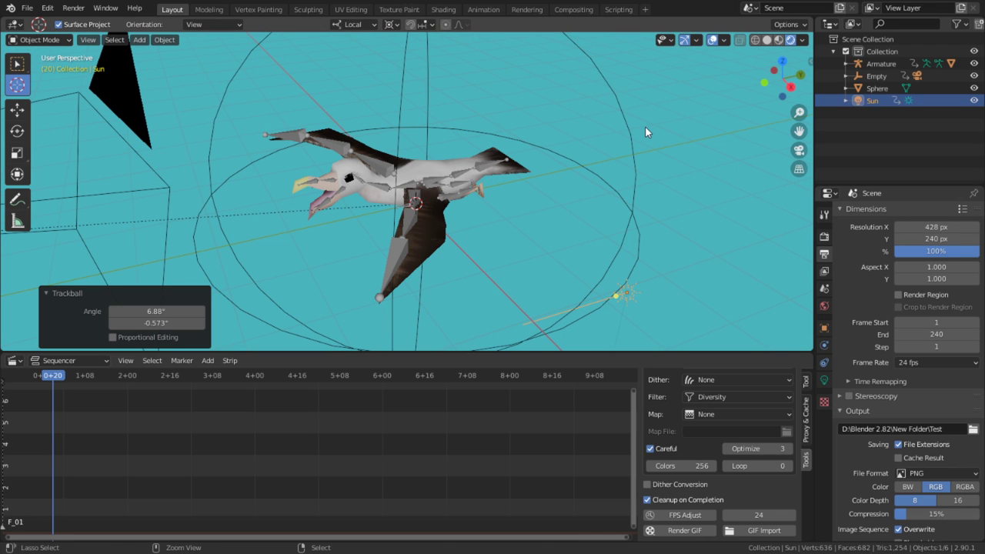
key(ctrl+F11)
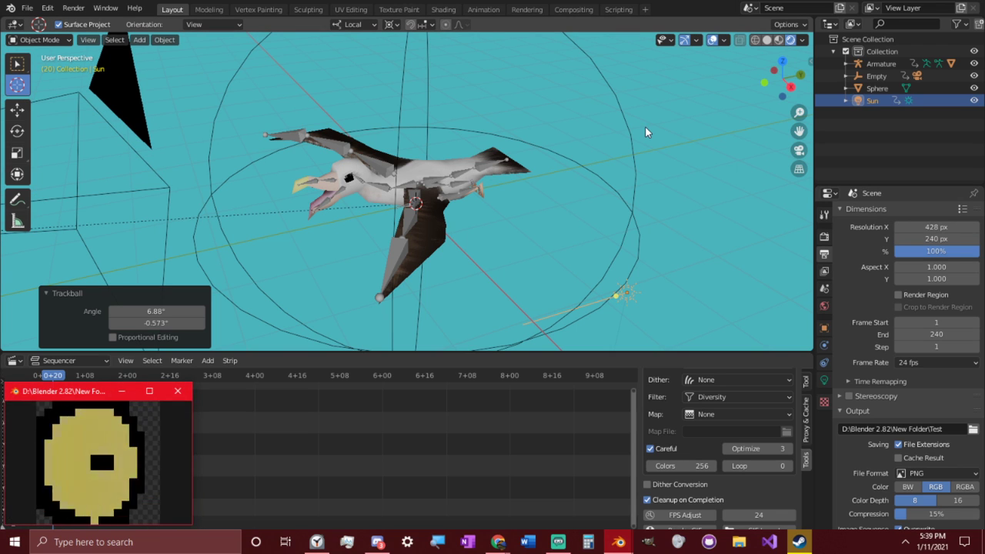
click(188, 393)
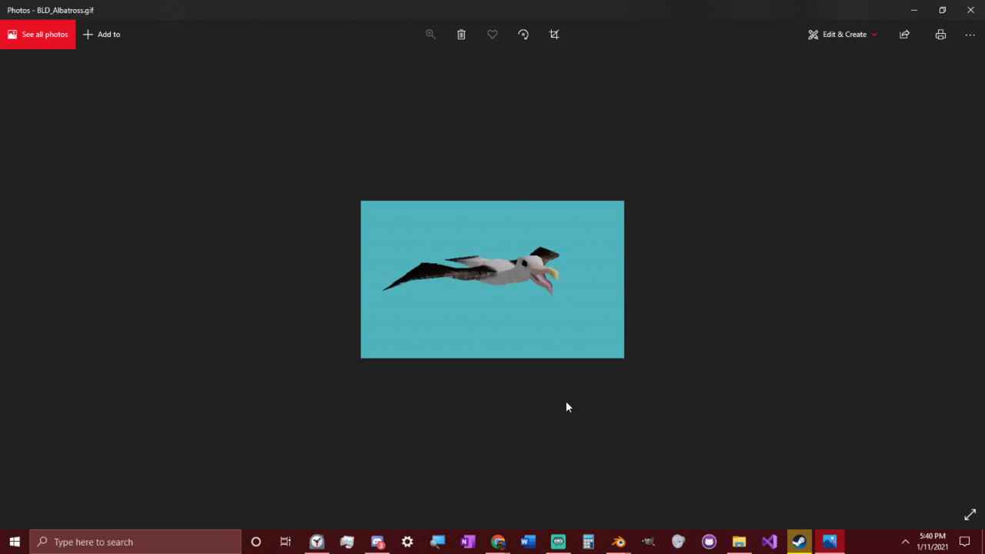
Watch BLD_Albatross.gif full screen in Photos and close the viewer
click(968, 520)
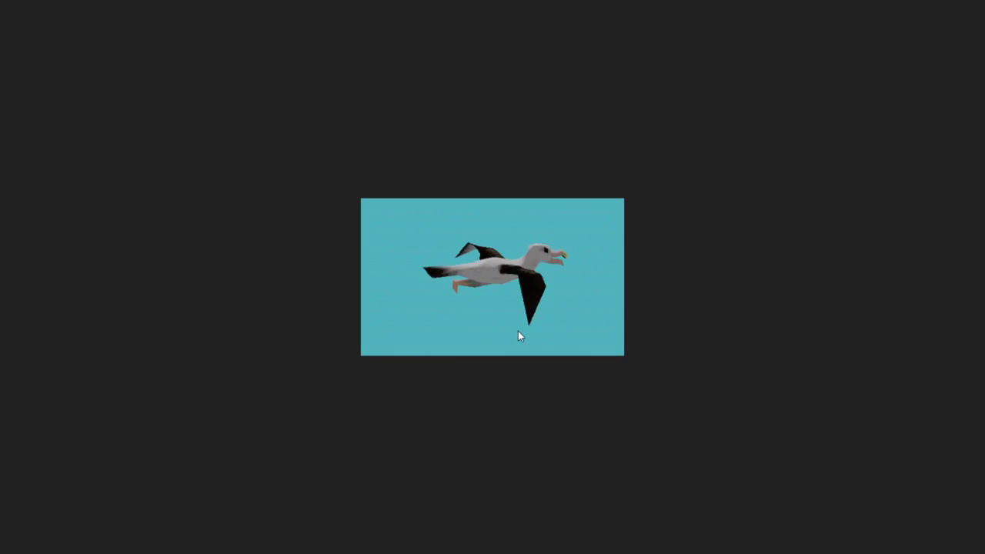
right_click(545, 405)
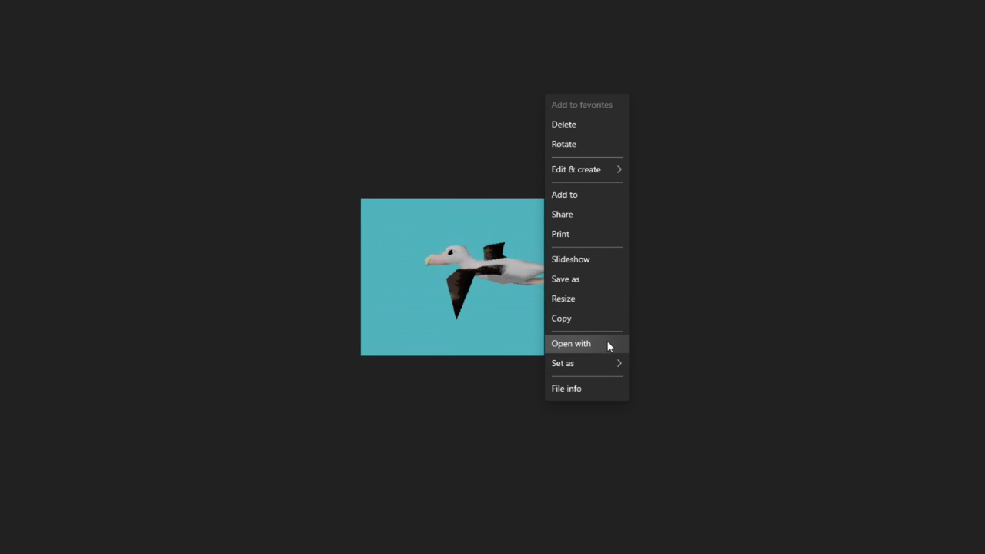
click(260, 265)
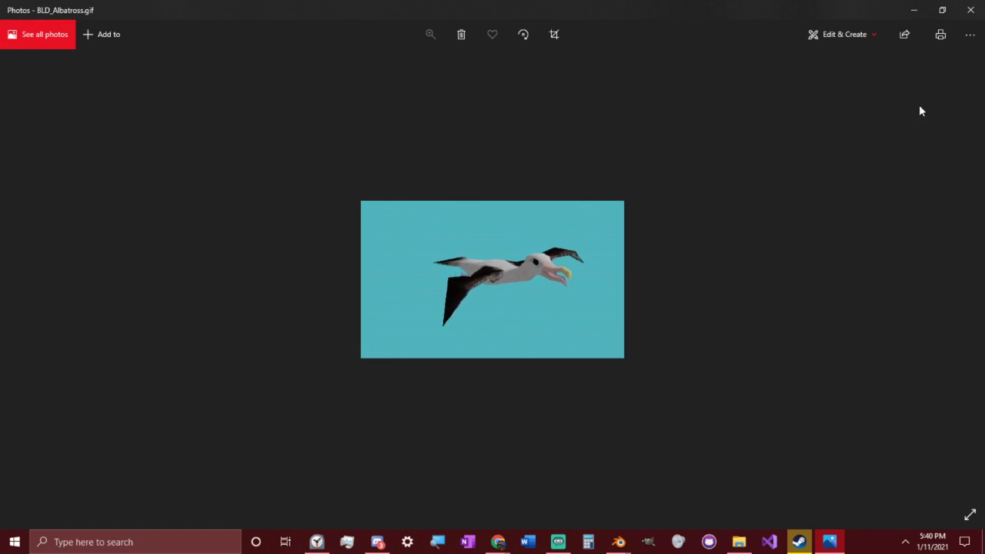
click(966, 9)
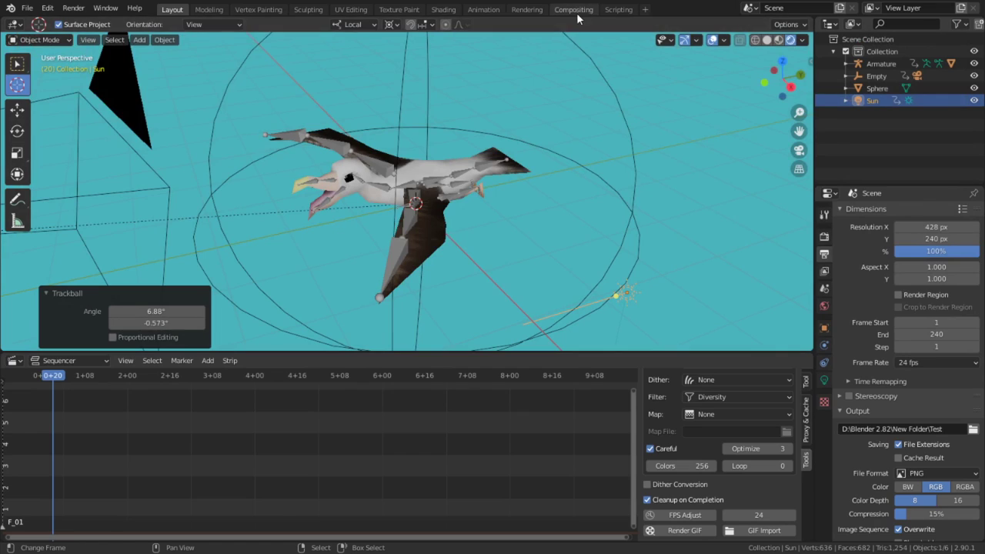
Check the PS1 Render Compositor node's resolution targets in the Compositing workspace and return to the Layout workspace
click(575, 11)
click(348, 223)
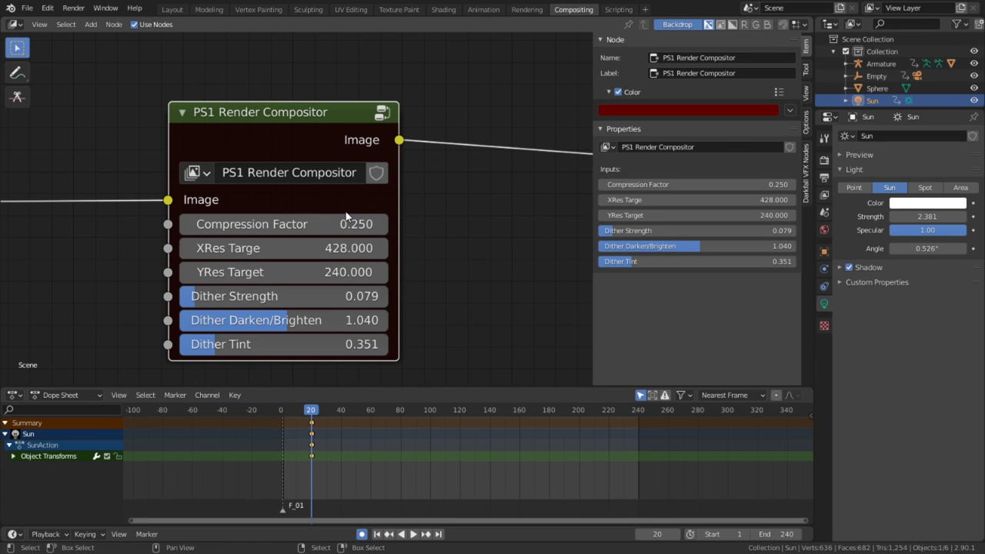
click(171, 10)
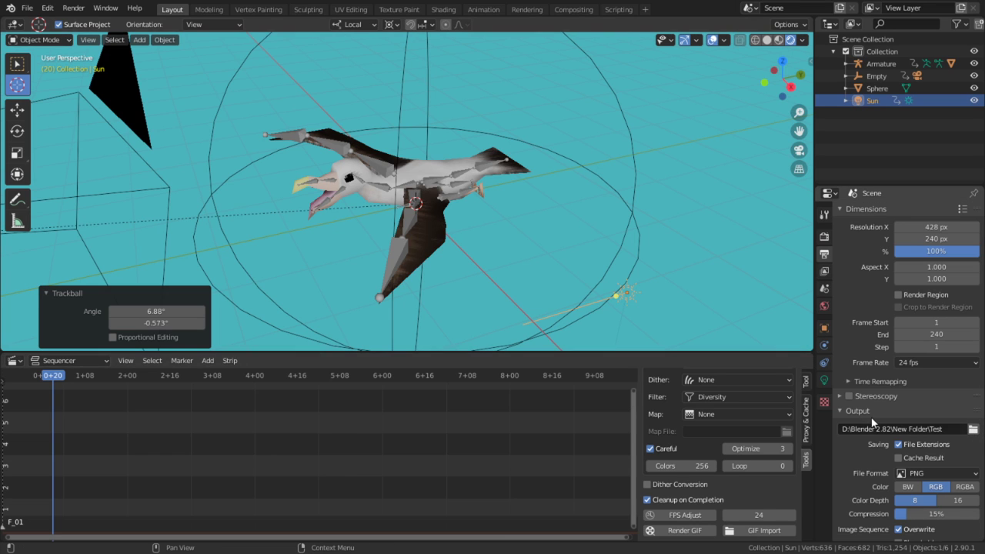
Set the render output to FFmpeg video in an MPEG-4 container, saved to D:\Blender 2.82\New Folder\Albatross
click(939, 474)
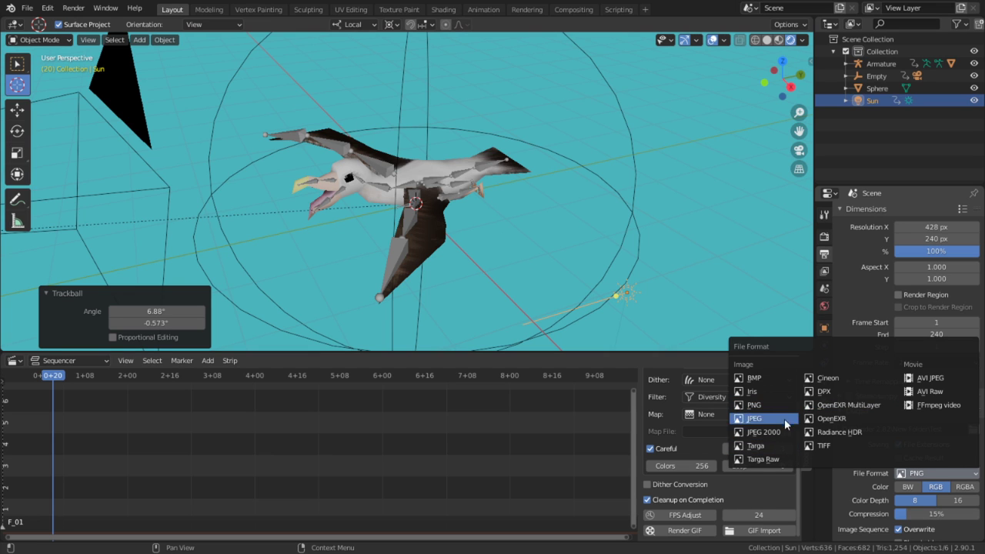
click(942, 409)
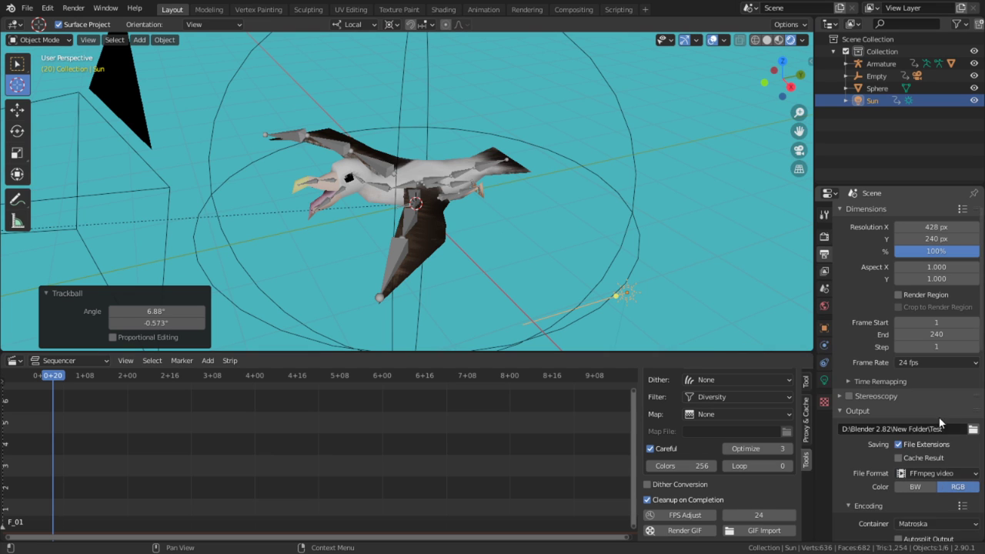
scroll(942, 442, down, 2)
click(949, 474)
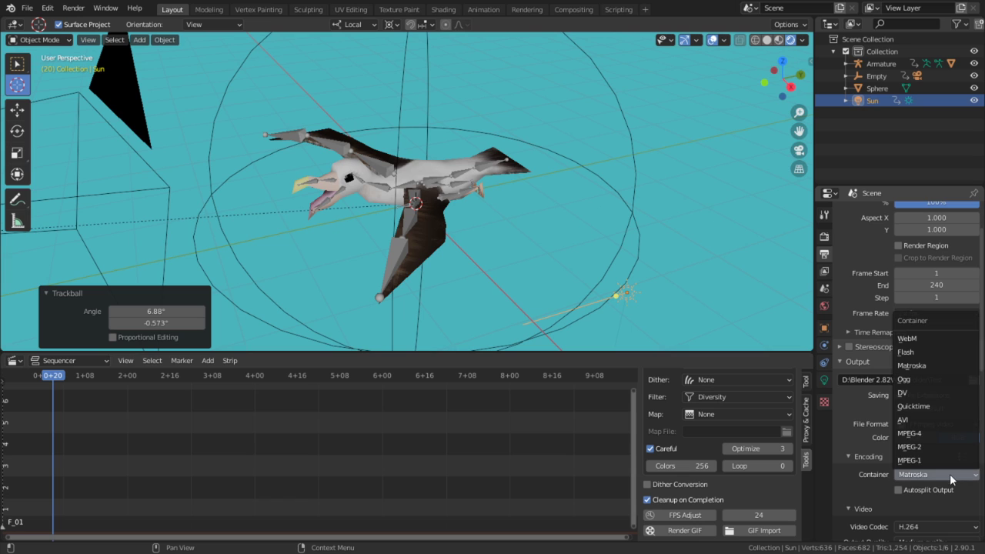
click(932, 435)
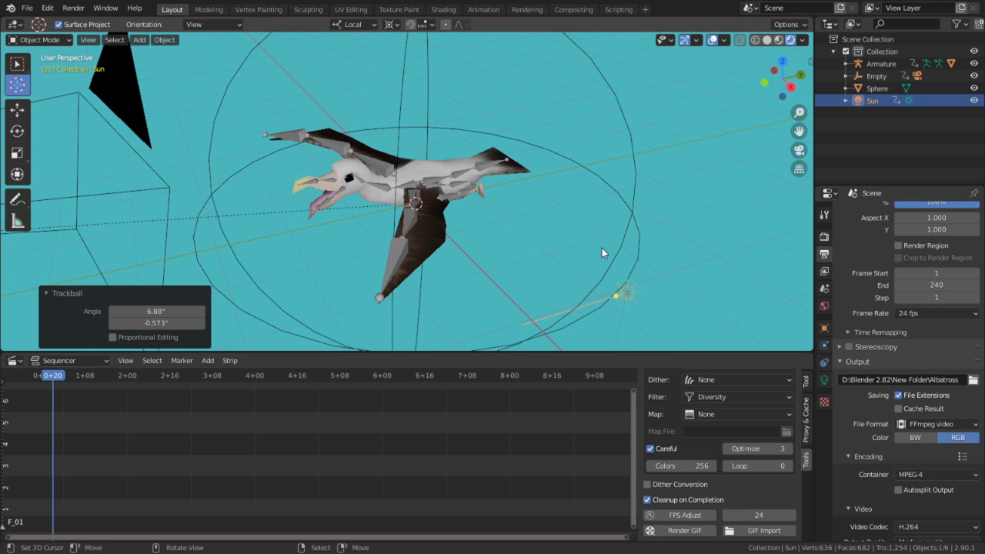
Render the full animation, frames 1 to 240, to the MPEG-4 file and maximise the render window
key(ctrl+F12)
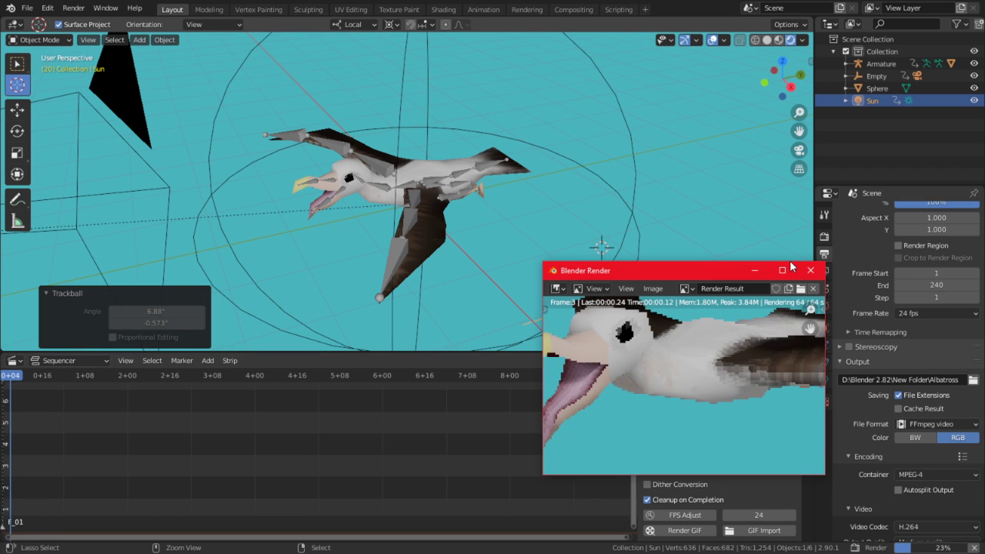
click(781, 269)
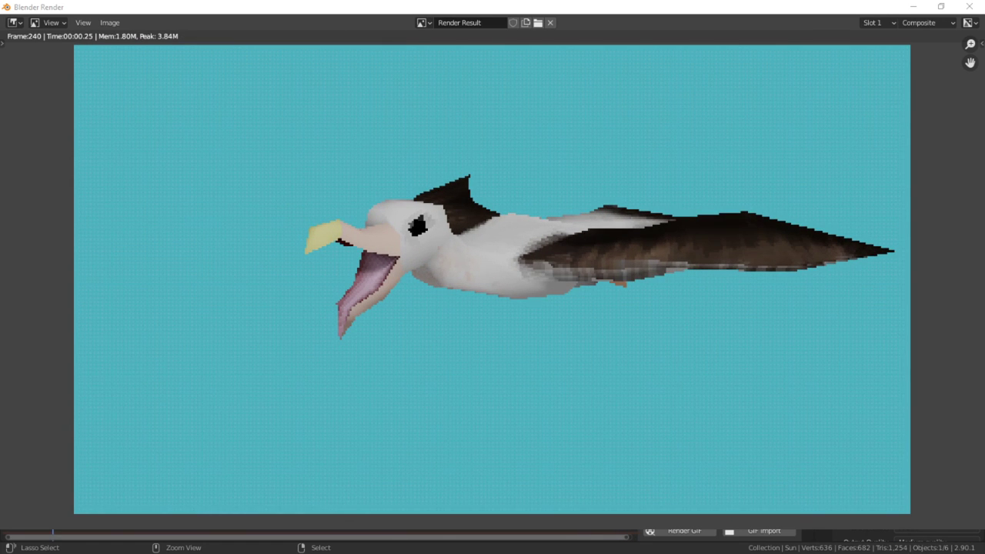
Play back the rendered Albatross0001-0240.mp4 in a maximised player window and watch the albatross turntable
click(837, 5)
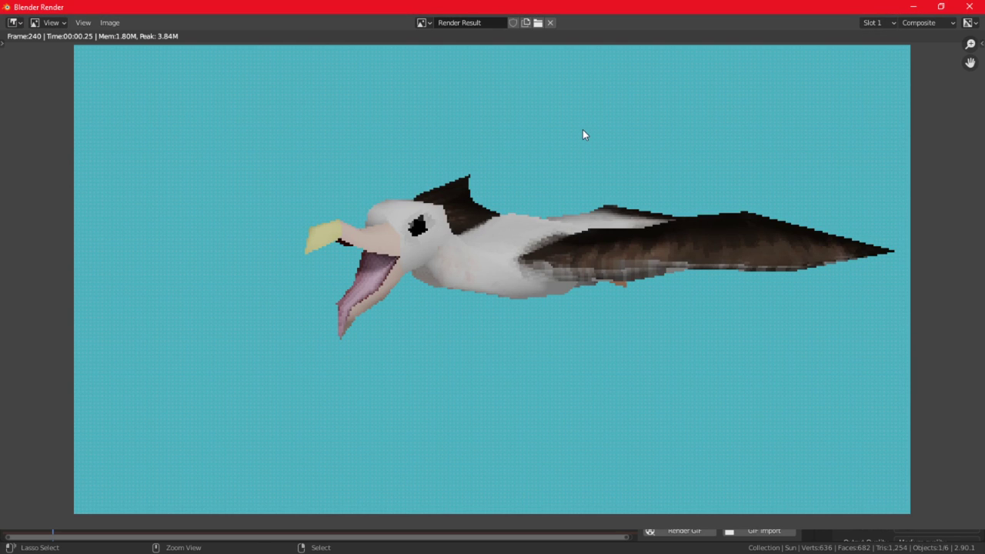
key(ctrl+F11)
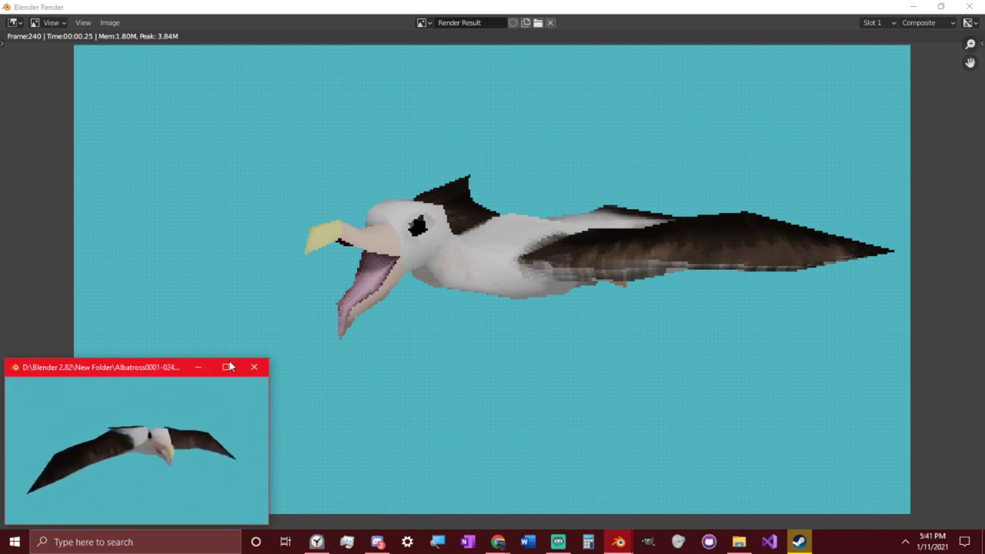
click(228, 367)
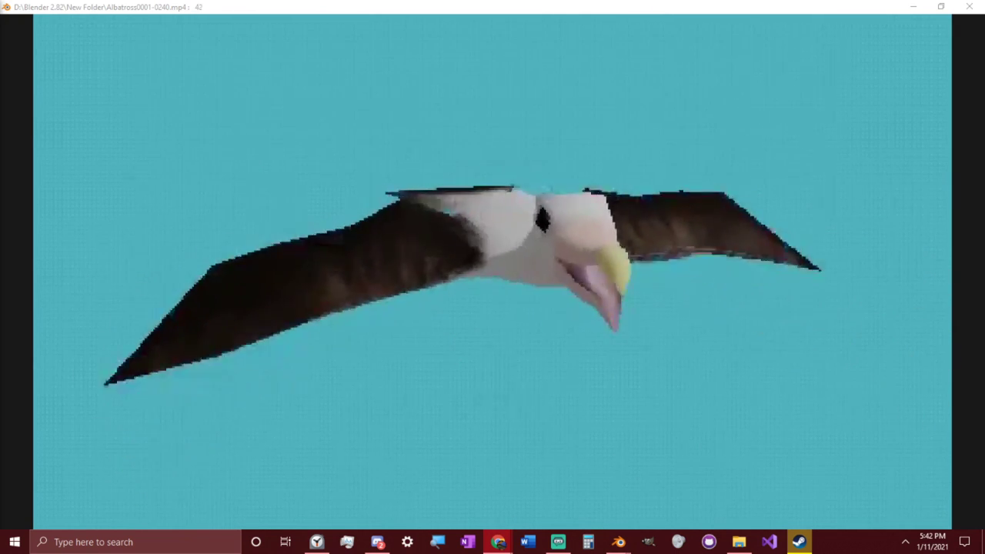
key(alt+Tab)
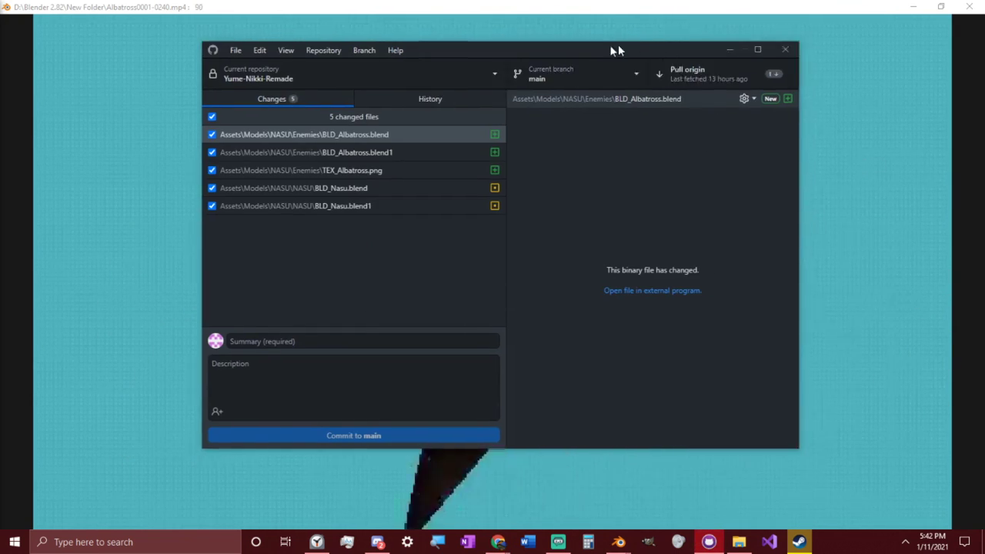
key(alt+Tab)
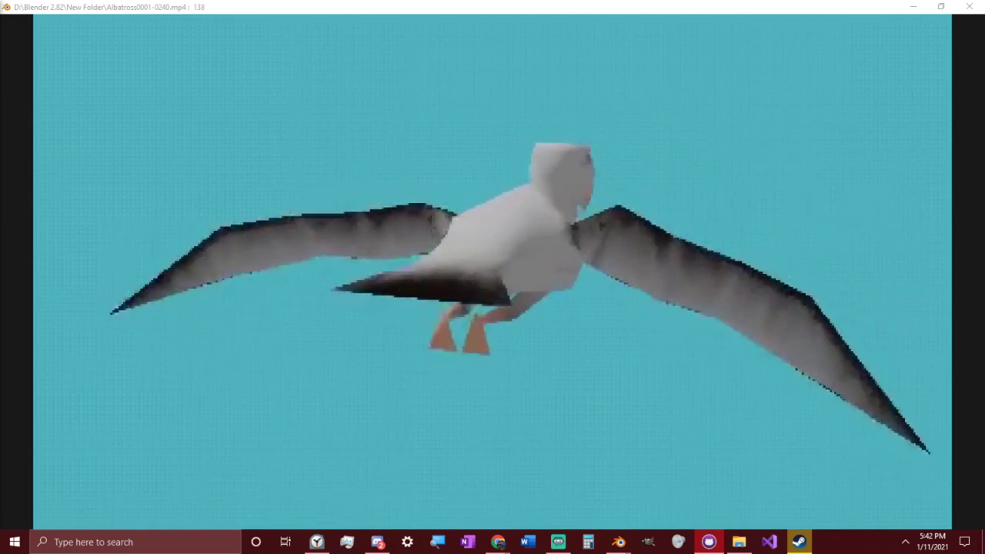